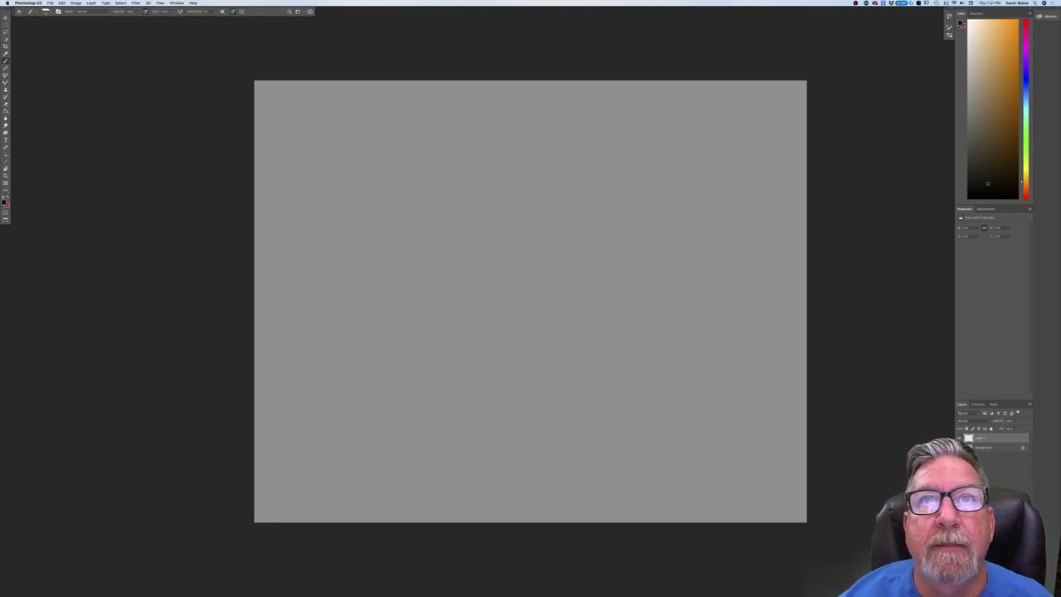
Switch to Chrome, browse the monitor lizard image results and open the preview of the earless monitor lizard photo.
{"action": "key", "text": "Tab"}
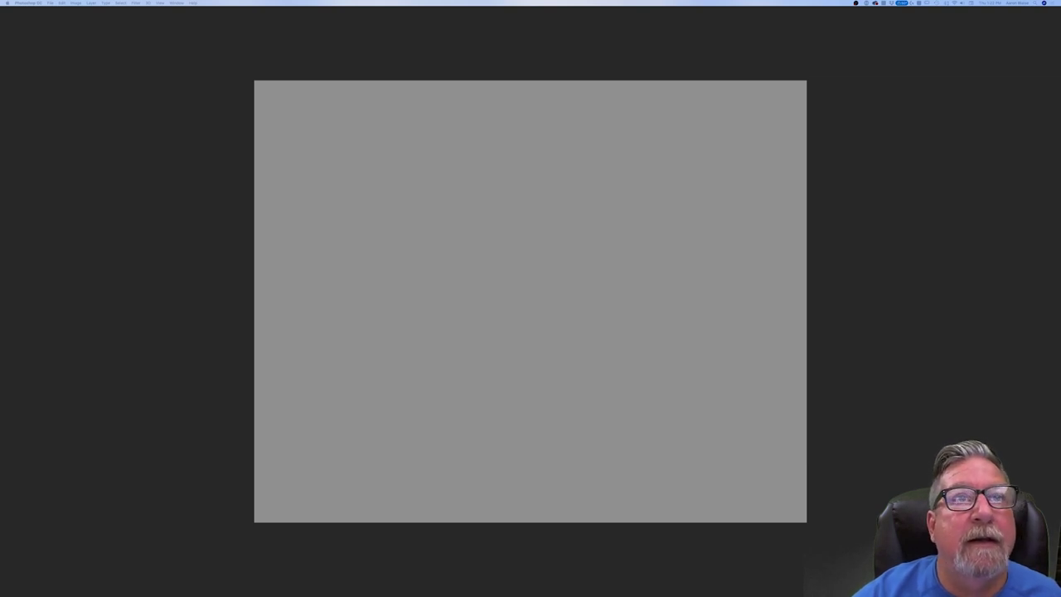
{"action": "left_click_drag", "start_coordinate": [544, 0], "coordinate": [523, 115]}
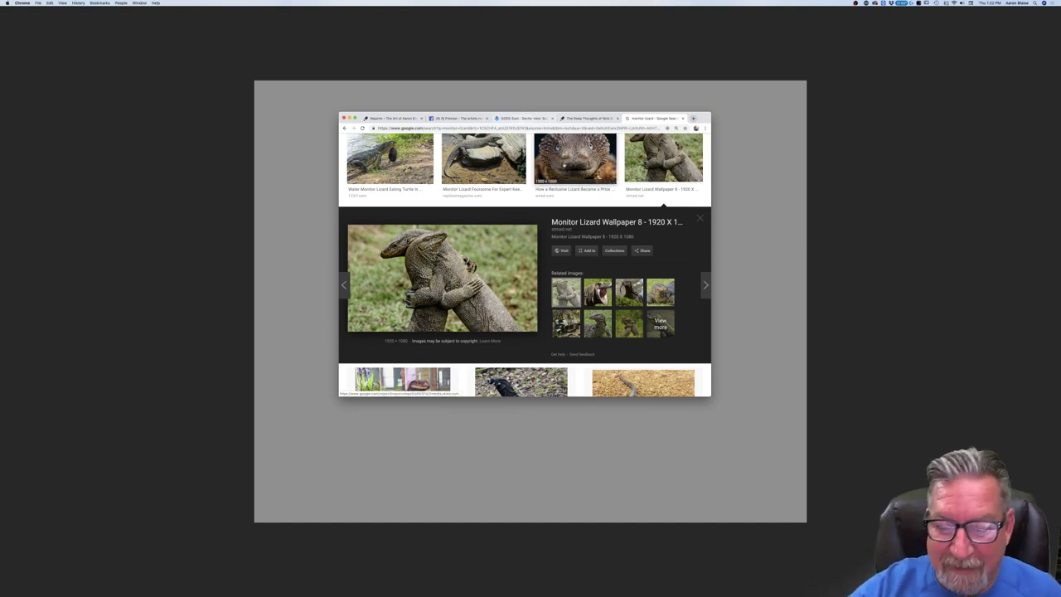
{"action": "scroll", "coordinate": [507, 233], "scroll_direction": "down", "scroll_amount": 10}
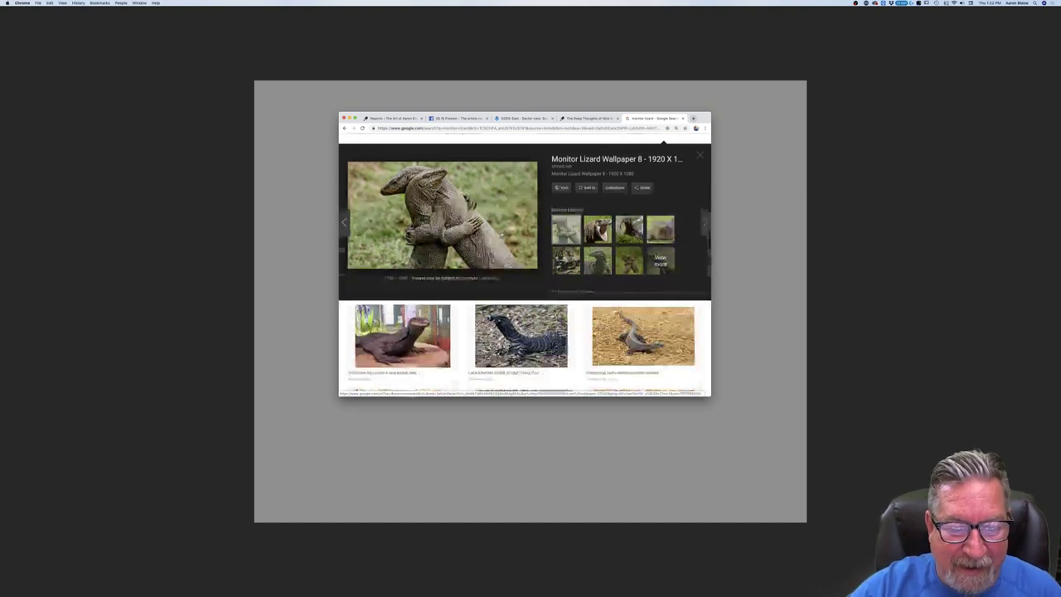
{"action": "scroll", "coordinate": [501, 234], "scroll_direction": "down", "scroll_amount": 2}
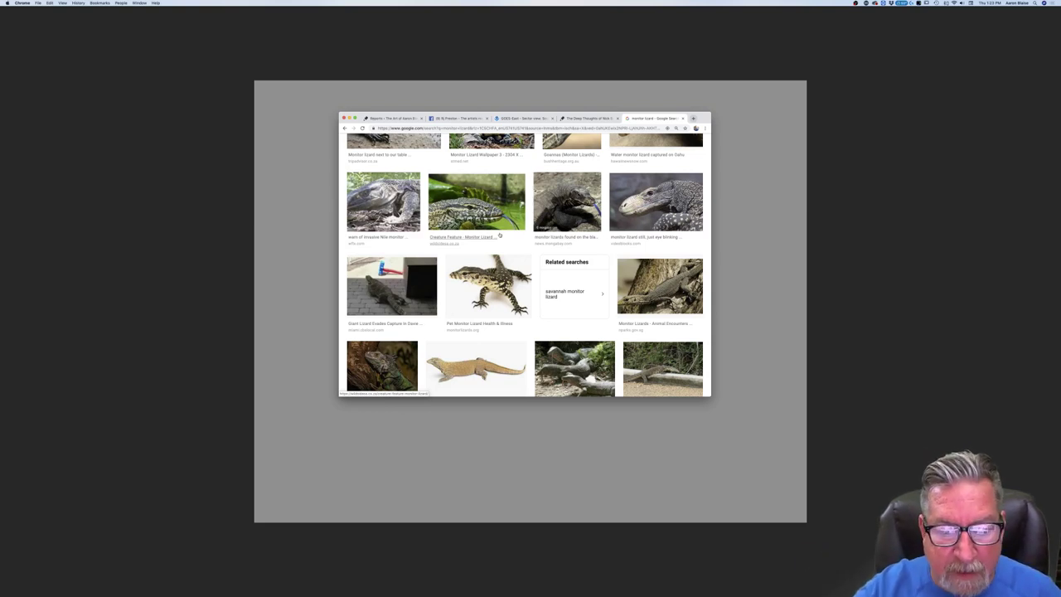
{"action": "scroll", "coordinate": [492, 235], "scroll_direction": "down", "scroll_amount": 3}
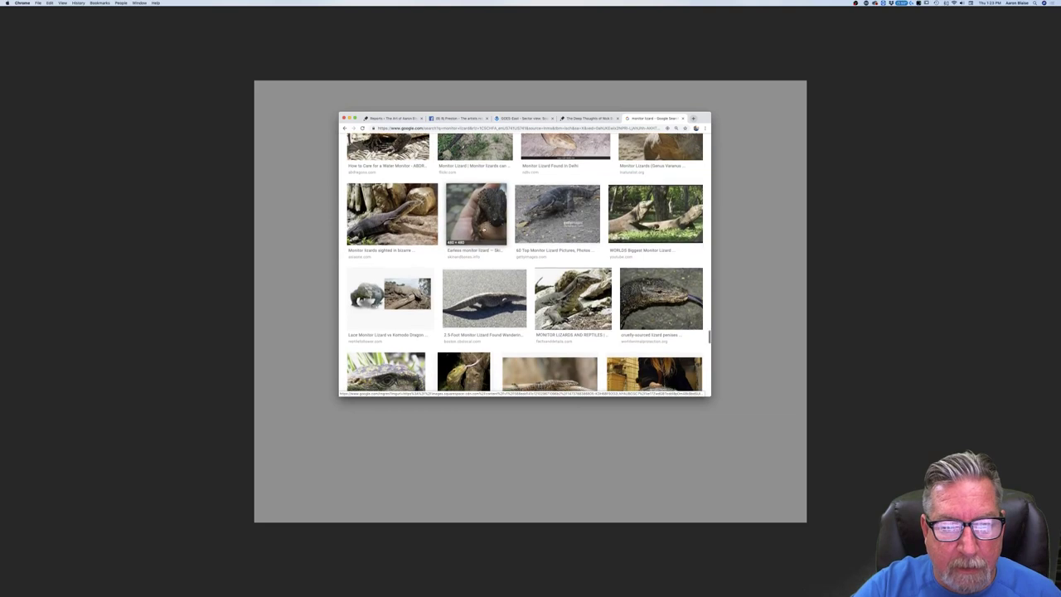
{"action": "left_click", "coordinate": [476, 223]}
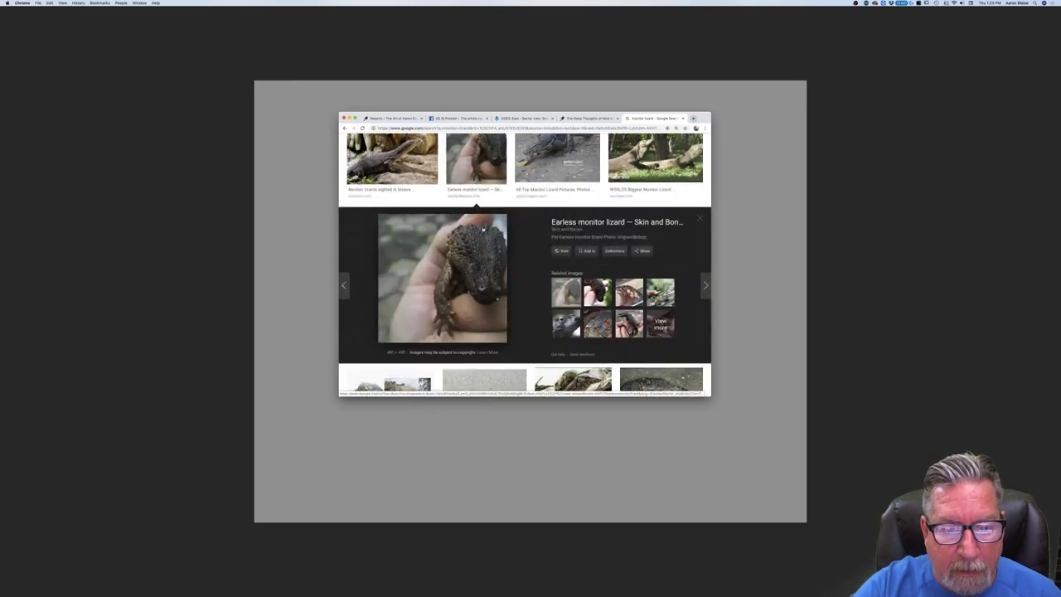
Examine the earless monitor lizard preview and the other monitor lizard photos for head, neck and skin reference.
{"action": "scroll", "coordinate": [482, 230], "scroll_direction": "up", "scroll_amount": 3}
{"action": "scroll", "coordinate": [482, 230], "scroll_direction": "down", "scroll_amount": 3}
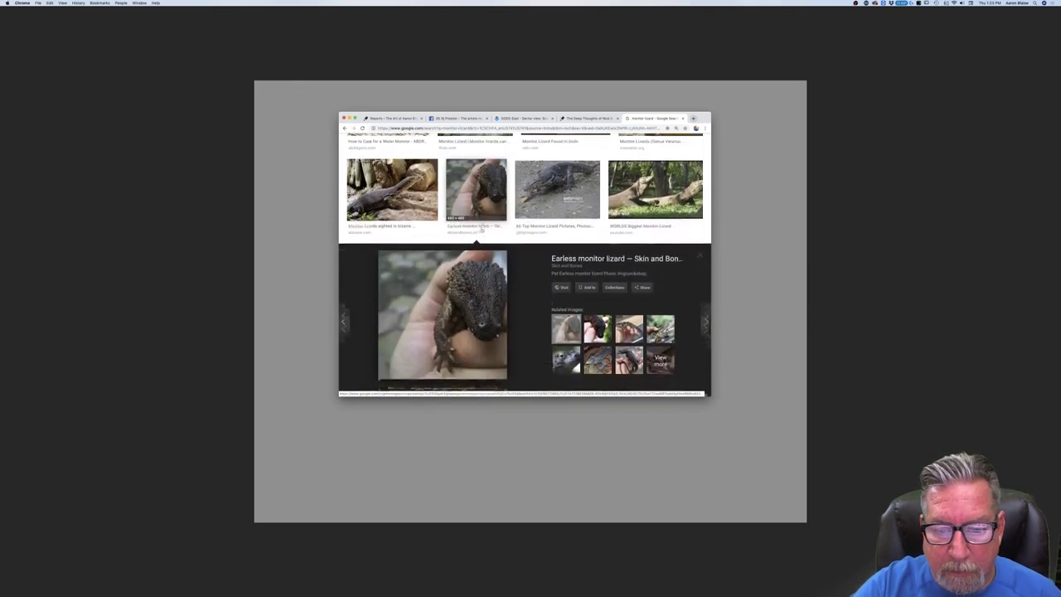
{"action": "scroll", "coordinate": [481, 229], "scroll_direction": "down", "scroll_amount": 1}
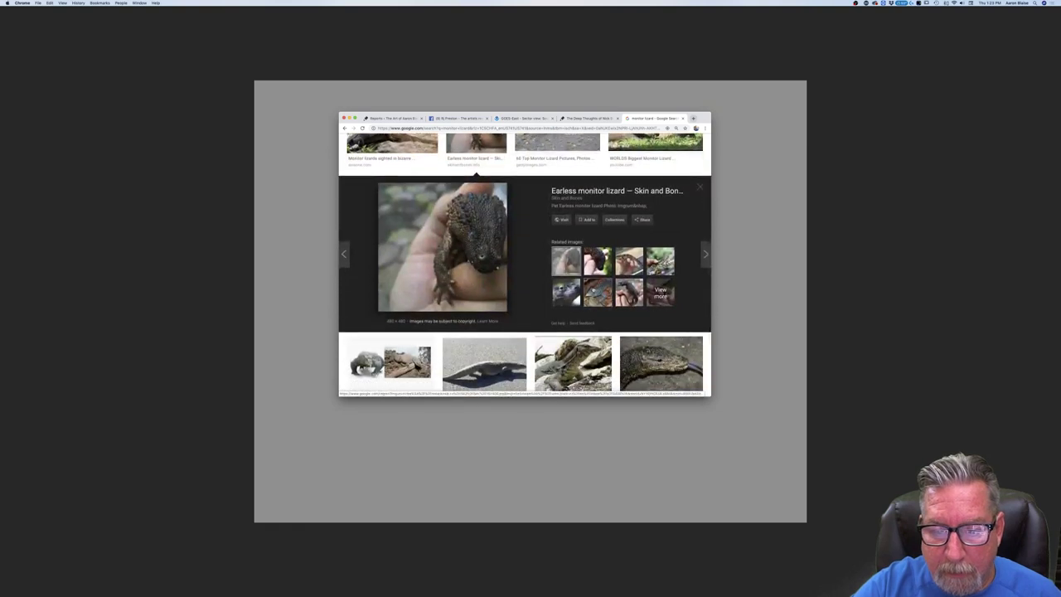
{"action": "left_click", "coordinate": [592, 288]}
{"action": "scroll", "coordinate": [524, 265], "scroll_direction": "down", "scroll_amount": 10}
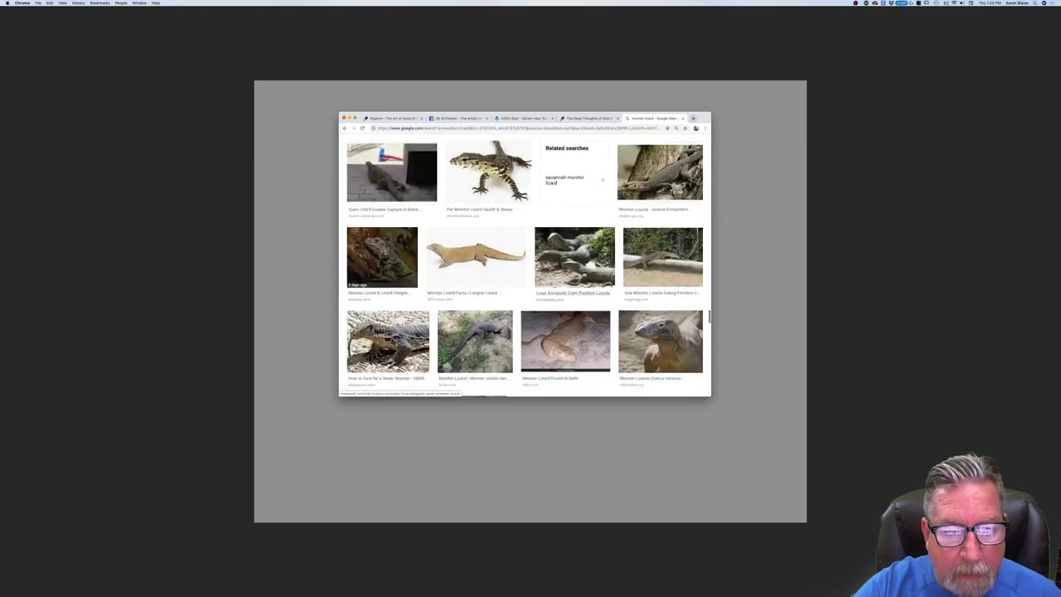
{"action": "scroll", "coordinate": [525, 265], "scroll_direction": "up", "scroll_amount": 8}
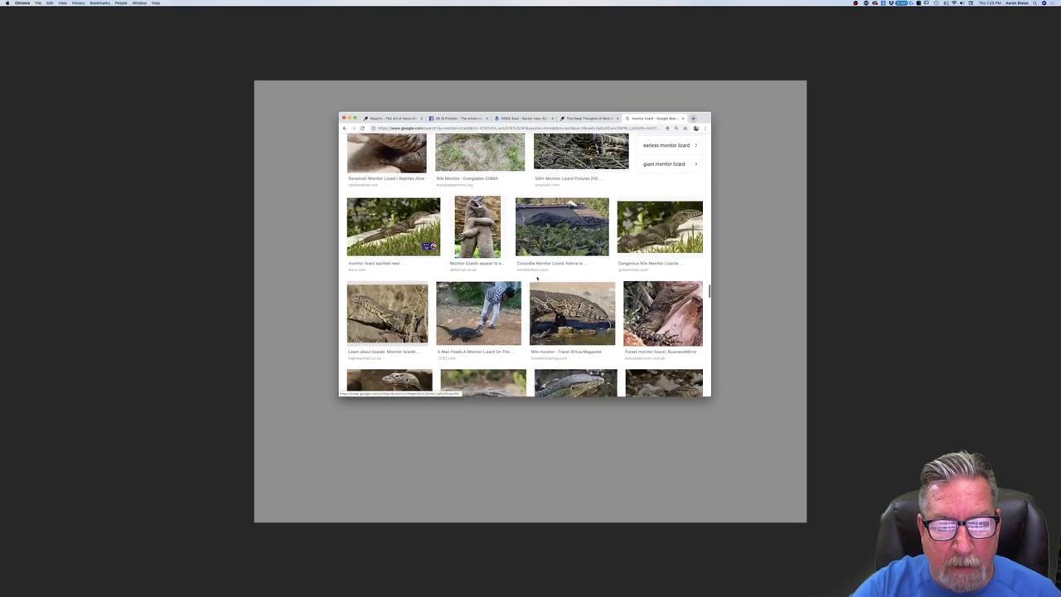
{"action": "scroll", "coordinate": [524, 265], "scroll_direction": "up", "scroll_amount": 6}
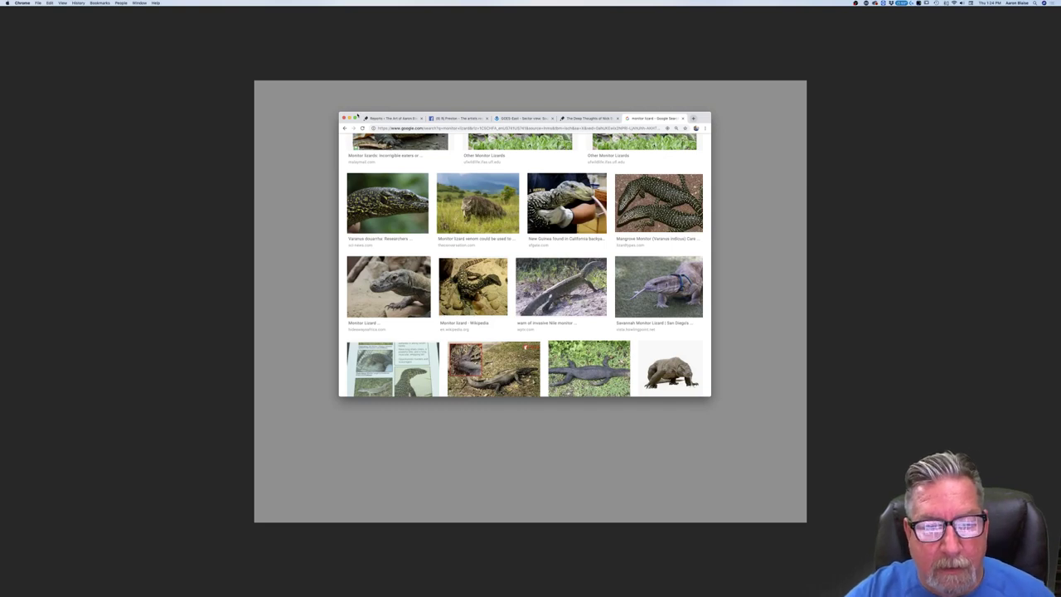
{"action": "scroll", "coordinate": [516, 195], "scroll_direction": "up", "scroll_amount": 5}
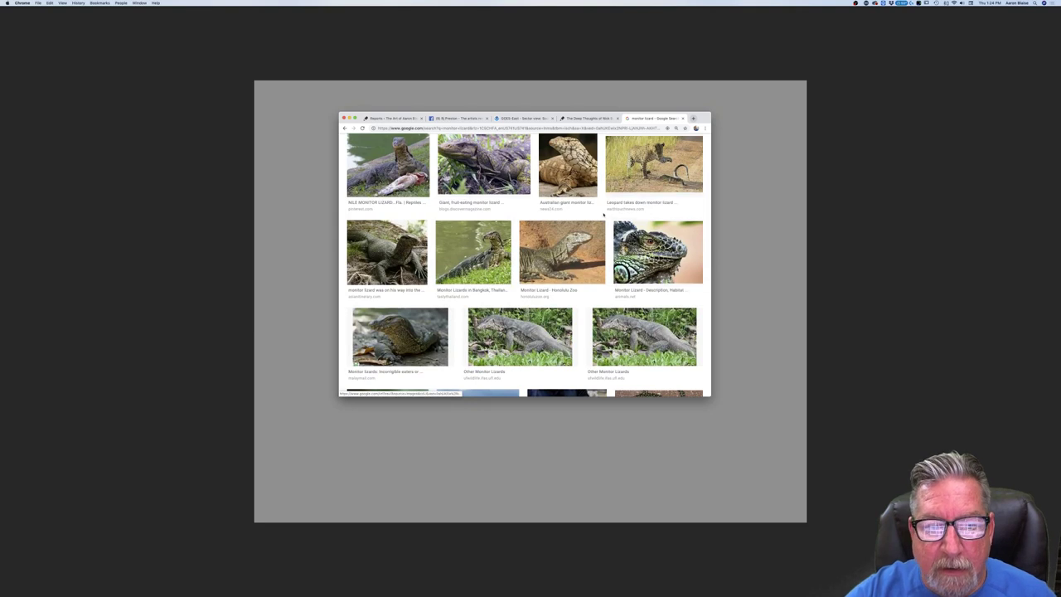
Switch back to Photoshop and sketch the sloping forehead and snout profile of a creature's head on Layer 1.
{"action": "left_click", "coordinate": [575, 118]}
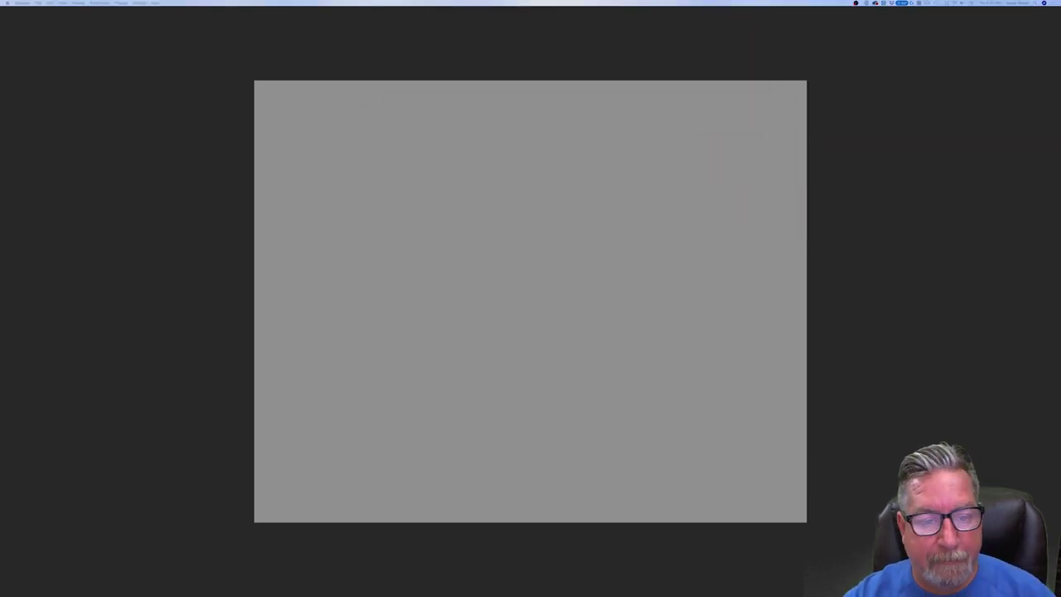
{"action": "left_click", "coordinate": [405, 256]}
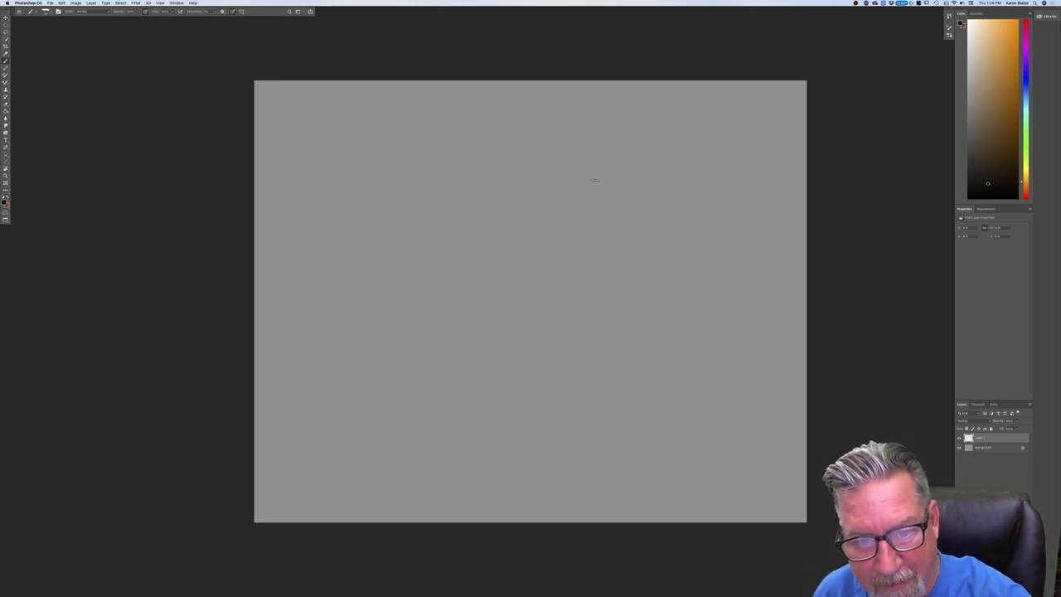
{"action": "left_click_drag", "start_coordinate": [630, 214], "coordinate": [544, 138]}
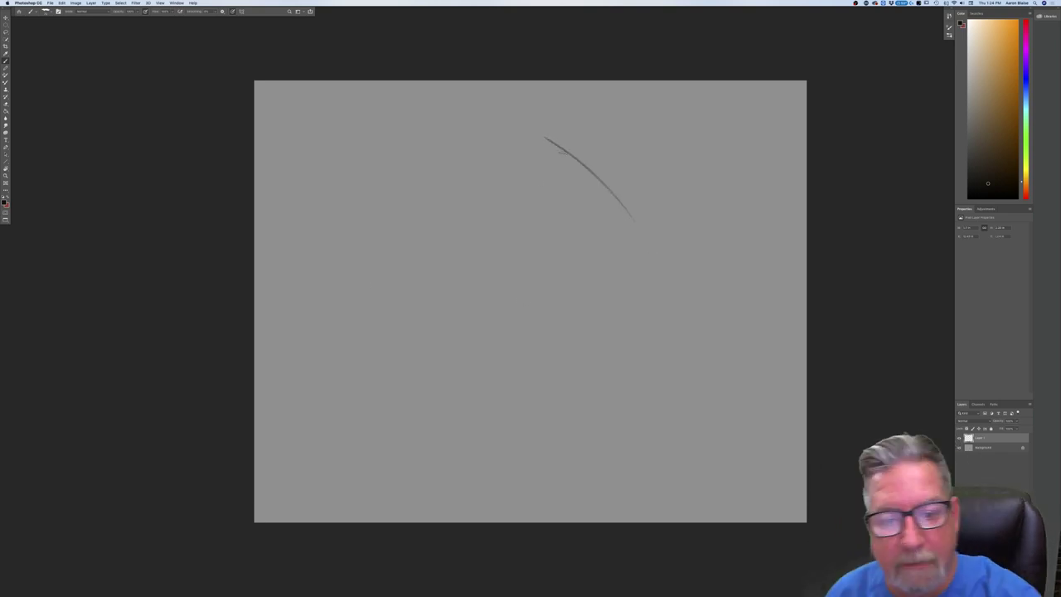
{"action": "left_click_drag", "start_coordinate": [506, 133], "coordinate": [590, 175]}
{"action": "mouse_move", "coordinate": [637, 221]}
{"action": "left_mouse_down"}
{"action": "mouse_move", "coordinate": [663, 255]}
{"action": "mouse_move", "coordinate": [657, 266]}
{"action": "left_mouse_up"}
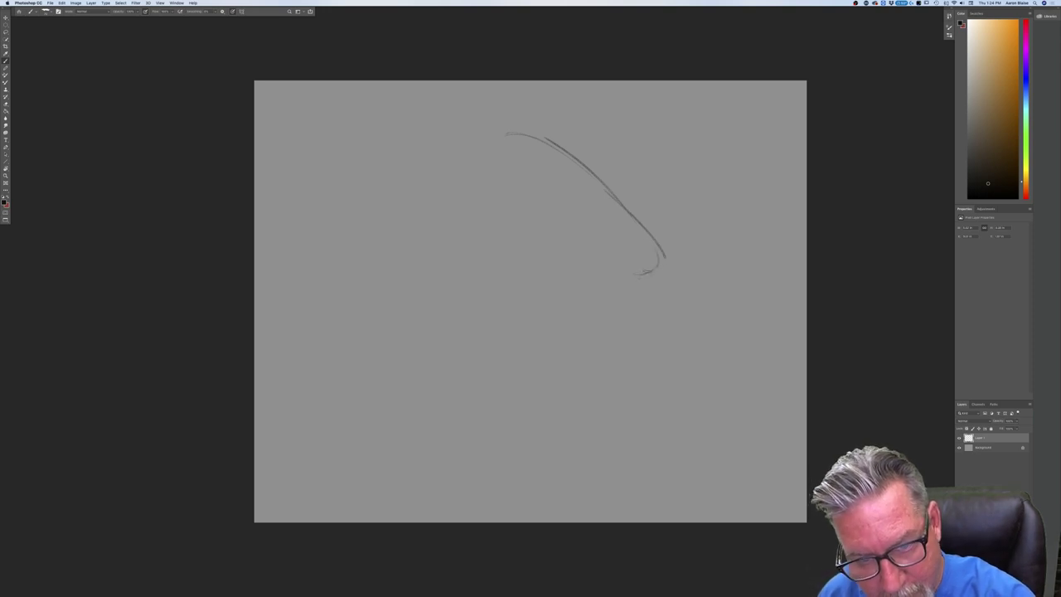
{"action": "mouse_move", "coordinate": [658, 266]}
{"action": "left_mouse_down"}
{"action": "mouse_move", "coordinate": [617, 278]}
{"action": "mouse_move", "coordinate": [651, 281]}
{"action": "left_mouse_up"}
{"action": "left_click_drag", "start_coordinate": [653, 268], "coordinate": [656, 261]}
{"action": "left_click_drag", "start_coordinate": [607, 200], "coordinate": [644, 245]}
{"action": "left_click_drag", "start_coordinate": [596, 189], "coordinate": [659, 275]}
{"action": "left_click_drag", "start_coordinate": [570, 167], "coordinate": [619, 212]}
{"action": "mouse_move", "coordinate": [532, 133]}
{"action": "left_mouse_down"}
{"action": "mouse_move", "coordinate": [584, 159]}
{"action": "mouse_move", "coordinate": [653, 258]}
{"action": "left_mouse_up"}
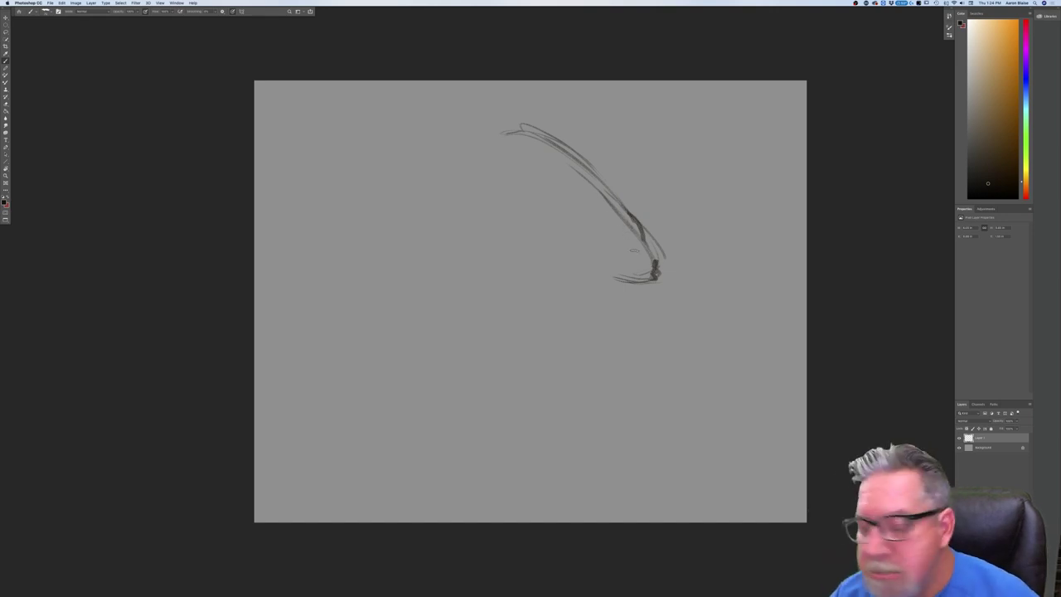
Rough in the rounded crown, the back of the neck and the throat curve behind the snout.
{"action": "mouse_move", "coordinate": [507, 126]}
{"action": "left_mouse_down"}
{"action": "mouse_move", "coordinate": [461, 127]}
{"action": "mouse_move", "coordinate": [391, 162]}
{"action": "left_mouse_up"}
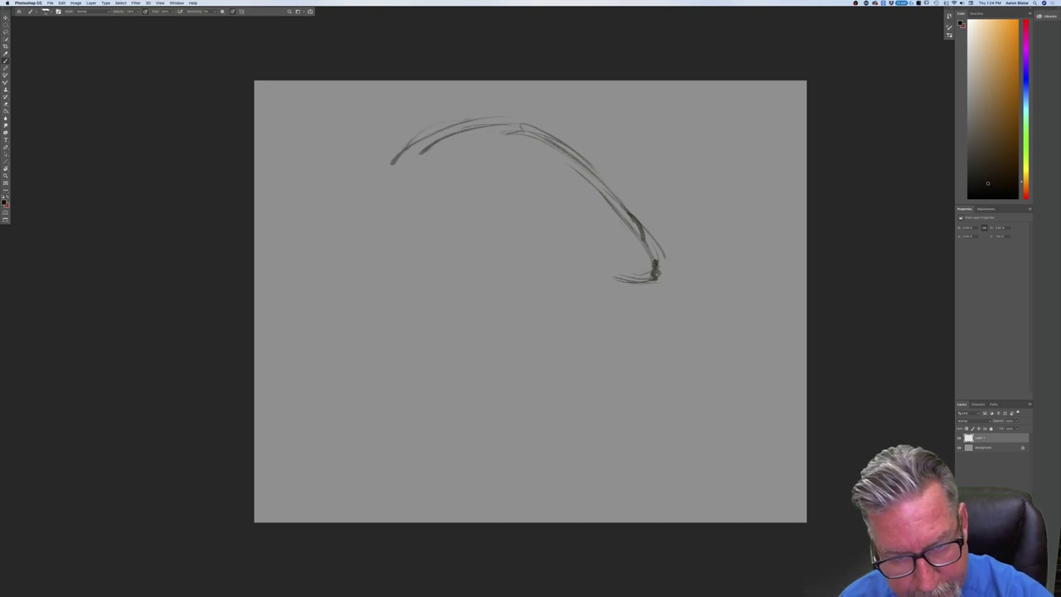
{"action": "left_click_drag", "start_coordinate": [500, 148], "coordinate": [562, 266]}
{"action": "left_click_drag", "start_coordinate": [543, 224], "coordinate": [567, 302]}
{"action": "mouse_move", "coordinate": [431, 123]}
{"action": "left_mouse_down"}
{"action": "mouse_move", "coordinate": [391, 146]}
{"action": "mouse_move", "coordinate": [398, 190]}
{"action": "mouse_move", "coordinate": [335, 300]}
{"action": "left_mouse_up"}
{"action": "left_click_drag", "start_coordinate": [388, 237], "coordinate": [422, 235]}
{"action": "mouse_move", "coordinate": [346, 285]}
{"action": "left_mouse_down"}
{"action": "mouse_move", "coordinate": [482, 232]}
{"action": "mouse_move", "coordinate": [346, 302]}
{"action": "left_mouse_up"}
{"action": "left_click_drag", "start_coordinate": [365, 262], "coordinate": [347, 294]}
Sketch the base of the neck with sloping shoulder lines and extend the back and throat contours downward.
{"action": "mouse_move", "coordinate": [497, 314]}
{"action": "left_mouse_down"}
{"action": "mouse_move", "coordinate": [375, 391]}
{"action": "mouse_move", "coordinate": [379, 418]}
{"action": "left_mouse_up"}
{"action": "mouse_move", "coordinate": [567, 303]}
{"action": "left_mouse_down"}
{"action": "mouse_move", "coordinate": [573, 381]}
{"action": "mouse_move", "coordinate": [604, 420]}
{"action": "left_mouse_up"}
{"action": "left_click_drag", "start_coordinate": [574, 361], "coordinate": [662, 468]}
{"action": "left_click_drag", "start_coordinate": [465, 349], "coordinate": [563, 383]}
{"action": "left_click_drag", "start_coordinate": [413, 340], "coordinate": [361, 411]}
{"action": "mouse_move", "coordinate": [332, 242]}
{"action": "left_mouse_down"}
{"action": "mouse_move", "coordinate": [338, 332]}
{"action": "mouse_move", "coordinate": [356, 424]}
{"action": "left_mouse_up"}
{"action": "mouse_move", "coordinate": [328, 308]}
{"action": "left_mouse_down"}
{"action": "mouse_move", "coordinate": [354, 422]}
{"action": "mouse_move", "coordinate": [344, 405]}
{"action": "mouse_move", "coordinate": [346, 446]}
{"action": "left_mouse_up"}
{"action": "left_click_drag", "start_coordinate": [518, 208], "coordinate": [567, 340]}
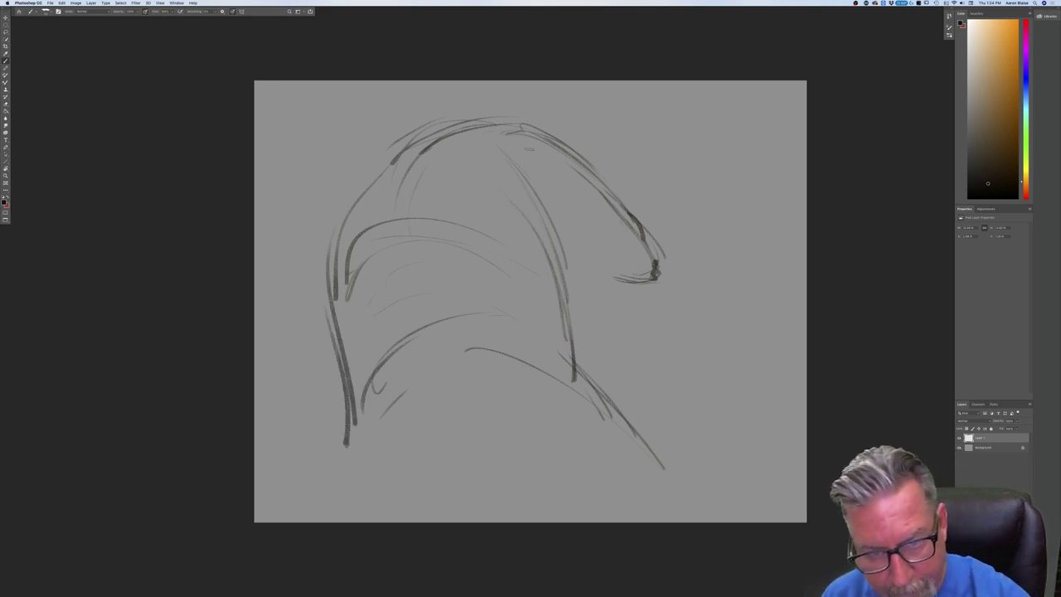
Add a brow bump on the forehead and two pointed horns on top of the creature's head.
{"action": "mouse_move", "coordinate": [570, 146]}
{"action": "left_mouse_down"}
{"action": "mouse_move", "coordinate": [593, 170]}
{"action": "mouse_move", "coordinate": [578, 141]}
{"action": "left_mouse_up"}
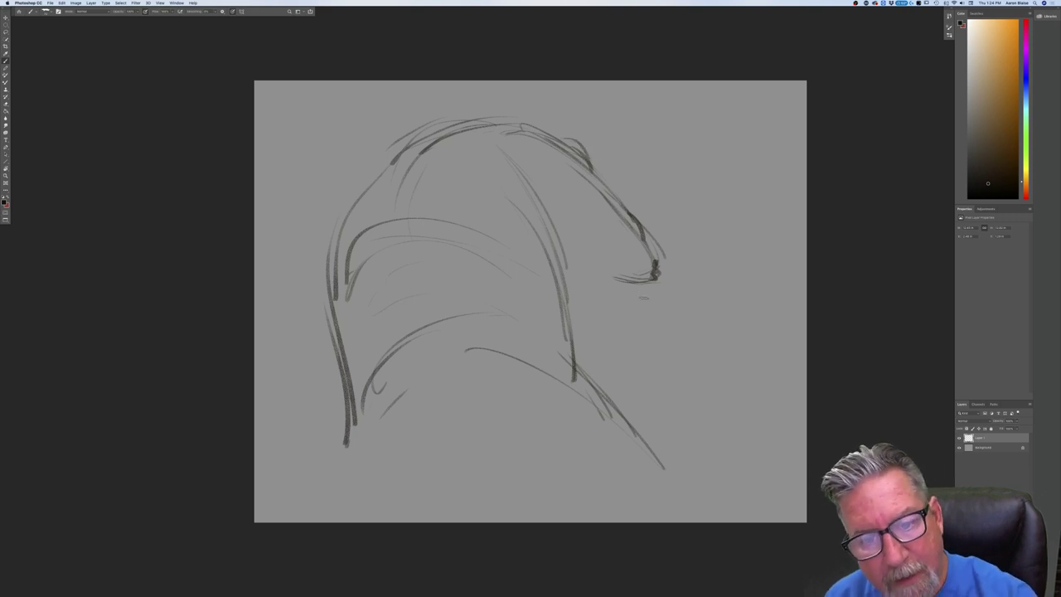
{"action": "left_click_drag", "start_coordinate": [501, 98], "coordinate": [540, 133]}
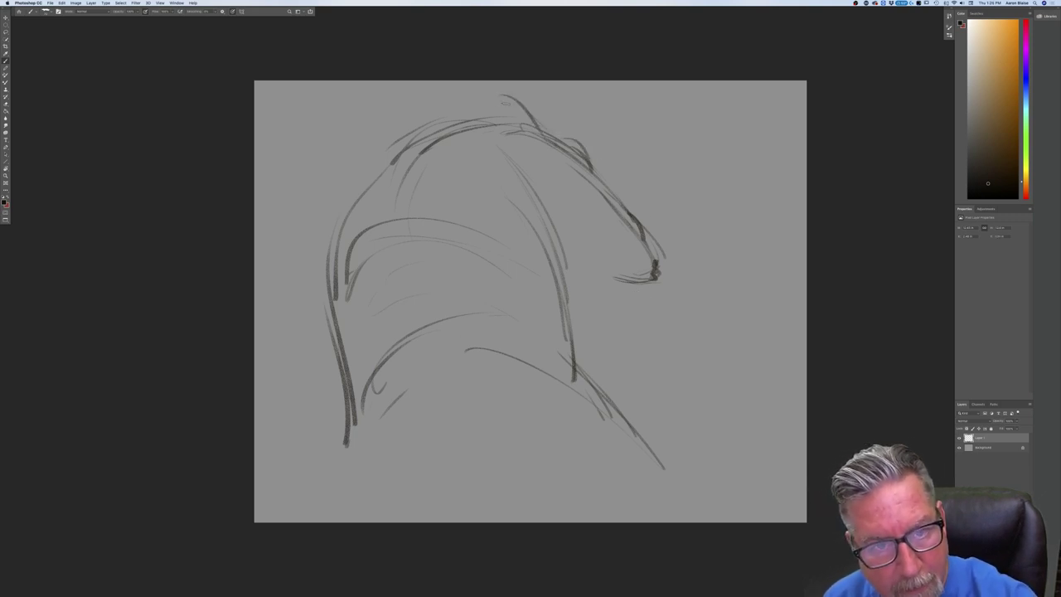
{"action": "left_click_drag", "start_coordinate": [497, 89], "coordinate": [527, 126]}
{"action": "left_click_drag", "start_coordinate": [498, 91], "coordinate": [505, 127]}
{"action": "mouse_move", "coordinate": [484, 90]}
{"action": "left_mouse_down"}
{"action": "mouse_move", "coordinate": [480, 119]}
{"action": "mouse_move", "coordinate": [495, 121]}
{"action": "mouse_move", "coordinate": [464, 127]}
{"action": "left_mouse_up"}
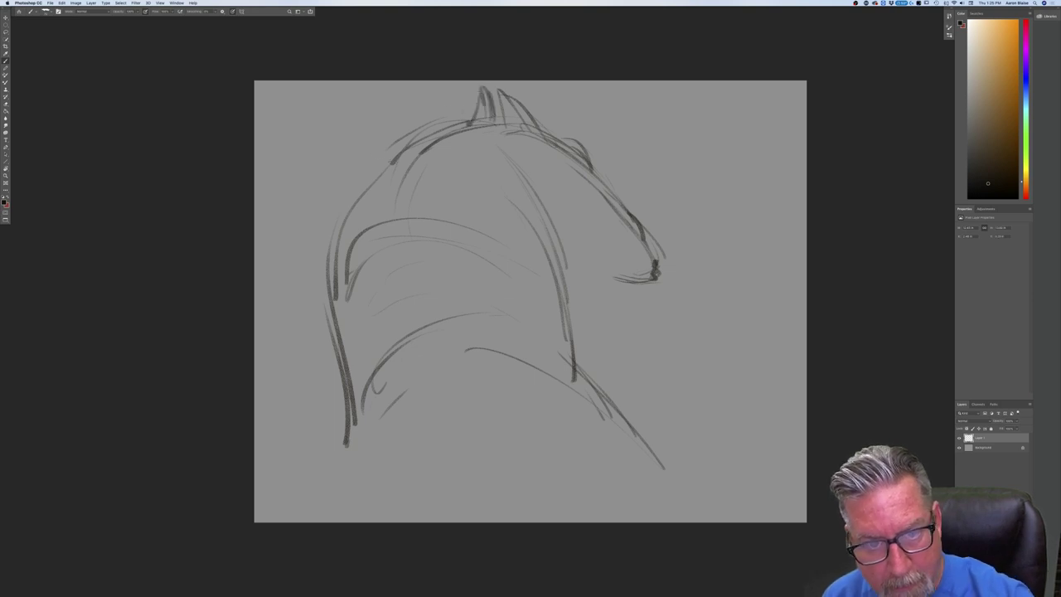
Draw the creature's facial features: the eye, nostril, mouth line, cheek and lower jaw.
{"action": "left_click_drag", "start_coordinate": [613, 189], "coordinate": [676, 279]}
{"action": "mouse_move", "coordinate": [649, 245]}
{"action": "left_mouse_down"}
{"action": "mouse_move", "coordinate": [684, 291]}
{"action": "mouse_move", "coordinate": [631, 290]}
{"action": "left_mouse_up"}
{"action": "left_click_drag", "start_coordinate": [585, 263], "coordinate": [613, 294]}
{"action": "left_click_drag", "start_coordinate": [551, 207], "coordinate": [563, 257]}
{"action": "left_click_drag", "start_coordinate": [539, 171], "coordinate": [566, 278]}
{"action": "left_click_drag", "start_coordinate": [565, 181], "coordinate": [576, 290]}
{"action": "mouse_move", "coordinate": [663, 297]}
{"action": "left_mouse_down"}
{"action": "mouse_move", "coordinate": [638, 315]}
{"action": "mouse_move", "coordinate": [596, 306]}
{"action": "mouse_move", "coordinate": [625, 321]}
{"action": "left_mouse_up"}
{"action": "left_click_drag", "start_coordinate": [608, 315], "coordinate": [645, 325]}
{"action": "mouse_move", "coordinate": [638, 244]}
{"action": "left_mouse_down"}
{"action": "mouse_move", "coordinate": [619, 214]}
{"action": "mouse_move", "coordinate": [634, 253]}
{"action": "left_mouse_up"}
{"action": "mouse_move", "coordinate": [609, 216]}
{"action": "left_mouse_down"}
{"action": "mouse_move", "coordinate": [630, 250]}
{"action": "mouse_move", "coordinate": [633, 240]}
{"action": "left_mouse_up"}
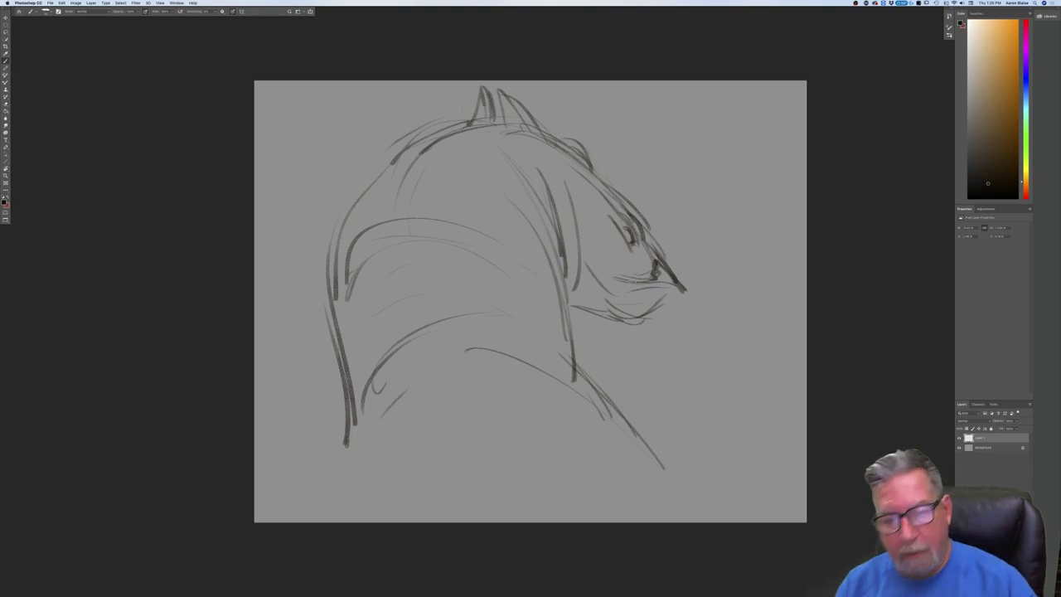
{"action": "mouse_move", "coordinate": [615, 267]}
{"action": "left_mouse_down"}
{"action": "mouse_move", "coordinate": [590, 227]}
{"action": "mouse_move", "coordinate": [616, 266]}
{"action": "left_mouse_up"}
{"action": "mouse_move", "coordinate": [583, 227]}
{"action": "left_mouse_down"}
{"action": "mouse_move", "coordinate": [576, 242]}
{"action": "mouse_move", "coordinate": [643, 285]}
{"action": "mouse_move", "coordinate": [673, 259]}
{"action": "mouse_move", "coordinate": [689, 300]}
{"action": "mouse_move", "coordinate": [643, 322]}
{"action": "mouse_move", "coordinate": [595, 318]}
{"action": "left_mouse_up"}
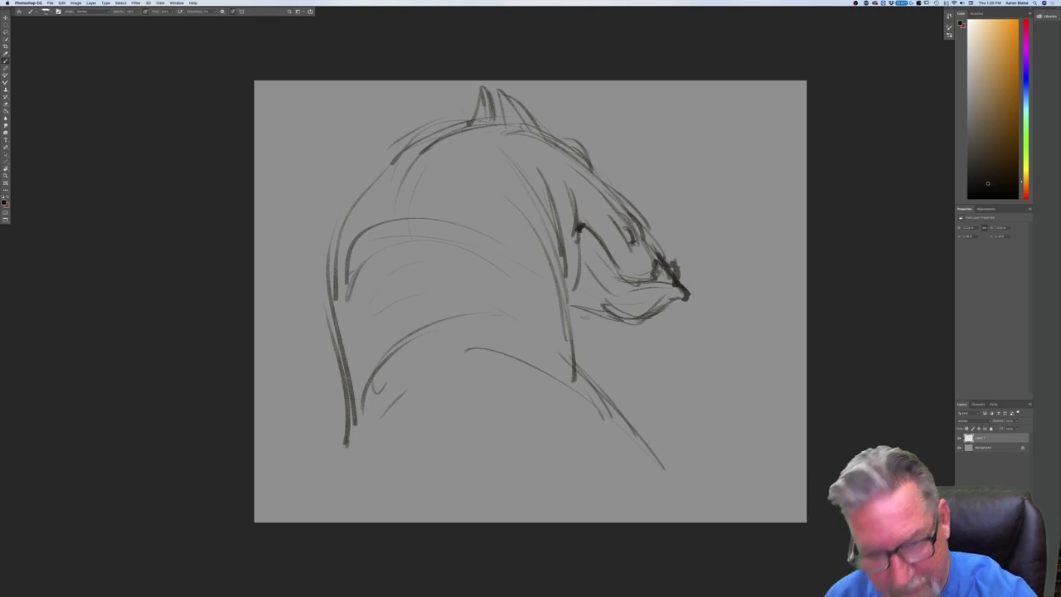
Strengthen the neck with muscle lines and draw the sweeping shoulders and upper back down to the canvas's lower edge.
{"action": "left_click_drag", "start_coordinate": [563, 286], "coordinate": [601, 369]}
{"action": "mouse_move", "coordinate": [414, 173]}
{"action": "left_mouse_down"}
{"action": "mouse_move", "coordinate": [398, 269]}
{"action": "mouse_move", "coordinate": [444, 345]}
{"action": "left_mouse_up"}
{"action": "mouse_move", "coordinate": [406, 241]}
{"action": "left_mouse_down"}
{"action": "mouse_move", "coordinate": [437, 328]}
{"action": "mouse_move", "coordinate": [427, 334]}
{"action": "left_mouse_up"}
{"action": "left_click_drag", "start_coordinate": [406, 258], "coordinate": [445, 341]}
{"action": "mouse_move", "coordinate": [446, 340]}
{"action": "left_mouse_down"}
{"action": "mouse_move", "coordinate": [464, 337]}
{"action": "mouse_move", "coordinate": [651, 449]}
{"action": "left_mouse_up"}
{"action": "left_click_drag", "start_coordinate": [430, 370], "coordinate": [534, 372]}
{"action": "mouse_move", "coordinate": [413, 368]}
{"action": "left_mouse_down"}
{"action": "mouse_move", "coordinate": [389, 390]}
{"action": "mouse_move", "coordinate": [560, 406]}
{"action": "left_mouse_up"}
{"action": "left_click_drag", "start_coordinate": [406, 409], "coordinate": [360, 465]}
{"action": "left_click_drag", "start_coordinate": [343, 386], "coordinate": [298, 512]}
{"action": "mouse_move", "coordinate": [504, 393]}
{"action": "left_mouse_down"}
{"action": "mouse_move", "coordinate": [534, 399]}
{"action": "mouse_move", "coordinate": [695, 513]}
{"action": "left_mouse_up"}
{"action": "left_click_drag", "start_coordinate": [668, 449], "coordinate": [749, 515]}
{"action": "mouse_move", "coordinate": [370, 192]}
{"action": "left_mouse_down"}
{"action": "mouse_move", "coordinate": [320, 403]}
{"action": "mouse_move", "coordinate": [333, 419]}
{"action": "left_mouse_up"}
{"action": "mouse_move", "coordinate": [340, 334]}
{"action": "left_mouse_down"}
{"action": "mouse_move", "coordinate": [350, 454]}
{"action": "mouse_move", "coordinate": [334, 492]}
{"action": "left_mouse_up"}
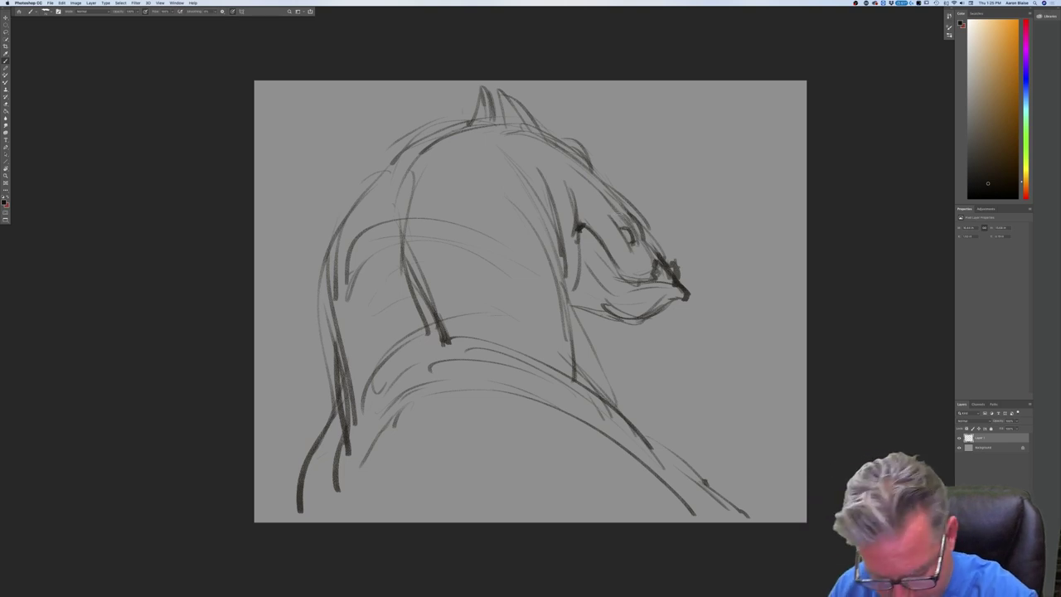
Add a large horn on the brow and smaller spikes along the snout, and touch up the eye and nostril.
{"action": "mouse_move", "coordinate": [626, 215]}
{"action": "left_mouse_down"}
{"action": "mouse_move", "coordinate": [652, 249]}
{"action": "mouse_move", "coordinate": [589, 178]}
{"action": "mouse_move", "coordinate": [587, 117]}
{"action": "mouse_move", "coordinate": [611, 194]}
{"action": "mouse_move", "coordinate": [633, 189]}
{"action": "left_mouse_up"}
{"action": "left_click_drag", "start_coordinate": [633, 190], "coordinate": [646, 224]}
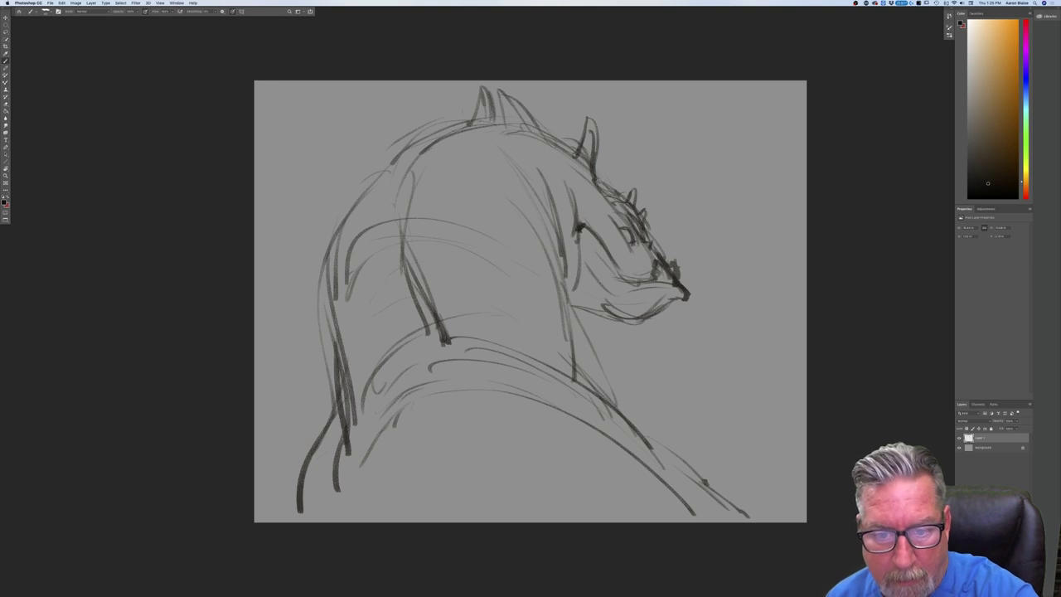
{"action": "left_click_drag", "start_coordinate": [614, 220], "coordinate": [622, 229]}
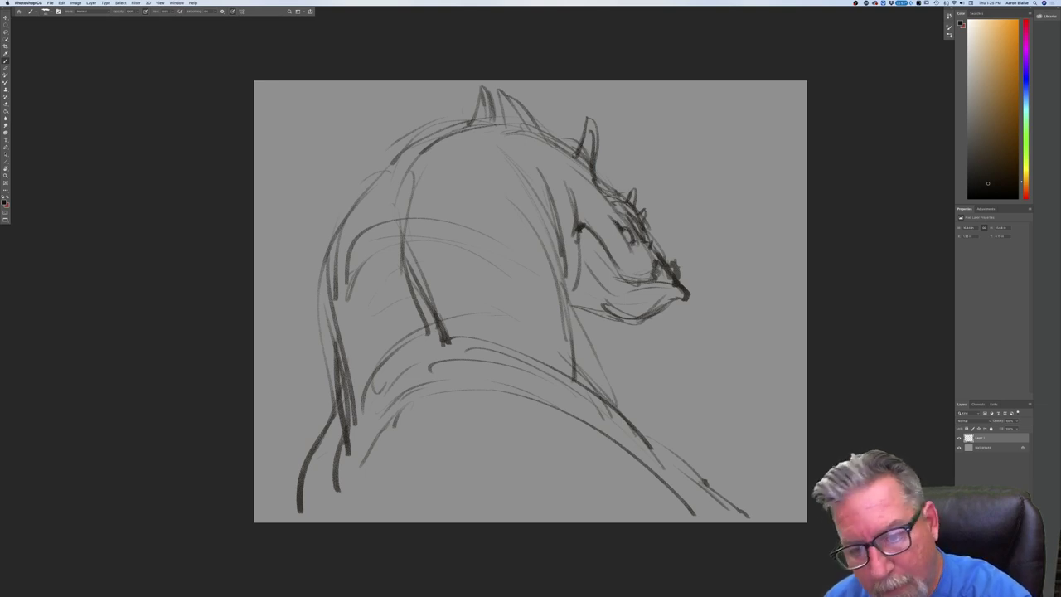
{"action": "left_click_drag", "start_coordinate": [662, 269], "coordinate": [671, 278]}
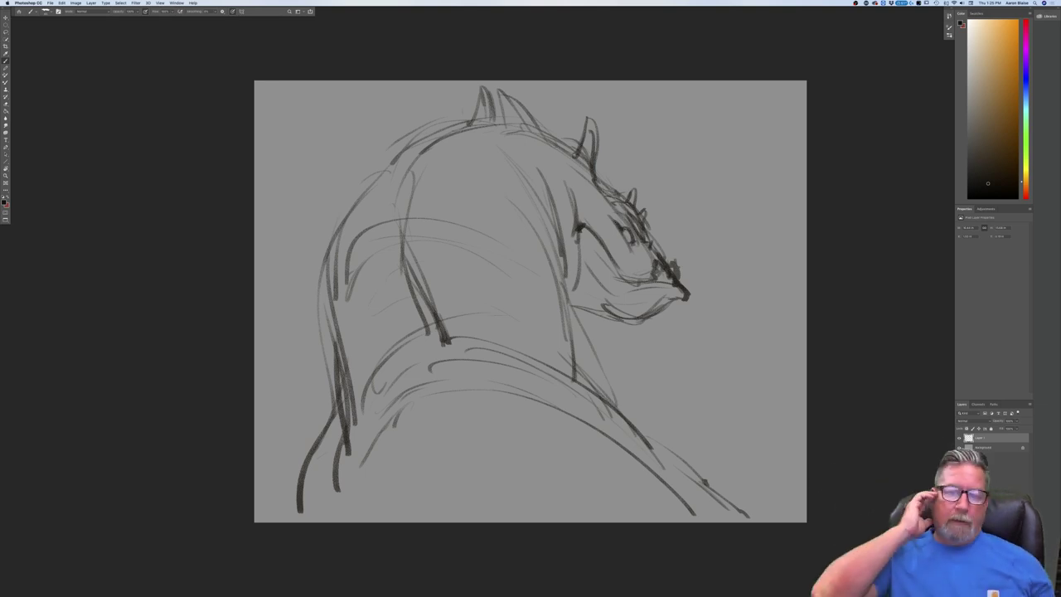
Reinforce the lower jaw and cheek, and outline the elongated form behind the eye running down the side of the head.
{"action": "mouse_move", "coordinate": [573, 290]}
{"action": "left_mouse_down"}
{"action": "mouse_move", "coordinate": [596, 311]}
{"action": "mouse_move", "coordinate": [666, 307]}
{"action": "left_mouse_up"}
{"action": "mouse_move", "coordinate": [615, 278]}
{"action": "left_mouse_down"}
{"action": "mouse_move", "coordinate": [625, 286]}
{"action": "mouse_move", "coordinate": [630, 269]}
{"action": "left_mouse_up"}
{"action": "left_click_drag", "start_coordinate": [596, 223], "coordinate": [605, 241]}
{"action": "left_click_drag", "start_coordinate": [584, 196], "coordinate": [580, 247]}
{"action": "left_click_drag", "start_coordinate": [579, 196], "coordinate": [532, 151]}
{"action": "mouse_move", "coordinate": [532, 152]}
{"action": "left_mouse_down"}
{"action": "mouse_move", "coordinate": [535, 206]}
{"action": "mouse_move", "coordinate": [577, 312]}
{"action": "left_mouse_up"}
{"action": "mouse_move", "coordinate": [530, 214]}
{"action": "left_mouse_down"}
{"action": "mouse_move", "coordinate": [574, 303]}
{"action": "mouse_move", "coordinate": [554, 260]}
{"action": "left_mouse_up"}
{"action": "left_click_drag", "start_coordinate": [527, 150], "coordinate": [527, 204]}
{"action": "left_click_drag", "start_coordinate": [559, 169], "coordinate": [583, 217]}
{"action": "mouse_move", "coordinate": [584, 217]}
{"action": "left_mouse_down"}
{"action": "mouse_move", "coordinate": [571, 173]}
{"action": "mouse_move", "coordinate": [553, 162]}
{"action": "left_mouse_up"}
{"action": "left_click_drag", "start_coordinate": [520, 146], "coordinate": [582, 187]}
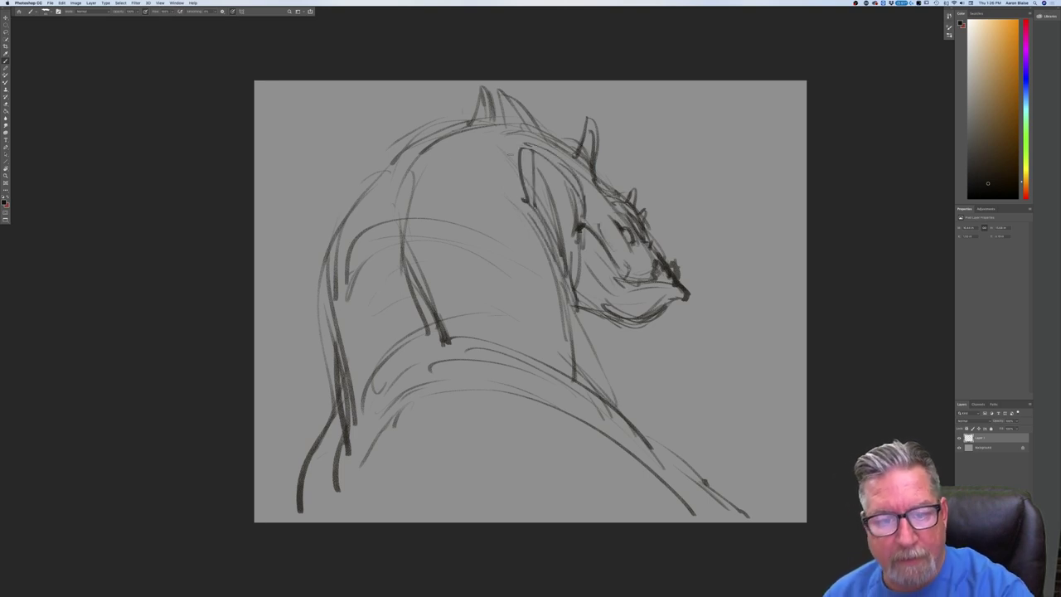
Sketch an overhanging crest at the back of the head with a contour running forward toward the jaw.
{"action": "mouse_move", "coordinate": [469, 172]}
{"action": "left_mouse_down"}
{"action": "mouse_move", "coordinate": [556, 265]}
{"action": "mouse_move", "coordinate": [478, 174]}
{"action": "left_mouse_up"}
{"action": "left_click_drag", "start_coordinate": [399, 156], "coordinate": [471, 119]}
{"action": "mouse_move", "coordinate": [447, 154]}
{"action": "left_mouse_down"}
{"action": "mouse_move", "coordinate": [378, 172]}
{"action": "mouse_move", "coordinate": [421, 151]}
{"action": "left_mouse_up"}
{"action": "mouse_move", "coordinate": [413, 154]}
{"action": "left_mouse_down"}
{"action": "mouse_move", "coordinate": [461, 152]}
{"action": "mouse_move", "coordinate": [448, 149]}
{"action": "left_mouse_up"}
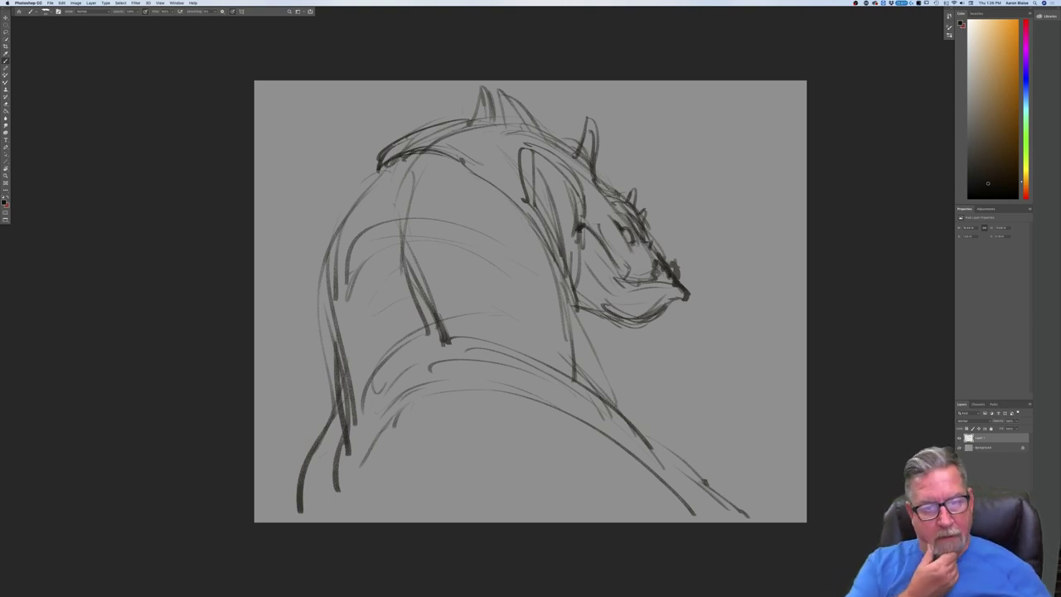
Hide the first sketch on Layer 1 and add a new empty layer above it.
{"action": "left_click", "coordinate": [958, 438]}
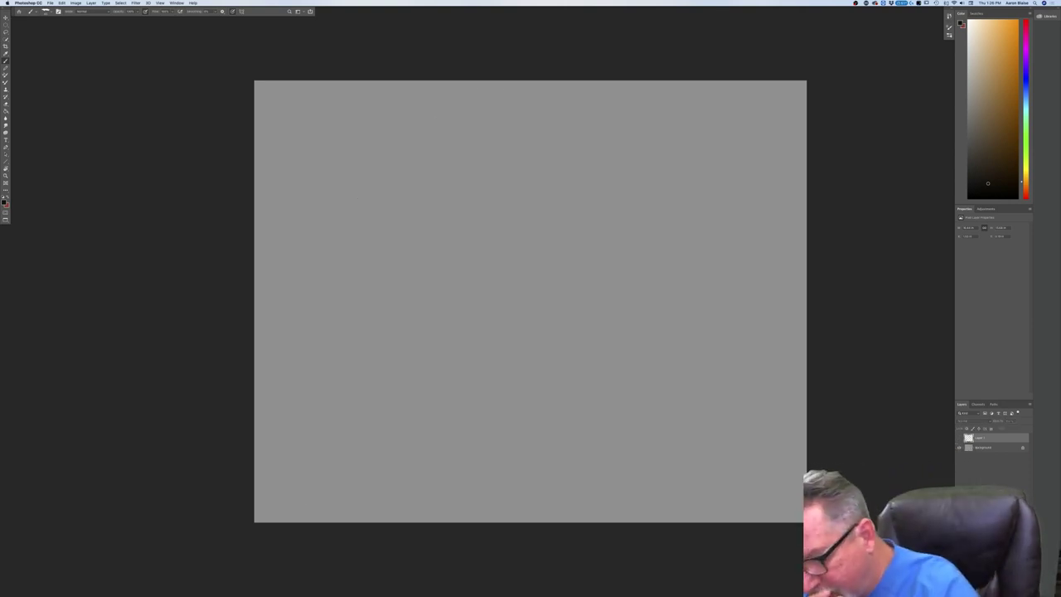
{"action": "left_click", "coordinate": [1012, 592]}
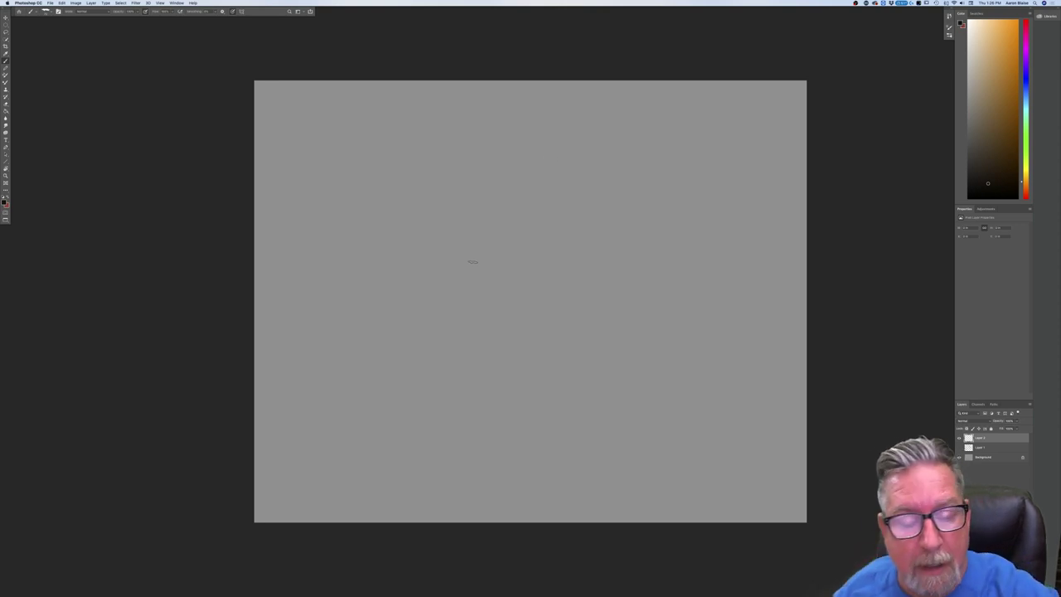
{"action": "mouse_move", "coordinate": [495, 143]}
{"action": "left_mouse_down"}
{"action": "mouse_move", "coordinate": [490, 230]}
{"action": "mouse_move", "coordinate": [571, 174]}
{"action": "mouse_move", "coordinate": [506, 116]}
{"action": "mouse_move", "coordinate": [487, 126]}
{"action": "mouse_move", "coordinate": [447, 192]}
{"action": "left_mouse_up"}
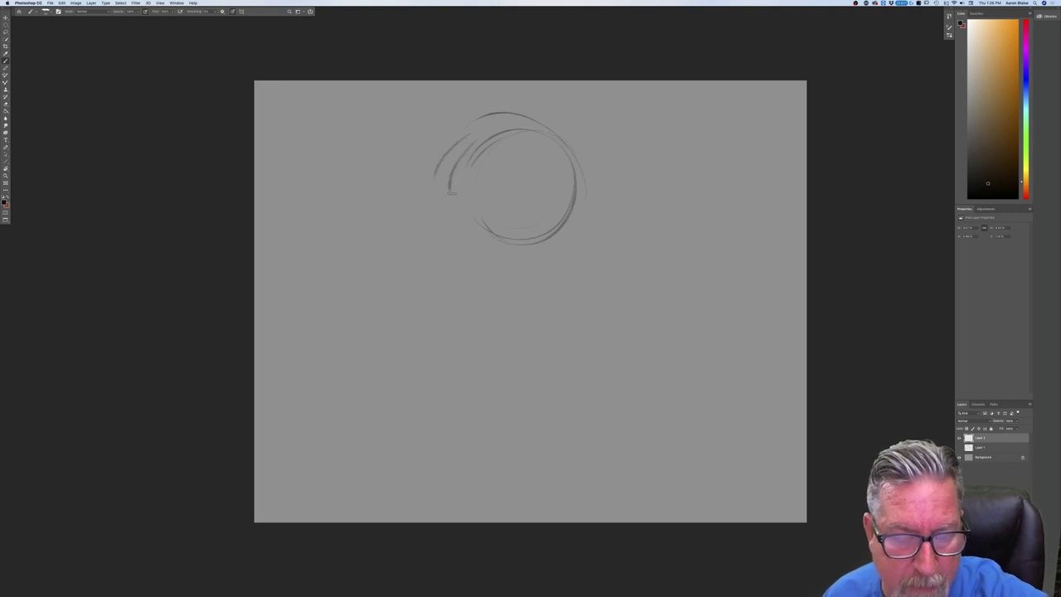
{"action": "left_click_drag", "start_coordinate": [551, 187], "coordinate": [548, 211]}
{"action": "left_click_drag", "start_coordinate": [573, 140], "coordinate": [617, 181]}
{"action": "mouse_move", "coordinate": [584, 130]}
{"action": "left_mouse_down"}
{"action": "mouse_move", "coordinate": [657, 222]}
{"action": "mouse_move", "coordinate": [621, 336]}
{"action": "left_mouse_up"}
{"action": "left_click_drag", "start_coordinate": [467, 252], "coordinate": [447, 334]}
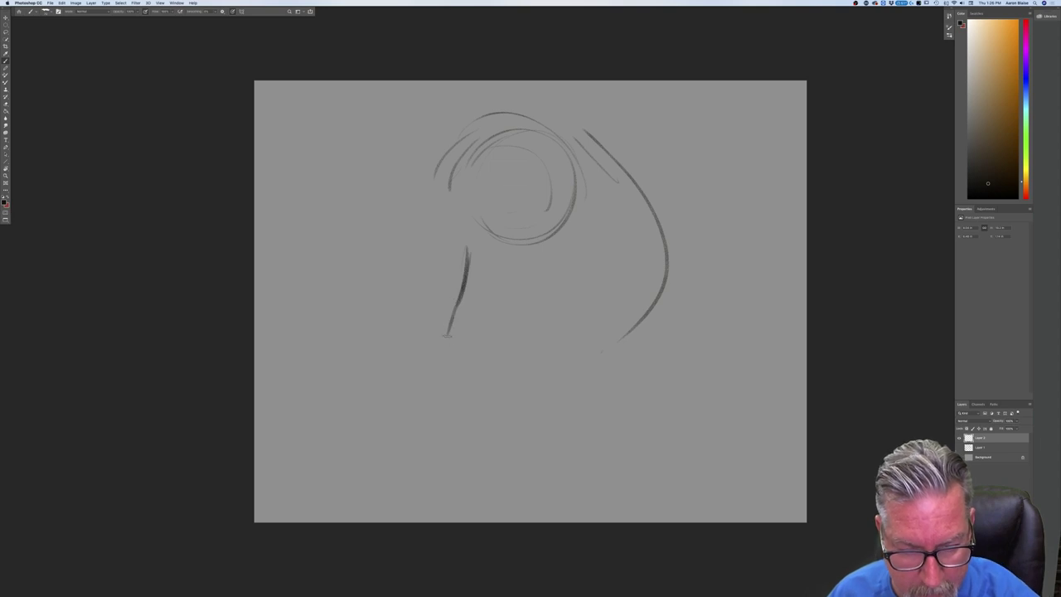
{"action": "key", "text": "super+a"}
{"action": "key", "text": "BackSpace"}
{"action": "mouse_move", "coordinate": [380, 170]}
{"action": "left_mouse_down"}
{"action": "mouse_move", "coordinate": [449, 208]}
{"action": "mouse_move", "coordinate": [396, 186]}
{"action": "mouse_move", "coordinate": [406, 212]}
{"action": "left_mouse_up"}
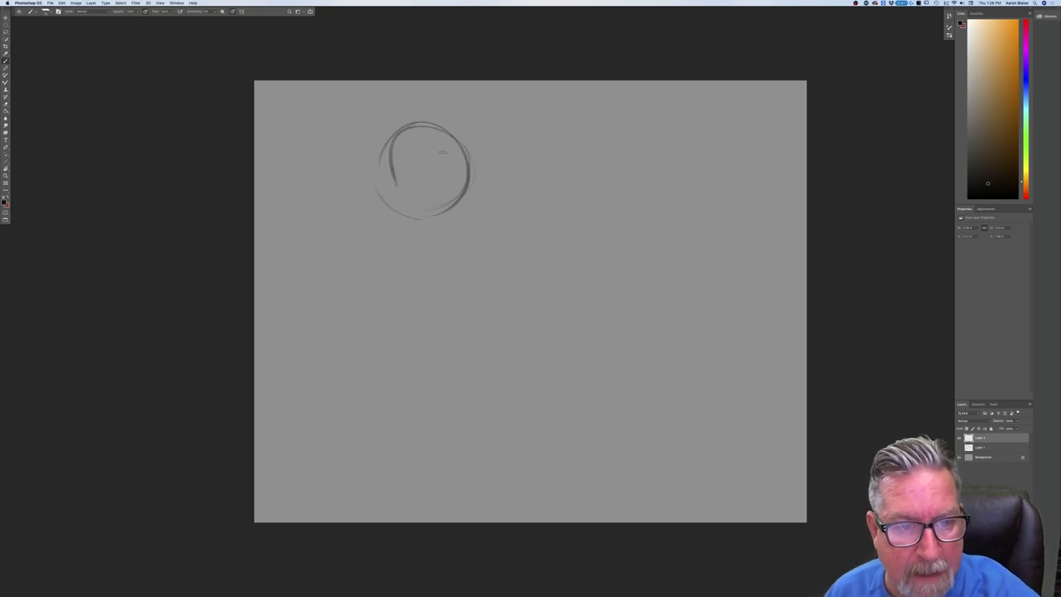
{"action": "left_click_drag", "start_coordinate": [451, 125], "coordinate": [551, 199]}
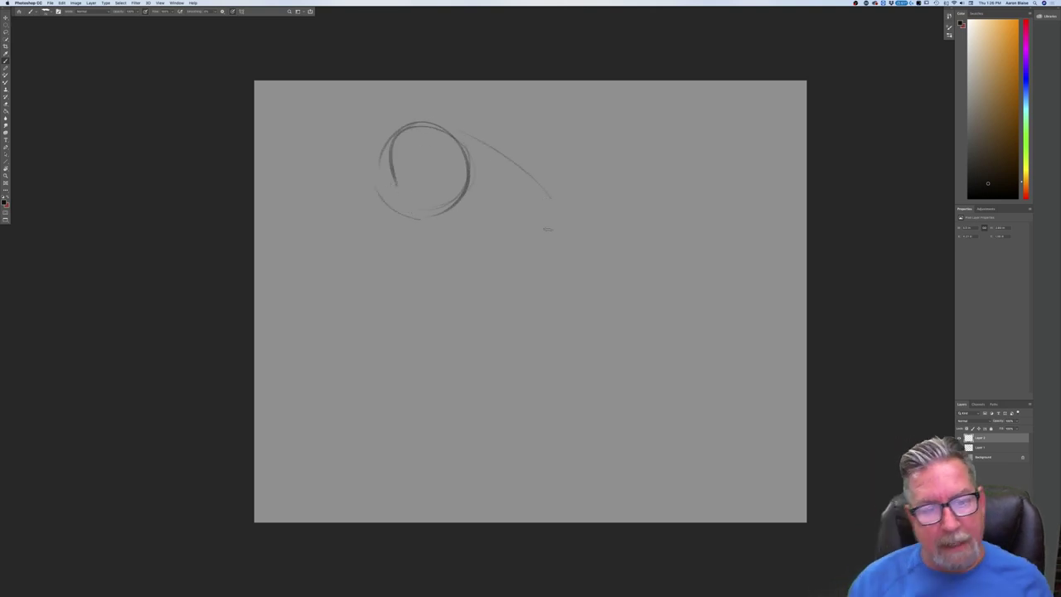
{"action": "mouse_move", "coordinate": [389, 120]}
{"action": "left_mouse_down"}
{"action": "mouse_move", "coordinate": [455, 131]}
{"action": "mouse_move", "coordinate": [441, 212]}
{"action": "left_mouse_up"}
{"action": "mouse_move", "coordinate": [494, 152]}
{"action": "left_mouse_down"}
{"action": "mouse_move", "coordinate": [528, 178]}
{"action": "mouse_move", "coordinate": [604, 201]}
{"action": "mouse_move", "coordinate": [567, 234]}
{"action": "mouse_move", "coordinate": [487, 239]}
{"action": "left_mouse_up"}
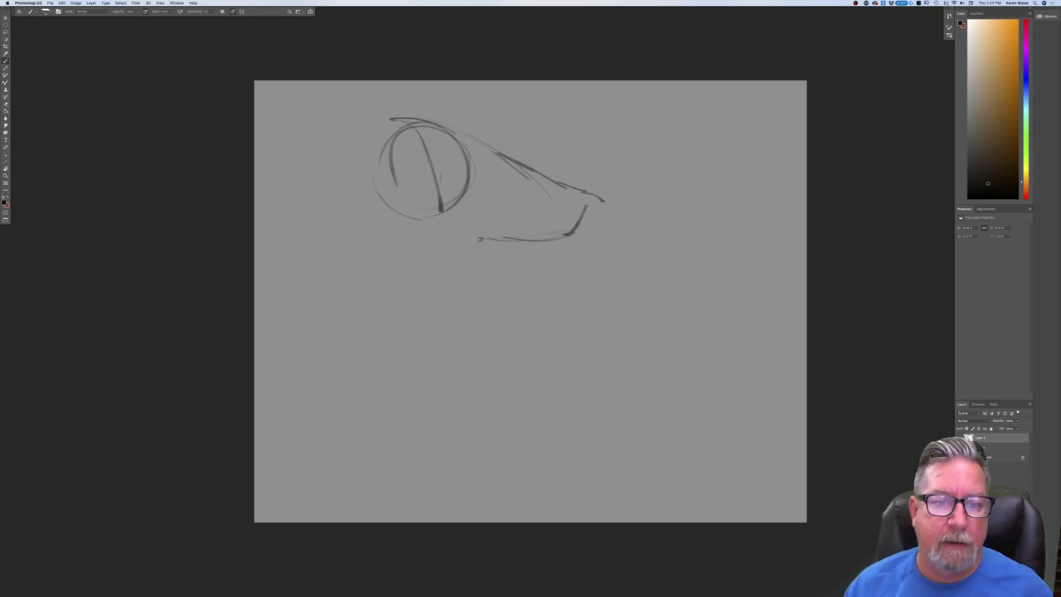
{"action": "left_click_drag", "start_coordinate": [988, 441], "coordinate": [1023, 590]}
{"action": "left_click", "coordinate": [1013, 590]}
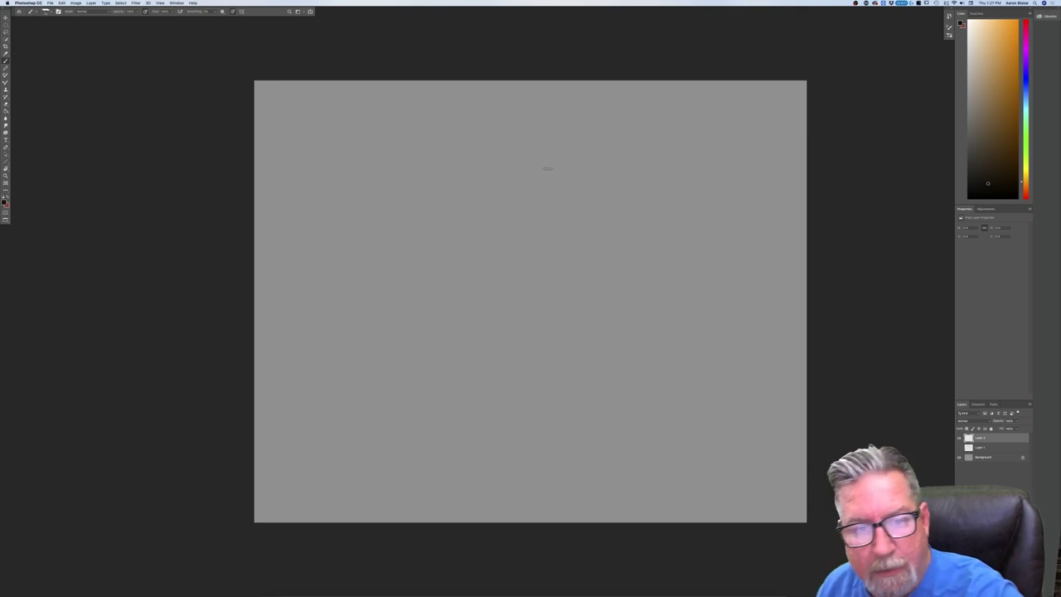
Sketch a downward-tilted creature head in profile, outlining the spiky snout, the brow and the jaw.
{"action": "mouse_move", "coordinate": [640, 174]}
{"action": "left_mouse_down"}
{"action": "mouse_move", "coordinate": [680, 243]}
{"action": "mouse_move", "coordinate": [643, 182]}
{"action": "mouse_move", "coordinate": [604, 146]}
{"action": "mouse_move", "coordinate": [651, 191]}
{"action": "mouse_move", "coordinate": [627, 150]}
{"action": "mouse_move", "coordinate": [681, 234]}
{"action": "mouse_move", "coordinate": [647, 157]}
{"action": "mouse_move", "coordinate": [629, 174]}
{"action": "mouse_move", "coordinate": [636, 182]}
{"action": "mouse_move", "coordinate": [603, 154]}
{"action": "mouse_move", "coordinate": [686, 251]}
{"action": "mouse_move", "coordinate": [690, 244]}
{"action": "mouse_move", "coordinate": [697, 268]}
{"action": "left_mouse_up"}
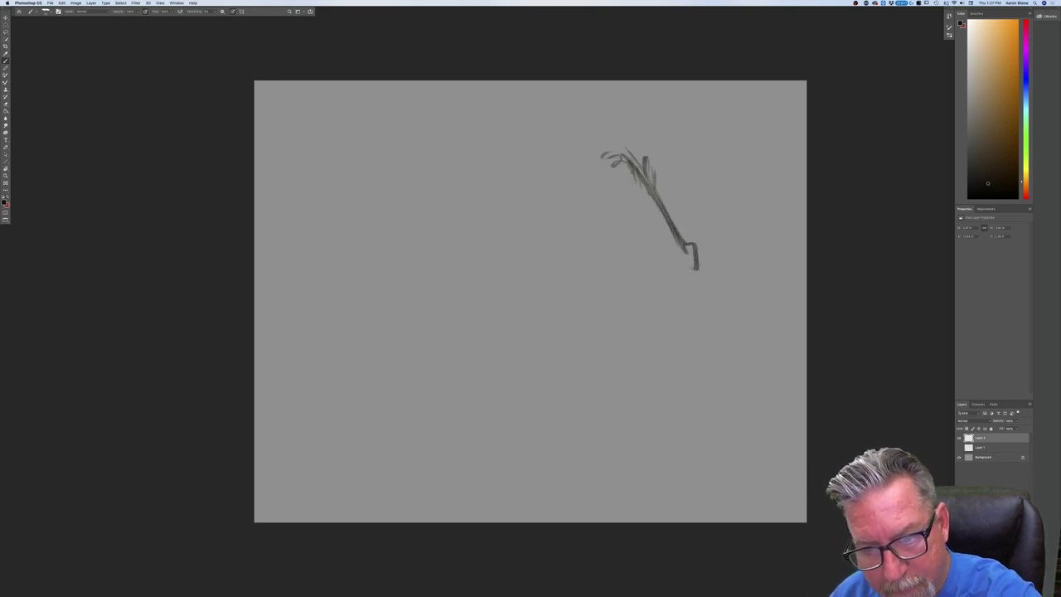
{"action": "mouse_move", "coordinate": [638, 192]}
{"action": "left_mouse_down"}
{"action": "mouse_move", "coordinate": [681, 229]}
{"action": "mouse_move", "coordinate": [688, 274]}
{"action": "mouse_move", "coordinate": [673, 224]}
{"action": "left_mouse_up"}
{"action": "left_click_drag", "start_coordinate": [603, 136], "coordinate": [643, 177]}
{"action": "left_click_drag", "start_coordinate": [578, 114], "coordinate": [542, 198]}
{"action": "left_click_drag", "start_coordinate": [542, 197], "coordinate": [632, 274]}
{"action": "left_click_drag", "start_coordinate": [563, 216], "coordinate": [685, 280]}
Strengthen the lower jaw and the back of the cheek, and draw the top of the head and the throat line.
{"action": "mouse_move", "coordinate": [694, 281]}
{"action": "left_mouse_down"}
{"action": "mouse_move", "coordinate": [666, 288]}
{"action": "mouse_move", "coordinate": [631, 272]}
{"action": "left_mouse_up"}
{"action": "left_click_drag", "start_coordinate": [558, 123], "coordinate": [546, 199]}
{"action": "left_click_drag", "start_coordinate": [563, 126], "coordinate": [560, 210]}
{"action": "mouse_move", "coordinate": [612, 133]}
{"action": "left_mouse_down"}
{"action": "mouse_move", "coordinate": [522, 110]}
{"action": "mouse_move", "coordinate": [526, 98]}
{"action": "mouse_move", "coordinate": [456, 139]}
{"action": "left_mouse_up"}
{"action": "left_click_drag", "start_coordinate": [456, 139], "coordinate": [531, 113]}
{"action": "mouse_move", "coordinate": [564, 188]}
{"action": "left_mouse_down"}
{"action": "mouse_move", "coordinate": [562, 210]}
{"action": "mouse_move", "coordinate": [615, 270]}
{"action": "left_mouse_up"}
{"action": "left_click_drag", "start_coordinate": [544, 275], "coordinate": [613, 264]}
Sketch the neck with long muscle lines below the cheek and an arched contour running down its back.
{"action": "left_click_drag", "start_coordinate": [512, 200], "coordinate": [537, 260]}
{"action": "left_click_drag", "start_coordinate": [505, 142], "coordinate": [532, 280]}
{"action": "left_click_drag", "start_coordinate": [467, 159], "coordinate": [527, 257]}
{"action": "left_click_drag", "start_coordinate": [495, 126], "coordinate": [422, 195]}
{"action": "left_click_drag", "start_coordinate": [463, 126], "coordinate": [341, 241]}
{"action": "left_click_drag", "start_coordinate": [393, 158], "coordinate": [384, 305]}
{"action": "left_click_drag", "start_coordinate": [341, 235], "coordinate": [308, 288]}
{"action": "left_click_drag", "start_coordinate": [398, 188], "coordinate": [541, 353]}
{"action": "left_click_drag", "start_coordinate": [461, 213], "coordinate": [554, 375]}
Draw a curved fold across the neck, build up the back contour and extend the front of the throat downward.
{"action": "left_click_drag", "start_coordinate": [335, 335], "coordinate": [512, 315]}
{"action": "left_click_drag", "start_coordinate": [362, 288], "coordinate": [320, 353]}
{"action": "left_click_drag", "start_coordinate": [342, 237], "coordinate": [317, 403]}
{"action": "left_click_drag", "start_coordinate": [368, 239], "coordinate": [331, 396]}
{"action": "left_click_drag", "start_coordinate": [386, 197], "coordinate": [404, 396]}
{"action": "left_click_drag", "start_coordinate": [332, 346], "coordinate": [315, 395]}
{"action": "left_click_drag", "start_coordinate": [318, 358], "coordinate": [294, 449]}
{"action": "mouse_move", "coordinate": [602, 267]}
{"action": "left_mouse_down"}
{"action": "mouse_move", "coordinate": [532, 302]}
{"action": "mouse_move", "coordinate": [600, 432]}
{"action": "left_mouse_up"}
Sketch the chest and shoulder curves below the neck and extend the back contour to the base of the canvas.
{"action": "left_click_drag", "start_coordinate": [568, 390], "coordinate": [609, 443]}
{"action": "left_click_drag", "start_coordinate": [462, 378], "coordinate": [579, 421]}
{"action": "mouse_move", "coordinate": [424, 391]}
{"action": "left_mouse_down"}
{"action": "mouse_move", "coordinate": [560, 424]}
{"action": "mouse_move", "coordinate": [621, 495]}
{"action": "left_mouse_up"}
{"action": "left_click_drag", "start_coordinate": [587, 434], "coordinate": [669, 504]}
{"action": "left_click_drag", "start_coordinate": [320, 309], "coordinate": [303, 522]}
{"action": "left_click_drag", "start_coordinate": [300, 426], "coordinate": [260, 501]}
{"action": "left_click_drag", "start_coordinate": [275, 463], "coordinate": [262, 497]}
Touch up the snout and jaw, and add a brow horn and pointed crest spikes along the back of the head.
{"action": "left_click_drag", "start_coordinate": [660, 217], "coordinate": [669, 230]}
{"action": "mouse_move", "coordinate": [688, 267]}
{"action": "left_mouse_down"}
{"action": "mouse_move", "coordinate": [709, 282]}
{"action": "mouse_move", "coordinate": [665, 287]}
{"action": "mouse_move", "coordinate": [597, 268]}
{"action": "mouse_move", "coordinate": [548, 282]}
{"action": "left_mouse_up"}
{"action": "mouse_move", "coordinate": [679, 197]}
{"action": "left_mouse_down"}
{"action": "mouse_move", "coordinate": [674, 217]}
{"action": "mouse_move", "coordinate": [620, 98]}
{"action": "mouse_move", "coordinate": [590, 144]}
{"action": "left_mouse_up"}
{"action": "mouse_move", "coordinate": [590, 93]}
{"action": "left_mouse_down"}
{"action": "mouse_move", "coordinate": [536, 92]}
{"action": "mouse_move", "coordinate": [596, 149]}
{"action": "mouse_move", "coordinate": [450, 87]}
{"action": "left_mouse_up"}
{"action": "left_click_drag", "start_coordinate": [449, 87], "coordinate": [477, 126]}
{"action": "left_click_drag", "start_coordinate": [464, 116], "coordinate": [343, 114]}
{"action": "mouse_move", "coordinate": [343, 114]}
{"action": "left_mouse_down"}
{"action": "mouse_move", "coordinate": [419, 141]}
{"action": "mouse_move", "coordinate": [402, 155]}
{"action": "left_mouse_up"}
Draw a strand with round beads and a pointed end hanging down the side of the neck.
{"action": "mouse_move", "coordinate": [431, 155]}
{"action": "left_mouse_down"}
{"action": "mouse_move", "coordinate": [361, 197]}
{"action": "mouse_move", "coordinate": [366, 226]}
{"action": "left_mouse_up"}
{"action": "left_click_drag", "start_coordinate": [396, 217], "coordinate": [388, 274]}
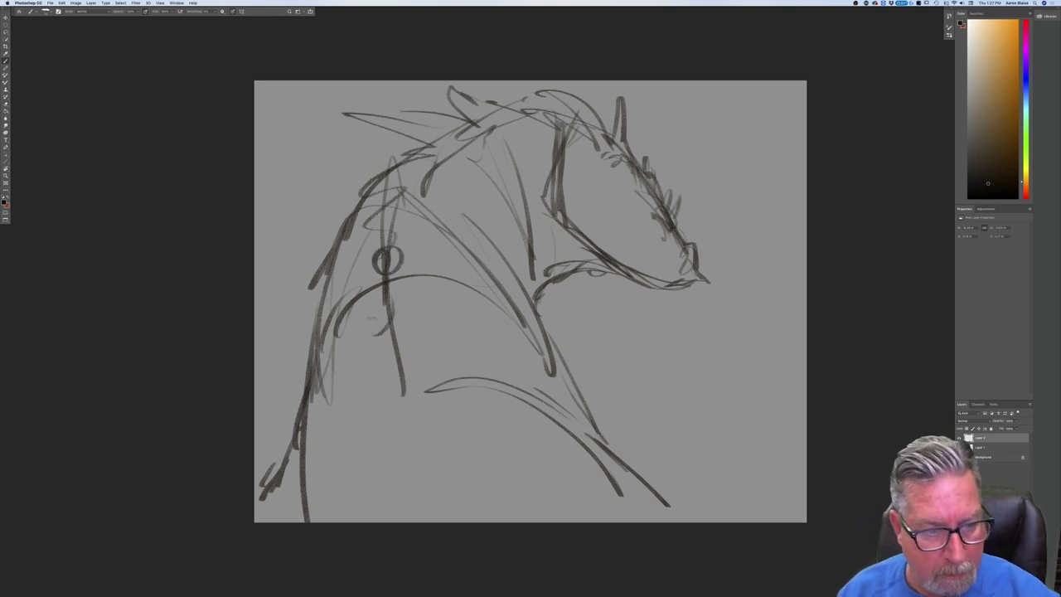
{"action": "left_click_drag", "start_coordinate": [383, 312], "coordinate": [386, 351]}
{"action": "left_click_drag", "start_coordinate": [401, 396], "coordinate": [403, 455]}
{"action": "mouse_move", "coordinate": [411, 409]}
{"action": "left_mouse_down"}
{"action": "mouse_move", "coordinate": [408, 464]}
{"action": "mouse_move", "coordinate": [447, 509]}
{"action": "left_mouse_up"}
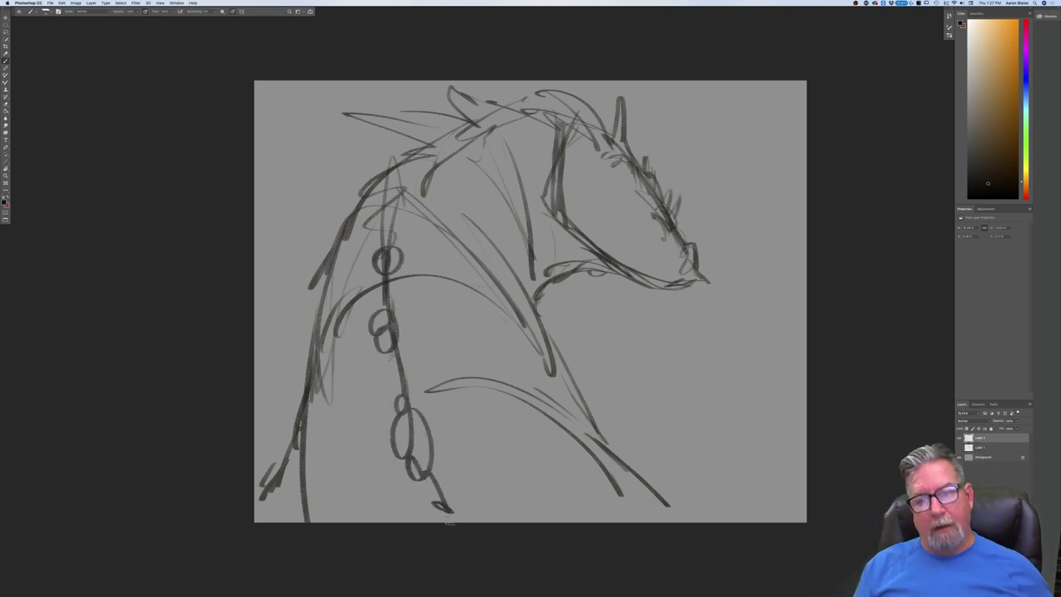
Reinforce the diagonal muscle lines on the side of the neck and the front throat contour.
{"action": "left_click_drag", "start_coordinate": [482, 260], "coordinate": [497, 287]}
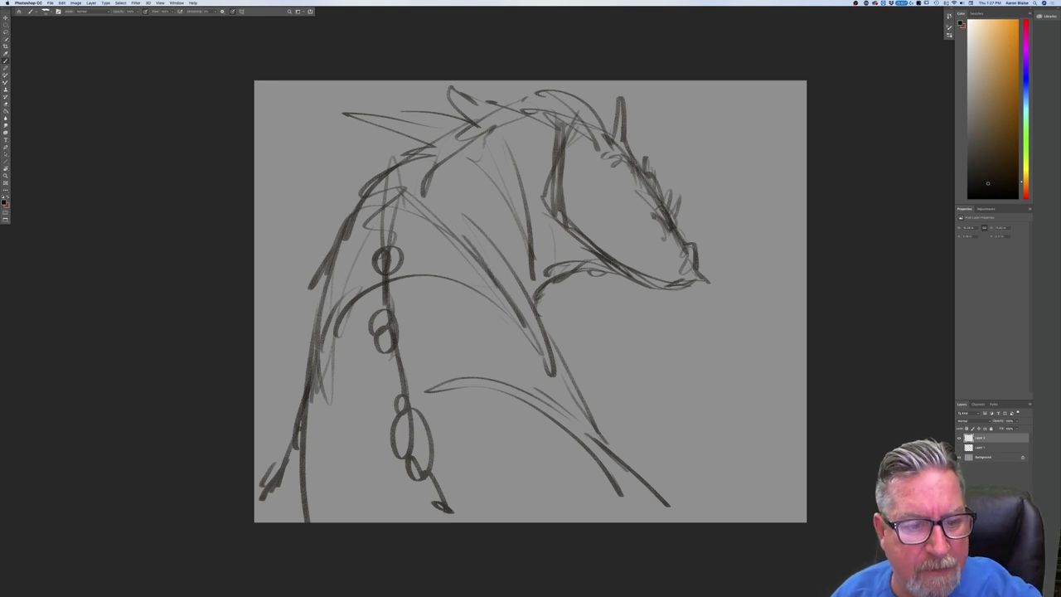
{"action": "left_click_drag", "start_coordinate": [406, 194], "coordinate": [484, 261]}
{"action": "left_click_drag", "start_coordinate": [435, 200], "coordinate": [529, 323]}
{"action": "left_click_drag", "start_coordinate": [529, 279], "coordinate": [540, 317]}
{"action": "mouse_move", "coordinate": [496, 220]}
{"action": "left_mouse_down"}
{"action": "mouse_move", "coordinate": [542, 347]}
{"action": "mouse_move", "coordinate": [618, 456]}
{"action": "left_mouse_up"}
Add curved folds wrapping around the neck and chest, and darken the contour of the back.
{"action": "mouse_move", "coordinate": [548, 363]}
{"action": "left_mouse_down"}
{"action": "mouse_move", "coordinate": [486, 295]}
{"action": "mouse_move", "coordinate": [375, 249]}
{"action": "mouse_move", "coordinate": [358, 320]}
{"action": "left_mouse_up"}
{"action": "left_click_drag", "start_coordinate": [354, 281], "coordinate": [330, 338]}
{"action": "mouse_move", "coordinate": [358, 221]}
{"action": "left_mouse_down"}
{"action": "mouse_move", "coordinate": [315, 302]}
{"action": "mouse_move", "coordinate": [310, 363]}
{"action": "left_mouse_up"}
{"action": "left_click_drag", "start_coordinate": [315, 307], "coordinate": [294, 479]}
{"action": "mouse_move", "coordinate": [313, 453]}
{"action": "left_mouse_down"}
{"action": "mouse_move", "coordinate": [375, 391]}
{"action": "mouse_move", "coordinate": [435, 385]}
{"action": "left_mouse_up"}
{"action": "left_click_drag", "start_coordinate": [371, 376], "coordinate": [388, 368]}
{"action": "left_click_drag", "start_coordinate": [460, 368], "coordinate": [542, 411]}
{"action": "left_click_drag", "start_coordinate": [494, 368], "coordinate": [593, 429]}
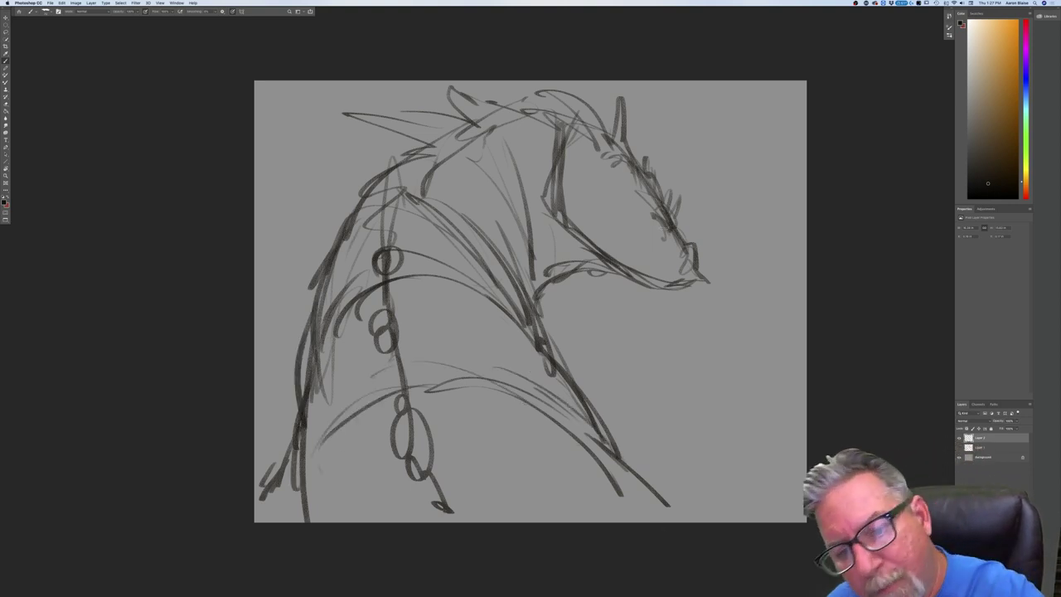
Draw the eye, a dark nostril and a long mouth line, and refine the line below the brow.
{"action": "left_click_drag", "start_coordinate": [661, 217], "coordinate": [652, 239]}
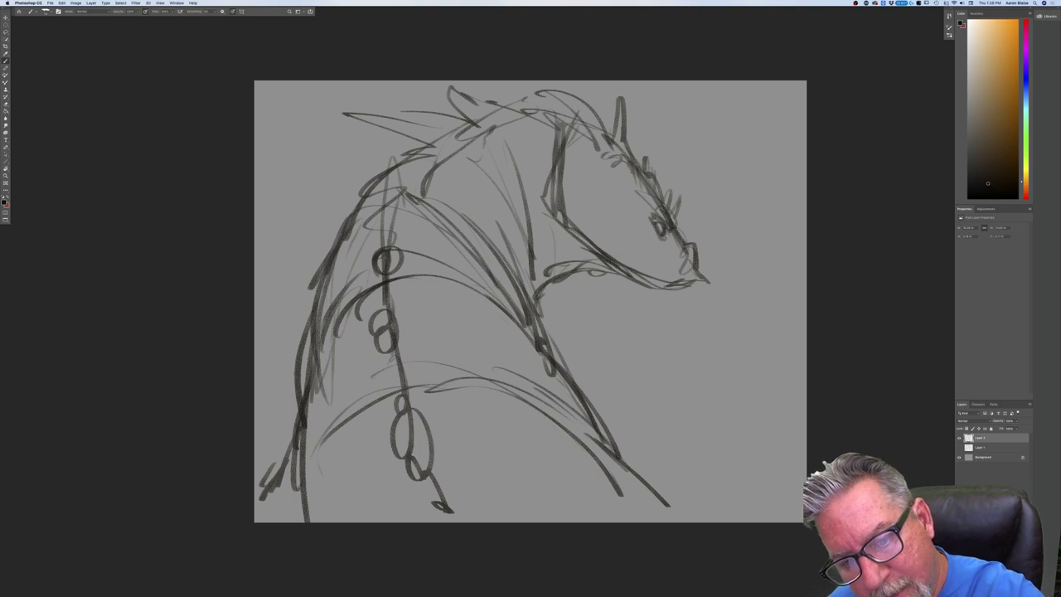
{"action": "mouse_move", "coordinate": [686, 247]}
{"action": "left_mouse_down"}
{"action": "mouse_move", "coordinate": [691, 267]}
{"action": "mouse_move", "coordinate": [691, 239]}
{"action": "mouse_move", "coordinate": [702, 280]}
{"action": "mouse_move", "coordinate": [674, 283]}
{"action": "mouse_move", "coordinate": [693, 274]}
{"action": "mouse_move", "coordinate": [584, 179]}
{"action": "mouse_move", "coordinate": [610, 192]}
{"action": "left_mouse_up"}
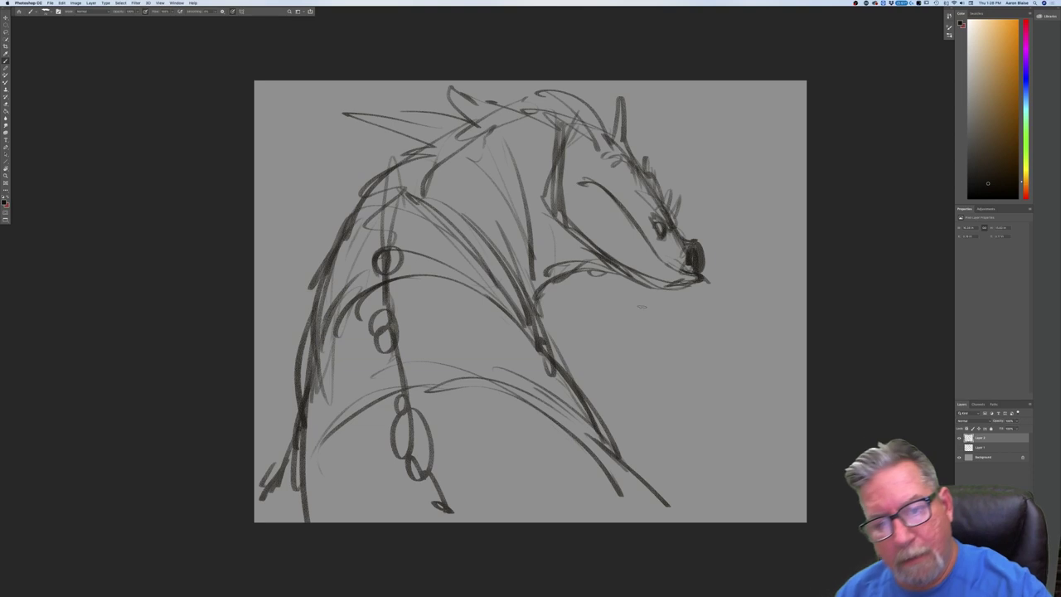
{"action": "left_click_drag", "start_coordinate": [625, 204], "coordinate": [661, 265]}
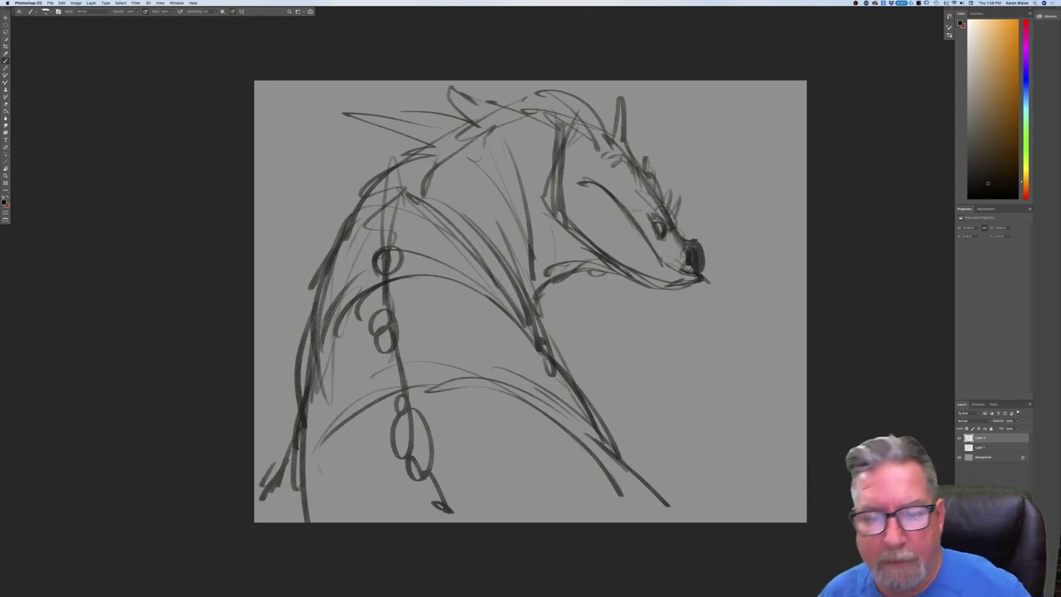
{"action": "left_click_drag", "start_coordinate": [575, 132], "coordinate": [611, 154]}
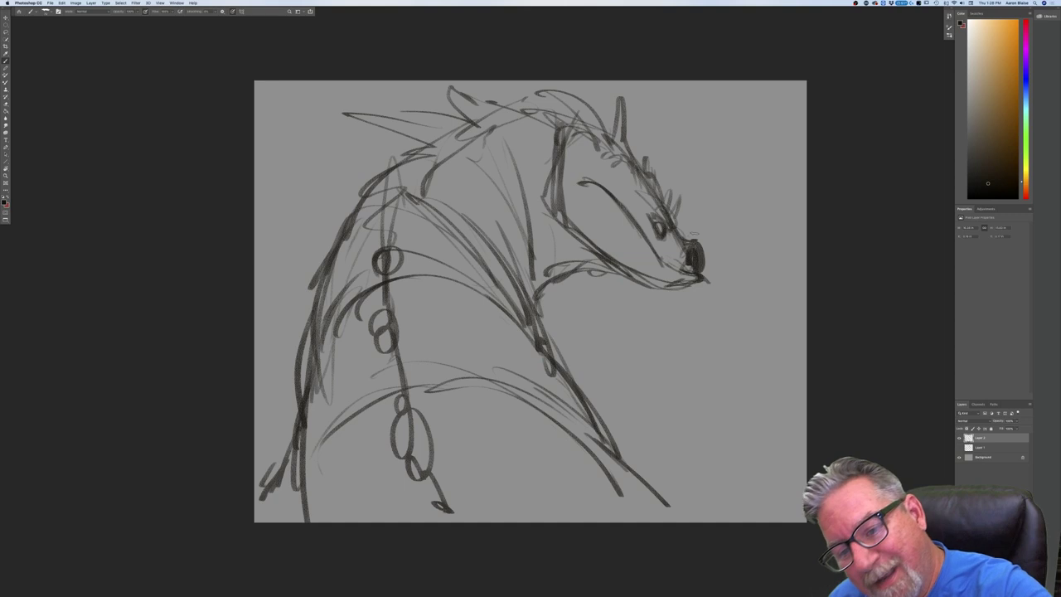
Add a small horn on the nose and spikes above the eye, and shape the snout tip into a hooked beak.
{"action": "left_click_drag", "start_coordinate": [699, 240], "coordinate": [674, 223]}
{"action": "mouse_move", "coordinate": [676, 184]}
{"action": "left_mouse_down"}
{"action": "mouse_move", "coordinate": [669, 210]}
{"action": "mouse_move", "coordinate": [655, 205]}
{"action": "mouse_move", "coordinate": [683, 239]}
{"action": "left_mouse_up"}
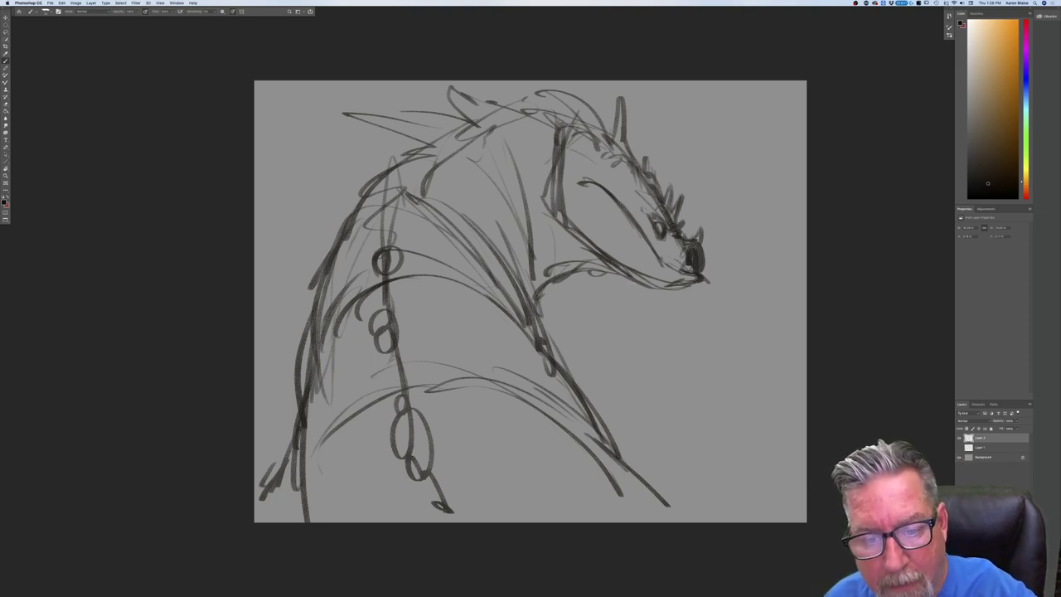
{"action": "left_click_drag", "start_coordinate": [645, 286], "coordinate": [676, 288]}
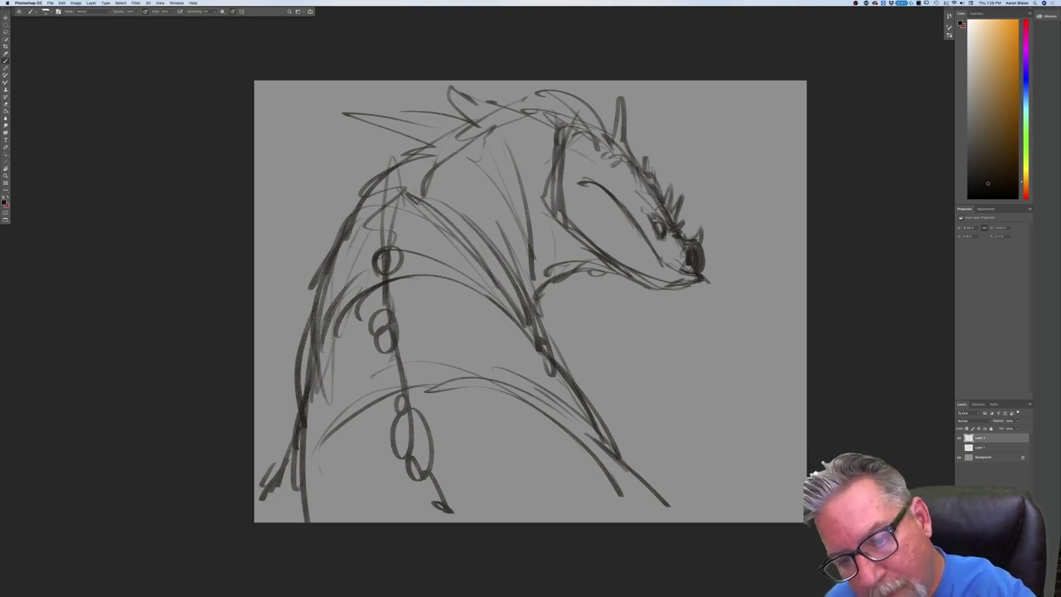
{"action": "mouse_move", "coordinate": [696, 259]}
{"action": "left_mouse_down"}
{"action": "mouse_move", "coordinate": [700, 292]}
{"action": "mouse_move", "coordinate": [681, 273]}
{"action": "mouse_move", "coordinate": [706, 285]}
{"action": "mouse_move", "coordinate": [697, 295]}
{"action": "mouse_move", "coordinate": [652, 245]}
{"action": "left_mouse_up"}
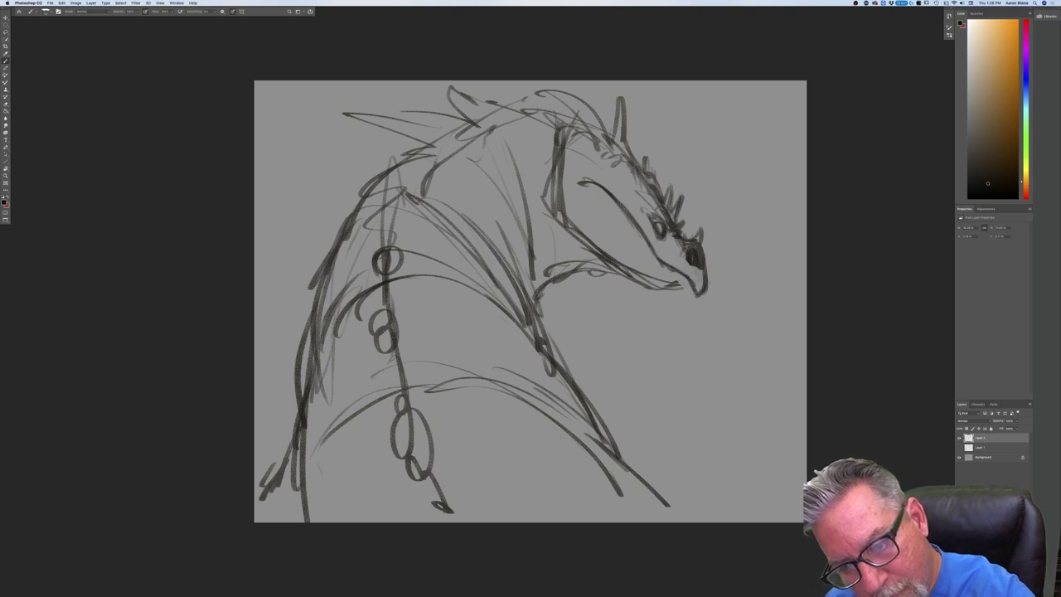
{"action": "left_click_drag", "start_coordinate": [681, 273], "coordinate": [698, 292]}
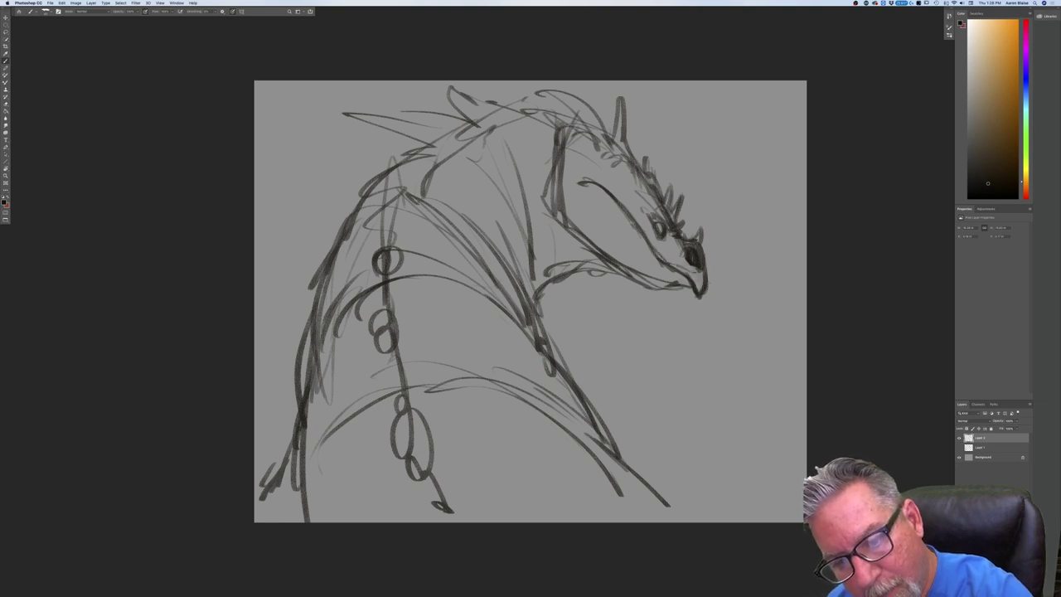
{"action": "mouse_move", "coordinate": [651, 240]}
{"action": "left_mouse_down"}
{"action": "mouse_move", "coordinate": [701, 277]}
{"action": "mouse_move", "coordinate": [681, 283]}
{"action": "left_mouse_up"}
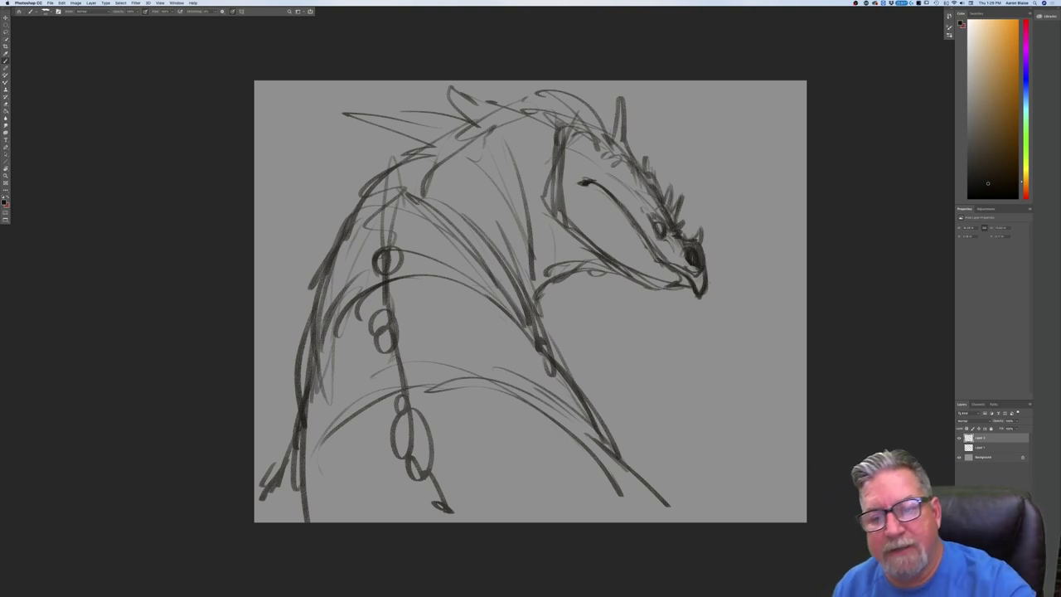
{"action": "mouse_move", "coordinate": [681, 196]}
{"action": "left_mouse_down"}
{"action": "mouse_move", "coordinate": [671, 222]}
{"action": "mouse_move", "coordinate": [651, 192]}
{"action": "mouse_move", "coordinate": [668, 226]}
{"action": "left_mouse_up"}
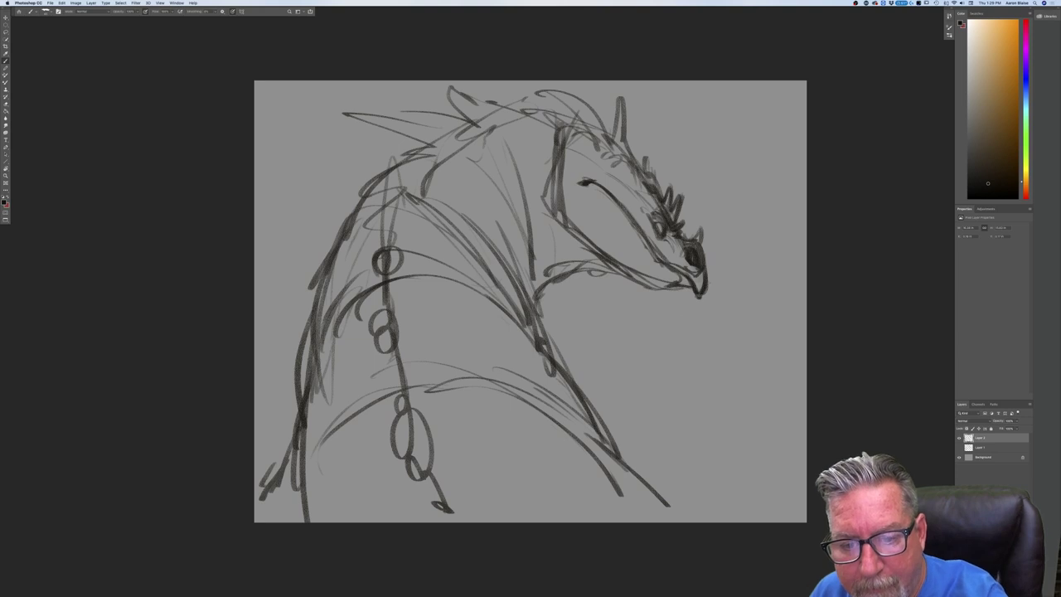
Reinforce the corner of the jaw and add contour strokes behind the cheek.
{"action": "left_click_drag", "start_coordinate": [558, 219], "coordinate": [583, 246]}
{"action": "mouse_move", "coordinate": [559, 175]}
{"action": "left_mouse_down"}
{"action": "mouse_move", "coordinate": [584, 241]}
{"action": "mouse_move", "coordinate": [569, 236]}
{"action": "left_mouse_up"}
{"action": "mouse_move", "coordinate": [542, 159]}
{"action": "left_mouse_down"}
{"action": "mouse_move", "coordinate": [581, 259]}
{"action": "mouse_move", "coordinate": [532, 236]}
{"action": "left_mouse_up"}
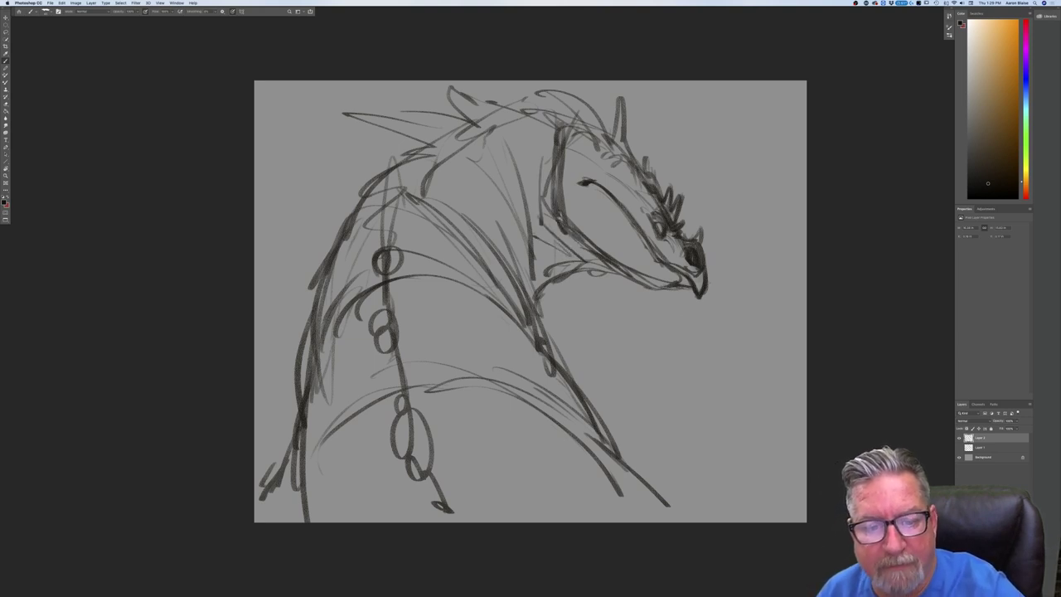
Compare the sketch with the one on Layer 1, leave both layers hidden and add a new empty layer above them.
{"action": "mouse_move", "coordinate": [959, 437]}
{"action": "left_mouse_down"}
{"action": "mouse_move", "coordinate": [959, 448]}
{"action": "mouse_move", "coordinate": [959, 437]}
{"action": "left_mouse_up"}
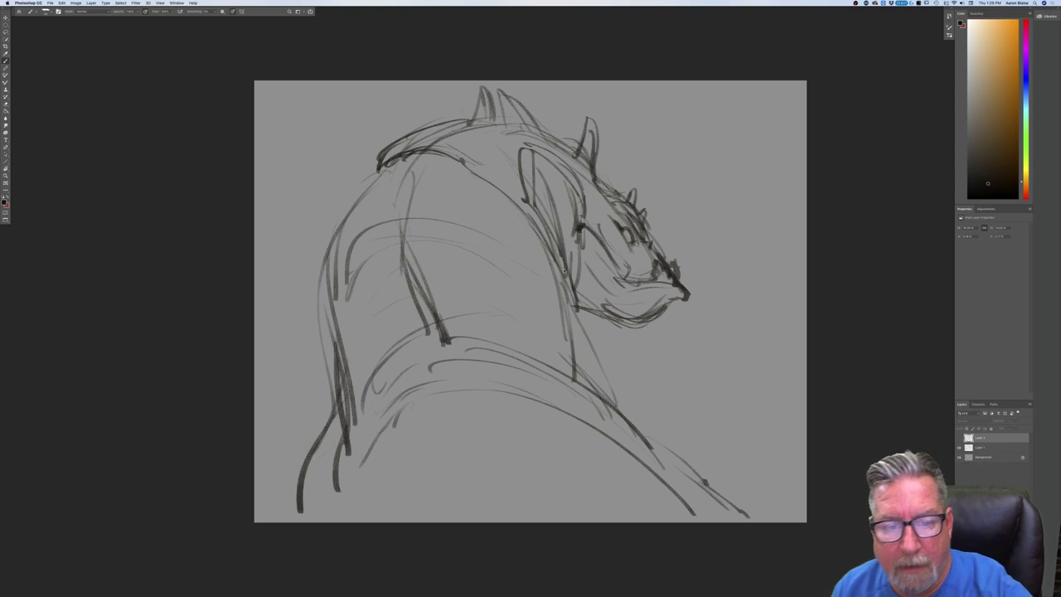
{"action": "left_click", "coordinate": [565, 271]}
{"action": "left_click", "coordinate": [573, 178]}
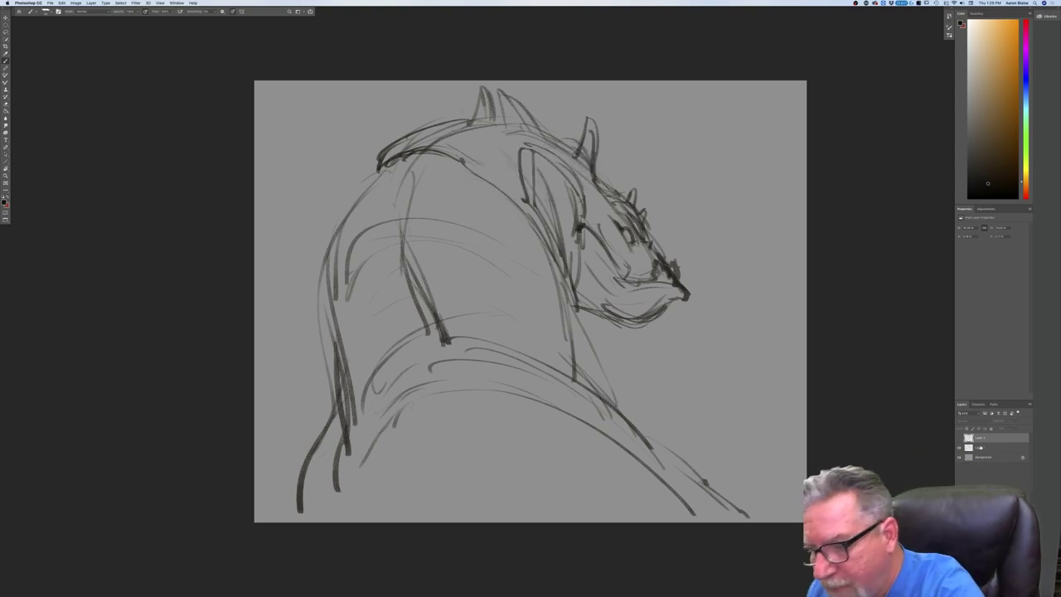
{"action": "left_click", "coordinate": [958, 447]}
{"action": "key", "text": "super+shift+alt+n"}
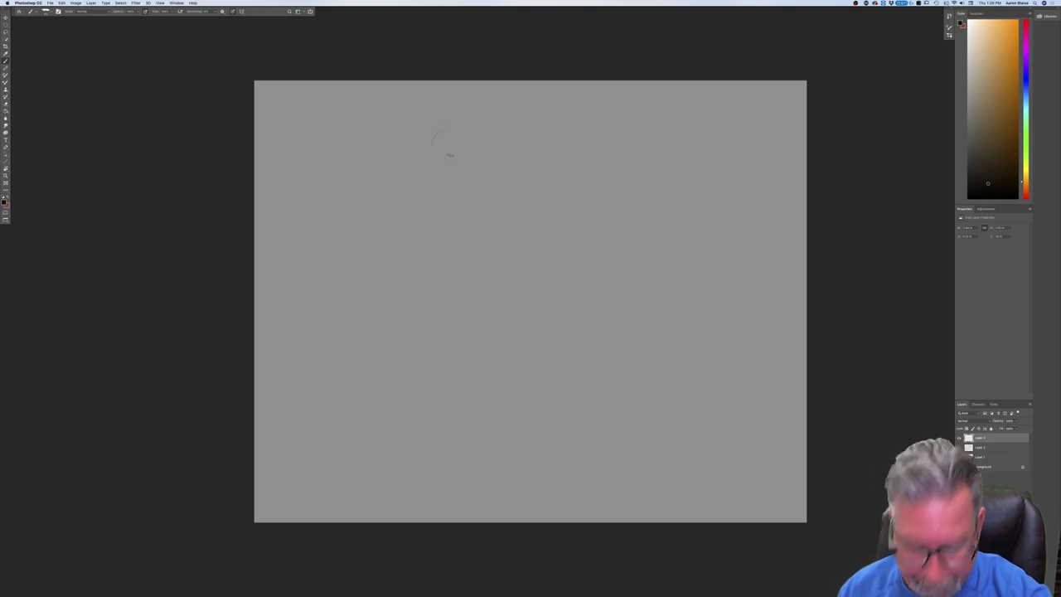
Rough in a large circle as the head guide for a third sketch and a pointed beak tip below it.
{"action": "mouse_move", "coordinate": [503, 162]}
{"action": "left_mouse_down"}
{"action": "mouse_move", "coordinate": [497, 207]}
{"action": "mouse_move", "coordinate": [398, 166]}
{"action": "mouse_move", "coordinate": [514, 149]}
{"action": "mouse_move", "coordinate": [530, 190]}
{"action": "left_mouse_up"}
{"action": "left_click_drag", "start_coordinate": [389, 157], "coordinate": [405, 230]}
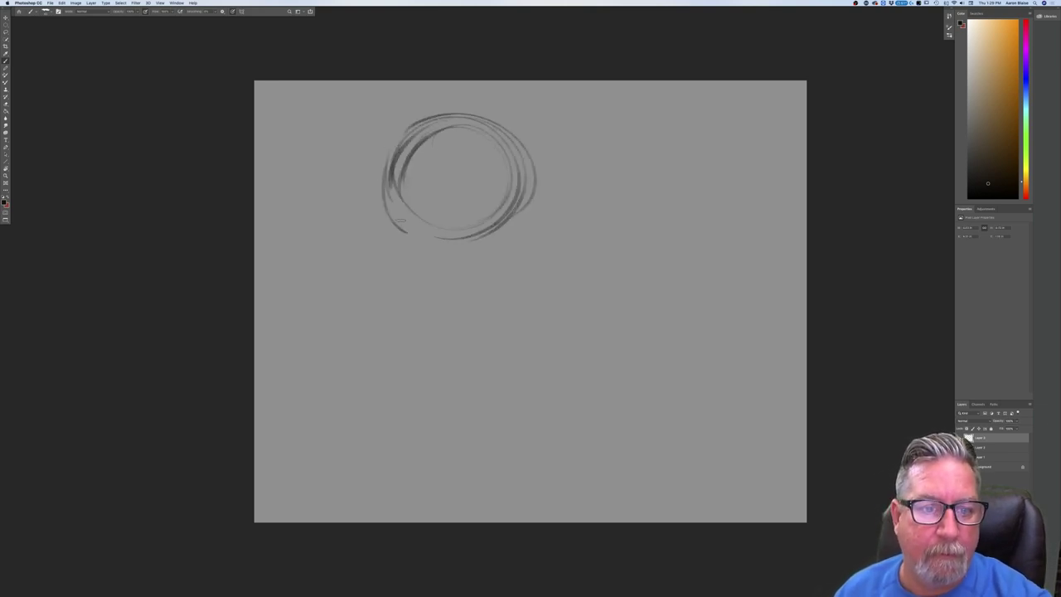
{"action": "mouse_move", "coordinate": [430, 142]}
{"action": "left_mouse_down"}
{"action": "mouse_move", "coordinate": [415, 161]}
{"action": "mouse_move", "coordinate": [427, 137]}
{"action": "mouse_move", "coordinate": [414, 161]}
{"action": "mouse_move", "coordinate": [378, 171]}
{"action": "mouse_move", "coordinate": [405, 204]}
{"action": "mouse_move", "coordinate": [419, 265]}
{"action": "left_mouse_up"}
{"action": "mouse_move", "coordinate": [443, 192]}
{"action": "left_mouse_down"}
{"action": "mouse_move", "coordinate": [425, 265]}
{"action": "mouse_move", "coordinate": [388, 219]}
{"action": "left_mouse_up"}
Draw the nostrils and the contours on both sides of the foreshortened snout down to the beak tip.
{"action": "left_click_drag", "start_coordinate": [371, 175], "coordinate": [372, 197]}
{"action": "left_click_drag", "start_coordinate": [377, 180], "coordinate": [376, 201]}
{"action": "mouse_move", "coordinate": [393, 154]}
{"action": "left_mouse_down"}
{"action": "mouse_move", "coordinate": [375, 141]}
{"action": "mouse_move", "coordinate": [374, 172]}
{"action": "left_mouse_up"}
{"action": "mouse_move", "coordinate": [419, 141]}
{"action": "left_mouse_down"}
{"action": "mouse_move", "coordinate": [407, 124]}
{"action": "mouse_move", "coordinate": [443, 148]}
{"action": "left_mouse_up"}
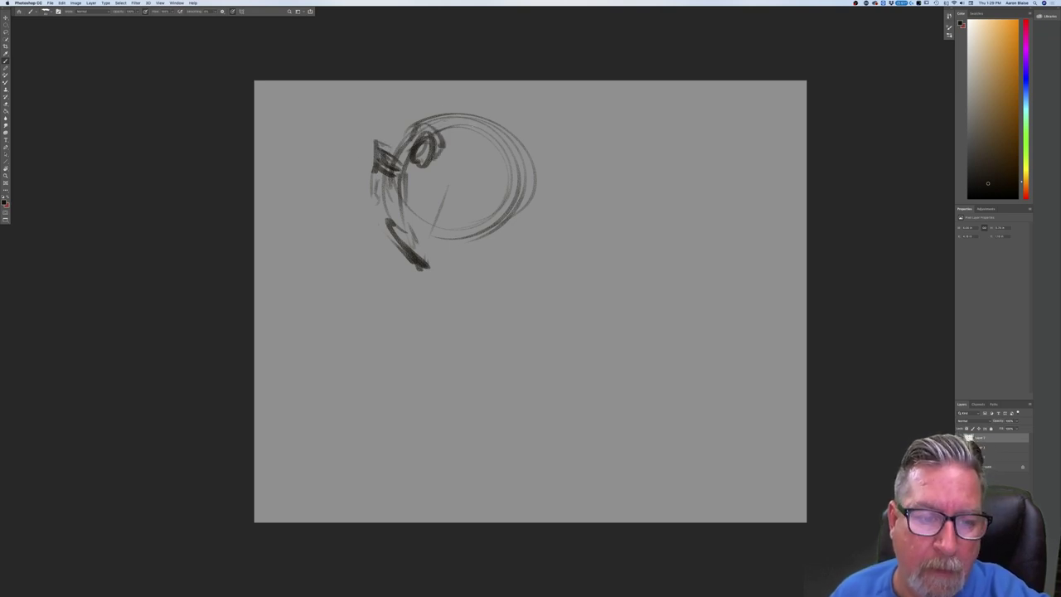
{"action": "left_click_drag", "start_coordinate": [371, 179], "coordinate": [411, 255]}
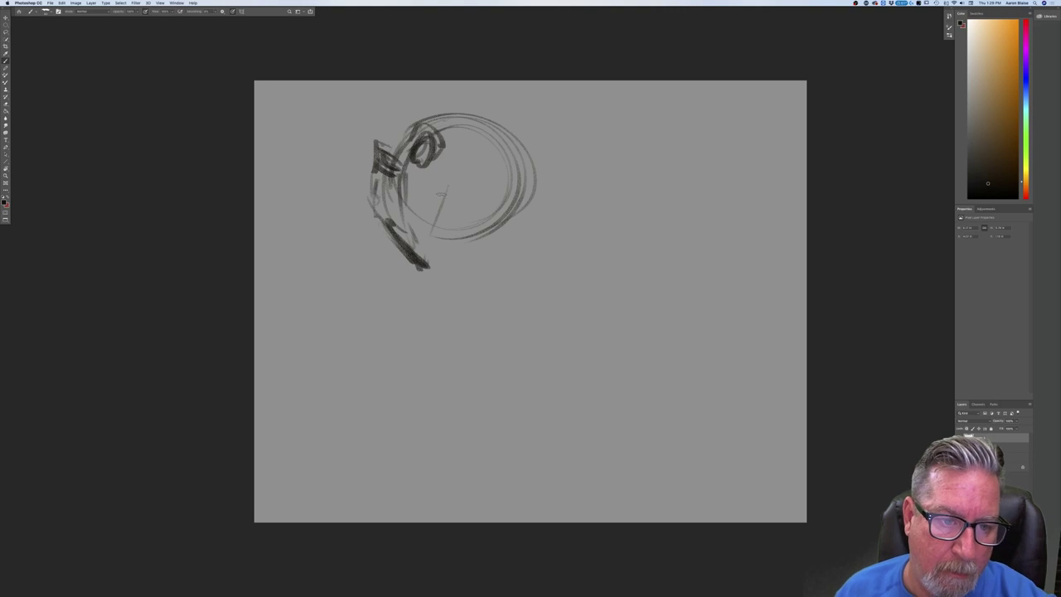
{"action": "mouse_move", "coordinate": [453, 147]}
{"action": "left_mouse_down"}
{"action": "mouse_move", "coordinate": [447, 207]}
{"action": "mouse_move", "coordinate": [420, 260]}
{"action": "left_mouse_up"}
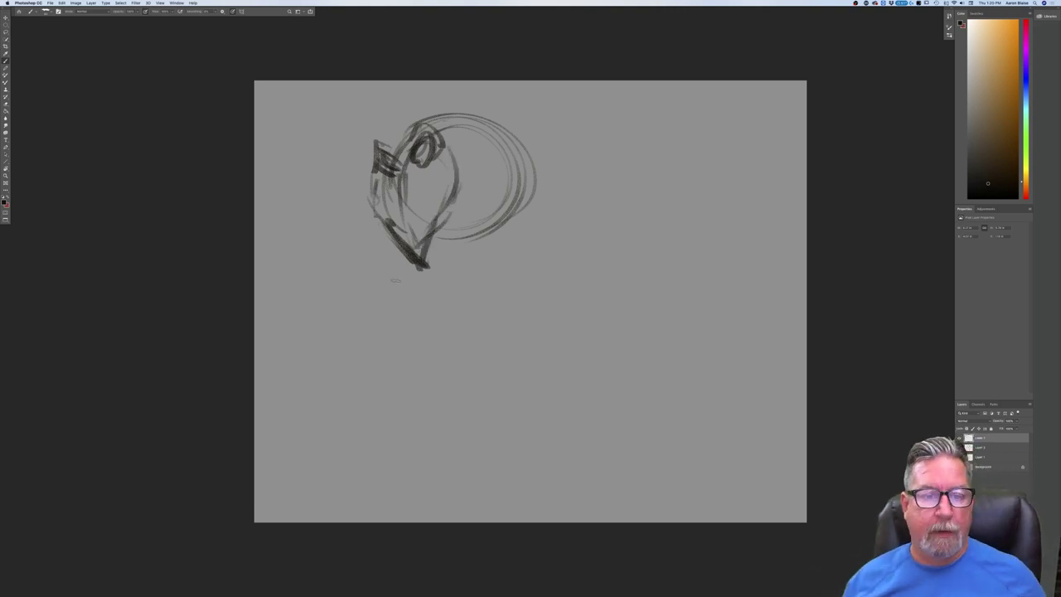
Add a raised brow ridge, a nose horn and a small dark eye under the brow.
{"action": "left_click_drag", "start_coordinate": [350, 367], "coordinate": [358, 447]}
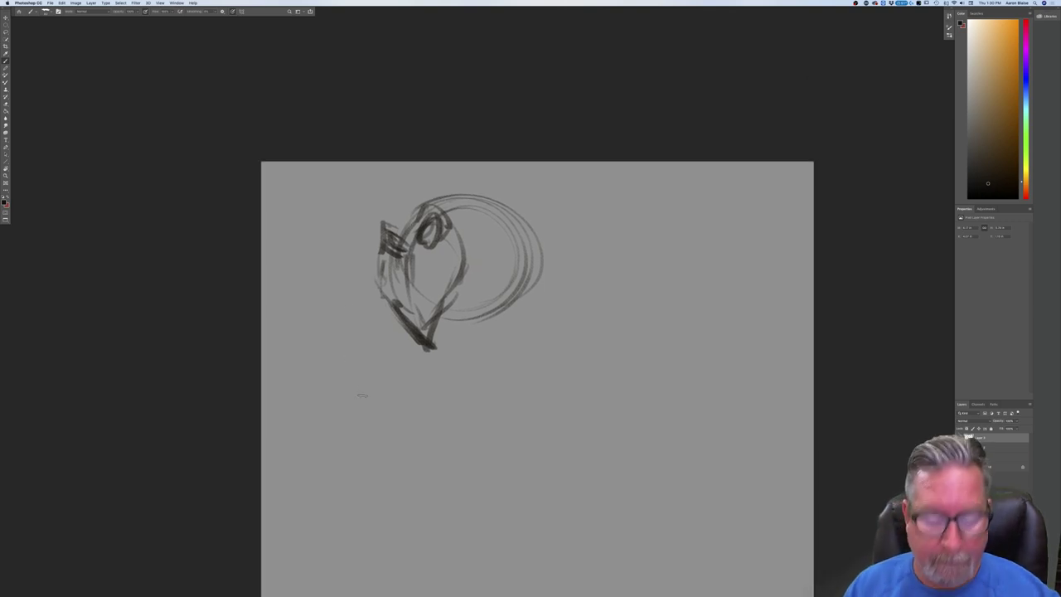
{"action": "key", "text": "super+equal"}
{"action": "mouse_move", "coordinate": [480, 157]}
{"action": "left_mouse_down"}
{"action": "mouse_move", "coordinate": [423, 184]}
{"action": "mouse_move", "coordinate": [472, 141]}
{"action": "mouse_move", "coordinate": [447, 131]}
{"action": "mouse_move", "coordinate": [408, 168]}
{"action": "left_mouse_up"}
{"action": "mouse_move", "coordinate": [453, 143]}
{"action": "left_mouse_down"}
{"action": "mouse_move", "coordinate": [406, 176]}
{"action": "mouse_move", "coordinate": [358, 181]}
{"action": "mouse_move", "coordinate": [326, 205]}
{"action": "left_mouse_up"}
{"action": "mouse_move", "coordinate": [451, 169]}
{"action": "left_mouse_down"}
{"action": "mouse_move", "coordinate": [423, 181]}
{"action": "mouse_move", "coordinate": [449, 188]}
{"action": "mouse_move", "coordinate": [427, 189]}
{"action": "left_mouse_up"}
{"action": "left_click_drag", "start_coordinate": [435, 166], "coordinate": [418, 170]}
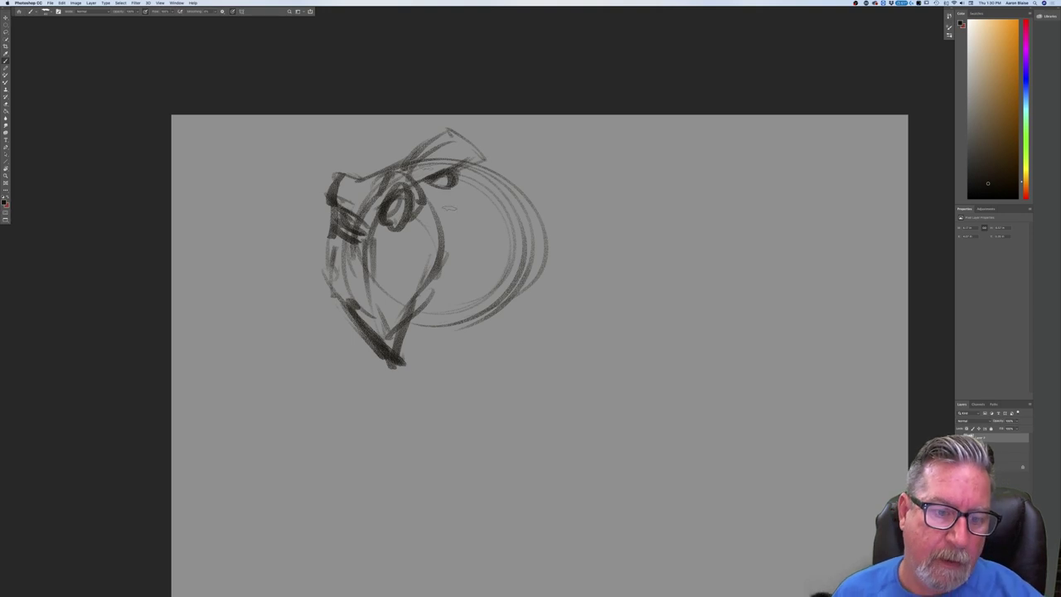
Outline the back of the head sloping down from behind the brow, and an angular contour on the far side of the snout.
{"action": "mouse_move", "coordinate": [484, 147]}
{"action": "left_mouse_down"}
{"action": "mouse_move", "coordinate": [517, 145]}
{"action": "mouse_move", "coordinate": [593, 227]}
{"action": "left_mouse_up"}
{"action": "left_click_drag", "start_coordinate": [507, 150], "coordinate": [585, 243]}
{"action": "left_click_drag", "start_coordinate": [581, 269], "coordinate": [577, 308]}
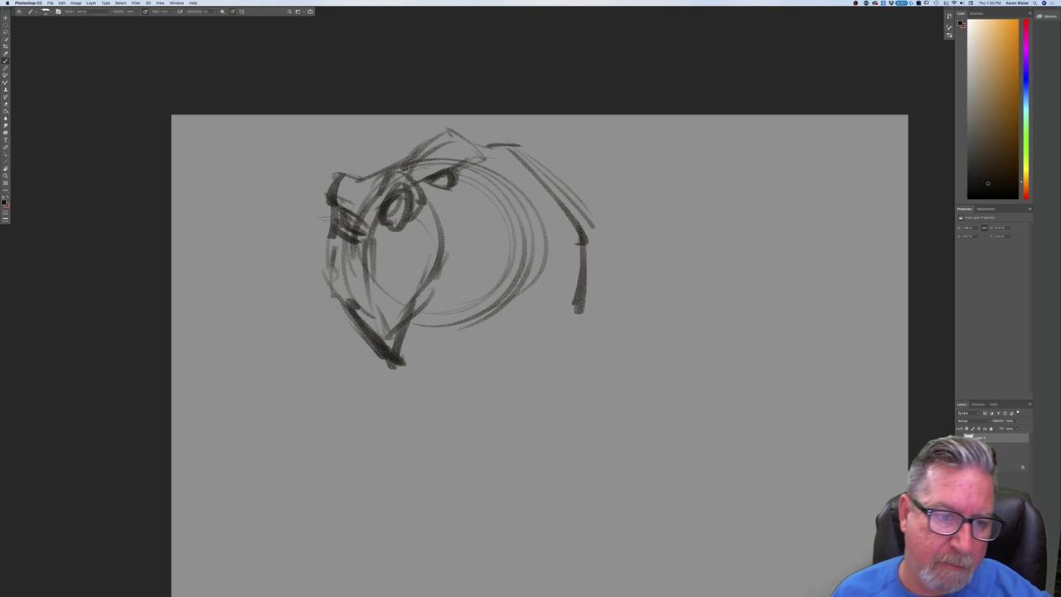
{"action": "left_click_drag", "start_coordinate": [329, 210], "coordinate": [300, 260]}
{"action": "left_click_drag", "start_coordinate": [306, 255], "coordinate": [349, 348]}
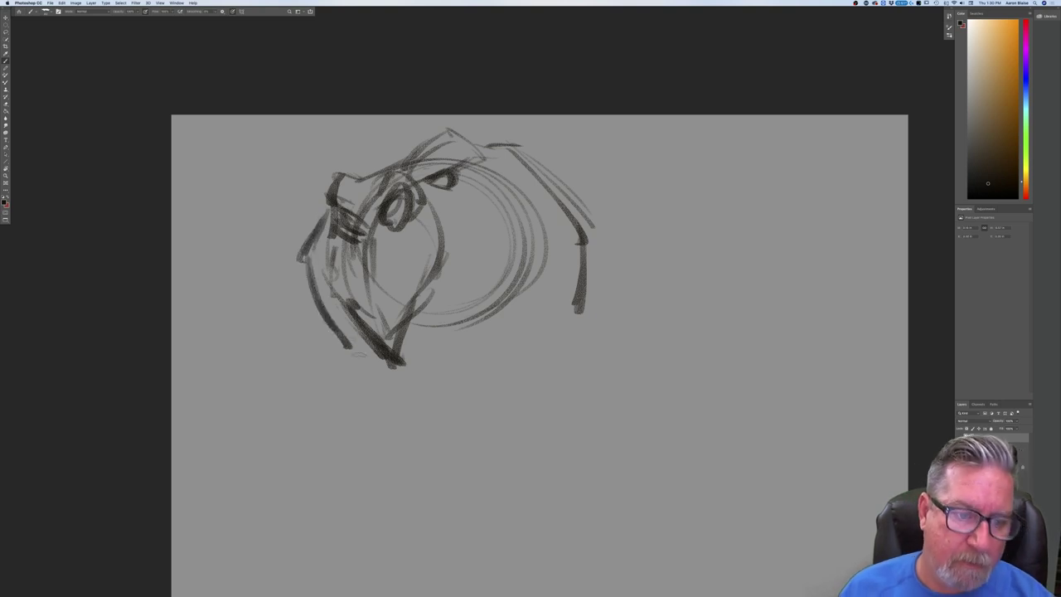
Draw the curved cheek line behind the eye and a mouth line running forward toward the beak.
{"action": "mouse_move", "coordinate": [472, 190]}
{"action": "left_mouse_down"}
{"action": "mouse_move", "coordinate": [501, 257]}
{"action": "mouse_move", "coordinate": [502, 240]}
{"action": "left_mouse_up"}
{"action": "left_click_drag", "start_coordinate": [512, 200], "coordinate": [498, 257]}
{"action": "left_click_drag", "start_coordinate": [488, 180], "coordinate": [503, 254]}
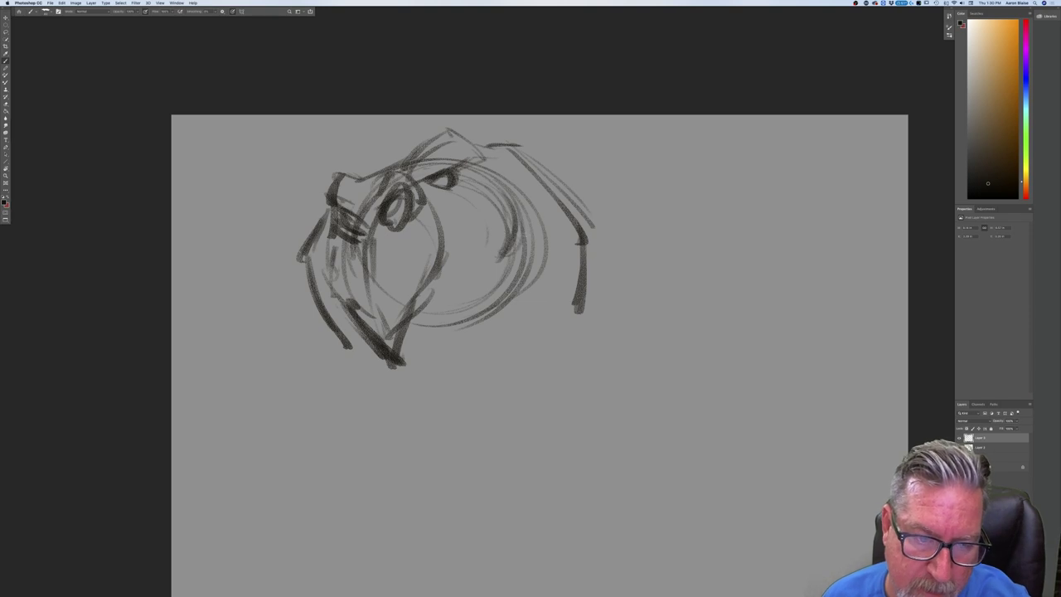
{"action": "mouse_move", "coordinate": [520, 175]}
{"action": "left_mouse_down"}
{"action": "mouse_move", "coordinate": [501, 211]}
{"action": "mouse_move", "coordinate": [470, 207]}
{"action": "mouse_move", "coordinate": [499, 211]}
{"action": "mouse_move", "coordinate": [469, 223]}
{"action": "mouse_move", "coordinate": [426, 285]}
{"action": "left_mouse_up"}
{"action": "left_click_drag", "start_coordinate": [459, 230], "coordinate": [419, 295]}
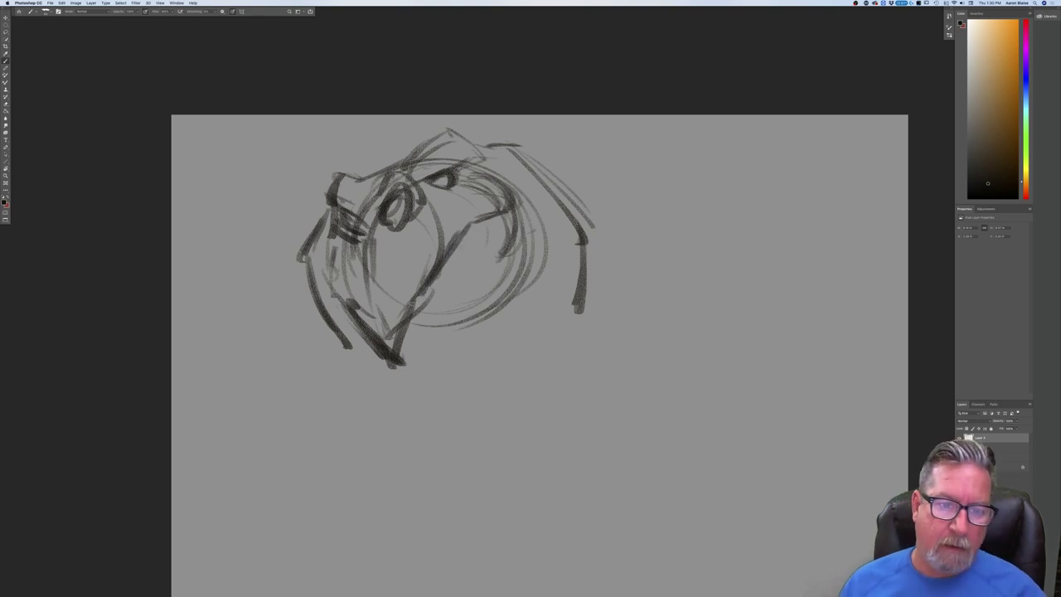
Darken the mouth line and build up the rounded lower jaw beneath it on both sides of the beak.
{"action": "mouse_move", "coordinate": [483, 217]}
{"action": "left_mouse_down"}
{"action": "mouse_move", "coordinate": [519, 209]}
{"action": "mouse_move", "coordinate": [519, 183]}
{"action": "mouse_move", "coordinate": [534, 185]}
{"action": "mouse_move", "coordinate": [509, 215]}
{"action": "mouse_move", "coordinate": [469, 224]}
{"action": "mouse_move", "coordinate": [416, 294]}
{"action": "left_mouse_up"}
{"action": "mouse_move", "coordinate": [505, 254]}
{"action": "left_mouse_down"}
{"action": "mouse_move", "coordinate": [471, 327]}
{"action": "mouse_move", "coordinate": [428, 336]}
{"action": "left_mouse_up"}
{"action": "left_click_drag", "start_coordinate": [479, 308], "coordinate": [408, 340]}
{"action": "left_click_drag", "start_coordinate": [486, 320], "coordinate": [410, 343]}
{"action": "left_click_drag", "start_coordinate": [506, 285], "coordinate": [418, 348]}
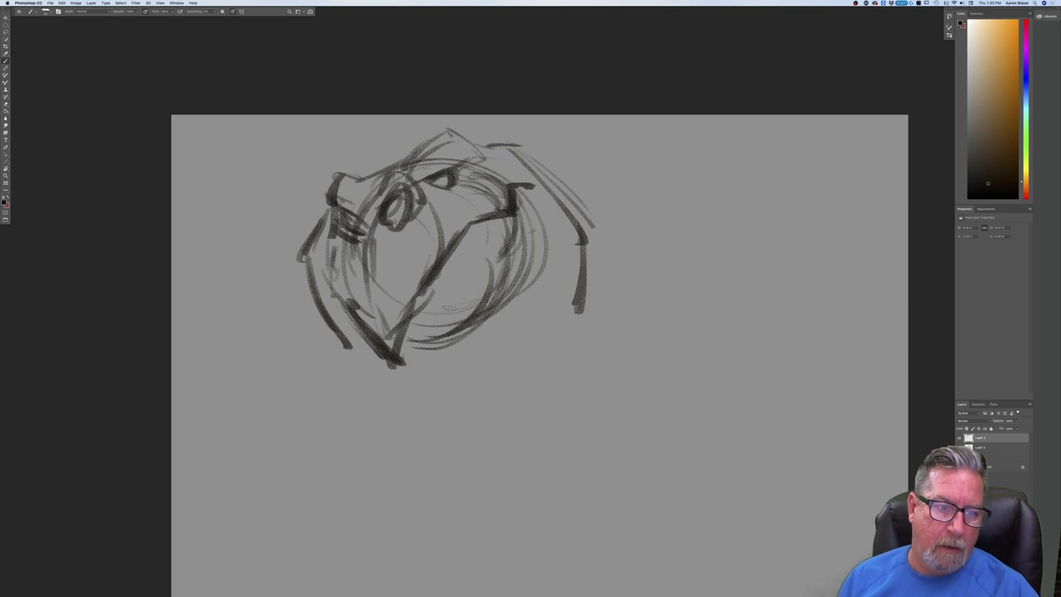
{"action": "mouse_move", "coordinate": [328, 274]}
{"action": "left_mouse_down"}
{"action": "mouse_move", "coordinate": [338, 317]}
{"action": "mouse_move", "coordinate": [371, 348]}
{"action": "left_mouse_up"}
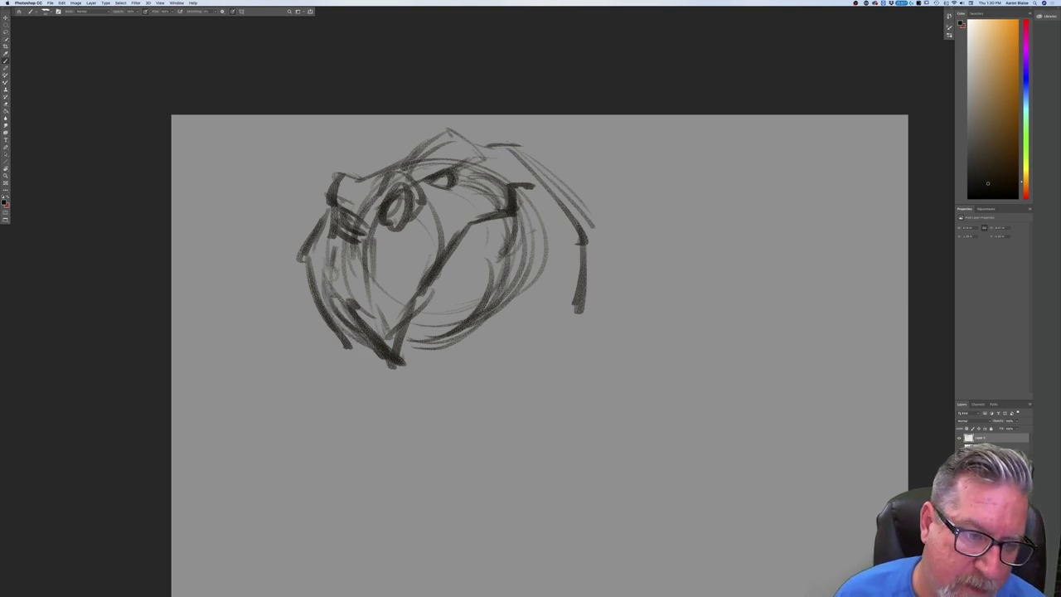
Add curved contour strokes along the near side of the lower jaw and beneath it.
{"action": "left_click_drag", "start_coordinate": [368, 298], "coordinate": [393, 350]}
{"action": "left_click_drag", "start_coordinate": [447, 263], "coordinate": [420, 330]}
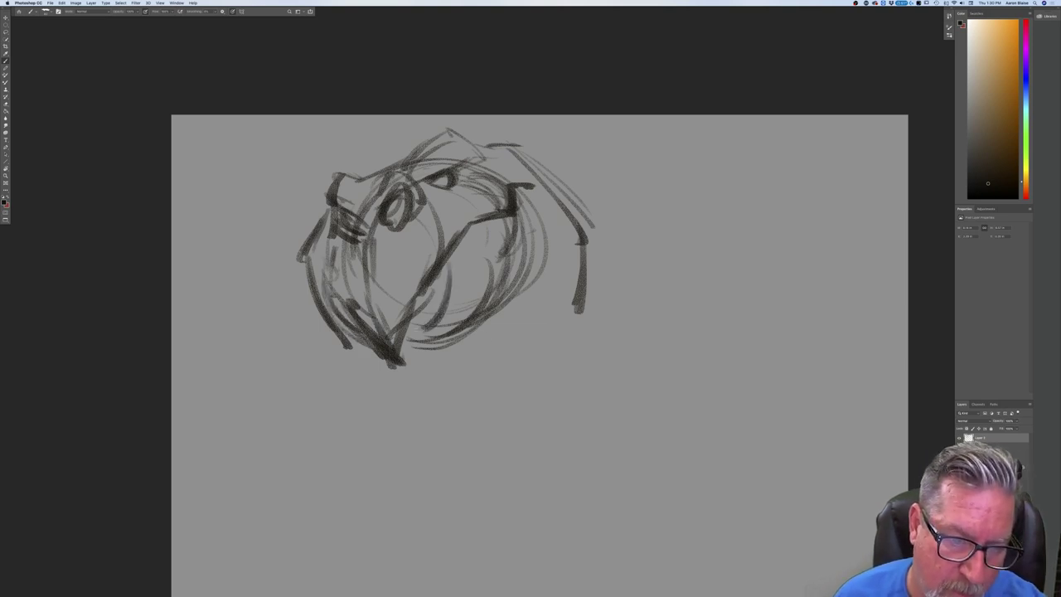
{"action": "left_click_drag", "start_coordinate": [491, 294], "coordinate": [424, 343]}
{"action": "left_click_drag", "start_coordinate": [542, 260], "coordinate": [436, 358]}
{"action": "left_click_drag", "start_coordinate": [525, 316], "coordinate": [499, 343]}
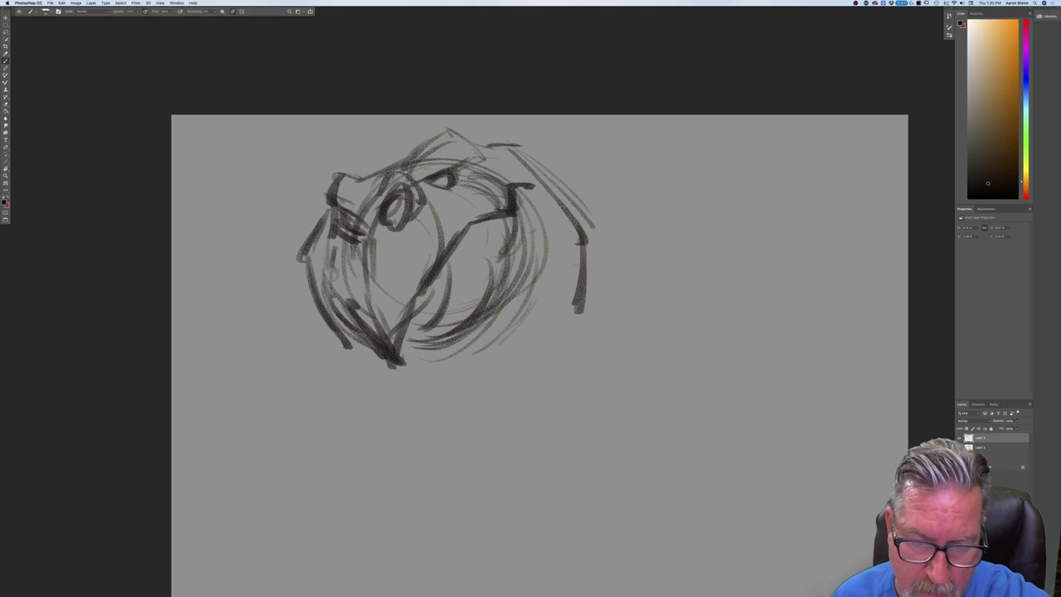
Draw the outer edges of a thick neck on both sides and light fold lines across the throat.
{"action": "left_click_drag", "start_coordinate": [584, 219], "coordinate": [602, 341]}
{"action": "mouse_move", "coordinate": [557, 190]}
{"action": "left_mouse_down"}
{"action": "mouse_move", "coordinate": [597, 412]}
{"action": "mouse_move", "coordinate": [575, 455]}
{"action": "left_mouse_up"}
{"action": "left_click_drag", "start_coordinate": [321, 320], "coordinate": [308, 409]}
{"action": "left_click_drag", "start_coordinate": [330, 373], "coordinate": [318, 409]}
{"action": "left_click_drag", "start_coordinate": [325, 338], "coordinate": [330, 399]}
{"action": "left_click_drag", "start_coordinate": [332, 330], "coordinate": [338, 401]}
{"action": "left_click_drag", "start_coordinate": [525, 313], "coordinate": [372, 373]}
{"action": "mouse_move", "coordinate": [460, 391]}
{"action": "left_mouse_down"}
{"action": "mouse_move", "coordinate": [398, 395]}
{"action": "mouse_move", "coordinate": [424, 409]}
{"action": "left_mouse_up"}
{"action": "mouse_move", "coordinate": [504, 394]}
{"action": "left_mouse_down"}
{"action": "mouse_move", "coordinate": [469, 413]}
{"action": "mouse_move", "coordinate": [455, 434]}
{"action": "left_mouse_up"}
{"action": "left_click_drag", "start_coordinate": [487, 423], "coordinate": [442, 459]}
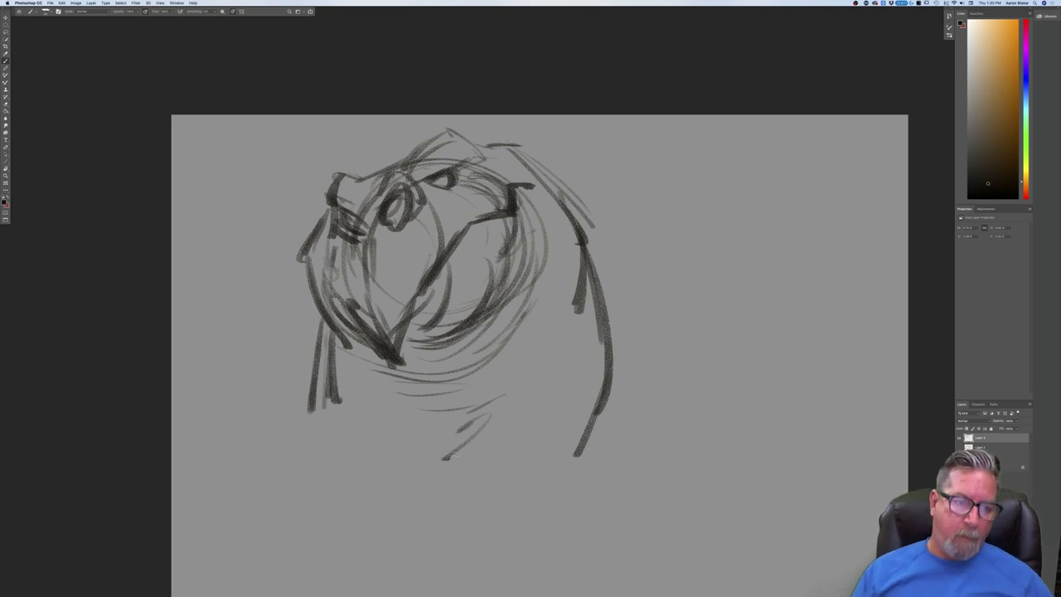
Rework the far side of the lower jaw to a dark pointed chin and draw a jagged dewlap line down the throat.
{"action": "mouse_move", "coordinate": [335, 240]}
{"action": "left_mouse_down"}
{"action": "mouse_move", "coordinate": [331, 274]}
{"action": "mouse_move", "coordinate": [389, 347]}
{"action": "left_mouse_up"}
{"action": "left_click_drag", "start_coordinate": [333, 273], "coordinate": [409, 350]}
{"action": "left_click_drag", "start_coordinate": [348, 321], "coordinate": [424, 391]}
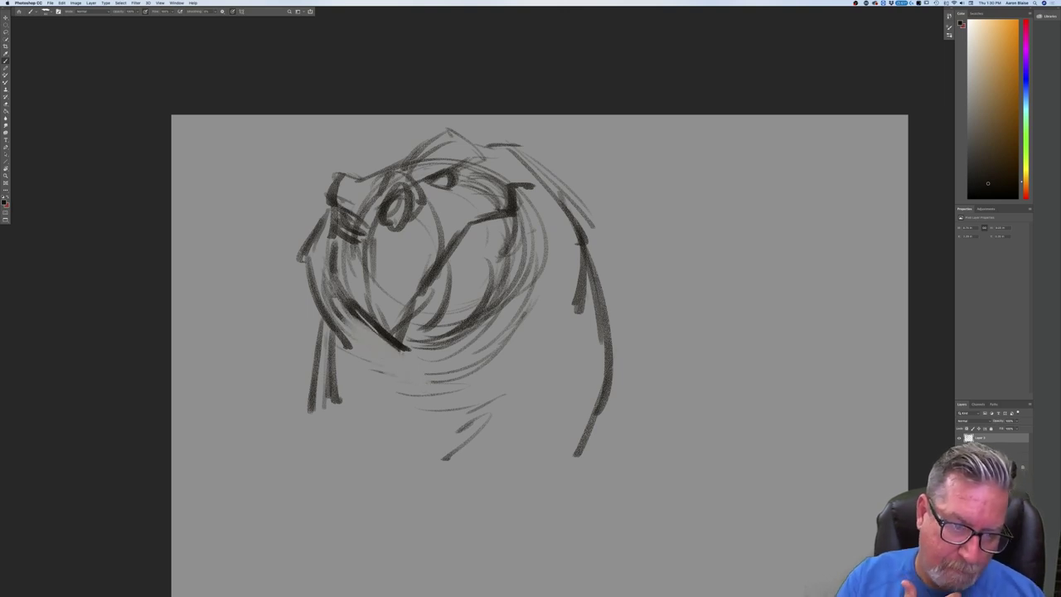
{"action": "mouse_move", "coordinate": [354, 320]}
{"action": "left_mouse_down"}
{"action": "mouse_move", "coordinate": [388, 343]}
{"action": "mouse_move", "coordinate": [438, 326]}
{"action": "mouse_move", "coordinate": [431, 408]}
{"action": "mouse_move", "coordinate": [444, 438]}
{"action": "mouse_move", "coordinate": [429, 514]}
{"action": "left_mouse_up"}
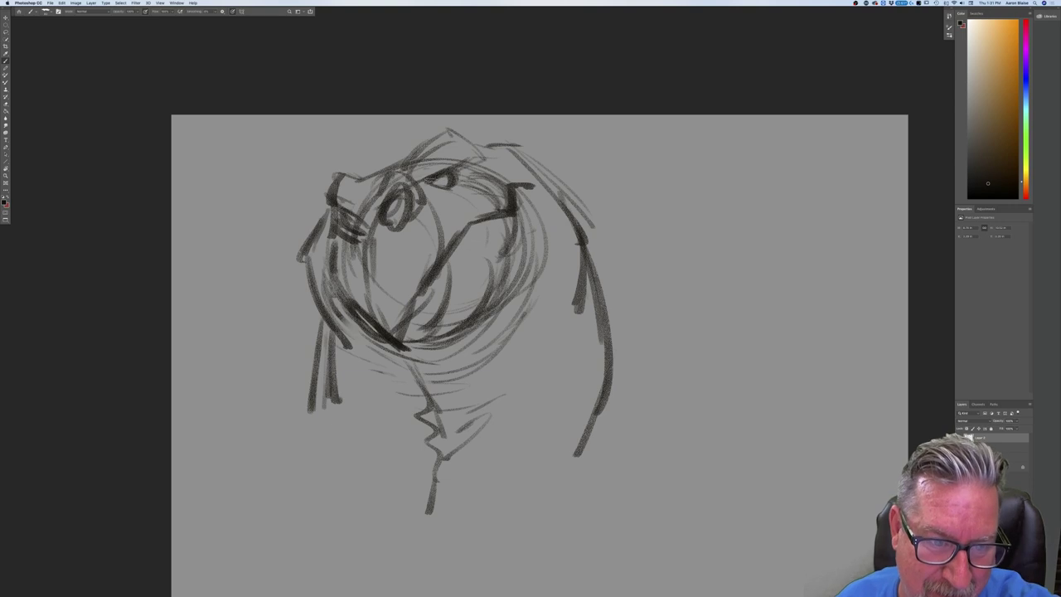
Add a heavy lower lid under the eye and wrinkle strokes over the cheek and behind the mouth corner.
{"action": "mouse_move", "coordinate": [423, 183]}
{"action": "left_mouse_down"}
{"action": "mouse_move", "coordinate": [463, 182]}
{"action": "mouse_move", "coordinate": [465, 199]}
{"action": "mouse_move", "coordinate": [430, 200]}
{"action": "left_mouse_up"}
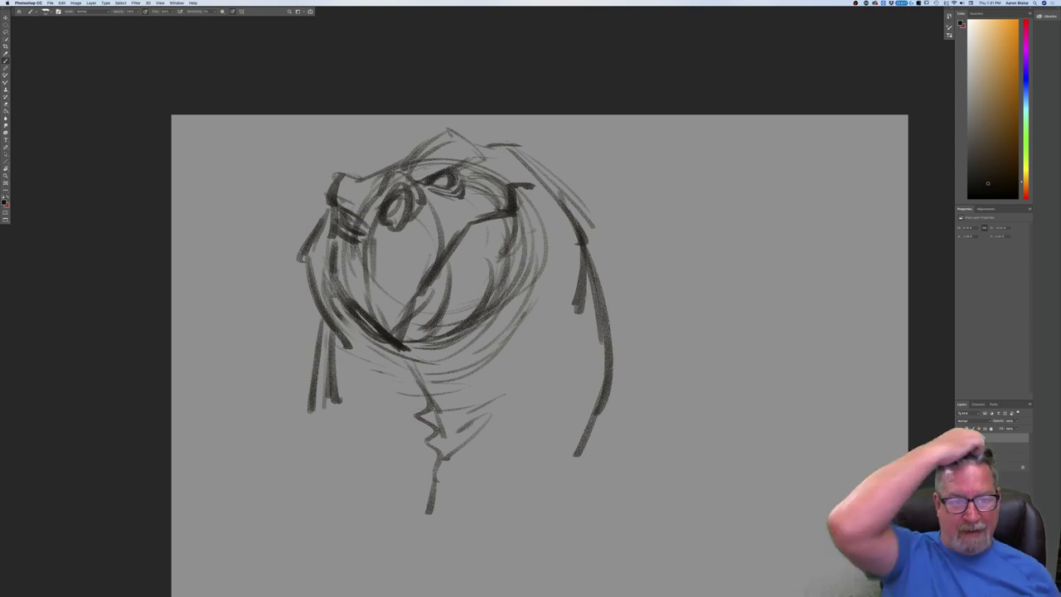
{"action": "mouse_move", "coordinate": [440, 207]}
{"action": "left_mouse_down"}
{"action": "mouse_move", "coordinate": [460, 241]}
{"action": "mouse_move", "coordinate": [471, 228]}
{"action": "left_mouse_up"}
{"action": "mouse_move", "coordinate": [484, 191]}
{"action": "left_mouse_down"}
{"action": "mouse_move", "coordinate": [474, 220]}
{"action": "mouse_move", "coordinate": [487, 270]}
{"action": "left_mouse_up"}
{"action": "mouse_move", "coordinate": [486, 264]}
{"action": "left_mouse_down"}
{"action": "mouse_move", "coordinate": [474, 281]}
{"action": "mouse_move", "coordinate": [510, 286]}
{"action": "left_mouse_up"}
{"action": "left_click_drag", "start_coordinate": [548, 264], "coordinate": [546, 241]}
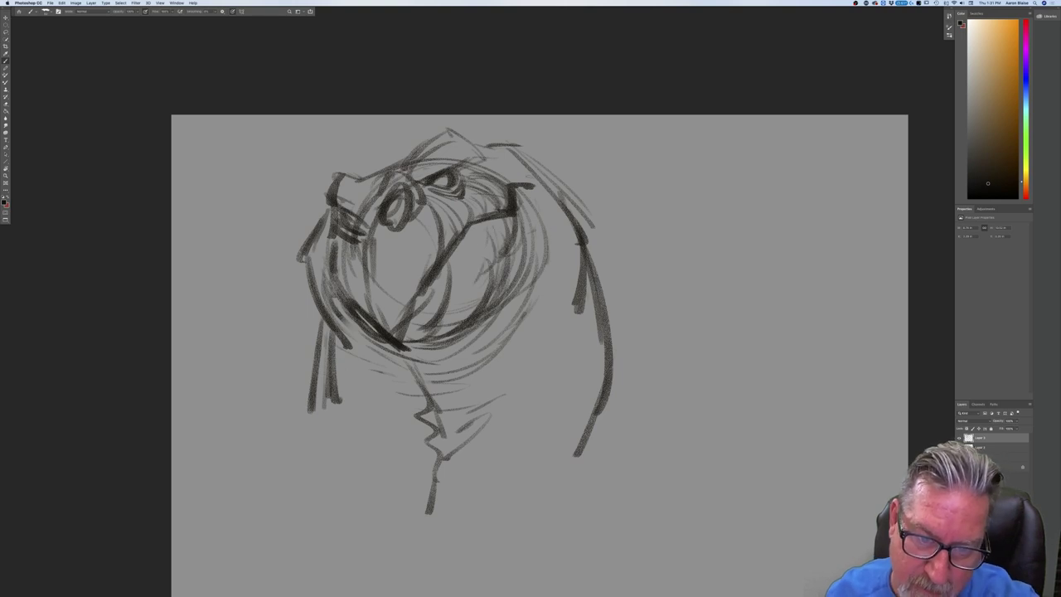
Build up the jaw muscle with curves behind the cheek, and darken the chin and the back edge of the neck.
{"action": "left_click_drag", "start_coordinate": [593, 214], "coordinate": [581, 260]}
{"action": "left_click_drag", "start_coordinate": [587, 267], "coordinate": [560, 292]}
{"action": "left_click_drag", "start_coordinate": [578, 277], "coordinate": [539, 312]}
{"action": "left_click_drag", "start_coordinate": [543, 208], "coordinate": [548, 286]}
{"action": "mouse_move", "coordinate": [557, 205]}
{"action": "left_mouse_down"}
{"action": "mouse_move", "coordinate": [553, 290]}
{"action": "mouse_move", "coordinate": [469, 332]}
{"action": "left_mouse_up"}
{"action": "left_click_drag", "start_coordinate": [538, 294], "coordinate": [434, 346]}
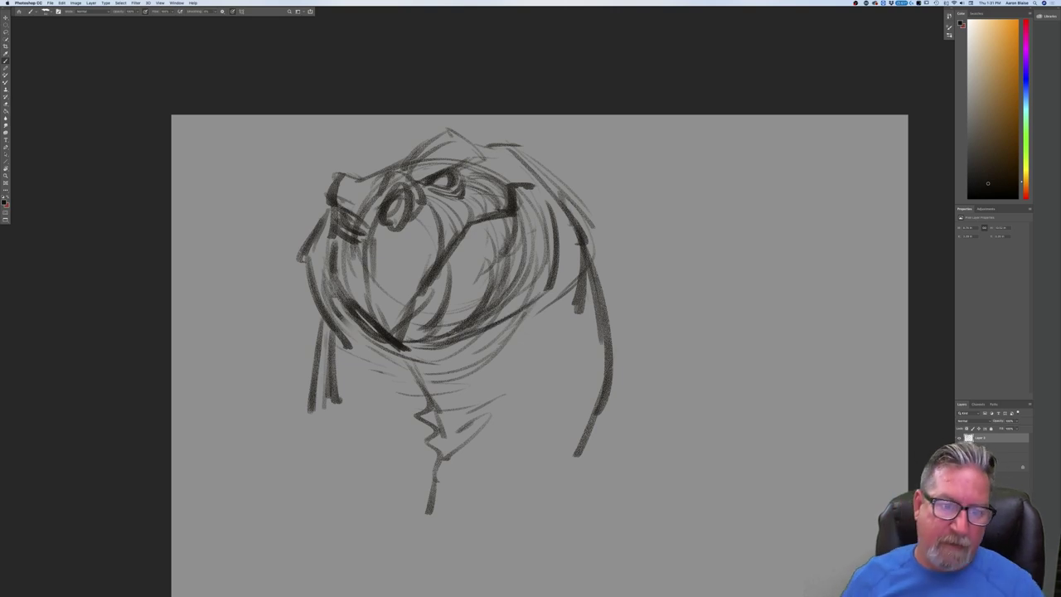
{"action": "mouse_move", "coordinate": [330, 301]}
{"action": "left_mouse_down"}
{"action": "mouse_move", "coordinate": [362, 358]}
{"action": "mouse_move", "coordinate": [409, 354]}
{"action": "left_mouse_up"}
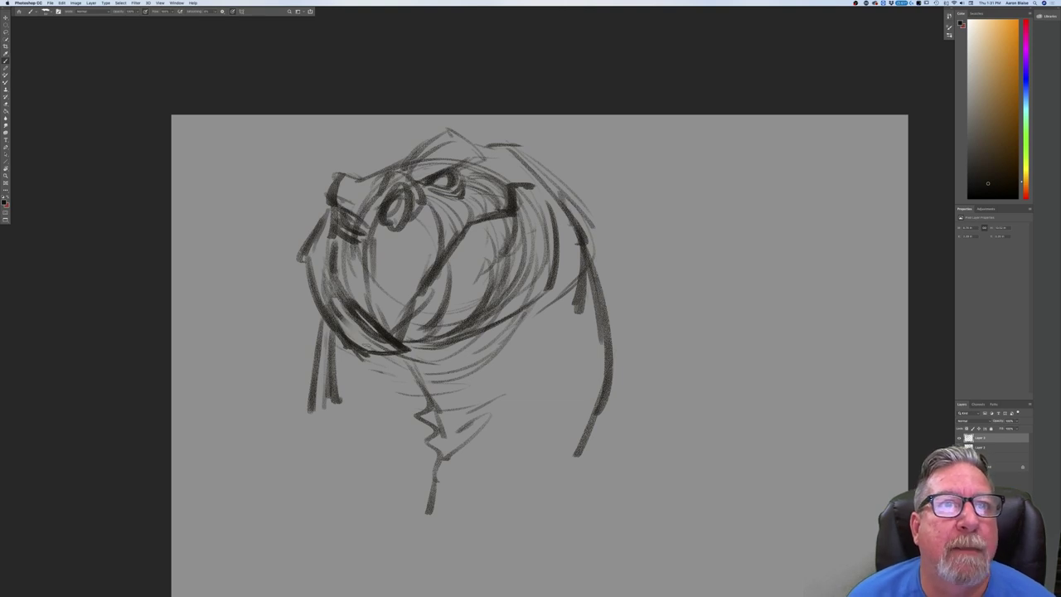
{"action": "mouse_move", "coordinate": [589, 247]}
{"action": "left_mouse_down"}
{"action": "mouse_move", "coordinate": [606, 321]}
{"action": "mouse_move", "coordinate": [609, 401]}
{"action": "left_mouse_up"}
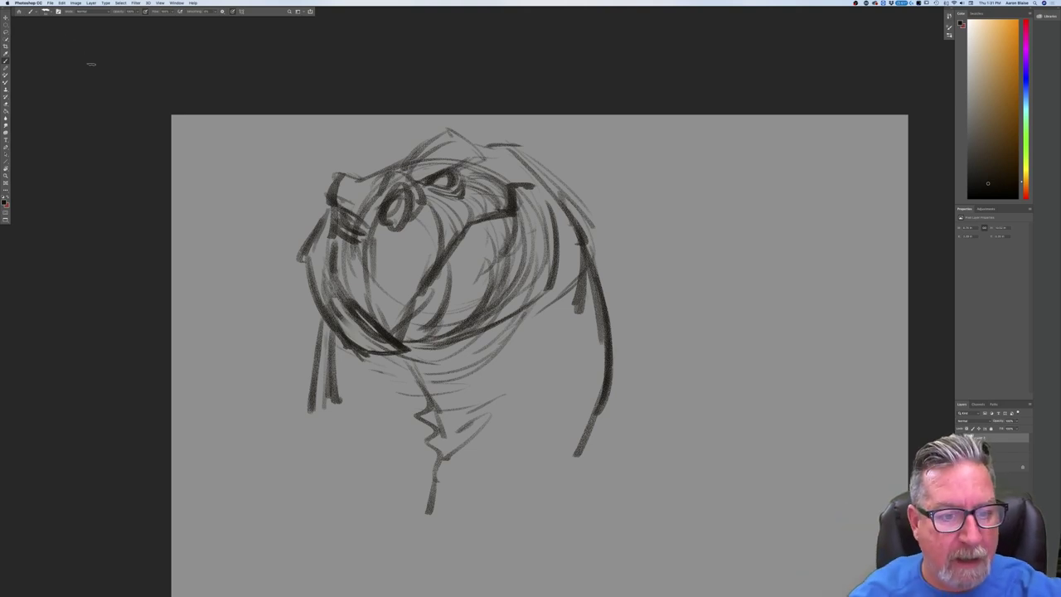
Scale the head and neck sketch down proportionally with Free Transform, keeping it near the top of the canvas.
{"action": "left_click", "coordinate": [61, 4]}
{"action": "left_click", "coordinate": [87, 124]}
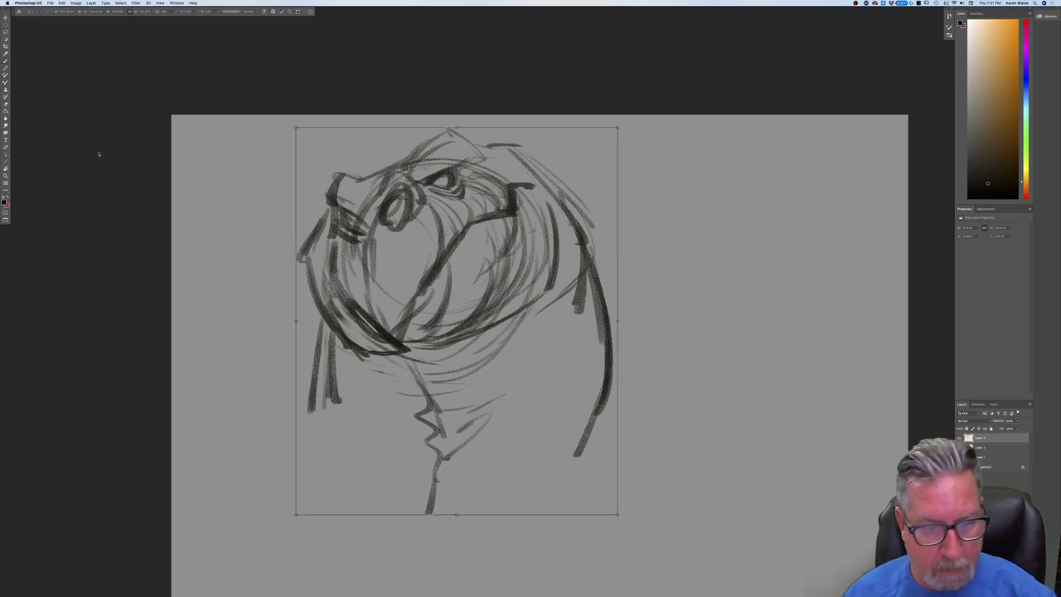
{"action": "mouse_move", "coordinate": [295, 513]}
{"action": "left_mouse_down"}
{"action": "mouse_move", "coordinate": [363, 432]}
{"action": "mouse_move", "coordinate": [346, 402]}
{"action": "left_mouse_up"}
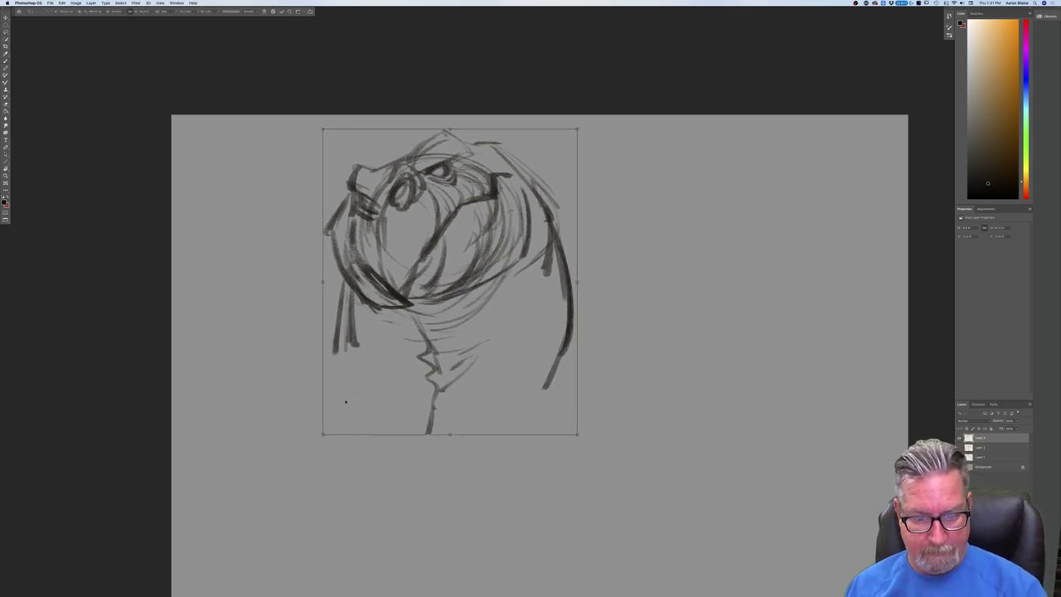
{"action": "key", "text": "Return"}
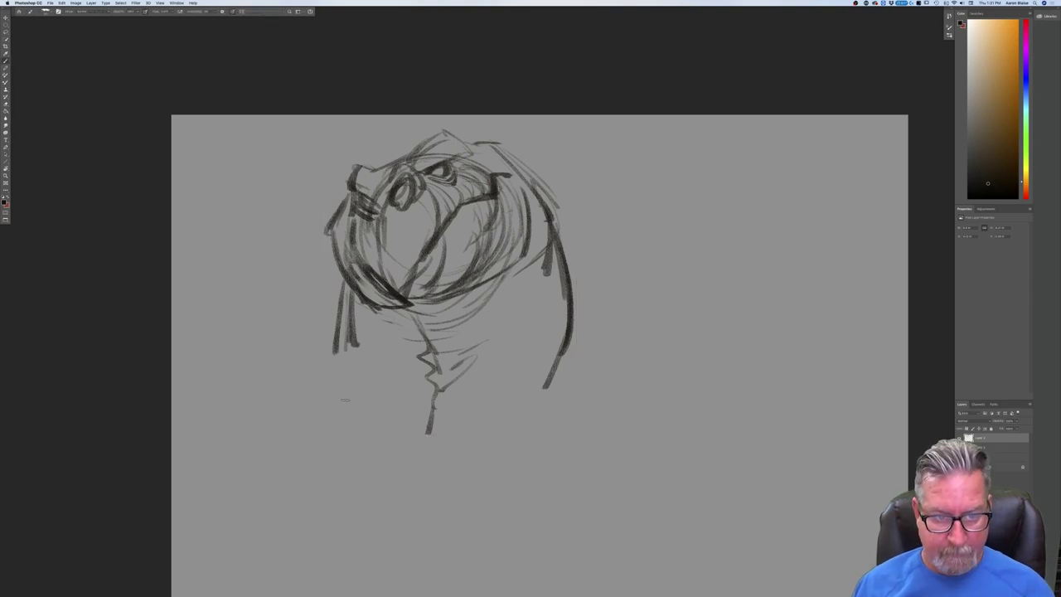
Extend both outer edges of the neck downward and sweep the throat line out into the chest.
{"action": "mouse_move", "coordinate": [563, 272]}
{"action": "left_mouse_down"}
{"action": "mouse_move", "coordinate": [568, 330]}
{"action": "mouse_move", "coordinate": [535, 407]}
{"action": "left_mouse_up"}
{"action": "left_click_drag", "start_coordinate": [571, 323], "coordinate": [523, 452]}
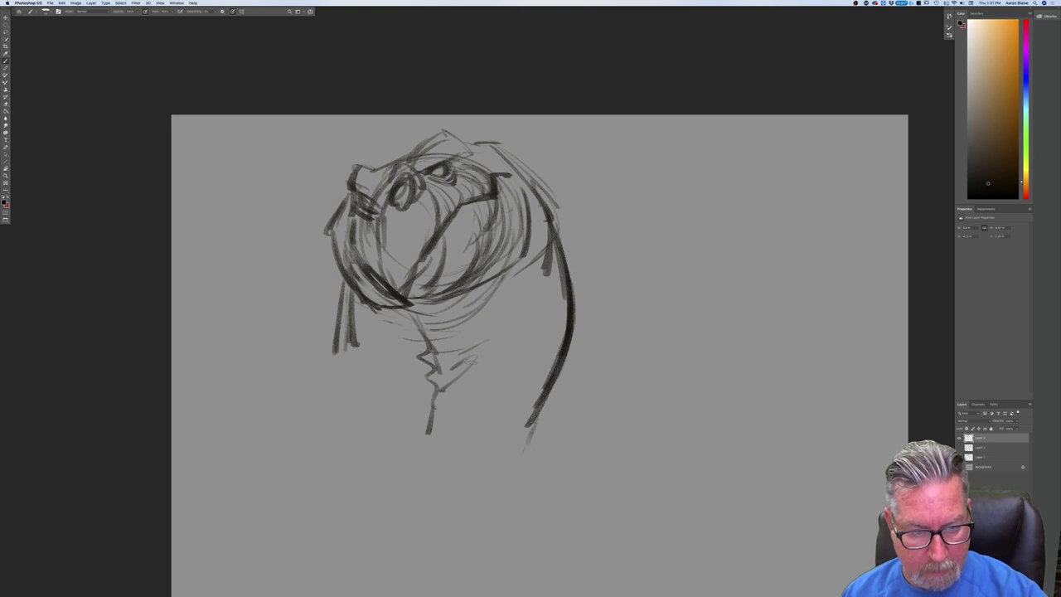
{"action": "mouse_move", "coordinate": [435, 393]}
{"action": "left_mouse_down"}
{"action": "mouse_move", "coordinate": [410, 465]}
{"action": "mouse_move", "coordinate": [365, 502]}
{"action": "left_mouse_up"}
{"action": "left_click_drag", "start_coordinate": [389, 456], "coordinate": [340, 507]}
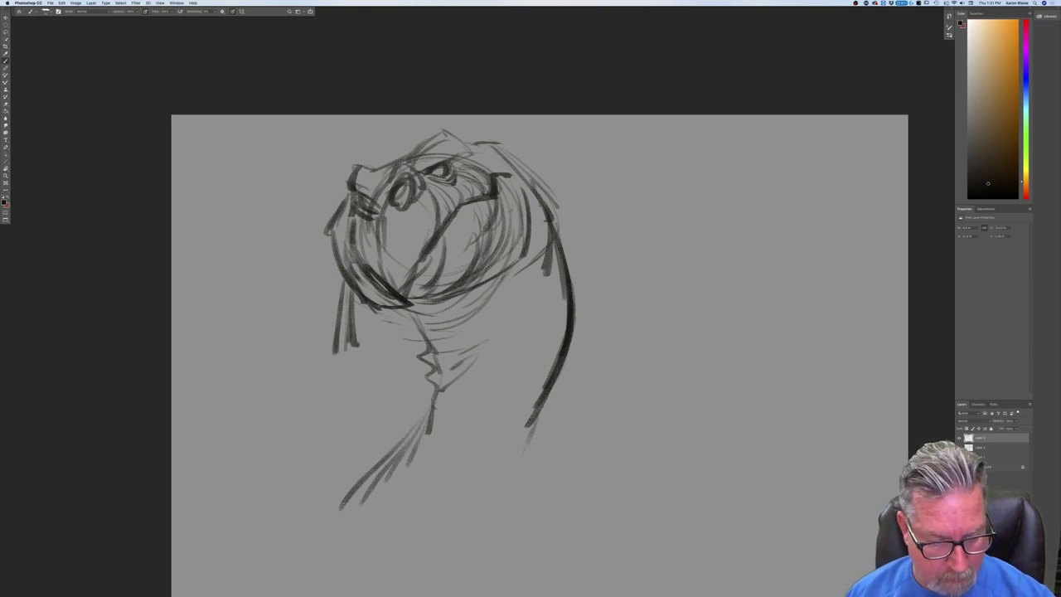
{"action": "left_click_drag", "start_coordinate": [429, 415], "coordinate": [308, 550]}
{"action": "left_click_drag", "start_coordinate": [536, 411], "coordinate": [520, 487]}
{"action": "mouse_move", "coordinate": [537, 451]}
{"action": "left_mouse_down"}
{"action": "mouse_move", "coordinate": [503, 539]}
{"action": "mouse_move", "coordinate": [544, 535]}
{"action": "mouse_move", "coordinate": [569, 570]}
{"action": "left_mouse_up"}
{"action": "mouse_move", "coordinate": [352, 320]}
{"action": "left_mouse_down"}
{"action": "mouse_move", "coordinate": [350, 414]}
{"action": "mouse_move", "coordinate": [301, 540]}
{"action": "mouse_move", "coordinate": [299, 584]}
{"action": "left_mouse_up"}
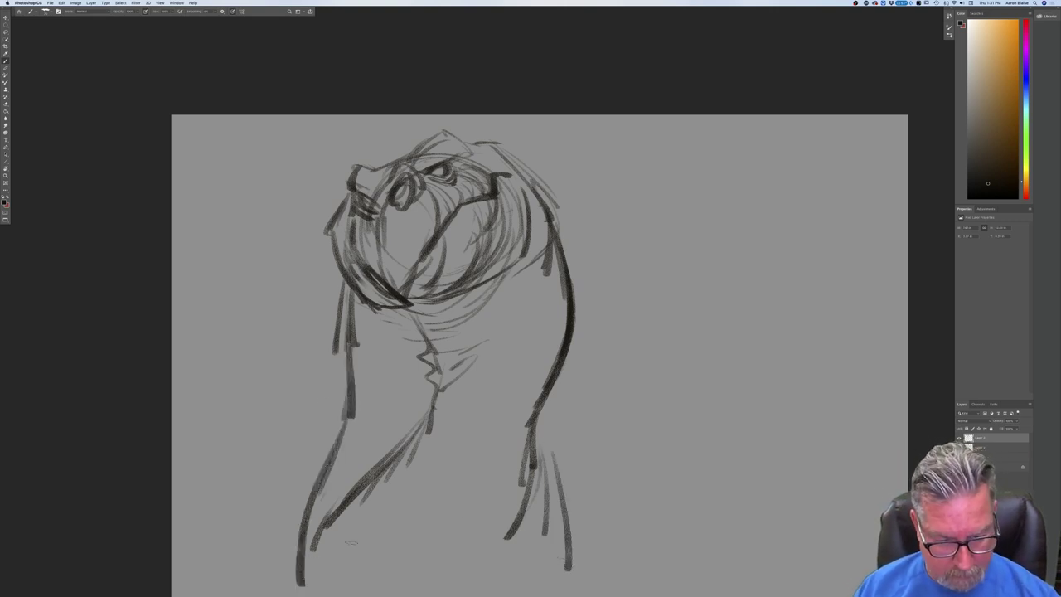
Sketch a sloping back line from the base of the neck and curved chest and shoulder lines below it.
{"action": "left_click_drag", "start_coordinate": [538, 438], "coordinate": [635, 535]}
{"action": "mouse_move", "coordinate": [550, 447]}
{"action": "left_mouse_down"}
{"action": "mouse_move", "coordinate": [688, 560]}
{"action": "mouse_move", "coordinate": [723, 569]}
{"action": "left_mouse_up"}
{"action": "left_click_drag", "start_coordinate": [310, 494], "coordinate": [256, 572]}
{"action": "left_click_drag", "start_coordinate": [340, 534], "coordinate": [297, 557]}
{"action": "left_click_drag", "start_coordinate": [508, 446], "coordinate": [370, 566]}
{"action": "left_click_drag", "start_coordinate": [470, 507], "coordinate": [350, 570]}
{"action": "left_click_drag", "start_coordinate": [371, 547], "coordinate": [332, 580]}
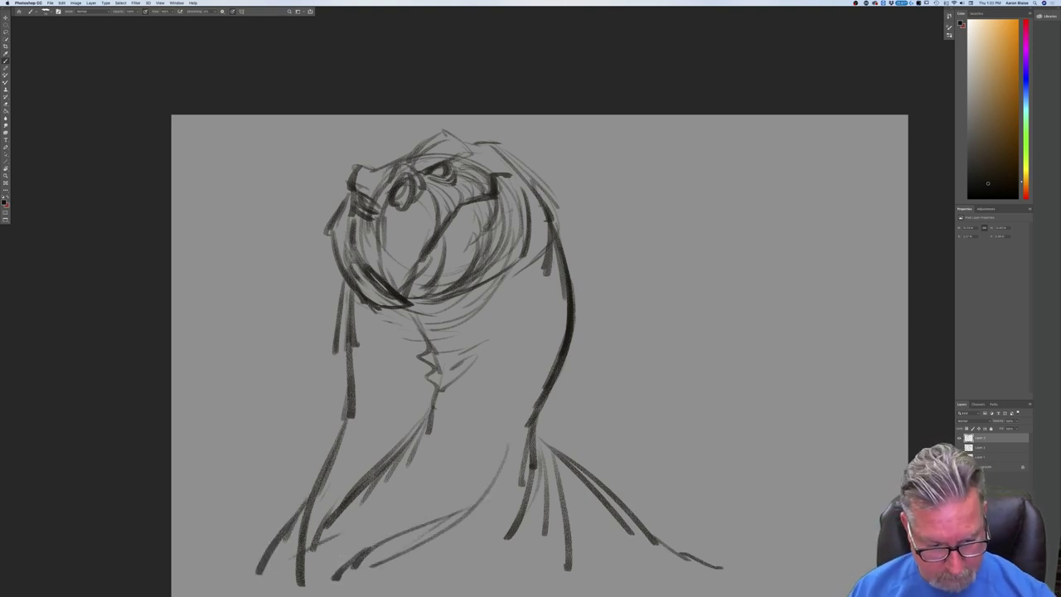
Thicken the sloping back line and add long fold lines down the neck into the front of the chest.
{"action": "mouse_move", "coordinate": [545, 410]}
{"action": "left_mouse_down"}
{"action": "mouse_move", "coordinate": [545, 438]}
{"action": "mouse_move", "coordinate": [701, 568]}
{"action": "left_mouse_up"}
{"action": "mouse_move", "coordinate": [567, 447]}
{"action": "left_mouse_down"}
{"action": "mouse_move", "coordinate": [687, 571]}
{"action": "mouse_move", "coordinate": [612, 488]}
{"action": "left_mouse_up"}
{"action": "mouse_move", "coordinate": [538, 466]}
{"action": "left_mouse_down"}
{"action": "mouse_move", "coordinate": [572, 425]}
{"action": "mouse_move", "coordinate": [624, 500]}
{"action": "left_mouse_up"}
{"action": "left_click_drag", "start_coordinate": [530, 280], "coordinate": [479, 415]}
{"action": "left_click_drag", "start_coordinate": [462, 424], "coordinate": [354, 489]}
{"action": "left_click_drag", "start_coordinate": [394, 414], "coordinate": [386, 429]}
{"action": "mouse_move", "coordinate": [406, 387]}
{"action": "left_mouse_down"}
{"action": "mouse_move", "coordinate": [373, 309]}
{"action": "mouse_move", "coordinate": [414, 401]}
{"action": "left_mouse_up"}
{"action": "mouse_move", "coordinate": [413, 402]}
{"action": "left_mouse_down"}
{"action": "mouse_move", "coordinate": [383, 449]}
{"action": "mouse_move", "coordinate": [327, 481]}
{"action": "left_mouse_up"}
{"action": "left_click_drag", "start_coordinate": [381, 444], "coordinate": [295, 527]}
{"action": "left_click_drag", "start_coordinate": [350, 450], "coordinate": [286, 551]}
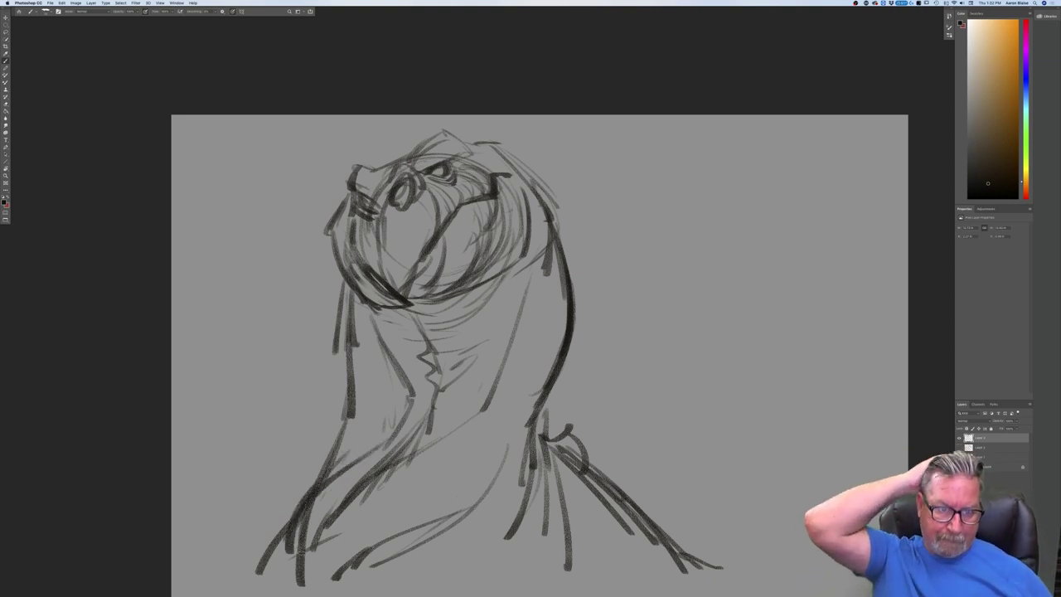
Darken the nose horn and beak edges and add curved strokes to the jaw beside the mouth line.
{"action": "mouse_move", "coordinate": [355, 194]}
{"action": "left_mouse_down"}
{"action": "mouse_move", "coordinate": [341, 190]}
{"action": "mouse_move", "coordinate": [350, 181]}
{"action": "mouse_move", "coordinate": [386, 185]}
{"action": "mouse_move", "coordinate": [368, 168]}
{"action": "left_mouse_up"}
{"action": "mouse_move", "coordinate": [358, 167]}
{"action": "left_mouse_down"}
{"action": "mouse_move", "coordinate": [344, 186]}
{"action": "mouse_move", "coordinate": [353, 190]}
{"action": "mouse_move", "coordinate": [326, 211]}
{"action": "left_mouse_up"}
{"action": "mouse_move", "coordinate": [334, 224]}
{"action": "left_mouse_down"}
{"action": "mouse_move", "coordinate": [339, 272]}
{"action": "mouse_move", "coordinate": [403, 296]}
{"action": "left_mouse_up"}
{"action": "left_click_drag", "start_coordinate": [376, 228], "coordinate": [405, 297]}
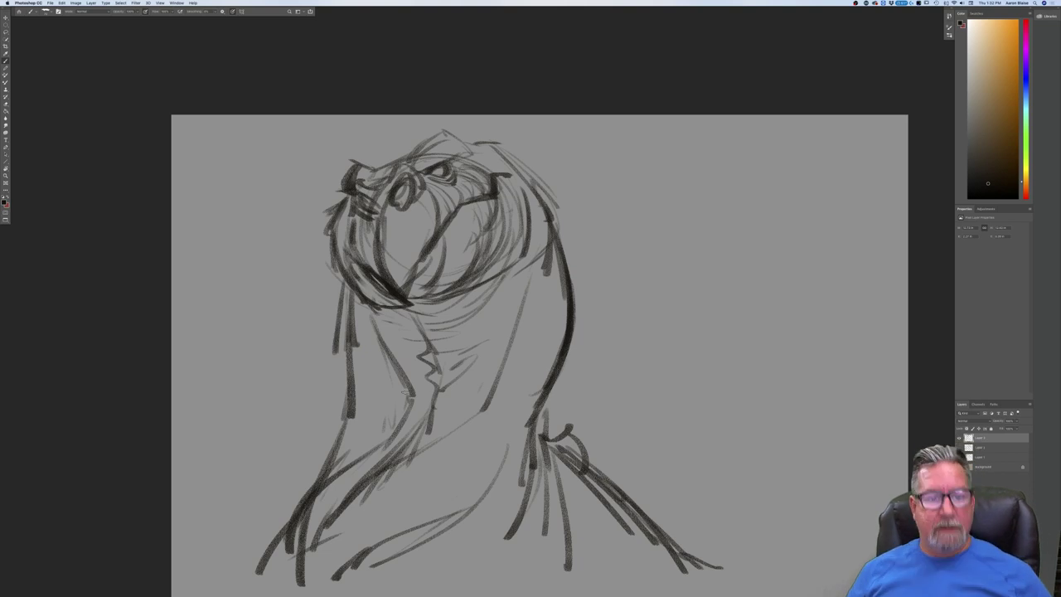
{"action": "mouse_move", "coordinate": [445, 238]}
{"action": "left_mouse_down"}
{"action": "mouse_move", "coordinate": [430, 292]}
{"action": "mouse_move", "coordinate": [393, 297]}
{"action": "mouse_move", "coordinate": [408, 297]}
{"action": "left_mouse_up"}
{"action": "mouse_move", "coordinate": [457, 258]}
{"action": "left_mouse_down"}
{"action": "mouse_move", "coordinate": [439, 283]}
{"action": "mouse_move", "coordinate": [456, 285]}
{"action": "left_mouse_up"}
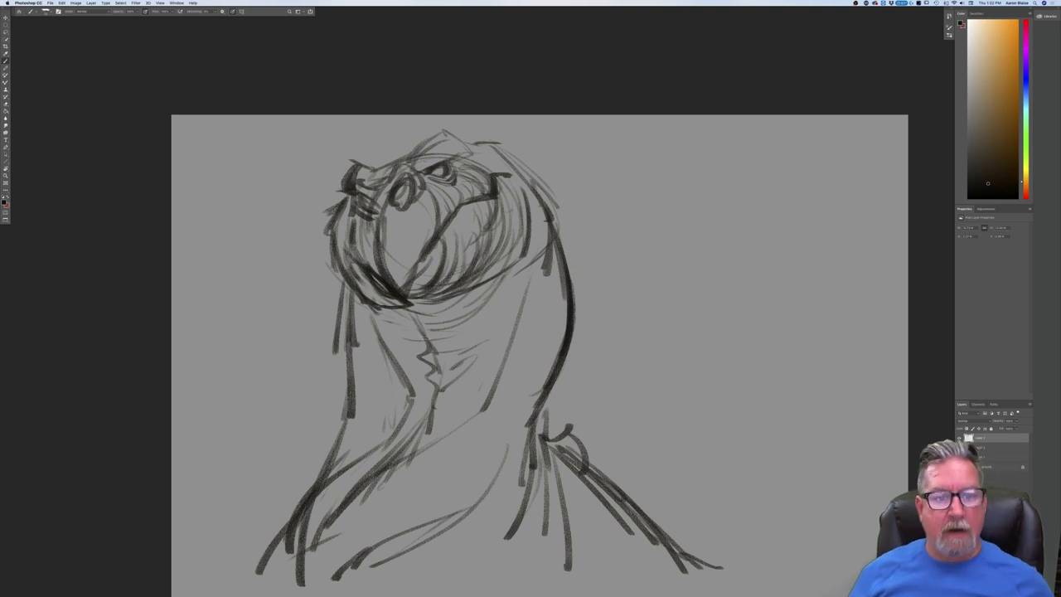
Reinforce the outer contours on both sides of the neck with heavy strokes down to the chest.
{"action": "left_click_drag", "start_coordinate": [348, 276], "coordinate": [353, 421]}
{"action": "mouse_move", "coordinate": [348, 314]}
{"action": "left_mouse_down"}
{"action": "mouse_move", "coordinate": [351, 423]}
{"action": "mouse_move", "coordinate": [280, 516]}
{"action": "mouse_move", "coordinate": [273, 577]}
{"action": "left_mouse_up"}
{"action": "mouse_move", "coordinate": [574, 265]}
{"action": "left_mouse_down"}
{"action": "mouse_move", "coordinate": [573, 308]}
{"action": "mouse_move", "coordinate": [540, 416]}
{"action": "left_mouse_up"}
{"action": "left_click_drag", "start_coordinate": [549, 412], "coordinate": [504, 453]}
{"action": "left_click_drag", "start_coordinate": [371, 372], "coordinate": [300, 485]}
{"action": "mouse_move", "coordinate": [358, 410]}
{"action": "left_mouse_down"}
{"action": "mouse_move", "coordinate": [265, 533]}
{"action": "mouse_move", "coordinate": [259, 582]}
{"action": "left_mouse_up"}
Erase the old sloping back line and redraw it lower, angling out from the base of the neck.
{"action": "mouse_move", "coordinate": [578, 429]}
{"action": "left_mouse_down"}
{"action": "mouse_move", "coordinate": [550, 514]}
{"action": "mouse_move", "coordinate": [522, 497]}
{"action": "mouse_move", "coordinate": [596, 474]}
{"action": "mouse_move", "coordinate": [675, 559]}
{"action": "mouse_move", "coordinate": [658, 530]}
{"action": "left_mouse_up"}
{"action": "mouse_move", "coordinate": [534, 414]}
{"action": "left_mouse_down"}
{"action": "mouse_move", "coordinate": [507, 489]}
{"action": "mouse_move", "coordinate": [545, 561]}
{"action": "mouse_move", "coordinate": [584, 584]}
{"action": "left_mouse_up"}
{"action": "left_click_drag", "start_coordinate": [539, 543], "coordinate": [622, 596]}
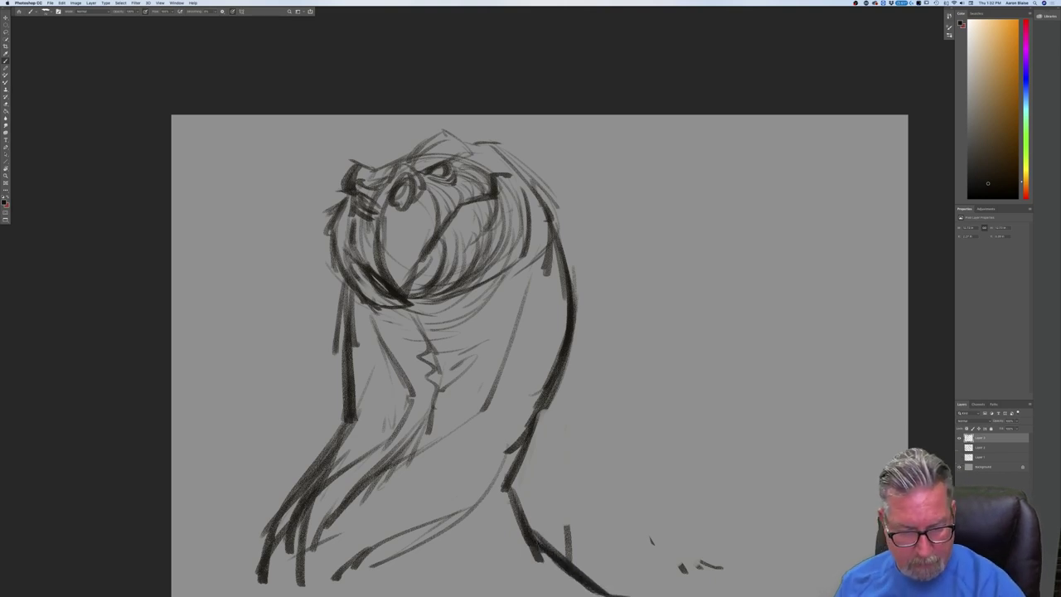
{"action": "left_click_drag", "start_coordinate": [503, 477], "coordinate": [539, 542]}
{"action": "key", "text": "super+minus"}
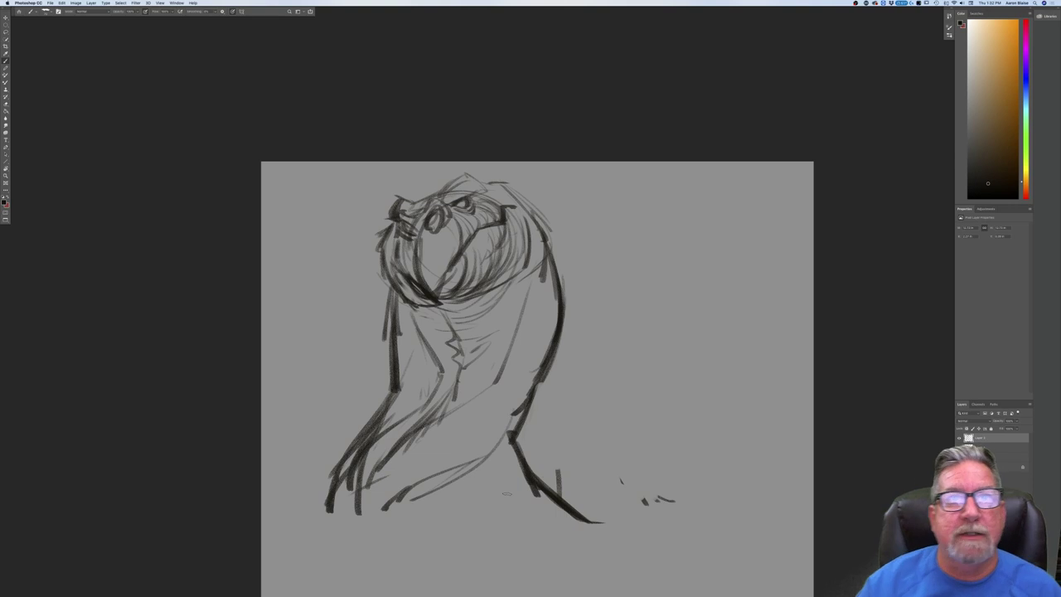
Strengthen the back-of-head and neck fold contours and add short spikes along the top of the snout.
{"action": "mouse_move", "coordinate": [499, 184]}
{"action": "left_mouse_down"}
{"action": "mouse_move", "coordinate": [554, 242]}
{"action": "mouse_move", "coordinate": [530, 273]}
{"action": "left_mouse_up"}
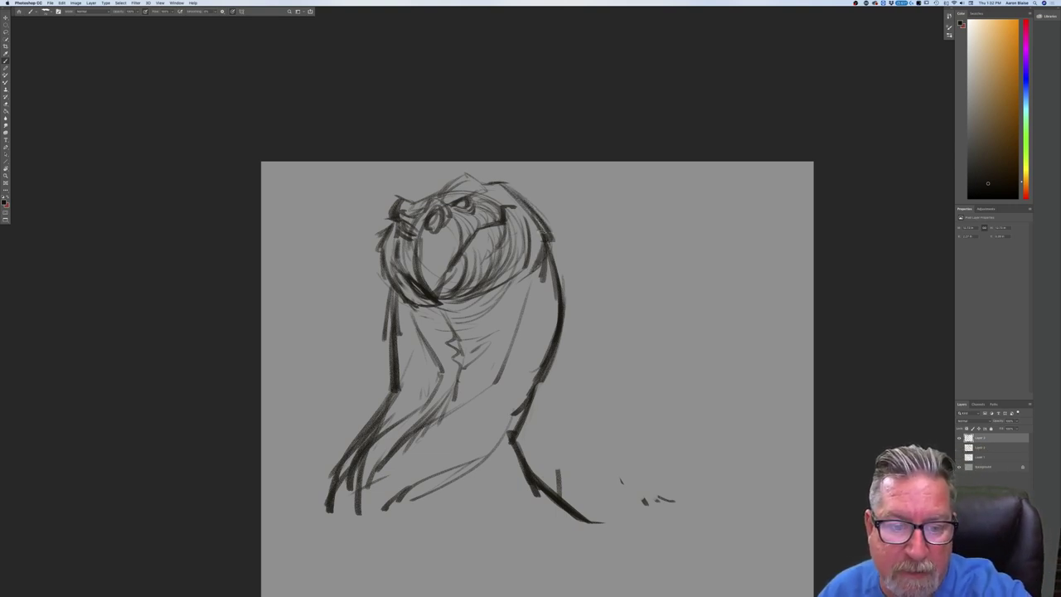
{"action": "left_click_drag", "start_coordinate": [471, 400], "coordinate": [383, 469]}
{"action": "mouse_move", "coordinate": [411, 219]}
{"action": "left_mouse_down"}
{"action": "mouse_move", "coordinate": [429, 169]}
{"action": "mouse_move", "coordinate": [452, 174]}
{"action": "left_mouse_up"}
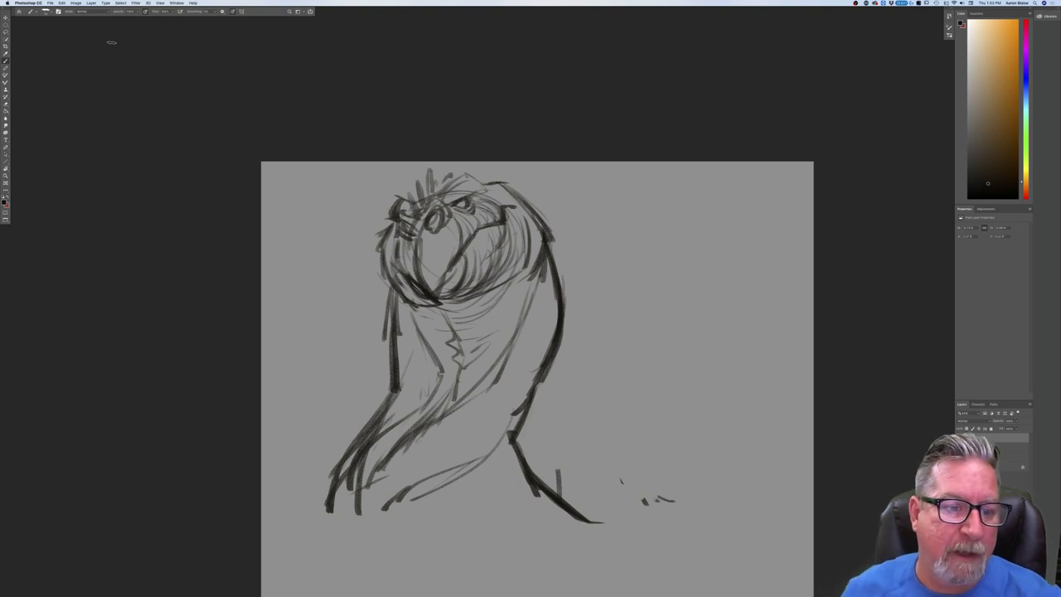
Rotate the canvas 90° clockwise to give it a portrait format.
{"action": "left_click", "coordinate": [76, 3]}
{"action": "mouse_move", "coordinate": [83, 56]}
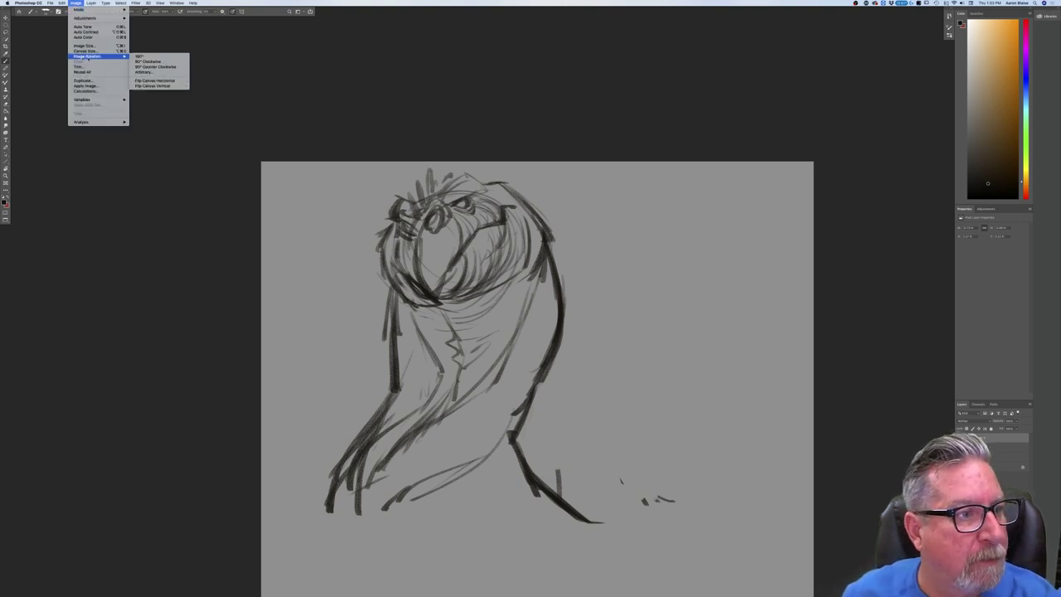
{"action": "left_click", "coordinate": [143, 61]}
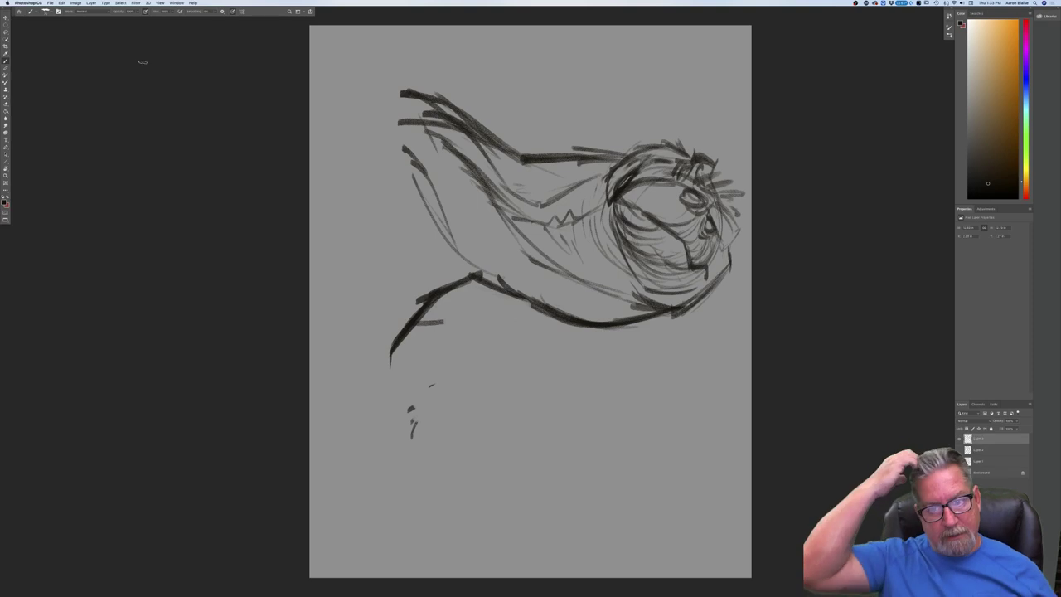
Rotate the sketch layer back upright with Free Transform and position it in the upper part of the portrait canvas.
{"action": "left_click", "coordinate": [62, 2]}
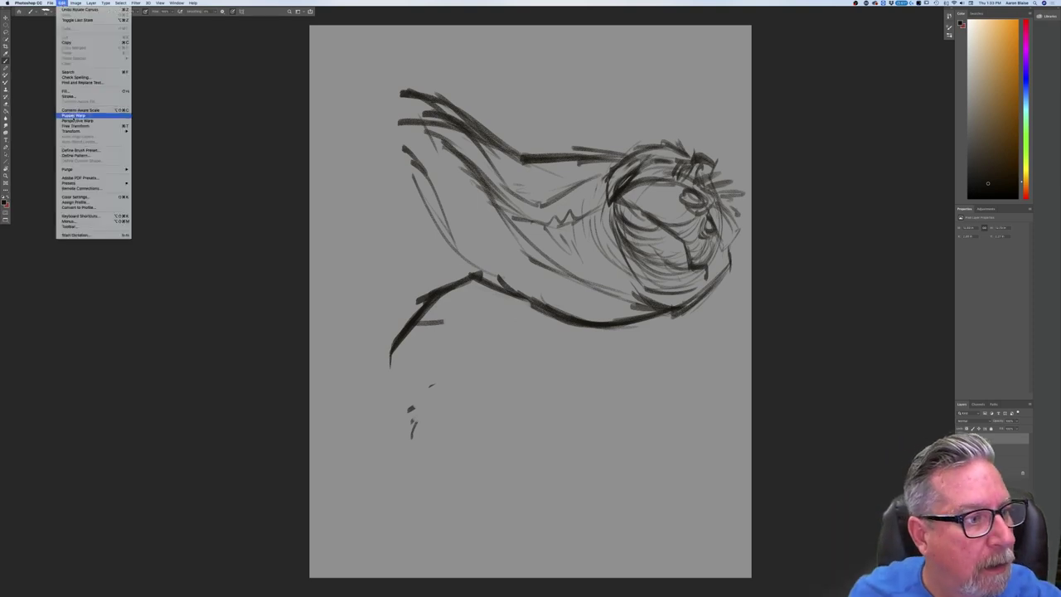
{"action": "left_click", "coordinate": [80, 124]}
{"action": "mouse_move", "coordinate": [387, 89]}
{"action": "left_mouse_down"}
{"action": "mouse_move", "coordinate": [343, 298]}
{"action": "mouse_move", "coordinate": [397, 473]}
{"action": "mouse_move", "coordinate": [386, 465]}
{"action": "left_mouse_up"}
{"action": "left_click_drag", "start_coordinate": [428, 315], "coordinate": [390, 262]}
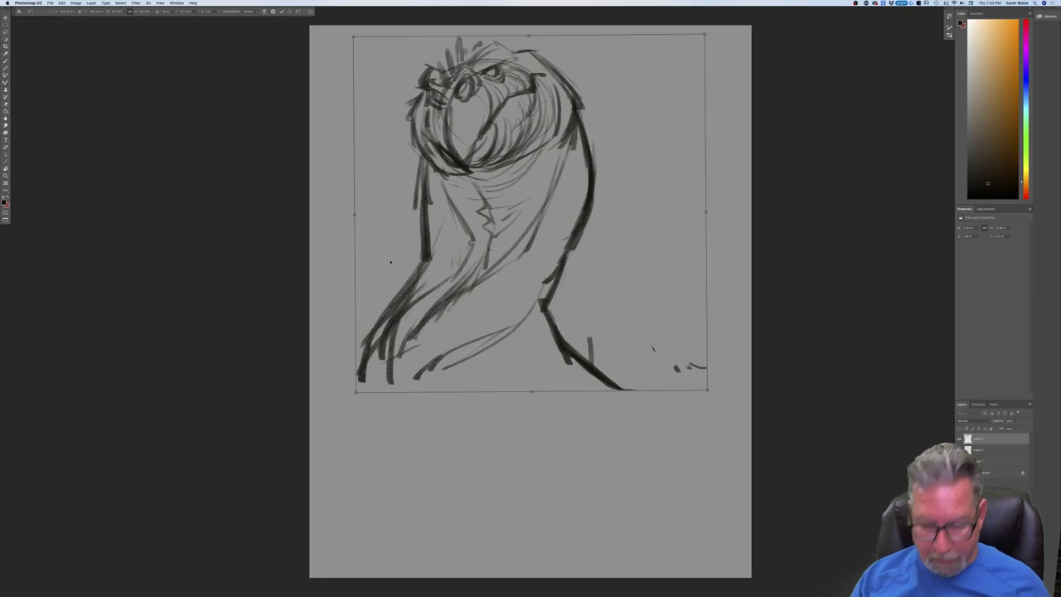
{"action": "left_click_drag", "start_coordinate": [401, 307], "coordinate": [402, 336]}
{"action": "key", "text": "Return"}
{"action": "key", "text": "b"}
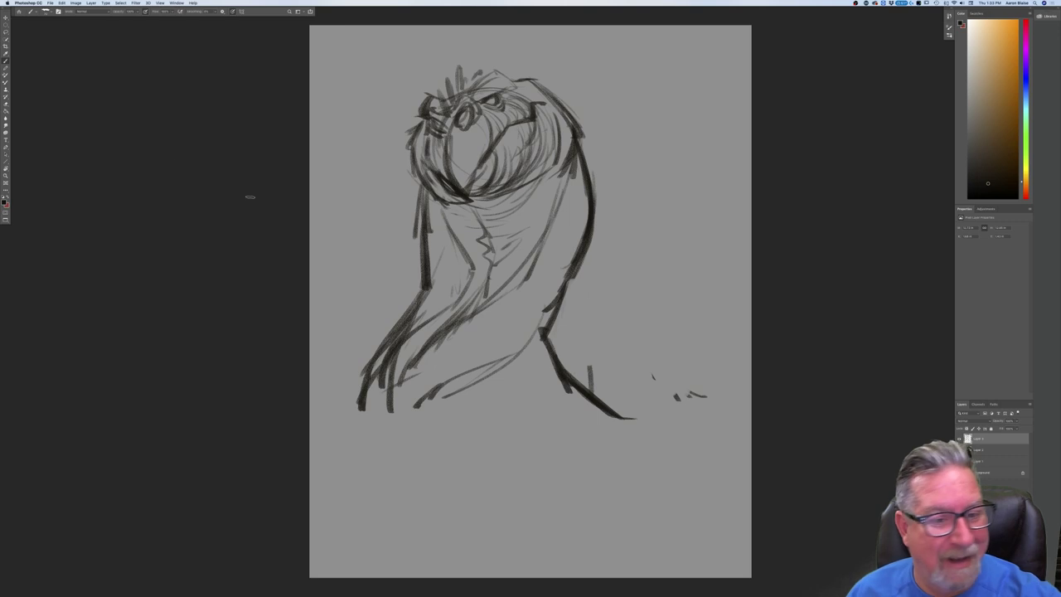
Extend the creature's back line from the base of the neck down to the edge of the canvas.
{"action": "mouse_move", "coordinate": [615, 418]}
{"action": "left_mouse_down"}
{"action": "mouse_move", "coordinate": [667, 466]}
{"action": "mouse_move", "coordinate": [717, 483]}
{"action": "left_mouse_up"}
{"action": "left_click_drag", "start_coordinate": [665, 461], "coordinate": [751, 488]}
{"action": "left_click_drag", "start_coordinate": [657, 452], "coordinate": [681, 468]}
Draw the outer edge of the front leg below the chest, and thicken the shoulder strokes on the back line.
{"action": "mouse_move", "coordinate": [378, 374]}
{"action": "left_mouse_down"}
{"action": "mouse_move", "coordinate": [362, 469]}
{"action": "mouse_move", "coordinate": [363, 414]}
{"action": "mouse_move", "coordinate": [369, 499]}
{"action": "mouse_move", "coordinate": [363, 480]}
{"action": "left_mouse_up"}
{"action": "left_click_drag", "start_coordinate": [418, 354], "coordinate": [396, 373]}
{"action": "mouse_move", "coordinate": [429, 328]}
{"action": "left_mouse_down"}
{"action": "mouse_move", "coordinate": [367, 394]}
{"action": "mouse_move", "coordinate": [383, 509]}
{"action": "left_mouse_up"}
{"action": "left_click_drag", "start_coordinate": [365, 438], "coordinate": [386, 512]}
{"action": "left_click_drag", "start_coordinate": [492, 370], "coordinate": [419, 429]}
{"action": "left_click_drag", "start_coordinate": [580, 389], "coordinate": [599, 427]}
Sketch the underside of the chest, the inner edge of the front leg and a light belly line.
{"action": "mouse_move", "coordinate": [555, 351]}
{"action": "left_mouse_down"}
{"action": "mouse_move", "coordinate": [622, 446]}
{"action": "mouse_move", "coordinate": [618, 455]}
{"action": "mouse_move", "coordinate": [601, 413]}
{"action": "mouse_move", "coordinate": [606, 442]}
{"action": "mouse_move", "coordinate": [517, 494]}
{"action": "left_mouse_up"}
{"action": "left_click_drag", "start_coordinate": [543, 368], "coordinate": [448, 409]}
{"action": "left_click_drag", "start_coordinate": [446, 439], "coordinate": [426, 502]}
{"action": "left_click_drag", "start_coordinate": [519, 490], "coordinate": [464, 496]}
{"action": "left_click_drag", "start_coordinate": [444, 409], "coordinate": [429, 423]}
{"action": "mouse_move", "coordinate": [461, 404]}
{"action": "left_mouse_down"}
{"action": "mouse_move", "coordinate": [409, 447]}
{"action": "mouse_move", "coordinate": [416, 487]}
{"action": "left_mouse_up"}
{"action": "left_click_drag", "start_coordinate": [419, 437], "coordinate": [429, 509]}
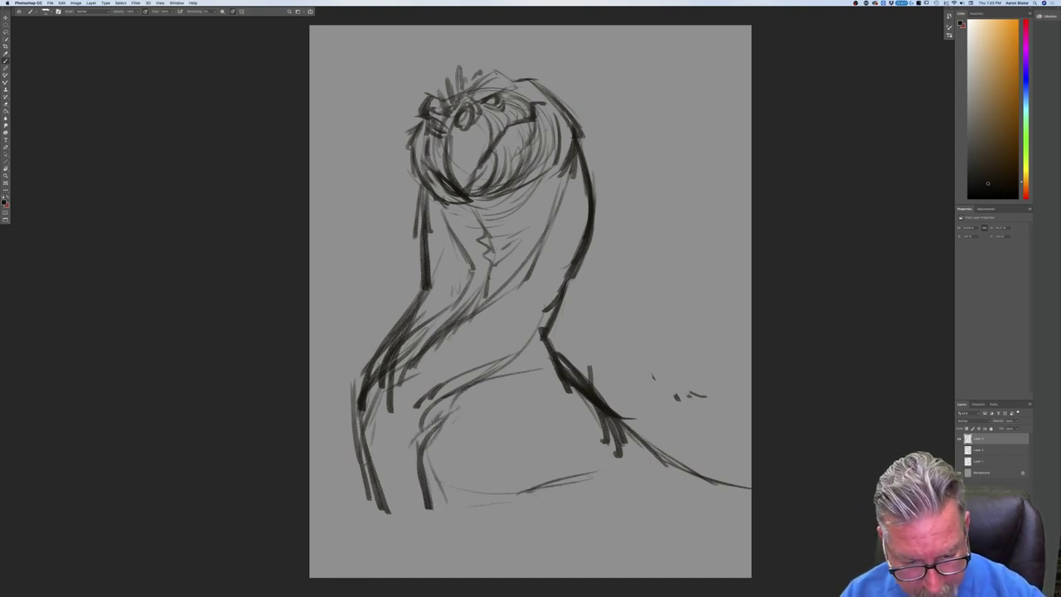
Add leg strokes beneath the belly line and continue the outer edge of the front leg downward.
{"action": "left_click_drag", "start_coordinate": [564, 496], "coordinate": [568, 563]}
{"action": "left_click_drag", "start_coordinate": [580, 506], "coordinate": [562, 572]}
{"action": "left_click_drag", "start_coordinate": [437, 510], "coordinate": [431, 547]}
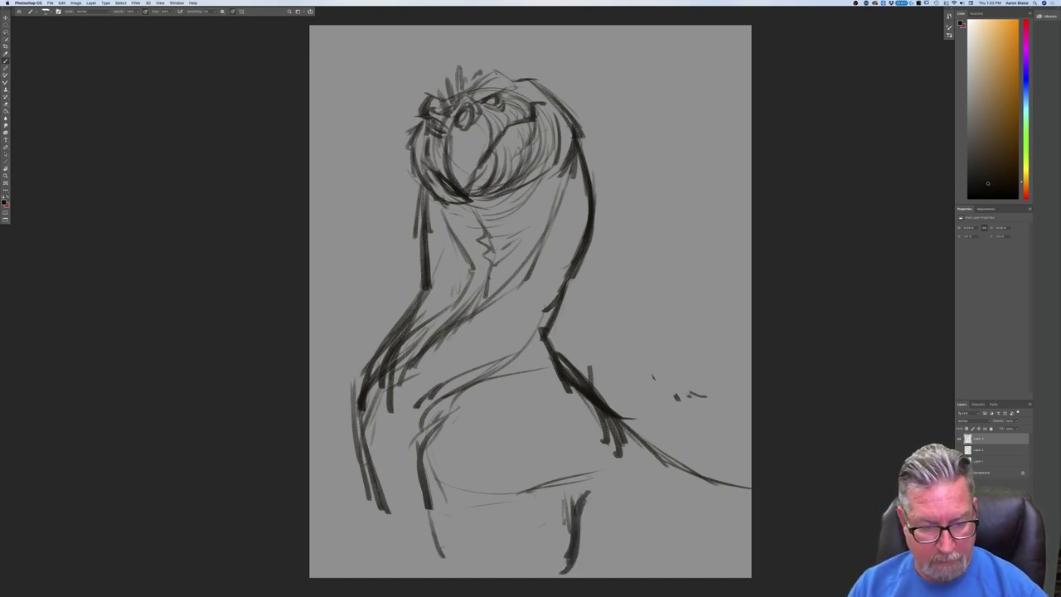
{"action": "mouse_move", "coordinate": [355, 441]}
{"action": "left_mouse_down"}
{"action": "mouse_move", "coordinate": [348, 483]}
{"action": "mouse_move", "coordinate": [381, 551]}
{"action": "left_mouse_up"}
{"action": "left_click_drag", "start_coordinate": [342, 482], "coordinate": [373, 559]}
{"action": "left_click_drag", "start_coordinate": [356, 524], "coordinate": [379, 567]}
Sketch curved haunch lines descending from the lower end of the back line.
{"action": "left_click_drag", "start_coordinate": [656, 457], "coordinate": [711, 500]}
{"action": "mouse_move", "coordinate": [672, 487]}
{"action": "left_mouse_down"}
{"action": "mouse_move", "coordinate": [685, 486]}
{"action": "mouse_move", "coordinate": [619, 575]}
{"action": "mouse_move", "coordinate": [643, 574]}
{"action": "left_mouse_up"}
{"action": "mouse_move", "coordinate": [682, 466]}
{"action": "left_mouse_down"}
{"action": "mouse_move", "coordinate": [666, 509]}
{"action": "mouse_move", "coordinate": [686, 577]}
{"action": "left_mouse_up"}
{"action": "left_click_drag", "start_coordinate": [712, 537], "coordinate": [705, 553]}
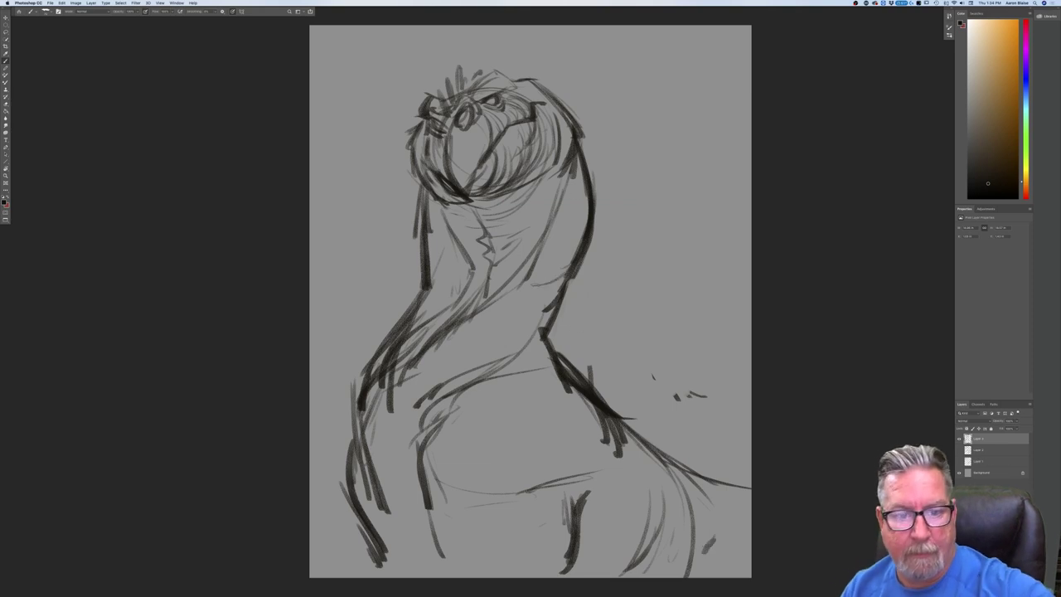
Add light wrinkle lines wrapping across the lower neck, chest and upper front leg.
{"action": "left_click_drag", "start_coordinate": [477, 323], "coordinate": [516, 336]}
{"action": "left_click_drag", "start_coordinate": [446, 332], "coordinate": [469, 333]}
{"action": "left_click_drag", "start_coordinate": [479, 334], "coordinate": [497, 341]}
{"action": "left_click_drag", "start_coordinate": [436, 346], "coordinate": [466, 353]}
{"action": "left_click_drag", "start_coordinate": [412, 344], "coordinate": [422, 353]}
{"action": "left_click_drag", "start_coordinate": [368, 397], "coordinate": [409, 407]}
{"action": "mouse_move", "coordinate": [353, 418]}
{"action": "left_mouse_down"}
{"action": "mouse_move", "coordinate": [432, 435]}
{"action": "mouse_move", "coordinate": [416, 443]}
{"action": "left_mouse_up"}
{"action": "left_click_drag", "start_coordinate": [386, 447], "coordinate": [394, 449]}
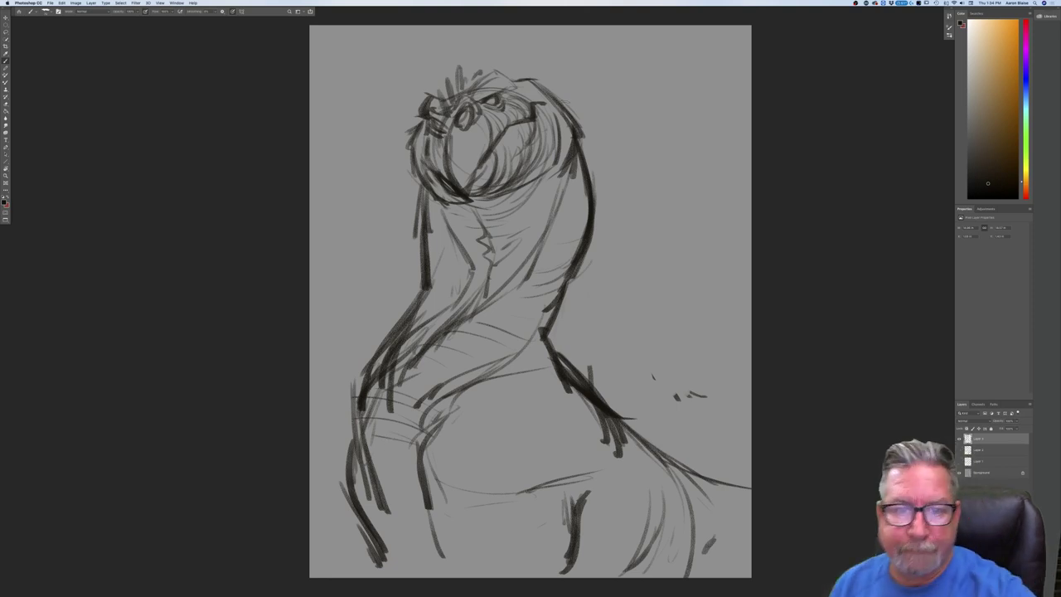
Create a new layer and outline a wide flaring hood on both sides of the neck.
{"action": "key", "text": "alt+shift+super+n"}
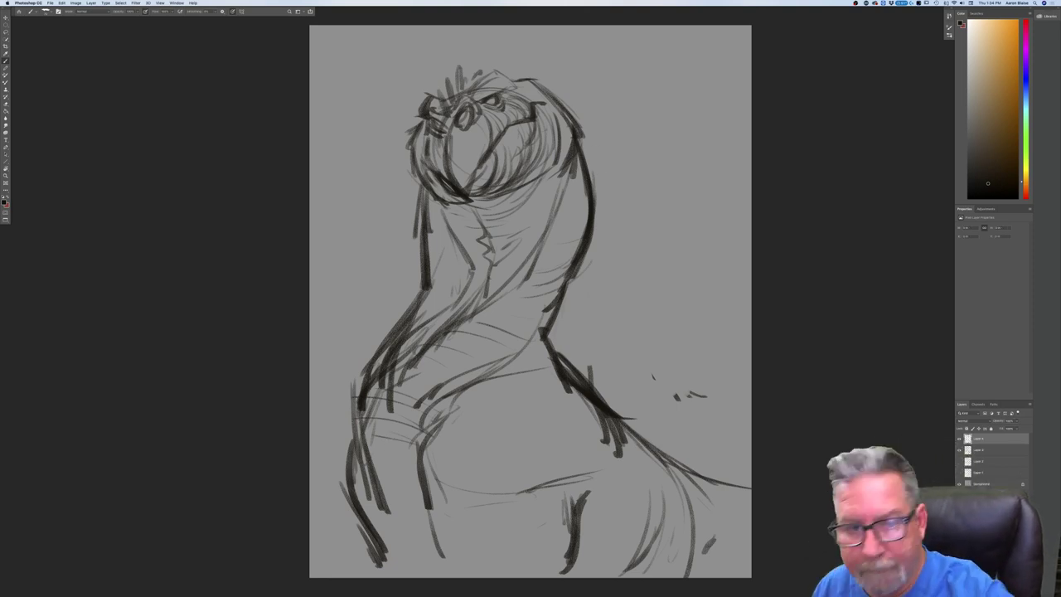
{"action": "mouse_move", "coordinate": [570, 104]}
{"action": "left_mouse_down"}
{"action": "mouse_move", "coordinate": [624, 150]}
{"action": "mouse_move", "coordinate": [666, 264]}
{"action": "mouse_move", "coordinate": [548, 333]}
{"action": "left_mouse_up"}
{"action": "left_click_drag", "start_coordinate": [416, 177], "coordinate": [376, 235]}
{"action": "mouse_move", "coordinate": [404, 202]}
{"action": "left_mouse_down"}
{"action": "mouse_move", "coordinate": [384, 264]}
{"action": "mouse_move", "coordinate": [403, 335]}
{"action": "left_mouse_up"}
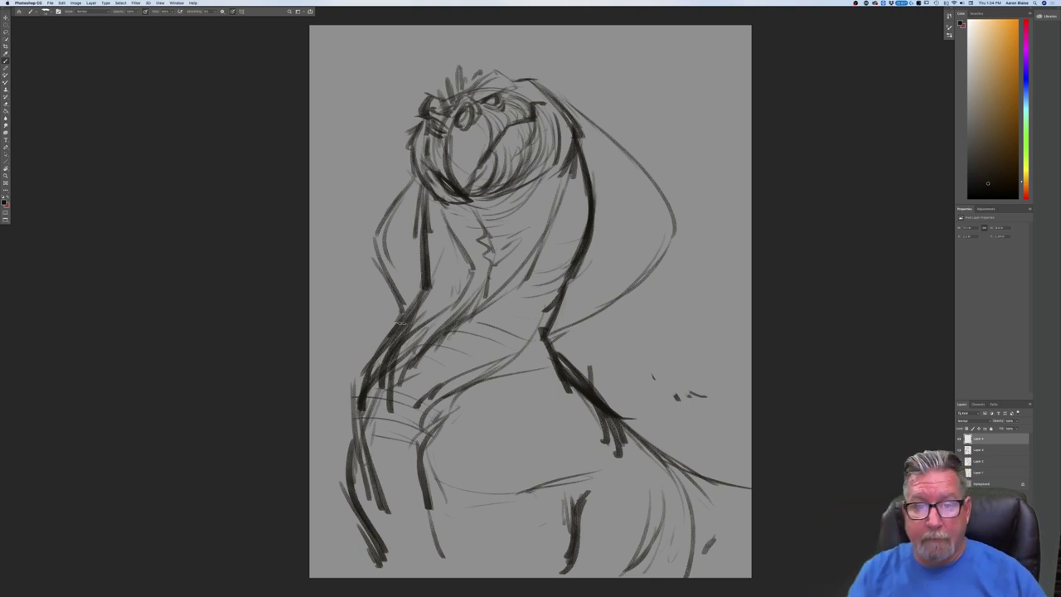
Reinforce the wider side of the hood and continue its lower edge across the chest toward the front leg.
{"action": "mouse_move", "coordinate": [555, 99]}
{"action": "left_mouse_down"}
{"action": "mouse_move", "coordinate": [655, 184]}
{"action": "mouse_move", "coordinate": [669, 253]}
{"action": "mouse_move", "coordinate": [618, 300]}
{"action": "left_mouse_up"}
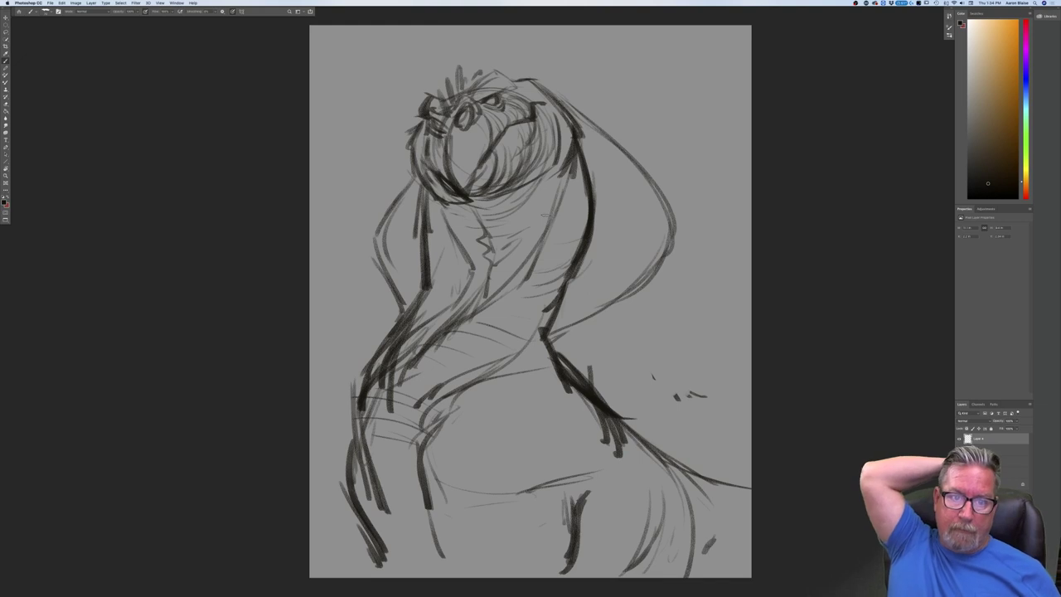
{"action": "mouse_move", "coordinate": [630, 275]}
{"action": "left_mouse_down"}
{"action": "mouse_move", "coordinate": [552, 327]}
{"action": "mouse_move", "coordinate": [489, 340]}
{"action": "mouse_move", "coordinate": [426, 419]}
{"action": "left_mouse_up"}
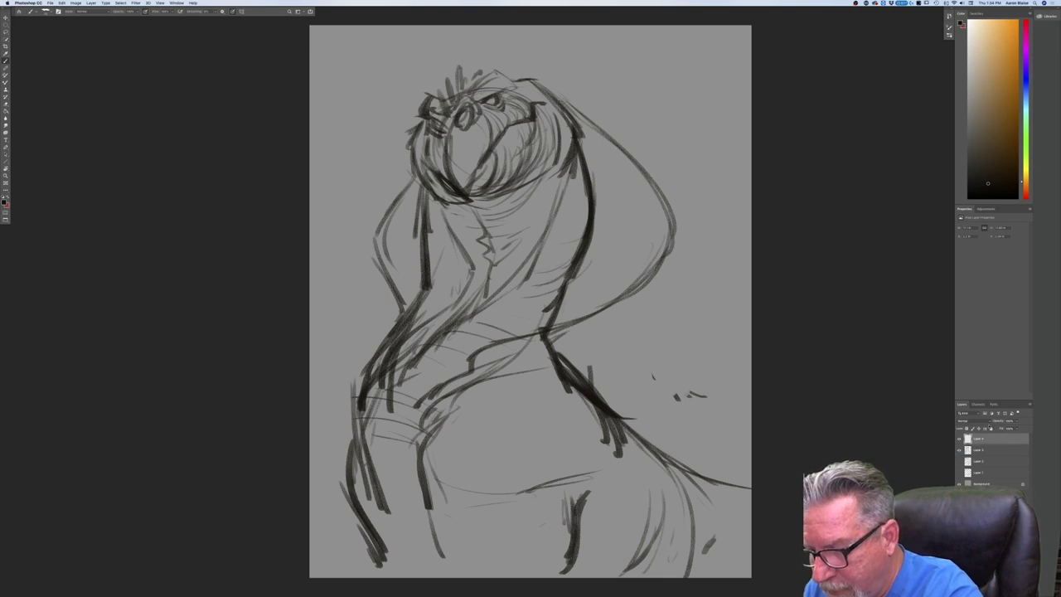
Fade the hood layer by lowering its opacity and move the main creature sketch layer above it.
{"action": "left_click", "coordinate": [1016, 420]}
{"action": "left_click_drag", "start_coordinate": [1015, 429], "coordinate": [995, 445]}
{"action": "left_click", "coordinate": [995, 449]}
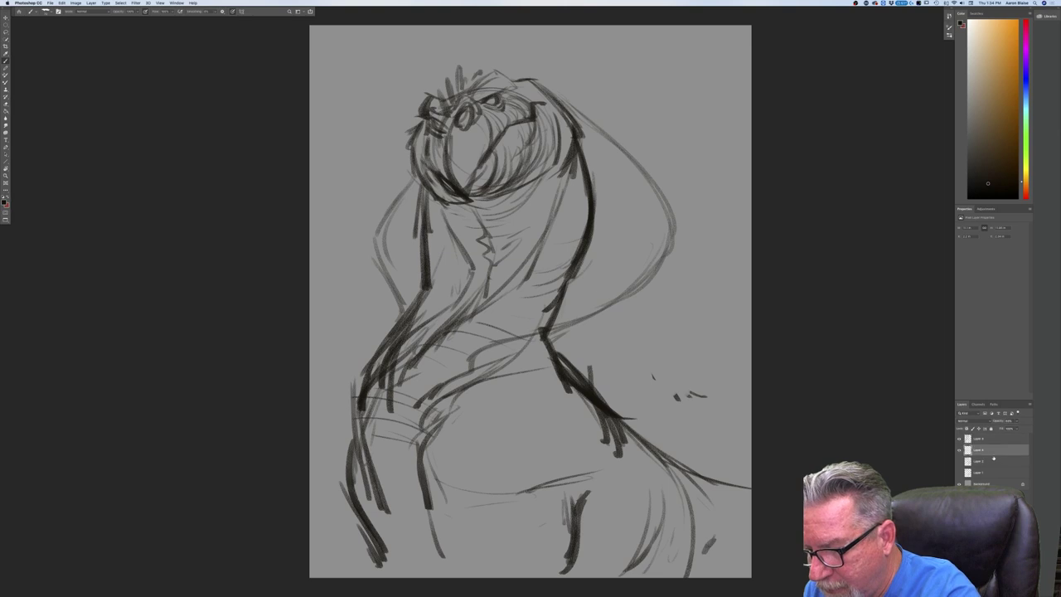
{"action": "left_click", "coordinate": [1016, 428]}
{"action": "left_click", "coordinate": [1010, 427]}
{"action": "left_click", "coordinate": [1003, 439]}
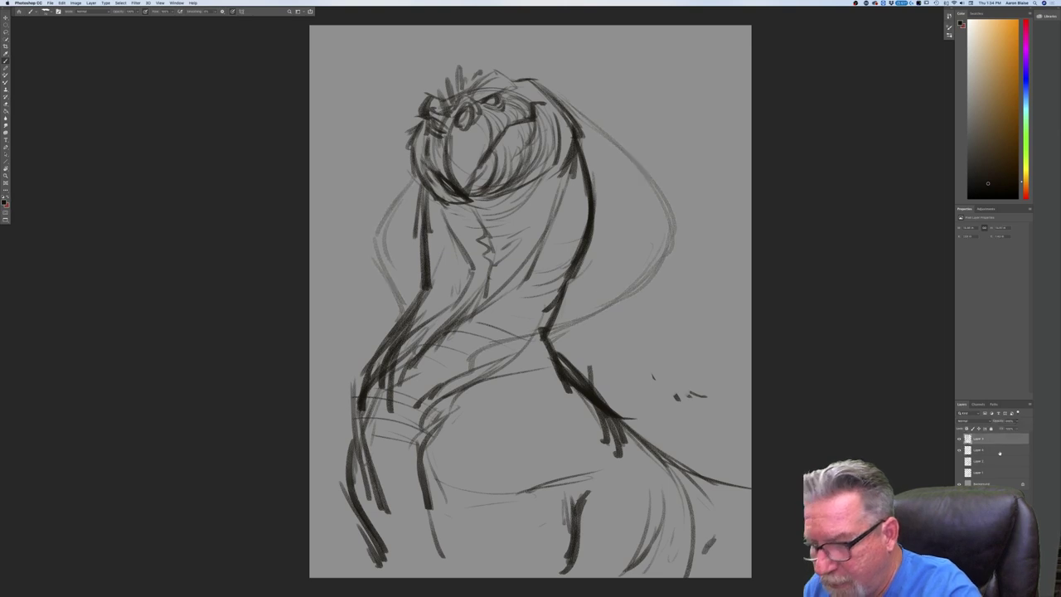
Erase the heavy neck outlines inside the hood and replace them with short hatch strokes along both sides of the neck.
{"action": "mouse_move", "coordinate": [584, 157]}
{"action": "left_mouse_down"}
{"action": "mouse_move", "coordinate": [585, 240]}
{"action": "mouse_move", "coordinate": [540, 327]}
{"action": "left_mouse_up"}
{"action": "left_click_drag", "start_coordinate": [424, 186], "coordinate": [414, 315]}
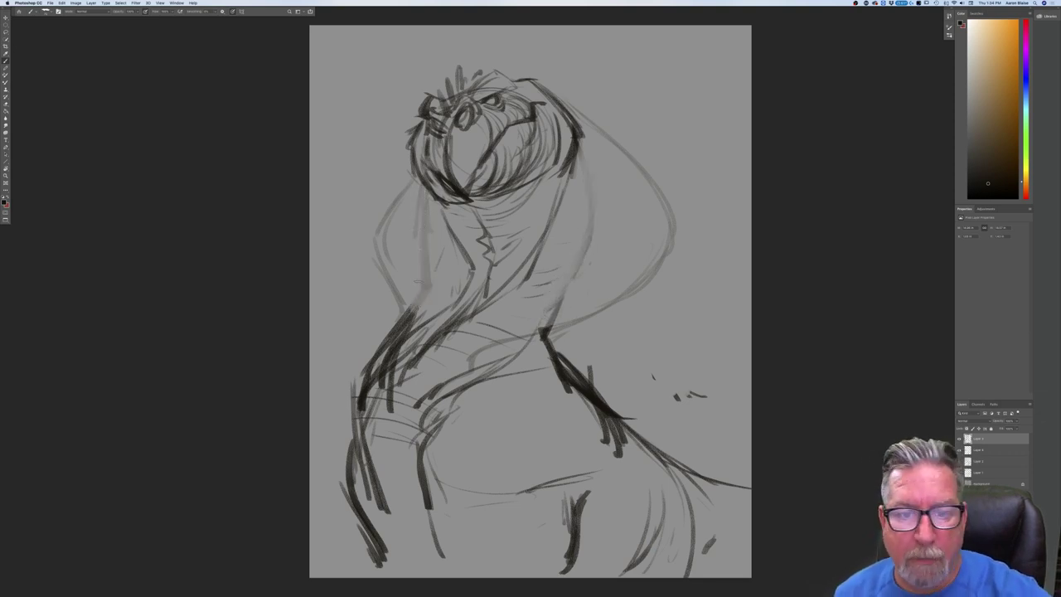
{"action": "left_click_drag", "start_coordinate": [587, 160], "coordinate": [575, 176]}
{"action": "left_click_drag", "start_coordinate": [592, 159], "coordinate": [581, 206]}
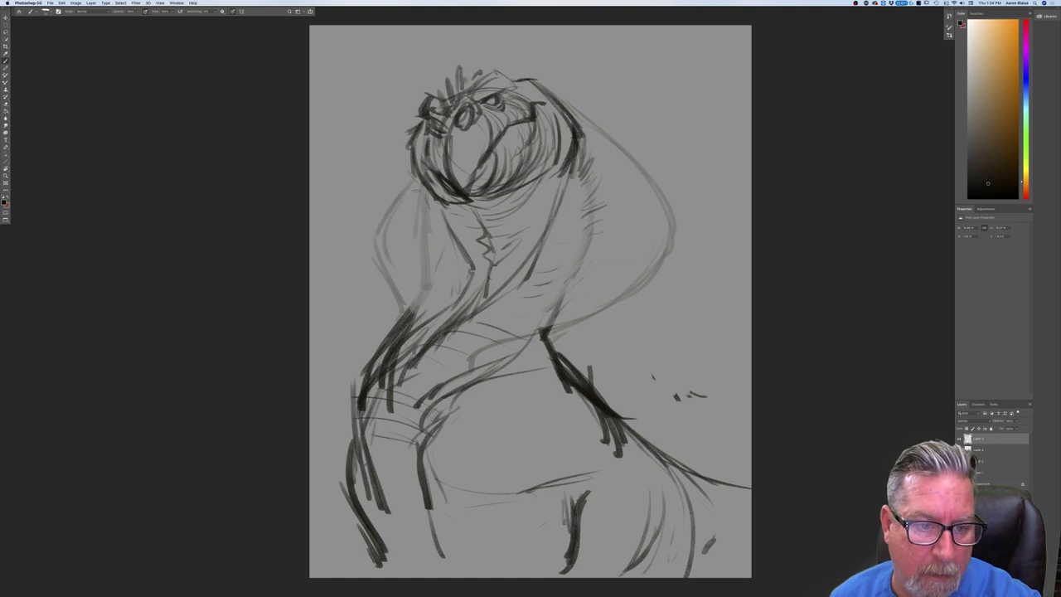
{"action": "left_click_drag", "start_coordinate": [416, 198], "coordinate": [428, 206]}
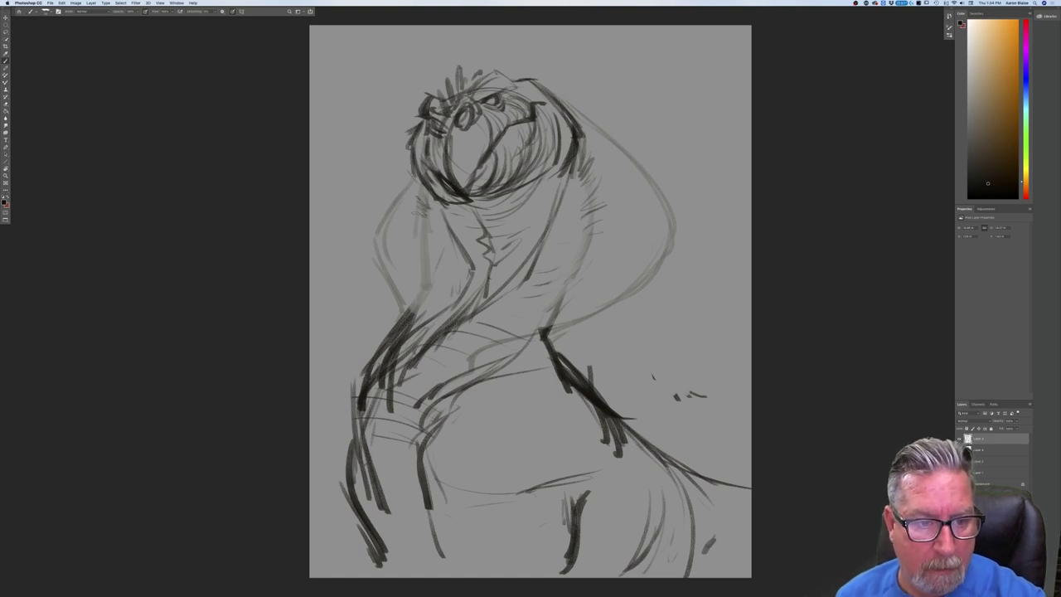
{"action": "left_click_drag", "start_coordinate": [427, 253], "coordinate": [423, 207]}
Redraw the wide side of the hood with a bold curve that folds across the chest, adding short strokes beneath the fold.
{"action": "mouse_move", "coordinate": [557, 96]}
{"action": "left_mouse_down"}
{"action": "mouse_move", "coordinate": [633, 165]}
{"action": "mouse_move", "coordinate": [670, 244]}
{"action": "left_mouse_up"}
{"action": "left_click_drag", "start_coordinate": [668, 207], "coordinate": [646, 282]}
{"action": "mouse_move", "coordinate": [666, 235]}
{"action": "left_mouse_down"}
{"action": "mouse_move", "coordinate": [612, 303]}
{"action": "mouse_move", "coordinate": [428, 401]}
{"action": "left_mouse_up"}
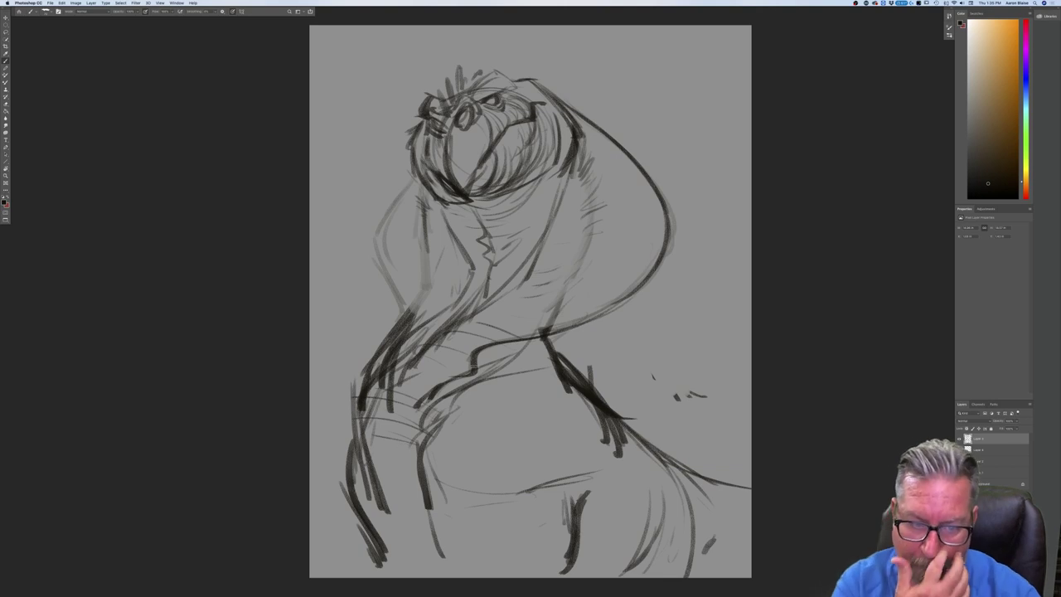
{"action": "left_click_drag", "start_coordinate": [497, 340], "coordinate": [436, 356]}
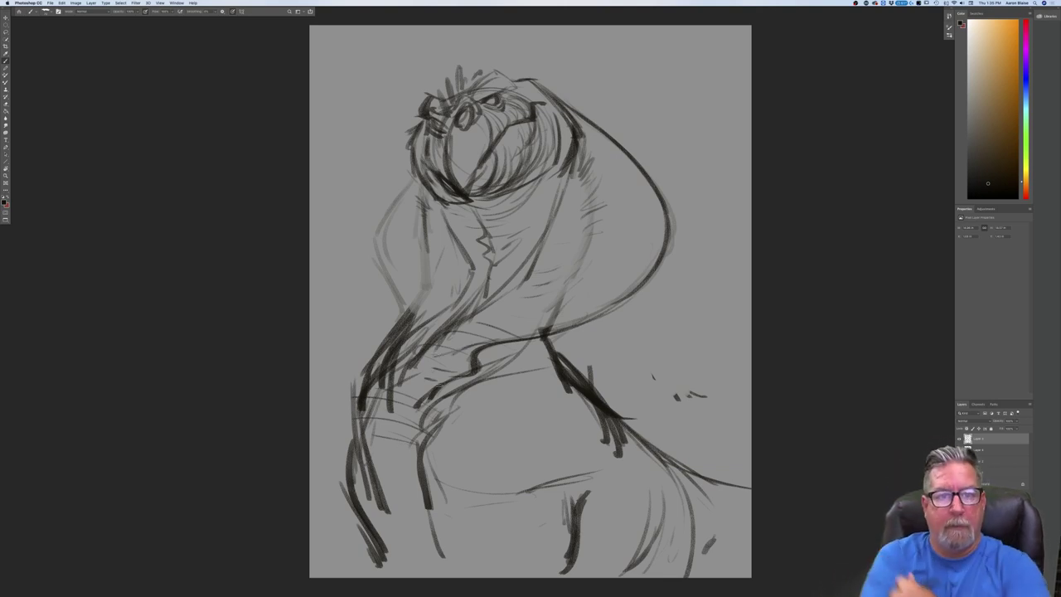
Darken the narrow side of the hood and strengthen the shoulder, outer front leg and adjoining neck lines.
{"action": "mouse_move", "coordinate": [415, 179]}
{"action": "left_mouse_down"}
{"action": "mouse_move", "coordinate": [376, 247]}
{"action": "mouse_move", "coordinate": [403, 315]}
{"action": "mouse_move", "coordinate": [386, 331]}
{"action": "mouse_move", "coordinate": [368, 404]}
{"action": "left_mouse_up"}
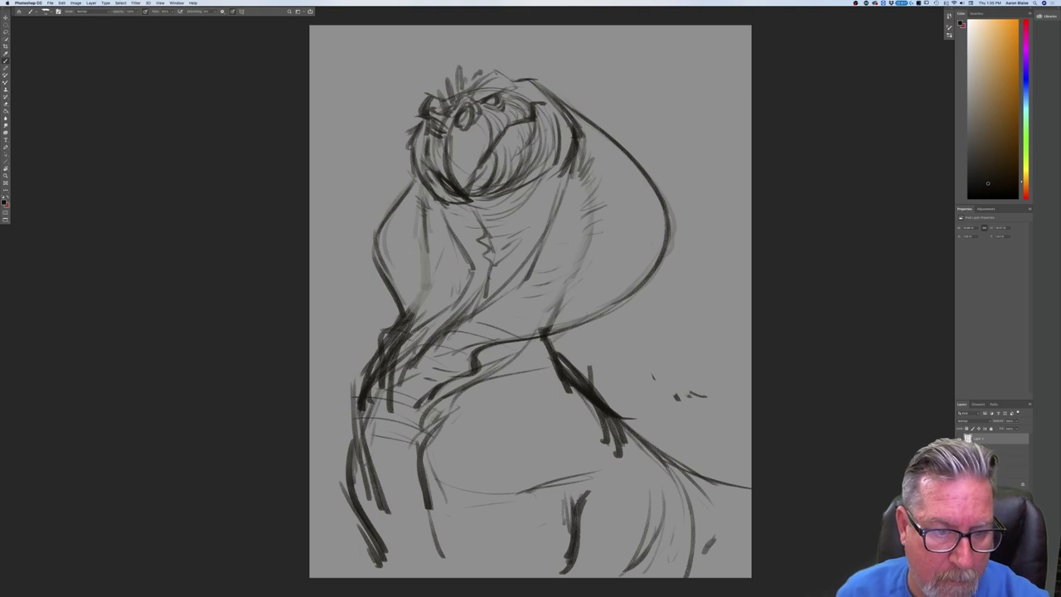
{"action": "mouse_move", "coordinate": [428, 290]}
{"action": "left_mouse_down"}
{"action": "mouse_move", "coordinate": [383, 358]}
{"action": "mouse_move", "coordinate": [359, 436]}
{"action": "mouse_move", "coordinate": [386, 555]}
{"action": "left_mouse_up"}
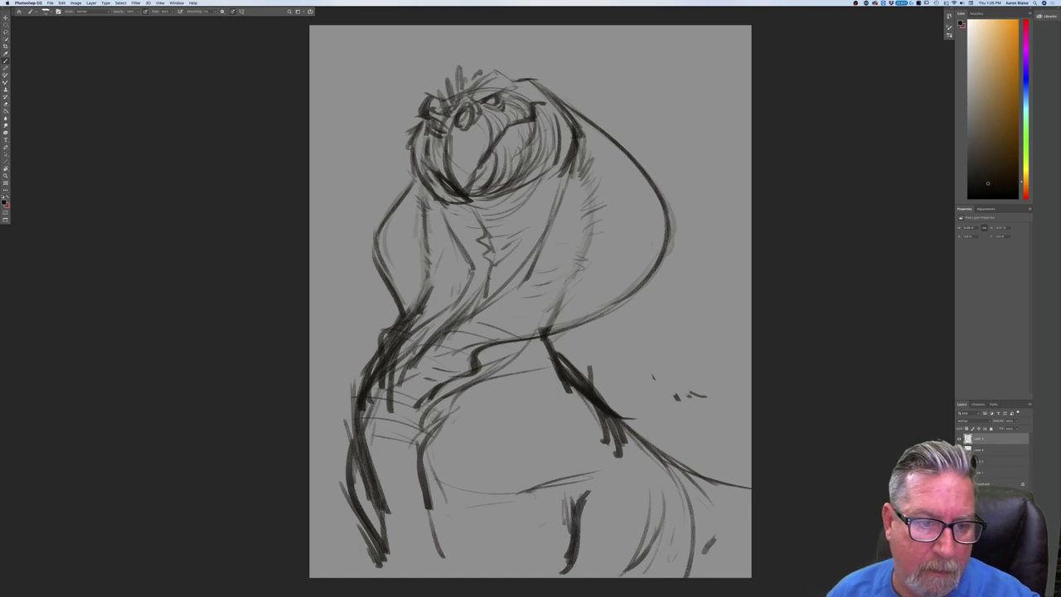
{"action": "left_click_drag", "start_coordinate": [428, 210], "coordinate": [432, 255]}
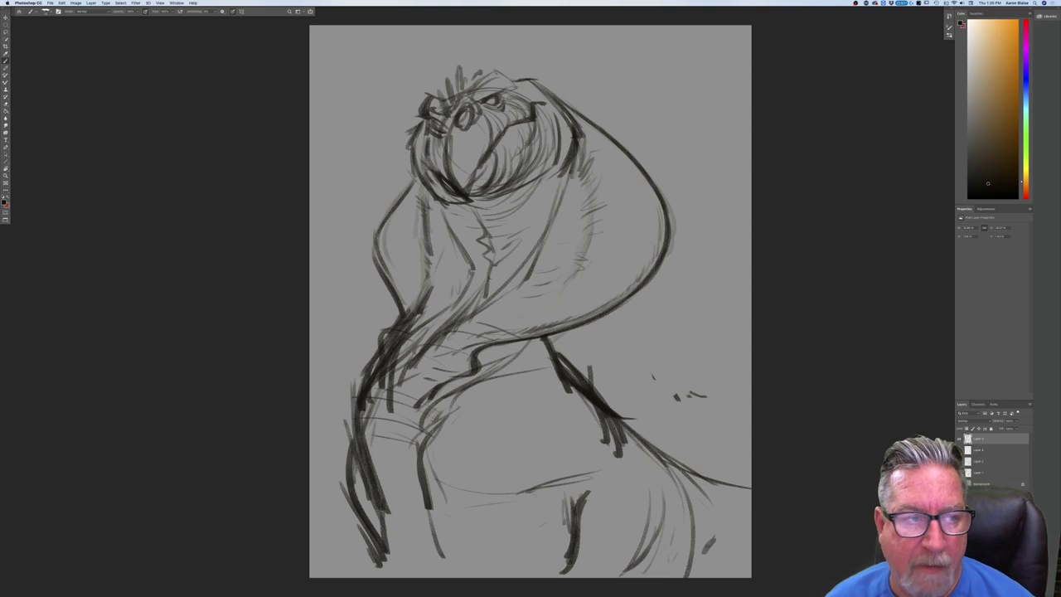
Flip the canvas horizontally.
{"action": "left_click", "coordinate": [75, 2]}
{"action": "mouse_move", "coordinate": [99, 57]}
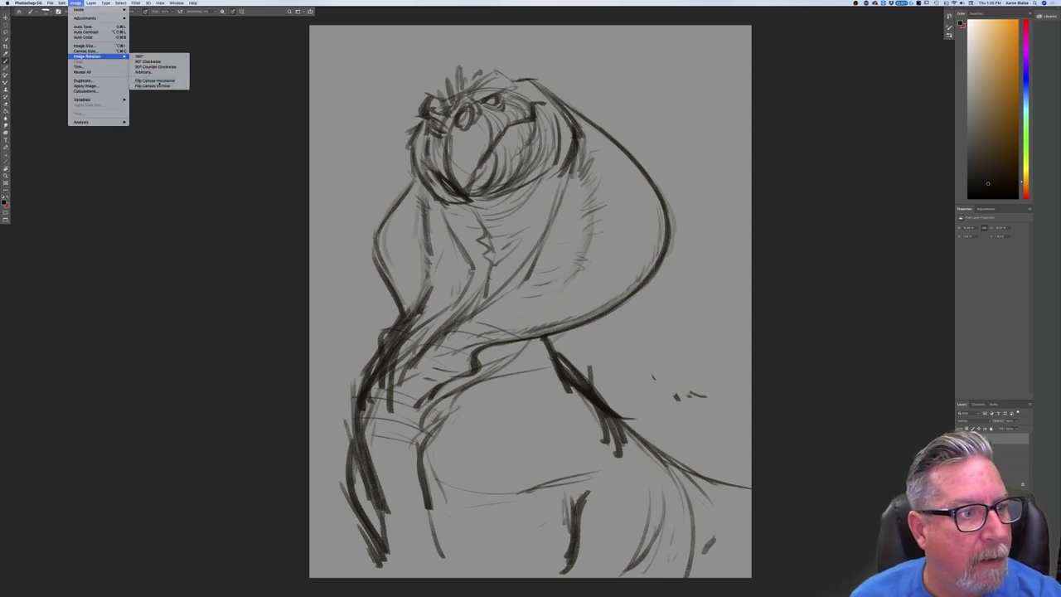
{"action": "left_click", "coordinate": [157, 82]}
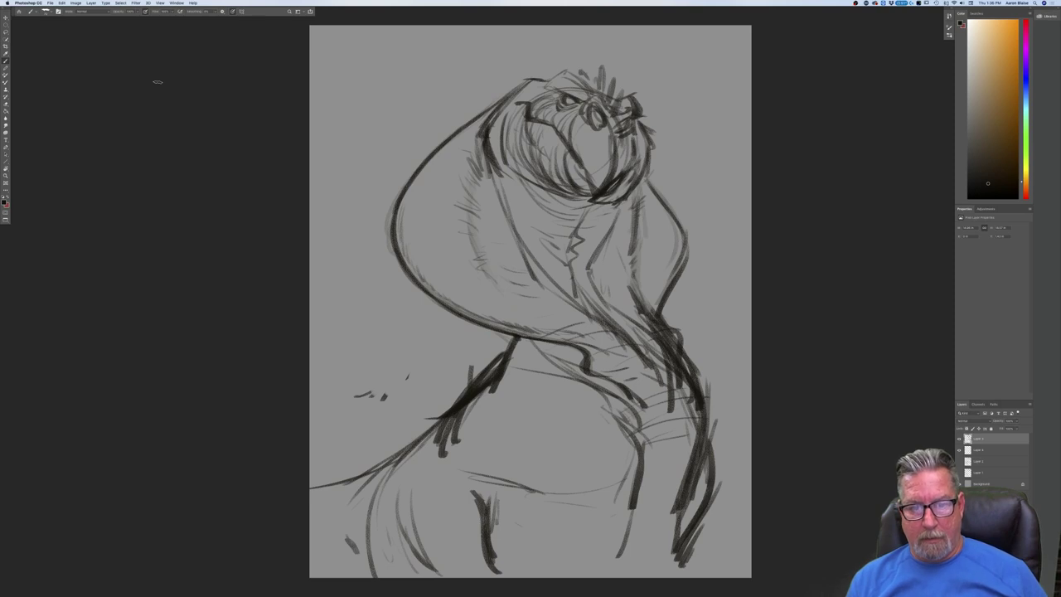
Erase the old back line and sketch a new back curving inward to a narrow waist and out to the haunch.
{"action": "scroll", "coordinate": [210, 310], "scroll_direction": "down", "scroll_amount": 3}
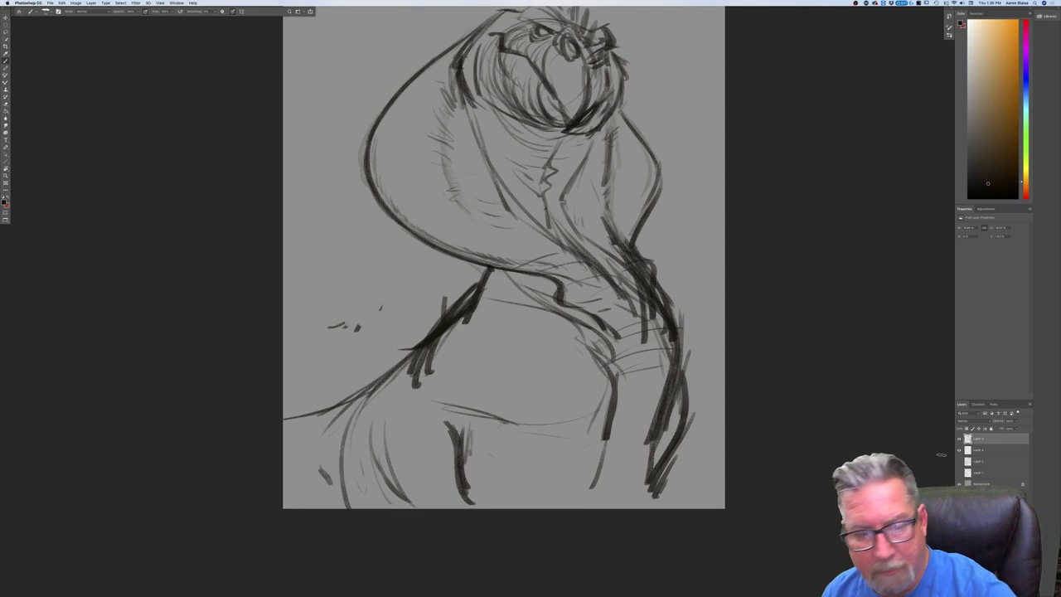
{"action": "mouse_move", "coordinate": [465, 276]}
{"action": "left_mouse_down"}
{"action": "mouse_move", "coordinate": [464, 308]}
{"action": "mouse_move", "coordinate": [360, 402]}
{"action": "mouse_move", "coordinate": [344, 448]}
{"action": "left_mouse_up"}
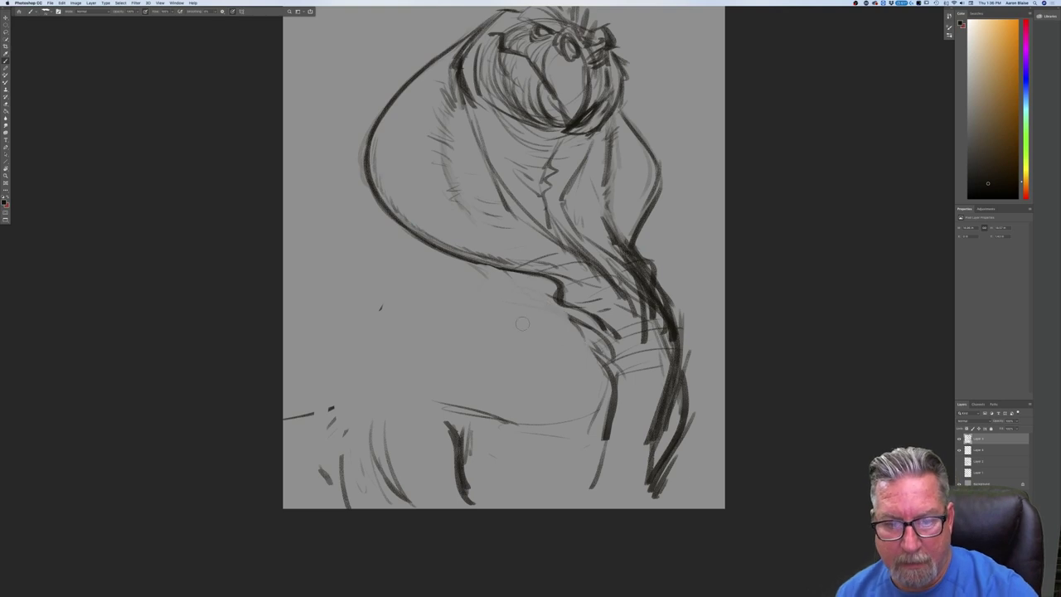
{"action": "left_click_drag", "start_coordinate": [472, 245], "coordinate": [527, 330]}
{"action": "mouse_move", "coordinate": [477, 264]}
{"action": "left_mouse_down"}
{"action": "mouse_move", "coordinate": [530, 344]}
{"action": "mouse_move", "coordinate": [494, 374]}
{"action": "left_mouse_up"}
{"action": "left_click_drag", "start_coordinate": [522, 338], "coordinate": [489, 376]}
{"action": "left_click_drag", "start_coordinate": [522, 346], "coordinate": [467, 388]}
{"action": "left_click_drag", "start_coordinate": [502, 294], "coordinate": [524, 336]}
{"action": "mouse_move", "coordinate": [491, 270]}
{"action": "left_mouse_down"}
{"action": "mouse_move", "coordinate": [525, 335]}
{"action": "mouse_move", "coordinate": [462, 390]}
{"action": "left_mouse_up"}
{"action": "left_click_drag", "start_coordinate": [516, 350], "coordinate": [446, 404]}
{"action": "left_click_drag", "start_coordinate": [496, 365], "coordinate": [447, 402]}
Erase the leftover tail, haunch and hind leg strokes beneath the new back line.
{"action": "mouse_move", "coordinate": [375, 426]}
{"action": "left_mouse_down"}
{"action": "mouse_move", "coordinate": [385, 468]}
{"action": "mouse_move", "coordinate": [461, 464]}
{"action": "mouse_move", "coordinate": [456, 429]}
{"action": "left_mouse_up"}
{"action": "left_click_drag", "start_coordinate": [384, 497], "coordinate": [331, 408]}
{"action": "left_click_drag", "start_coordinate": [368, 473], "coordinate": [288, 414]}
{"action": "left_click_drag", "start_coordinate": [325, 471], "coordinate": [299, 495]}
{"action": "key", "text": "super+0"}
{"action": "key", "text": "super+minus"}
{"action": "key", "text": "super+minus"}
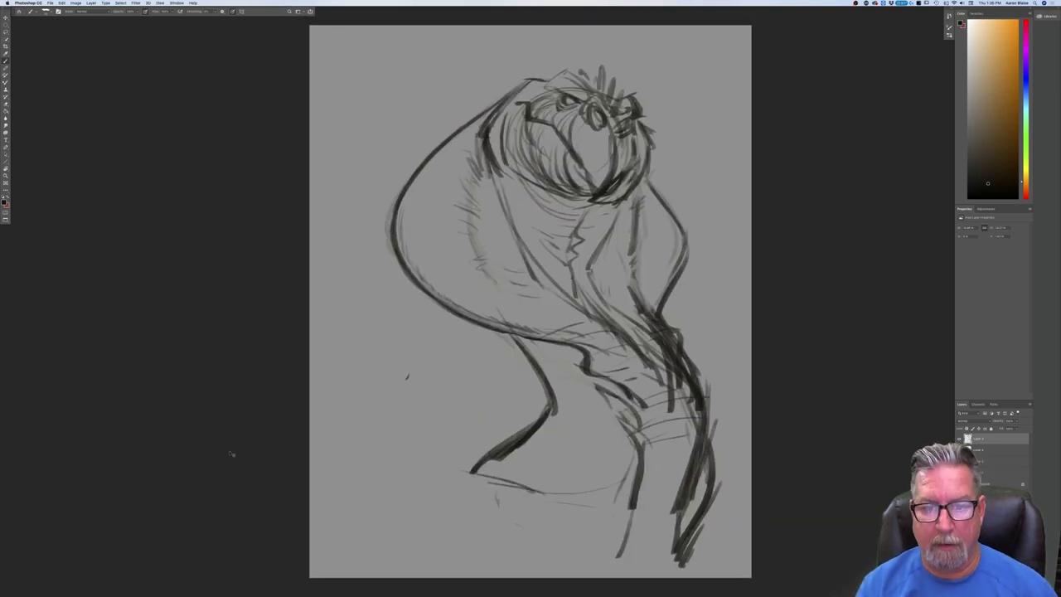
{"action": "left_click", "coordinate": [62, 3]}
{"action": "left_click", "coordinate": [126, 127]}
{"action": "left_click_drag", "start_coordinate": [384, 147], "coordinate": [410, 176]}
{"action": "left_click_drag", "start_coordinate": [428, 231], "coordinate": [412, 183]}
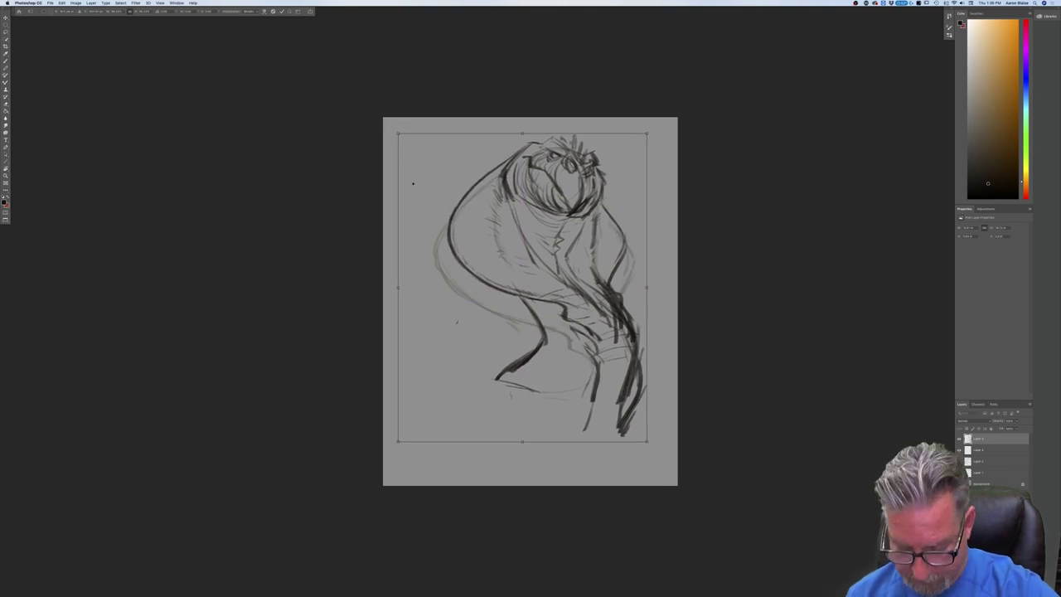
{"action": "key", "text": "Return"}
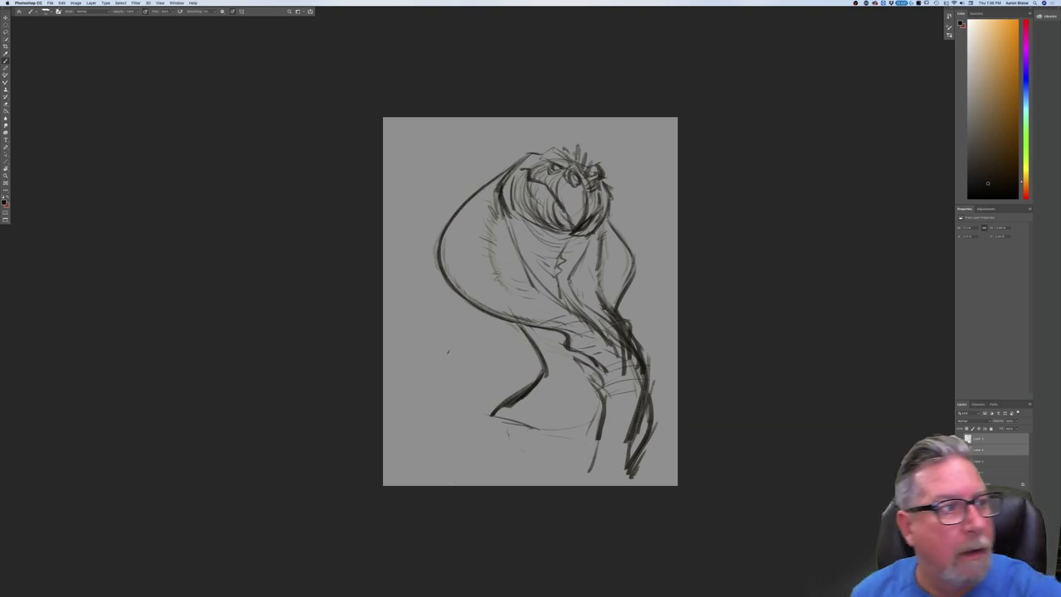
Scale down both creature sketch layers together with Free Transform, placing the figure higher to leave room below.
{"action": "left_click", "coordinate": [61, 2]}
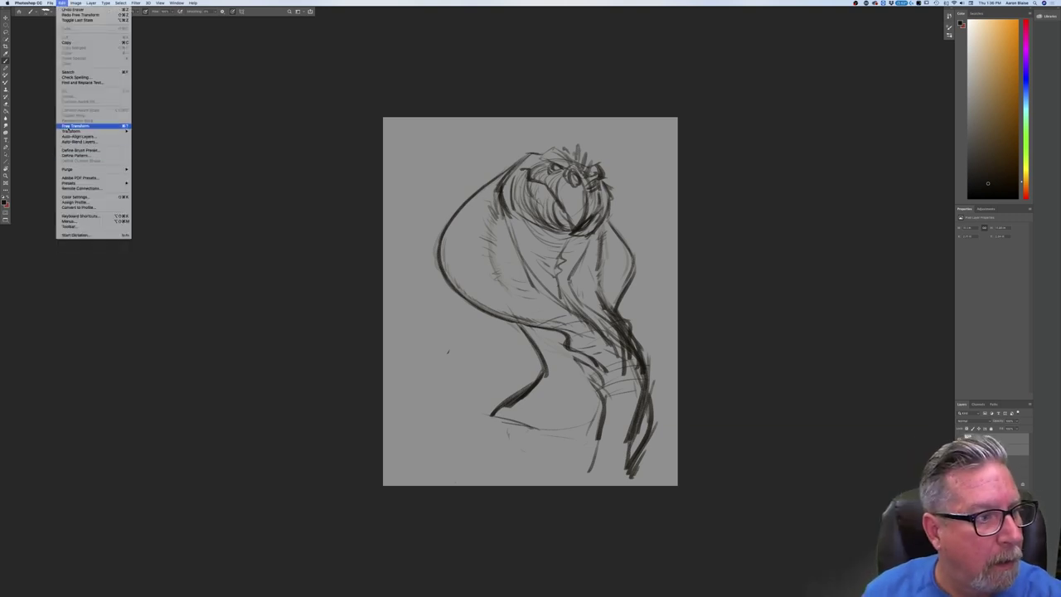
{"action": "left_click", "coordinate": [76, 125]}
{"action": "left_click_drag", "start_coordinate": [382, 145], "coordinate": [421, 190]}
{"action": "left_click_drag", "start_coordinate": [450, 237], "coordinate": [428, 181]}
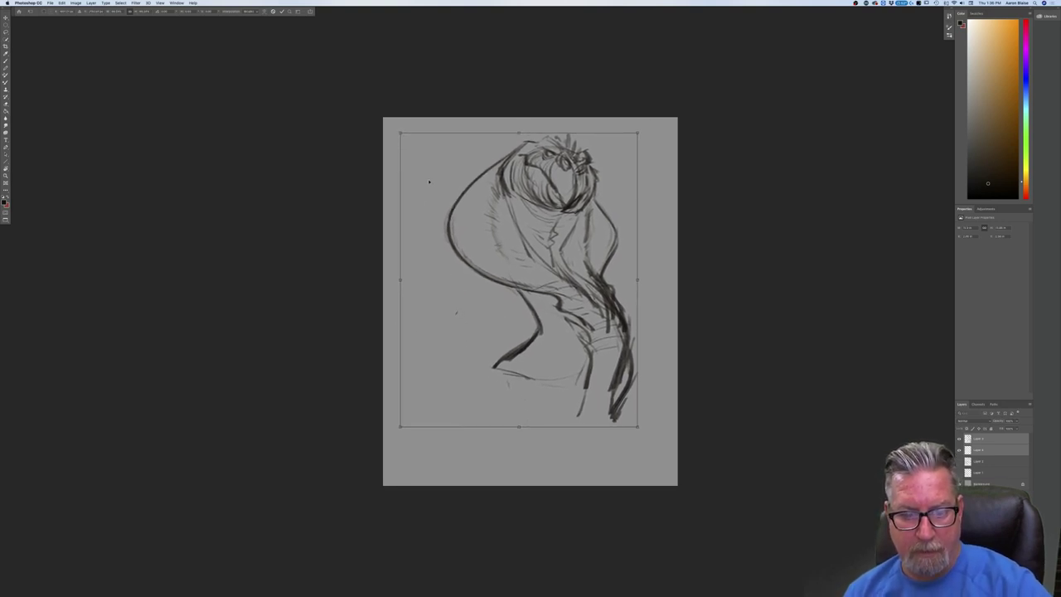
{"action": "key", "text": "Return"}
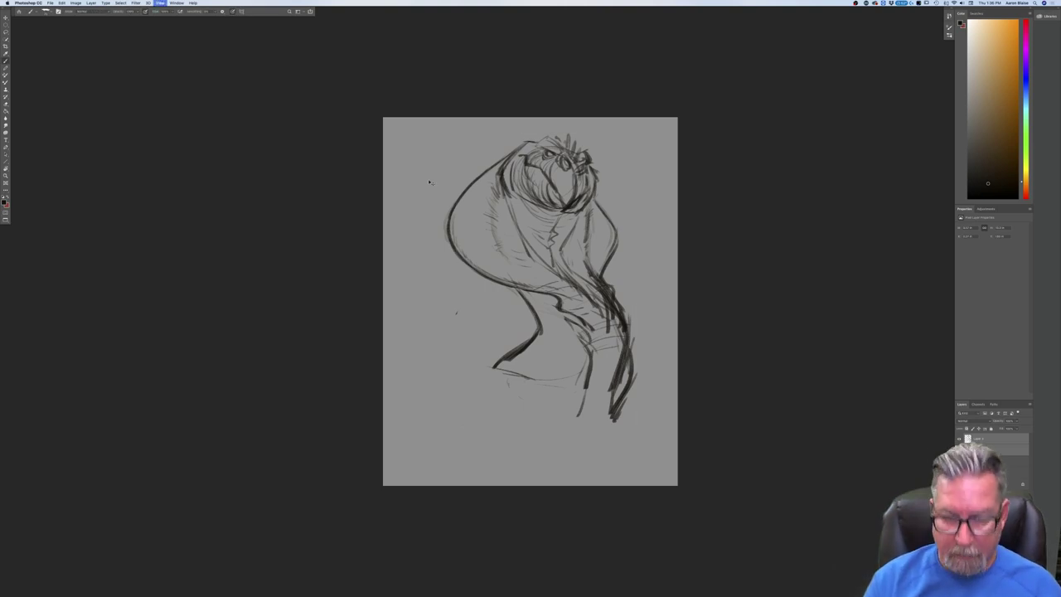
{"action": "key", "text": "super+plus"}
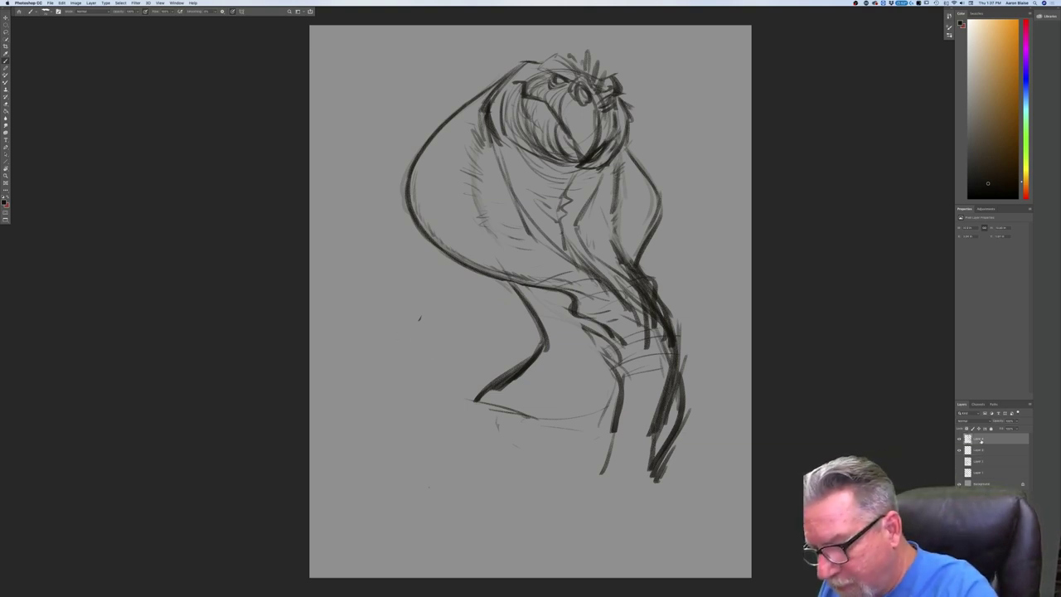
Sketch a rounded lower body beneath the narrow waist, with arched contours and light cross lines.
{"action": "key", "text": "super+alt+shift+n"}
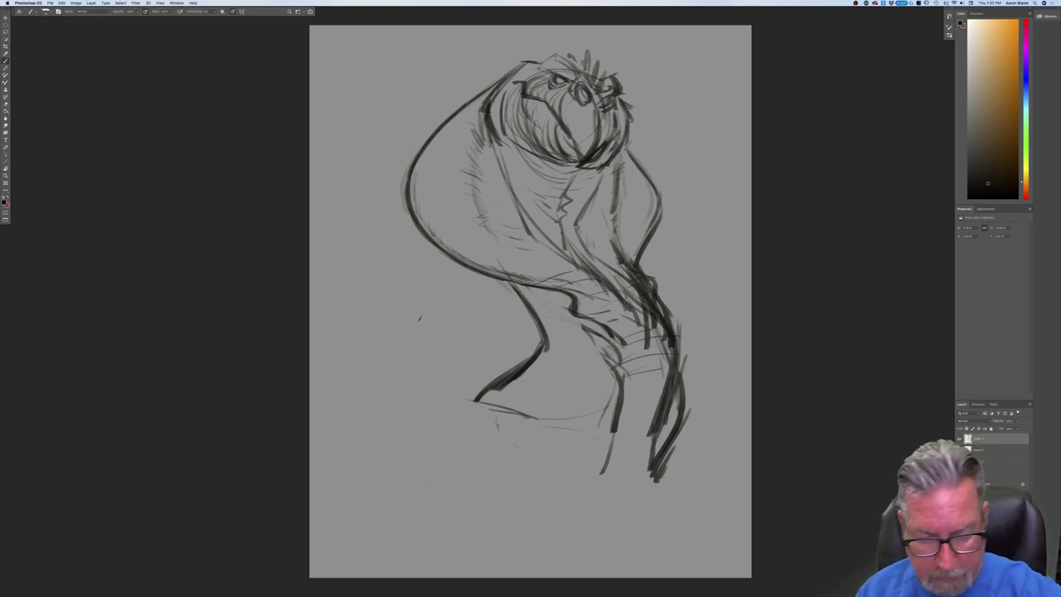
{"action": "mouse_move", "coordinate": [481, 433]}
{"action": "left_mouse_down"}
{"action": "mouse_move", "coordinate": [543, 367]}
{"action": "mouse_move", "coordinate": [608, 402]}
{"action": "left_mouse_up"}
{"action": "mouse_move", "coordinate": [570, 371]}
{"action": "left_mouse_down"}
{"action": "mouse_move", "coordinate": [622, 447]}
{"action": "mouse_move", "coordinate": [611, 467]}
{"action": "left_mouse_up"}
{"action": "left_click_drag", "start_coordinate": [487, 454], "coordinate": [561, 476]}
{"action": "mouse_move", "coordinate": [522, 373]}
{"action": "left_mouse_down"}
{"action": "mouse_move", "coordinate": [480, 460]}
{"action": "mouse_move", "coordinate": [481, 418]}
{"action": "mouse_move", "coordinate": [477, 443]}
{"action": "left_mouse_up"}
{"action": "left_click_drag", "start_coordinate": [580, 386], "coordinate": [601, 459]}
{"action": "left_click_drag", "start_coordinate": [490, 390], "coordinate": [572, 455]}
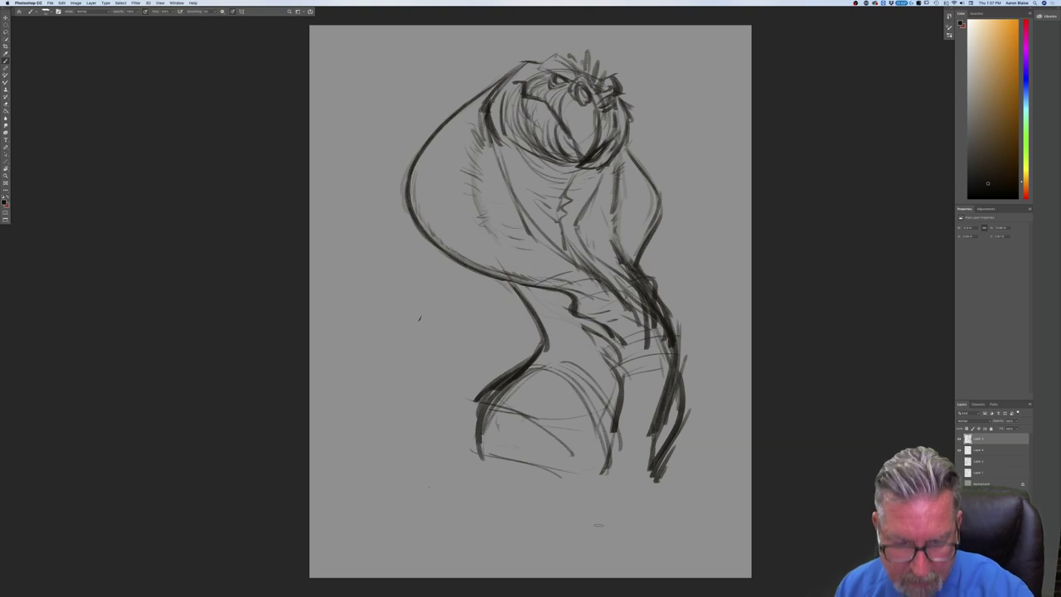
Extend both front leg outlines downward with curved, tapering strokes.
{"action": "mouse_move", "coordinate": [610, 474]}
{"action": "left_mouse_down"}
{"action": "mouse_move", "coordinate": [616, 504]}
{"action": "mouse_move", "coordinate": [602, 520]}
{"action": "left_mouse_up"}
{"action": "left_click_drag", "start_coordinate": [681, 386], "coordinate": [678, 492]}
{"action": "mouse_move", "coordinate": [685, 439]}
{"action": "left_mouse_down"}
{"action": "mouse_move", "coordinate": [650, 518]}
{"action": "mouse_move", "coordinate": [675, 500]}
{"action": "left_mouse_up"}
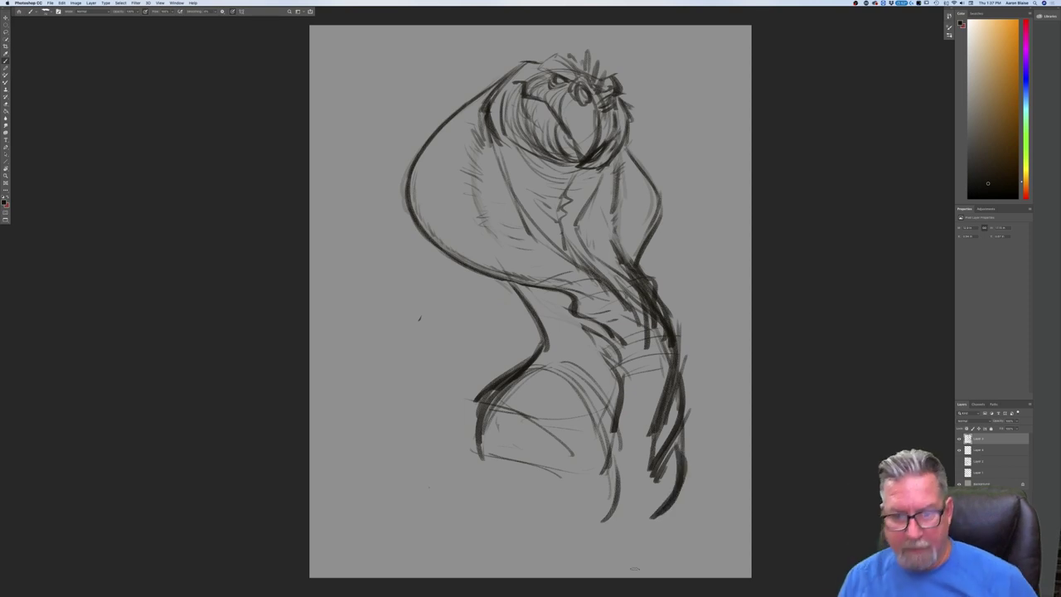
{"action": "left_click_drag", "start_coordinate": [662, 425], "coordinate": [646, 510]}
{"action": "left_click_drag", "start_coordinate": [653, 458], "coordinate": [620, 533]}
{"action": "left_click_drag", "start_coordinate": [665, 470], "coordinate": [626, 533]}
{"action": "left_click_drag", "start_coordinate": [634, 435], "coordinate": [610, 511]}
{"action": "left_click_drag", "start_coordinate": [607, 419], "coordinate": [626, 499]}
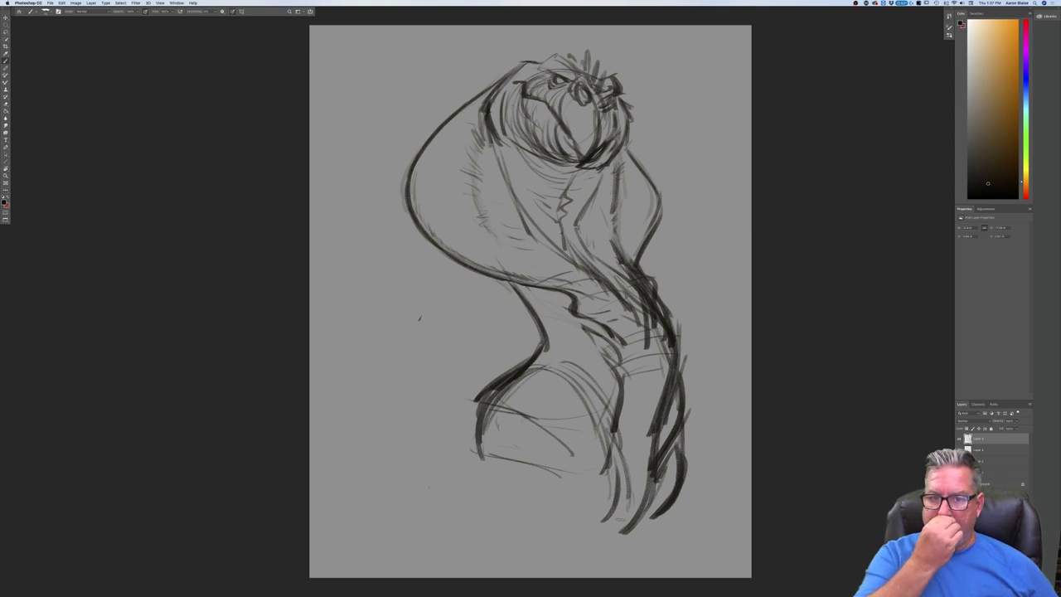
Draw a long curved tail line sweeping from the haunch out to the canvas edge.
{"action": "mouse_move", "coordinate": [487, 389]}
{"action": "left_mouse_down"}
{"action": "mouse_move", "coordinate": [463, 456]}
{"action": "mouse_move", "coordinate": [413, 489]}
{"action": "left_mouse_up"}
{"action": "left_click_drag", "start_coordinate": [449, 451], "coordinate": [312, 527]}
{"action": "left_click_drag", "start_coordinate": [459, 434], "coordinate": [311, 530]}
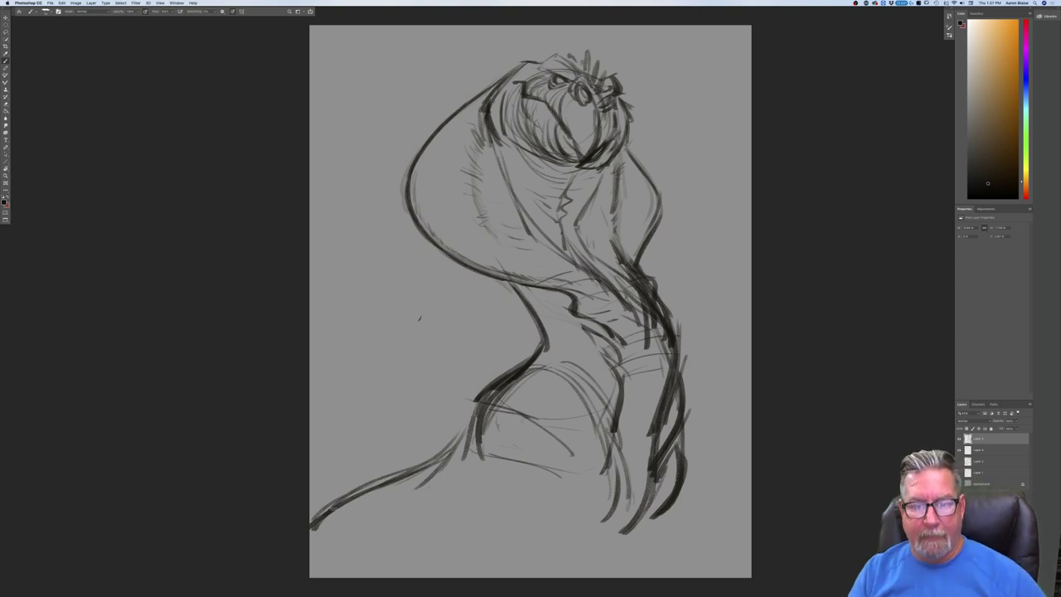
Continue the front leg lines to the canvas bottom and add light contour strokes beneath the rounded lower body.
{"action": "left_click_drag", "start_coordinate": [661, 515], "coordinate": [632, 572]}
{"action": "left_click_drag", "start_coordinate": [612, 523], "coordinate": [604, 568]}
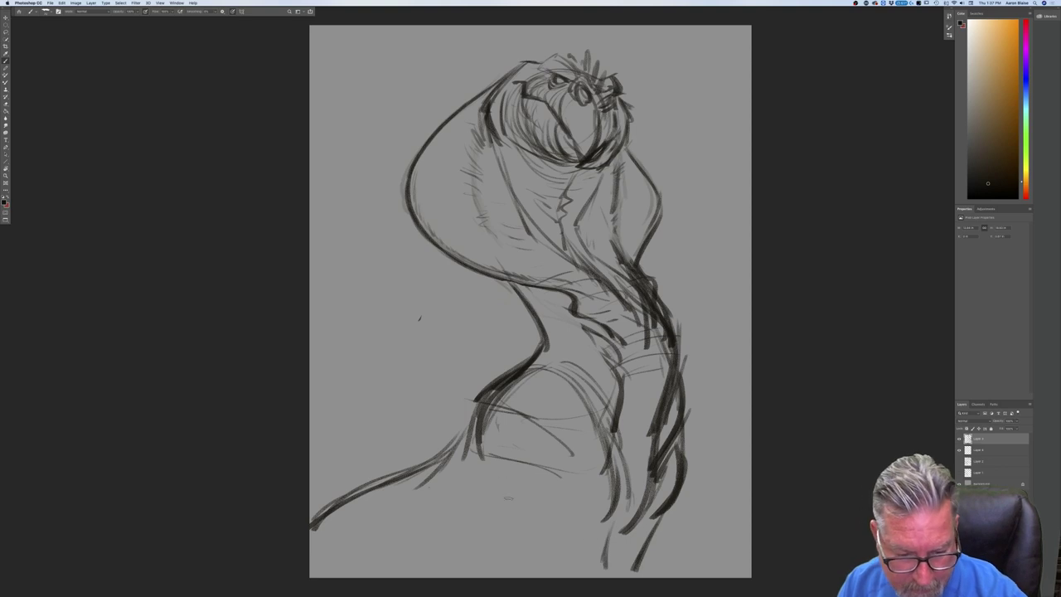
{"action": "mouse_move", "coordinate": [507, 472]}
{"action": "left_mouse_down"}
{"action": "mouse_move", "coordinate": [520, 516]}
{"action": "mouse_move", "coordinate": [494, 516]}
{"action": "left_mouse_up"}
{"action": "left_click_drag", "start_coordinate": [611, 516], "coordinate": [604, 573]}
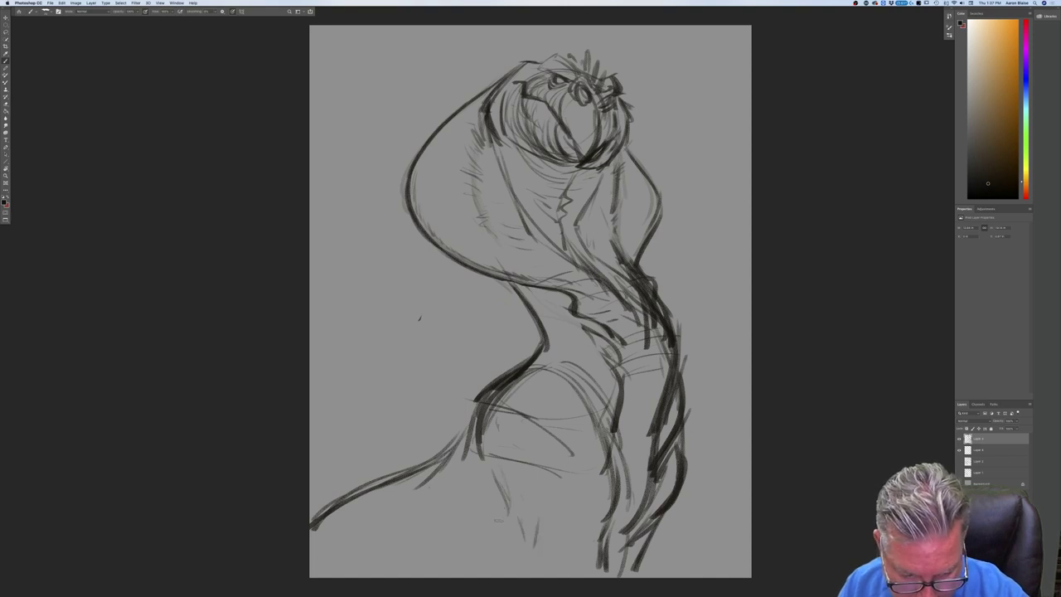
Sketch hind leg contours below the haunch down to the canvas bottom, with a diagonal line crossing the lower body.
{"action": "left_click_drag", "start_coordinate": [492, 499], "coordinate": [487, 555]}
{"action": "left_click_drag", "start_coordinate": [481, 510], "coordinate": [483, 544]}
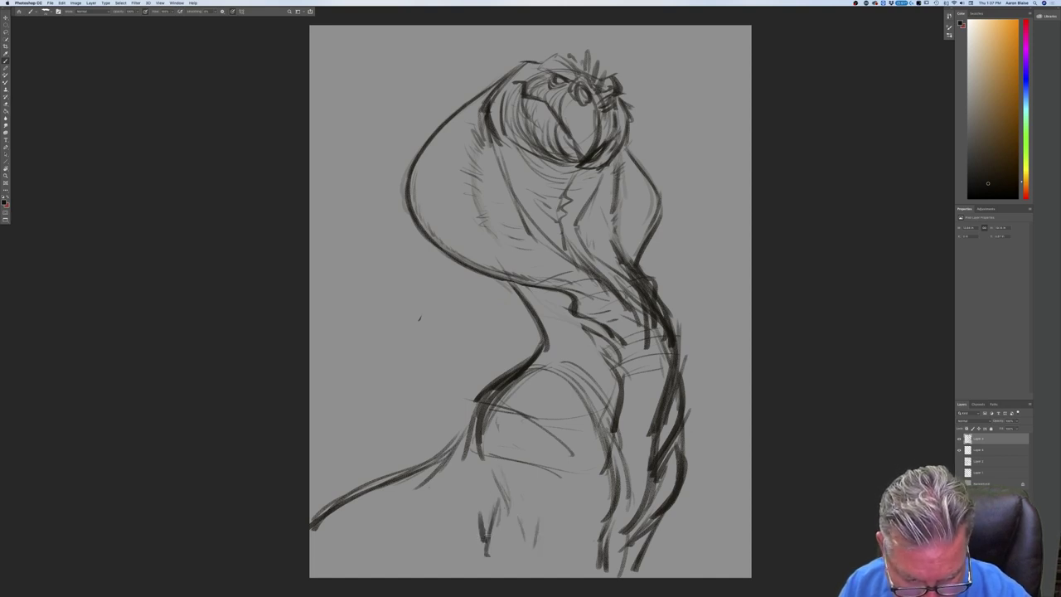
{"action": "left_click_drag", "start_coordinate": [489, 524], "coordinate": [483, 575]}
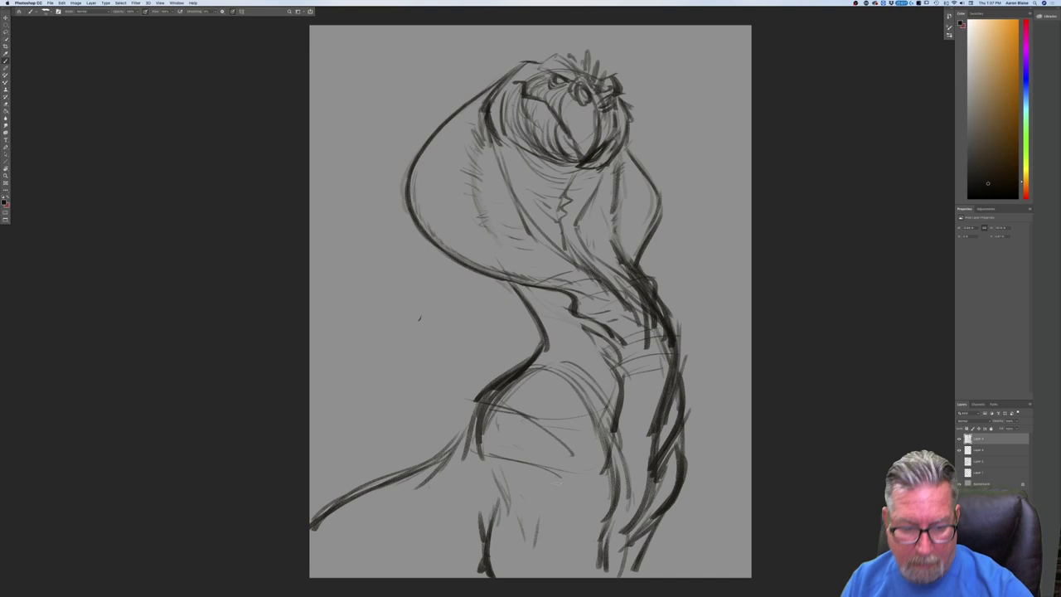
{"action": "left_click_drag", "start_coordinate": [497, 454], "coordinate": [566, 529]}
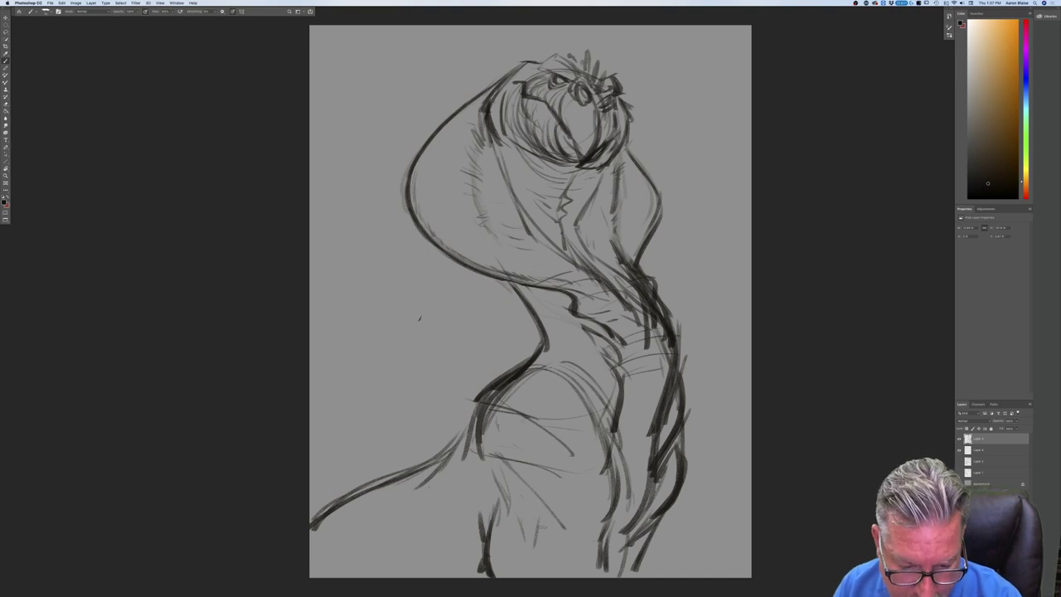
{"action": "left_click_drag", "start_coordinate": [527, 500], "coordinate": [518, 567]}
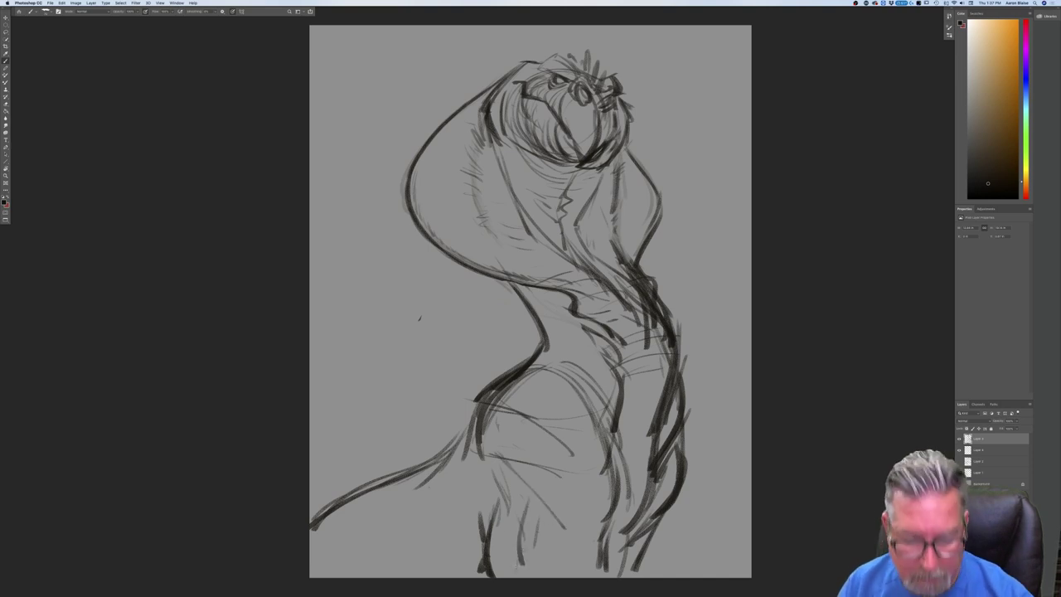
{"action": "left_click_drag", "start_coordinate": [520, 564], "coordinate": [512, 577]}
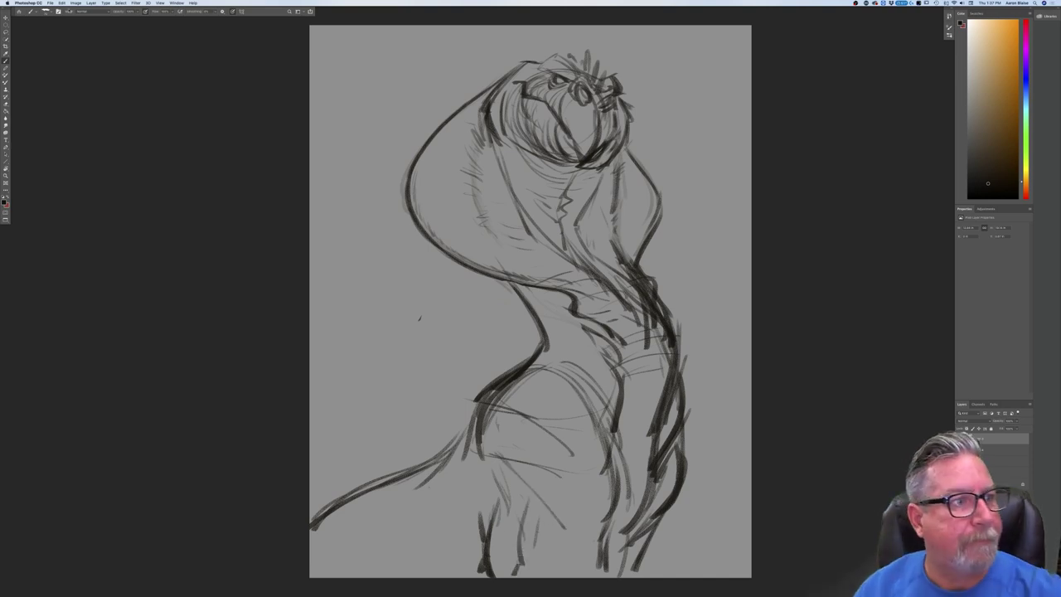
Flip the whole canvas horizontally.
{"action": "left_click", "coordinate": [75, 2]}
{"action": "mouse_move", "coordinate": [91, 55]}
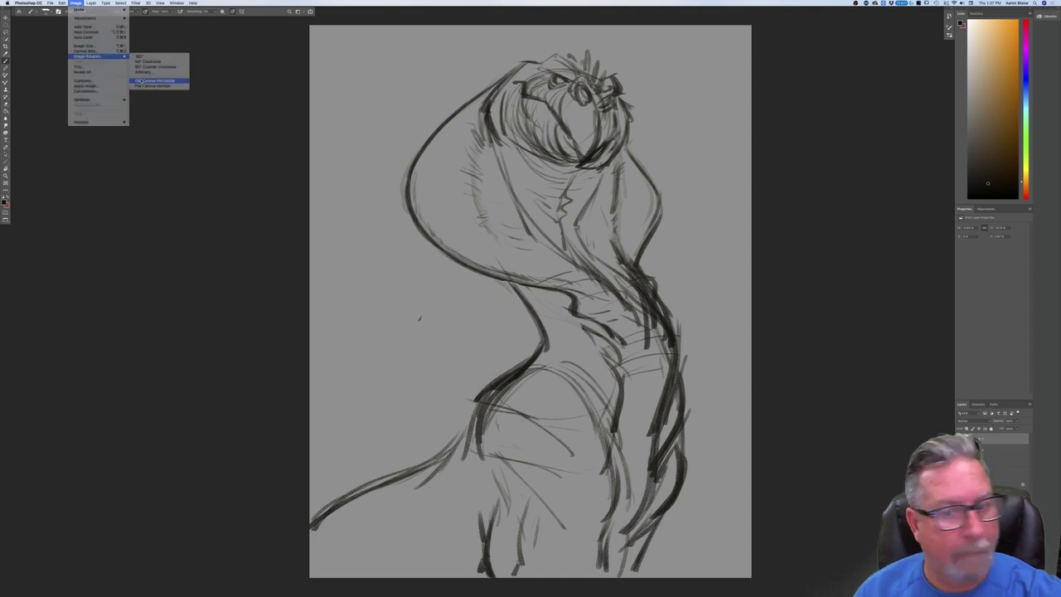
{"action": "left_click", "coordinate": [155, 81]}
Sketch a row of short curved contour strokes along the canvas bottom, below the haunch and tail.
{"action": "left_click_drag", "start_coordinate": [442, 480], "coordinate": [469, 576]}
{"action": "mouse_move", "coordinate": [579, 520]}
{"action": "left_mouse_down"}
{"action": "mouse_move", "coordinate": [583, 504]}
{"action": "mouse_move", "coordinate": [598, 575]}
{"action": "left_mouse_up"}
{"action": "left_click_drag", "start_coordinate": [606, 504], "coordinate": [623, 567]}
{"action": "left_click_drag", "start_coordinate": [630, 502], "coordinate": [644, 572]}
{"action": "mouse_move", "coordinate": [652, 538]}
{"action": "left_mouse_down"}
{"action": "mouse_move", "coordinate": [648, 565]}
{"action": "mouse_move", "coordinate": [682, 557]}
{"action": "left_mouse_up"}
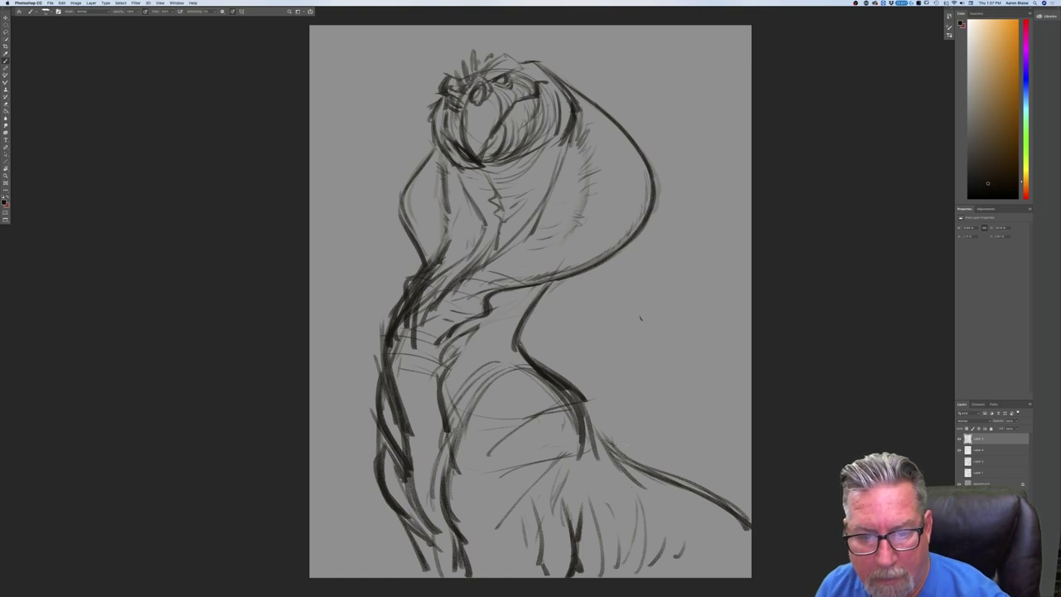
Rough in an angled limb joint where the tail meets the haunch, with lines running above and below it.
{"action": "left_click_drag", "start_coordinate": [629, 371], "coordinate": [632, 403]}
{"action": "left_click_drag", "start_coordinate": [587, 444], "coordinate": [632, 427]}
{"action": "left_click_drag", "start_coordinate": [623, 348], "coordinate": [636, 389]}
{"action": "mouse_move", "coordinate": [636, 398]}
{"action": "left_mouse_down"}
{"action": "mouse_move", "coordinate": [608, 443]}
{"action": "mouse_move", "coordinate": [602, 497]}
{"action": "left_mouse_up"}
{"action": "mouse_move", "coordinate": [610, 424]}
{"action": "left_mouse_down"}
{"action": "mouse_move", "coordinate": [585, 453]}
{"action": "mouse_move", "coordinate": [604, 566]}
{"action": "left_mouse_up"}
{"action": "left_click_drag", "start_coordinate": [570, 393], "coordinate": [579, 470]}
{"action": "mouse_move", "coordinate": [611, 440]}
{"action": "left_mouse_down"}
{"action": "mouse_move", "coordinate": [587, 431]}
{"action": "mouse_move", "coordinate": [658, 400]}
{"action": "left_mouse_up"}
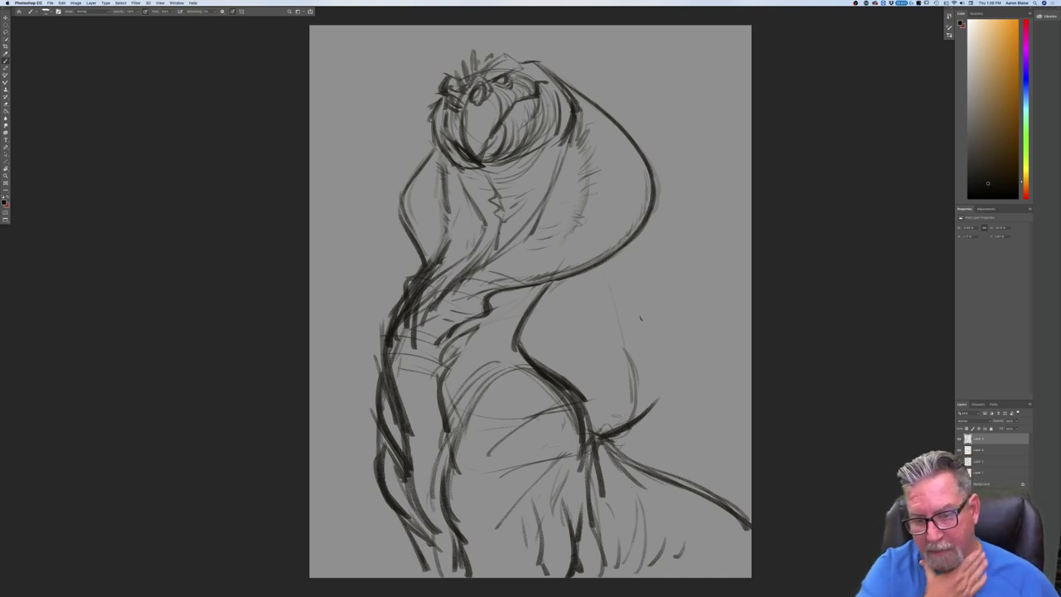
Darken the haunch contour into the joint and add fold lines radiating downward from it.
{"action": "left_click_drag", "start_coordinate": [579, 401], "coordinate": [613, 419]}
{"action": "mouse_move", "coordinate": [562, 388]}
{"action": "left_mouse_down"}
{"action": "mouse_move", "coordinate": [625, 424]}
{"action": "mouse_move", "coordinate": [613, 483]}
{"action": "left_mouse_up"}
{"action": "left_click_drag", "start_coordinate": [597, 421], "coordinate": [623, 482]}
{"action": "left_click_drag", "start_coordinate": [603, 445], "coordinate": [645, 532]}
{"action": "left_click_drag", "start_coordinate": [623, 417], "coordinate": [653, 427]}
Try a bold diagonal limb outline from the hood to the joint and a back line running to the canvas edge.
{"action": "left_click_drag", "start_coordinate": [605, 316], "coordinate": [651, 385]}
{"action": "left_click_drag", "start_coordinate": [590, 295], "coordinate": [655, 389]}
{"action": "left_click_drag", "start_coordinate": [581, 266], "coordinate": [653, 390]}
{"action": "left_click_drag", "start_coordinate": [593, 308], "coordinate": [658, 392]}
{"action": "left_click_drag", "start_coordinate": [656, 176], "coordinate": [751, 222]}
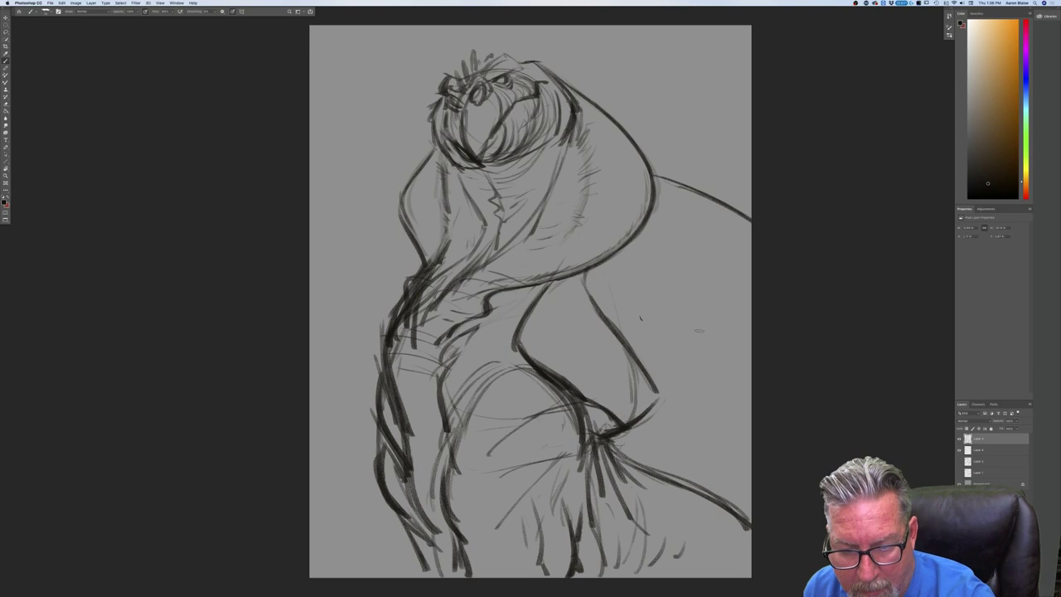
Try a second, outer limb contour bending down to the tail, with fold lines at its lower end.
{"action": "left_click_drag", "start_coordinate": [694, 336], "coordinate": [727, 404]}
{"action": "mouse_move", "coordinate": [697, 341]}
{"action": "left_mouse_down"}
{"action": "mouse_move", "coordinate": [728, 414]}
{"action": "mouse_move", "coordinate": [674, 477]}
{"action": "mouse_move", "coordinate": [690, 512]}
{"action": "left_mouse_up"}
{"action": "left_click_drag", "start_coordinate": [676, 469], "coordinate": [688, 524]}
{"action": "mouse_move", "coordinate": [652, 469]}
{"action": "left_mouse_down"}
{"action": "mouse_move", "coordinate": [668, 483]}
{"action": "mouse_move", "coordinate": [615, 445]}
{"action": "mouse_move", "coordinate": [638, 482]}
{"action": "left_mouse_up"}
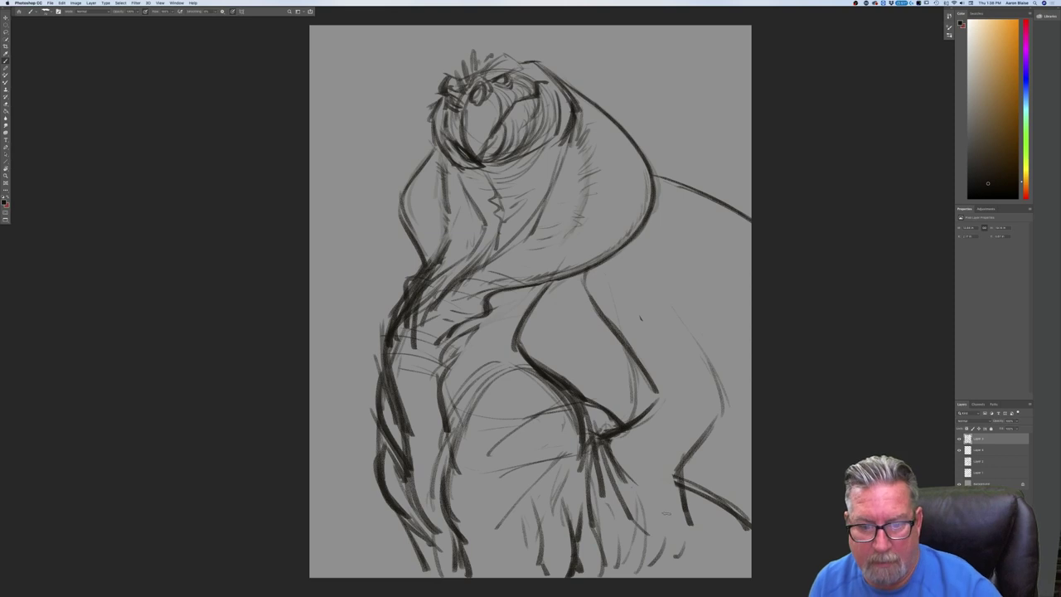
{"action": "mouse_move", "coordinate": [723, 404]}
{"action": "left_mouse_down"}
{"action": "mouse_move", "coordinate": [677, 484]}
{"action": "mouse_move", "coordinate": [688, 527]}
{"action": "left_mouse_up"}
{"action": "left_click_drag", "start_coordinate": [627, 484], "coordinate": [654, 518]}
{"action": "left_click_drag", "start_coordinate": [628, 494], "coordinate": [664, 535]}
{"action": "left_click_drag", "start_coordinate": [701, 452], "coordinate": [697, 555]}
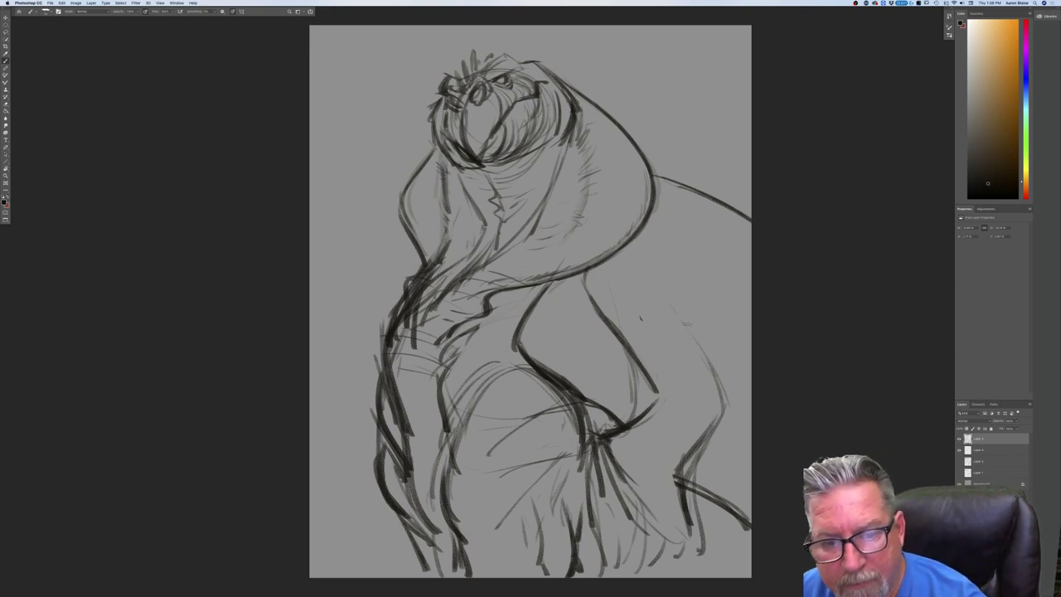
Try long diagonal strokes fanning out behind the hood and erase the large limb shapes there.
{"action": "left_click_drag", "start_coordinate": [647, 269], "coordinate": [659, 283]}
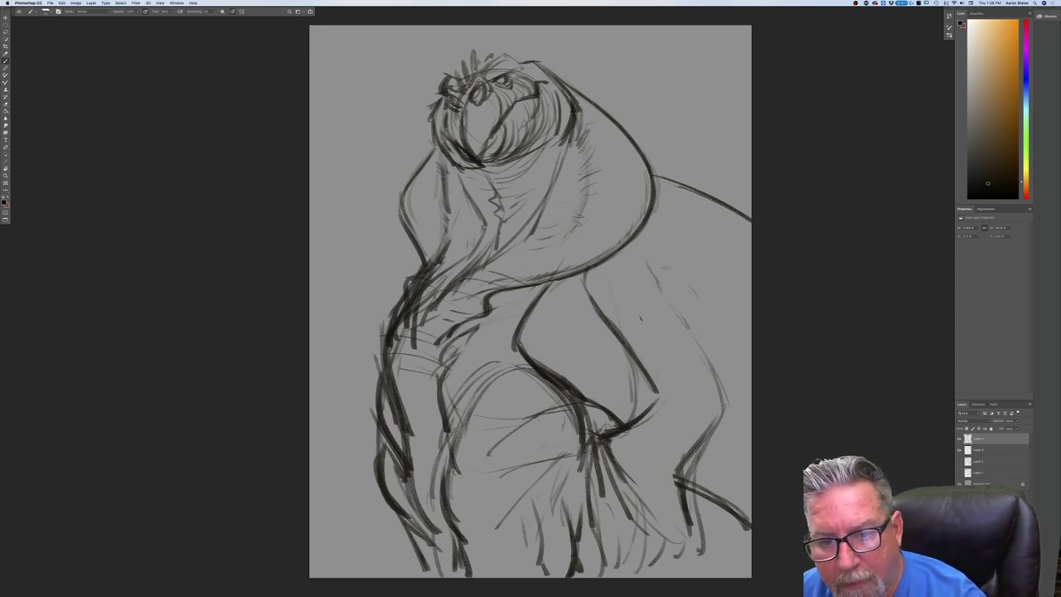
{"action": "mouse_move", "coordinate": [675, 208]}
{"action": "left_mouse_down"}
{"action": "mouse_move", "coordinate": [751, 266]}
{"action": "mouse_move", "coordinate": [731, 317]}
{"action": "left_mouse_up"}
{"action": "mouse_move", "coordinate": [643, 250]}
{"action": "left_mouse_down"}
{"action": "mouse_move", "coordinate": [743, 340]}
{"action": "mouse_move", "coordinate": [773, 401]}
{"action": "left_mouse_up"}
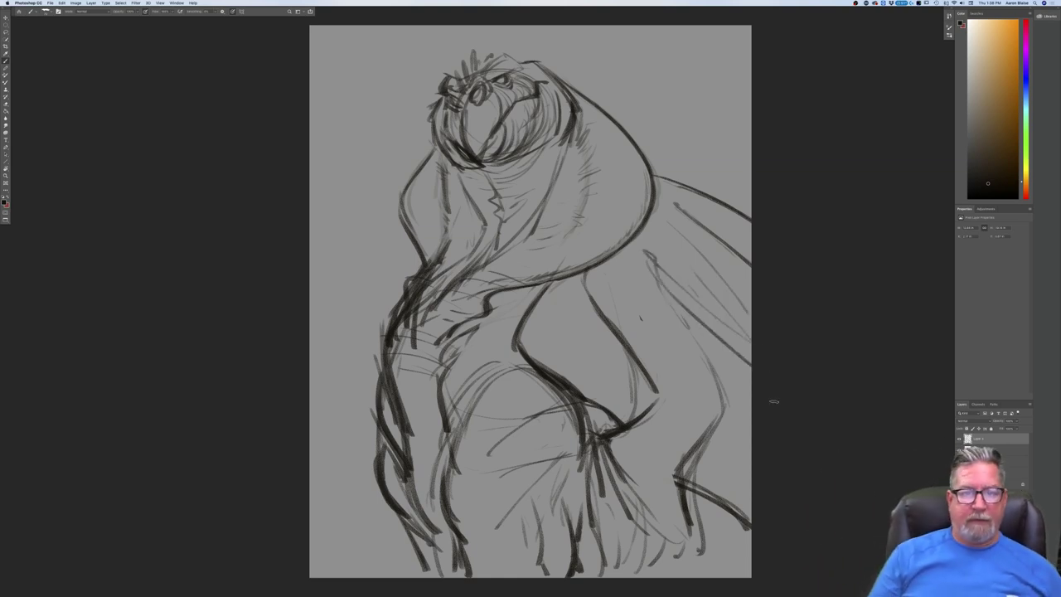
{"action": "left_click_drag", "start_coordinate": [544, 321], "coordinate": [545, 357]}
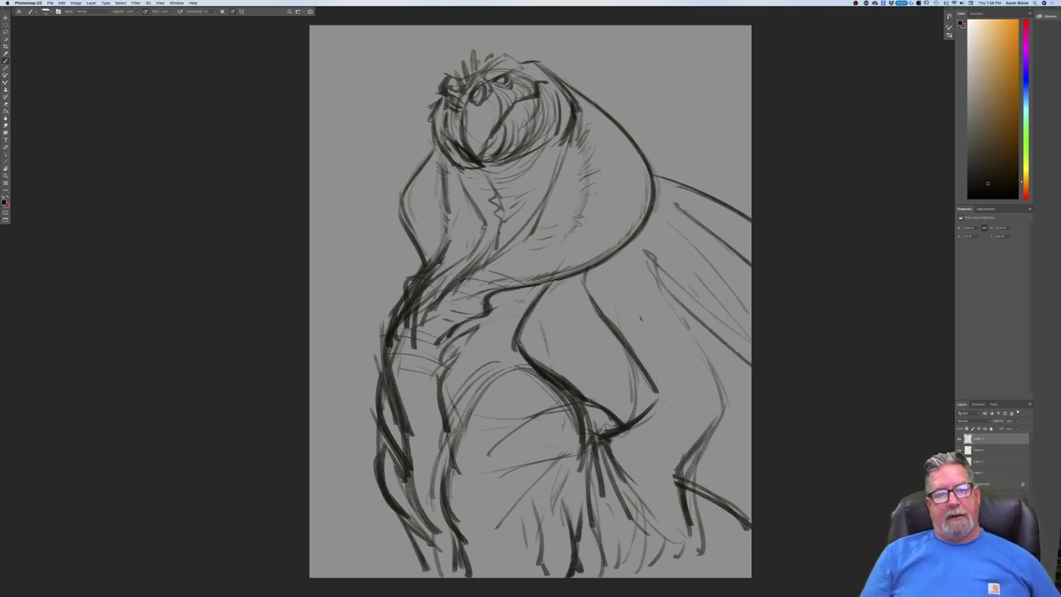
{"action": "mouse_move", "coordinate": [681, 212]}
{"action": "left_mouse_down"}
{"action": "mouse_move", "coordinate": [664, 177]}
{"action": "mouse_move", "coordinate": [692, 220]}
{"action": "mouse_move", "coordinate": [718, 199]}
{"action": "mouse_move", "coordinate": [759, 262]}
{"action": "mouse_move", "coordinate": [709, 290]}
{"action": "mouse_move", "coordinate": [686, 321]}
{"action": "mouse_move", "coordinate": [653, 277]}
{"action": "mouse_move", "coordinate": [680, 361]}
{"action": "mouse_move", "coordinate": [601, 319]}
{"action": "mouse_move", "coordinate": [591, 279]}
{"action": "mouse_move", "coordinate": [687, 452]}
{"action": "mouse_move", "coordinate": [718, 423]}
{"action": "mouse_move", "coordinate": [692, 489]}
{"action": "mouse_move", "coordinate": [660, 464]}
{"action": "mouse_move", "coordinate": [651, 511]}
{"action": "left_mouse_up"}
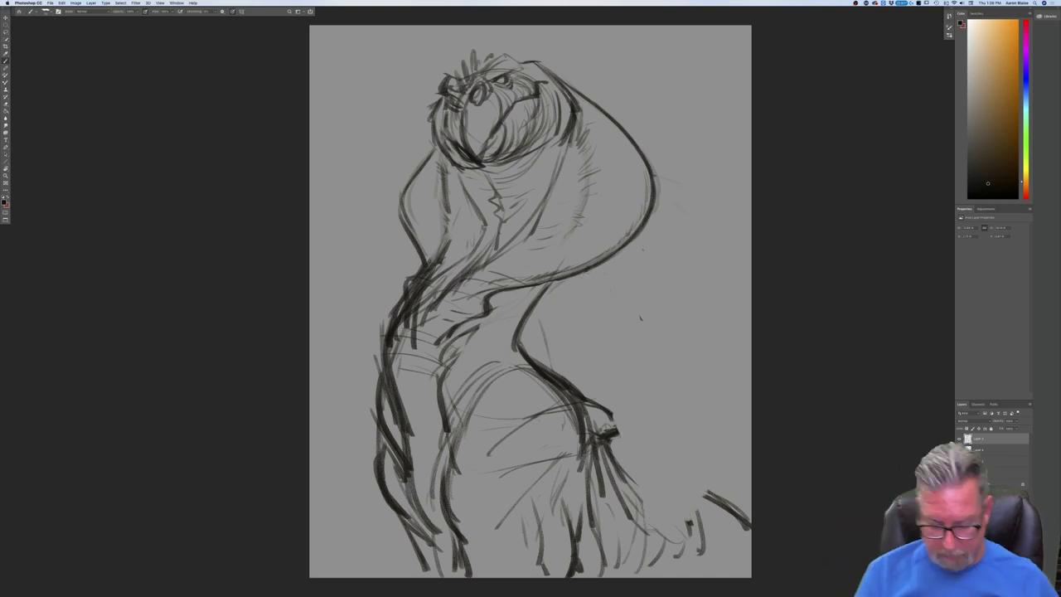
Scale the sketch layer up past the canvas edges and merge it with the layer beneath.
{"action": "key", "text": "super+minus"}
{"action": "key", "text": "super+minus"}
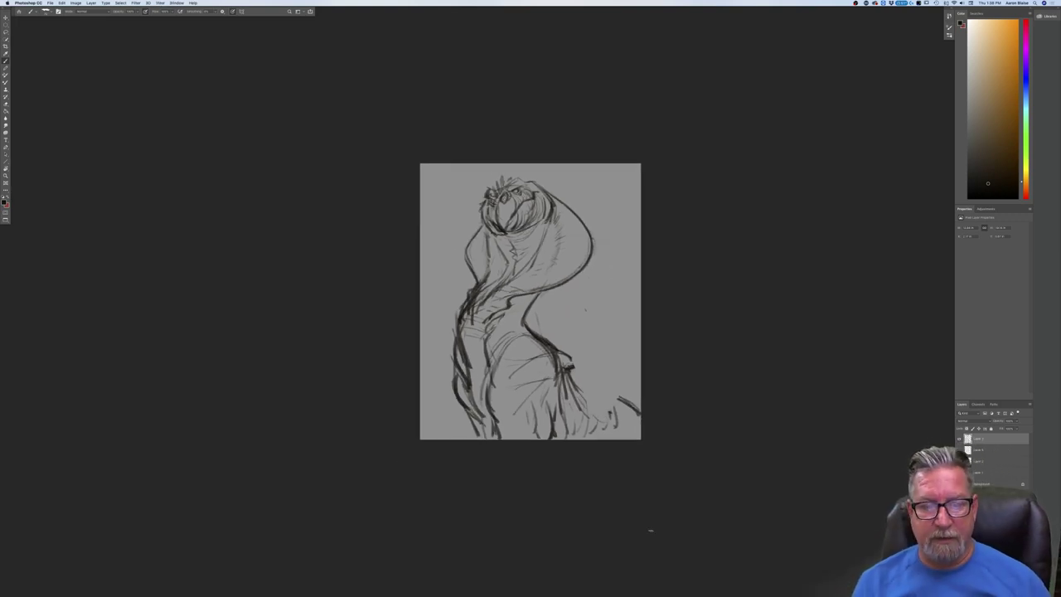
{"action": "left_click", "coordinate": [62, 2]}
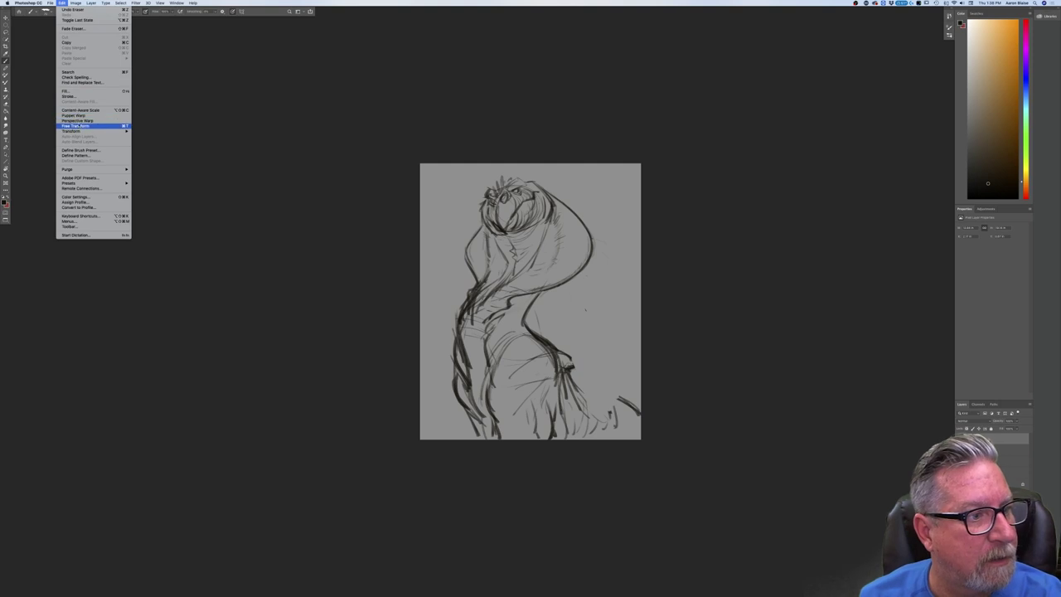
{"action": "left_click", "coordinate": [84, 124]}
{"action": "left_click_drag", "start_coordinate": [641, 442], "coordinate": [708, 516]}
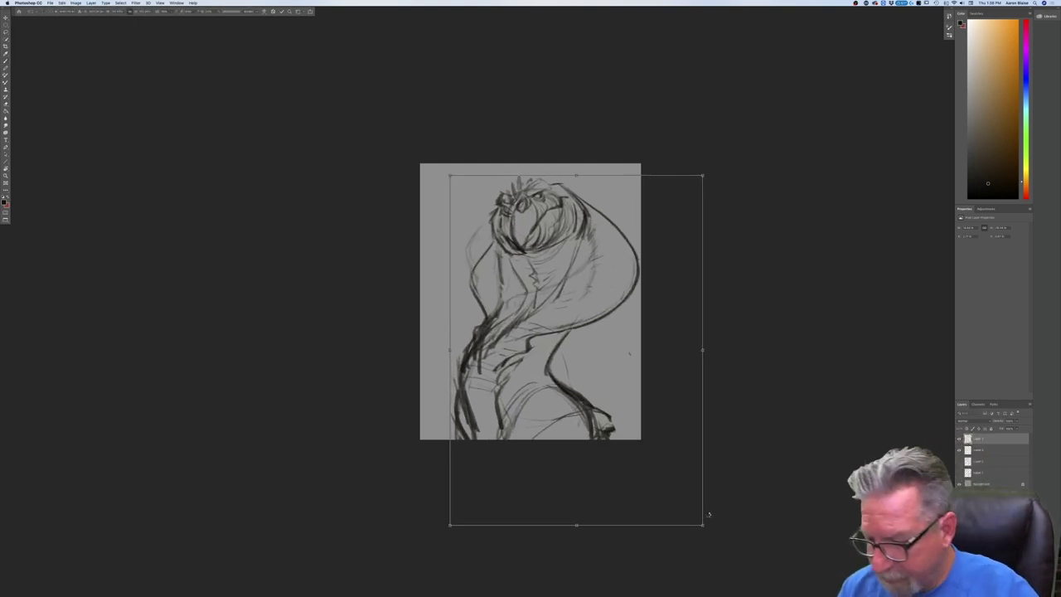
{"action": "key", "text": "Return"}
{"action": "key", "text": "super+e"}
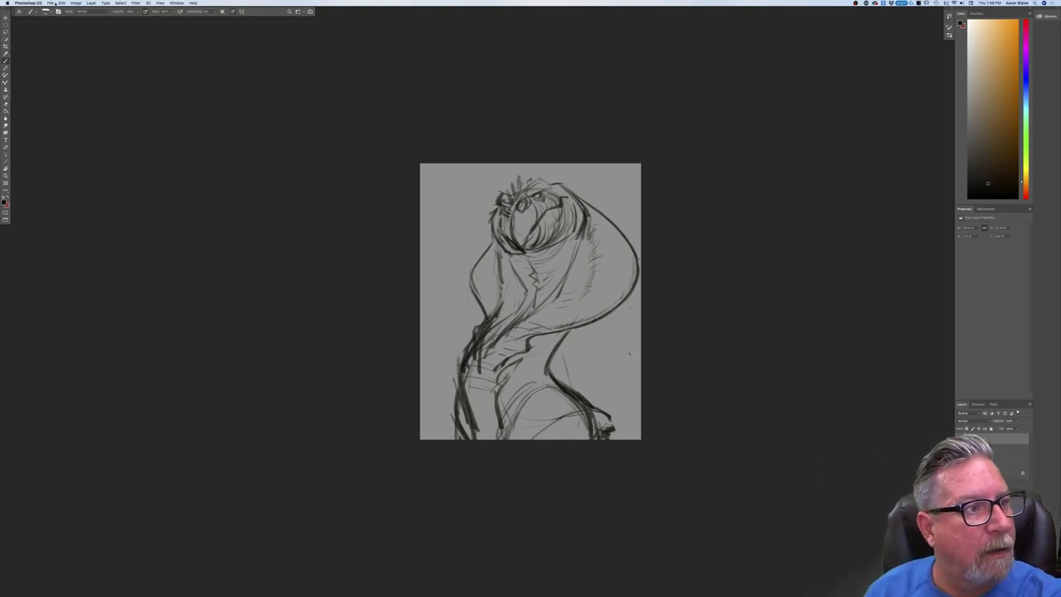
Enlarge the merged sketch further and reposition it so the head and hood fill the canvas.
{"action": "left_click", "coordinate": [55, 4]}
{"action": "left_click", "coordinate": [116, 124]}
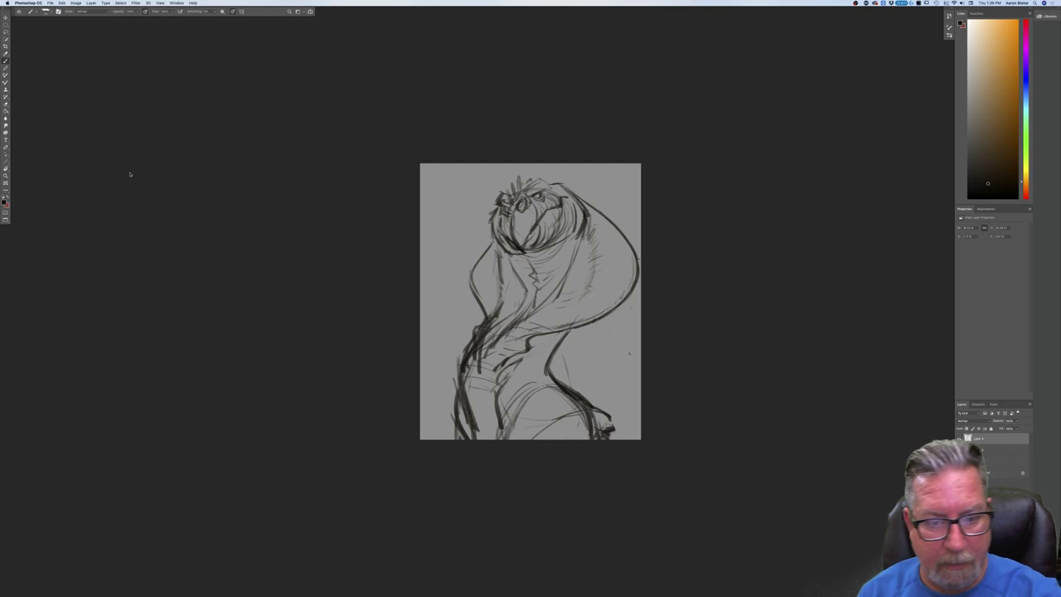
{"action": "key", "text": "ctrl+t"}
{"action": "left_click_drag", "start_coordinate": [449, 525], "coordinate": [441, 537]}
{"action": "left_click_drag", "start_coordinate": [464, 481], "coordinate": [453, 483]}
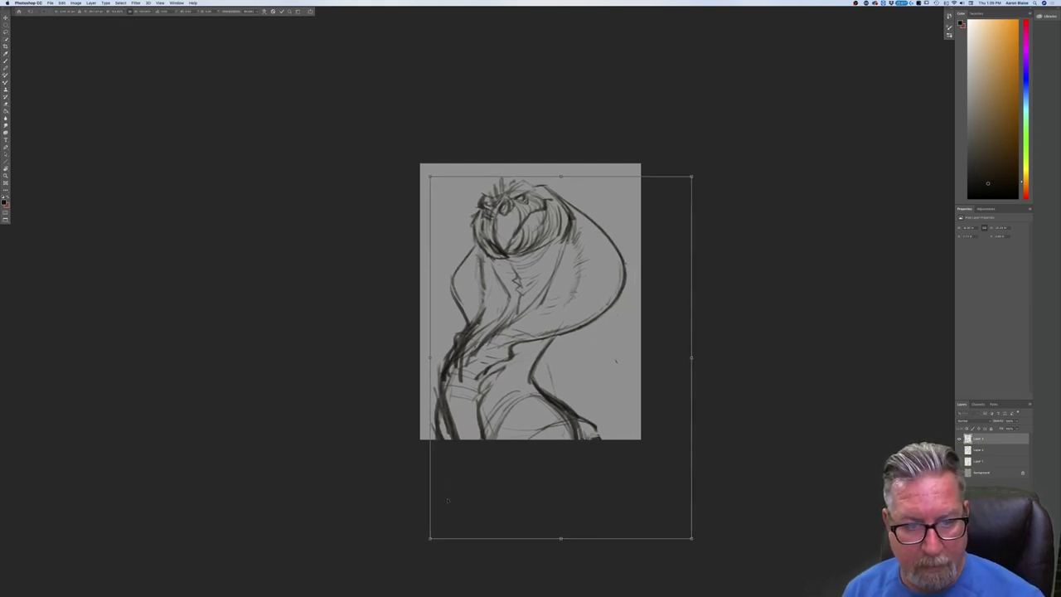
{"action": "left_click_drag", "start_coordinate": [693, 176], "coordinate": [709, 157]}
{"action": "left_click_drag", "start_coordinate": [453, 512], "coordinate": [453, 522]}
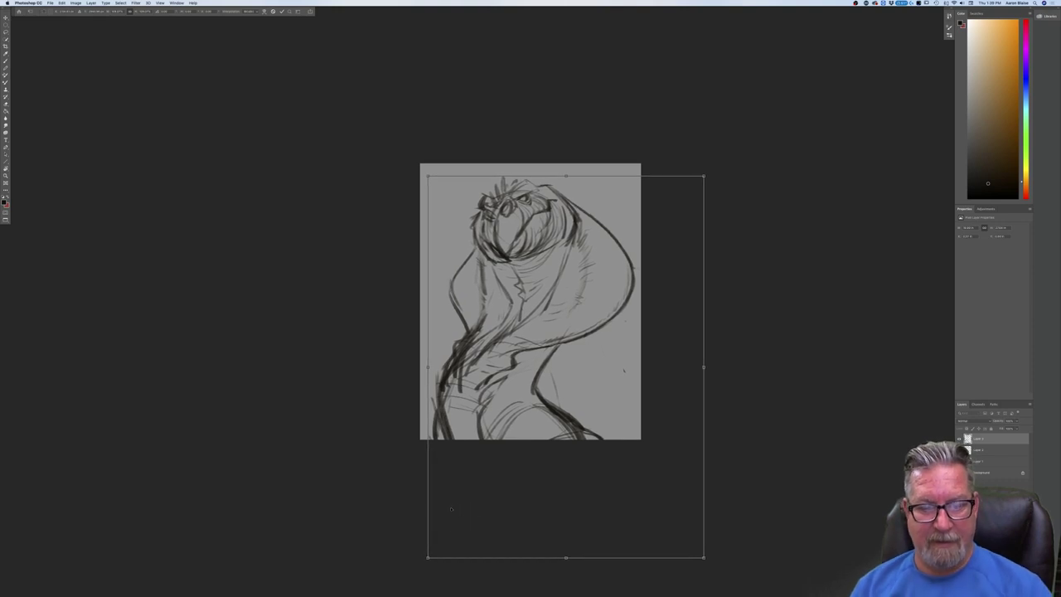
{"action": "key", "text": "Return"}
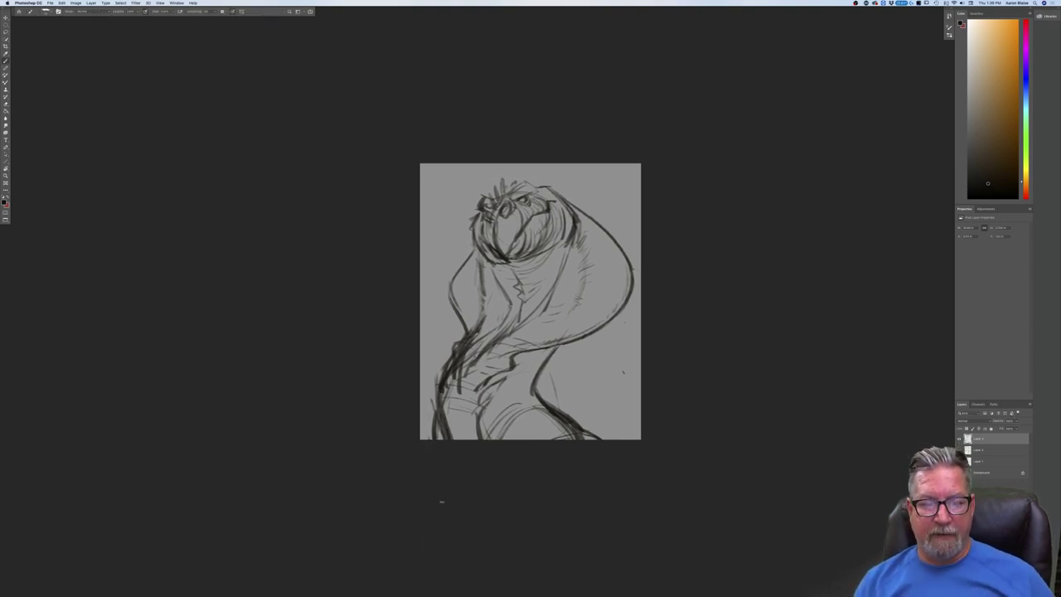
{"action": "key", "text": "ctrl+0"}
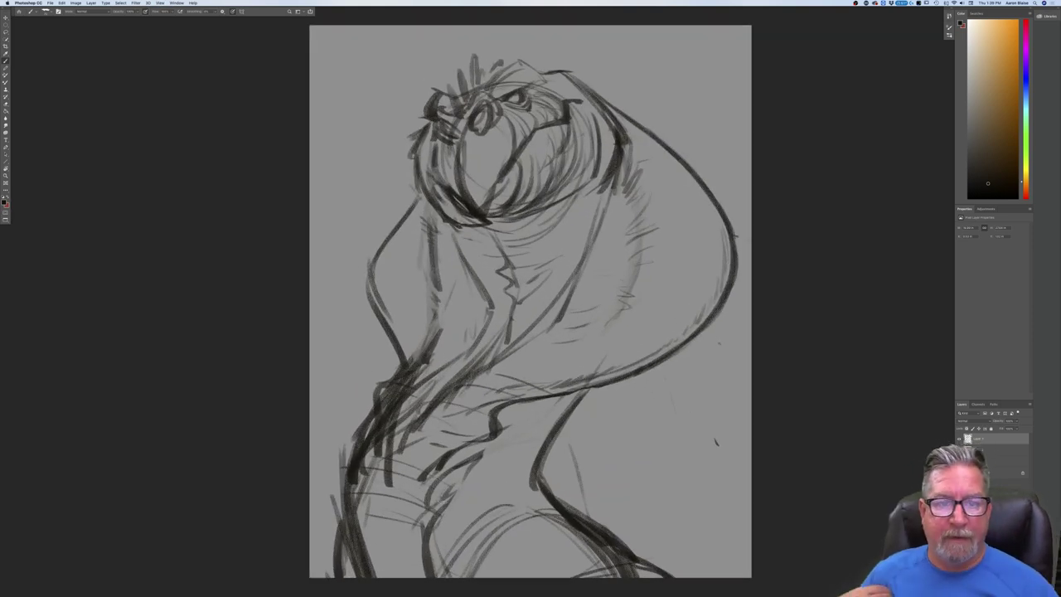
Fill in the dark nostrils and strengthen the brow ridge on top of the head.
{"action": "mouse_move", "coordinate": [489, 106]}
{"action": "left_mouse_down"}
{"action": "mouse_move", "coordinate": [476, 129]}
{"action": "mouse_move", "coordinate": [483, 111]}
{"action": "mouse_move", "coordinate": [473, 126]}
{"action": "mouse_move", "coordinate": [439, 124]}
{"action": "left_mouse_up"}
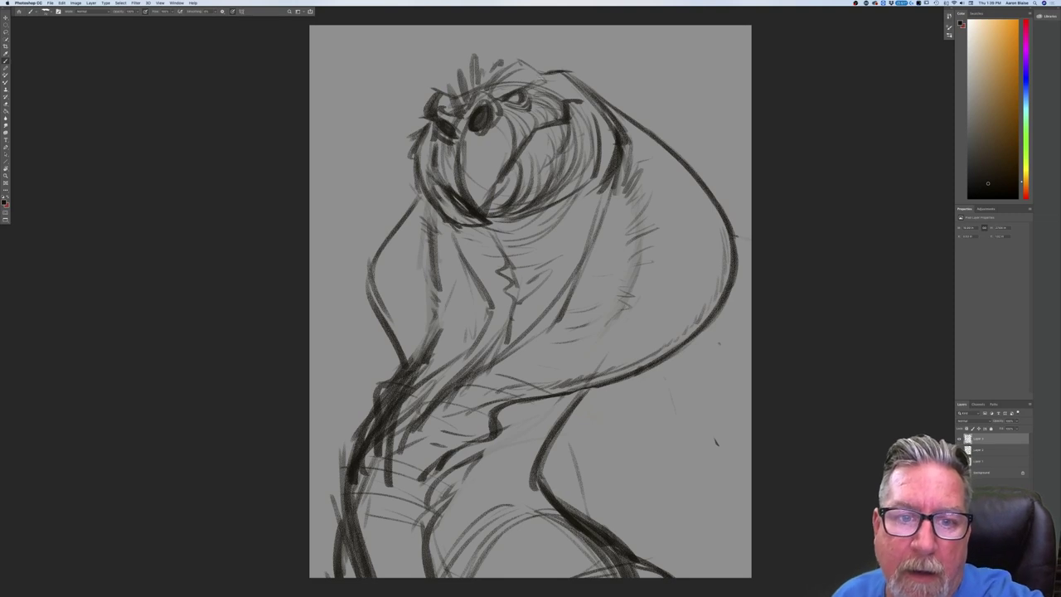
{"action": "mouse_move", "coordinate": [522, 60]}
{"action": "left_mouse_down"}
{"action": "mouse_move", "coordinate": [543, 78]}
{"action": "mouse_move", "coordinate": [451, 91]}
{"action": "mouse_move", "coordinate": [424, 112]}
{"action": "left_mouse_up"}
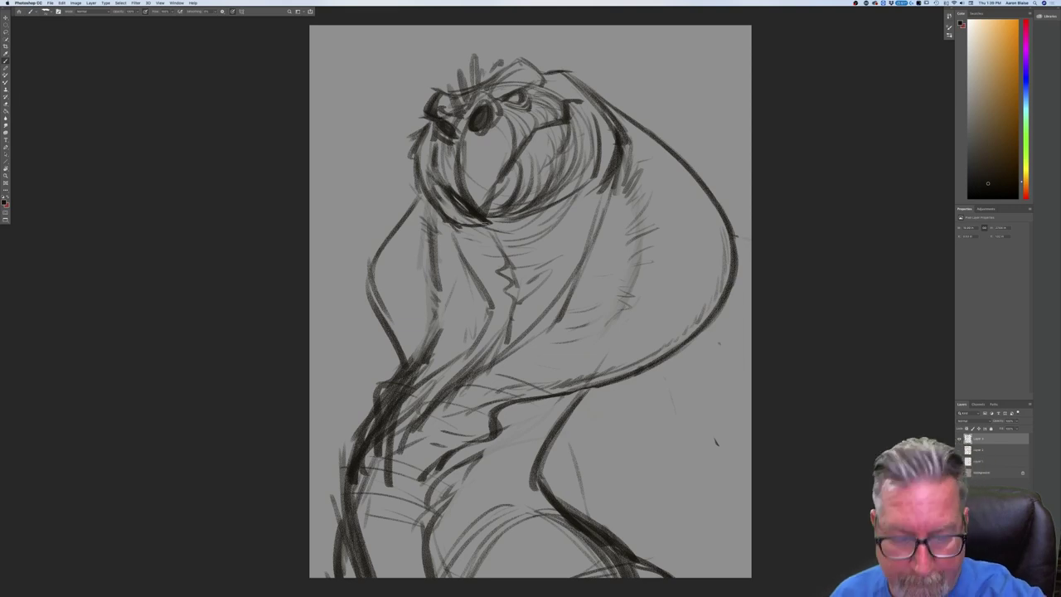
Try skin-fold strokes on the inner bend of the neck below the hood and erase them.
{"action": "mouse_move", "coordinate": [539, 452]}
{"action": "left_mouse_down"}
{"action": "mouse_move", "coordinate": [507, 457]}
{"action": "mouse_move", "coordinate": [546, 477]}
{"action": "mouse_move", "coordinate": [554, 504]}
{"action": "mouse_move", "coordinate": [491, 483]}
{"action": "mouse_move", "coordinate": [473, 507]}
{"action": "left_mouse_up"}
{"action": "left_click_drag", "start_coordinate": [545, 489], "coordinate": [488, 512]}
{"action": "left_click_drag", "start_coordinate": [542, 441], "coordinate": [516, 447]}
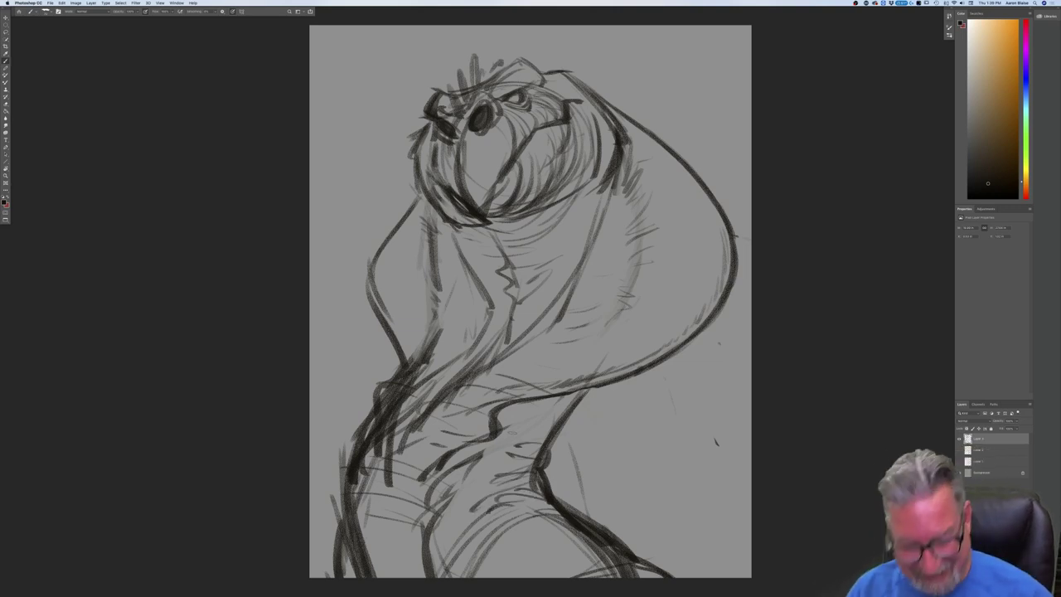
{"action": "mouse_move", "coordinate": [530, 444]}
{"action": "left_mouse_down"}
{"action": "mouse_move", "coordinate": [535, 481]}
{"action": "mouse_move", "coordinate": [505, 502]}
{"action": "mouse_move", "coordinate": [500, 478]}
{"action": "mouse_move", "coordinate": [549, 506]}
{"action": "mouse_move", "coordinate": [508, 447]}
{"action": "left_mouse_up"}
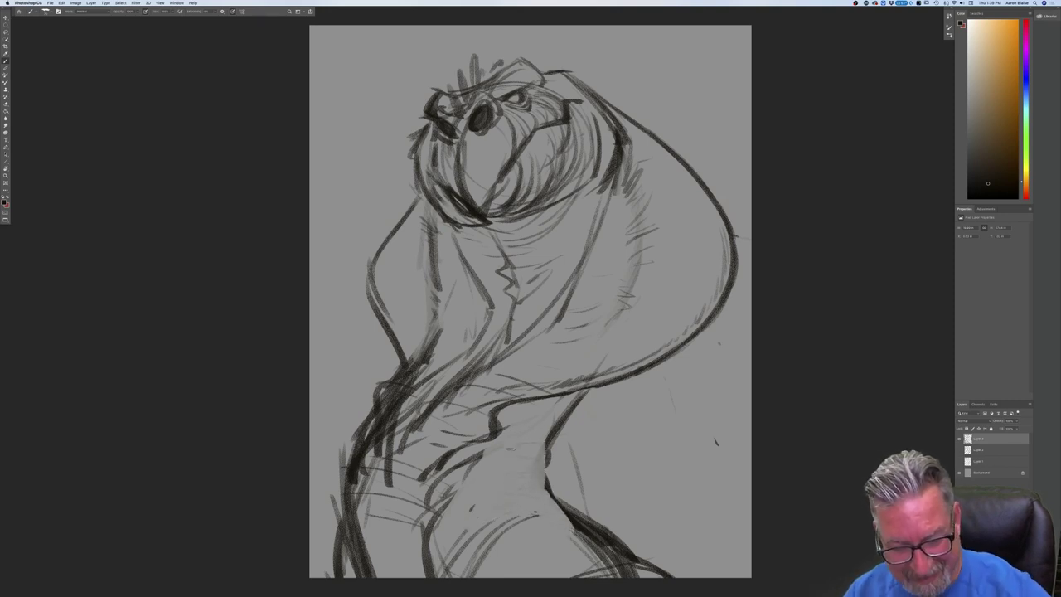
Draw curved wrinkles wrapping around the inner bend of the neck above the rounded body.
{"action": "mouse_move", "coordinate": [567, 412]}
{"action": "left_mouse_down"}
{"action": "mouse_move", "coordinate": [548, 453]}
{"action": "mouse_move", "coordinate": [482, 490]}
{"action": "left_mouse_up"}
{"action": "mouse_move", "coordinate": [544, 469]}
{"action": "left_mouse_down"}
{"action": "mouse_move", "coordinate": [540, 489]}
{"action": "mouse_move", "coordinate": [492, 502]}
{"action": "mouse_move", "coordinate": [492, 522]}
{"action": "mouse_move", "coordinate": [552, 517]}
{"action": "left_mouse_up"}
{"action": "left_click_drag", "start_coordinate": [567, 507], "coordinate": [527, 507]}
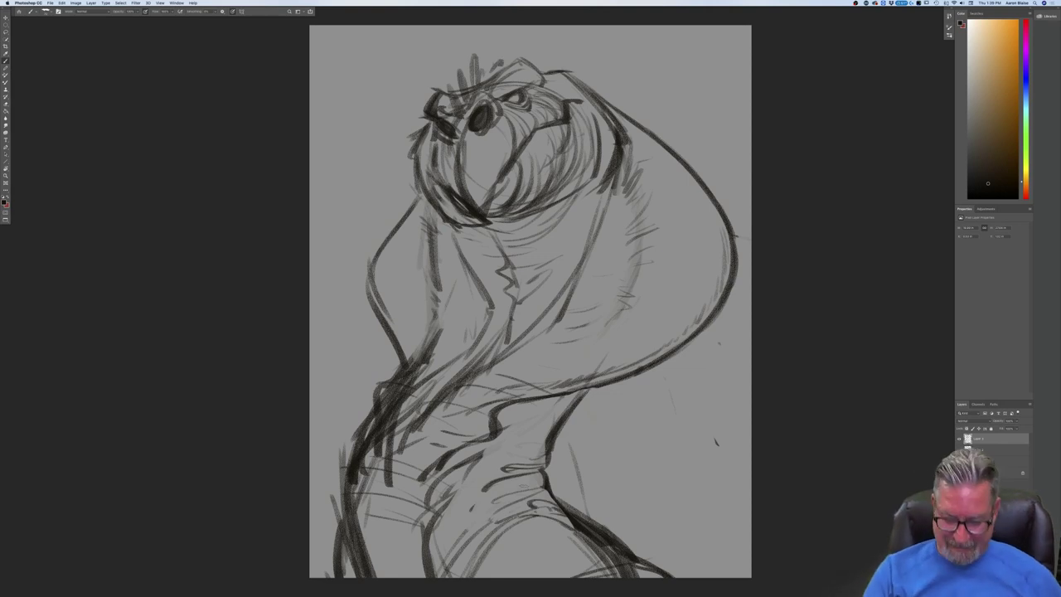
{"action": "key", "text": "super+minus"}
{"action": "key", "text": "super+0"}
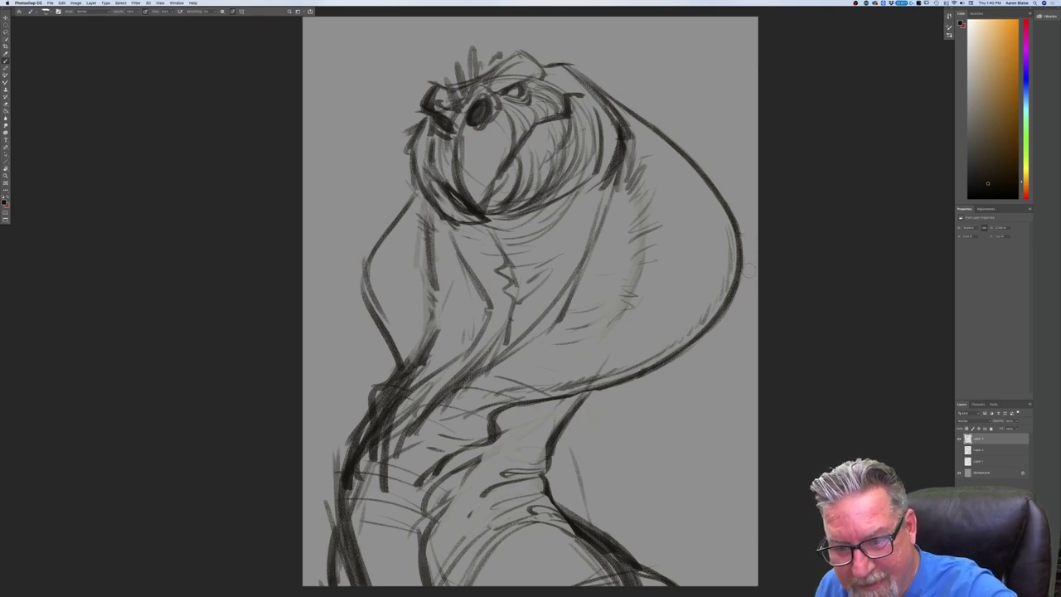
Erase the stray lines behind the neck bend and along both outer edges of the lower body.
{"action": "left_click_drag", "start_coordinate": [574, 433], "coordinate": [591, 492]}
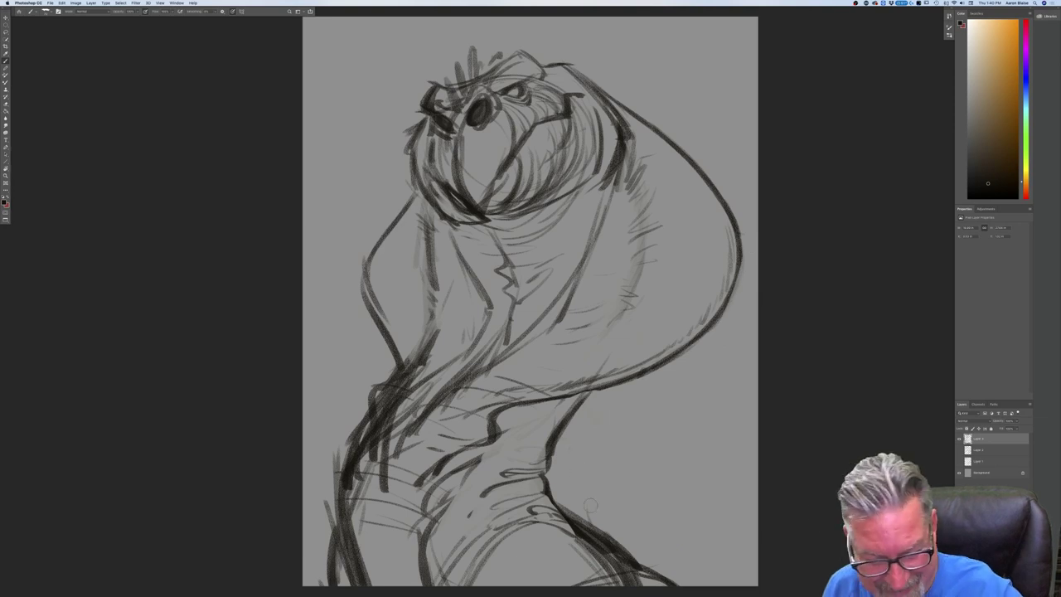
{"action": "mouse_move", "coordinate": [665, 578]}
{"action": "left_mouse_down"}
{"action": "mouse_move", "coordinate": [578, 503]}
{"action": "mouse_move", "coordinate": [648, 569]}
{"action": "left_mouse_up"}
{"action": "left_click_drag", "start_coordinate": [333, 430], "coordinate": [330, 567]}
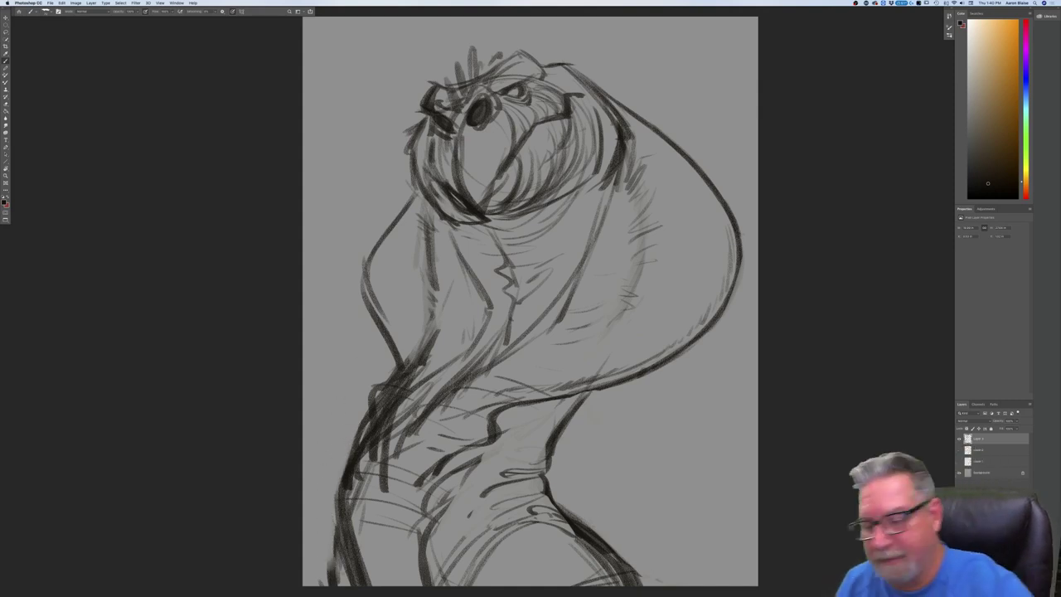
Fade the sketch by lowering its layer opacity and add a new active layer above it for cleaner line work.
{"action": "left_click", "coordinate": [1016, 421]}
{"action": "left_click_drag", "start_coordinate": [1018, 427], "coordinate": [1004, 428]}
{"action": "left_click", "coordinate": [1013, 590]}
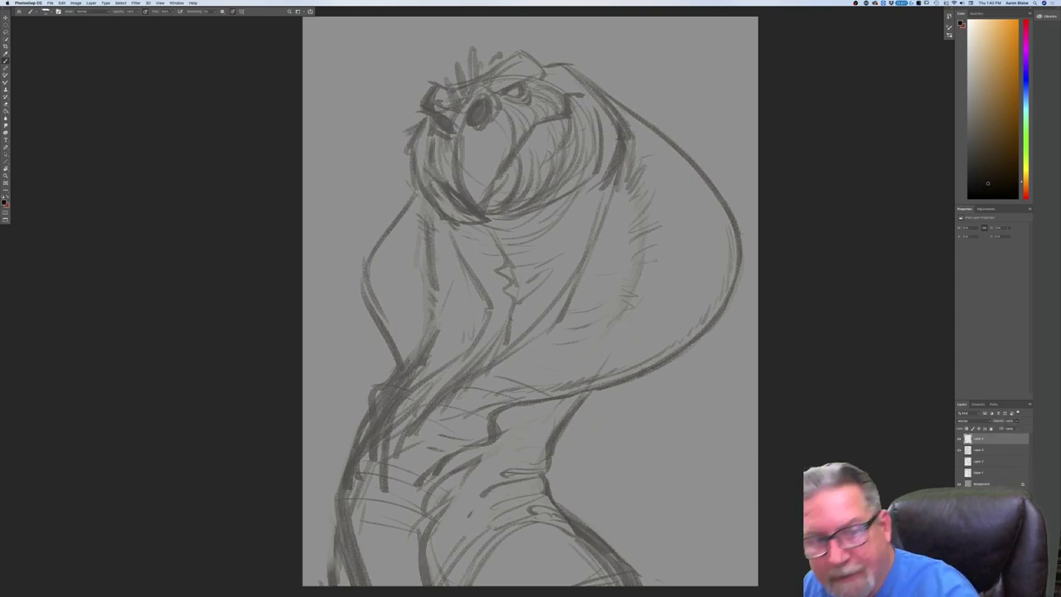
{"action": "key", "text": "super+plus"}
{"action": "left_click_drag", "start_coordinate": [176, 315], "coordinate": [153, 460]}
{"action": "left_click", "coordinate": [998, 449]}
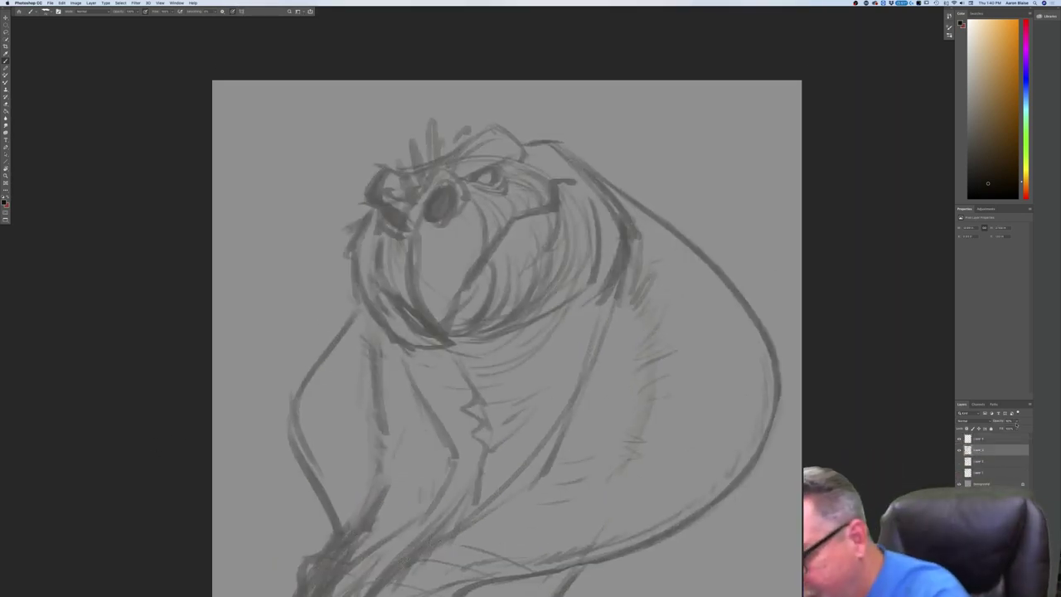
{"action": "left_click", "coordinate": [1017, 420]}
{"action": "left_click_drag", "start_coordinate": [1007, 438], "coordinate": [1004, 437]}
{"action": "left_click", "coordinate": [998, 439]}
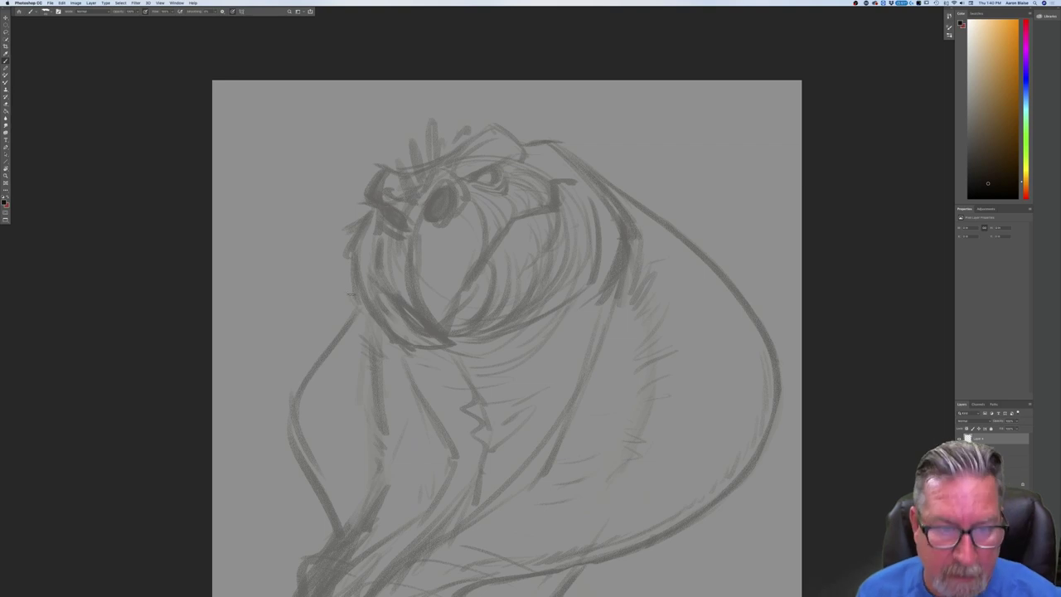
Draw the creature's angled eye in dark lines, with heavy upper lid, lower lid folds, iris and pupil.
{"action": "key", "text": "super+plus"}
{"action": "left_click_drag", "start_coordinate": [350, 294], "coordinate": [344, 384]}
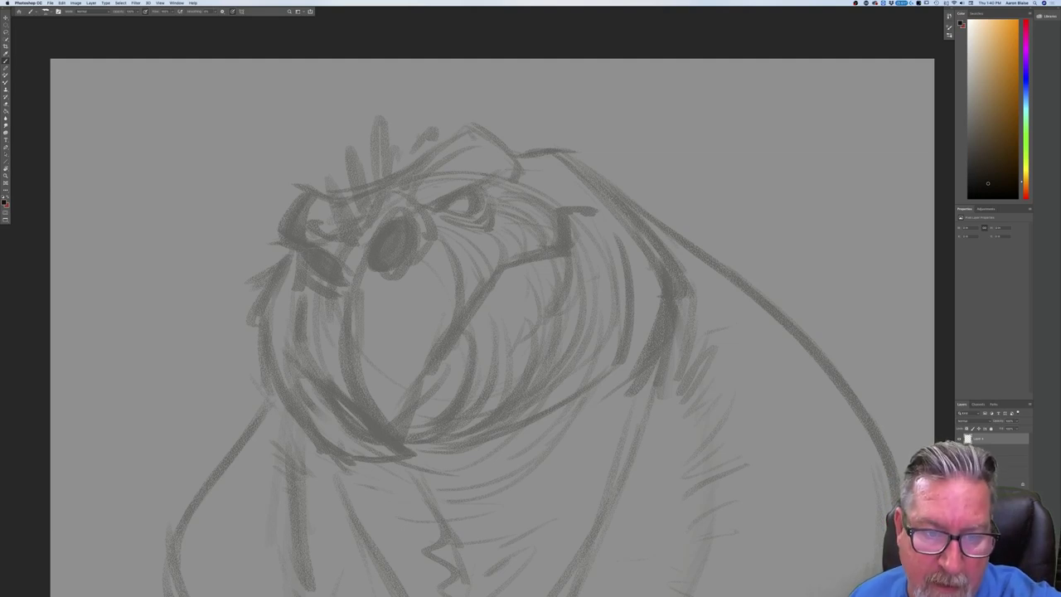
{"action": "mouse_move", "coordinate": [499, 178]}
{"action": "left_mouse_down"}
{"action": "mouse_move", "coordinate": [421, 208]}
{"action": "mouse_move", "coordinate": [475, 207]}
{"action": "mouse_move", "coordinate": [466, 215]}
{"action": "mouse_move", "coordinate": [485, 223]}
{"action": "mouse_move", "coordinate": [441, 223]}
{"action": "left_mouse_up"}
{"action": "mouse_move", "coordinate": [469, 228]}
{"action": "left_mouse_down"}
{"action": "mouse_move", "coordinate": [498, 232]}
{"action": "mouse_move", "coordinate": [447, 222]}
{"action": "mouse_move", "coordinate": [465, 232]}
{"action": "left_mouse_up"}
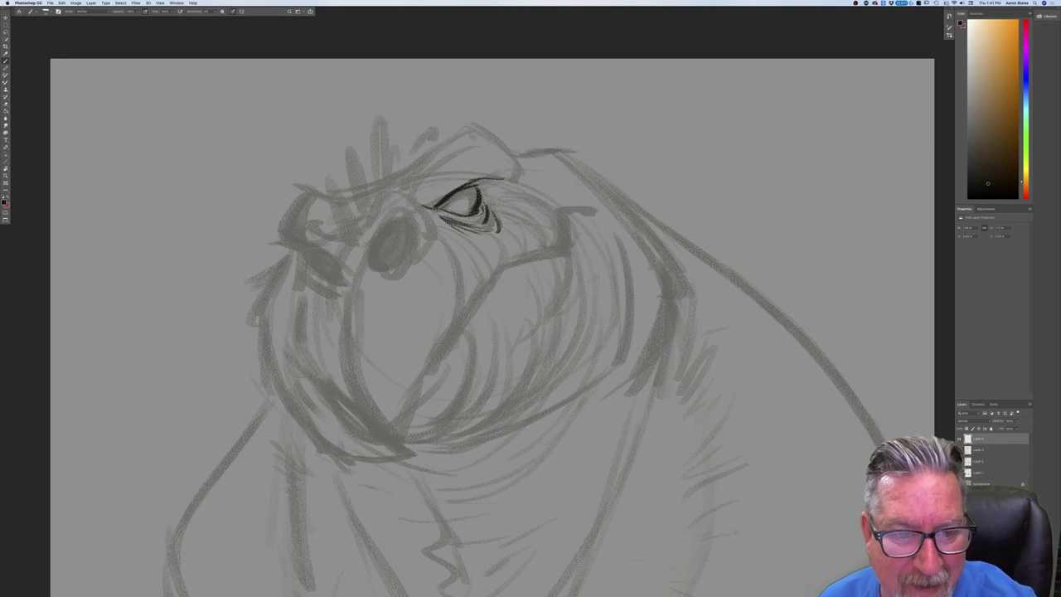
{"action": "left_click_drag", "start_coordinate": [477, 190], "coordinate": [486, 182]}
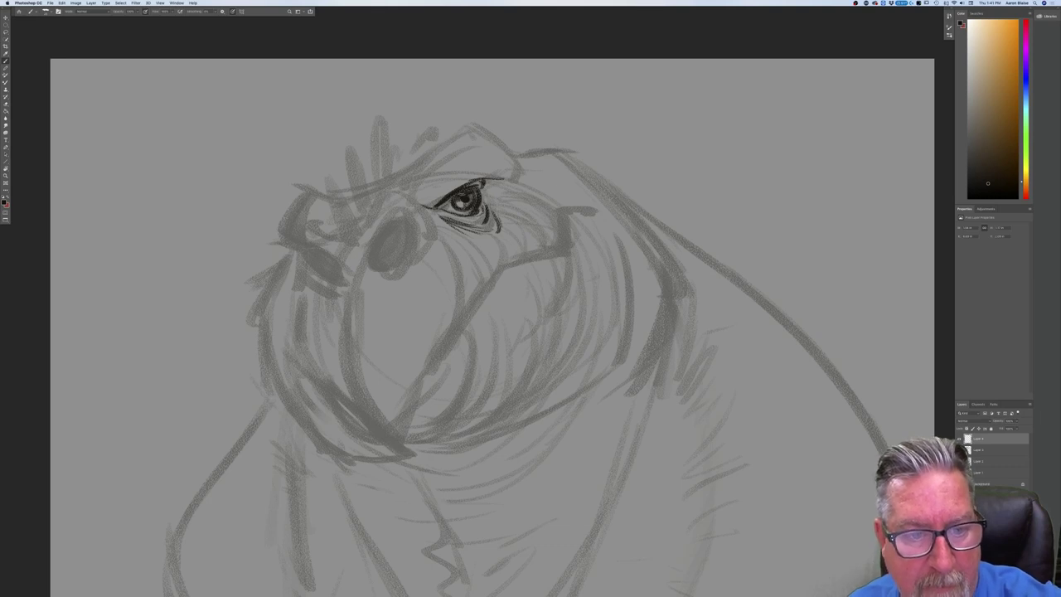
Undo the last two shading strokes inside the eye.
{"action": "key", "text": "super+minus"}
{"action": "key", "text": "super+minus"}
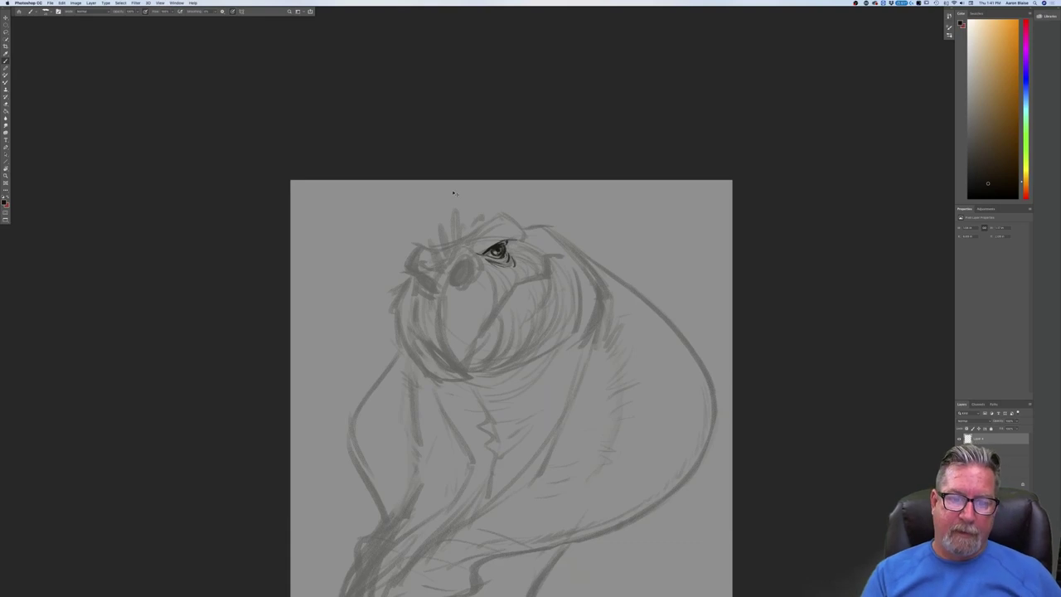
{"action": "key", "text": "super+minus"}
{"action": "key", "text": "super+plus"}
{"action": "key", "text": "super+plus"}
{"action": "key", "text": "super+plus"}
{"action": "key", "text": "super+z"}
{"action": "key", "text": "super+z"}
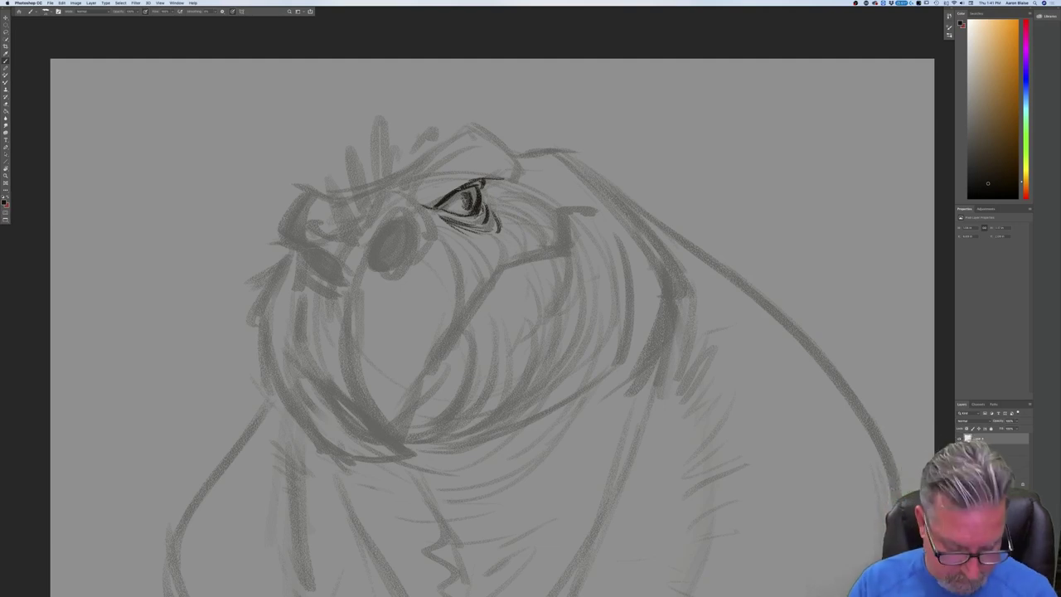
Rework the eye with a clear round iris and small dot pupil, and add short creases at its outer corner.
{"action": "key", "text": "ctrl+z"}
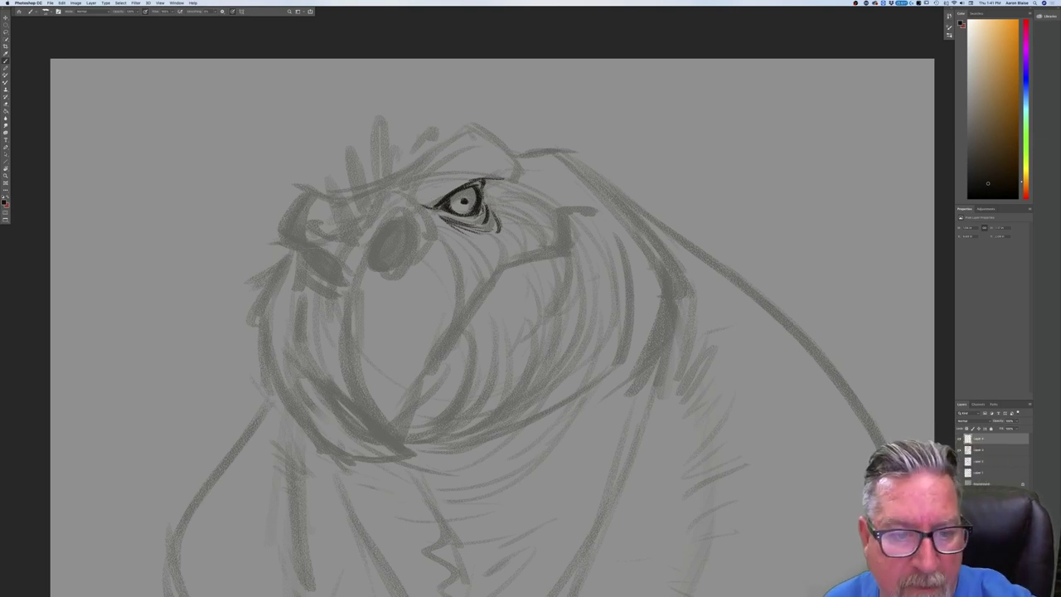
{"action": "left_click_drag", "start_coordinate": [484, 190], "coordinate": [493, 182]}
{"action": "left_click_drag", "start_coordinate": [485, 194], "coordinate": [500, 184]}
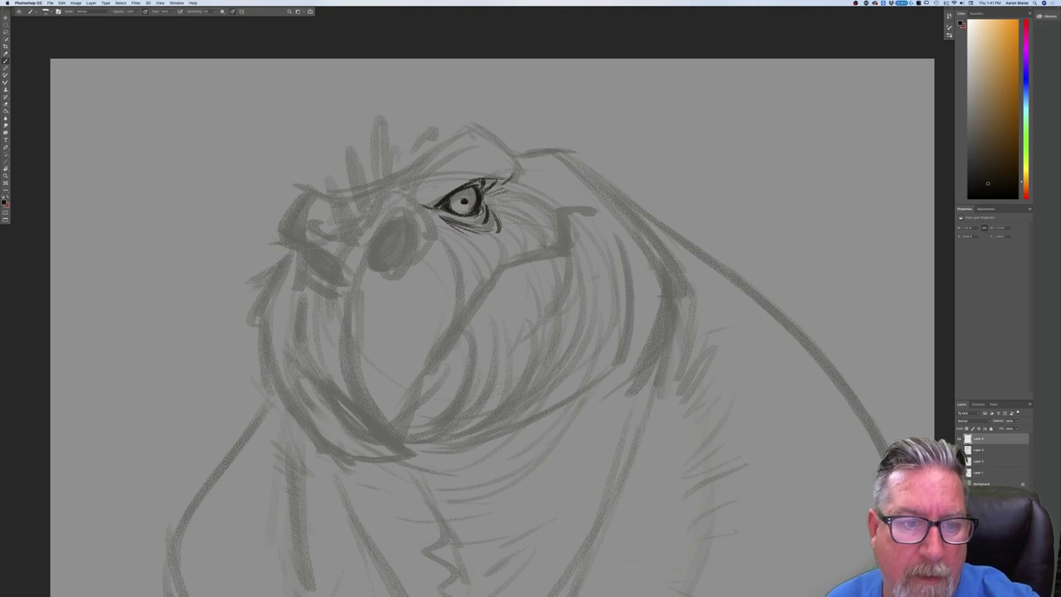
Ink the pointed brow ridge above the eye and the near nostril's rim, with short wrinkles between nostril and eye.
{"action": "left_click_drag", "start_coordinate": [501, 142], "coordinate": [512, 163]}
{"action": "mouse_move", "coordinate": [477, 126]}
{"action": "left_mouse_down"}
{"action": "mouse_move", "coordinate": [513, 167]}
{"action": "mouse_move", "coordinate": [493, 137]}
{"action": "mouse_move", "coordinate": [423, 166]}
{"action": "mouse_move", "coordinate": [401, 184]}
{"action": "mouse_move", "coordinate": [429, 228]}
{"action": "mouse_move", "coordinate": [414, 260]}
{"action": "mouse_move", "coordinate": [404, 269]}
{"action": "mouse_move", "coordinate": [408, 243]}
{"action": "mouse_move", "coordinate": [391, 262]}
{"action": "left_mouse_up"}
{"action": "mouse_move", "coordinate": [394, 220]}
{"action": "left_mouse_down"}
{"action": "mouse_move", "coordinate": [413, 237]}
{"action": "mouse_move", "coordinate": [386, 224]}
{"action": "mouse_move", "coordinate": [369, 262]}
{"action": "left_mouse_up"}
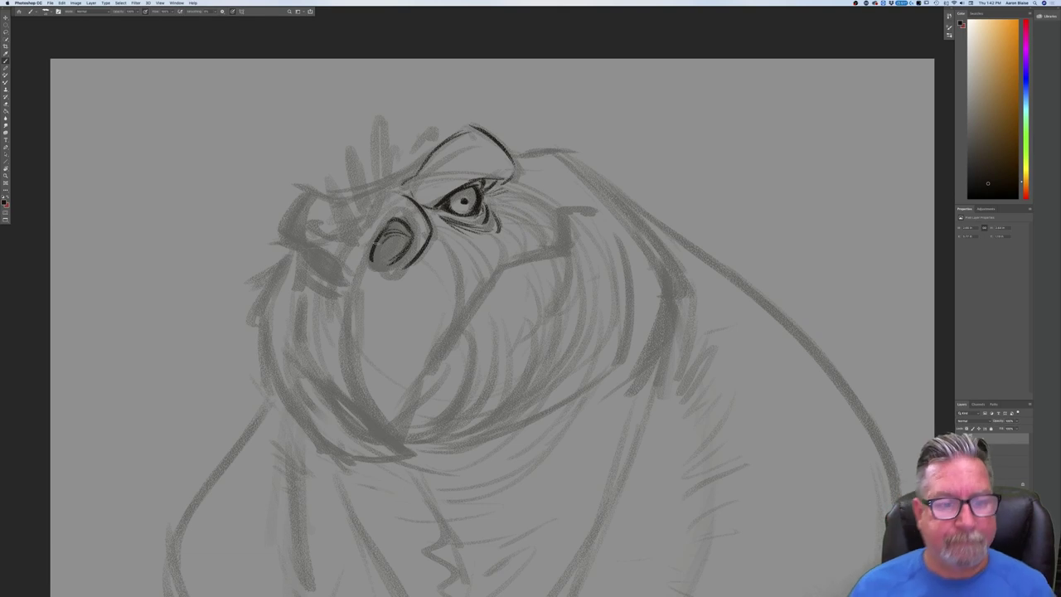
{"action": "key", "text": "alt+shift+super+n"}
{"action": "left_click_drag", "start_coordinate": [427, 247], "coordinate": [414, 274]}
{"action": "mouse_move", "coordinate": [440, 222]}
{"action": "left_mouse_down"}
{"action": "mouse_move", "coordinate": [432, 248]}
{"action": "mouse_move", "coordinate": [428, 228]}
{"action": "left_mouse_up"}
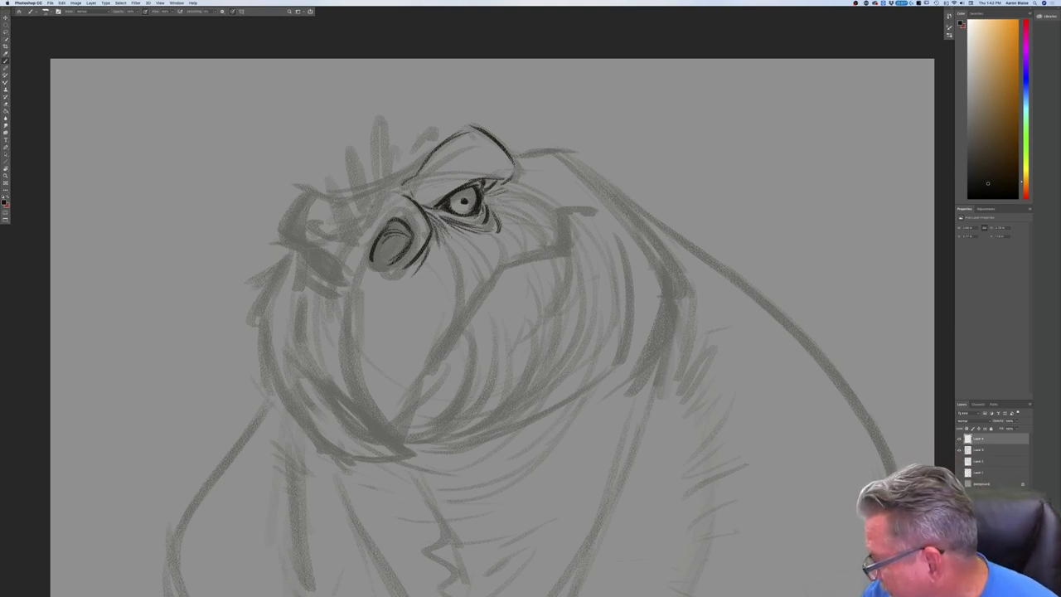
Draw the fold around the near nostril's inner side, and outline the far nostril with its dark opening.
{"action": "mouse_move", "coordinate": [409, 197]}
{"action": "left_mouse_down"}
{"action": "mouse_move", "coordinate": [379, 192]}
{"action": "mouse_move", "coordinate": [354, 240]}
{"action": "mouse_move", "coordinate": [352, 275]}
{"action": "left_mouse_up"}
{"action": "left_click_drag", "start_coordinate": [356, 235], "coordinate": [353, 292]}
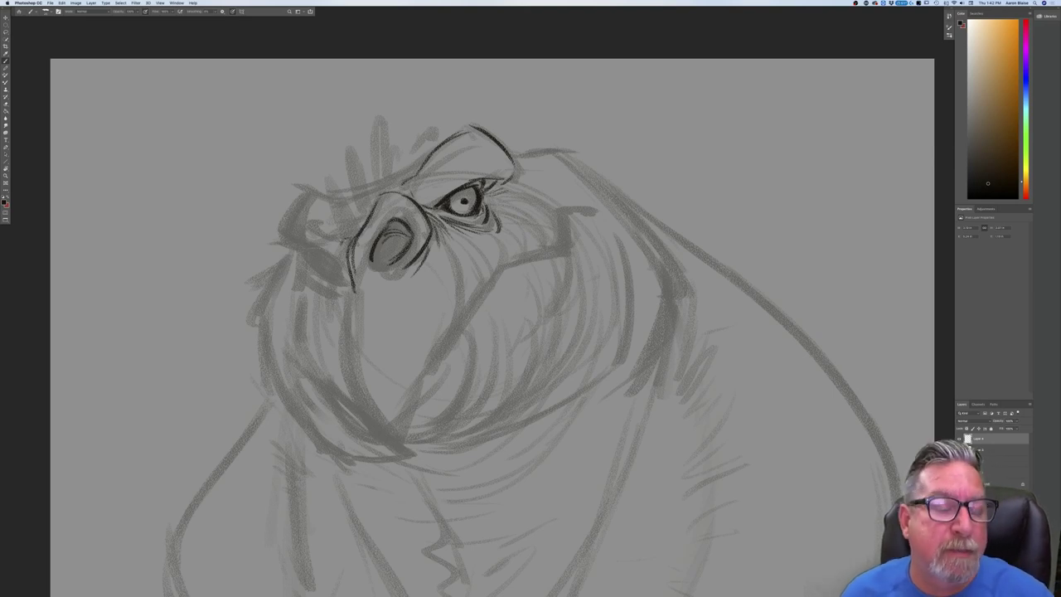
{"action": "mouse_move", "coordinate": [347, 240]}
{"action": "left_mouse_down"}
{"action": "mouse_move", "coordinate": [342, 250]}
{"action": "mouse_move", "coordinate": [353, 251]}
{"action": "left_mouse_up"}
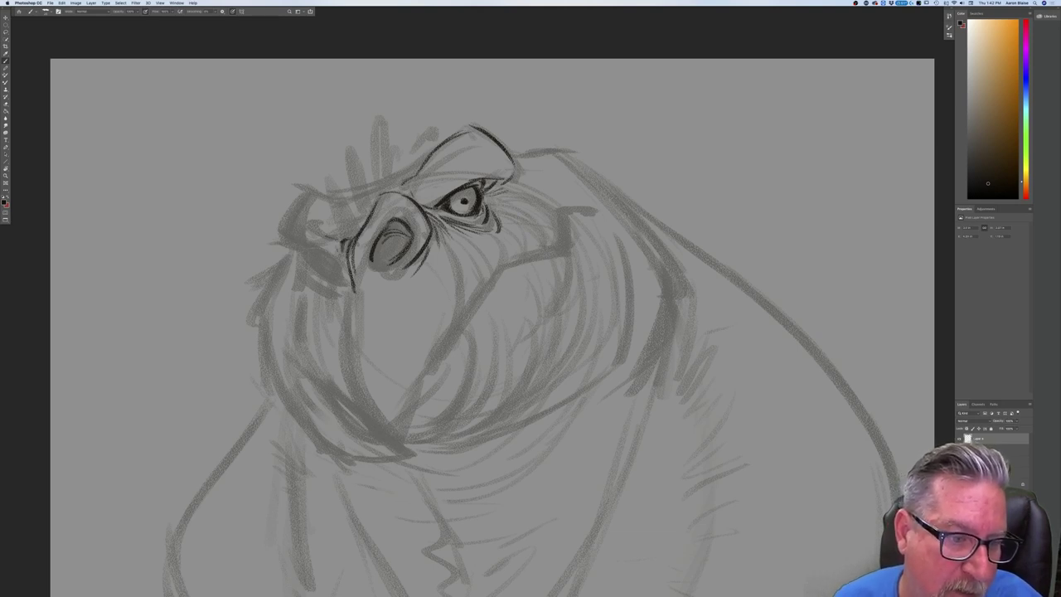
{"action": "mouse_move", "coordinate": [316, 228]}
{"action": "left_mouse_down"}
{"action": "mouse_move", "coordinate": [329, 238]}
{"action": "mouse_move", "coordinate": [316, 227]}
{"action": "mouse_move", "coordinate": [293, 249]}
{"action": "mouse_move", "coordinate": [292, 271]}
{"action": "mouse_move", "coordinate": [331, 300]}
{"action": "left_mouse_up"}
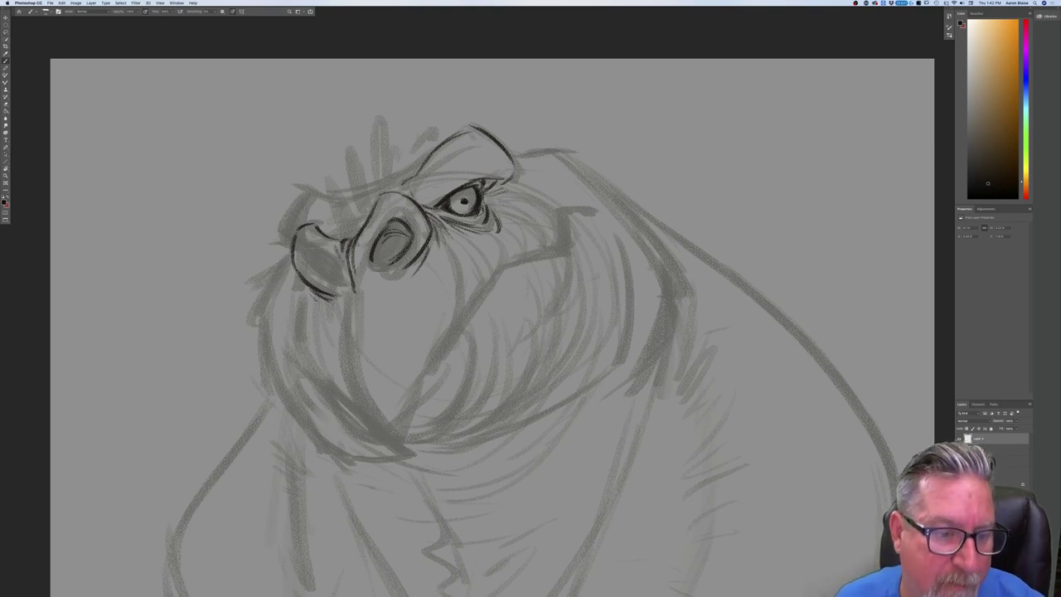
{"action": "mouse_move", "coordinate": [340, 270]}
{"action": "left_mouse_down"}
{"action": "mouse_move", "coordinate": [336, 286]}
{"action": "mouse_move", "coordinate": [331, 264]}
{"action": "mouse_move", "coordinate": [339, 269]}
{"action": "left_mouse_up"}
{"action": "left_click_drag", "start_coordinate": [313, 251], "coordinate": [340, 265]}
{"action": "mouse_move", "coordinate": [312, 253]}
{"action": "left_mouse_down"}
{"action": "mouse_move", "coordinate": [332, 262]}
{"action": "mouse_move", "coordinate": [311, 270]}
{"action": "mouse_move", "coordinate": [328, 282]}
{"action": "mouse_move", "coordinate": [328, 271]}
{"action": "left_mouse_up"}
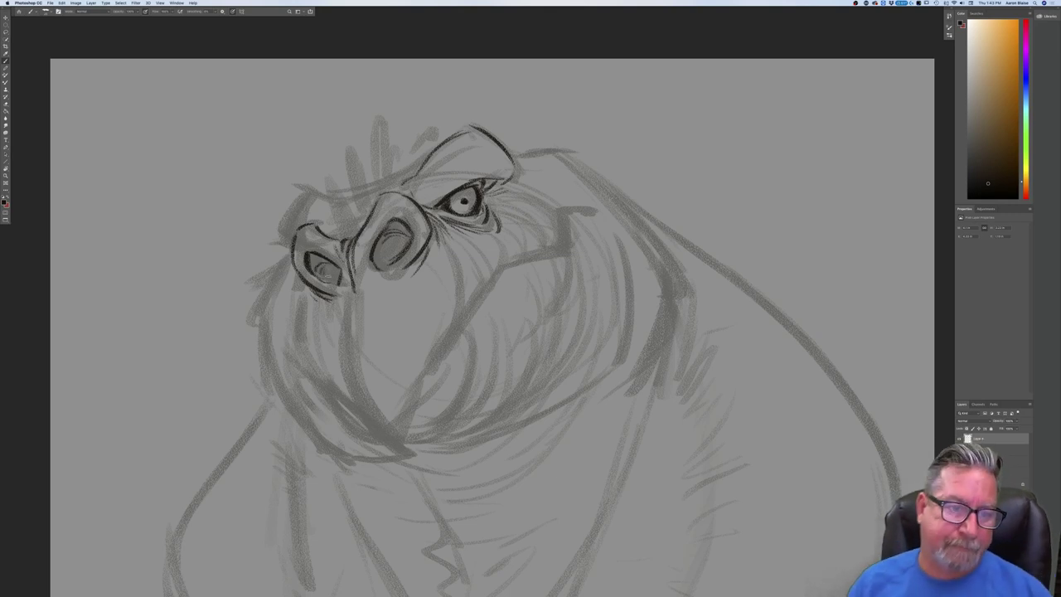
Draw three pointed horns rising along the snout's bridge, shade their sides, and connect the last one to the brow line.
{"action": "mouse_move", "coordinate": [348, 212]}
{"action": "left_mouse_down"}
{"action": "mouse_move", "coordinate": [329, 177]}
{"action": "mouse_move", "coordinate": [347, 236]}
{"action": "mouse_move", "coordinate": [349, 206]}
{"action": "mouse_move", "coordinate": [330, 177]}
{"action": "mouse_move", "coordinate": [358, 217]}
{"action": "left_mouse_up"}
{"action": "left_click_drag", "start_coordinate": [350, 146], "coordinate": [373, 200]}
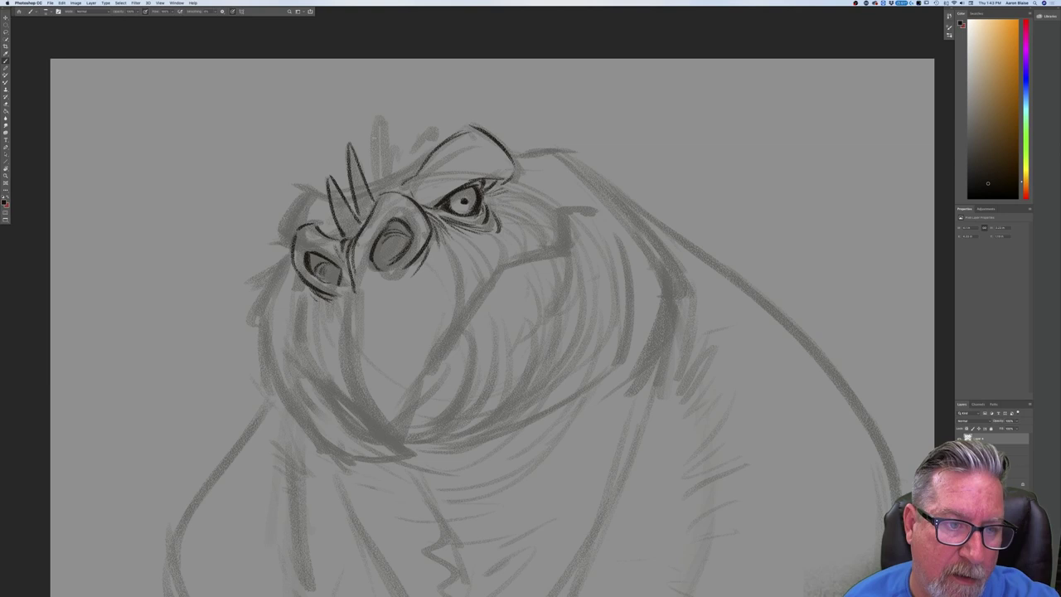
{"action": "left_click_drag", "start_coordinate": [375, 119], "coordinate": [373, 188]}
{"action": "mouse_move", "coordinate": [383, 130]}
{"action": "left_mouse_down"}
{"action": "mouse_move", "coordinate": [391, 174]}
{"action": "mouse_move", "coordinate": [377, 189]}
{"action": "left_mouse_up"}
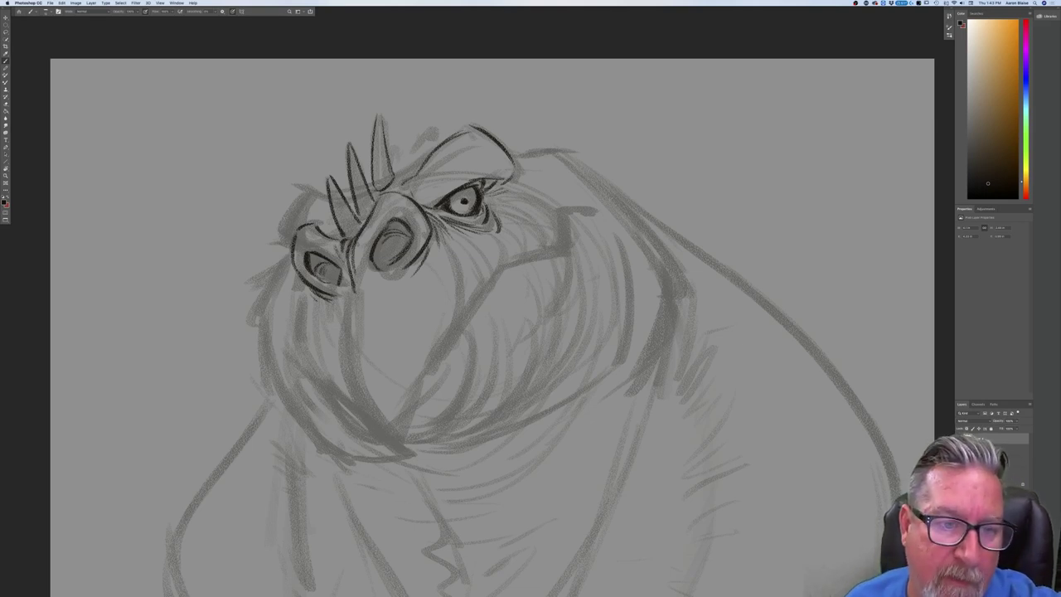
{"action": "left_click_drag", "start_coordinate": [412, 166], "coordinate": [399, 174]}
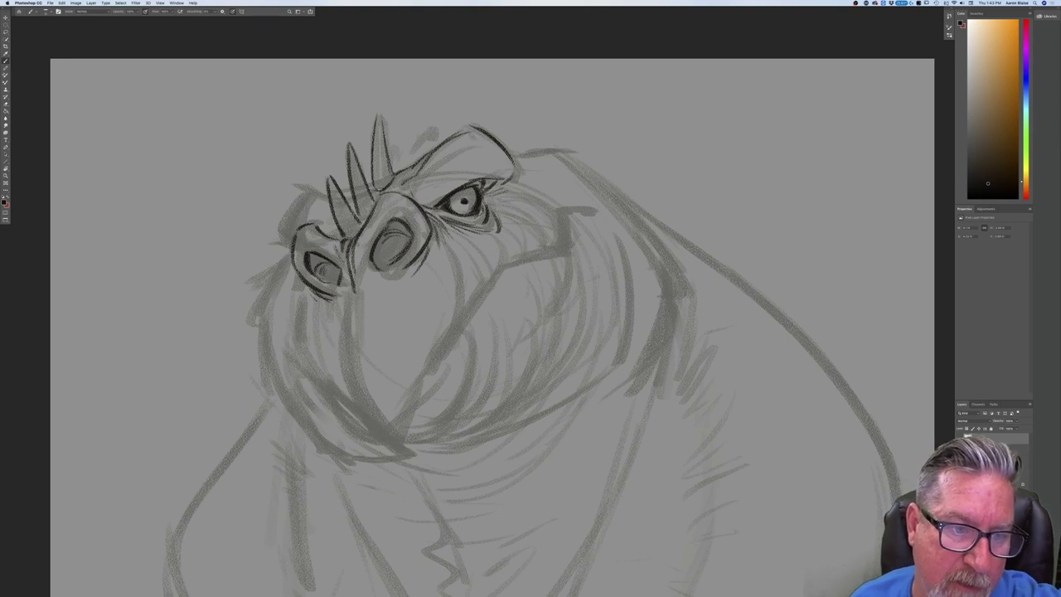
{"action": "mouse_move", "coordinate": [375, 139]}
{"action": "left_mouse_down"}
{"action": "mouse_move", "coordinate": [379, 188]}
{"action": "mouse_move", "coordinate": [362, 214]}
{"action": "left_mouse_up"}
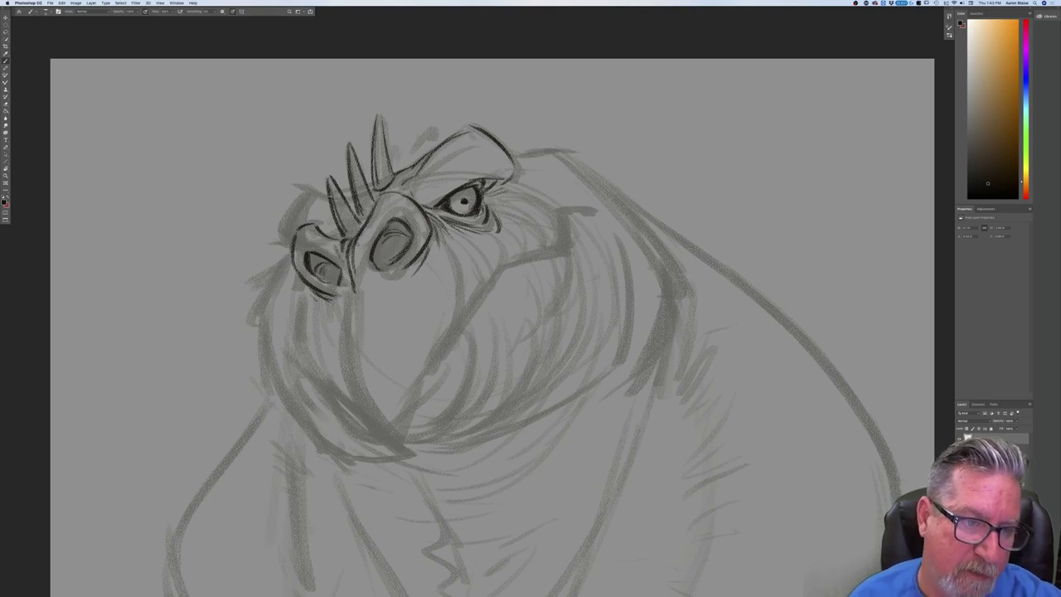
Outline the rounded far brow behind the horns and the short folds below it beside the far nostril.
{"action": "key", "text": "super+alt+shift+n"}
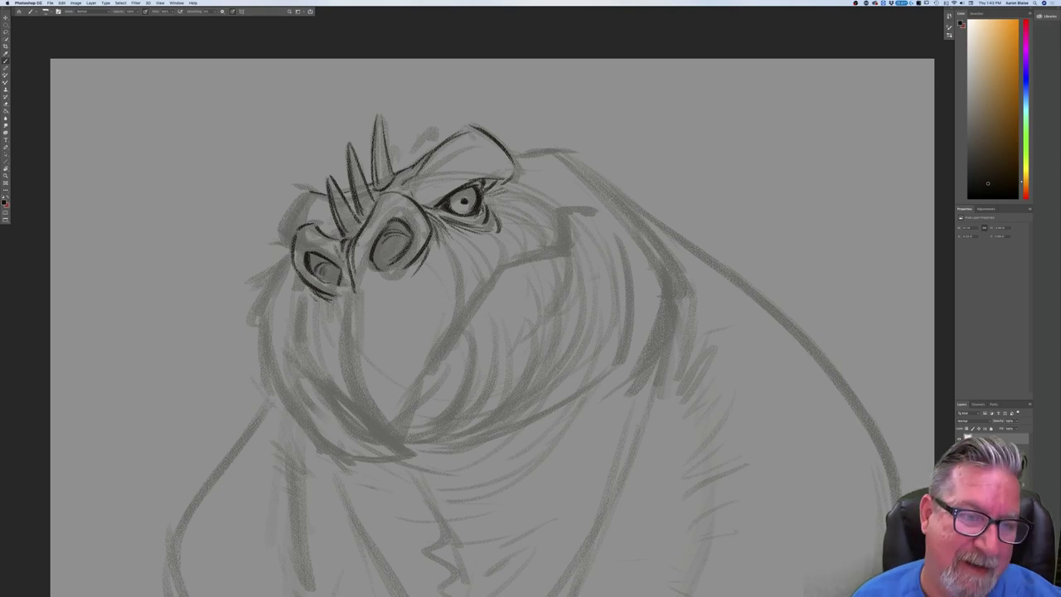
{"action": "mouse_move", "coordinate": [313, 193]}
{"action": "left_mouse_down"}
{"action": "mouse_move", "coordinate": [289, 204]}
{"action": "mouse_move", "coordinate": [275, 235]}
{"action": "mouse_move", "coordinate": [293, 242]}
{"action": "left_mouse_up"}
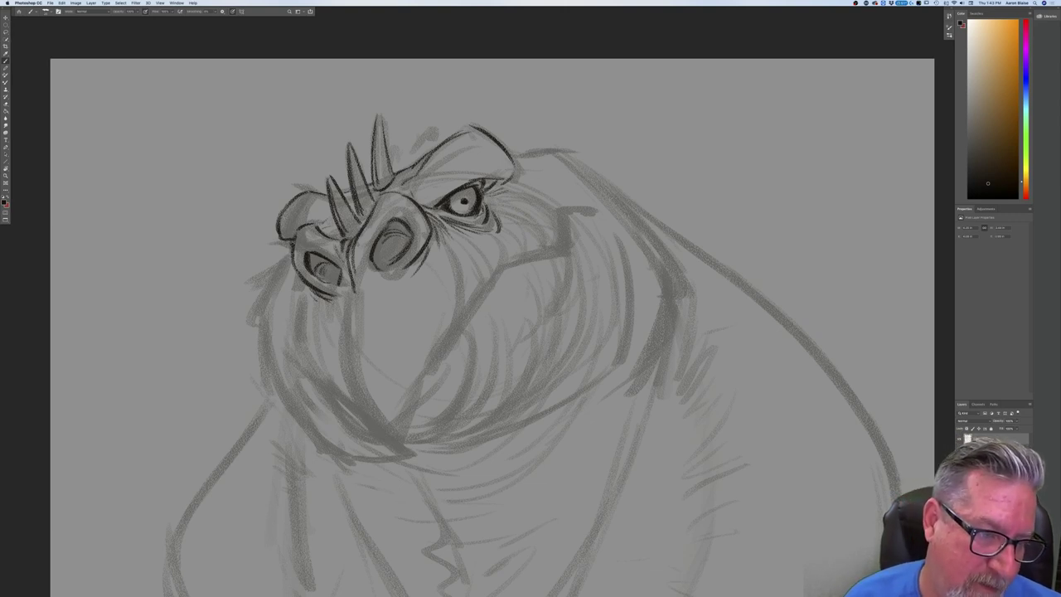
{"action": "mouse_move", "coordinate": [291, 253]}
{"action": "left_mouse_down"}
{"action": "mouse_move", "coordinate": [296, 281]}
{"action": "mouse_move", "coordinate": [278, 295]}
{"action": "left_mouse_up"}
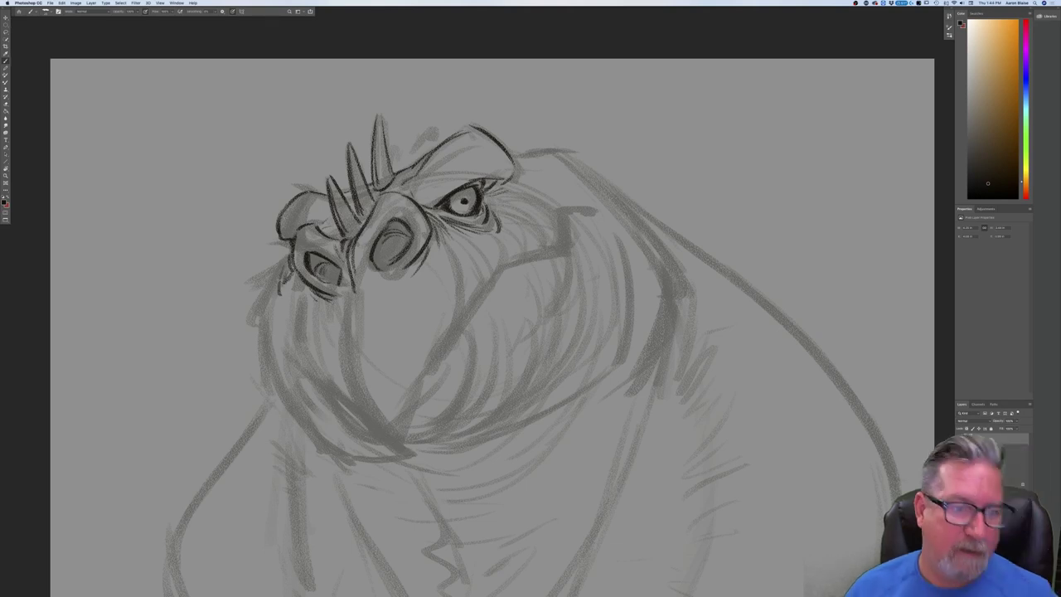
{"action": "key", "text": "super+alt+shift+n"}
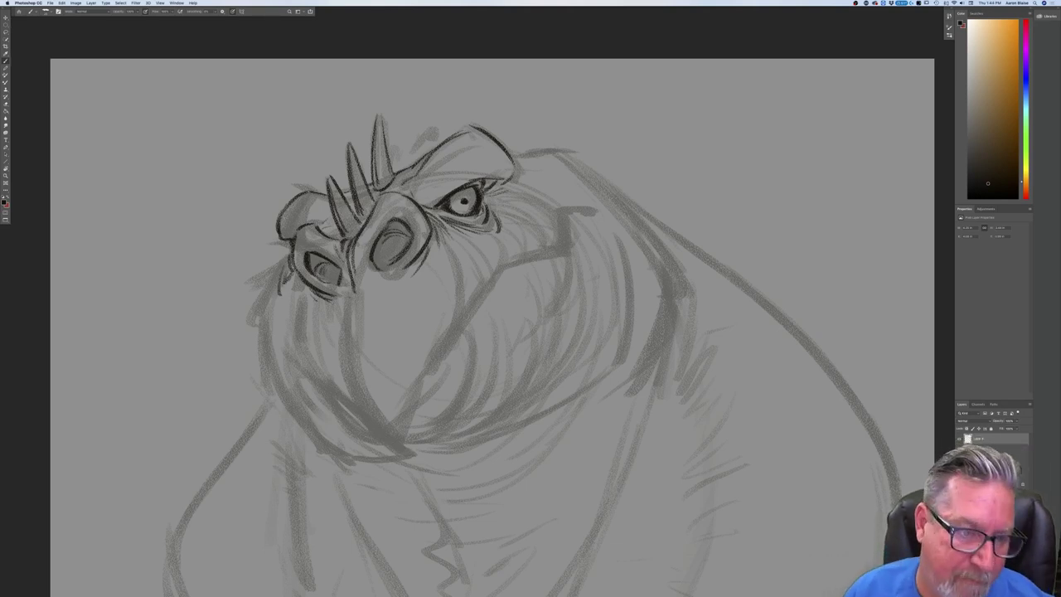
Draw the beak's central ridge, side folds and jagged near edge, tapering down to a sharp tip.
{"action": "mouse_move", "coordinate": [347, 296]}
{"action": "left_mouse_down"}
{"action": "mouse_move", "coordinate": [352, 365]}
{"action": "mouse_move", "coordinate": [399, 450]}
{"action": "left_mouse_up"}
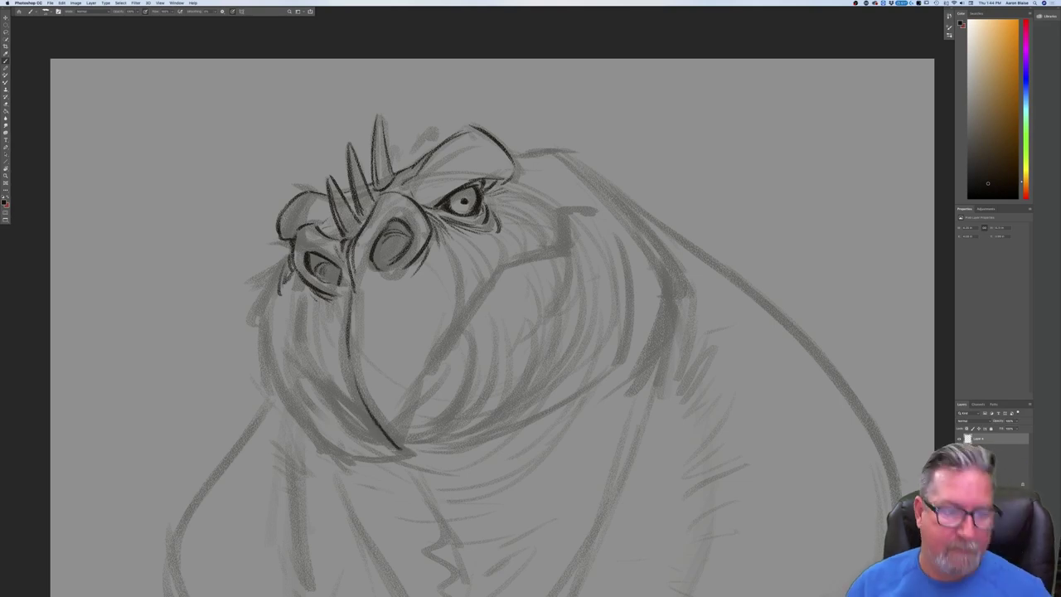
{"action": "mouse_move", "coordinate": [408, 291]}
{"action": "left_mouse_down"}
{"action": "mouse_move", "coordinate": [428, 322]}
{"action": "mouse_move", "coordinate": [432, 368]}
{"action": "left_mouse_up"}
{"action": "left_click_drag", "start_coordinate": [439, 315], "coordinate": [443, 343]}
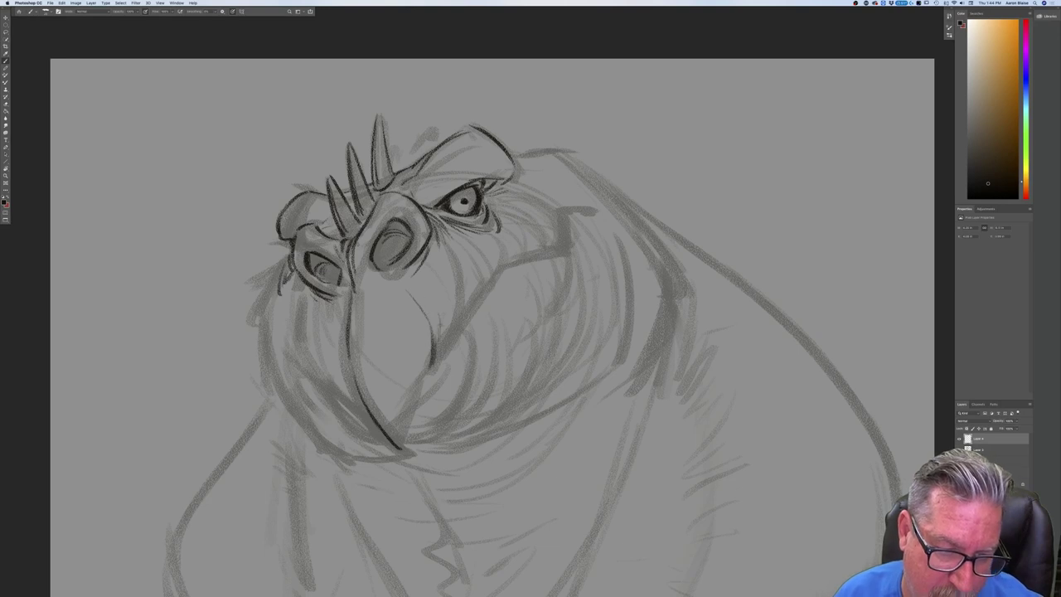
{"action": "left_click_drag", "start_coordinate": [428, 294], "coordinate": [442, 339]}
{"action": "mouse_move", "coordinate": [446, 245]}
{"action": "left_mouse_down"}
{"action": "mouse_move", "coordinate": [461, 323]}
{"action": "mouse_move", "coordinate": [401, 439]}
{"action": "left_mouse_up"}
{"action": "left_click_drag", "start_coordinate": [419, 381], "coordinate": [399, 449]}
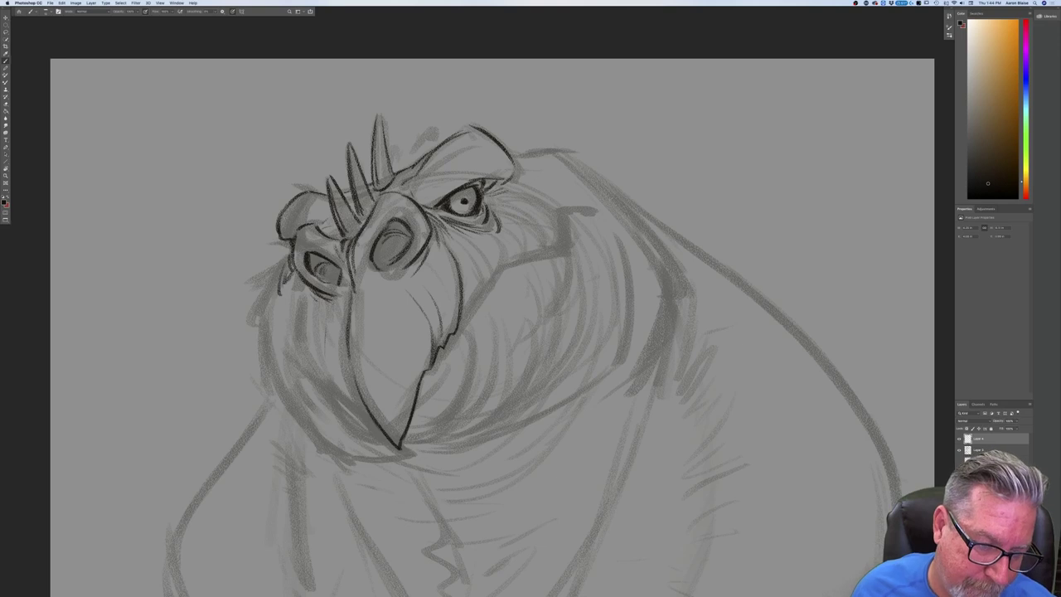
Draw the beak's far edge from the tip up to the far nostril, with the bulging cheek folds beside it.
{"action": "left_click_drag", "start_coordinate": [328, 369], "coordinate": [394, 445]}
{"action": "key", "text": "super+minus"}
{"action": "key", "text": "super+minus"}
{"action": "key", "text": "super+minus"}
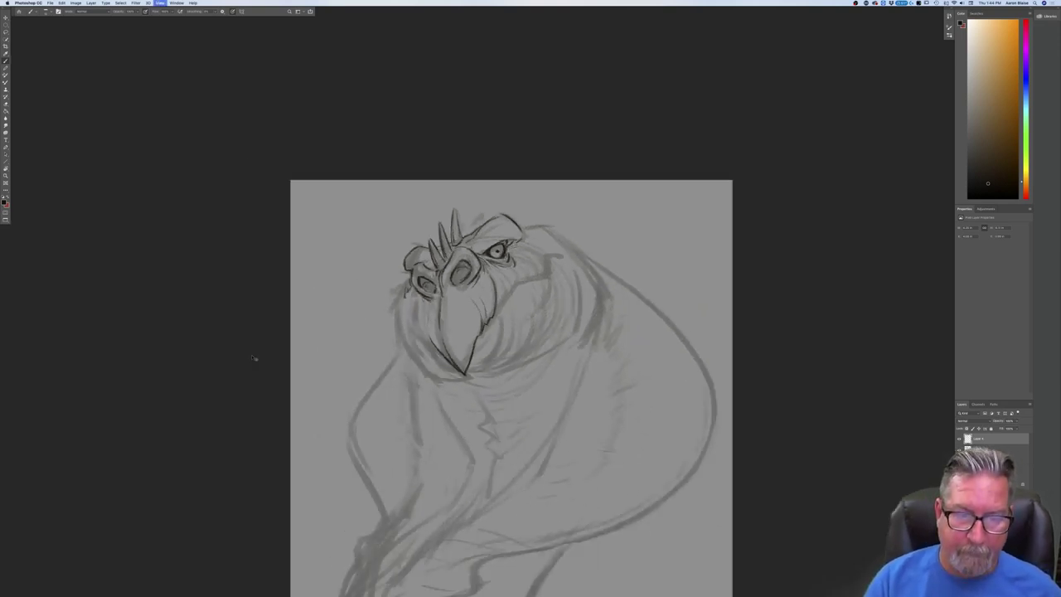
{"action": "key", "text": "super+equal"}
{"action": "key", "text": "super+equal"}
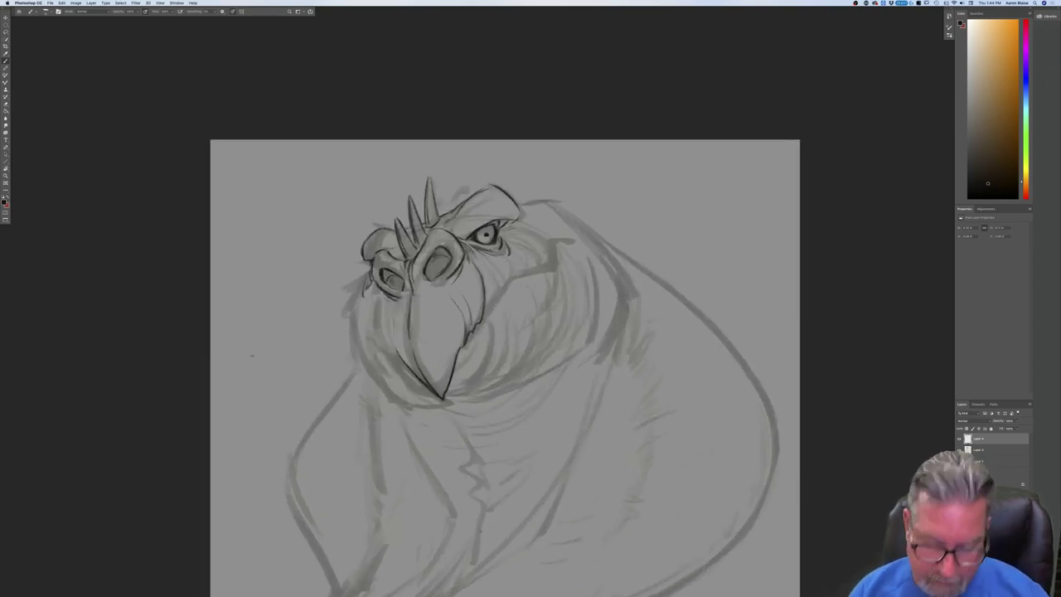
{"action": "left_click_drag", "start_coordinate": [387, 323], "coordinate": [415, 375]}
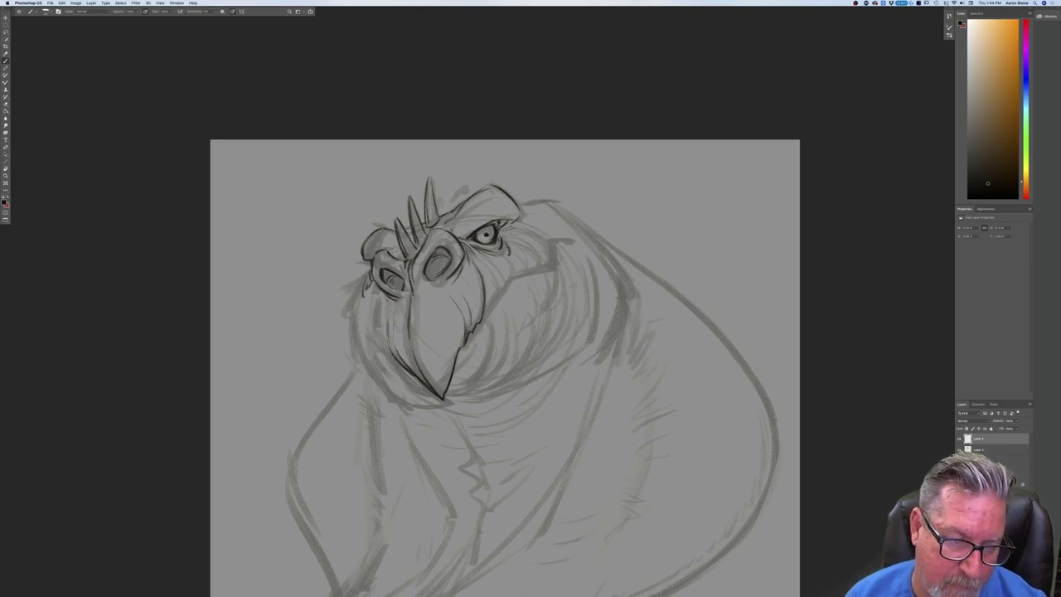
{"action": "left_click_drag", "start_coordinate": [378, 294], "coordinate": [388, 352]}
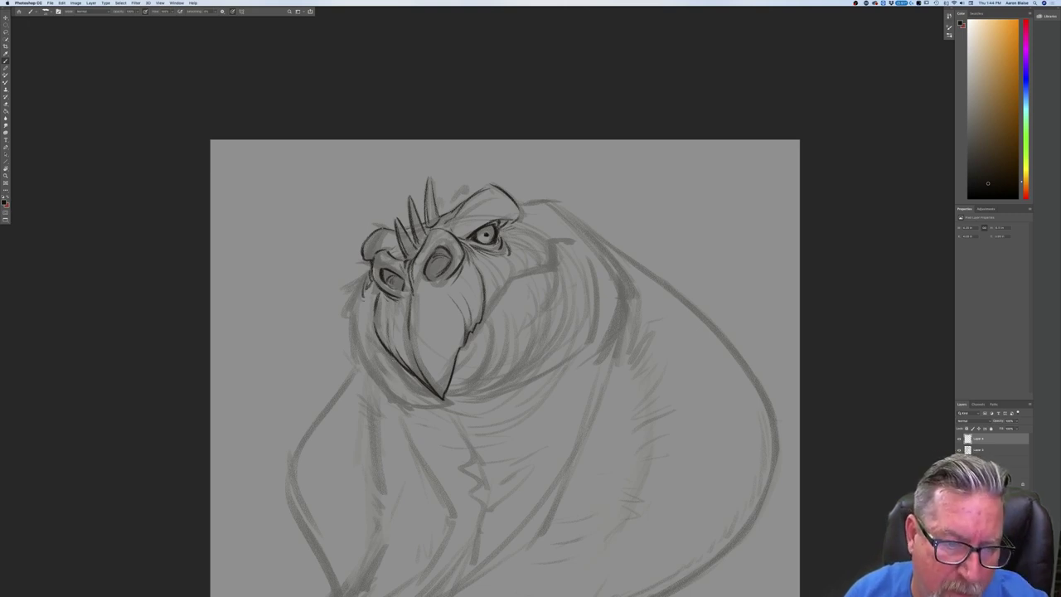
{"action": "left_click_drag", "start_coordinate": [369, 290], "coordinate": [375, 329]}
{"action": "left_click_drag", "start_coordinate": [371, 290], "coordinate": [364, 310]}
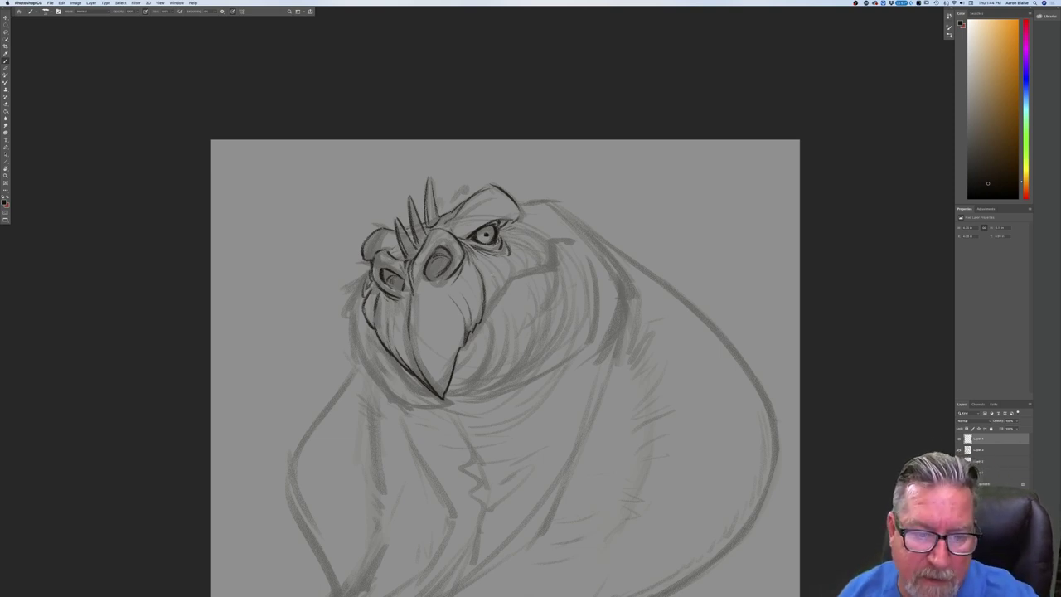
Extend the mouth line back from the beak to a hooked corner, adding cheek folds below the eye.
{"action": "left_click_drag", "start_coordinate": [505, 286], "coordinate": [483, 313]}
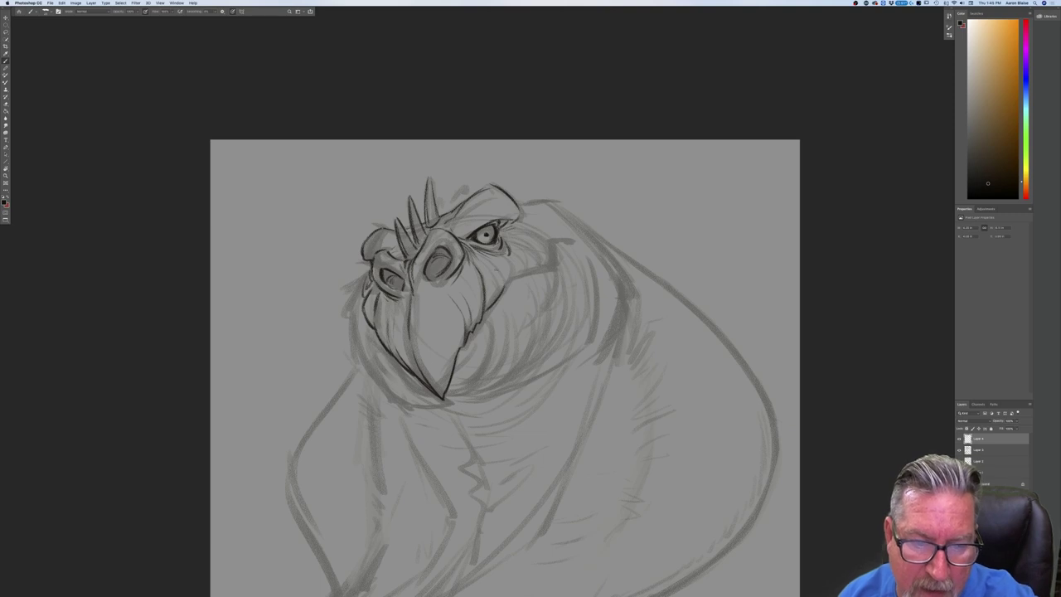
{"action": "left_click_drag", "start_coordinate": [491, 262], "coordinate": [503, 279]}
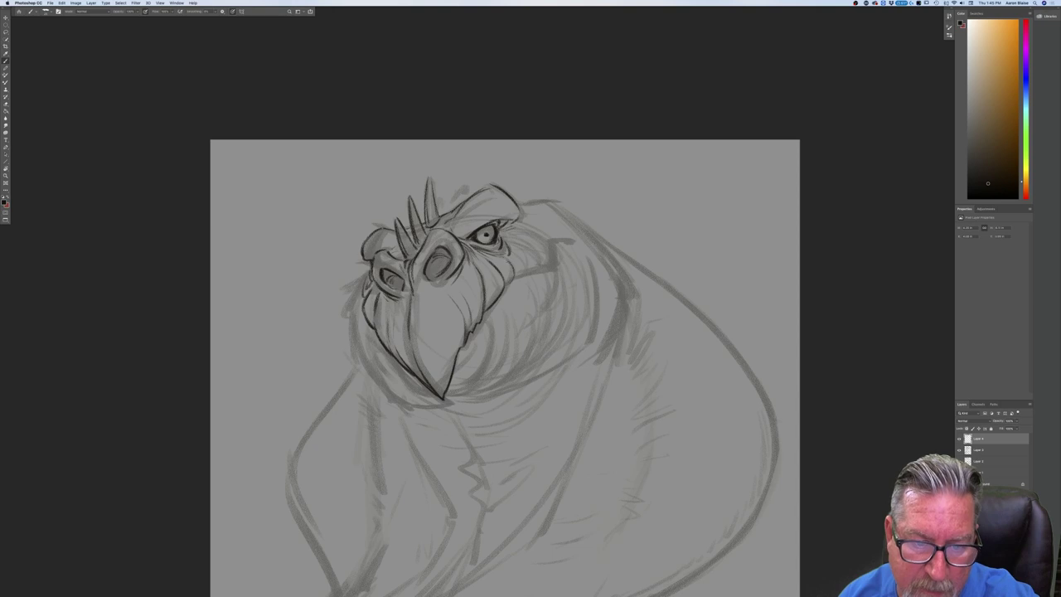
{"action": "left_click_drag", "start_coordinate": [510, 269], "coordinate": [504, 284]}
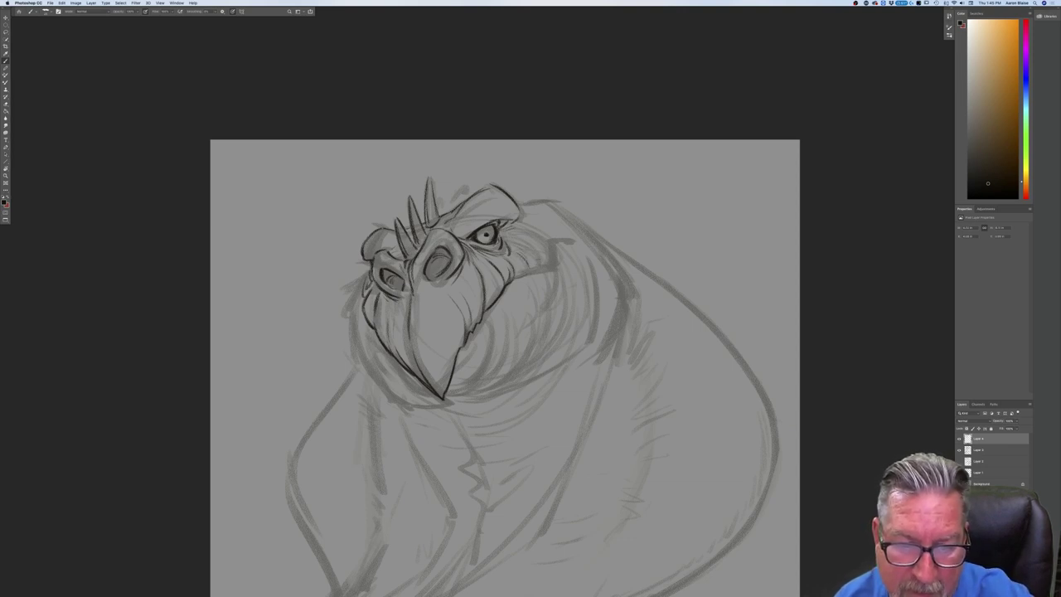
{"action": "mouse_move", "coordinate": [501, 233]}
{"action": "left_mouse_down"}
{"action": "mouse_move", "coordinate": [552, 258]}
{"action": "mouse_move", "coordinate": [516, 277]}
{"action": "left_mouse_up"}
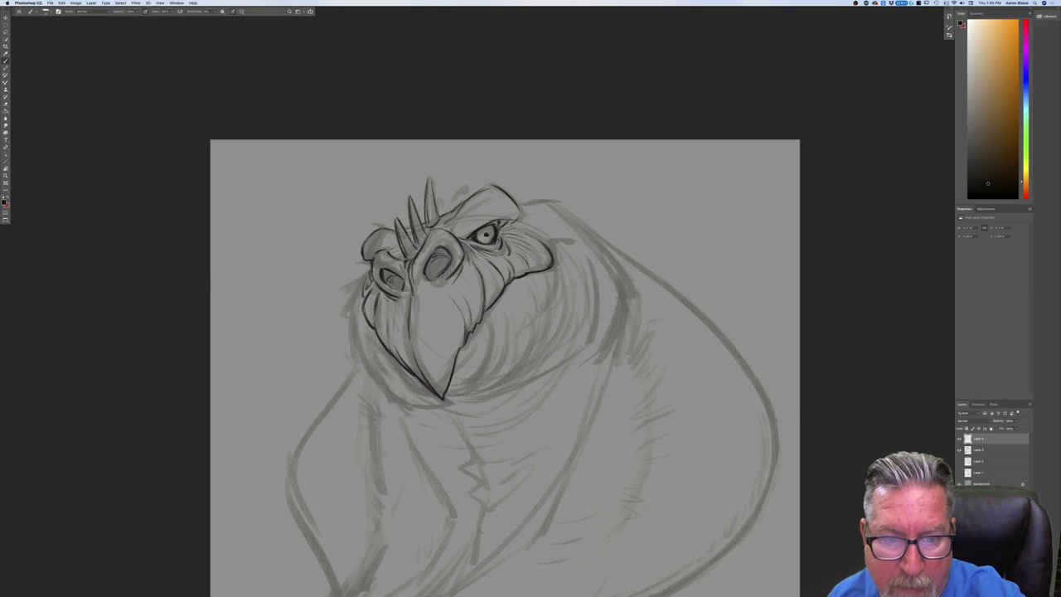
{"action": "left_click_drag", "start_coordinate": [546, 241], "coordinate": [553, 253]}
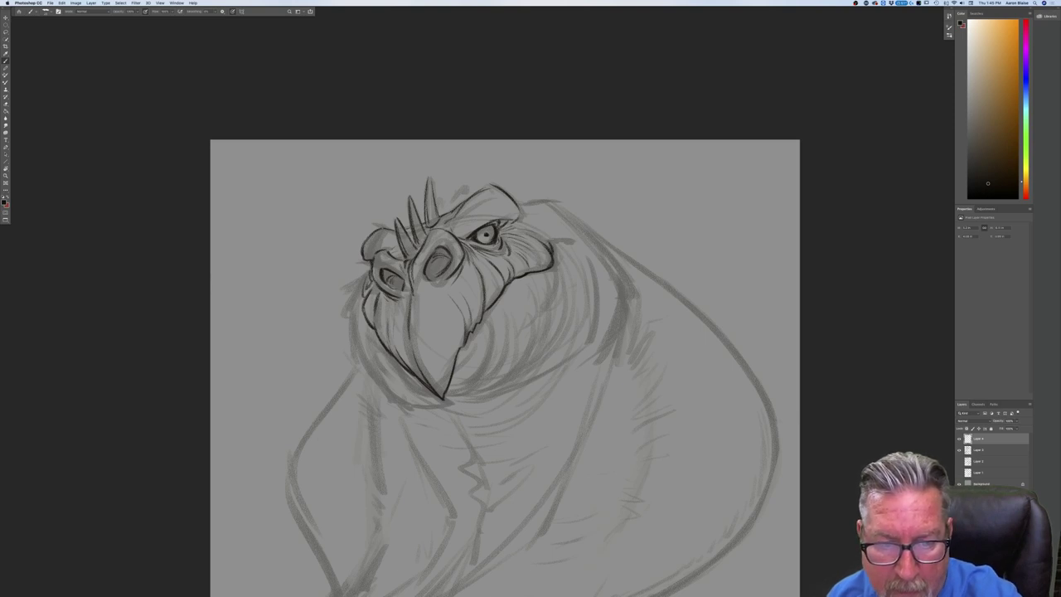
{"action": "left_click_drag", "start_coordinate": [565, 240], "coordinate": [549, 248]}
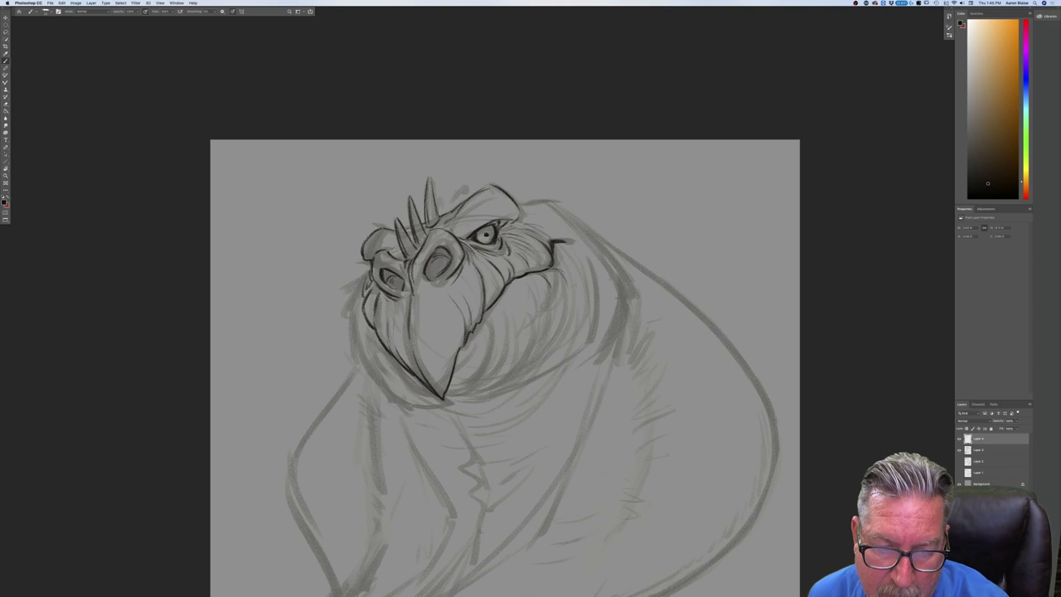
Draw two curved jaw fold lines behind the mouth corner.
{"action": "left_click_drag", "start_coordinate": [578, 260], "coordinate": [589, 310]}
{"action": "left_click_drag", "start_coordinate": [582, 258], "coordinate": [592, 340]}
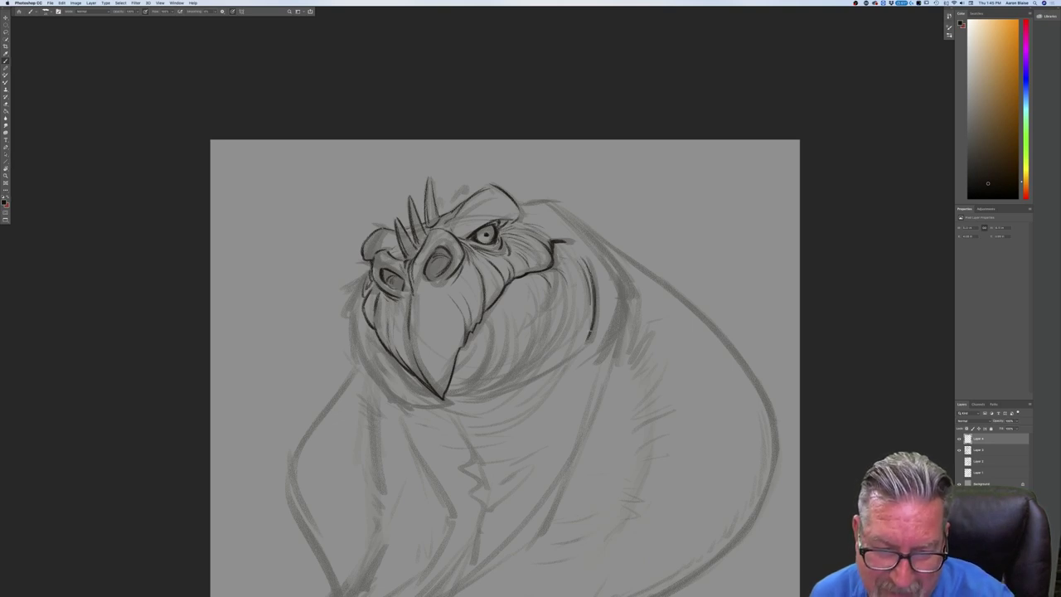
{"action": "key", "text": "ctrl+shift+e"}
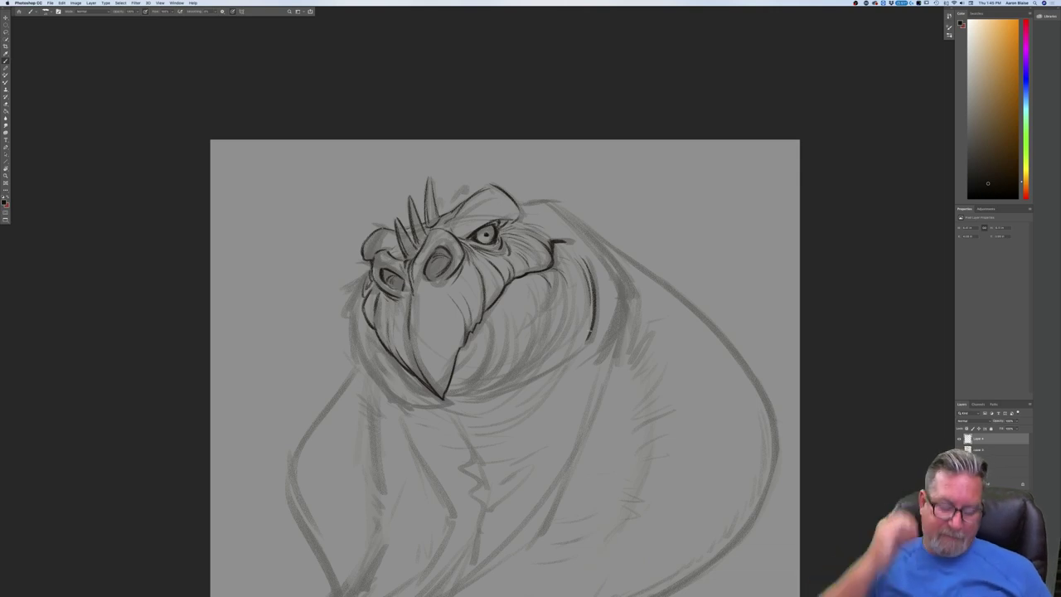
Outline the back of the head from the brow over the crown and down to the jaw, with thicker folds inside.
{"action": "key", "text": "super+minus"}
{"action": "key", "text": "super+minus"}
{"action": "key", "text": "super+minus"}
{"action": "key", "text": "super+plus"}
{"action": "key", "text": "super+plus"}
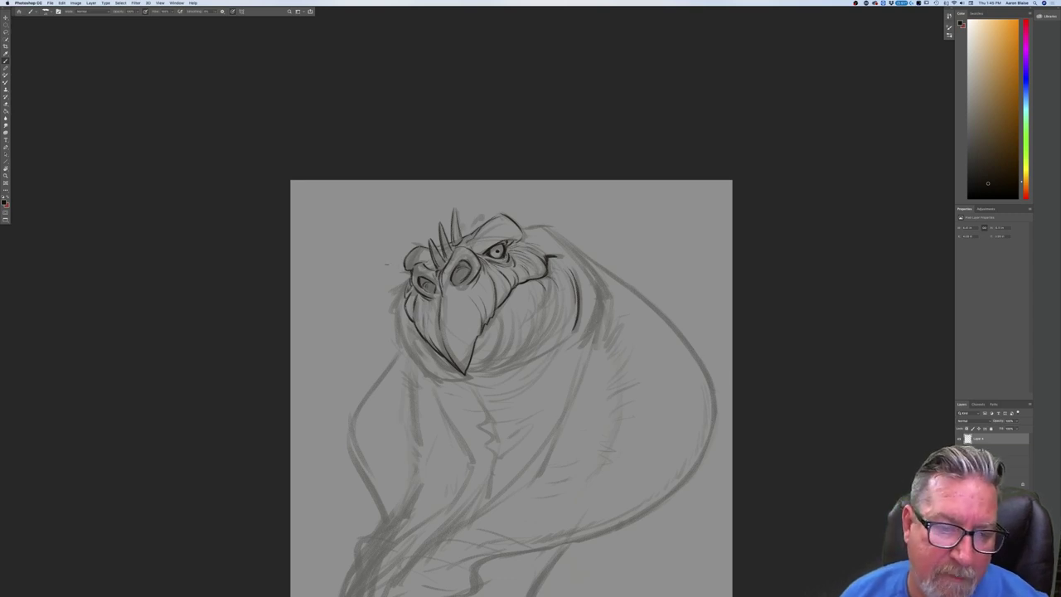
{"action": "key", "text": "super+z"}
{"action": "mouse_move", "coordinate": [523, 225]}
{"action": "left_mouse_down"}
{"action": "mouse_move", "coordinate": [551, 227]}
{"action": "mouse_move", "coordinate": [579, 257]}
{"action": "mouse_move", "coordinate": [574, 250]}
{"action": "left_mouse_up"}
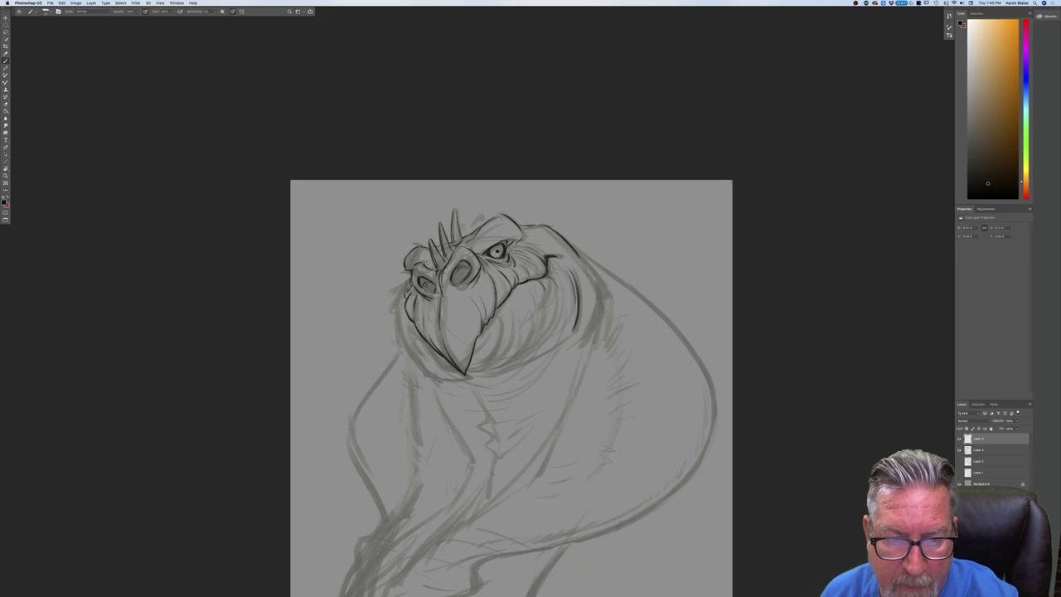
{"action": "mouse_move", "coordinate": [585, 262]}
{"action": "left_mouse_down"}
{"action": "mouse_move", "coordinate": [600, 282]}
{"action": "mouse_move", "coordinate": [588, 335]}
{"action": "left_mouse_up"}
{"action": "mouse_move", "coordinate": [600, 284]}
{"action": "left_mouse_down"}
{"action": "mouse_move", "coordinate": [596, 336]}
{"action": "mouse_move", "coordinate": [553, 355]}
{"action": "left_mouse_up"}
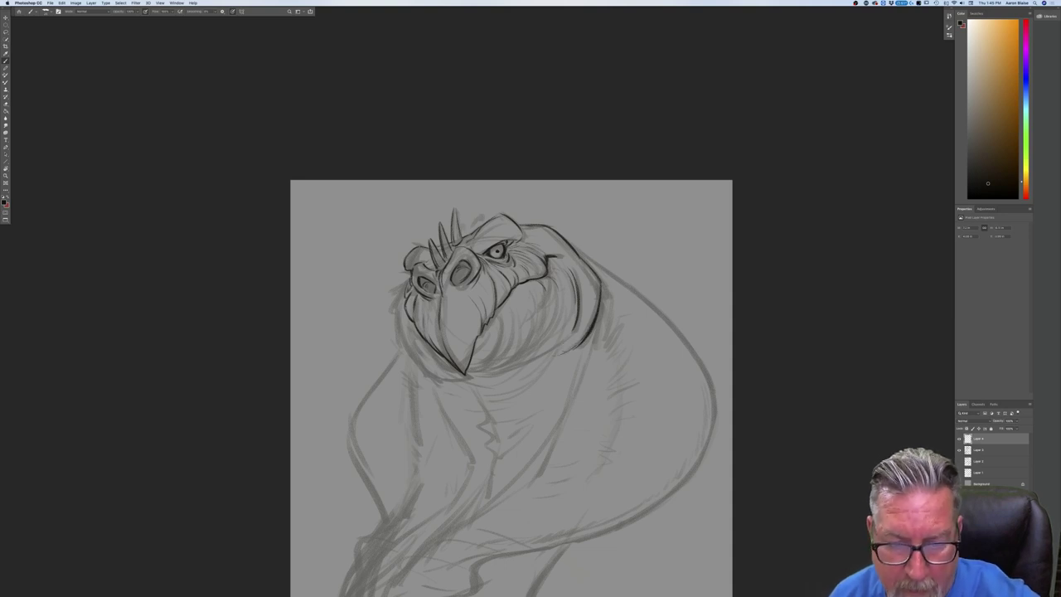
Draw neck fold lines below the back of the jaw and darken the jaw's lower rear edge.
{"action": "left_click_drag", "start_coordinate": [599, 313], "coordinate": [568, 364]}
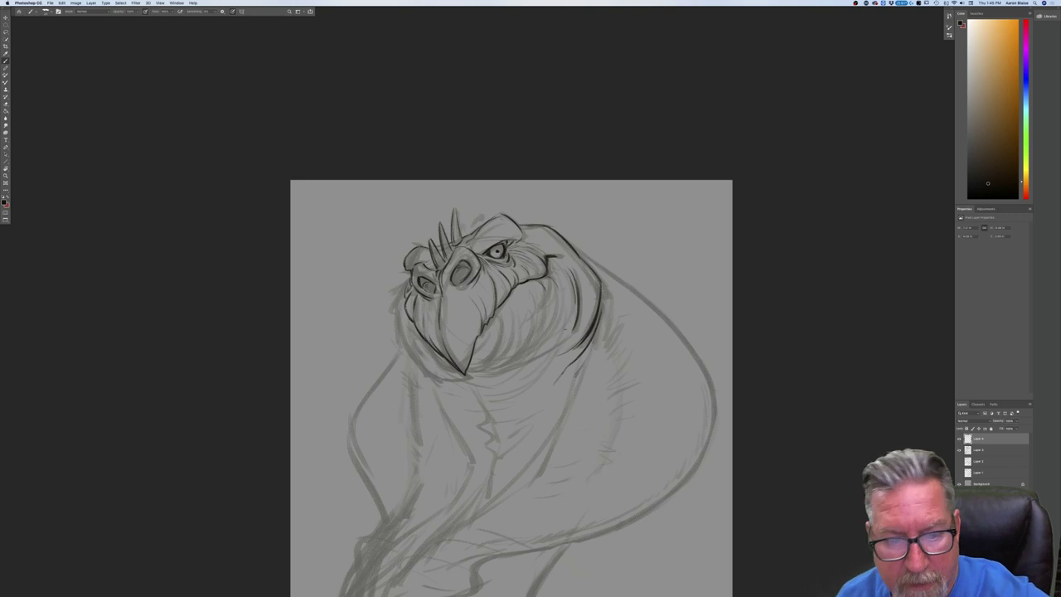
{"action": "left_click_drag", "start_coordinate": [569, 338], "coordinate": [532, 357]}
{"action": "left_click_drag", "start_coordinate": [565, 341], "coordinate": [527, 358]}
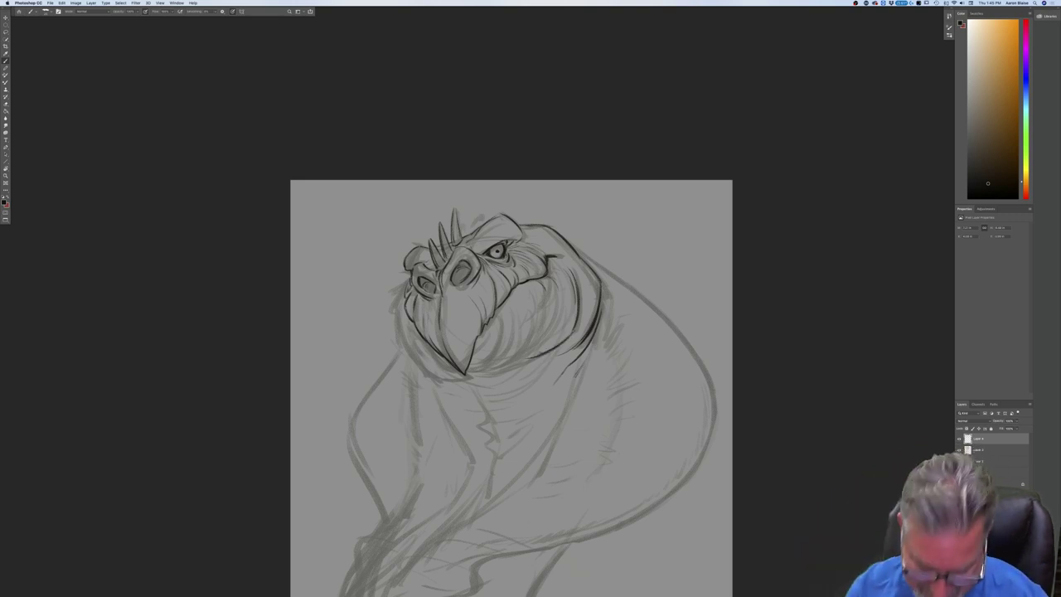
Draw curved lower jaw lines on both sides of the beak tip and a small cheek bulge beside the far nostril.
{"action": "key", "text": "super+plus"}
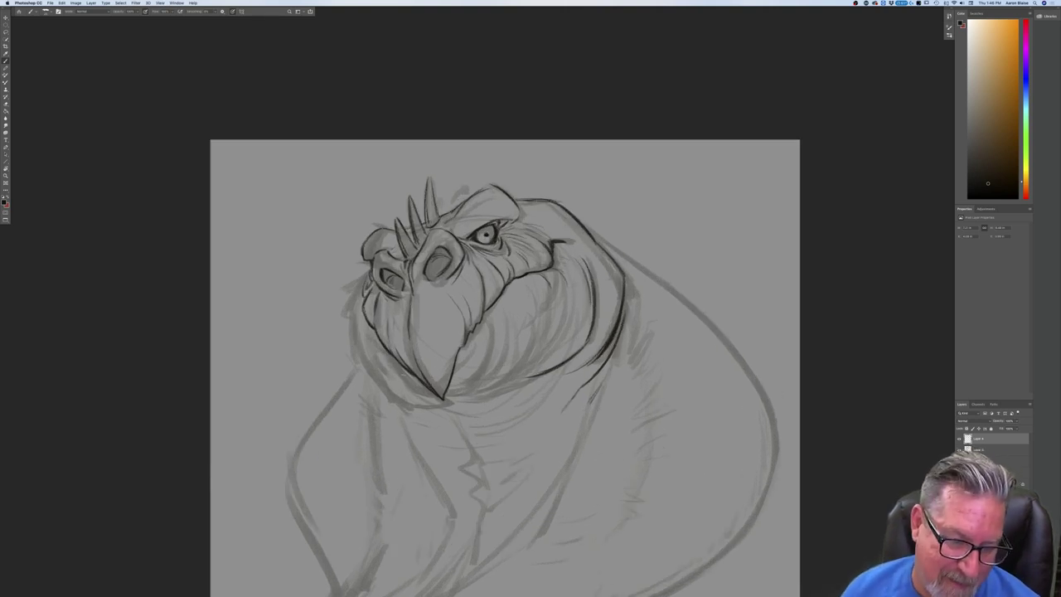
{"action": "left_click_drag", "start_coordinate": [412, 385], "coordinate": [433, 396]}
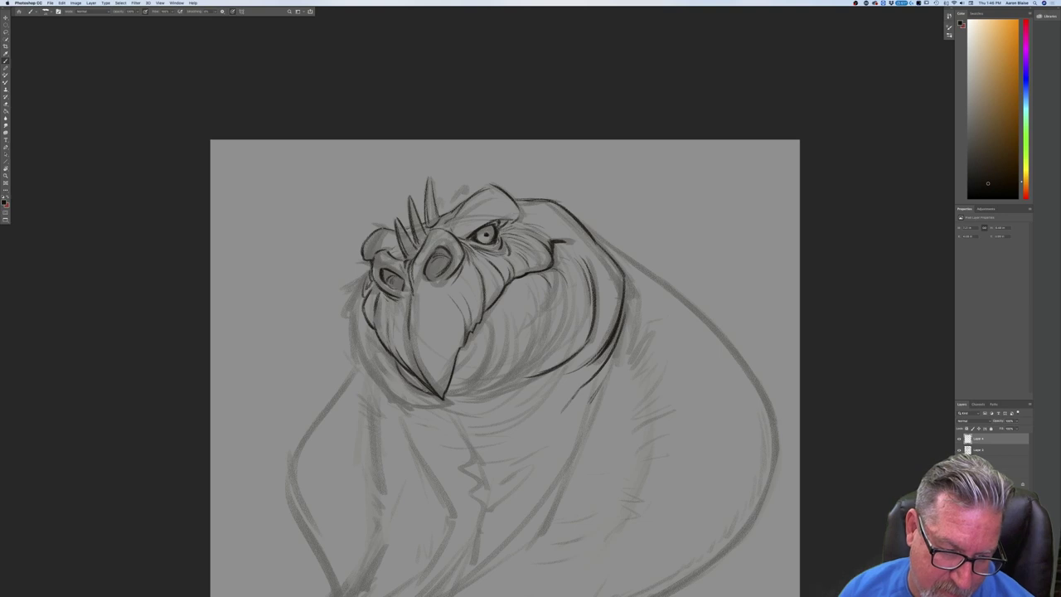
{"action": "mouse_move", "coordinate": [489, 318]}
{"action": "left_mouse_down"}
{"action": "mouse_move", "coordinate": [488, 354]}
{"action": "mouse_move", "coordinate": [472, 382]}
{"action": "mouse_move", "coordinate": [448, 395]}
{"action": "left_mouse_up"}
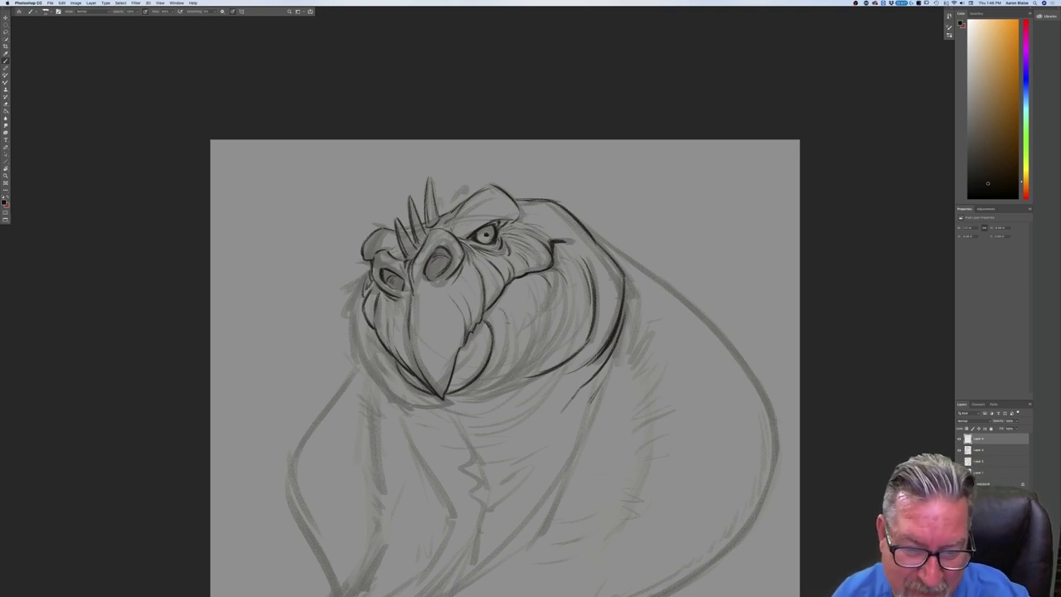
{"action": "mouse_move", "coordinate": [505, 333]}
{"action": "left_mouse_down"}
{"action": "mouse_move", "coordinate": [489, 381]}
{"action": "mouse_move", "coordinate": [456, 394]}
{"action": "left_mouse_up"}
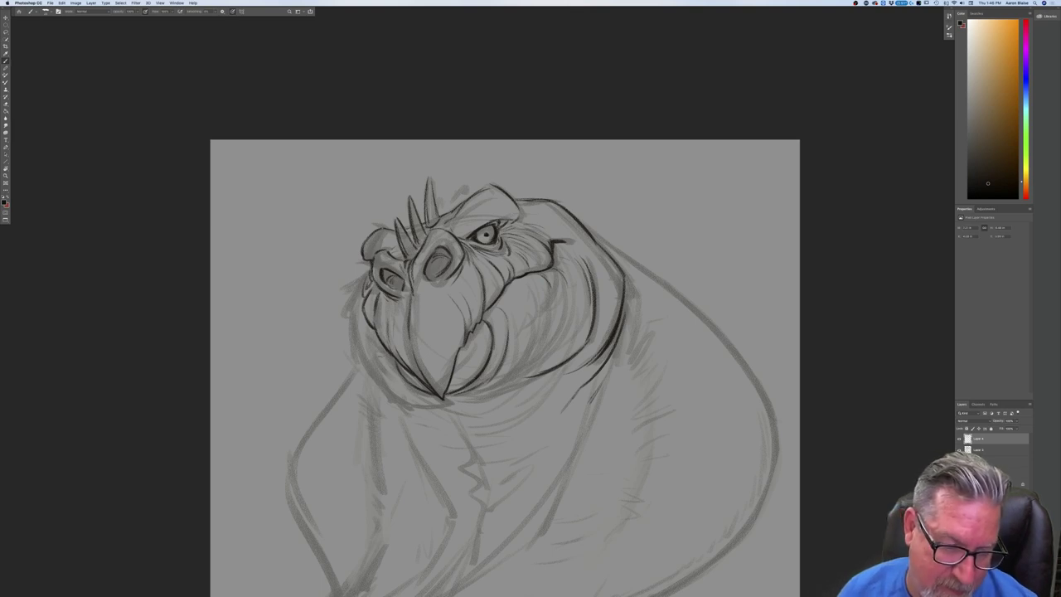
{"action": "left_click_drag", "start_coordinate": [387, 357], "coordinate": [427, 395]}
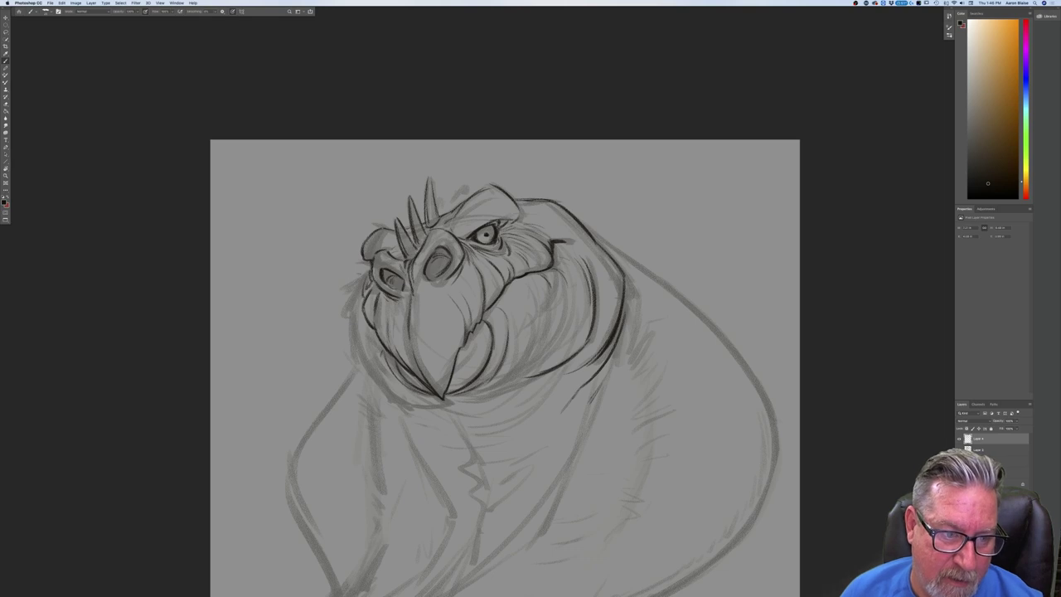
{"action": "left_click_drag", "start_coordinate": [366, 274], "coordinate": [360, 303]}
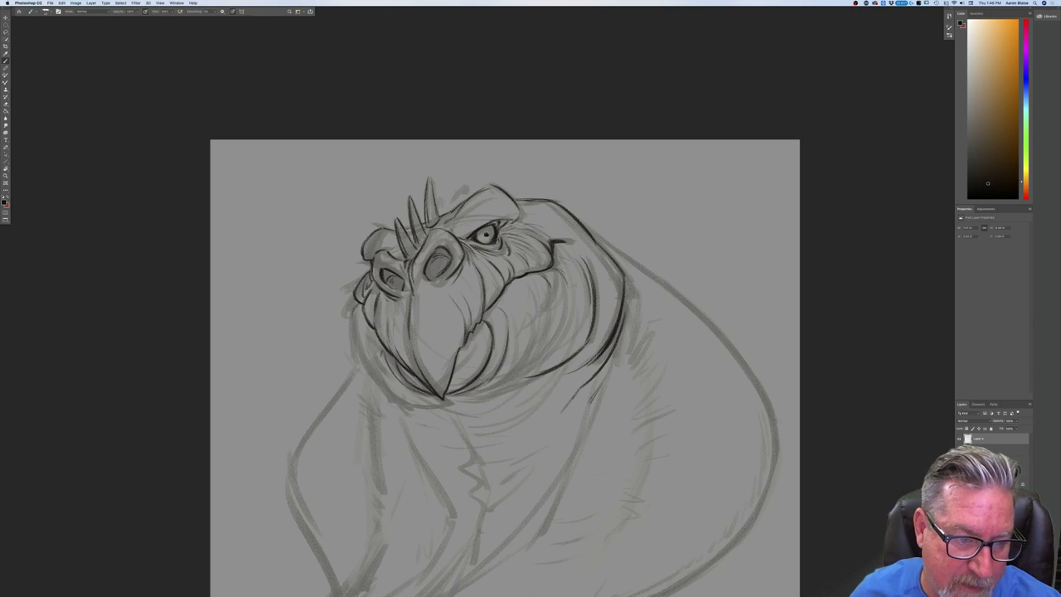
{"action": "left_click_drag", "start_coordinate": [353, 316], "coordinate": [369, 365]}
{"action": "left_click_drag", "start_coordinate": [360, 328], "coordinate": [384, 379]}
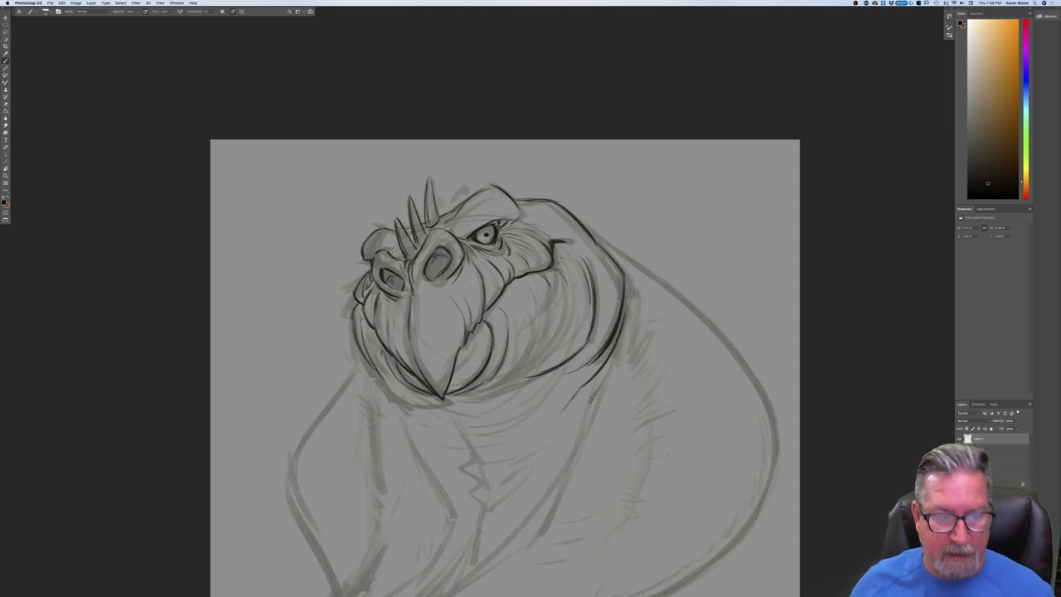
{"action": "key", "text": "super+z"}
{"action": "key", "text": "super+z"}
{"action": "key", "text": "super+z"}
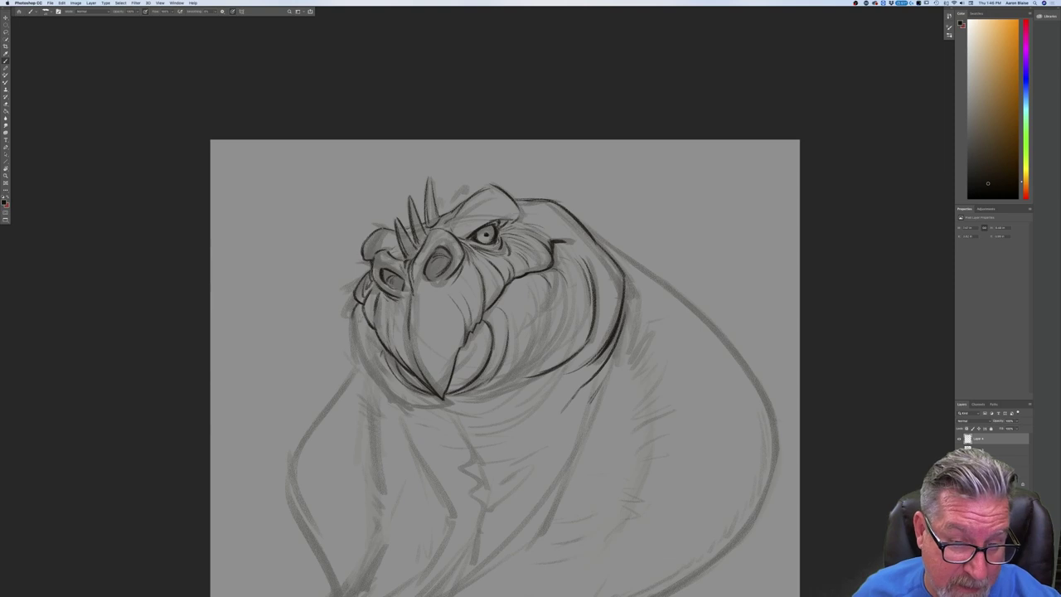
Outline the far jaw edge and the chin underside below the beak, with a short throat line beneath it.
{"action": "left_click_drag", "start_coordinate": [357, 321], "coordinate": [372, 372]}
{"action": "mouse_move", "coordinate": [360, 334]}
{"action": "left_mouse_down"}
{"action": "mouse_move", "coordinate": [366, 368]}
{"action": "mouse_move", "coordinate": [418, 402]}
{"action": "left_mouse_up"}
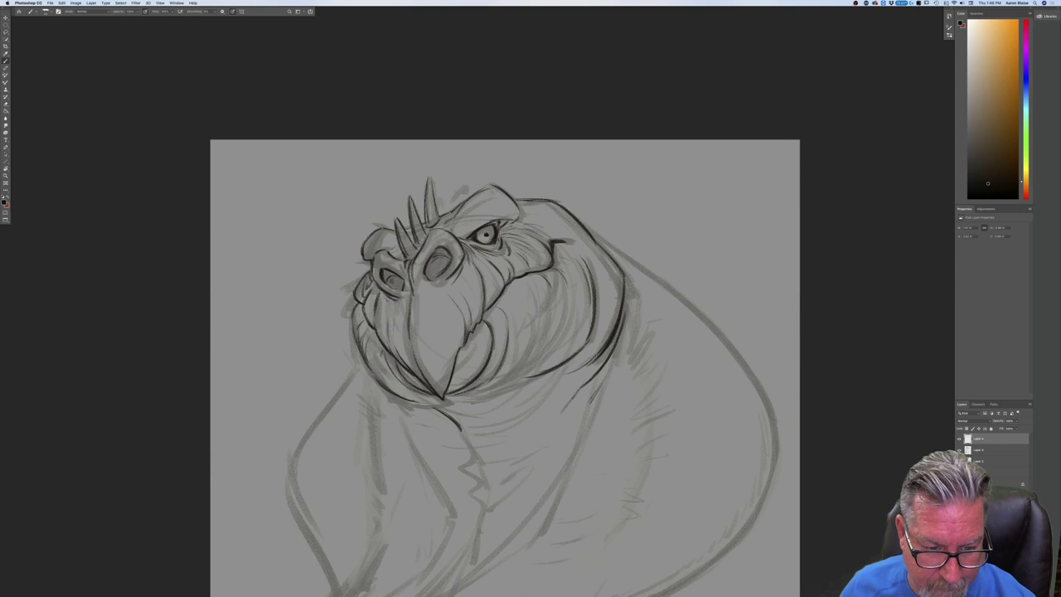
{"action": "mouse_move", "coordinate": [478, 398]}
{"action": "left_mouse_down"}
{"action": "mouse_move", "coordinate": [514, 385]}
{"action": "mouse_move", "coordinate": [497, 395]}
{"action": "left_mouse_up"}
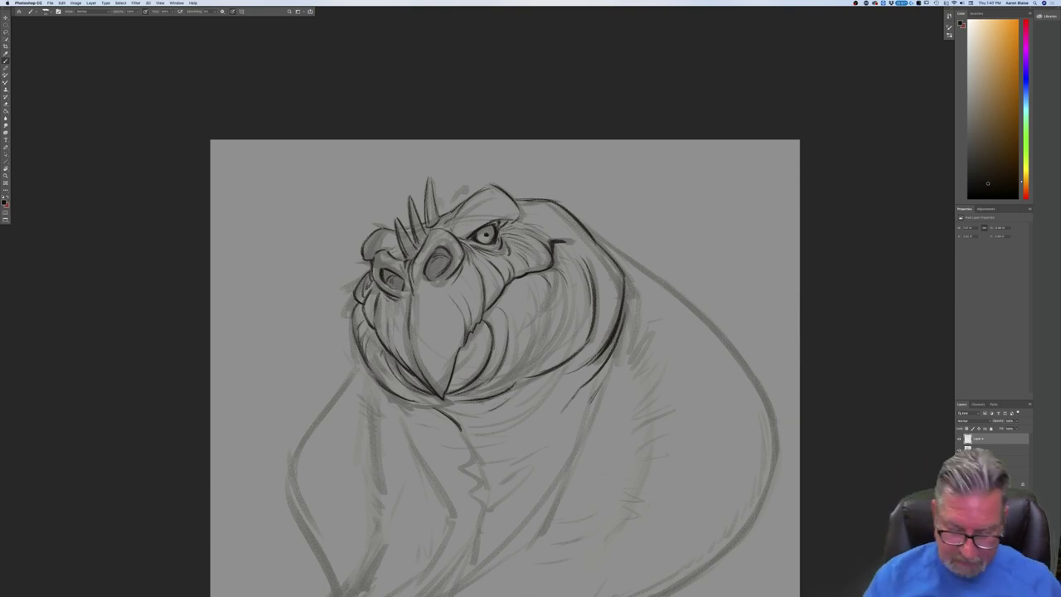
Draw a small spike behind the horns and an oval marking on the crown behind the brow.
{"action": "key", "text": "super+minus"}
{"action": "key", "text": "super+minus"}
{"action": "key", "text": "super+minus"}
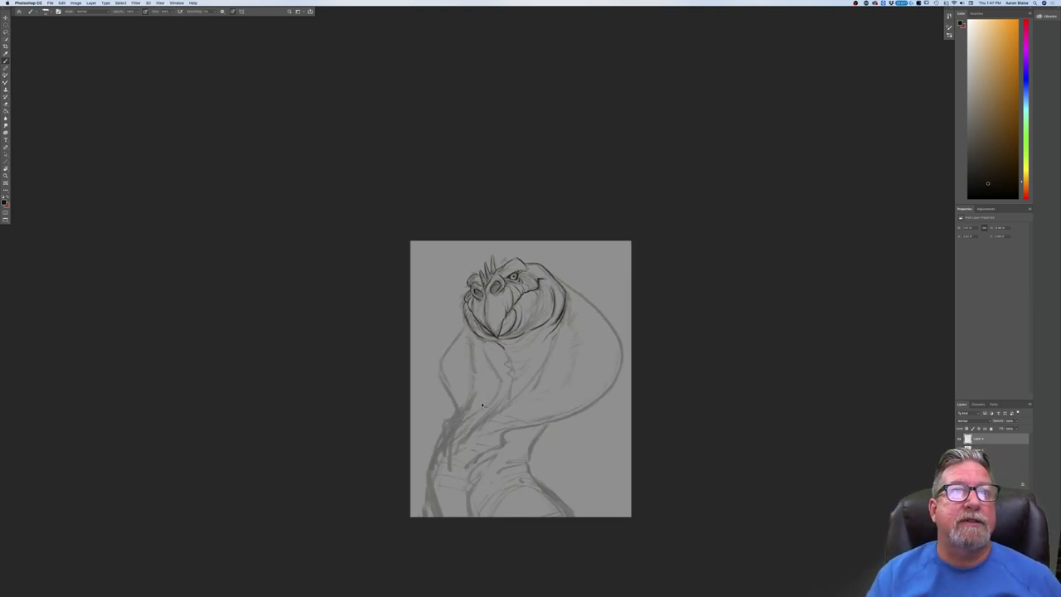
{"action": "key", "text": "super+plus"}
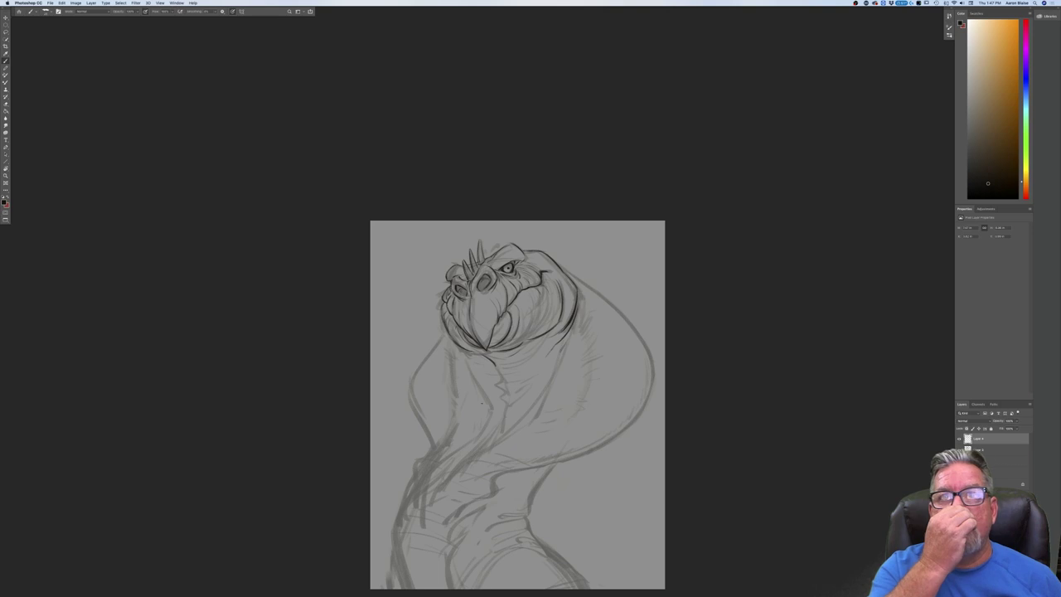
{"action": "key", "text": "super+plus"}
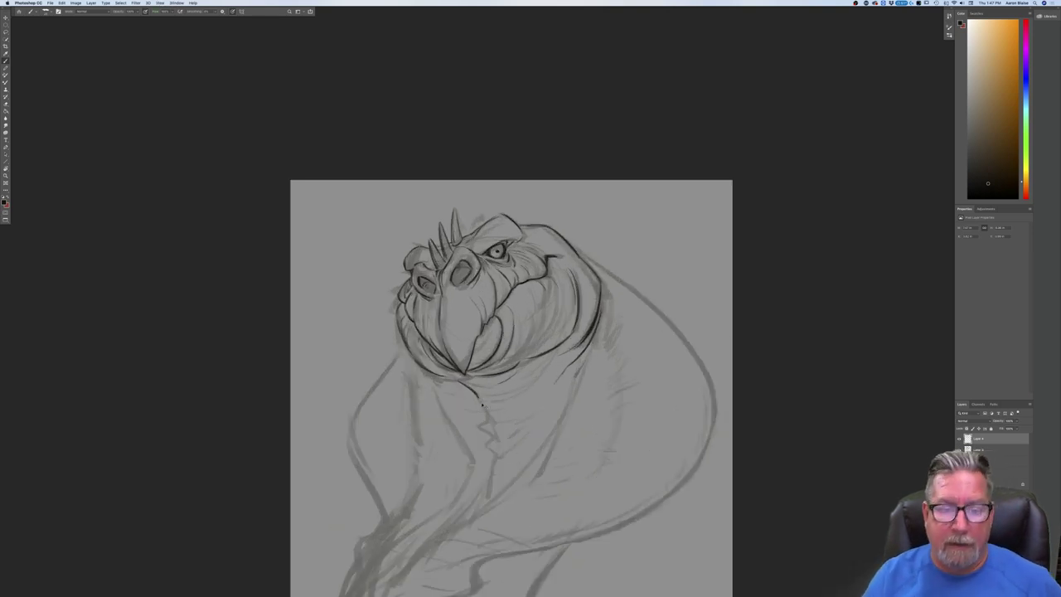
{"action": "key", "text": "super+plus"}
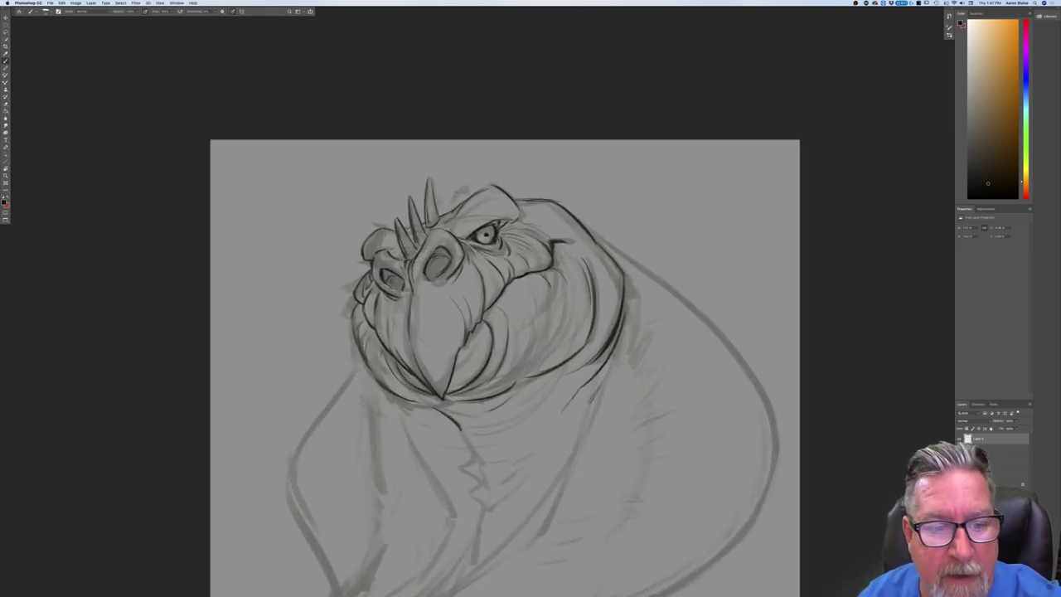
{"action": "mouse_move", "coordinate": [450, 210]}
{"action": "left_mouse_down"}
{"action": "mouse_move", "coordinate": [461, 189]}
{"action": "mouse_move", "coordinate": [453, 207]}
{"action": "left_mouse_up"}
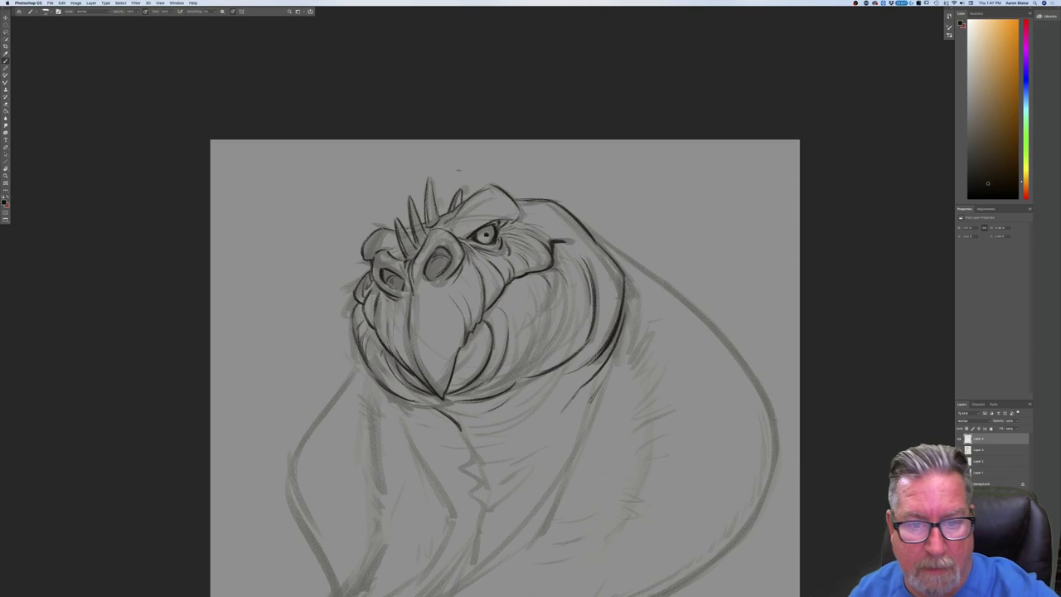
{"action": "mouse_move", "coordinate": [553, 211]}
{"action": "left_mouse_down"}
{"action": "mouse_move", "coordinate": [547, 222]}
{"action": "mouse_move", "coordinate": [529, 214]}
{"action": "mouse_move", "coordinate": [555, 206]}
{"action": "mouse_move", "coordinate": [565, 219]}
{"action": "mouse_move", "coordinate": [547, 223]}
{"action": "mouse_move", "coordinate": [553, 206]}
{"action": "left_mouse_up"}
Flip the whole canvas horizontally to check the drawing.
{"action": "key", "text": "super+minus"}
{"action": "key", "text": "super+minus"}
{"action": "key", "text": "super+minus"}
{"action": "key", "text": "super+minus"}
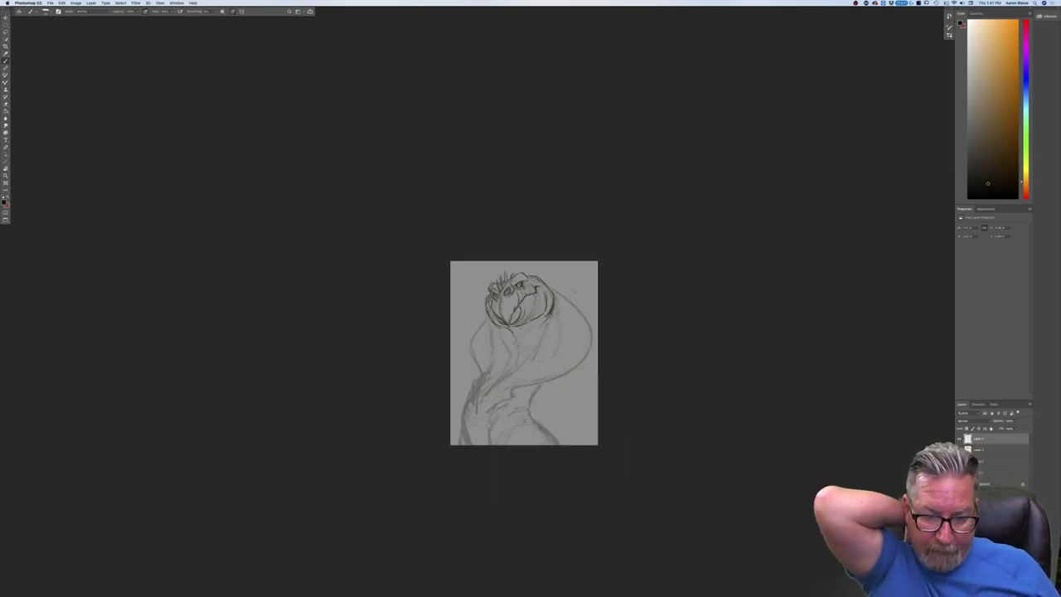
{"action": "scroll", "coordinate": [530, 302], "scroll_direction": "up", "scroll_amount": 5}
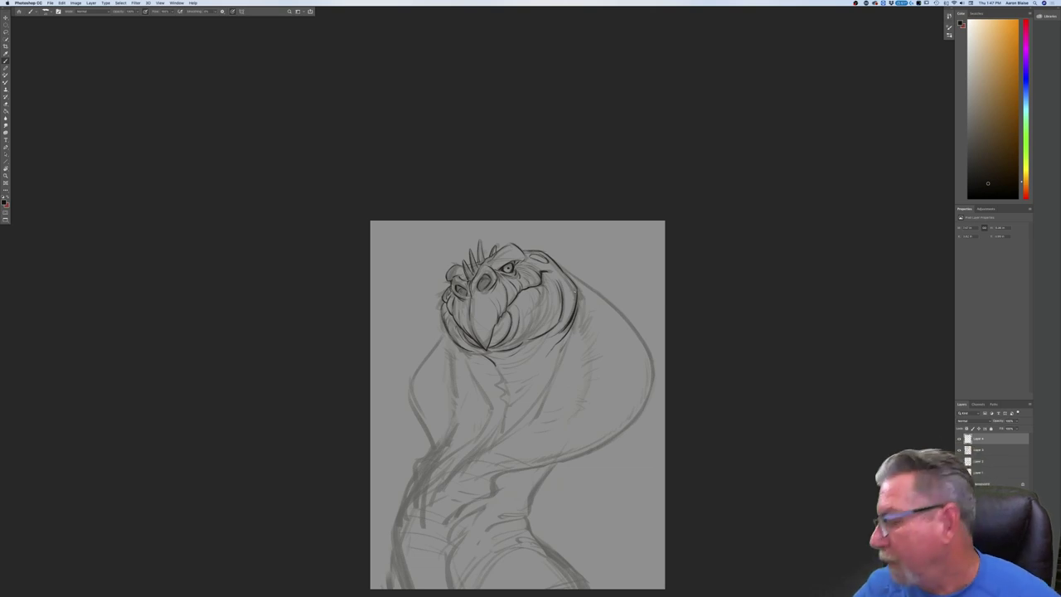
{"action": "left_click", "coordinate": [76, 3]}
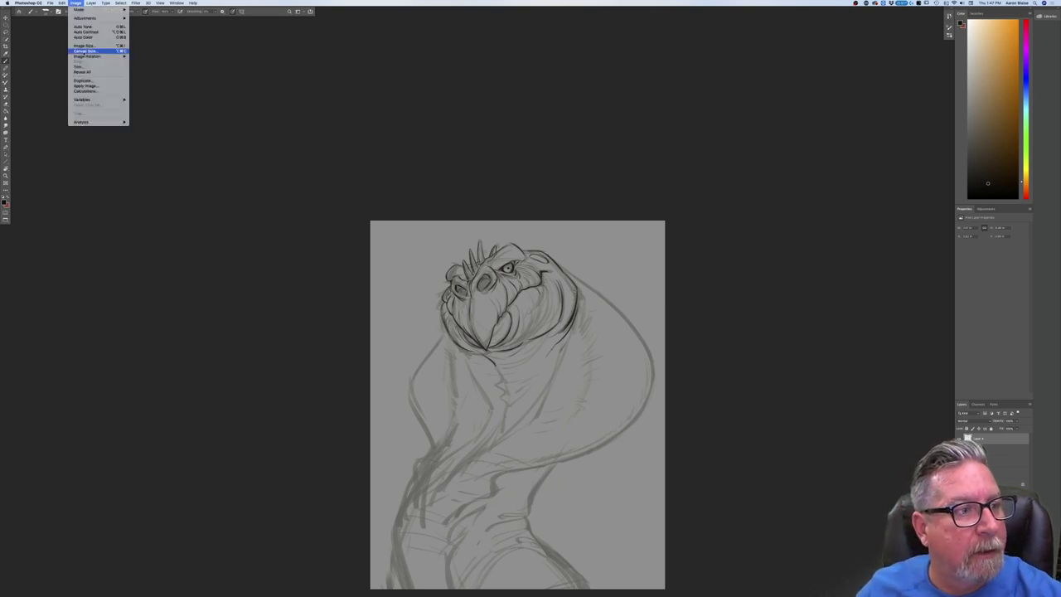
{"action": "mouse_move", "coordinate": [91, 55]}
{"action": "left_click", "coordinate": [150, 81]}
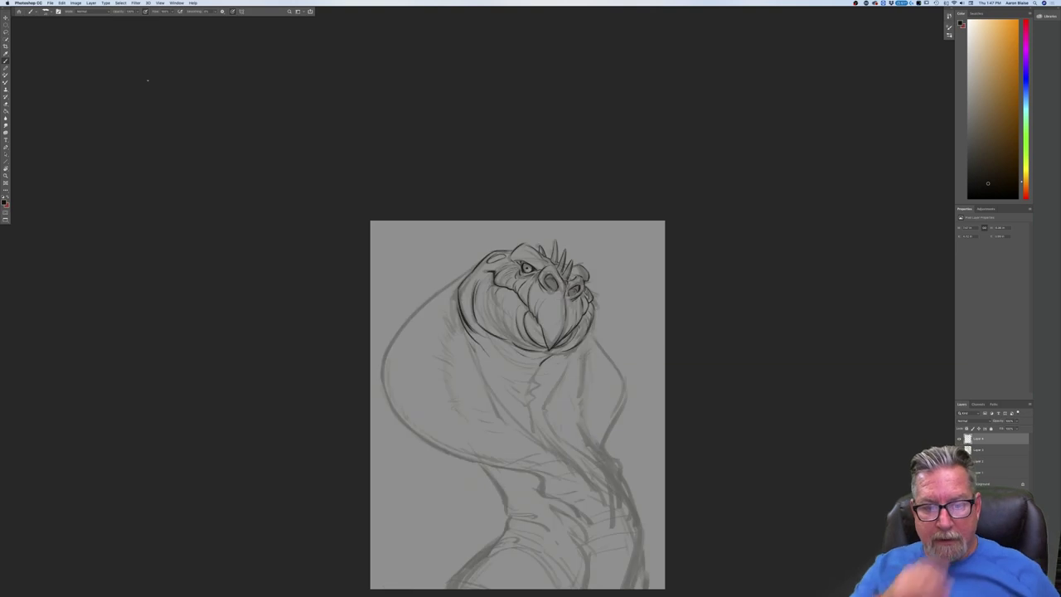
Draw the zigzag throat ridge running down the neck, with long fold lines on the far side beneath the jaw.
{"action": "scroll", "coordinate": [267, 364], "scroll_direction": "down", "scroll_amount": 5}
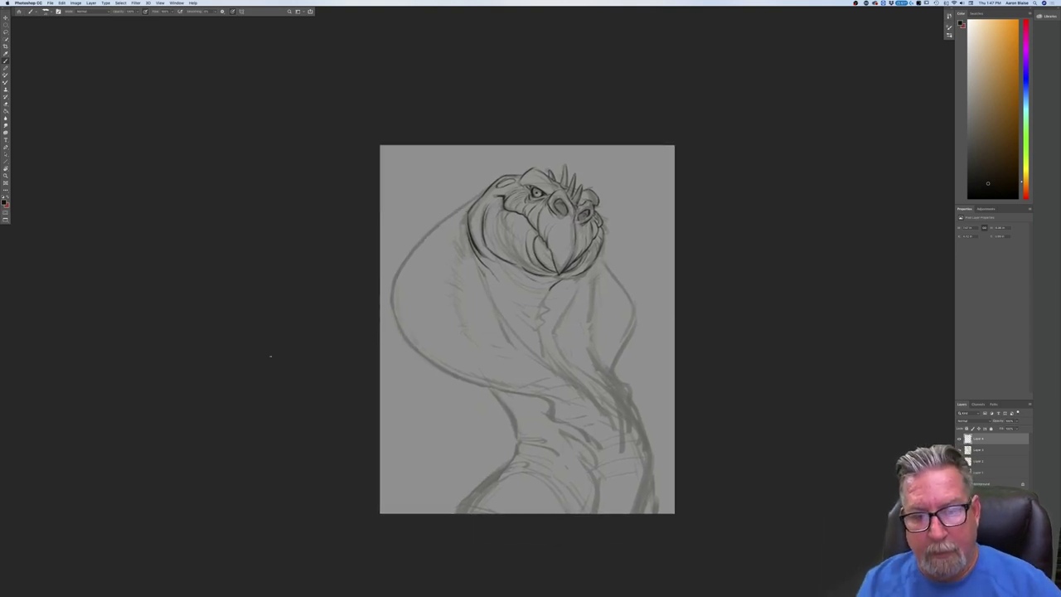
{"action": "key", "text": "super+plus"}
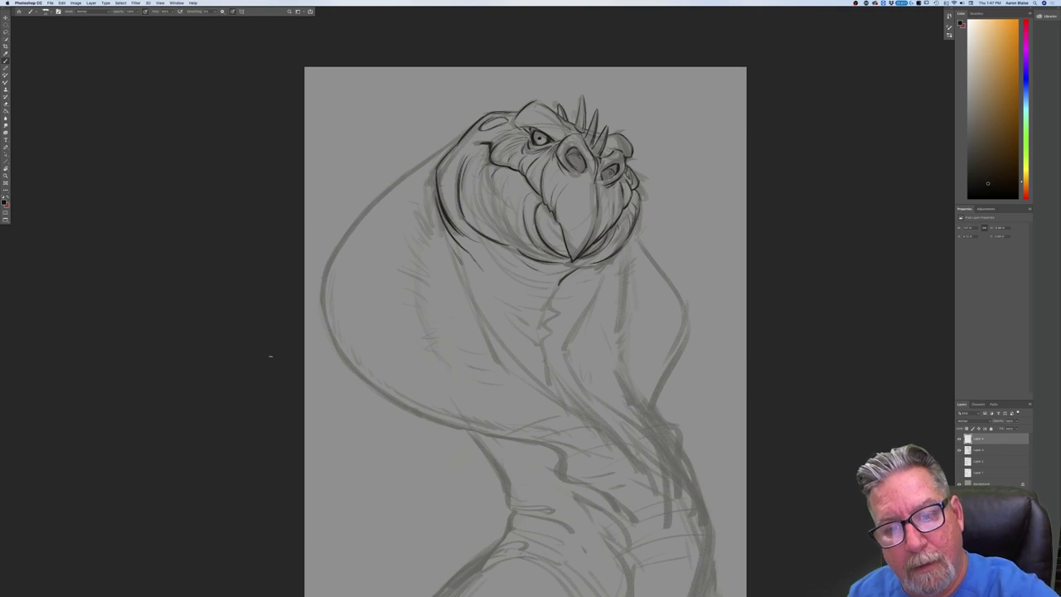
{"action": "left_click_drag", "start_coordinate": [615, 190], "coordinate": [611, 224]}
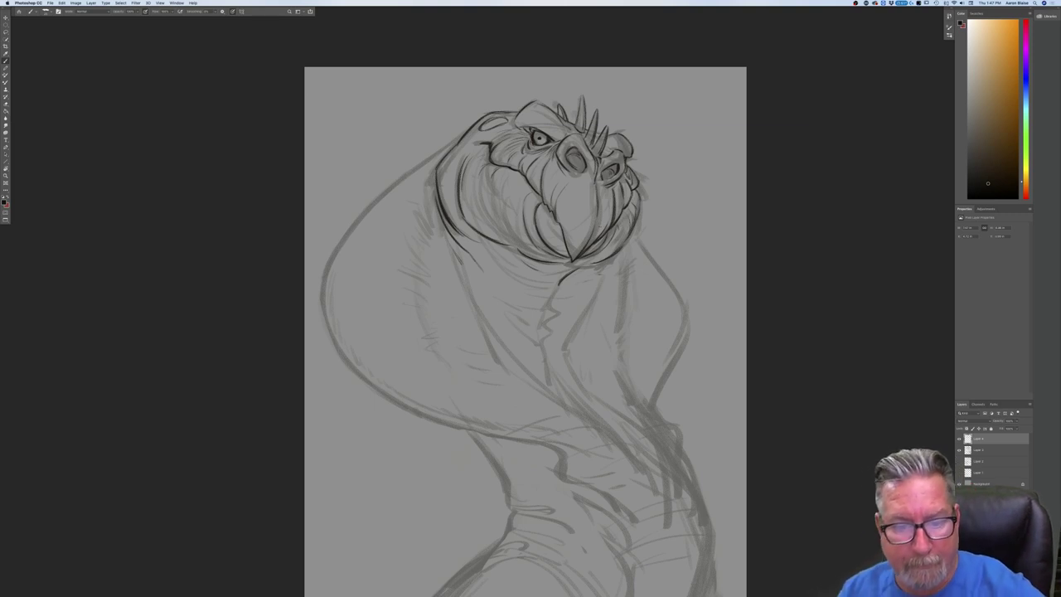
{"action": "left_click_drag", "start_coordinate": [602, 276], "coordinate": [565, 358]}
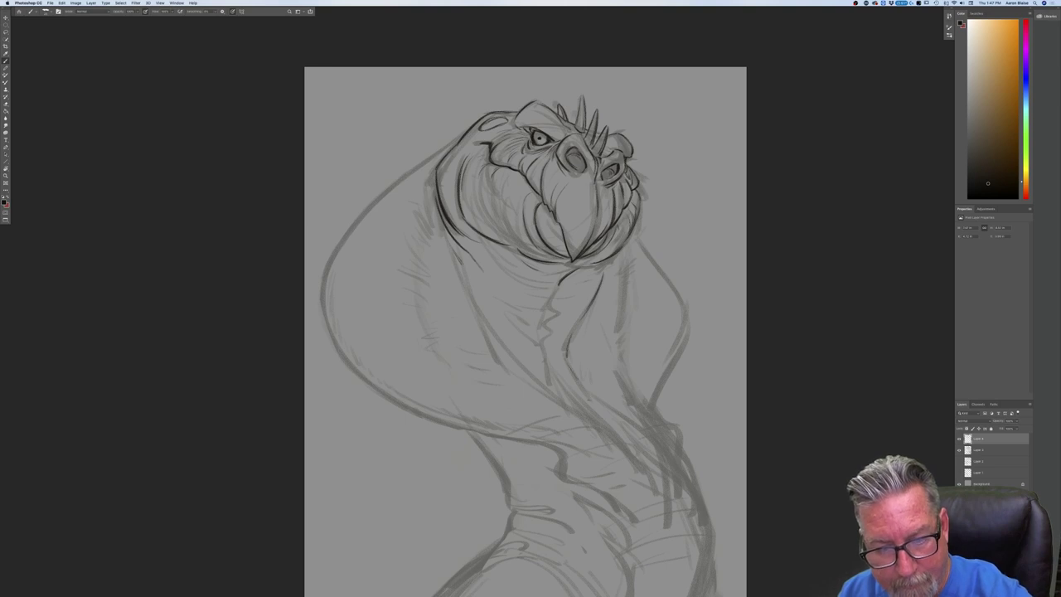
{"action": "mouse_move", "coordinate": [549, 297]}
{"action": "left_mouse_down"}
{"action": "mouse_move", "coordinate": [547, 361]}
{"action": "mouse_move", "coordinate": [580, 407]}
{"action": "left_mouse_up"}
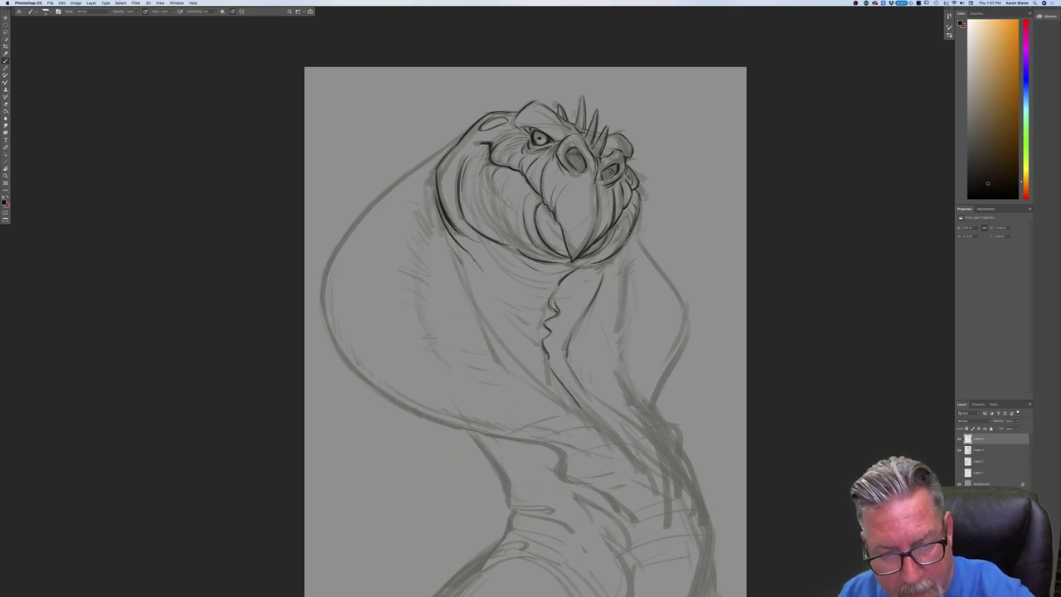
{"action": "mouse_move", "coordinate": [542, 310]}
{"action": "left_mouse_down"}
{"action": "mouse_move", "coordinate": [545, 362]}
{"action": "mouse_move", "coordinate": [634, 459]}
{"action": "left_mouse_up"}
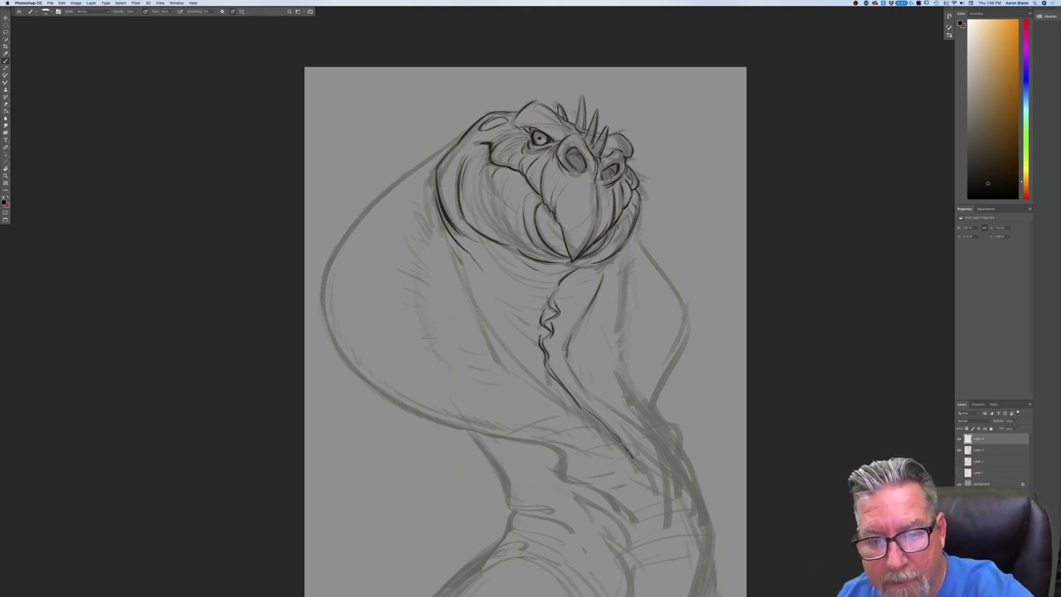
{"action": "mouse_move", "coordinate": [617, 259]}
{"action": "left_mouse_down"}
{"action": "mouse_move", "coordinate": [612, 354]}
{"action": "mouse_move", "coordinate": [643, 411]}
{"action": "left_mouse_up"}
{"action": "key", "text": "super+z"}
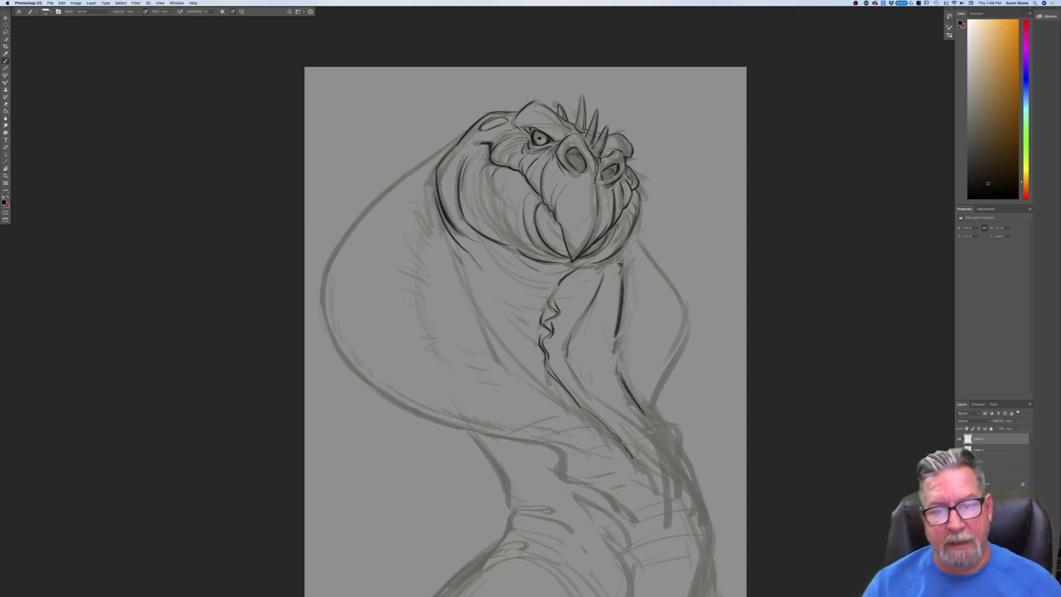
Add short hatch marks inside the near hood behind the jaw and draw the near neck edge sweeping down the throat.
{"action": "left_click_drag", "start_coordinate": [433, 175], "coordinate": [426, 294]}
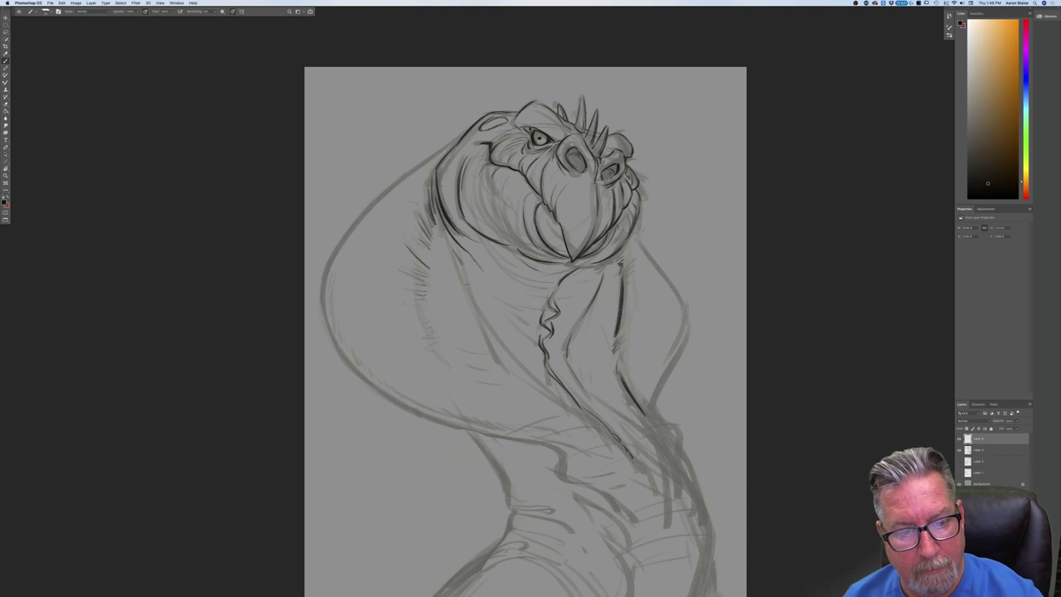
{"action": "left_click_drag", "start_coordinate": [462, 287], "coordinate": [470, 293]}
{"action": "mouse_move", "coordinate": [495, 347]}
{"action": "left_mouse_down"}
{"action": "mouse_move", "coordinate": [530, 384]}
{"action": "mouse_move", "coordinate": [607, 433]}
{"action": "left_mouse_up"}
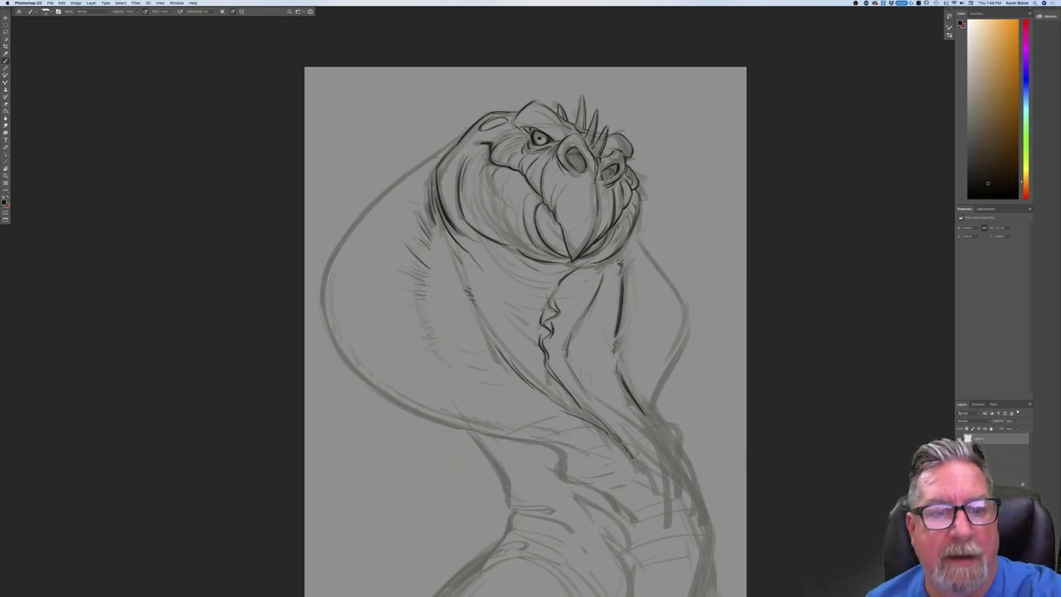
Outline the upper outer edge of the near hood and the full outer curve of the far hood.
{"action": "mouse_move", "coordinate": [464, 135]}
{"action": "left_mouse_down"}
{"action": "mouse_move", "coordinate": [358, 220]}
{"action": "mouse_move", "coordinate": [338, 252]}
{"action": "left_mouse_up"}
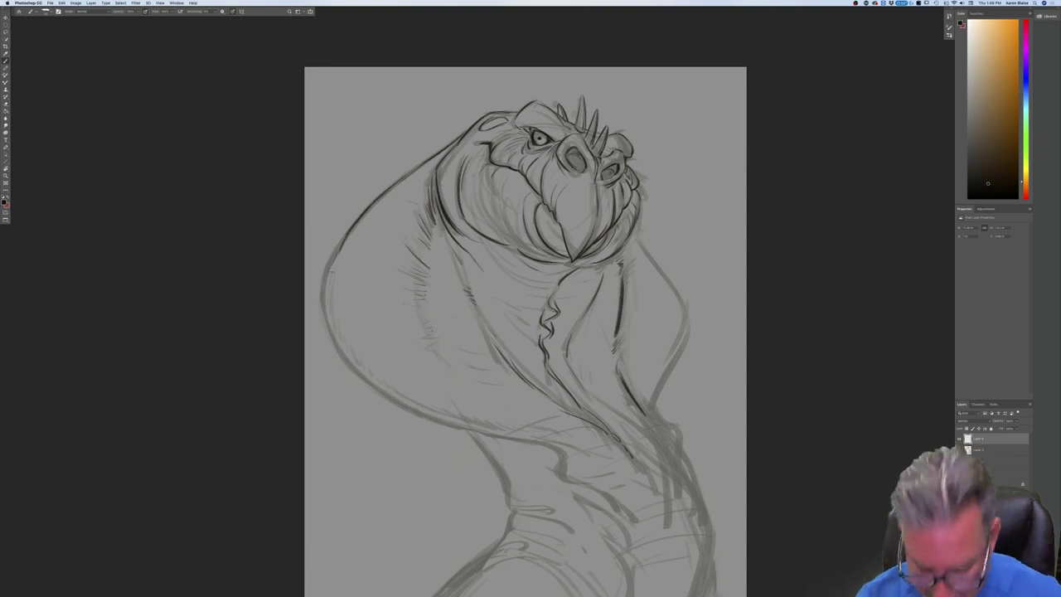
{"action": "key", "text": "super+minus"}
{"action": "key", "text": "super+minus"}
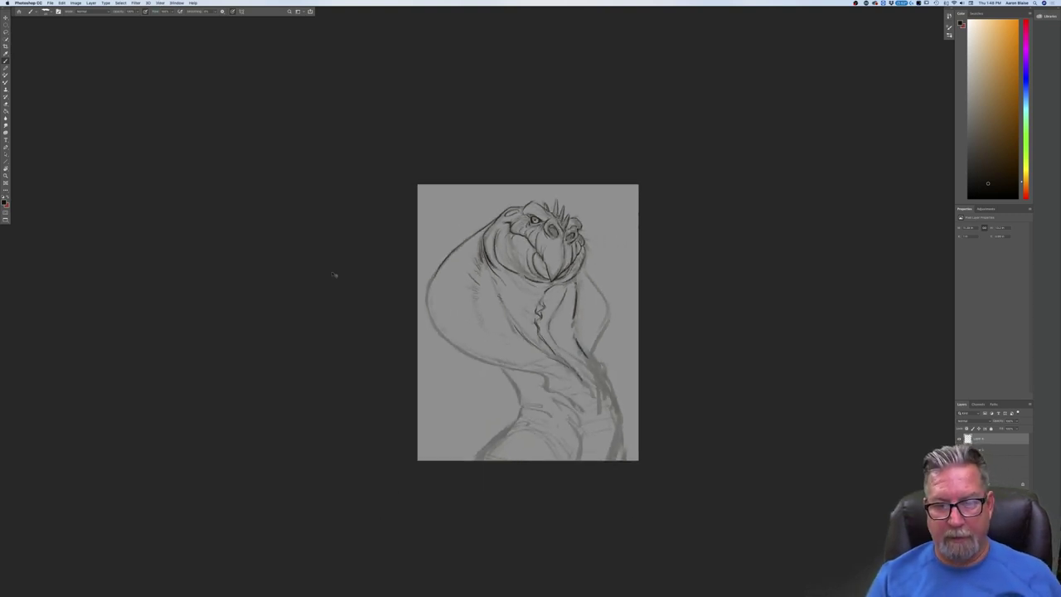
{"action": "key", "text": "super+plus"}
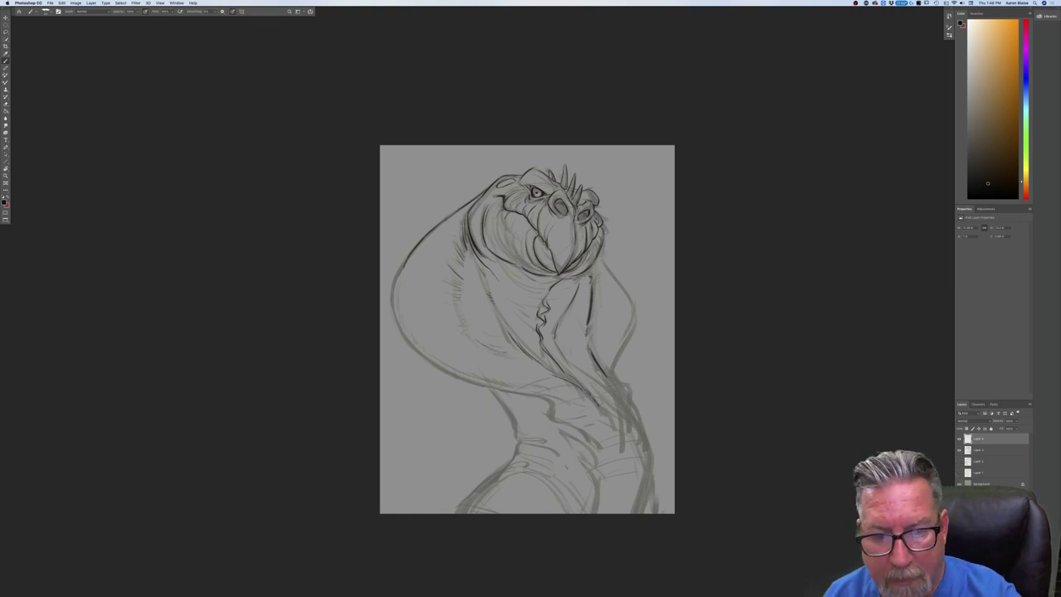
{"action": "mouse_move", "coordinate": [601, 258]}
{"action": "left_mouse_down"}
{"action": "mouse_move", "coordinate": [629, 302]}
{"action": "mouse_move", "coordinate": [633, 335]}
{"action": "mouse_move", "coordinate": [610, 378]}
{"action": "left_mouse_up"}
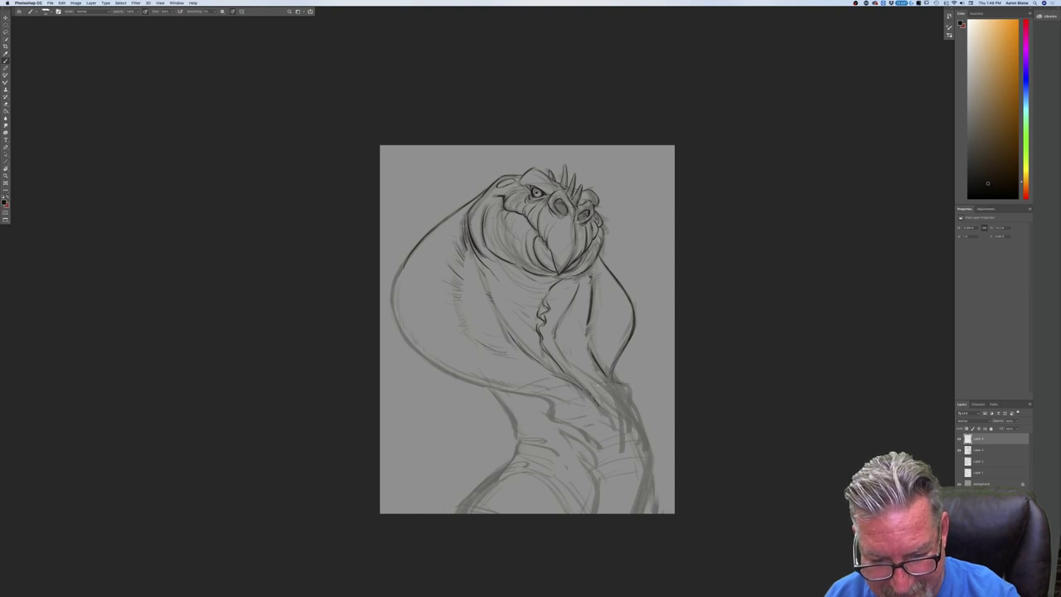
Draw the bumpy neck edge just below the far hood and the wavy fold line running down the neck from beneath the near hood.
{"action": "mouse_move", "coordinate": [625, 387]}
{"action": "left_mouse_down"}
{"action": "mouse_move", "coordinate": [638, 426]}
{"action": "mouse_move", "coordinate": [618, 421]}
{"action": "left_mouse_up"}
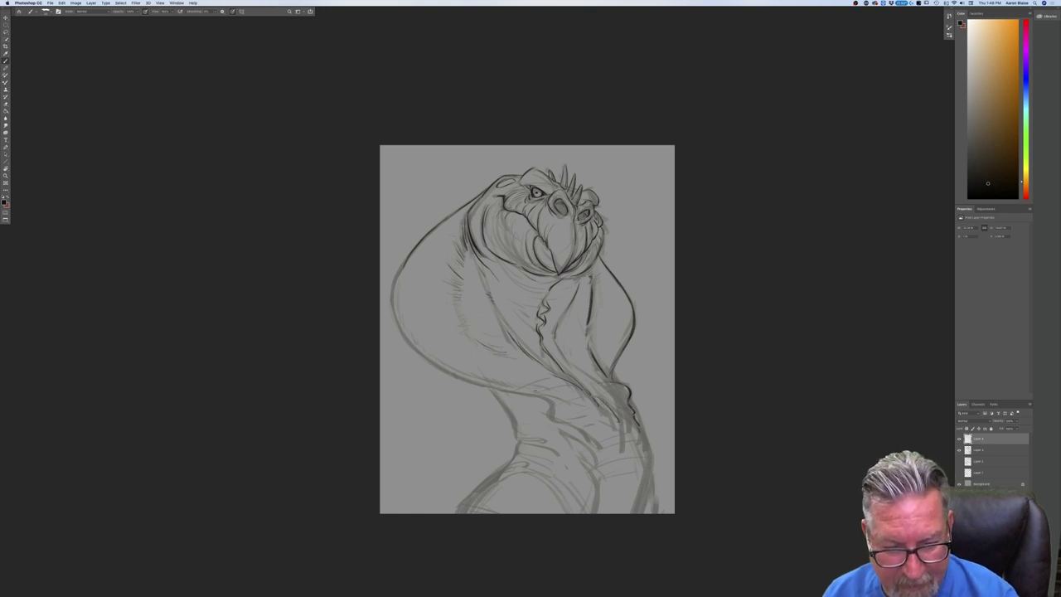
{"action": "mouse_move", "coordinate": [521, 390]}
{"action": "left_mouse_down"}
{"action": "mouse_move", "coordinate": [546, 398]}
{"action": "mouse_move", "coordinate": [552, 416]}
{"action": "mouse_move", "coordinate": [520, 390]}
{"action": "mouse_move", "coordinate": [492, 389]}
{"action": "mouse_move", "coordinate": [585, 437]}
{"action": "left_mouse_up"}
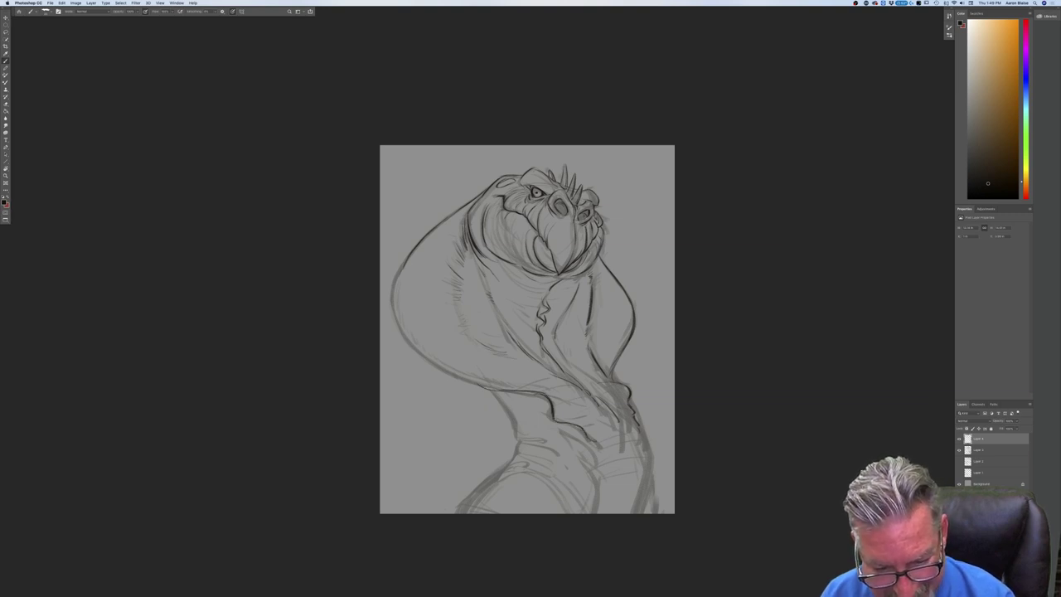
{"action": "left_click_drag", "start_coordinate": [527, 389], "coordinate": [561, 394]}
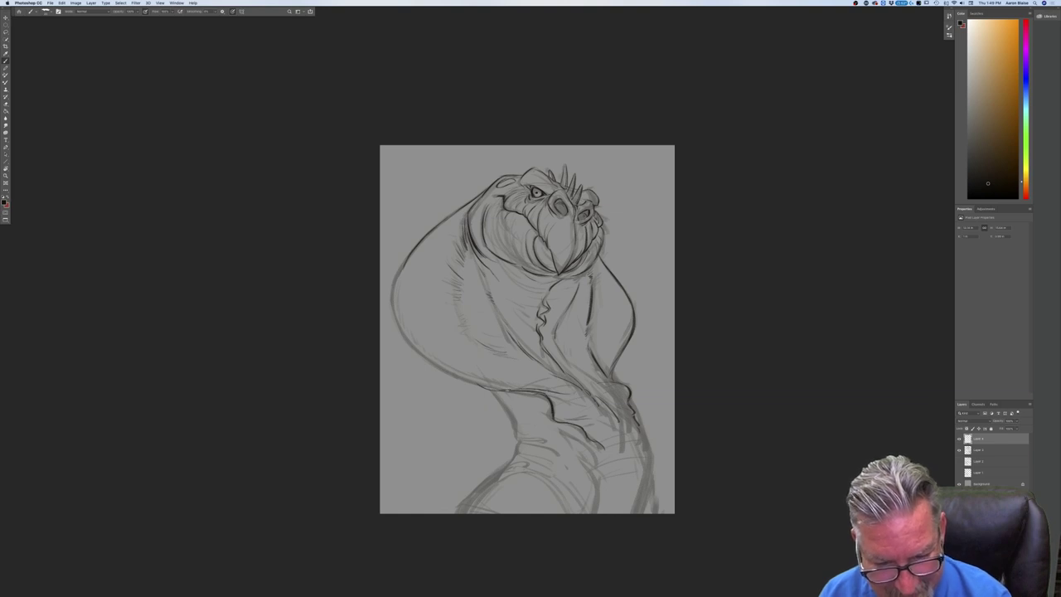
{"action": "key", "text": "super+shift+e"}
{"action": "key", "text": "super+z"}
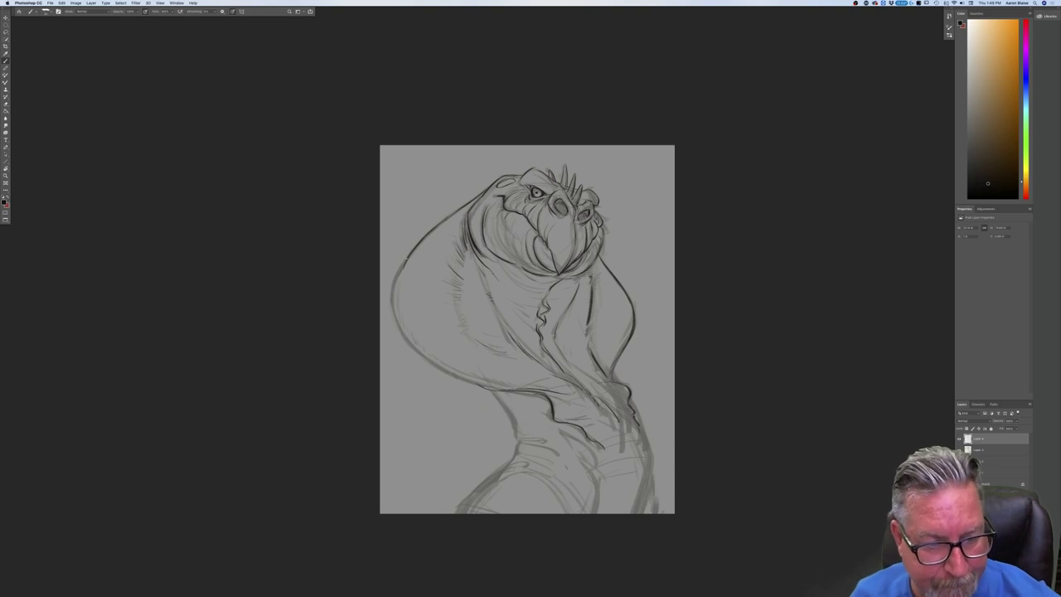
Outline the outer and lower curve of the near hood and add short hatch marks along its inner fold.
{"action": "mouse_move", "coordinate": [397, 277]}
{"action": "left_mouse_down"}
{"action": "mouse_move", "coordinate": [403, 338]}
{"action": "mouse_move", "coordinate": [478, 386]}
{"action": "left_mouse_up"}
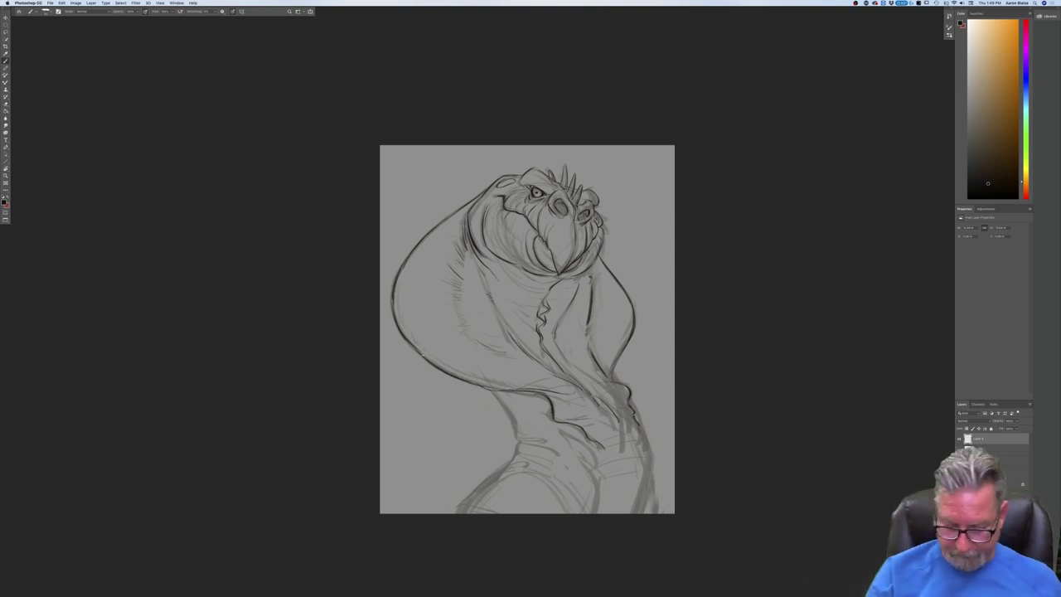
{"action": "key", "text": "super+equal"}
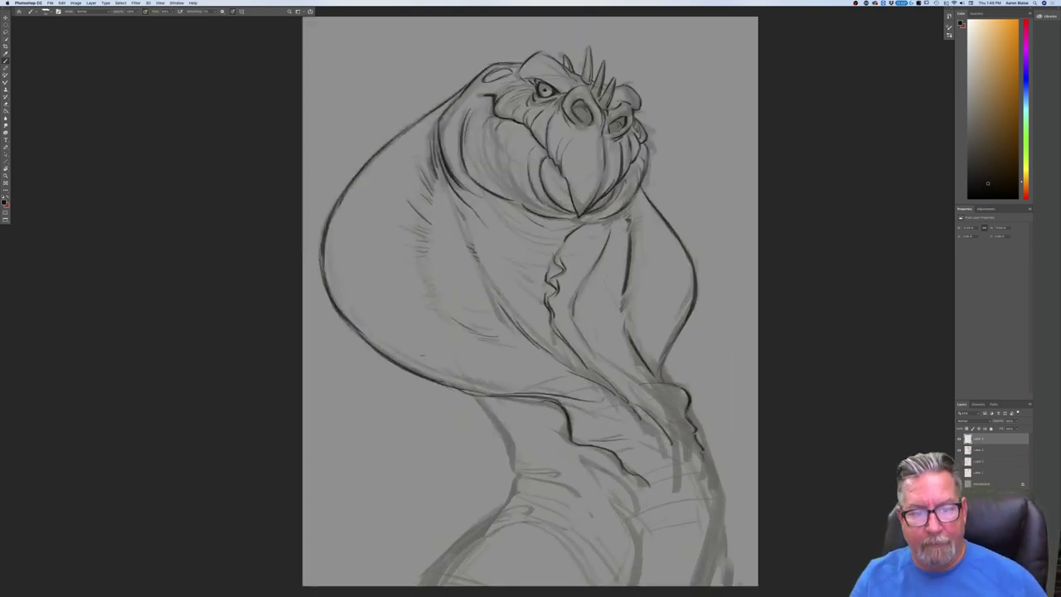
{"action": "left_click_drag", "start_coordinate": [426, 285], "coordinate": [445, 311]}
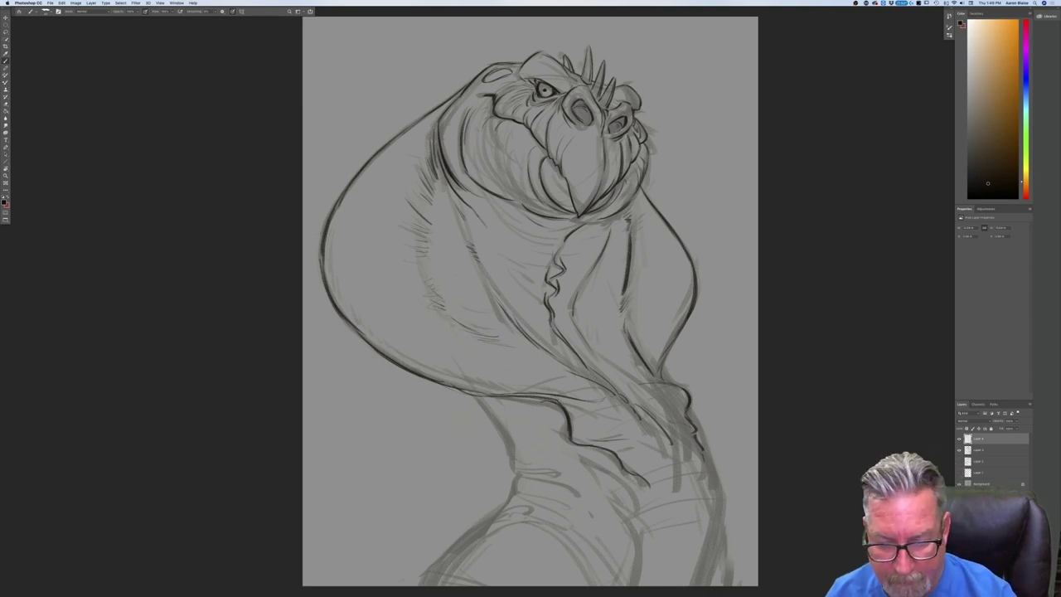
Draw the long central line down the lower neck, then the near neck edge and the skin folds where it pinches in.
{"action": "mouse_move", "coordinate": [651, 422]}
{"action": "left_mouse_down"}
{"action": "mouse_move", "coordinate": [672, 447]}
{"action": "mouse_move", "coordinate": [694, 528]}
{"action": "left_mouse_up"}
{"action": "left_click_drag", "start_coordinate": [677, 446], "coordinate": [692, 562]}
{"action": "mouse_move", "coordinate": [474, 392]}
{"action": "left_mouse_down"}
{"action": "mouse_move", "coordinate": [517, 474]}
{"action": "mouse_move", "coordinate": [579, 492]}
{"action": "left_mouse_up"}
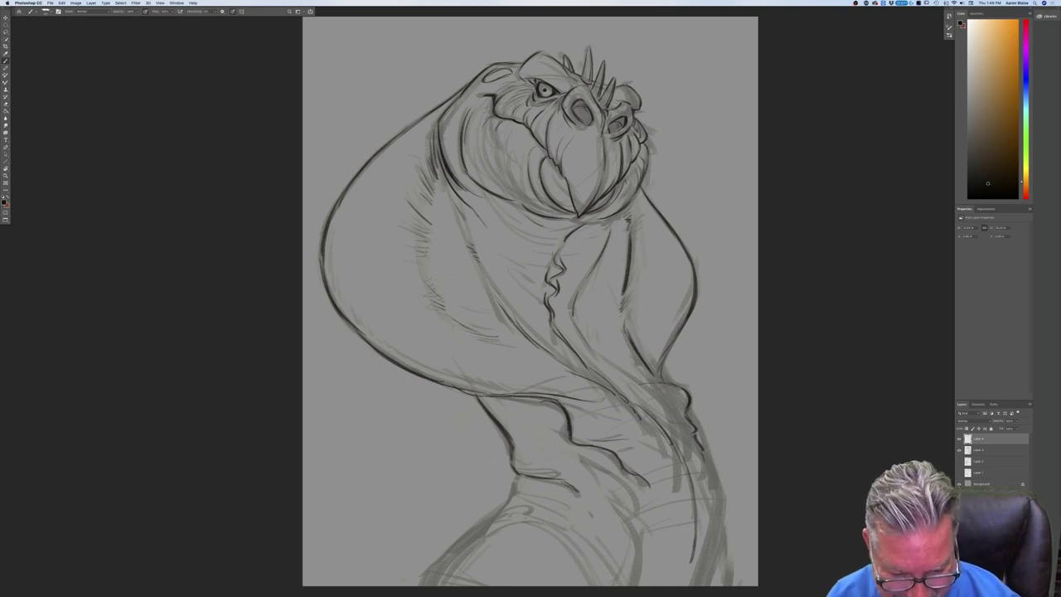
{"action": "mouse_move", "coordinate": [516, 472]}
{"action": "left_mouse_down"}
{"action": "mouse_move", "coordinate": [513, 492]}
{"action": "mouse_move", "coordinate": [569, 521]}
{"action": "left_mouse_up"}
{"action": "left_click_drag", "start_coordinate": [515, 494], "coordinate": [498, 511]}
Outline the near back edge sweeping down to the canvas edge and the far edge of the lower neck.
{"action": "key", "text": "super+minus"}
{"action": "key", "text": "super+equal"}
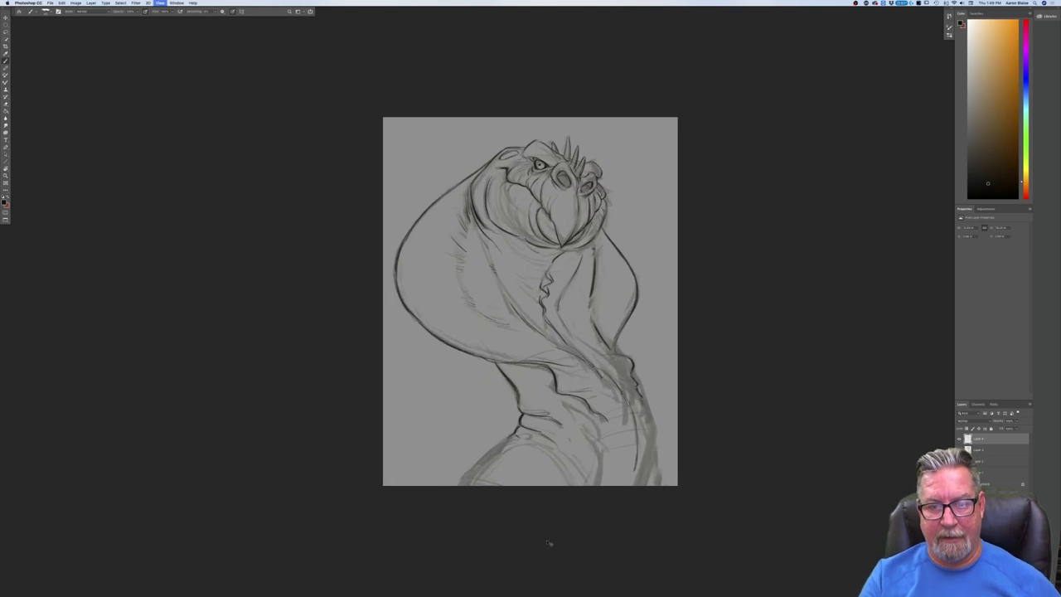
{"action": "left_click_drag", "start_coordinate": [507, 439], "coordinate": [432, 487]}
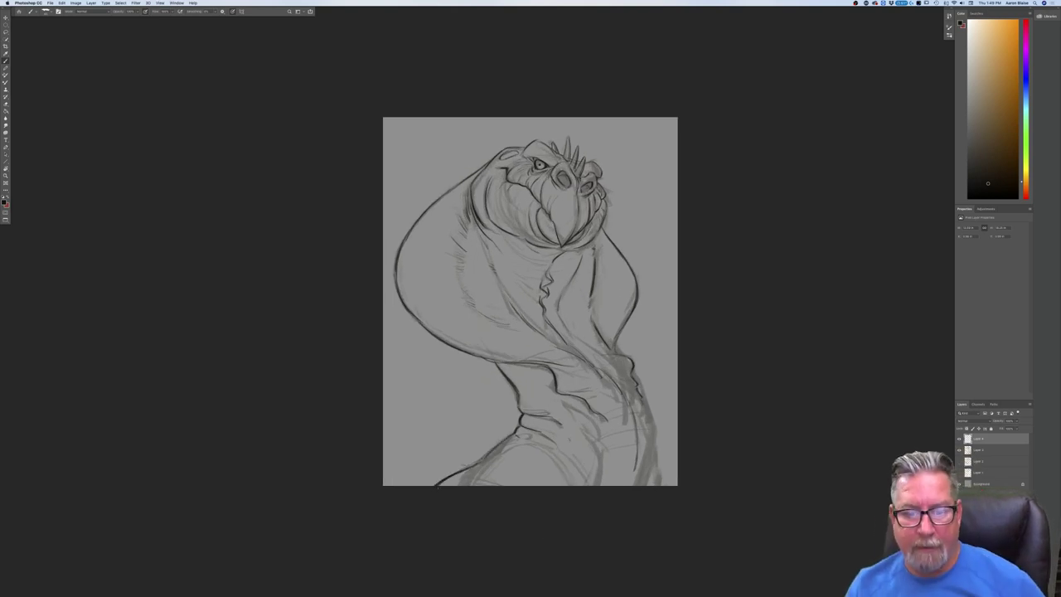
{"action": "mouse_move", "coordinate": [650, 409]}
{"action": "left_mouse_down"}
{"action": "mouse_move", "coordinate": [655, 443]}
{"action": "mouse_move", "coordinate": [636, 488]}
{"action": "left_mouse_up"}
{"action": "left_click_drag", "start_coordinate": [664, 452], "coordinate": [659, 485]}
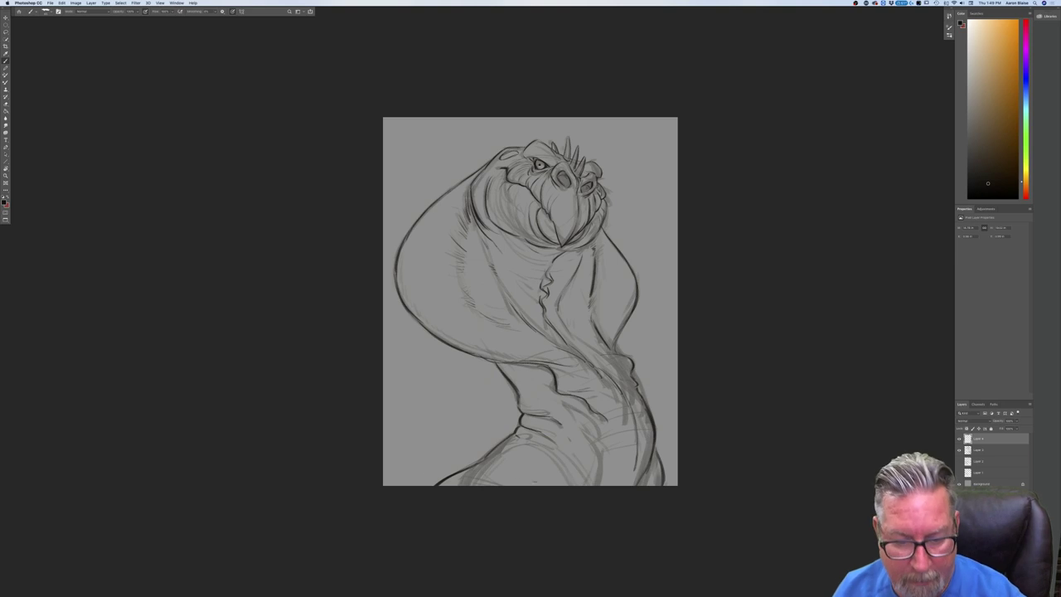
Draw the arched contour of the body at the base of the neck, curving down to the canvas edge on both ends.
{"action": "left_click_drag", "start_coordinate": [580, 430], "coordinate": [600, 484]}
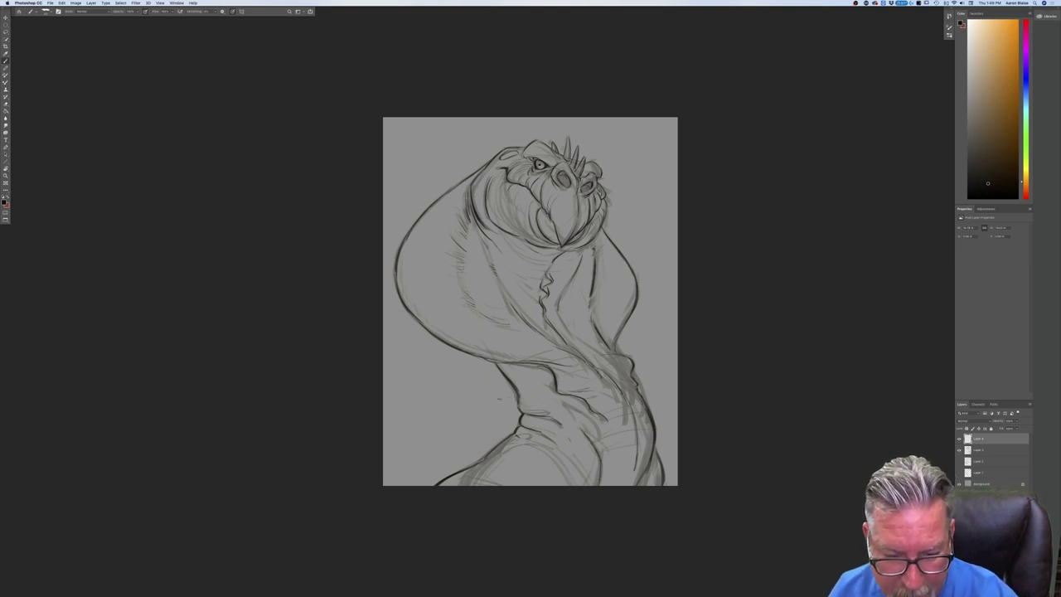
{"action": "mouse_move", "coordinate": [590, 449]}
{"action": "left_mouse_down"}
{"action": "mouse_move", "coordinate": [599, 474]}
{"action": "mouse_move", "coordinate": [517, 447]}
{"action": "mouse_move", "coordinate": [560, 456]}
{"action": "left_mouse_up"}
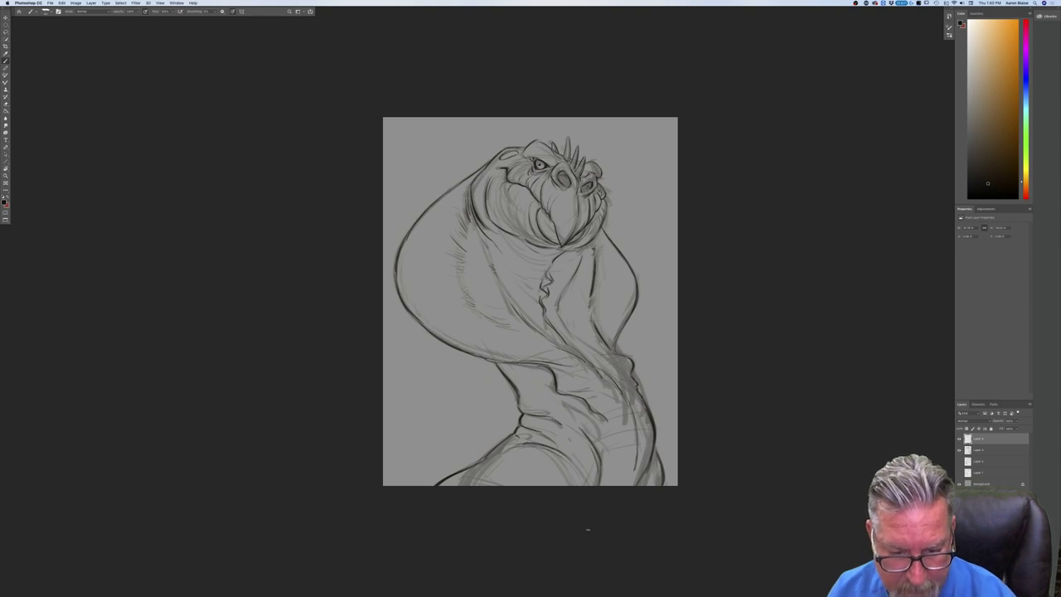
{"action": "left_click_drag", "start_coordinate": [486, 466], "coordinate": [462, 484]}
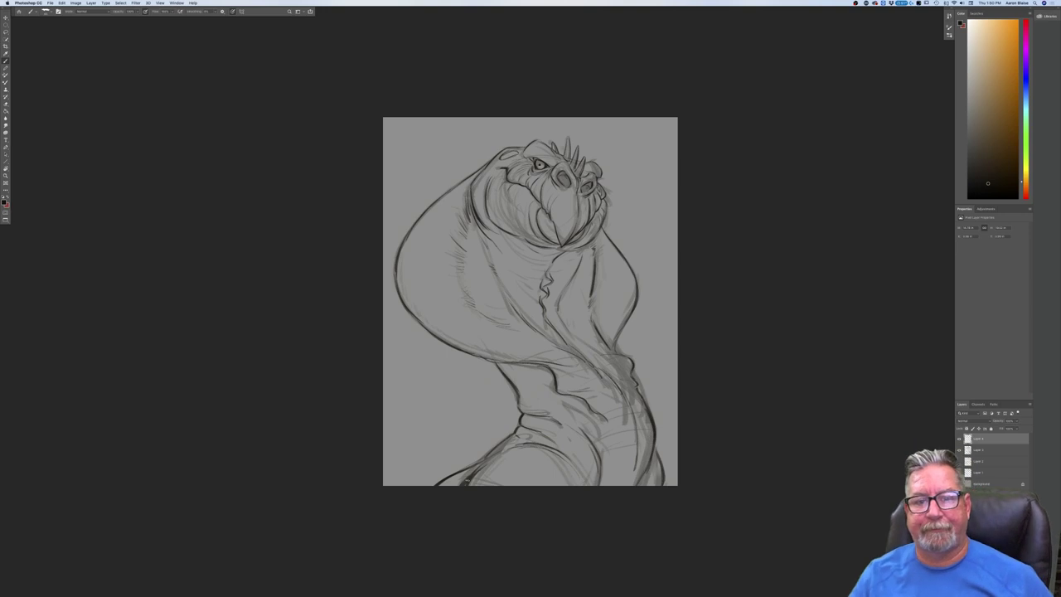
Reinforce the dark line along the far side of the beak, from beneath the far nostril toward the tip.
{"action": "key", "text": "super+plus"}
{"action": "key", "text": "super+plus"}
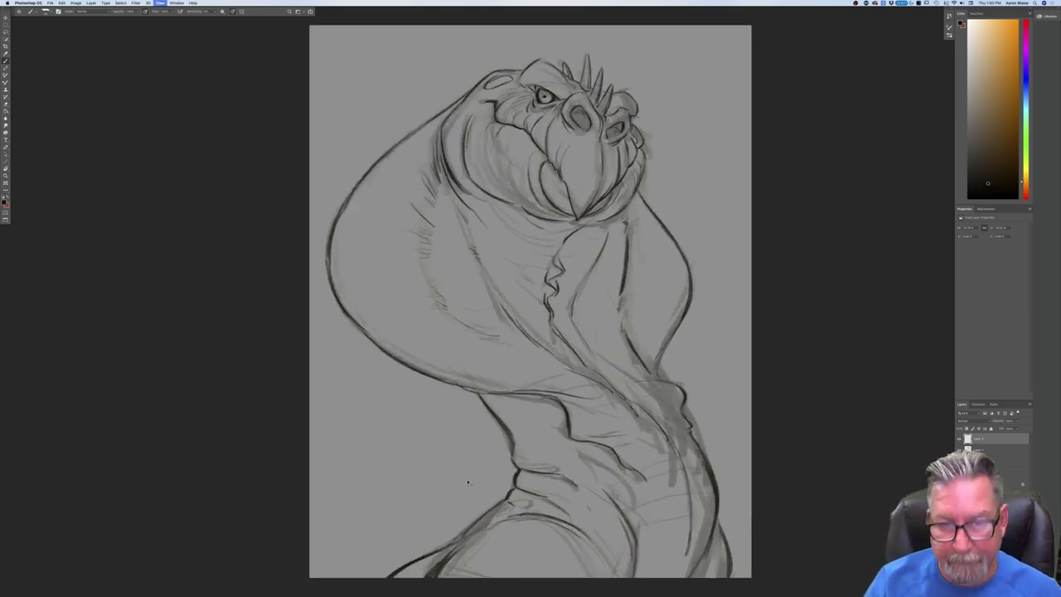
{"action": "left_click_drag", "start_coordinate": [112, 385], "coordinate": [83, 544]}
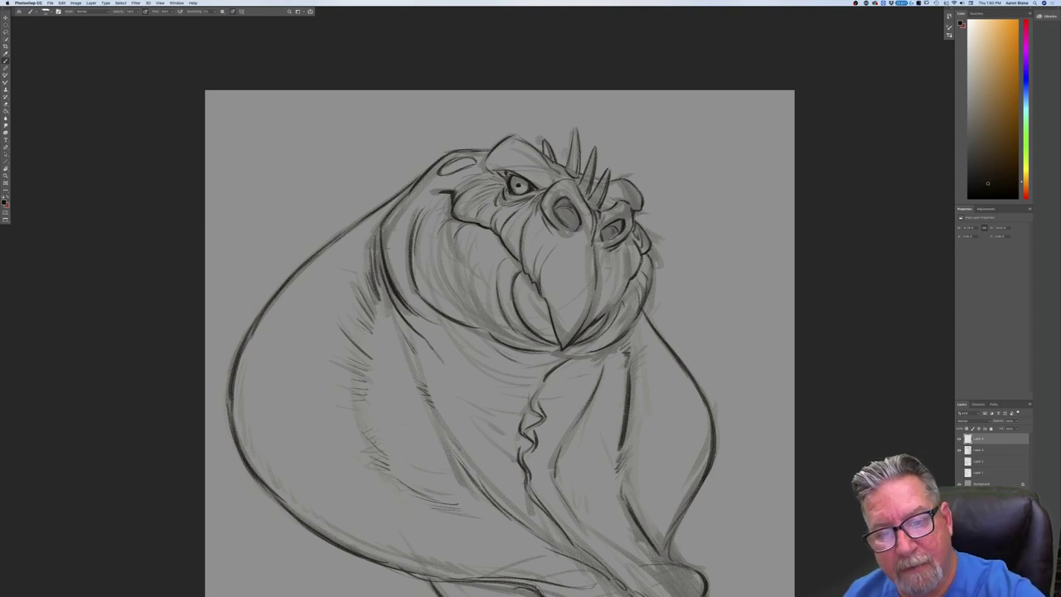
{"action": "left_click_drag", "start_coordinate": [623, 244], "coordinate": [604, 317]}
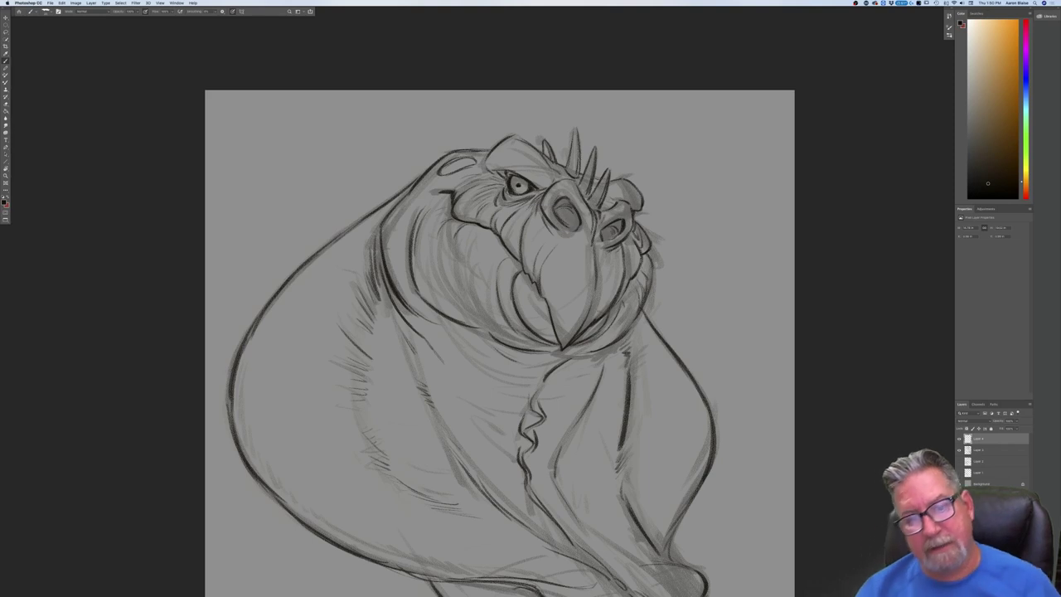
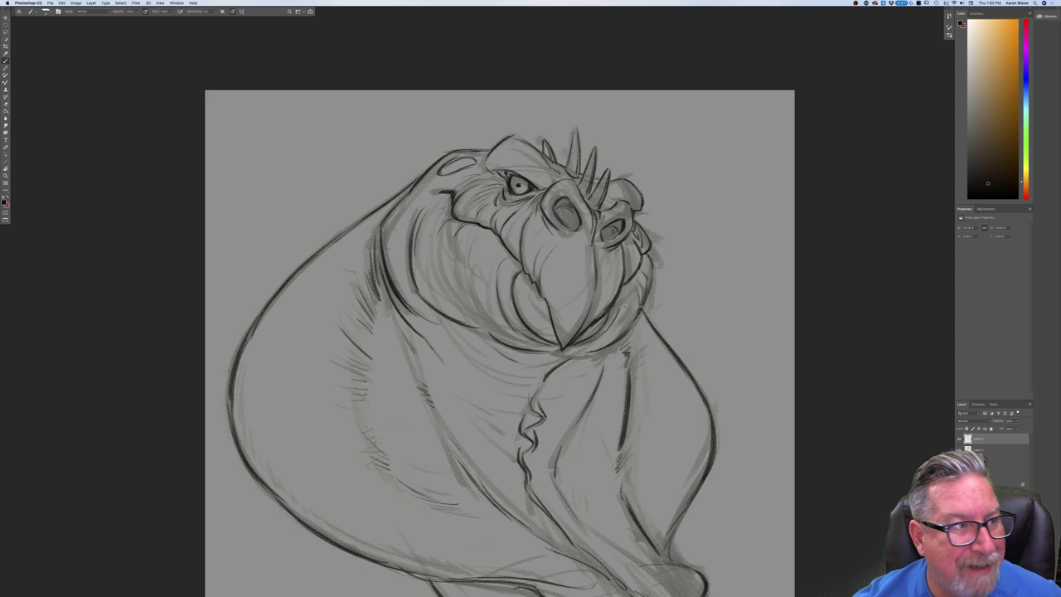
Switch to Keynote and open the Animal Drawing Lecture presentation from the Orlando Master Class folder on the Samsung_T1 drive.
{"action": "mouse_move", "coordinate": [429, 588]}
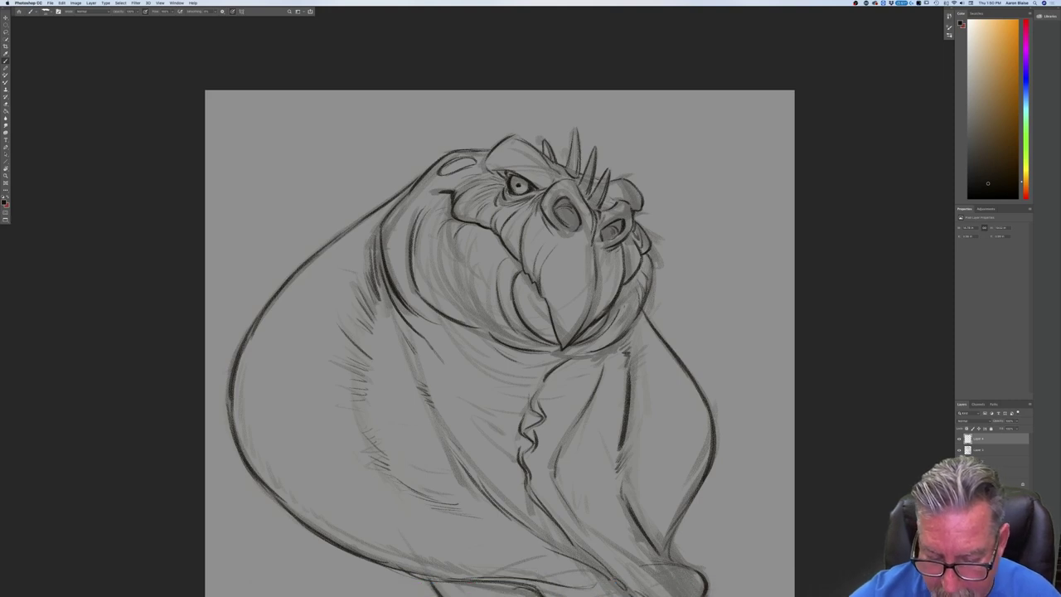
{"action": "mouse_move", "coordinate": [618, 587]}
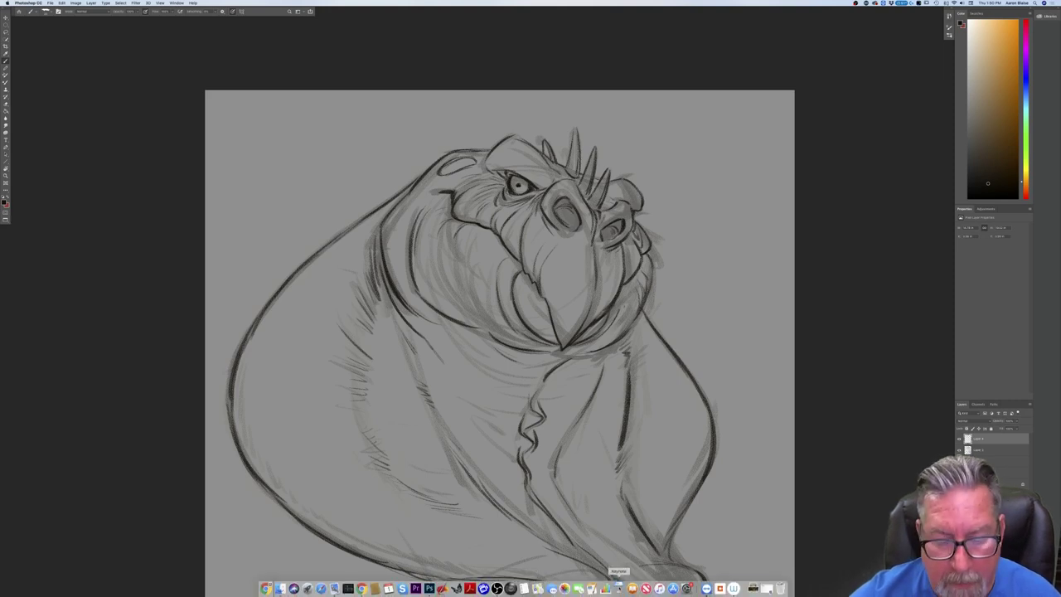
{"action": "key", "text": "Tab"}
{"action": "left_click", "coordinate": [618, 588]}
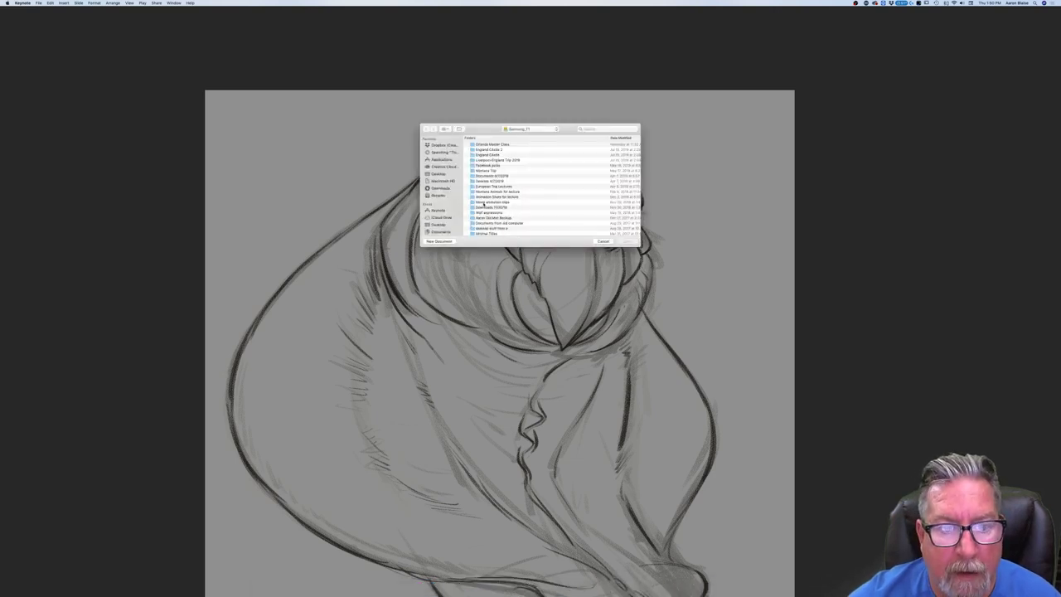
{"action": "scroll", "coordinate": [439, 217], "scroll_direction": "down", "scroll_amount": 5}
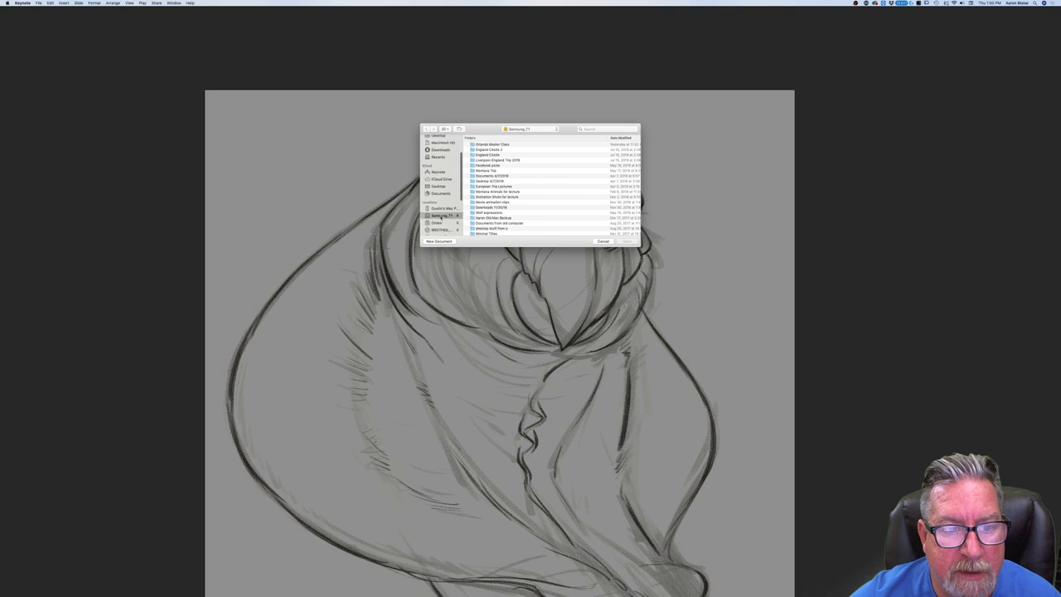
{"action": "scroll", "coordinate": [491, 197], "scroll_direction": "down", "scroll_amount": 4}
{"action": "scroll", "coordinate": [491, 197], "scroll_direction": "down", "scroll_amount": 1}
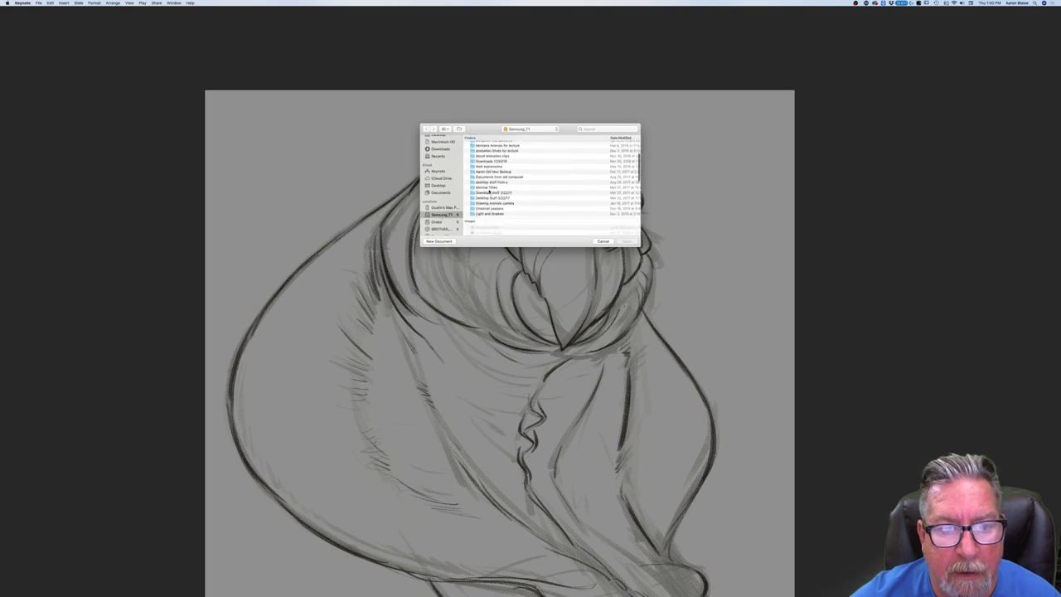
{"action": "scroll", "coordinate": [488, 191], "scroll_direction": "up", "scroll_amount": 1}
{"action": "scroll", "coordinate": [485, 189], "scroll_direction": "up", "scroll_amount": 5}
{"action": "double_click", "coordinate": [483, 145]}
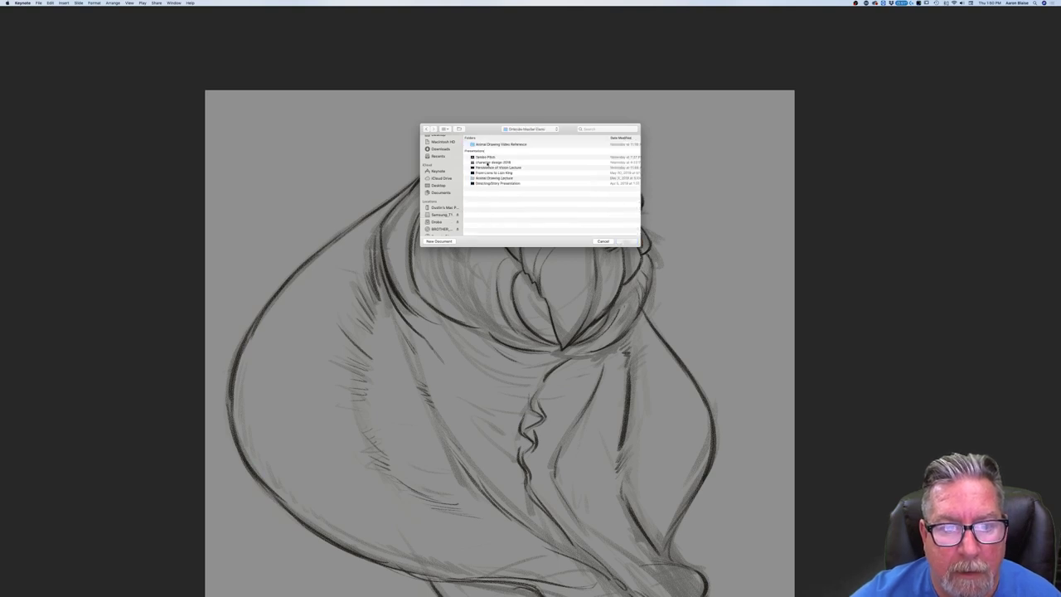
{"action": "double_click", "coordinate": [489, 178]}
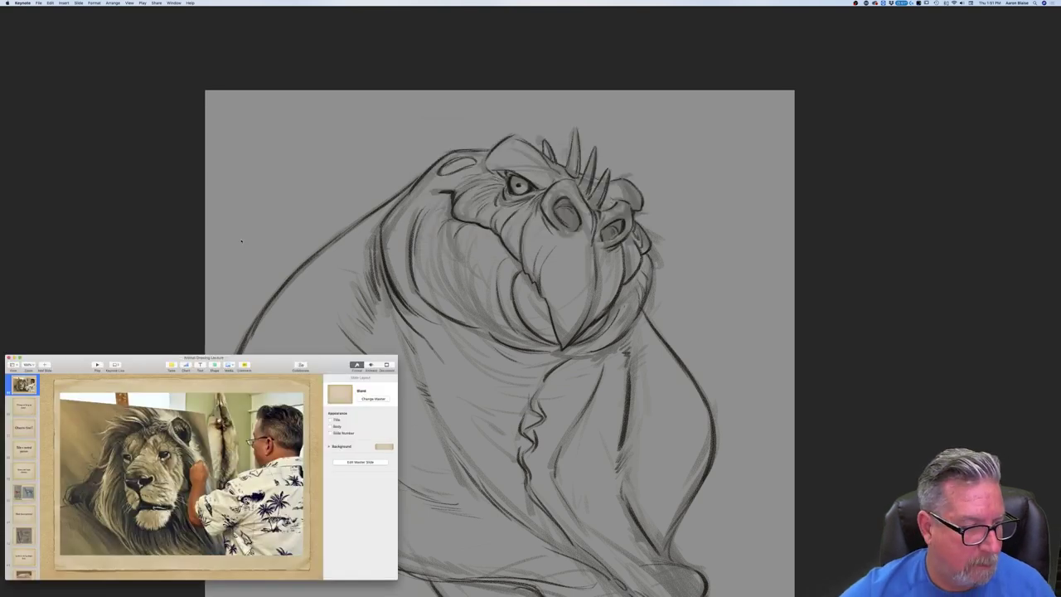
Move the presentation window to the middle of the screen and look through the slide thumbnails for animal drawing reference.
{"action": "mouse_move", "coordinate": [139, 370]}
{"action": "left_mouse_down"}
{"action": "mouse_move", "coordinate": [452, 182]}
{"action": "mouse_move", "coordinate": [475, 156]}
{"action": "left_mouse_up"}
{"action": "scroll", "coordinate": [357, 247], "scroll_direction": "down", "scroll_amount": 5}
{"action": "scroll", "coordinate": [357, 248], "scroll_direction": "up", "scroll_amount": 8}
{"action": "scroll", "coordinate": [357, 249], "scroll_direction": "up", "scroll_amount": 3}
{"action": "scroll", "coordinate": [356, 248], "scroll_direction": "down", "scroll_amount": 3}
{"action": "scroll", "coordinate": [358, 261], "scroll_direction": "down", "scroll_amount": 6}
{"action": "scroll", "coordinate": [359, 246], "scroll_direction": "down", "scroll_amount": 6}
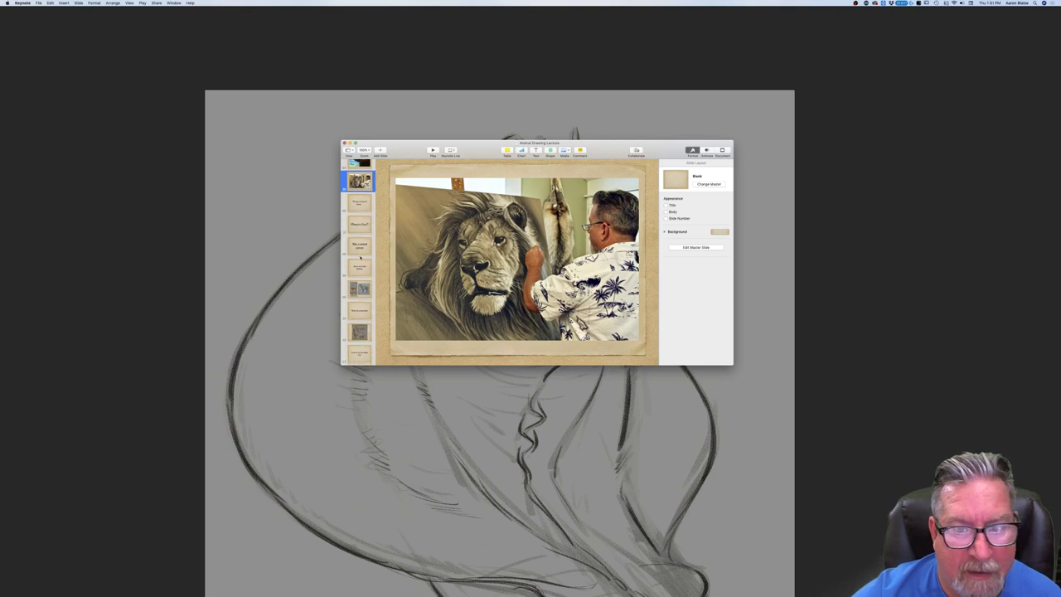
{"action": "scroll", "coordinate": [359, 258], "scroll_direction": "down", "scroll_amount": 8}
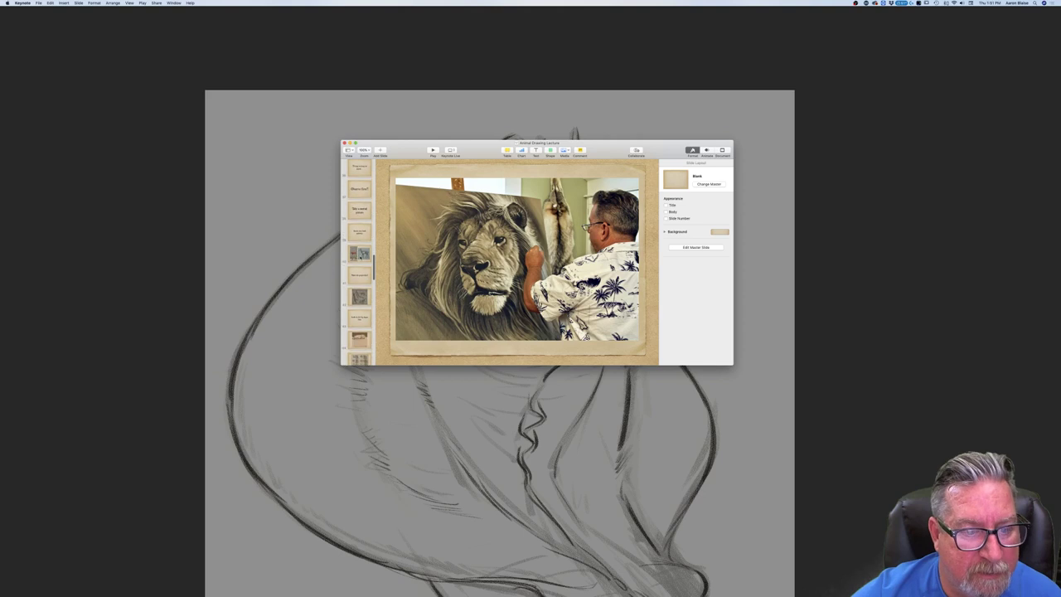
{"action": "scroll", "coordinate": [360, 258], "scroll_direction": "down", "scroll_amount": 8}
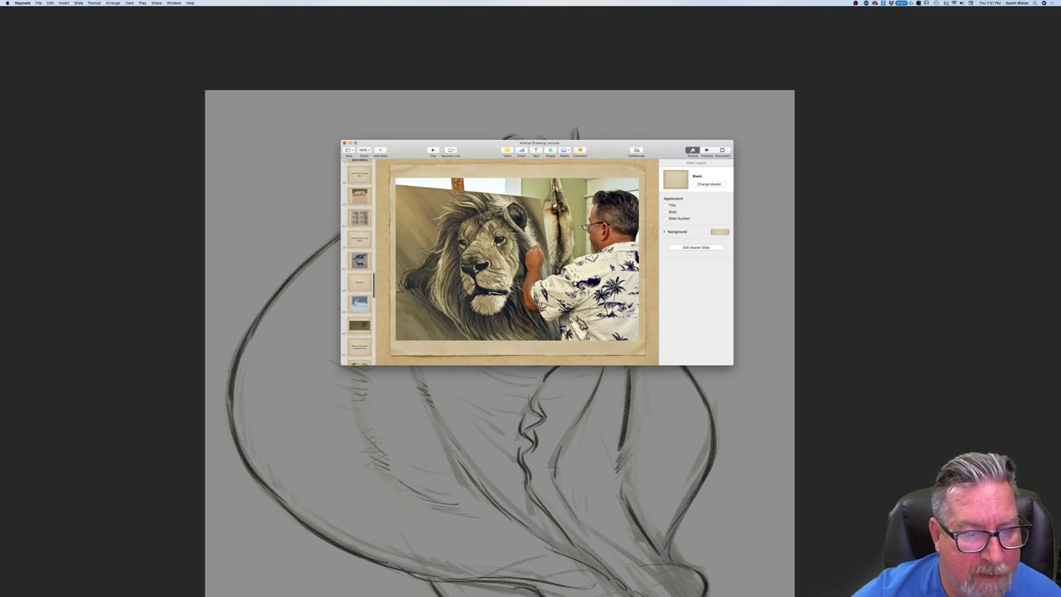
{"action": "scroll", "coordinate": [359, 258], "scroll_direction": "up", "scroll_amount": 4}
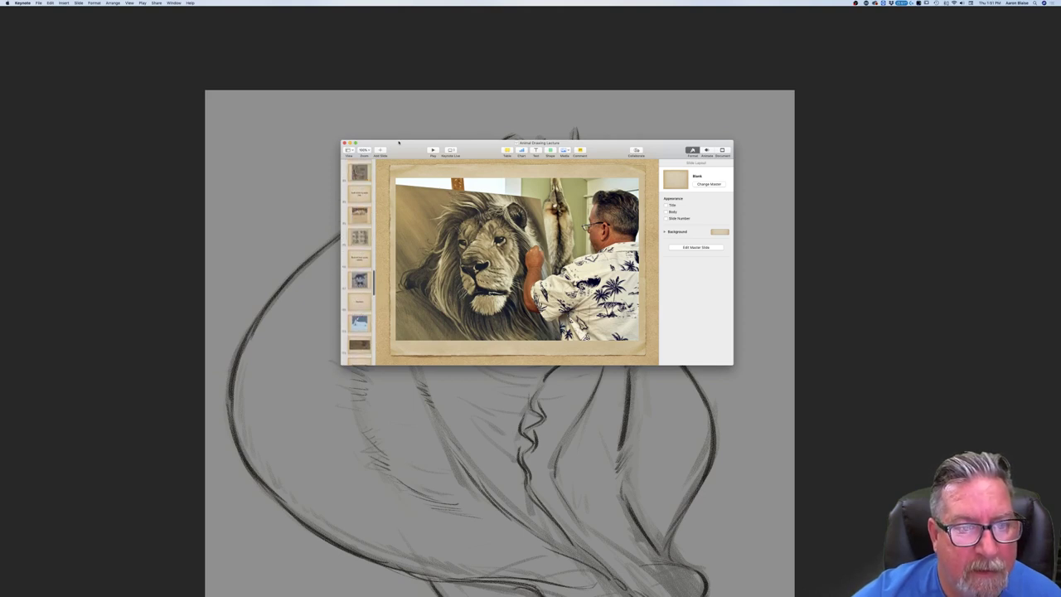
Choose Animal Drawing Lecture in the Orlando Master Class folder from the recently opened presentations.
{"action": "left_click", "coordinate": [38, 3]}
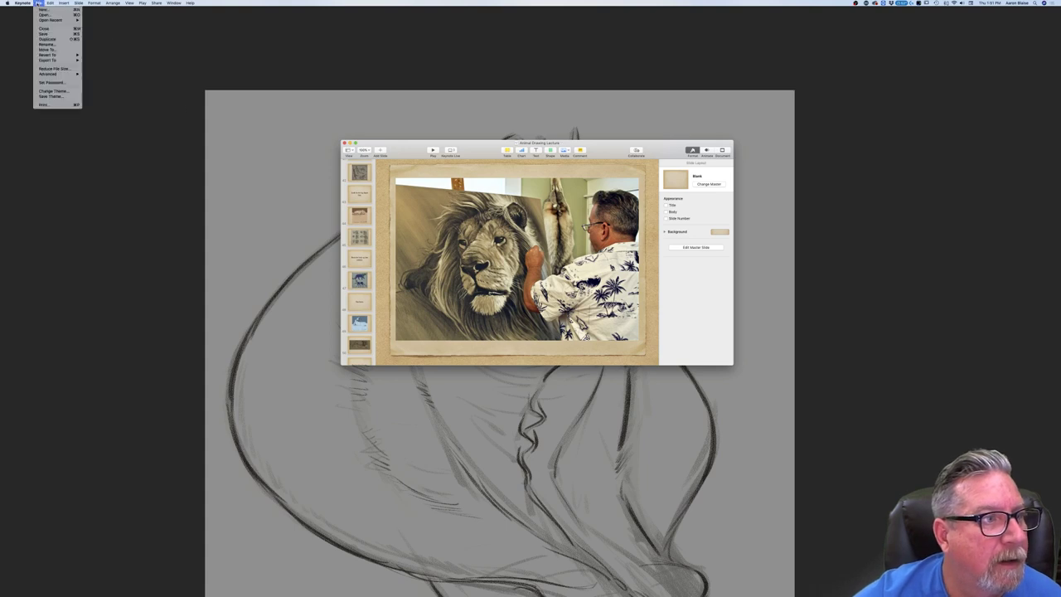
{"action": "mouse_move", "coordinate": [52, 20]}
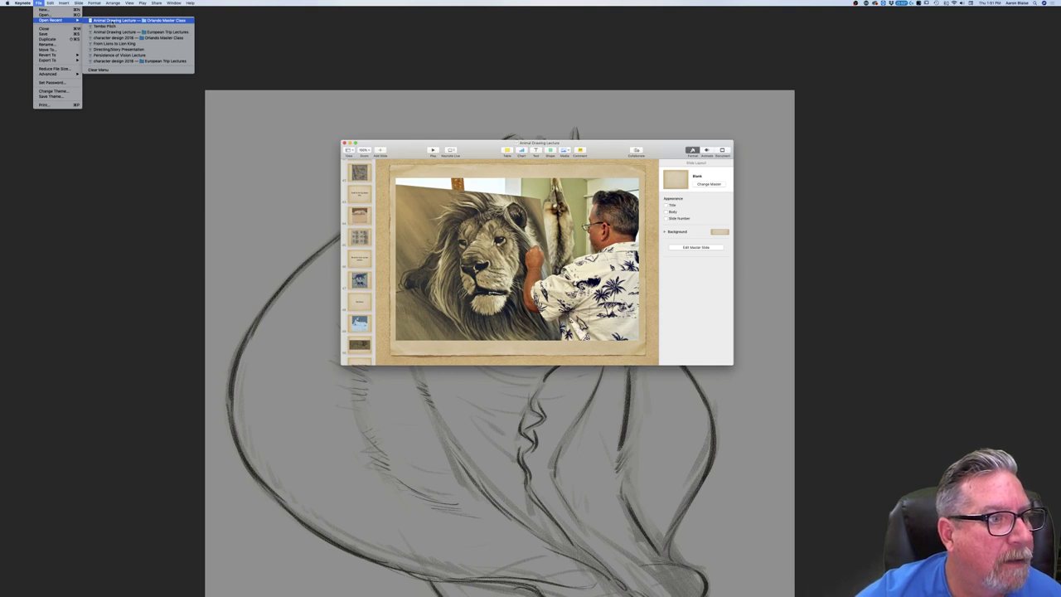
{"action": "left_click", "coordinate": [112, 21]}
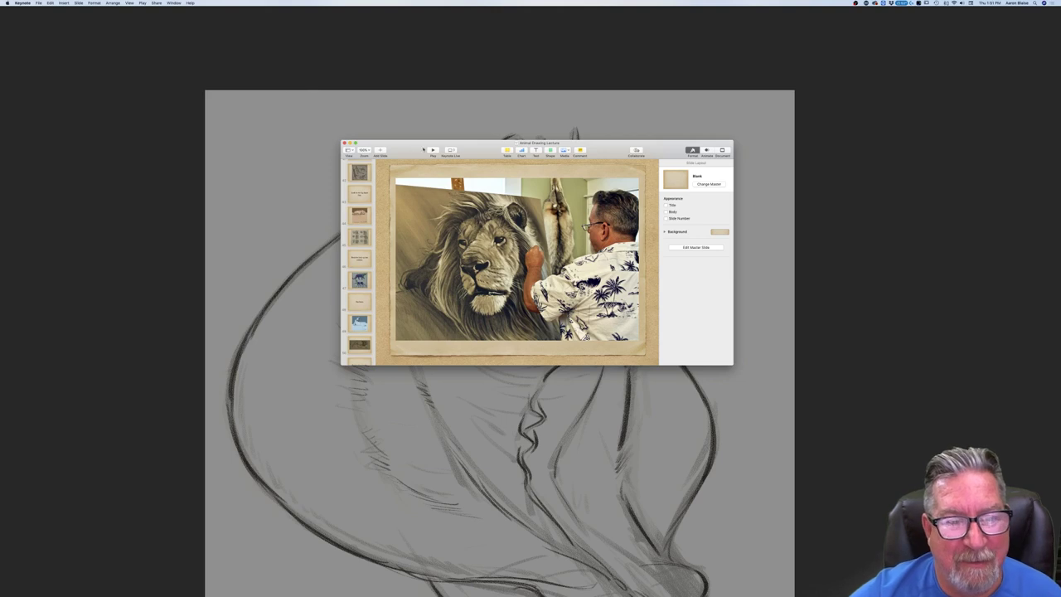
Move the presentation window aside, check its slide thumbnails once more, then close it and return to Photoshop.
{"action": "left_click_drag", "start_coordinate": [407, 150], "coordinate": [203, 110]}
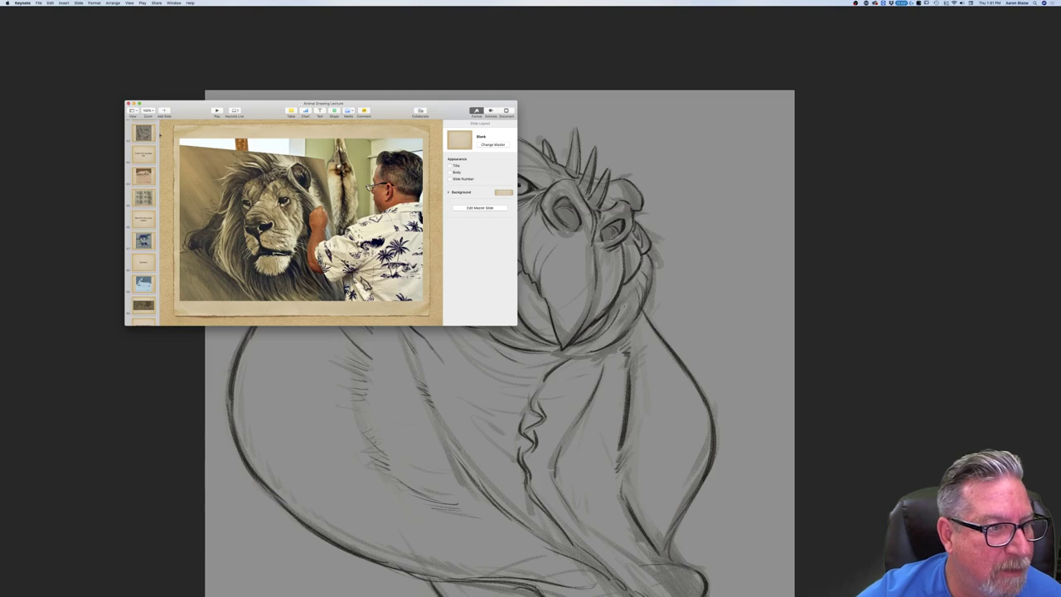
{"action": "scroll", "coordinate": [146, 149], "scroll_direction": "down", "scroll_amount": 5}
{"action": "scroll", "coordinate": [145, 149], "scroll_direction": "up", "scroll_amount": 5}
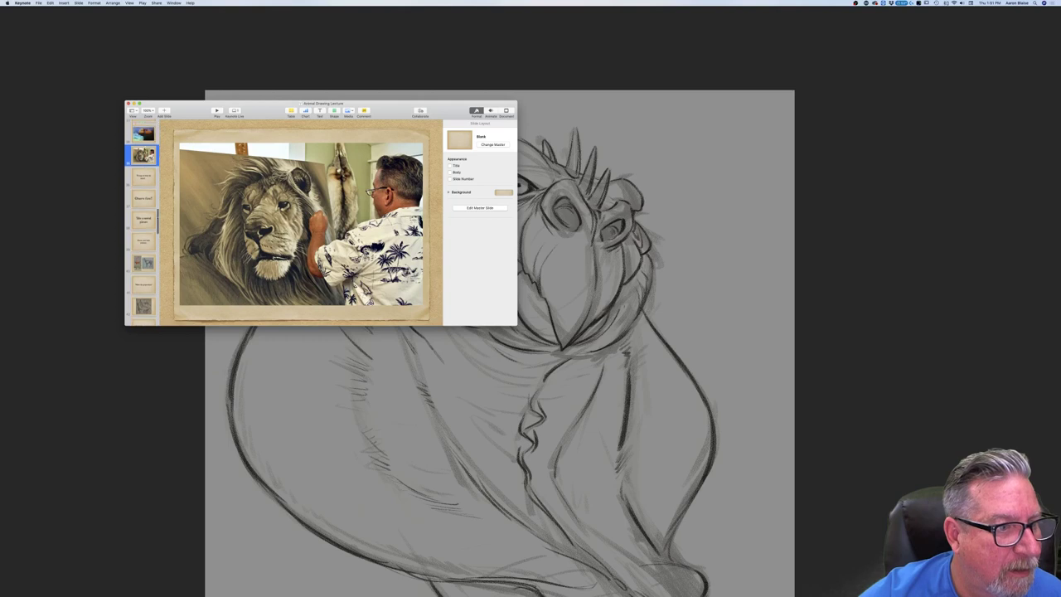
{"action": "left_click", "coordinate": [128, 103]}
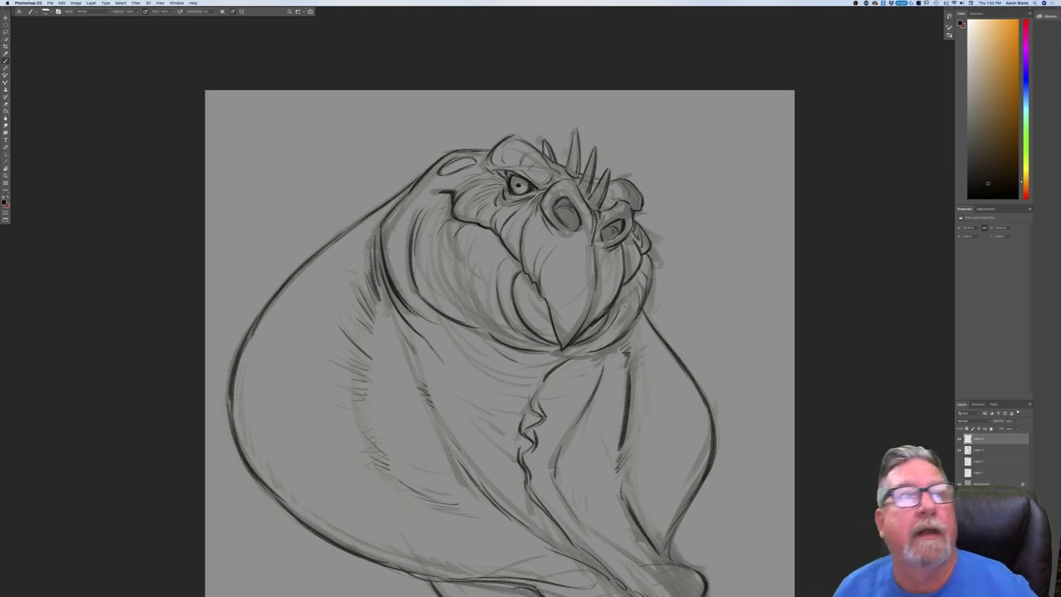
Refine the tall middle horn's outline and add short line strokes around the near nostril.
{"action": "key", "text": "ctrl+shift+e"}
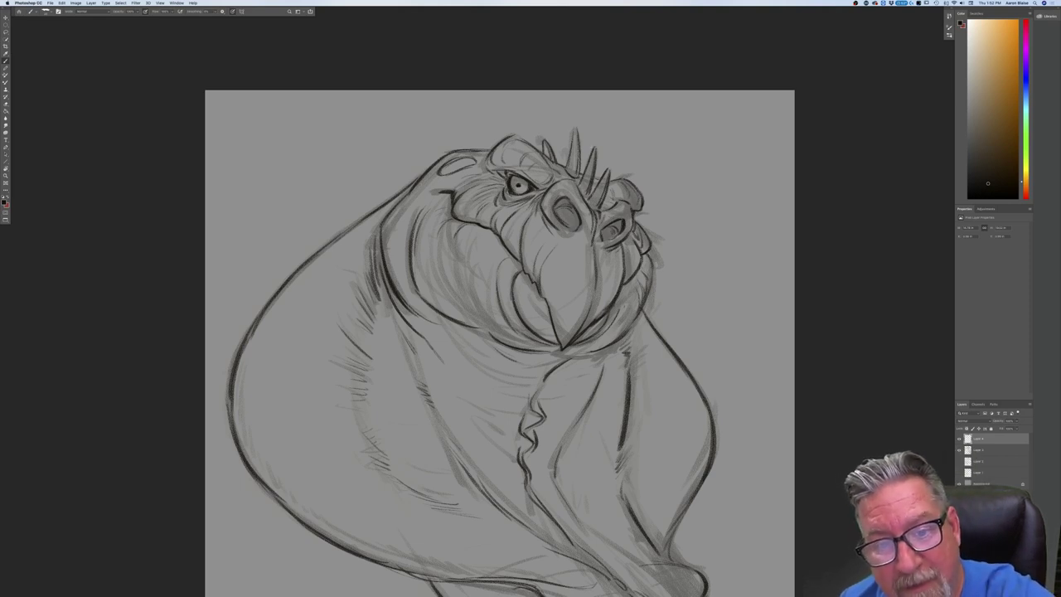
{"action": "left_click_drag", "start_coordinate": [575, 129], "coordinate": [569, 153]}
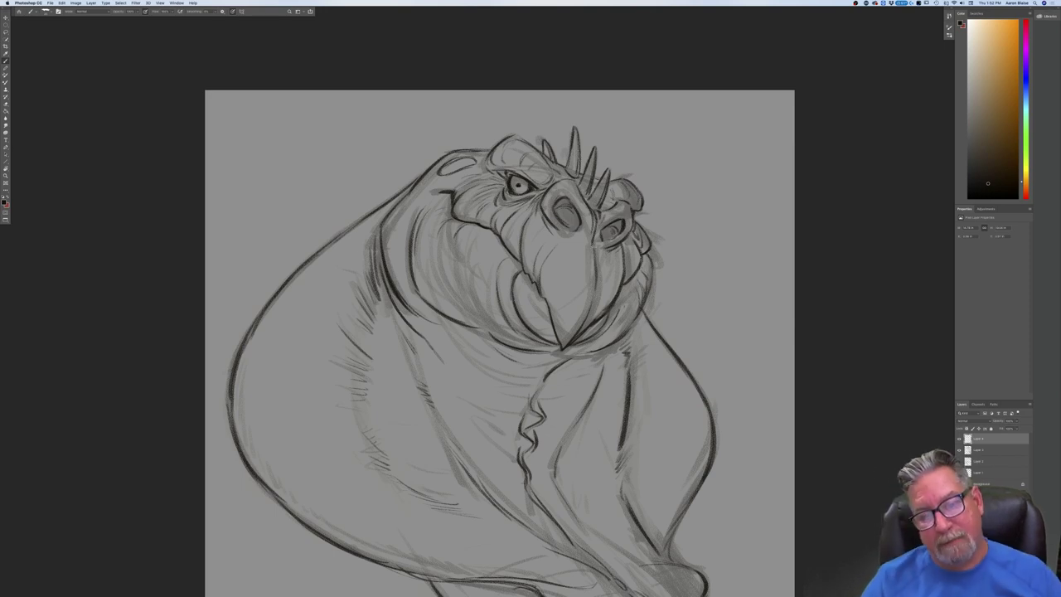
{"action": "left_click_drag", "start_coordinate": [558, 228], "coordinate": [575, 237]}
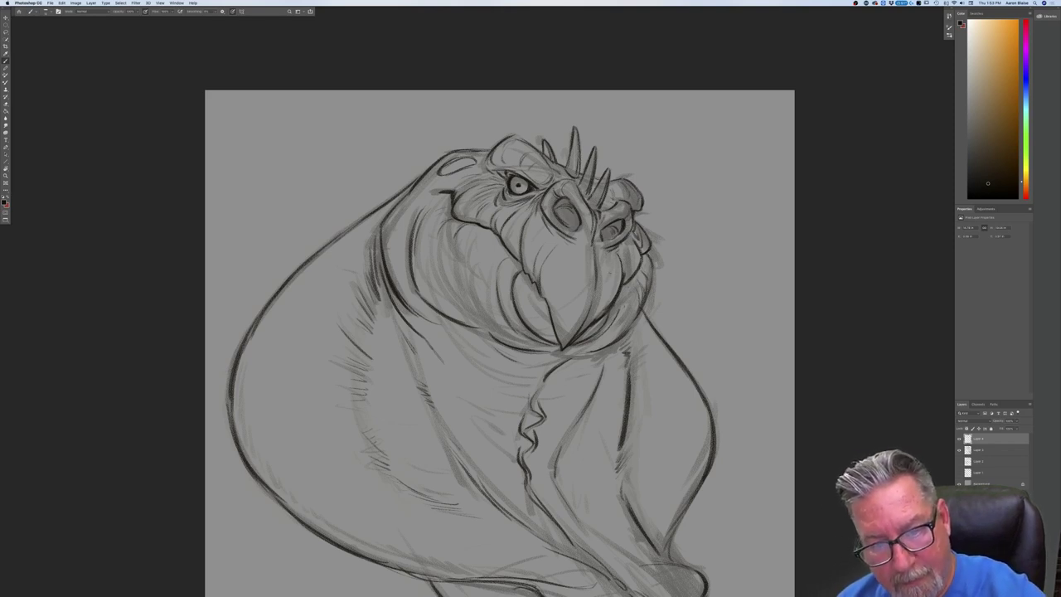
Flip the whole canvas horizontally and check the mirrored creature at a reduced size.
{"action": "key", "text": "super+minus"}
{"action": "key", "text": "super+minus"}
{"action": "key", "text": "super+minus"}
{"action": "key", "text": "super+equal"}
{"action": "key", "text": "super+equal"}
{"action": "scroll", "coordinate": [595, 310], "scroll_direction": "down", "scroll_amount": 5}
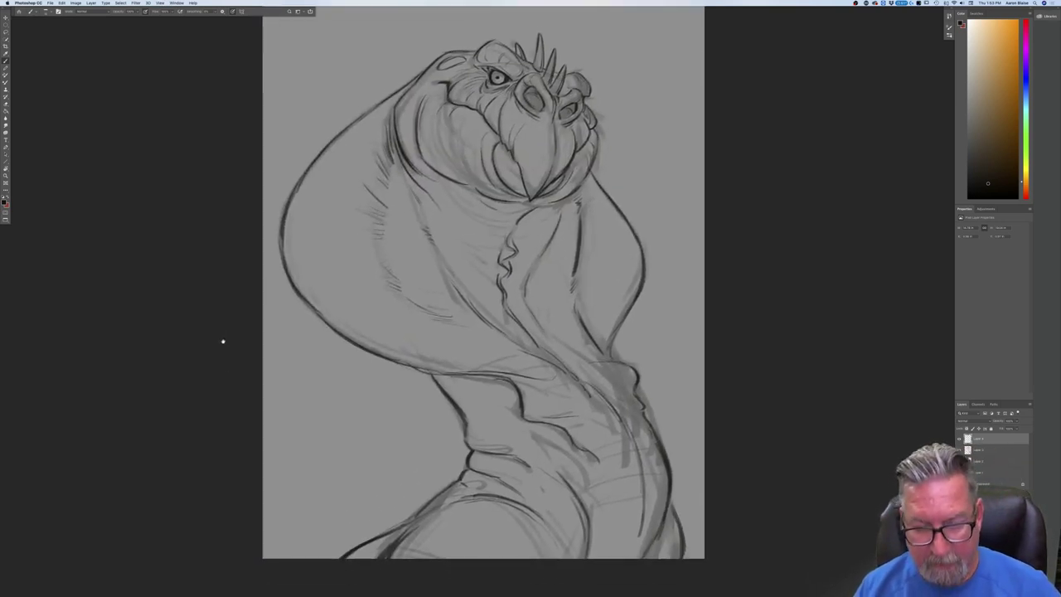
{"action": "left_click", "coordinate": [75, 2]}
{"action": "mouse_move", "coordinate": [92, 56]}
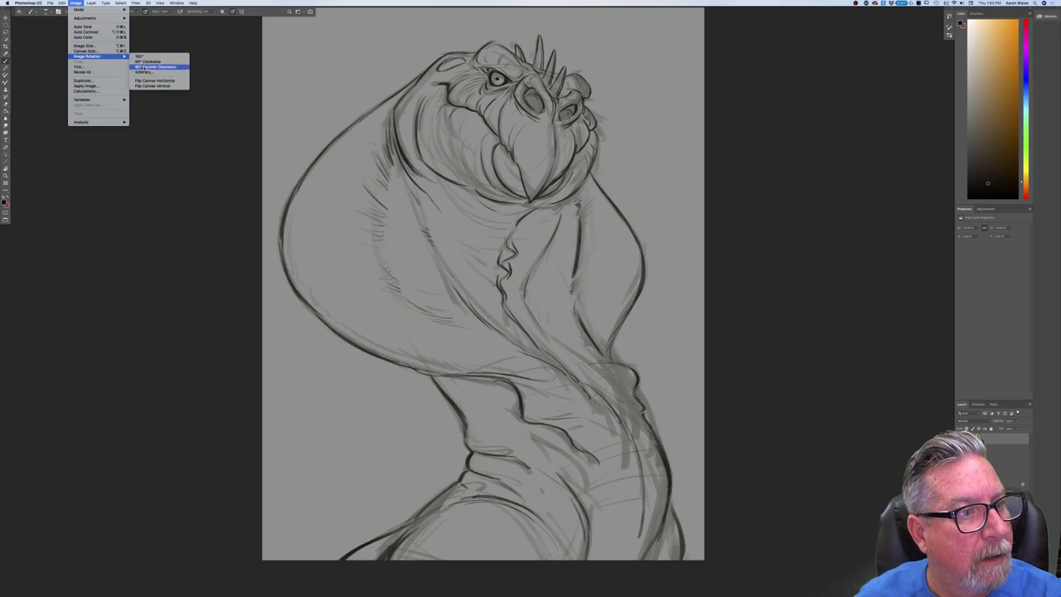
{"action": "left_click", "coordinate": [145, 81]}
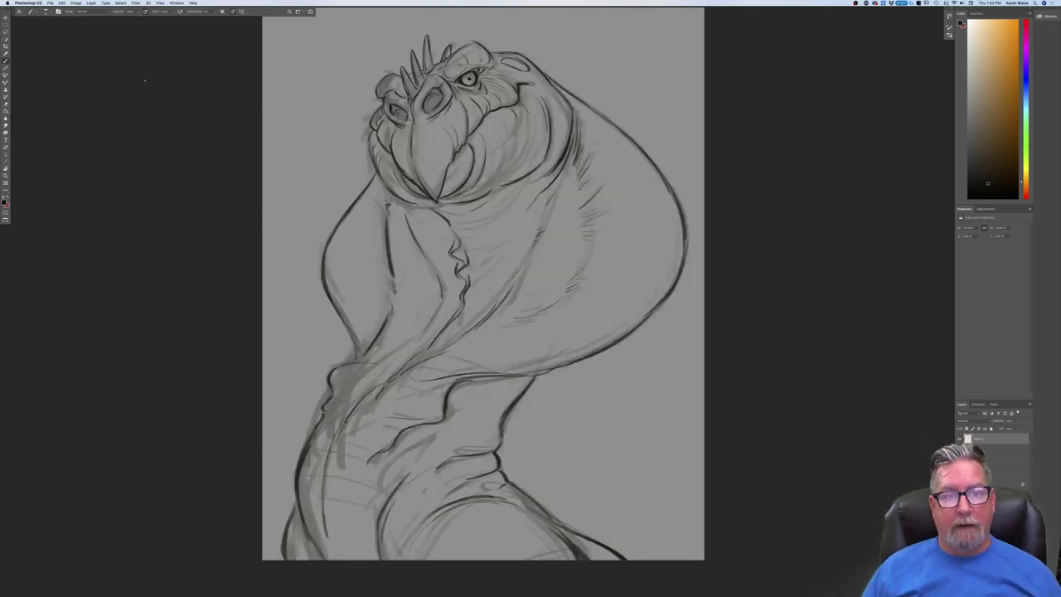
{"action": "key", "text": "super+minus"}
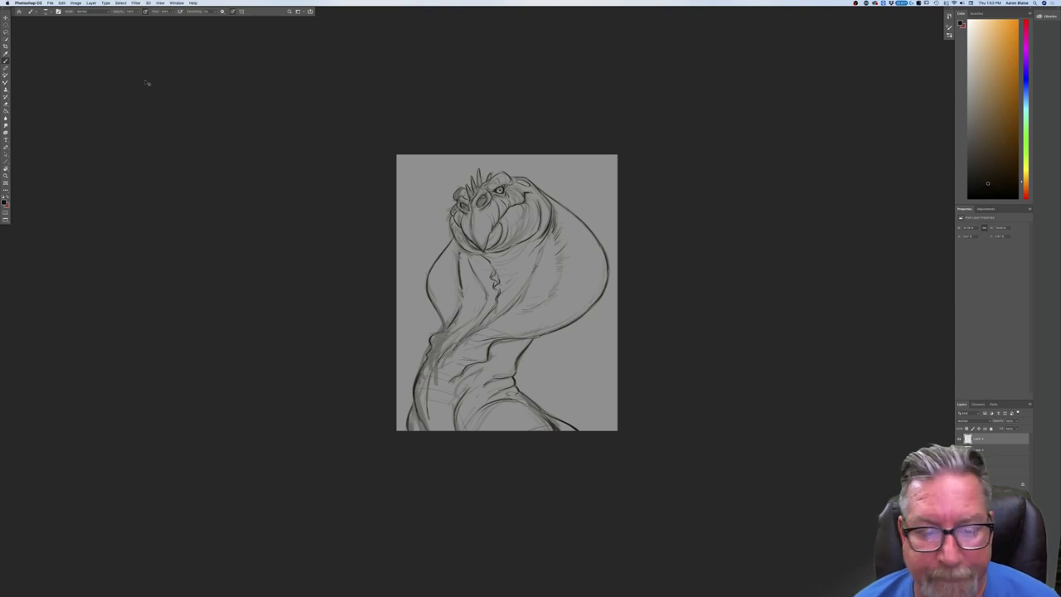
{"action": "key", "text": "super+equal"}
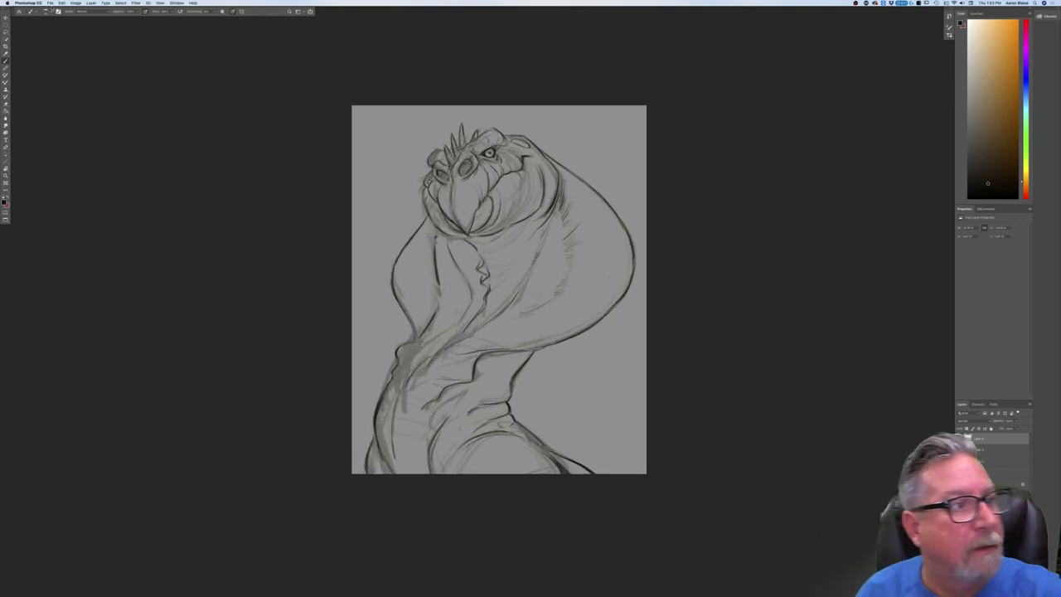
Save the drawing as Dragon Demo in Photoshop format in the Downloads folder, keeping layers and maximizing compatibility.
{"action": "left_click", "coordinate": [50, 3]}
{"action": "left_click", "coordinate": [52, 59]}
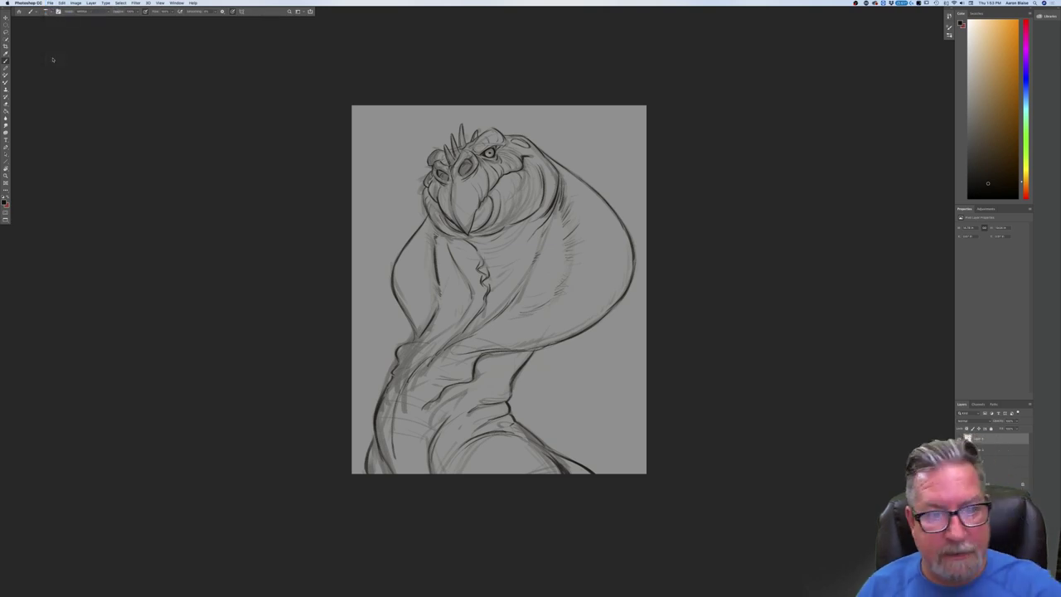
{"action": "type", "text": "Sk"}
{"action": "type", "text": "agon"}
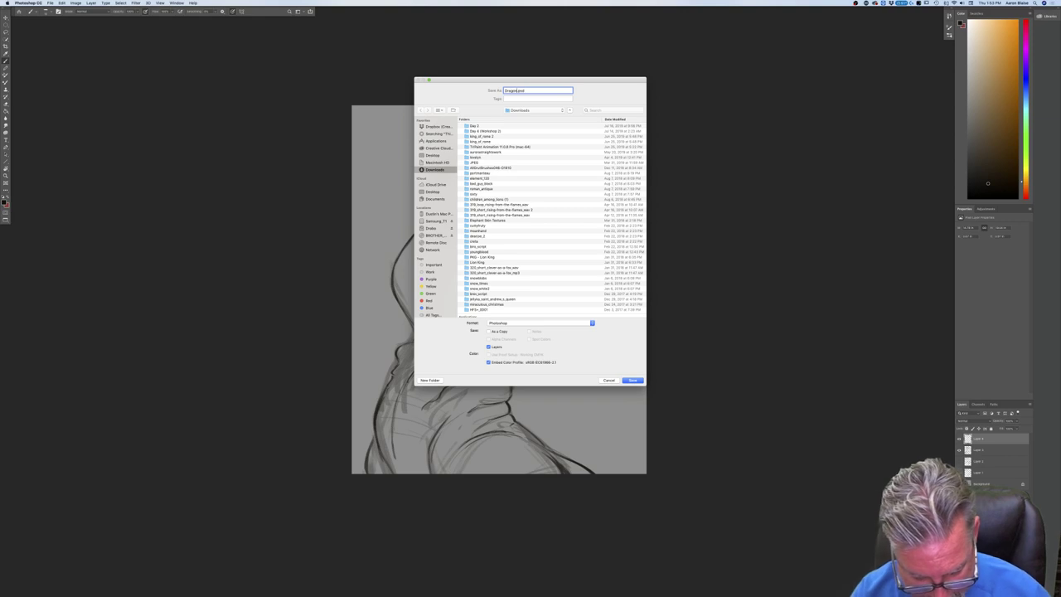
{"action": "type", "text": " Demo"}
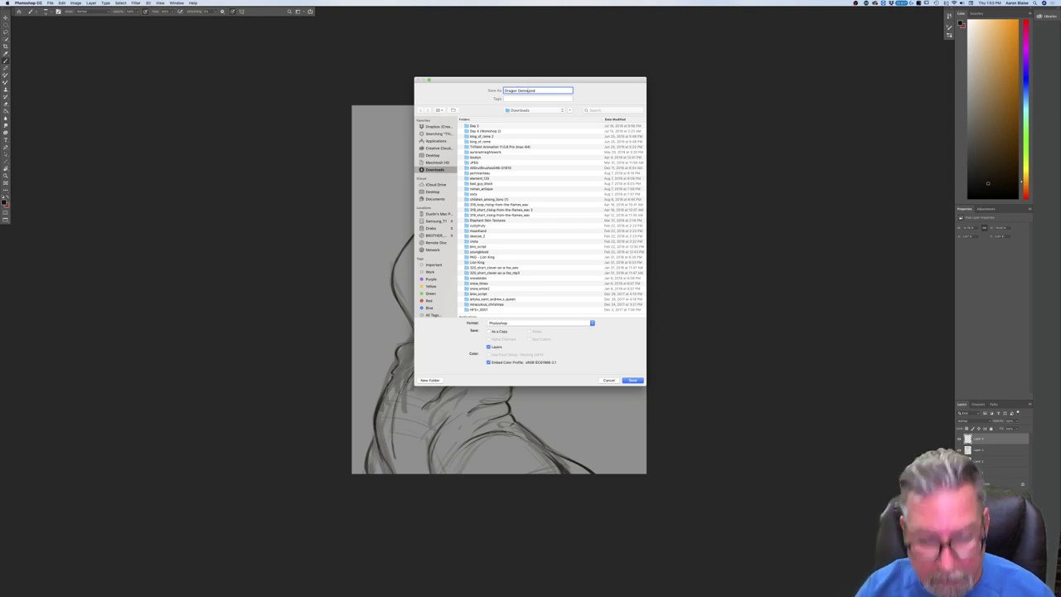
{"action": "left_click", "coordinate": [631, 380]}
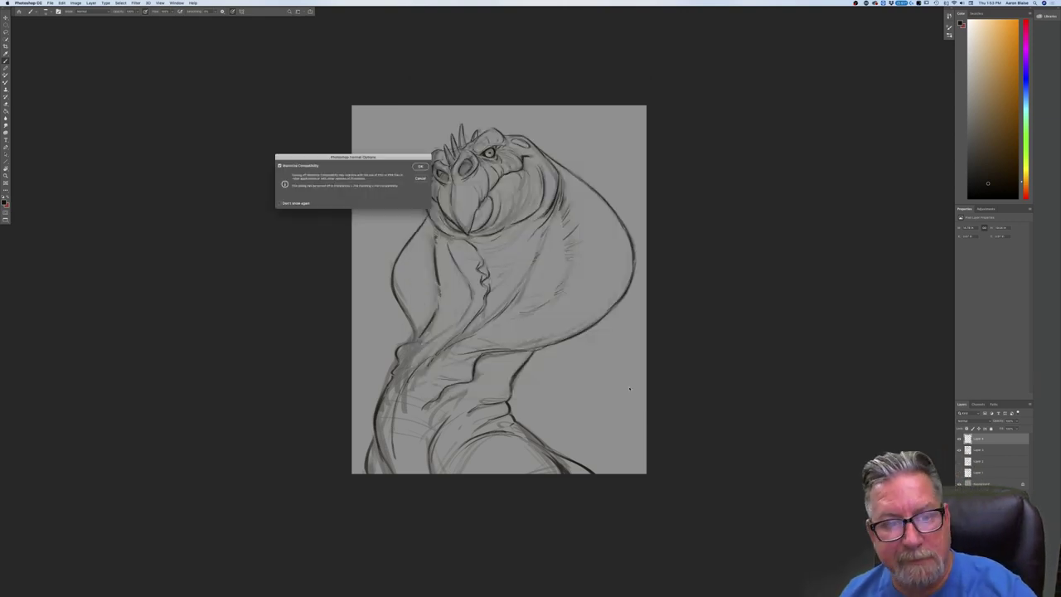
{"action": "left_click", "coordinate": [420, 167]}
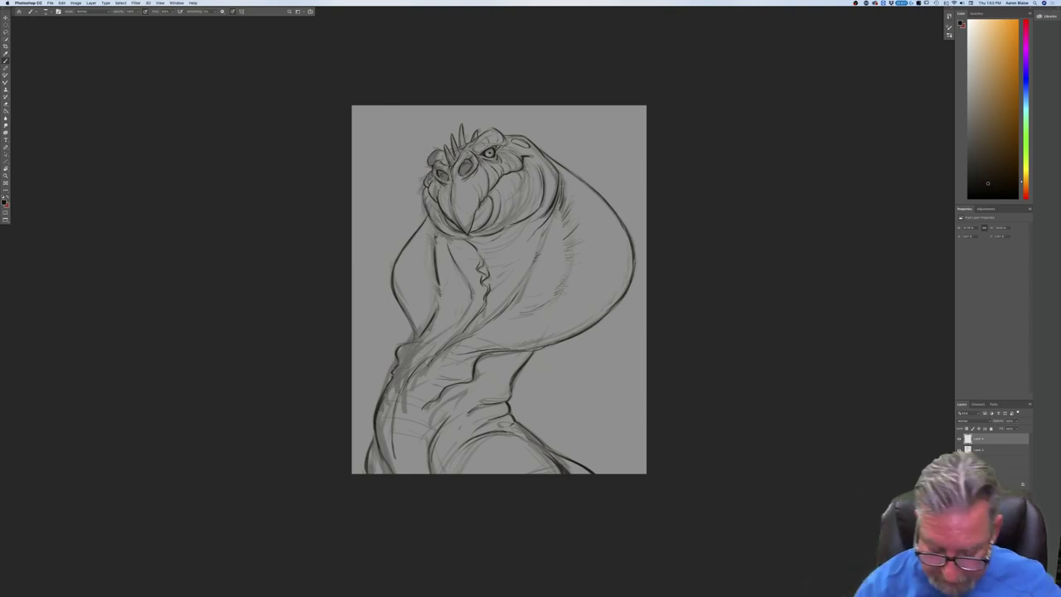
Add short wrinkle strokes to the cheek, darken the hood edge behind the jaw, and hatch the fold on the narrow side of the hood.
{"action": "key", "text": "super+0"}
{"action": "left_click_drag", "start_coordinate": [188, 443], "coordinate": [237, 528]}
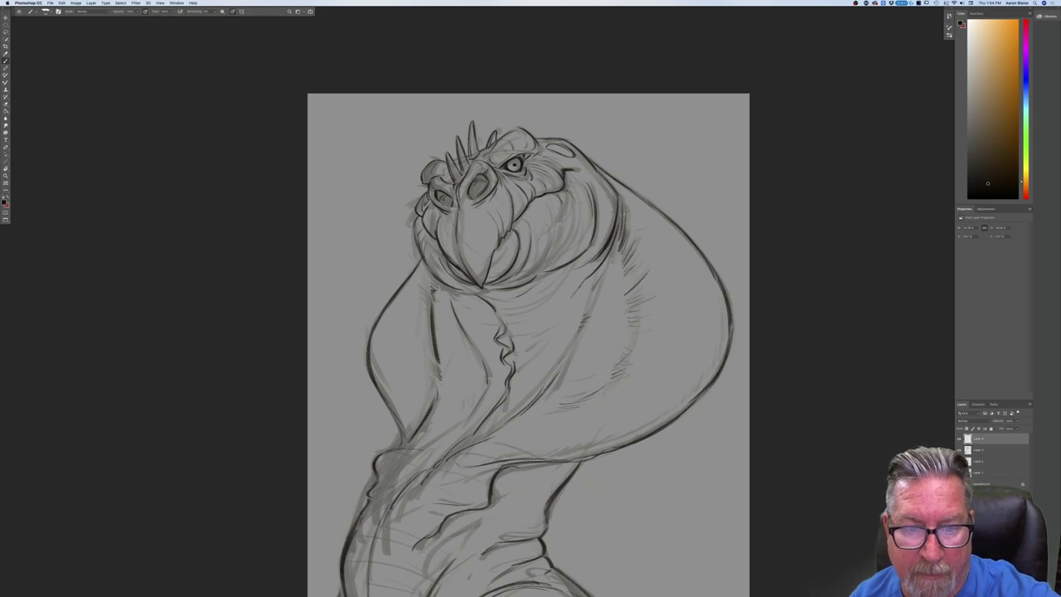
{"action": "left_click_drag", "start_coordinate": [563, 224], "coordinate": [553, 251]}
{"action": "left_click_drag", "start_coordinate": [562, 210], "coordinate": [554, 225]}
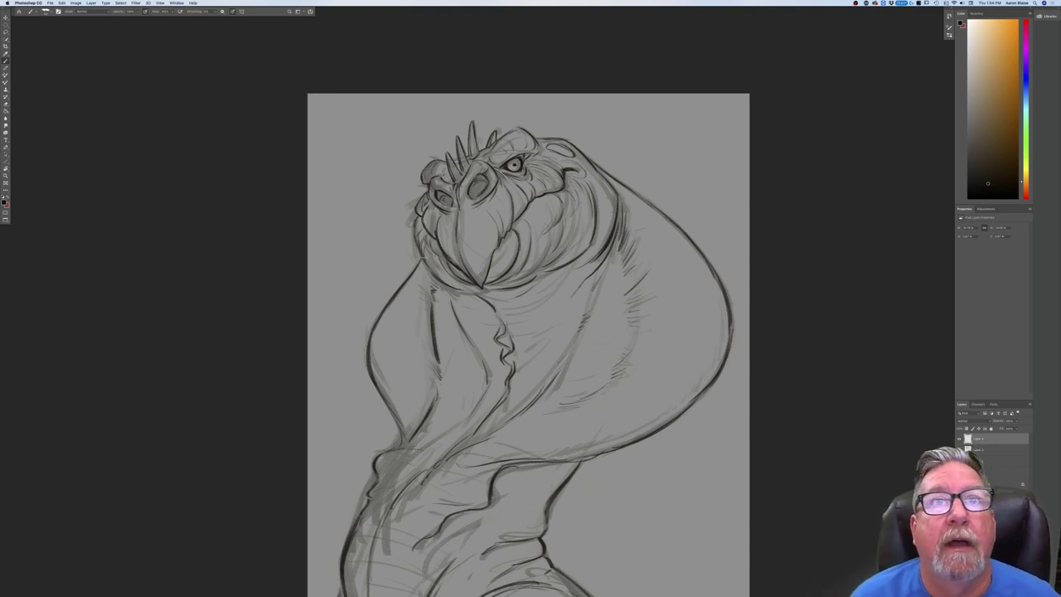
{"action": "left_click_drag", "start_coordinate": [614, 187], "coordinate": [623, 220]}
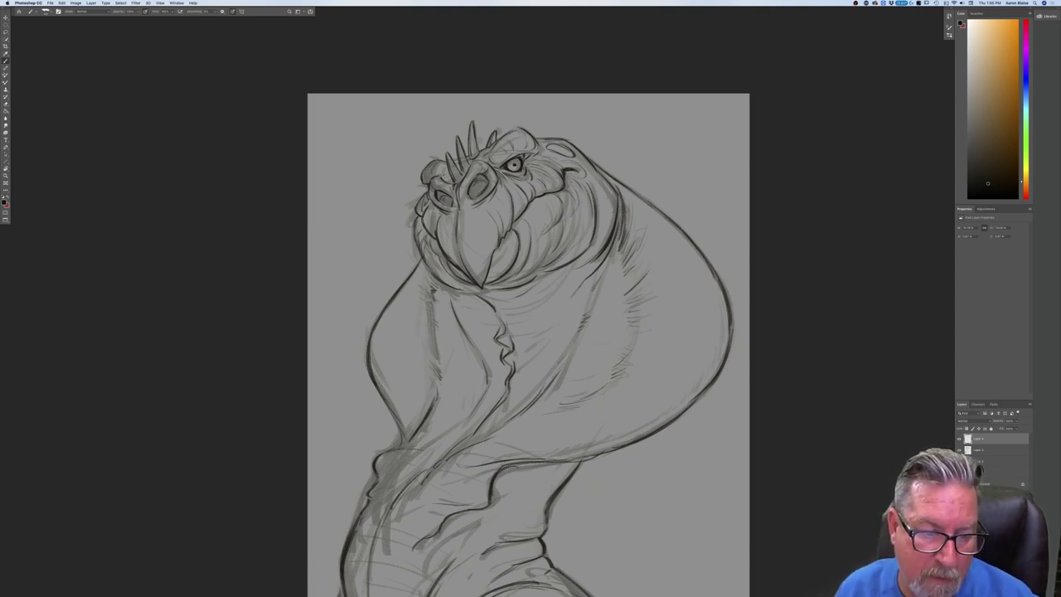
{"action": "left_click_drag", "start_coordinate": [429, 312], "coordinate": [435, 329]}
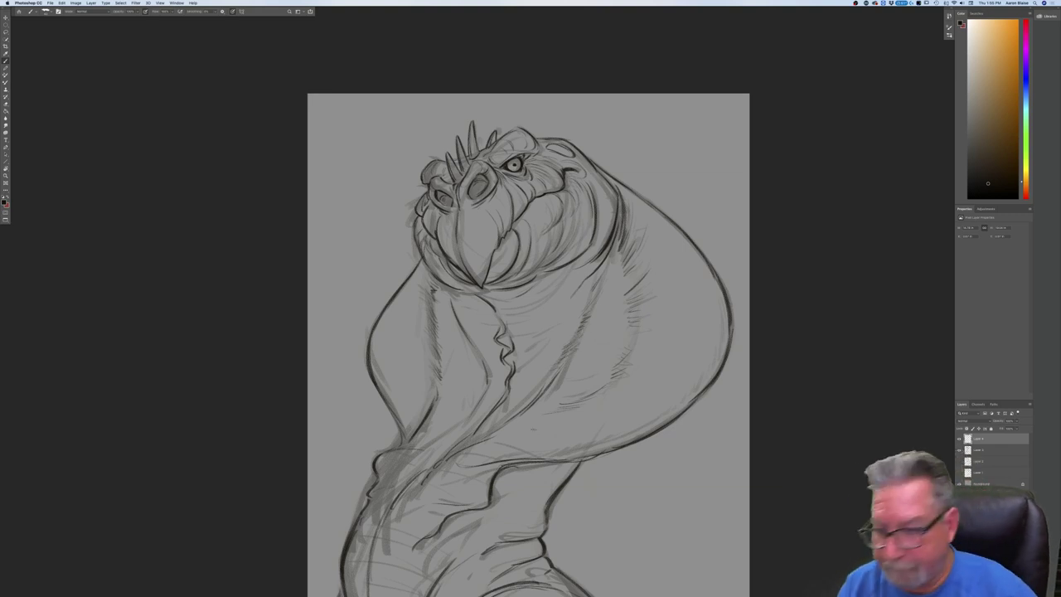
Prepare an empty layer beneath the line work and set the foreground colour to a medium orange-brown.
{"action": "left_click", "coordinate": [980, 462]}
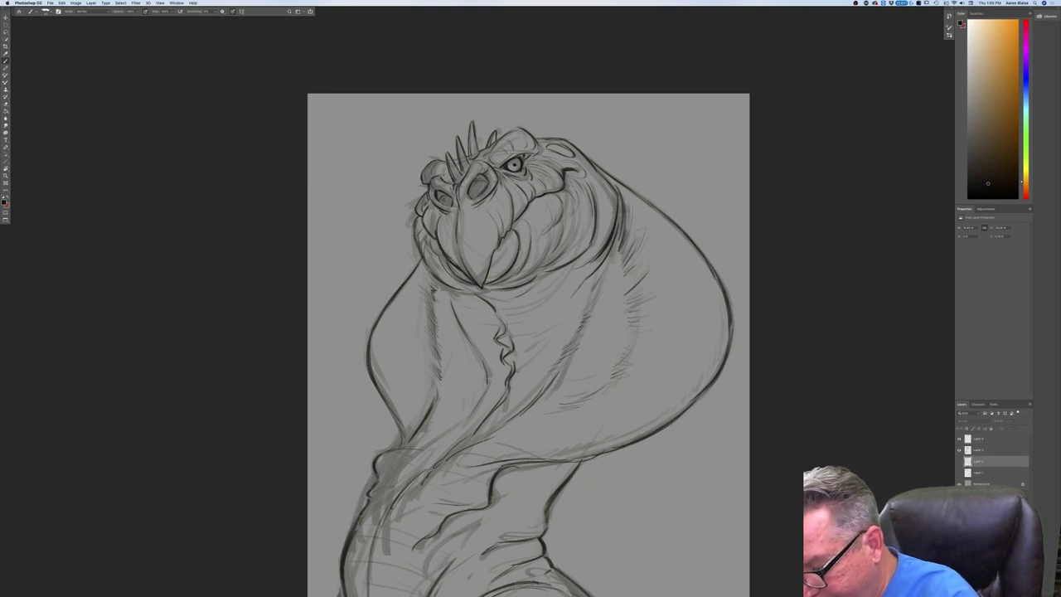
{"action": "left_click", "coordinate": [4, 202]}
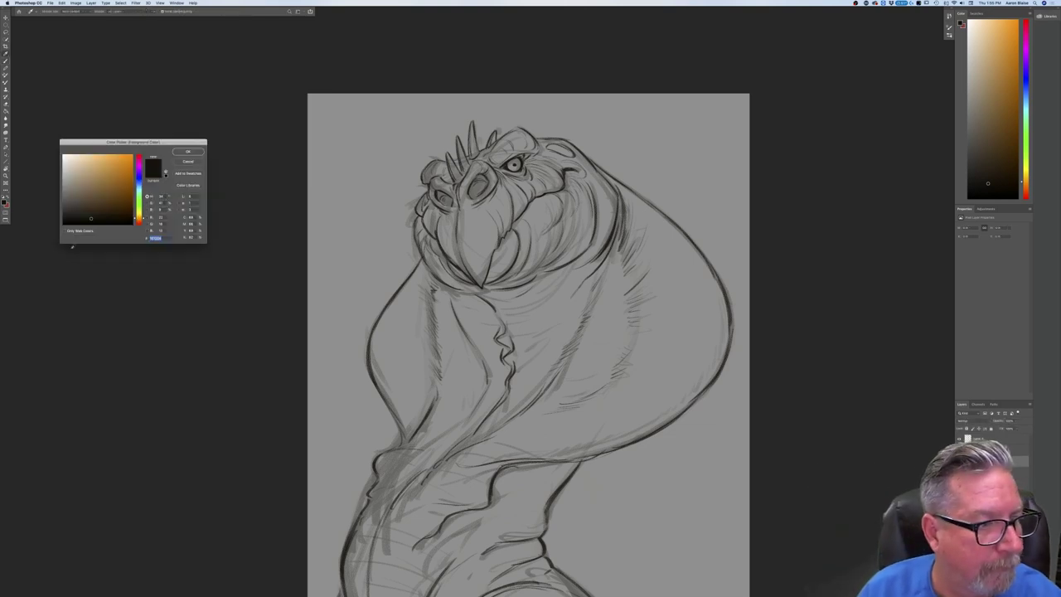
{"action": "left_click_drag", "start_coordinate": [139, 217], "coordinate": [139, 207]}
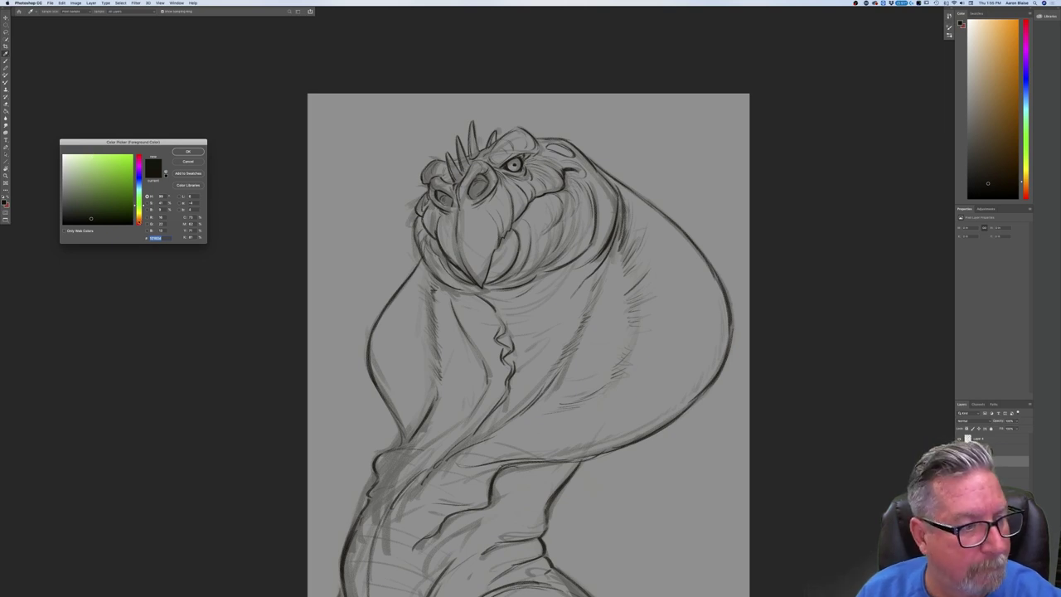
{"action": "left_click", "coordinate": [139, 221]}
{"action": "left_click", "coordinate": [112, 179]}
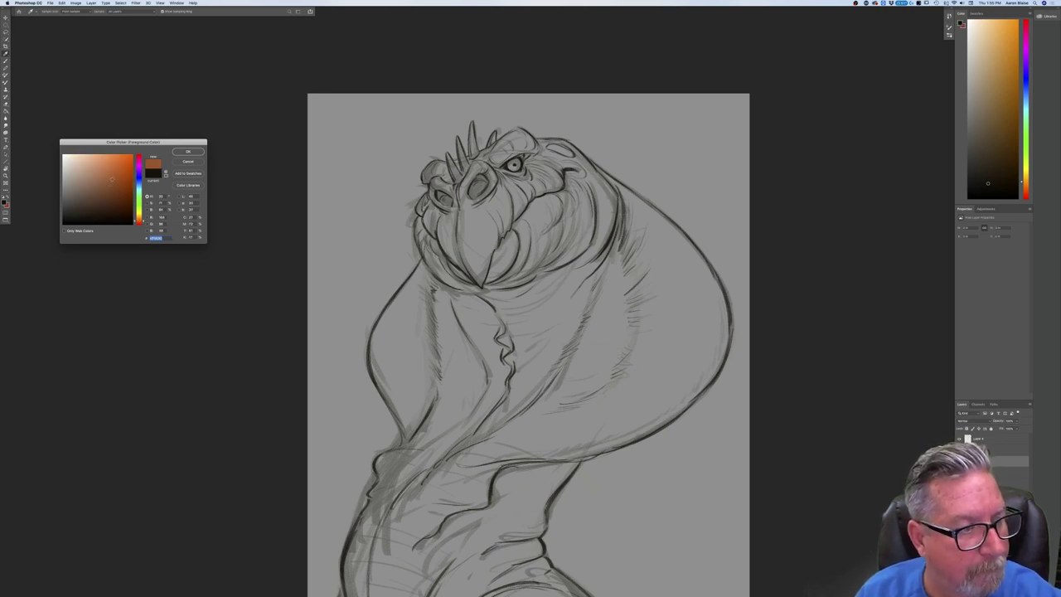
{"action": "left_click", "coordinate": [185, 152]}
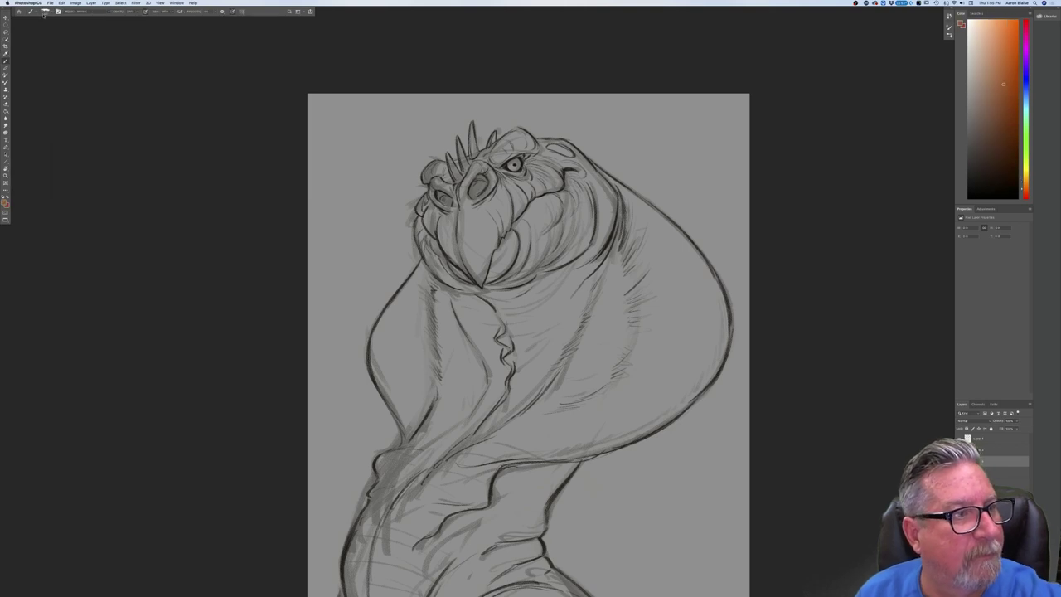
Choose a textured brush and fill both sides of the hood, the throat and the lower jaw with the orange-brown base colour.
{"action": "left_click", "coordinate": [45, 11]}
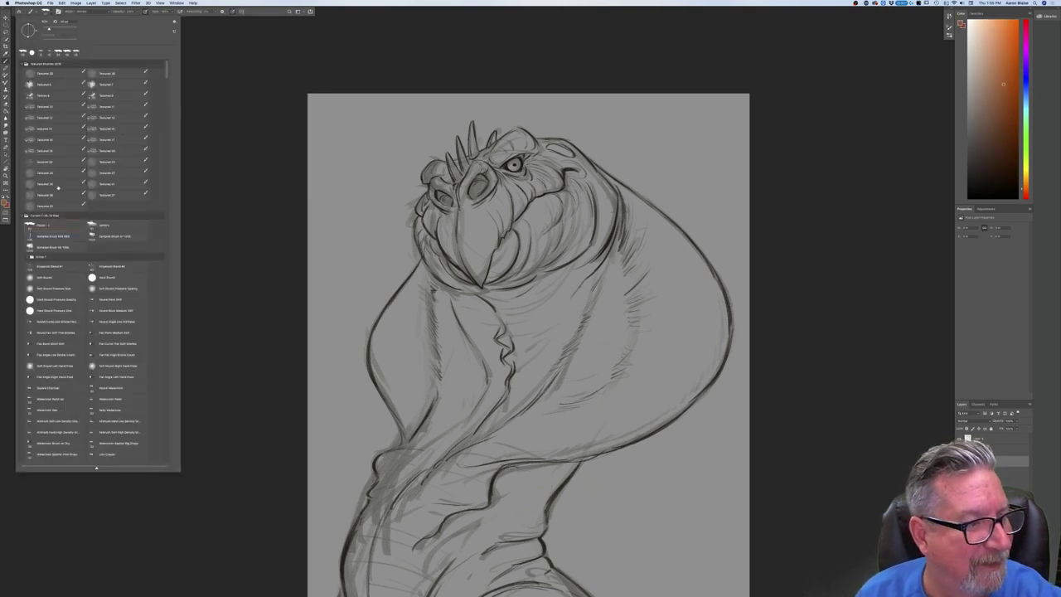
{"action": "left_click", "coordinate": [112, 182]}
{"action": "mouse_move", "coordinate": [586, 254]}
{"action": "left_mouse_down"}
{"action": "mouse_move", "coordinate": [574, 308]}
{"action": "mouse_move", "coordinate": [562, 237]}
{"action": "left_mouse_up"}
{"action": "left_click_drag", "start_coordinate": [556, 308], "coordinate": [551, 232]}
{"action": "mouse_move", "coordinate": [547, 308]}
{"action": "left_mouse_down"}
{"action": "mouse_move", "coordinate": [555, 242]}
{"action": "mouse_move", "coordinate": [542, 228]}
{"action": "left_mouse_up"}
{"action": "left_click_drag", "start_coordinate": [509, 297], "coordinate": [531, 225]}
{"action": "mouse_move", "coordinate": [580, 308]}
{"action": "left_mouse_down"}
{"action": "mouse_move", "coordinate": [562, 238]}
{"action": "mouse_move", "coordinate": [578, 205]}
{"action": "left_mouse_up"}
{"action": "left_click_drag", "start_coordinate": [638, 320], "coordinate": [604, 194]}
{"action": "left_click_drag", "start_coordinate": [667, 330], "coordinate": [617, 181]}
{"action": "left_click_drag", "start_coordinate": [680, 290], "coordinate": [607, 197]}
{"action": "mouse_move", "coordinate": [678, 258]}
{"action": "left_mouse_down"}
{"action": "mouse_move", "coordinate": [593, 174]}
{"action": "mouse_move", "coordinate": [678, 232]}
{"action": "left_mouse_up"}
{"action": "mouse_move", "coordinate": [712, 290]}
{"action": "left_mouse_down"}
{"action": "mouse_move", "coordinate": [682, 242]}
{"action": "mouse_move", "coordinate": [719, 355]}
{"action": "mouse_move", "coordinate": [673, 404]}
{"action": "left_mouse_up"}
{"action": "mouse_move", "coordinate": [703, 331]}
{"action": "left_mouse_down"}
{"action": "mouse_move", "coordinate": [689, 348]}
{"action": "mouse_move", "coordinate": [675, 323]}
{"action": "mouse_move", "coordinate": [638, 353]}
{"action": "mouse_move", "coordinate": [593, 332]}
{"action": "left_mouse_up"}
{"action": "mouse_move", "coordinate": [570, 286]}
{"action": "left_mouse_down"}
{"action": "mouse_move", "coordinate": [543, 364]}
{"action": "mouse_move", "coordinate": [481, 332]}
{"action": "mouse_move", "coordinate": [464, 398]}
{"action": "left_mouse_up"}
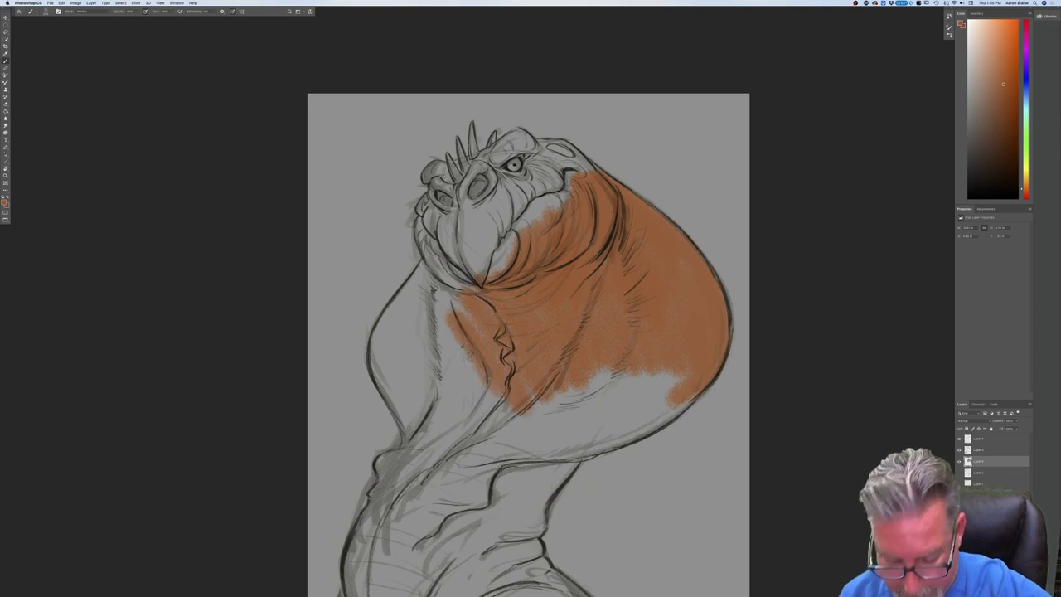
{"action": "mouse_move", "coordinate": [586, 398]}
{"action": "left_mouse_down"}
{"action": "mouse_move", "coordinate": [650, 346]}
{"action": "mouse_move", "coordinate": [672, 304]}
{"action": "mouse_move", "coordinate": [617, 432]}
{"action": "mouse_move", "coordinate": [547, 445]}
{"action": "mouse_move", "coordinate": [601, 423]}
{"action": "mouse_move", "coordinate": [564, 435]}
{"action": "mouse_move", "coordinate": [489, 410]}
{"action": "mouse_move", "coordinate": [452, 431]}
{"action": "mouse_move", "coordinate": [389, 348]}
{"action": "mouse_move", "coordinate": [397, 398]}
{"action": "mouse_move", "coordinate": [404, 335]}
{"action": "mouse_move", "coordinate": [431, 273]}
{"action": "mouse_move", "coordinate": [402, 323]}
{"action": "mouse_move", "coordinate": [385, 327]}
{"action": "mouse_move", "coordinate": [387, 340]}
{"action": "mouse_move", "coordinate": [394, 335]}
{"action": "mouse_move", "coordinate": [386, 328]}
{"action": "mouse_move", "coordinate": [378, 364]}
{"action": "mouse_move", "coordinate": [414, 454]}
{"action": "left_mouse_up"}
{"action": "mouse_move", "coordinate": [428, 327]}
{"action": "left_mouse_down"}
{"action": "mouse_move", "coordinate": [431, 298]}
{"action": "mouse_move", "coordinate": [469, 247]}
{"action": "mouse_move", "coordinate": [507, 249]}
{"action": "left_mouse_up"}
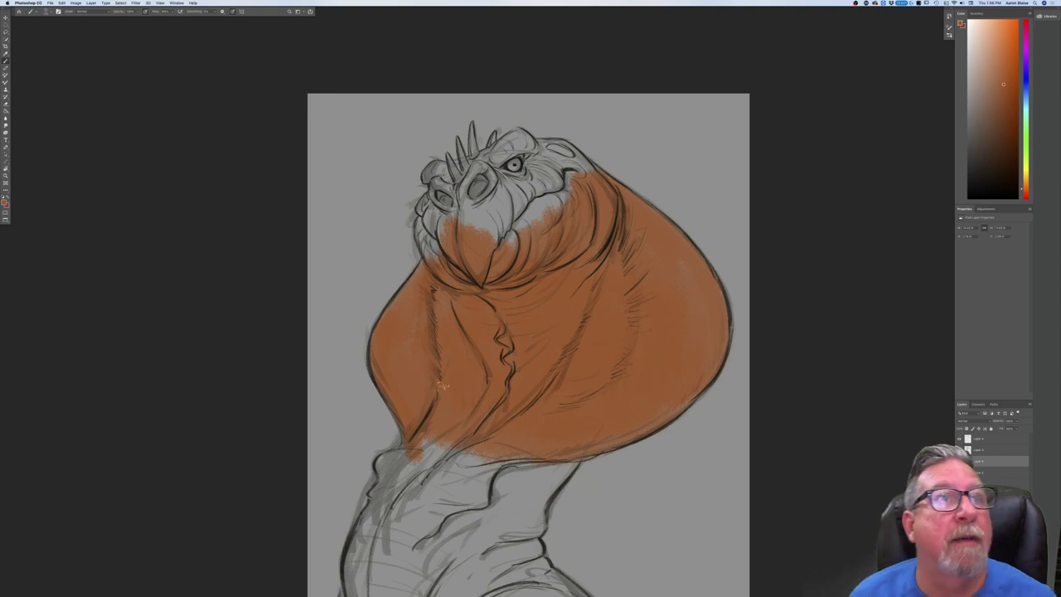
Extend the orange-brown base colour over the snout, cheeks, eye area, brows and front horns up to their outlines.
{"action": "left_click_drag", "start_coordinate": [526, 183], "coordinate": [502, 246]}
{"action": "mouse_move", "coordinate": [505, 207]}
{"action": "left_mouse_down"}
{"action": "mouse_move", "coordinate": [466, 197]}
{"action": "mouse_move", "coordinate": [471, 183]}
{"action": "mouse_move", "coordinate": [440, 182]}
{"action": "left_mouse_up"}
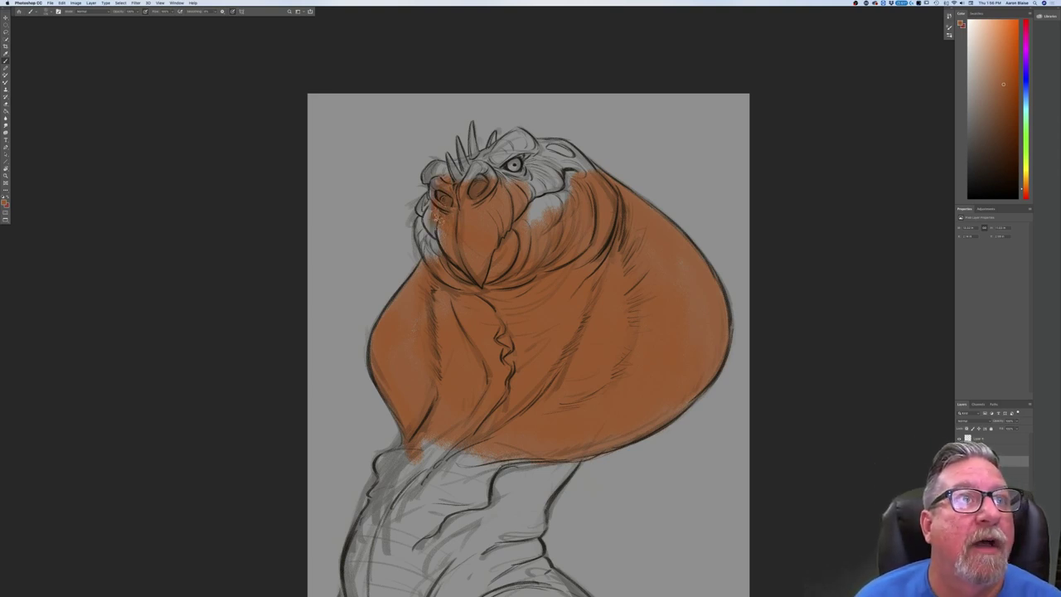
{"action": "mouse_move", "coordinate": [435, 212]}
{"action": "left_mouse_down"}
{"action": "mouse_move", "coordinate": [424, 235]}
{"action": "mouse_move", "coordinate": [440, 251]}
{"action": "left_mouse_up"}
{"action": "mouse_move", "coordinate": [507, 178]}
{"action": "left_mouse_down"}
{"action": "mouse_move", "coordinate": [535, 219]}
{"action": "mouse_move", "coordinate": [549, 159]}
{"action": "mouse_move", "coordinate": [569, 190]}
{"action": "mouse_move", "coordinate": [547, 148]}
{"action": "mouse_move", "coordinate": [564, 141]}
{"action": "mouse_move", "coordinate": [585, 169]}
{"action": "left_mouse_up"}
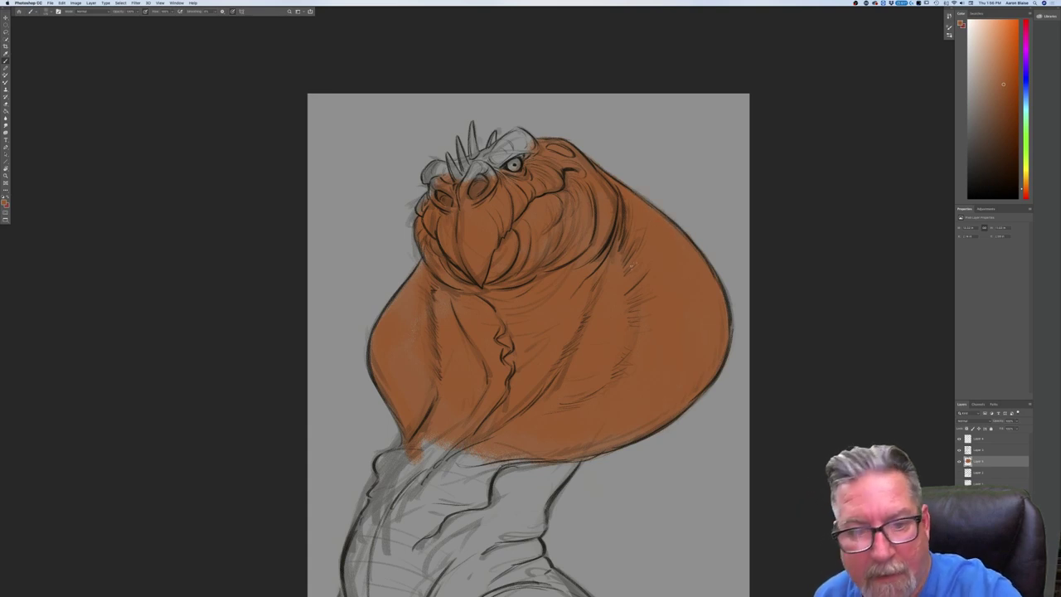
{"action": "mouse_move", "coordinate": [522, 153]}
{"action": "left_mouse_down"}
{"action": "mouse_move", "coordinate": [452, 166]}
{"action": "mouse_move", "coordinate": [507, 150]}
{"action": "mouse_move", "coordinate": [497, 146]}
{"action": "left_mouse_up"}
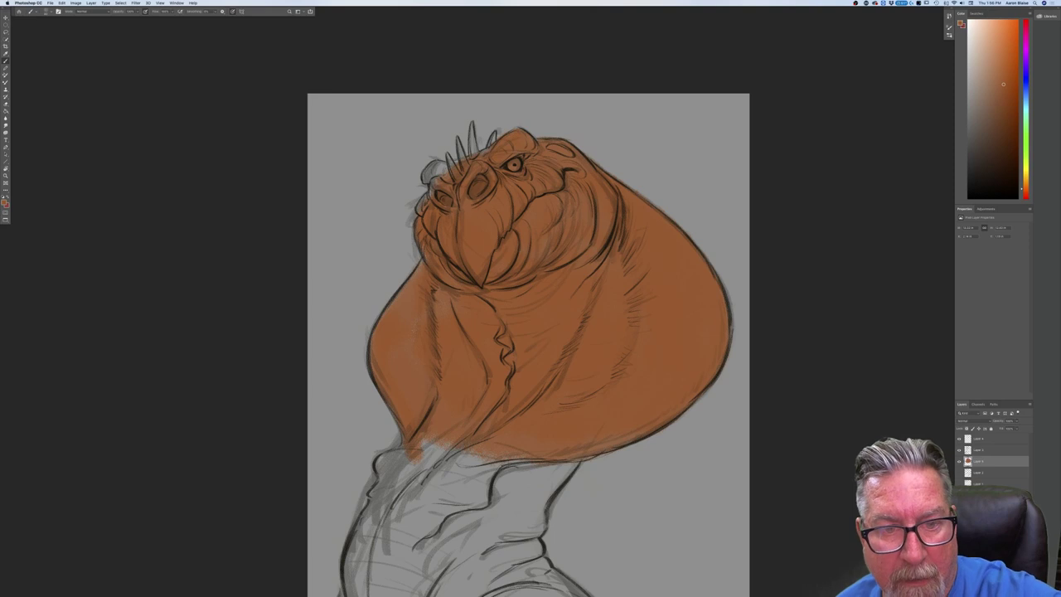
{"action": "mouse_move", "coordinate": [449, 161]}
{"action": "left_mouse_down"}
{"action": "mouse_move", "coordinate": [429, 175]}
{"action": "mouse_move", "coordinate": [441, 176]}
{"action": "mouse_move", "coordinate": [432, 192]}
{"action": "left_mouse_up"}
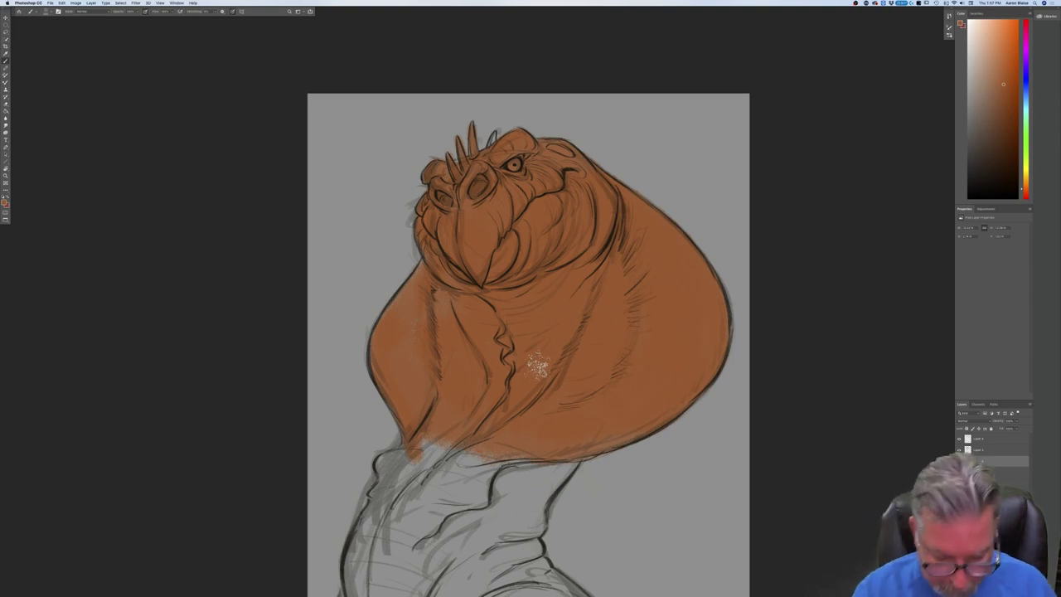
Fill the neck and the body down to the canvas edge with the orange-brown base colour.
{"action": "scroll", "coordinate": [537, 365], "scroll_direction": "down", "scroll_amount": 3}
{"action": "left_click_drag", "start_coordinate": [318, 422], "coordinate": [365, 305]}
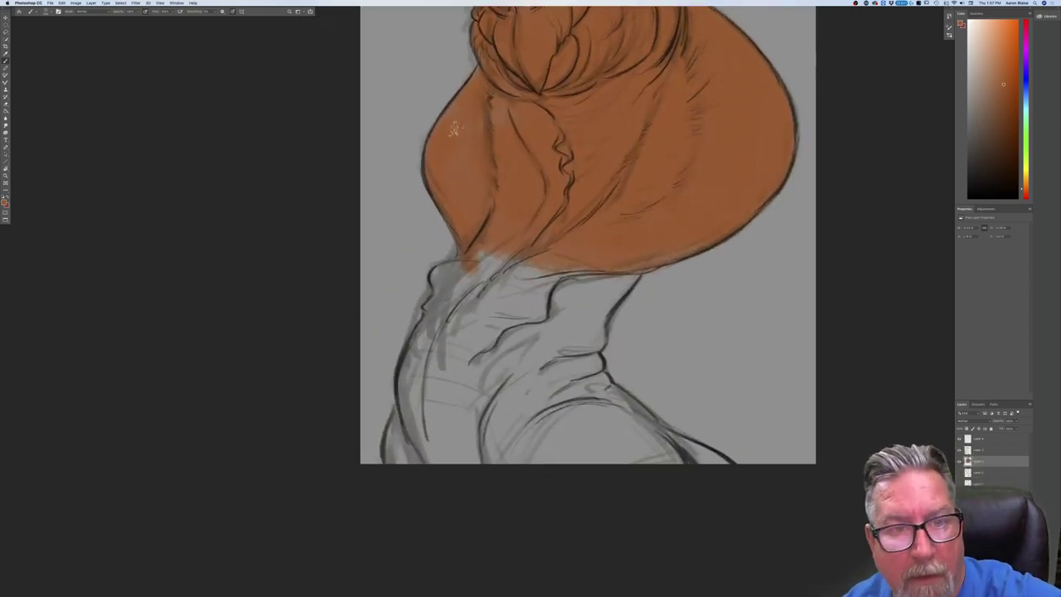
{"action": "mouse_move", "coordinate": [496, 264]}
{"action": "left_mouse_down"}
{"action": "mouse_move", "coordinate": [493, 292]}
{"action": "mouse_move", "coordinate": [487, 253]}
{"action": "mouse_move", "coordinate": [452, 295]}
{"action": "mouse_move", "coordinate": [441, 281]}
{"action": "mouse_move", "coordinate": [467, 350]}
{"action": "mouse_move", "coordinate": [465, 322]}
{"action": "mouse_move", "coordinate": [435, 367]}
{"action": "mouse_move", "coordinate": [446, 302]}
{"action": "mouse_move", "coordinate": [415, 370]}
{"action": "mouse_move", "coordinate": [408, 411]}
{"action": "mouse_move", "coordinate": [418, 417]}
{"action": "mouse_move", "coordinate": [403, 458]}
{"action": "mouse_move", "coordinate": [406, 417]}
{"action": "mouse_move", "coordinate": [427, 420]}
{"action": "mouse_move", "coordinate": [485, 476]}
{"action": "mouse_move", "coordinate": [509, 474]}
{"action": "mouse_move", "coordinate": [527, 447]}
{"action": "mouse_move", "coordinate": [532, 388]}
{"action": "mouse_move", "coordinate": [547, 381]}
{"action": "mouse_move", "coordinate": [617, 409]}
{"action": "mouse_move", "coordinate": [694, 486]}
{"action": "mouse_move", "coordinate": [596, 393]}
{"action": "mouse_move", "coordinate": [733, 482]}
{"action": "mouse_move", "coordinate": [605, 436]}
{"action": "mouse_move", "coordinate": [547, 437]}
{"action": "mouse_move", "coordinate": [520, 458]}
{"action": "left_mouse_up"}
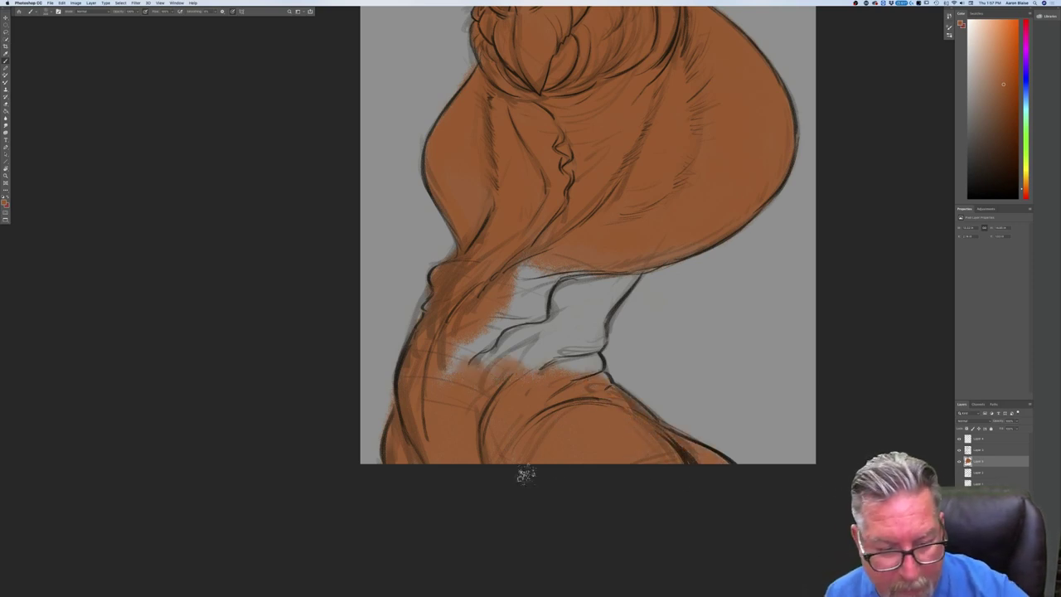
{"action": "mouse_move", "coordinate": [468, 317]}
{"action": "left_mouse_down"}
{"action": "mouse_move", "coordinate": [514, 335]}
{"action": "mouse_move", "coordinate": [551, 328]}
{"action": "mouse_move", "coordinate": [584, 352]}
{"action": "mouse_move", "coordinate": [589, 377]}
{"action": "left_mouse_up"}
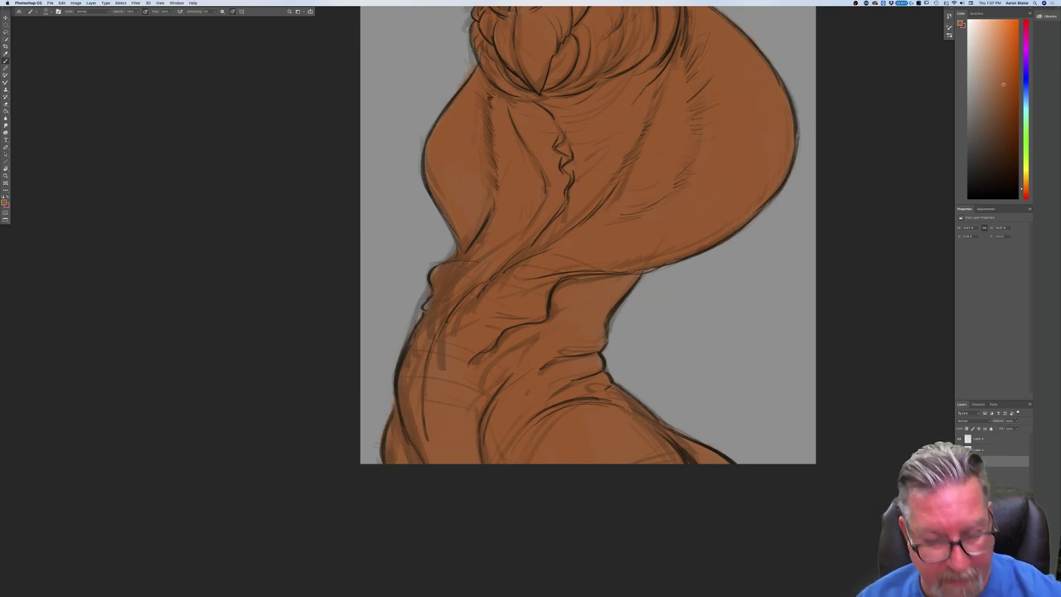
Review the coloured creature as a whole, then move in on the head and add a new layer.
{"action": "key", "text": "super+minus"}
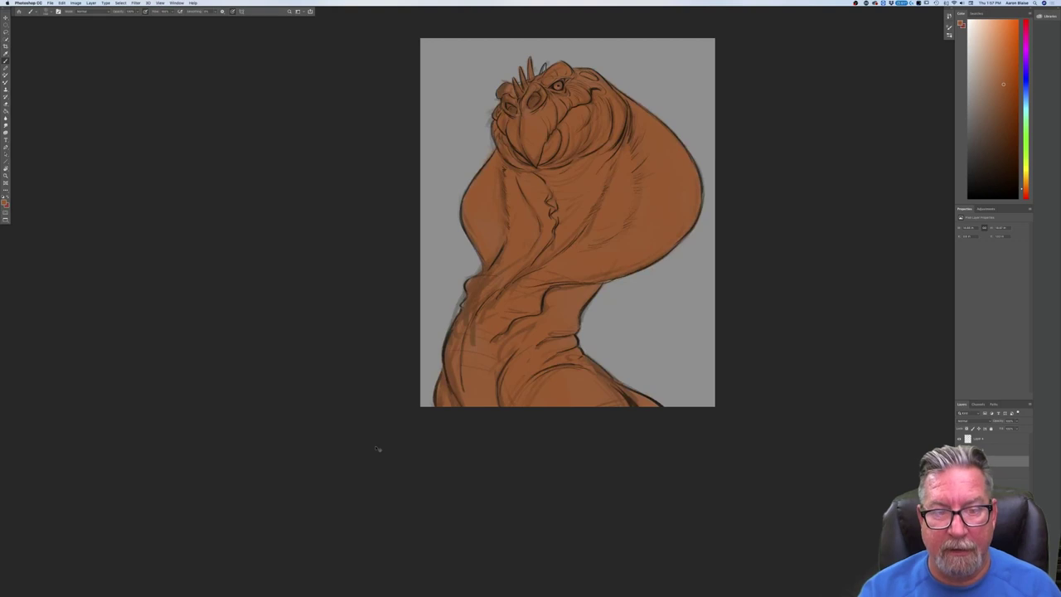
{"action": "left_click_drag", "start_coordinate": [316, 353], "coordinate": [318, 489]}
{"action": "key", "text": "super+plus"}
{"action": "key", "text": "super+plus"}
{"action": "key", "text": "super+plus"}
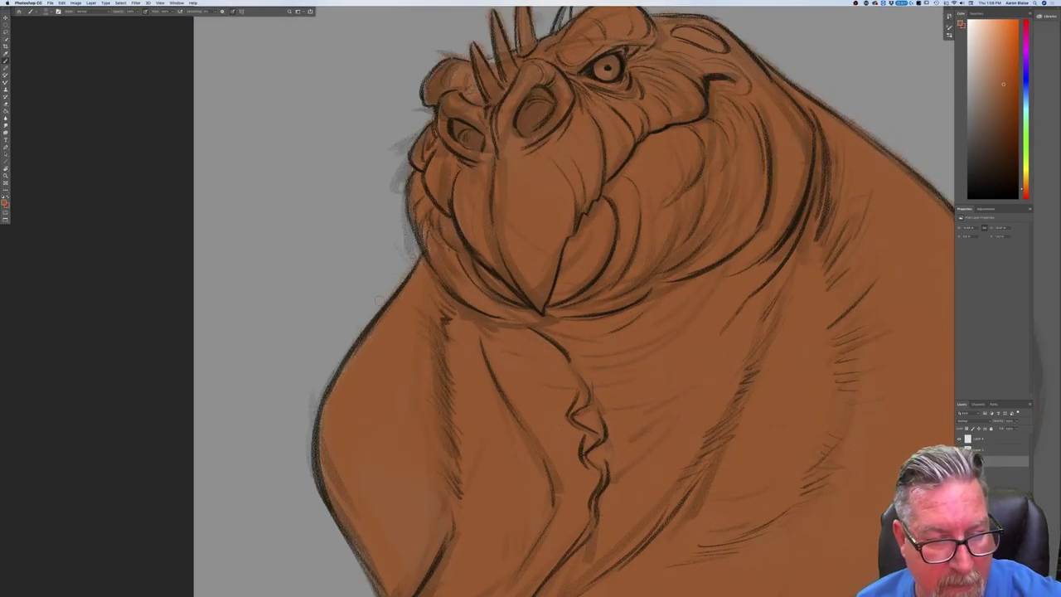
{"action": "key", "text": "alt+super+shift+n"}
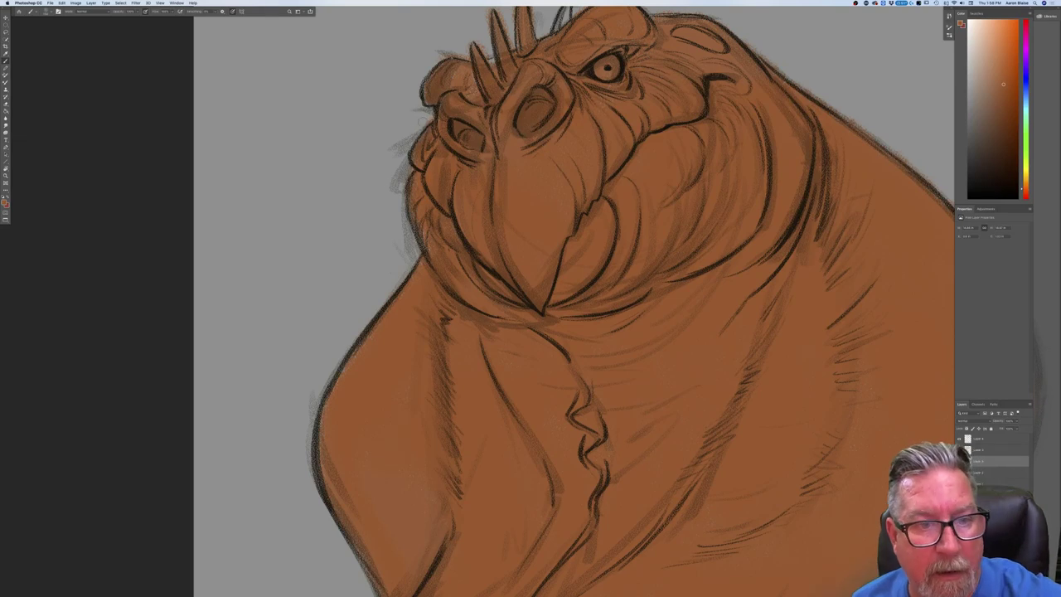
{"action": "scroll", "coordinate": [339, 98], "scroll_direction": "up", "scroll_amount": 10}
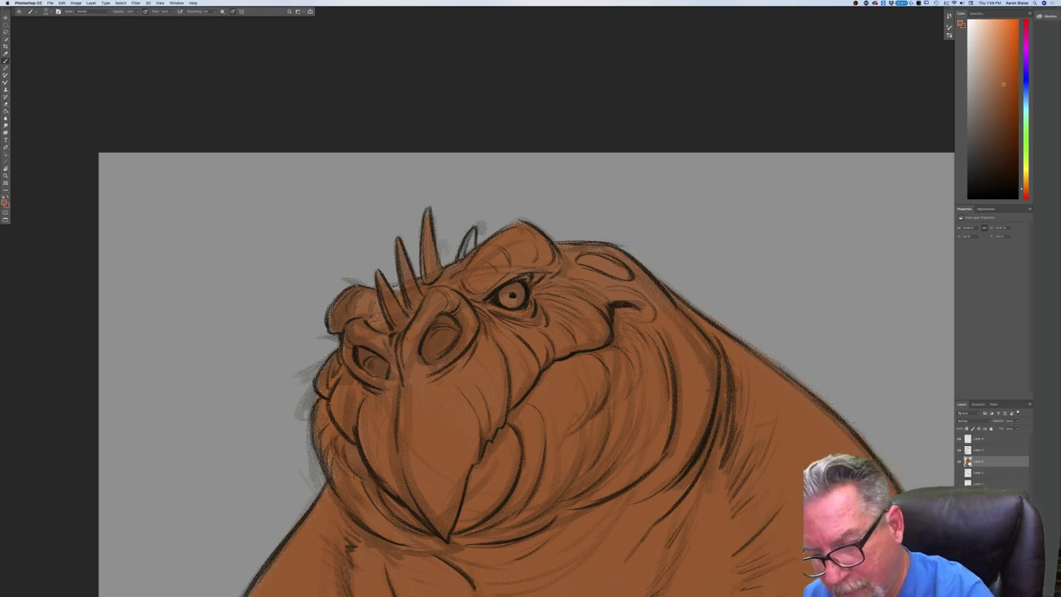
{"action": "left_click_drag", "start_coordinate": [300, 482], "coordinate": [63, 119]}
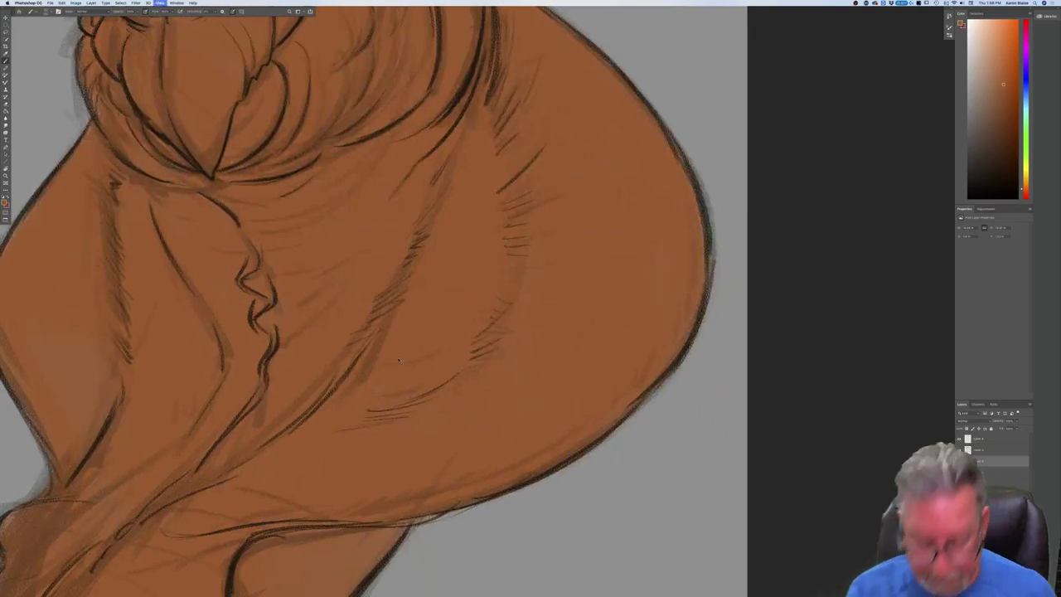
{"action": "scroll", "coordinate": [400, 358], "scroll_direction": "down", "scroll_amount": 6}
{"action": "scroll", "coordinate": [398, 356], "scroll_direction": "down", "scroll_amount": 2}
{"action": "scroll", "coordinate": [399, 356], "scroll_direction": "up", "scroll_amount": 4}
{"action": "scroll", "coordinate": [398, 358], "scroll_direction": "up", "scroll_amount": 3}
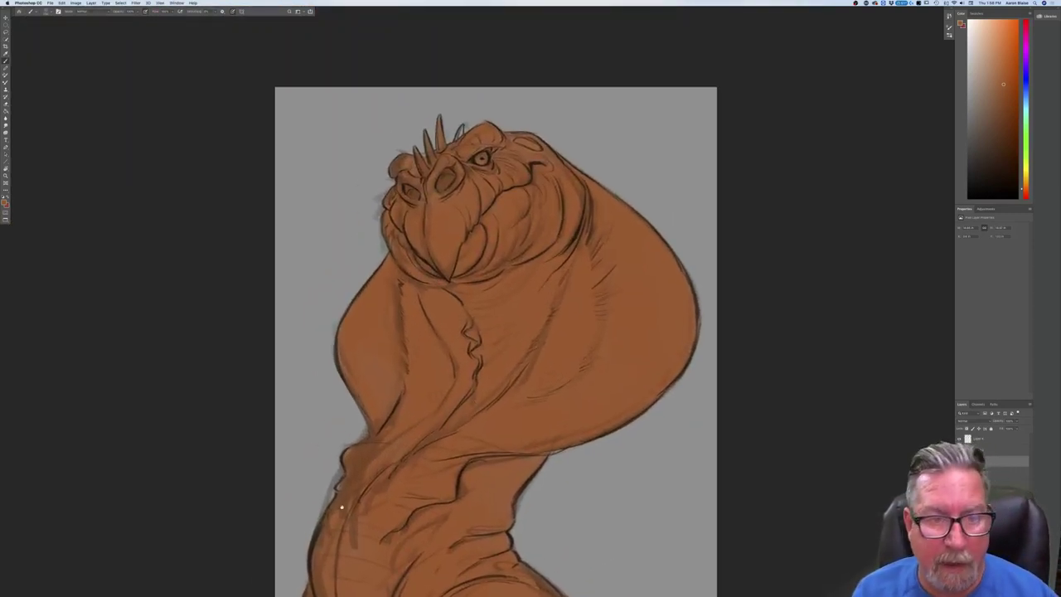
Set the foreground colour to a golden yellow and paint the creature's eye with it, undoing and repainting the first attempt.
{"action": "left_click", "coordinate": [6, 202]}
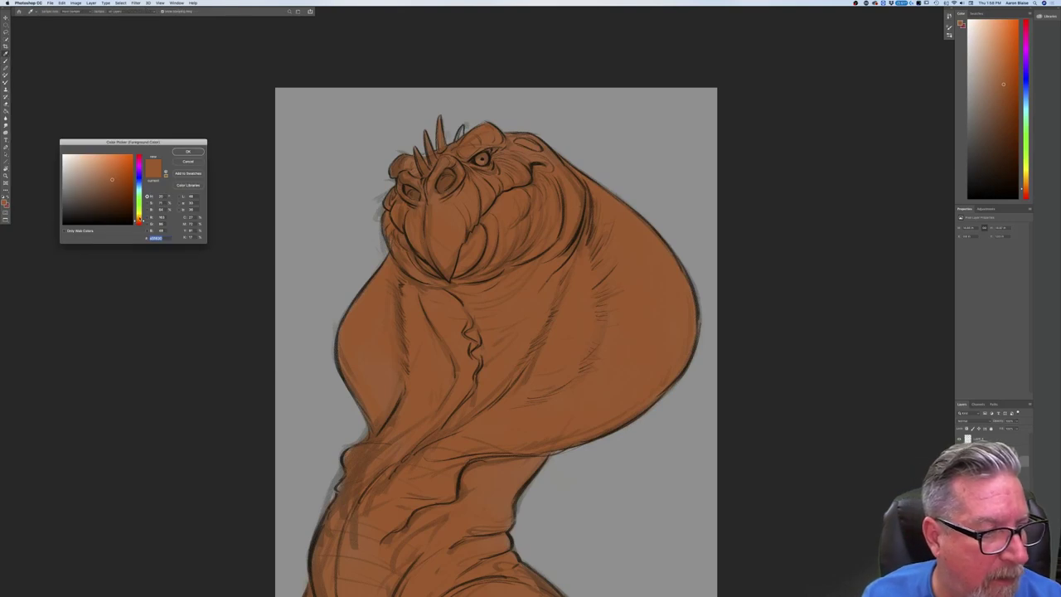
{"action": "left_click_drag", "start_coordinate": [140, 219], "coordinate": [140, 216]}
{"action": "left_click", "coordinate": [115, 160]}
{"action": "left_click", "coordinate": [188, 152]}
{"action": "left_click_drag", "start_coordinate": [479, 157], "coordinate": [483, 161]}
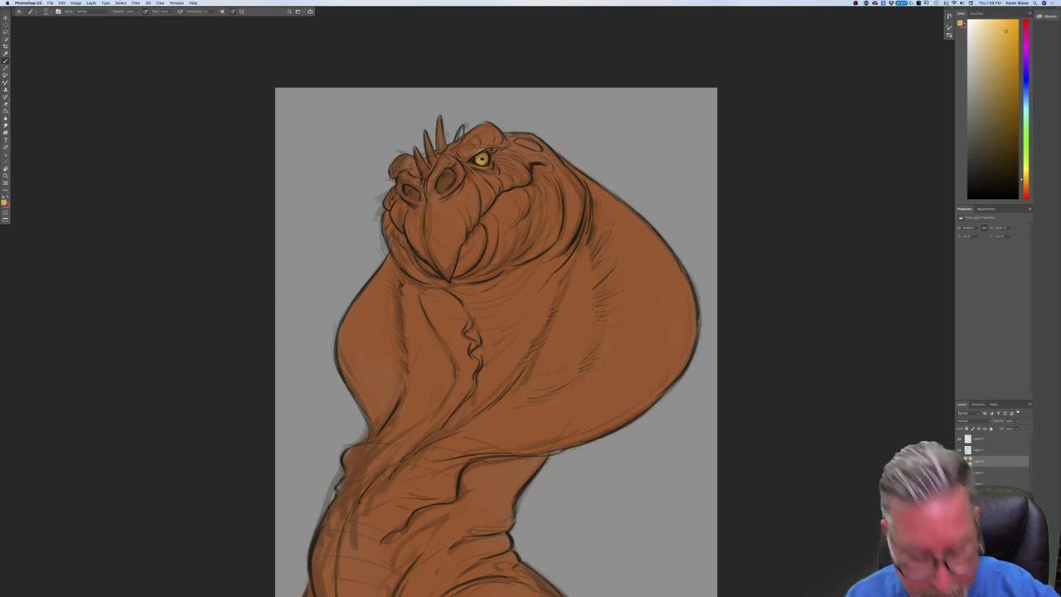
{"action": "key", "text": "super+z"}
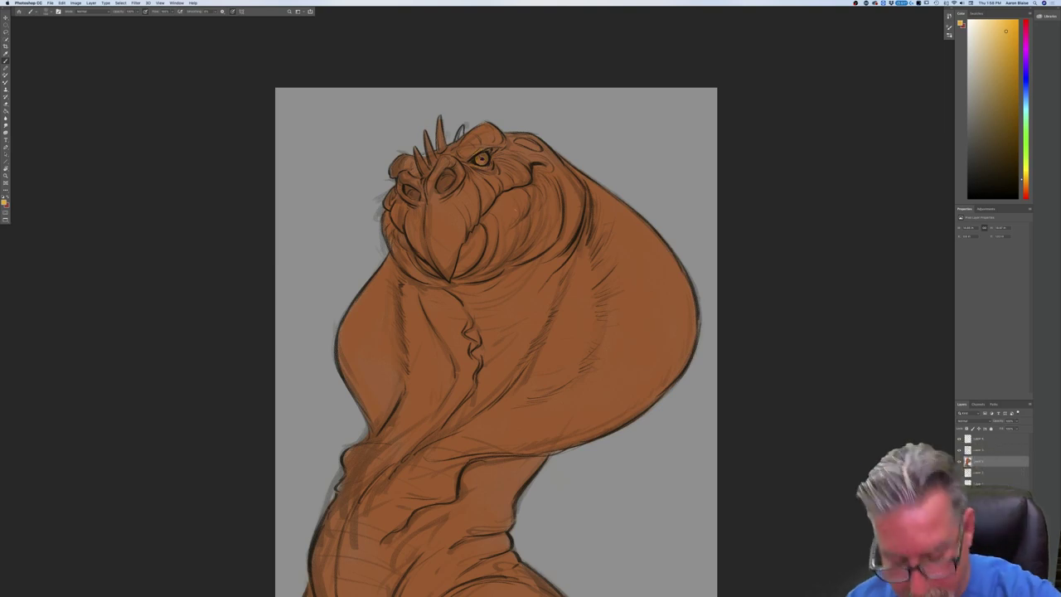
{"action": "left_click_drag", "start_coordinate": [483, 154], "coordinate": [480, 162]}
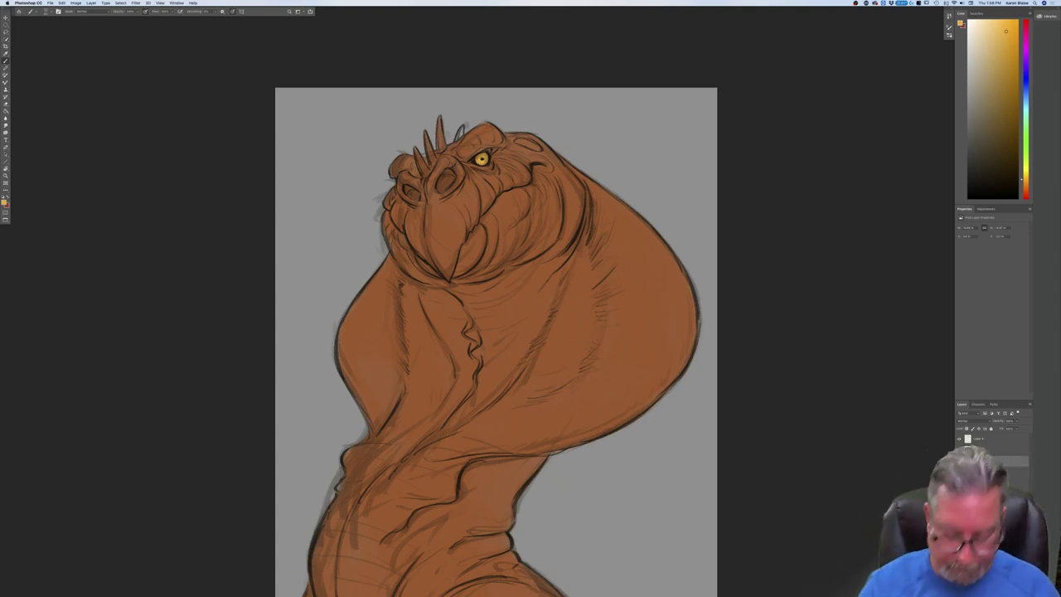
Open the Color Picker for the foreground colour.
{"action": "left_click", "coordinate": [5, 203]}
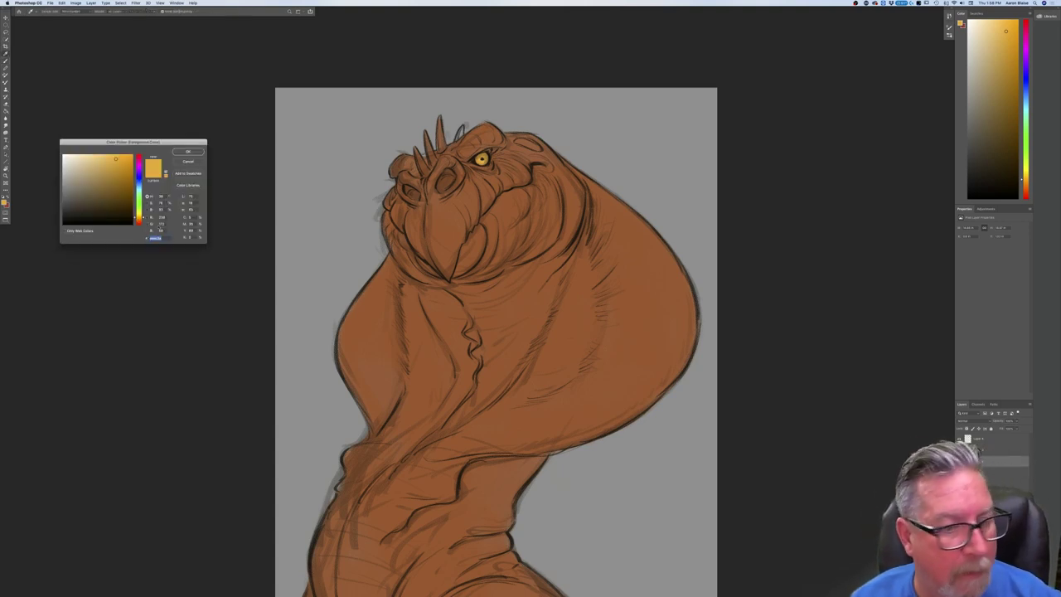
Pick a desaturated greyish brown based on the beak's sampled colour and paint the creature's beak with it.
{"action": "left_click", "coordinate": [447, 238]}
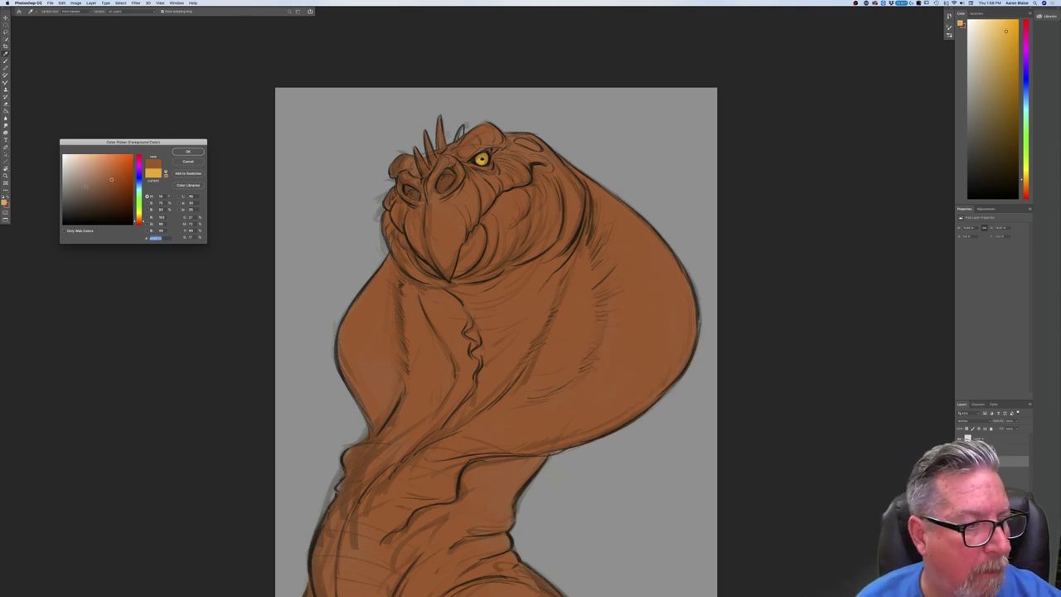
{"action": "key", "text": "Return"}
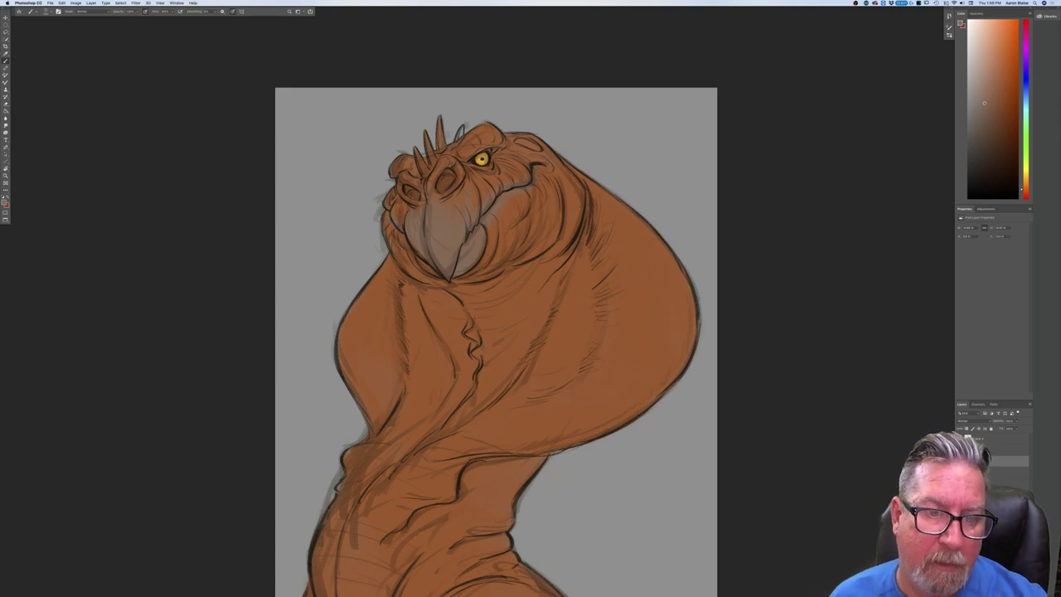
Switch the brush colour to a warm red and tint the skin around the eye, nostrils and snout.
{"action": "left_click", "coordinate": [4, 202]}
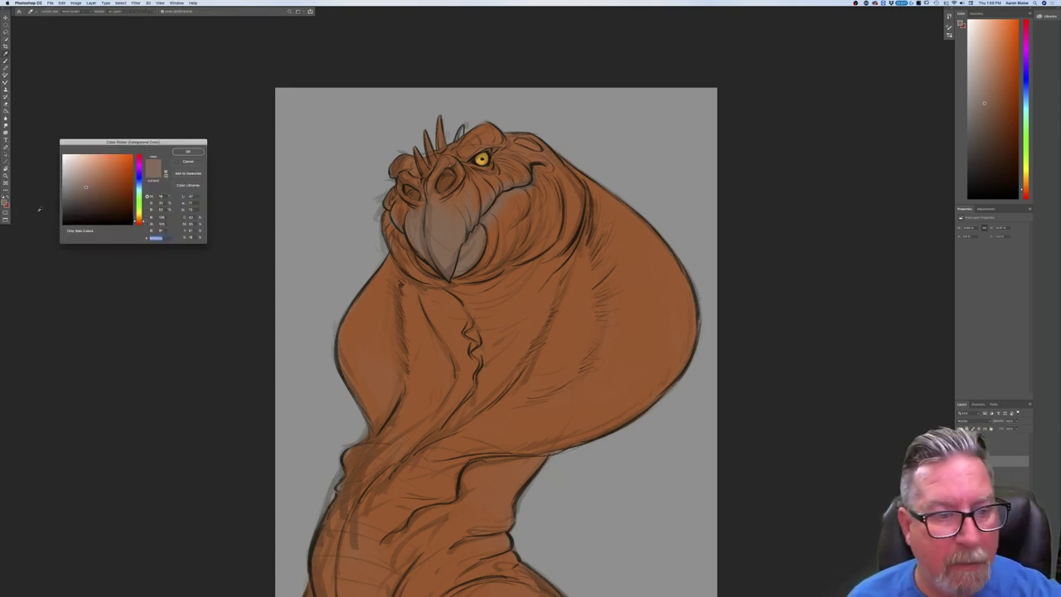
{"action": "left_click", "coordinate": [139, 223]}
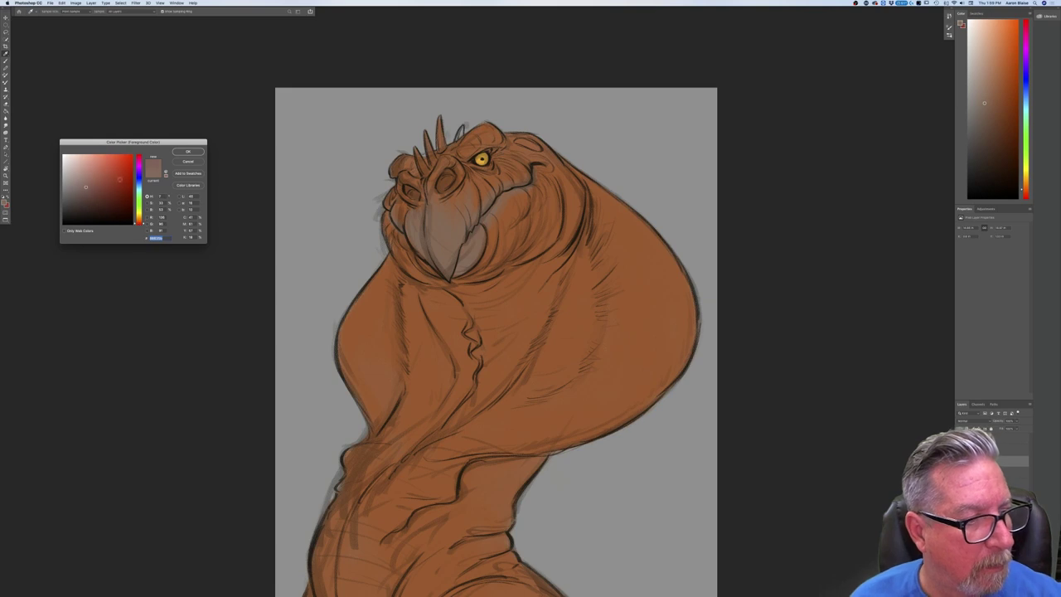
{"action": "key", "text": "Return"}
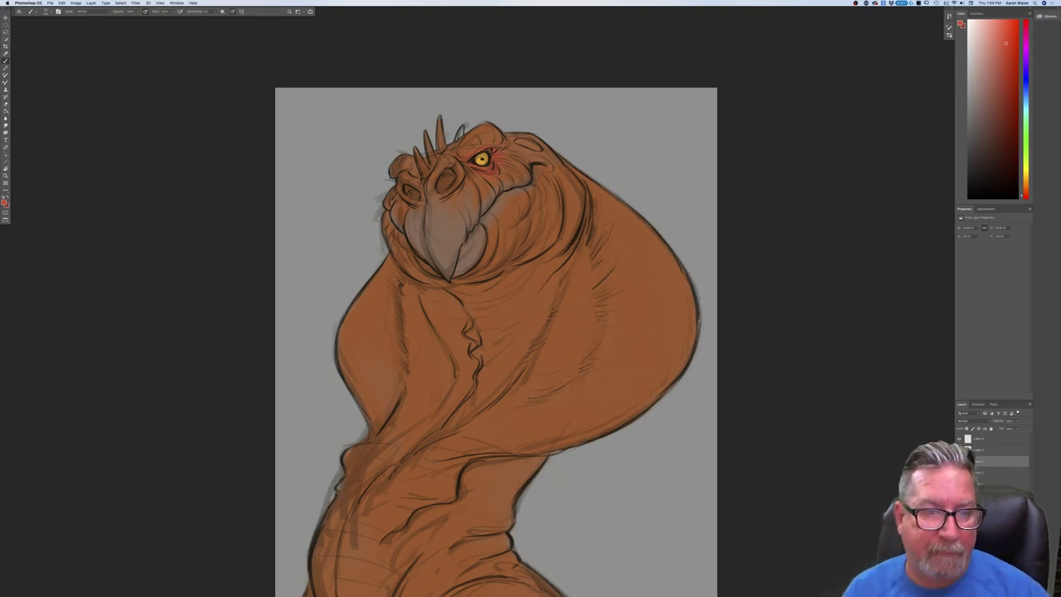
{"action": "left_click", "coordinate": [7, 204]}
{"action": "left_click", "coordinate": [187, 152]}
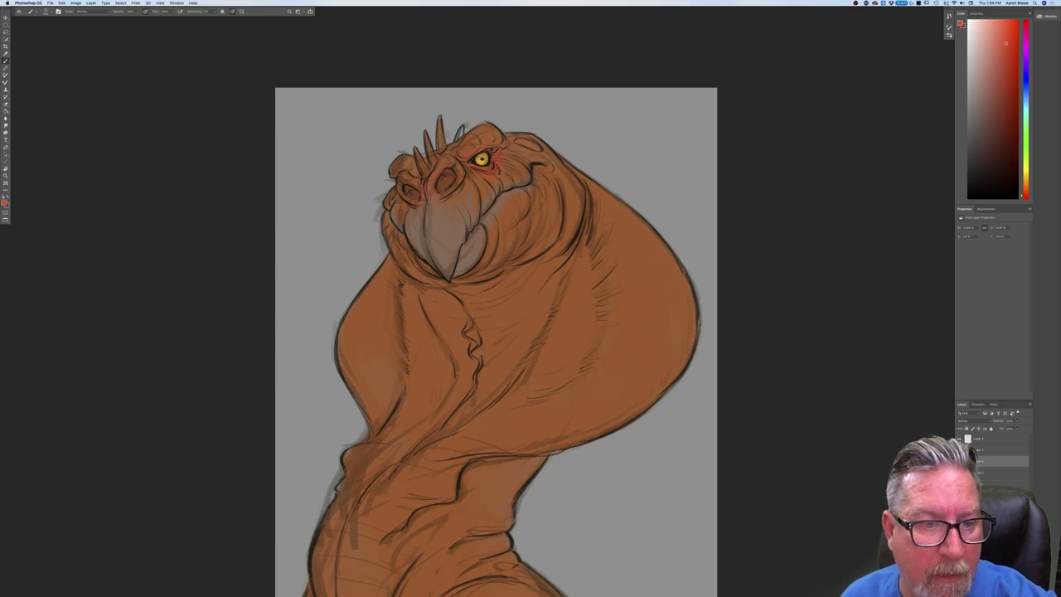
{"action": "key", "text": "super+shift+alt+n"}
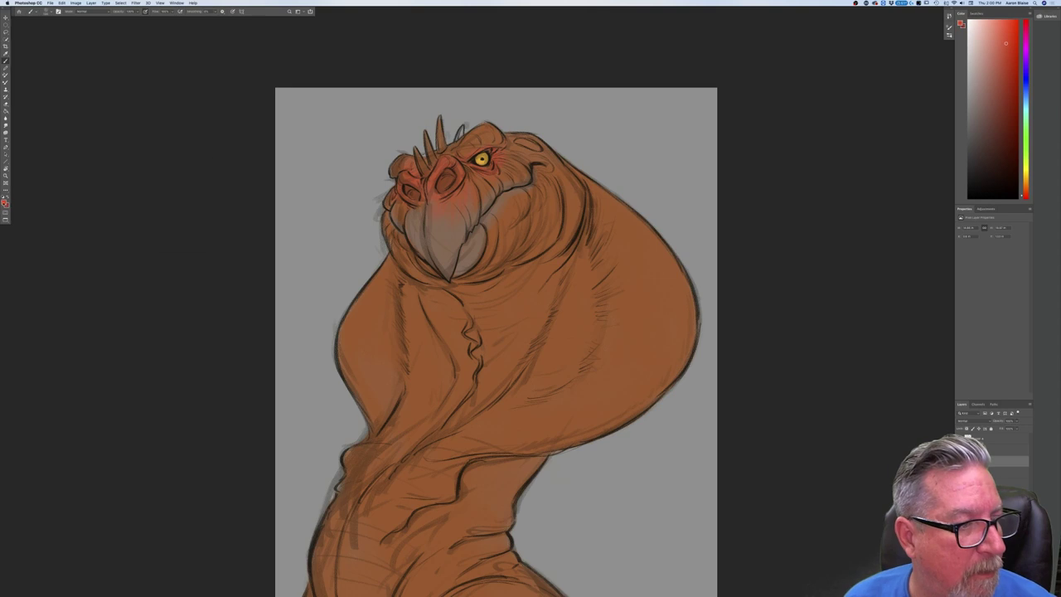
Change the brush colour to blue and paint the spikes on top of the creature's head.
{"action": "left_click", "coordinate": [5, 203]}
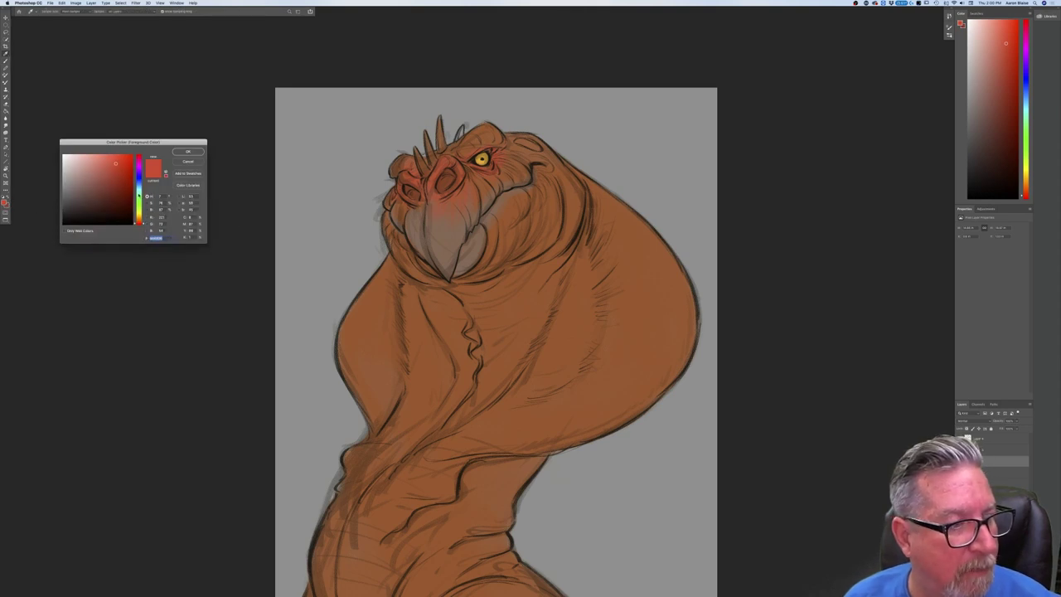
{"action": "key", "text": "super+shift+n"}
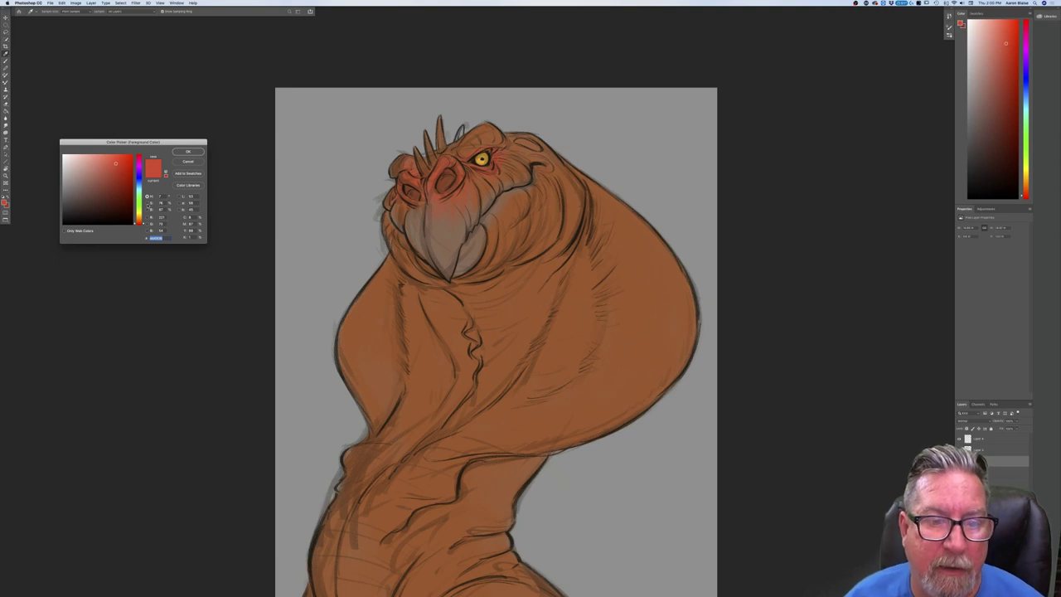
{"action": "left_click_drag", "start_coordinate": [140, 183], "coordinate": [139, 182]}
{"action": "key", "text": "Return"}
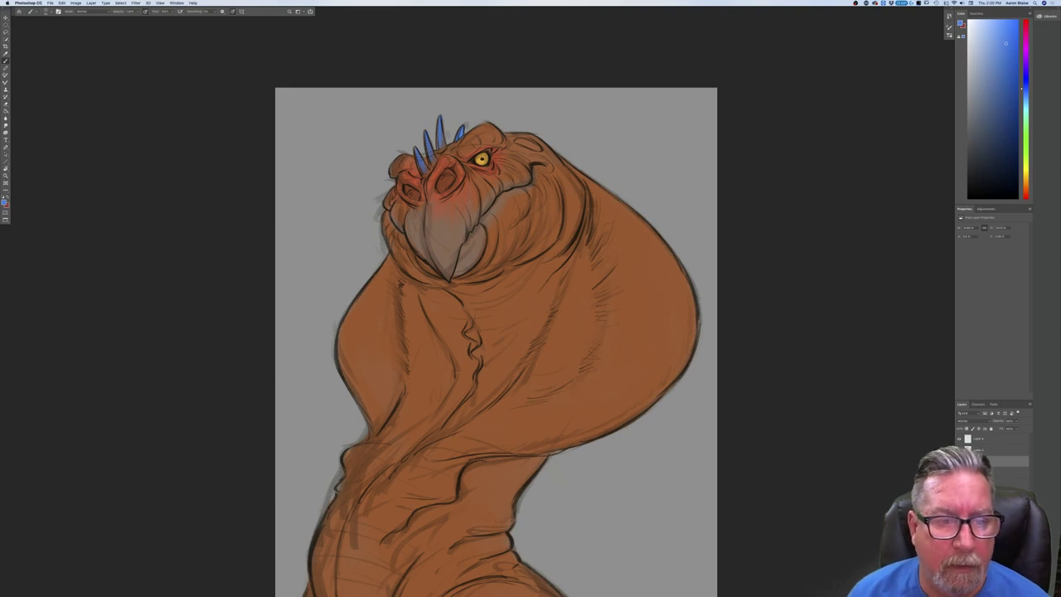
Set the brush colour to a golden yellow based on a sample from the creature's eye.
{"action": "left_click", "coordinate": [5, 202]}
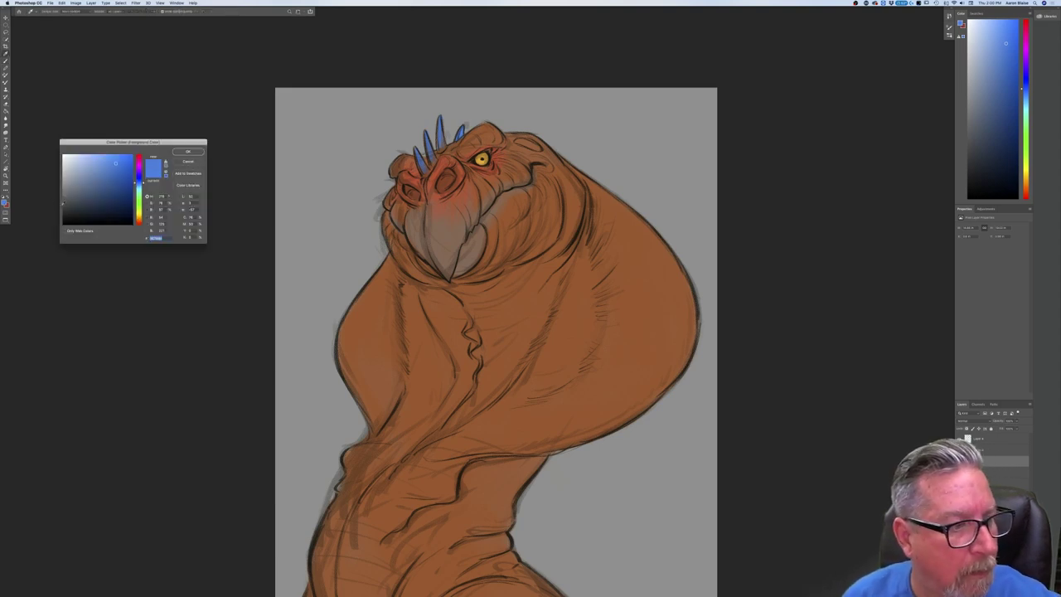
{"action": "left_click", "coordinate": [479, 160]}
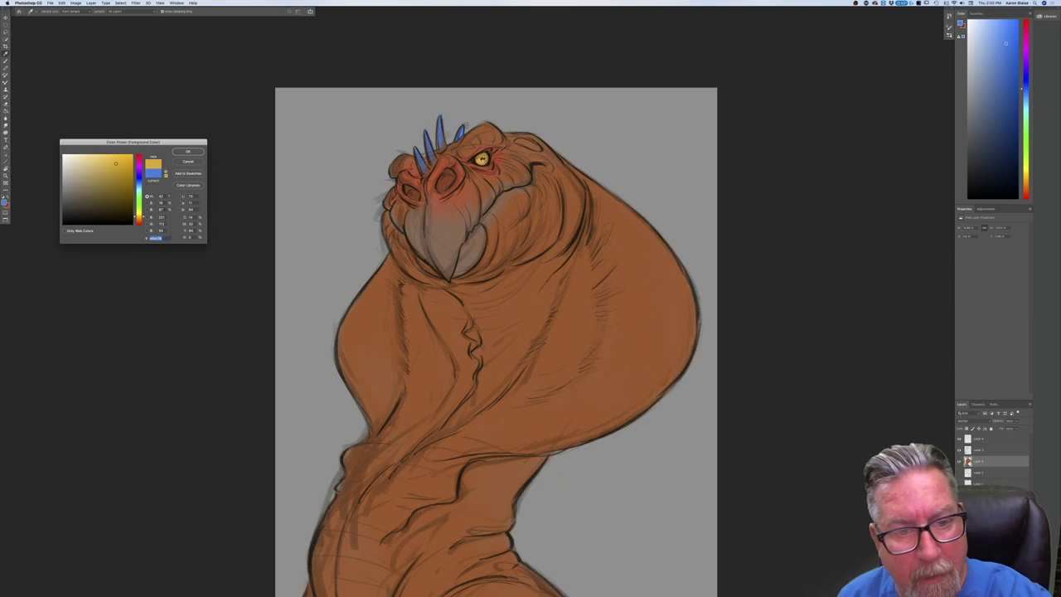
{"action": "key", "text": "Return"}
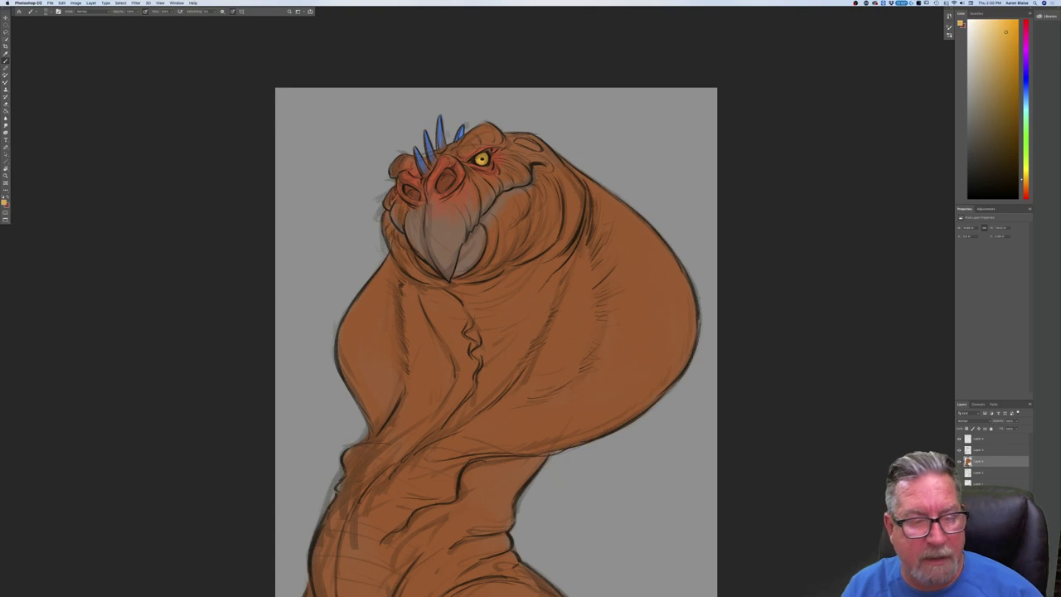
{"action": "left_click", "coordinate": [5, 202]}
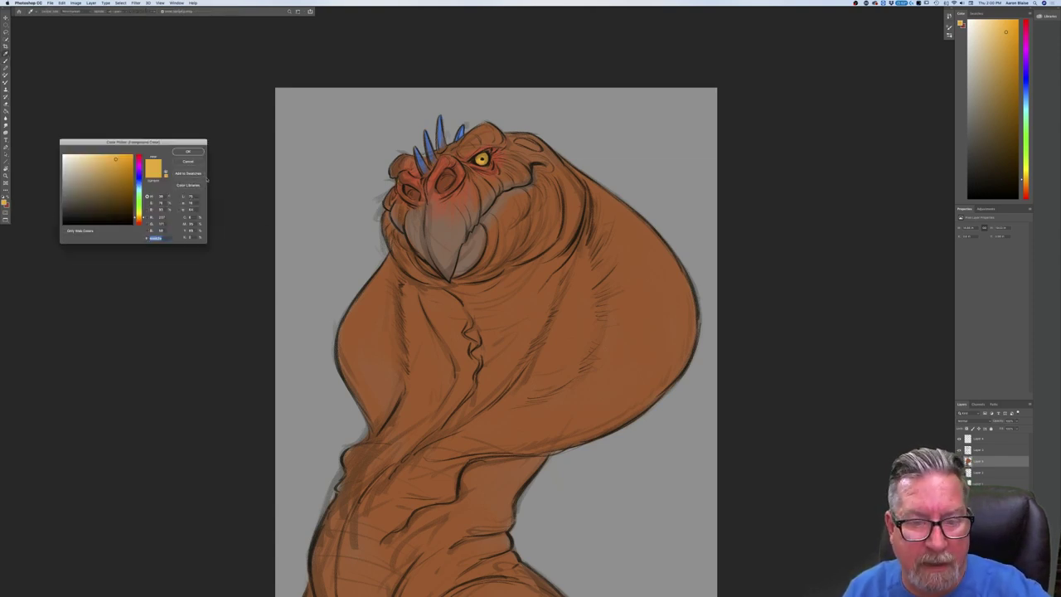
{"action": "left_click", "coordinate": [188, 153]}
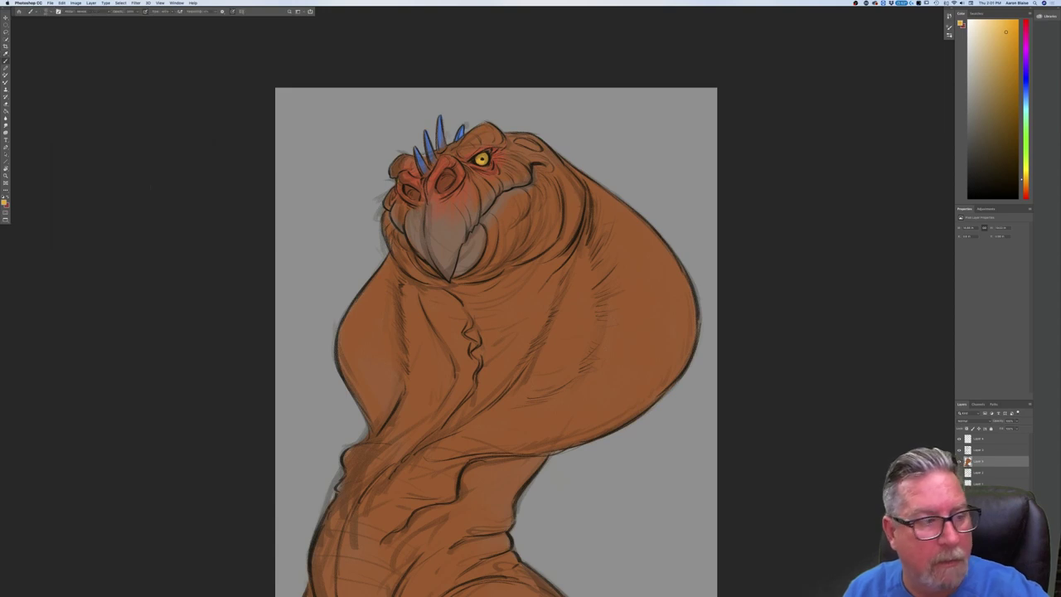
Choose a saturated red and brush it softly across the inflated throat pouch and down the front of the neck.
{"action": "left_click", "coordinate": [8, 204]}
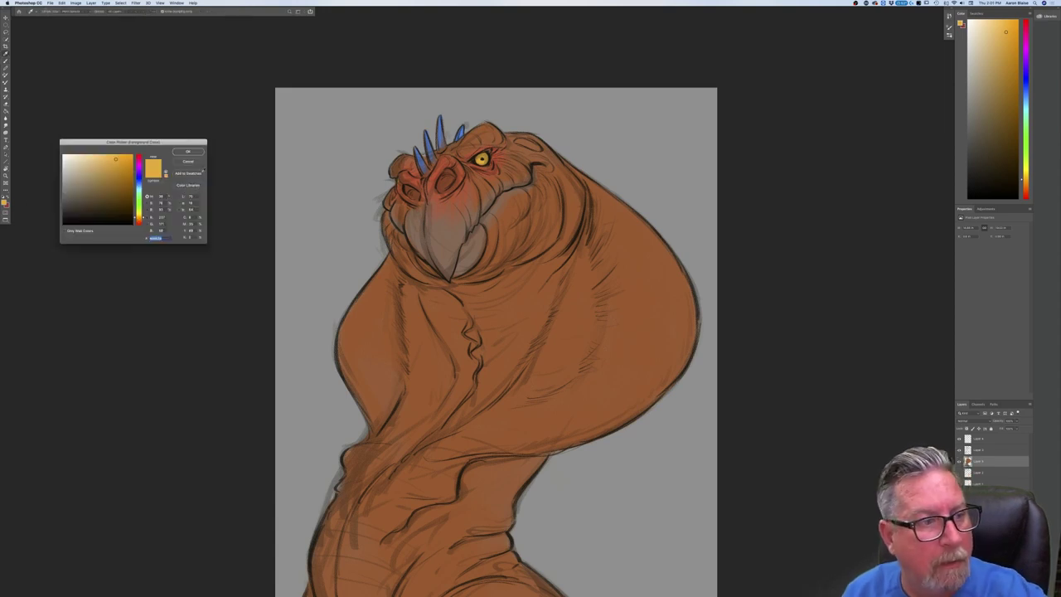
{"action": "left_click", "coordinate": [138, 223]}
{"action": "left_click", "coordinate": [120, 161]}
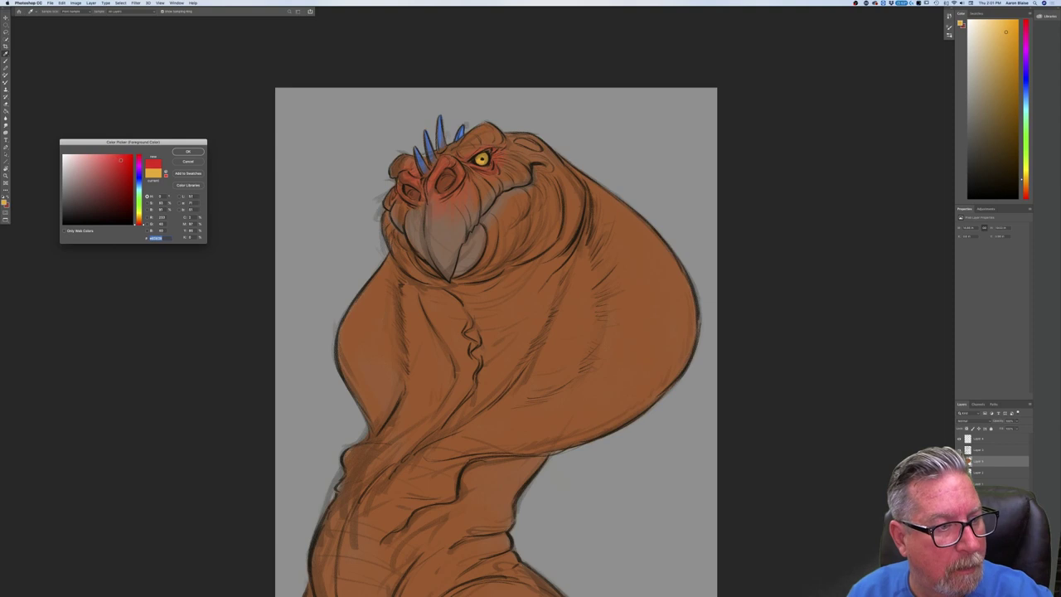
{"action": "left_click", "coordinate": [188, 152]}
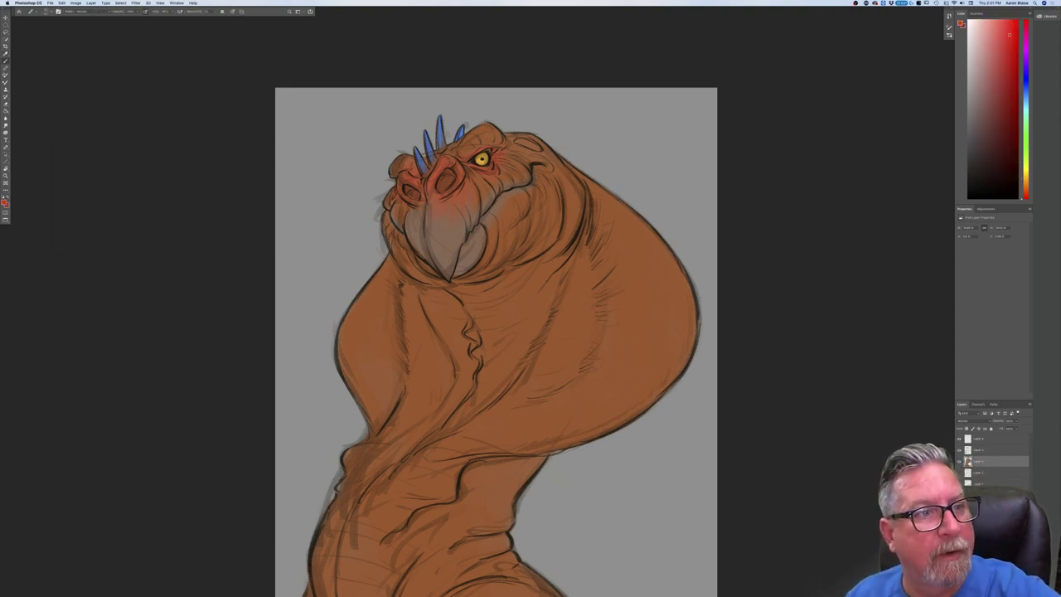
{"action": "mouse_move", "coordinate": [585, 231]}
{"action": "left_mouse_down"}
{"action": "mouse_move", "coordinate": [559, 290]}
{"action": "mouse_move", "coordinate": [571, 316]}
{"action": "mouse_move", "coordinate": [621, 260]}
{"action": "mouse_move", "coordinate": [548, 340]}
{"action": "mouse_move", "coordinate": [628, 288]}
{"action": "mouse_move", "coordinate": [571, 327]}
{"action": "mouse_move", "coordinate": [574, 355]}
{"action": "mouse_move", "coordinate": [627, 311]}
{"action": "mouse_move", "coordinate": [561, 368]}
{"action": "mouse_move", "coordinate": [586, 396]}
{"action": "mouse_move", "coordinate": [609, 368]}
{"action": "mouse_move", "coordinate": [569, 349]}
{"action": "mouse_move", "coordinate": [488, 406]}
{"action": "left_mouse_up"}
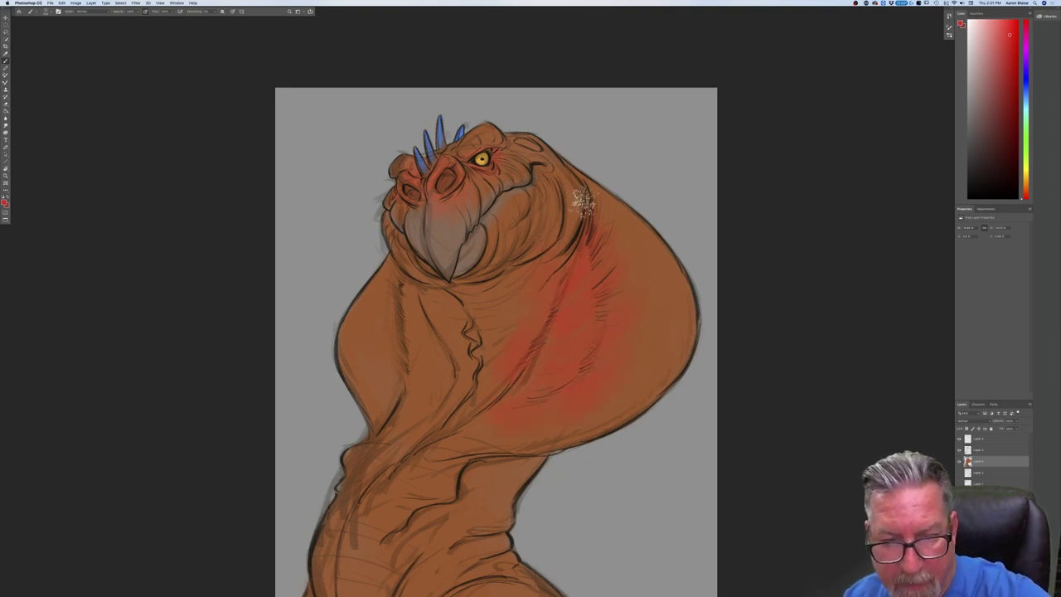
{"action": "mouse_move", "coordinate": [603, 241]}
{"action": "left_mouse_down"}
{"action": "mouse_move", "coordinate": [627, 379]}
{"action": "mouse_move", "coordinate": [644, 279]}
{"action": "mouse_move", "coordinate": [593, 293]}
{"action": "left_mouse_up"}
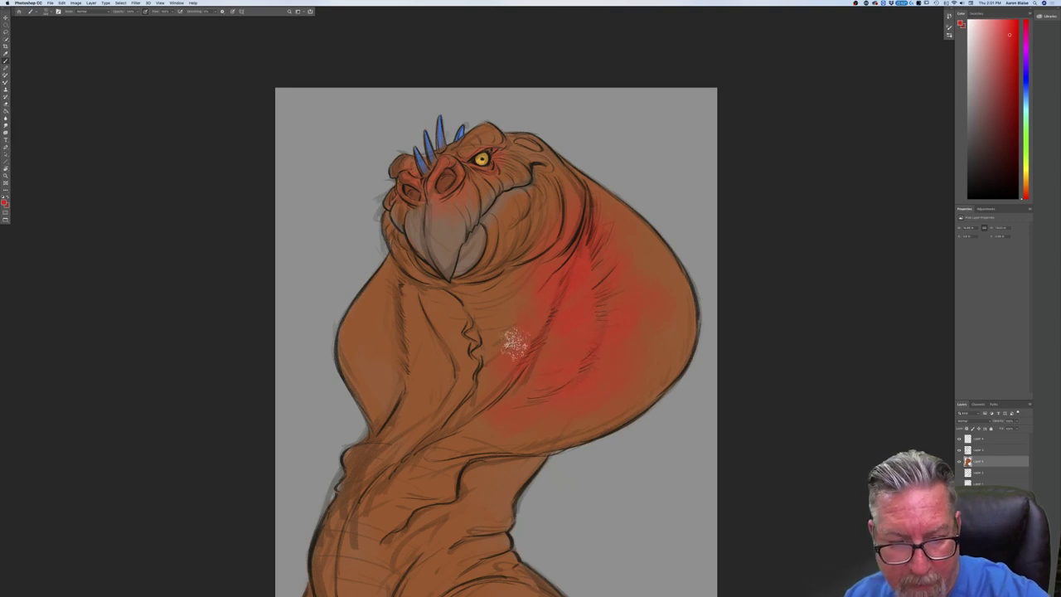
{"action": "mouse_move", "coordinate": [467, 352]}
{"action": "left_mouse_down"}
{"action": "mouse_move", "coordinate": [492, 345]}
{"action": "mouse_move", "coordinate": [433, 301]}
{"action": "mouse_move", "coordinate": [409, 302]}
{"action": "mouse_move", "coordinate": [389, 366]}
{"action": "mouse_move", "coordinate": [387, 290]}
{"action": "mouse_move", "coordinate": [374, 323]}
{"action": "mouse_move", "coordinate": [398, 356]}
{"action": "left_mouse_up"}
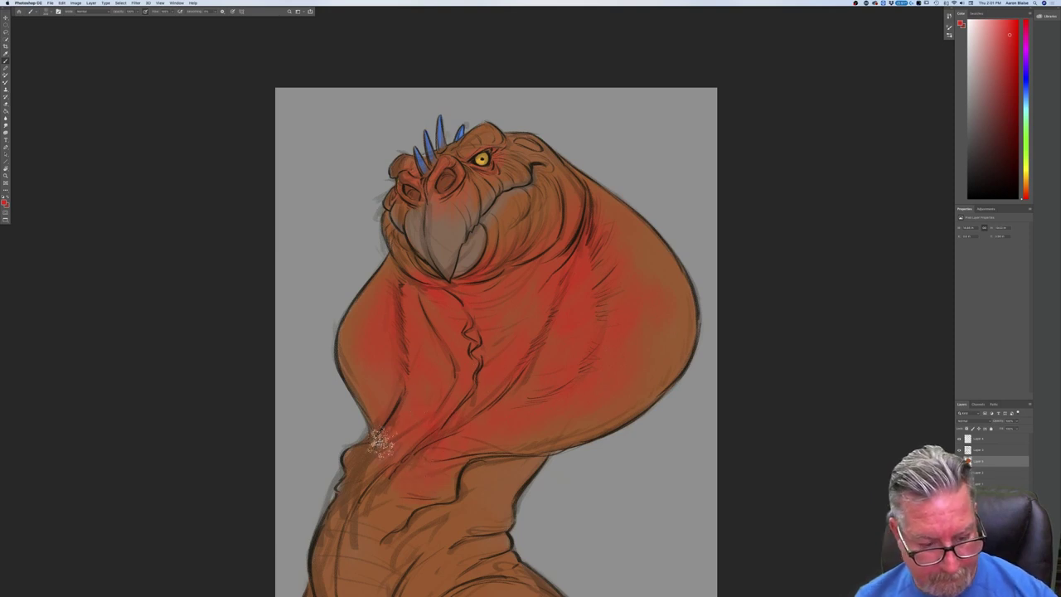
Examine the red throat and neck colouring on the whole figure at different sizes.
{"action": "key", "text": "super+minus"}
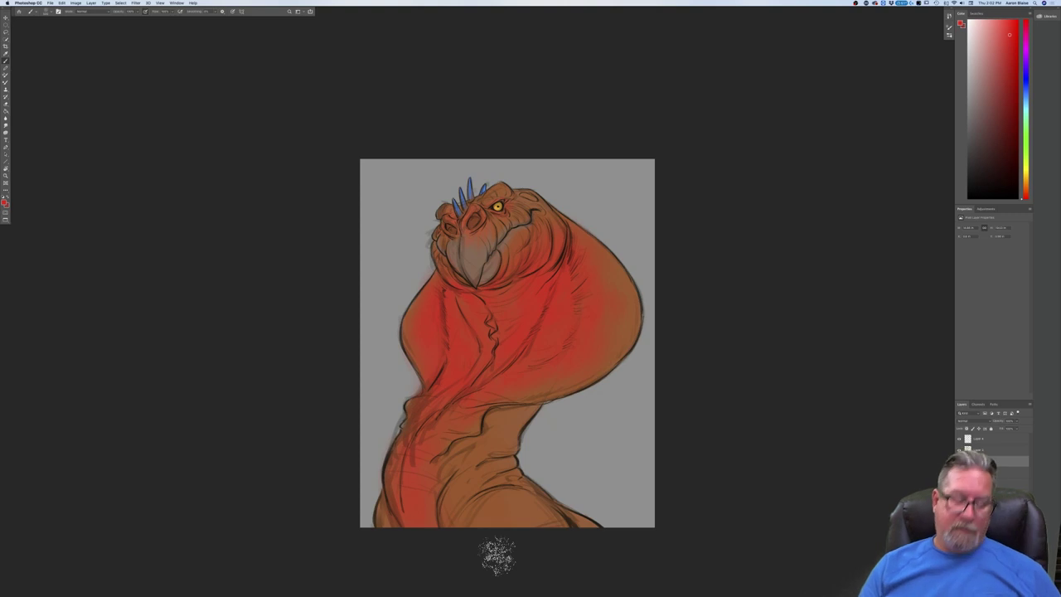
{"action": "key", "text": "super+equal"}
{"action": "key", "text": "super+equal"}
{"action": "key", "text": "super+minus"}
{"action": "key", "text": "super+minus"}
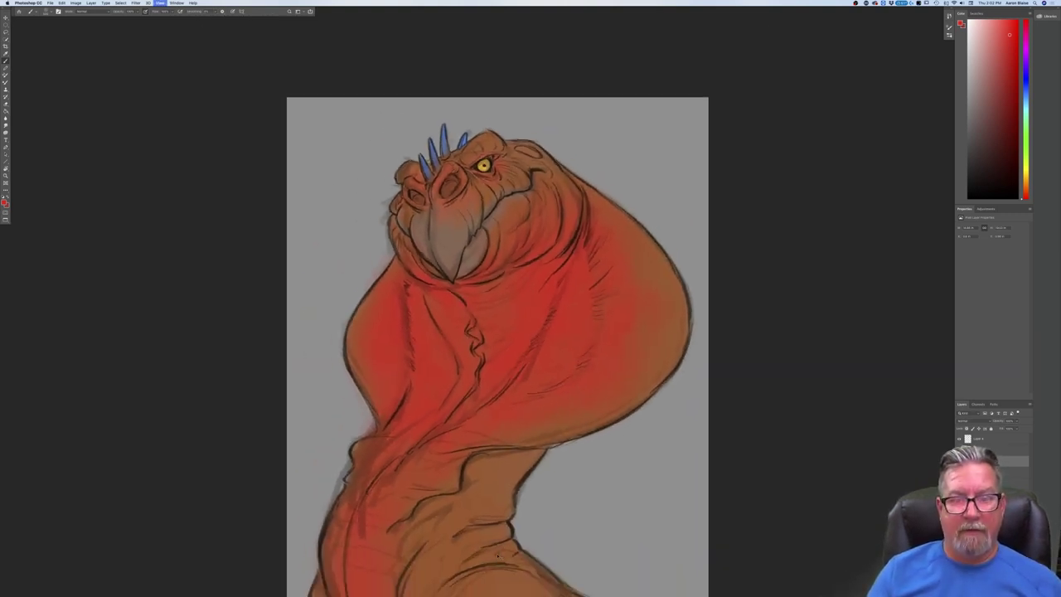
{"action": "key", "text": "super+minus"}
{"action": "key", "text": "super+minus"}
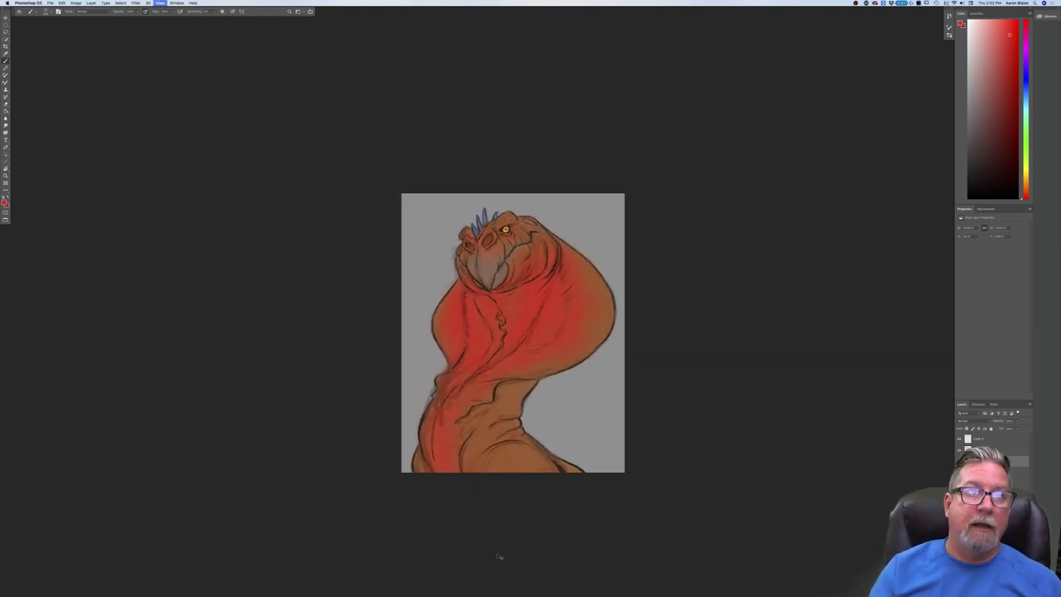
Paint the oval patch behind the eye red and tint the mouth line with the same colour.
{"action": "key", "text": "super+plus"}
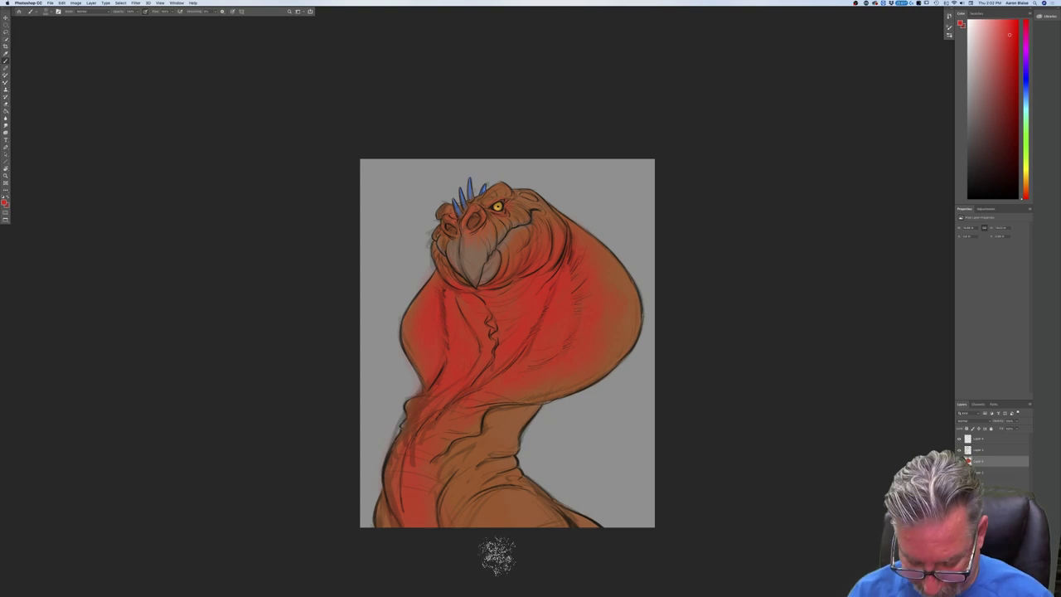
{"action": "key", "text": "super+plus"}
{"action": "left_click_drag", "start_coordinate": [521, 146], "coordinate": [534, 146]}
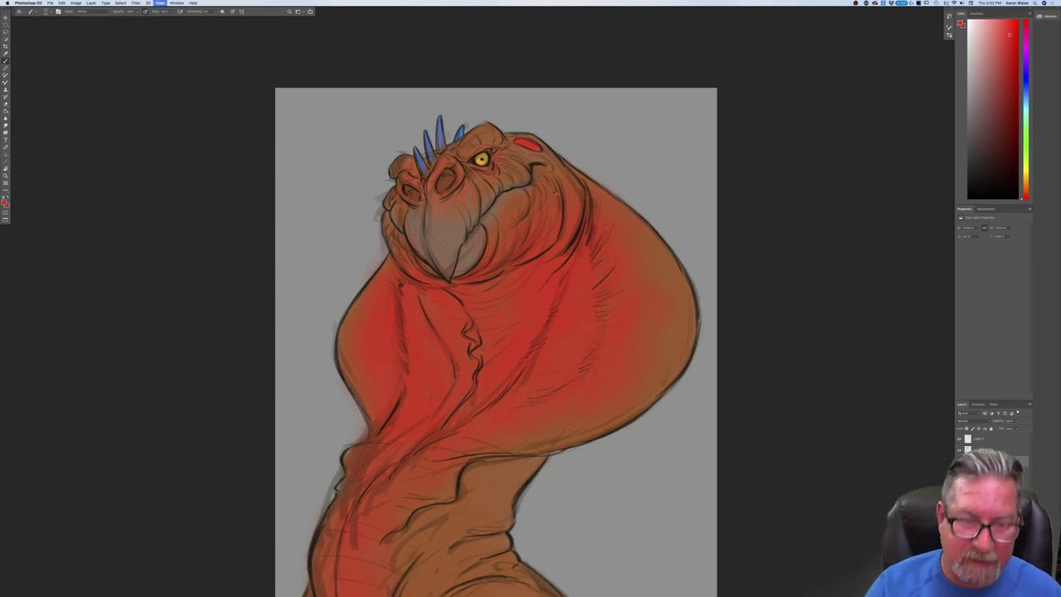
{"action": "key", "text": "super+minus"}
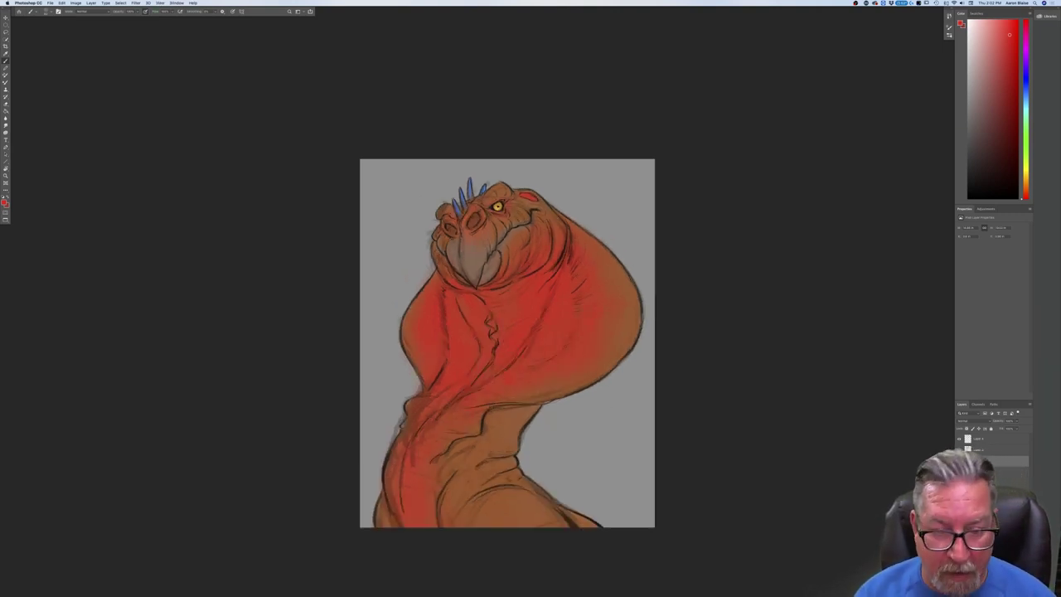
{"action": "key", "text": "super+plus"}
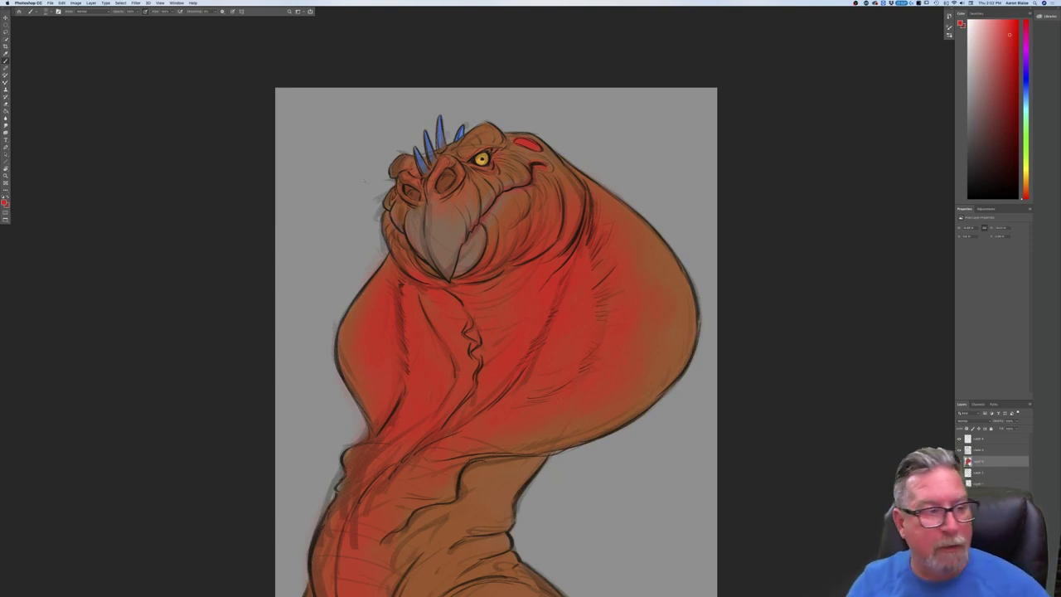
Choose a muted brown based on the beak's sampled colour and shade the beak, the pouch's outer side and the neck.
{"action": "left_click", "coordinate": [4, 202]}
{"action": "left_click", "coordinate": [453, 236]}
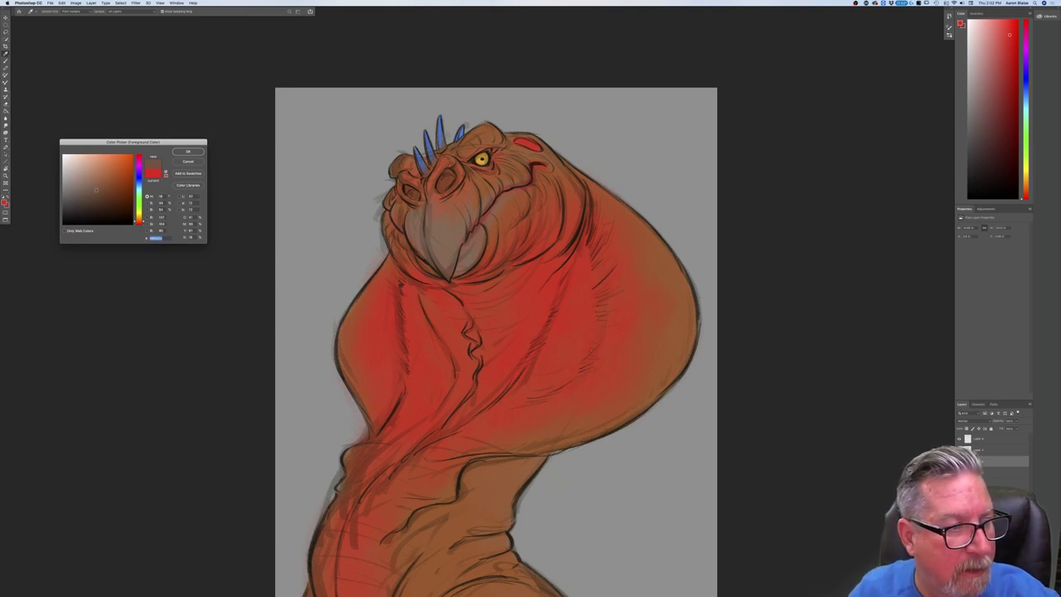
{"action": "key", "text": "Return"}
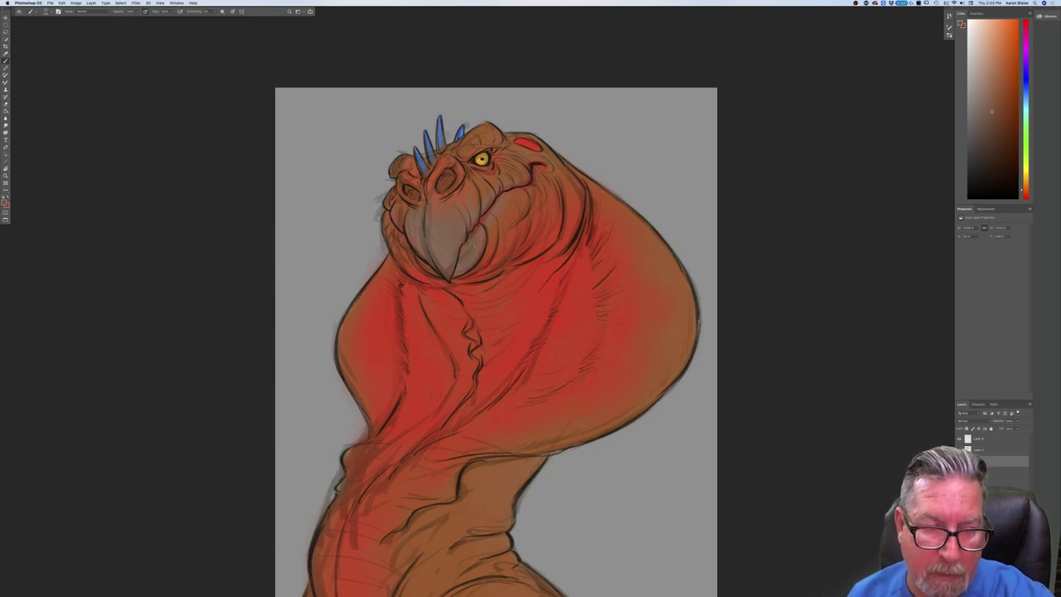
{"action": "left_click_drag", "start_coordinate": [447, 263], "coordinate": [429, 220]}
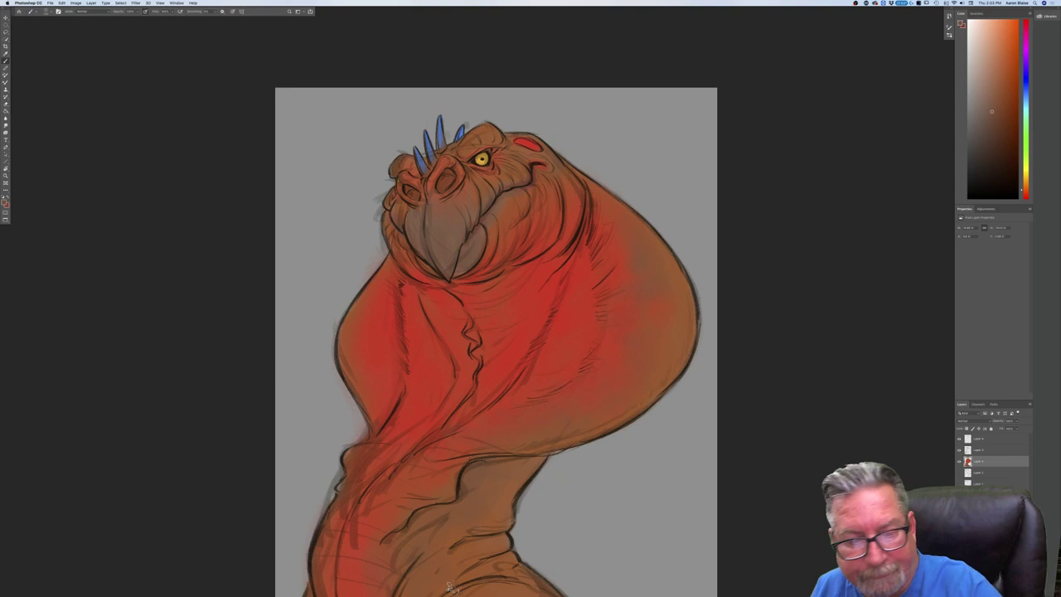
Flip the whole canvas horizontally to view the creature mirrored.
{"action": "key", "text": "super+minus"}
{"action": "key", "text": "super+minus"}
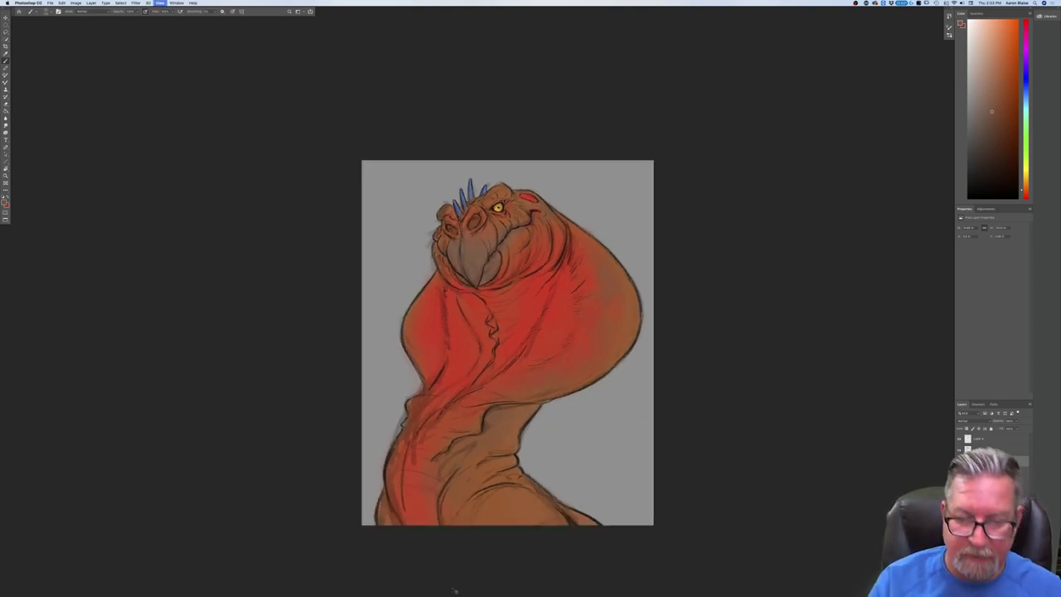
{"action": "left_click", "coordinate": [76, 2]}
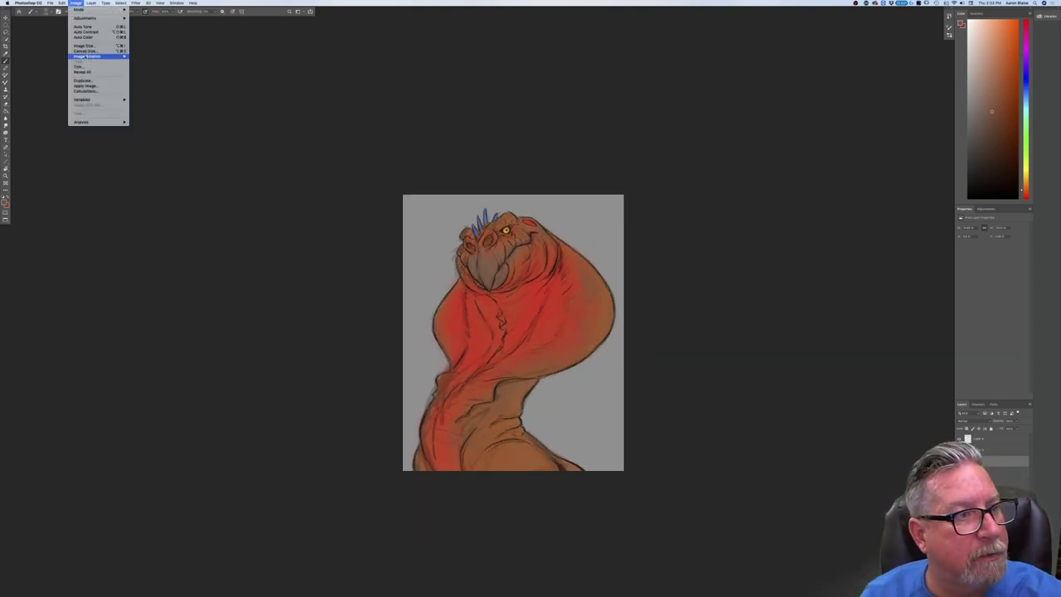
{"action": "mouse_move", "coordinate": [87, 55]}
{"action": "left_click", "coordinate": [153, 81]}
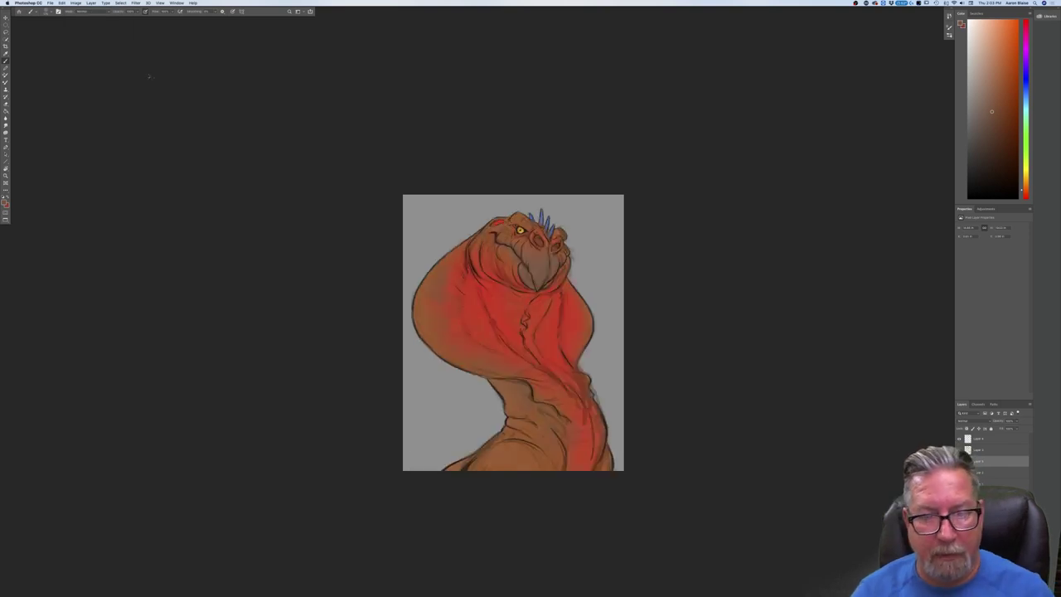
{"action": "key", "text": "super+plus"}
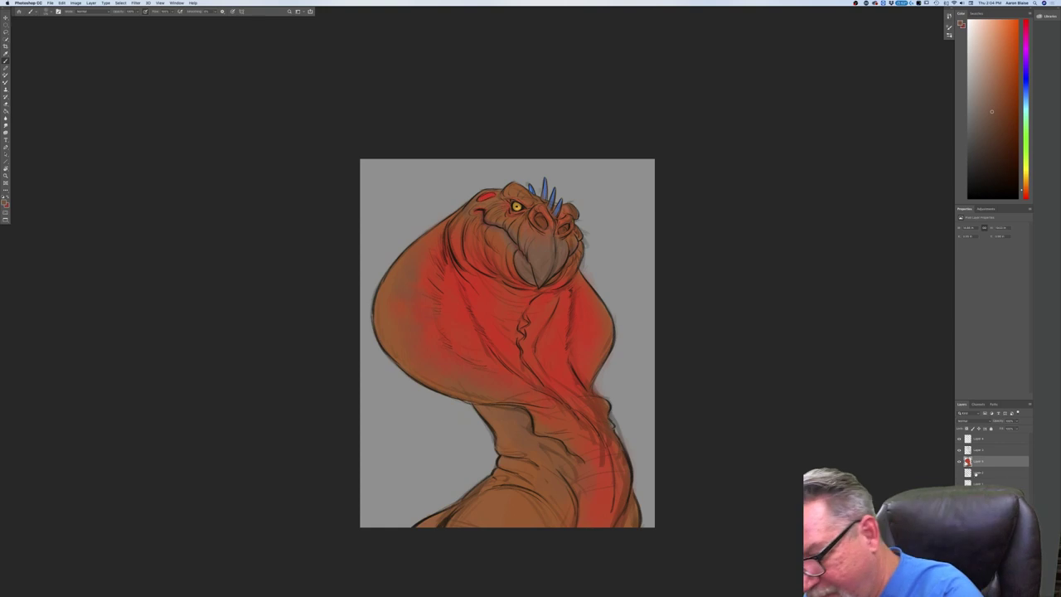
Add a new empty layer directly above the creature's painted colour layer.
{"action": "left_click", "coordinate": [978, 450]}
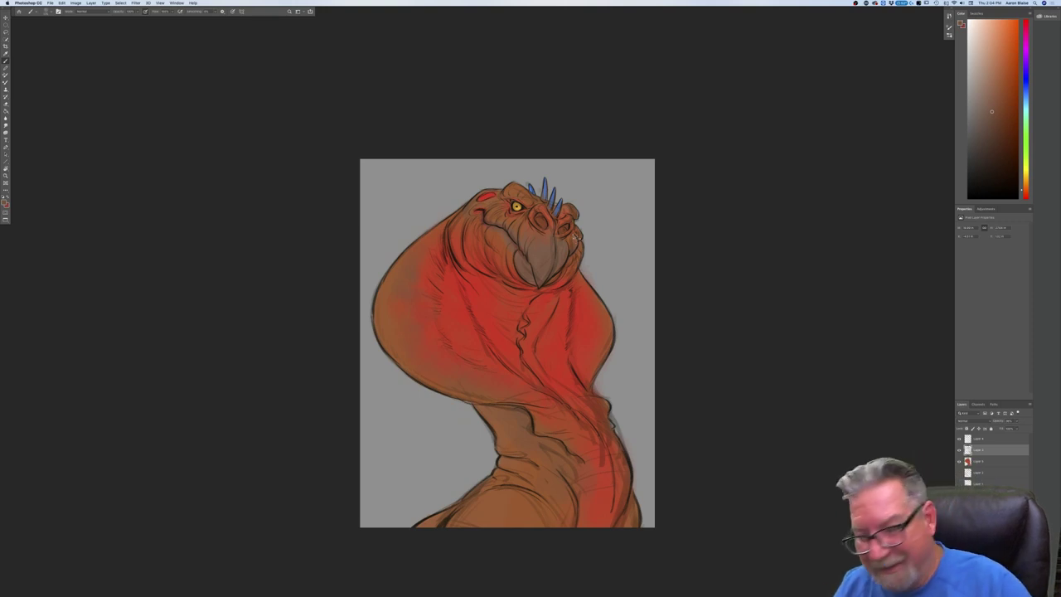
{"action": "left_click", "coordinate": [981, 461]}
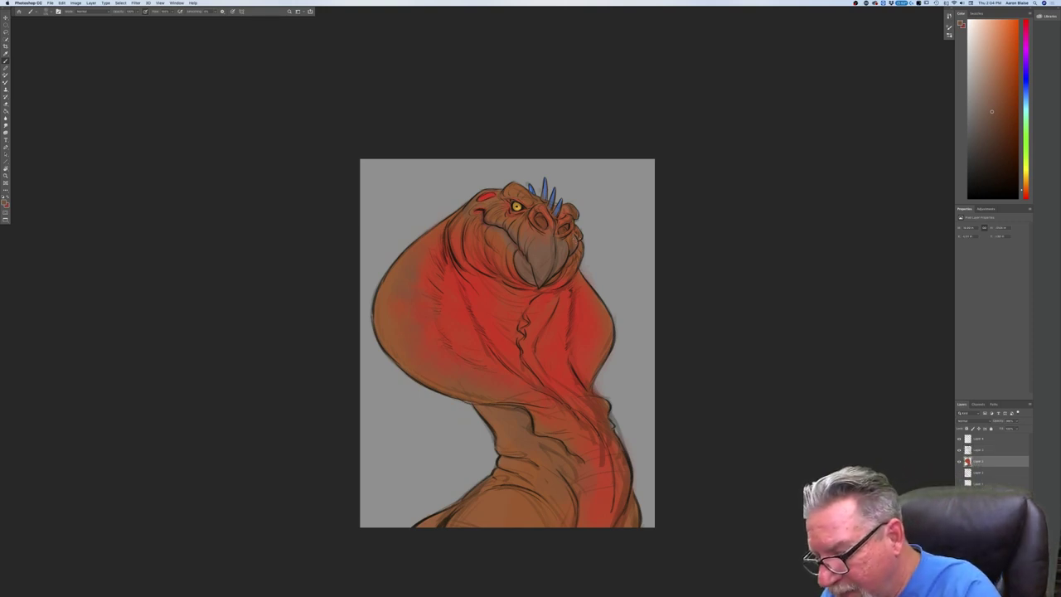
{"action": "key", "text": "super+shift+alt+n"}
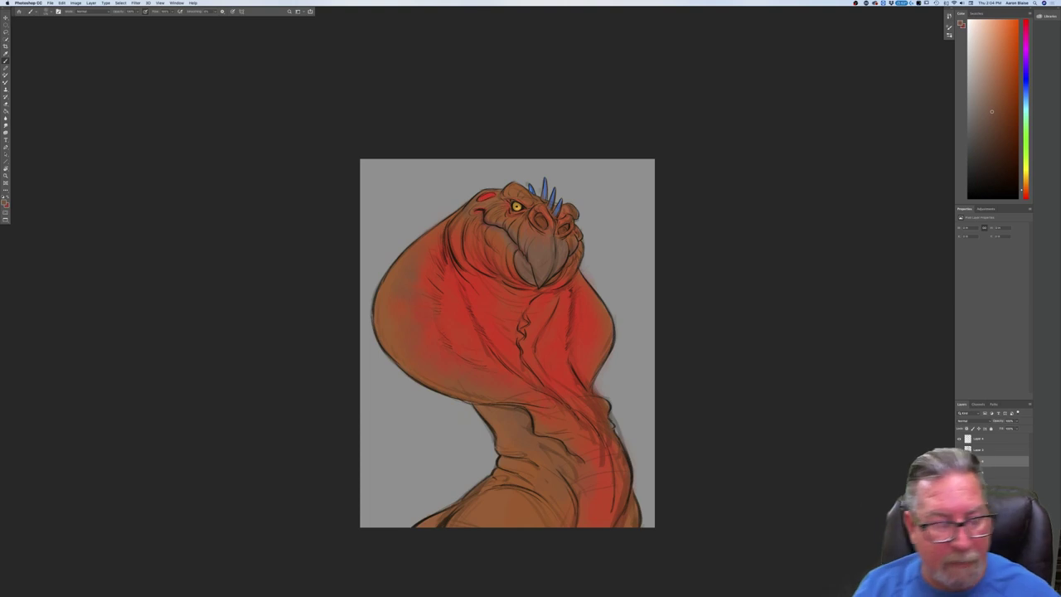
Choose a bright medium blue, shifted slightly towards violet, as the foreground colour.
{"action": "left_click", "coordinate": [4, 201]}
{"action": "left_click", "coordinate": [138, 184]}
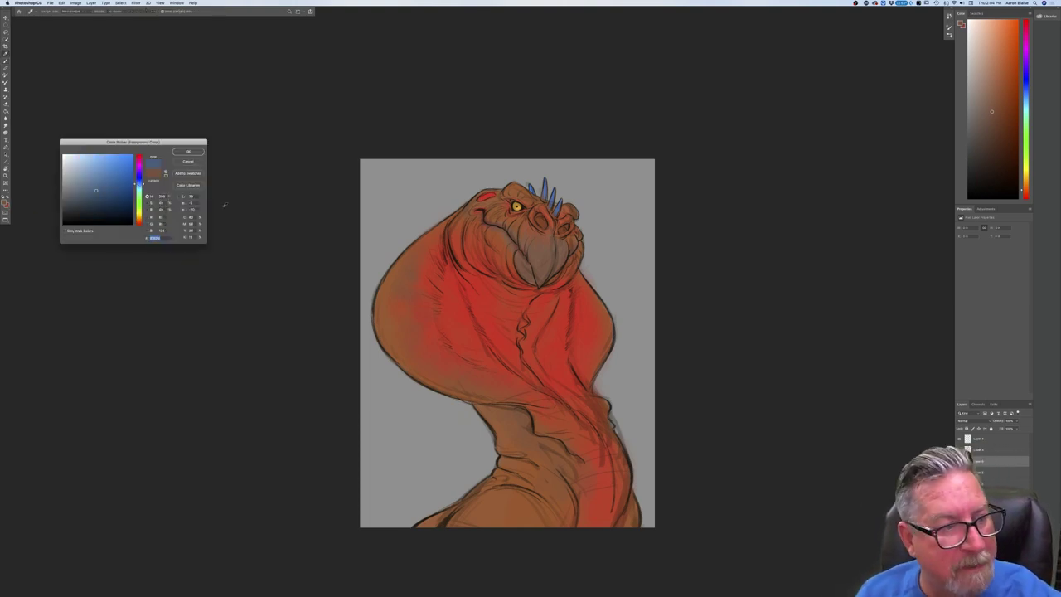
{"action": "left_click_drag", "start_coordinate": [96, 190], "coordinate": [109, 163]}
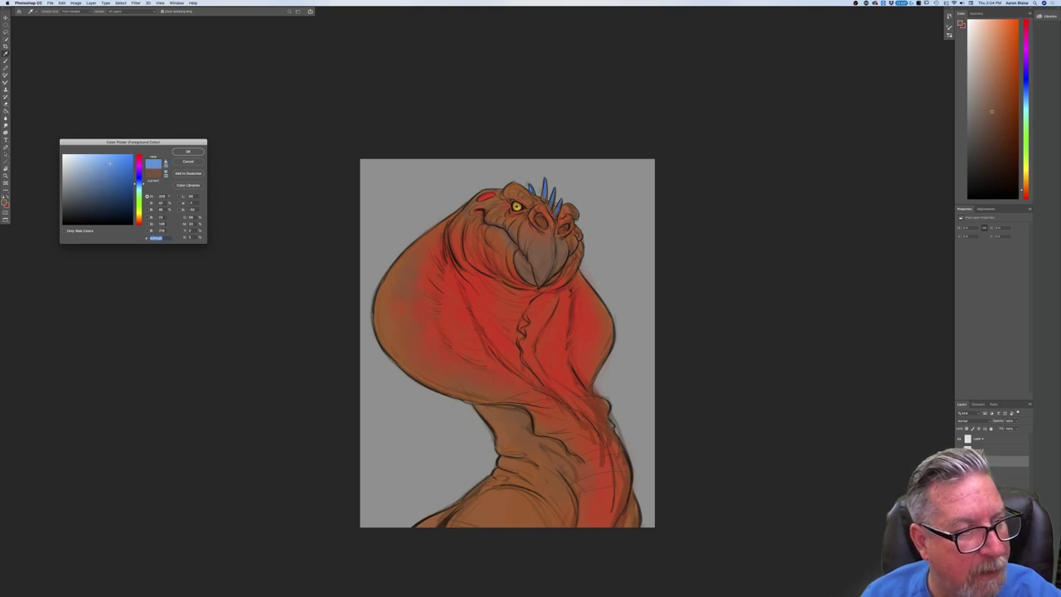
{"action": "left_click", "coordinate": [187, 153]}
{"action": "left_click", "coordinate": [5, 201]}
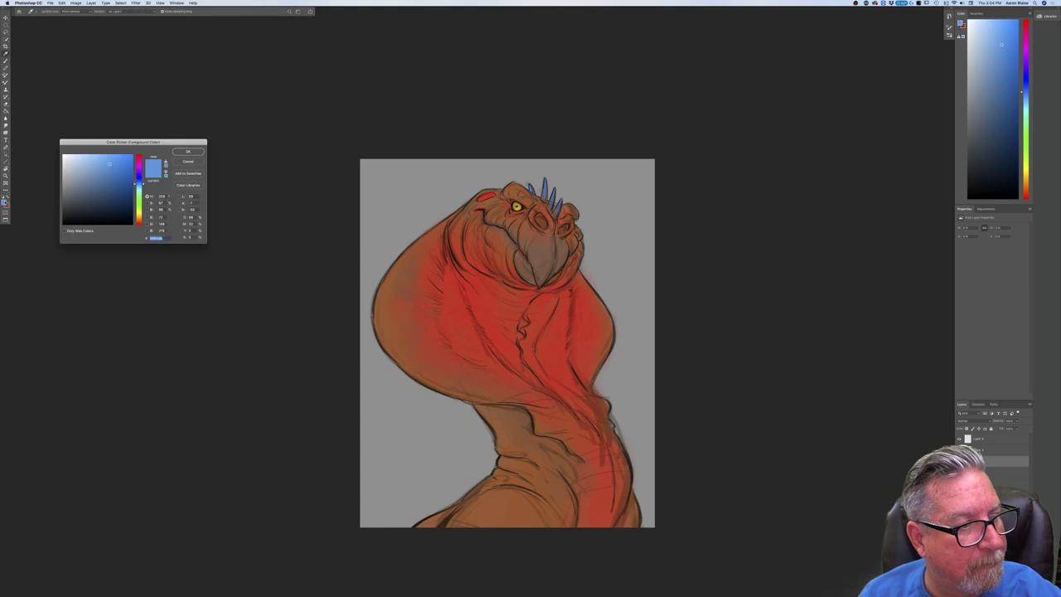
{"action": "left_click_drag", "start_coordinate": [139, 184], "coordinate": [139, 182]}
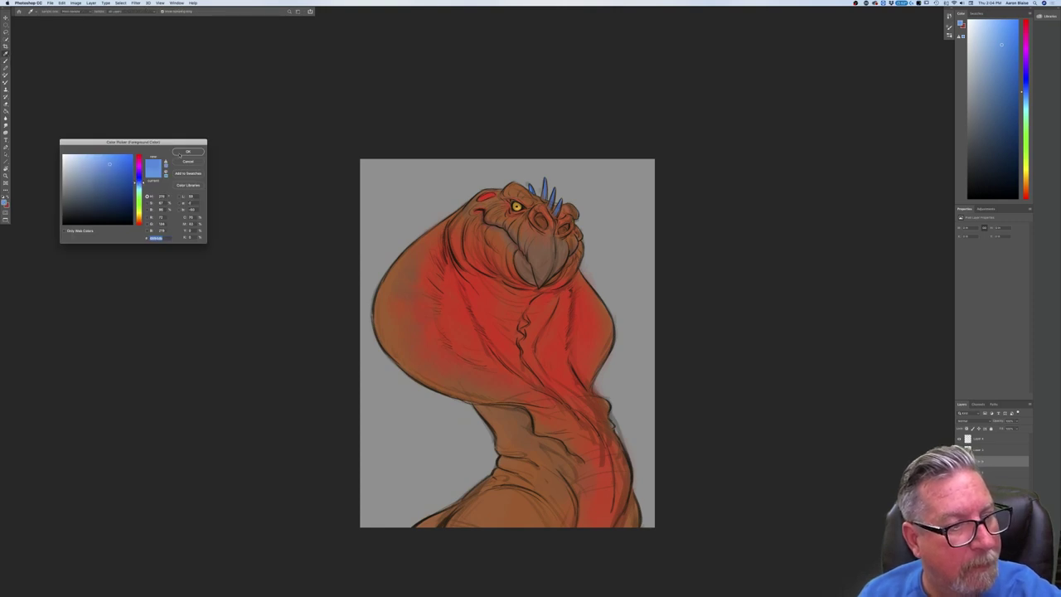
{"action": "left_click", "coordinate": [180, 154]}
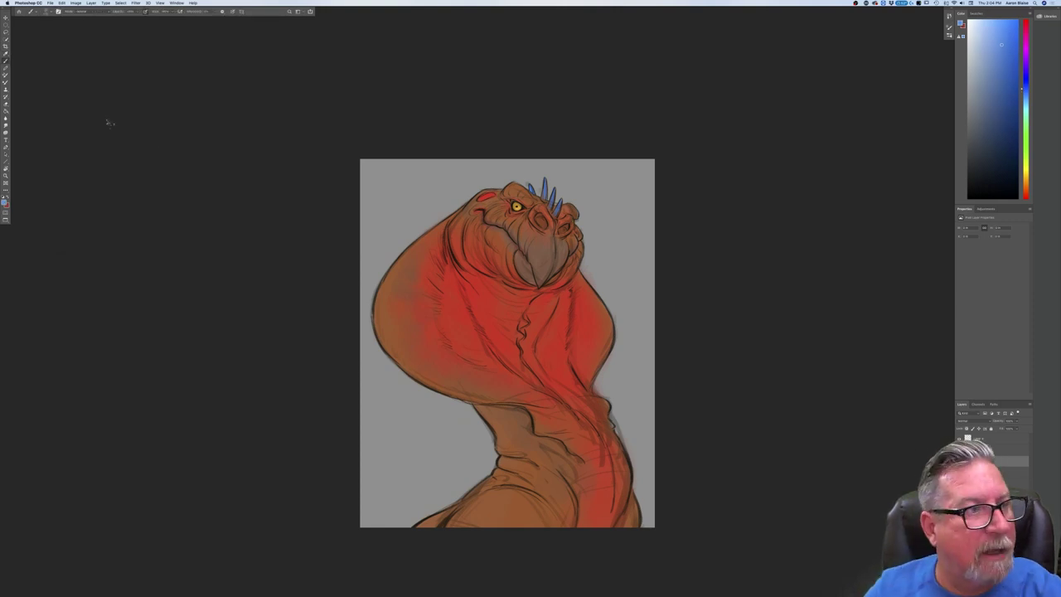
Flip the whole canvas horizontally so the creature faces its original direction.
{"action": "left_click", "coordinate": [73, 3]}
{"action": "mouse_move", "coordinate": [100, 56]}
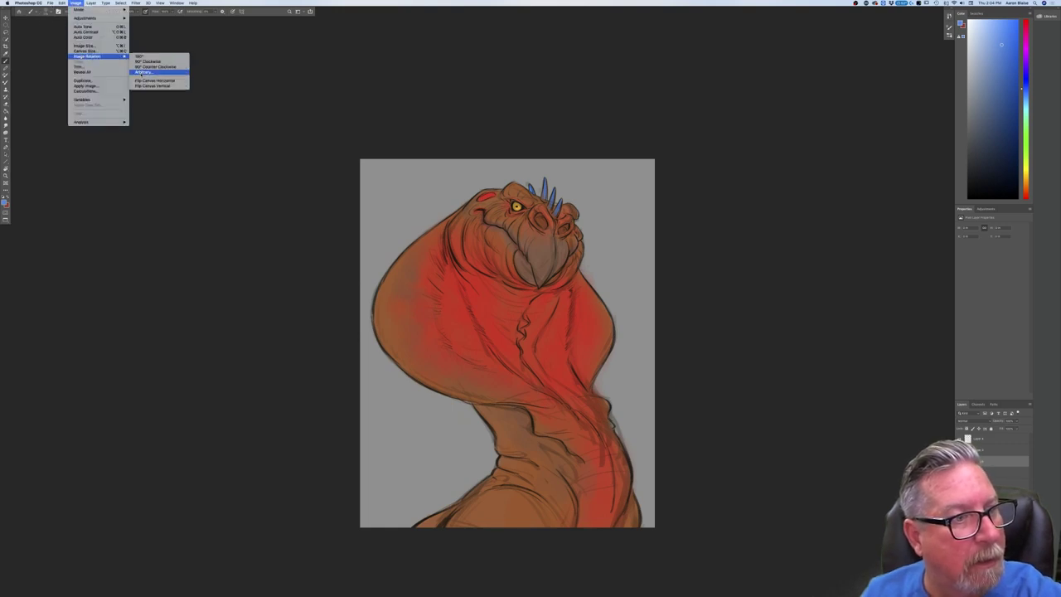
{"action": "left_click", "coordinate": [143, 81]}
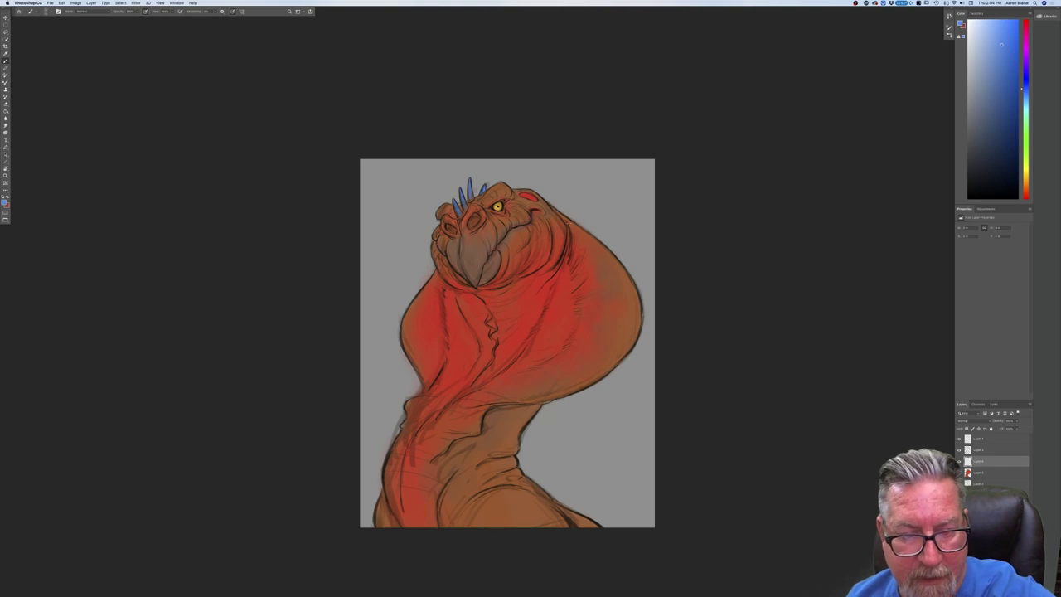
Paint curved blue stripes and small dashes across the upper throat, following the folds under the jaw.
{"action": "left_click_drag", "start_coordinate": [580, 255], "coordinate": [518, 310]}
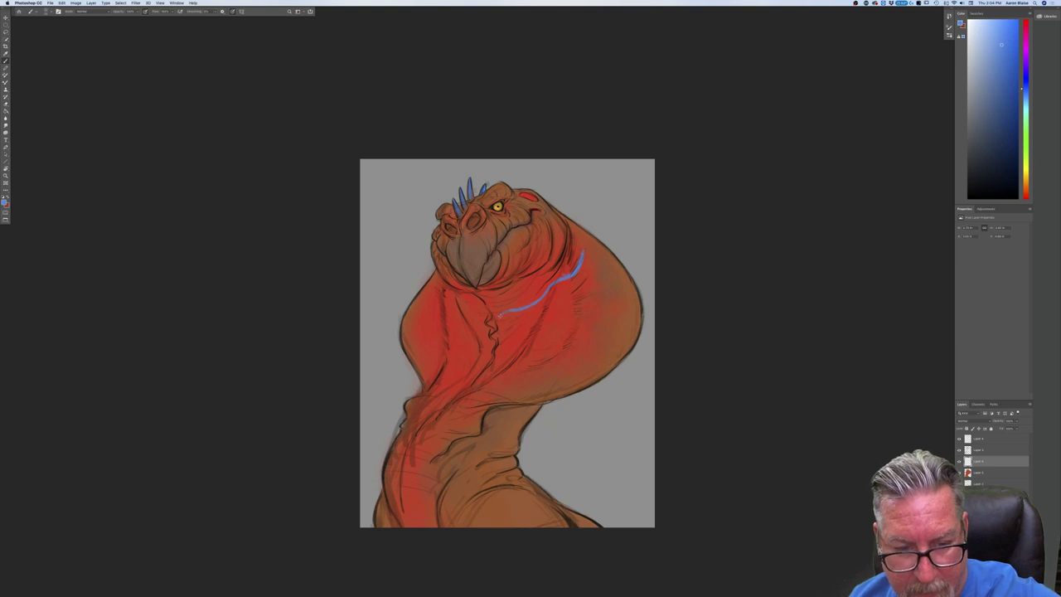
{"action": "left_click_drag", "start_coordinate": [547, 286], "coordinate": [534, 300]}
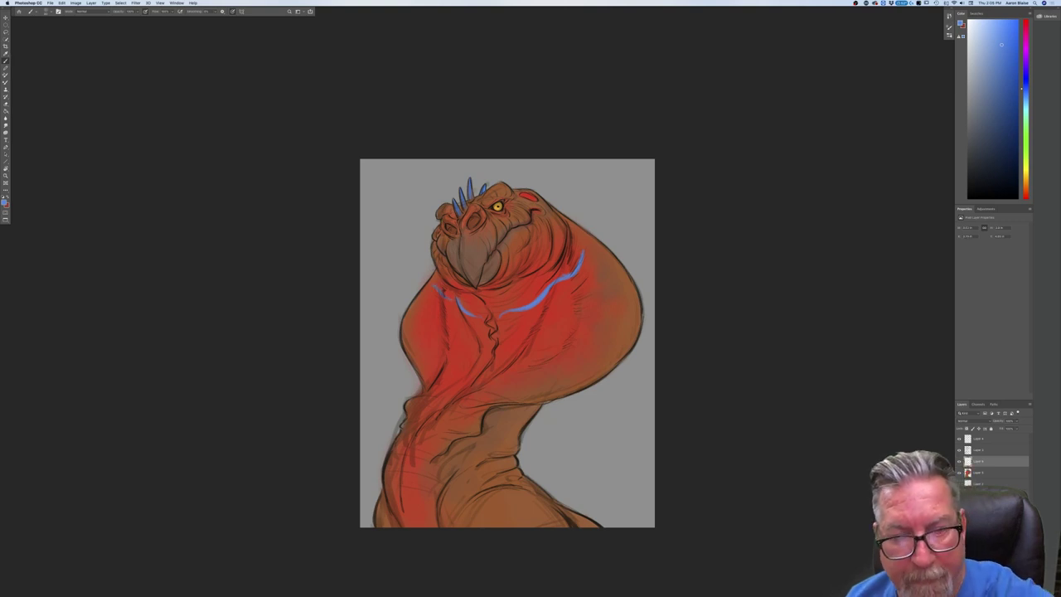
{"action": "left_click_drag", "start_coordinate": [545, 276], "coordinate": [529, 288]}
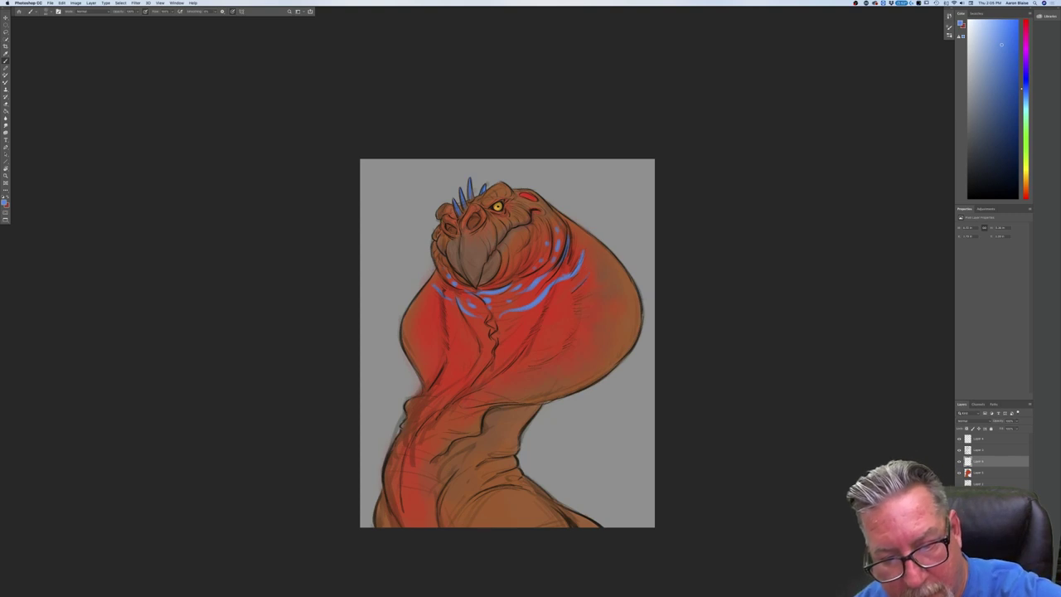
Paint a row of large blue oval spots down the wider side of the pouch to its lower edge.
{"action": "mouse_move", "coordinate": [590, 277]}
{"action": "left_mouse_down"}
{"action": "mouse_move", "coordinate": [564, 301]}
{"action": "mouse_move", "coordinate": [563, 282]}
{"action": "left_mouse_up"}
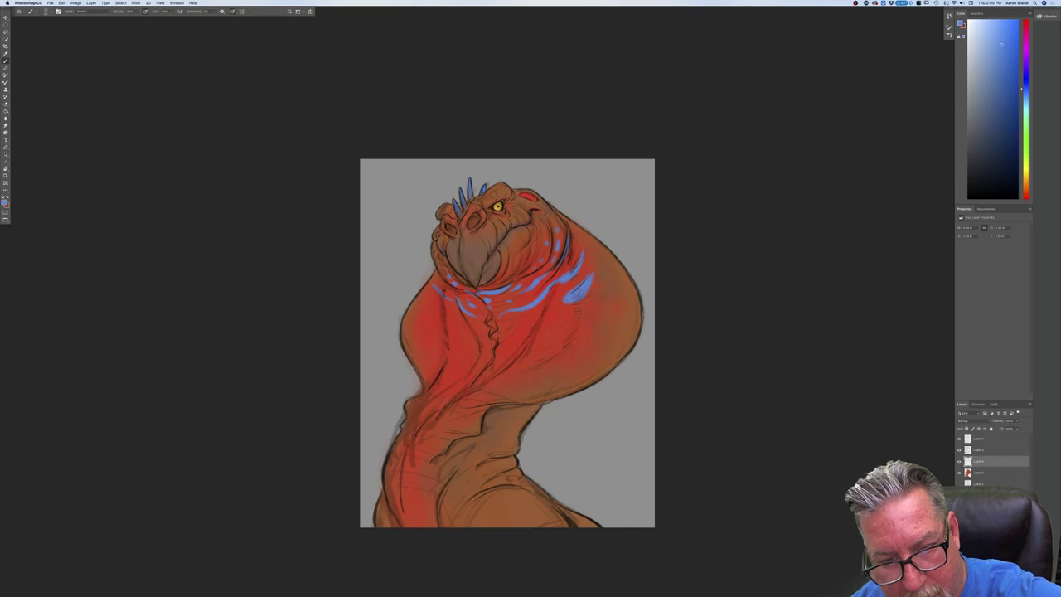
{"action": "mouse_move", "coordinate": [542, 310]}
{"action": "left_mouse_down"}
{"action": "mouse_move", "coordinate": [519, 323]}
{"action": "mouse_move", "coordinate": [600, 311]}
{"action": "left_mouse_up"}
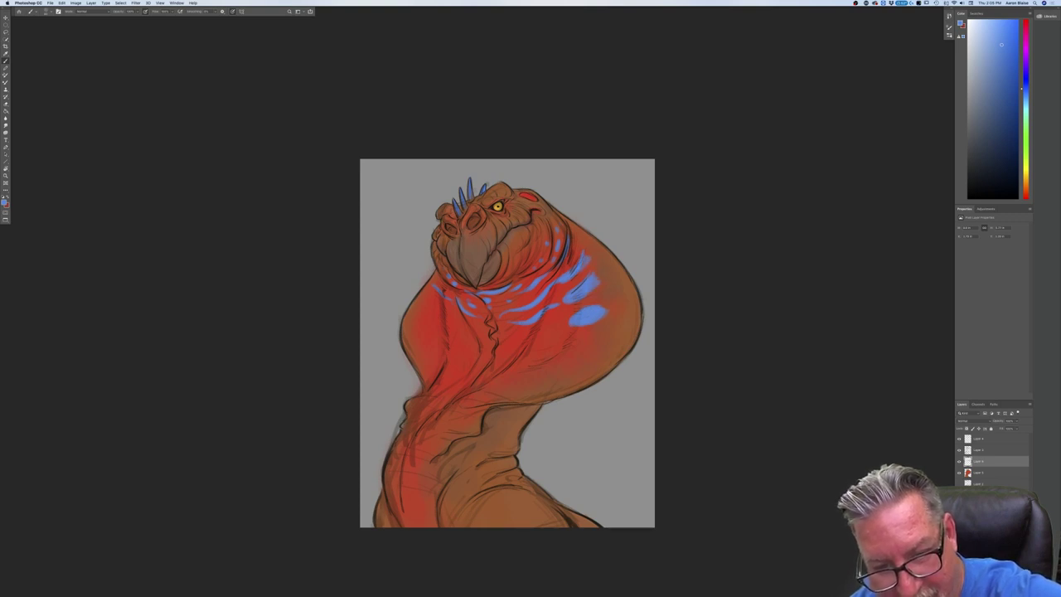
{"action": "mouse_move", "coordinate": [587, 345]}
{"action": "left_mouse_down"}
{"action": "mouse_move", "coordinate": [556, 350]}
{"action": "mouse_move", "coordinate": [580, 353]}
{"action": "left_mouse_up"}
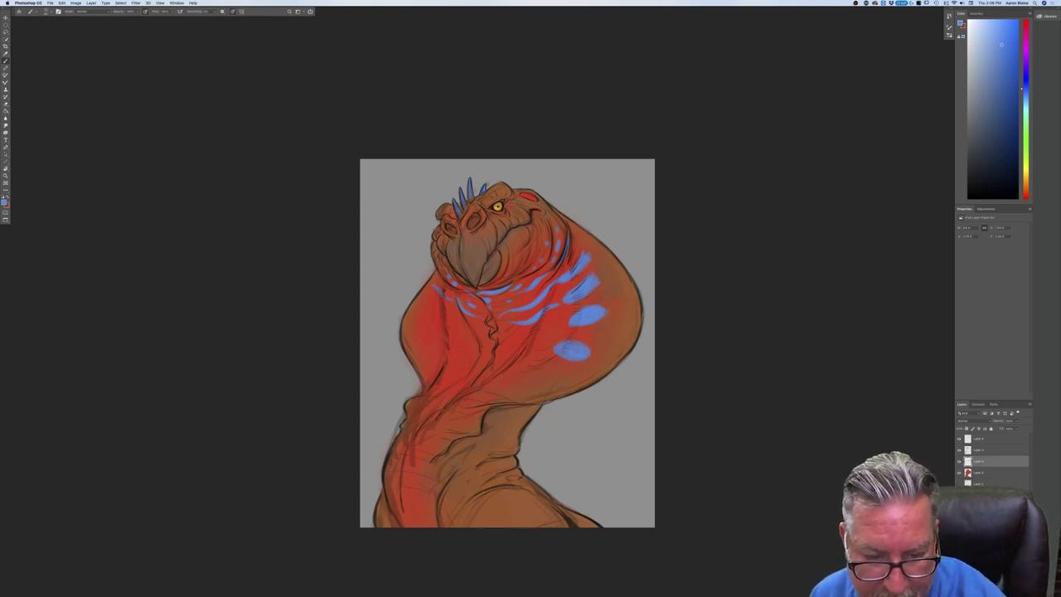
{"action": "left_click_drag", "start_coordinate": [565, 357], "coordinate": [554, 351]}
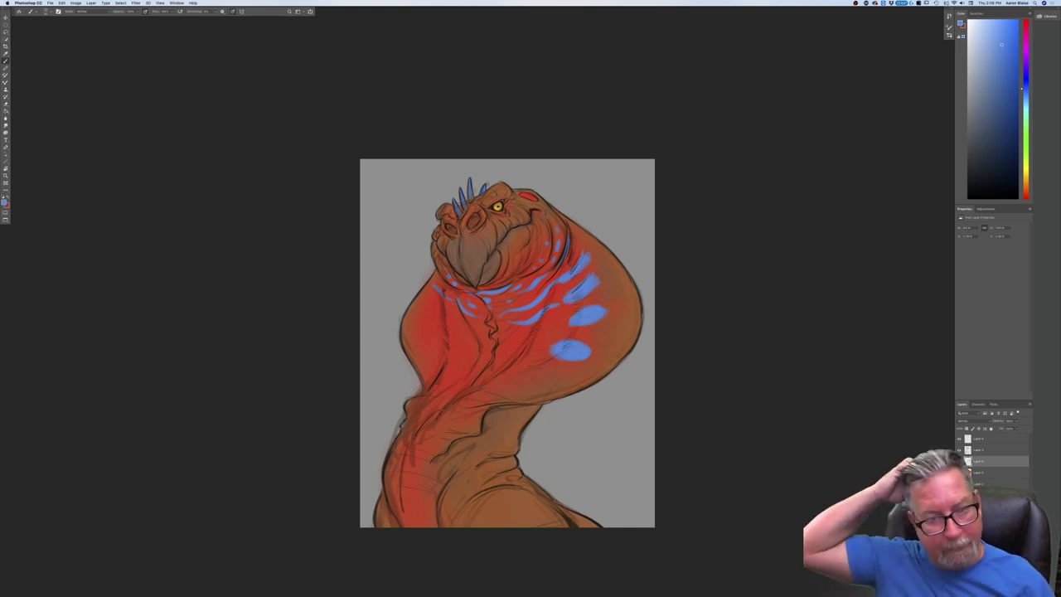
{"action": "left_click_drag", "start_coordinate": [543, 368], "coordinate": [529, 373]}
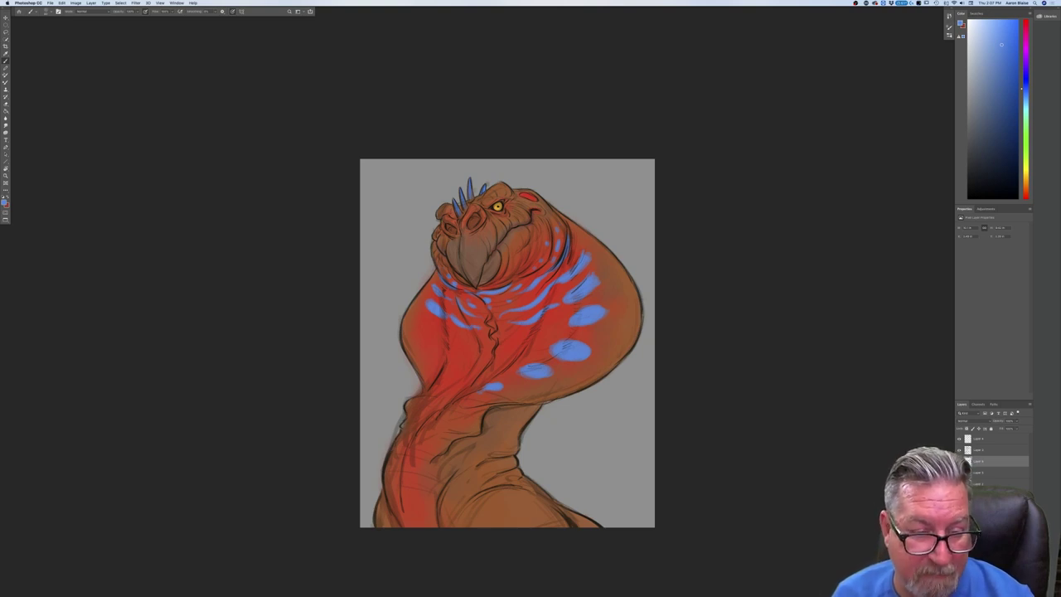
Paint a matching column of blue oval spots down the narrower side of the pouch.
{"action": "mouse_move", "coordinate": [427, 328]}
{"action": "left_mouse_down"}
{"action": "mouse_move", "coordinate": [444, 338]}
{"action": "mouse_move", "coordinate": [431, 330]}
{"action": "left_mouse_up"}
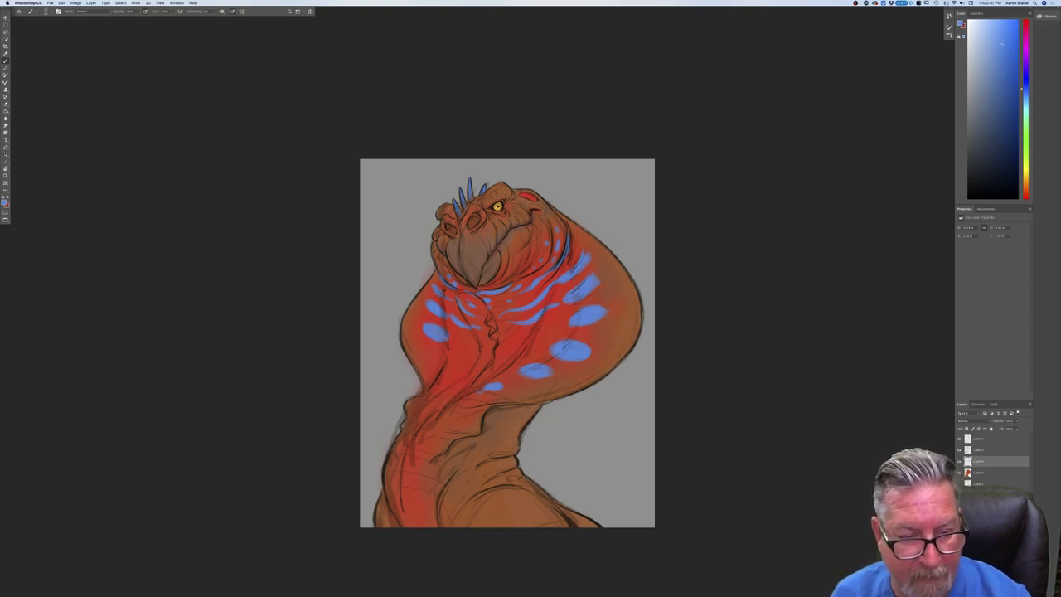
{"action": "left_click_drag", "start_coordinate": [430, 349], "coordinate": [438, 362]}
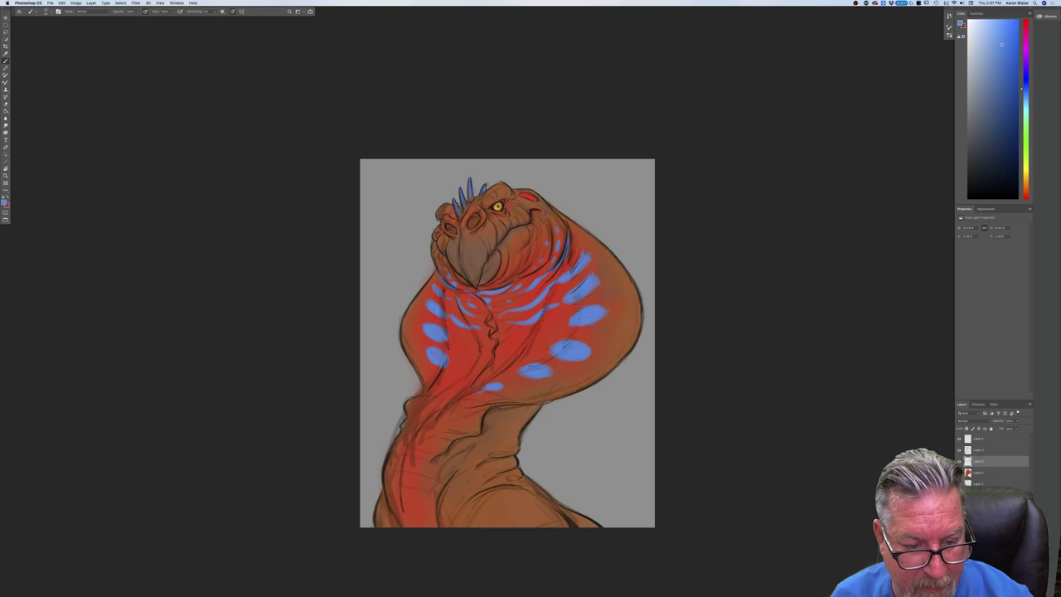
{"action": "left_click_drag", "start_coordinate": [435, 373], "coordinate": [431, 379]}
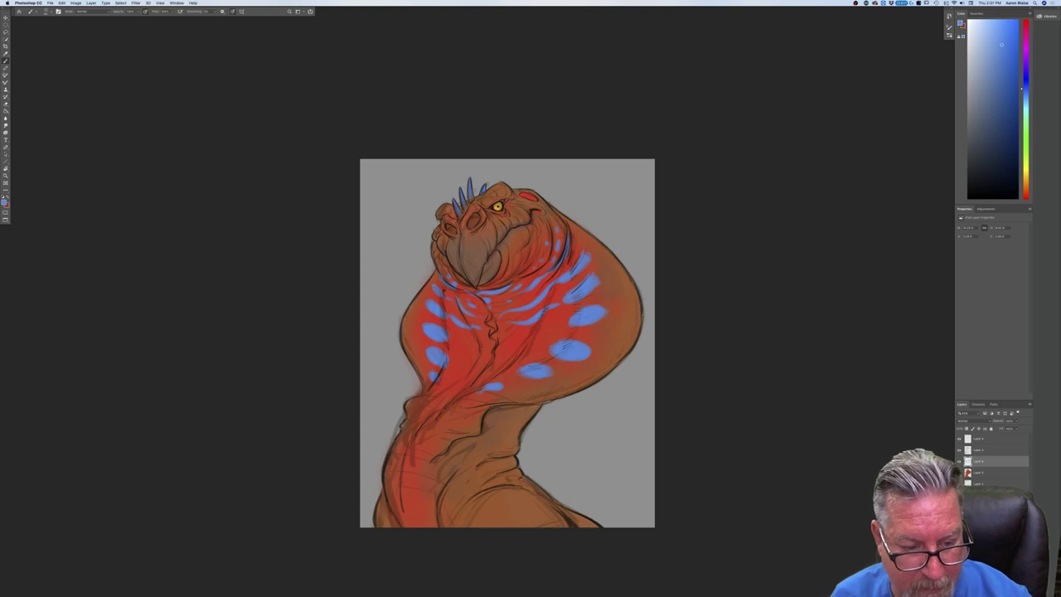
{"action": "key", "text": "super+0"}
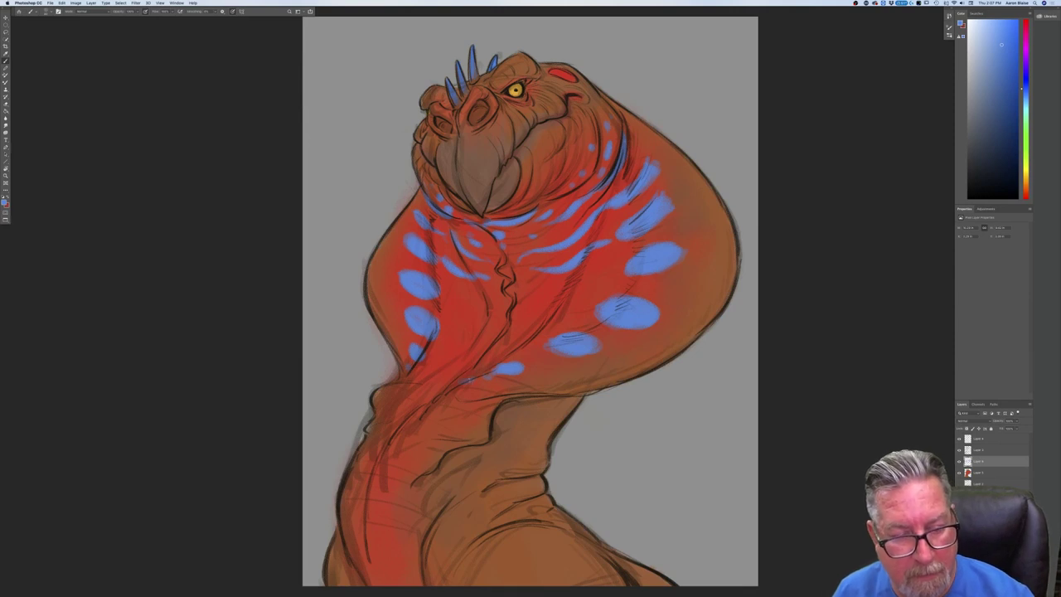
Add smaller blue spots on the inner throat folds and colour the wavy central throat ridge blue.
{"action": "left_click_drag", "start_coordinate": [559, 297], "coordinate": [528, 334]}
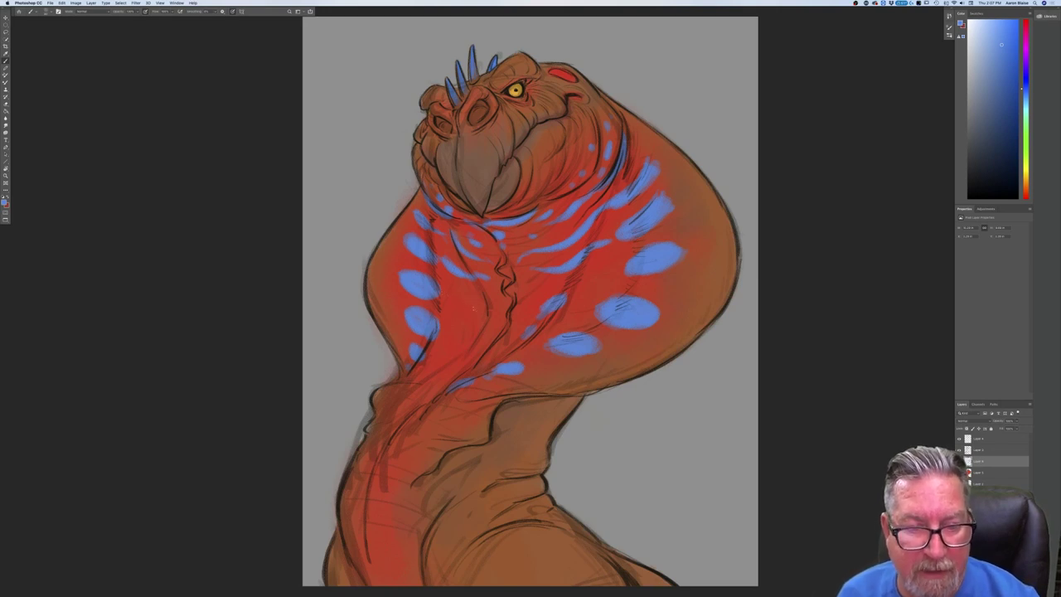
{"action": "left_click_drag", "start_coordinate": [474, 301], "coordinate": [478, 311]}
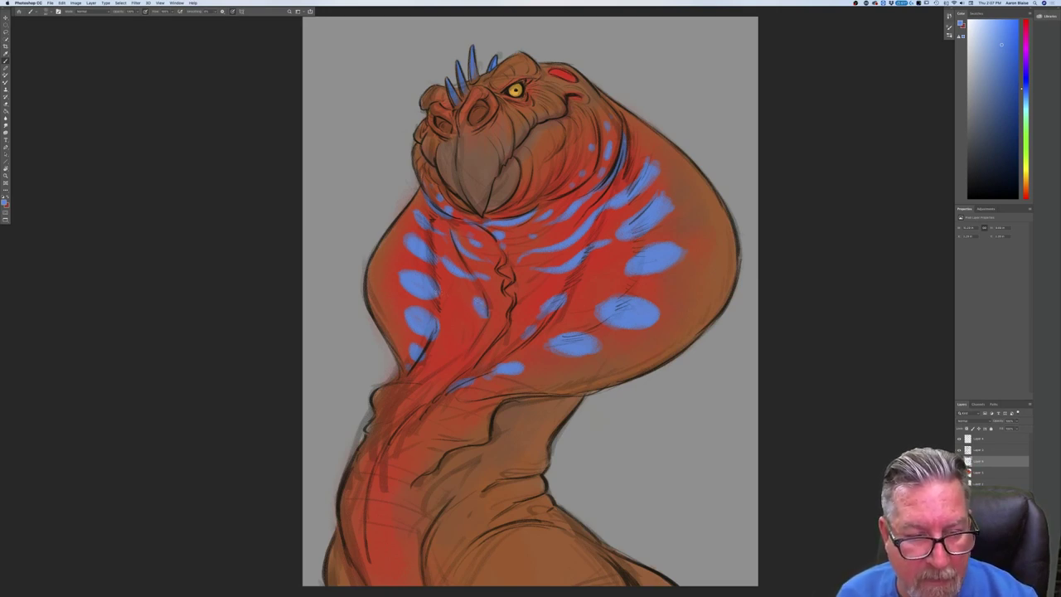
{"action": "left_click_drag", "start_coordinate": [477, 325], "coordinate": [480, 333]}
{"action": "left_click_drag", "start_coordinate": [505, 247], "coordinate": [504, 285]}
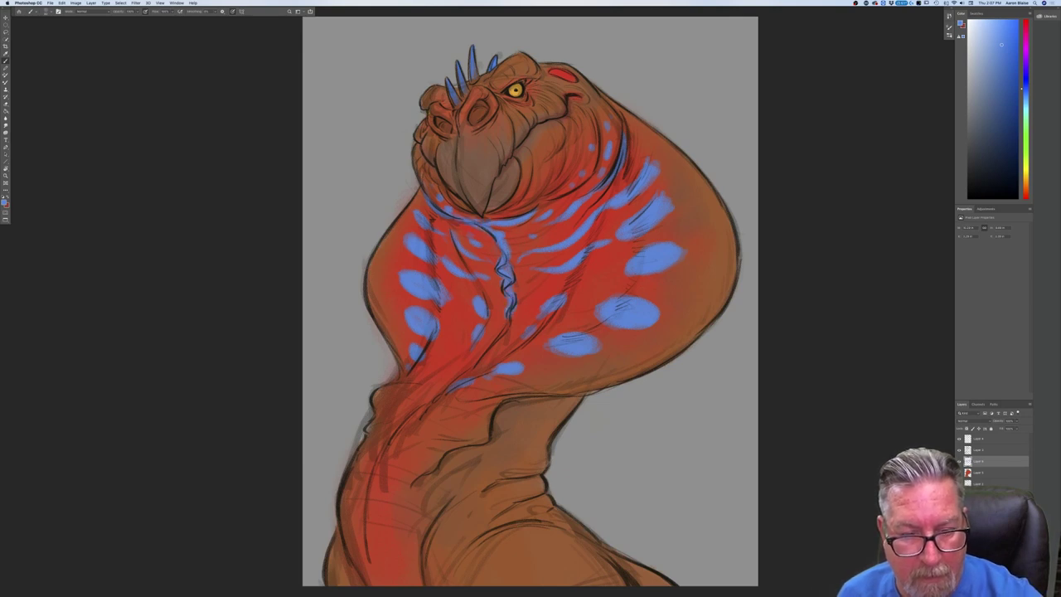
Extend the blue central line down the front of the neck and add blue spots on both sides of it.
{"action": "mouse_move", "coordinate": [478, 359]}
{"action": "left_mouse_down"}
{"action": "mouse_move", "coordinate": [402, 421]}
{"action": "mouse_move", "coordinate": [377, 469]}
{"action": "left_mouse_up"}
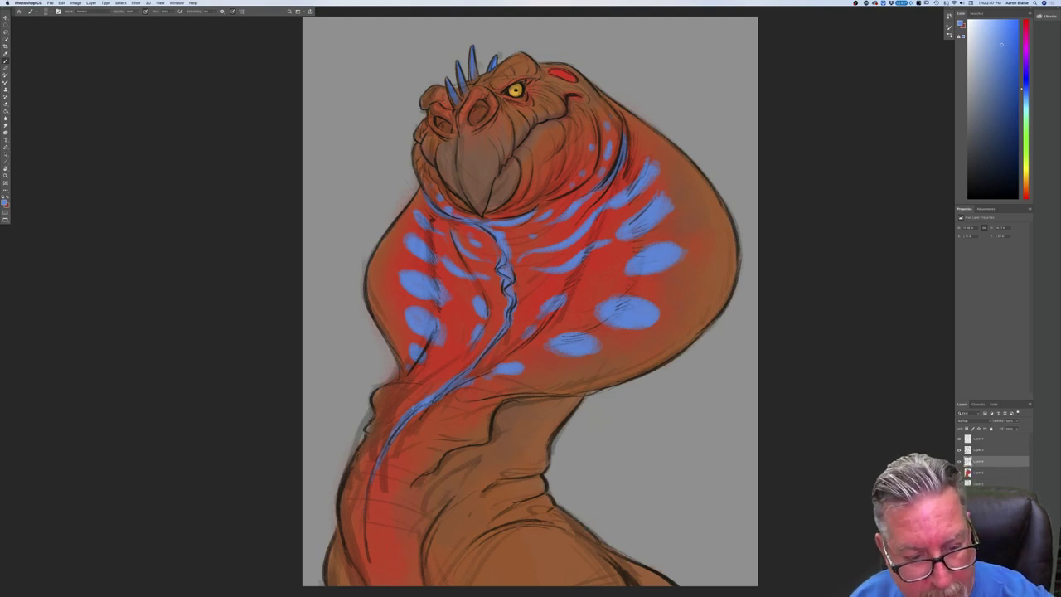
{"action": "left_click_drag", "start_coordinate": [412, 396], "coordinate": [431, 390]}
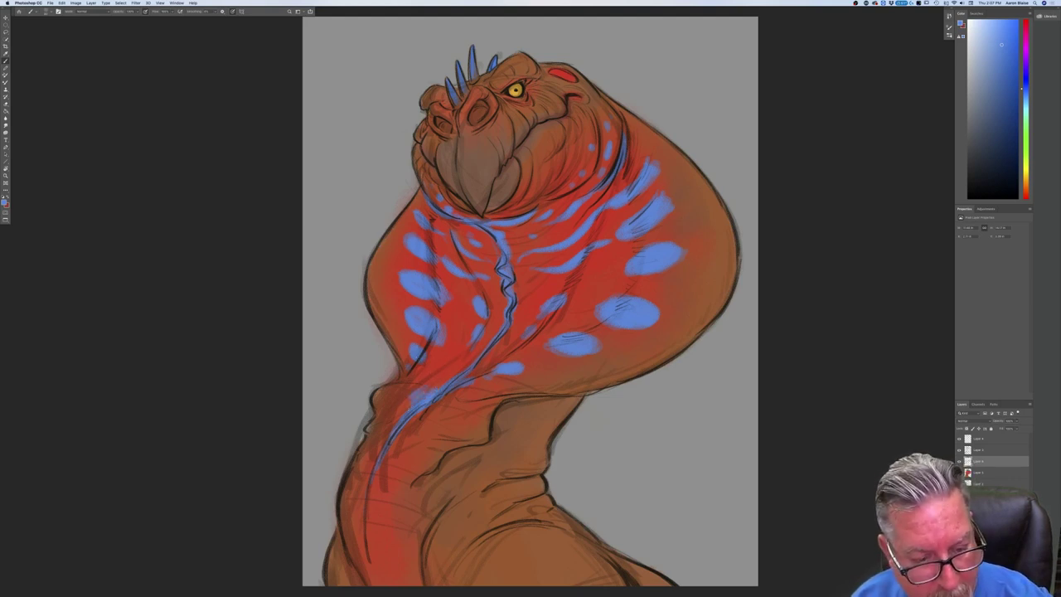
{"action": "left_click_drag", "start_coordinate": [474, 421], "coordinate": [469, 428]}
{"action": "left_click", "coordinate": [383, 403]}
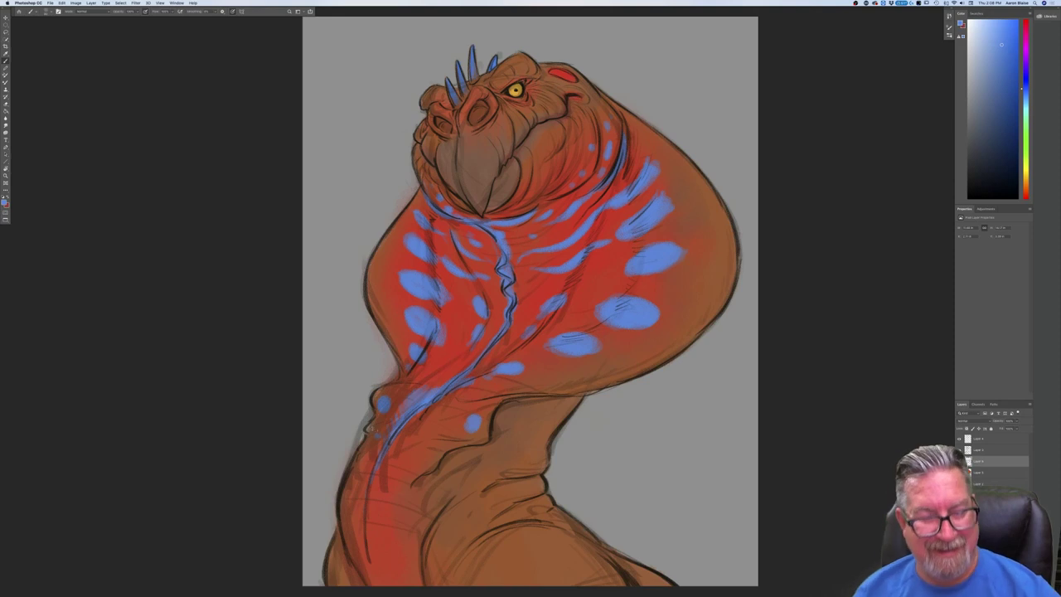
Examine the blue pattern on the whole figure at different sizes.
{"action": "key", "text": "super+minus"}
{"action": "key", "text": "super+minus"}
{"action": "key", "text": "super+minus"}
{"action": "key", "text": "super+plus"}
{"action": "key", "text": "super+plus"}
{"action": "key", "text": "super+plus"}
{"action": "key", "text": "super+plus"}
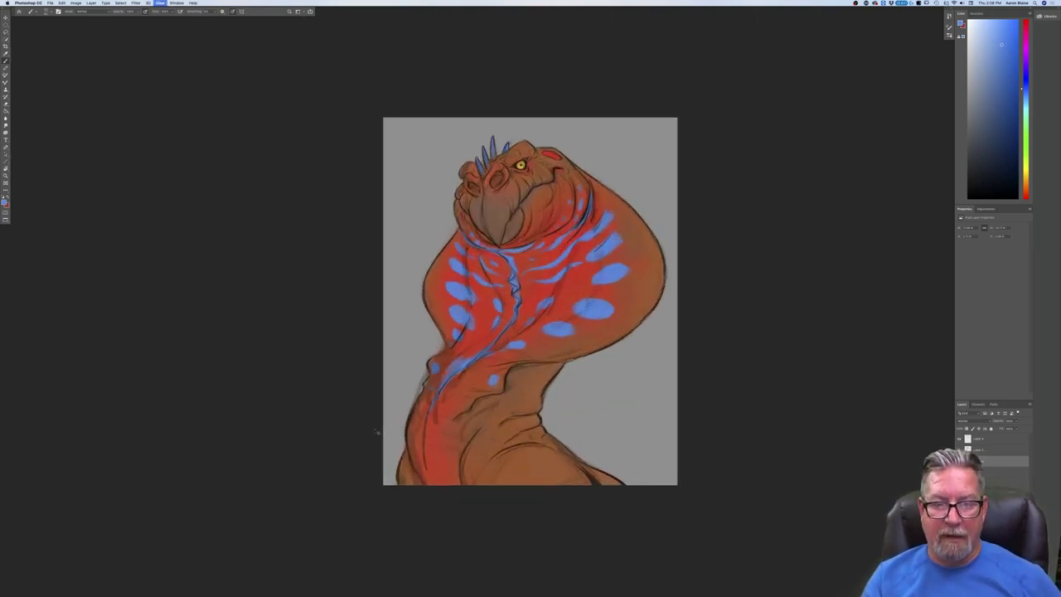
{"action": "scroll", "coordinate": [209, 408], "scroll_direction": "up", "scroll_amount": 5}
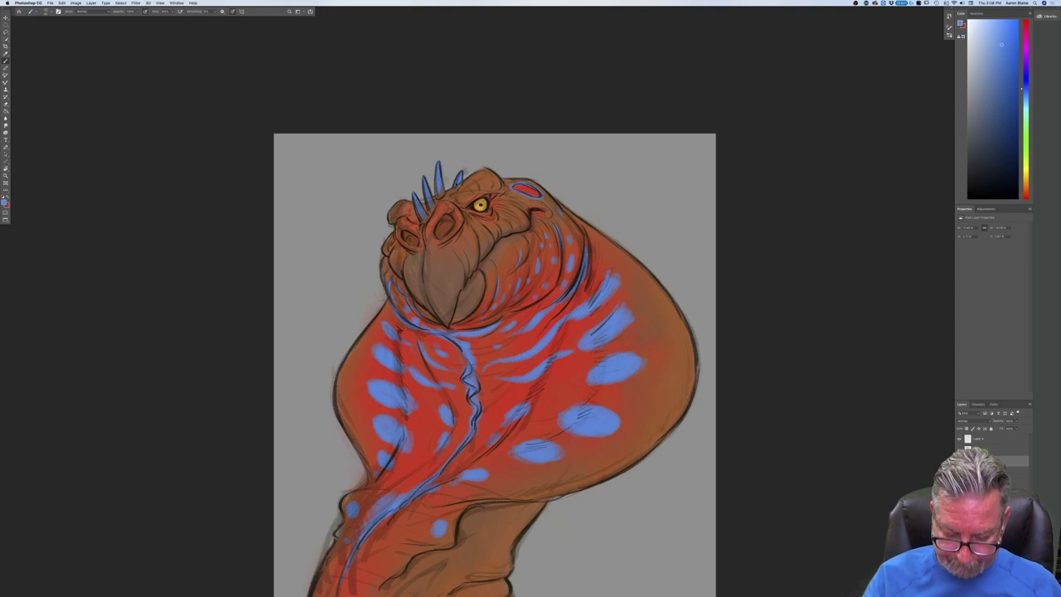
{"action": "key", "text": "super+minus"}
{"action": "key", "text": "super+minus"}
{"action": "left_click_drag", "start_coordinate": [345, 371], "coordinate": [363, 229]}
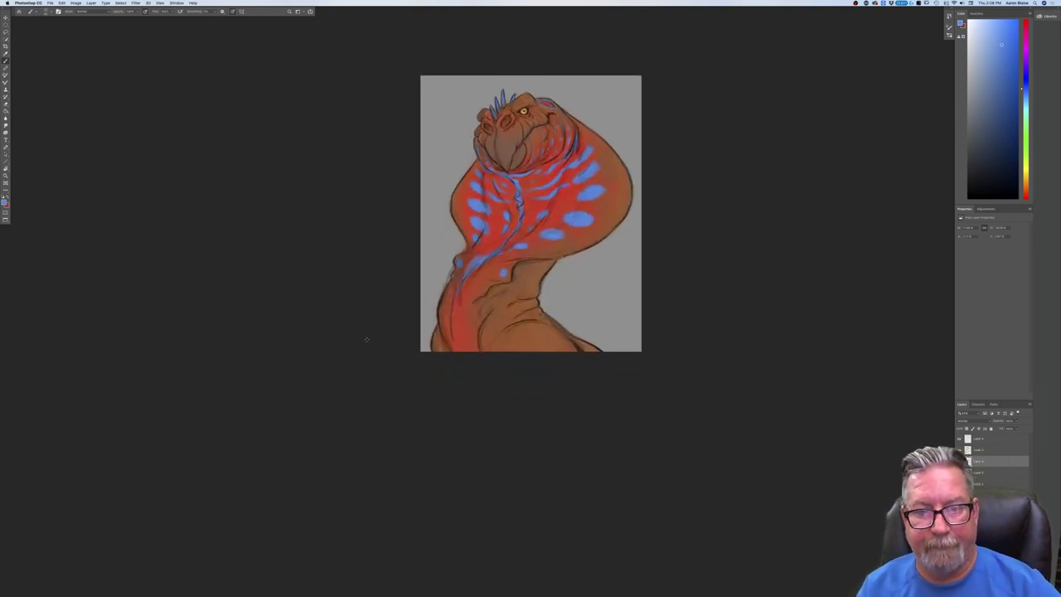
{"action": "key", "text": "super+plus"}
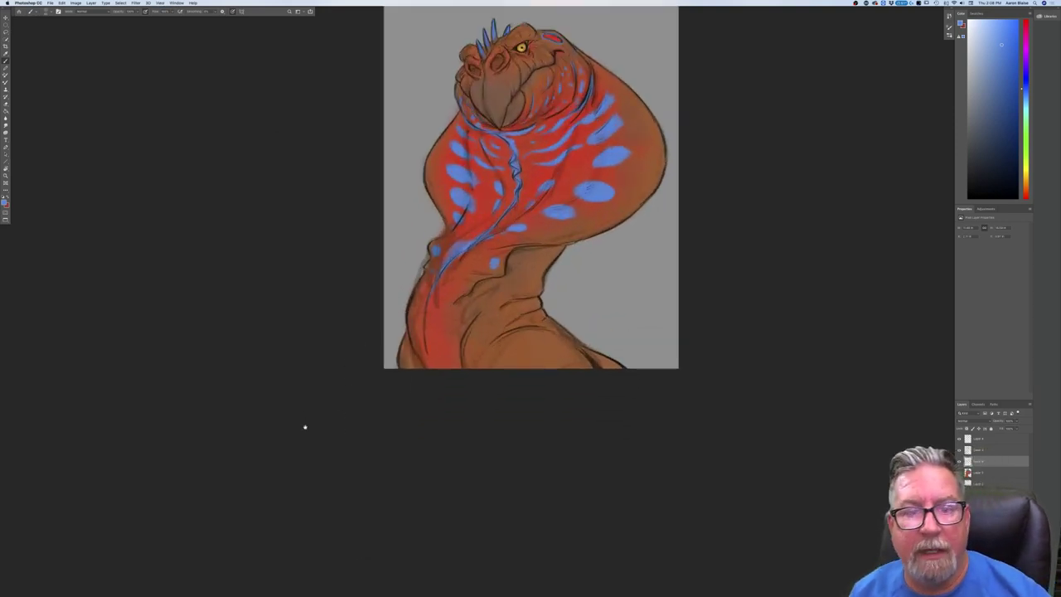
{"action": "left_click_drag", "start_coordinate": [304, 427], "coordinate": [342, 473]}
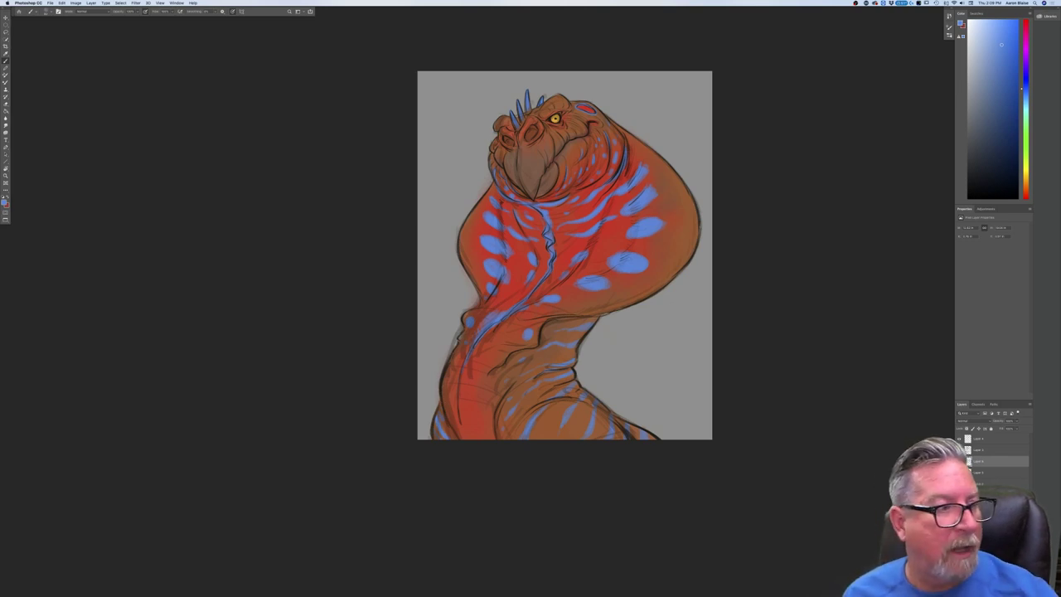
Change the foreground colour to a dark, saturated navy blue.
{"action": "left_click", "coordinate": [5, 202]}
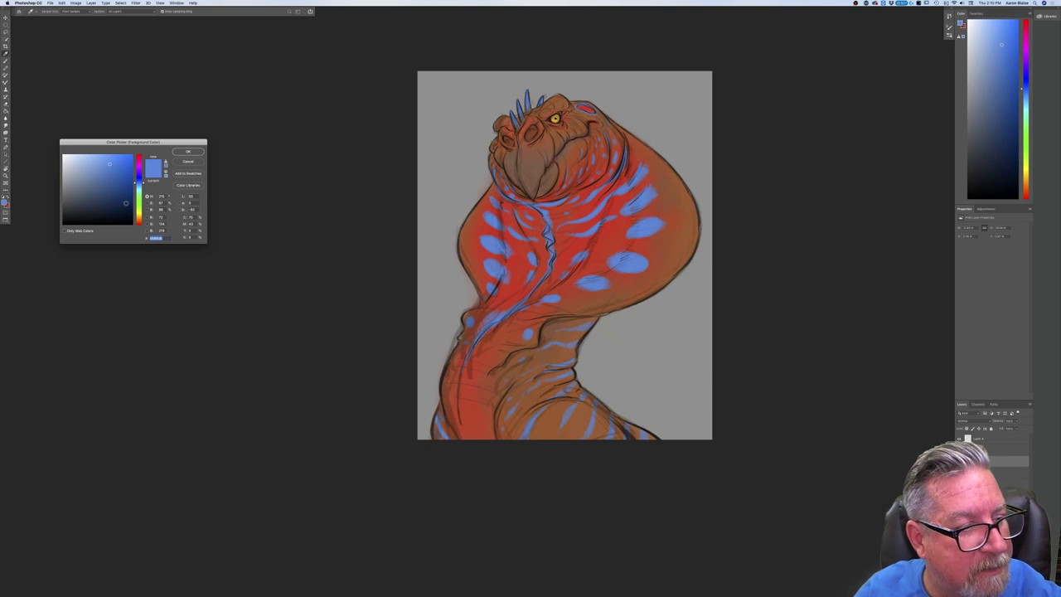
{"action": "left_click", "coordinate": [125, 205]}
{"action": "key", "text": "Return"}
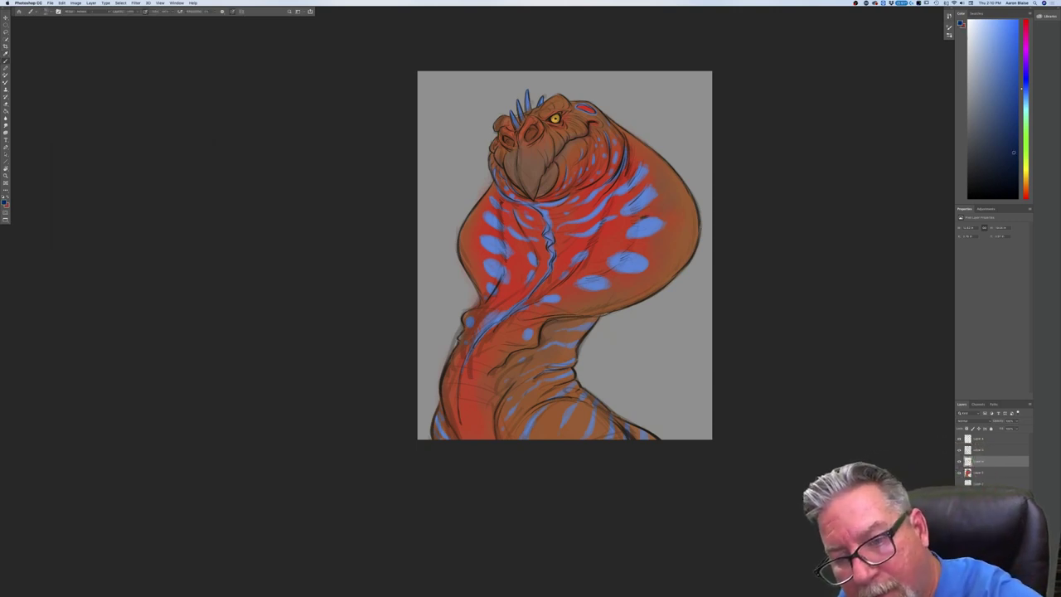
Outline the large blue spots on both sides of the hood in navy and add small navy dots between them.
{"action": "mouse_move", "coordinate": [661, 217]}
{"action": "left_mouse_down"}
{"action": "mouse_move", "coordinate": [661, 232]}
{"action": "mouse_move", "coordinate": [636, 240]}
{"action": "left_mouse_up"}
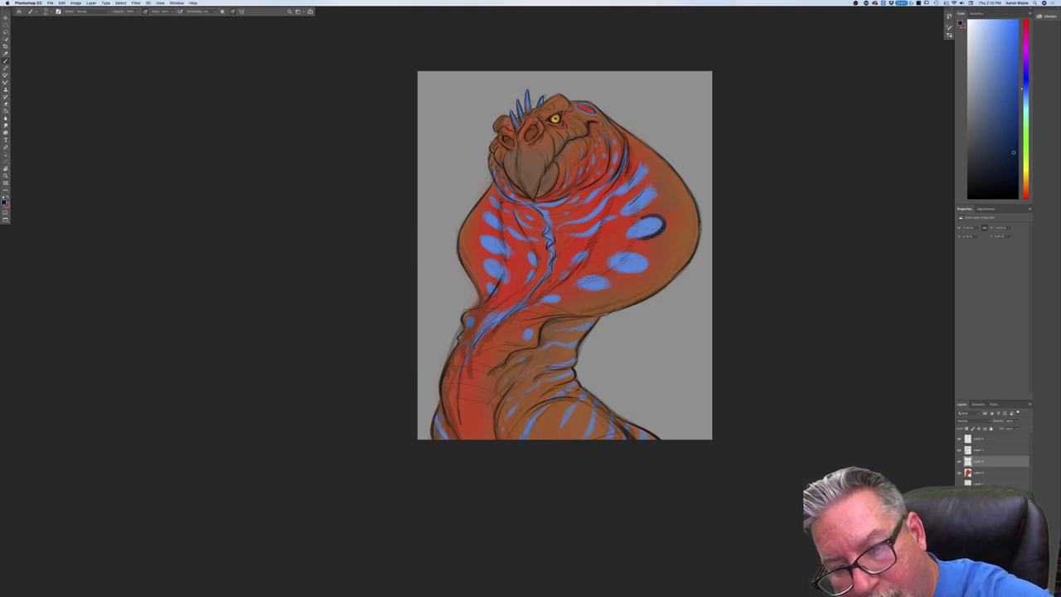
{"action": "left_click_drag", "start_coordinate": [655, 197], "coordinate": [634, 210]}
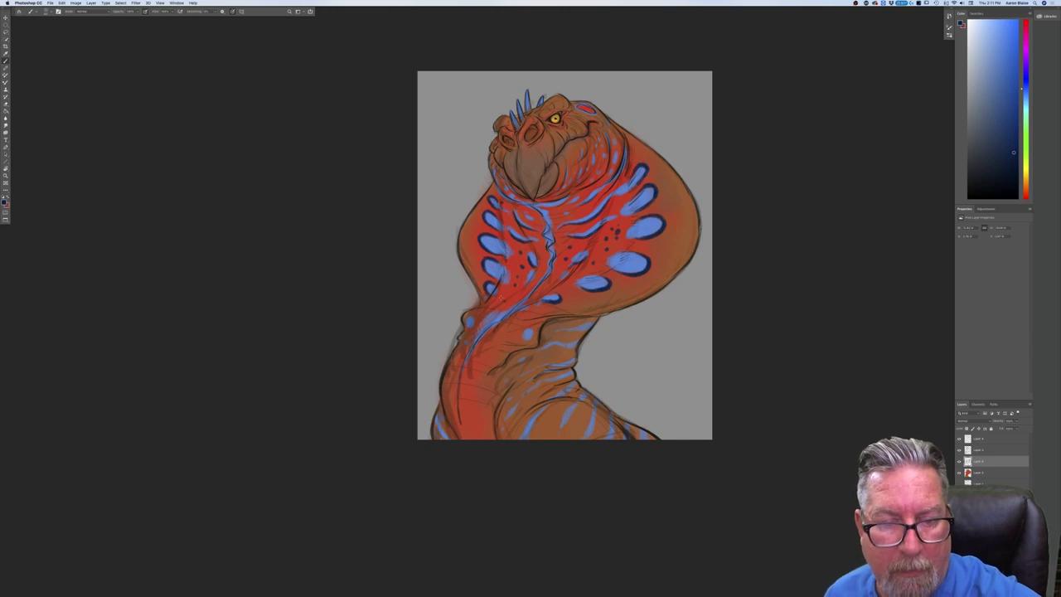
{"action": "key", "text": "super+minus"}
{"action": "key", "text": "super+minus"}
{"action": "key", "text": "super+minus"}
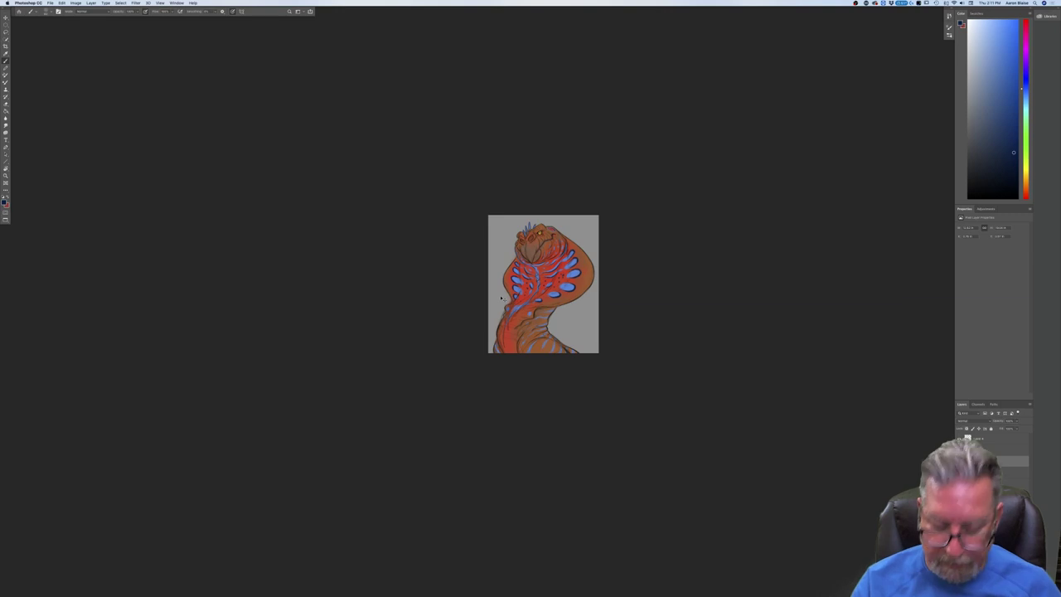
{"action": "key", "text": "super+equal"}
{"action": "key", "text": "super+equal"}
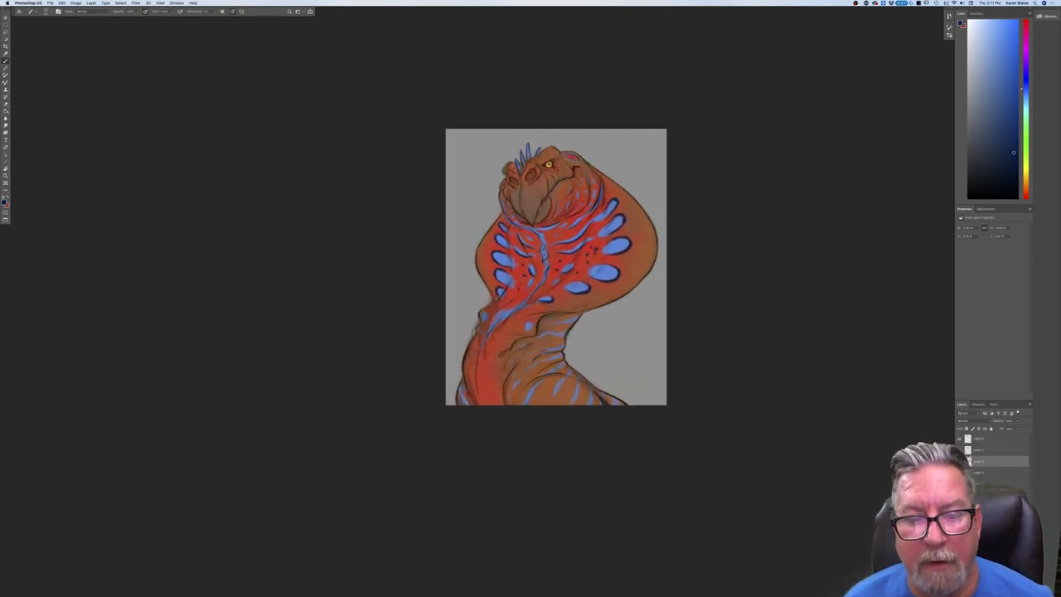
{"action": "key", "text": "super+equal"}
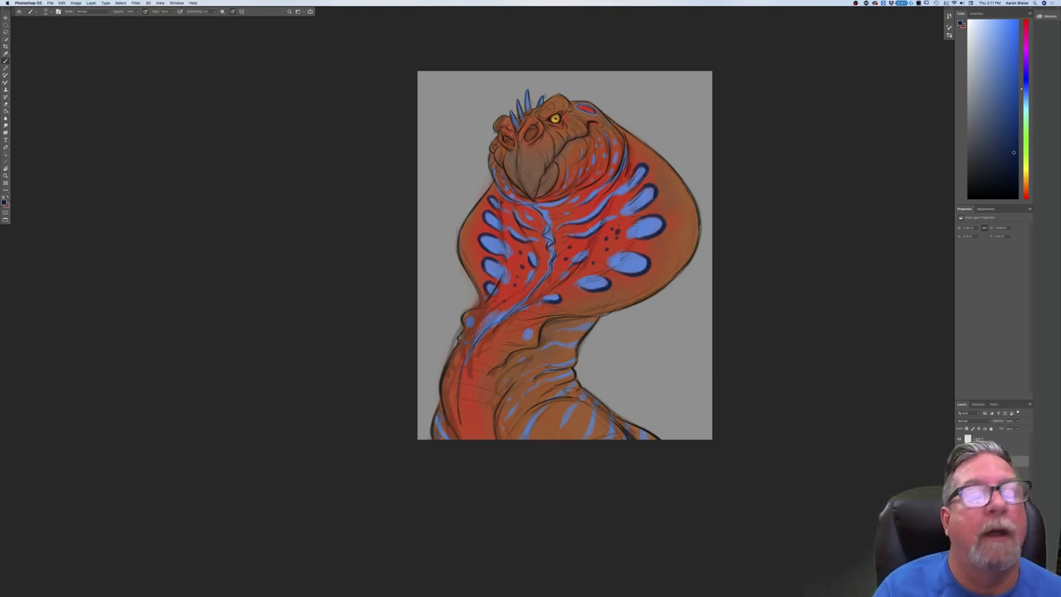
Undo the small navy dots and marks on the inner throat, keeping the outlines of the large blue spots.
{"action": "key", "text": "super+z"}
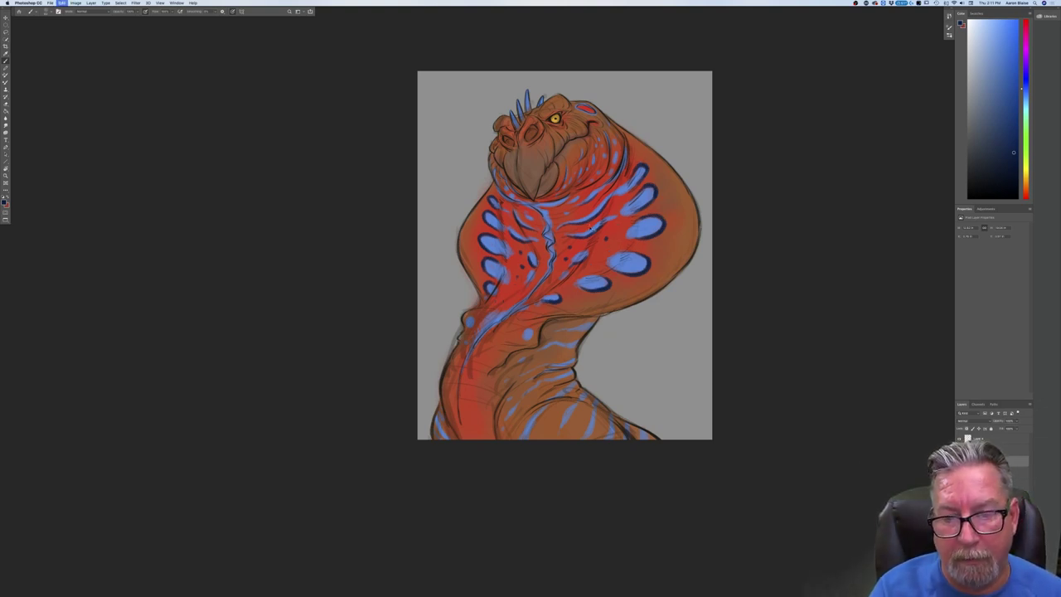
{"action": "key", "text": "super+z"}
{"action": "key", "text": "super+z"}
{"action": "key", "text": "super+z"}
{"action": "key", "text": "super+z"}
{"action": "key", "text": "super+z"}
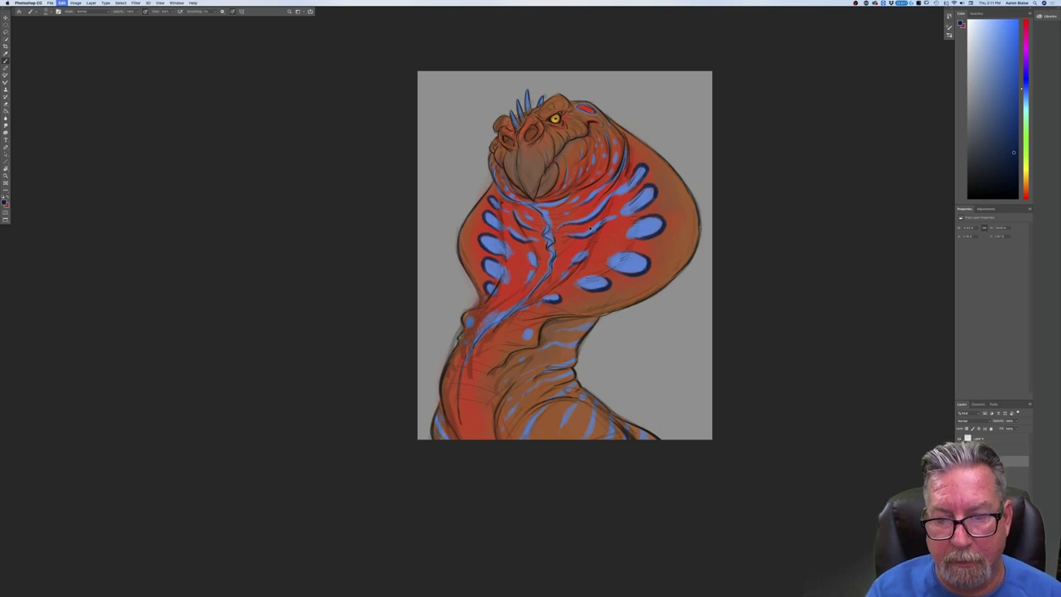
{"action": "key", "text": "super+z"}
{"action": "key", "text": "super+z"}
{"action": "key", "text": "super+z"}
{"action": "key", "text": "super+z"}
{"action": "key", "text": "super+z"}
{"action": "key", "text": "super+z"}
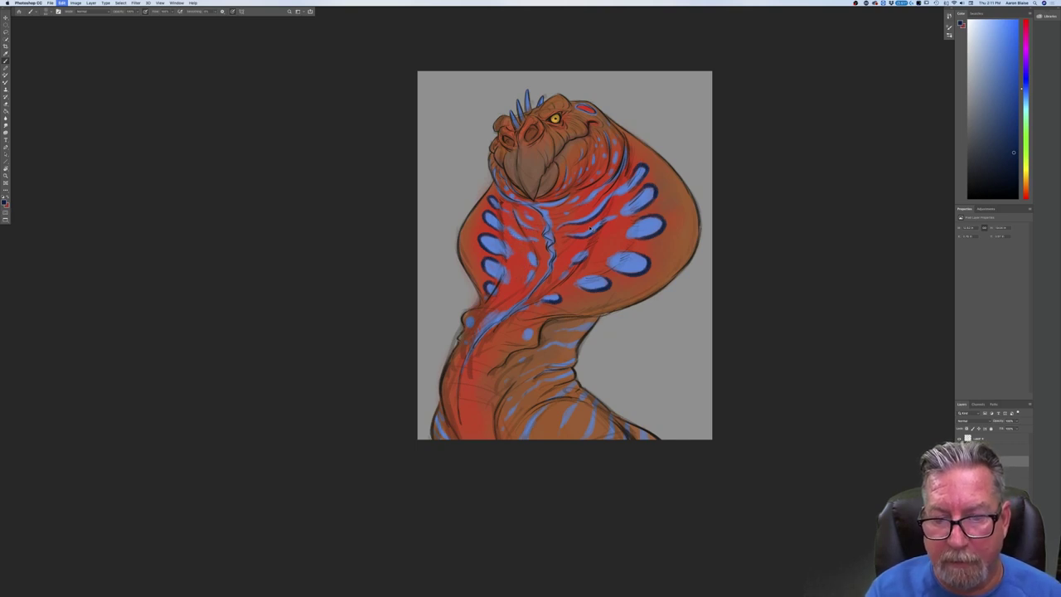
{"action": "key", "text": "super+z"}
{"action": "key", "text": "super+z"}
{"action": "key", "text": "super+z"}
{"action": "key", "text": "super+z"}
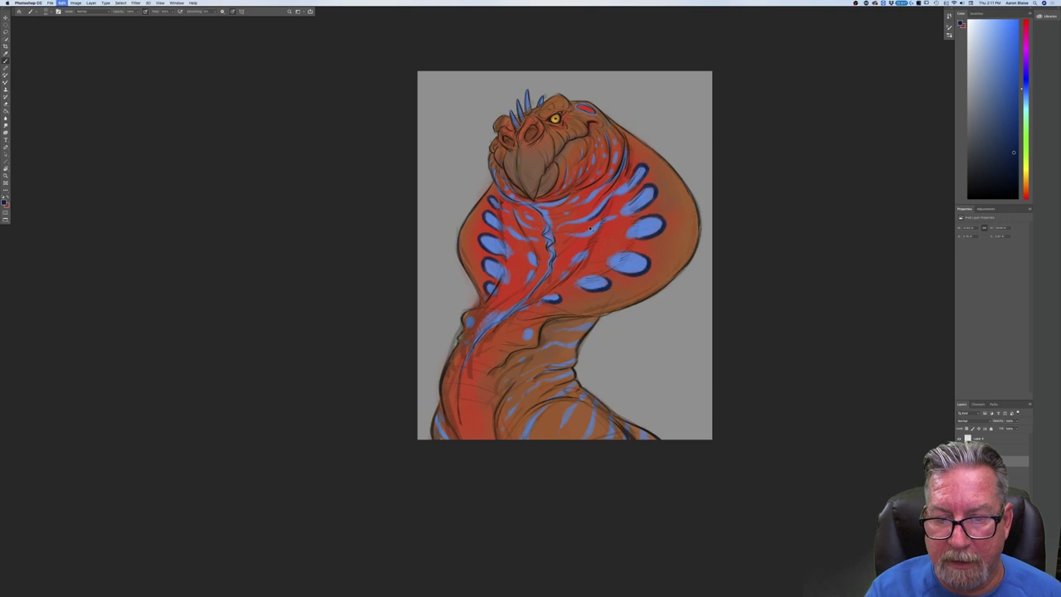
{"action": "key", "text": "super+z"}
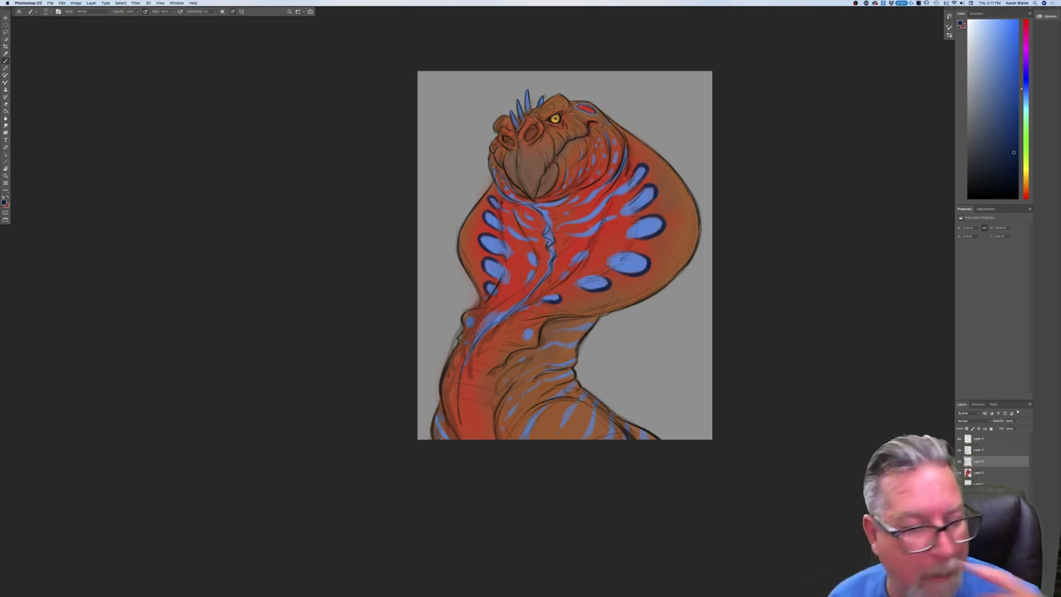
Set the foreground to a light orange, create a new layer and dab a centre into a large blue hood spot.
{"action": "left_click", "coordinate": [4, 201]}
{"action": "left_click", "coordinate": [594, 253]}
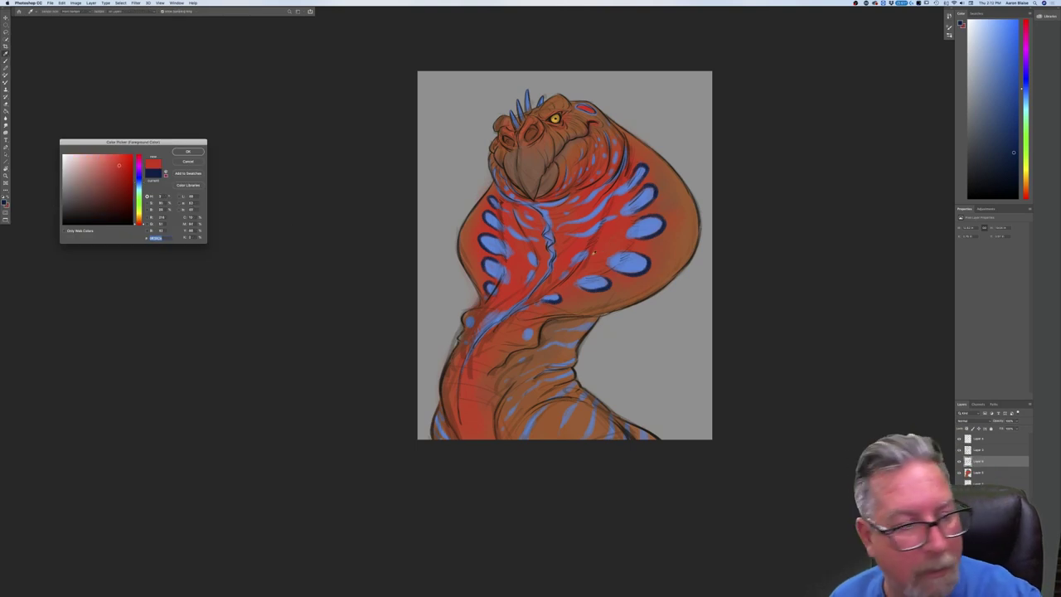
{"action": "left_click_drag", "start_coordinate": [139, 225], "coordinate": [139, 219]}
{"action": "left_click", "coordinate": [188, 152]}
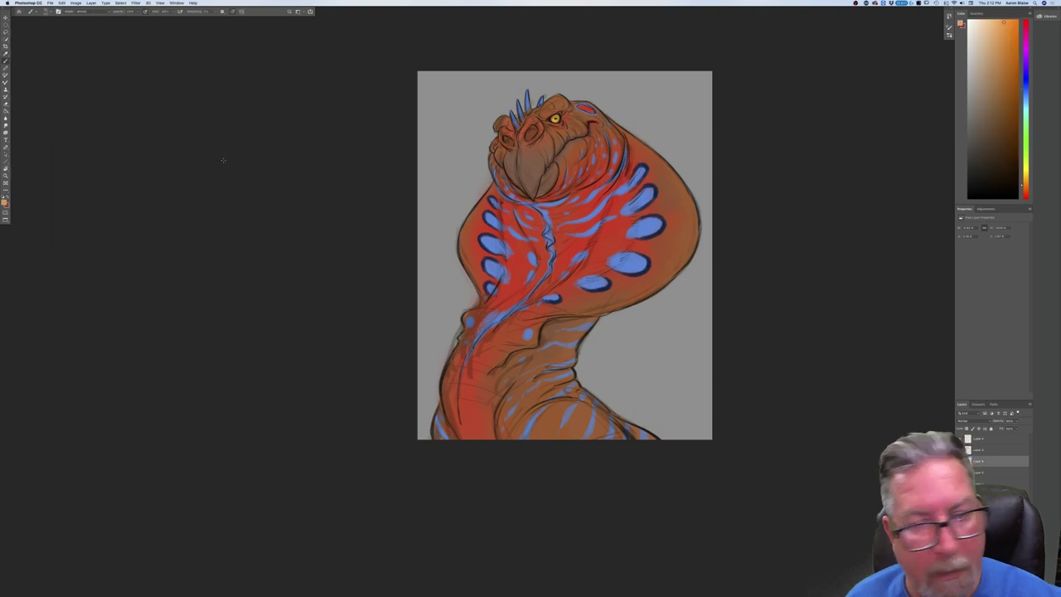
{"action": "key", "text": "super+shift+alt+n"}
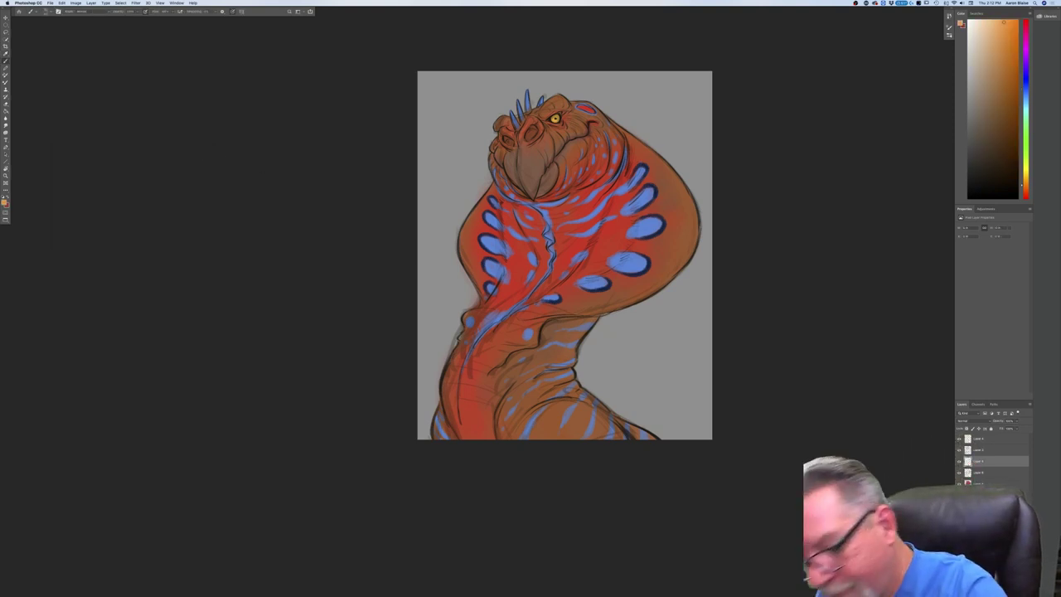
{"action": "left_click_drag", "start_coordinate": [647, 224], "coordinate": [646, 226]}
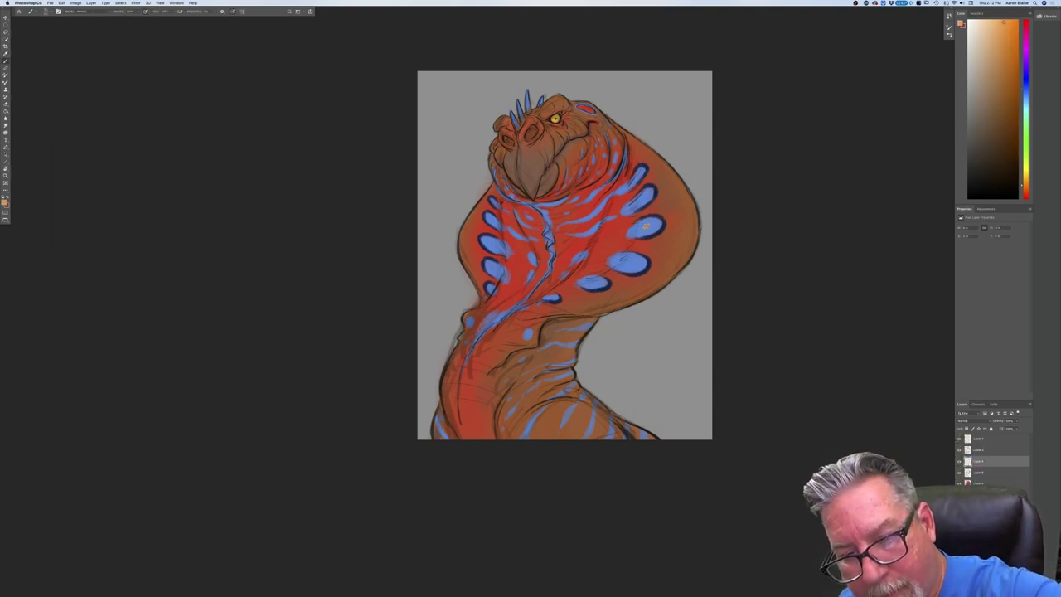
Change the foreground to a more saturated orange and paint orange centres in the blue spots on both sides of the hood.
{"action": "left_click", "coordinate": [4, 202]}
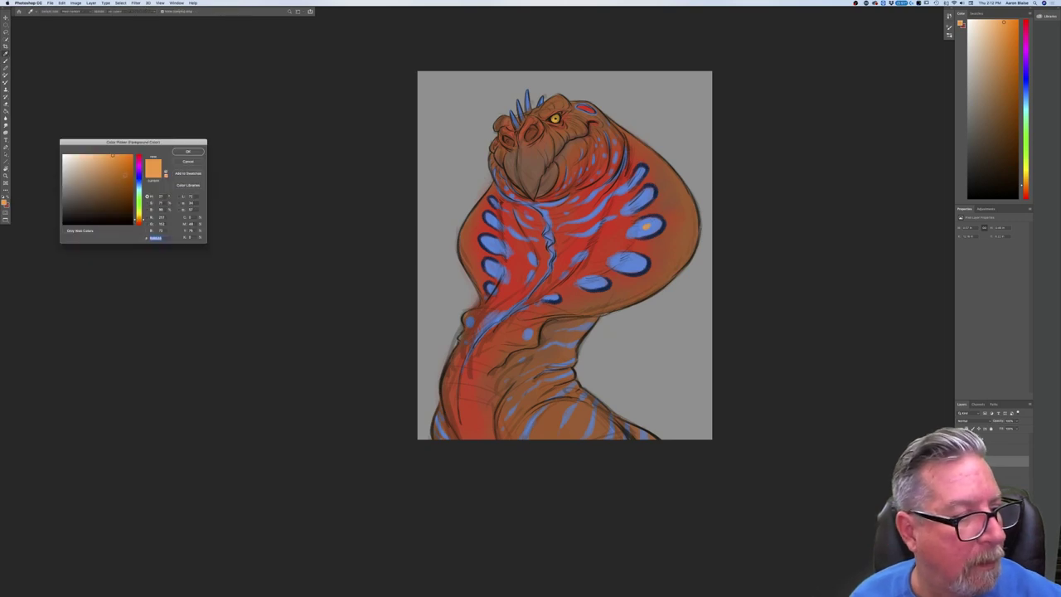
{"action": "left_click", "coordinate": [126, 156]}
{"action": "key", "text": "Return"}
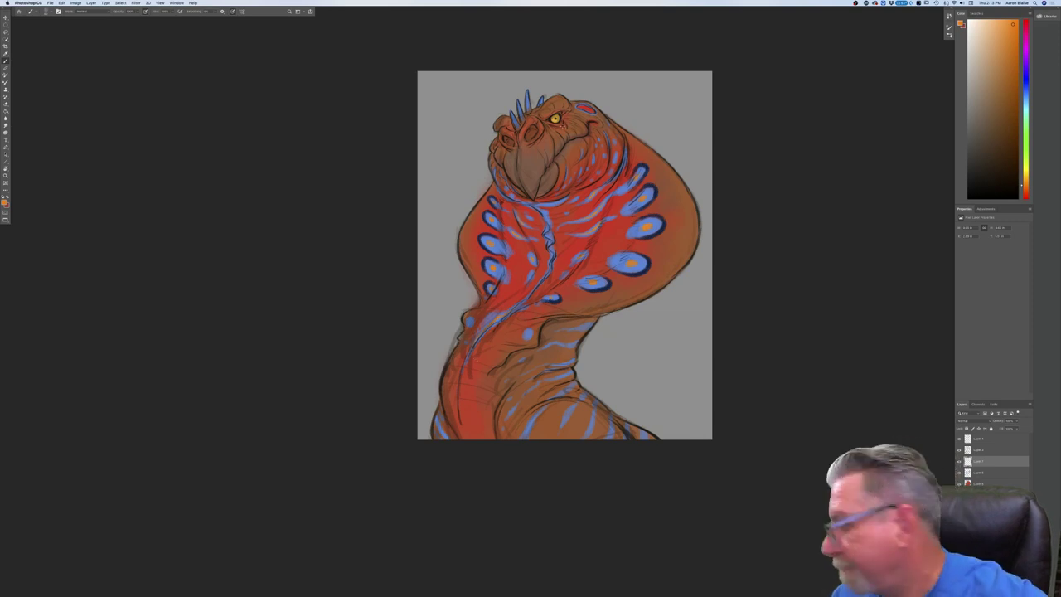
Paint fine orange streaks and spots around the eye, across the cheek and muzzle, and over the brow.
{"action": "left_click_drag", "start_coordinate": [562, 126], "coordinate": [478, 225]}
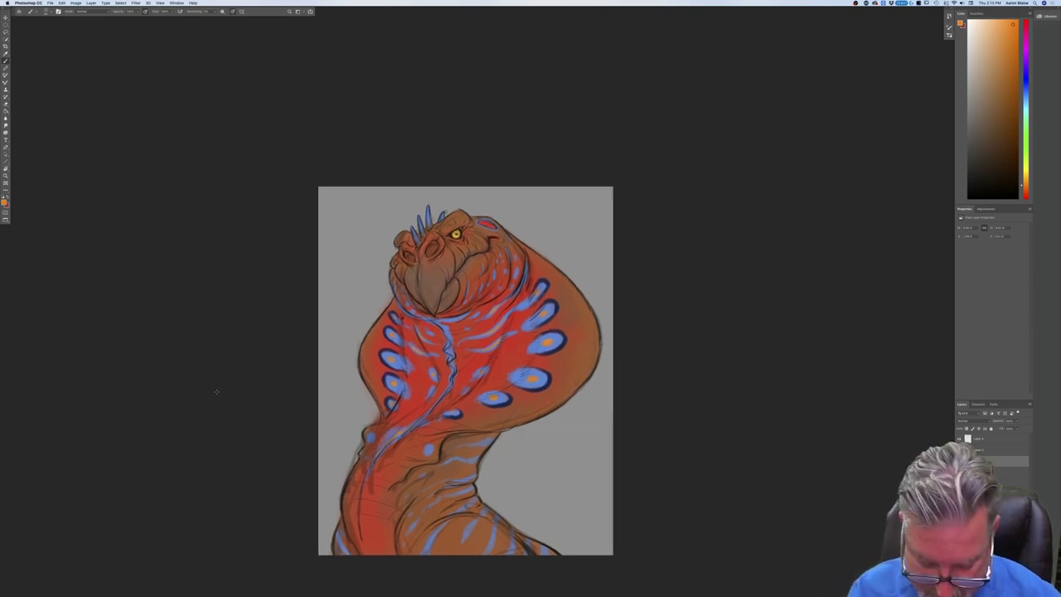
{"action": "key", "text": "super+plus"}
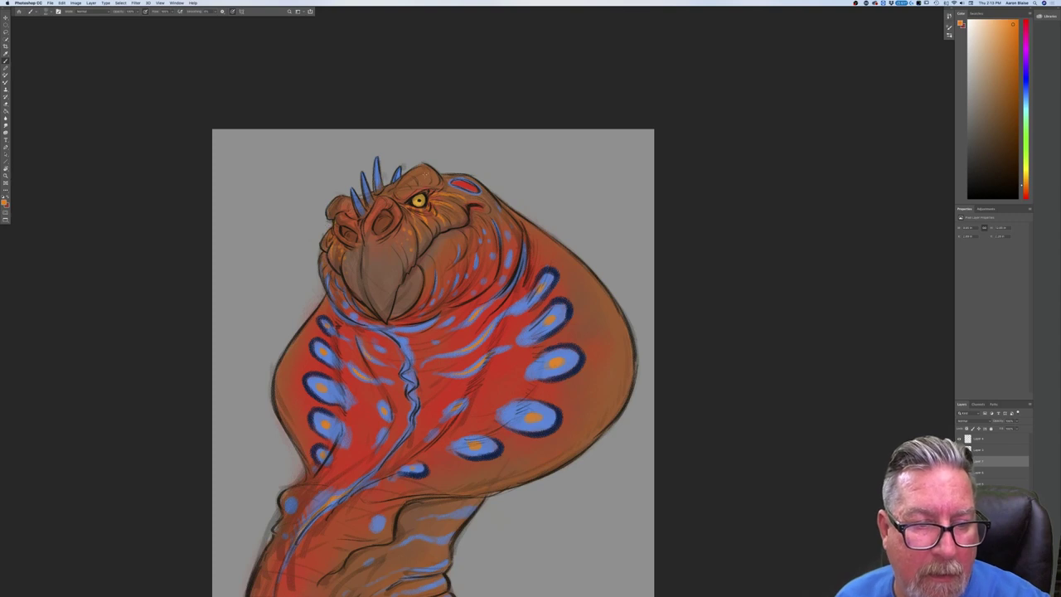
{"action": "mouse_move", "coordinate": [429, 171]}
{"action": "left_mouse_down"}
{"action": "mouse_move", "coordinate": [432, 185]}
{"action": "mouse_move", "coordinate": [418, 186]}
{"action": "left_mouse_up"}
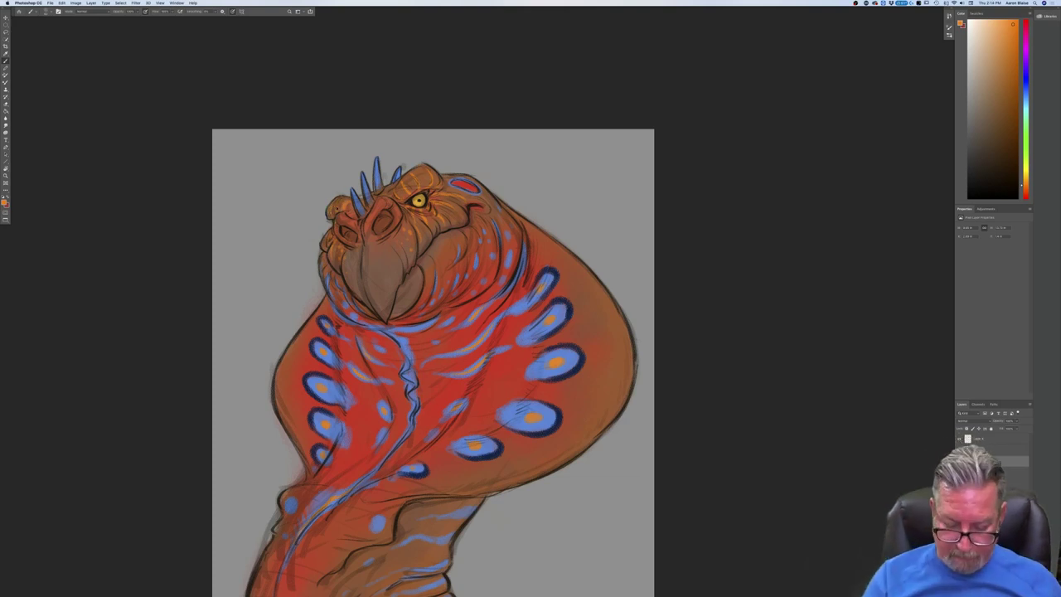
Create a new empty layer at the top of the layer stack.
{"action": "key", "text": "super+minus"}
{"action": "key", "text": "super+minus"}
{"action": "key", "text": "super+plus"}
{"action": "key", "text": "super+minus"}
{"action": "key", "text": "super+minus"}
{"action": "key", "text": "super+plus"}
{"action": "key", "text": "super+plus"}
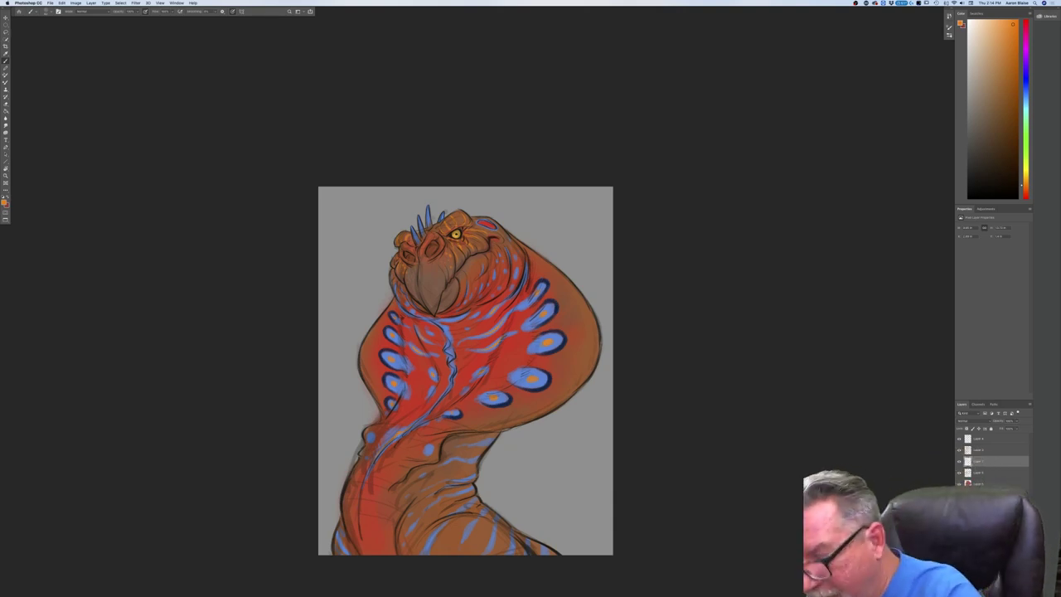
{"action": "left_click", "coordinate": [980, 439]}
{"action": "key", "text": "super+shift+alt+n"}
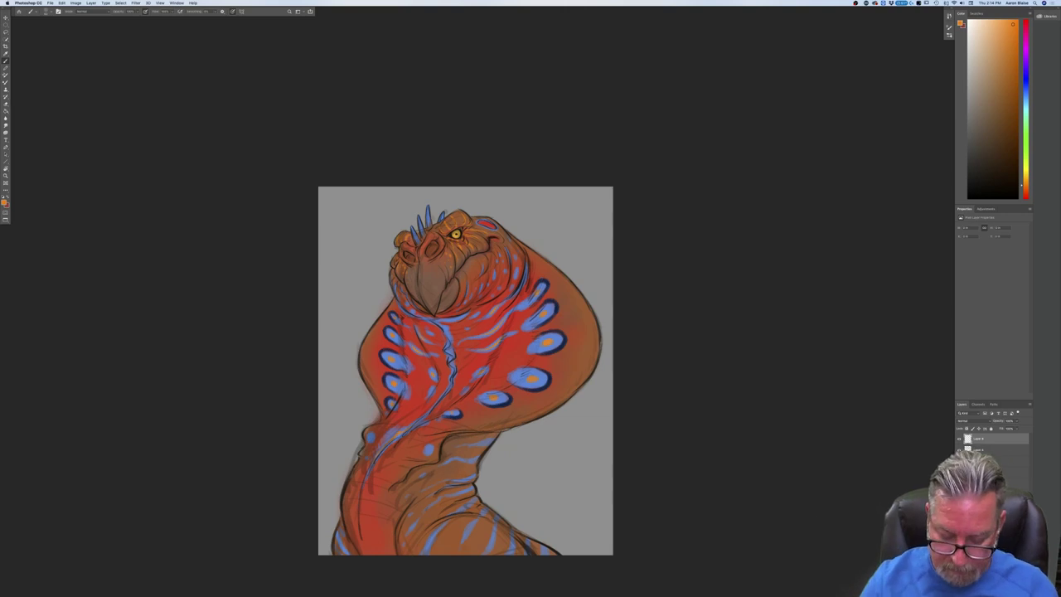
Erase the blue stripes from the brown back and lower body on the blue pattern layer.
{"action": "key", "text": "super+minus"}
{"action": "key", "text": "super+minus"}
{"action": "key", "text": "super+minus"}
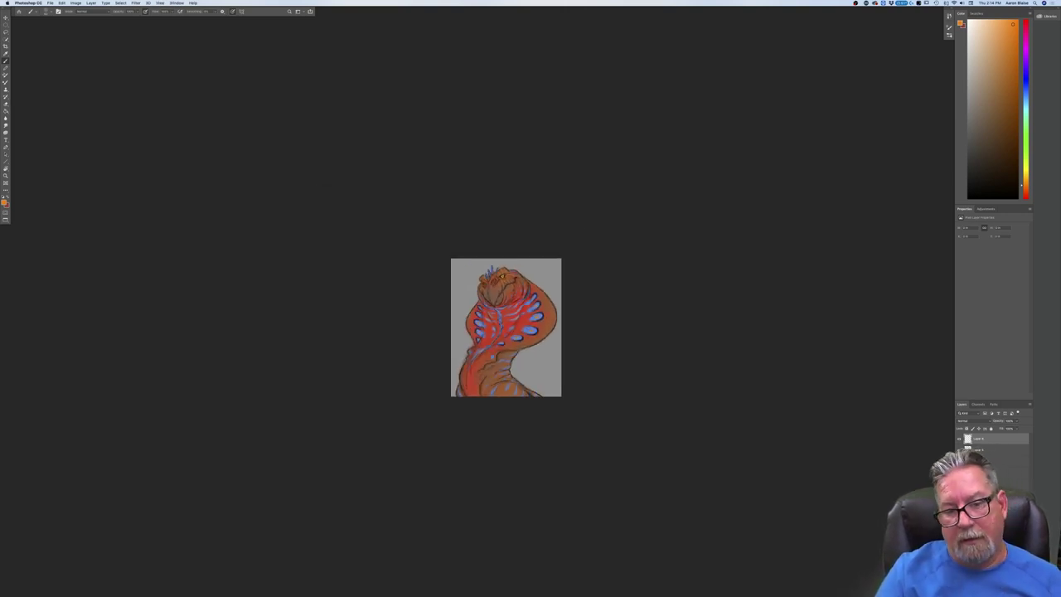
{"action": "key", "text": "super+plus"}
{"action": "key", "text": "super+plus"}
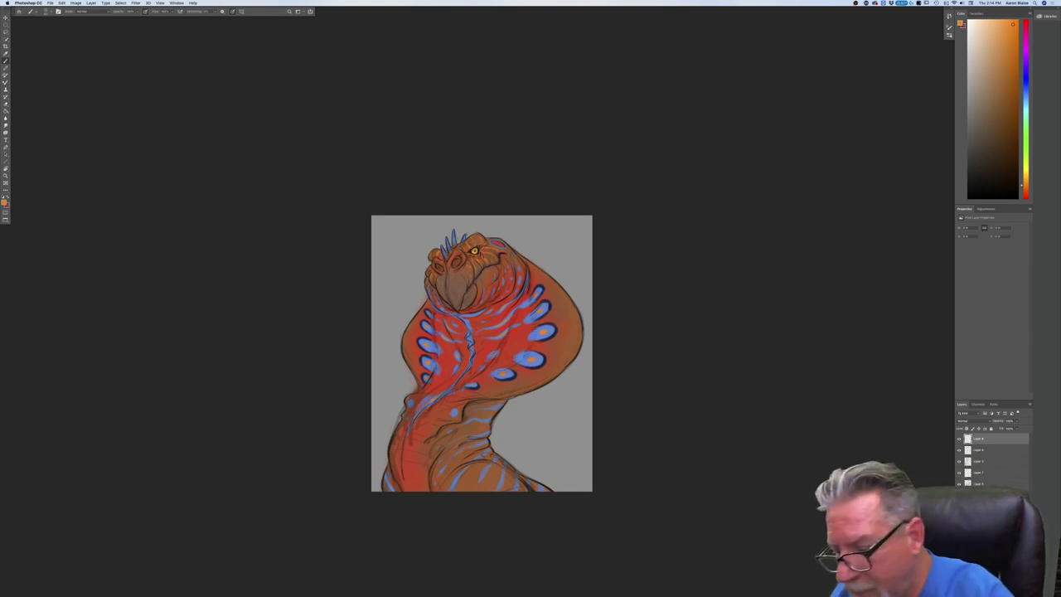
{"action": "left_click", "coordinate": [967, 482]}
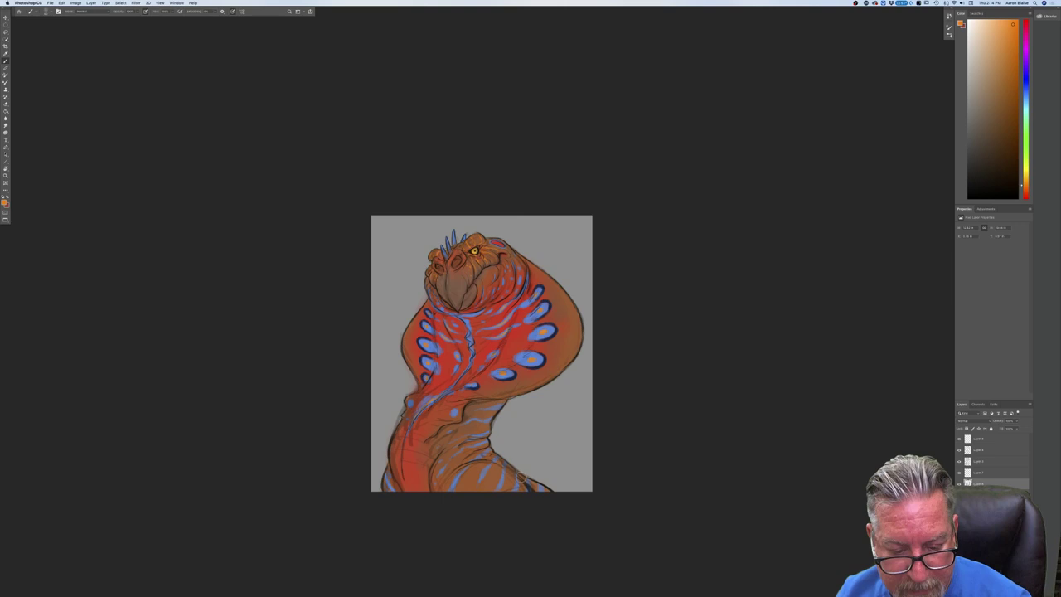
{"action": "mouse_move", "coordinate": [479, 464]}
{"action": "left_mouse_down"}
{"action": "mouse_move", "coordinate": [453, 460]}
{"action": "mouse_move", "coordinate": [455, 495]}
{"action": "left_mouse_up"}
{"action": "mouse_move", "coordinate": [442, 450]}
{"action": "left_mouse_down"}
{"action": "mouse_move", "coordinate": [480, 440]}
{"action": "mouse_move", "coordinate": [499, 407]}
{"action": "left_mouse_up"}
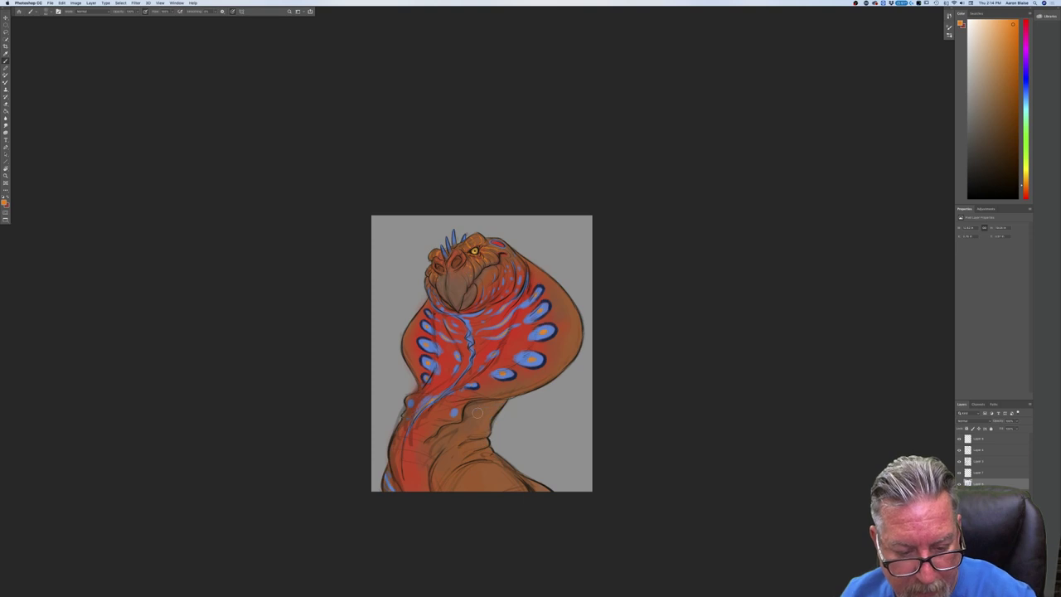
{"action": "key", "text": "ctrl+equal"}
{"action": "left_click_drag", "start_coordinate": [478, 425], "coordinate": [569, 291]}
{"action": "left_click_drag", "start_coordinate": [430, 399], "coordinate": [439, 426]}
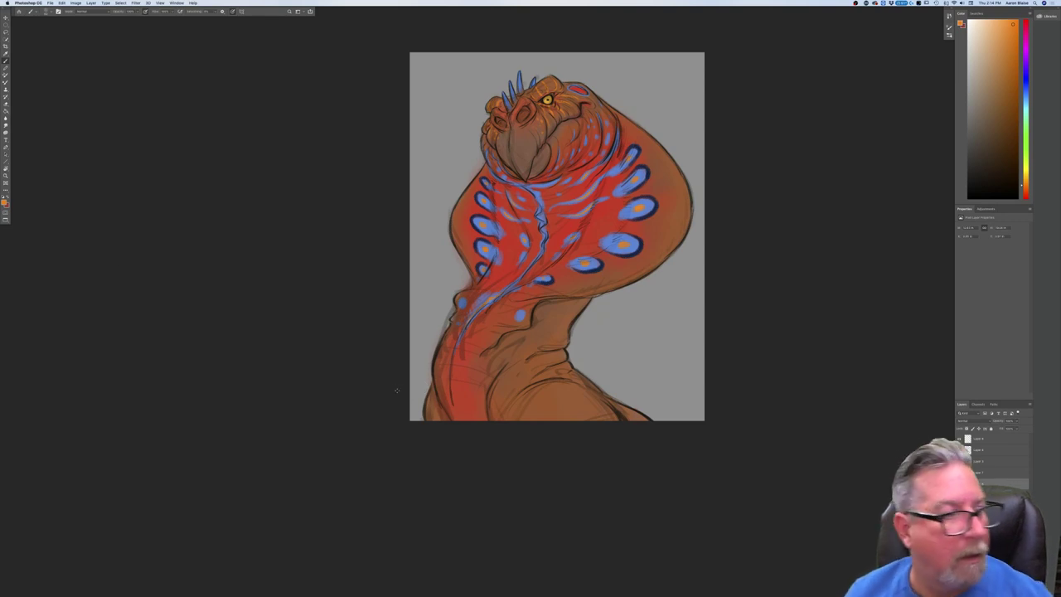
Paint orange stripes and spots over the brown back, lower body and outer hood on the orange marking layer.
{"action": "left_click", "coordinate": [4, 202]}
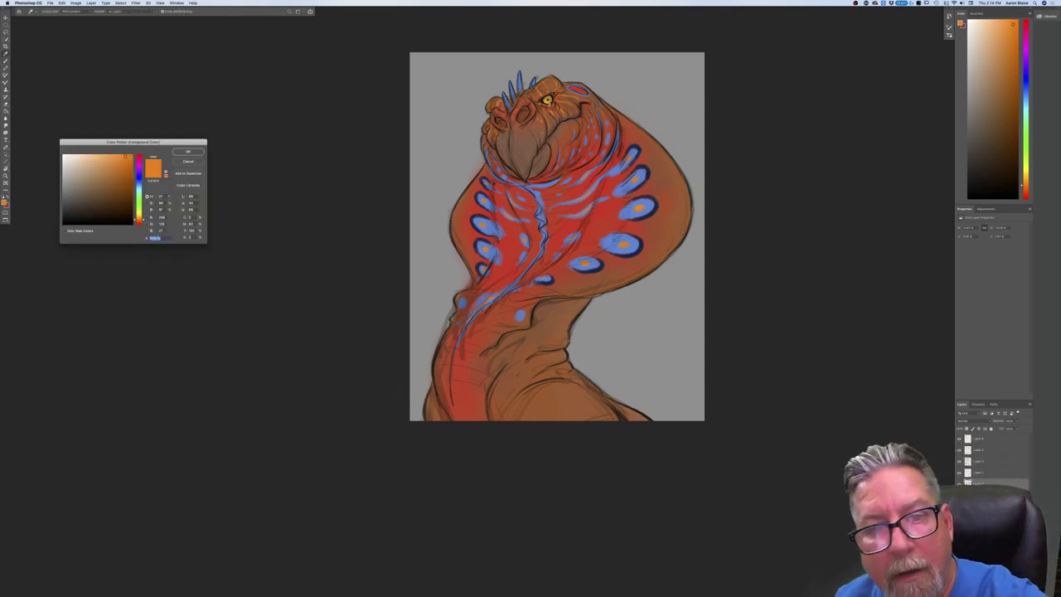
{"action": "left_click", "coordinate": [185, 152]}
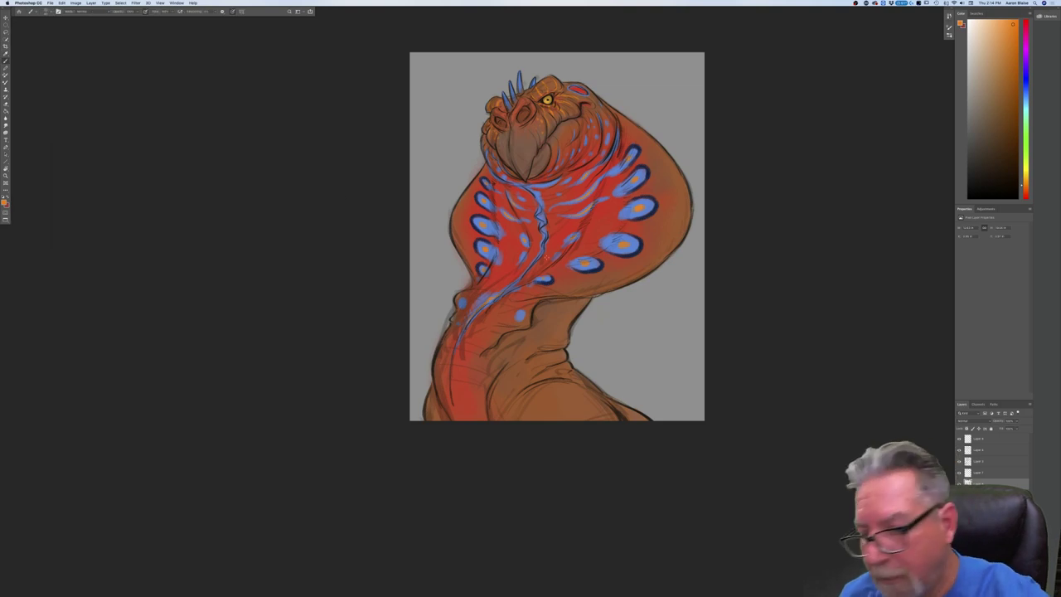
{"action": "left_click", "coordinate": [978, 472]}
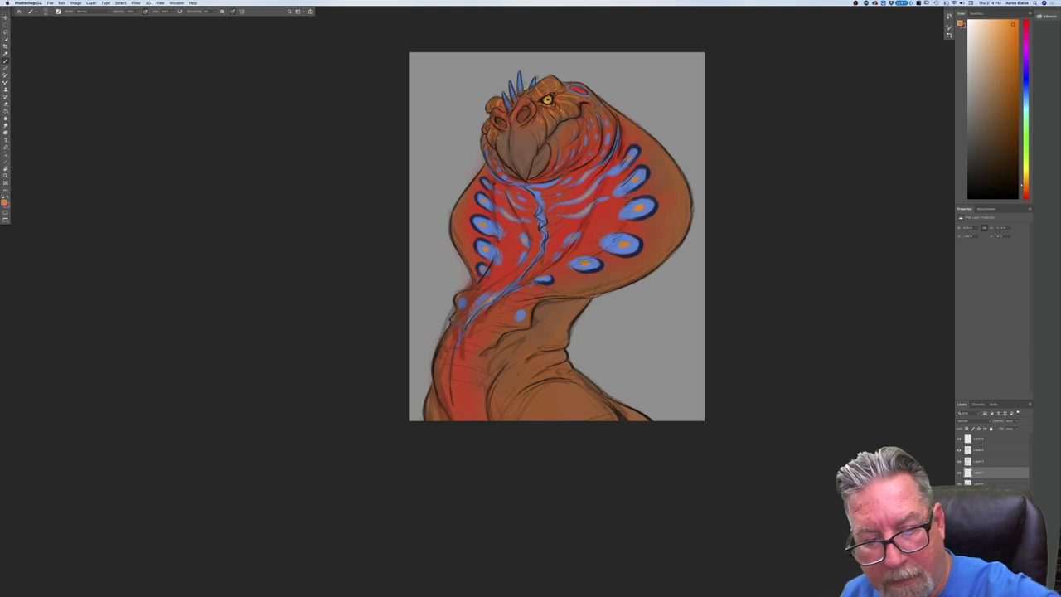
{"action": "left_click_drag", "start_coordinate": [565, 310], "coordinate": [553, 309]}
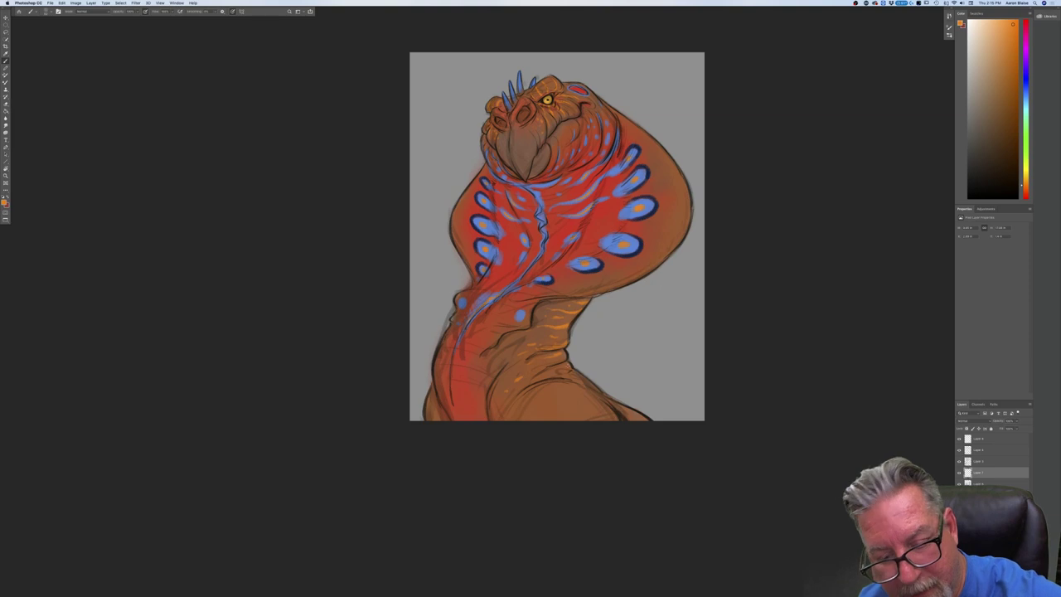
{"action": "left_click_drag", "start_coordinate": [560, 373], "coordinate": [536, 393]}
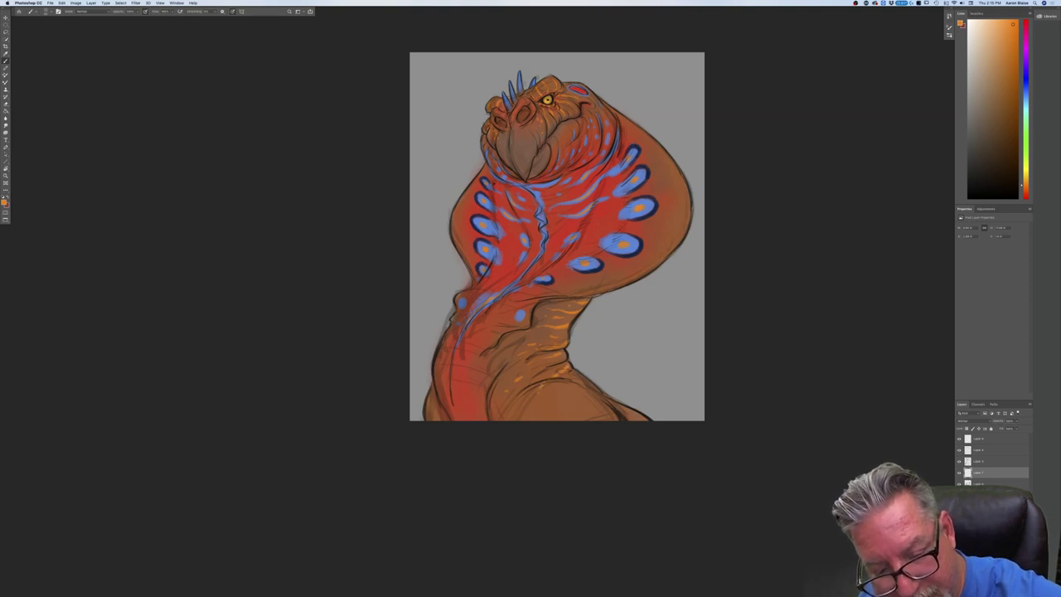
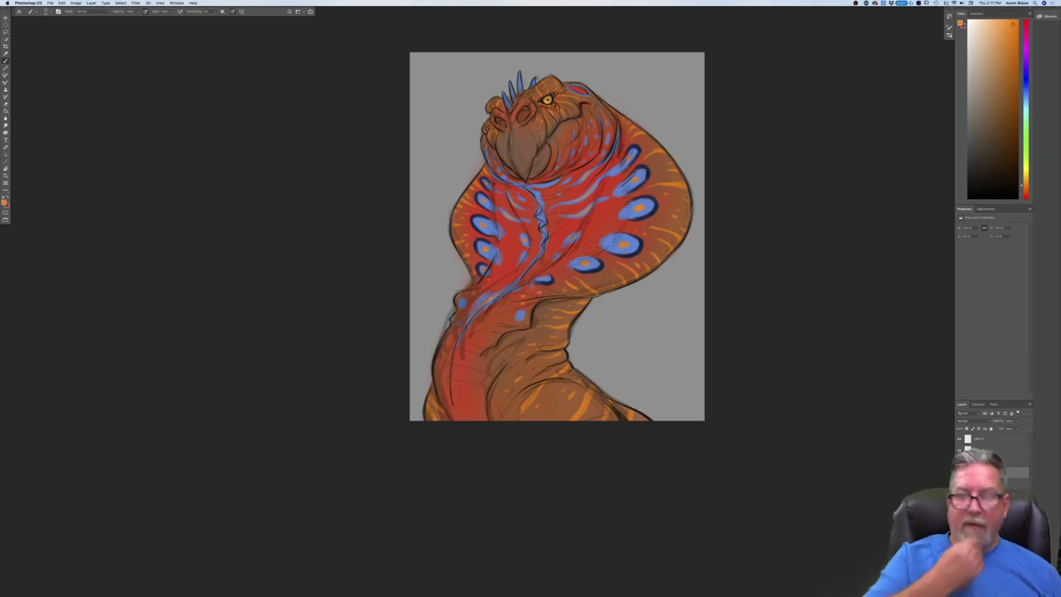
Create a new layer at the top of the stack and set its blend mode to Multiply.
{"action": "key", "text": "super+minus"}
{"action": "key", "text": "super+minus"}
{"action": "key", "text": "super+minus"}
{"action": "key", "text": "super+plus"}
{"action": "key", "text": "super+plus"}
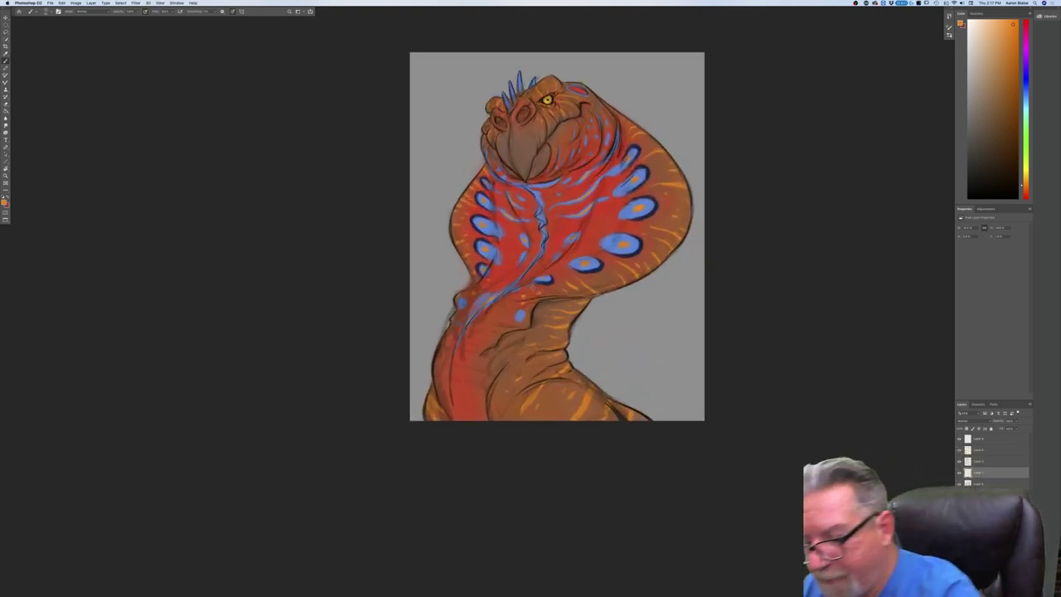
{"action": "left_click", "coordinate": [980, 438]}
{"action": "key", "text": "super+shift+alt+n"}
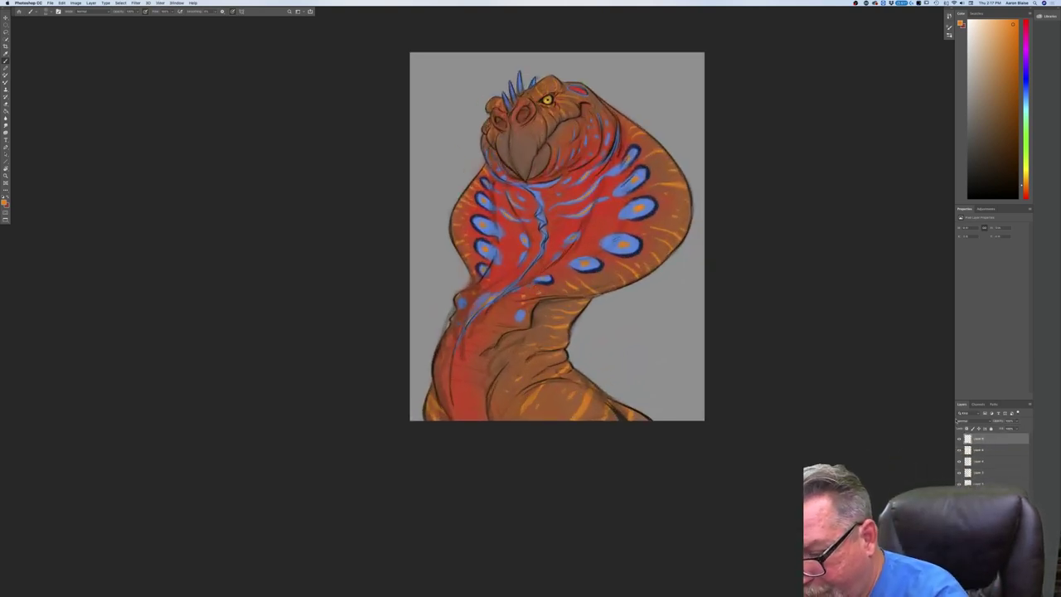
{"action": "left_click", "coordinate": [971, 420]}
{"action": "left_click", "coordinate": [966, 439]}
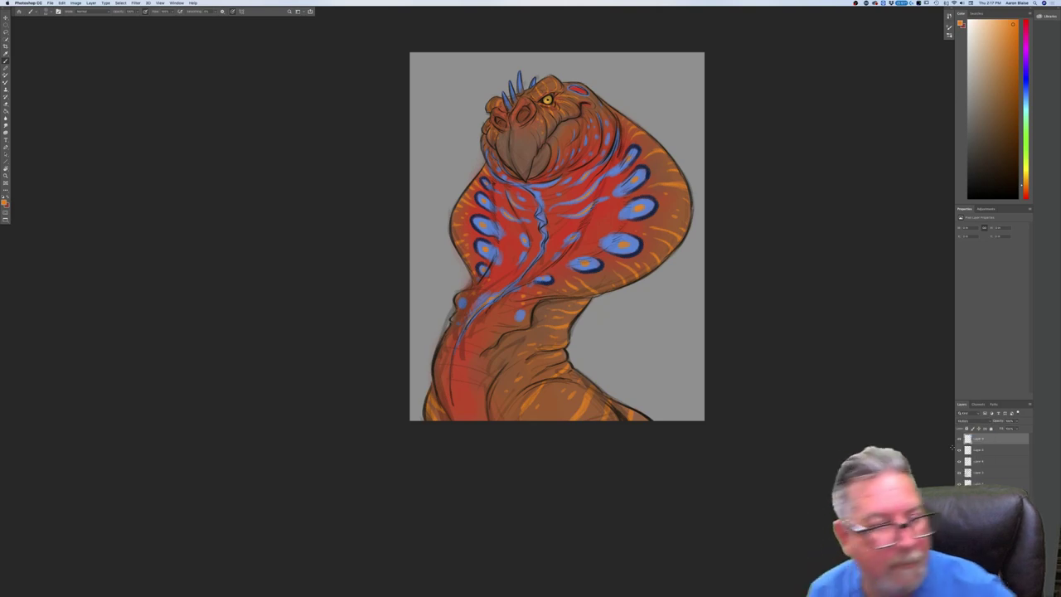
Set the foreground colour to a muted, medium warm grey-brown for painting shadows.
{"action": "left_click", "coordinate": [4, 202]}
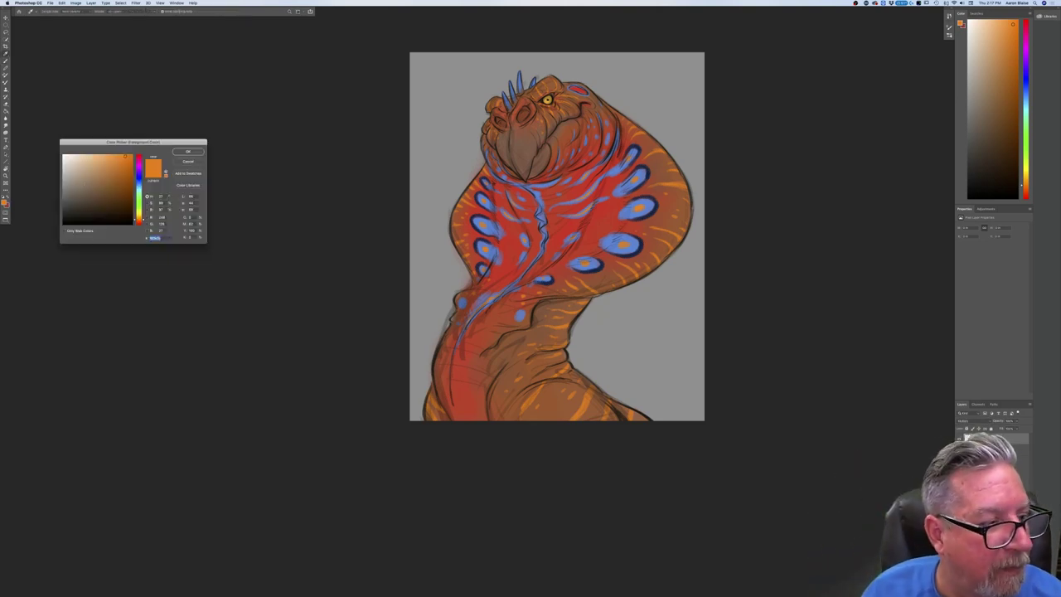
{"action": "left_click", "coordinate": [80, 187]}
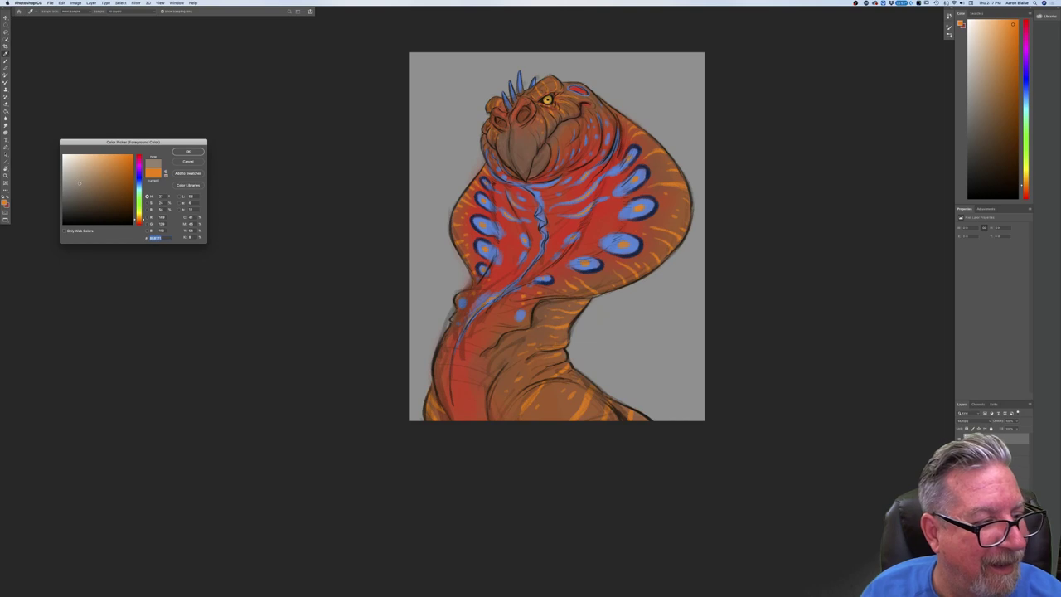
{"action": "left_click", "coordinate": [178, 152]}
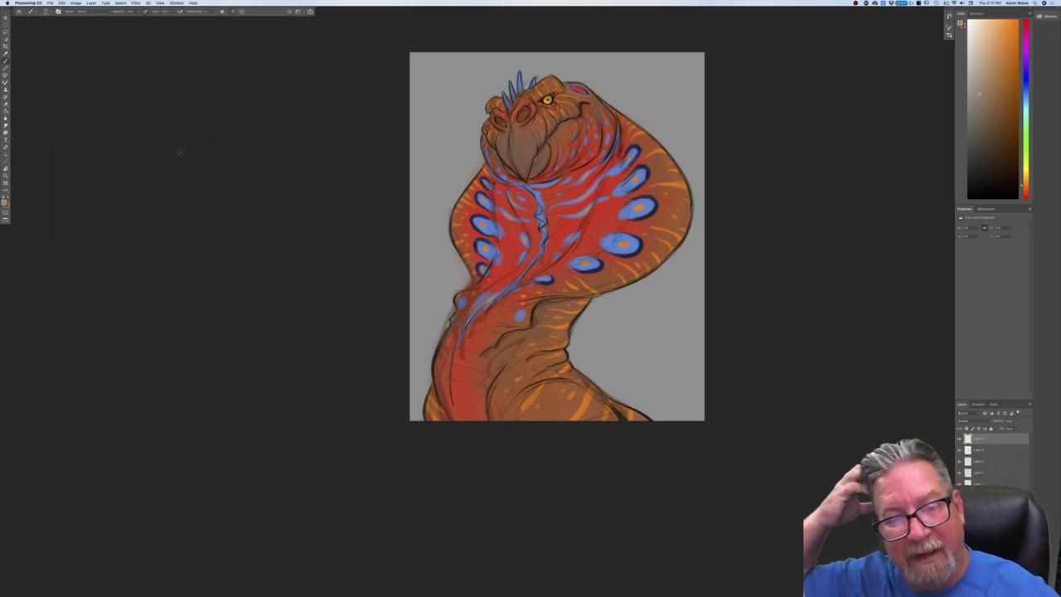
{"action": "key", "text": "super+equal"}
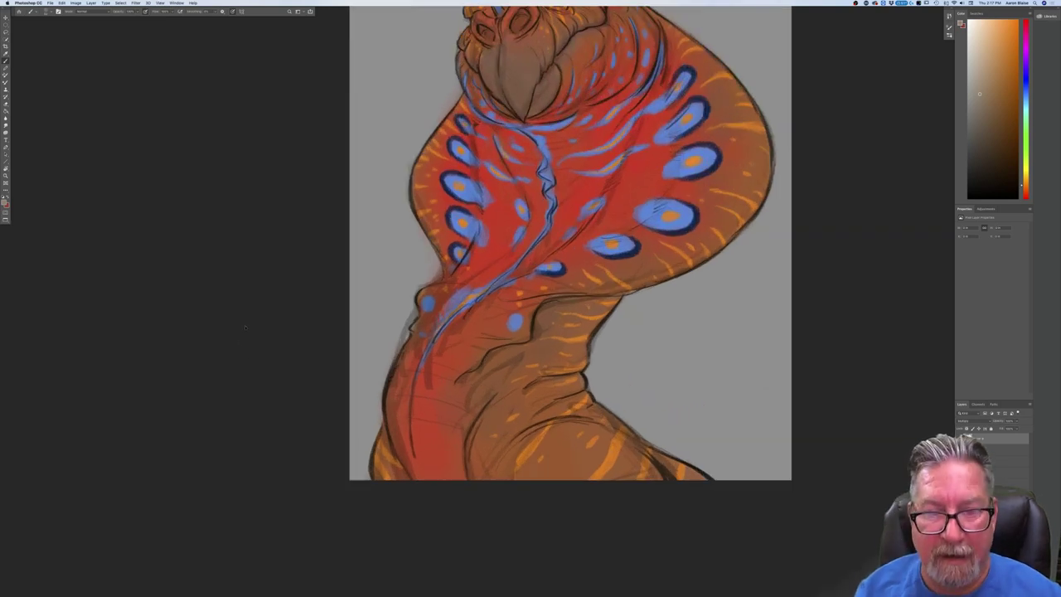
{"action": "scroll", "coordinate": [256, 333], "scroll_direction": "up", "scroll_amount": 5}
{"action": "left_click_drag", "start_coordinate": [296, 371], "coordinate": [296, 365]}
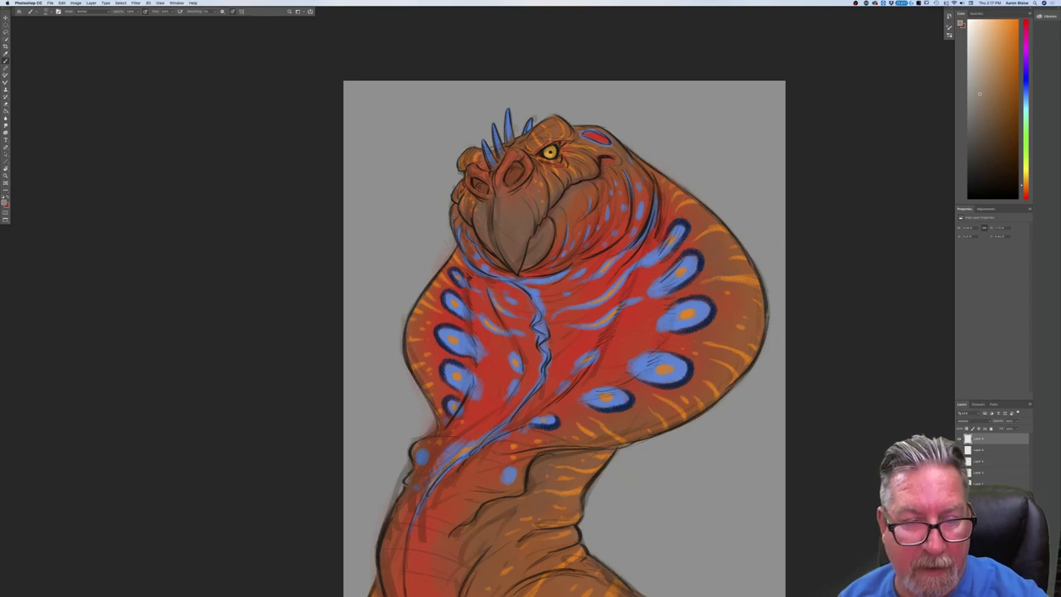
{"action": "mouse_move", "coordinate": [485, 228]}
{"action": "left_mouse_down"}
{"action": "mouse_move", "coordinate": [478, 207]}
{"action": "mouse_move", "coordinate": [501, 258]}
{"action": "left_mouse_up"}
{"action": "key", "text": "super+z"}
{"action": "key", "text": "super+z"}
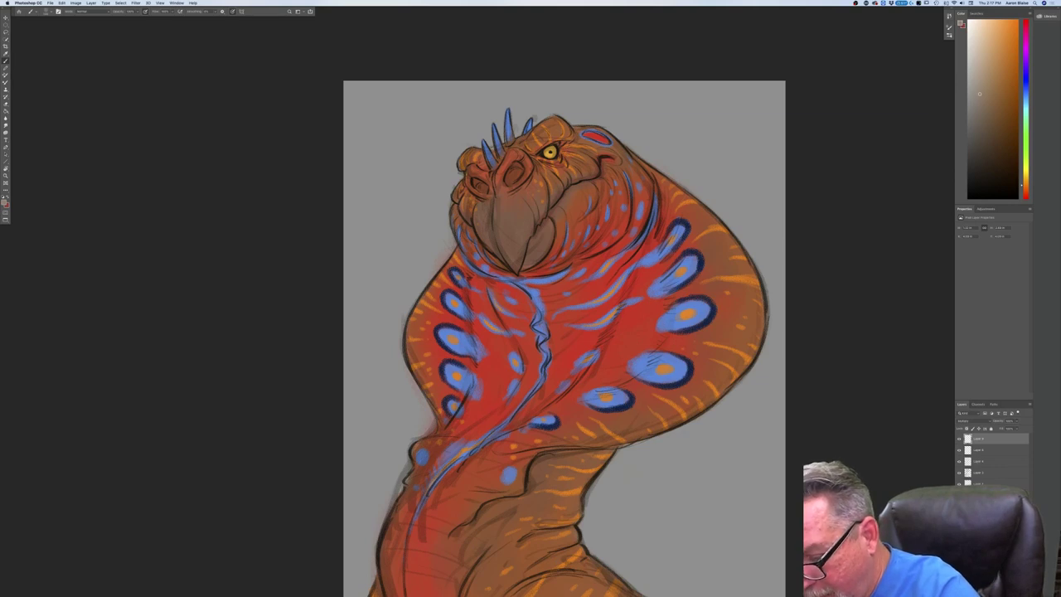
Identify the rough sketch layer by toggling visibility, lower its opacity slightly, and reselect the top Multiply layer.
{"action": "left_click", "coordinate": [958, 483]}
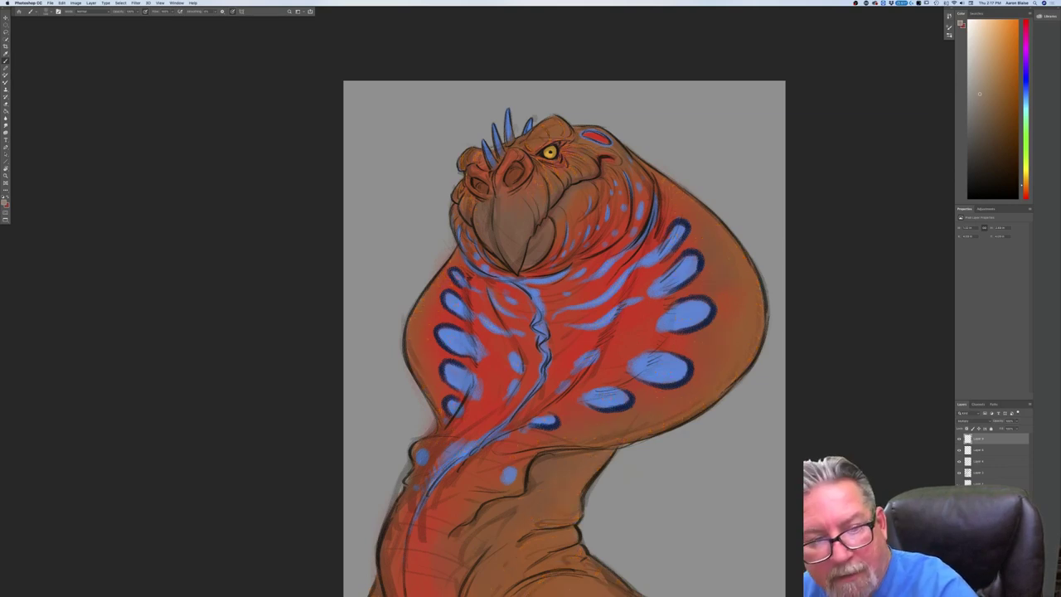
{"action": "key", "text": "ctrl+z"}
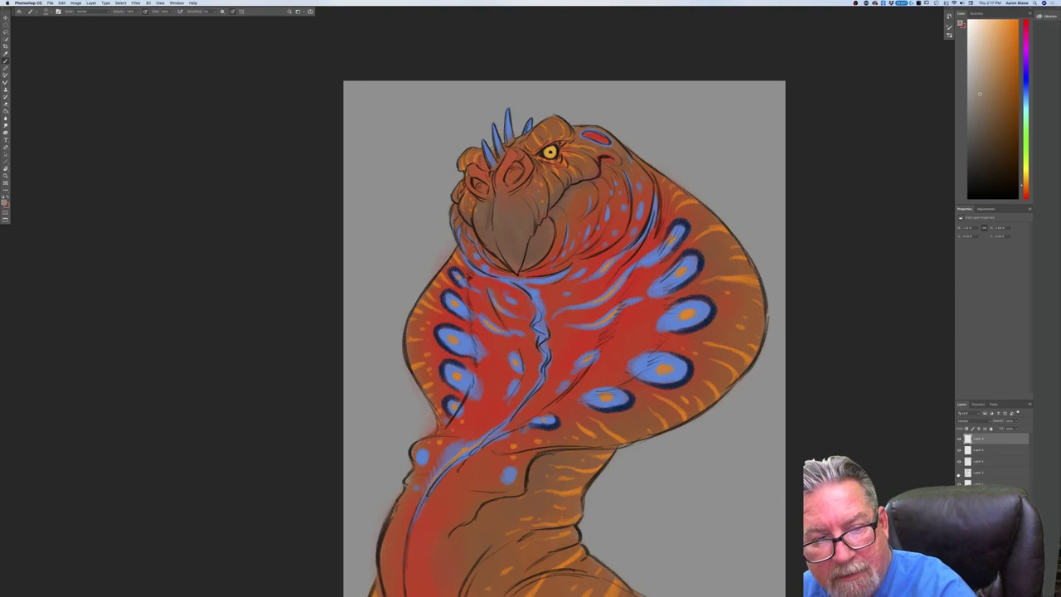
{"action": "key", "text": "ctrl+z"}
{"action": "key", "text": "ctrl+z"}
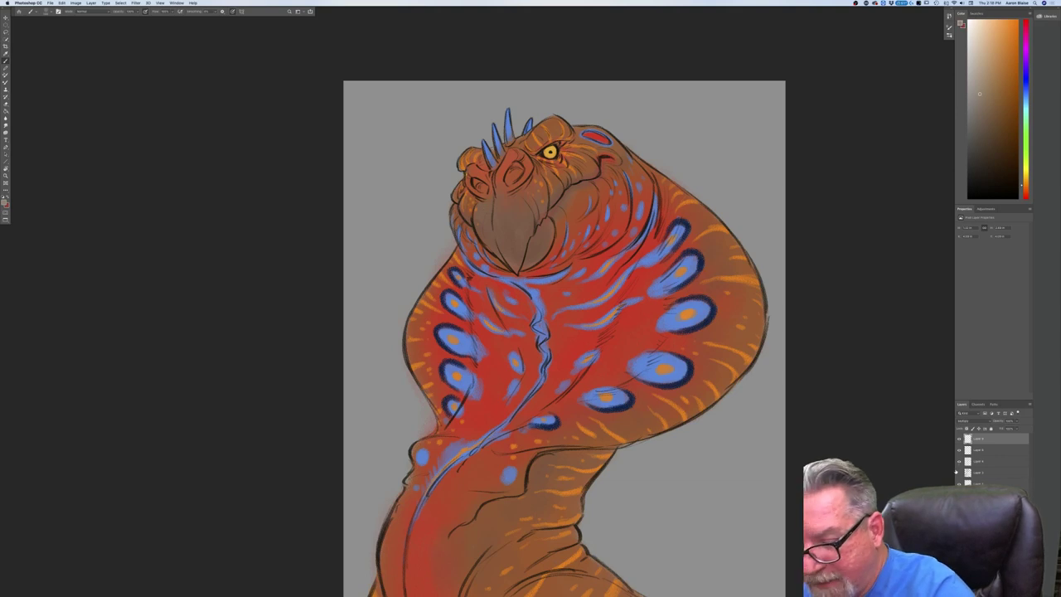
{"action": "key", "text": "ctrl+z"}
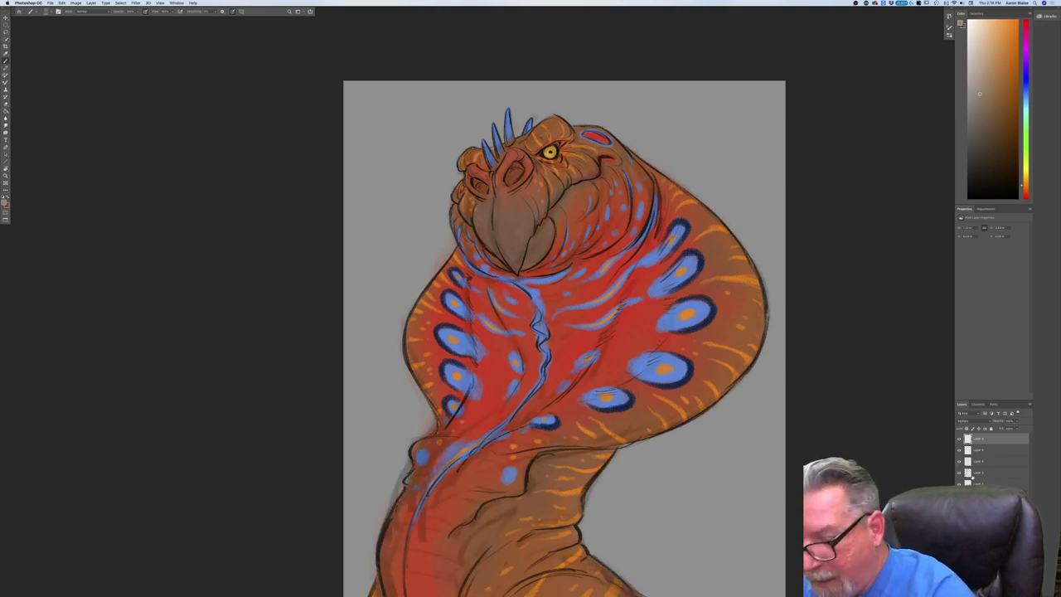
{"action": "left_click", "coordinate": [976, 473]}
{"action": "left_click", "coordinate": [1017, 422]}
{"action": "left_click_drag", "start_coordinate": [1010, 427], "coordinate": [1006, 427]}
{"action": "left_click", "coordinate": [978, 439]}
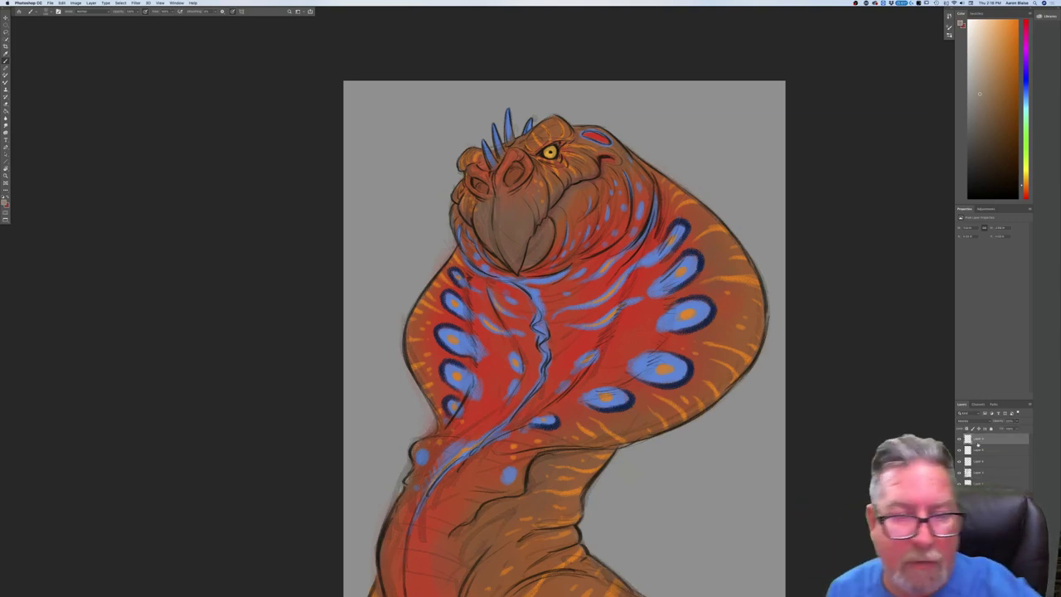
Paint shadows inside both nostrils and over the shaded far side of the beak, cheek and brow on the Multiply layer.
{"action": "mouse_move", "coordinate": [481, 182]}
{"action": "left_mouse_down"}
{"action": "mouse_move", "coordinate": [517, 174]}
{"action": "mouse_move", "coordinate": [522, 161]}
{"action": "left_mouse_up"}
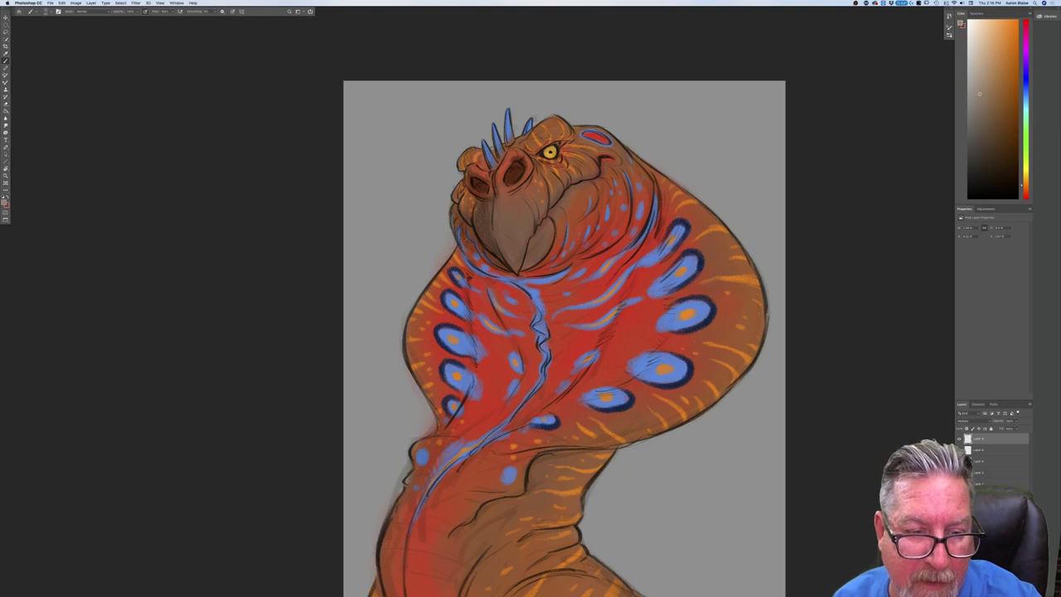
{"action": "mouse_move", "coordinate": [470, 214]}
{"action": "left_mouse_down"}
{"action": "mouse_move", "coordinate": [460, 190]}
{"action": "mouse_move", "coordinate": [453, 203]}
{"action": "left_mouse_up"}
{"action": "left_click_drag", "start_coordinate": [476, 168], "coordinate": [482, 174]}
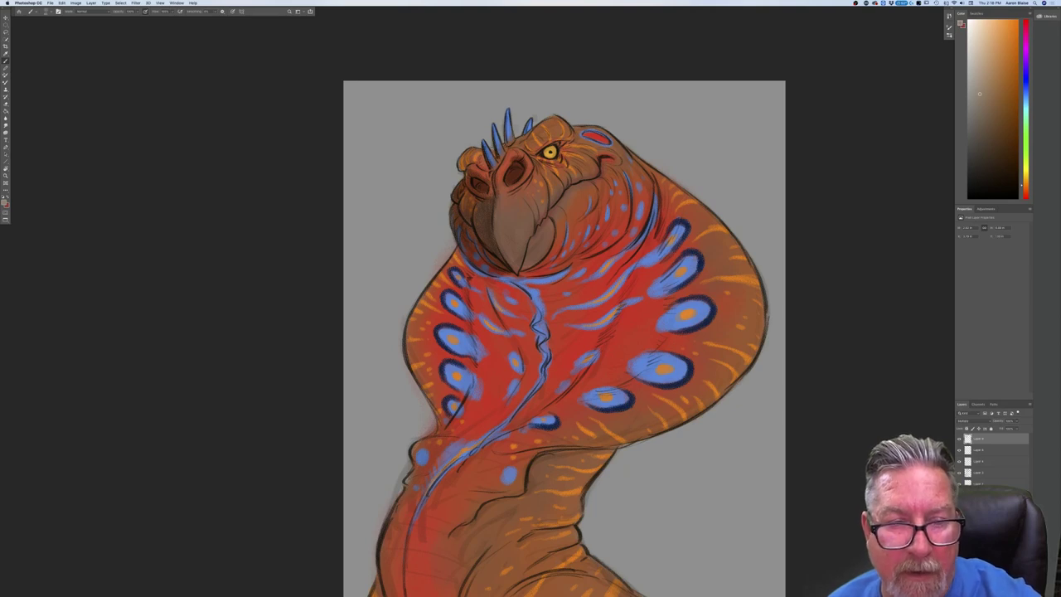
{"action": "left_click_drag", "start_coordinate": [482, 163], "coordinate": [462, 163]}
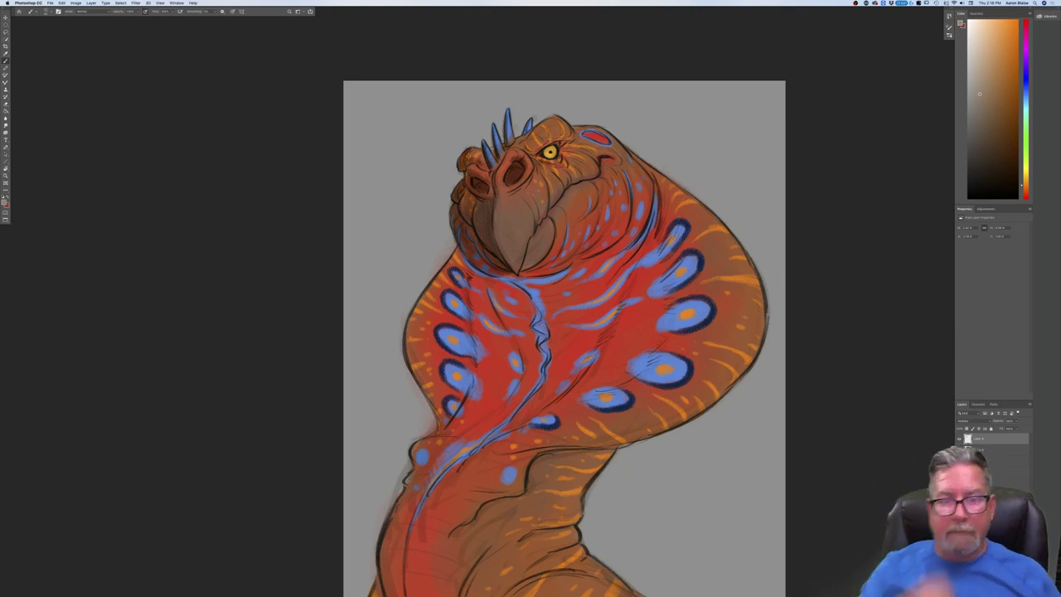
Shade the near brow ridge, the eye socket and upper eyeball, and the bridge between brow and nostril.
{"action": "mouse_move", "coordinate": [539, 124]}
{"action": "left_mouse_down"}
{"action": "mouse_move", "coordinate": [514, 143]}
{"action": "mouse_move", "coordinate": [552, 146]}
{"action": "mouse_move", "coordinate": [540, 152]}
{"action": "mouse_move", "coordinate": [562, 143]}
{"action": "left_mouse_up"}
{"action": "left_click_drag", "start_coordinate": [574, 135], "coordinate": [555, 149]}
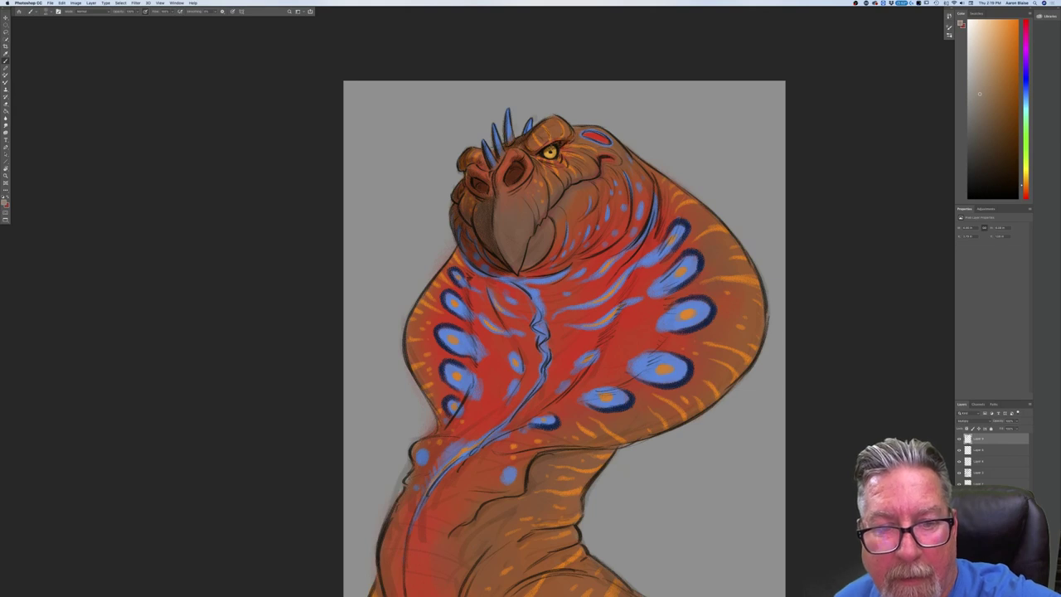
{"action": "mouse_move", "coordinate": [550, 144]}
{"action": "left_mouse_down"}
{"action": "mouse_move", "coordinate": [538, 148]}
{"action": "mouse_move", "coordinate": [551, 138]}
{"action": "left_mouse_up"}
{"action": "left_click_drag", "start_coordinate": [540, 144], "coordinate": [531, 149]}
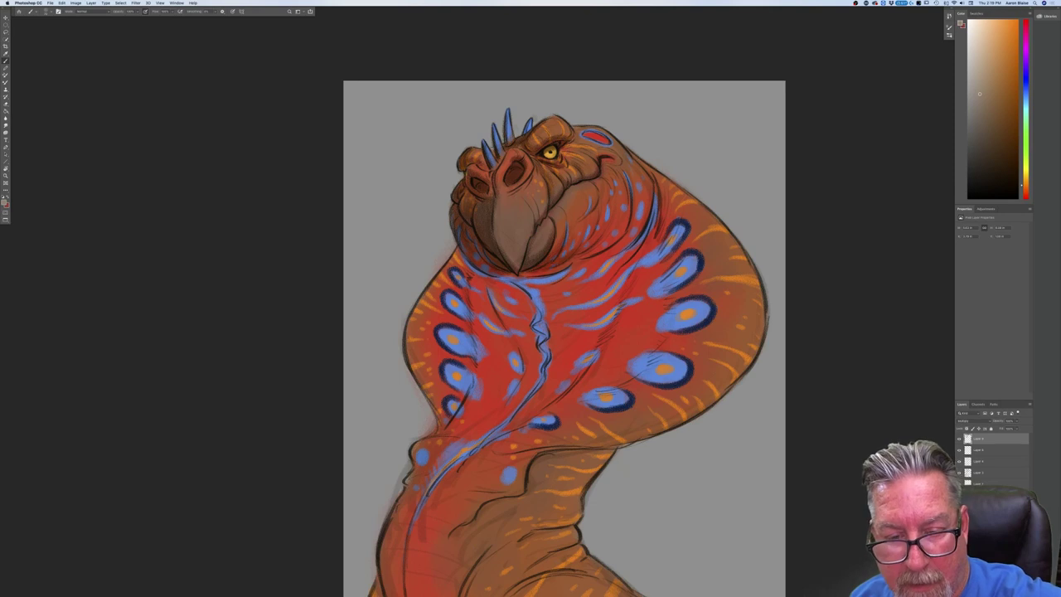
Shade the lower cheek and jaw folds and cast a shadow beneath the chin onto the throat.
{"action": "left_click_drag", "start_coordinate": [615, 237], "coordinate": [623, 223]}
{"action": "left_click_drag", "start_coordinate": [569, 266], "coordinate": [510, 278]}
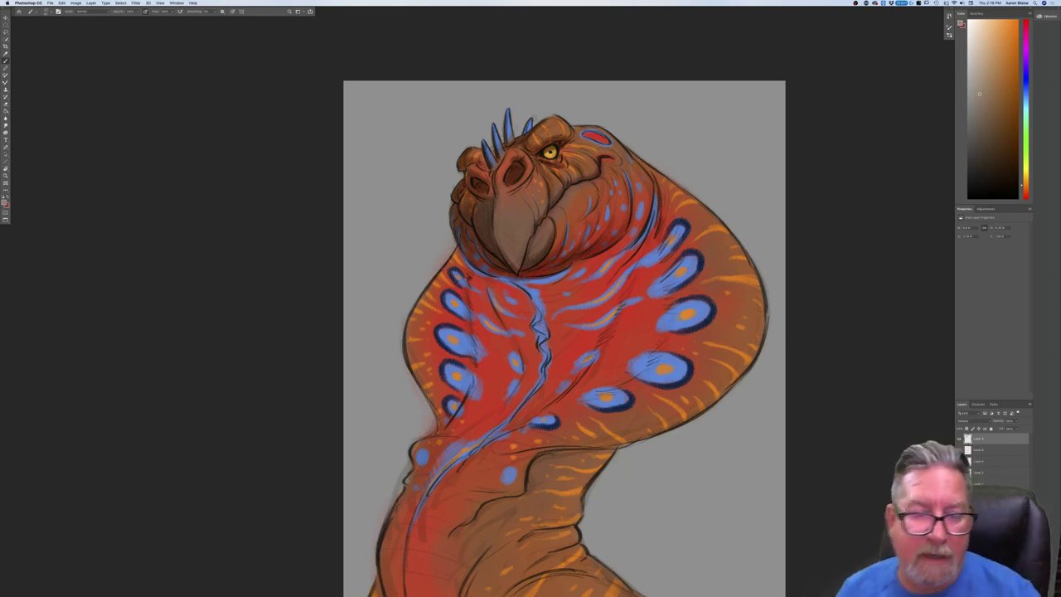
{"action": "left_click_drag", "start_coordinate": [509, 278], "coordinate": [476, 270]}
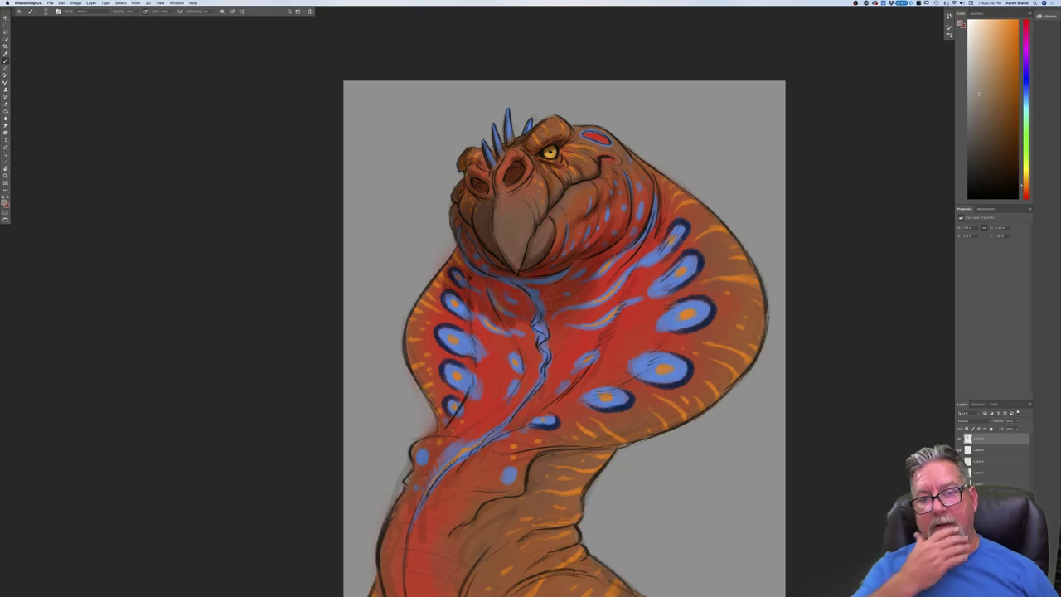
Paint shadows down the recessed side of the red chest and across the smaller, far side of the hood.
{"action": "mouse_move", "coordinate": [533, 318]}
{"action": "left_mouse_down"}
{"action": "mouse_move", "coordinate": [539, 372]}
{"action": "mouse_move", "coordinate": [483, 436]}
{"action": "left_mouse_up"}
{"action": "mouse_move", "coordinate": [530, 370]}
{"action": "left_mouse_down"}
{"action": "mouse_move", "coordinate": [522, 340]}
{"action": "mouse_move", "coordinate": [487, 316]}
{"action": "mouse_move", "coordinate": [514, 390]}
{"action": "mouse_move", "coordinate": [485, 424]}
{"action": "left_mouse_up"}
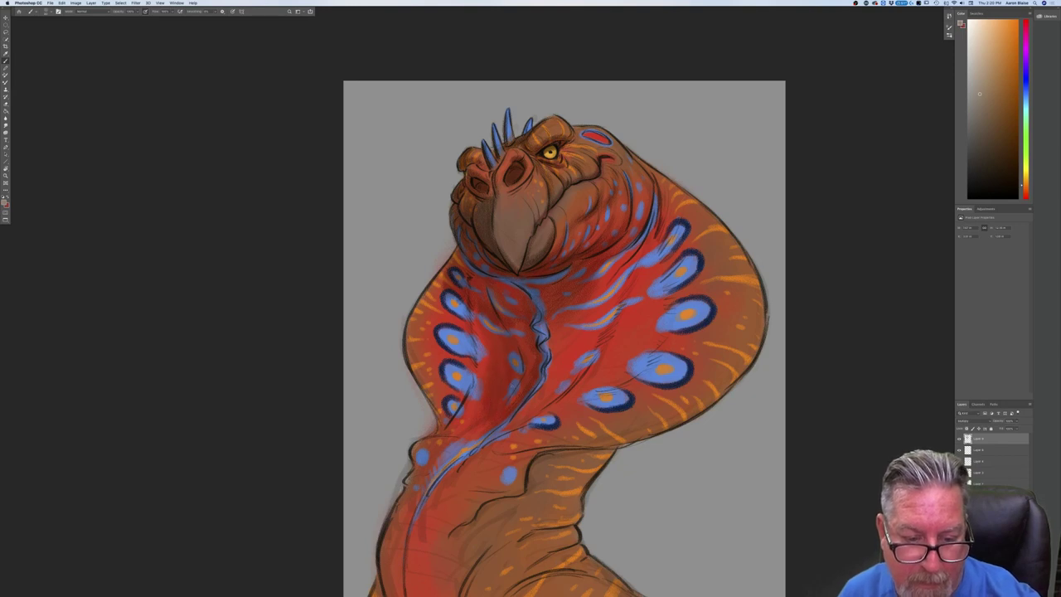
{"action": "left_click_drag", "start_coordinate": [487, 414], "coordinate": [441, 464]}
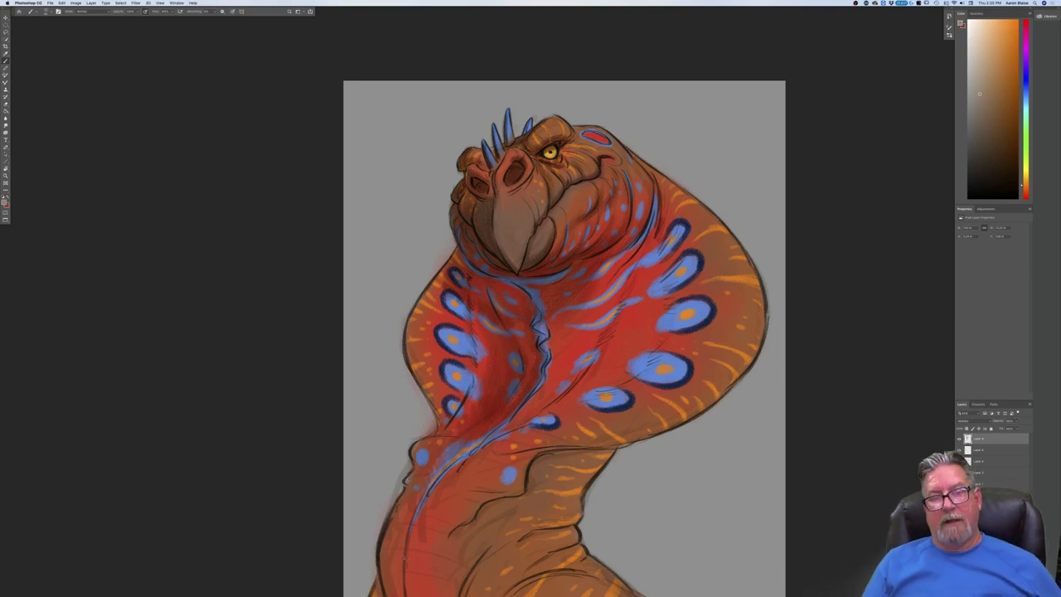
{"action": "left_click_drag", "start_coordinate": [468, 311], "coordinate": [474, 357]}
{"action": "mouse_move", "coordinate": [476, 312]}
{"action": "left_mouse_down"}
{"action": "mouse_move", "coordinate": [470, 388]}
{"action": "mouse_move", "coordinate": [465, 353]}
{"action": "mouse_move", "coordinate": [464, 382]}
{"action": "mouse_move", "coordinate": [424, 325]}
{"action": "mouse_move", "coordinate": [441, 299]}
{"action": "mouse_move", "coordinate": [431, 277]}
{"action": "mouse_move", "coordinate": [417, 317]}
{"action": "mouse_move", "coordinate": [474, 393]}
{"action": "mouse_move", "coordinate": [463, 390]}
{"action": "left_mouse_up"}
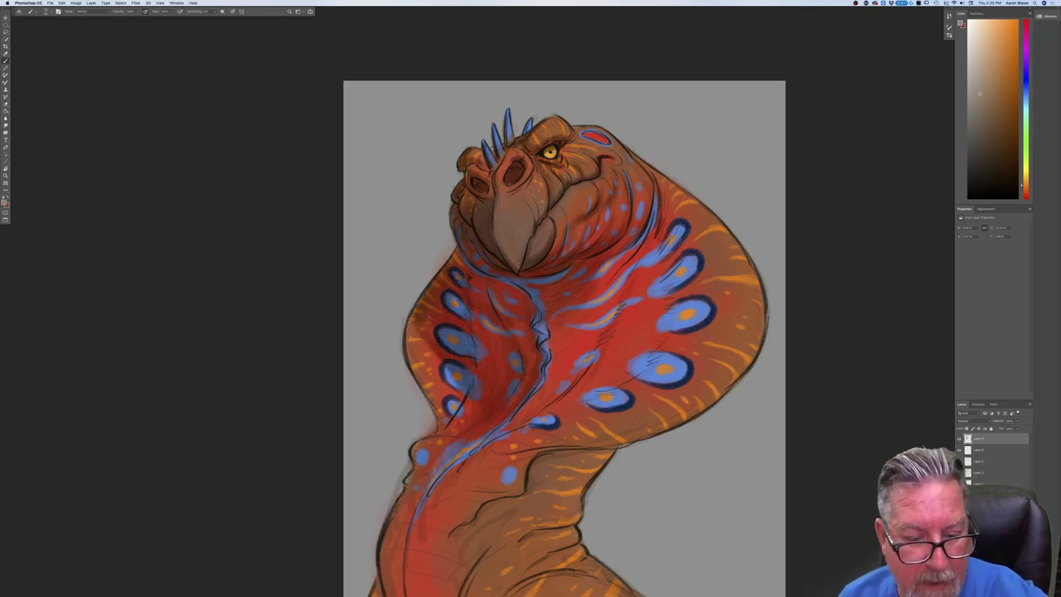
Shade the bumps and folds of the upper body just below the hood.
{"action": "key", "text": "super+minus"}
{"action": "key", "text": "super+minus"}
{"action": "key", "text": "super+minus"}
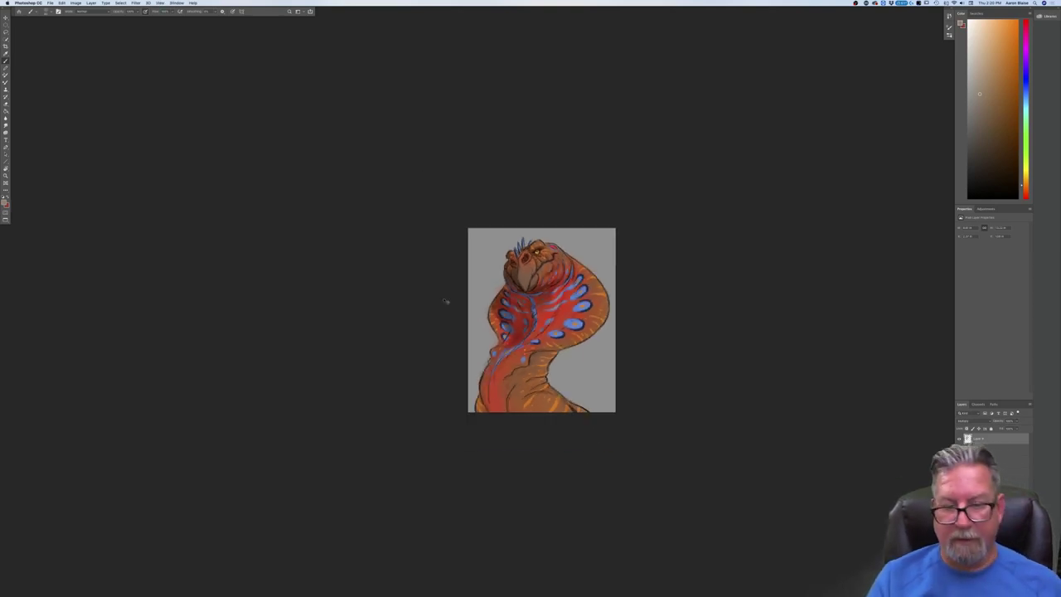
{"action": "key", "text": "super+plus"}
{"action": "key", "text": "super+plus"}
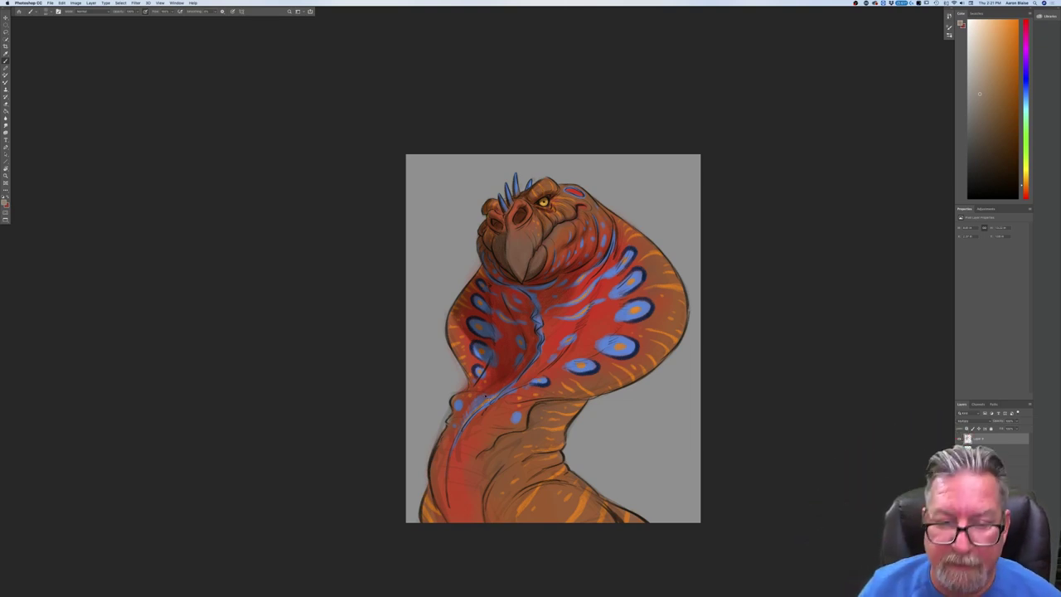
{"action": "key", "text": "super+plus"}
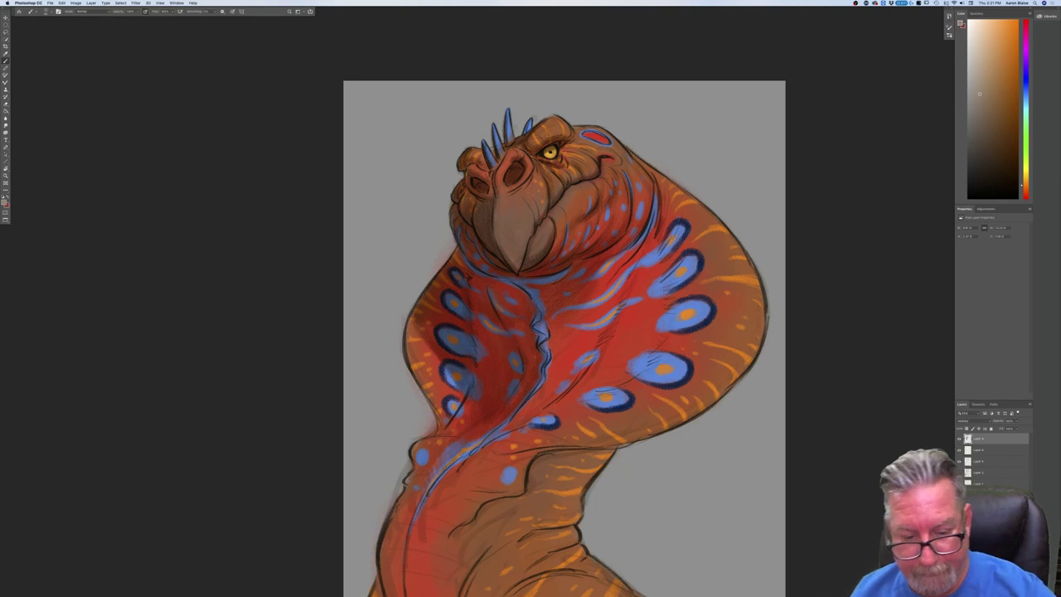
{"action": "mouse_move", "coordinate": [518, 489]}
{"action": "left_mouse_down"}
{"action": "mouse_move", "coordinate": [469, 470]}
{"action": "mouse_move", "coordinate": [464, 489]}
{"action": "left_mouse_up"}
{"action": "mouse_move", "coordinate": [417, 448]}
{"action": "left_mouse_down"}
{"action": "mouse_move", "coordinate": [421, 464]}
{"action": "mouse_move", "coordinate": [444, 463]}
{"action": "mouse_move", "coordinate": [410, 486]}
{"action": "left_mouse_up"}
{"action": "mouse_move", "coordinate": [471, 517]}
{"action": "left_mouse_down"}
{"action": "mouse_move", "coordinate": [442, 511]}
{"action": "mouse_move", "coordinate": [407, 534]}
{"action": "left_mouse_up"}
Shade the sides of the red belly and the far edge of the lower body down to the canvas edge.
{"action": "left_click_drag", "start_coordinate": [277, 482], "coordinate": [292, 362]}
{"action": "key", "text": "super+minus"}
{"action": "key", "text": "super+minus"}
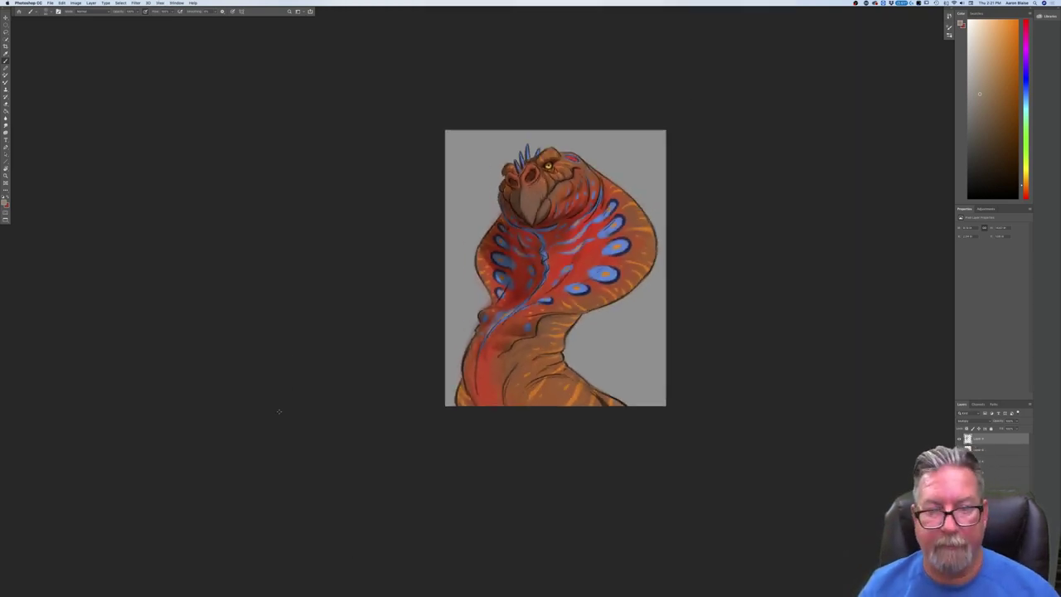
{"action": "left_click_drag", "start_coordinate": [478, 362], "coordinate": [476, 401]}
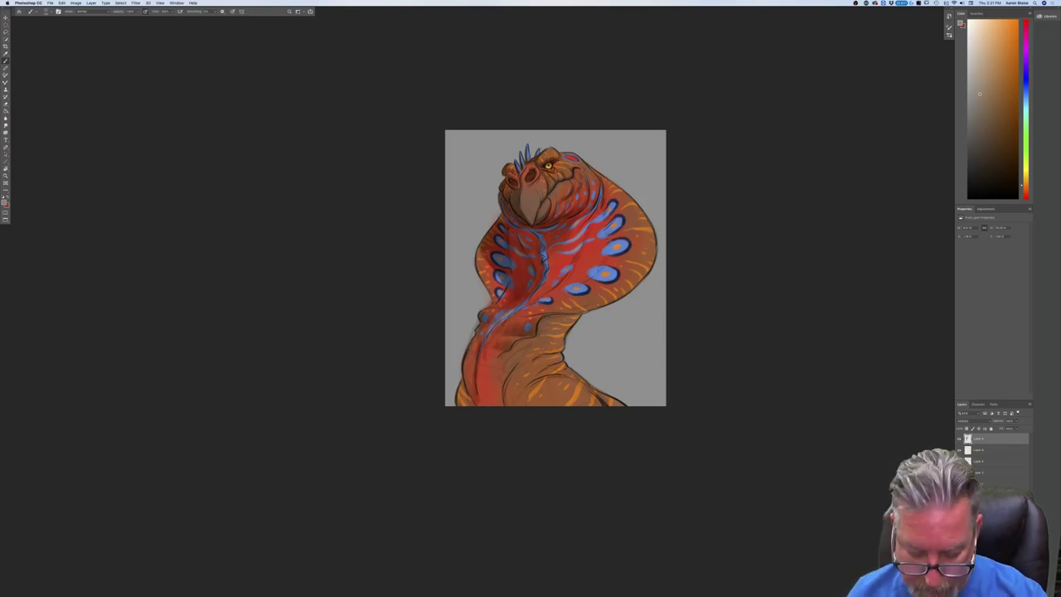
{"action": "mouse_move", "coordinate": [474, 346]}
{"action": "left_mouse_down"}
{"action": "mouse_move", "coordinate": [473, 371]}
{"action": "mouse_move", "coordinate": [499, 404]}
{"action": "mouse_move", "coordinate": [481, 354]}
{"action": "left_mouse_up"}
{"action": "mouse_move", "coordinate": [471, 405]}
{"action": "left_mouse_down"}
{"action": "mouse_move", "coordinate": [463, 386]}
{"action": "mouse_move", "coordinate": [456, 405]}
{"action": "left_mouse_up"}
{"action": "mouse_move", "coordinate": [526, 363]}
{"action": "left_mouse_down"}
{"action": "mouse_move", "coordinate": [505, 404]}
{"action": "mouse_move", "coordinate": [521, 407]}
{"action": "left_mouse_up"}
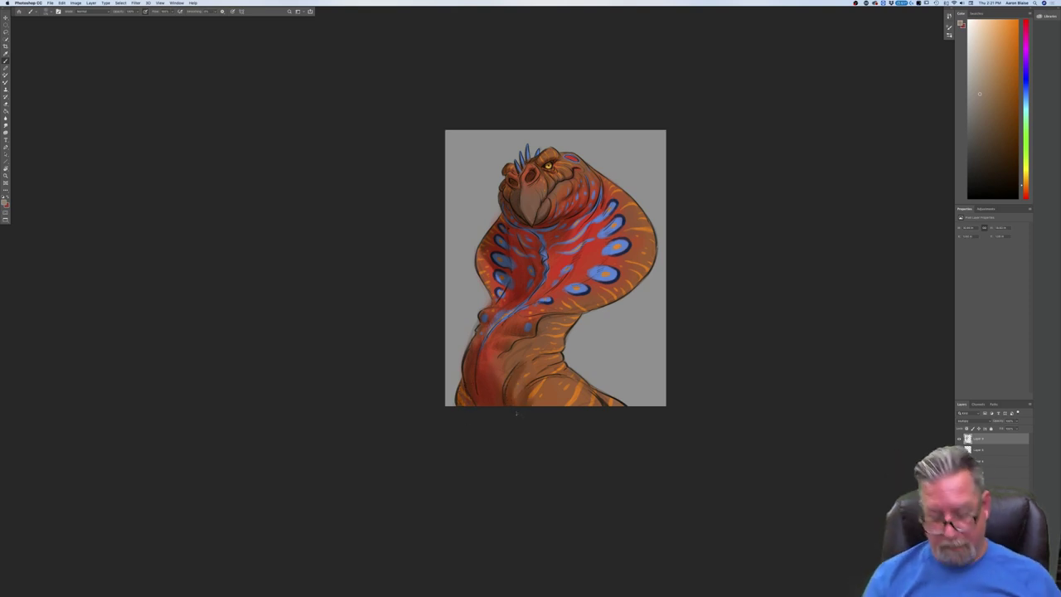
Paint the cast shadow beneath the hood on the brown back and along the wavy skin fold beside the belly.
{"action": "key", "text": "ctrl+plus"}
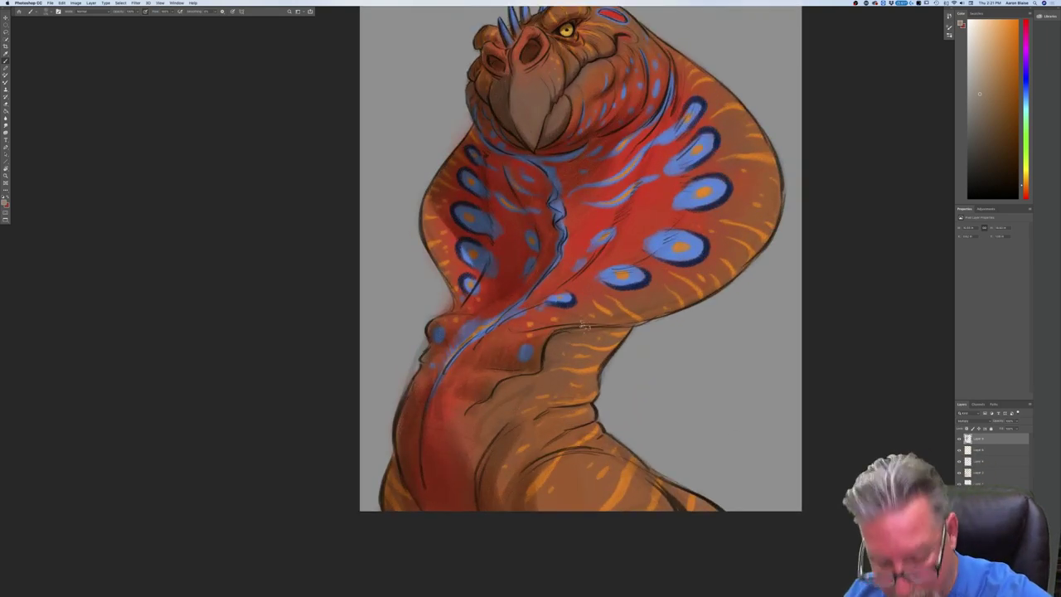
{"action": "mouse_move", "coordinate": [583, 333]}
{"action": "left_mouse_down"}
{"action": "mouse_move", "coordinate": [627, 332]}
{"action": "mouse_move", "coordinate": [553, 348]}
{"action": "left_mouse_up"}
{"action": "mouse_move", "coordinate": [571, 330]}
{"action": "left_mouse_down"}
{"action": "mouse_move", "coordinate": [551, 345]}
{"action": "mouse_move", "coordinate": [540, 380]}
{"action": "left_mouse_up"}
{"action": "left_click_drag", "start_coordinate": [542, 375], "coordinate": [506, 394]}
{"action": "left_click_drag", "start_coordinate": [534, 372], "coordinate": [499, 391]}
{"action": "left_click_drag", "start_coordinate": [511, 391], "coordinate": [480, 409]}
{"action": "left_click_drag", "start_coordinate": [494, 401], "coordinate": [484, 408]}
{"action": "mouse_move", "coordinate": [482, 403]}
{"action": "left_mouse_down"}
{"action": "mouse_move", "coordinate": [474, 413]}
{"action": "mouse_move", "coordinate": [488, 408]}
{"action": "left_mouse_up"}
{"action": "left_click_drag", "start_coordinate": [481, 401], "coordinate": [469, 411]}
{"action": "left_click_drag", "start_coordinate": [475, 406], "coordinate": [466, 415]}
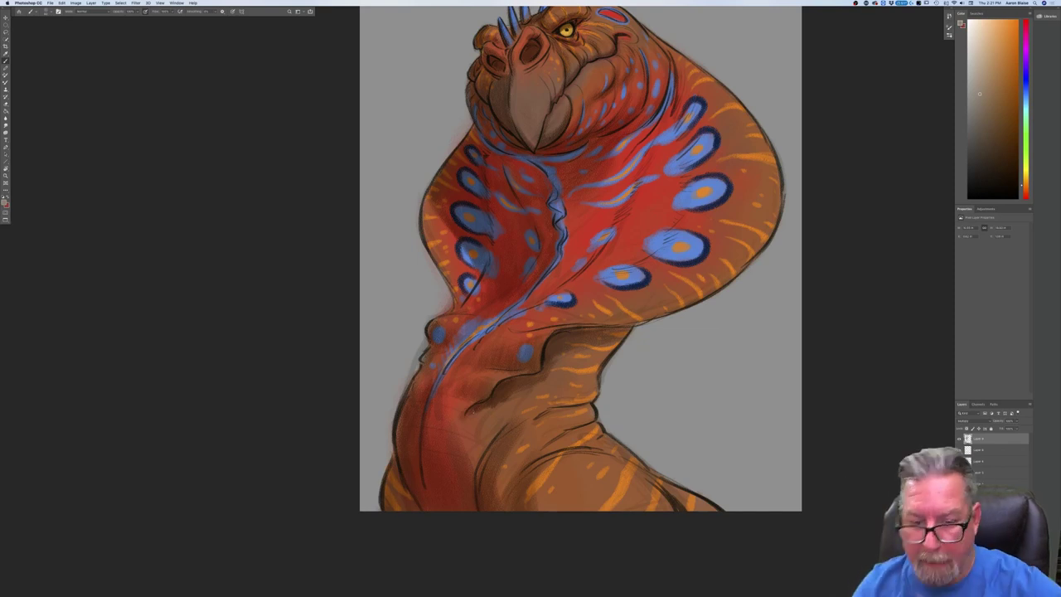
{"action": "mouse_move", "coordinate": [600, 330]}
{"action": "left_mouse_down"}
{"action": "mouse_move", "coordinate": [586, 337]}
{"action": "mouse_move", "coordinate": [618, 337]}
{"action": "mouse_move", "coordinate": [576, 353]}
{"action": "left_mouse_up"}
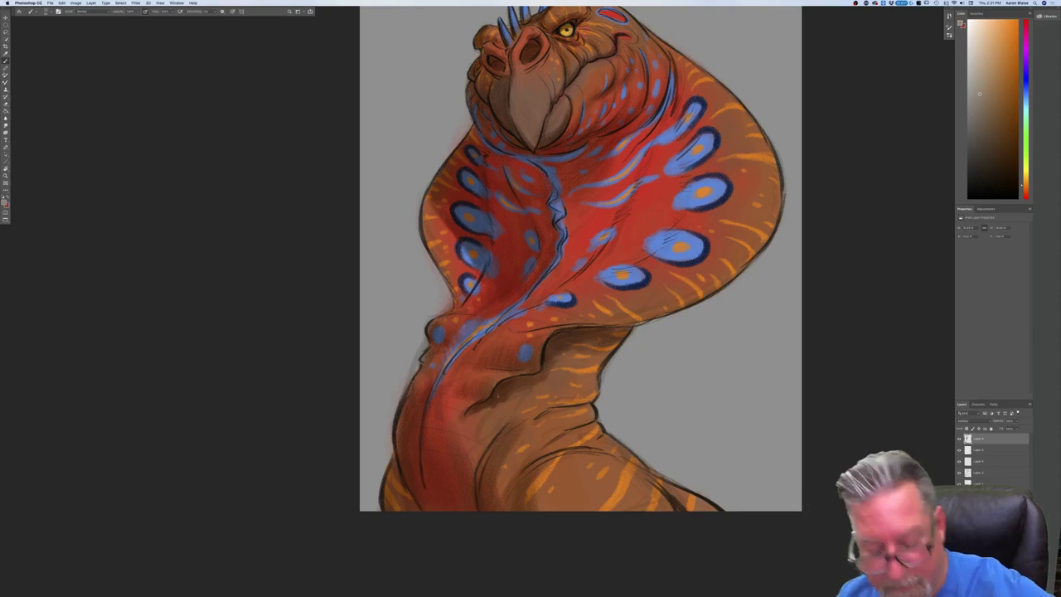
Examine the whole creature at several magnifications to judge the overall shading.
{"action": "key", "text": "super+minus"}
{"action": "key", "text": "super+minus"}
{"action": "key", "text": "super+equal"}
{"action": "key", "text": "super+equal"}
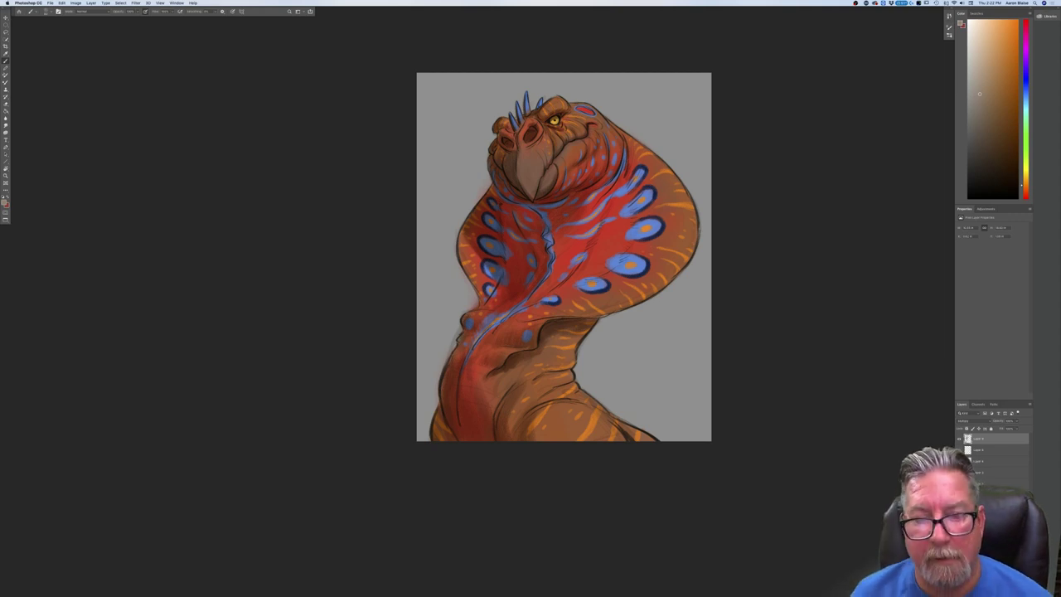
{"action": "left_click_drag", "start_coordinate": [269, 431], "coordinate": [246, 492]}
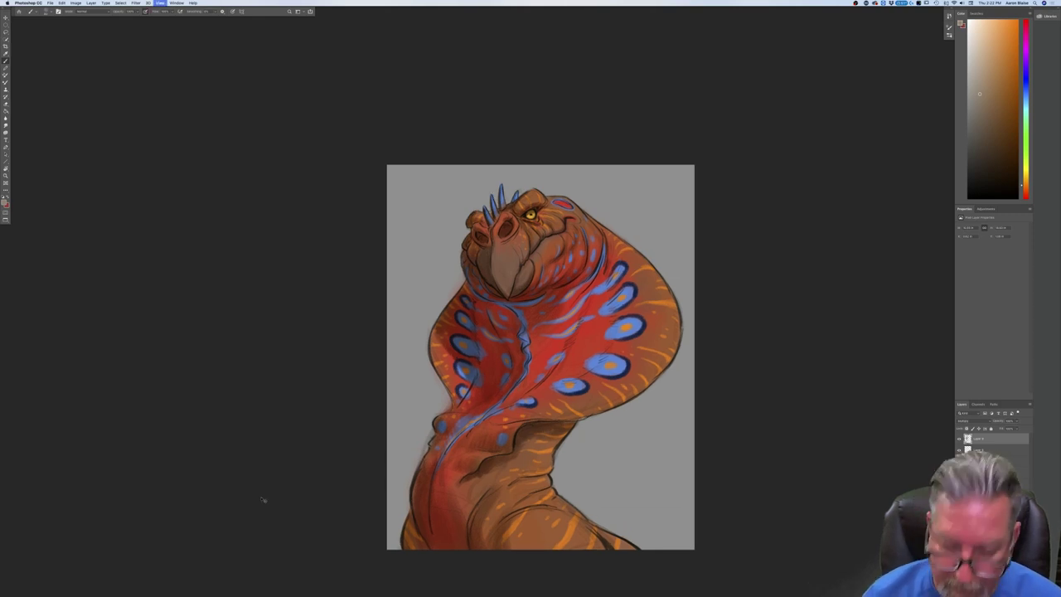
{"action": "key", "text": "super+equal"}
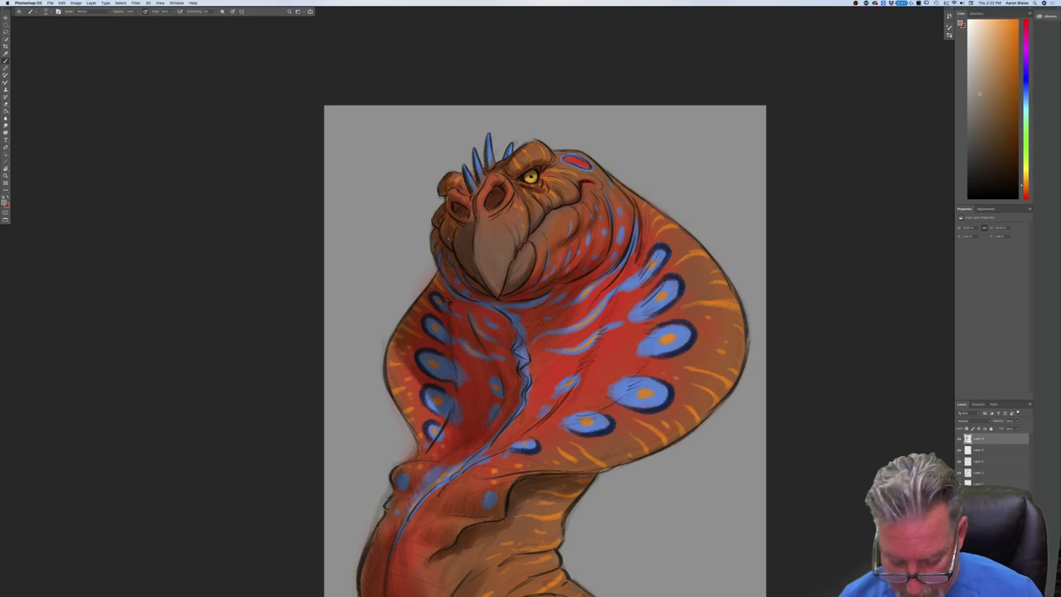
{"action": "key", "text": "super+minus"}
{"action": "key", "text": "super+minus"}
{"action": "key", "text": "super+minus"}
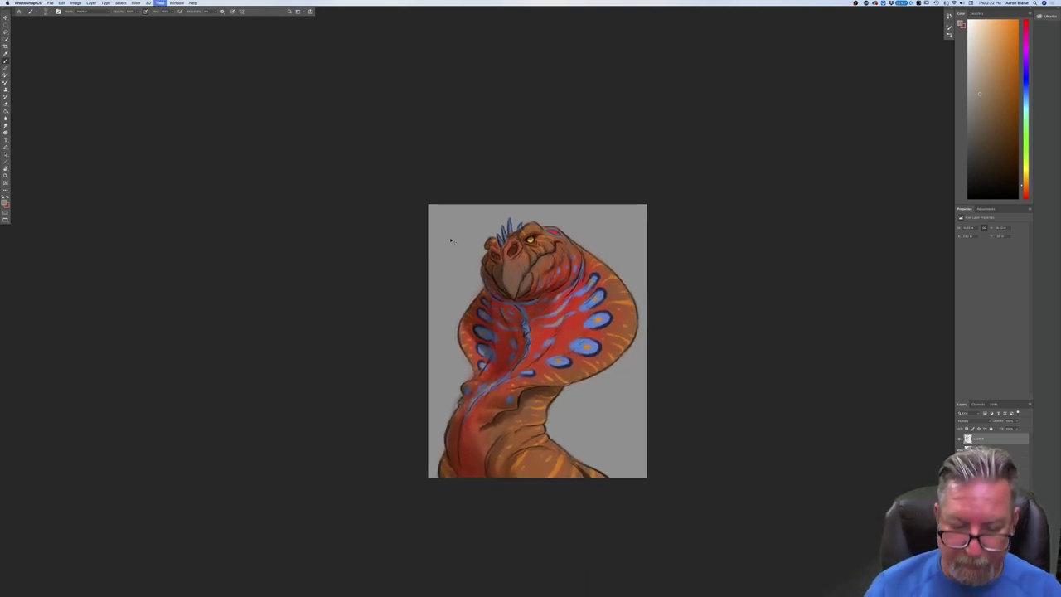
{"action": "key", "text": "super+plus"}
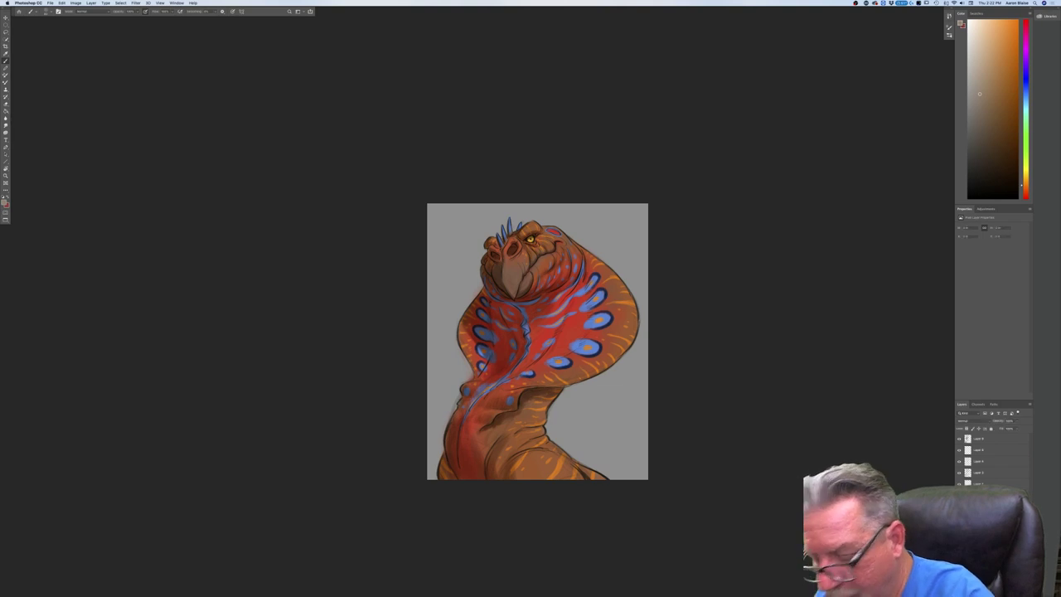
Choose a dark slate blue and a textured brush, and paint the grey background beneath the hood on the right side of the canvas.
{"action": "key", "text": "alt+bracketright"}
{"action": "left_click", "coordinate": [5, 202]}
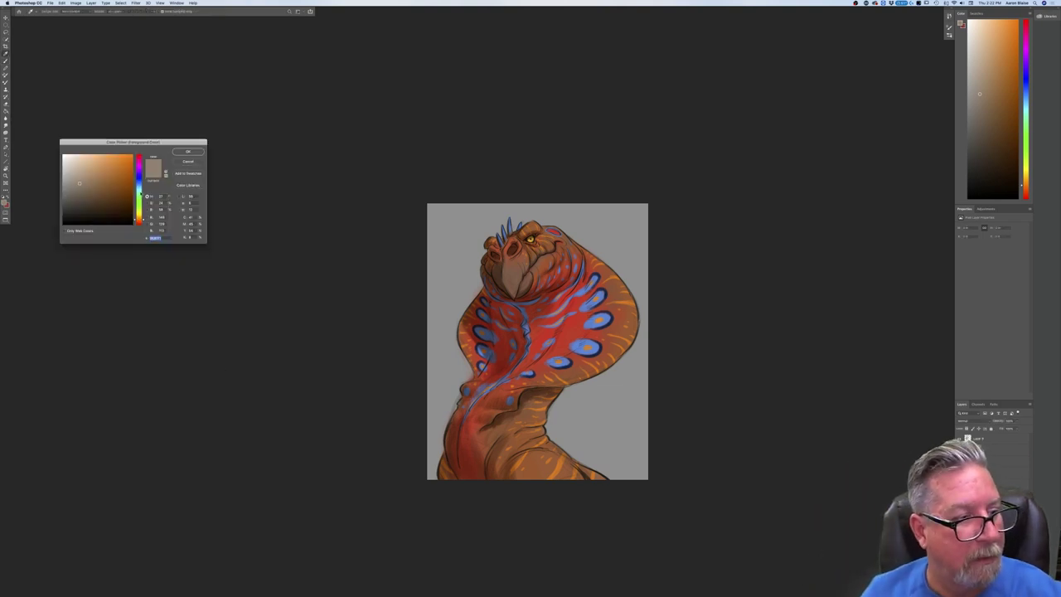
{"action": "left_click", "coordinate": [139, 182]}
{"action": "left_click", "coordinate": [85, 202]}
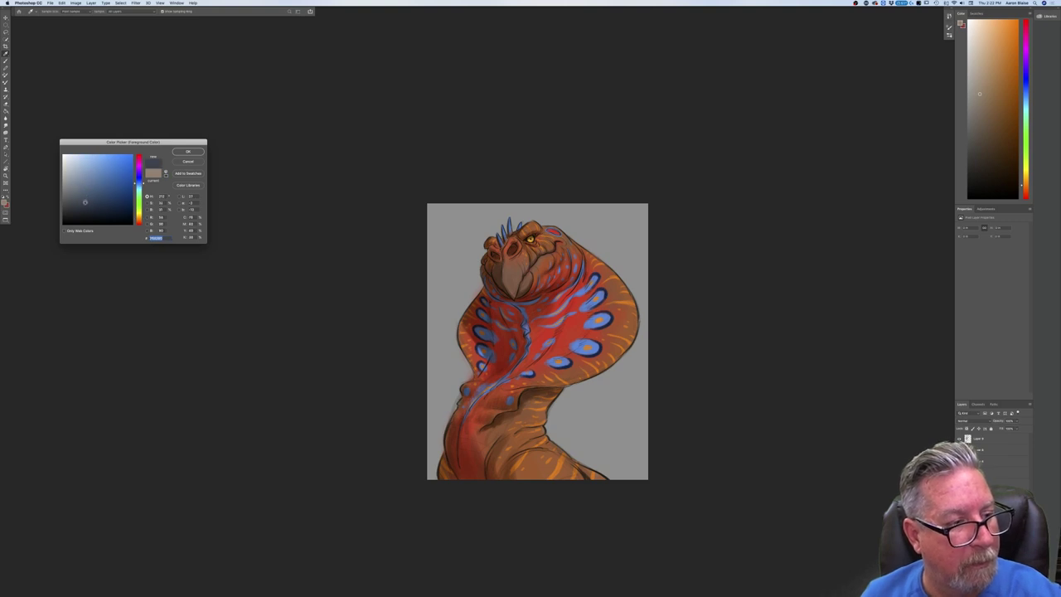
{"action": "left_click", "coordinate": [184, 153]}
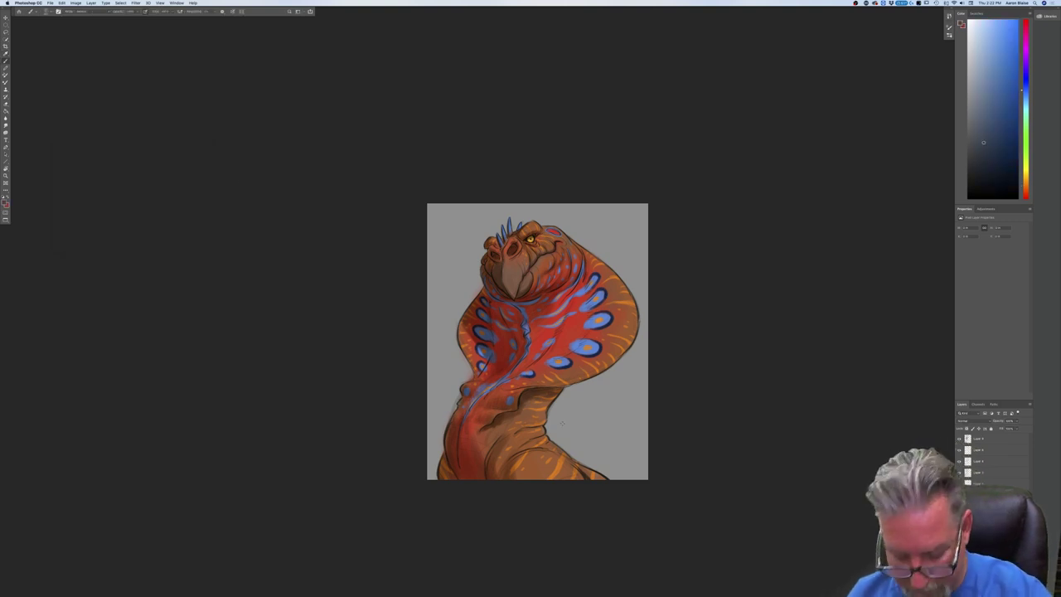
{"action": "mouse_move", "coordinate": [567, 420]}
{"action": "left_mouse_down"}
{"action": "mouse_move", "coordinate": [582, 435]}
{"action": "mouse_move", "coordinate": [572, 452]}
{"action": "mouse_move", "coordinate": [548, 435]}
{"action": "mouse_move", "coordinate": [582, 382]}
{"action": "mouse_move", "coordinate": [565, 398]}
{"action": "mouse_move", "coordinate": [605, 448]}
{"action": "left_mouse_up"}
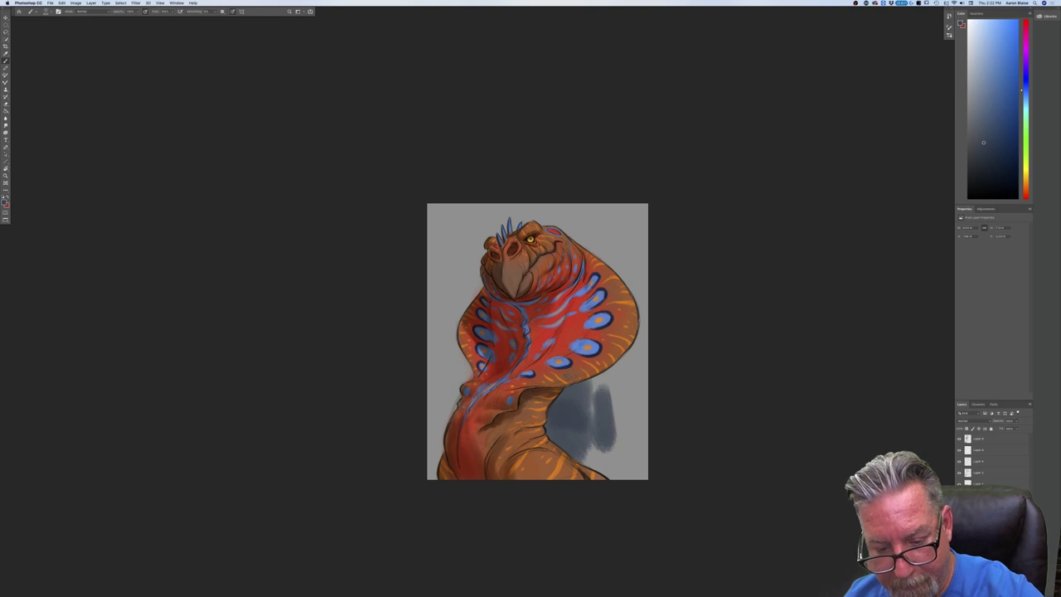
{"action": "left_click", "coordinate": [48, 11]}
{"action": "left_click", "coordinate": [43, 183]}
{"action": "mouse_move", "coordinate": [616, 406]}
{"action": "left_mouse_down"}
{"action": "mouse_move", "coordinate": [614, 430]}
{"action": "mouse_move", "coordinate": [594, 419]}
{"action": "mouse_move", "coordinate": [613, 389]}
{"action": "mouse_move", "coordinate": [597, 388]}
{"action": "mouse_move", "coordinate": [620, 368]}
{"action": "mouse_move", "coordinate": [641, 469]}
{"action": "mouse_move", "coordinate": [580, 449]}
{"action": "mouse_move", "coordinate": [582, 461]}
{"action": "mouse_move", "coordinate": [610, 402]}
{"action": "mouse_move", "coordinate": [651, 431]}
{"action": "mouse_move", "coordinate": [633, 356]}
{"action": "mouse_move", "coordinate": [640, 331]}
{"action": "mouse_move", "coordinate": [644, 360]}
{"action": "mouse_move", "coordinate": [613, 378]}
{"action": "left_mouse_up"}
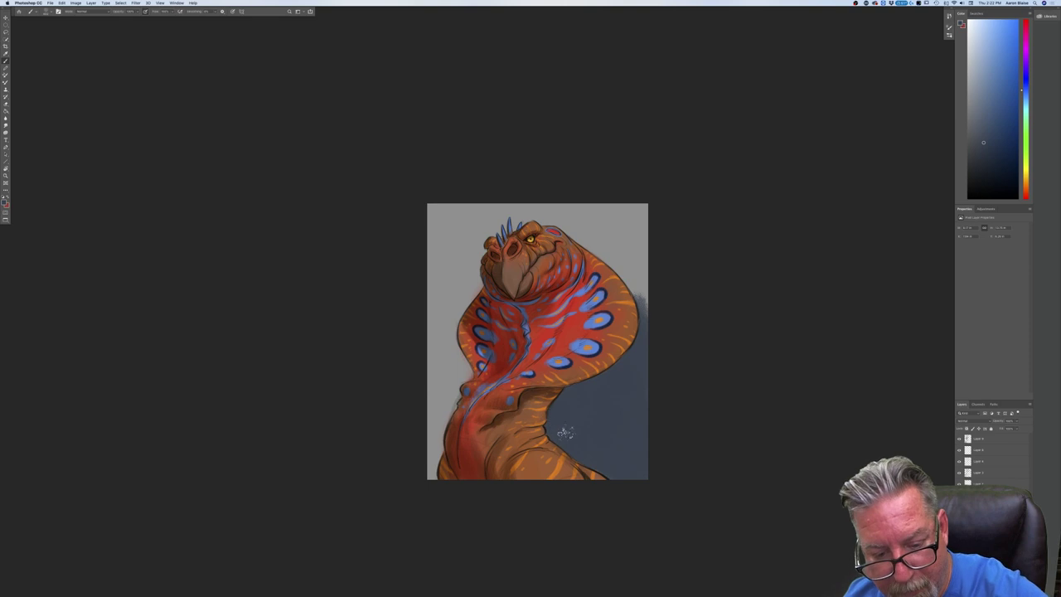
Cover the remaining grey background along the left side of the creature and around its head with the same slate blue.
{"action": "mouse_move", "coordinate": [448, 404]}
{"action": "left_mouse_down"}
{"action": "mouse_move", "coordinate": [444, 359]}
{"action": "mouse_move", "coordinate": [416, 416]}
{"action": "mouse_move", "coordinate": [431, 476]}
{"action": "left_mouse_up"}
{"action": "mouse_move", "coordinate": [431, 406]}
{"action": "left_mouse_down"}
{"action": "mouse_move", "coordinate": [436, 365]}
{"action": "mouse_move", "coordinate": [454, 352]}
{"action": "left_mouse_up"}
{"action": "mouse_move", "coordinate": [419, 295]}
{"action": "left_mouse_down"}
{"action": "mouse_move", "coordinate": [435, 236]}
{"action": "mouse_move", "coordinate": [410, 278]}
{"action": "mouse_move", "coordinate": [417, 225]}
{"action": "mouse_move", "coordinate": [431, 207]}
{"action": "mouse_move", "coordinate": [466, 202]}
{"action": "mouse_move", "coordinate": [430, 191]}
{"action": "mouse_move", "coordinate": [440, 313]}
{"action": "mouse_move", "coordinate": [458, 223]}
{"action": "mouse_move", "coordinate": [468, 210]}
{"action": "mouse_move", "coordinate": [487, 240]}
{"action": "mouse_move", "coordinate": [493, 208]}
{"action": "left_mouse_up"}
{"action": "mouse_move", "coordinate": [640, 298]}
{"action": "left_mouse_down"}
{"action": "mouse_move", "coordinate": [629, 246]}
{"action": "mouse_move", "coordinate": [549, 209]}
{"action": "left_mouse_up"}
{"action": "mouse_move", "coordinate": [593, 236]}
{"action": "left_mouse_down"}
{"action": "mouse_move", "coordinate": [510, 214]}
{"action": "mouse_move", "coordinate": [613, 249]}
{"action": "mouse_move", "coordinate": [607, 191]}
{"action": "mouse_move", "coordinate": [653, 226]}
{"action": "left_mouse_up"}
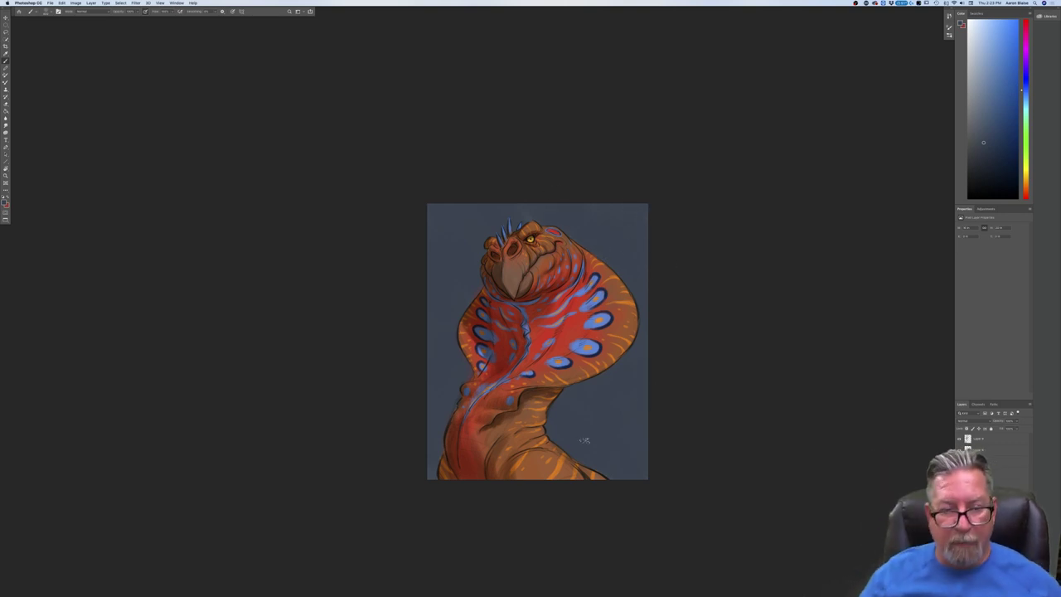
Set the background colour to a medium greyish blue and enlarge the brush.
{"action": "left_click", "coordinate": [8, 206]}
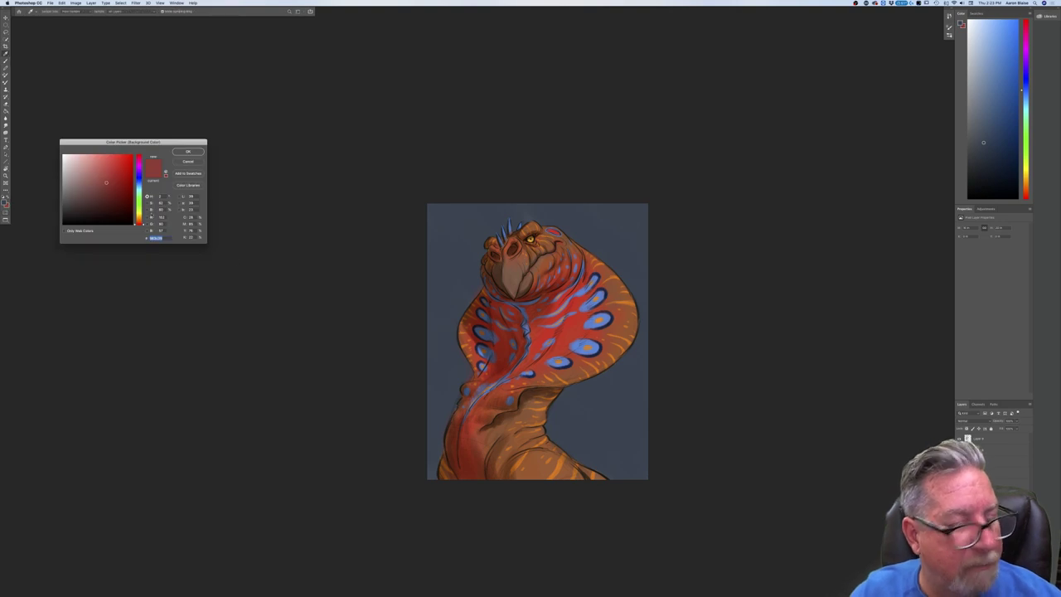
{"action": "left_click", "coordinate": [440, 355]}
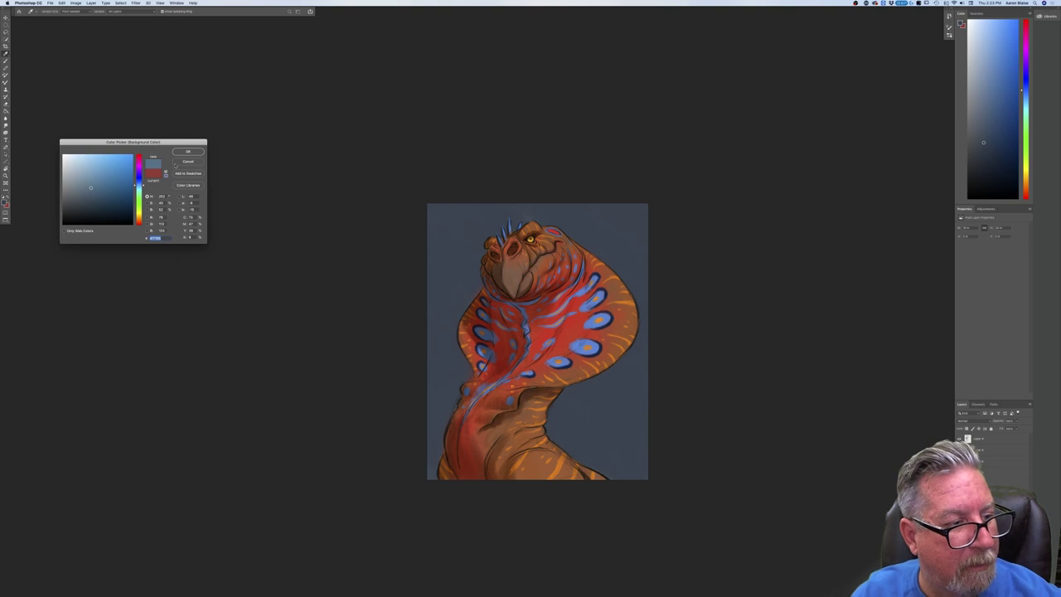
{"action": "left_click", "coordinate": [188, 151]}
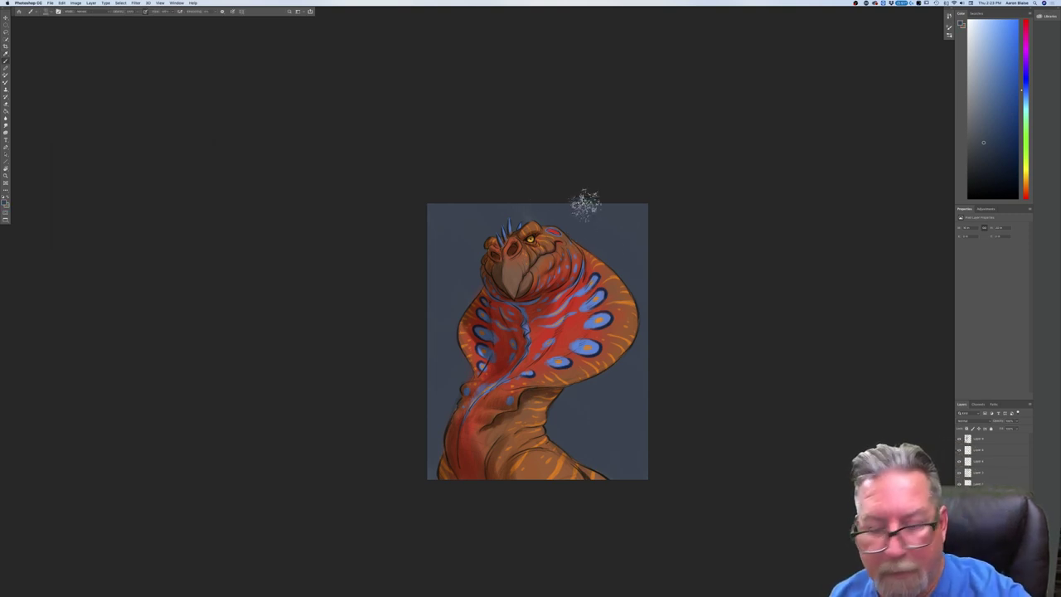
{"action": "key", "text": "bracketright"}
{"action": "key", "text": "bracketright"}
{"action": "key", "text": "bracketright"}
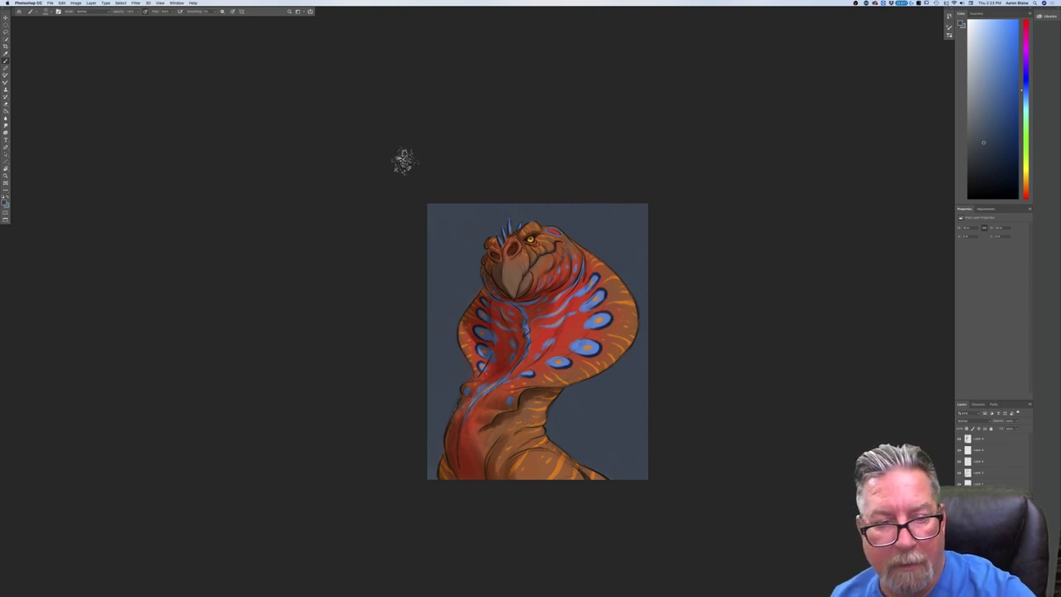
Choose a lighter greyish blue as the painting colour and brush it over the upper background around the head.
{"action": "left_click", "coordinate": [5, 201]}
{"action": "left_click", "coordinate": [88, 189]}
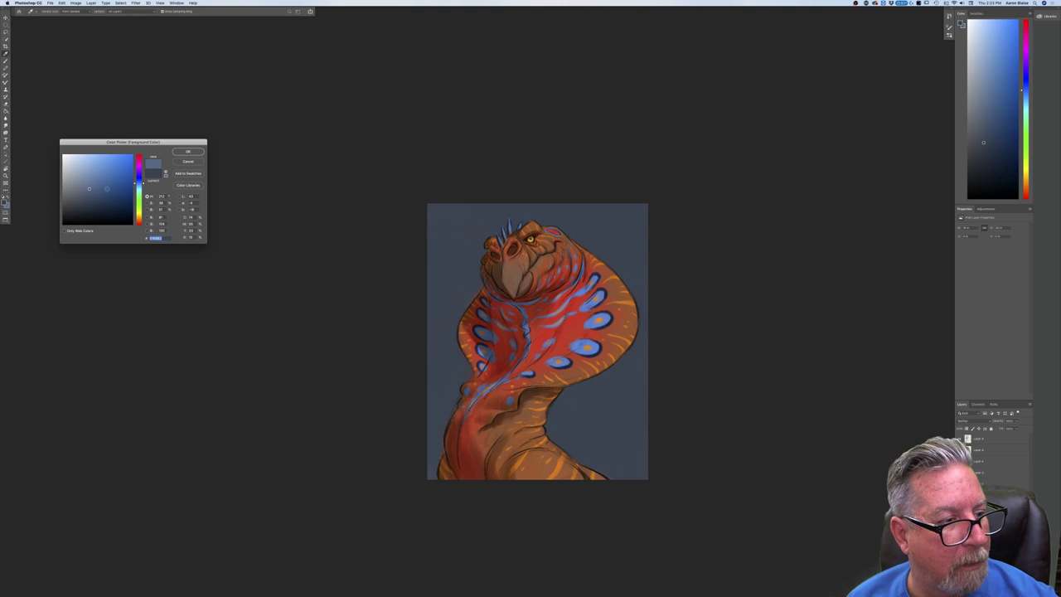
{"action": "left_click", "coordinate": [187, 152]}
{"action": "mouse_move", "coordinate": [554, 201]}
{"action": "left_mouse_down"}
{"action": "mouse_move", "coordinate": [597, 252]}
{"action": "mouse_move", "coordinate": [542, 212]}
{"action": "mouse_move", "coordinate": [591, 236]}
{"action": "mouse_move", "coordinate": [601, 197]}
{"action": "mouse_move", "coordinate": [627, 184]}
{"action": "mouse_move", "coordinate": [633, 265]}
{"action": "mouse_move", "coordinate": [649, 298]}
{"action": "mouse_move", "coordinate": [631, 292]}
{"action": "mouse_move", "coordinate": [622, 266]}
{"action": "mouse_move", "coordinate": [650, 257]}
{"action": "mouse_move", "coordinate": [578, 192]}
{"action": "mouse_move", "coordinate": [543, 188]}
{"action": "mouse_move", "coordinate": [504, 229]}
{"action": "mouse_move", "coordinate": [430, 178]}
{"action": "mouse_move", "coordinate": [468, 200]}
{"action": "mouse_move", "coordinate": [435, 214]}
{"action": "mouse_move", "coordinate": [429, 269]}
{"action": "mouse_move", "coordinate": [413, 282]}
{"action": "mouse_move", "coordinate": [414, 325]}
{"action": "left_mouse_up"}
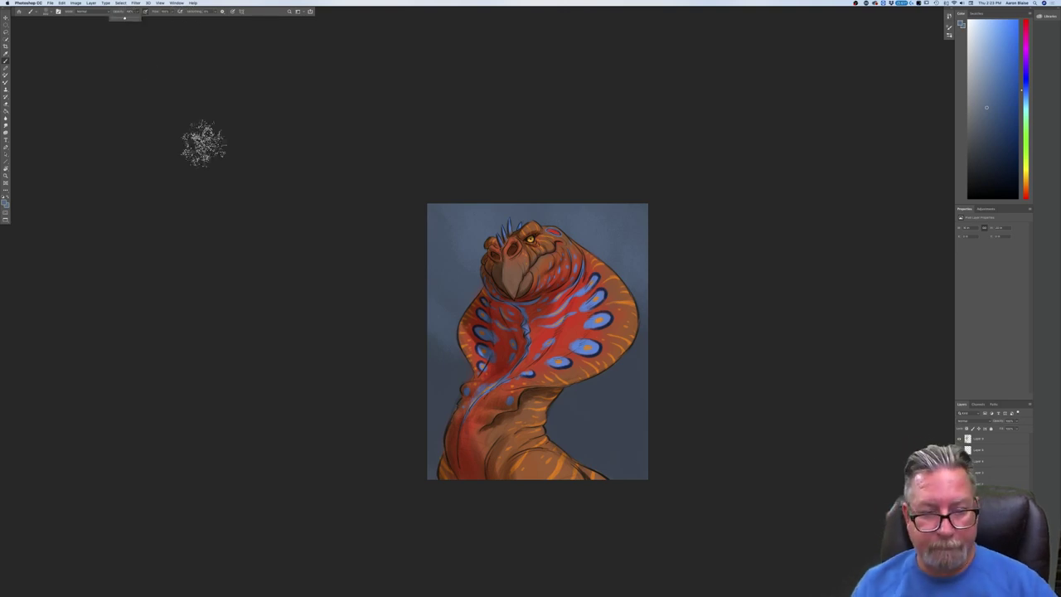
{"action": "mouse_move", "coordinate": [460, 233]}
{"action": "left_mouse_down"}
{"action": "mouse_move", "coordinate": [430, 199]}
{"action": "mouse_move", "coordinate": [468, 268]}
{"action": "mouse_move", "coordinate": [465, 292]}
{"action": "mouse_move", "coordinate": [436, 309]}
{"action": "left_mouse_up"}
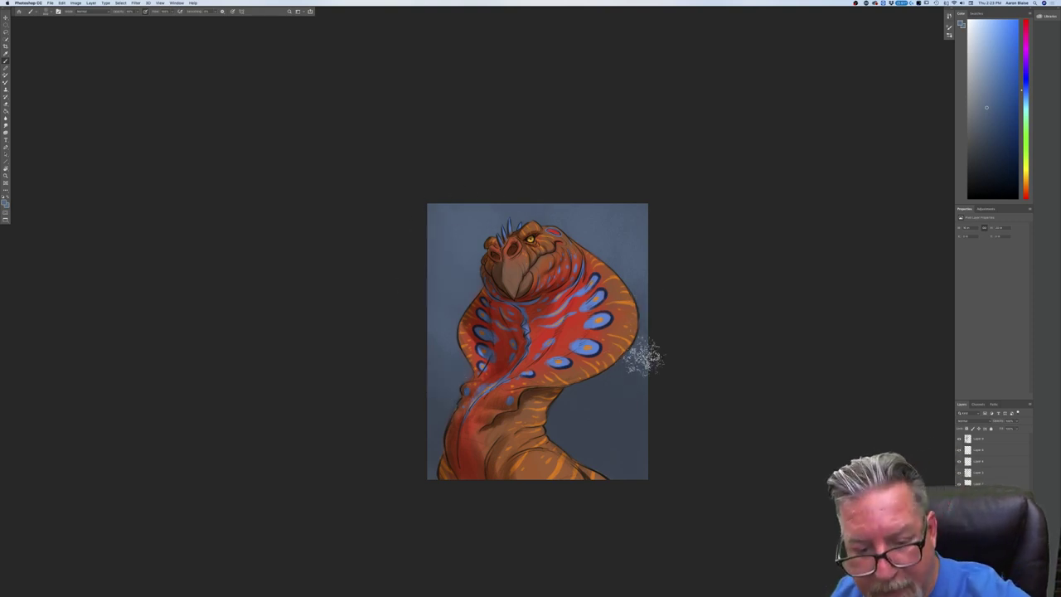
Choose a very dark navy and darken the lower background on both sides of the body with a larger brush.
{"action": "left_click", "coordinate": [8, 204]}
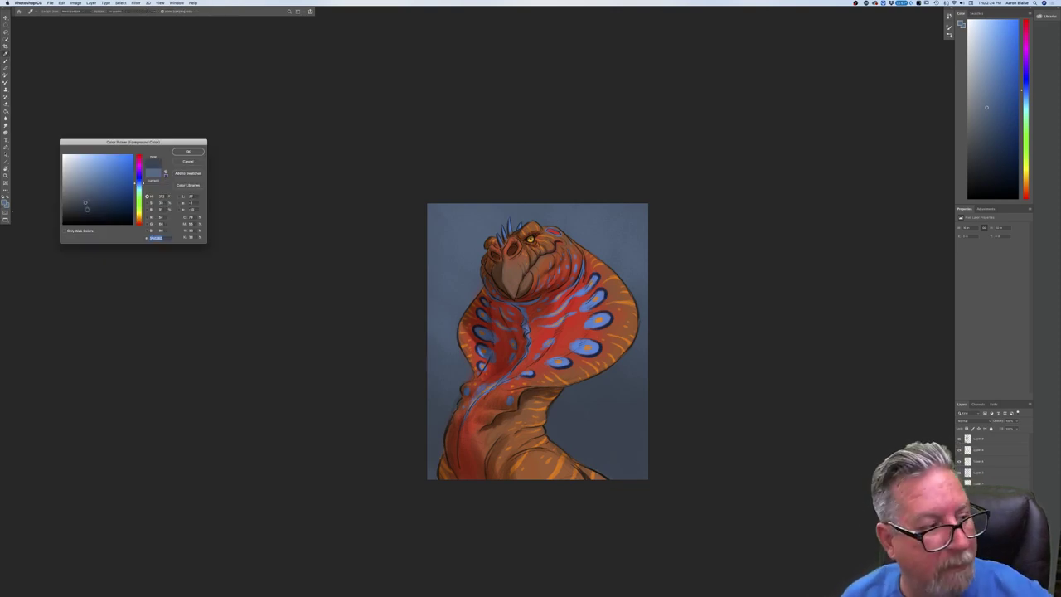
{"action": "key", "text": "Return"}
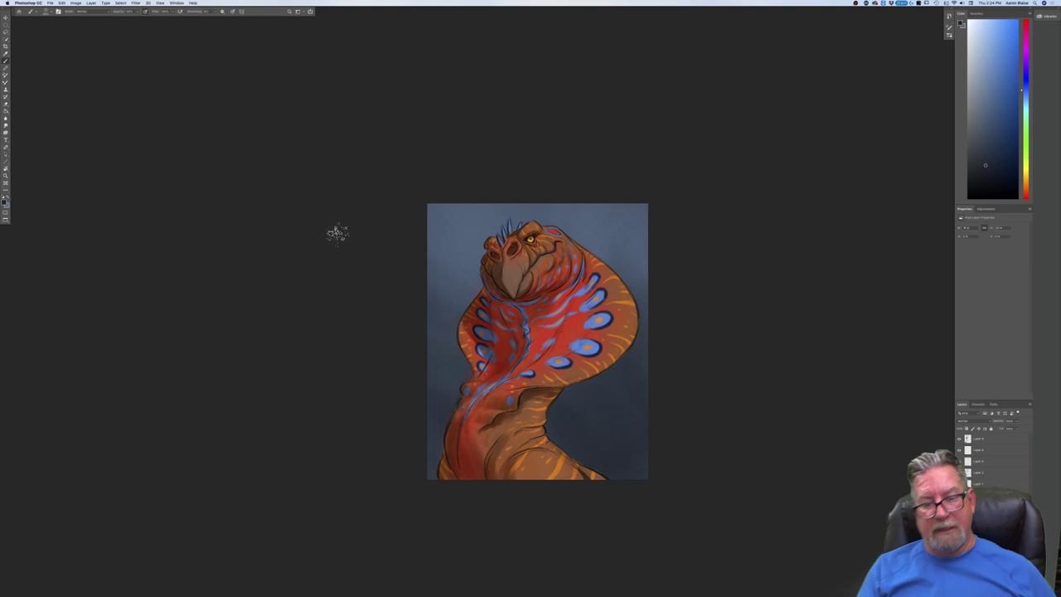
{"action": "key", "text": "]"}
{"action": "key", "text": "]"}
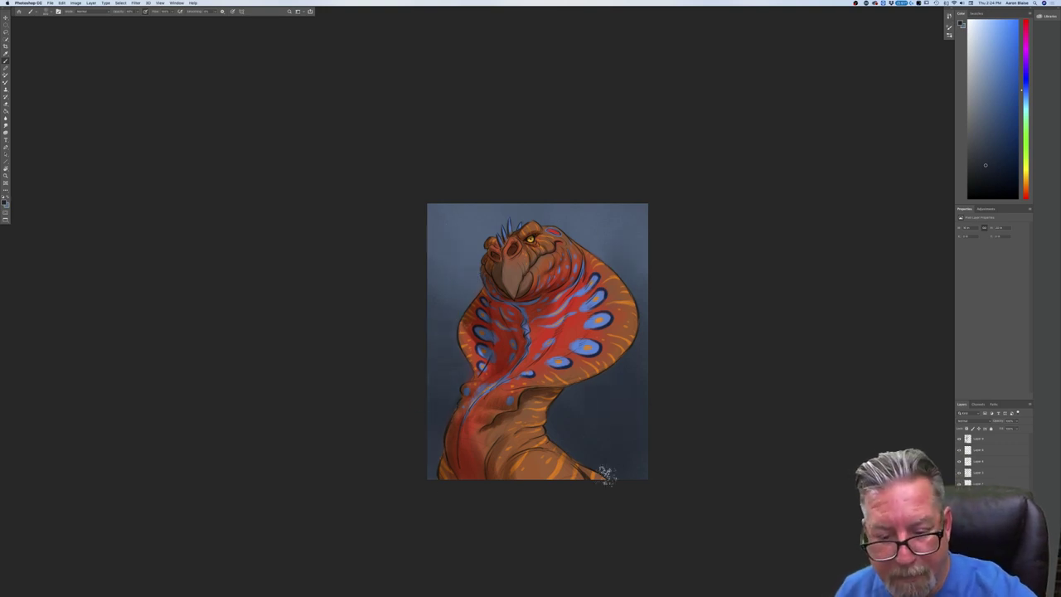
Shift the painting colour to a lighter, slightly greener blue and brighten the upper background around the head and hood.
{"action": "key", "text": "super+plus"}
{"action": "key", "text": "super+plus"}
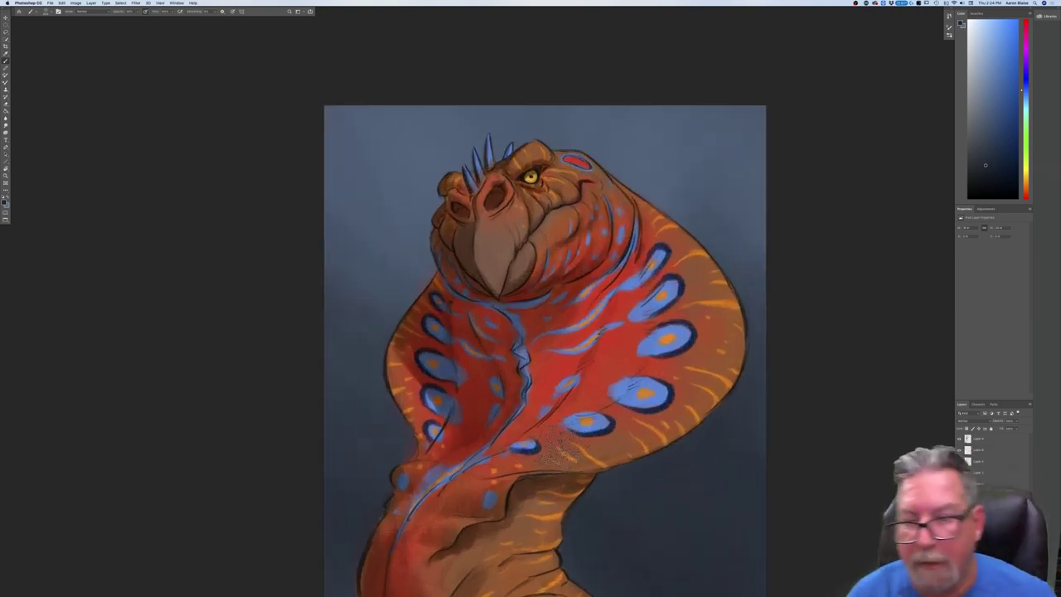
{"action": "left_click", "coordinate": [5, 201]}
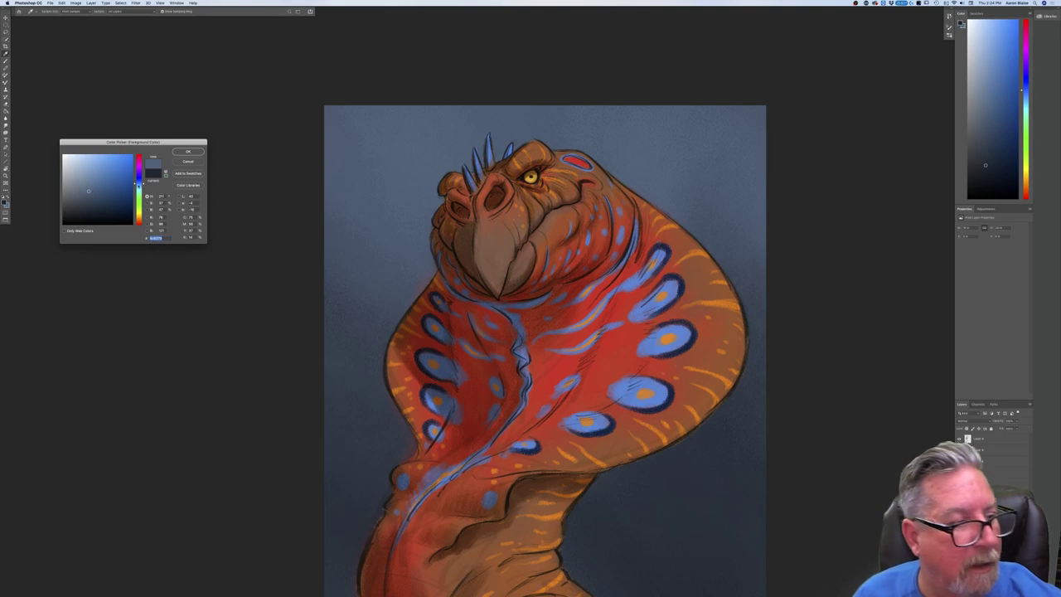
{"action": "left_click_drag", "start_coordinate": [137, 184], "coordinate": [139, 188]}
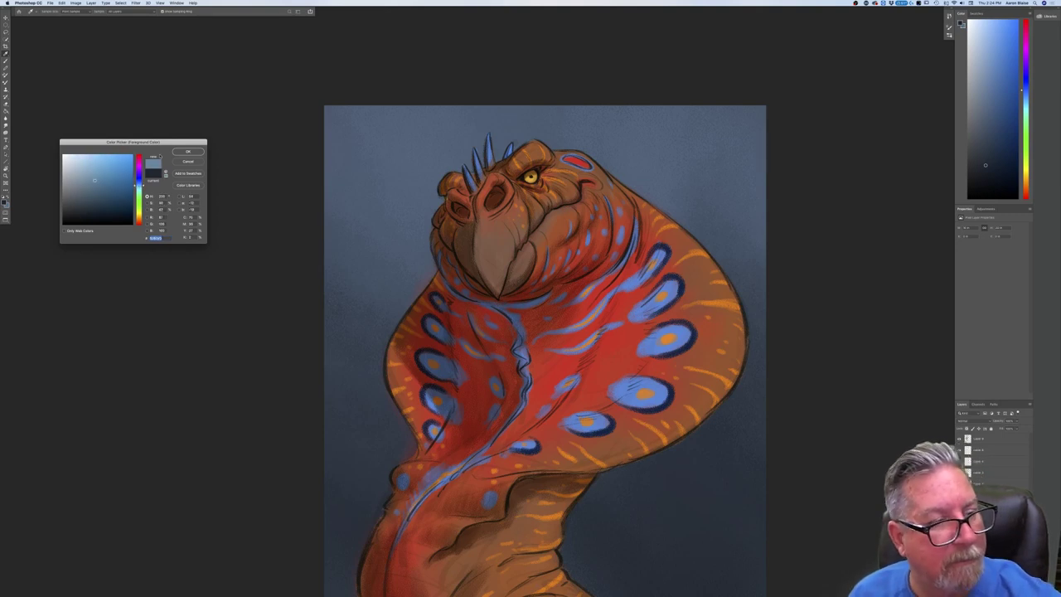
{"action": "left_click", "coordinate": [177, 153]}
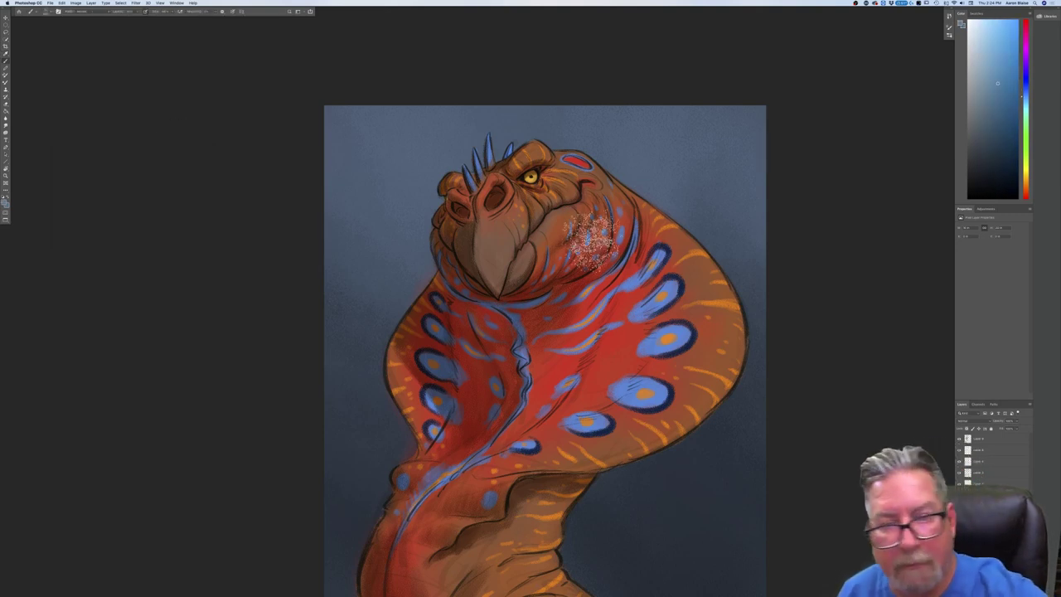
{"action": "left_click_drag", "start_coordinate": [671, 207], "coordinate": [696, 181]}
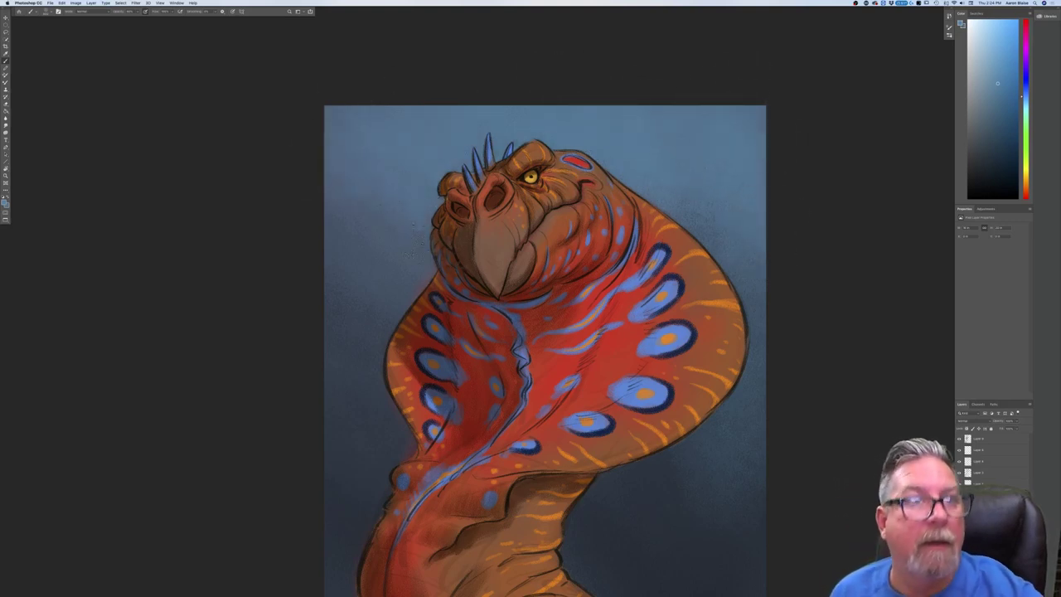
{"action": "key", "text": "super+shift+e"}
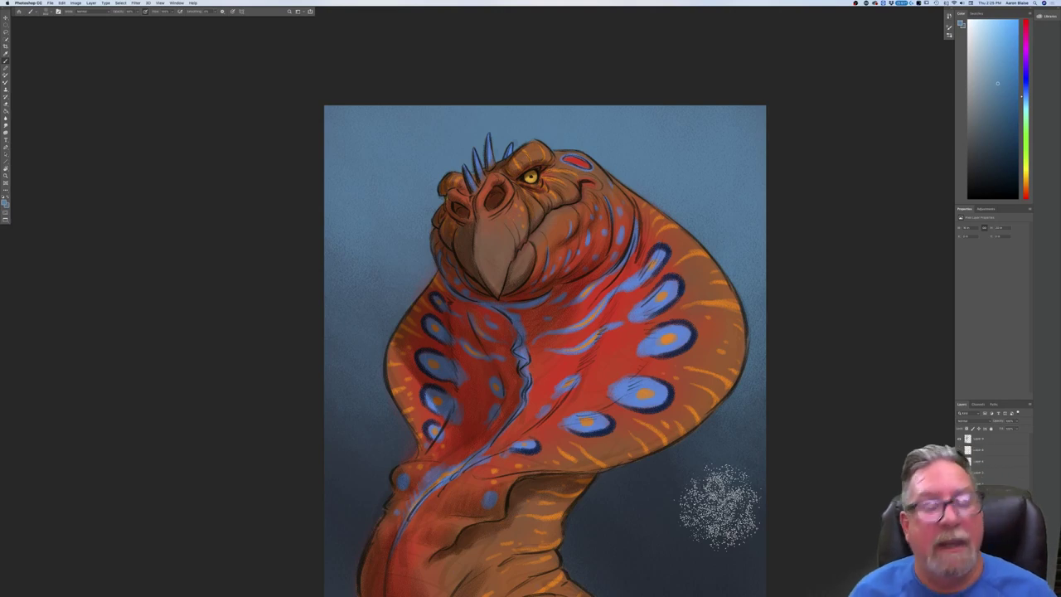
Examine the creature against the painted background, both close up and as a whole.
{"action": "key", "text": "super+equal"}
{"action": "key", "text": "super+equal"}
{"action": "key", "text": "super+equal"}
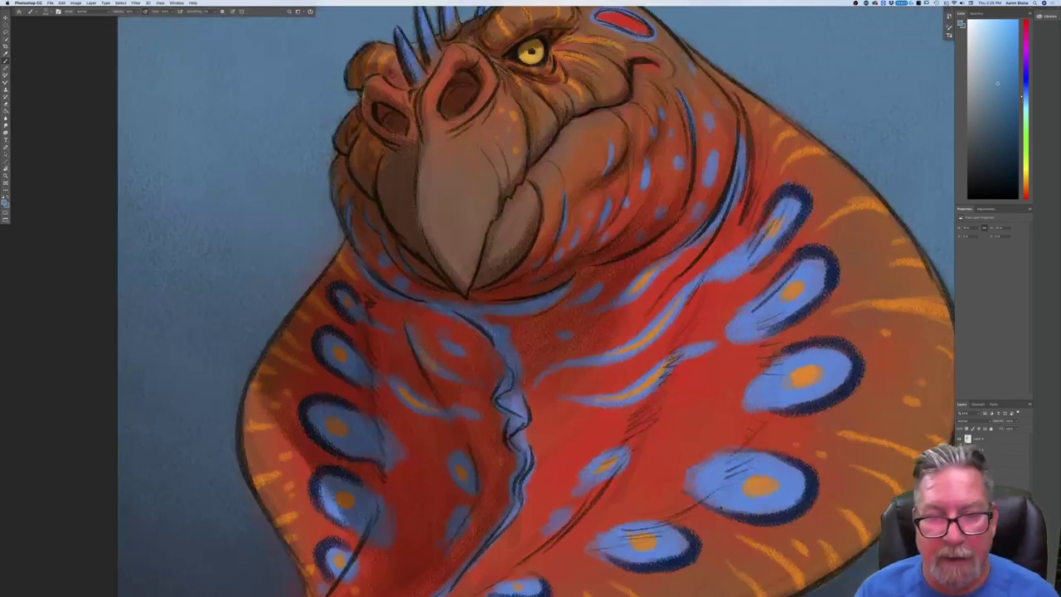
{"action": "key", "text": "super+0"}
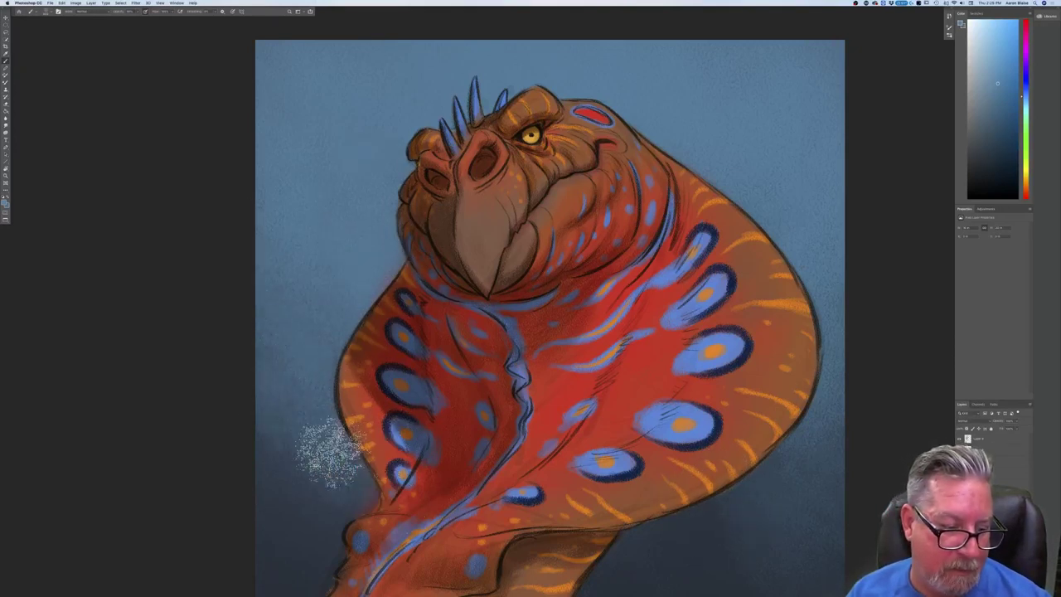
{"action": "key", "text": "bracketright"}
{"action": "key", "text": "bracketright"}
{"action": "key", "text": "bracketright"}
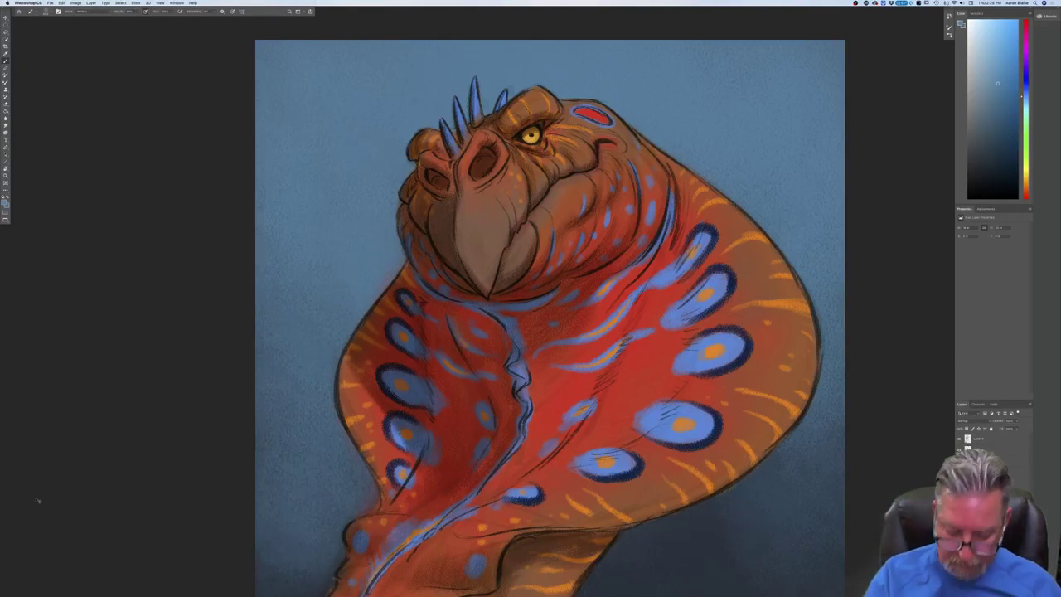
{"action": "key", "text": "super+minus"}
{"action": "key", "text": "super+minus"}
{"action": "key", "text": "super+plus"}
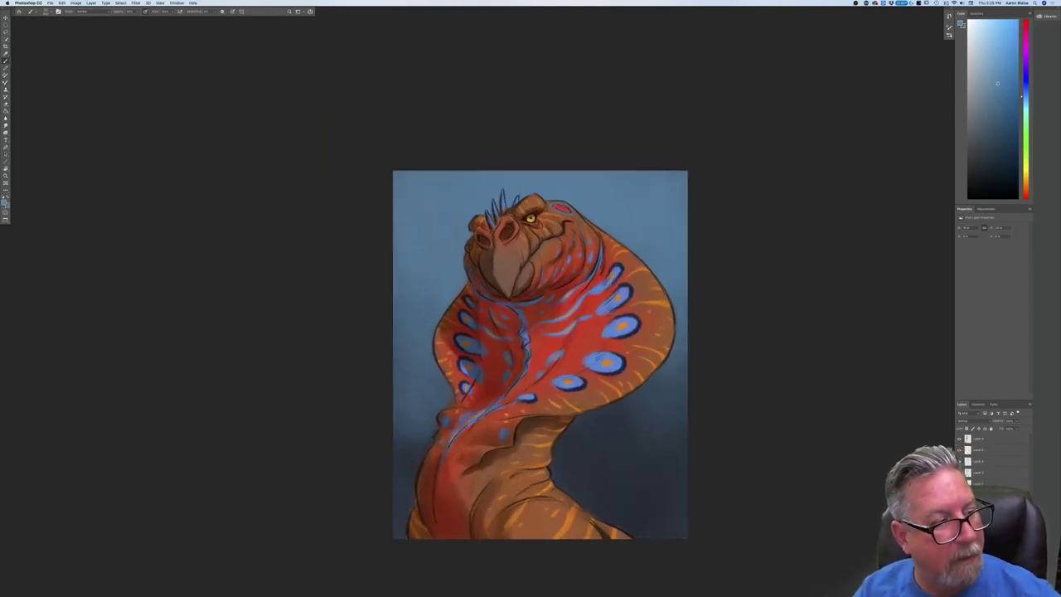
Choose a dark navy blue and blend it over the lower background to soften the transition into the lighter top.
{"action": "left_click", "coordinate": [5, 202]}
{"action": "left_click", "coordinate": [86, 205]}
{"action": "left_click", "coordinate": [188, 152]}
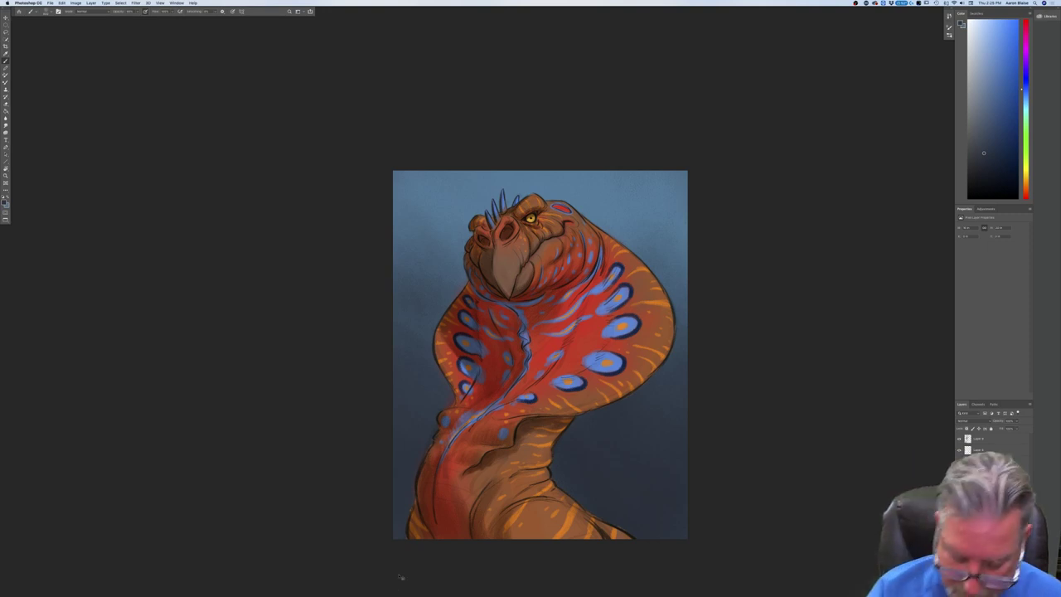
{"action": "key", "text": "super+minus"}
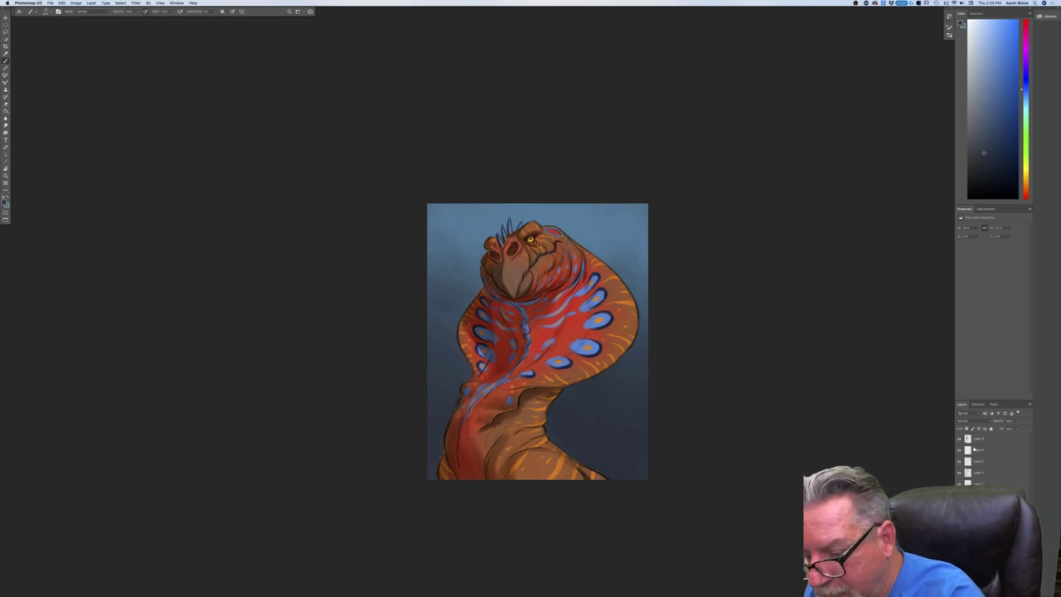
Select the topmost Multiply layer, choose a warm greyish brown, and shade the lower right part of the hood.
{"action": "left_click", "coordinate": [976, 438]}
{"action": "left_click", "coordinate": [4, 202]}
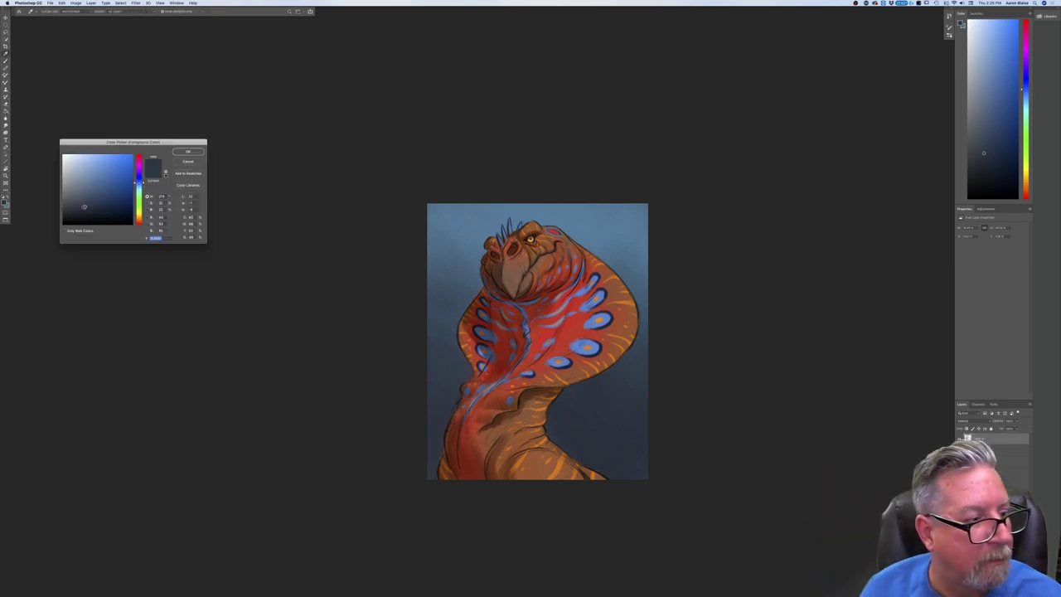
{"action": "left_click", "coordinate": [139, 219]}
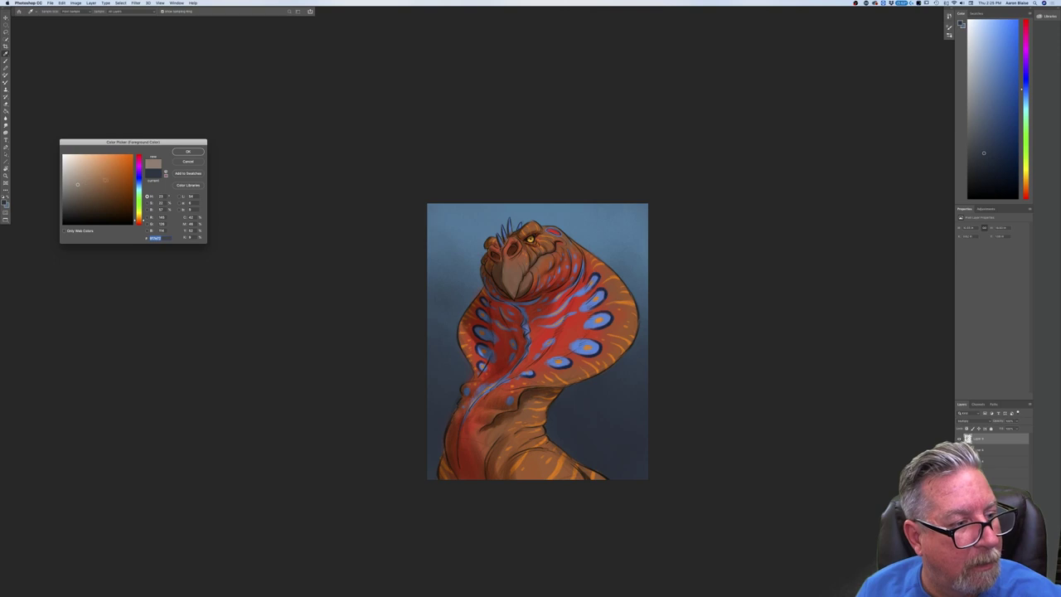
{"action": "left_click", "coordinate": [183, 156]}
{"action": "key", "text": "b"}
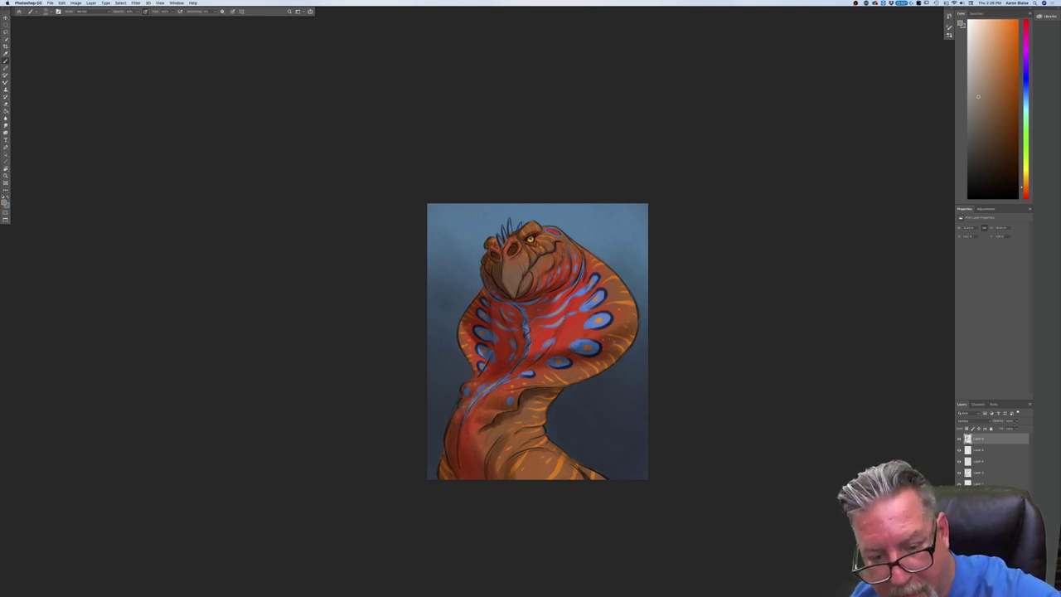
{"action": "left_click_drag", "start_coordinate": [630, 332], "coordinate": [592, 369]}
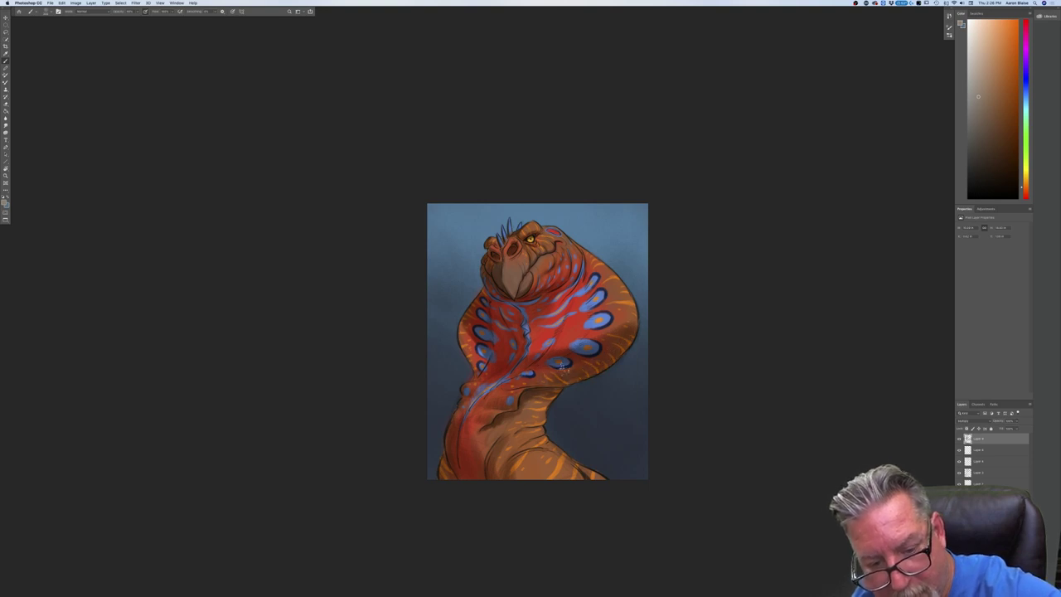
Brush Multiply shadows over the neck, the body folds below the hood and the bottom coil in greyish brown.
{"action": "mouse_move", "coordinate": [524, 367]}
{"action": "left_mouse_down"}
{"action": "mouse_move", "coordinate": [497, 388]}
{"action": "mouse_move", "coordinate": [492, 377]}
{"action": "mouse_move", "coordinate": [471, 441]}
{"action": "left_mouse_up"}
{"action": "mouse_move", "coordinate": [502, 409]}
{"action": "left_mouse_down"}
{"action": "mouse_move", "coordinate": [506, 433]}
{"action": "mouse_move", "coordinate": [527, 411]}
{"action": "left_mouse_up"}
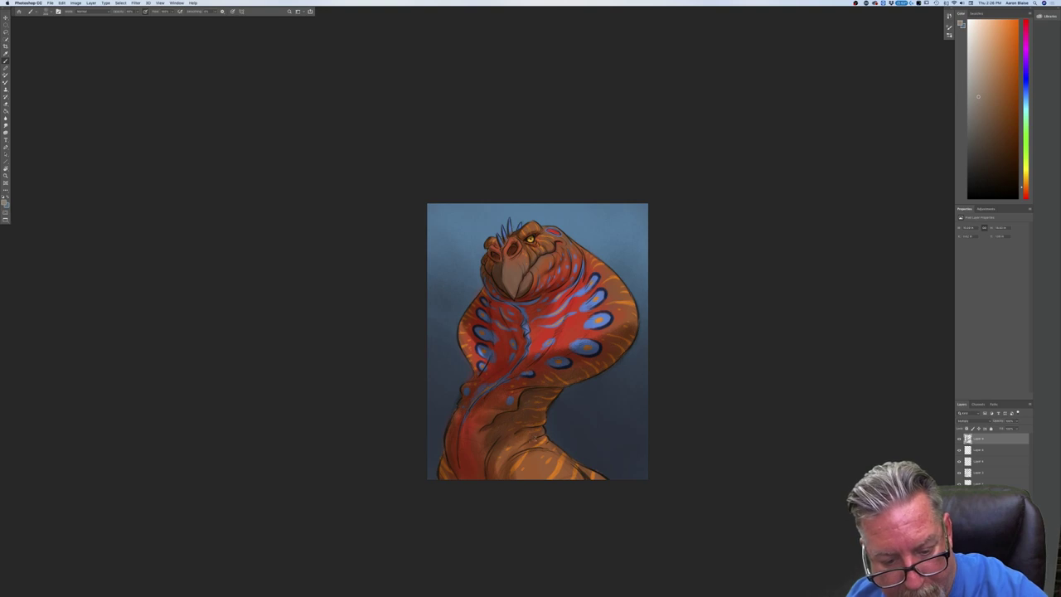
{"action": "left_click_drag", "start_coordinate": [527, 424], "coordinate": [539, 440]}
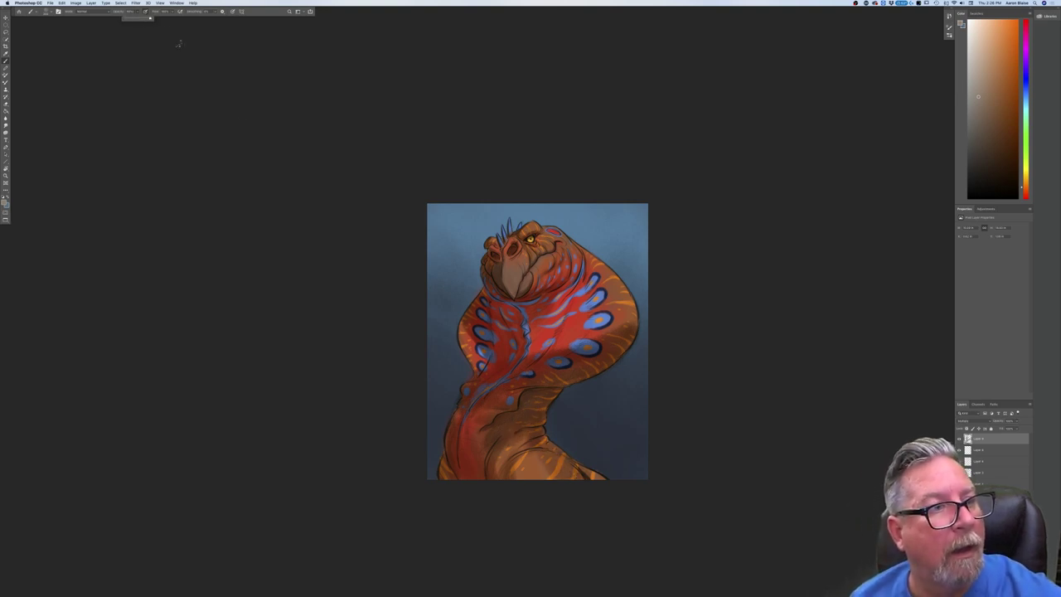
{"action": "left_click_drag", "start_coordinate": [543, 457], "coordinate": [538, 443]}
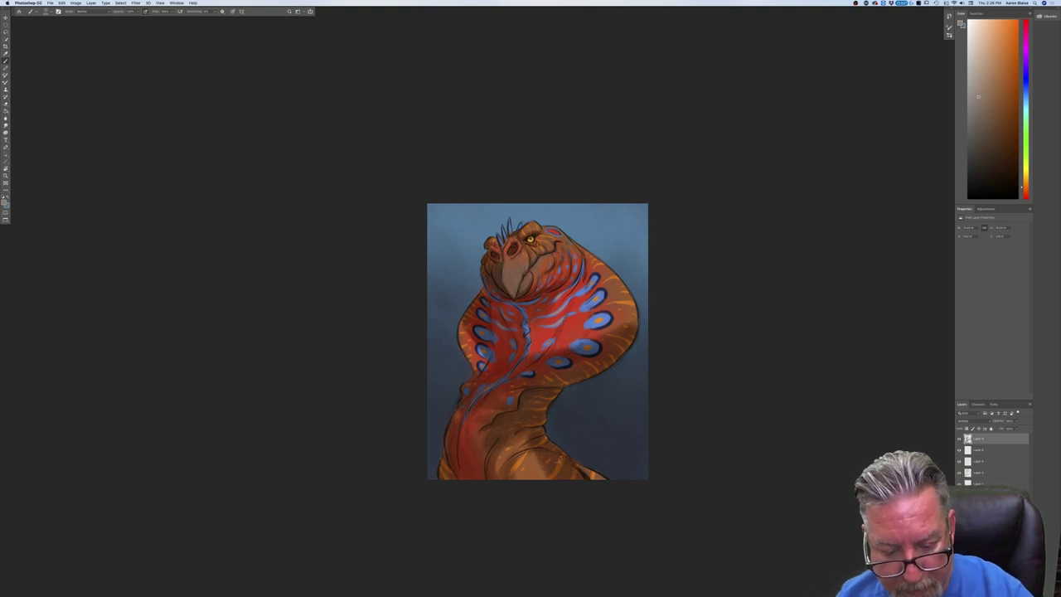
{"action": "left_click_drag", "start_coordinate": [549, 484], "coordinate": [497, 428]}
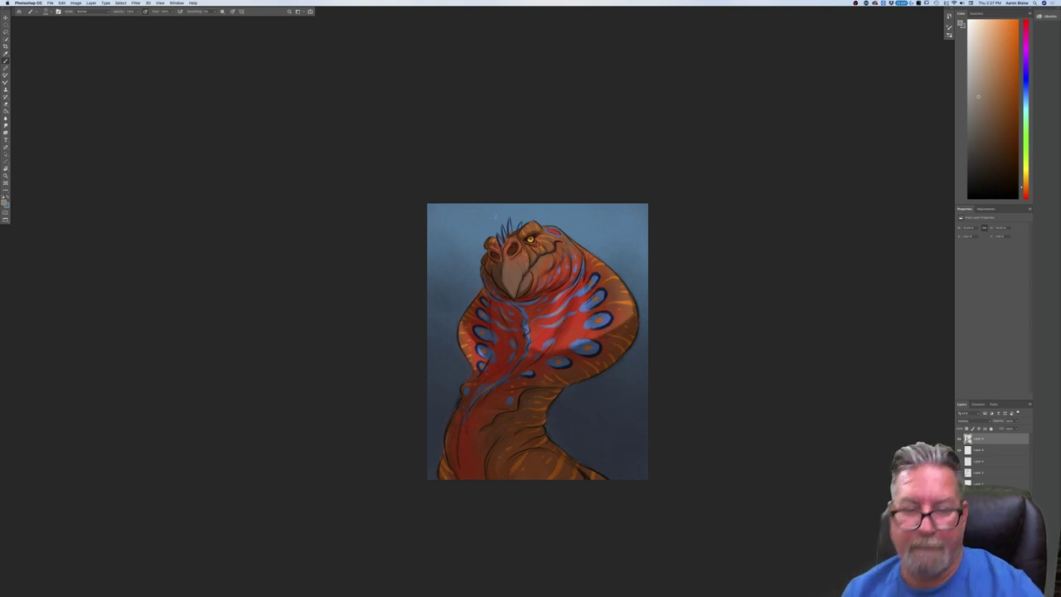
Examine the shaded creature at small and large sizes to judge the overall light and shadow.
{"action": "key", "text": "super+plus"}
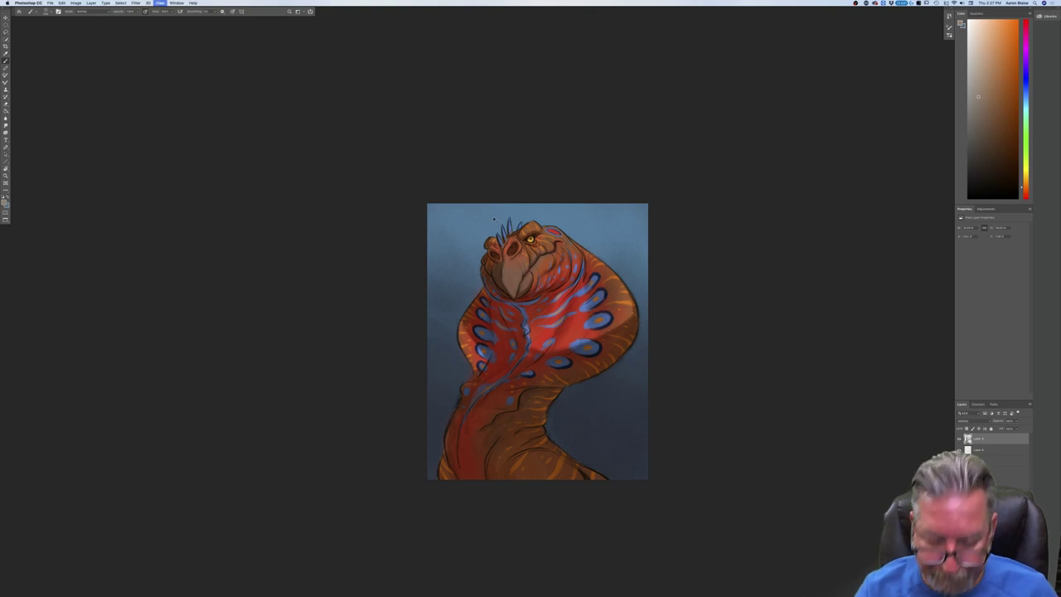
{"action": "key", "text": "super+minus"}
{"action": "key", "text": "super+minus"}
{"action": "key", "text": "super+minus"}
{"action": "key", "text": "super+plus"}
{"action": "key", "text": "super+plus"}
{"action": "key", "text": "super+plus"}
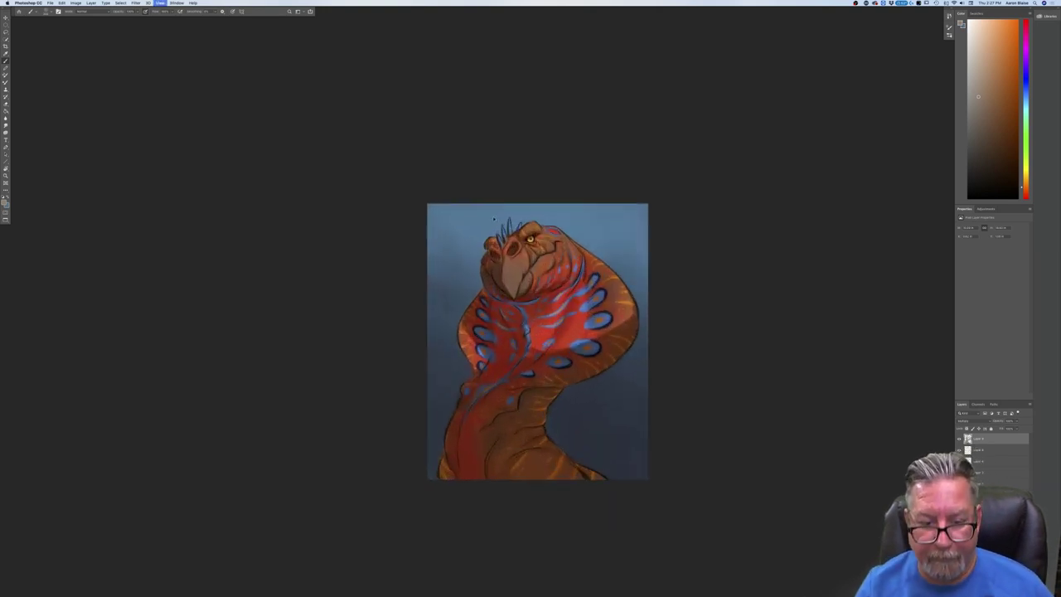
{"action": "key", "text": "super+shift+z"}
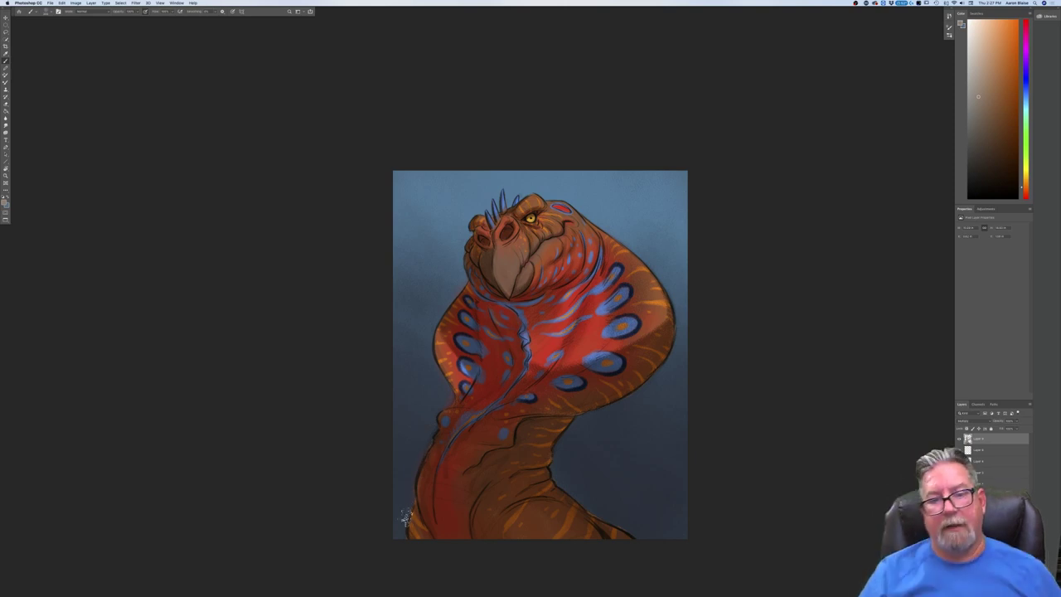
{"action": "key", "text": "super+minus"}
{"action": "key", "text": "super+minus"}
{"action": "key", "text": "super+minus"}
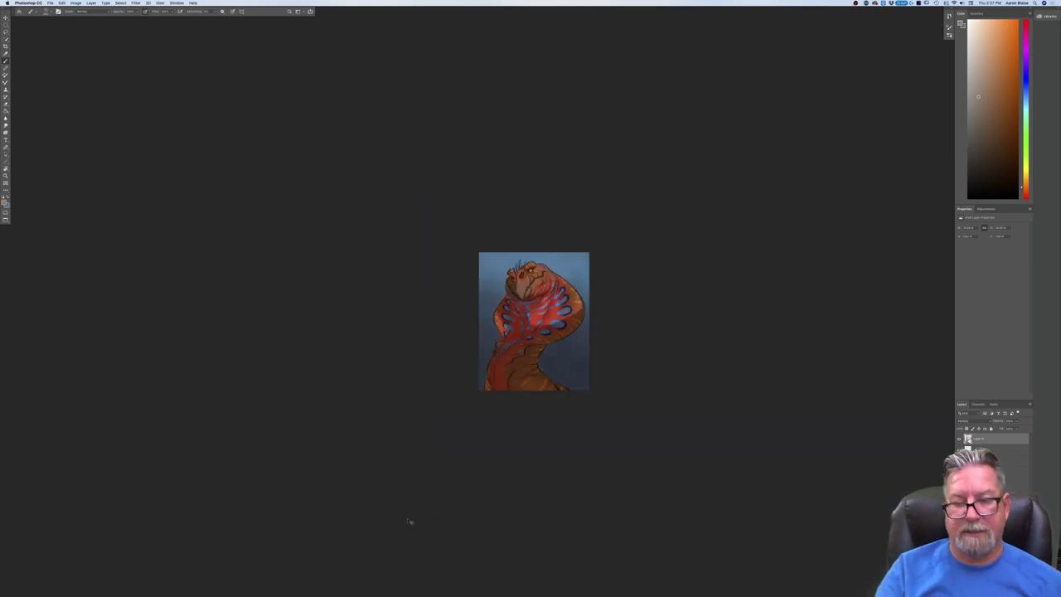
{"action": "key", "text": "super+plus"}
{"action": "key", "text": "super+plus"}
{"action": "key", "text": "super+plus"}
{"action": "key", "text": "super+plus"}
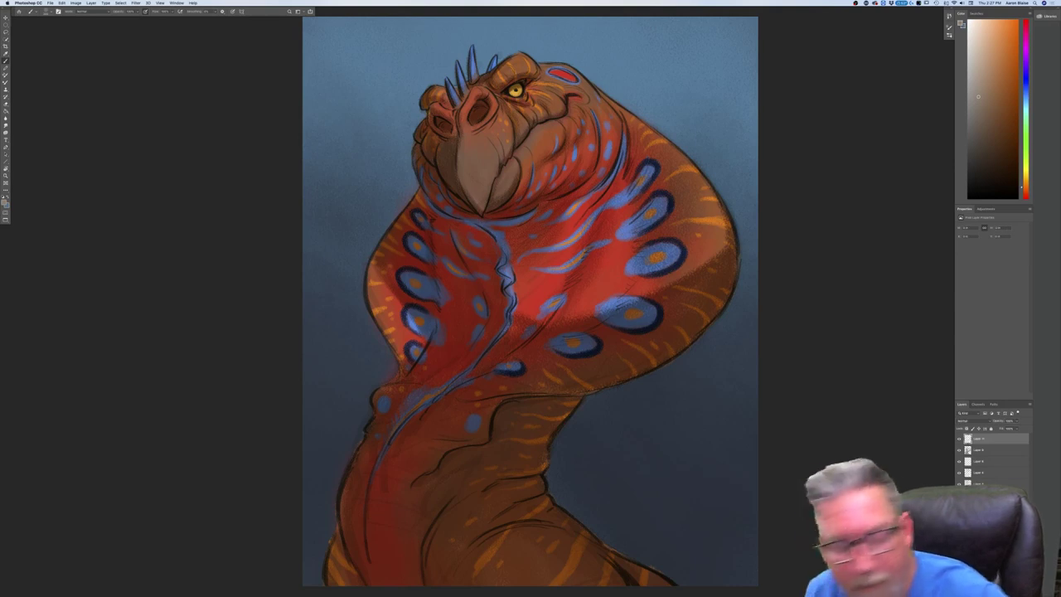
Choose a light warm beige as the painting colour and set the new topmost layer's blending mode to Overlay.
{"action": "left_click", "coordinate": [4, 201]}
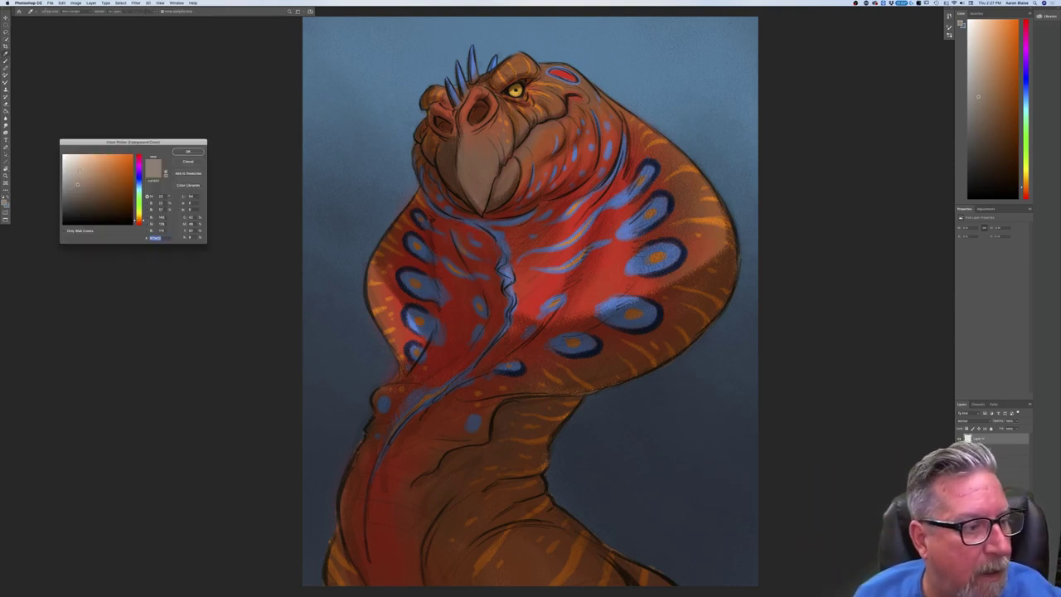
{"action": "left_click", "coordinate": [81, 168]}
{"action": "left_click", "coordinate": [187, 152]}
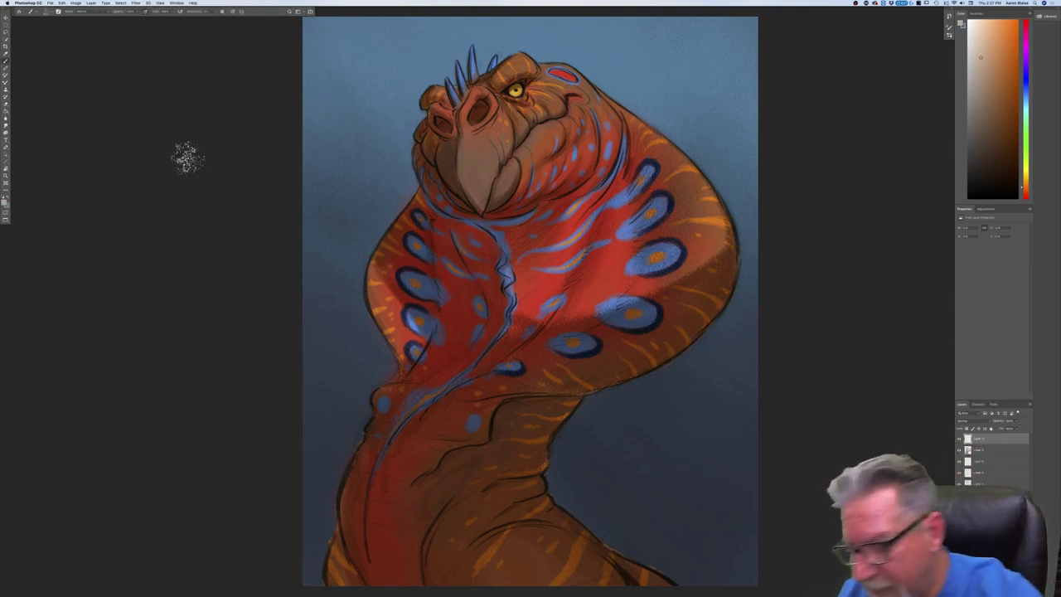
{"action": "left_click", "coordinate": [968, 420]}
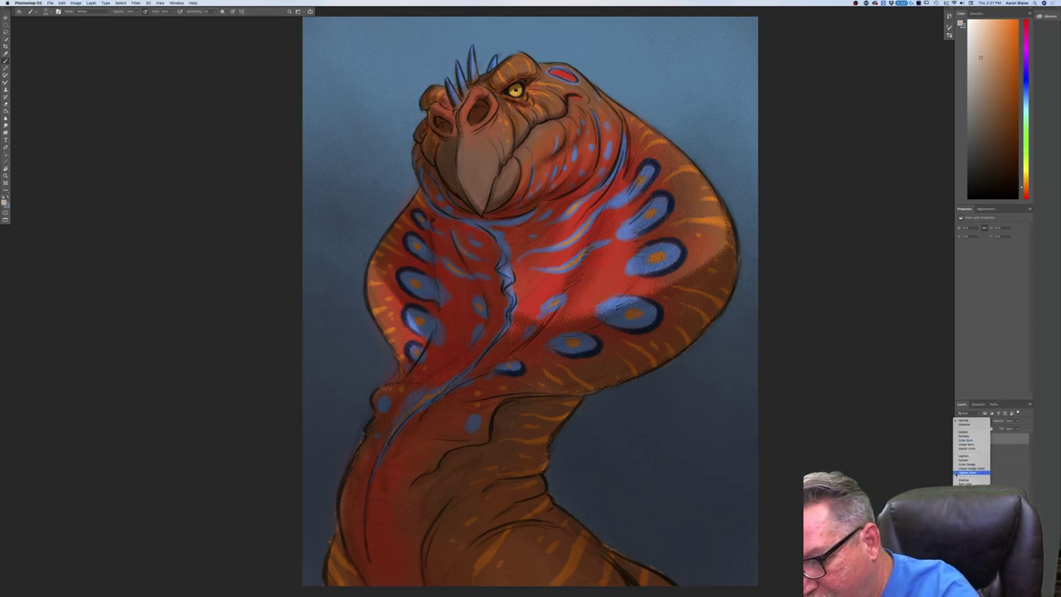
{"action": "left_click", "coordinate": [971, 455]}
Try to brighten the creature's beak with light beige strokes from the textured brush.
{"action": "left_click_drag", "start_coordinate": [142, 388], "coordinate": [161, 464]}
{"action": "key", "text": "ctrl+z"}
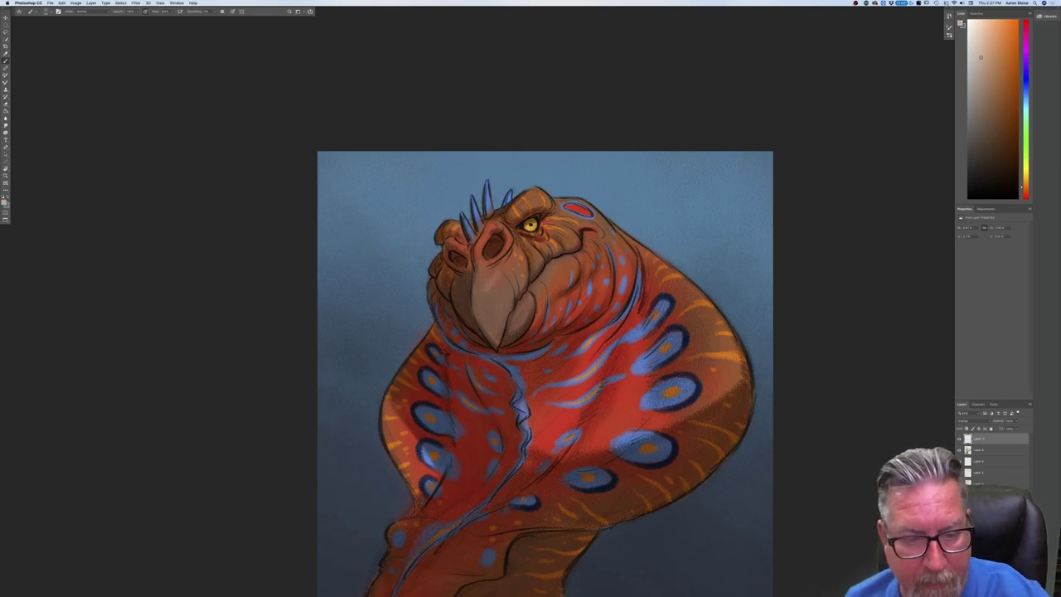
{"action": "left_click_drag", "start_coordinate": [488, 290], "coordinate": [492, 300]}
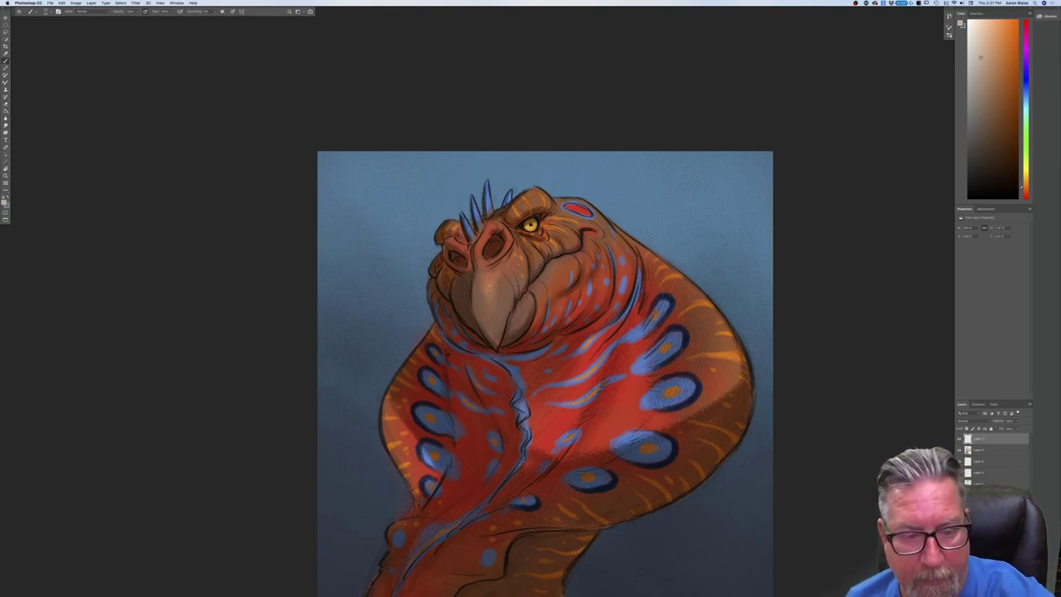
{"action": "left_click", "coordinate": [502, 283]}
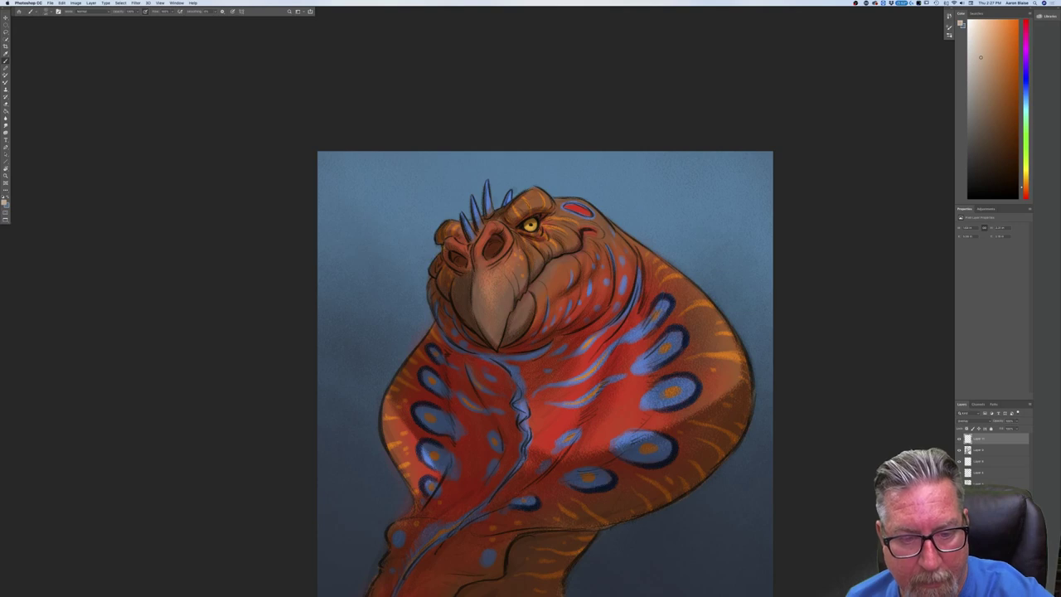
{"action": "key", "text": "super+minus"}
{"action": "key", "text": "super+minus"}
{"action": "key", "text": "super+minus"}
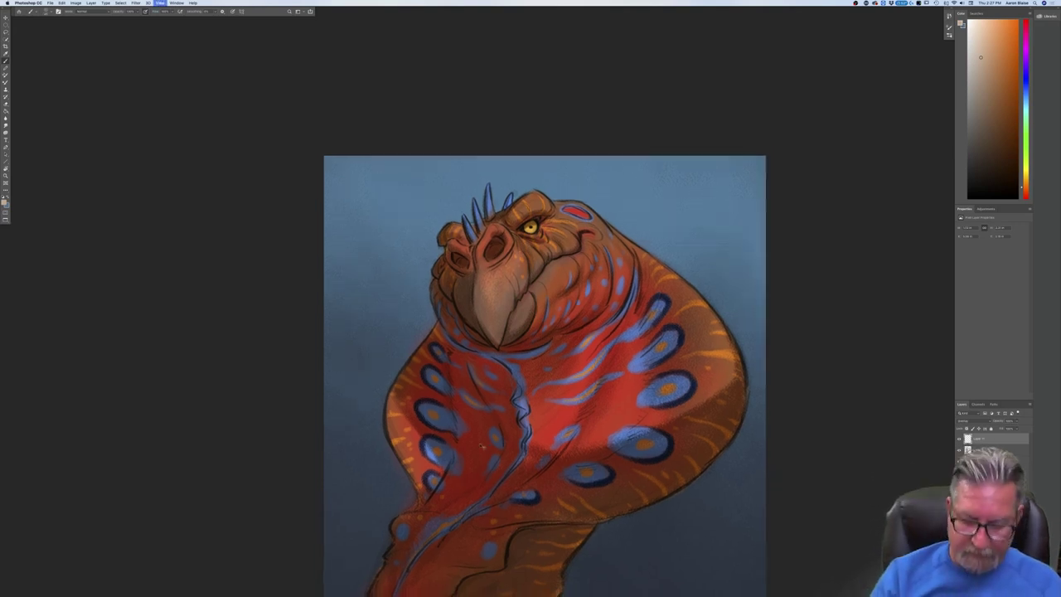
{"action": "key", "text": "super+plus"}
{"action": "key", "text": "super+equal"}
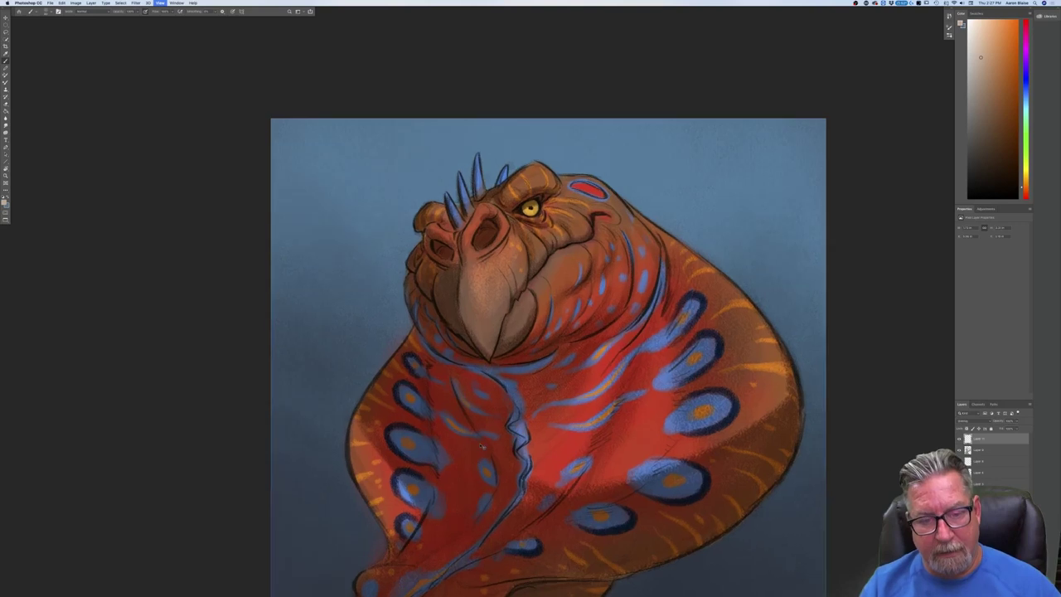
{"action": "left_click_drag", "start_coordinate": [479, 264], "coordinate": [468, 307]}
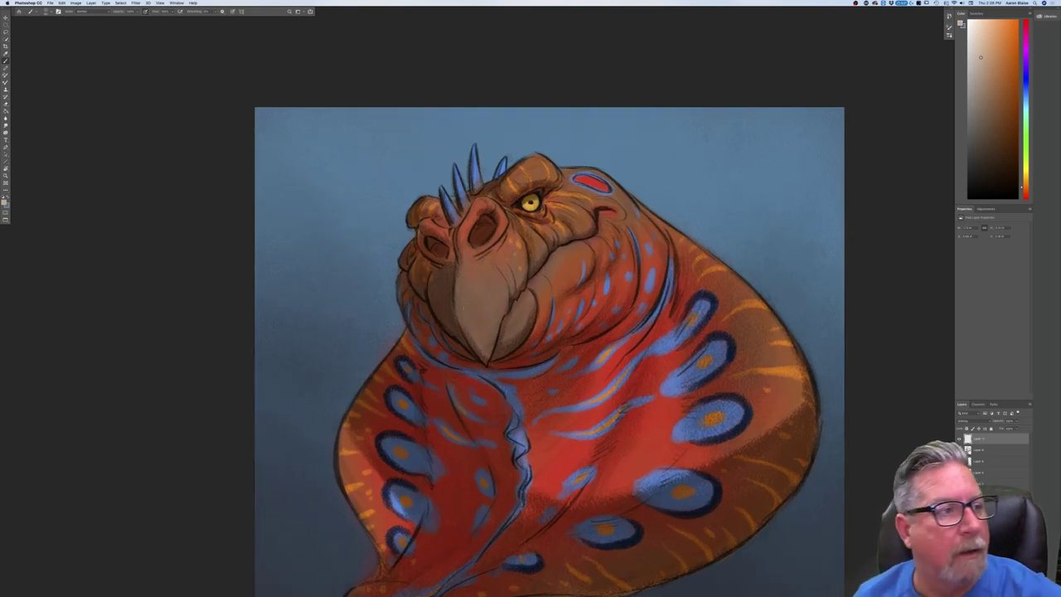
Switch from the current textured brush to a different brush preset for painting the highlights.
{"action": "key", "text": "shift+super+e"}
{"action": "left_click", "coordinate": [33, 12]}
{"action": "left_click", "coordinate": [122, 80]}
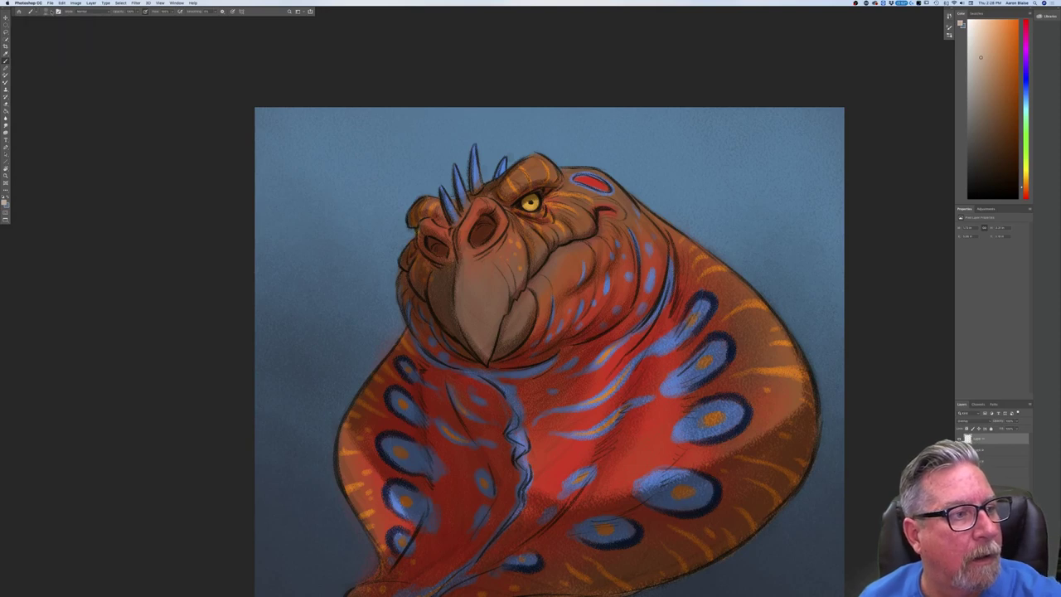
{"action": "left_click", "coordinate": [48, 12]}
{"action": "left_click", "coordinate": [45, 227]}
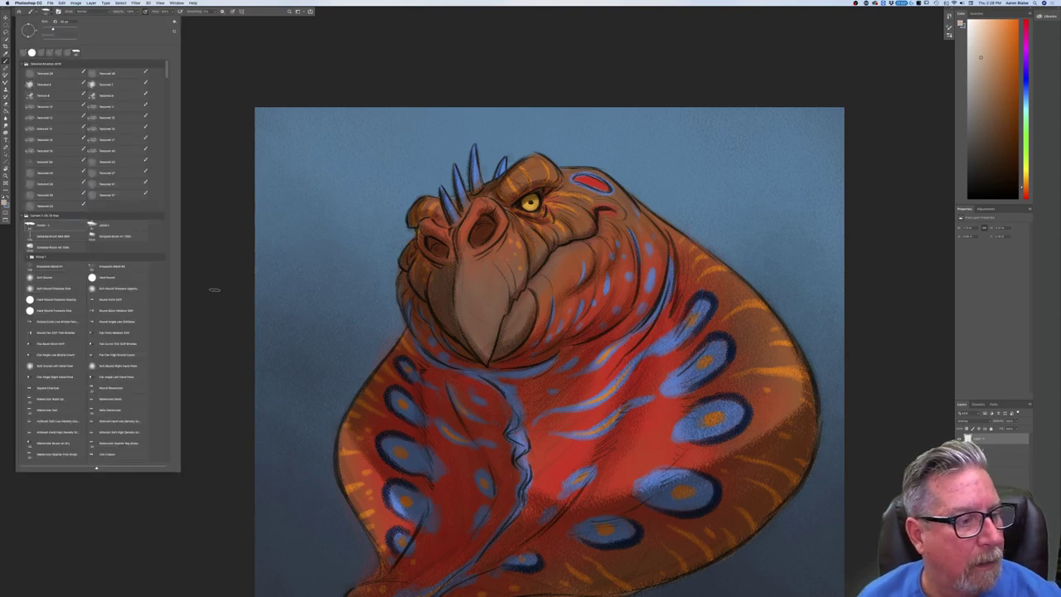
{"action": "left_click", "coordinate": [237, 234]}
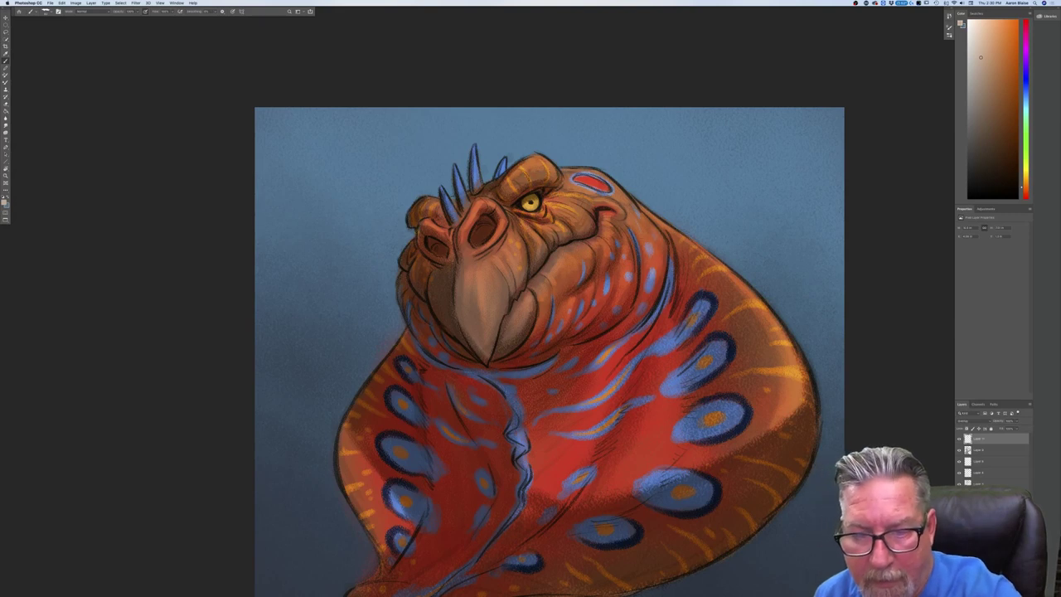
Paint light beige highlights over the red skin and blue markings of the chest beneath the chin.
{"action": "key", "text": "super+minus"}
{"action": "key", "text": "super+minus"}
{"action": "key", "text": "super+minus"}
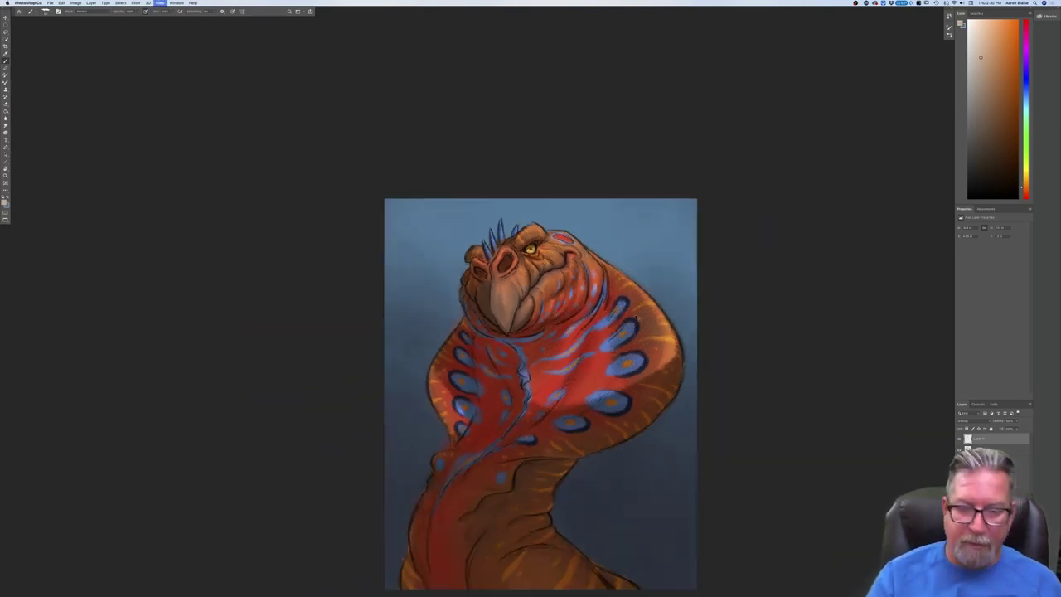
{"action": "key", "text": "super+plus"}
{"action": "key", "text": "super+plus"}
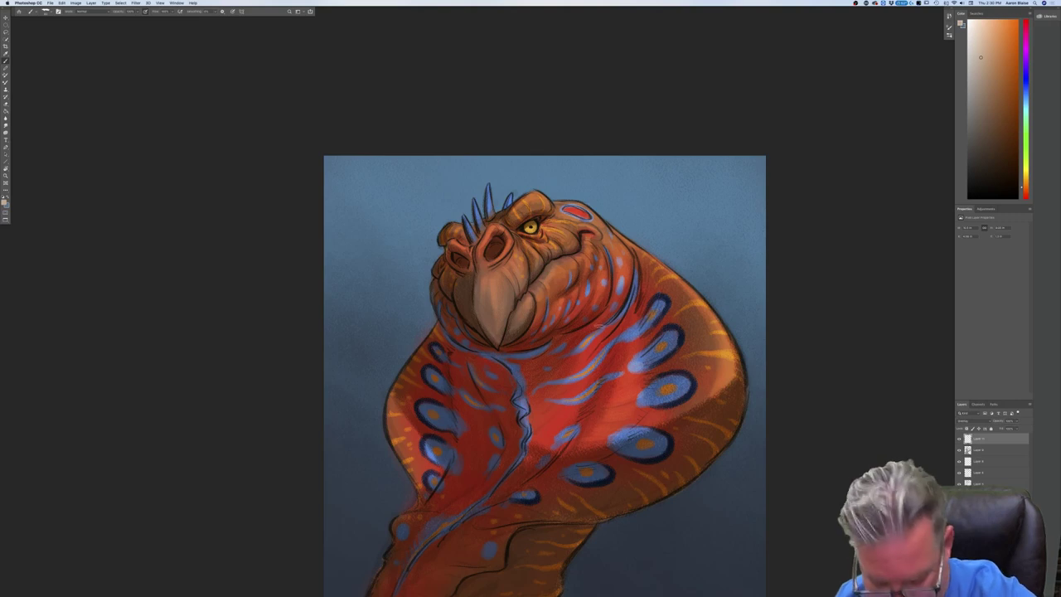
{"action": "left_click_drag", "start_coordinate": [581, 357], "coordinate": [554, 380]}
{"action": "mouse_move", "coordinate": [593, 369]}
{"action": "left_mouse_down"}
{"action": "mouse_move", "coordinate": [537, 388]}
{"action": "mouse_move", "coordinate": [569, 399]}
{"action": "mouse_move", "coordinate": [546, 406]}
{"action": "mouse_move", "coordinate": [546, 442]}
{"action": "left_mouse_up"}
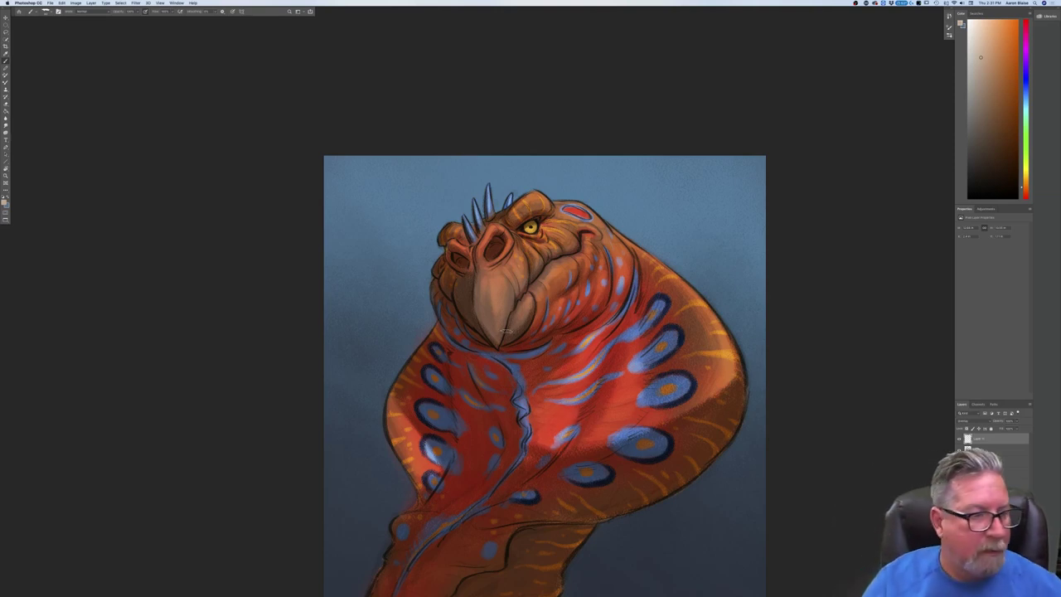
Choose a darker greyish brown, select the Multiply shadow layer, and deepen the shading along the left side of the hood.
{"action": "left_click", "coordinate": [4, 202]}
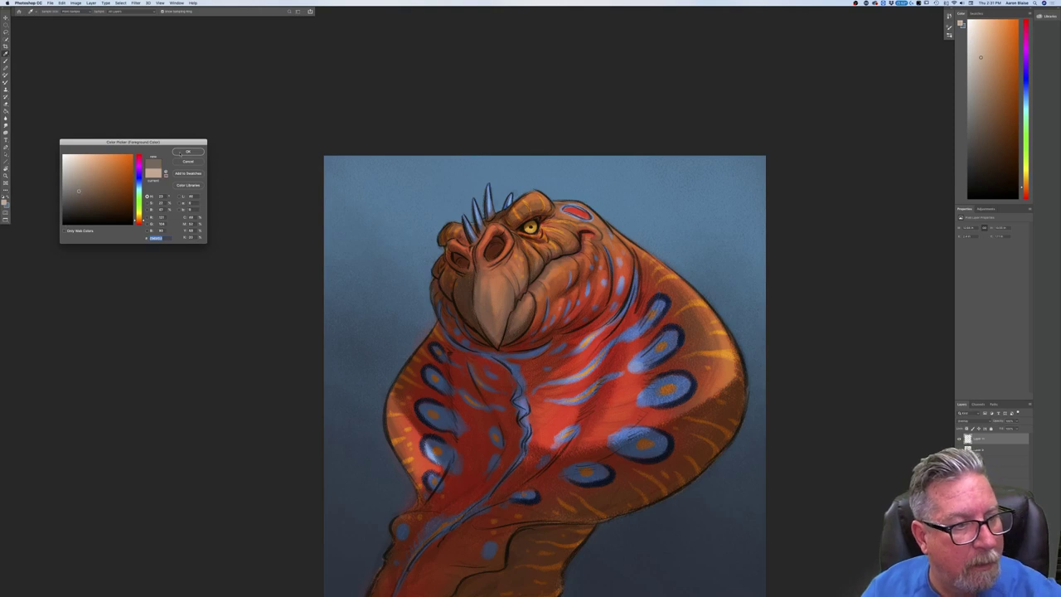
{"action": "key", "text": "Return"}
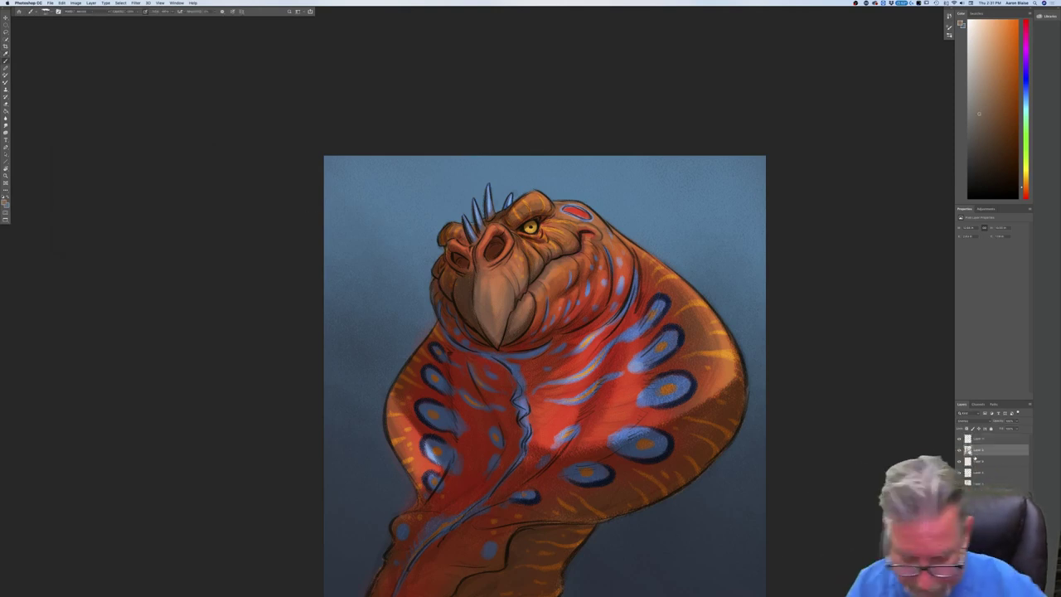
{"action": "mouse_move", "coordinate": [387, 397]}
{"action": "left_mouse_down"}
{"action": "mouse_move", "coordinate": [417, 501]}
{"action": "mouse_move", "coordinate": [406, 515]}
{"action": "left_mouse_up"}
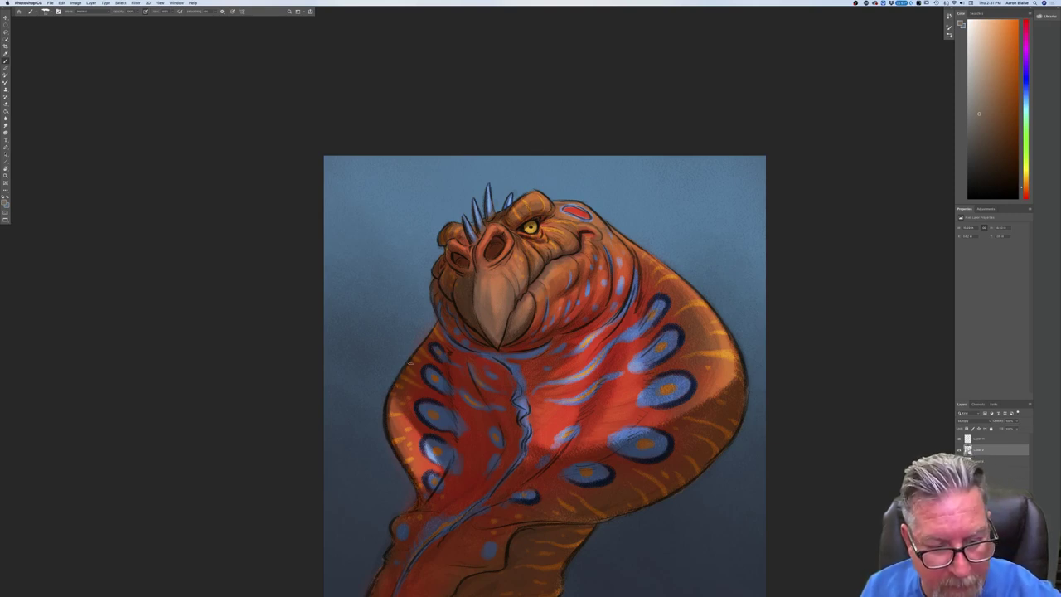
{"action": "left_click_drag", "start_coordinate": [390, 402], "coordinate": [419, 487]}
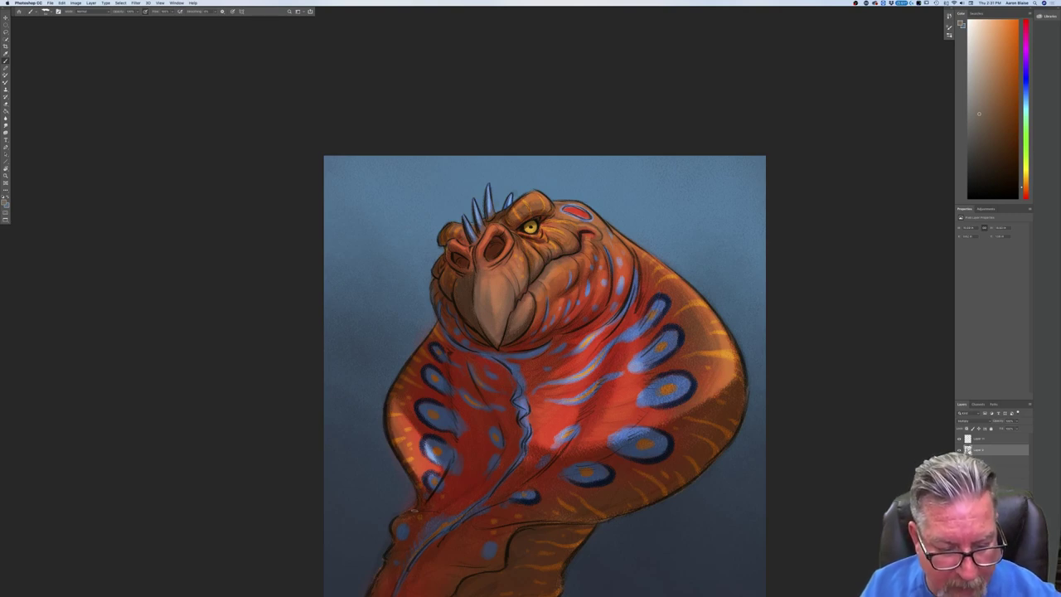
Examine the balance of highlights and shadows on the whole creature, both from afar and closer up.
{"action": "key", "text": "super+minus"}
{"action": "key", "text": "super+minus"}
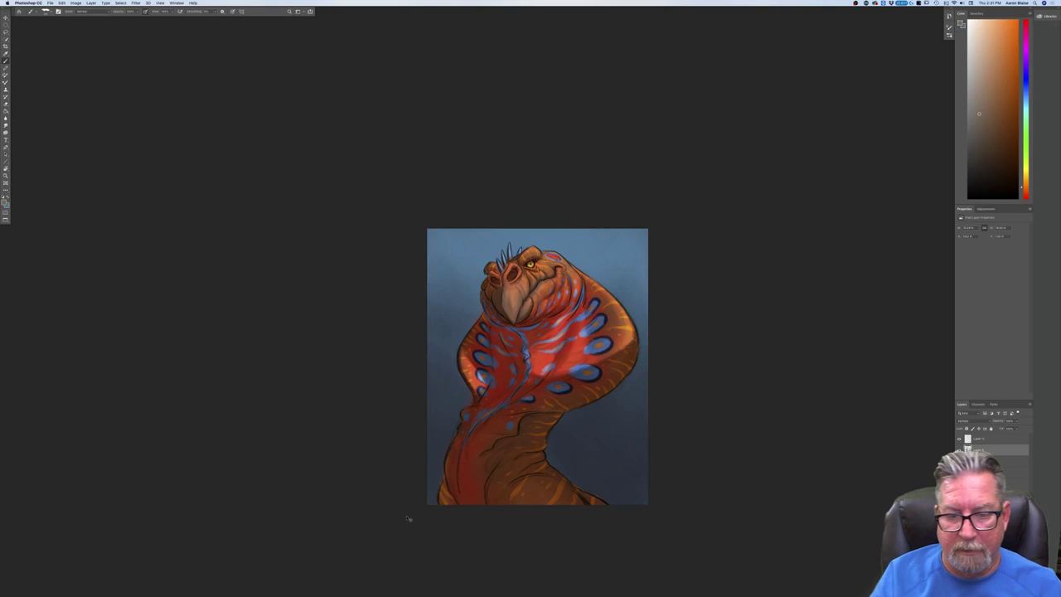
{"action": "key", "text": "super+plus"}
{"action": "key", "text": "super+plus"}
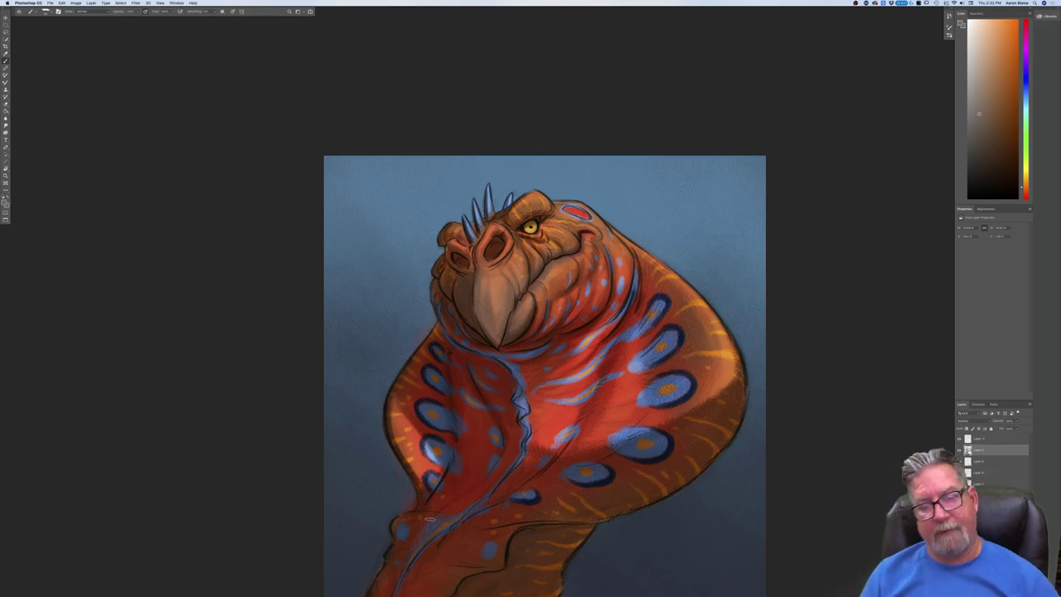
{"action": "key", "text": "super+minus"}
{"action": "key", "text": "super+minus"}
{"action": "key", "text": "super+minus"}
{"action": "key", "text": "super+minus"}
{"action": "key", "text": "super+minus"}
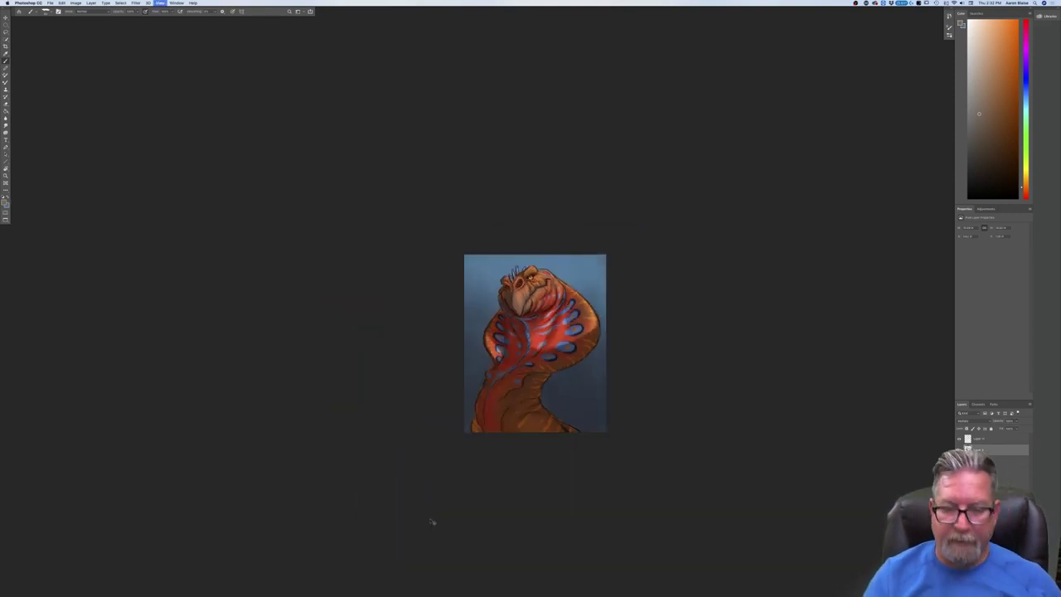
{"action": "key", "text": "super+plus"}
{"action": "key", "text": "super+plus"}
{"action": "key", "text": "super+plus"}
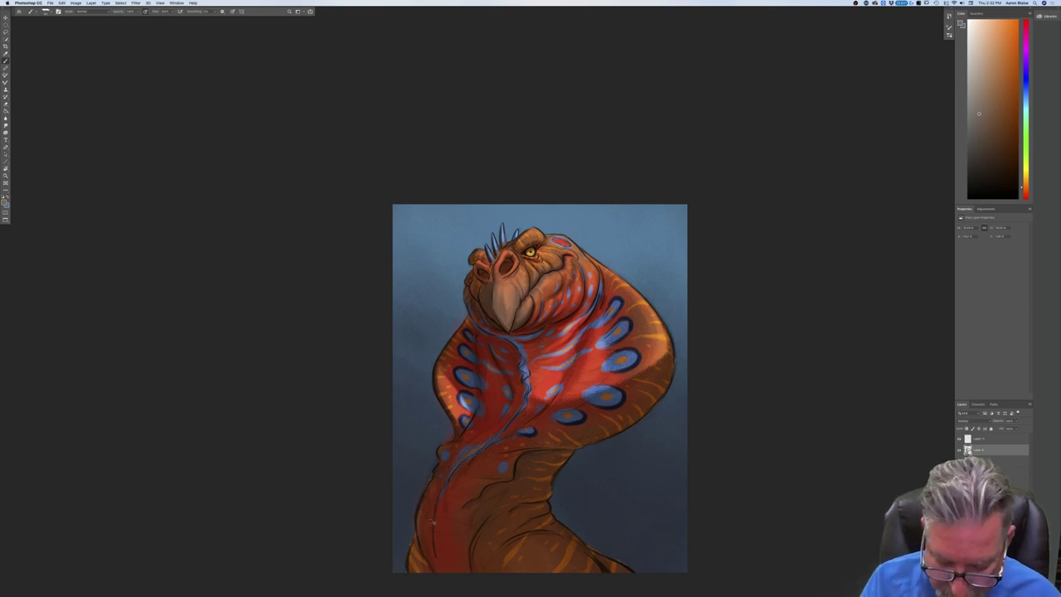
{"action": "key", "text": "super+equal"}
{"action": "key", "text": "super+minus"}
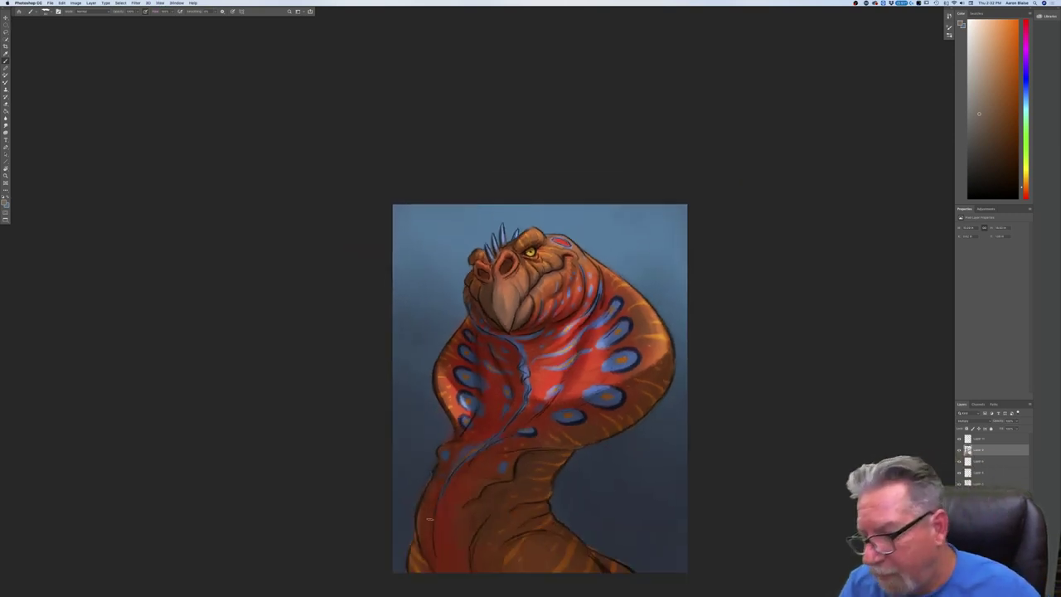
Undo the latest strokes and hide all interface panels to show the painting on its own.
{"action": "key", "text": "super+z"}
{"action": "key", "text": "super+z"}
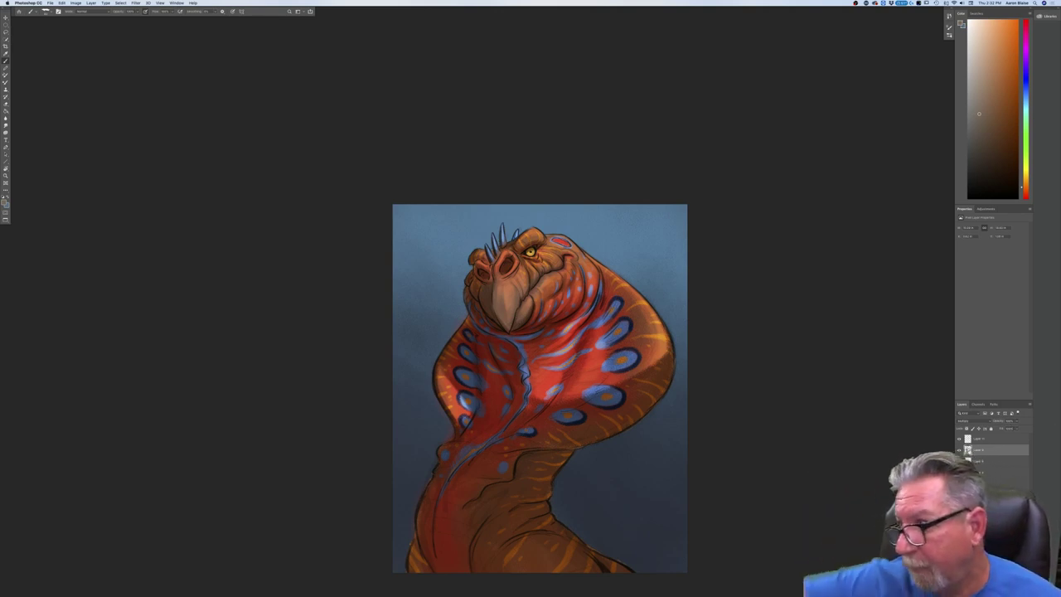
{"action": "key", "text": "Tab"}
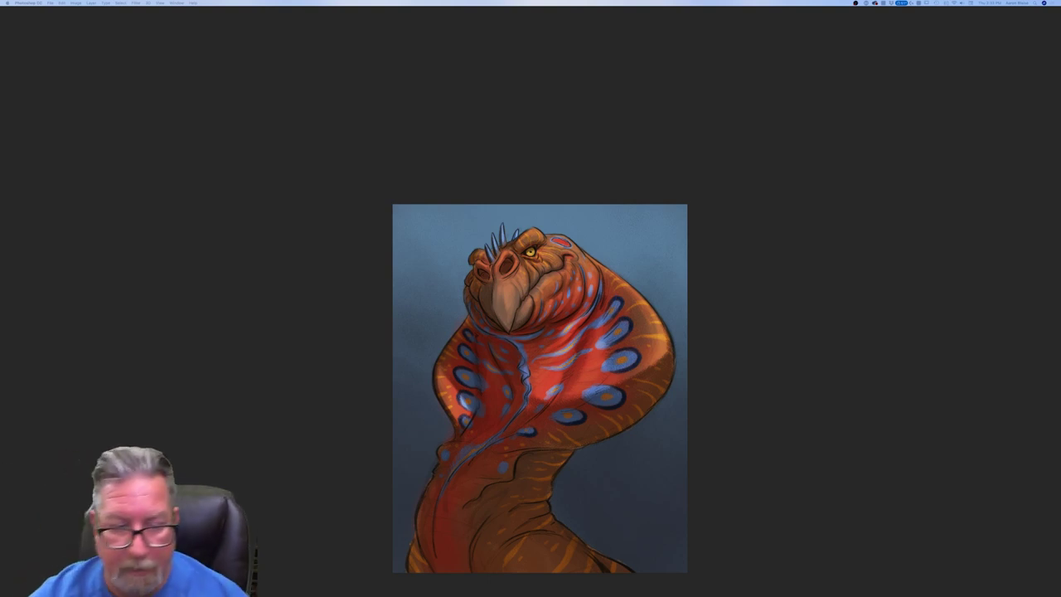
Bring the interface panels back and change the foreground colour to a light blue for rim lighting.
{"action": "key", "text": "Tab"}
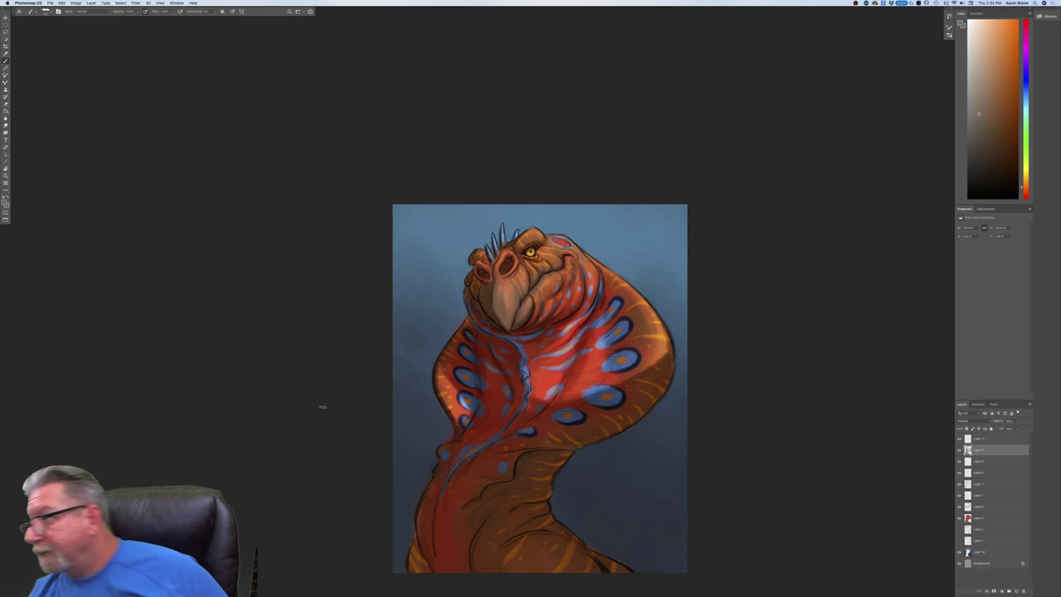
{"action": "key", "text": "super+plus"}
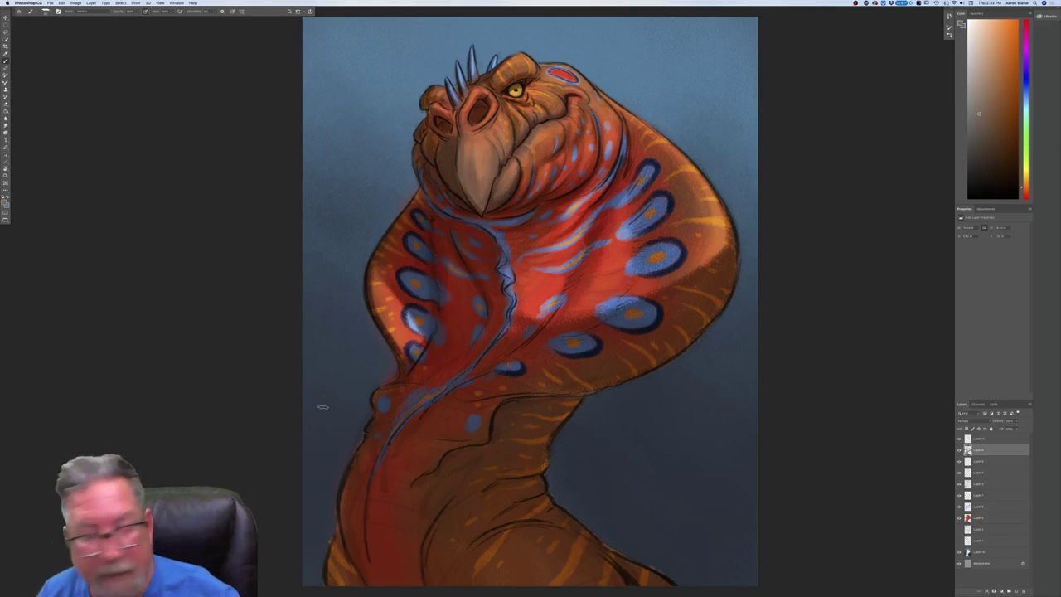
{"action": "left_click", "coordinate": [8, 204]}
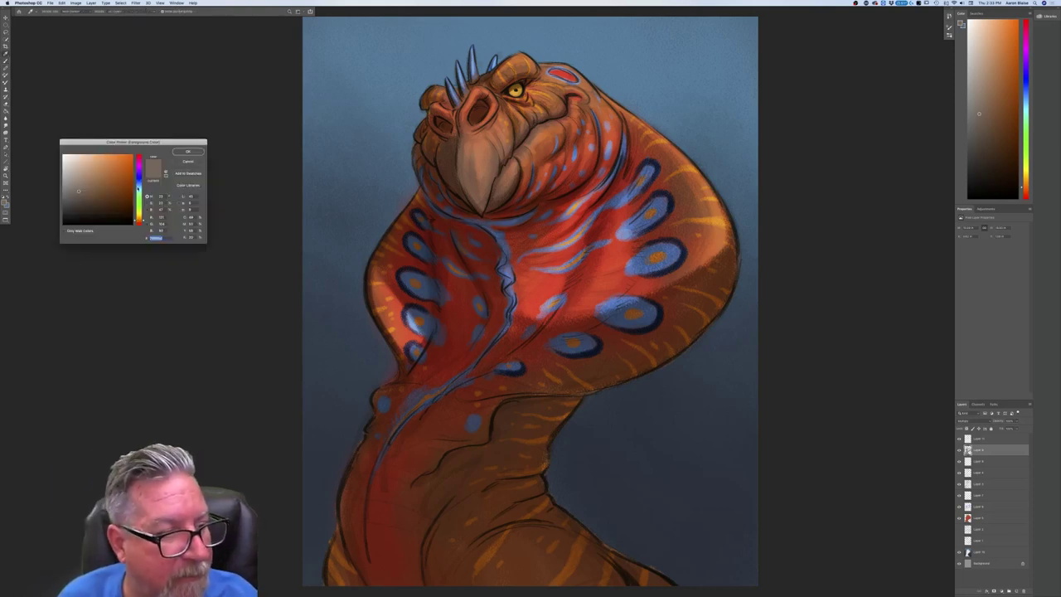
{"action": "left_click", "coordinate": [138, 187]}
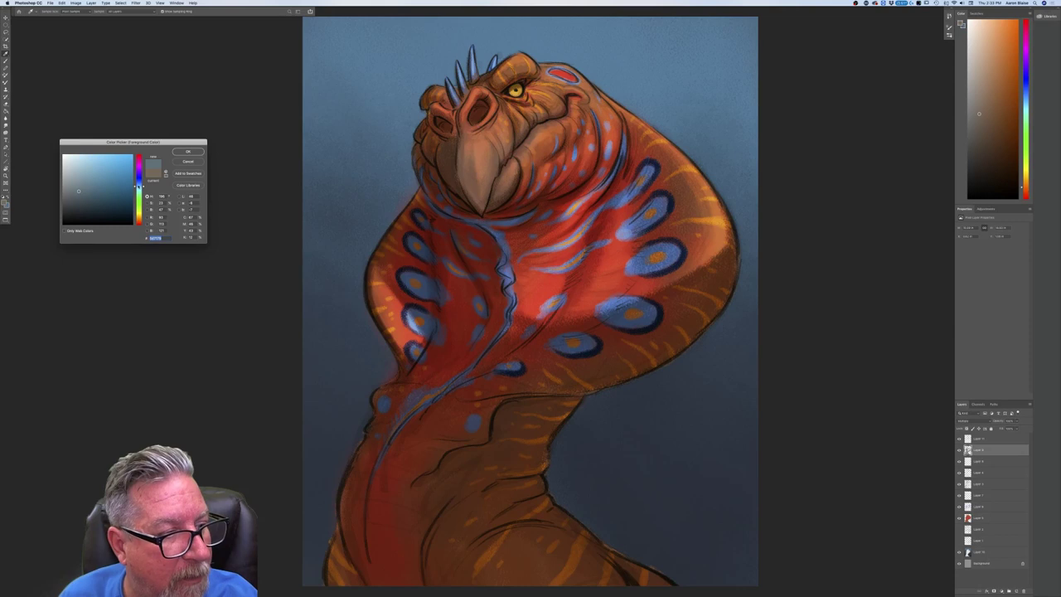
{"action": "left_click_drag", "start_coordinate": [140, 188], "coordinate": [138, 185]}
{"action": "left_click", "coordinate": [94, 166]}
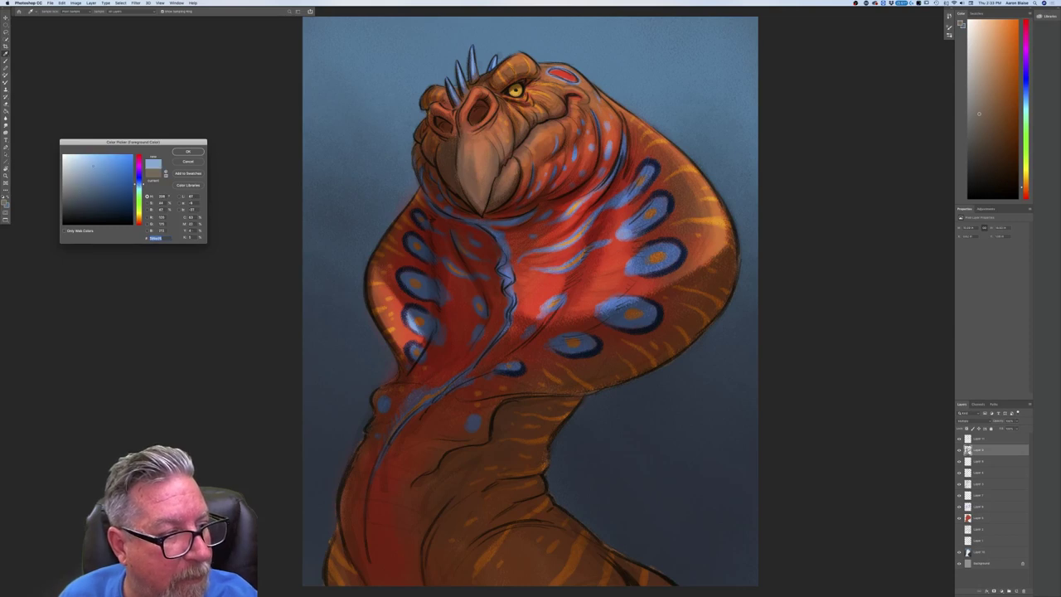
{"action": "left_click", "coordinate": [187, 152]}
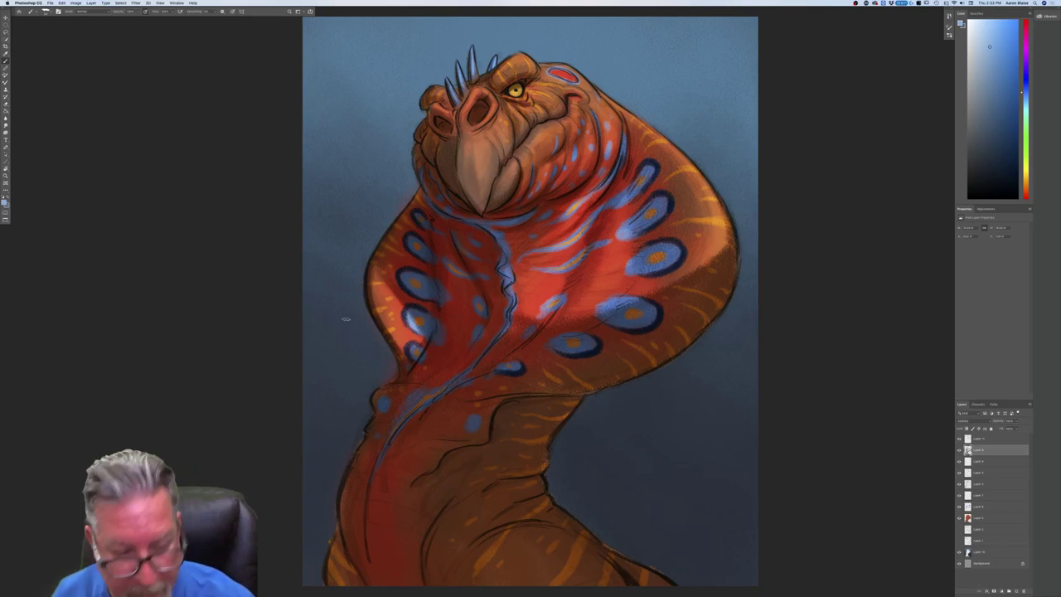
Add a new layer on top of the stack and paint light blue rim highlights on the head spikes.
{"action": "left_click_drag", "start_coordinate": [270, 268], "coordinate": [235, 408]}
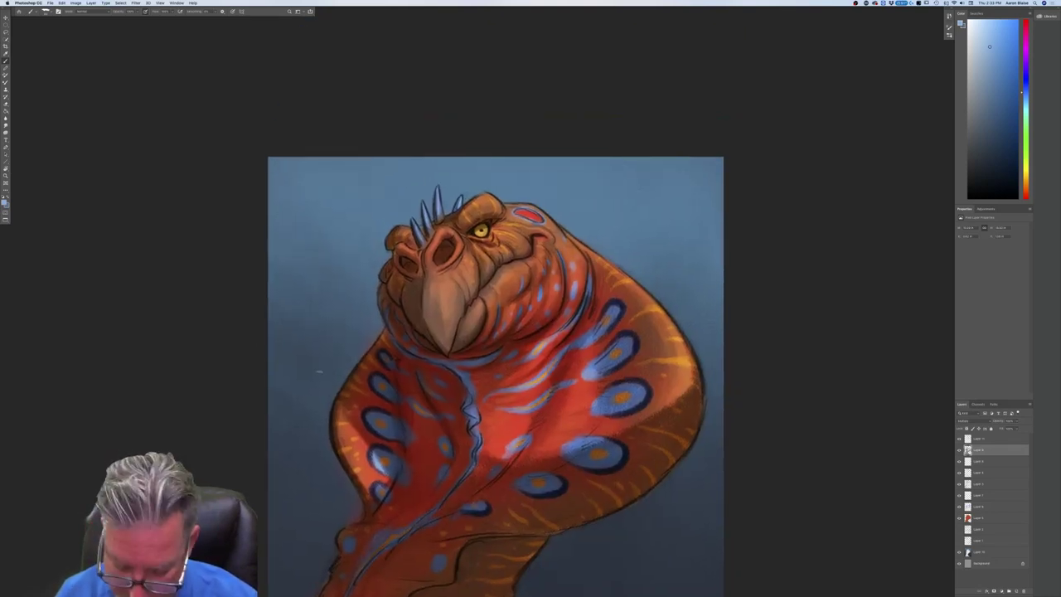
{"action": "key", "text": "super+plus"}
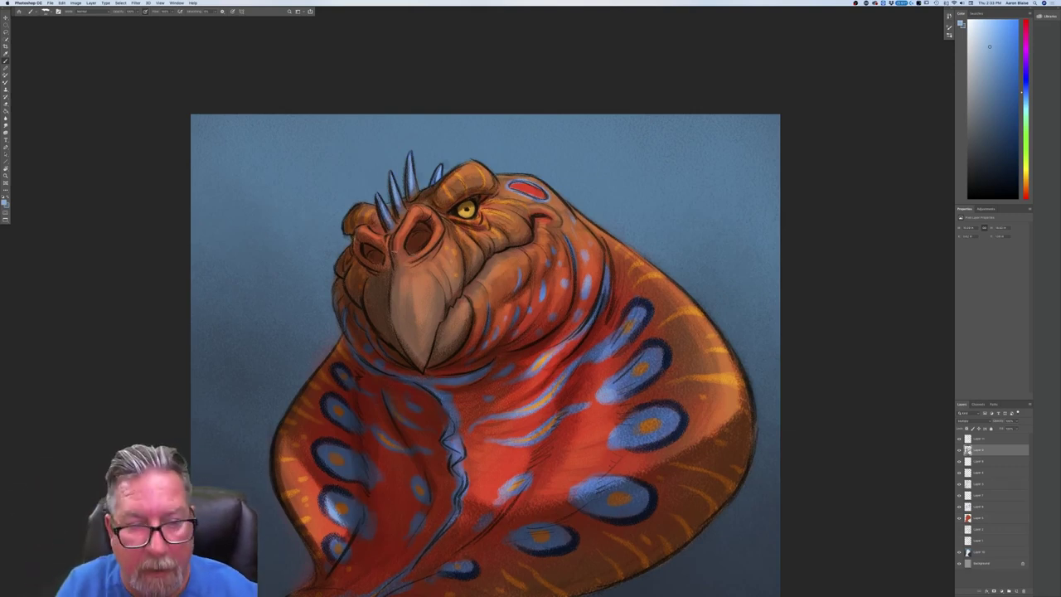
{"action": "left_click", "coordinate": [1016, 591]}
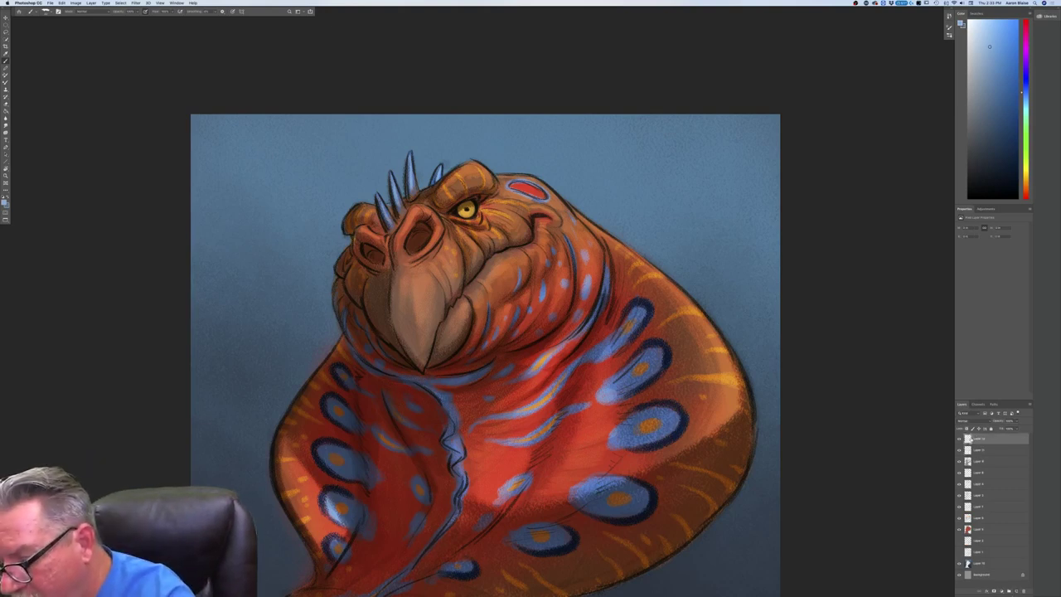
{"action": "left_click", "coordinate": [975, 440]}
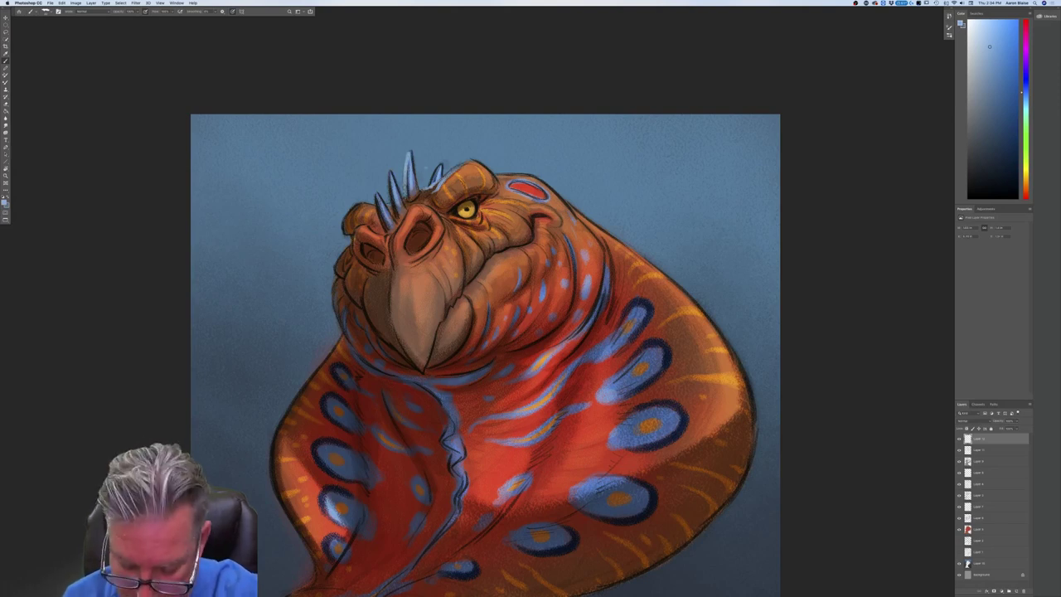
{"action": "left_click_drag", "start_coordinate": [439, 165], "coordinate": [430, 183]}
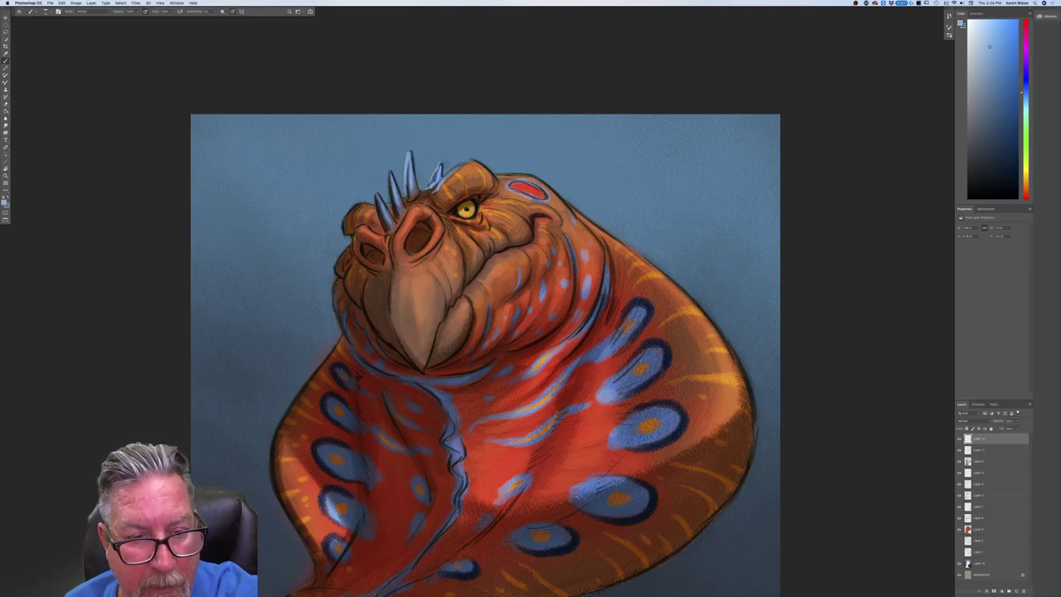
{"action": "mouse_move", "coordinate": [440, 161]}
{"action": "left_mouse_down"}
{"action": "mouse_move", "coordinate": [429, 184]}
{"action": "mouse_move", "coordinate": [403, 188]}
{"action": "left_mouse_up"}
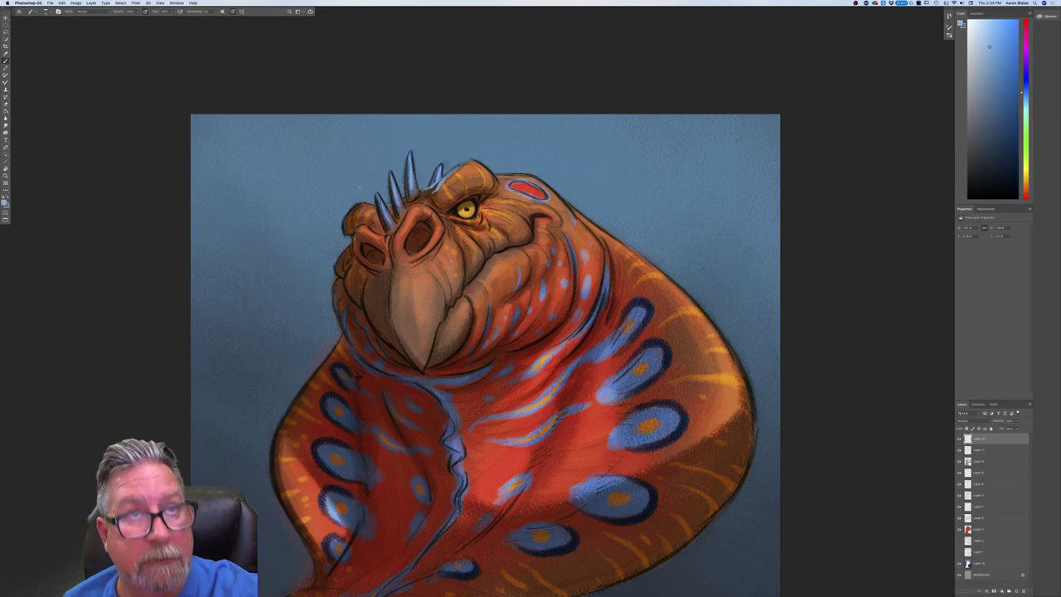
{"action": "mouse_move", "coordinate": [439, 166]}
{"action": "left_mouse_down"}
{"action": "mouse_move", "coordinate": [430, 184]}
{"action": "mouse_move", "coordinate": [406, 168]}
{"action": "mouse_move", "coordinate": [405, 198]}
{"action": "left_mouse_up"}
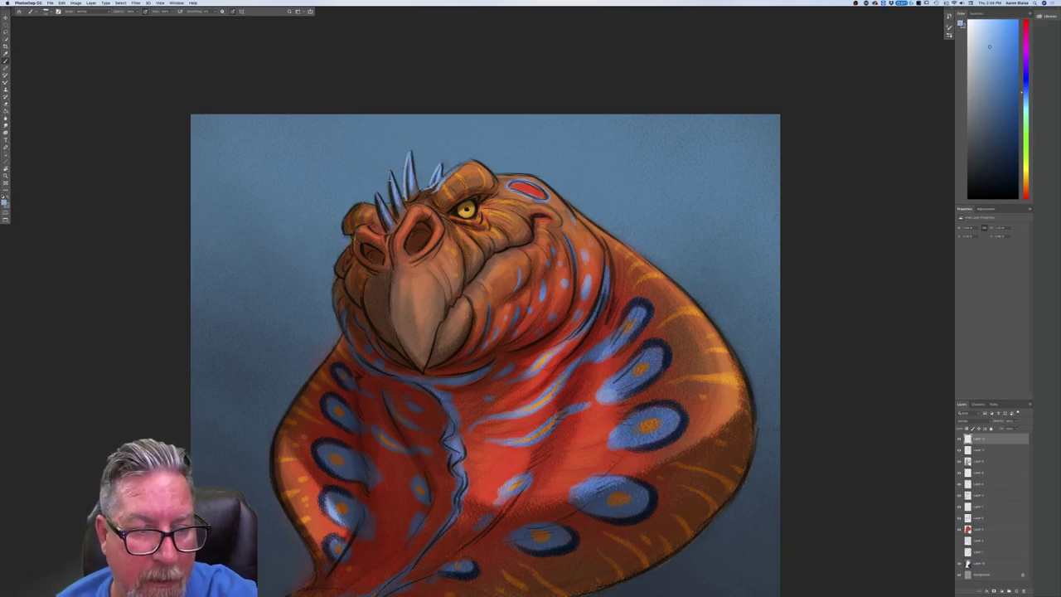
{"action": "left_click_drag", "start_coordinate": [391, 177], "coordinate": [394, 217]}
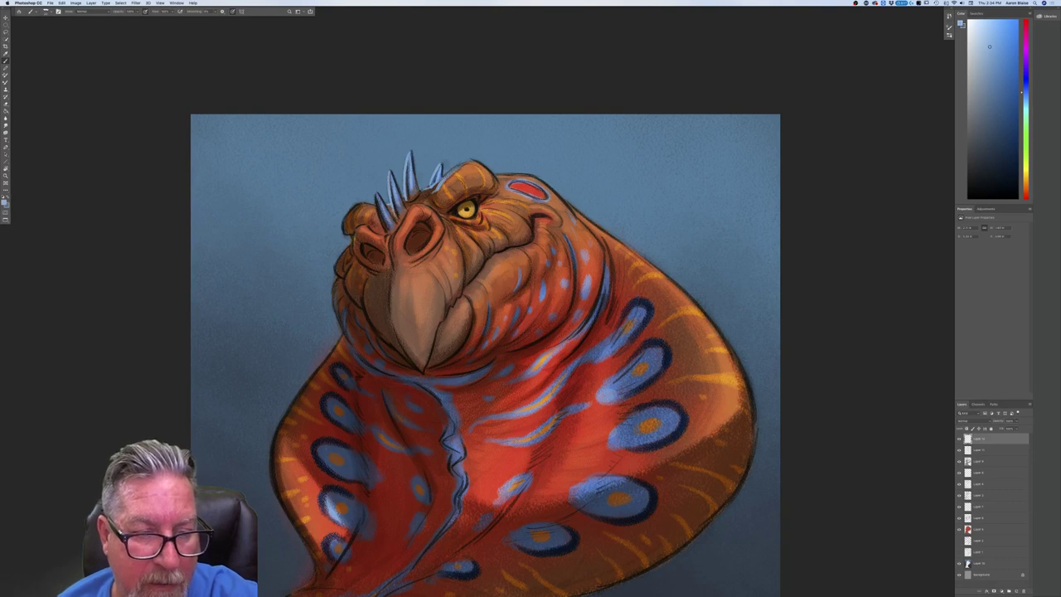
{"action": "left_click_drag", "start_coordinate": [377, 194], "coordinate": [383, 229]}
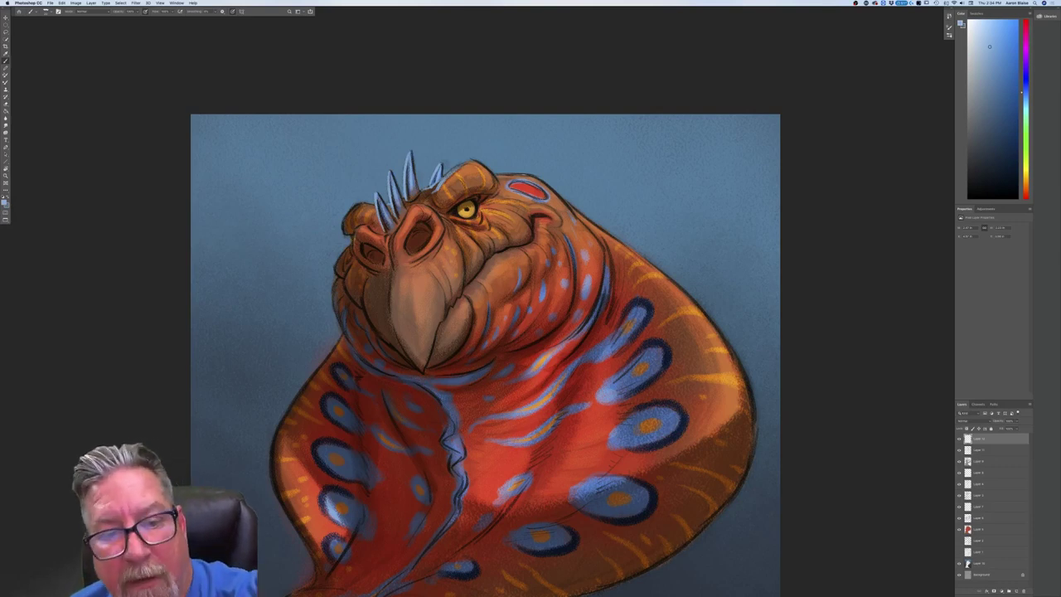
Paint thin light blue rim lines along the crown, around the nostril, and down the left edge of the face.
{"action": "left_click_drag", "start_coordinate": [494, 174], "coordinate": [516, 174]}
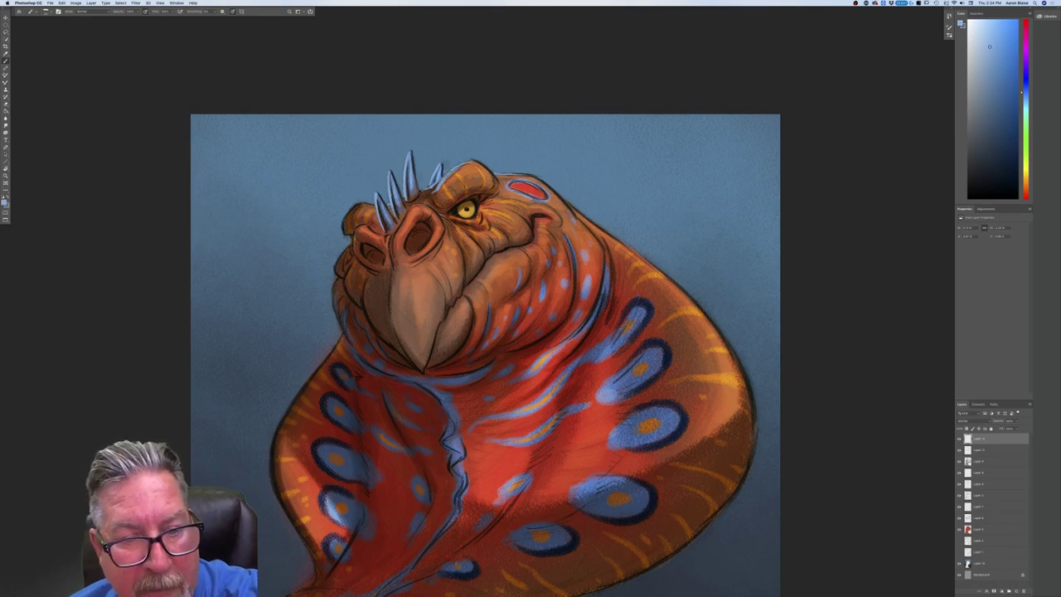
{"action": "left_click_drag", "start_coordinate": [430, 193], "coordinate": [423, 197]}
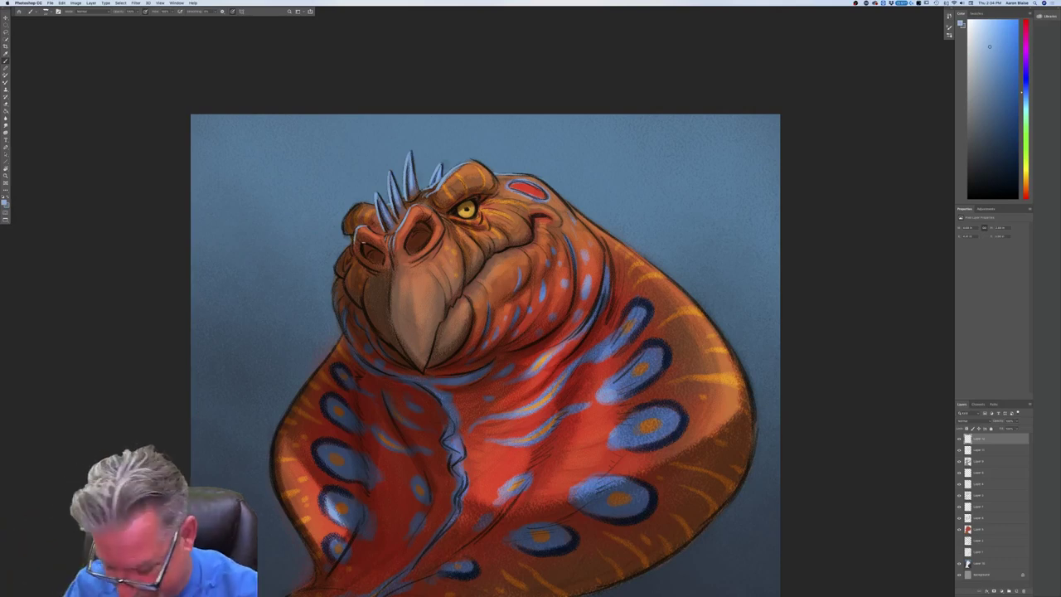
{"action": "left_click_drag", "start_coordinate": [356, 238], "coordinate": [370, 267]}
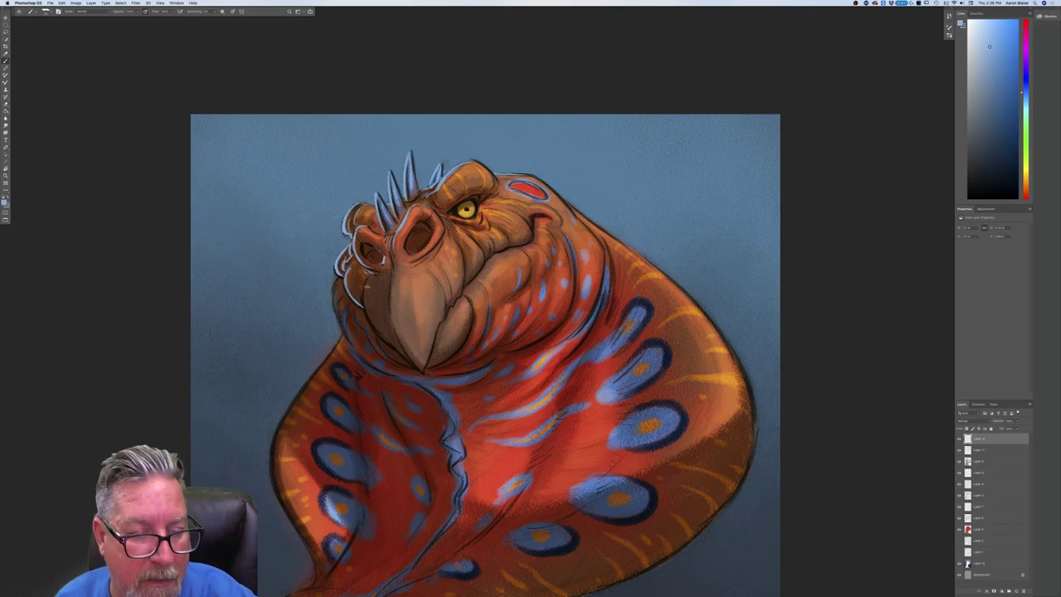
Paint textured light blue reflected light along the shadowed left side of the beak, down to its tip.
{"action": "left_click_drag", "start_coordinate": [364, 283], "coordinate": [381, 332]}
{"action": "mouse_move", "coordinate": [366, 297]}
{"action": "left_mouse_down"}
{"action": "mouse_move", "coordinate": [392, 343]}
{"action": "mouse_move", "coordinate": [388, 333]}
{"action": "left_mouse_up"}
{"action": "left_click_drag", "start_coordinate": [345, 270], "coordinate": [353, 295]}
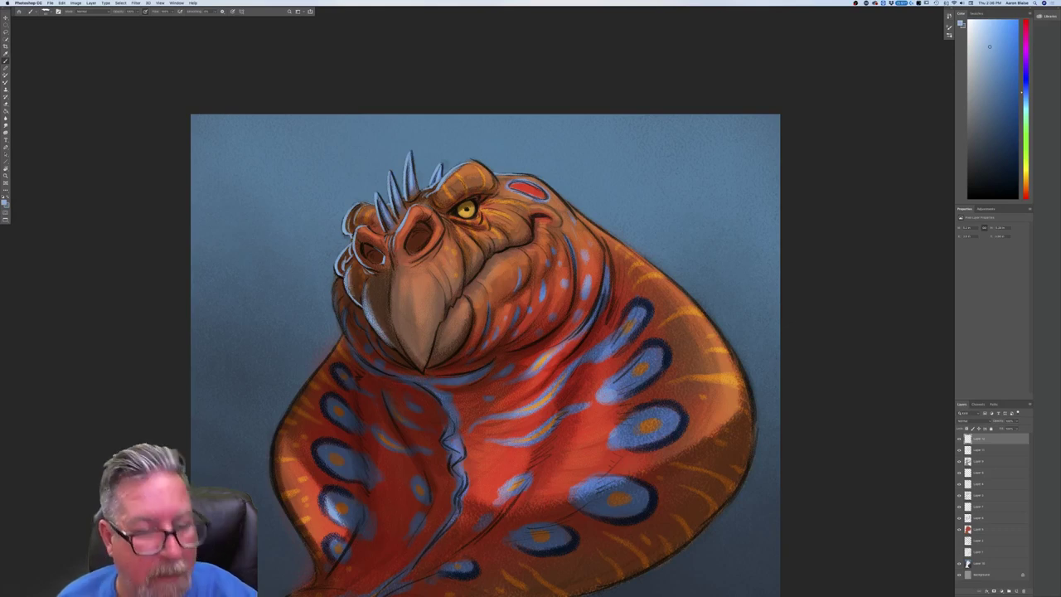
{"action": "left_click", "coordinate": [231, 11]}
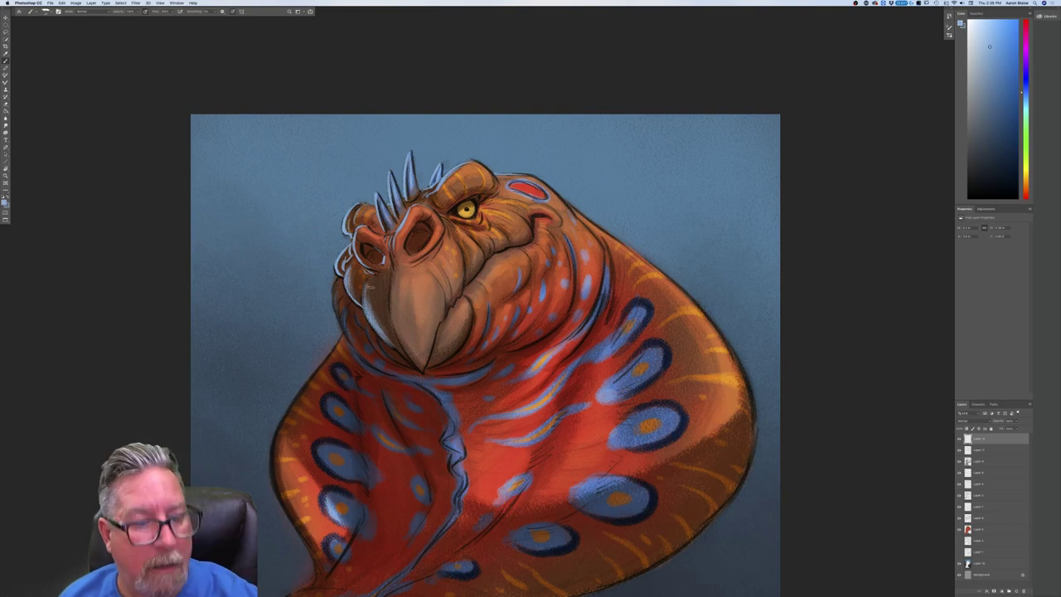
{"action": "left_click_drag", "start_coordinate": [388, 343], "coordinate": [418, 366]}
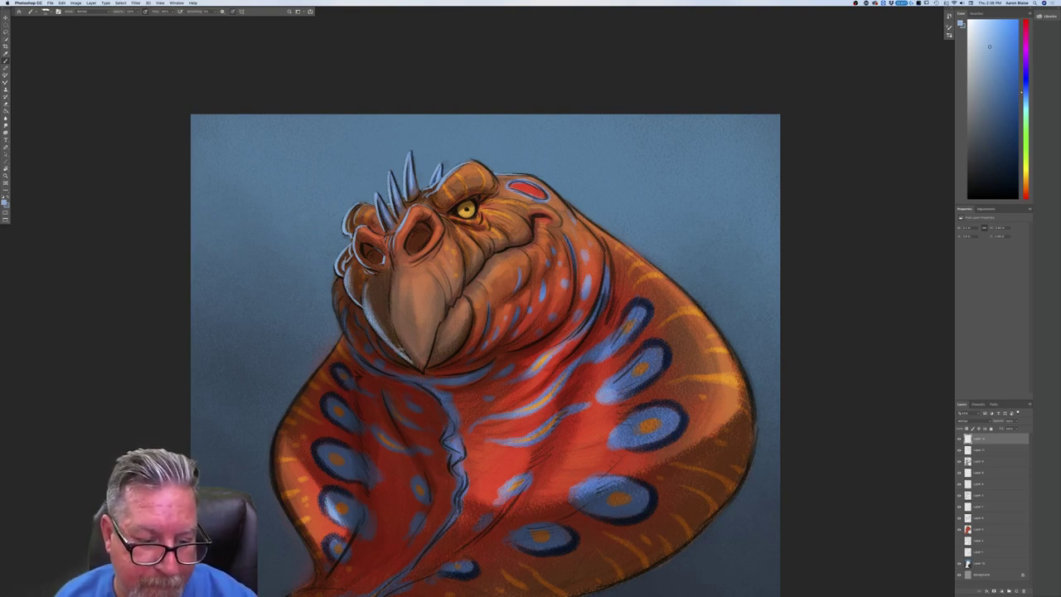
{"action": "left_click_drag", "start_coordinate": [403, 351], "coordinate": [392, 338]}
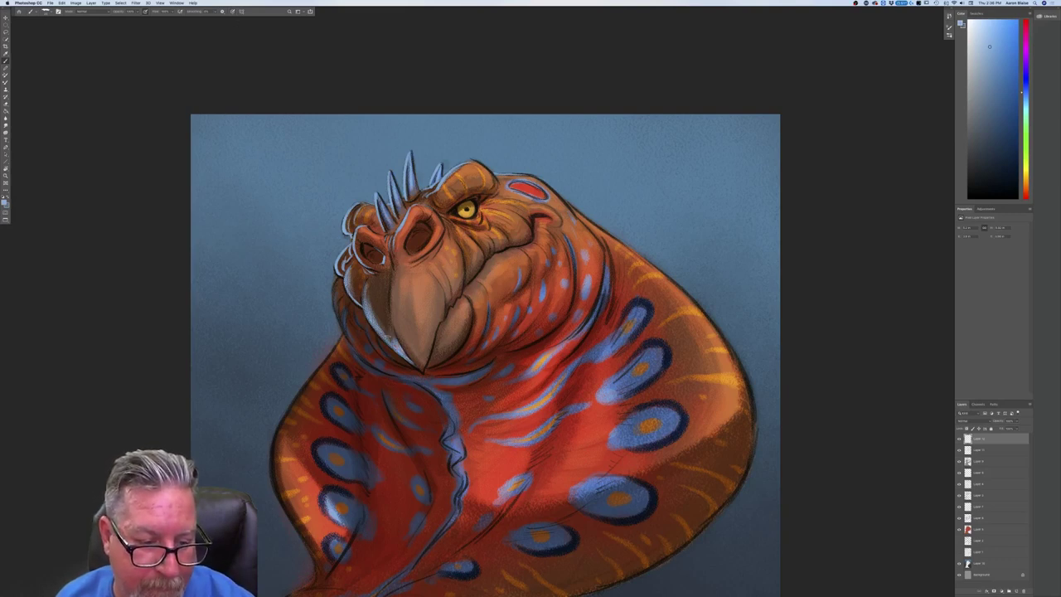
{"action": "left_click_drag", "start_coordinate": [392, 342], "coordinate": [385, 331]}
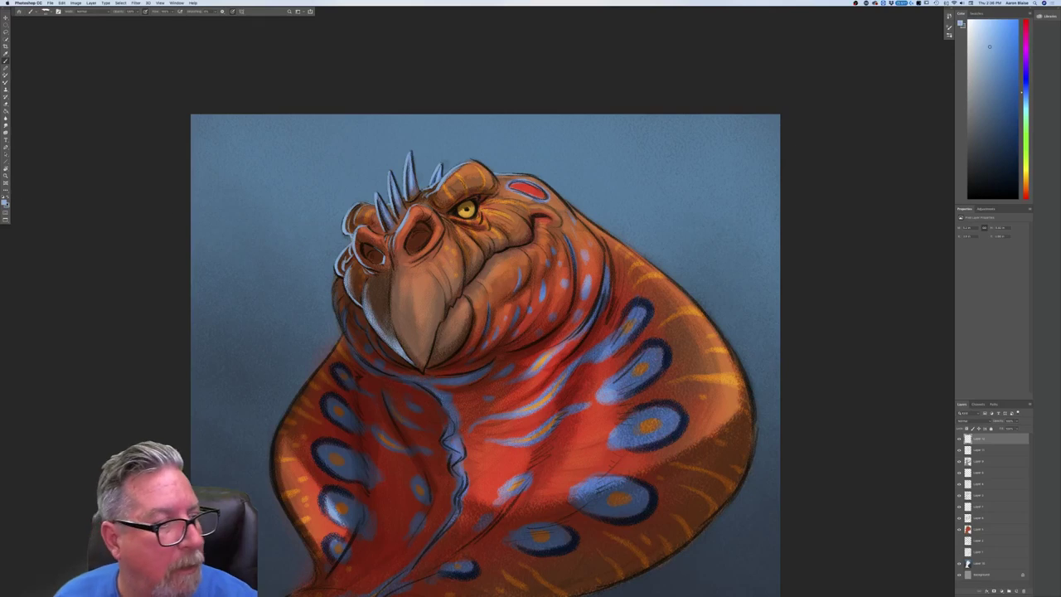
Choose a brighter light blue and paint a rim light along the upper left edge of the hood.
{"action": "left_click", "coordinate": [5, 201]}
{"action": "left_click", "coordinate": [97, 158]}
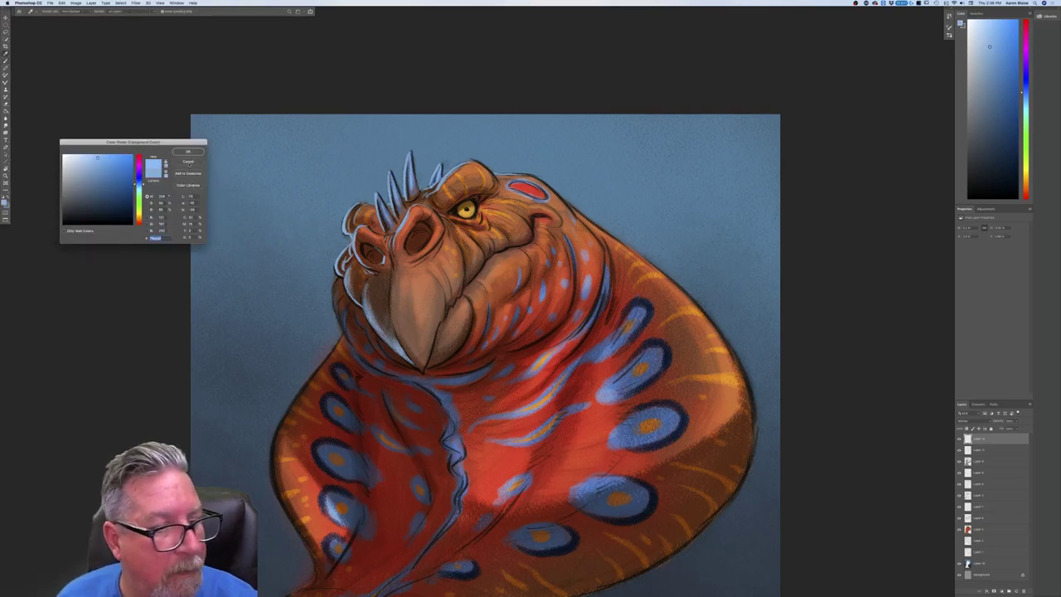
{"action": "left_click", "coordinate": [183, 152]}
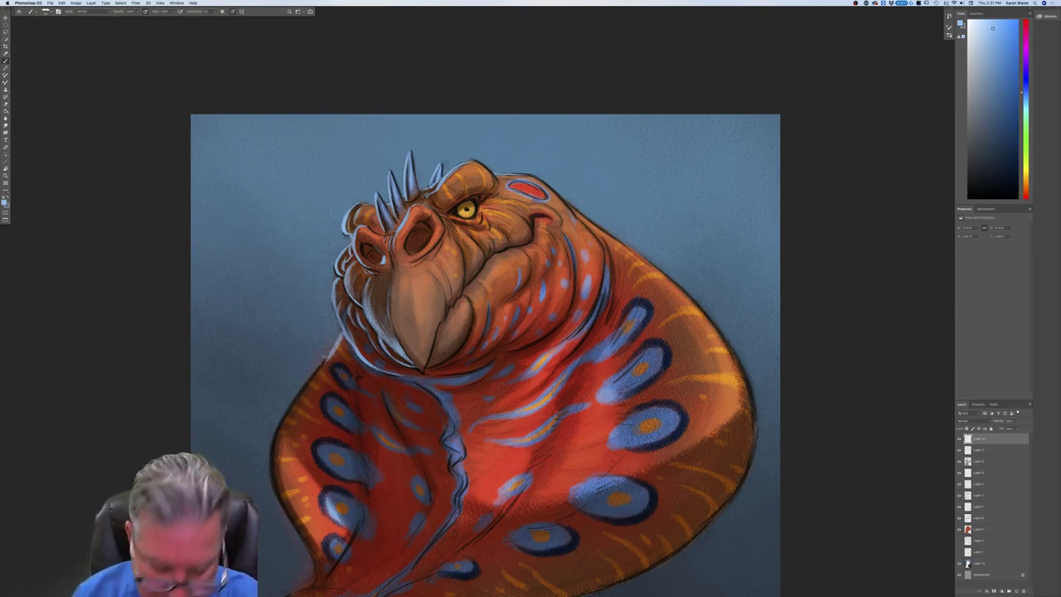
{"action": "left_click_drag", "start_coordinate": [320, 370], "coordinate": [273, 446]}
{"action": "left_click_drag", "start_coordinate": [197, 564], "coordinate": [225, 413]}
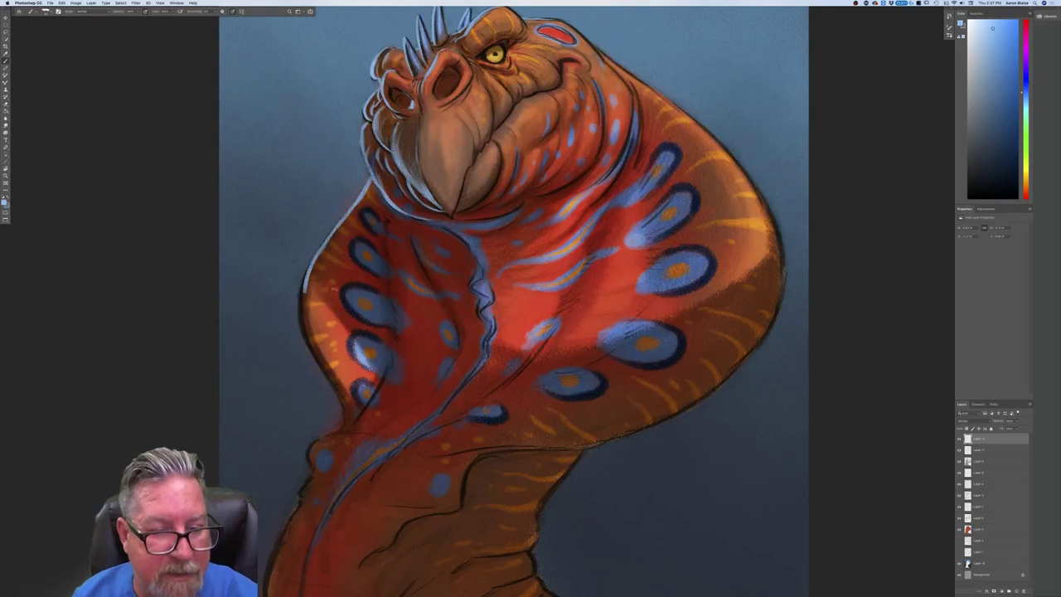
{"action": "left_click_drag", "start_coordinate": [303, 292], "coordinate": [304, 331]}
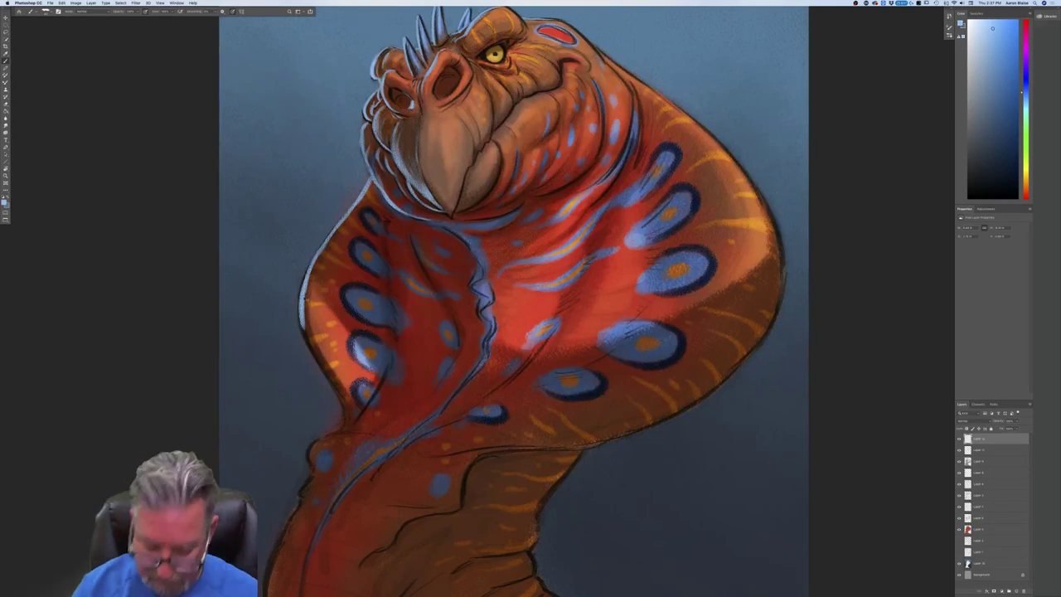
Continue the blue rim light down the lower left edge of the hood and around the neck folds below.
{"action": "key", "text": "super+minus"}
{"action": "key", "text": "super+minus"}
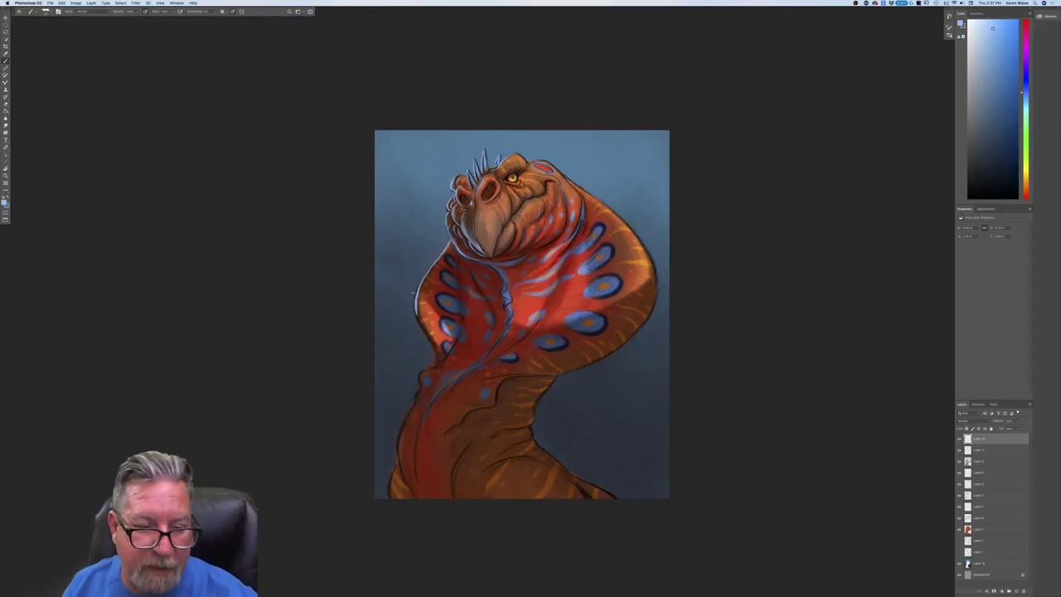
{"action": "left_click_drag", "start_coordinate": [416, 313], "coordinate": [436, 358]}
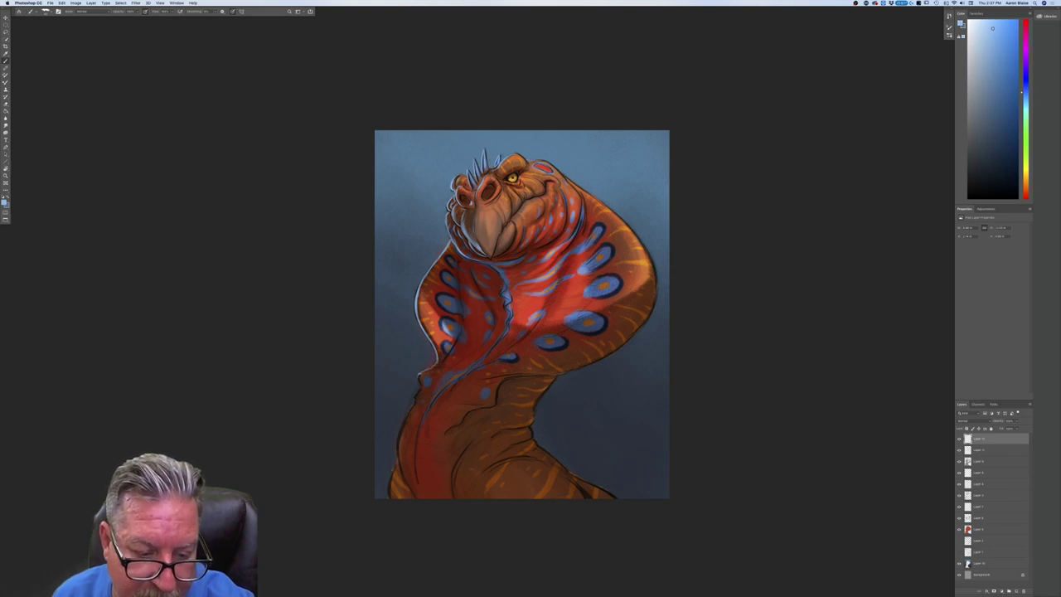
{"action": "left_click_drag", "start_coordinate": [420, 381], "coordinate": [416, 401]}
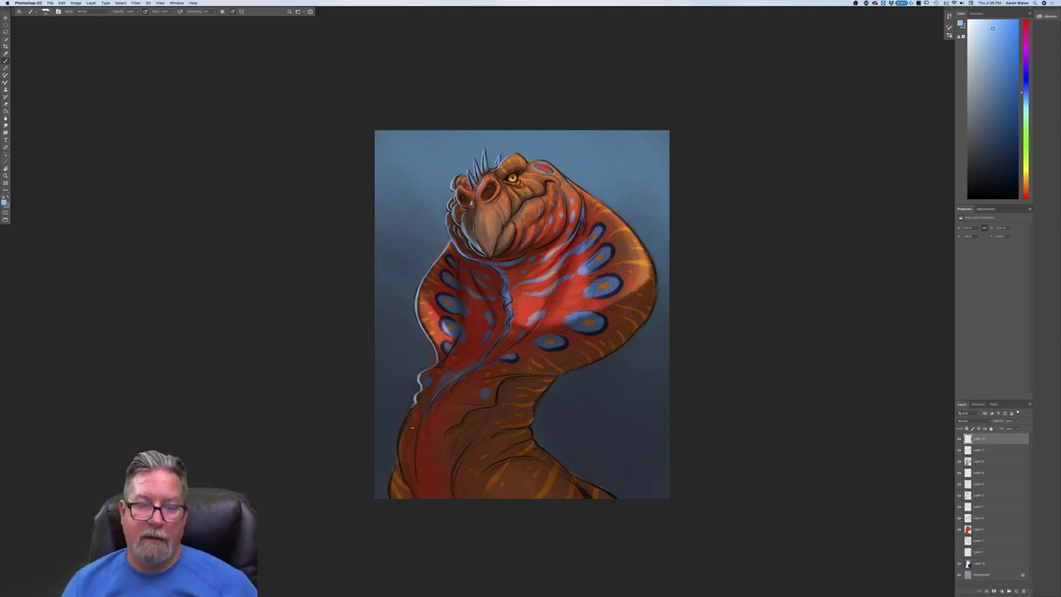
Try light blue highlights along the dark skin folds on the left side of the chest.
{"action": "key", "text": "super+plus"}
{"action": "key", "text": "super+plus"}
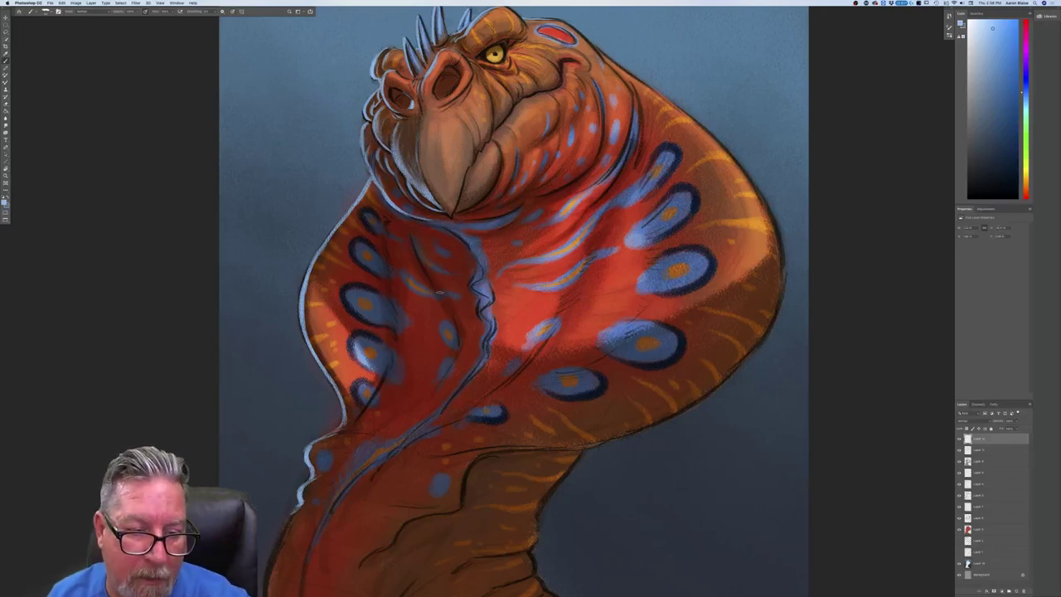
{"action": "mouse_move", "coordinate": [422, 265]}
{"action": "left_mouse_down"}
{"action": "mouse_move", "coordinate": [448, 295]}
{"action": "mouse_move", "coordinate": [441, 282]}
{"action": "left_mouse_up"}
{"action": "mouse_move", "coordinate": [456, 319]}
{"action": "left_mouse_down"}
{"action": "mouse_move", "coordinate": [464, 348]}
{"action": "mouse_move", "coordinate": [454, 370]}
{"action": "left_mouse_up"}
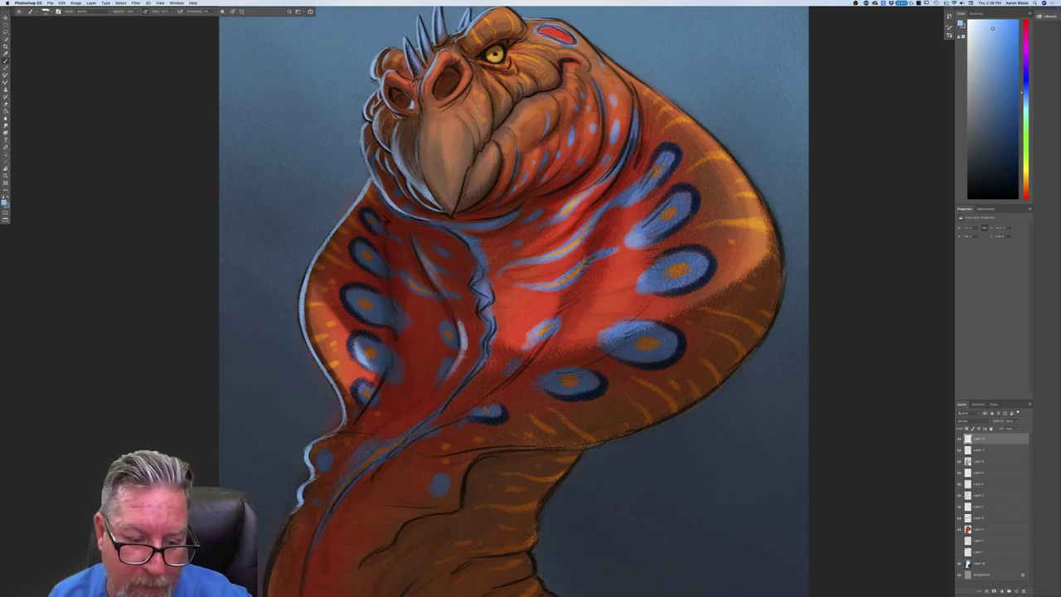
{"action": "left_click_drag", "start_coordinate": [458, 313], "coordinate": [463, 325]}
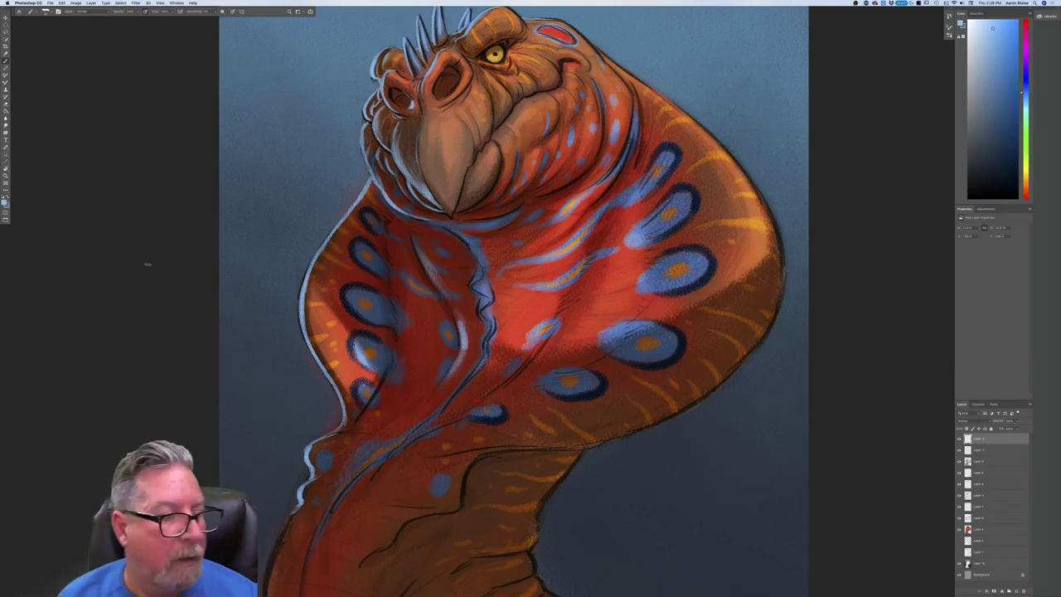
Check the whole painting from afar and undo the latest highlight strokes on the chest folds.
{"action": "key", "text": "super+0"}
{"action": "key", "text": "super+minus"}
{"action": "key", "text": "super+minus"}
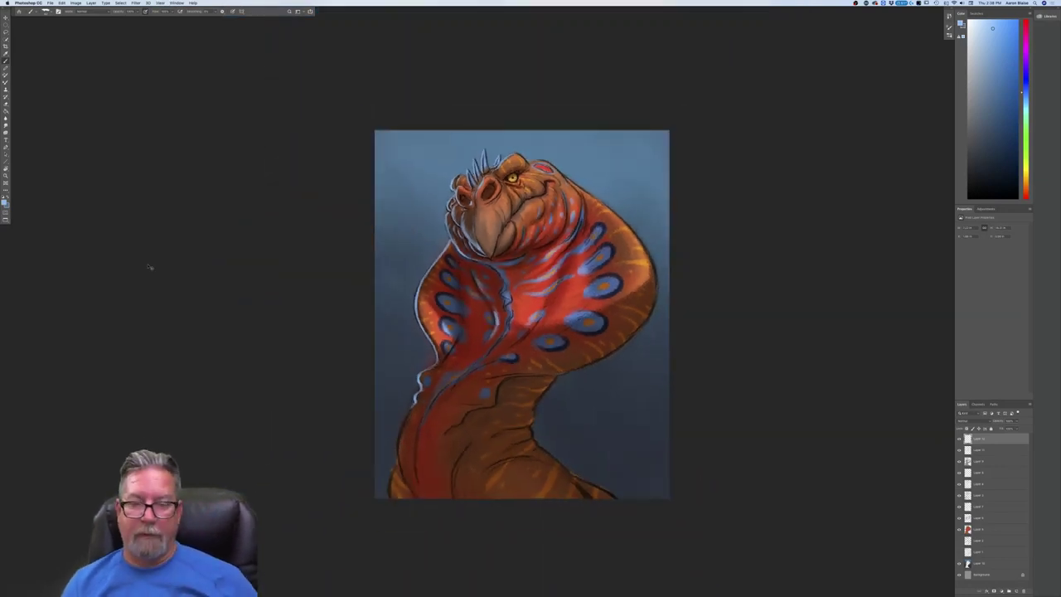
{"action": "key", "text": "super+plus"}
{"action": "key", "text": "super+plus"}
{"action": "key", "text": "alt+super+z"}
{"action": "key", "text": "alt+super+z"}
{"action": "key", "text": "alt+super+z"}
{"action": "key", "text": "alt+super+z"}
{"action": "key", "text": "alt+super+z"}
{"action": "key", "text": "alt+super+z"}
{"action": "key", "text": "alt+super+z"}
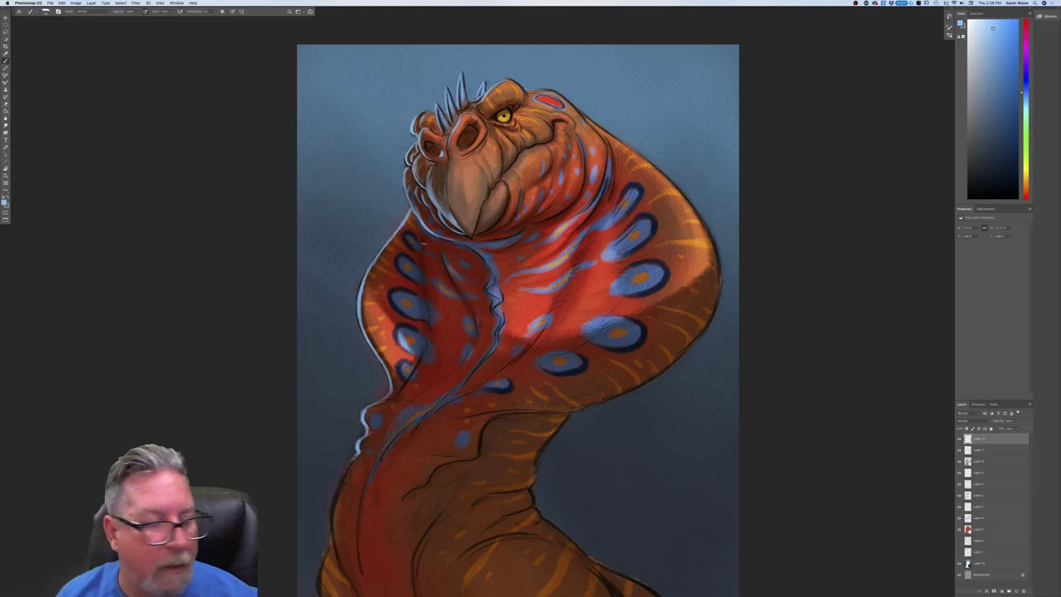
Choose a darker blue and paint soft highlights along the shaded folds inside the left side of the hood.
{"action": "left_click", "coordinate": [5, 202]}
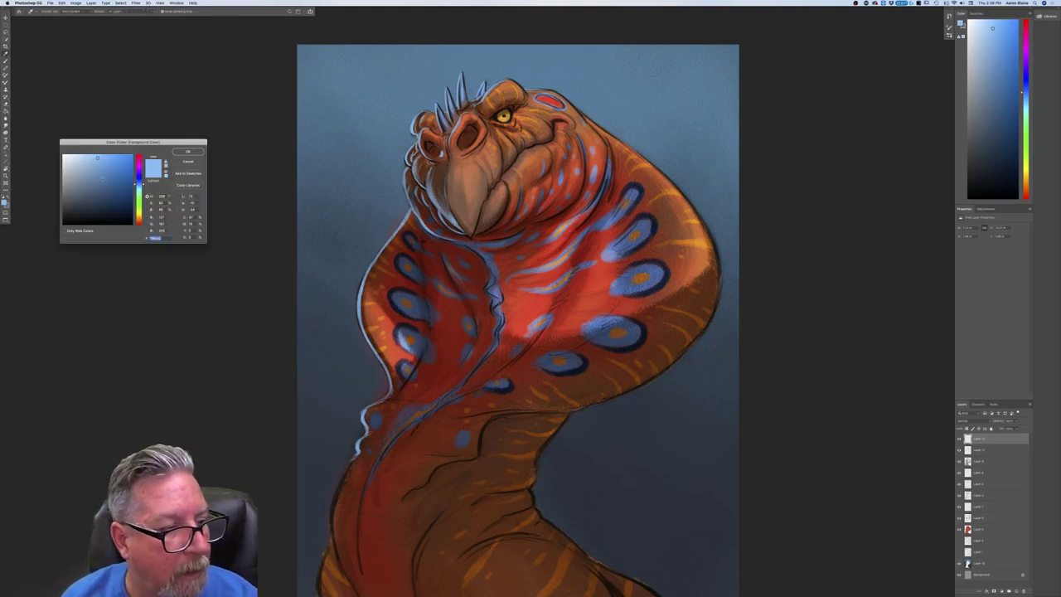
{"action": "key", "text": "Return"}
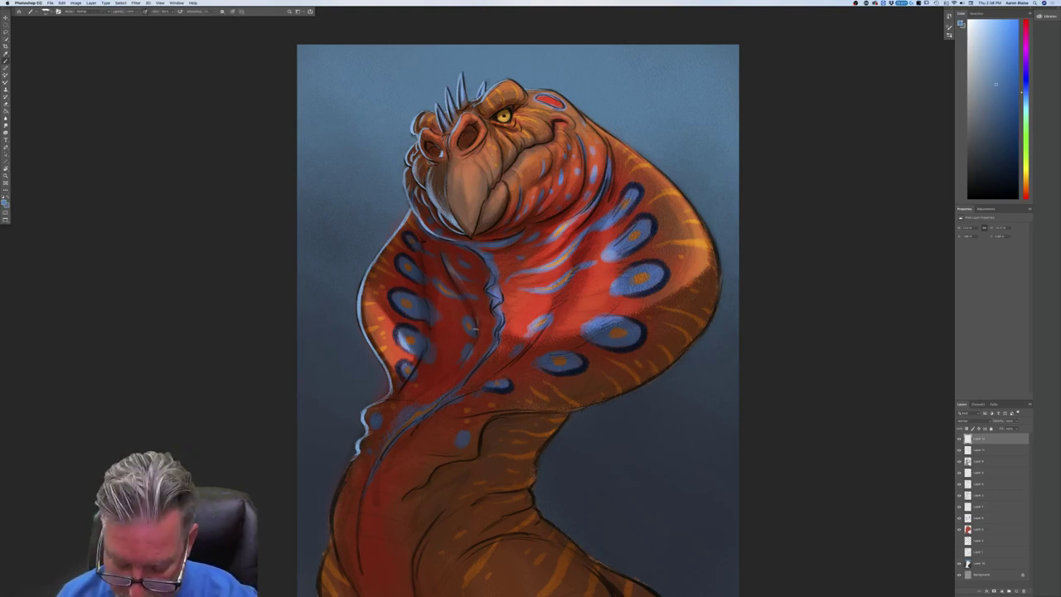
{"action": "mouse_move", "coordinate": [479, 323]}
{"action": "left_mouse_down"}
{"action": "mouse_move", "coordinate": [468, 348]}
{"action": "mouse_move", "coordinate": [478, 318]}
{"action": "left_mouse_up"}
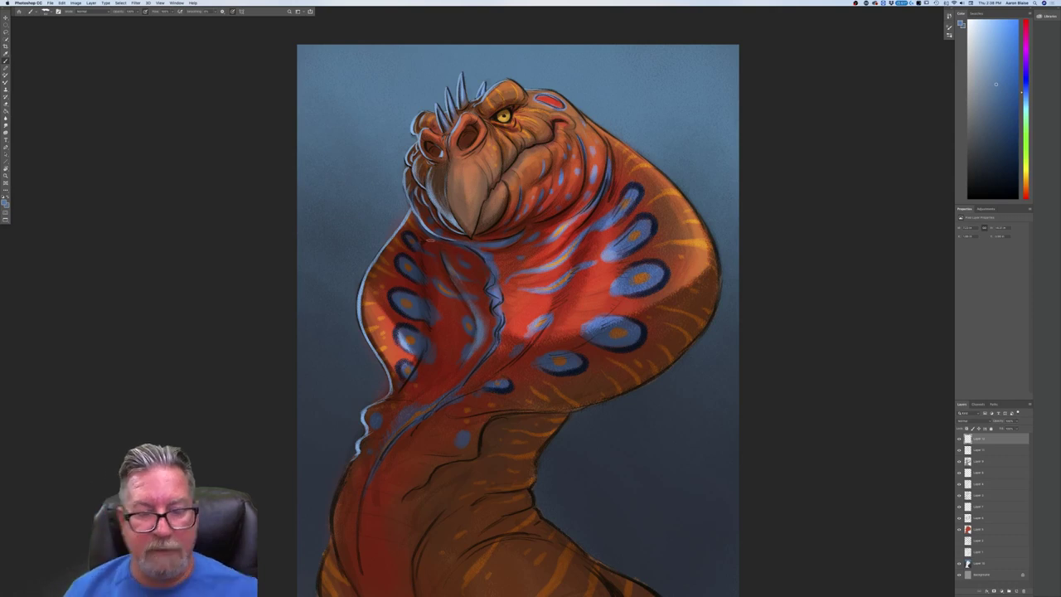
Choose a lighter blue and brighten the wavy upper edge of the central chest fold.
{"action": "left_click", "coordinate": [5, 202]}
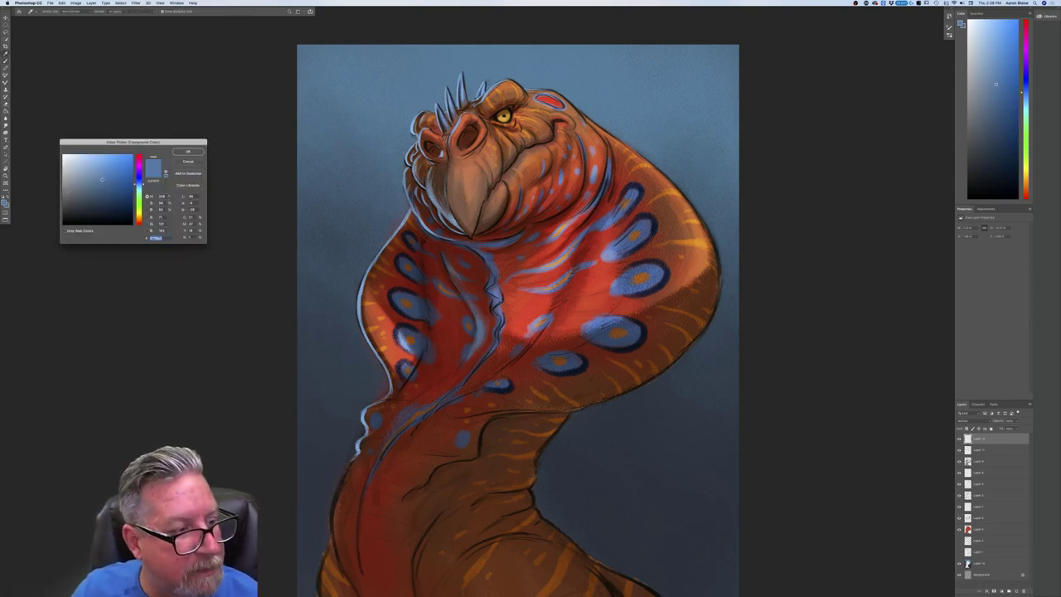
{"action": "left_click", "coordinate": [99, 163]}
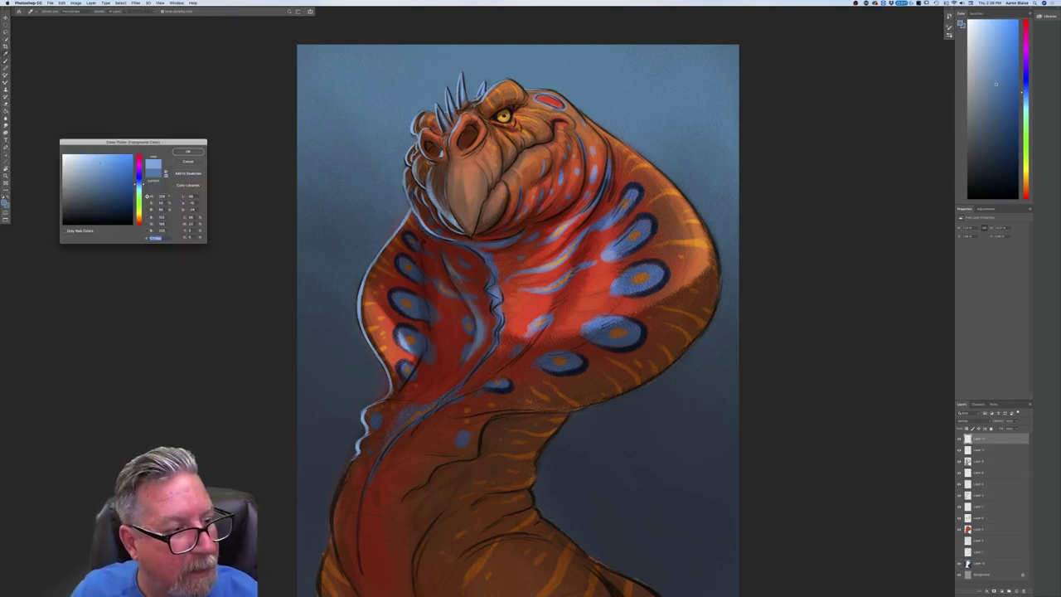
{"action": "left_click", "coordinate": [184, 155]}
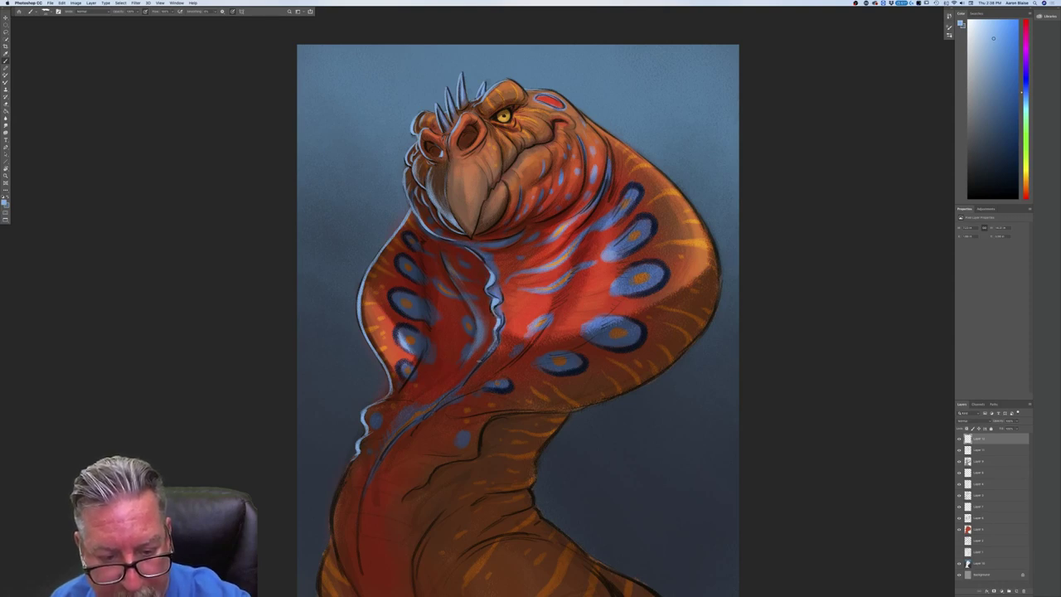
Continue the light blue rim light down the central chest fold and along the lower left edge of the neck.
{"action": "key", "text": "i"}
{"action": "mouse_move", "coordinate": [242, 162]}
{"action": "left_mouse_down"}
{"action": "mouse_move", "coordinate": [324, 535]}
{"action": "mouse_move", "coordinate": [714, 147]}
{"action": "mouse_move", "coordinate": [544, 488]}
{"action": "mouse_move", "coordinate": [409, 242]}
{"action": "mouse_move", "coordinate": [584, 291]}
{"action": "mouse_move", "coordinate": [541, 390]}
{"action": "mouse_move", "coordinate": [368, 299]}
{"action": "mouse_move", "coordinate": [576, 232]}
{"action": "mouse_move", "coordinate": [420, 365]}
{"action": "left_mouse_up"}
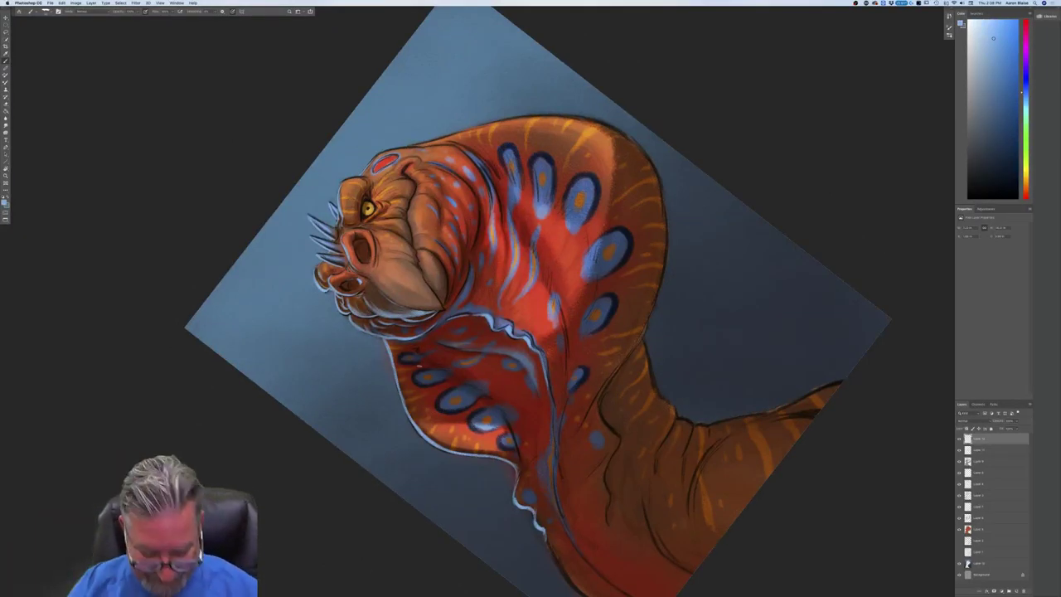
{"action": "key", "text": "r"}
{"action": "mouse_move", "coordinate": [340, 403]}
{"action": "left_mouse_down"}
{"action": "mouse_move", "coordinate": [290, 259]}
{"action": "mouse_move", "coordinate": [314, 195]}
{"action": "left_mouse_up"}
{"action": "key", "text": "b"}
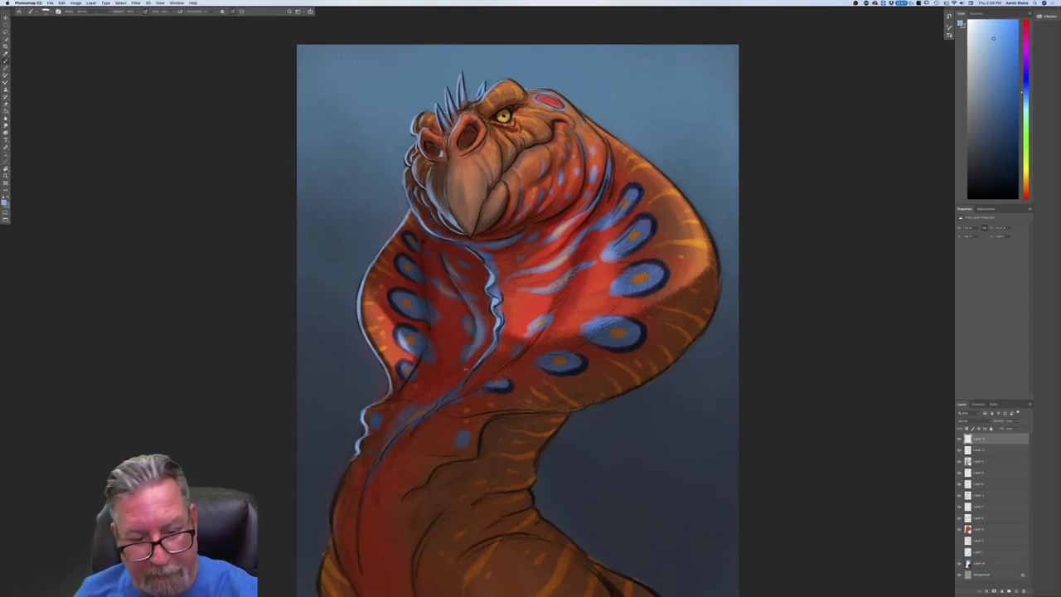
{"action": "mouse_move", "coordinate": [477, 365]}
{"action": "left_mouse_down"}
{"action": "mouse_move", "coordinate": [376, 440]}
{"action": "mouse_move", "coordinate": [334, 501]}
{"action": "mouse_move", "coordinate": [337, 491]}
{"action": "mouse_move", "coordinate": [366, 480]}
{"action": "mouse_move", "coordinate": [378, 459]}
{"action": "mouse_move", "coordinate": [356, 518]}
{"action": "mouse_move", "coordinate": [361, 487]}
{"action": "mouse_move", "coordinate": [356, 570]}
{"action": "left_mouse_up"}
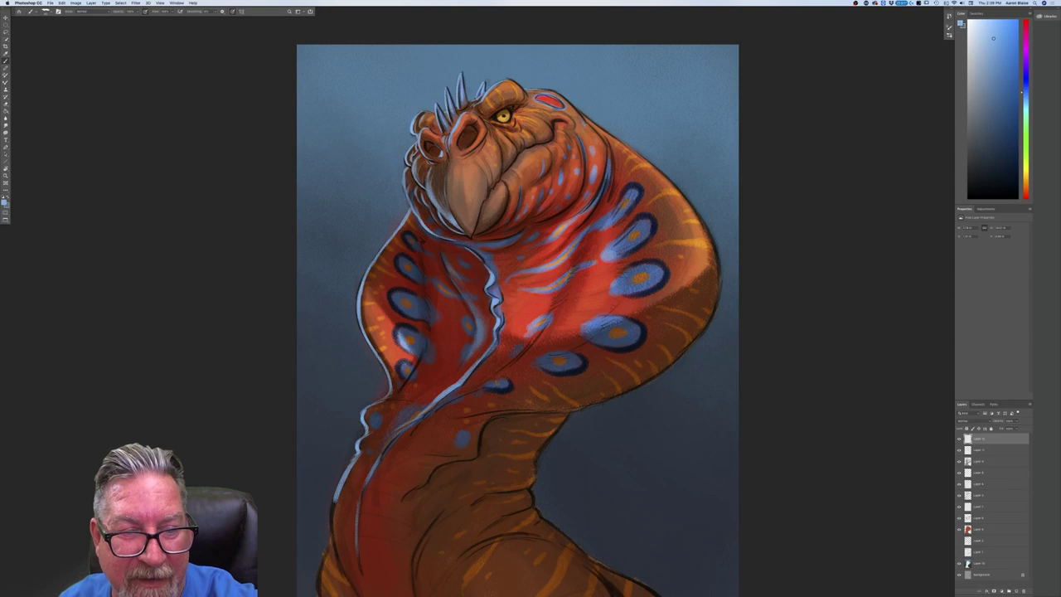
Examine the rim lighting on the head up close and compare it with the whole painting from afar.
{"action": "key", "text": "super+plus"}
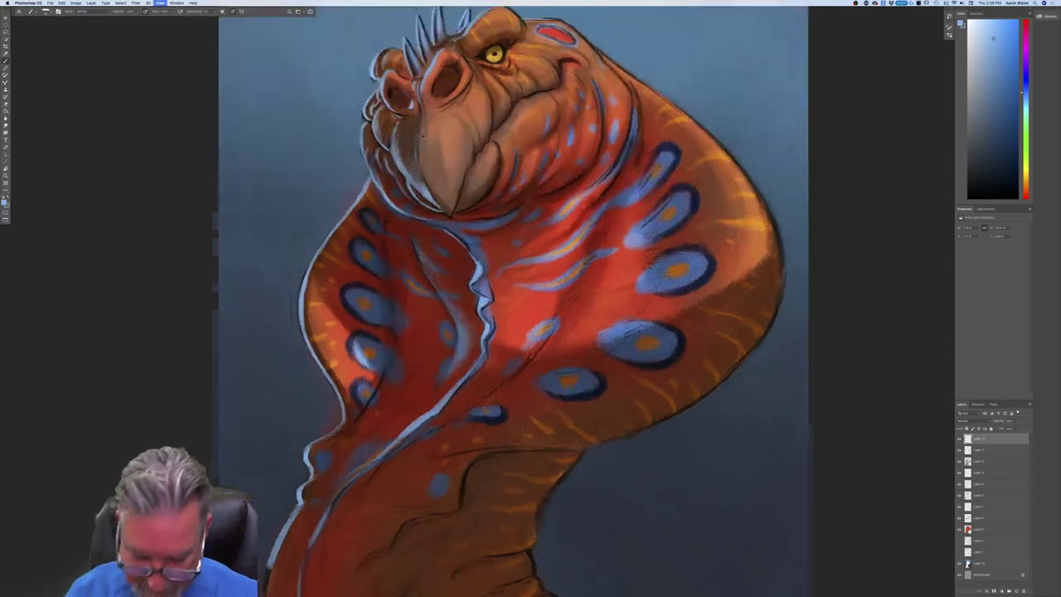
{"action": "key", "text": "super+plus"}
{"action": "left_click_drag", "start_coordinate": [422, 136], "coordinate": [433, 426]}
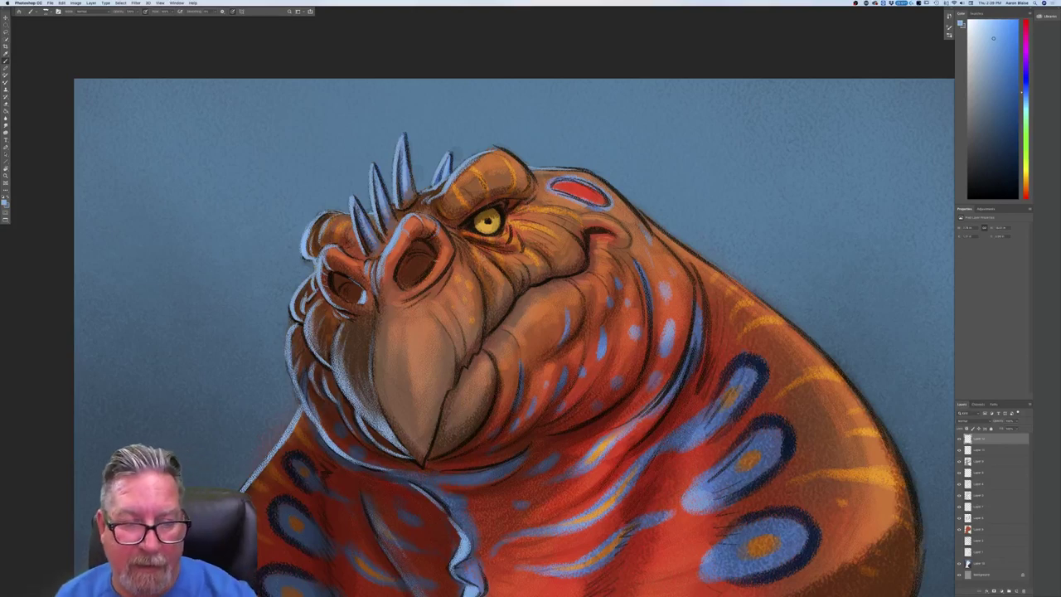
{"action": "key", "text": "super+minus"}
{"action": "key", "text": "super+minus"}
{"action": "key", "text": "super+minus"}
{"action": "key", "text": "super+minus"}
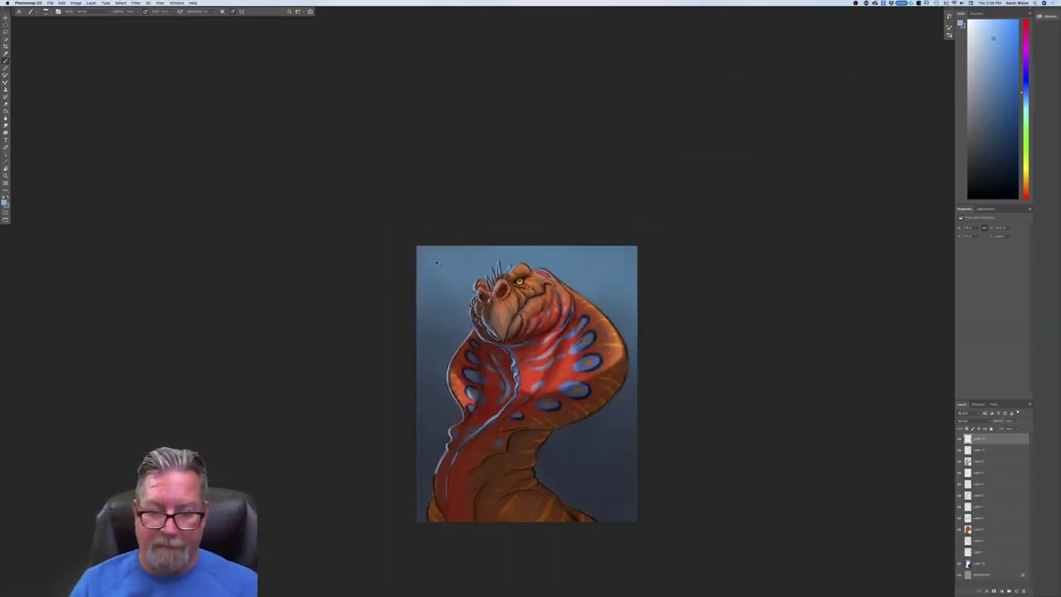
{"action": "key", "text": "super+plus"}
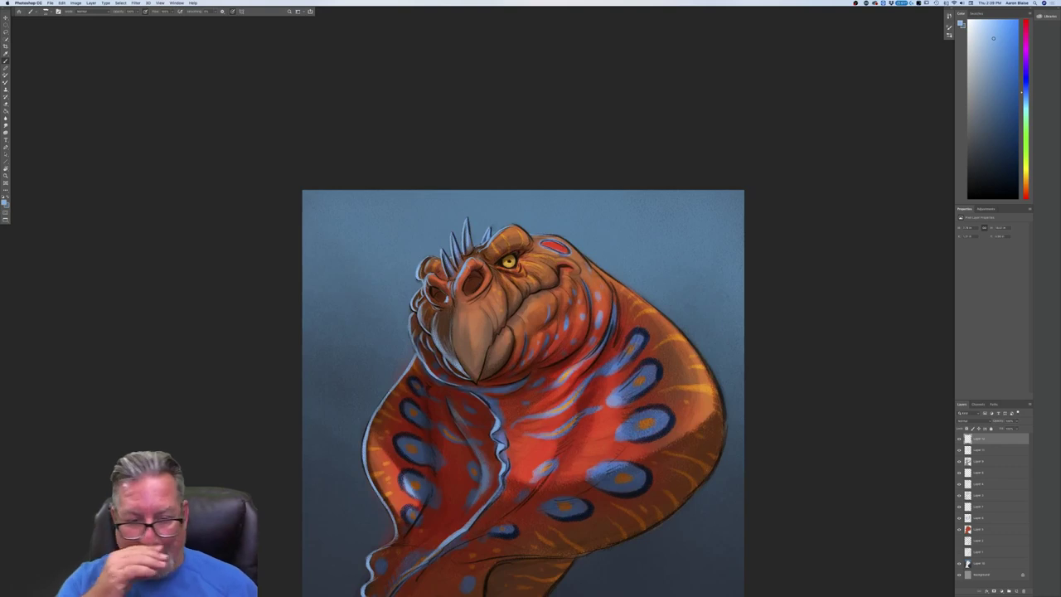
{"action": "left_click_drag", "start_coordinate": [230, 438], "coordinate": [220, 324]}
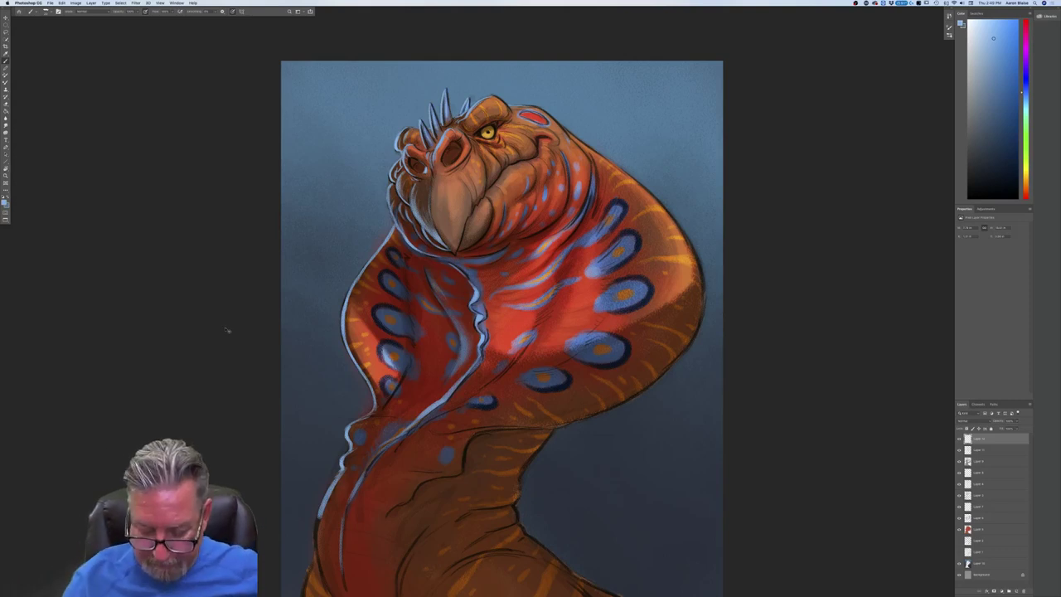
{"action": "key", "text": "super+minus"}
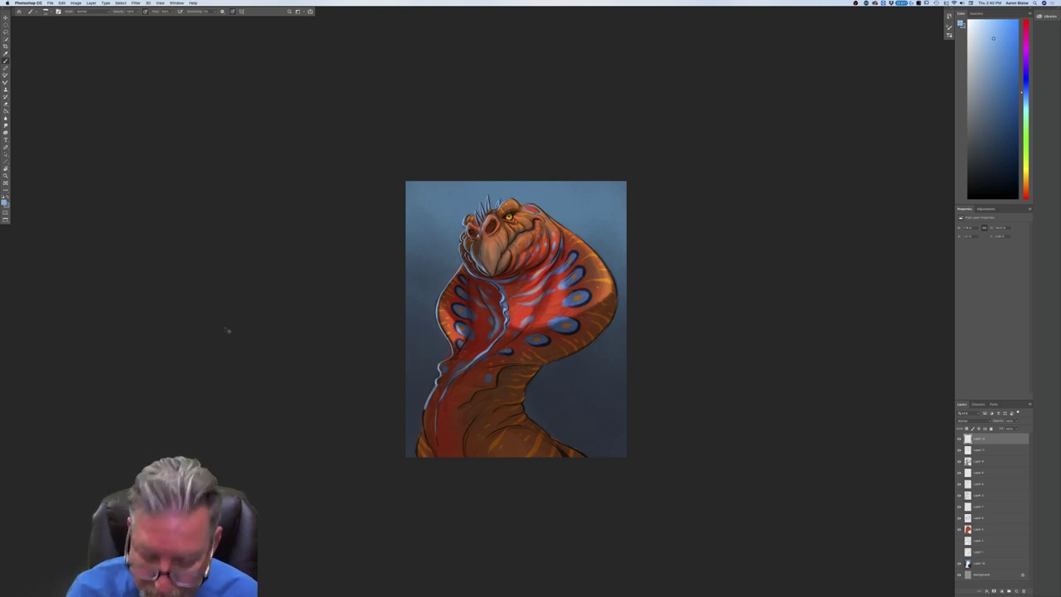
{"action": "key", "text": "super+equal"}
{"action": "key", "text": "super+minus"}
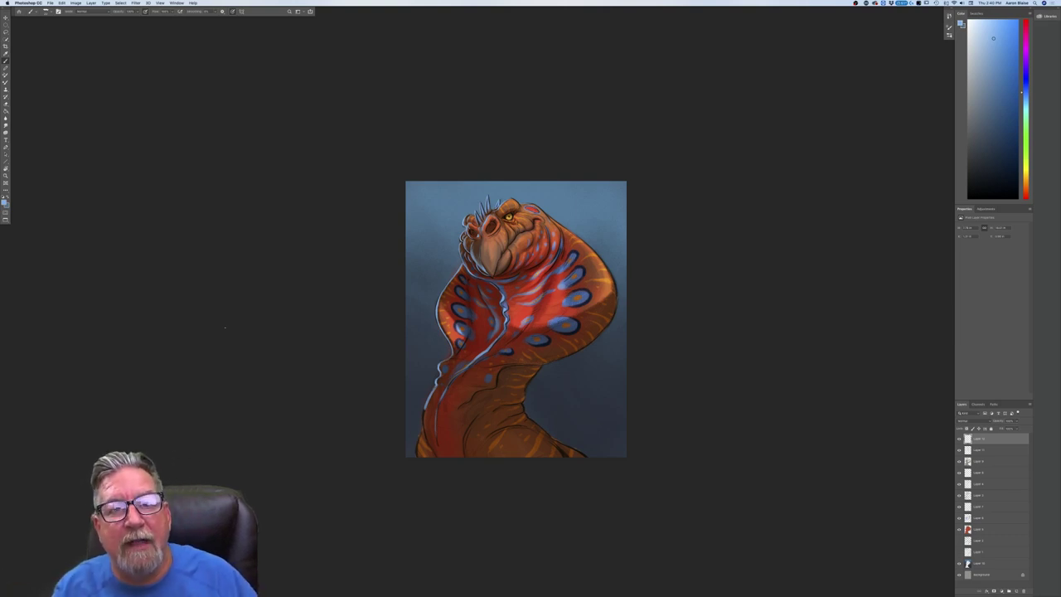
{"action": "key", "text": "super+plus"}
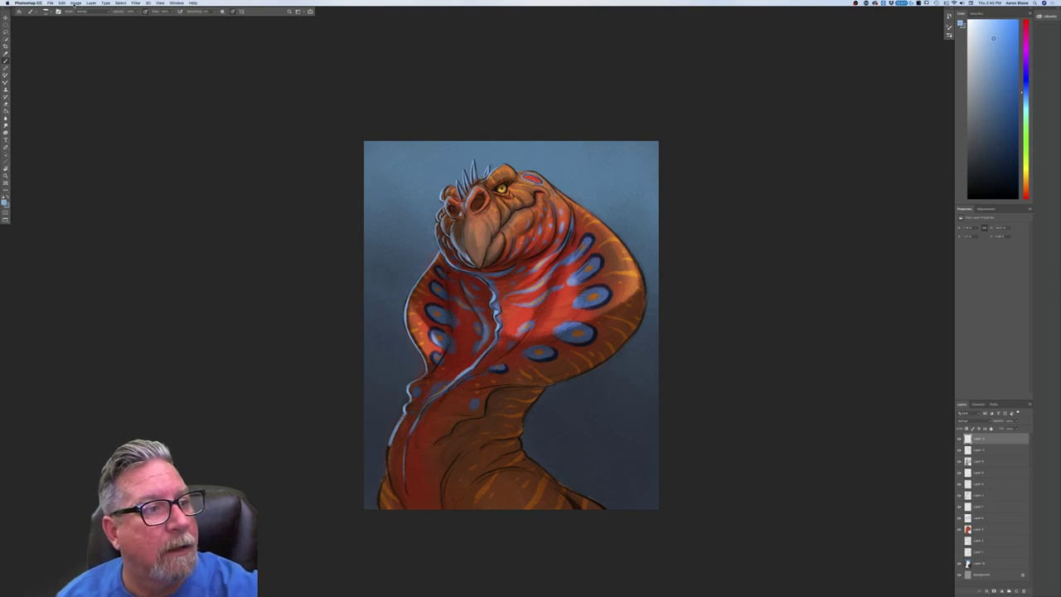
Flip the canvas horizontally to check the composition at different sizes, and undo the flip.
{"action": "left_click", "coordinate": [74, 5]}
{"action": "mouse_move", "coordinate": [107, 56]}
{"action": "left_click", "coordinate": [145, 80]}
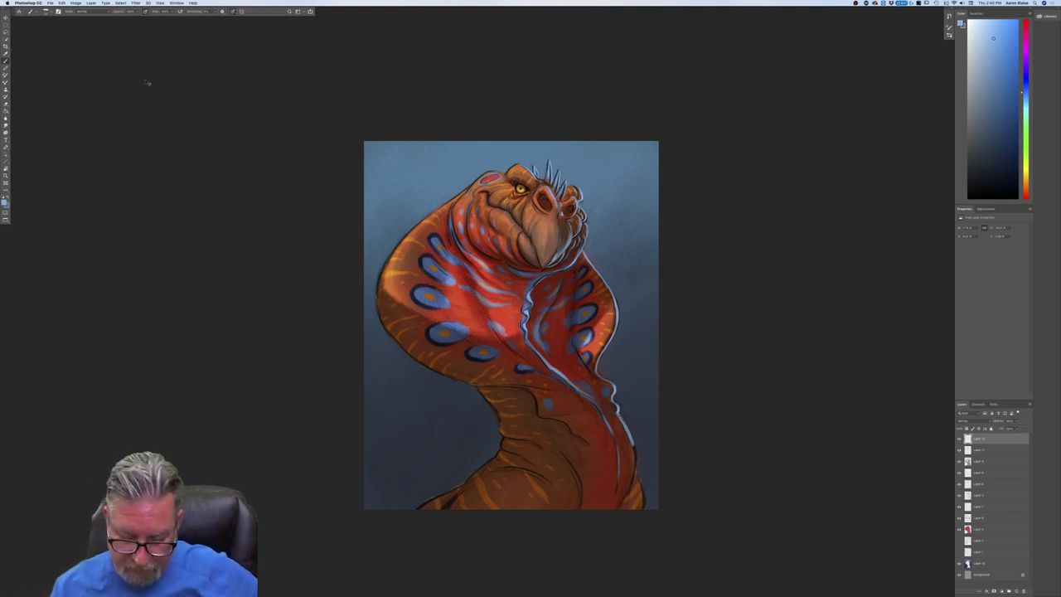
{"action": "key", "text": "super+minus"}
{"action": "key", "text": "super+minus"}
{"action": "key", "text": "super+plus"}
{"action": "key", "text": "super+plus"}
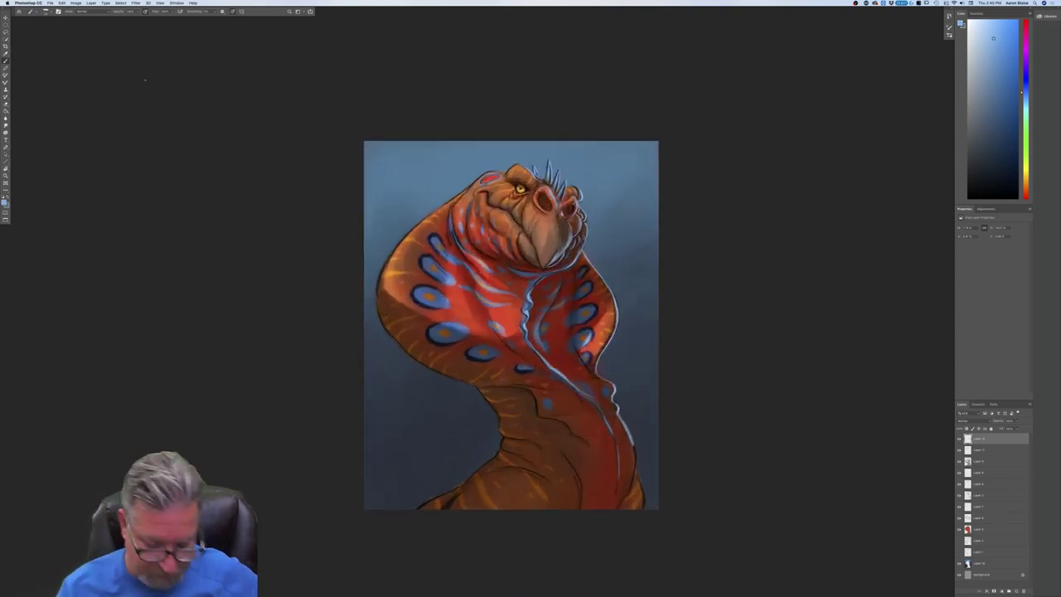
{"action": "key", "text": "super+z"}
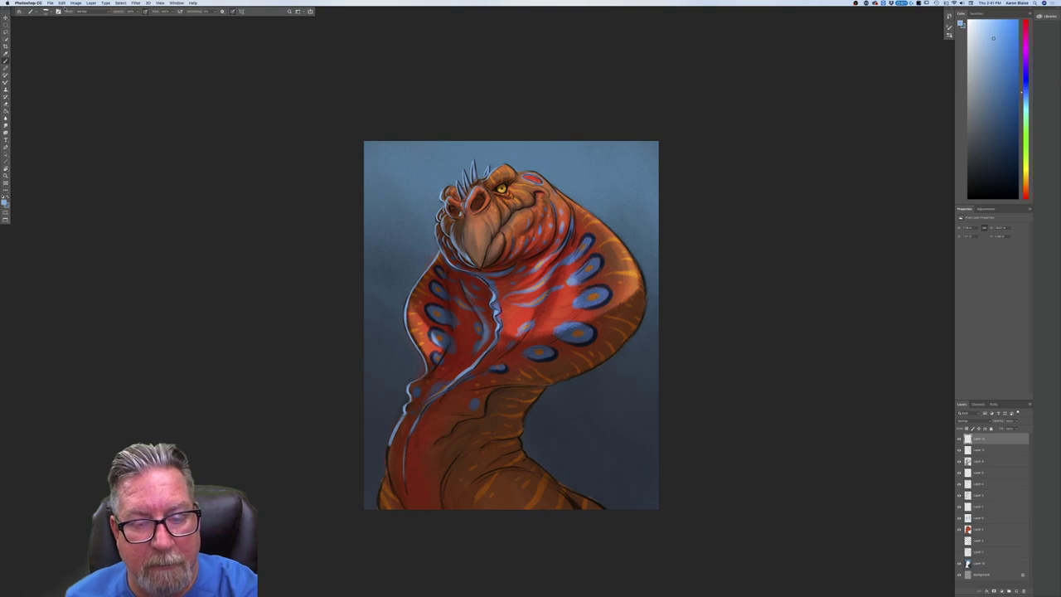
Switch the painting to a floating window and move it aside to free space for a second document.
{"action": "key", "text": "f"}
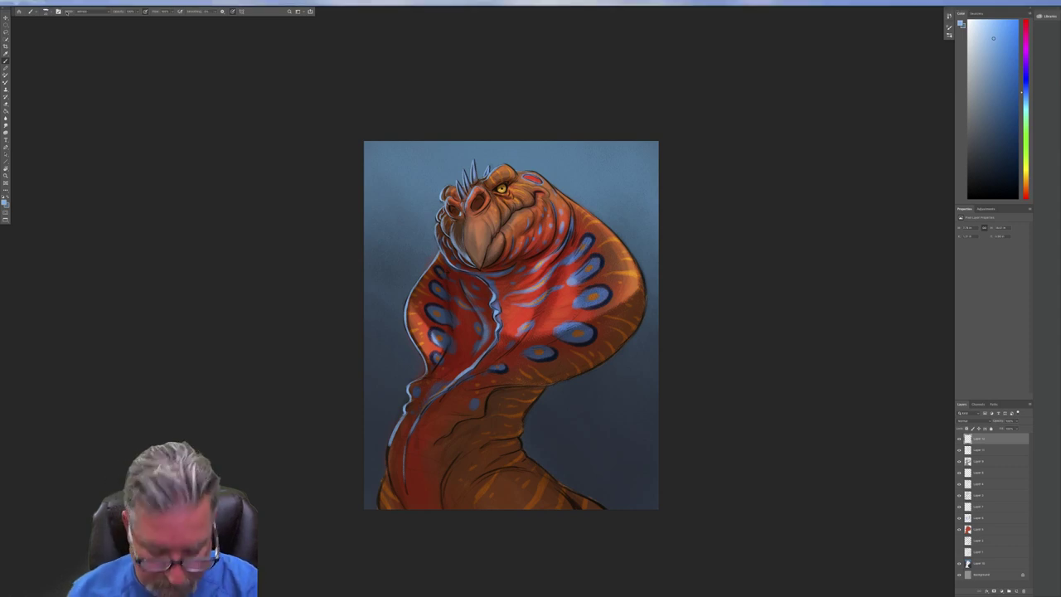
{"action": "key", "text": "f"}
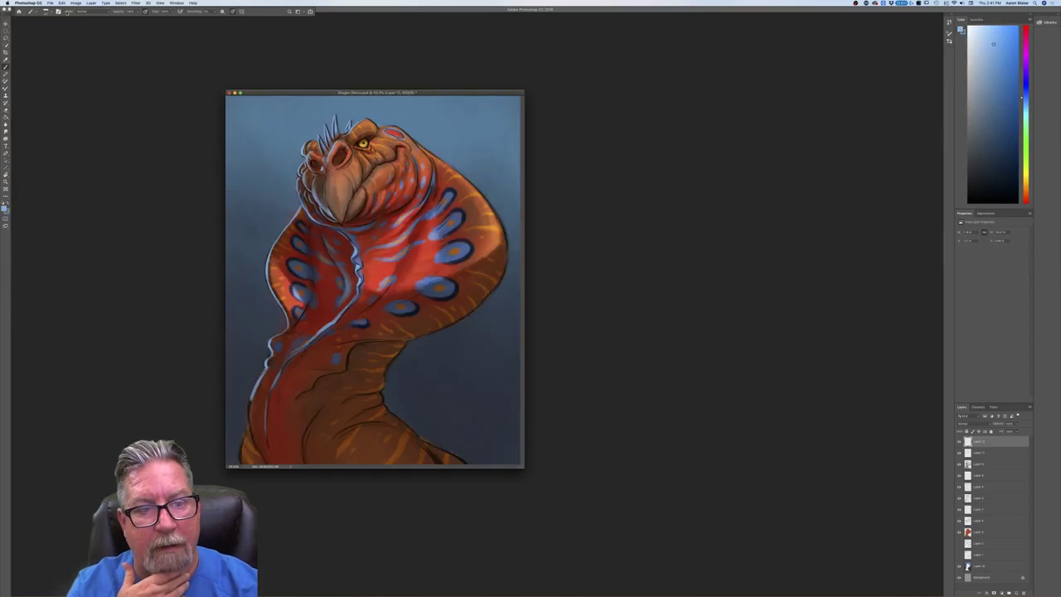
{"action": "left_click_drag", "start_coordinate": [261, 93], "coordinate": [619, 42]}
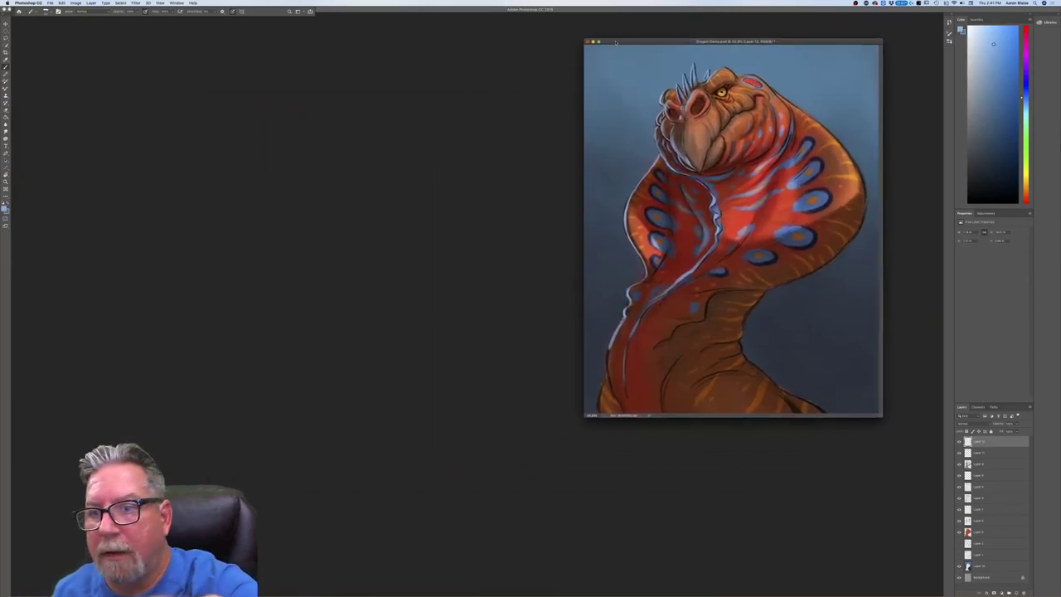
Create a new blank landscape document with a white background and place its reduced window beside the painting.
{"action": "left_click", "coordinate": [50, 4]}
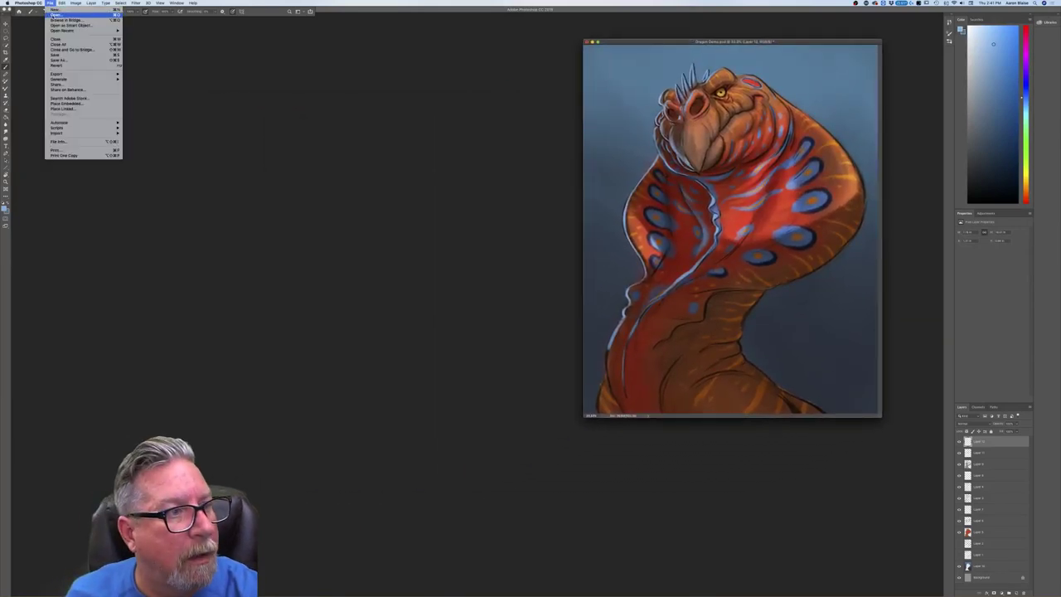
{"action": "left_click", "coordinate": [60, 11]}
{"action": "key", "text": "super+n"}
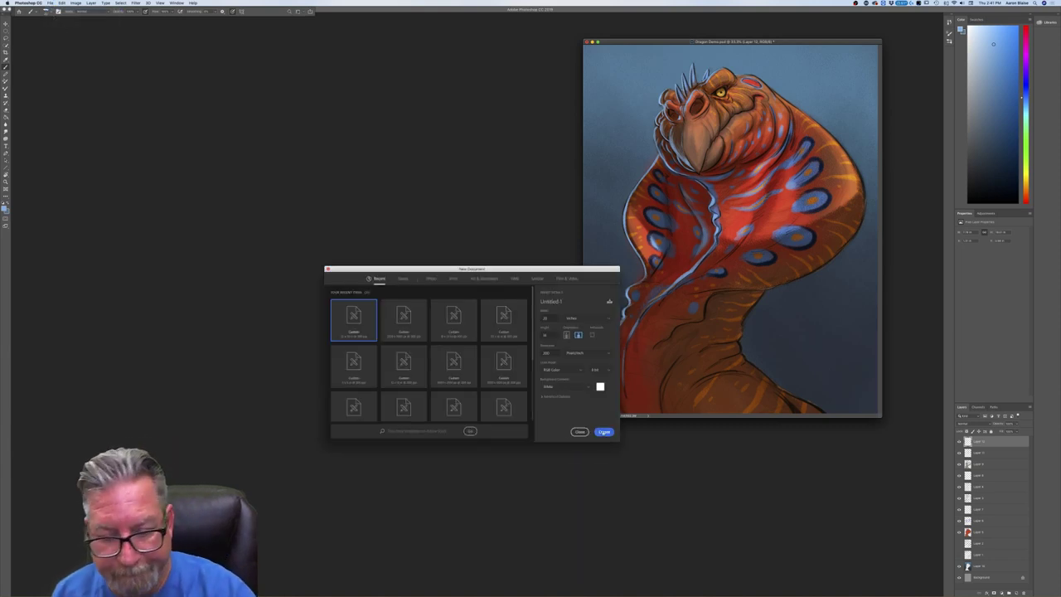
{"action": "left_click", "coordinate": [603, 431]}
{"action": "left_click_drag", "start_coordinate": [159, 20], "coordinate": [200, 72]}
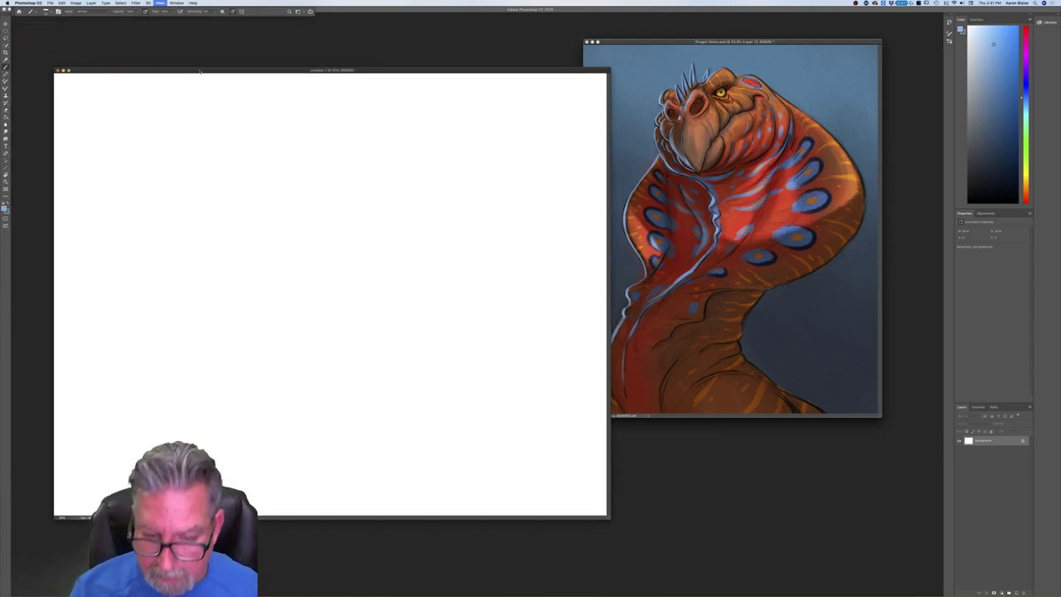
{"action": "key", "text": "super+minus"}
{"action": "left_click_drag", "start_coordinate": [131, 72], "coordinate": [252, 179]}
Add a new layer to the blank document and choose a muted orange-brown as the foreground colour.
{"action": "left_click", "coordinate": [1016, 592]}
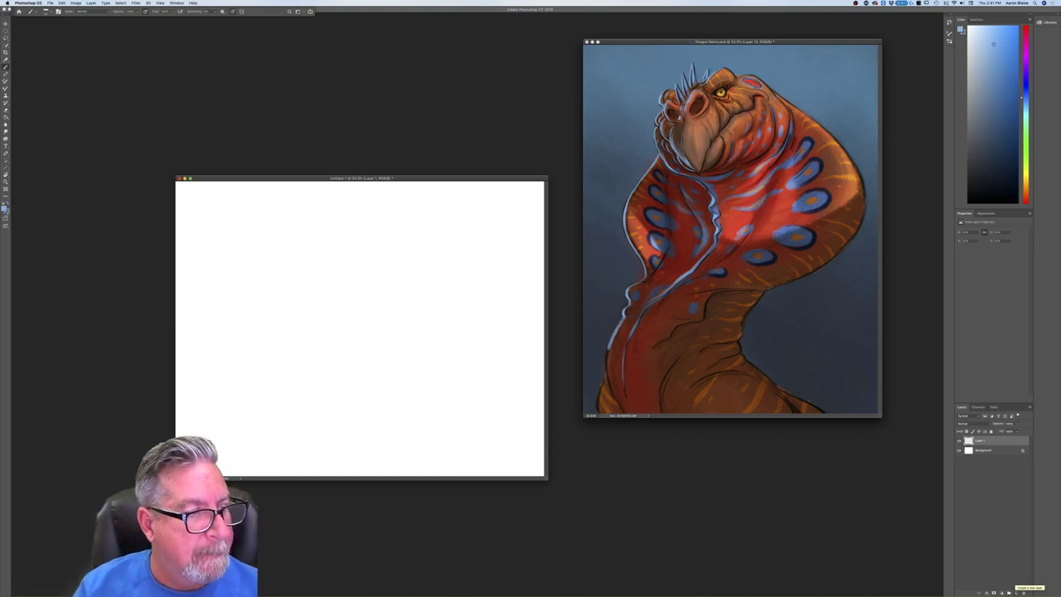
{"action": "left_click", "coordinate": [5, 208]}
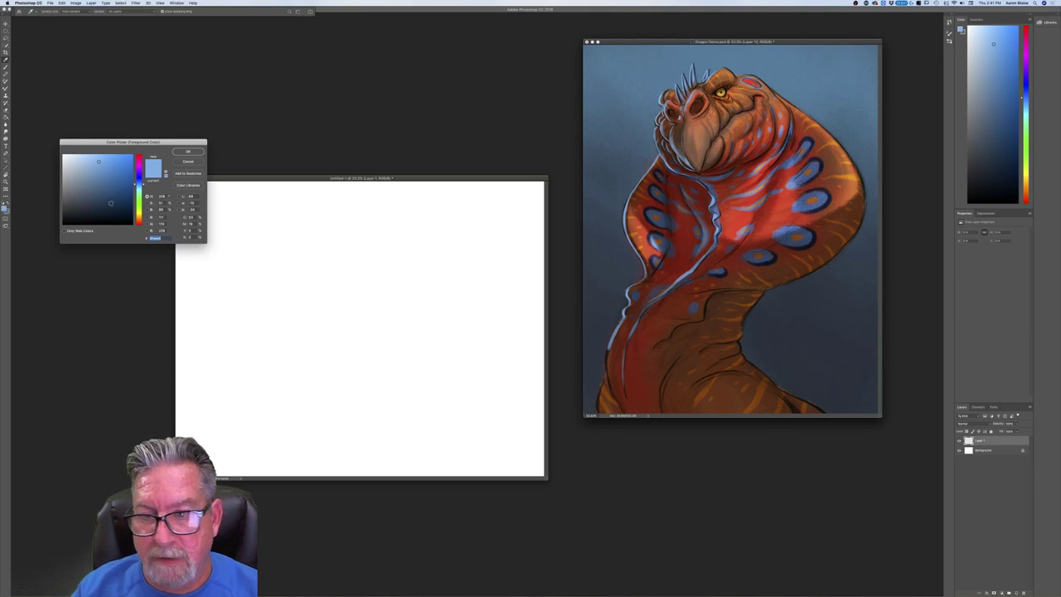
{"action": "left_click", "coordinate": [139, 221]}
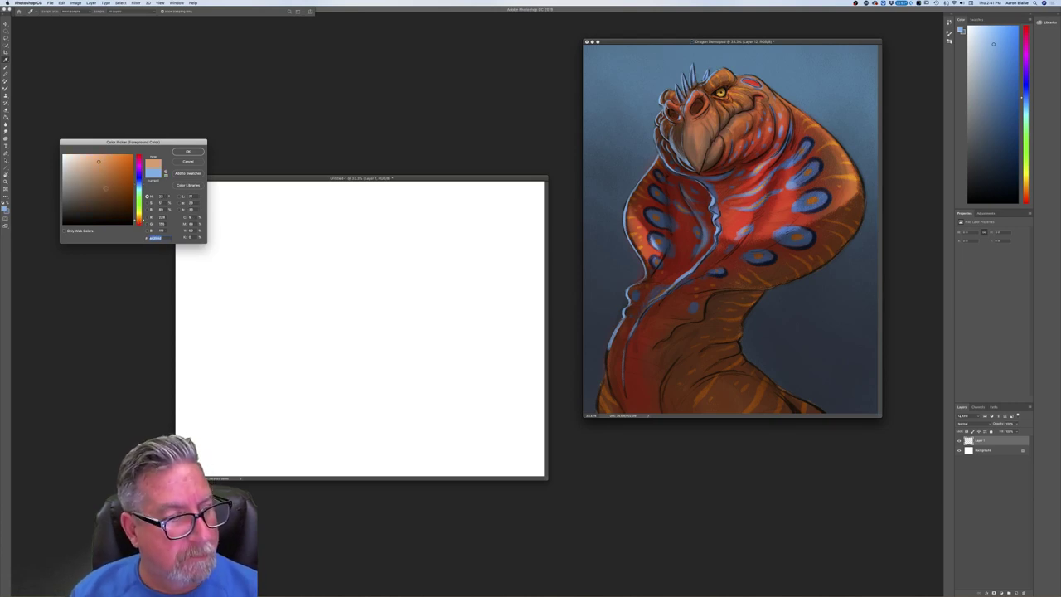
{"action": "left_click", "coordinate": [101, 183]}
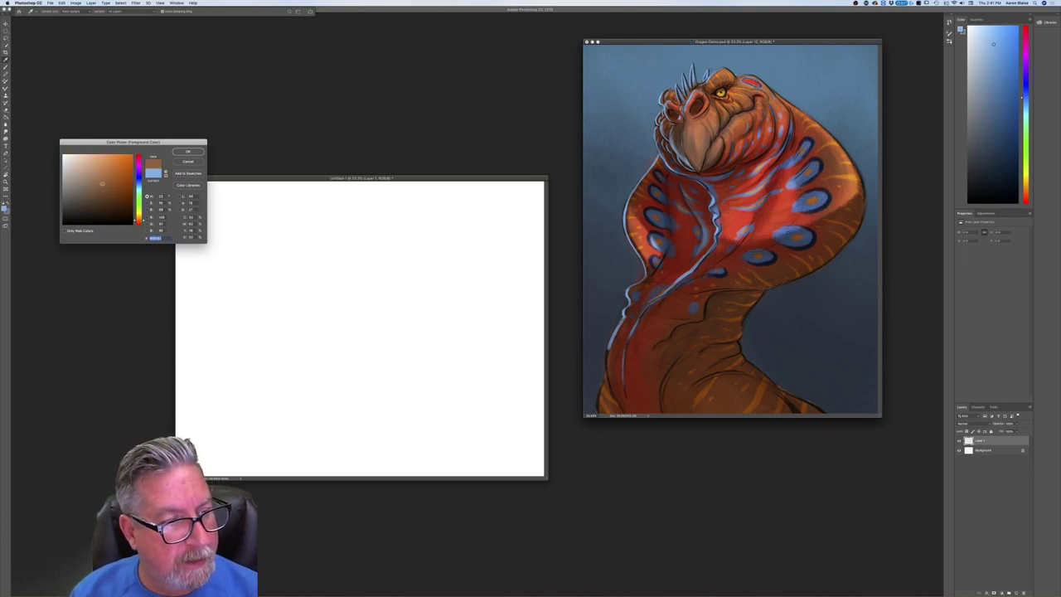
{"action": "left_click", "coordinate": [187, 152]}
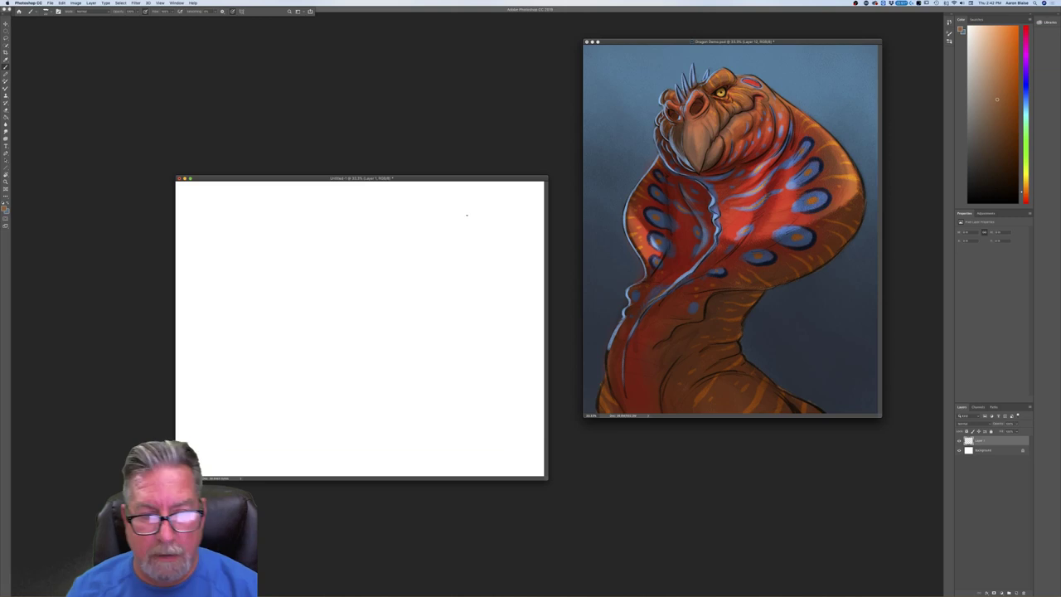
Paint eight evenly spaced, straight vertical brown lines in the right part of the blank canvas, viewed full screen.
{"action": "key", "text": "f"}
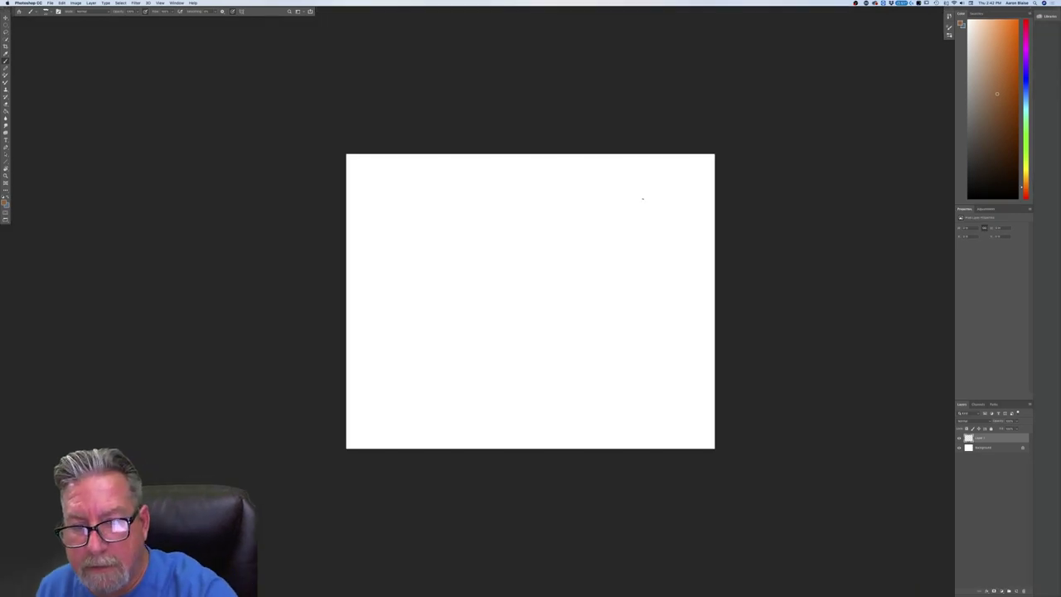
{"action": "left_click_drag", "start_coordinate": [648, 198], "coordinate": [647, 406]}
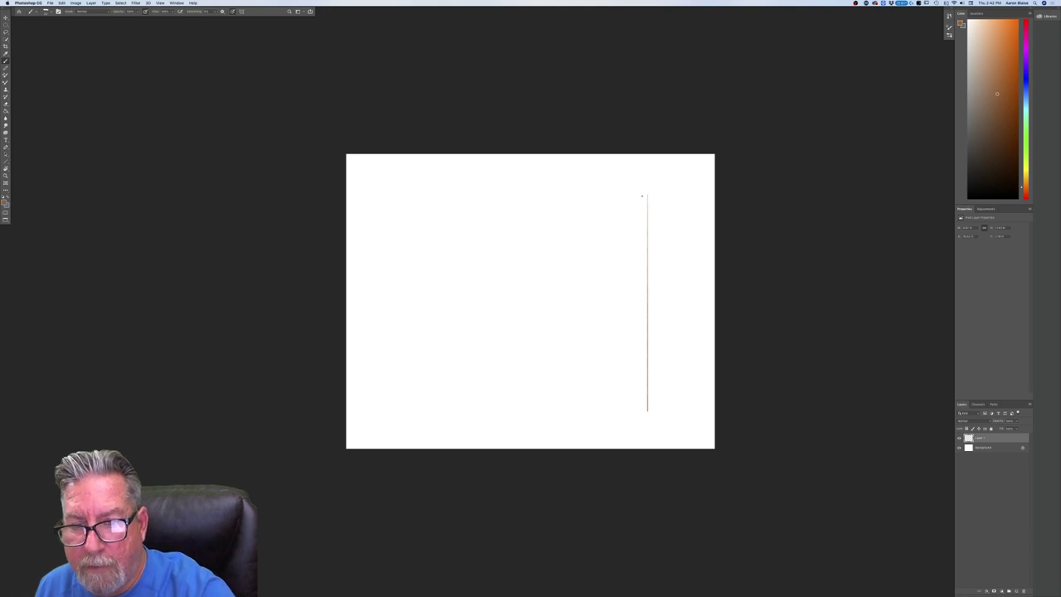
{"action": "left_click_drag", "start_coordinate": [641, 195], "coordinate": [642, 410]}
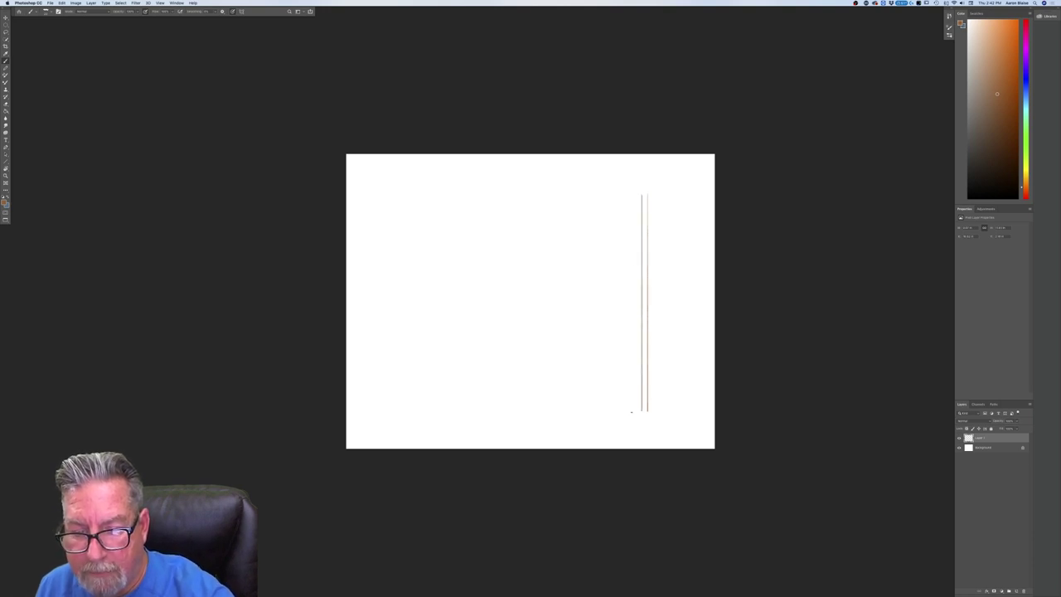
{"action": "left_click_drag", "start_coordinate": [635, 196], "coordinate": [633, 412]}
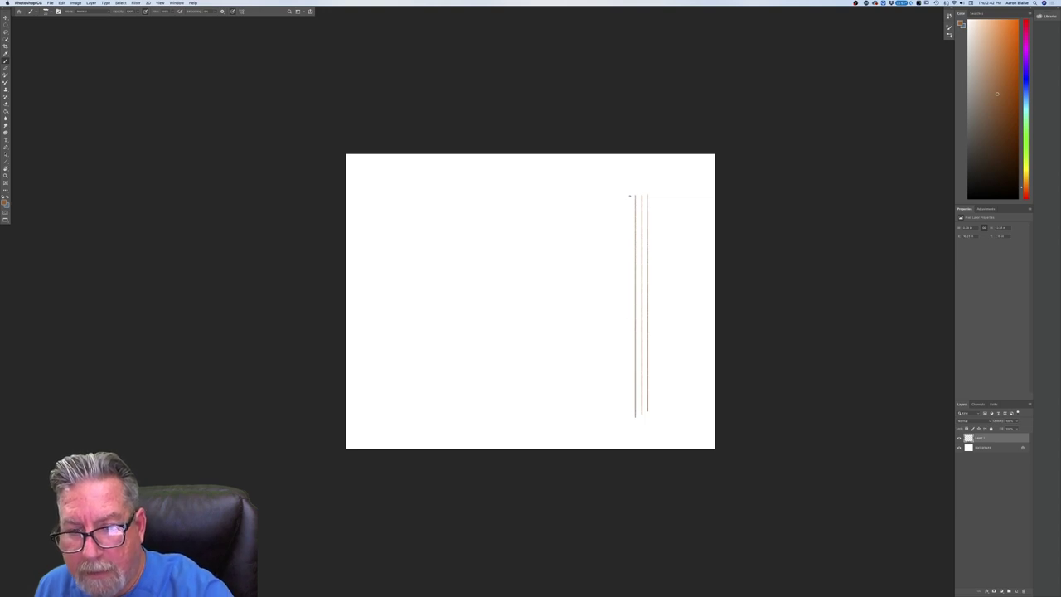
{"action": "left_click_drag", "start_coordinate": [628, 195], "coordinate": [628, 413]}
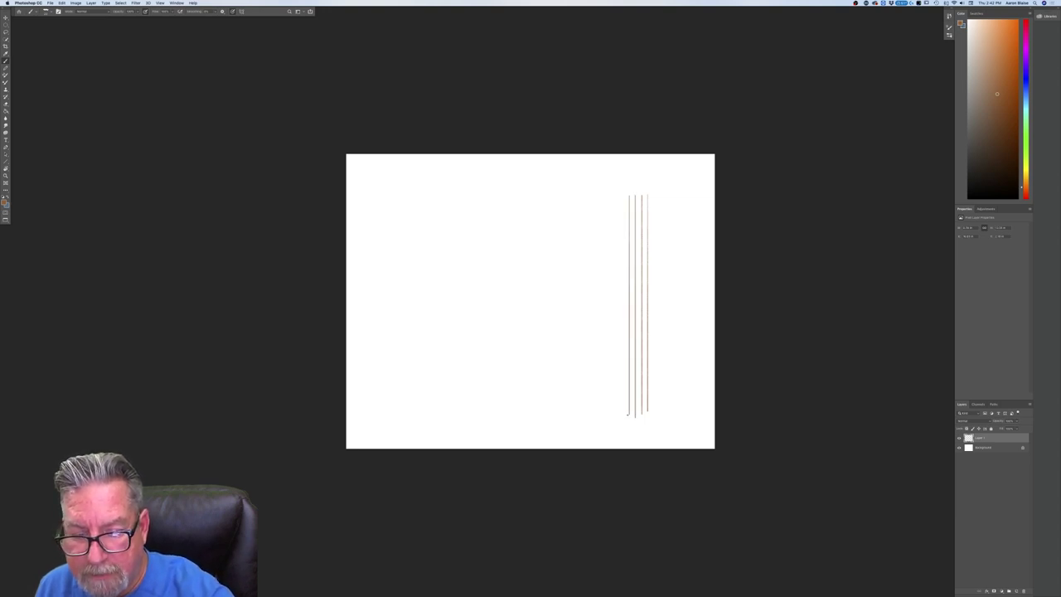
{"action": "left_click_drag", "start_coordinate": [623, 195], "coordinate": [624, 416]}
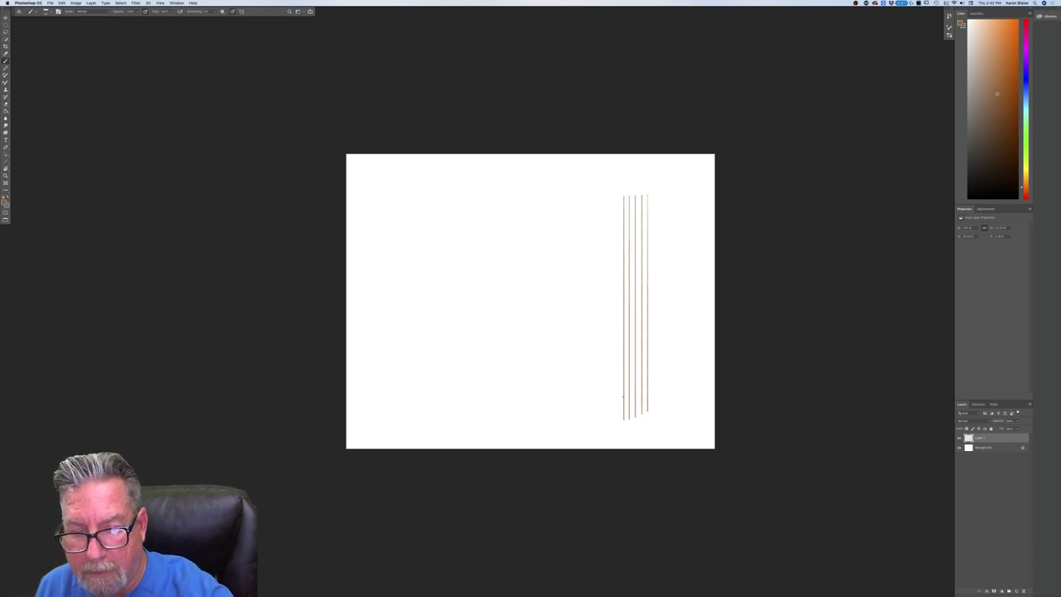
{"action": "left_click_drag", "start_coordinate": [617, 196], "coordinate": [617, 417]}
{"action": "left_click_drag", "start_coordinate": [611, 209], "coordinate": [612, 420]}
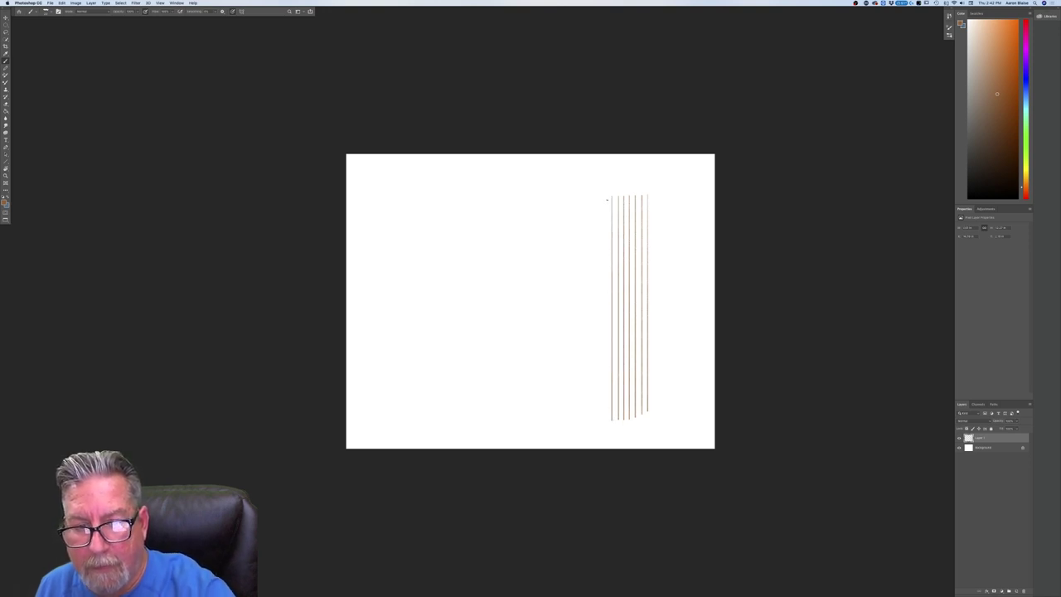
{"action": "left_click_drag", "start_coordinate": [605, 196], "coordinate": [606, 417]}
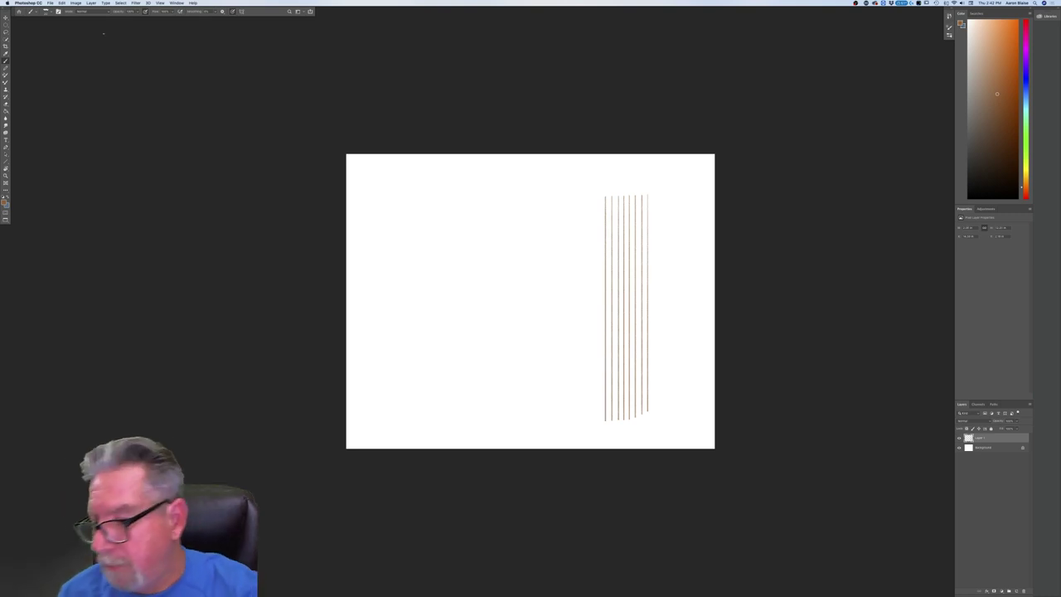
Stretch the vertical lines past the canvas's top and bottom edges and shift them to its right edge with Free Transform.
{"action": "left_click", "coordinate": [62, 2]}
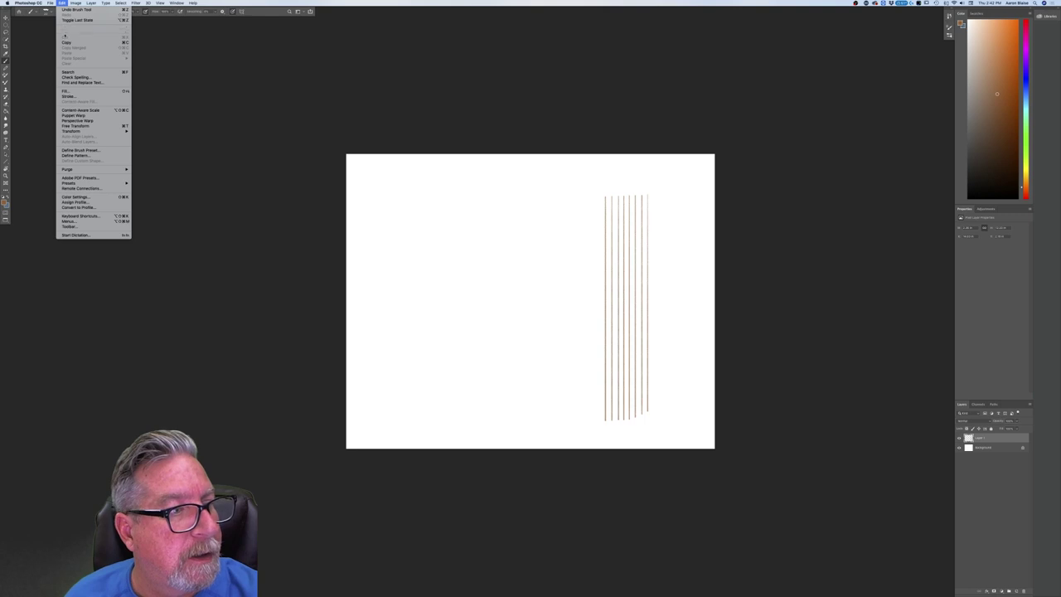
{"action": "left_click", "coordinate": [73, 126]}
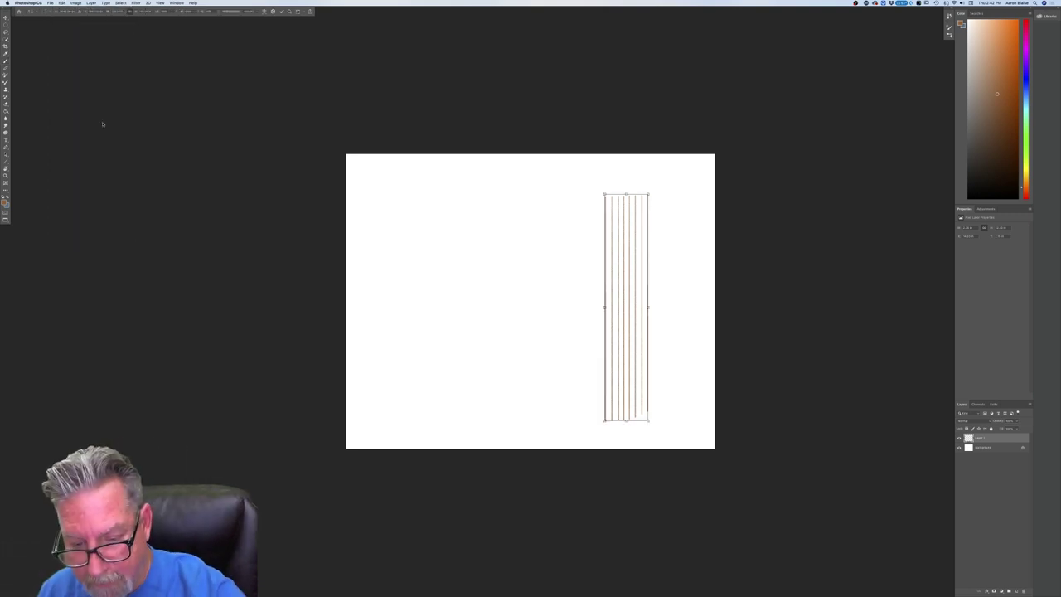
{"action": "left_click_drag", "start_coordinate": [625, 421], "coordinate": [626, 467]}
{"action": "left_click_drag", "start_coordinate": [626, 193], "coordinate": [624, 144]}
{"action": "left_click_drag", "start_coordinate": [623, 352], "coordinate": [685, 343]}
{"action": "key", "text": "Return"}
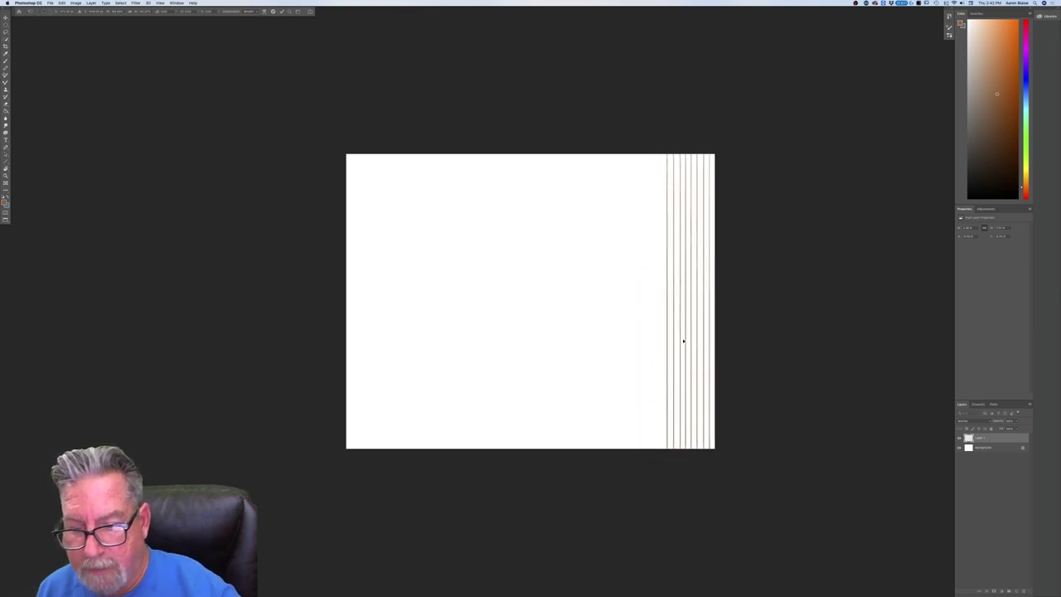
Duplicate the line layer, move the copy left to continue the even spacing, and merge both layers.
{"action": "key", "text": "b"}
{"action": "left_click_drag", "start_coordinate": [982, 437], "coordinate": [1012, 583]}
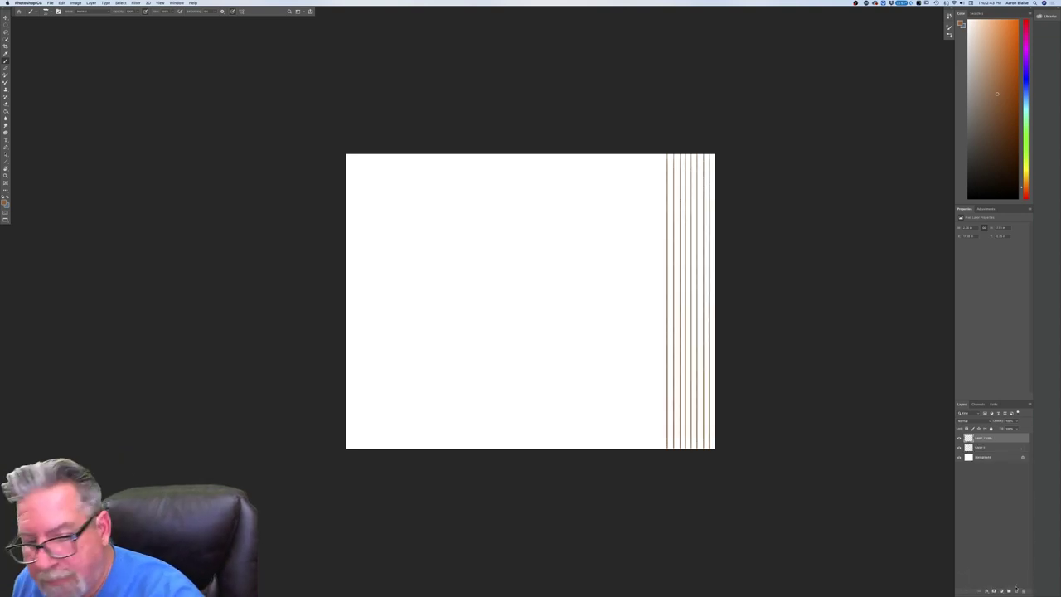
{"action": "key", "text": "v"}
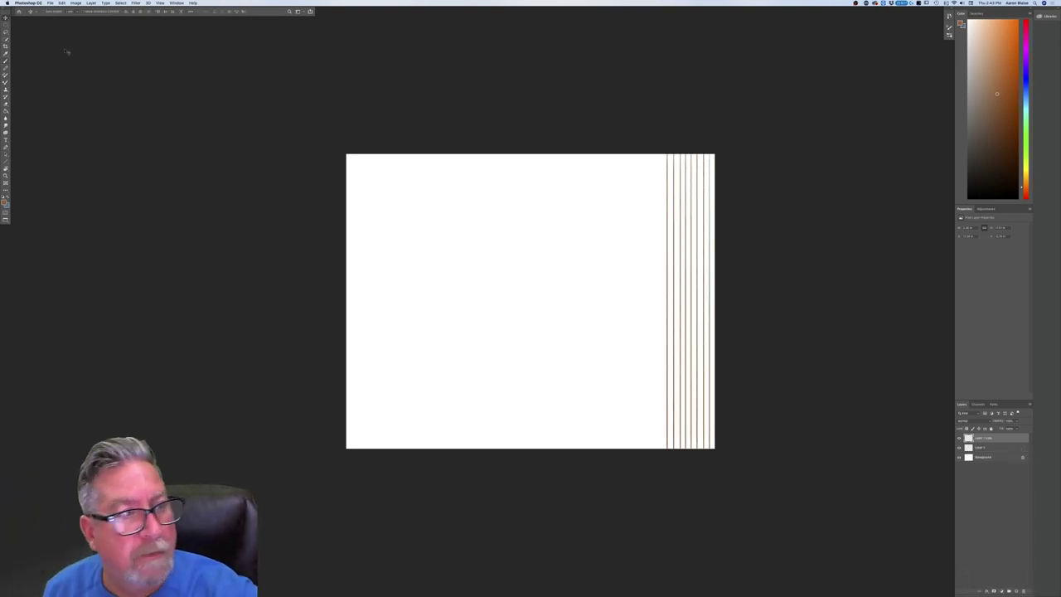
{"action": "left_click_drag", "start_coordinate": [656, 381], "coordinate": [603, 385]}
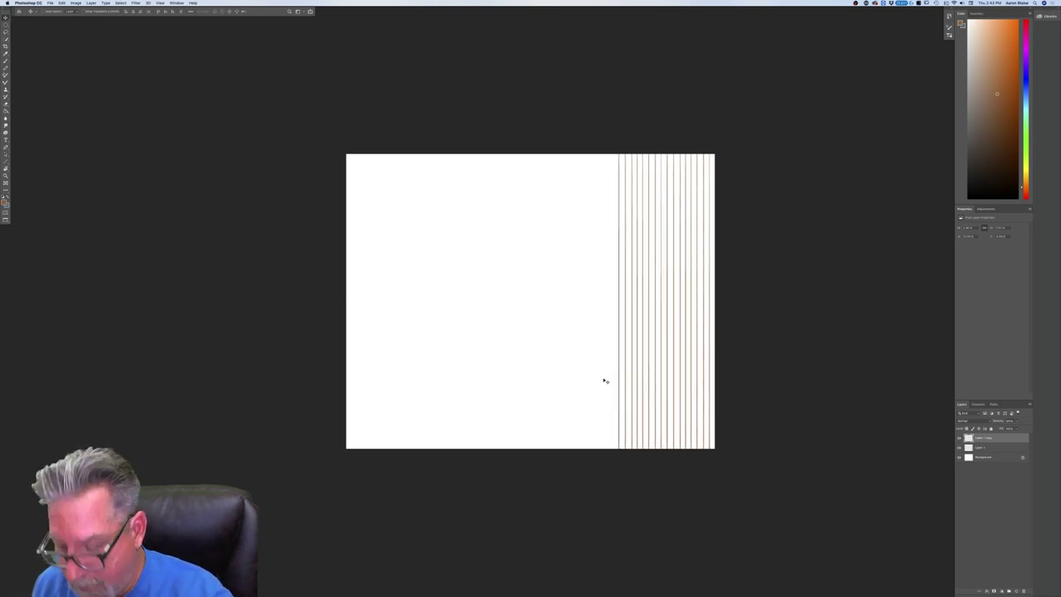
{"action": "left_click", "coordinate": [976, 449], "text": "shift"}
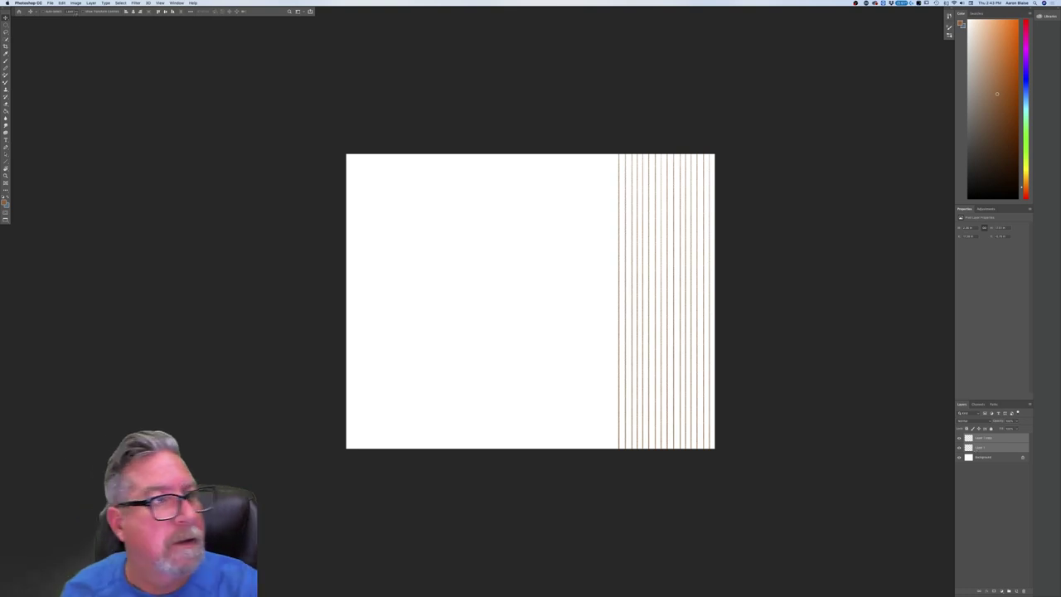
{"action": "left_click", "coordinate": [92, 3]}
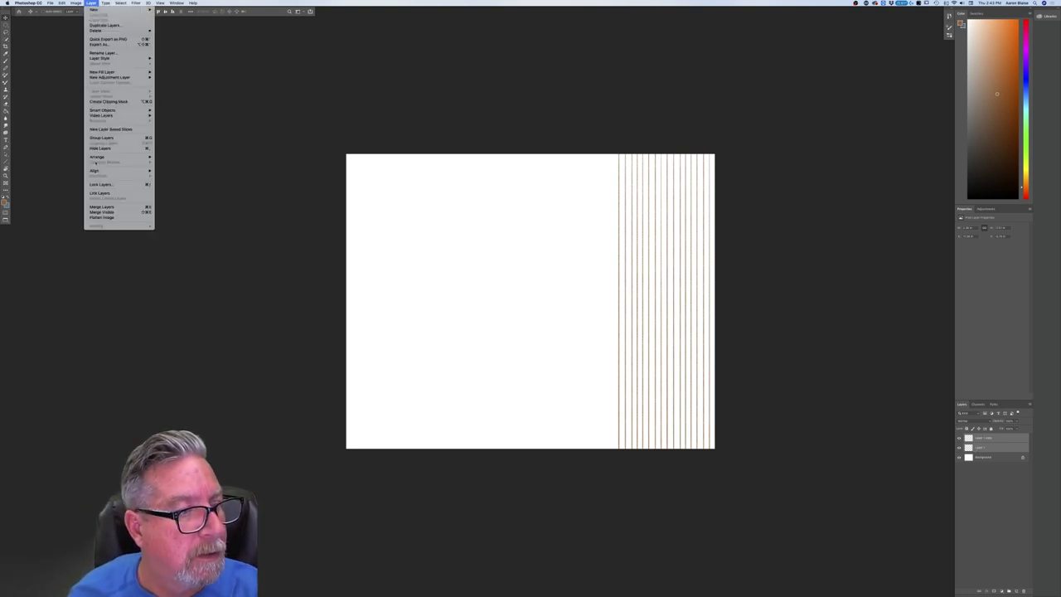
{"action": "left_click", "coordinate": [99, 207]}
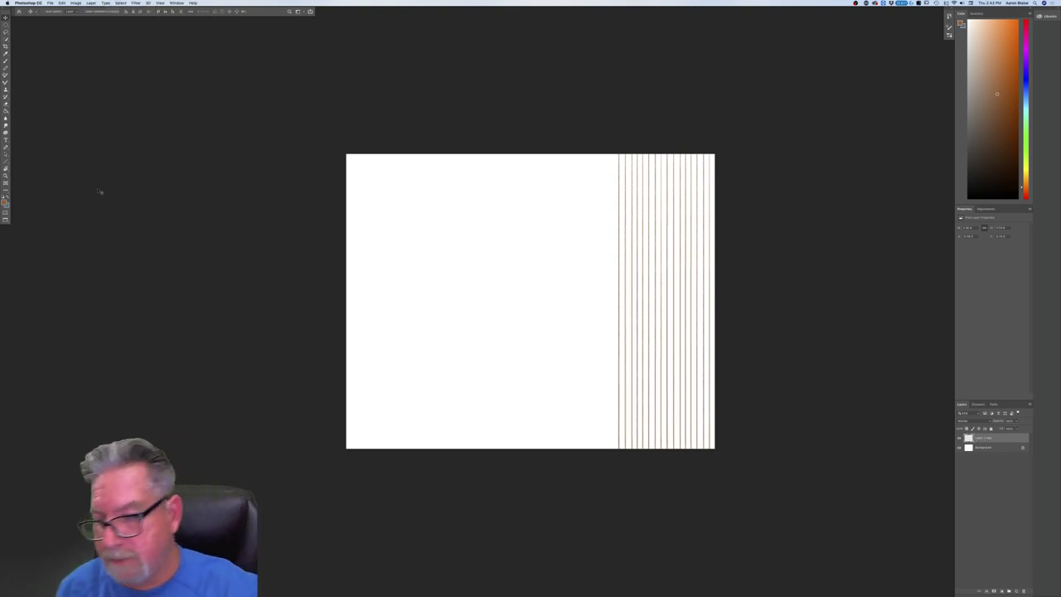
Duplicate the merged lines, place the copy alongside so the lines cover the right half of the canvas, and merge the two layers.
{"action": "left_click_drag", "start_coordinate": [978, 439], "coordinate": [1016, 591]}
{"action": "left_click_drag", "start_coordinate": [620, 365], "coordinate": [523, 371]}
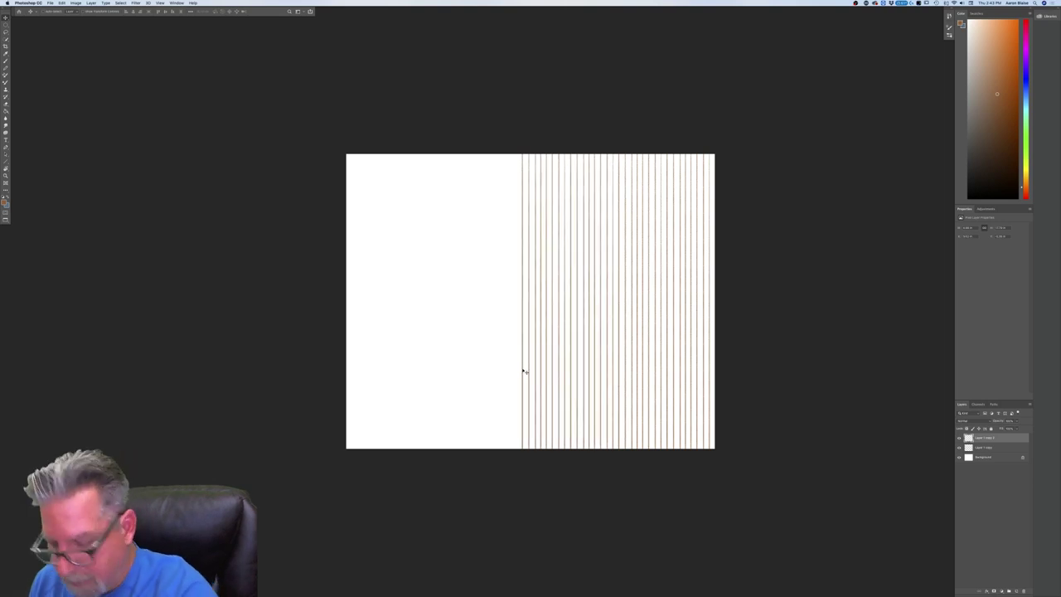
{"action": "left_click", "coordinate": [978, 448], "text": "shift"}
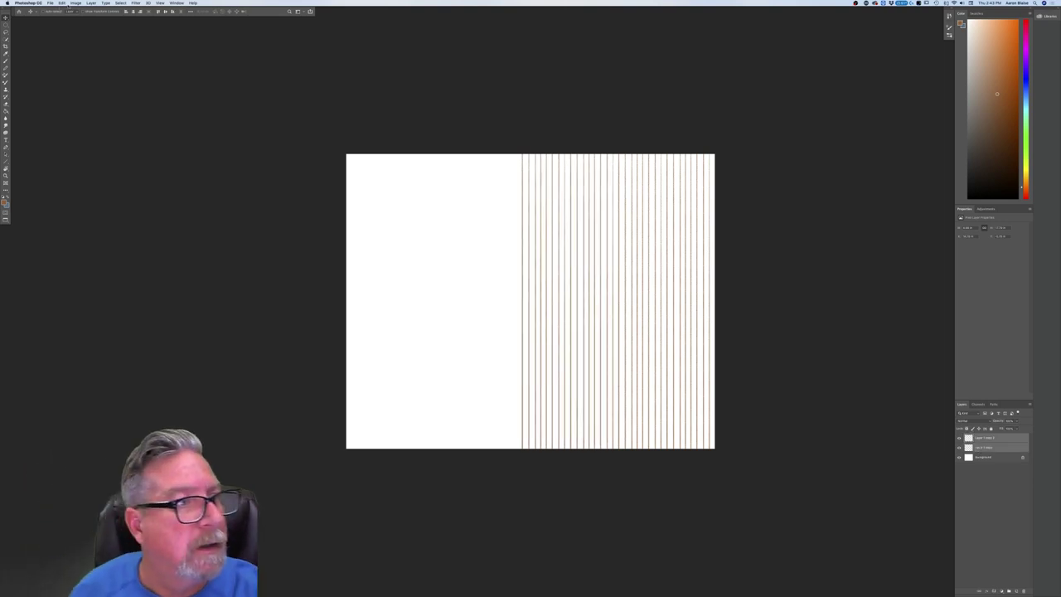
{"action": "left_click", "coordinate": [91, 3]}
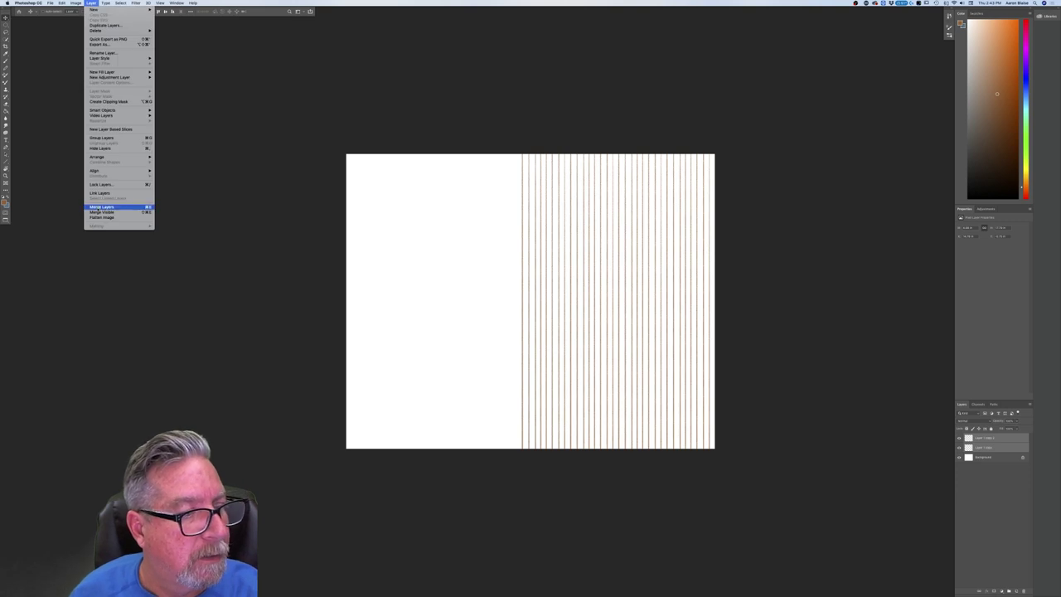
{"action": "left_click", "coordinate": [103, 206]}
Duplicate the line layer again, align the copy over the left half to fill the canvas, and merge the layers.
{"action": "left_click_drag", "start_coordinate": [986, 437], "coordinate": [1016, 590]}
{"action": "left_click_drag", "start_coordinate": [535, 360], "coordinate": [339, 357]}
{"action": "left_click_drag", "start_coordinate": [338, 357], "coordinate": [340, 358]}
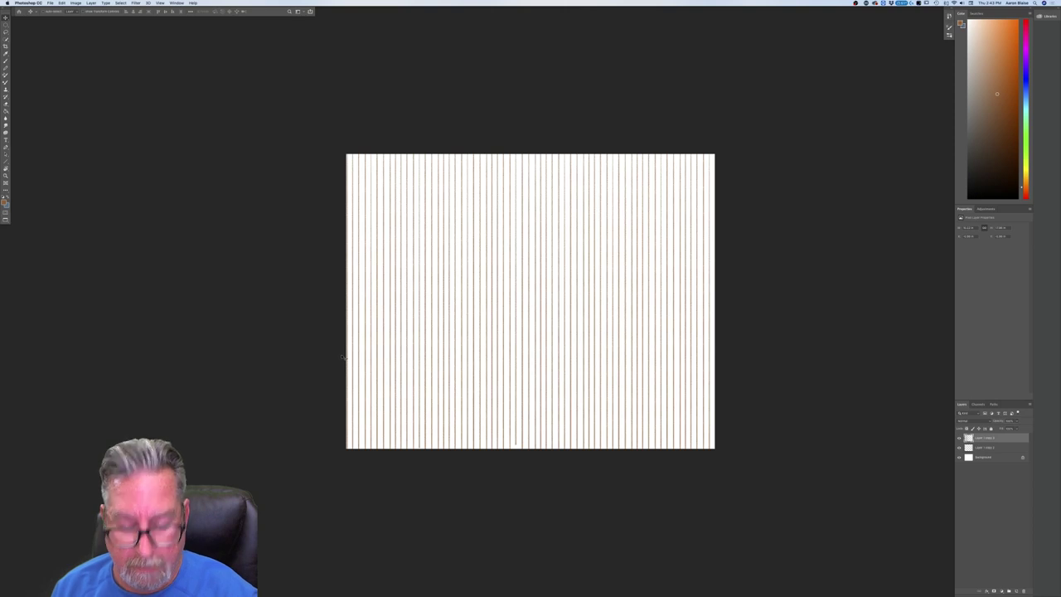
{"action": "key", "text": "Right"}
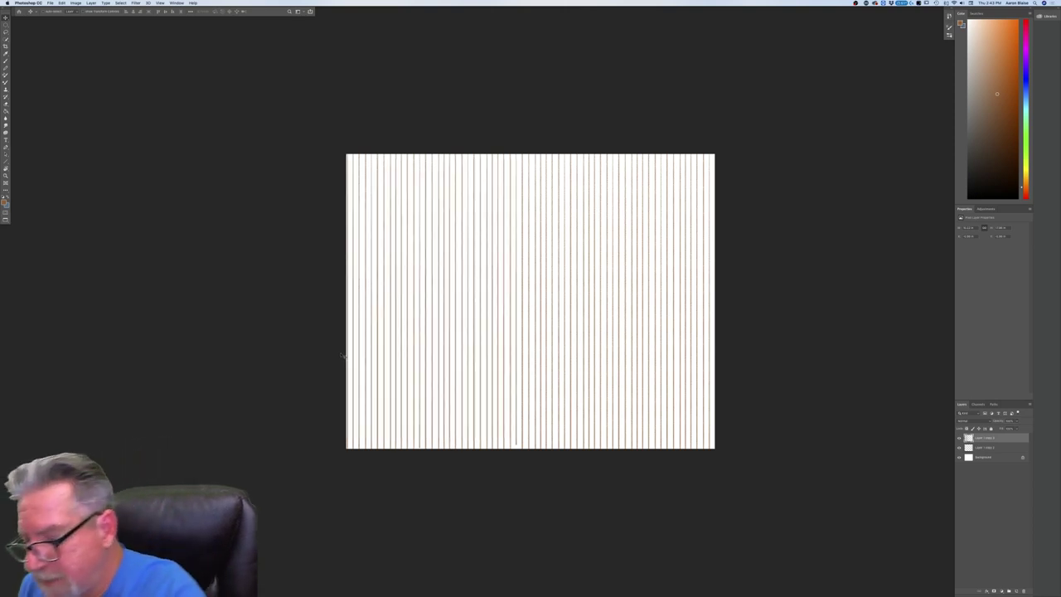
{"action": "left_click", "coordinate": [982, 447], "text": "shift"}
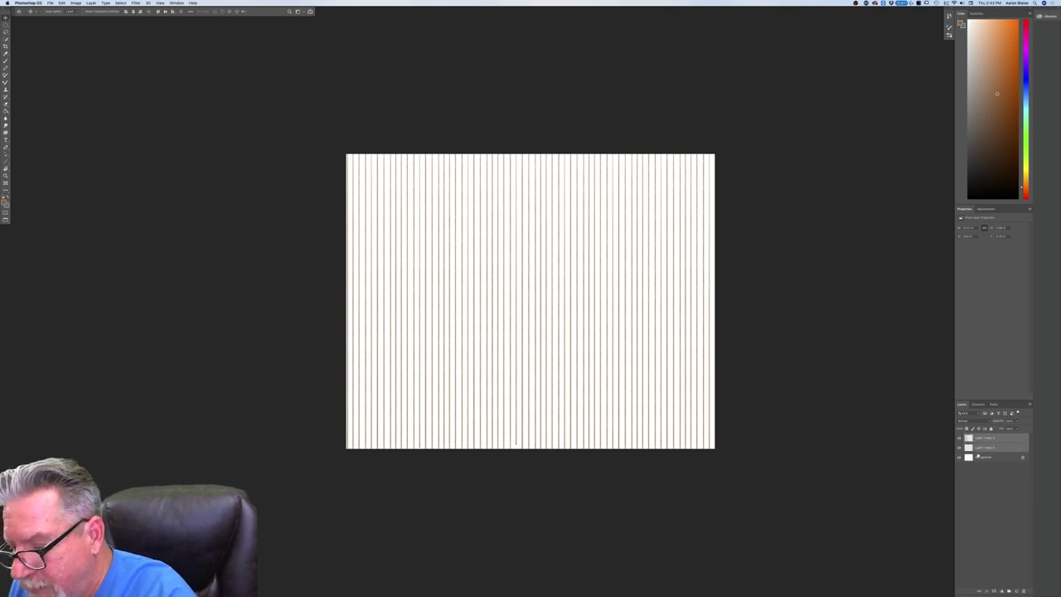
{"action": "left_click", "coordinate": [61, 3]}
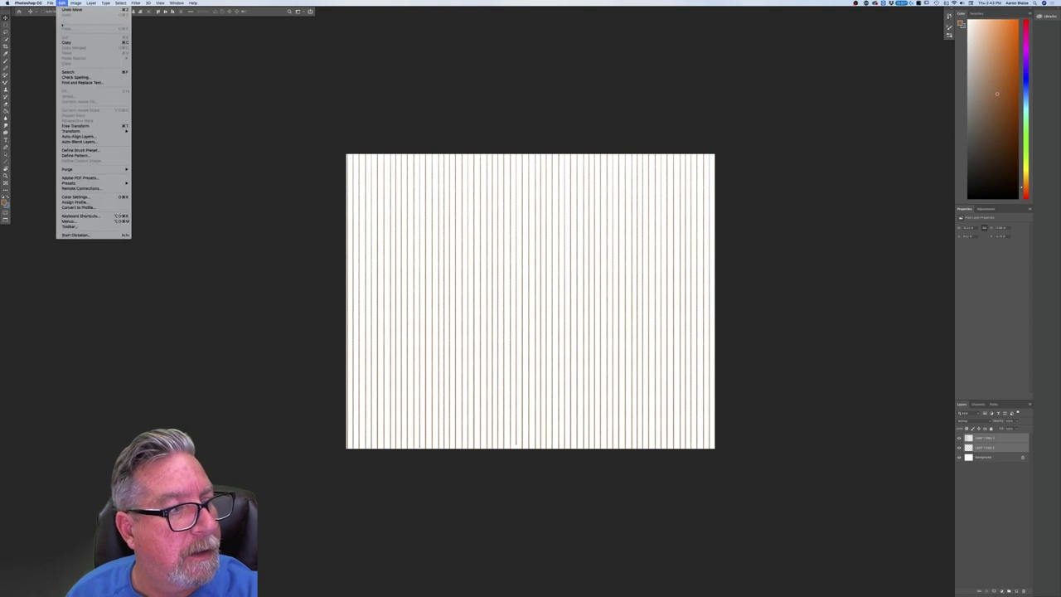
{"action": "mouse_move", "coordinate": [91, 3]}
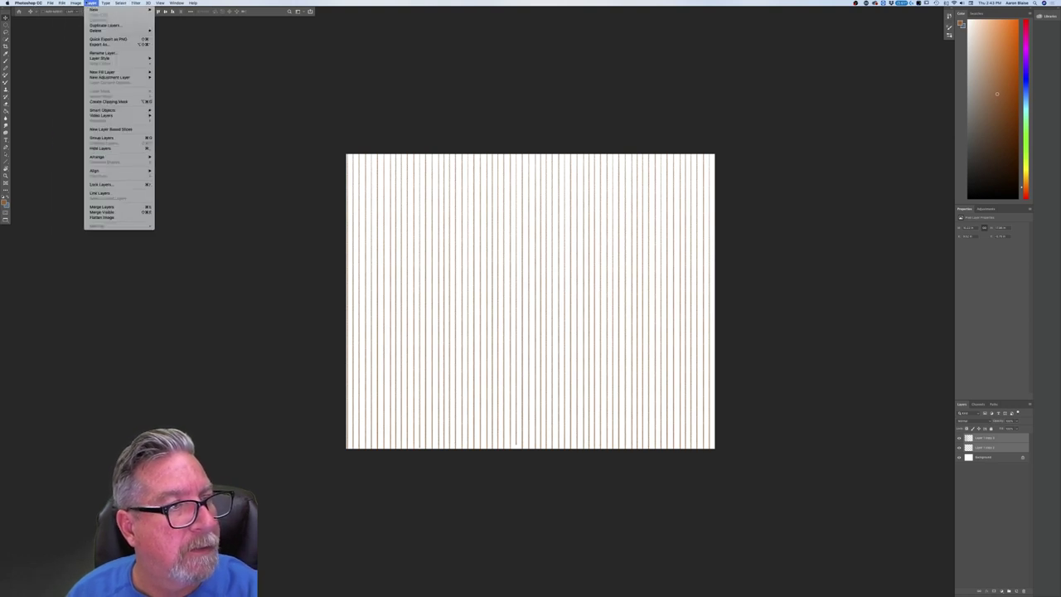
{"action": "left_click", "coordinate": [101, 208]}
{"action": "key", "text": "super+e"}
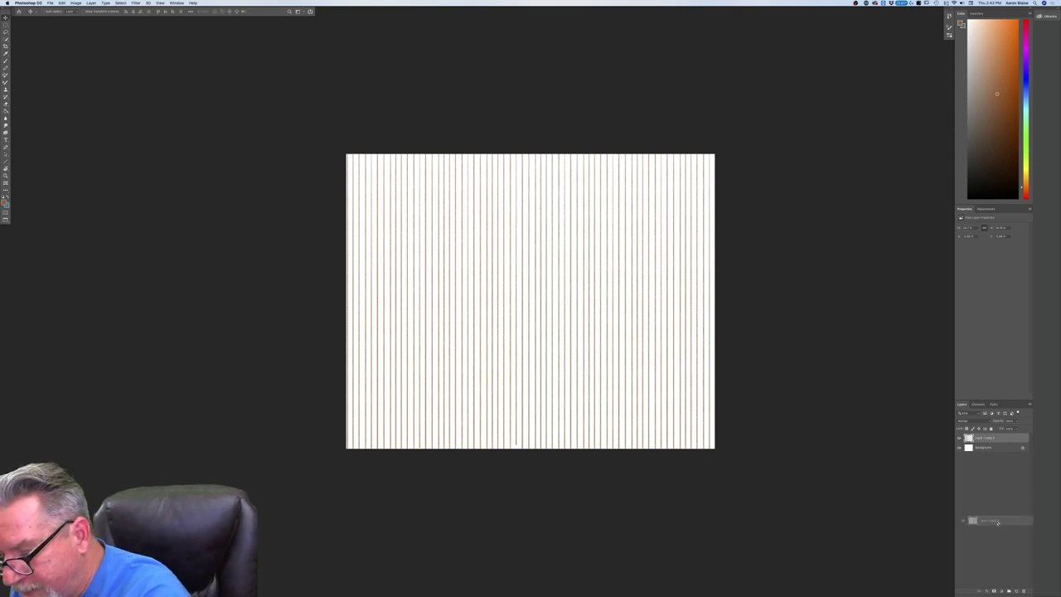
Duplicate the full line layer, rotate the copy into shallow diagonals crossing the verticals, and widen it to cover the canvas.
{"action": "key", "text": "super+j"}
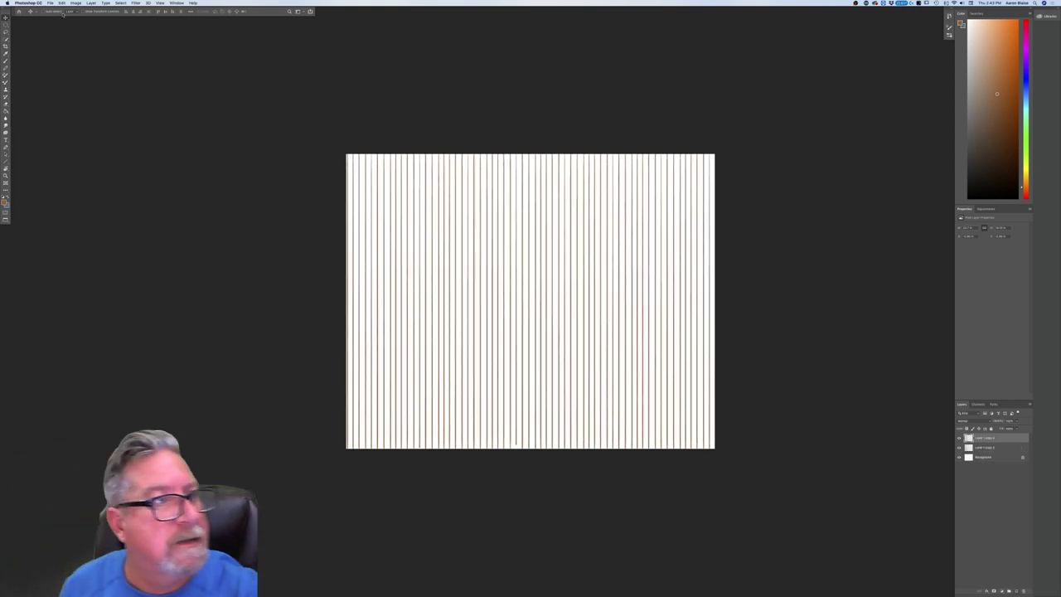
{"action": "left_click", "coordinate": [62, 2]}
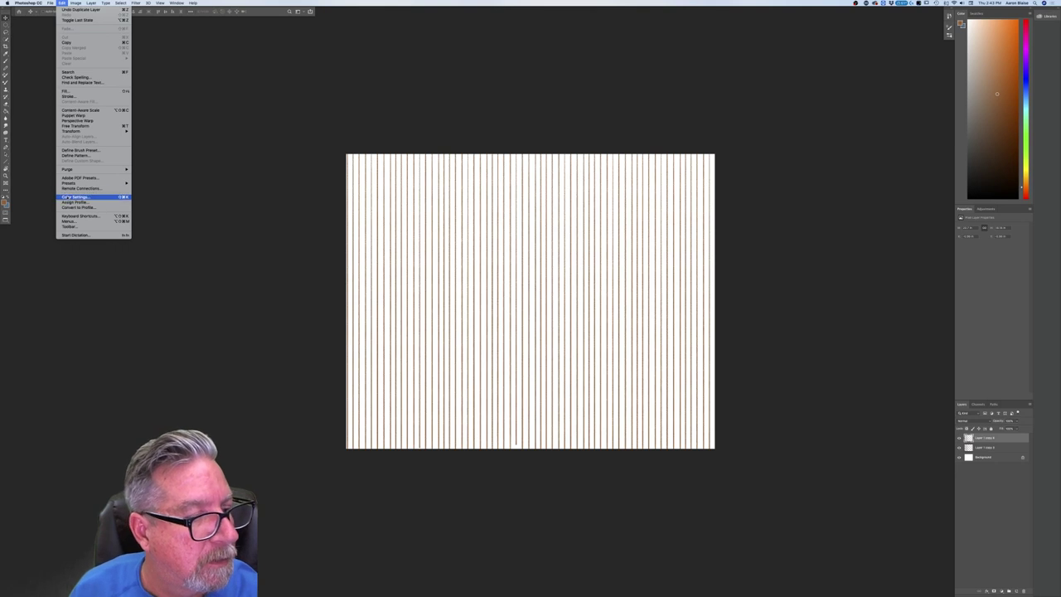
{"action": "left_click", "coordinate": [69, 125]}
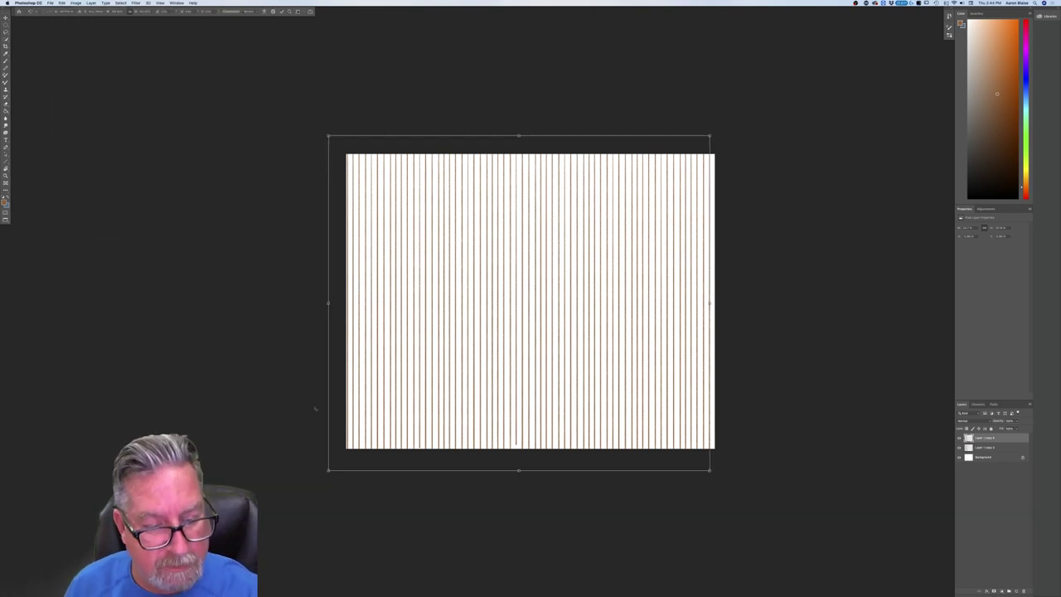
{"action": "left_click_drag", "start_coordinate": [308, 474], "coordinate": [269, 156]}
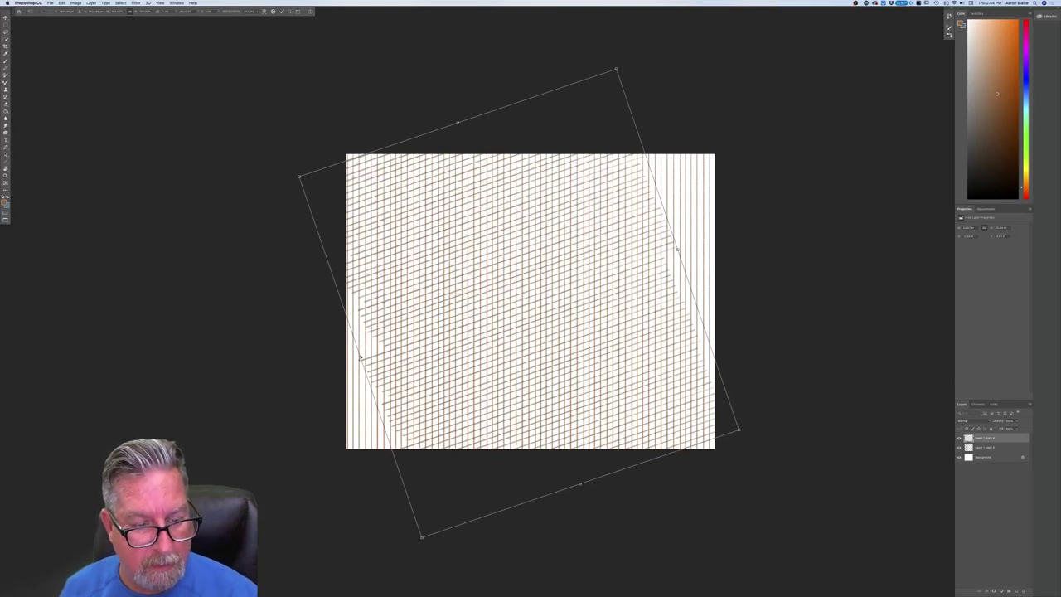
{"action": "left_click_drag", "start_coordinate": [359, 357], "coordinate": [280, 385]}
{"action": "left_click_drag", "start_coordinate": [677, 248], "coordinate": [772, 218]}
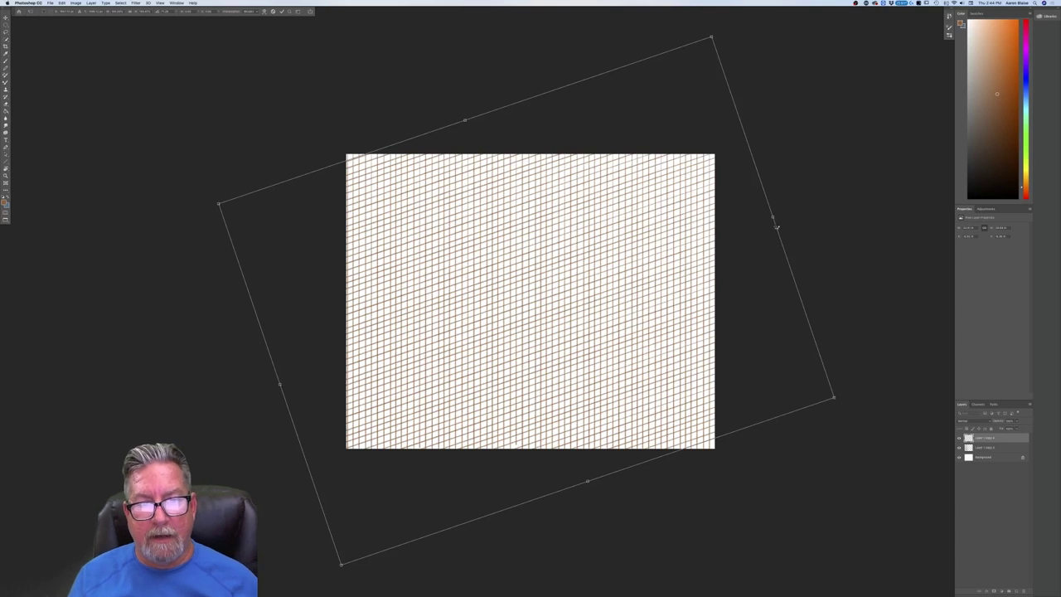
{"action": "key", "text": "Return"}
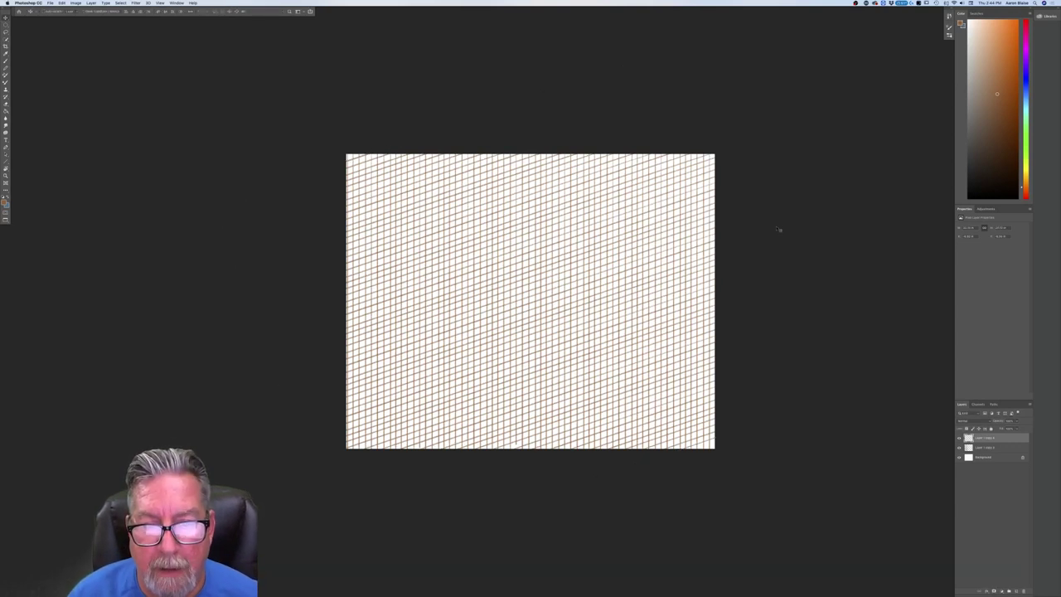
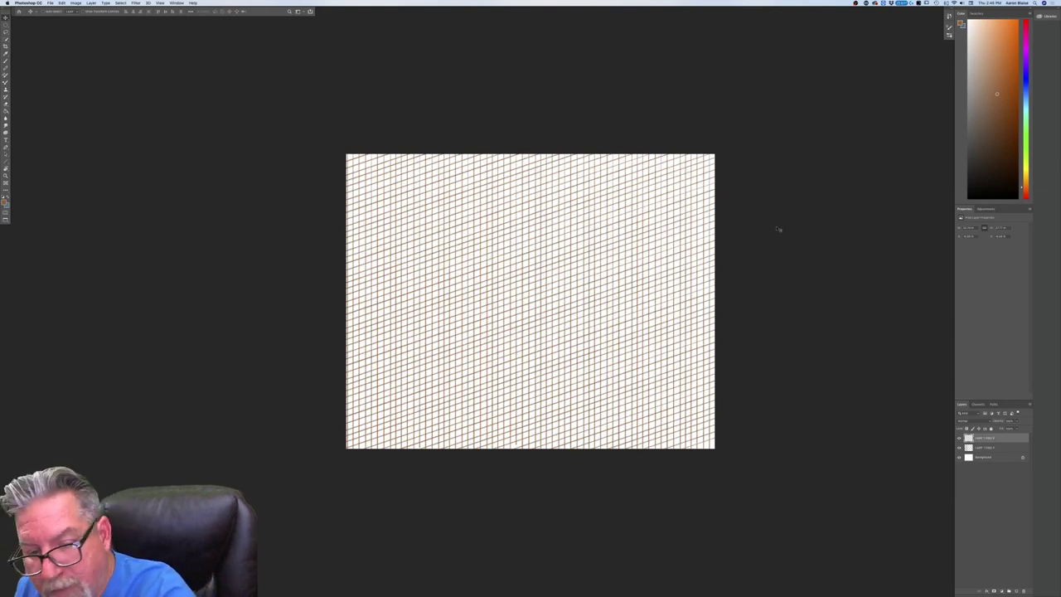
Add a new empty layer directly above the background, beneath both line layers.
{"action": "left_click", "coordinate": [984, 457]}
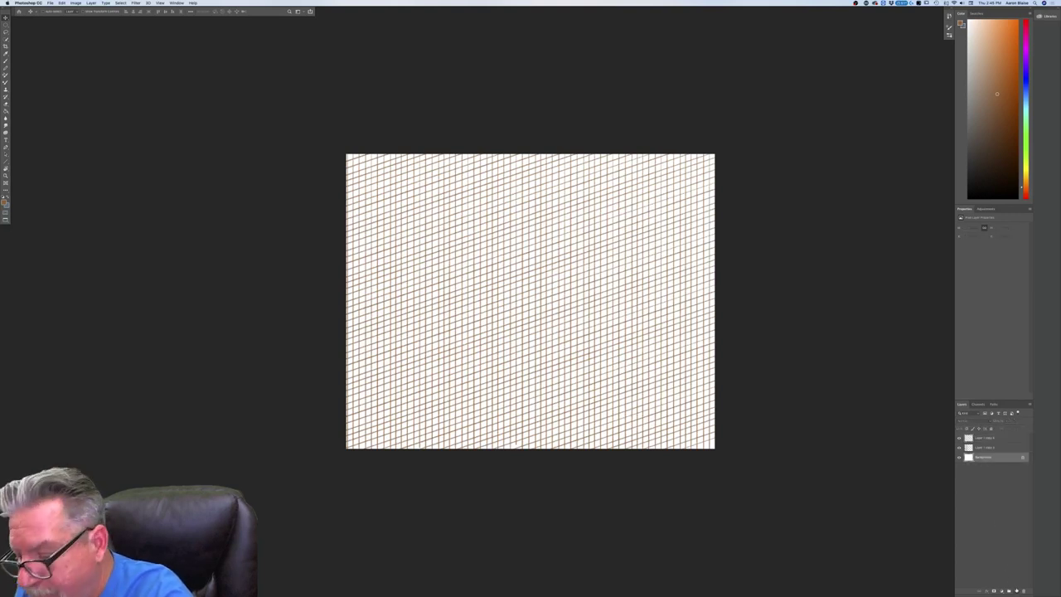
{"action": "left_click", "coordinate": [1015, 591]}
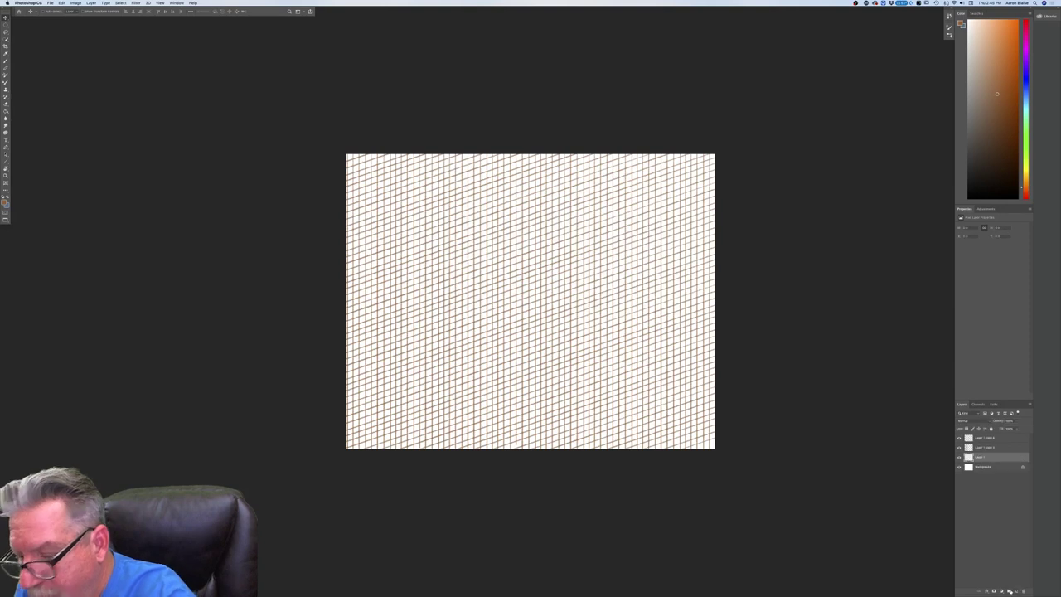
Set the foreground to a pale peach and fill the empty layer beneath the line layers with it.
{"action": "left_click", "coordinate": [4, 202]}
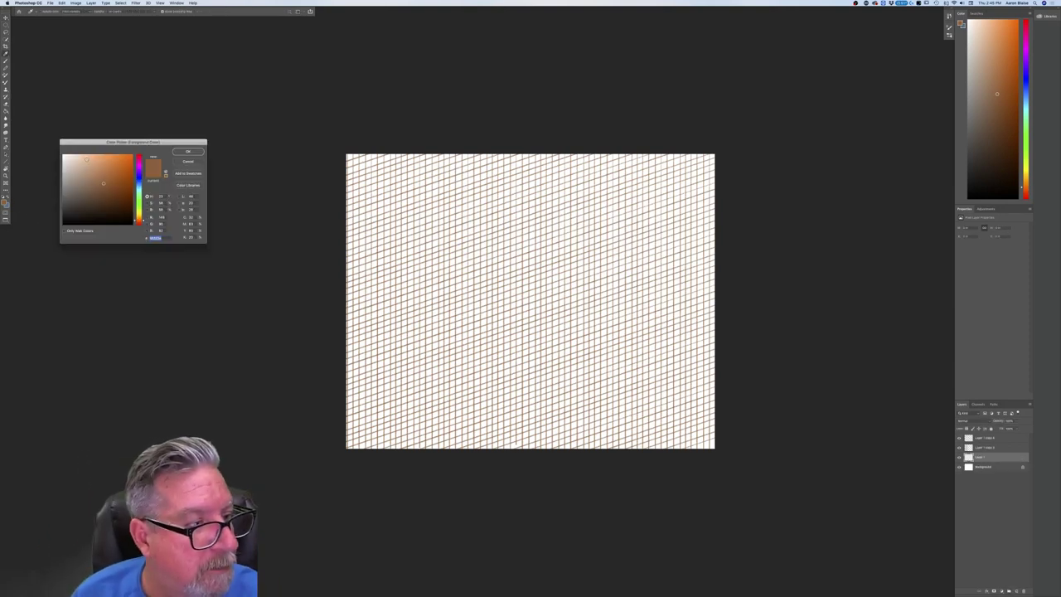
{"action": "left_click", "coordinate": [85, 158]}
{"action": "left_click", "coordinate": [187, 151]}
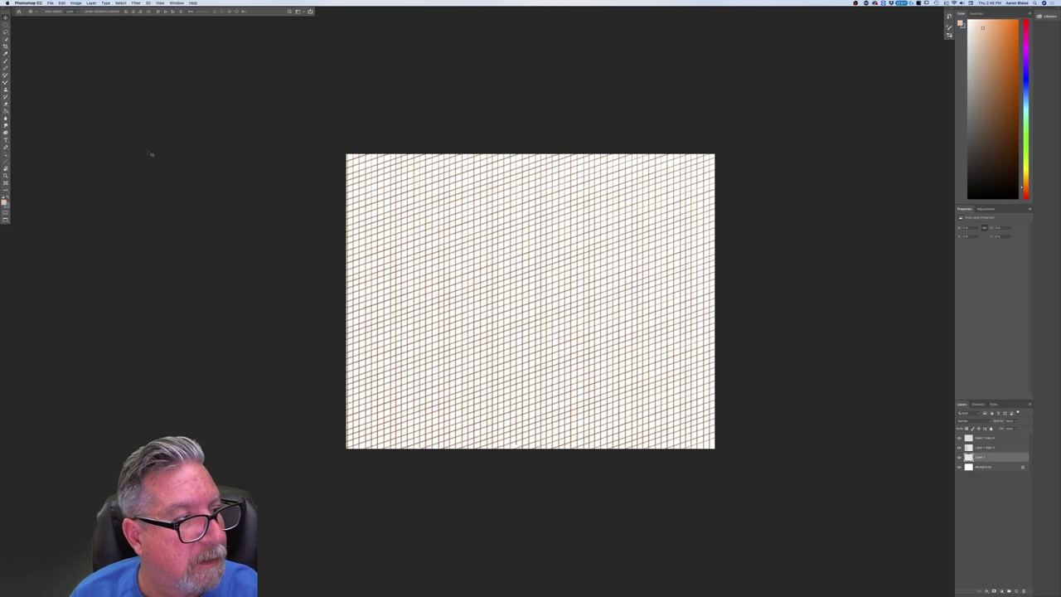
{"action": "left_click", "coordinate": [6, 111]}
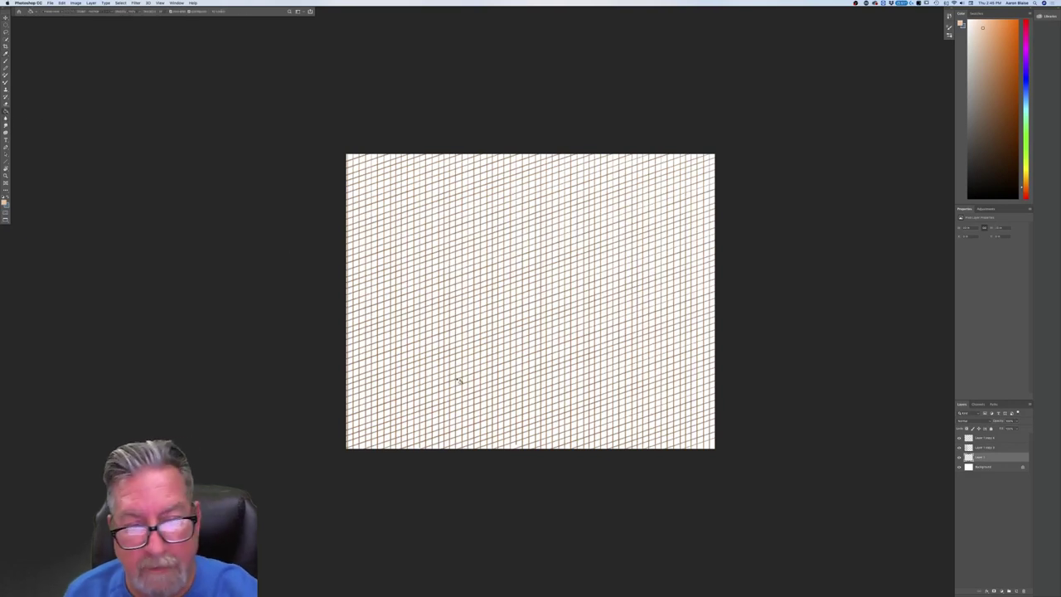
{"action": "left_click", "coordinate": [459, 379]}
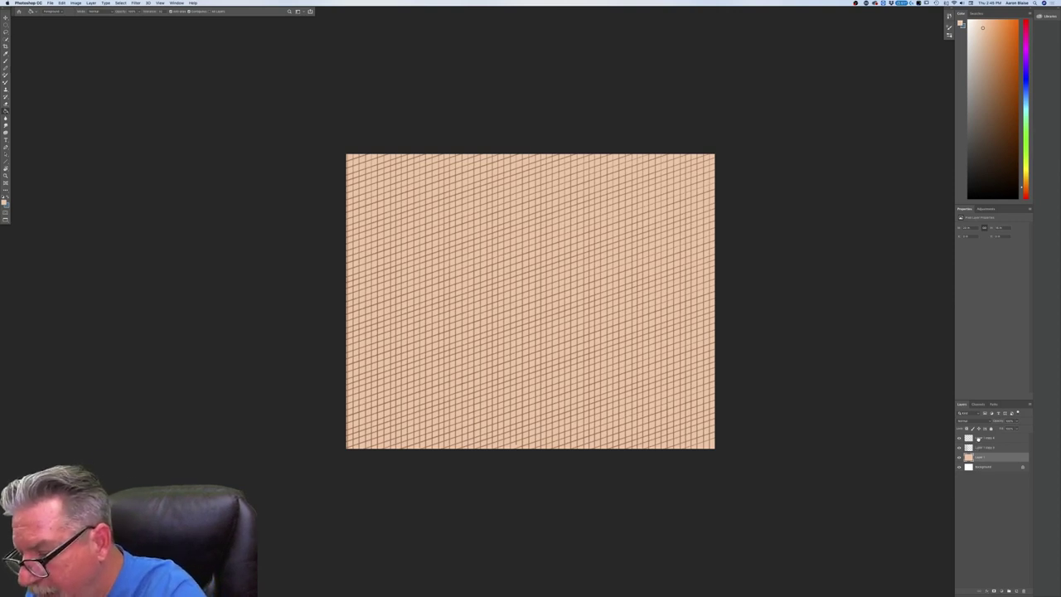
Merge the vertical and diagonal line layers into a single grid layer, leaving the peach fill layer separate.
{"action": "left_click", "coordinate": [979, 438], "text": "shift"}
{"action": "left_click", "coordinate": [978, 447]}
{"action": "left_click", "coordinate": [978, 437], "text": "shift"}
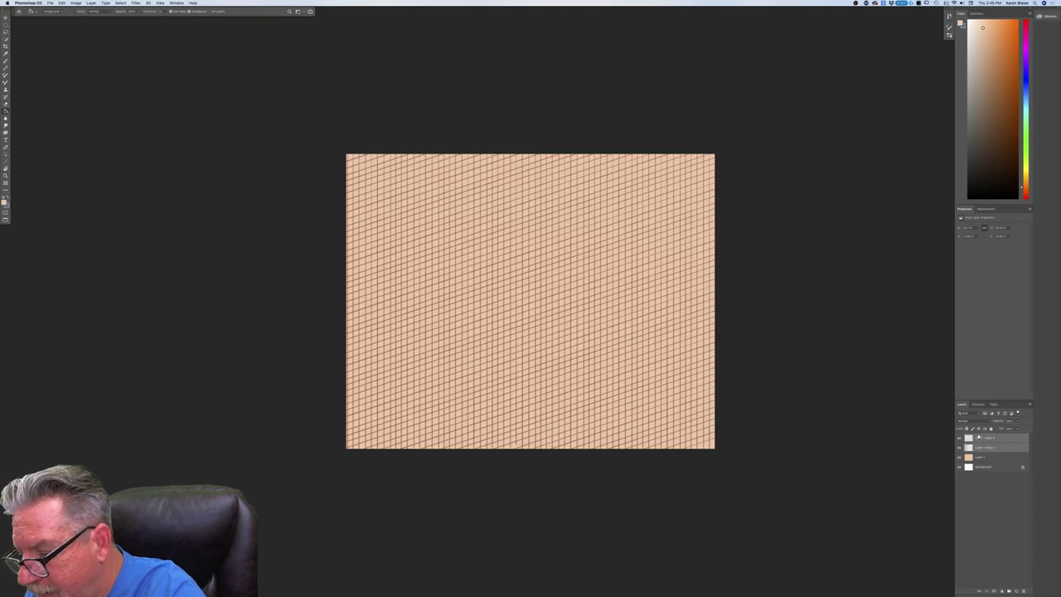
{"action": "left_click", "coordinate": [75, 3]}
{"action": "mouse_move", "coordinate": [91, 3]}
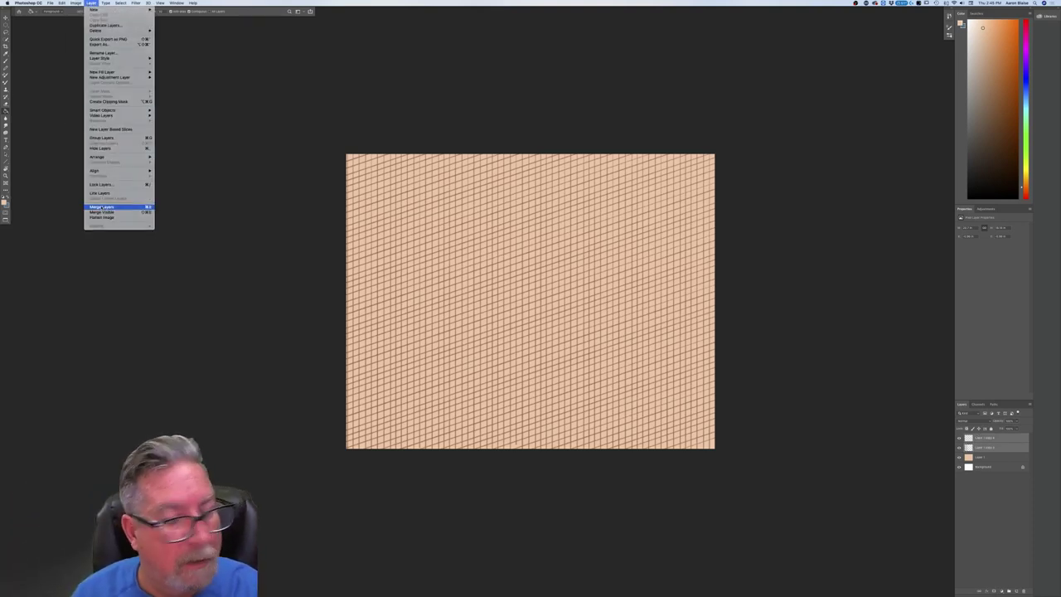
{"action": "left_click", "coordinate": [101, 206]}
Keep a hidden duplicate of the grid layer on top and merge the visible grid with the peach fill layer.
{"action": "left_click_drag", "start_coordinate": [1007, 562], "coordinate": [1016, 590]}
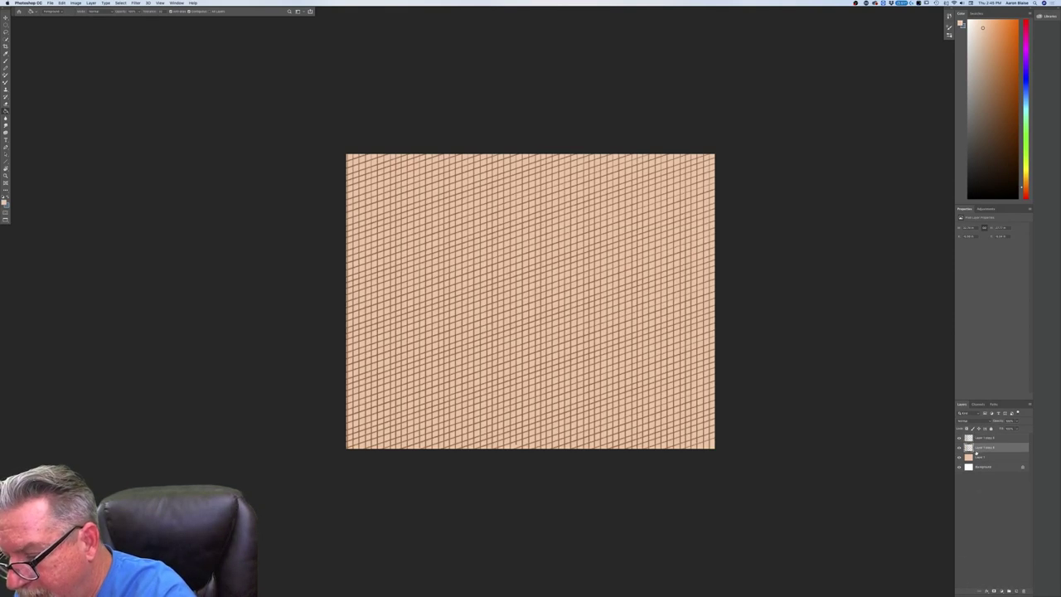
{"action": "left_click", "coordinate": [958, 438]}
{"action": "left_click", "coordinate": [978, 457], "text": "shift"}
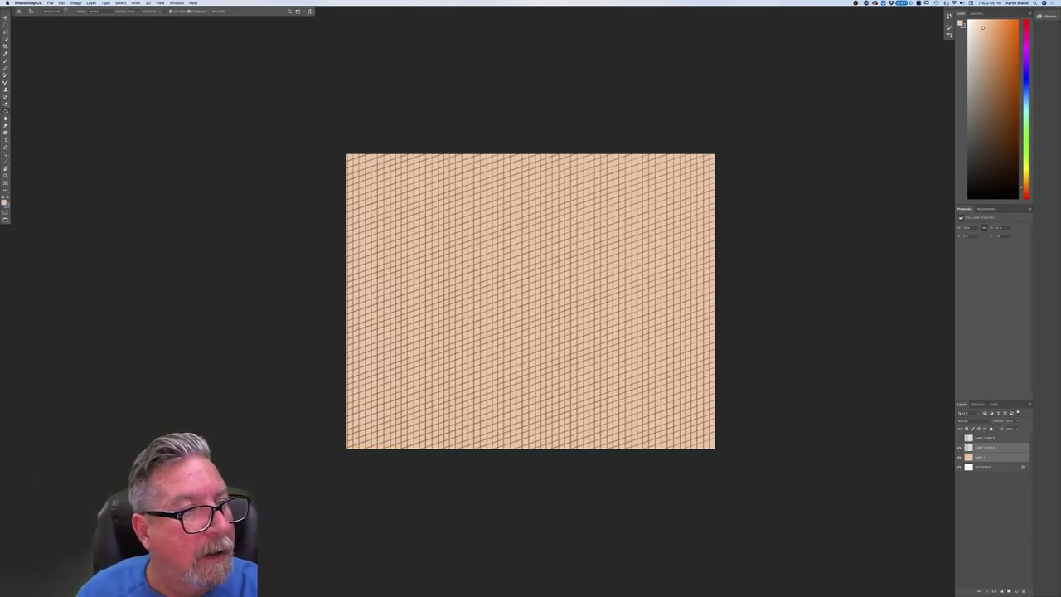
{"action": "left_click", "coordinate": [91, 4]}
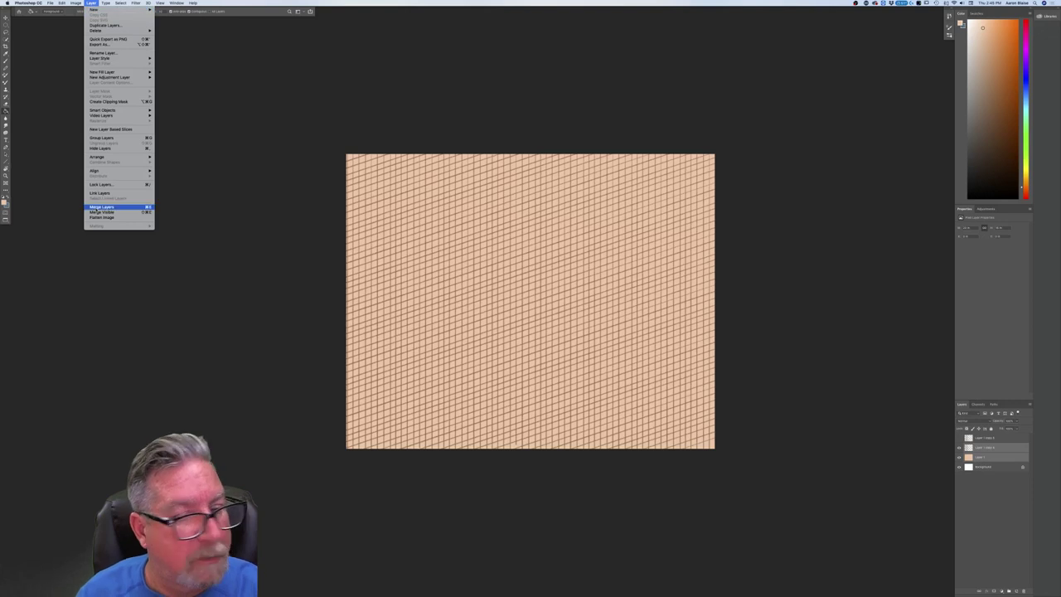
{"action": "left_click", "coordinate": [100, 208]}
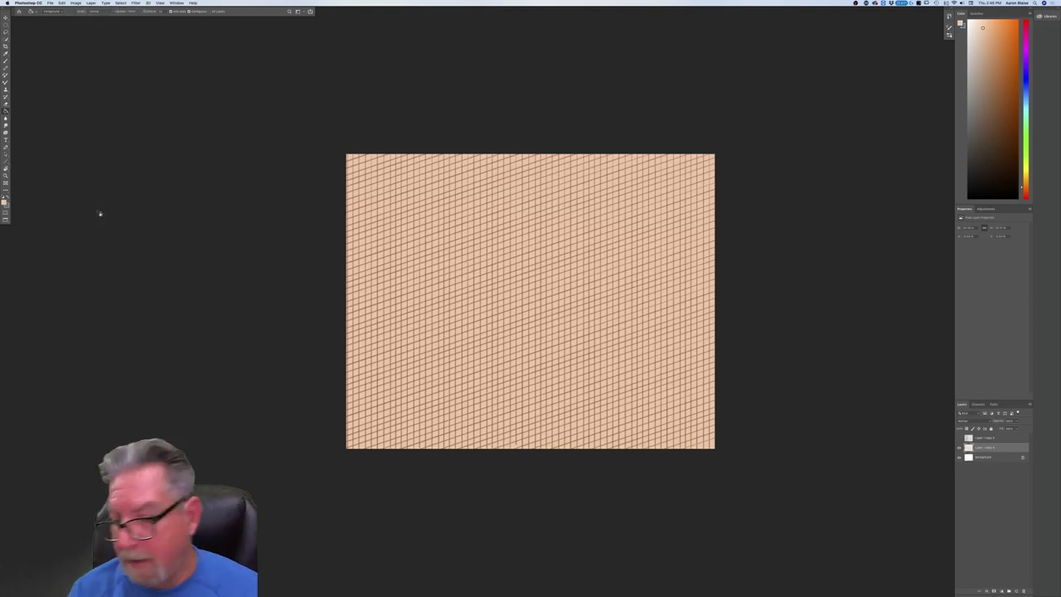
Open the Bevel & Emboss layer style settings for the merged peach grid layer.
{"action": "left_click", "coordinate": [92, 3]}
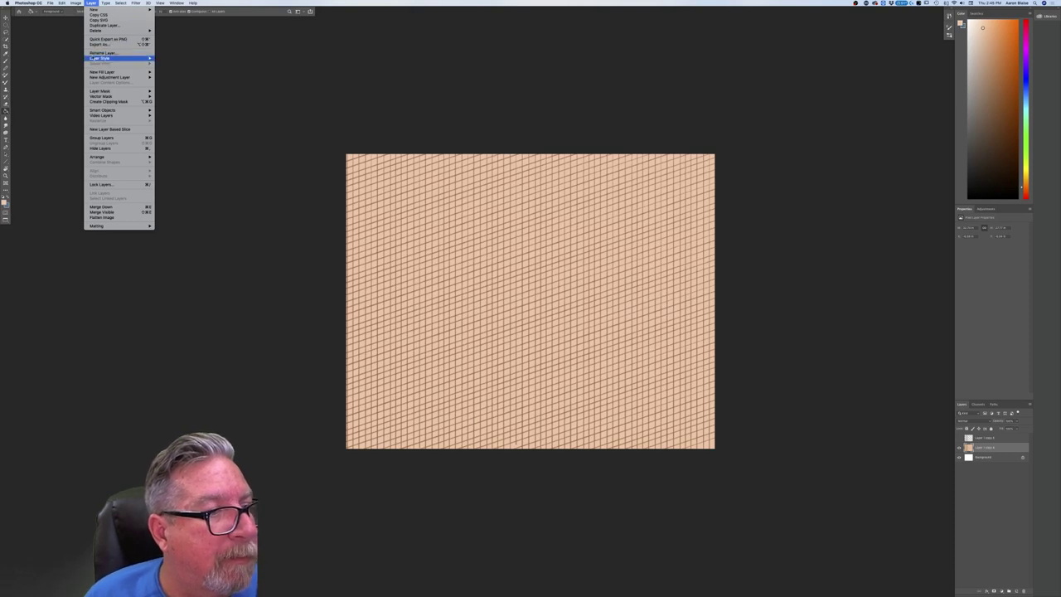
{"action": "mouse_move", "coordinate": [94, 72]}
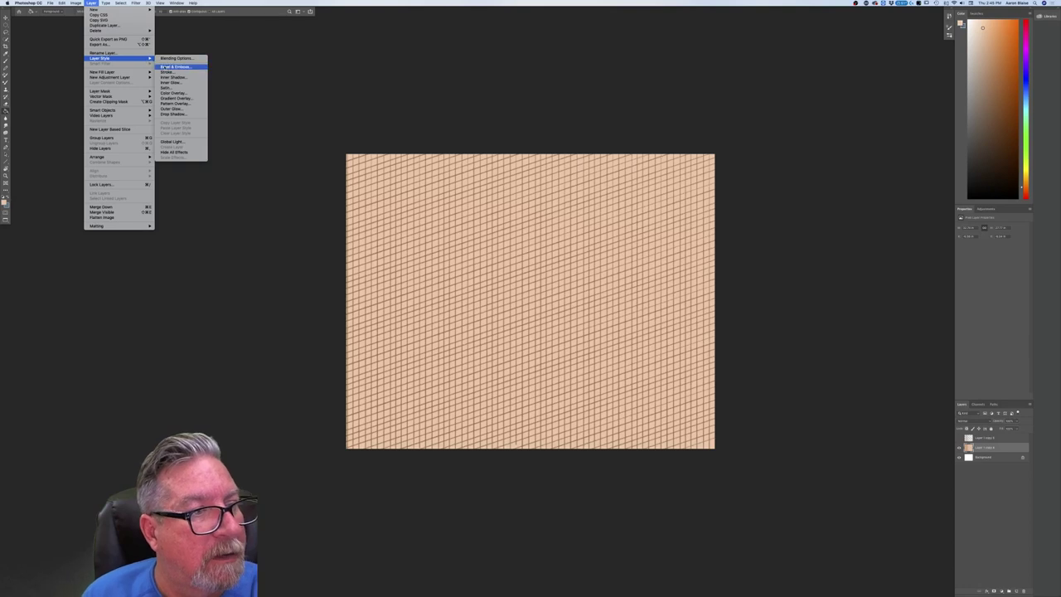
{"action": "left_click", "coordinate": [164, 67]}
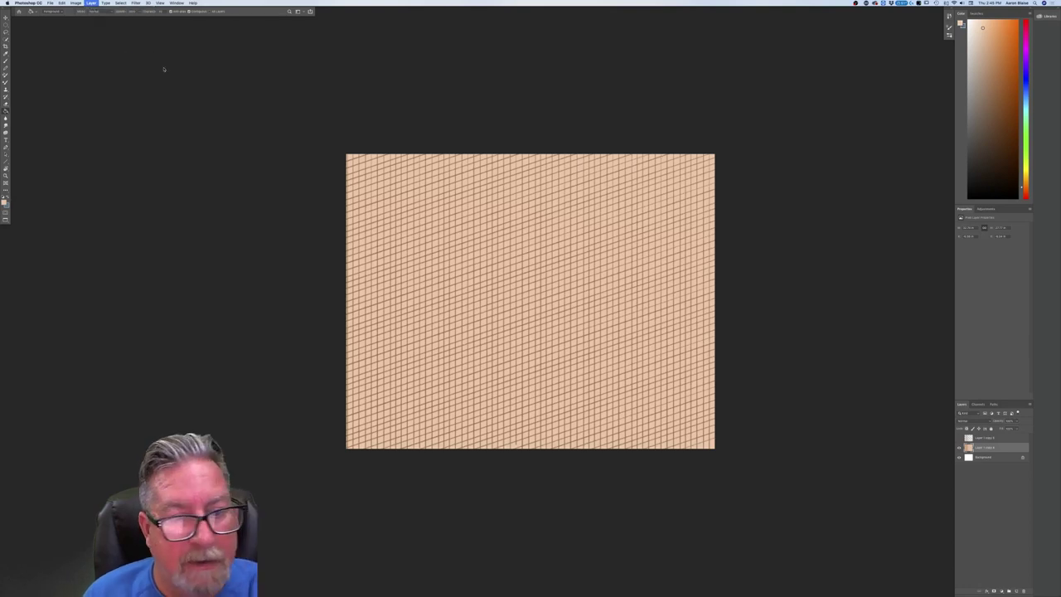
Discard the Bevel & Emboss effect on the merged grid layer and undo the layer merge.
{"action": "left_click_drag", "start_coordinate": [348, 215], "coordinate": [155, 197]}
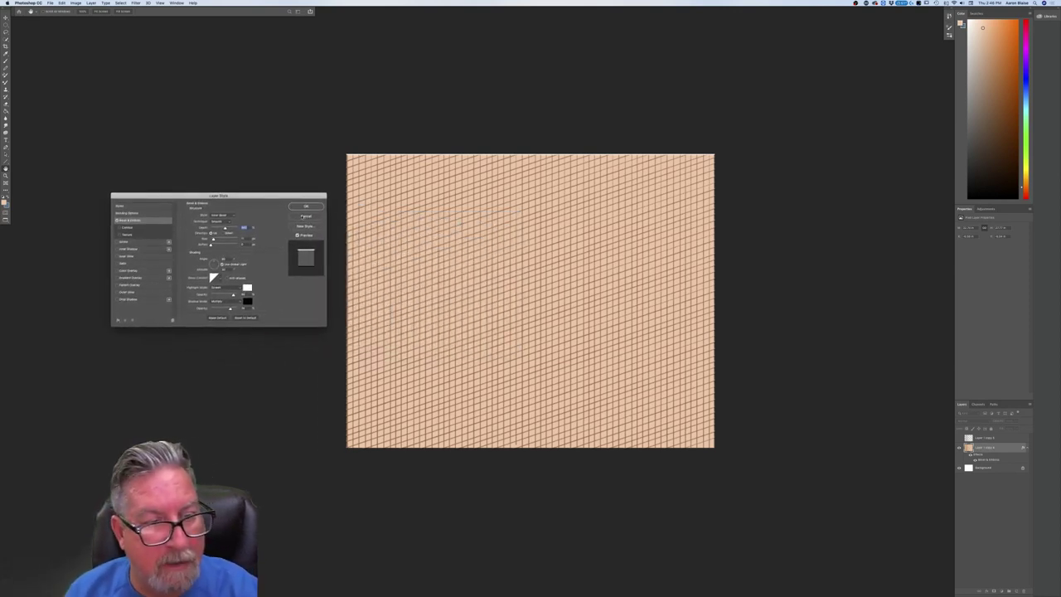
{"action": "left_click", "coordinate": [303, 216]}
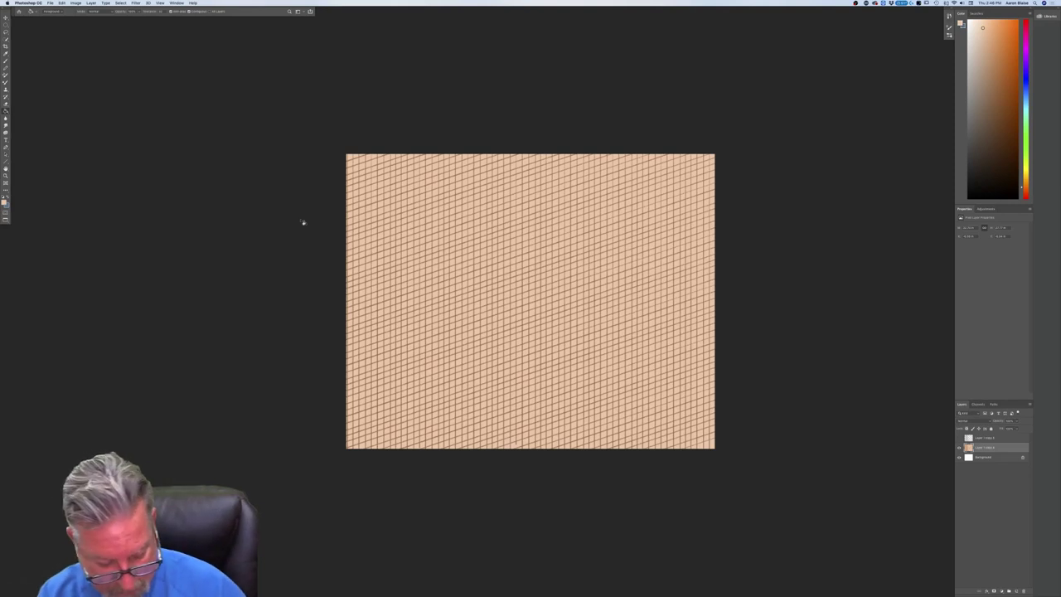
{"action": "key", "text": "super+z"}
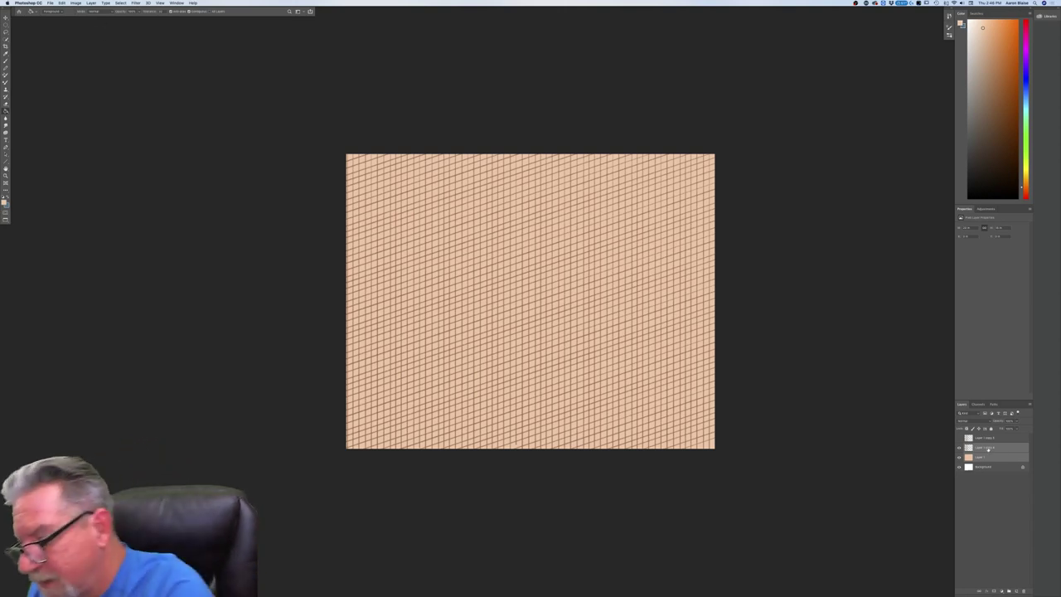
Apply a Bevel & Emboss effect to the grid line layer above the tan fill, adjusting the light angle.
{"action": "left_click", "coordinate": [91, 3]}
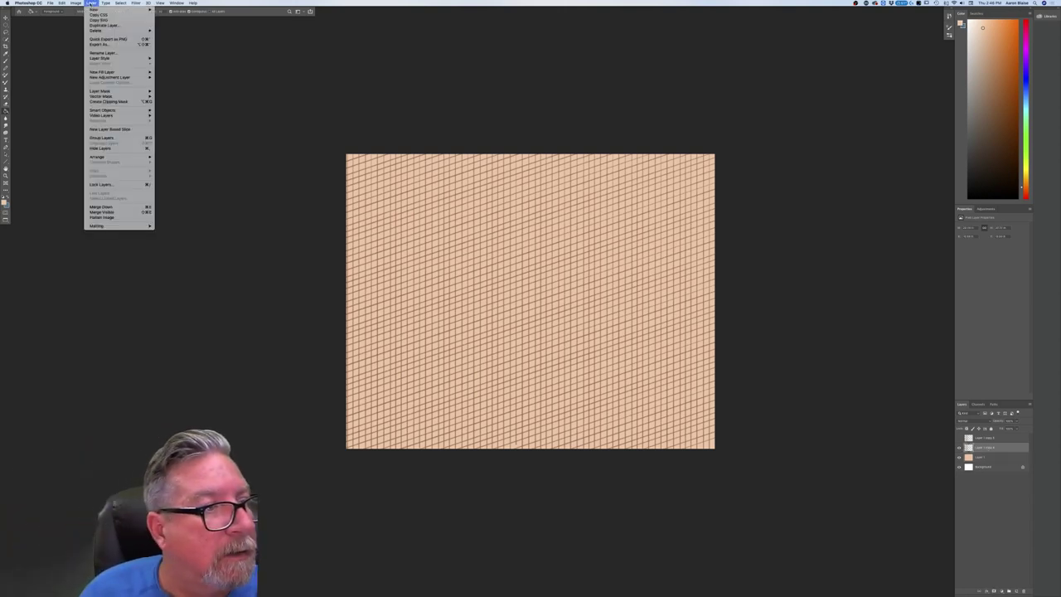
{"action": "mouse_move", "coordinate": [124, 58]}
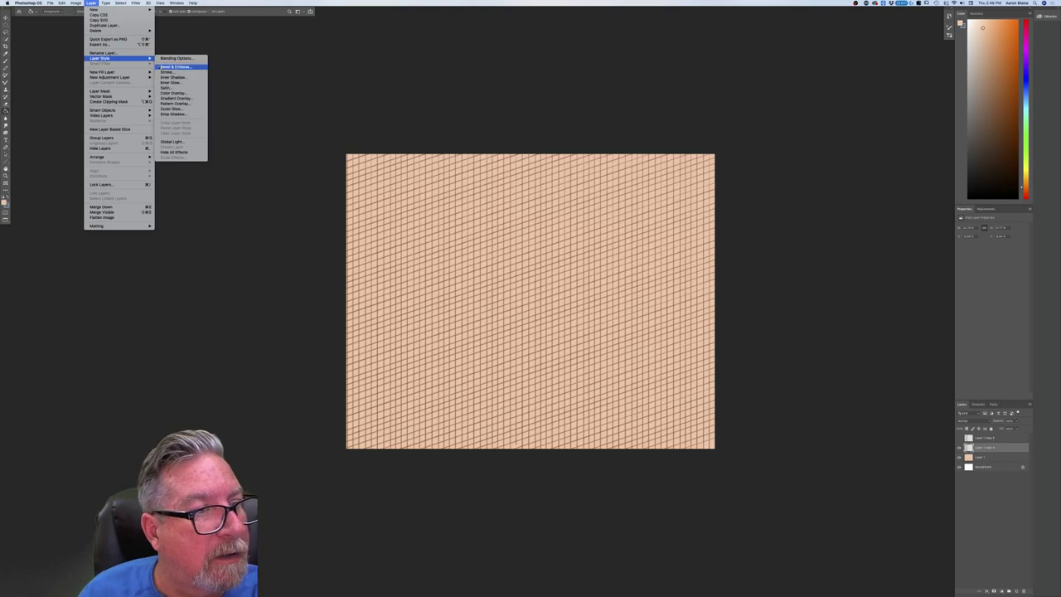
{"action": "left_click", "coordinate": [162, 66]}
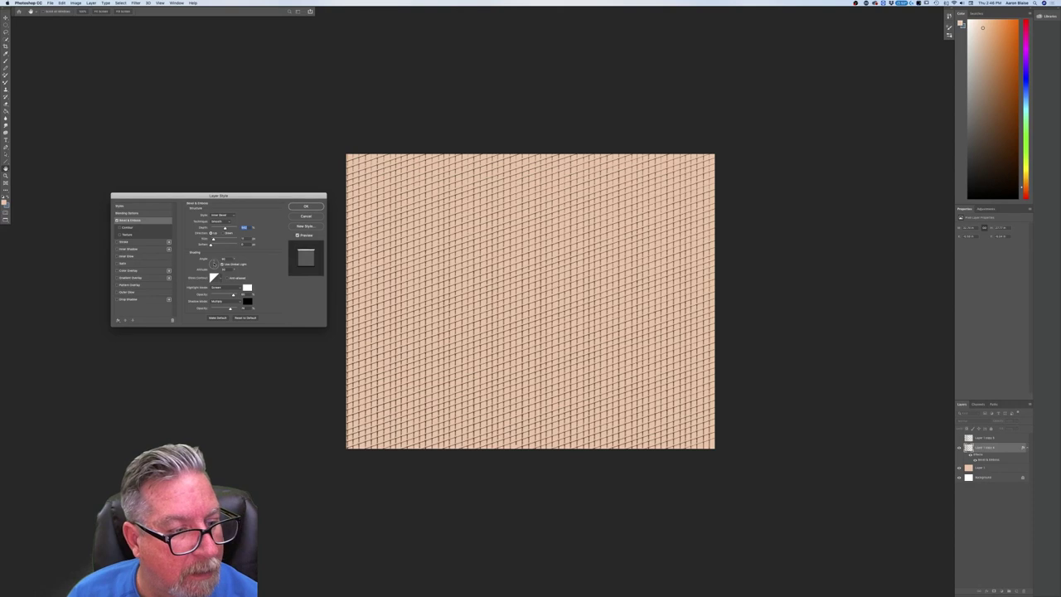
{"action": "left_click_drag", "start_coordinate": [215, 262], "coordinate": [214, 262]}
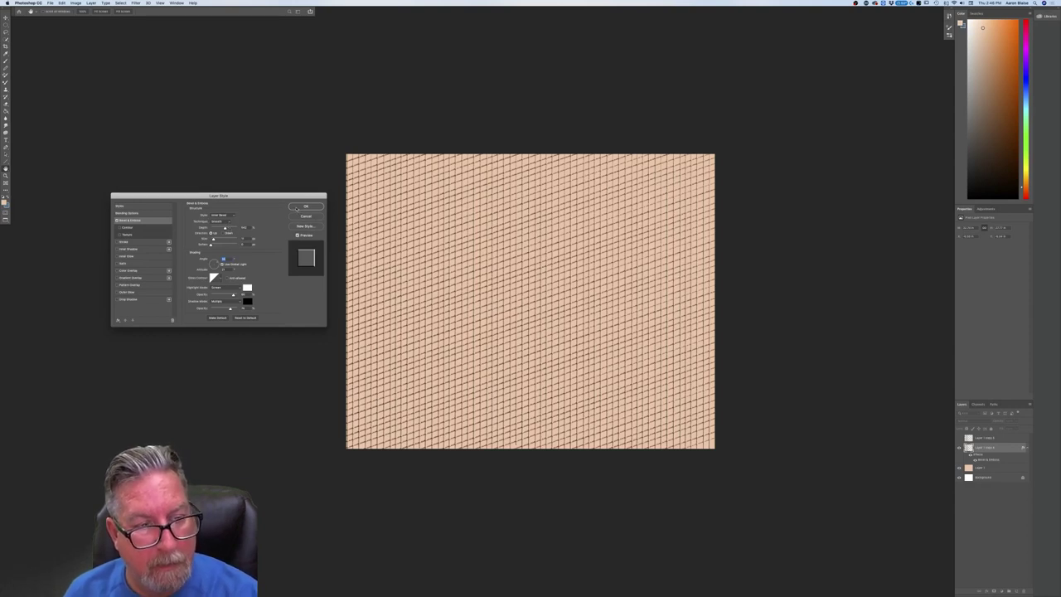
{"action": "left_click", "coordinate": [300, 207]}
{"action": "key", "text": "g"}
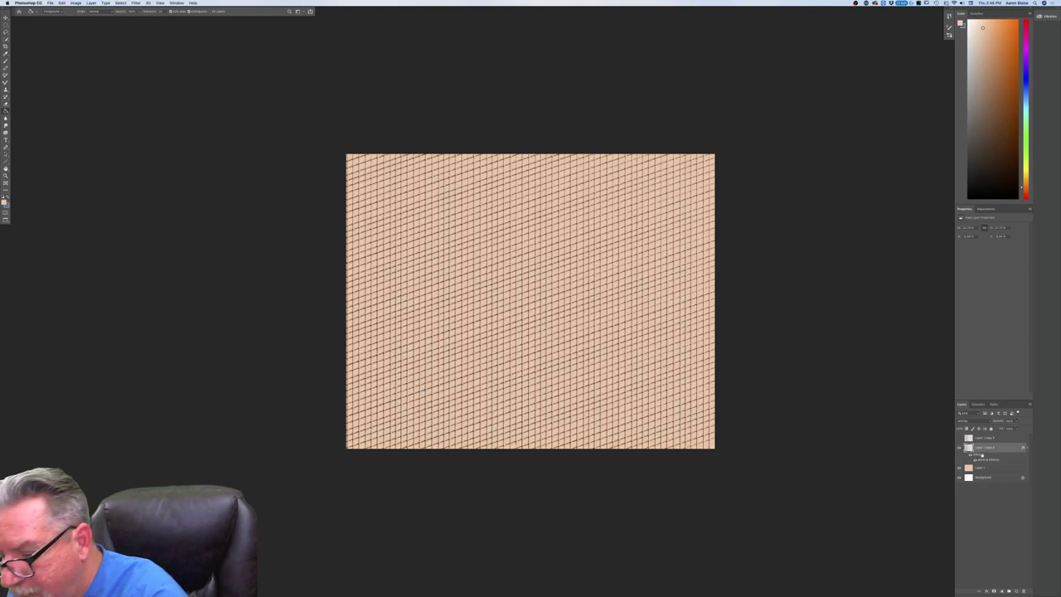
Place a copy of the grid layer without effects between the bevelled grid layer and the tan fill layer.
{"action": "left_click", "coordinate": [958, 437]}
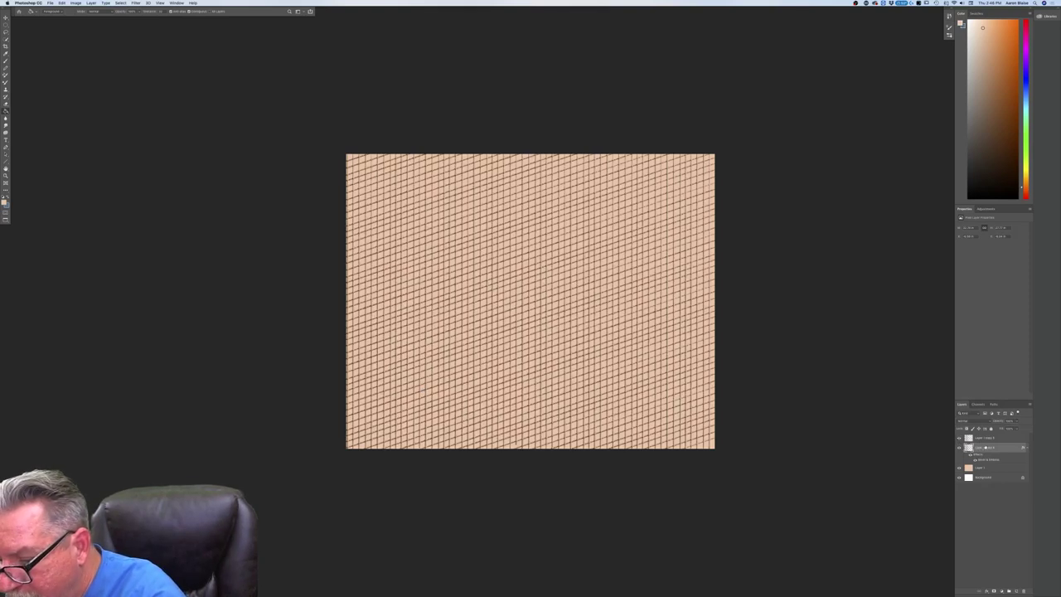
{"action": "left_click_drag", "start_coordinate": [986, 449], "coordinate": [1016, 590]}
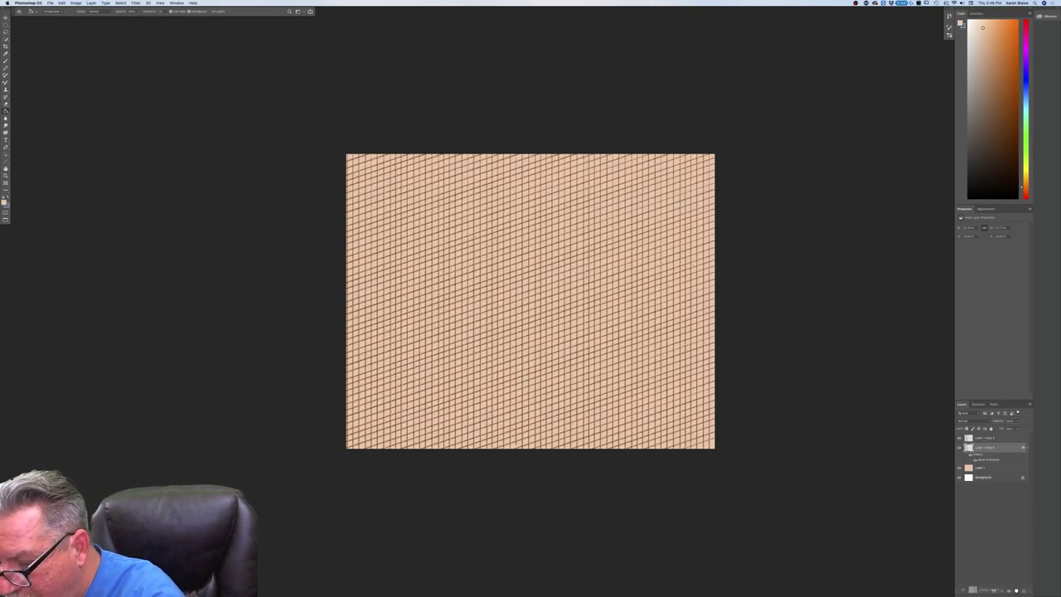
{"action": "left_click_drag", "start_coordinate": [981, 447], "coordinate": [984, 475]}
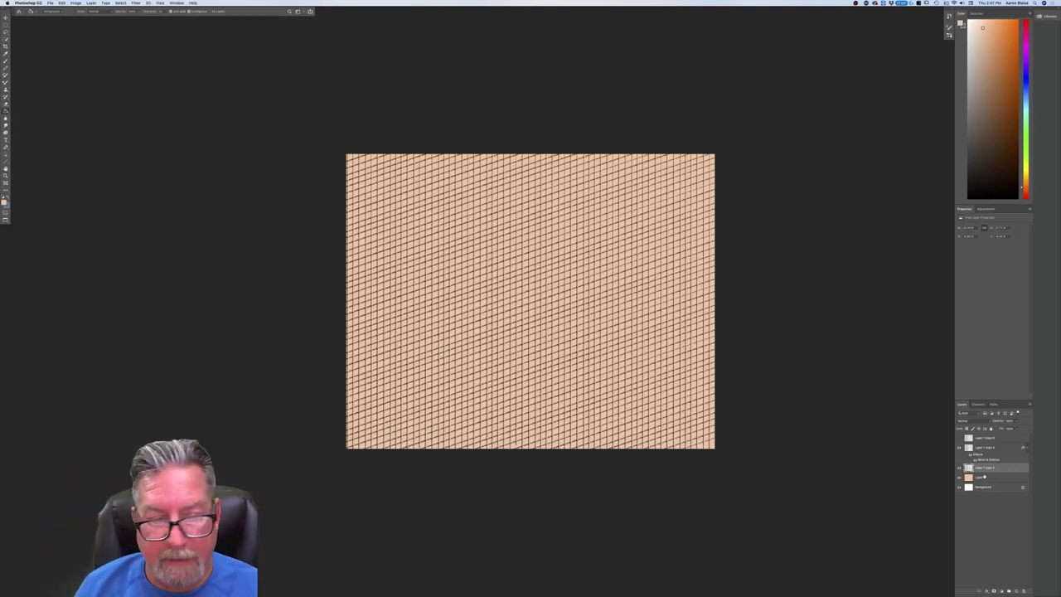
Add a Drop Shadow effect to the lower grid copy and shorten the shadow's distance to a few pixels.
{"action": "left_click", "coordinate": [90, 3]}
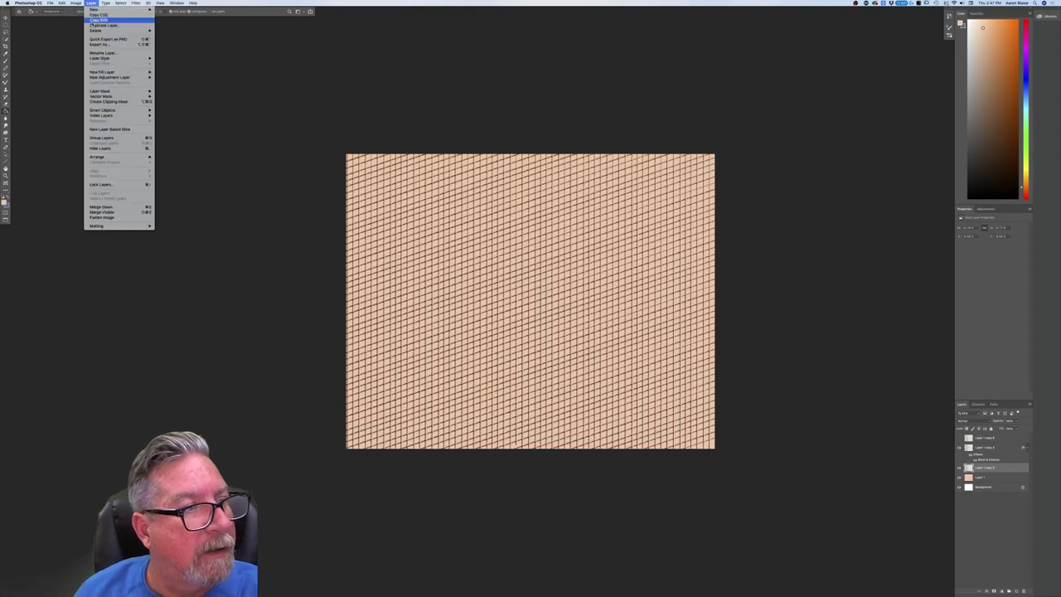
{"action": "mouse_move", "coordinate": [97, 59]}
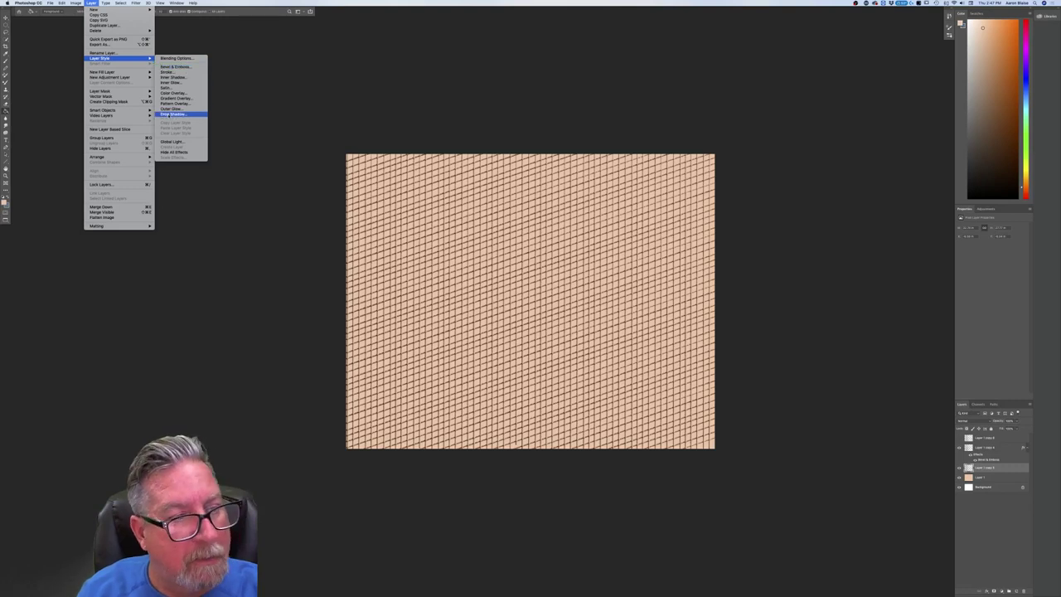
{"action": "left_click", "coordinate": [172, 113]}
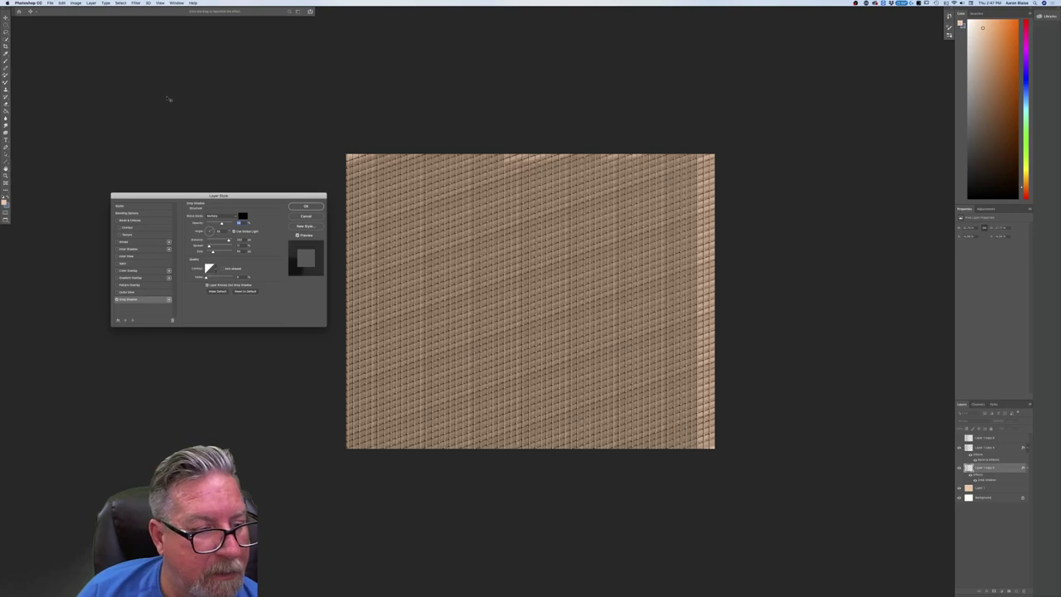
{"action": "type", "text": "134"}
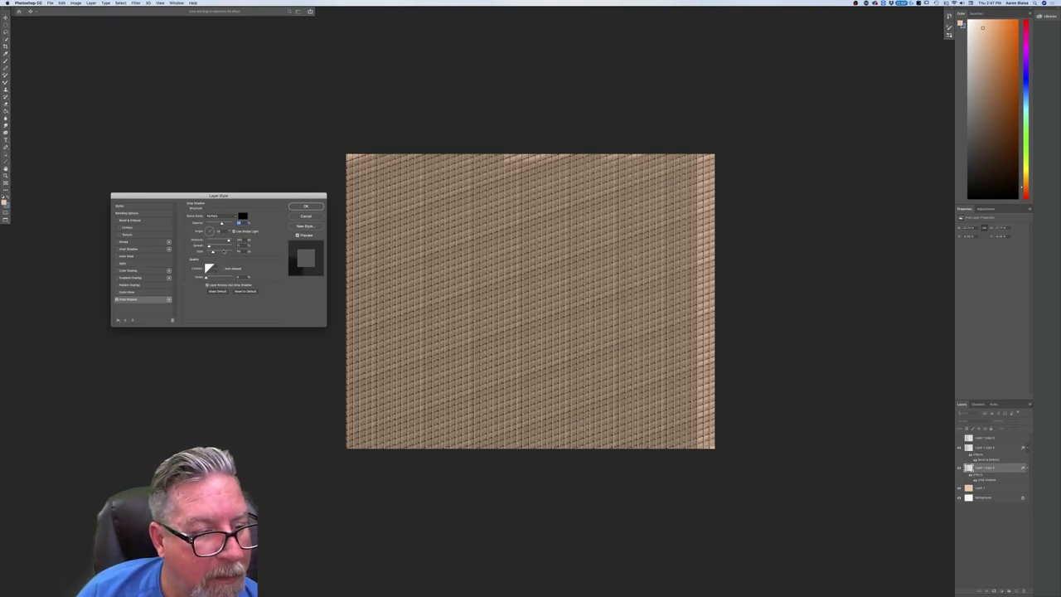
{"action": "key", "text": "Tab"}
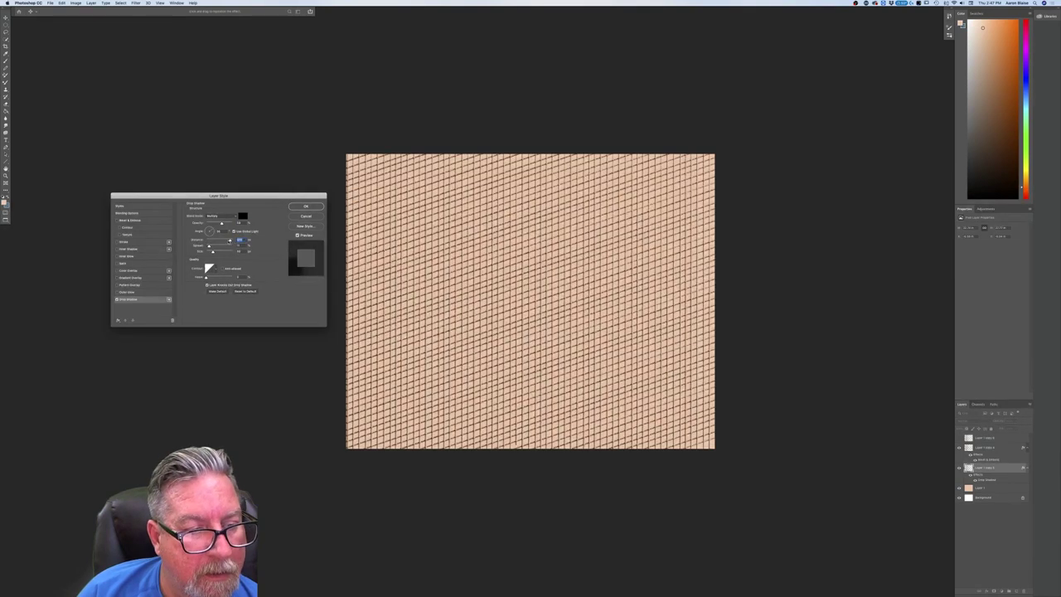
{"action": "left_click_drag", "start_coordinate": [230, 240], "coordinate": [209, 241]}
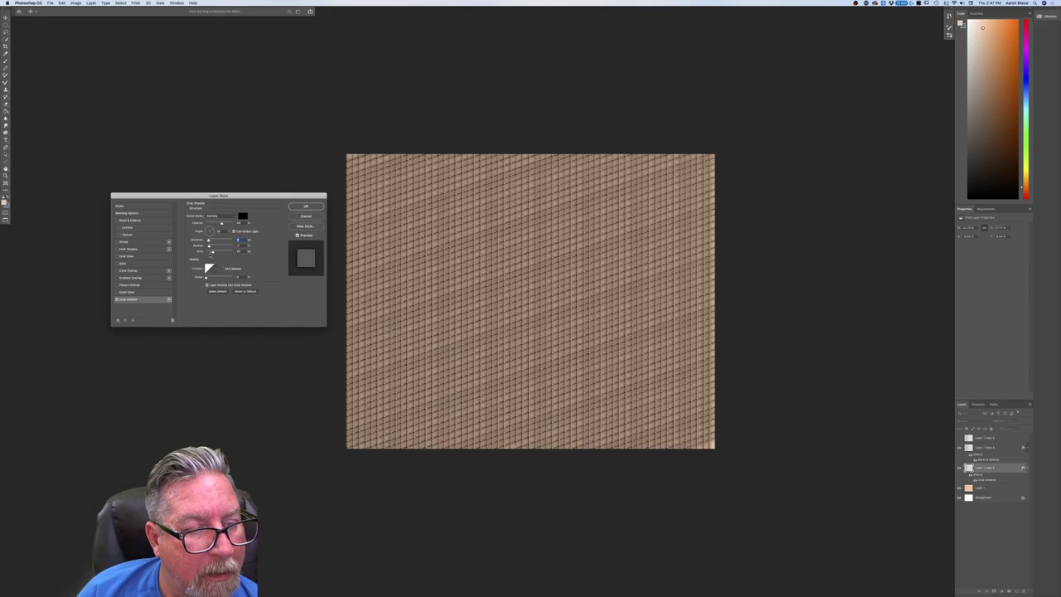
Reduce the drop shadow's size, adjust its angle and lower its opacity, keeping the effect on the lower grid copy.
{"action": "left_click_drag", "start_coordinate": [209, 252], "coordinate": [211, 252]}
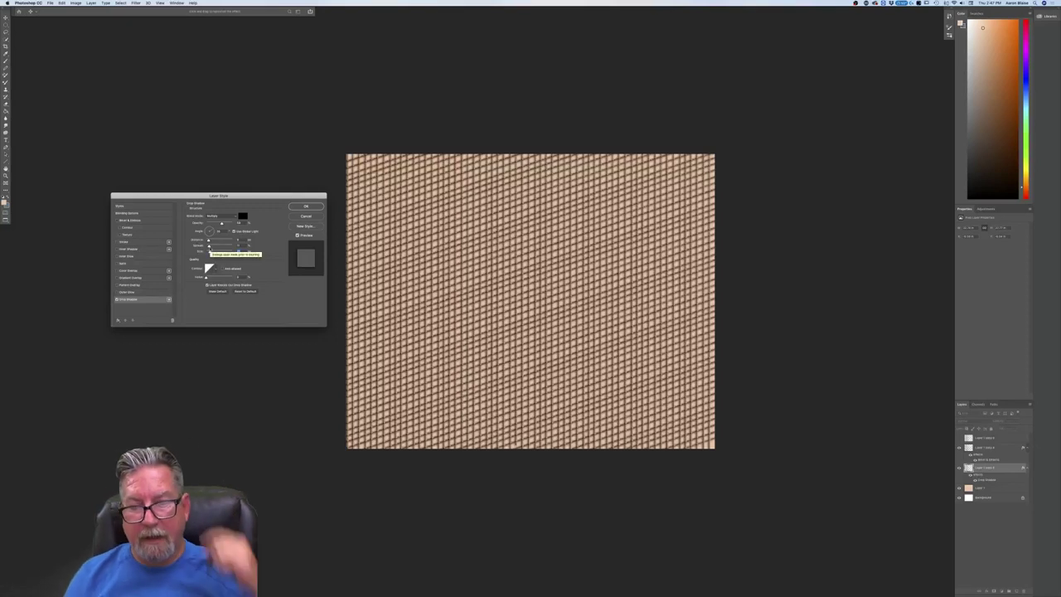
{"action": "left_click_drag", "start_coordinate": [208, 250], "coordinate": [210, 254]}
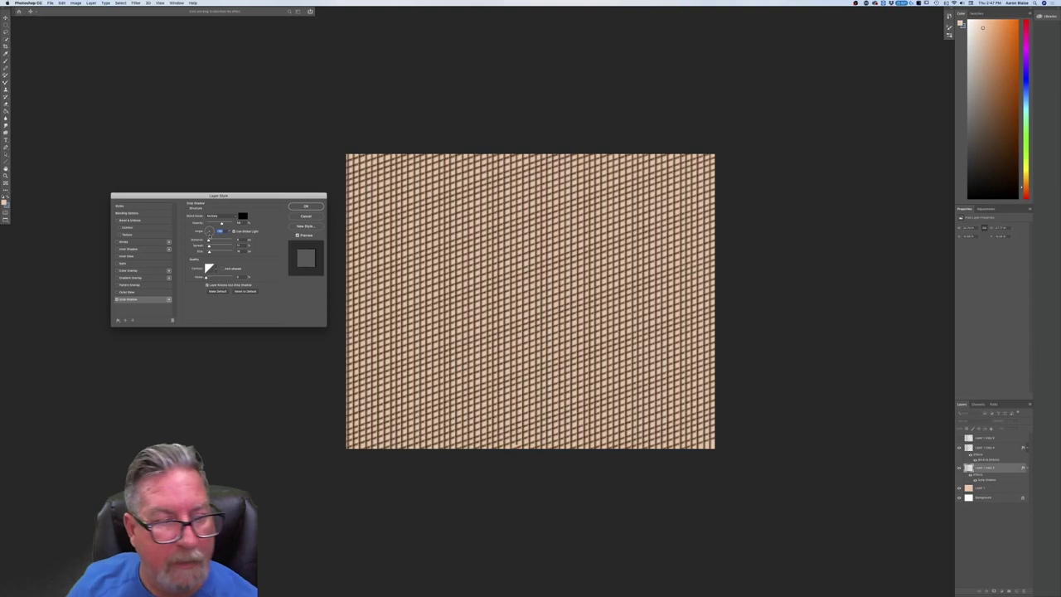
{"action": "left_click_drag", "start_coordinate": [222, 224], "coordinate": [219, 224]}
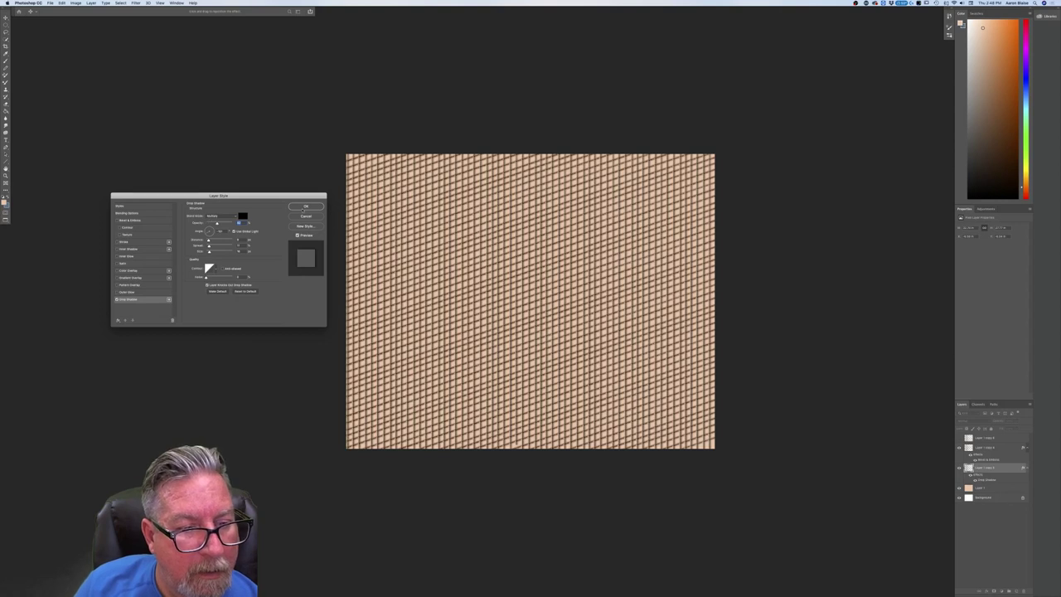
{"action": "left_click", "coordinate": [302, 207]}
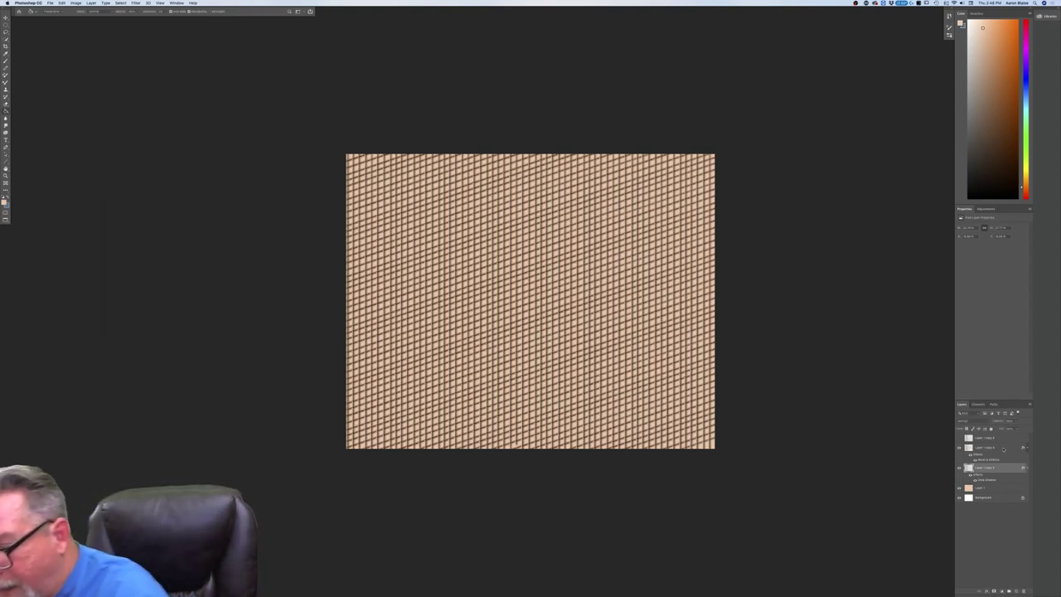
{"action": "key", "text": "g"}
Lower the layer opacity of the bevelled grid layer and of the grid layer with the drop shadow.
{"action": "left_click", "coordinate": [995, 457]}
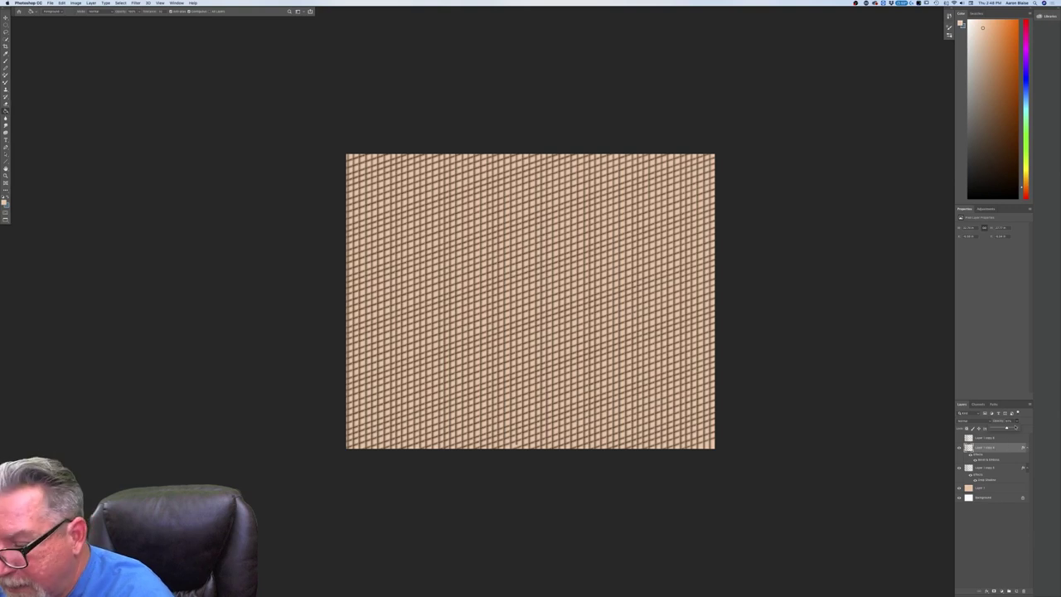
{"action": "left_click", "coordinate": [995, 474]}
{"action": "left_click", "coordinate": [1015, 427]}
{"action": "left_click_drag", "start_coordinate": [1010, 427], "coordinate": [1010, 428]}
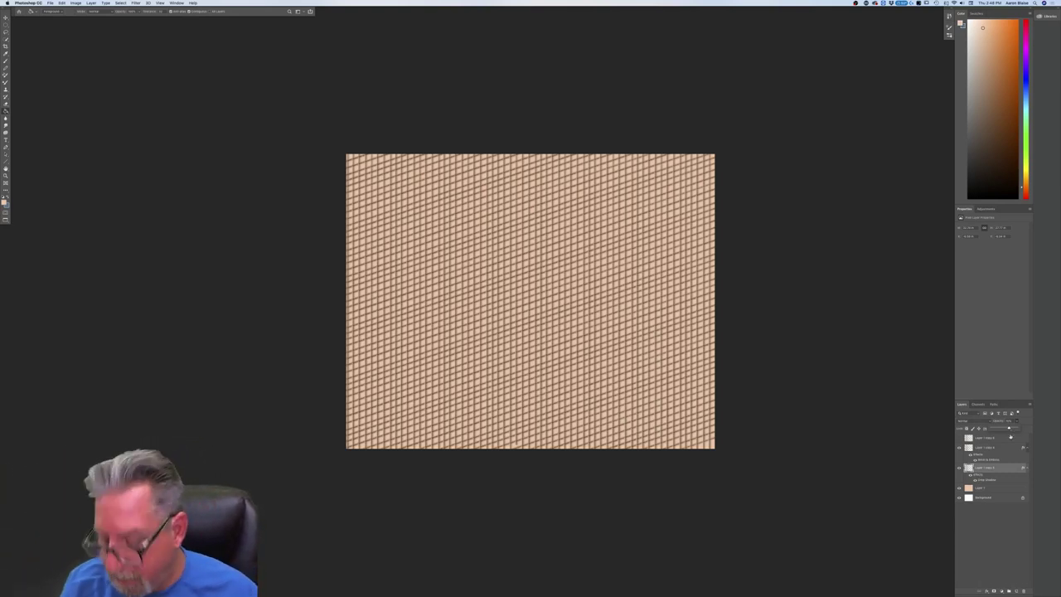
Choose a near-white foreground colour and fill the tan base layer beneath the grid with the Paint Bucket.
{"action": "left_click", "coordinate": [983, 448]}
{"action": "left_click", "coordinate": [986, 491], "text": "shift"}
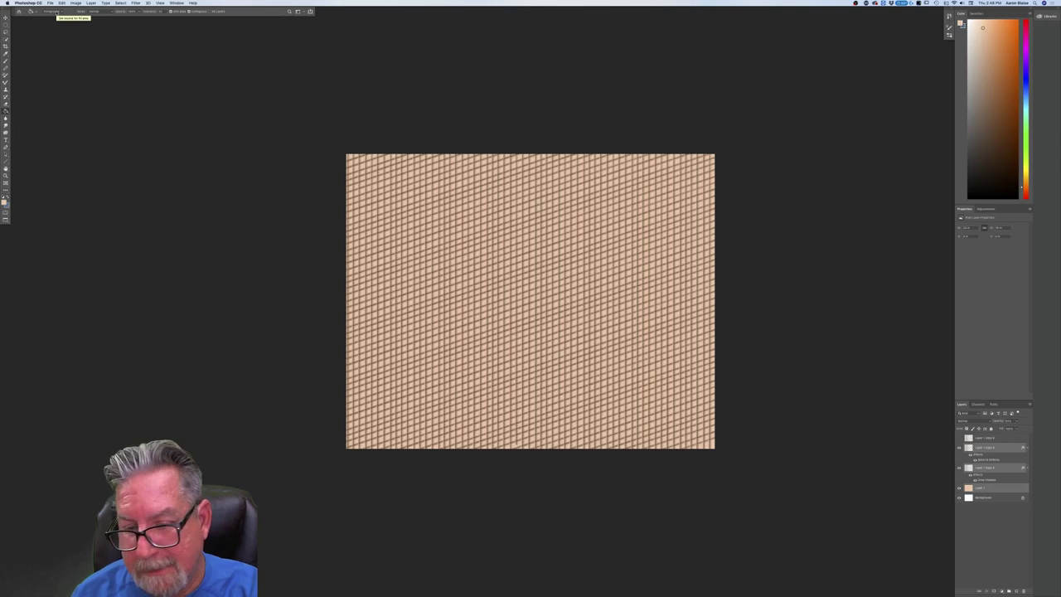
{"action": "left_click", "coordinate": [977, 488]}
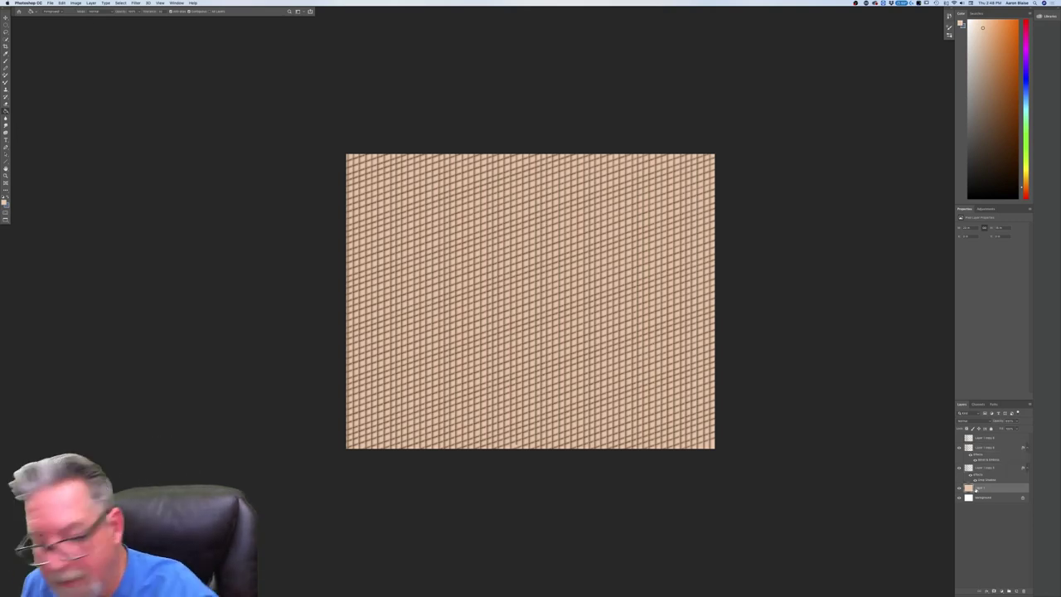
{"action": "left_click", "coordinate": [5, 202]}
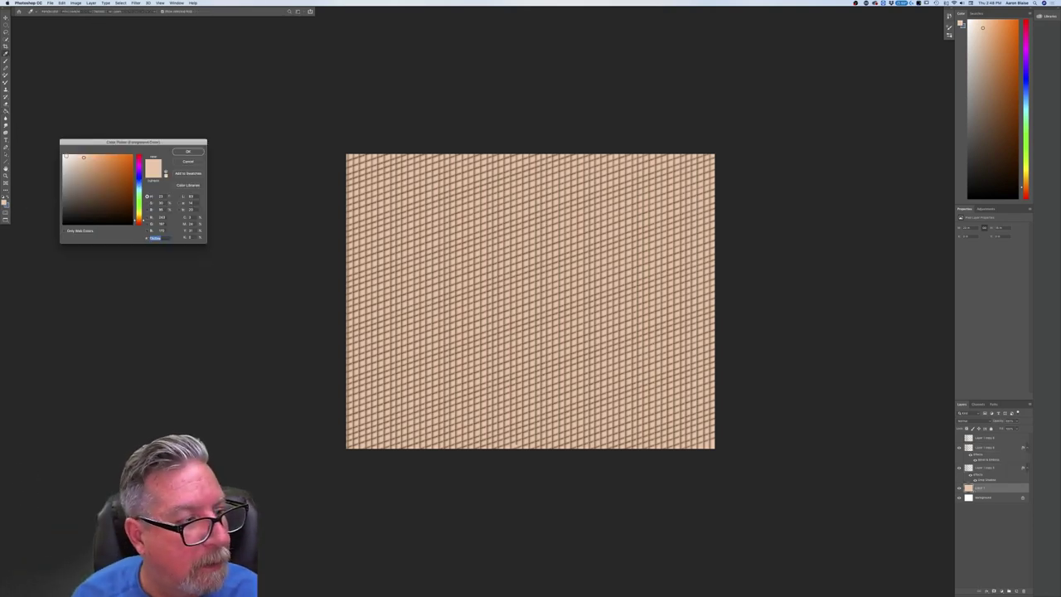
{"action": "left_click", "coordinate": [188, 152]}
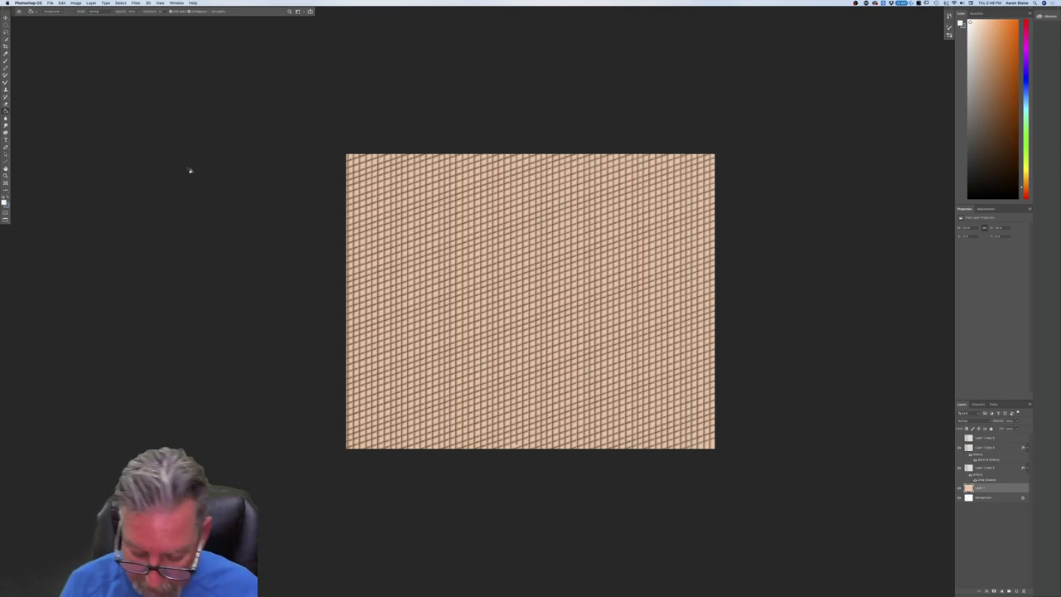
{"action": "key", "text": "super+equal"}
{"action": "key", "text": "super+equal"}
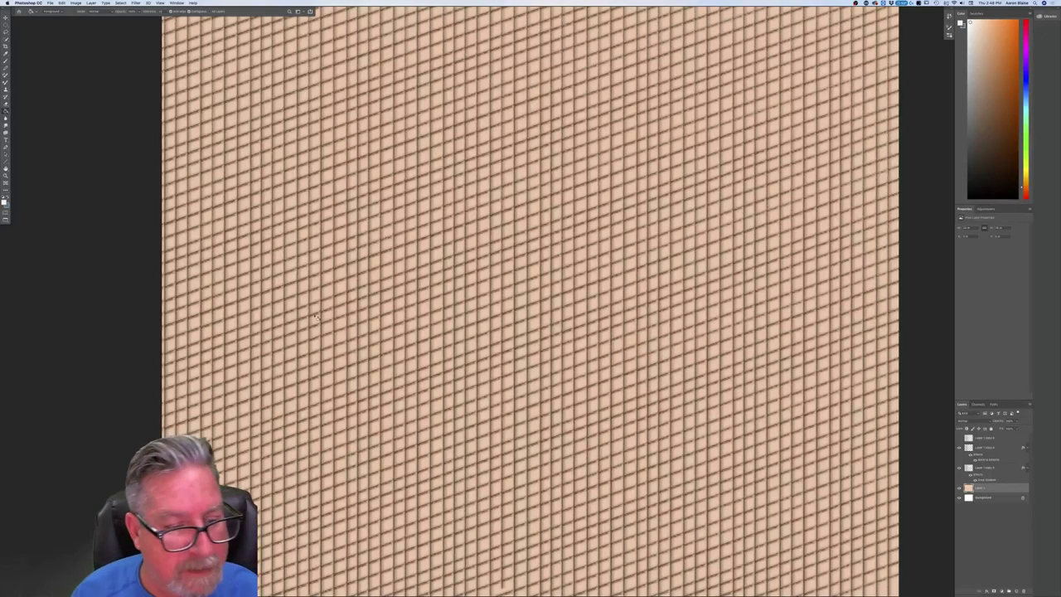
{"action": "left_click", "coordinate": [360, 342]}
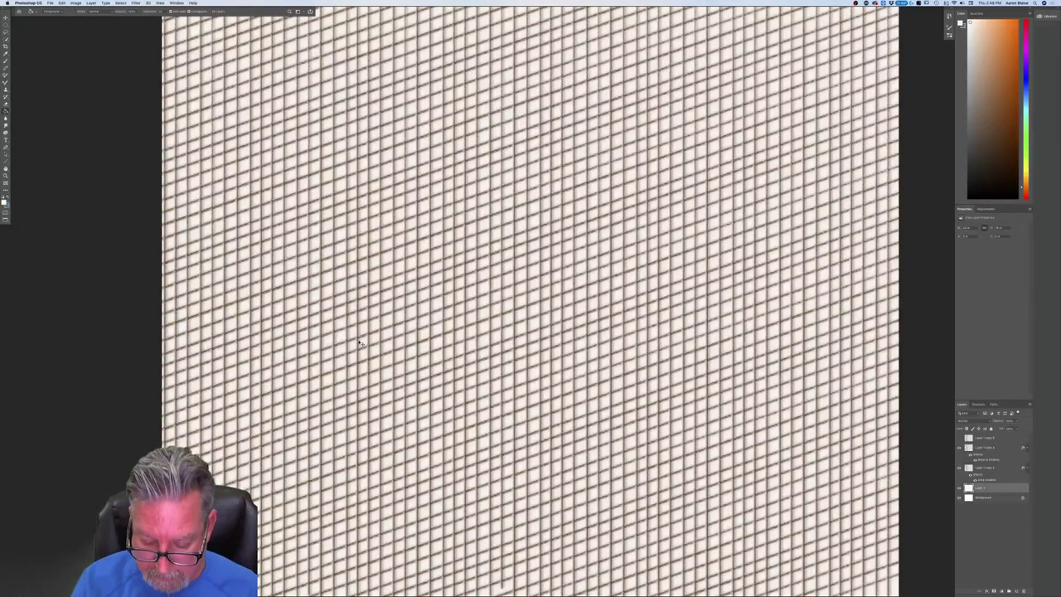
{"action": "key", "text": "super+minus"}
{"action": "key", "text": "super+minus"}
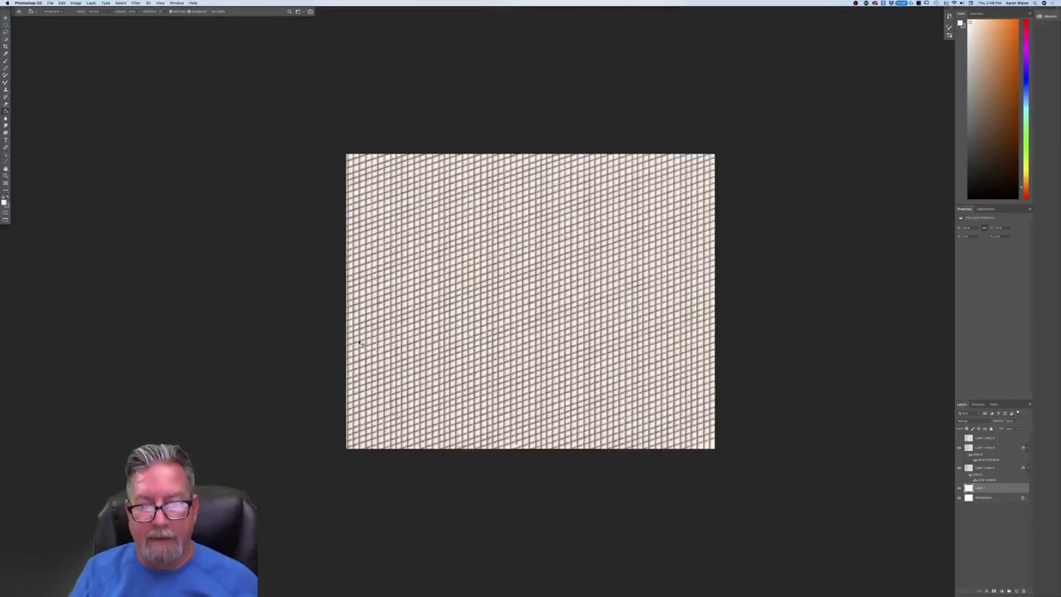
Inspect the whitened grid texture, then switch to windowed view with the creature painting beside it.
{"action": "key", "text": "super+plus"}
{"action": "key", "text": "super+plus"}
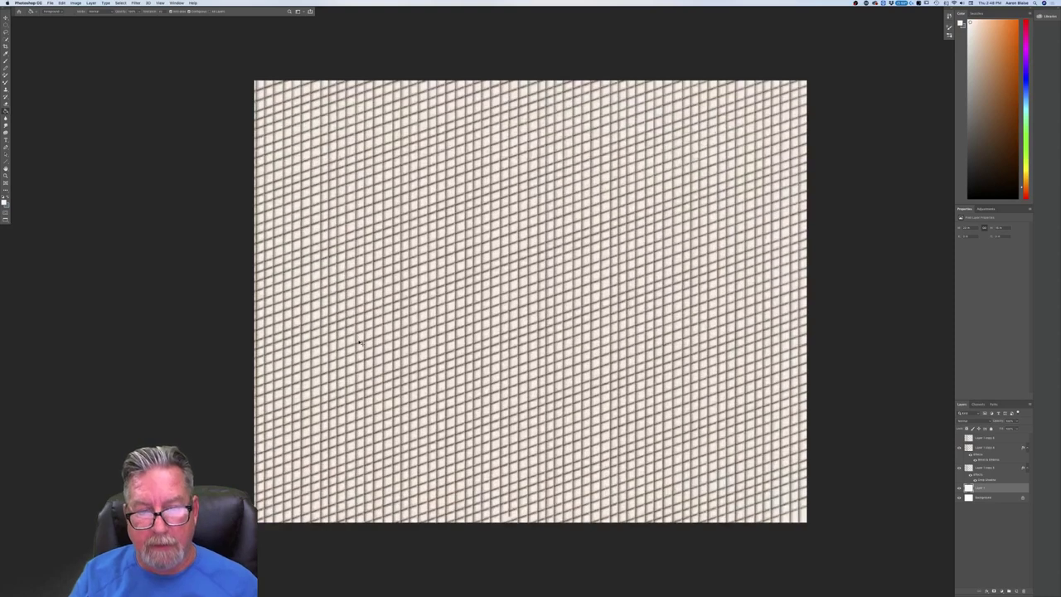
{"action": "key", "text": "super+minus"}
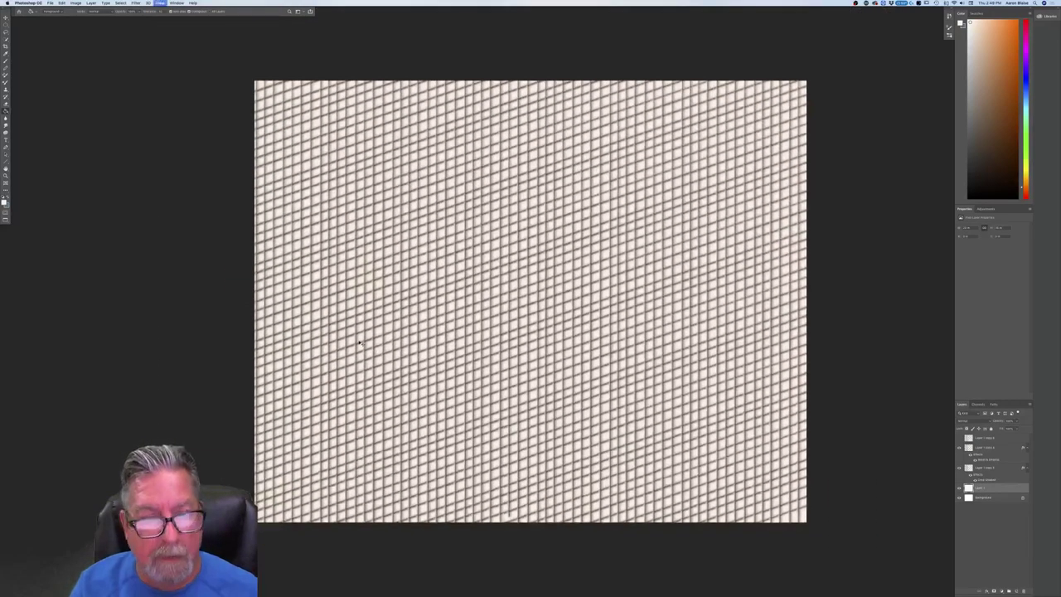
{"action": "key", "text": "super+minus"}
{"action": "key", "text": "f"}
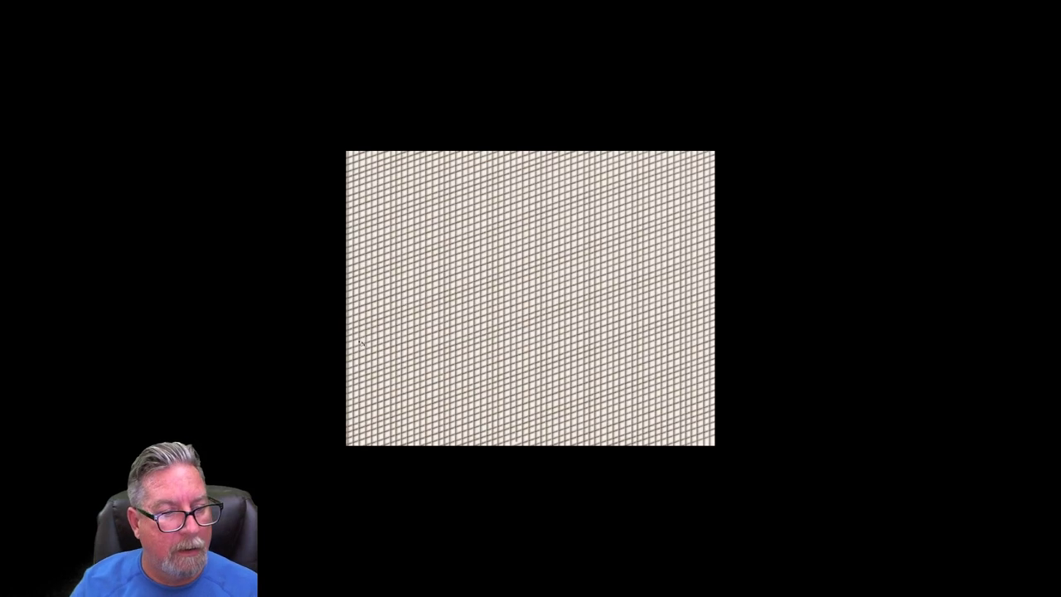
{"action": "key", "text": "f"}
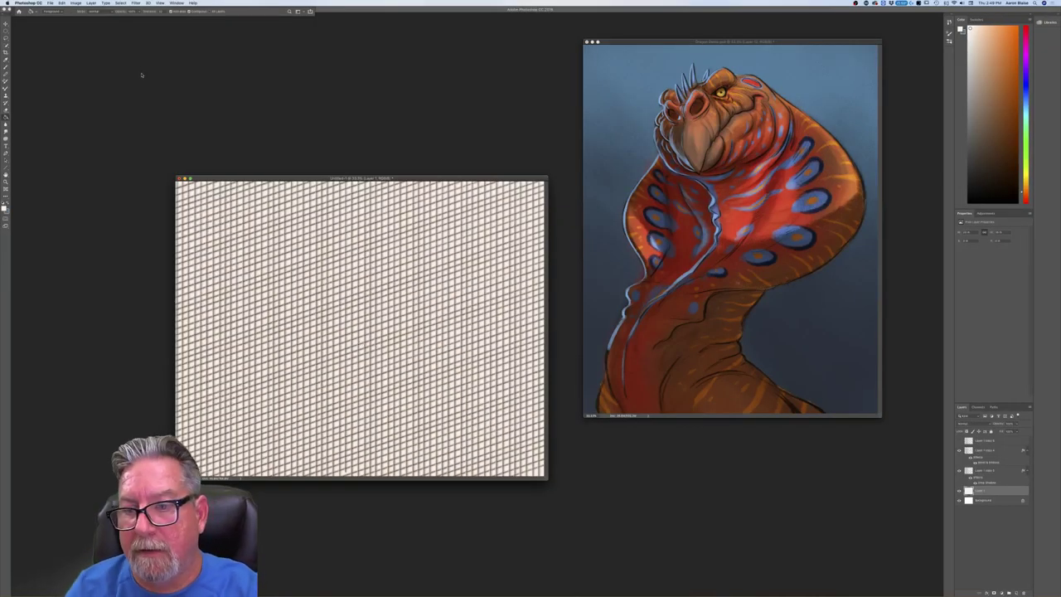
{"action": "left_click", "coordinate": [75, 3]}
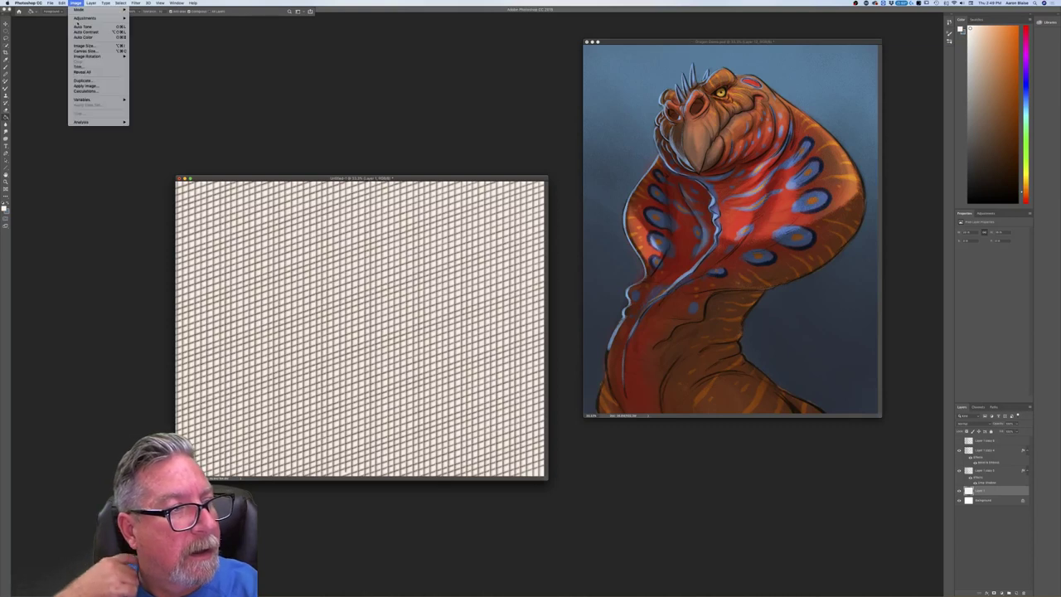
{"action": "mouse_move", "coordinate": [90, 3]}
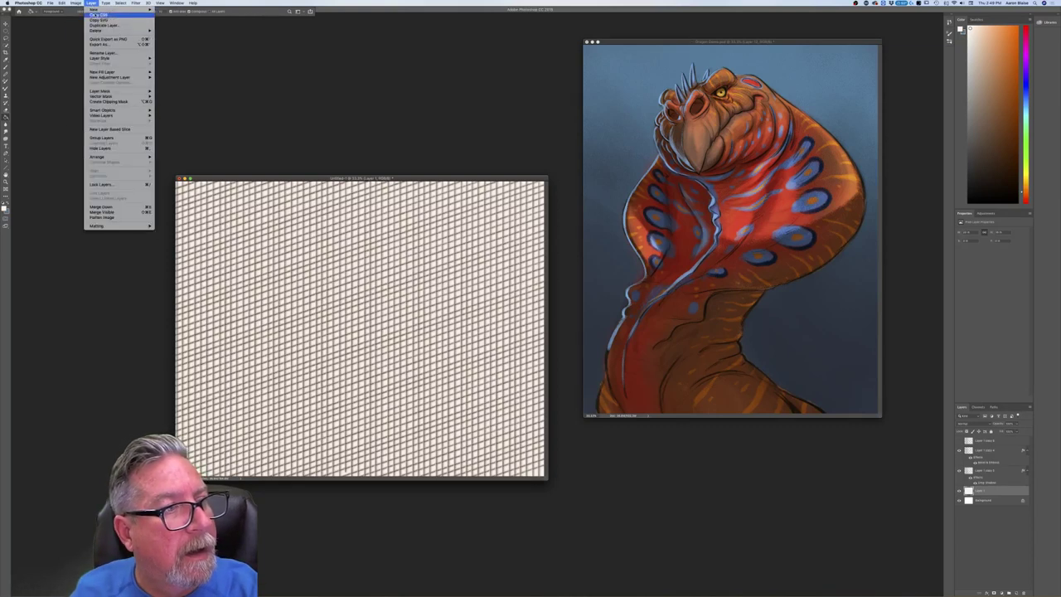
{"action": "mouse_move", "coordinate": [96, 58]}
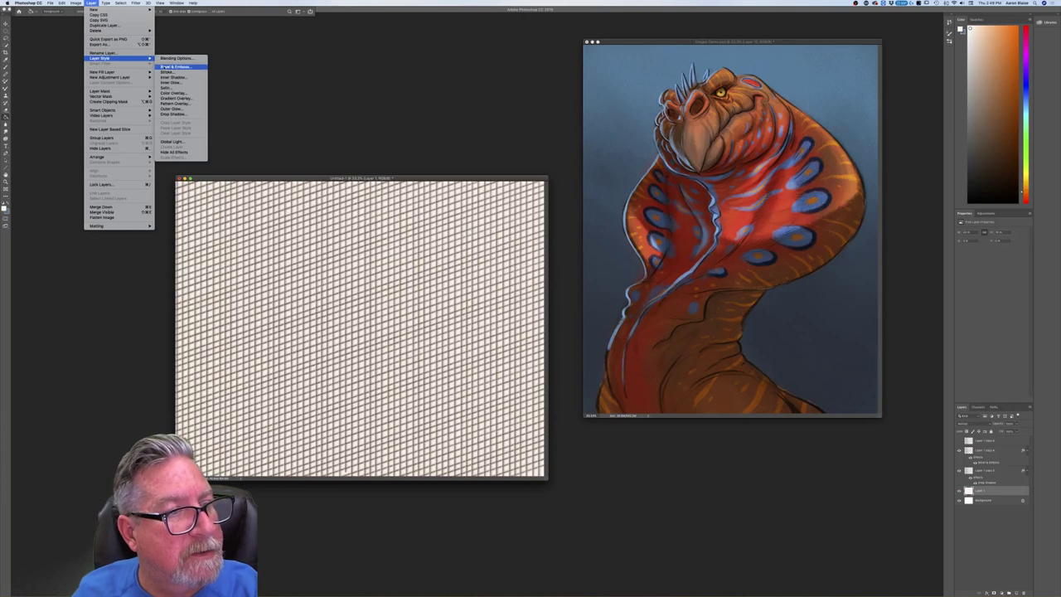
{"action": "left_click", "coordinate": [175, 67]}
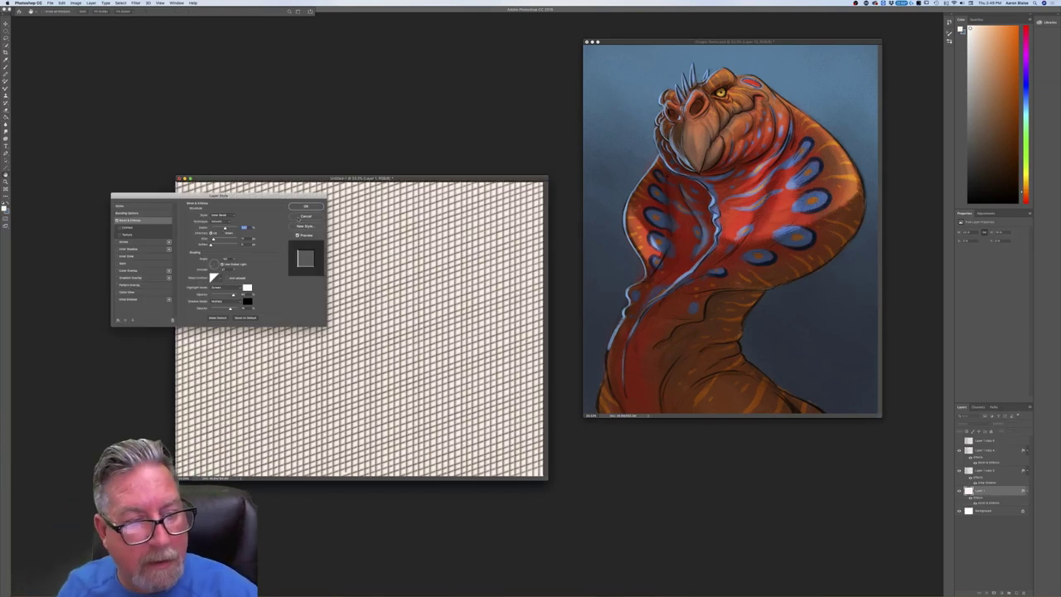
{"action": "left_click", "coordinate": [300, 216]}
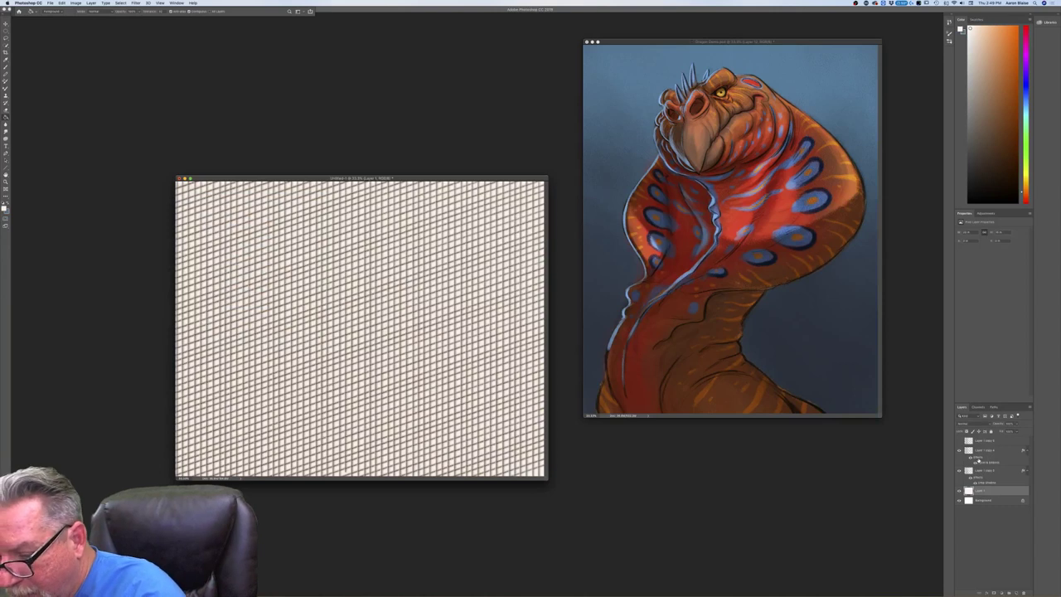
Raise the drop shadow's opacity slightly on the lower grid copy and keep the effect.
{"action": "left_click", "coordinate": [978, 461]}
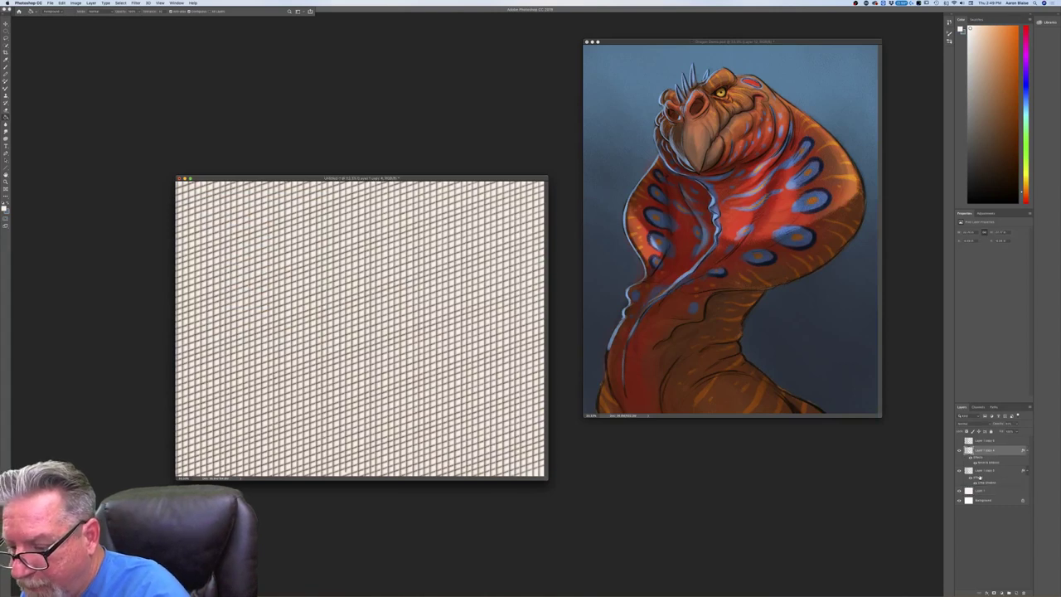
{"action": "left_click", "coordinate": [981, 471]}
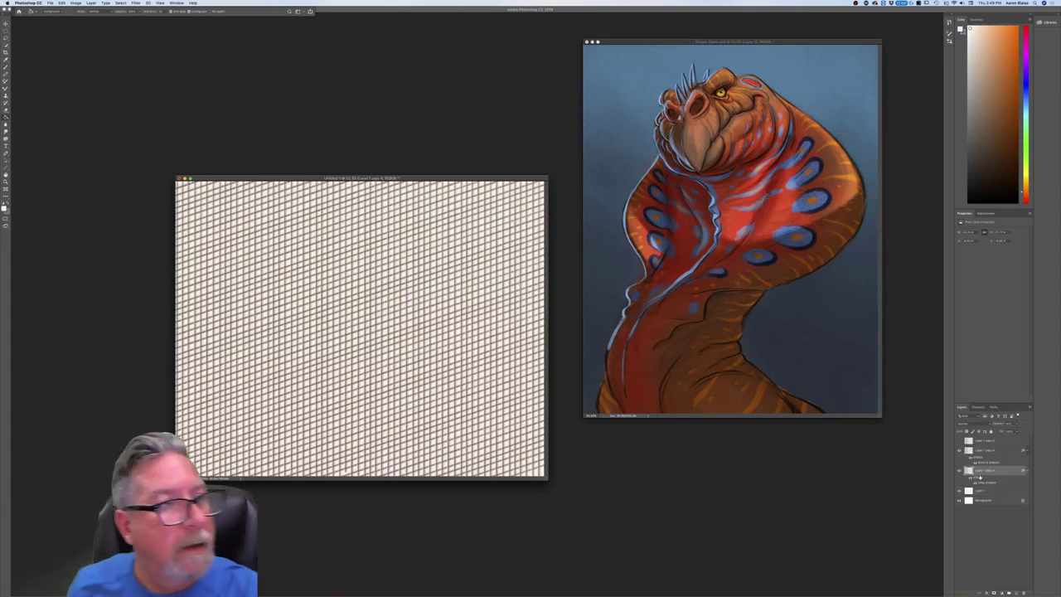
{"action": "left_click", "coordinate": [90, 3]}
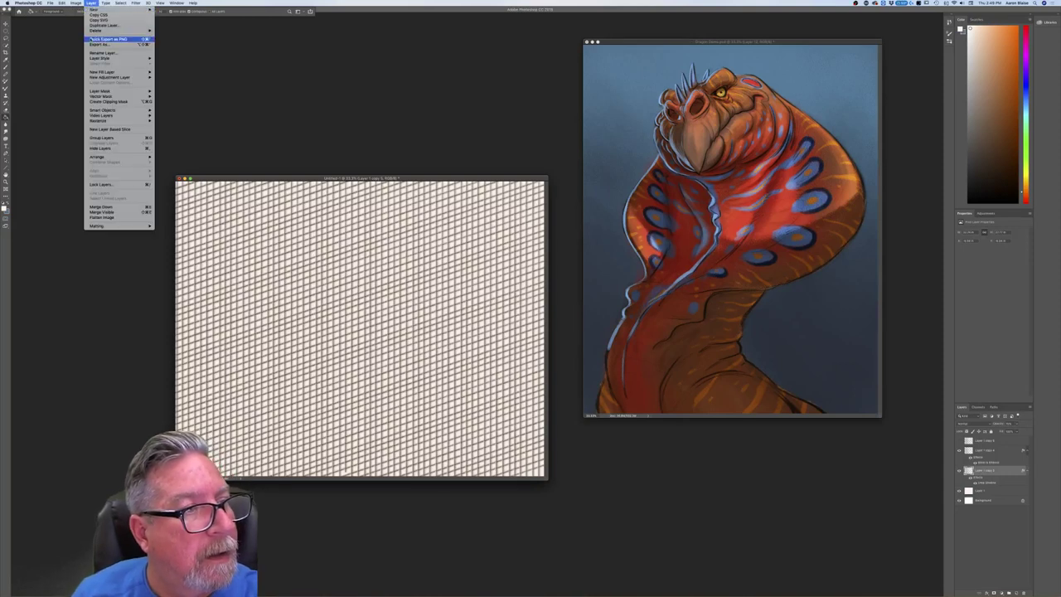
{"action": "mouse_move", "coordinate": [149, 58]}
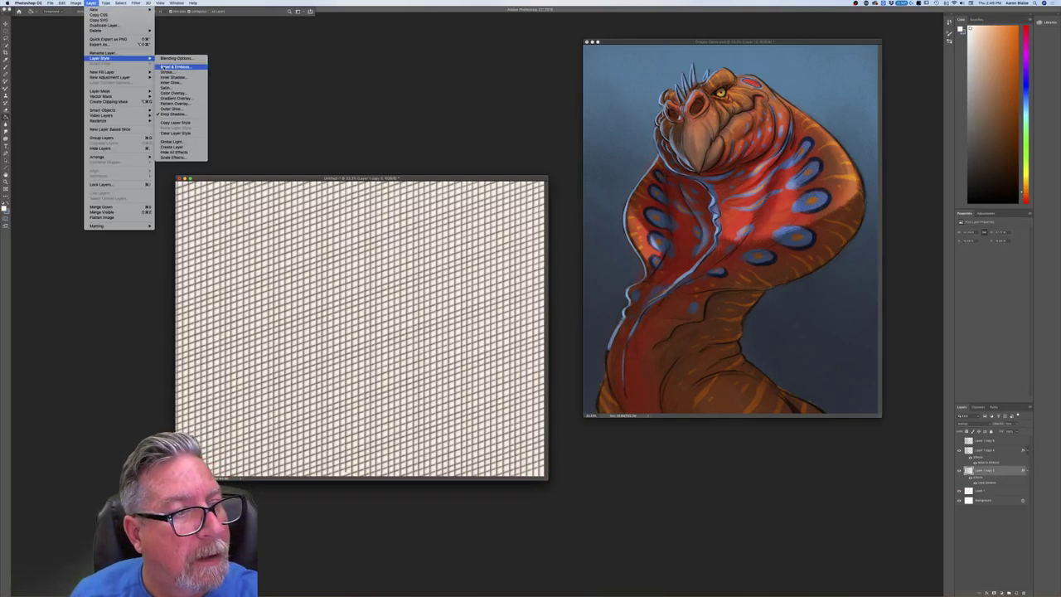
{"action": "left_click", "coordinate": [170, 114]}
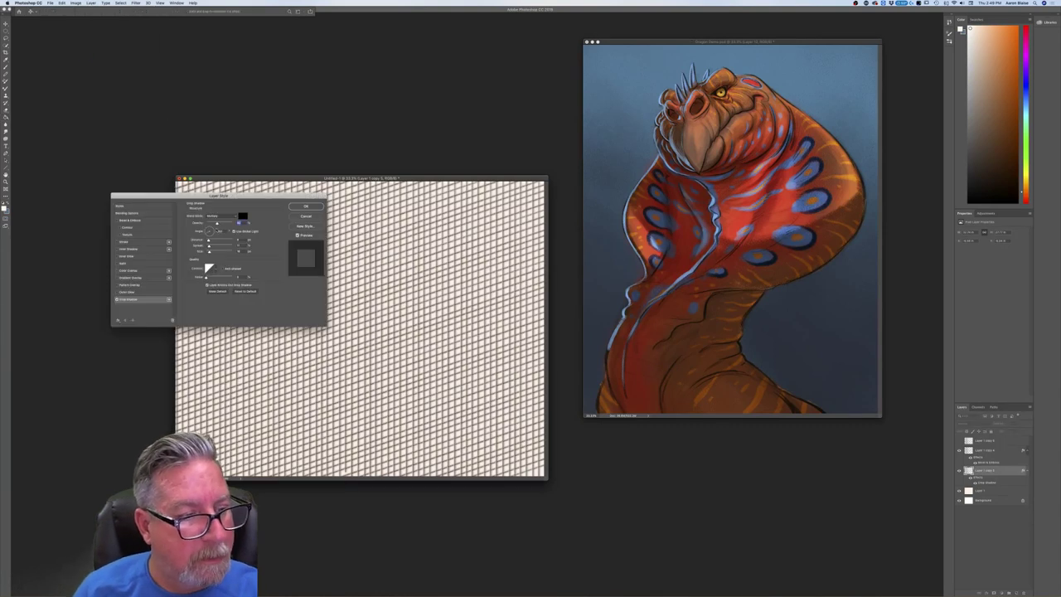
{"action": "left_click_drag", "start_coordinate": [218, 225], "coordinate": [221, 224]}
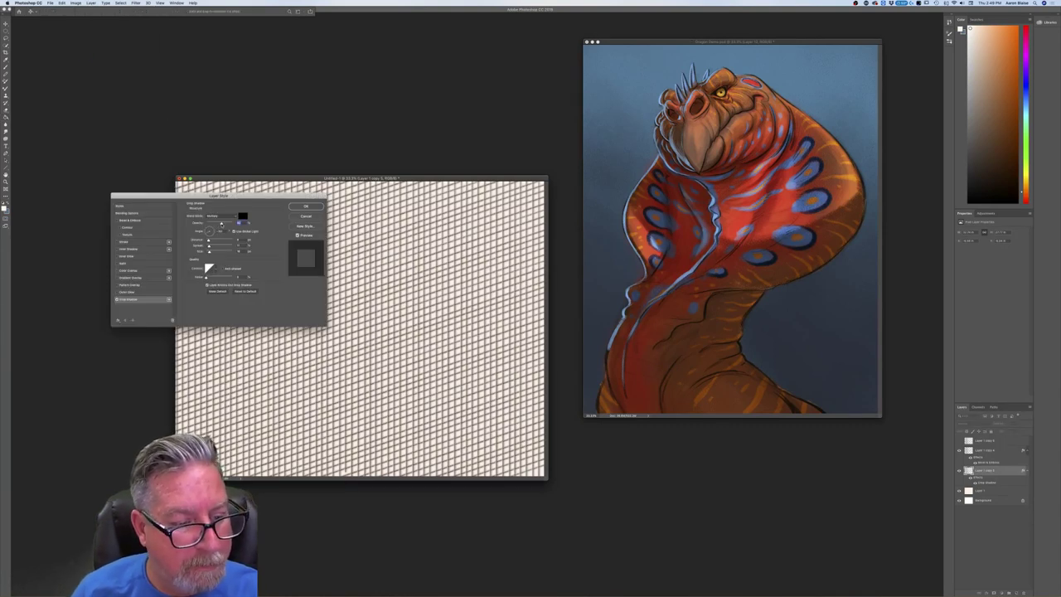
{"action": "left_click", "coordinate": [298, 208]}
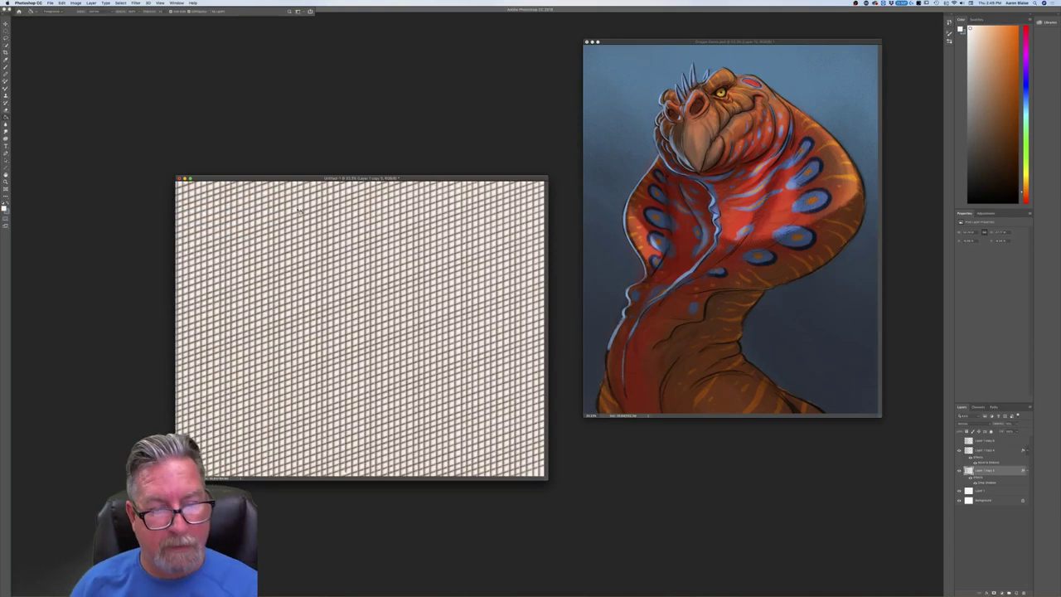
Inspect the grid texture up close, then arrange its window side by side with the creature painting.
{"action": "key", "text": "super+minus"}
{"action": "key", "text": "super+plus"}
{"action": "key", "text": "super+plus"}
{"action": "key", "text": "super+plus"}
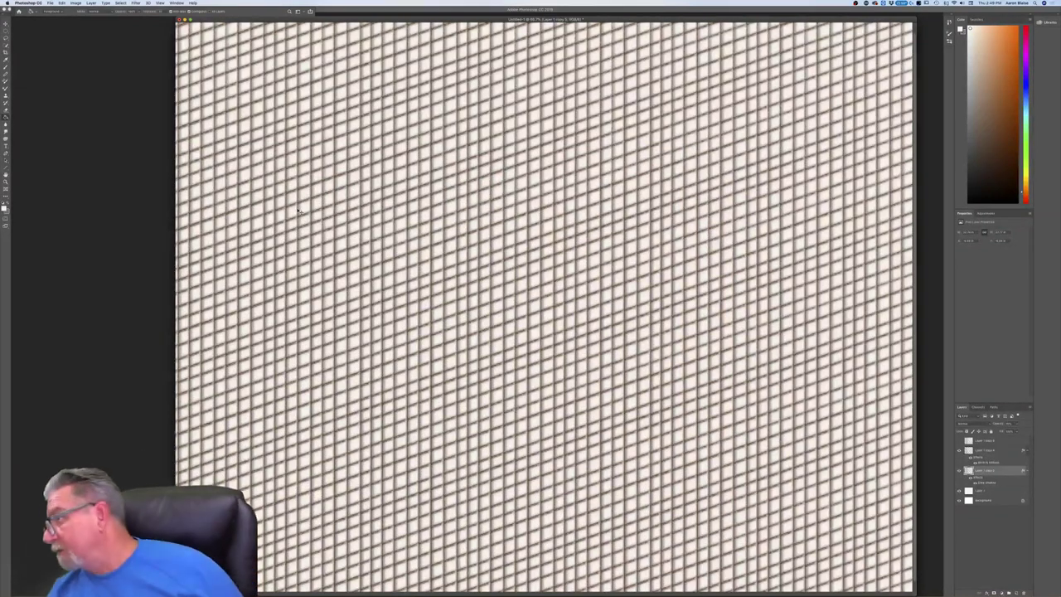
{"action": "key", "text": "super+minus"}
{"action": "key", "text": "super+minus"}
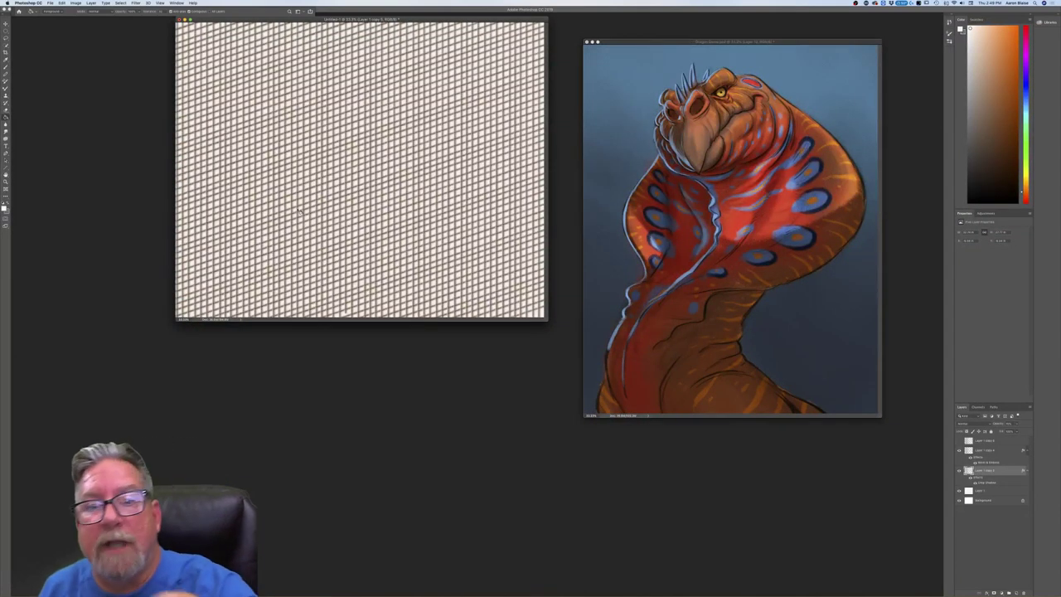
{"action": "left_click_drag", "start_coordinate": [729, 41], "coordinate": [679, 170]}
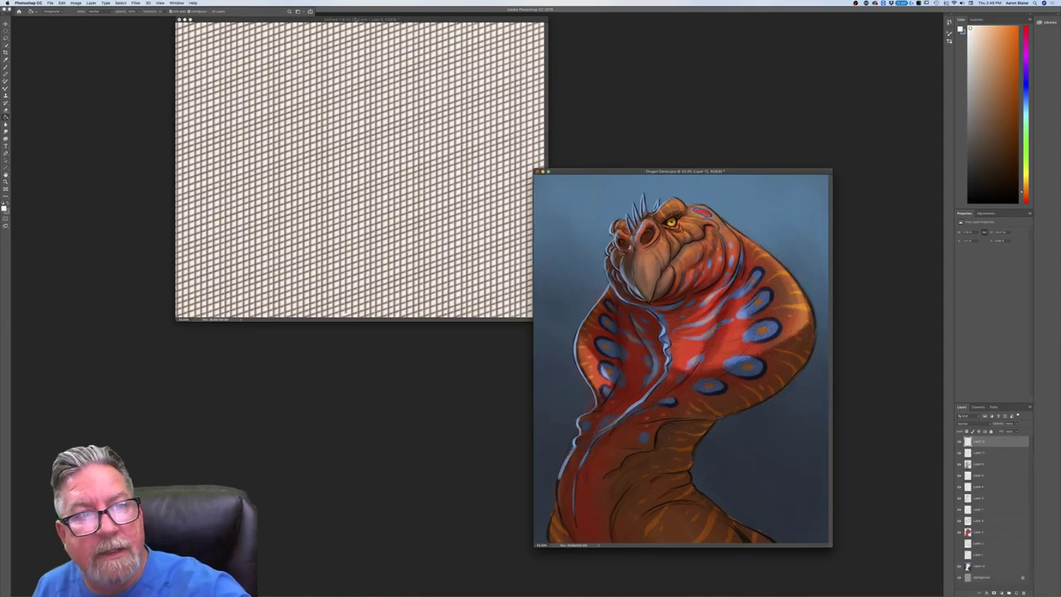
{"action": "left_click_drag", "start_coordinate": [355, 18], "coordinate": [258, 175]}
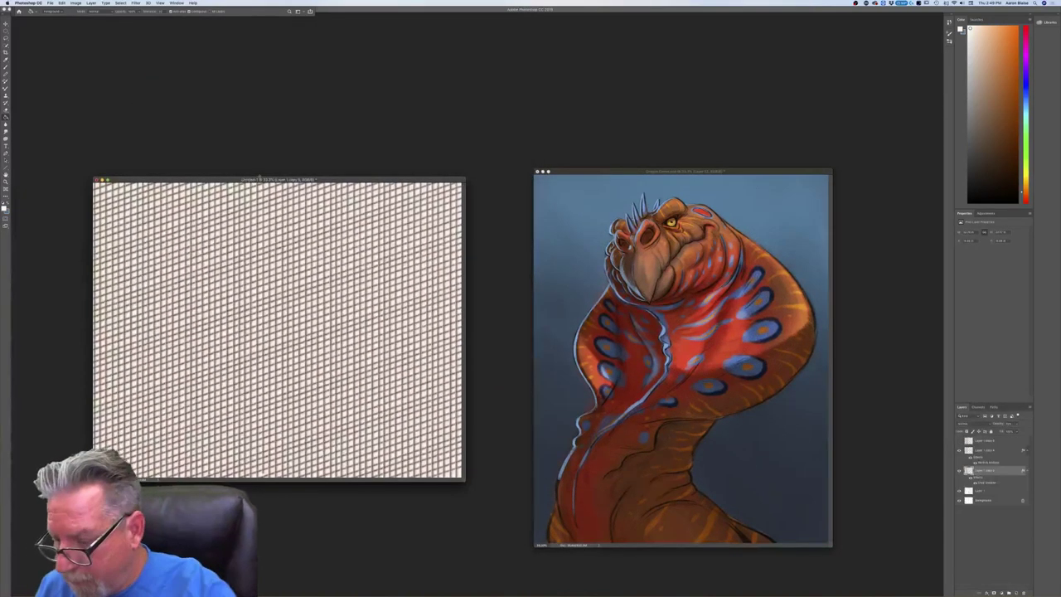
Merge the bevelled grid, the drop-shadow grid and the near-white base into one layer, leaving out the hidden grid copy.
{"action": "left_click", "coordinate": [979, 492]}
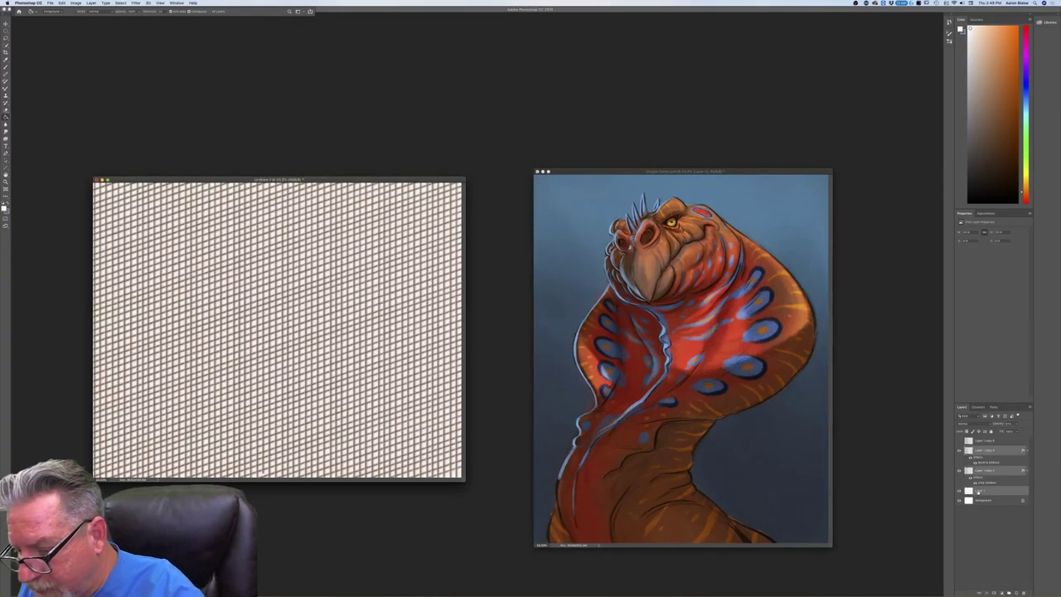
{"action": "left_click", "coordinate": [91, 3]}
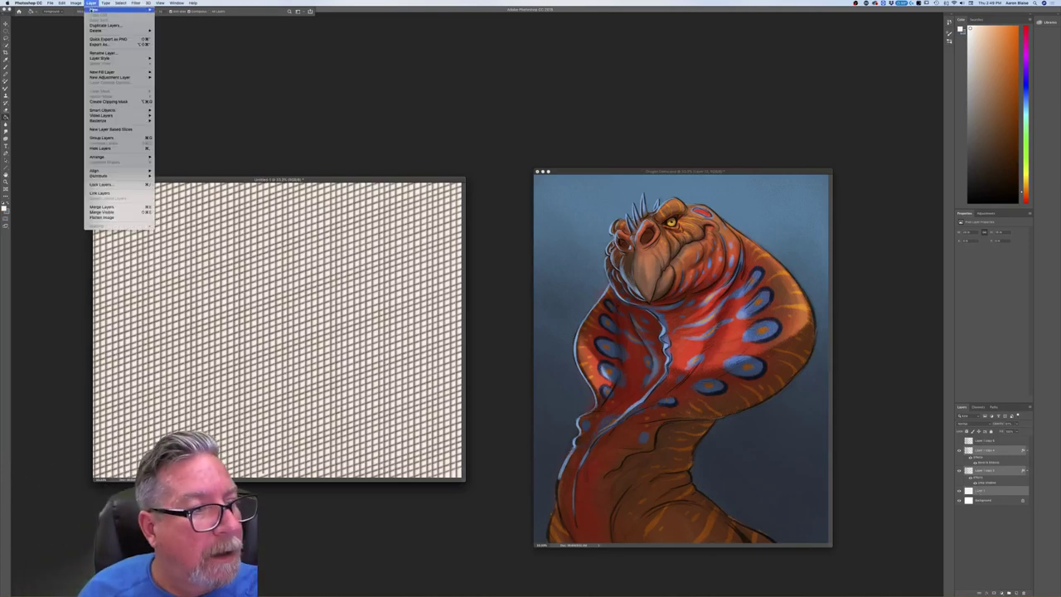
{"action": "left_click", "coordinate": [95, 208]}
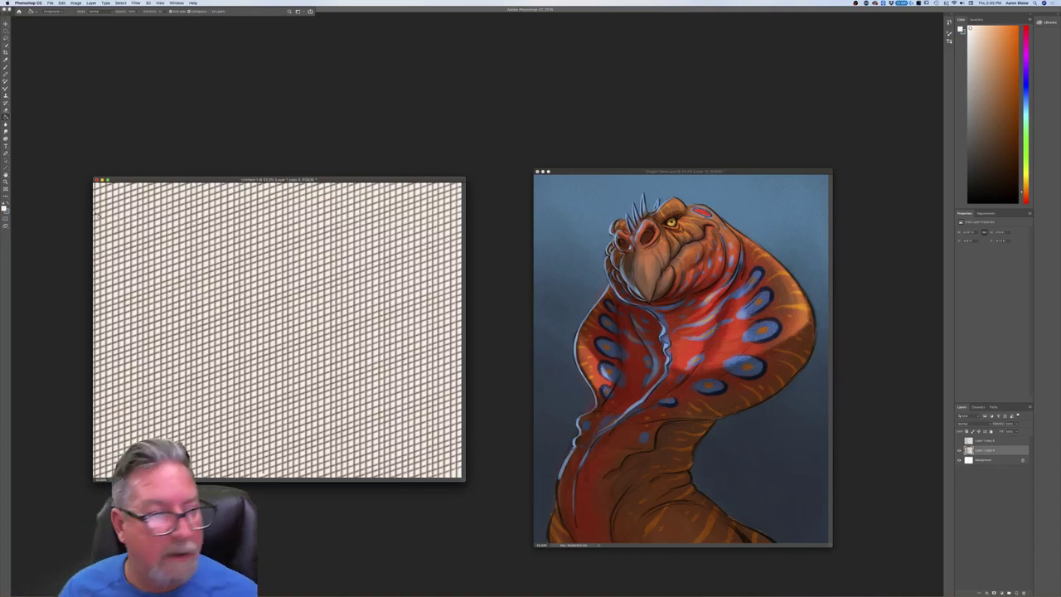
Lasso a large rounded area of the merged grid texture and move it into the creature painting, over the hood.
{"action": "left_click", "coordinate": [6, 38]}
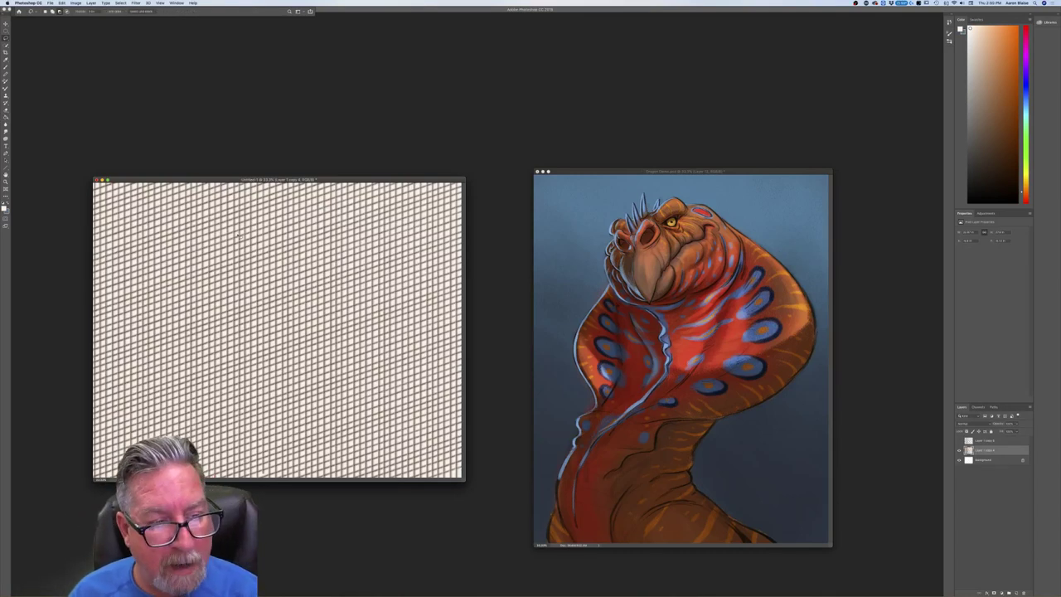
{"action": "mouse_move", "coordinate": [239, 234]}
{"action": "left_mouse_down"}
{"action": "mouse_move", "coordinate": [382, 198]}
{"action": "mouse_move", "coordinate": [432, 234]}
{"action": "mouse_move", "coordinate": [430, 308]}
{"action": "mouse_move", "coordinate": [390, 383]}
{"action": "mouse_move", "coordinate": [303, 420]}
{"action": "mouse_move", "coordinate": [224, 403]}
{"action": "mouse_move", "coordinate": [198, 327]}
{"action": "mouse_move", "coordinate": [217, 250]}
{"action": "mouse_move", "coordinate": [227, 227]}
{"action": "left_mouse_up"}
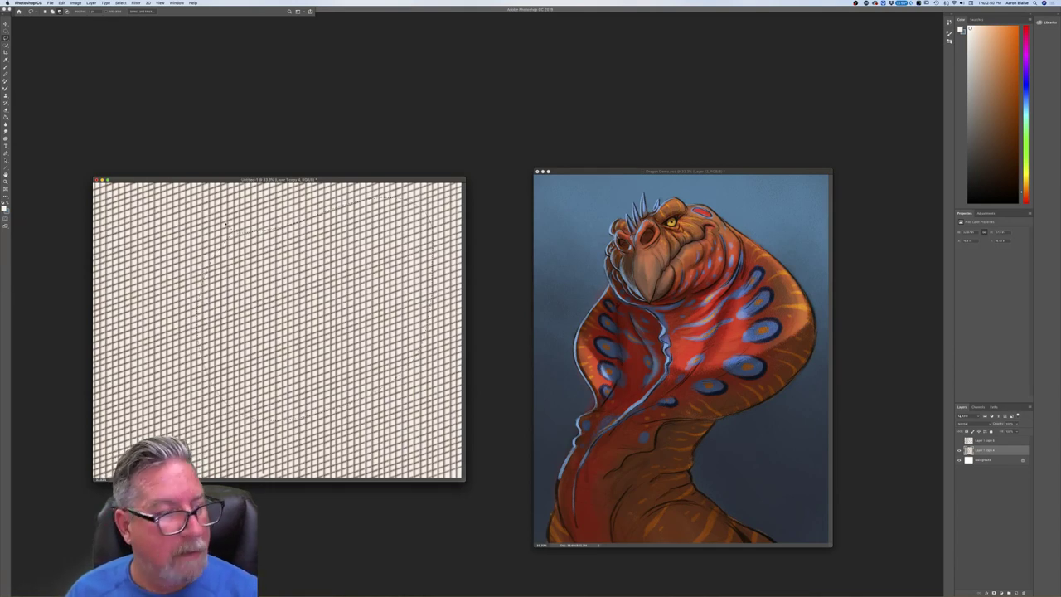
{"action": "key", "text": "v"}
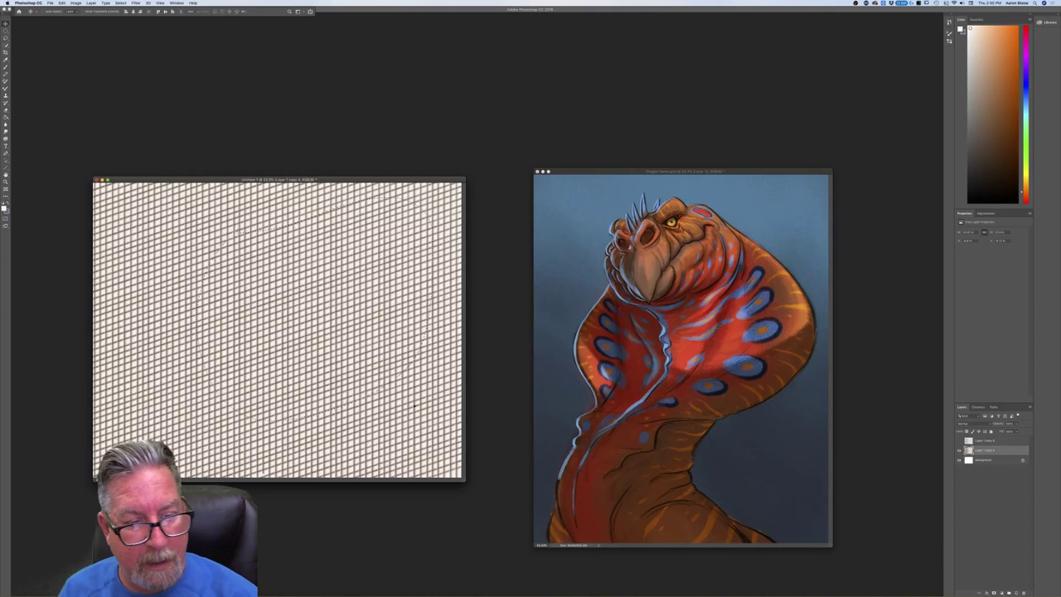
{"action": "left_click_drag", "start_coordinate": [364, 351], "coordinate": [628, 410]}
{"action": "left_click_drag", "start_coordinate": [693, 369], "coordinate": [695, 365]}
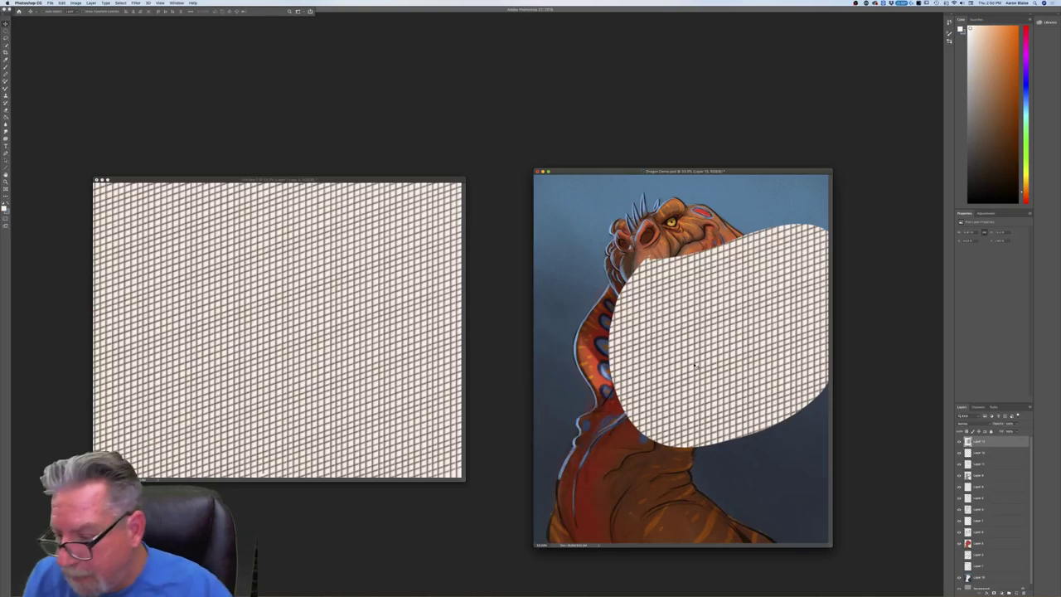
Set the pasted grid layer's blend mode to Multiply and lower its opacity.
{"action": "left_click", "coordinate": [959, 424]}
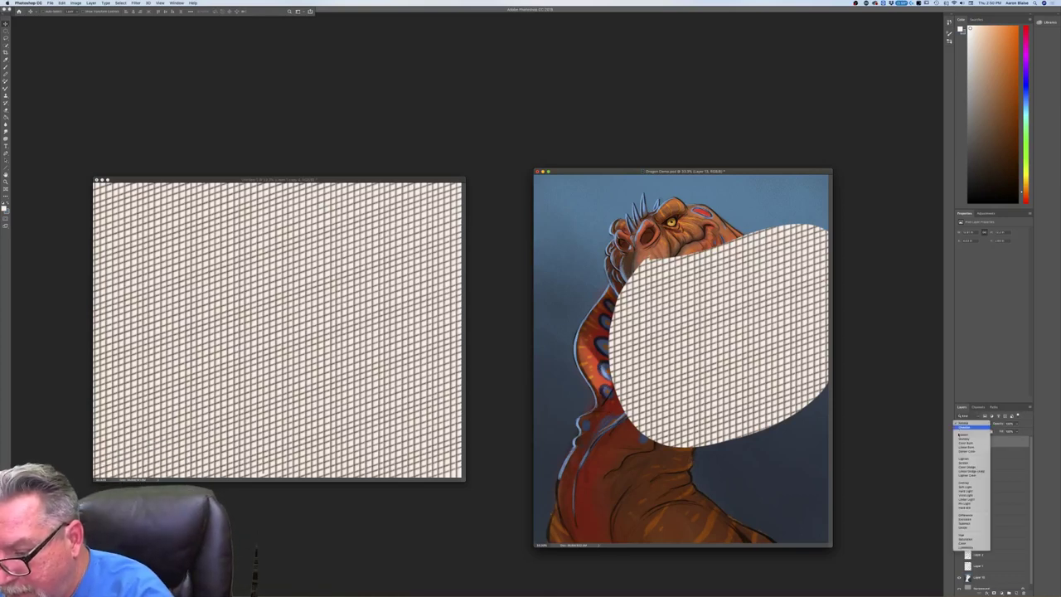
{"action": "left_click", "coordinate": [959, 440]}
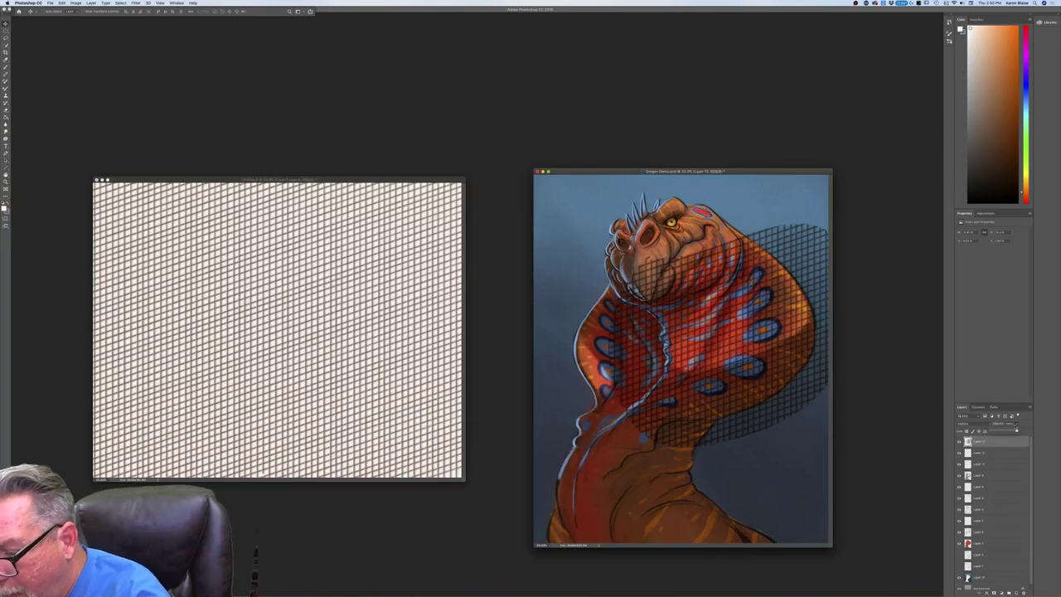
{"action": "left_click_drag", "start_coordinate": [1007, 431], "coordinate": [1005, 431]}
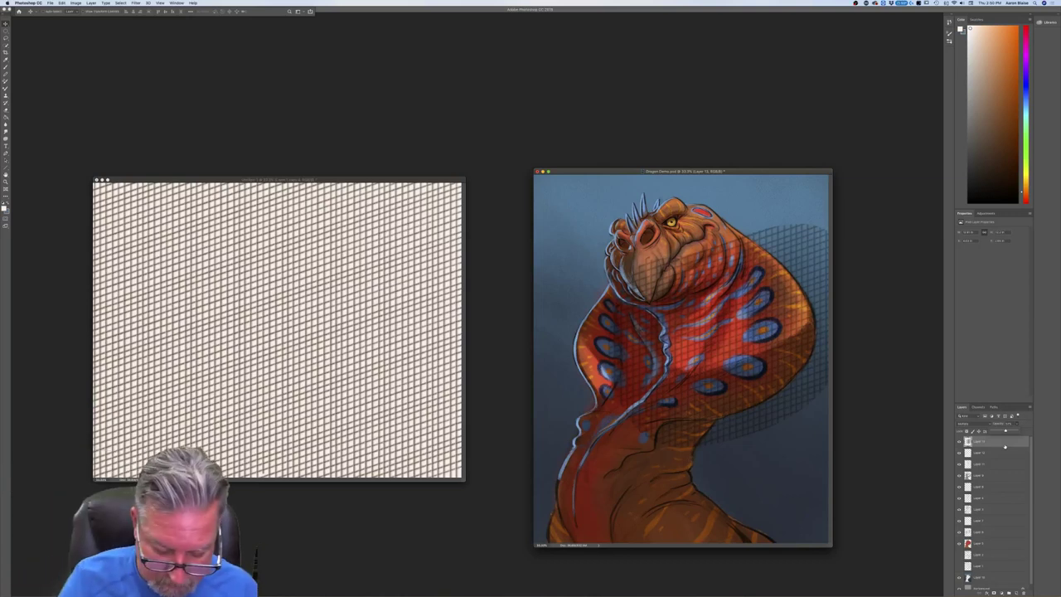
Free-transform the grid patch in the painting: scale it down, rotate it slightly counterclockwise and place it over the upper part of the wide hood flap.
{"action": "key", "text": "f"}
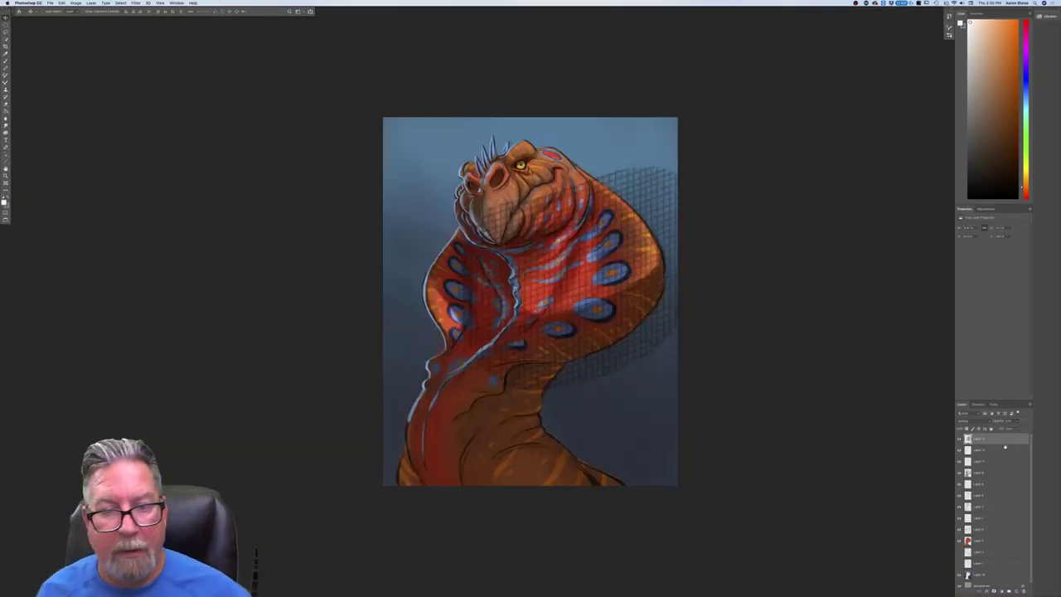
{"action": "left_click_drag", "start_coordinate": [325, 428], "coordinate": [324, 432]}
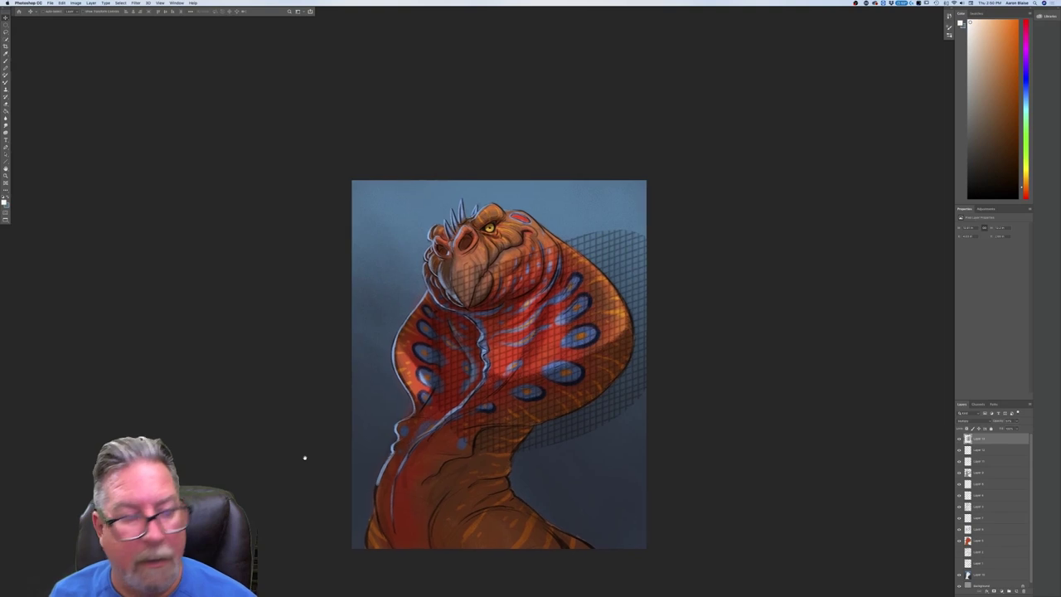
{"action": "left_click", "coordinate": [61, 3]}
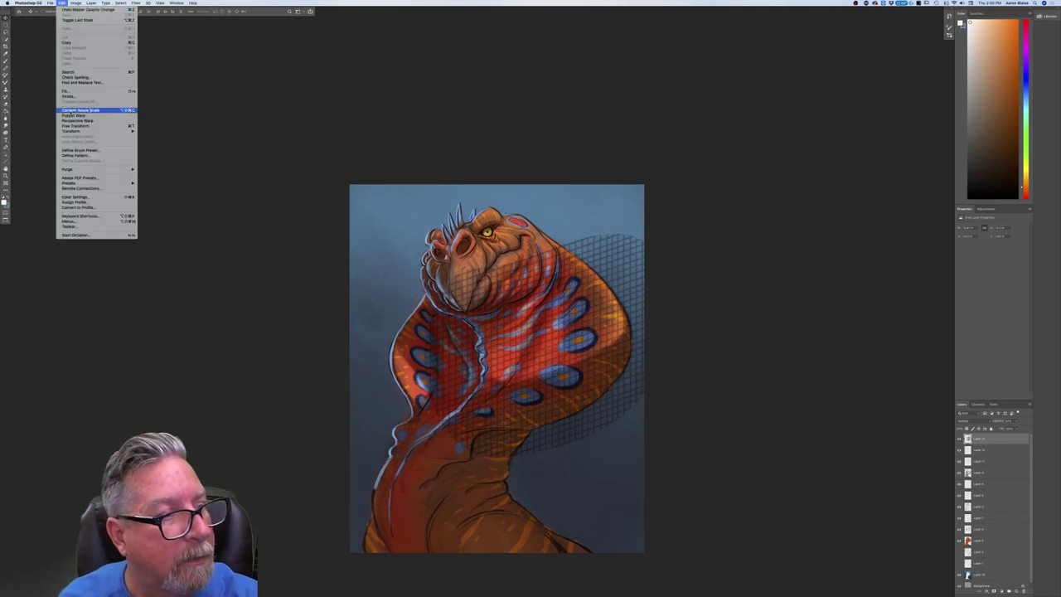
{"action": "left_click", "coordinate": [108, 127]}
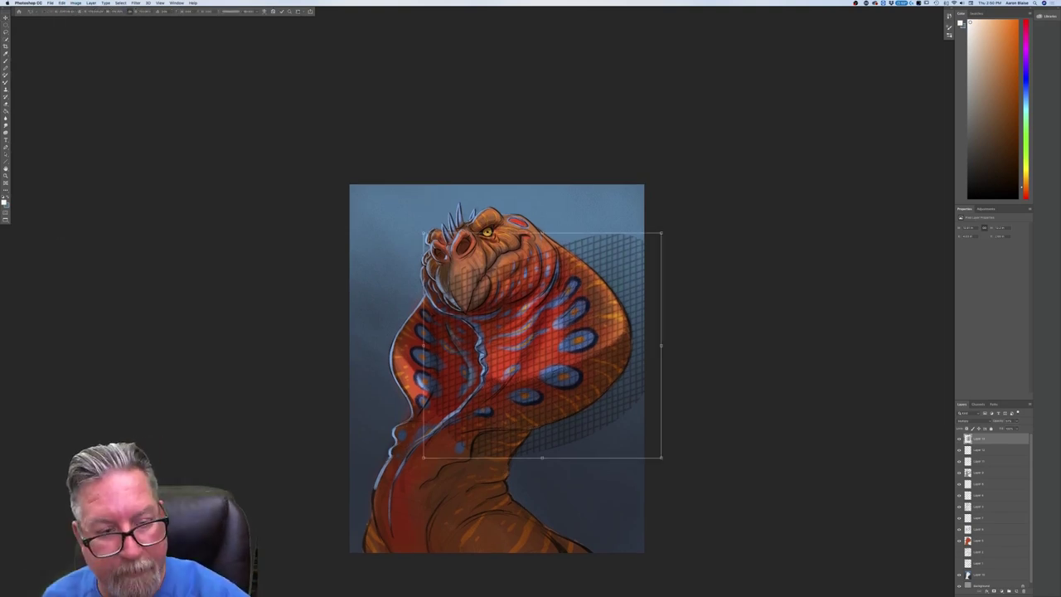
{"action": "left_click_drag", "start_coordinate": [422, 233], "coordinate": [520, 317]}
{"action": "left_click_drag", "start_coordinate": [590, 387], "coordinate": [557, 346]}
{"action": "left_click_drag", "start_coordinate": [482, 426], "coordinate": [489, 430]}
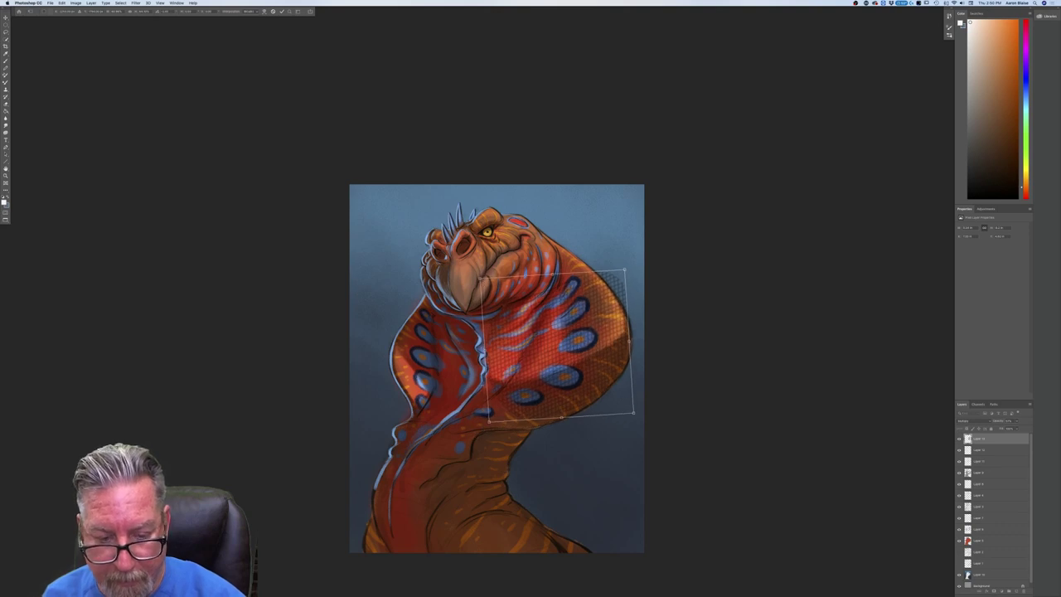
{"action": "left_click_drag", "start_coordinate": [481, 278], "coordinate": [469, 266]}
{"action": "key", "text": "super+equal"}
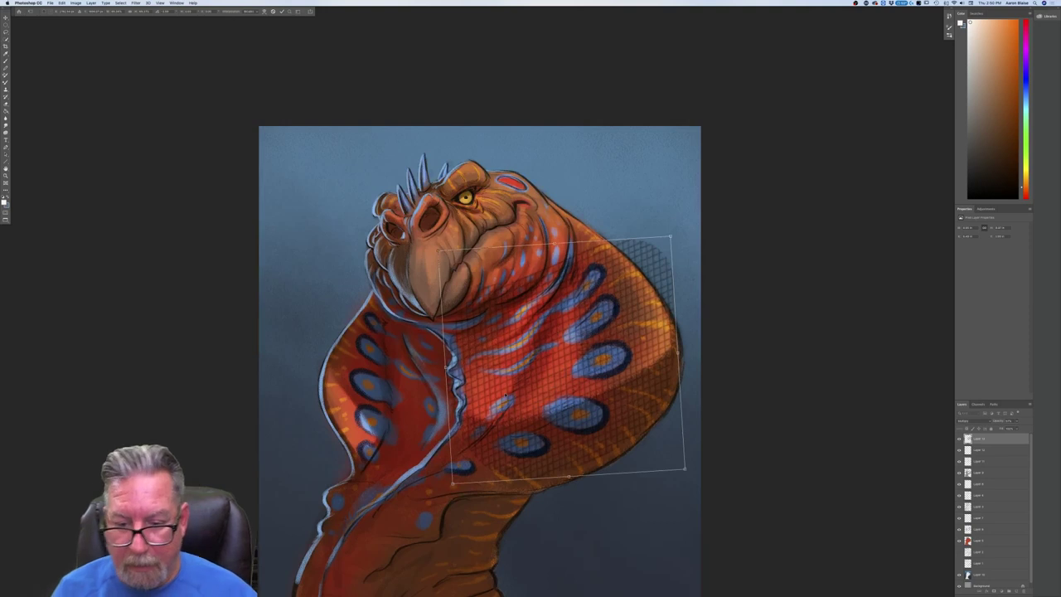
{"action": "left_click_drag", "start_coordinate": [517, 430], "coordinate": [532, 381]}
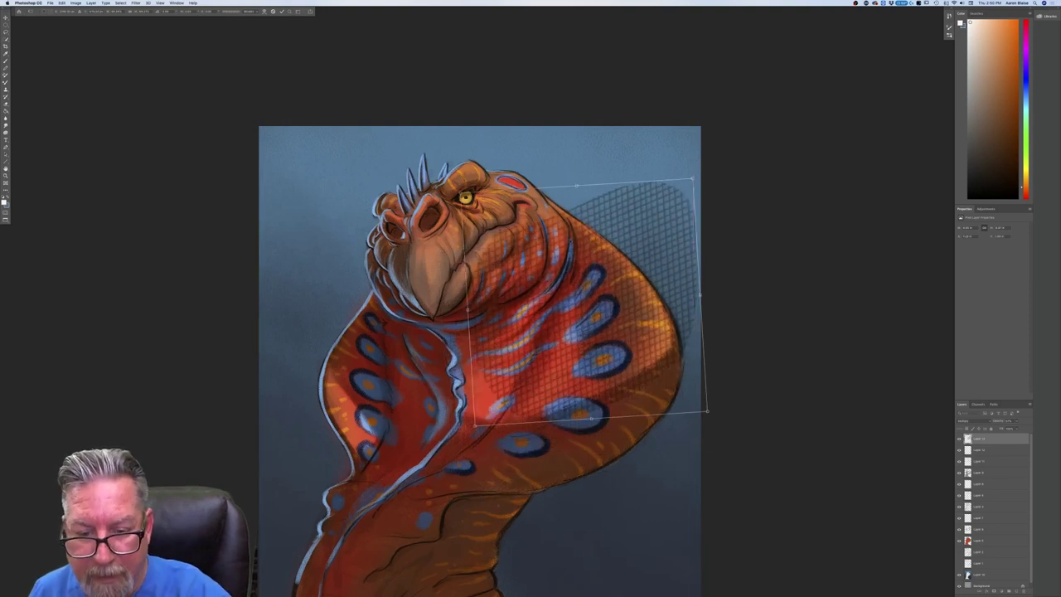
Switch the grid patch's transform to Warp, bend its mesh to the hood's curve and pull its upper-right corner upward.
{"action": "left_click", "coordinate": [61, 2]}
{"action": "mouse_move", "coordinate": [73, 131]}
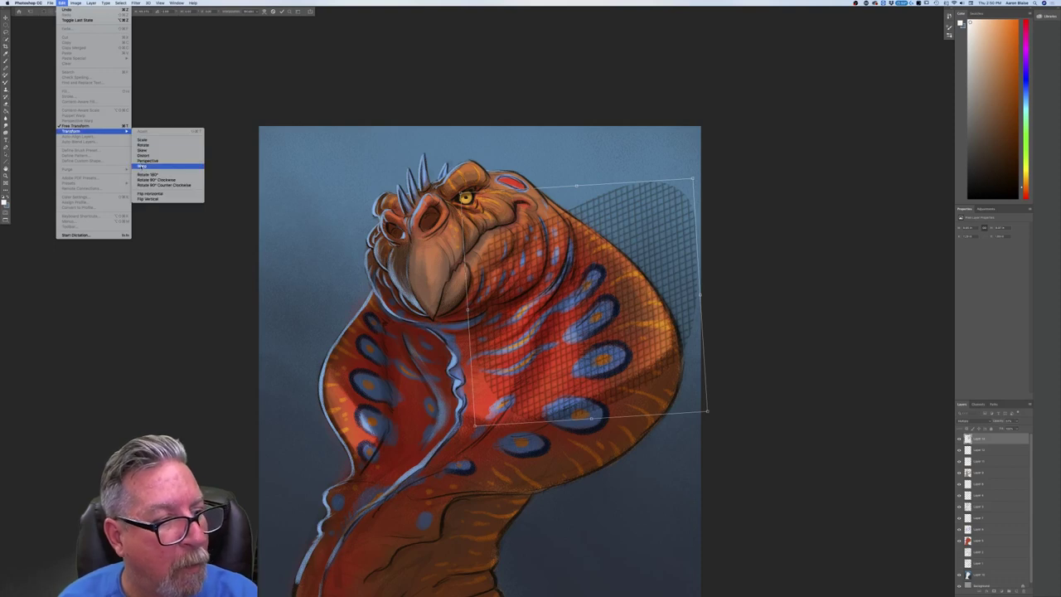
{"action": "left_click", "coordinate": [161, 156]}
{"action": "left_click_drag", "start_coordinate": [574, 290], "coordinate": [587, 284]}
{"action": "left_click_drag", "start_coordinate": [569, 214], "coordinate": [550, 195]}
{"action": "left_click_drag", "start_coordinate": [638, 392], "coordinate": [630, 401]}
{"action": "left_click_drag", "start_coordinate": [703, 334], "coordinate": [690, 362]}
{"action": "left_click_drag", "start_coordinate": [693, 178], "coordinate": [673, 137]}
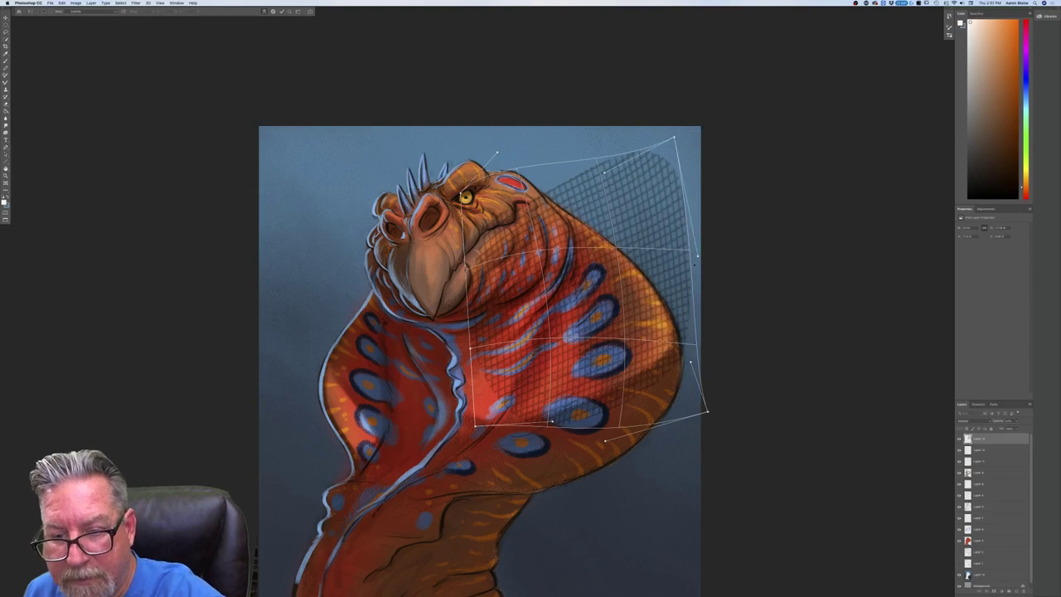
Warp the lower part of the grid so its lines bulge downward and cover the hood flap to its lower edge.
{"action": "left_click_drag", "start_coordinate": [645, 337], "coordinate": [648, 327]}
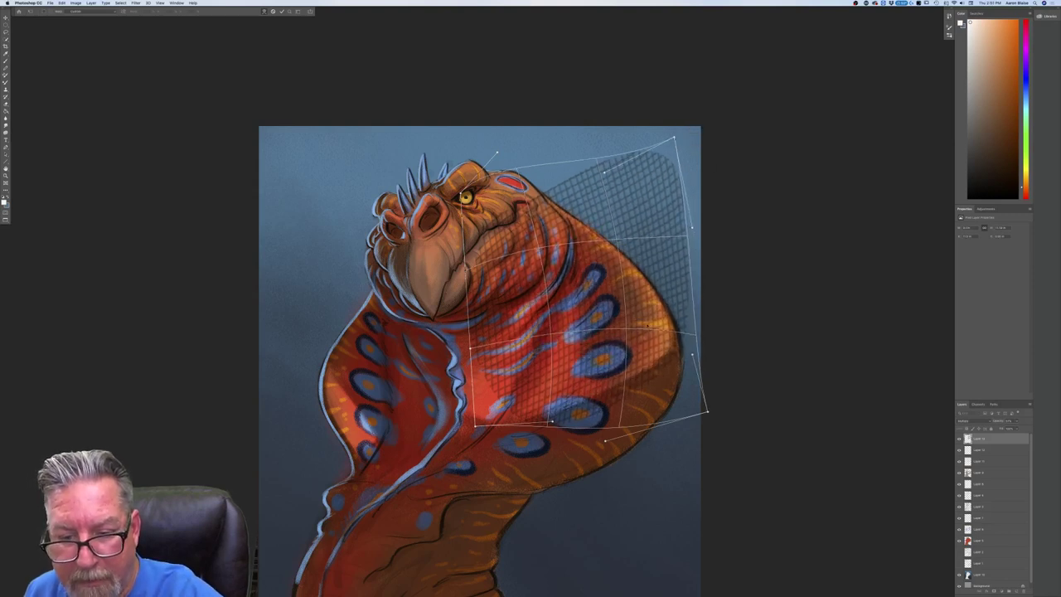
{"action": "left_click_drag", "start_coordinate": [621, 396], "coordinate": [628, 400]}
{"action": "left_click_drag", "start_coordinate": [576, 378], "coordinate": [584, 380]}
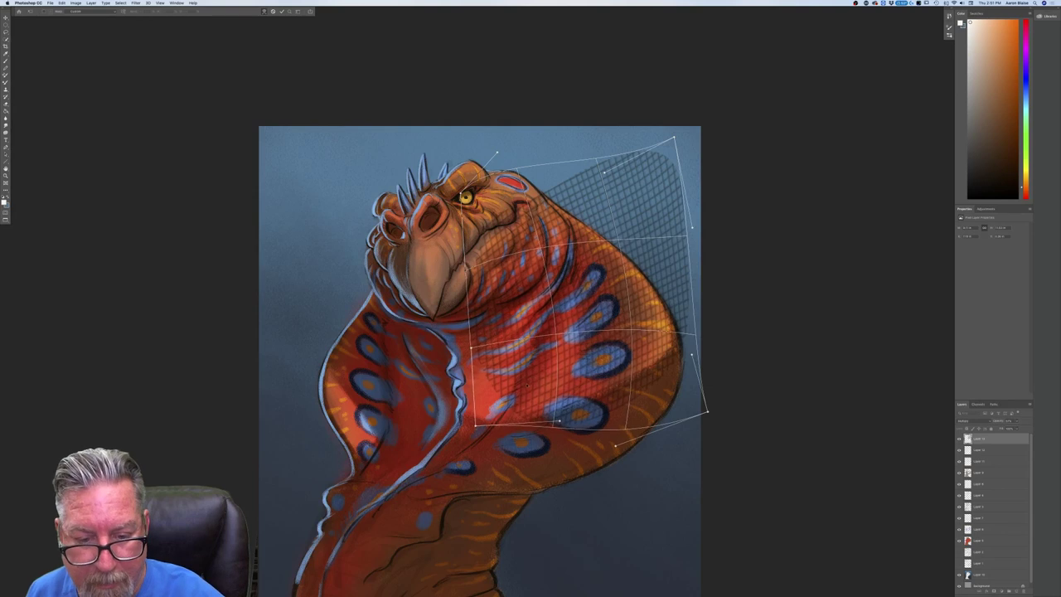
{"action": "left_click_drag", "start_coordinate": [558, 422], "coordinate": [518, 450]}
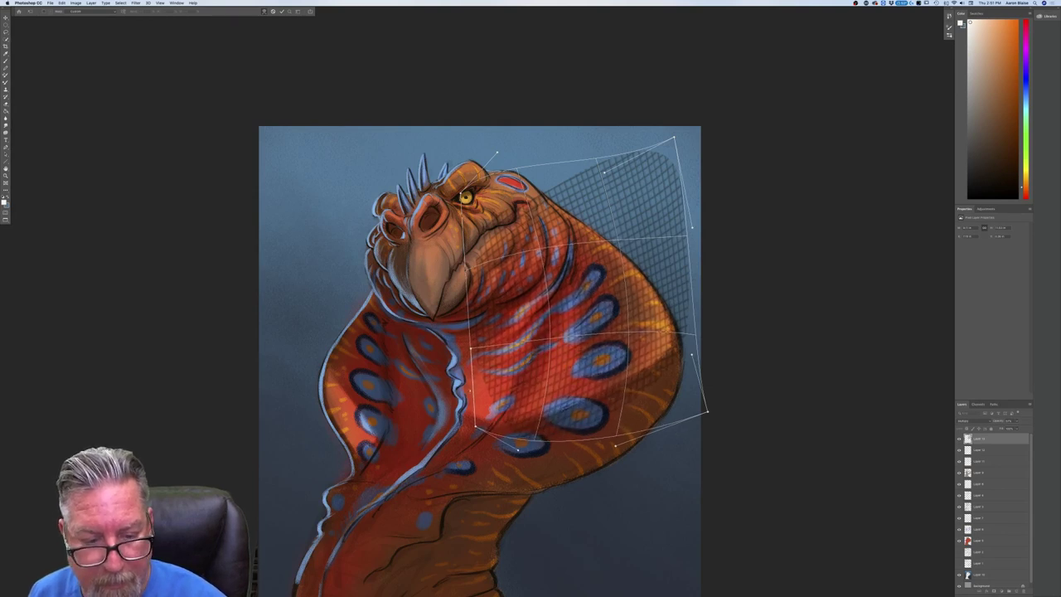
{"action": "left_click_drag", "start_coordinate": [473, 343], "coordinate": [501, 343]}
{"action": "left_click_drag", "start_coordinate": [520, 413], "coordinate": [541, 402]}
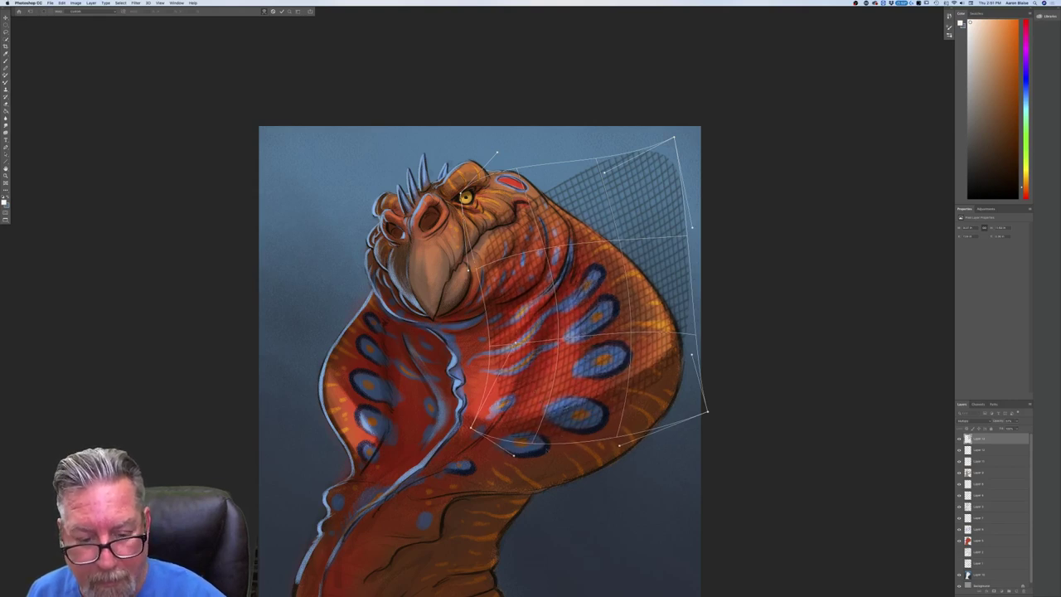
{"action": "left_click_drag", "start_coordinate": [560, 439], "coordinate": [649, 448]}
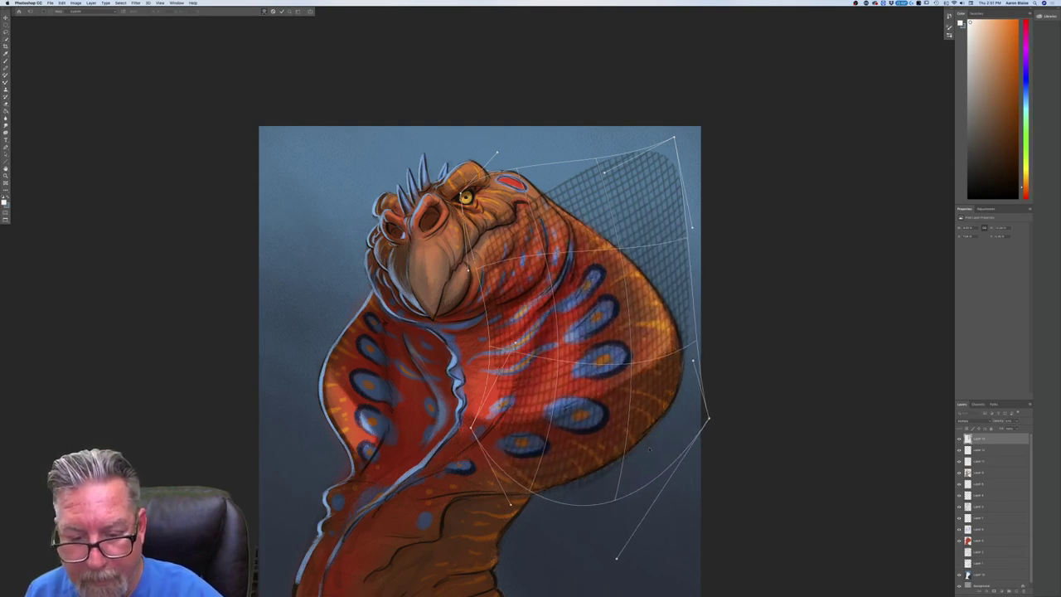
Stretch the grid's lower-left corner to the neck, pull its upper-left side across the face, and apply the warp.
{"action": "left_click_drag", "start_coordinate": [513, 466], "coordinate": [495, 471]}
{"action": "left_click_drag", "start_coordinate": [453, 435], "coordinate": [388, 462]}
{"action": "left_click_drag", "start_coordinate": [451, 486], "coordinate": [430, 491]}
{"action": "left_click_drag", "start_coordinate": [474, 348], "coordinate": [513, 353]}
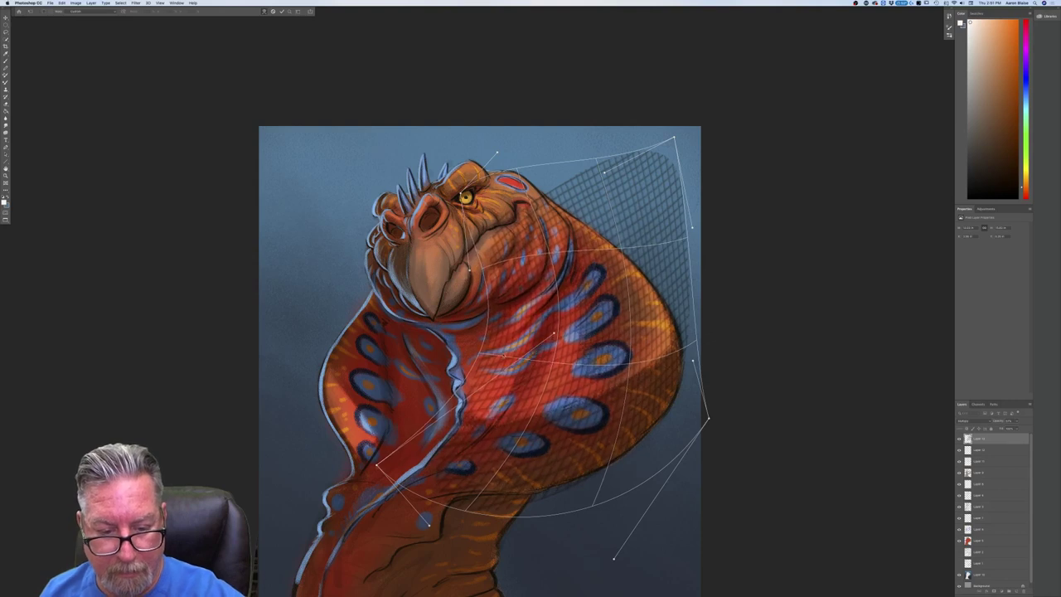
{"action": "left_click_drag", "start_coordinate": [452, 439], "coordinate": [458, 436]}
{"action": "left_click_drag", "start_coordinate": [448, 482], "coordinate": [442, 474]}
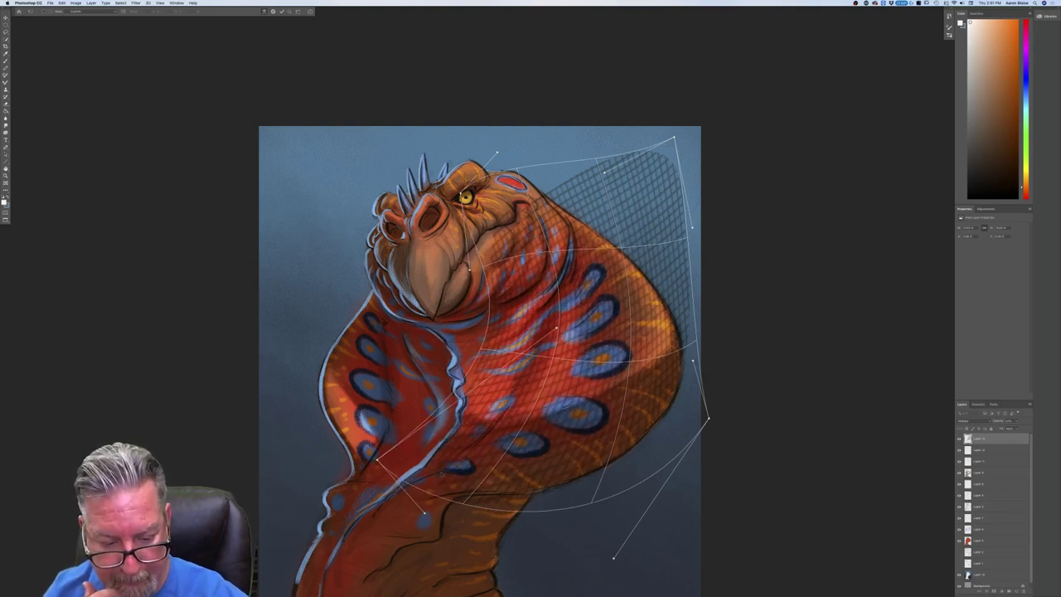
{"action": "left_click_drag", "start_coordinate": [462, 430], "coordinate": [462, 433]}
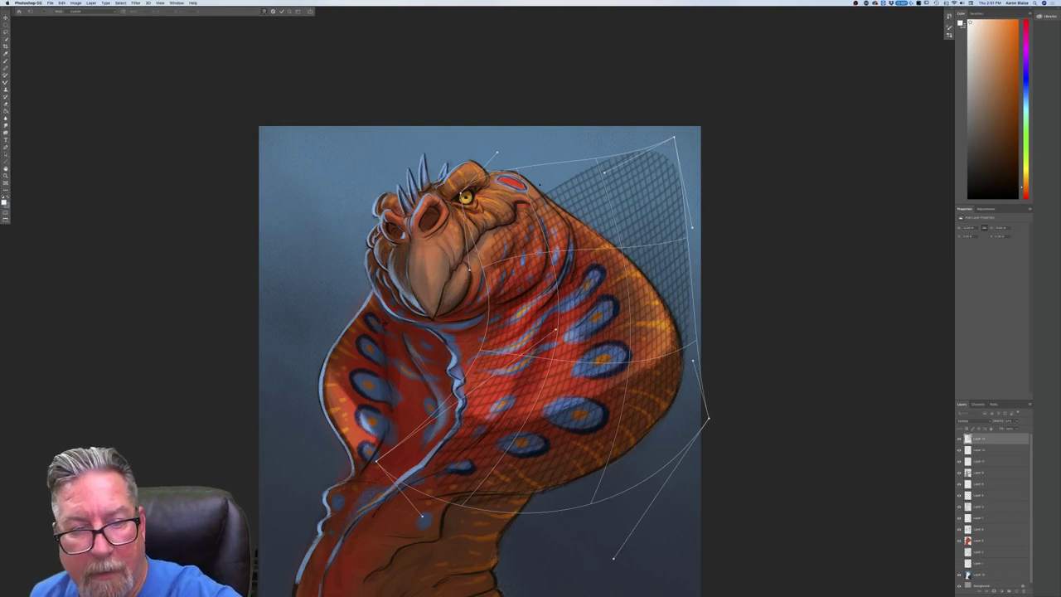
{"action": "left_click_drag", "start_coordinate": [539, 185], "coordinate": [457, 230]}
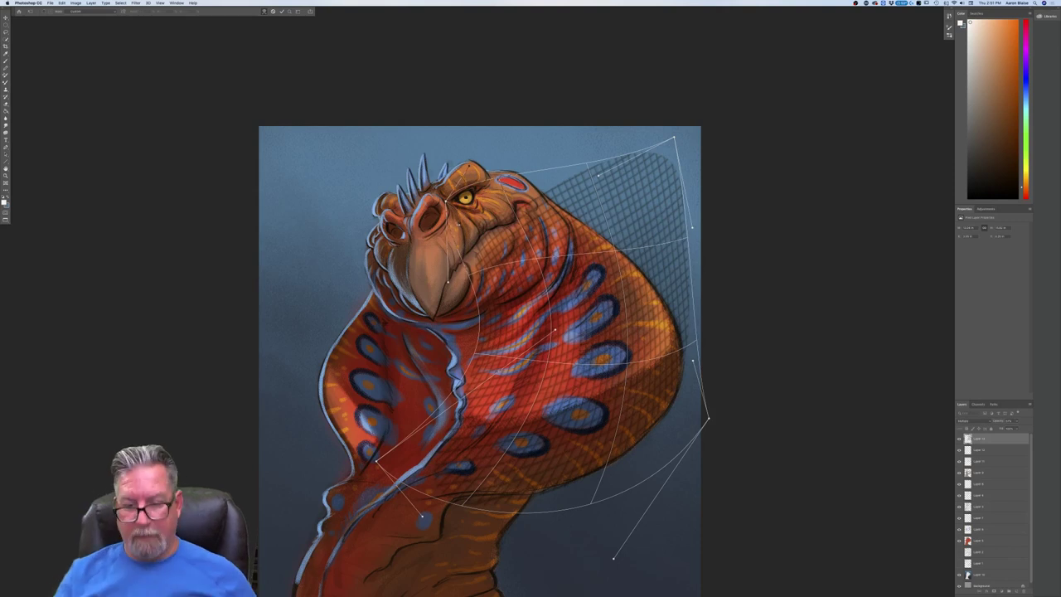
{"action": "key", "text": "Return"}
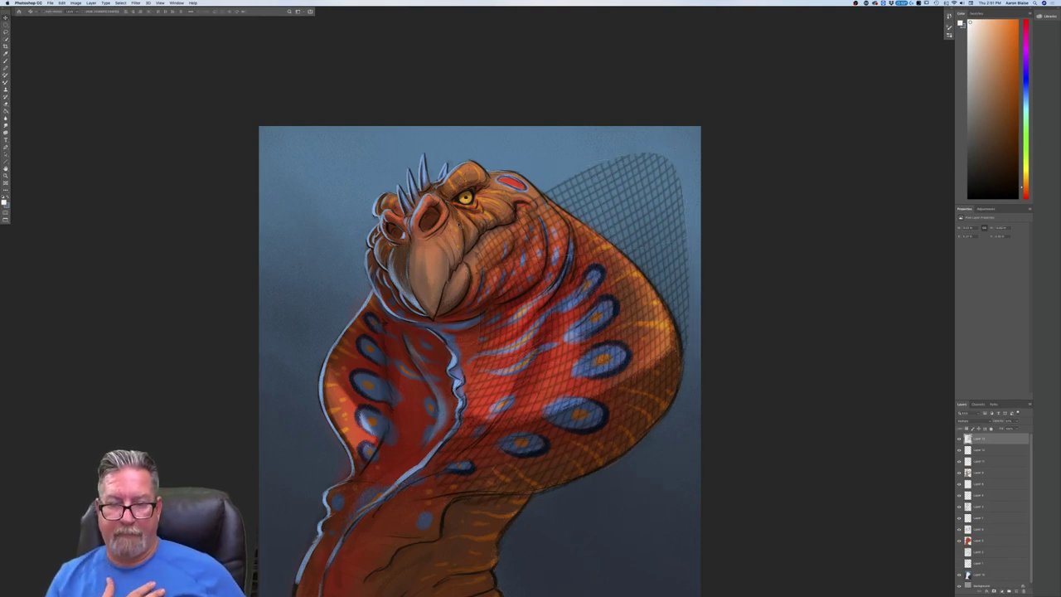
Remove the grid from the background, face and throat with soft strokes, keeping it only on the wide hood flap.
{"action": "key", "text": "super+plus"}
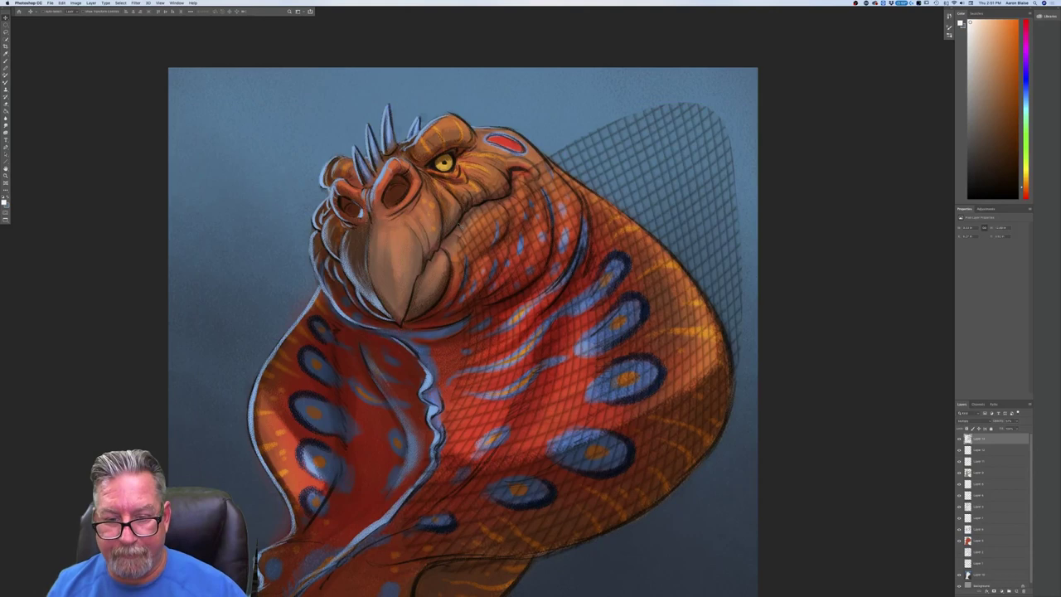
{"action": "left_click_drag", "start_coordinate": [227, 372], "coordinate": [208, 318]}
{"action": "key", "text": "super+plus"}
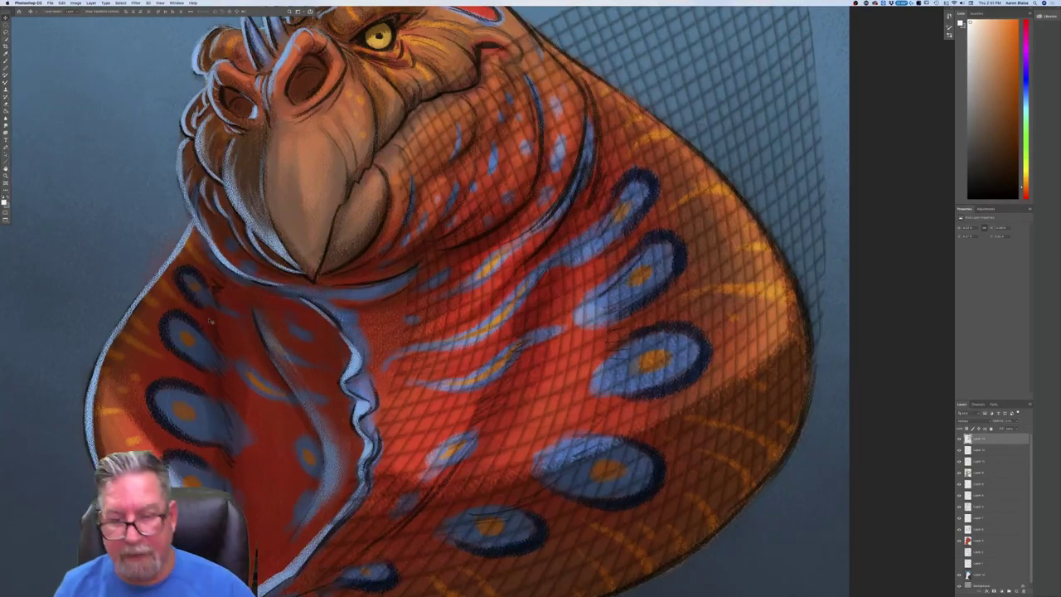
{"action": "key", "text": "super+minus"}
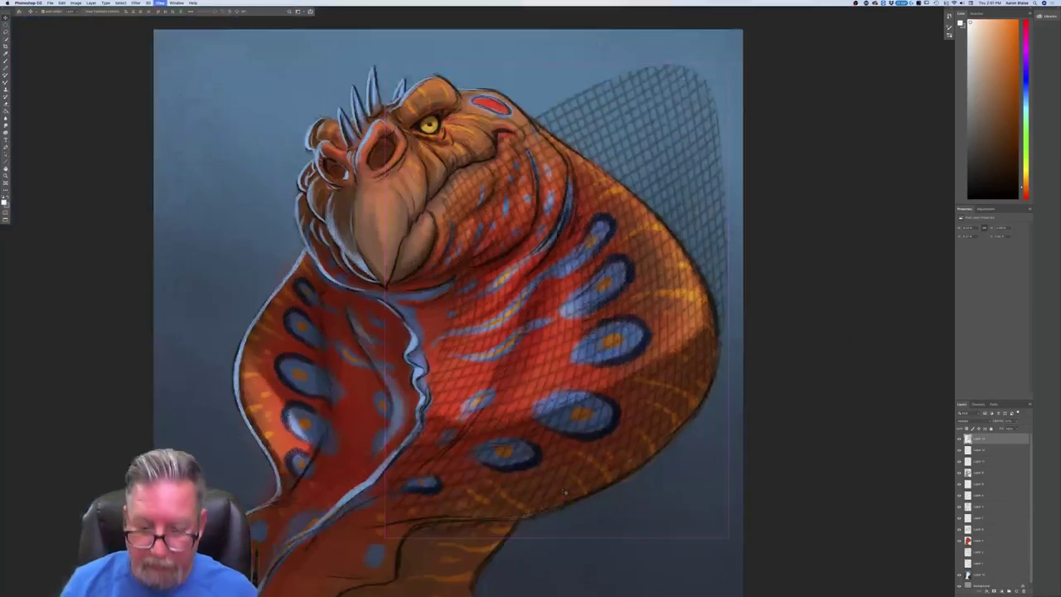
{"action": "key", "text": "super+minus"}
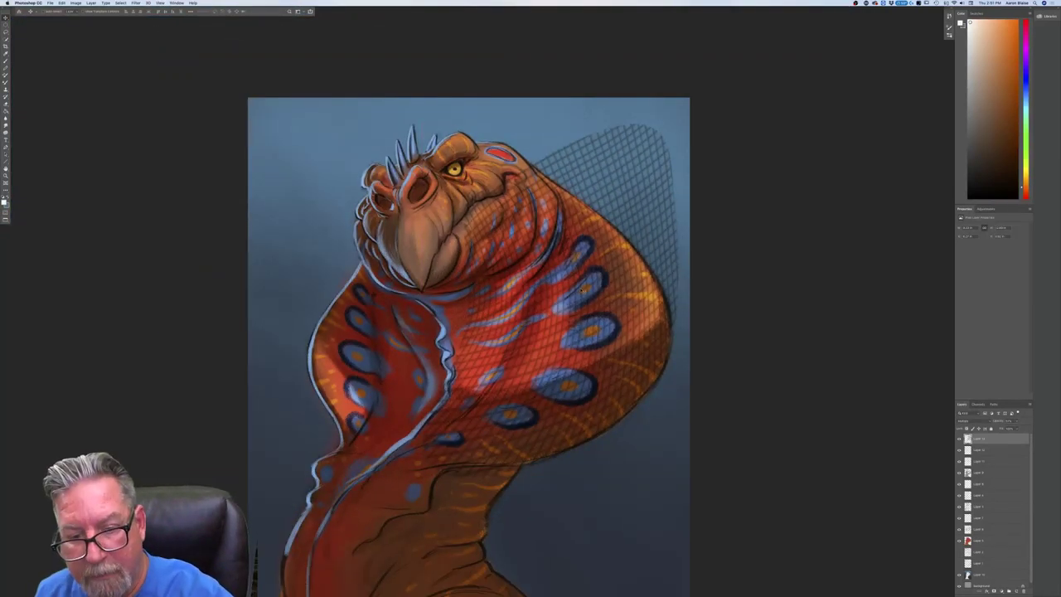
{"action": "key", "text": "b"}
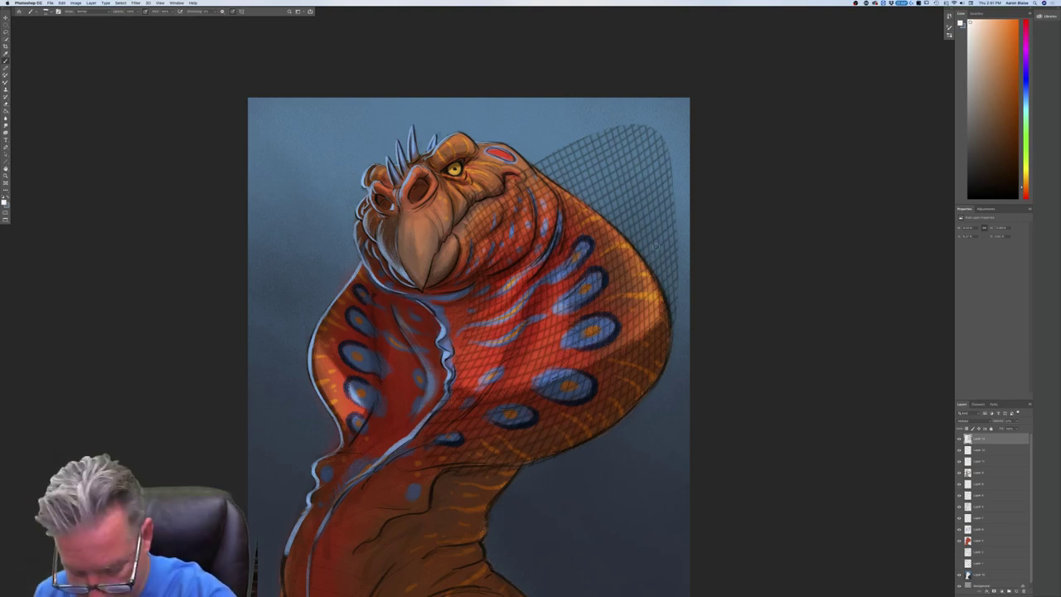
{"action": "mouse_move", "coordinate": [667, 252]}
{"action": "left_mouse_down"}
{"action": "mouse_move", "coordinate": [672, 306]}
{"action": "mouse_move", "coordinate": [658, 277]}
{"action": "left_mouse_up"}
{"action": "left_click_drag", "start_coordinate": [641, 230], "coordinate": [679, 290]}
{"action": "mouse_move", "coordinate": [641, 181]}
{"action": "left_mouse_down"}
{"action": "mouse_move", "coordinate": [688, 277]}
{"action": "mouse_move", "coordinate": [671, 278]}
{"action": "left_mouse_up"}
{"action": "left_click_drag", "start_coordinate": [620, 207], "coordinate": [656, 271]}
{"action": "mouse_move", "coordinate": [560, 177]}
{"action": "left_mouse_down"}
{"action": "mouse_move", "coordinate": [620, 222]}
{"action": "mouse_move", "coordinate": [549, 166]}
{"action": "mouse_move", "coordinate": [588, 184]}
{"action": "mouse_move", "coordinate": [601, 149]}
{"action": "mouse_move", "coordinate": [644, 189]}
{"action": "mouse_move", "coordinate": [658, 145]}
{"action": "mouse_move", "coordinate": [674, 216]}
{"action": "left_mouse_up"}
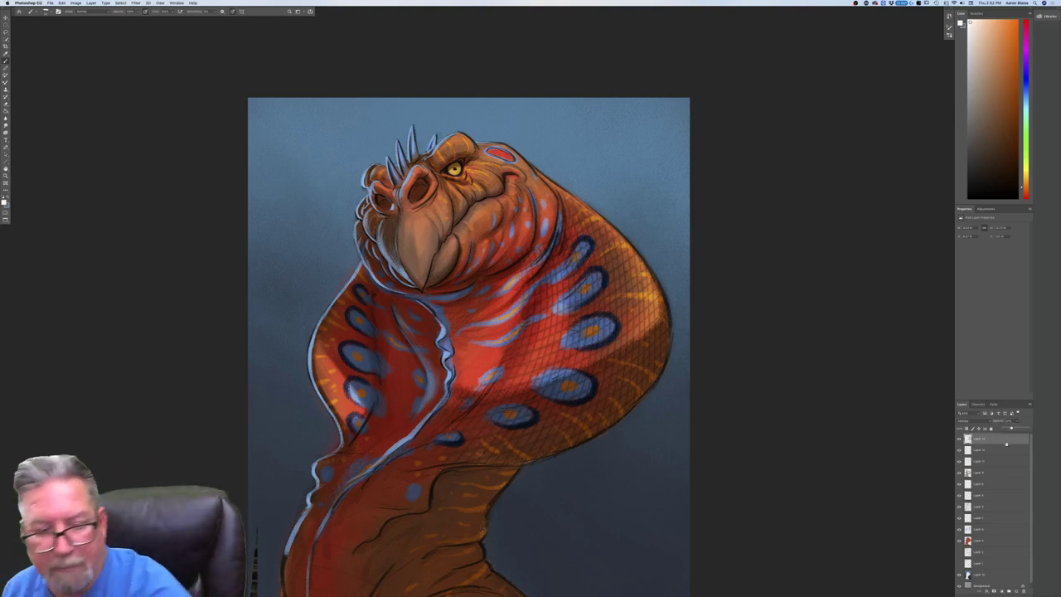
{"action": "key", "text": "super+minus"}
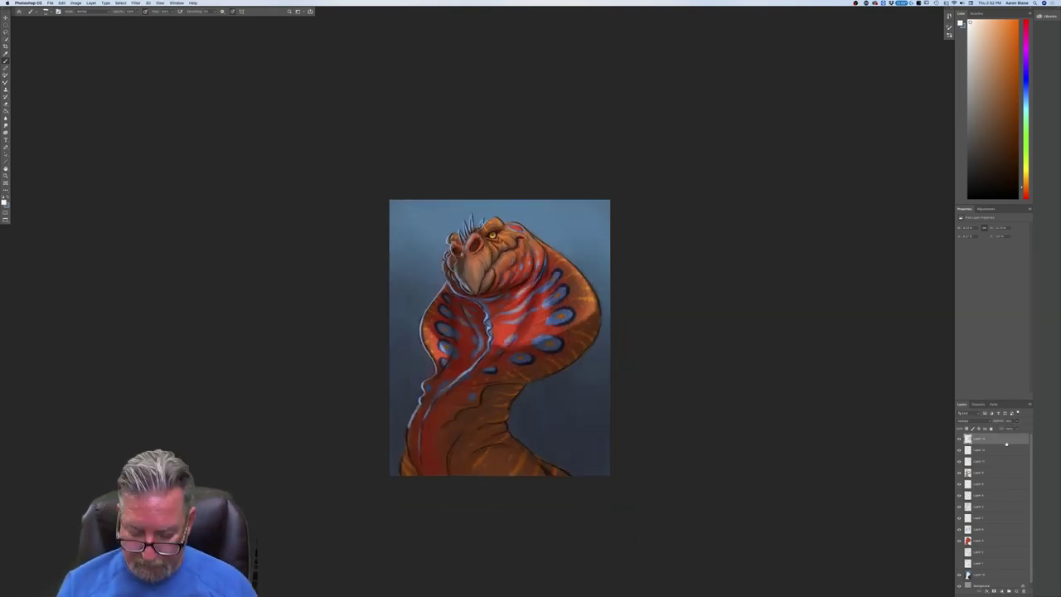
{"action": "key", "text": "super+plus"}
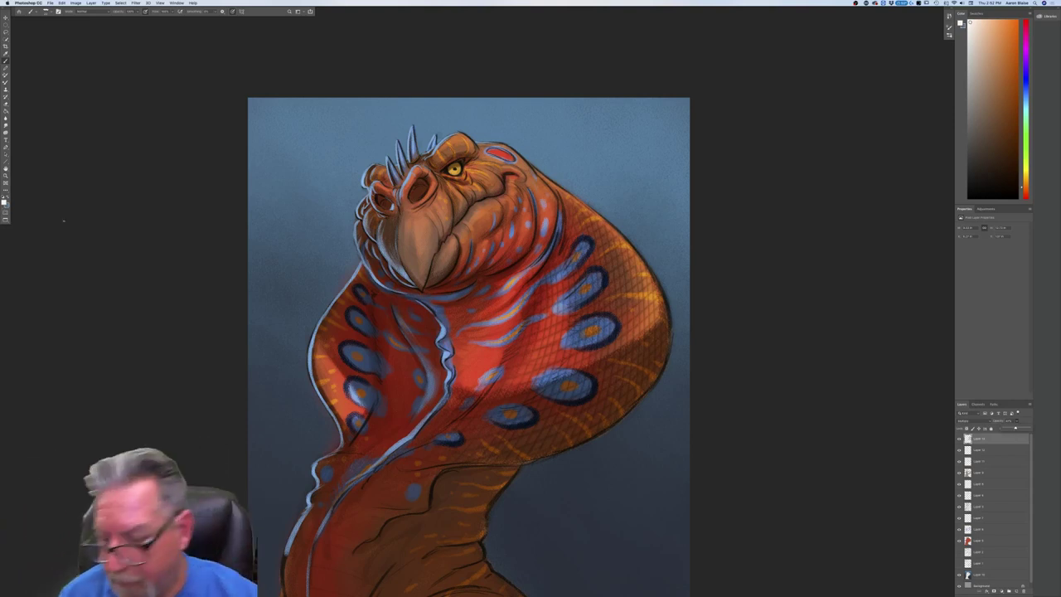
Add a new layer in Overlay mode above the grid and choose a pale peach foreground color.
{"action": "left_click", "coordinate": [1015, 591]}
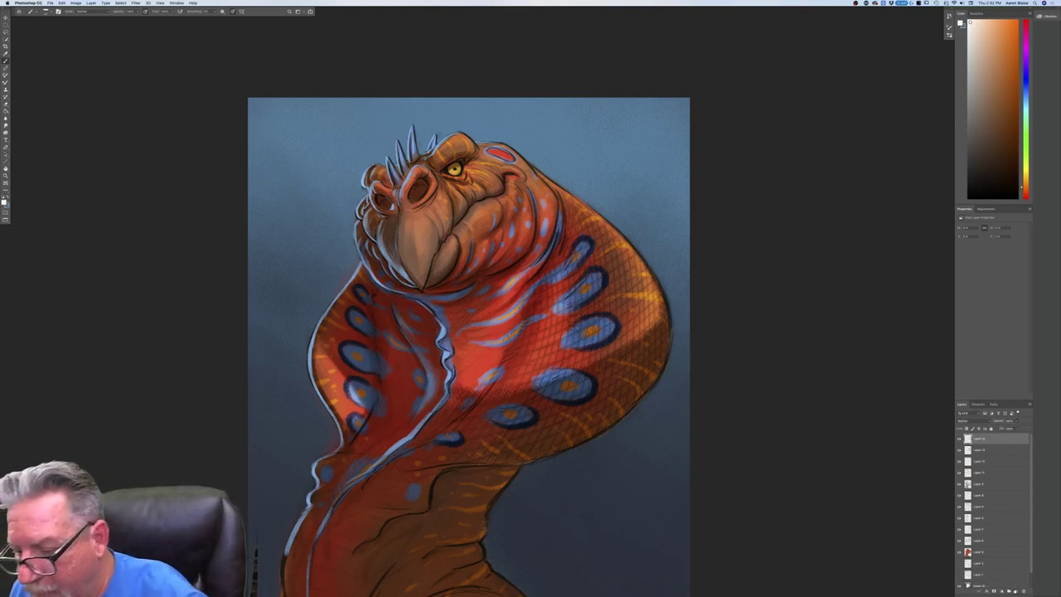
{"action": "left_click", "coordinate": [966, 421]}
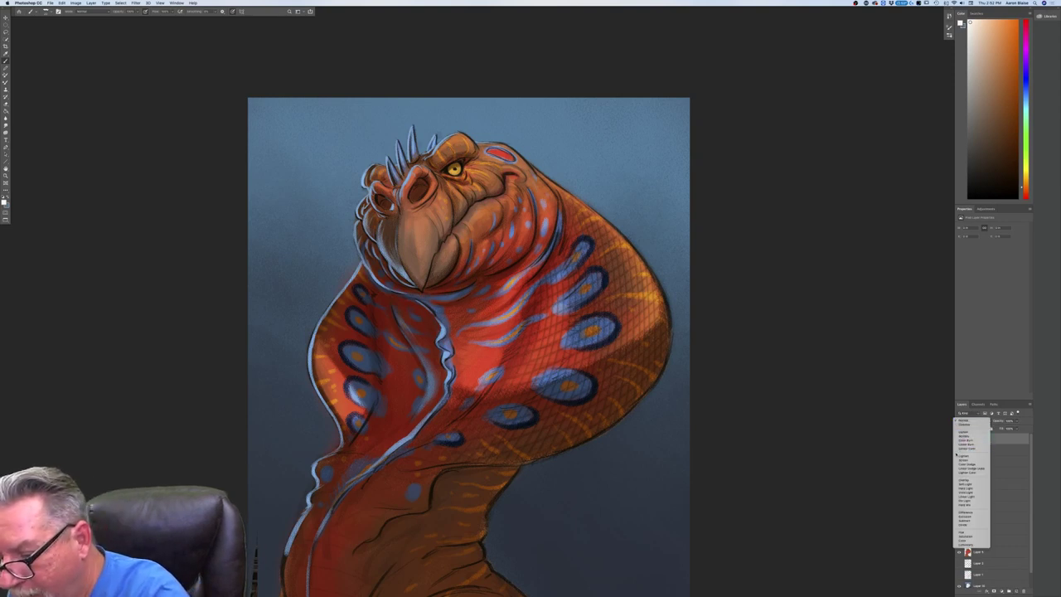
{"action": "left_click", "coordinate": [958, 482]}
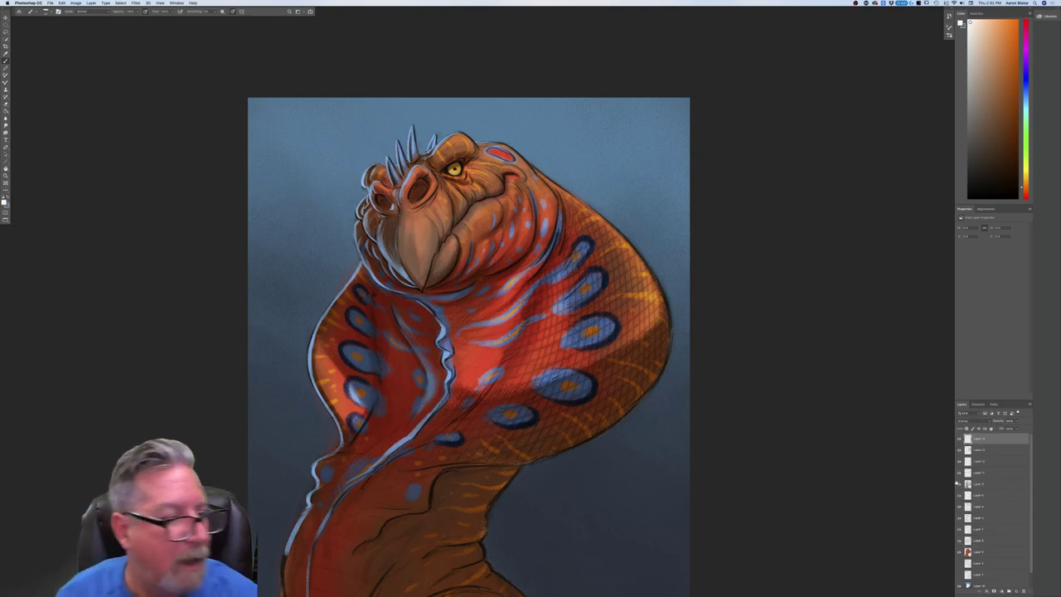
{"action": "left_click", "coordinate": [4, 201]}
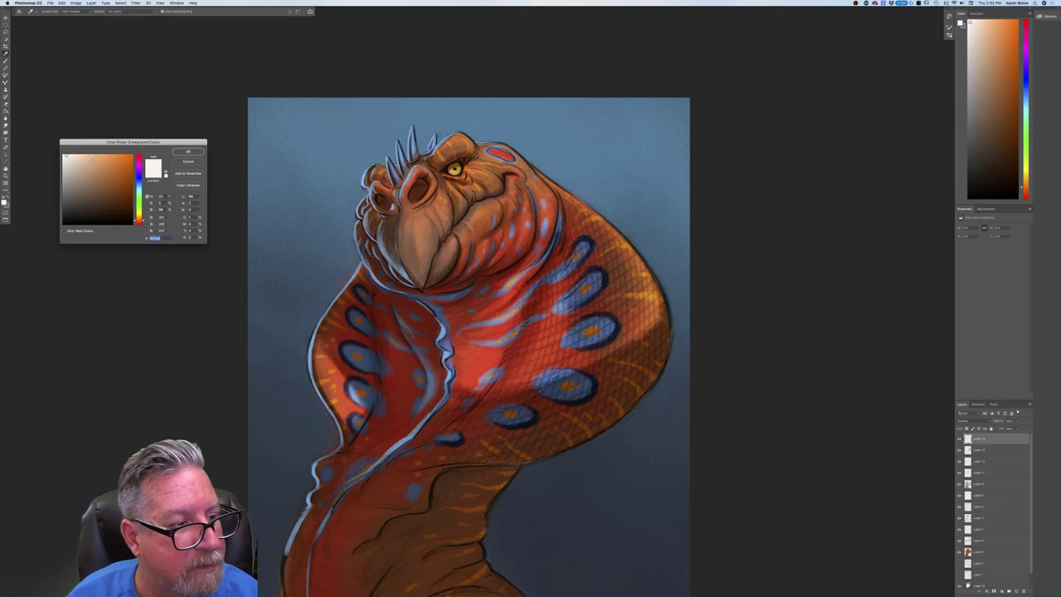
{"action": "key", "text": "Return"}
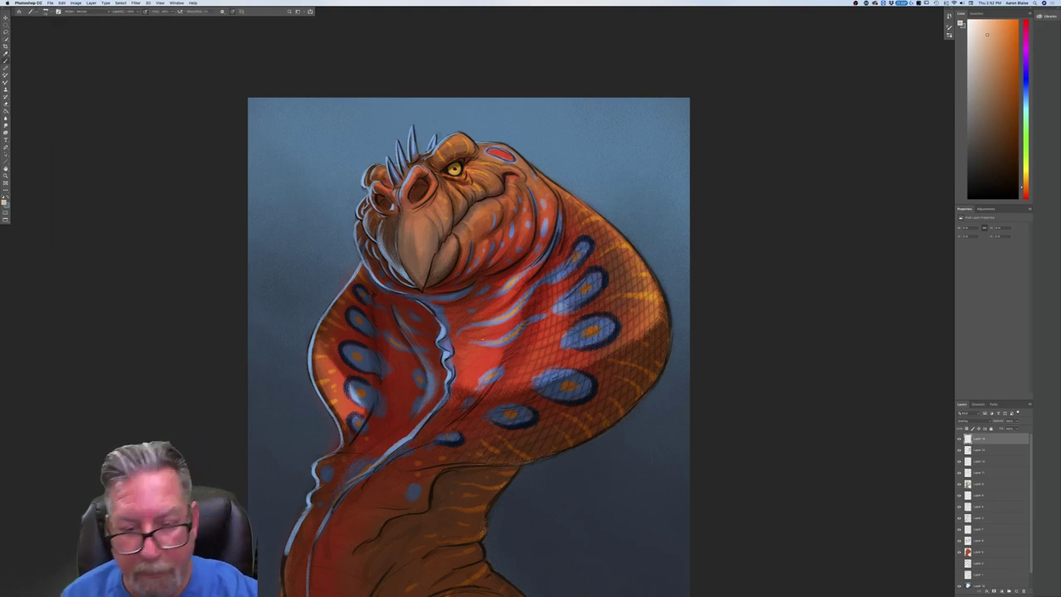
Paint pale highlights on the individual scales across the hood flap, following the lit areas of the grid.
{"action": "key", "text": "super+plus"}
{"action": "left_click_drag", "start_coordinate": [403, 312], "coordinate": [343, 379]}
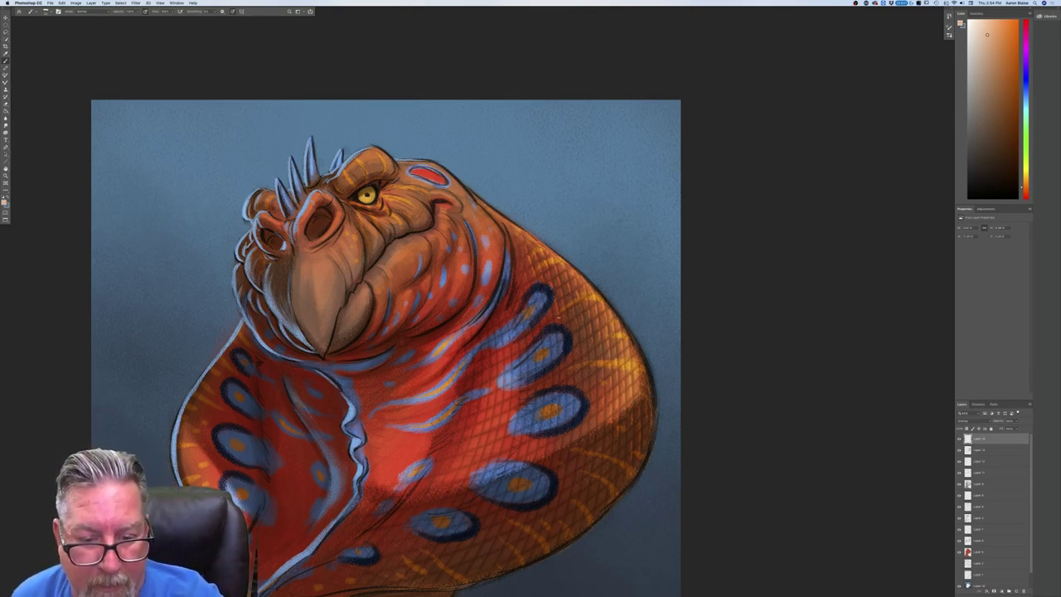
{"action": "key", "text": "super+plus"}
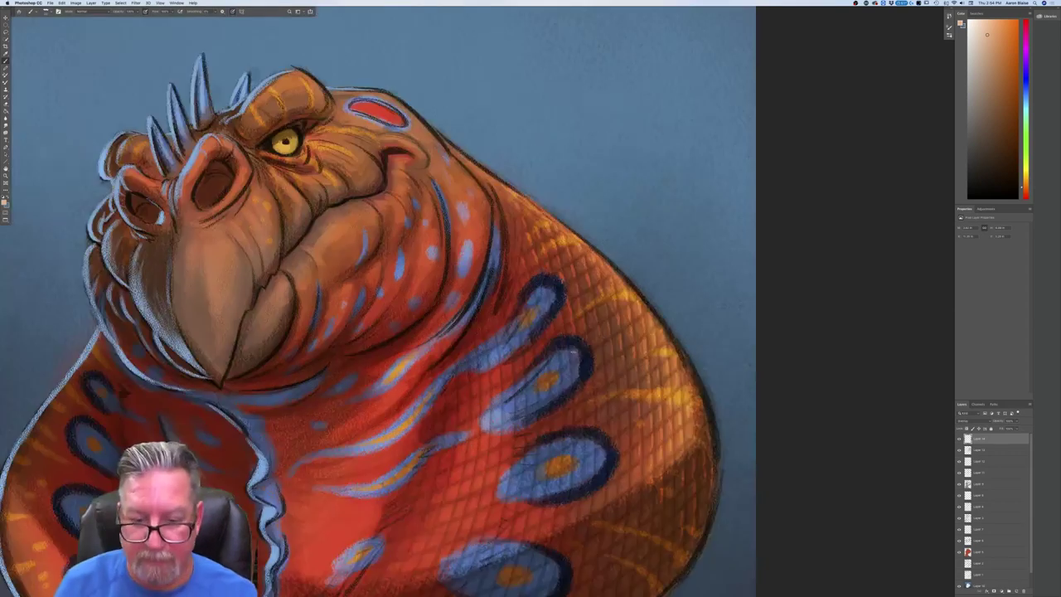
{"action": "scroll", "coordinate": [254, 383], "scroll_direction": "down", "scroll_amount": 4}
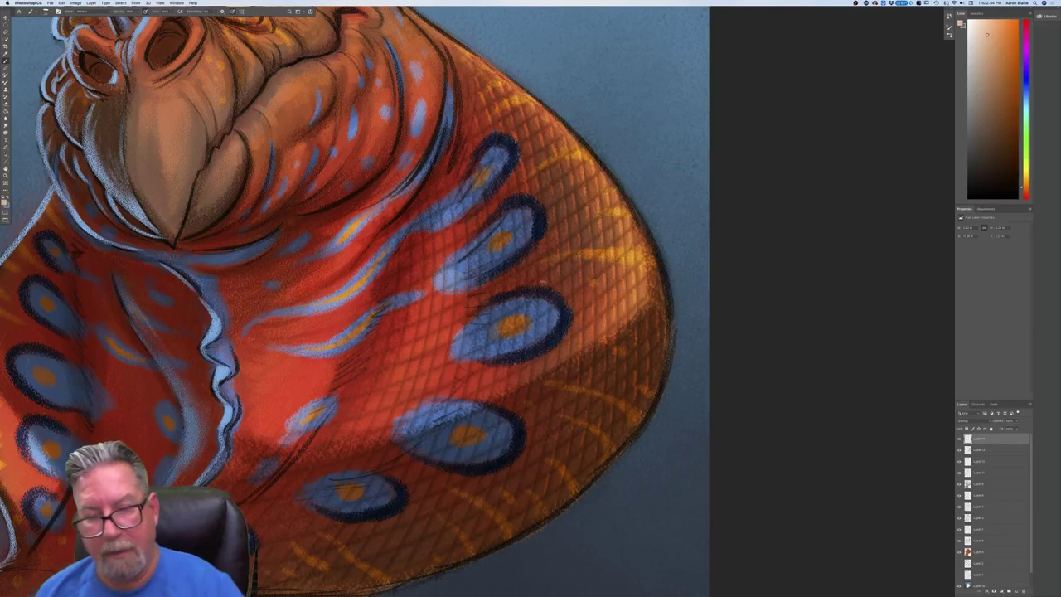
{"action": "key", "text": "super+minus"}
{"action": "key", "text": "super+minus"}
{"action": "key", "text": "super+minus"}
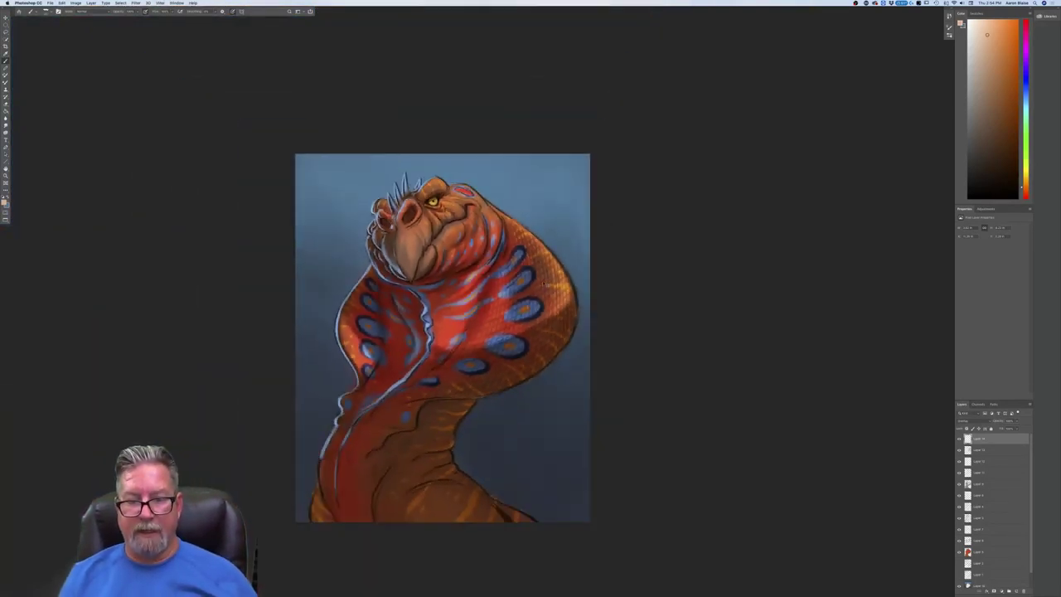
{"action": "scroll", "coordinate": [544, 282], "scroll_direction": "up", "scroll_amount": 5}
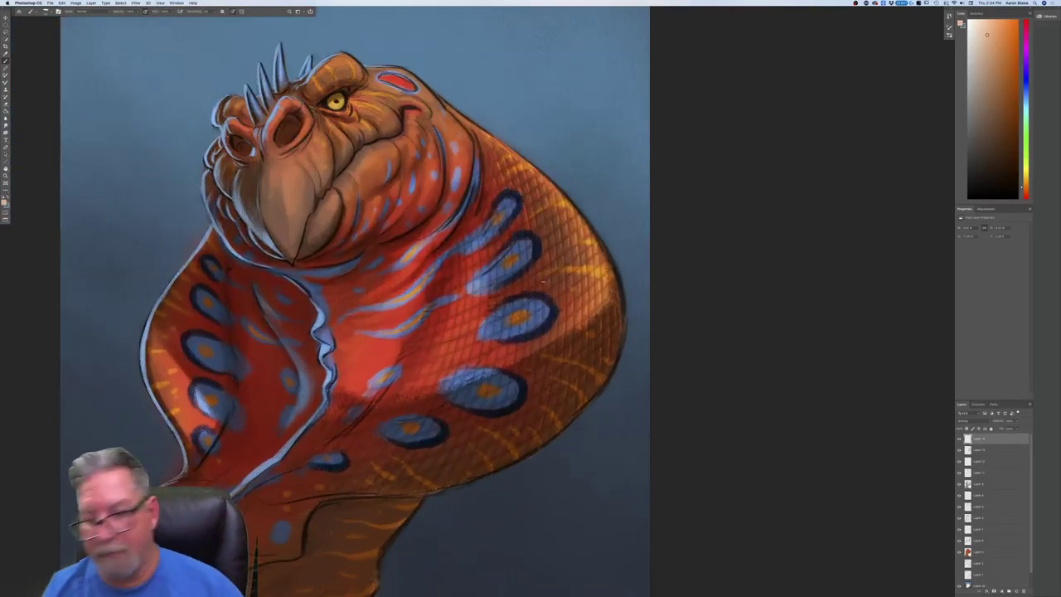
Add another new layer in Normal mode and choose a light orange foreground color for the brush.
{"action": "left_click", "coordinate": [1015, 590]}
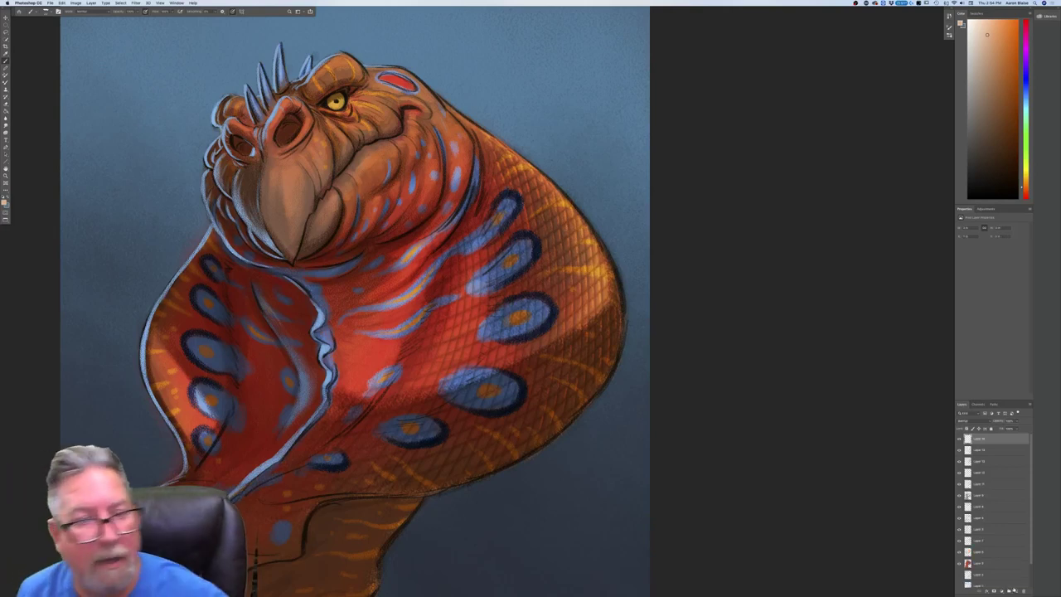
{"action": "left_click", "coordinate": [4, 202]}
{"action": "left_click", "coordinate": [139, 221]}
{"action": "left_click", "coordinate": [106, 156]}
{"action": "left_click", "coordinate": [102, 155]}
{"action": "left_click", "coordinate": [139, 219]}
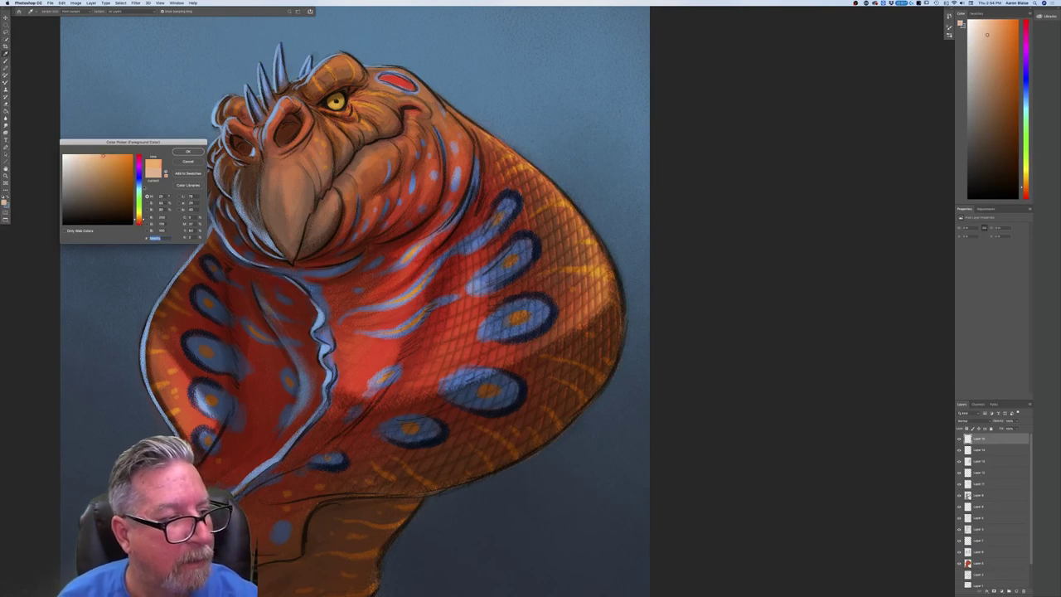
{"action": "key", "text": "Return"}
{"action": "key", "text": "b"}
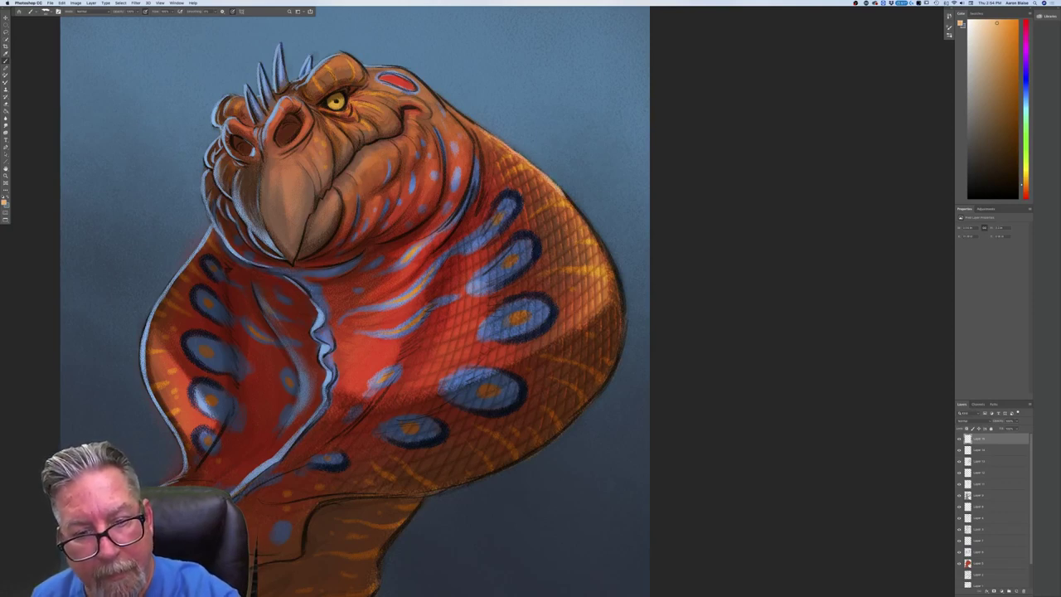
Paint a light orange rim highlight along the upper outer edge of the wide hood flap.
{"action": "left_click_drag", "start_coordinate": [570, 199], "coordinate": [610, 265]}
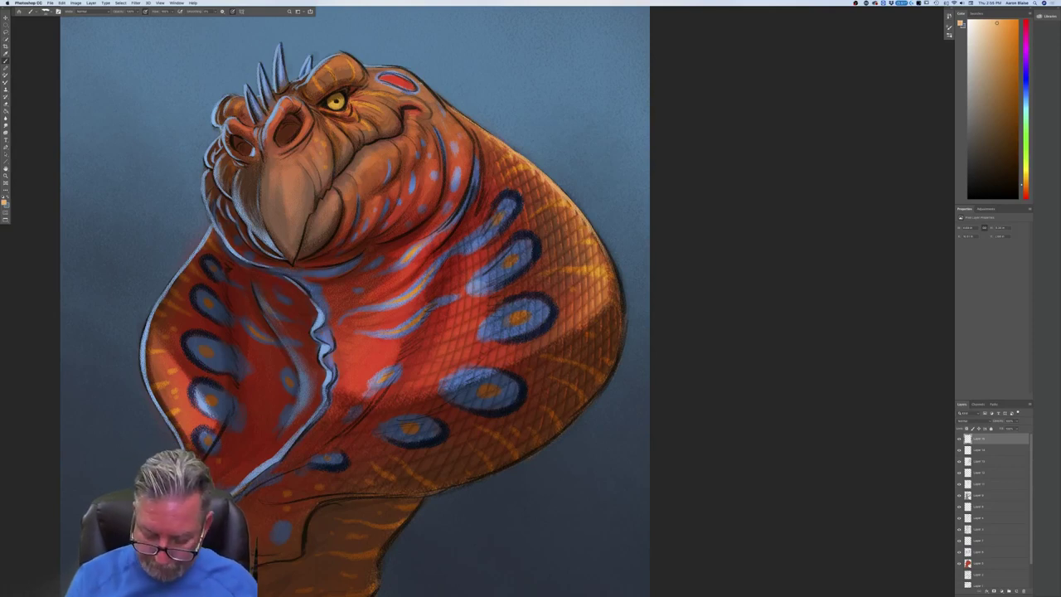
{"action": "key", "text": "super+minus"}
{"action": "key", "text": "super+minus"}
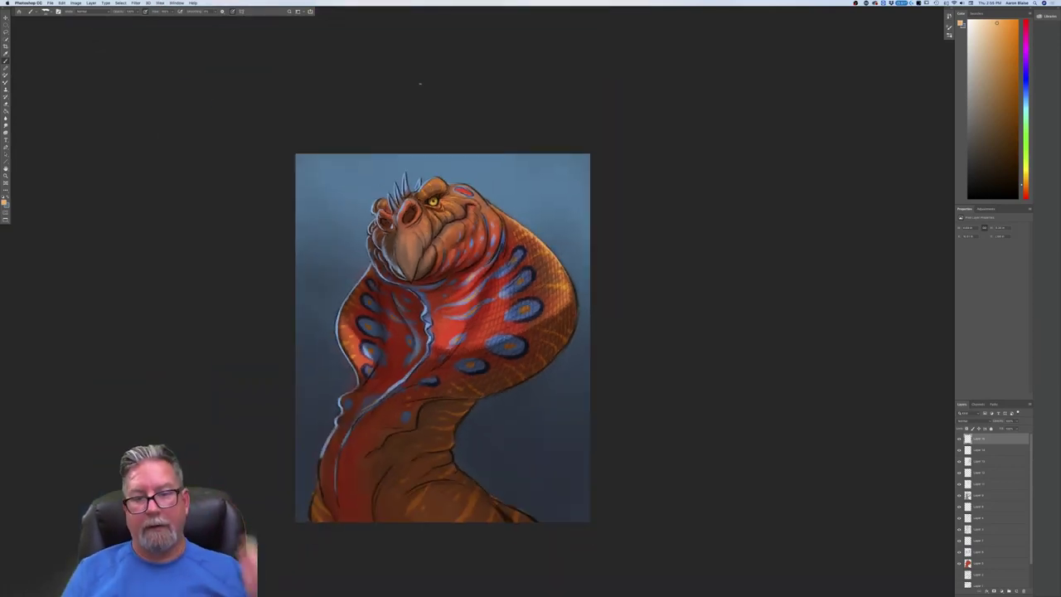
Select the Overlay highlight layer and choose a very pale peach foreground color for the brush.
{"action": "key", "text": "super+plus"}
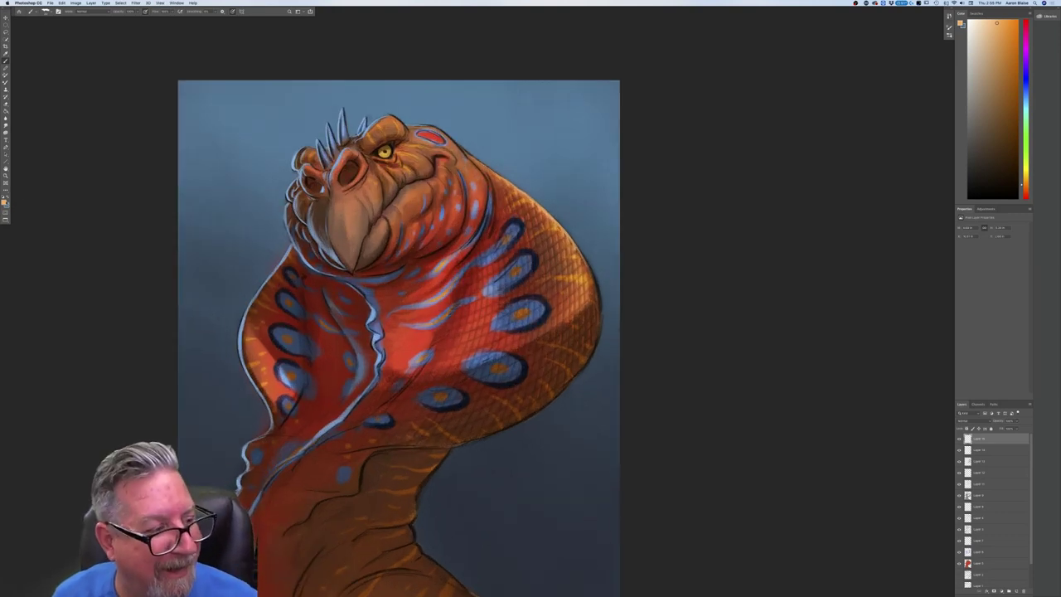
{"action": "left_click", "coordinate": [5, 203]}
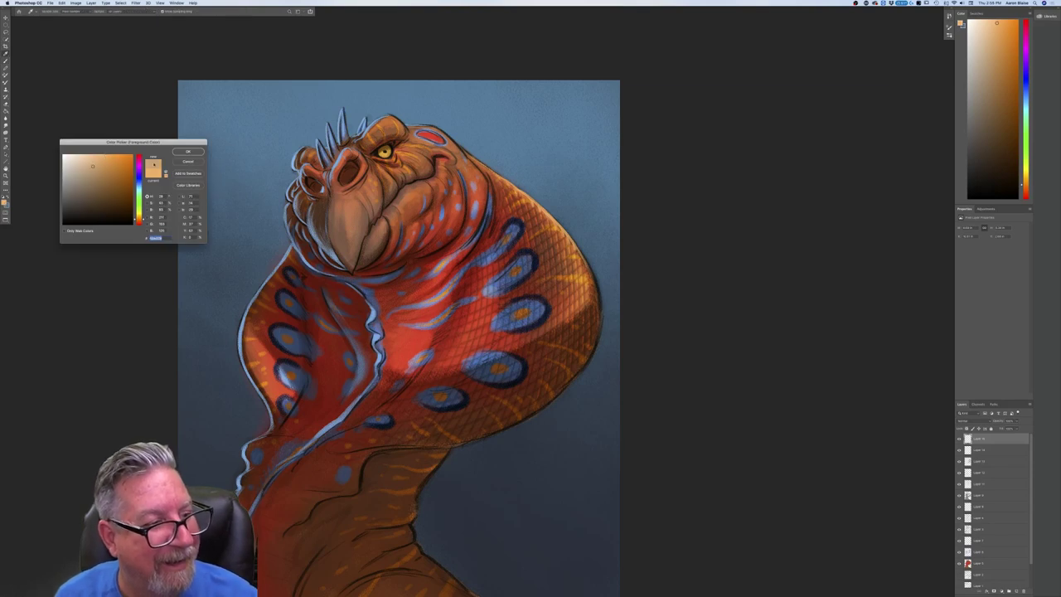
{"action": "left_click", "coordinate": [188, 152]}
{"action": "left_click", "coordinate": [978, 449]}
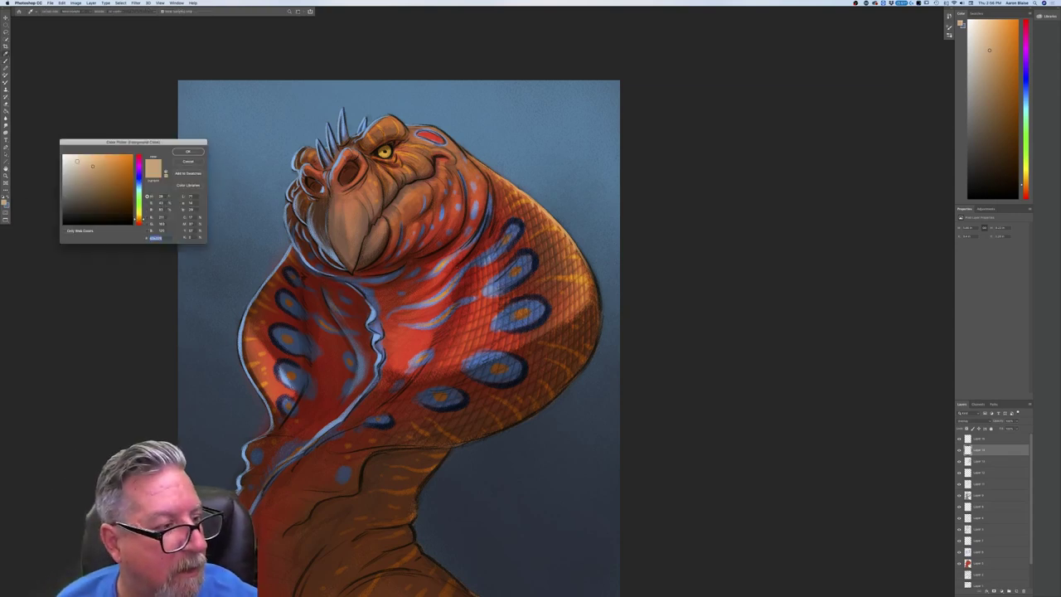
{"action": "left_click", "coordinate": [79, 156]}
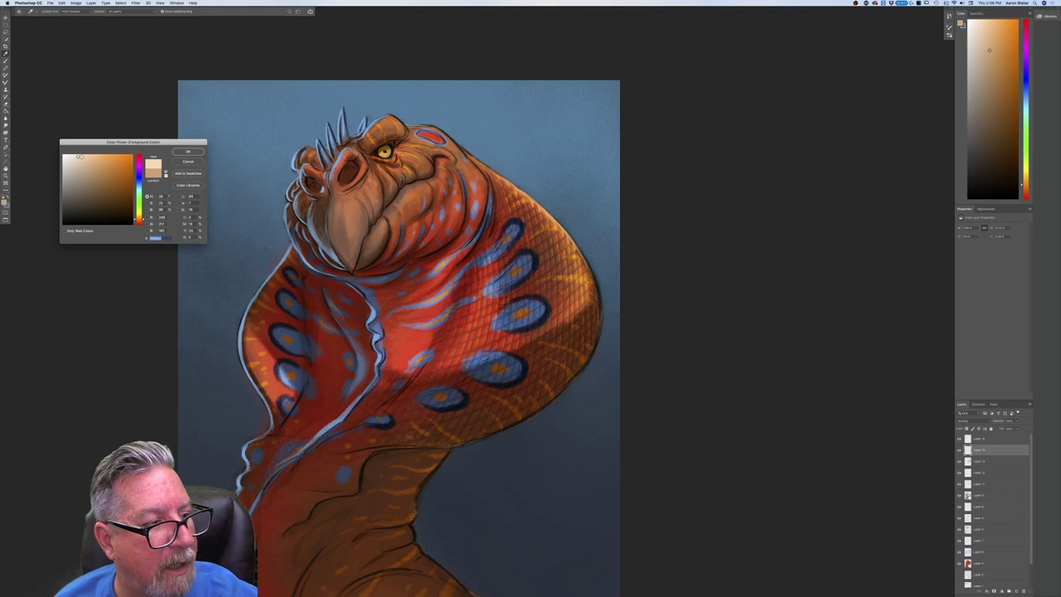
{"action": "left_click", "coordinate": [186, 153]}
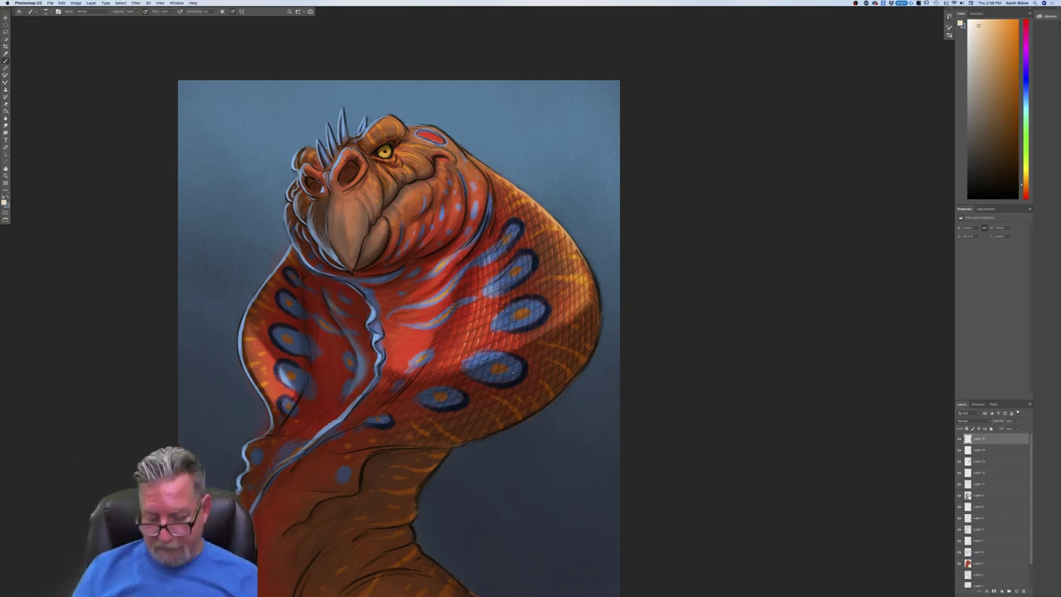
Paint small pale peach highlights on individual scales in the lit red and orange areas of the wide hood flap, on the top layer.
{"action": "key", "text": "super+plus"}
{"action": "key", "text": "super+plus"}
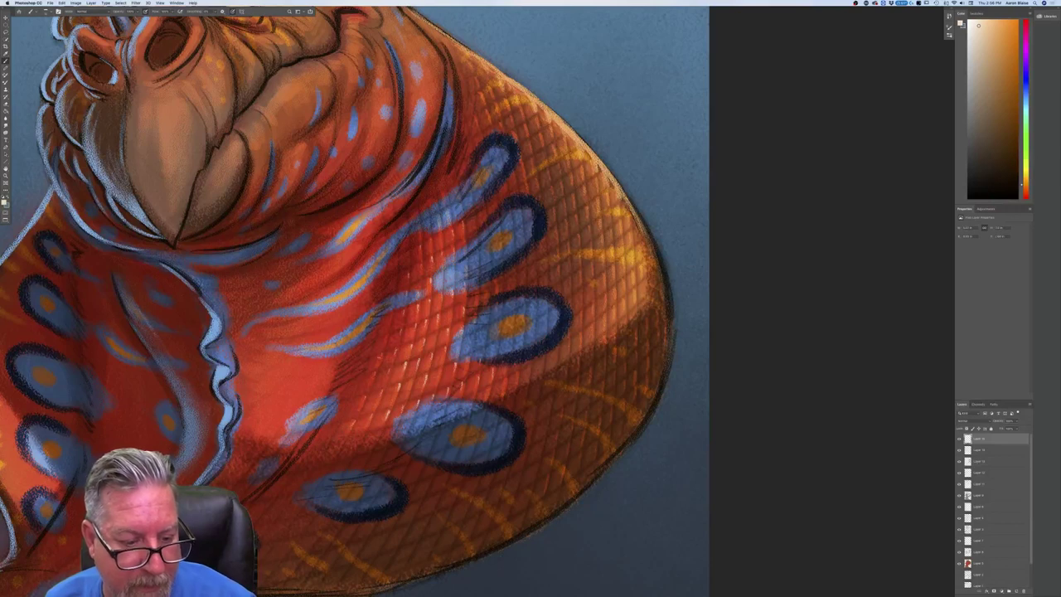
{"action": "key", "text": "super+minus"}
{"action": "key", "text": "super+minus"}
{"action": "key", "text": "super+minus"}
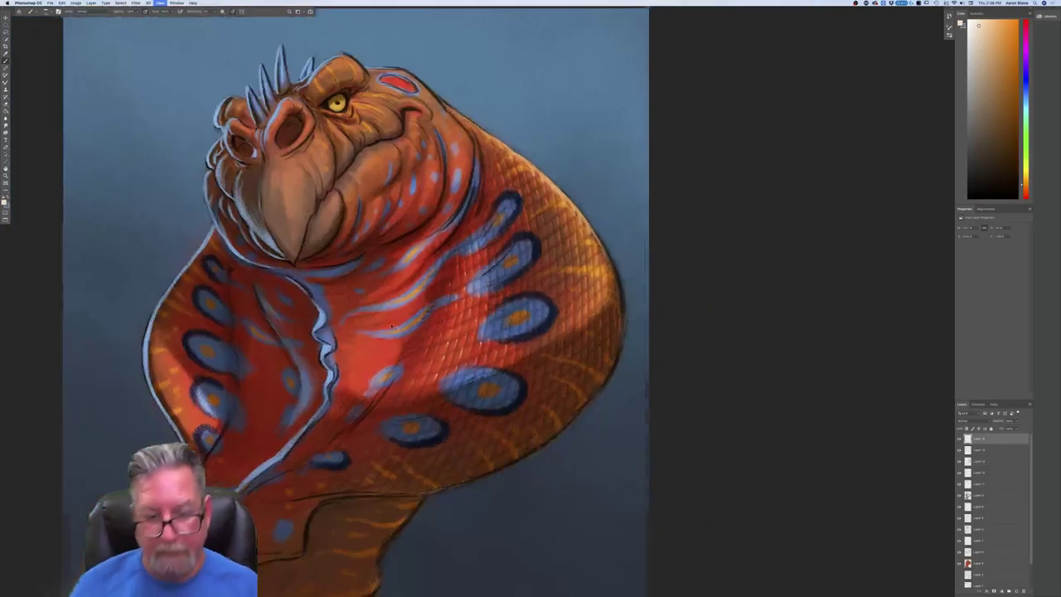
{"action": "key", "text": "super+plus"}
{"action": "key", "text": "super+plus"}
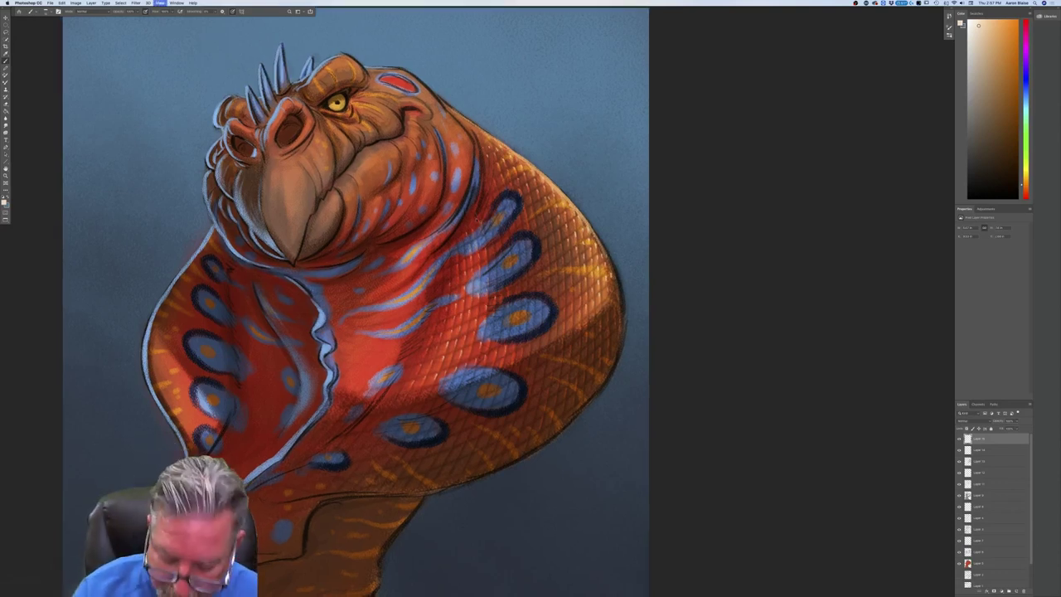
{"action": "key", "text": "super+minus"}
{"action": "key", "text": "super+minus"}
{"action": "key", "text": "super+minus"}
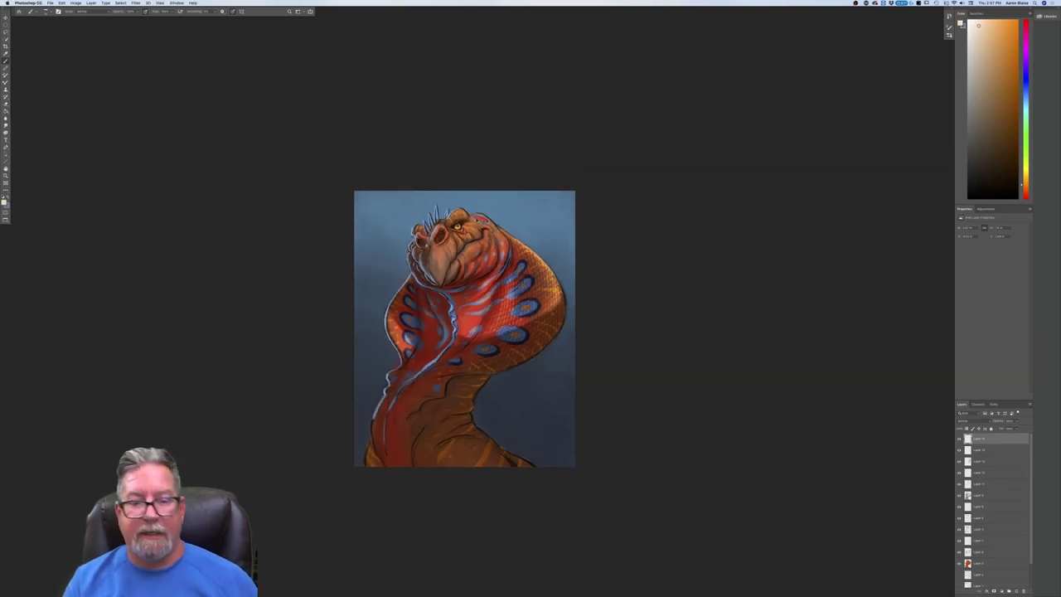
Choose a muted tan foreground color and make the Overlay highlight layer active again.
{"action": "key", "text": "super+plus"}
{"action": "key", "text": "super+plus"}
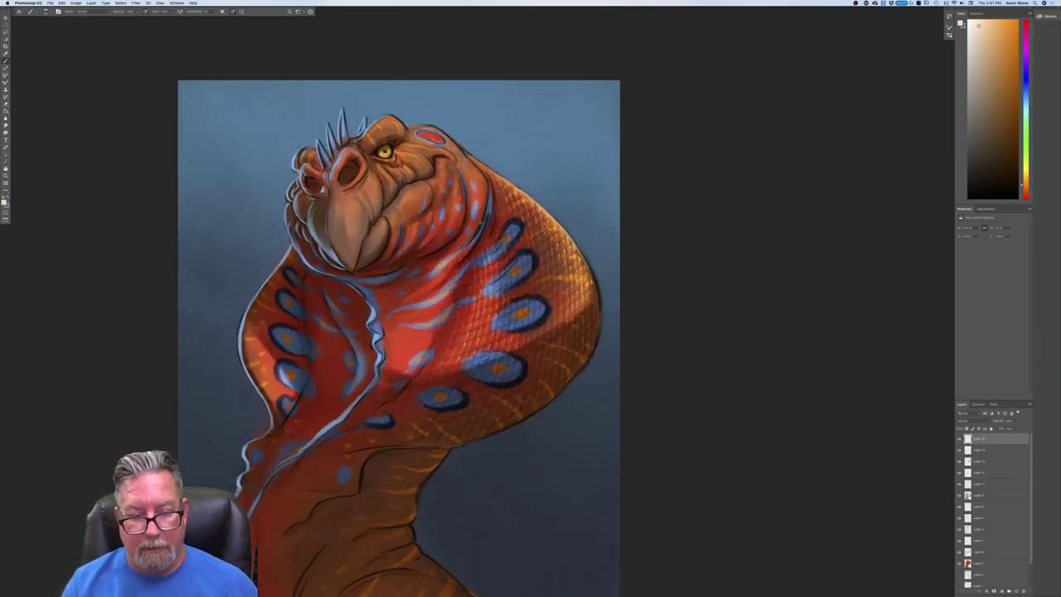
{"action": "left_click", "coordinate": [4, 201]}
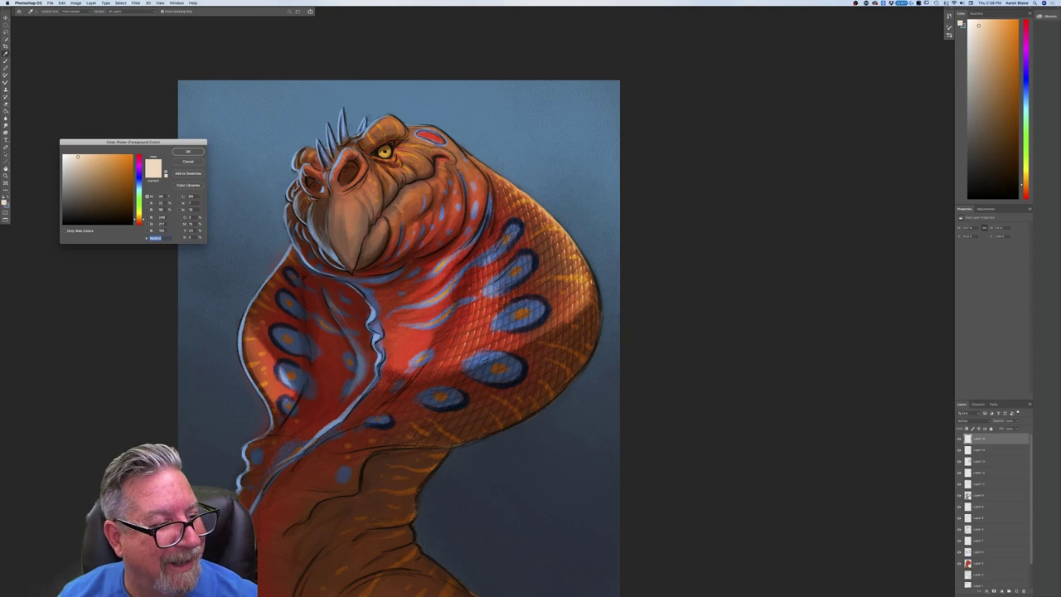
{"action": "left_click", "coordinate": [83, 170]}
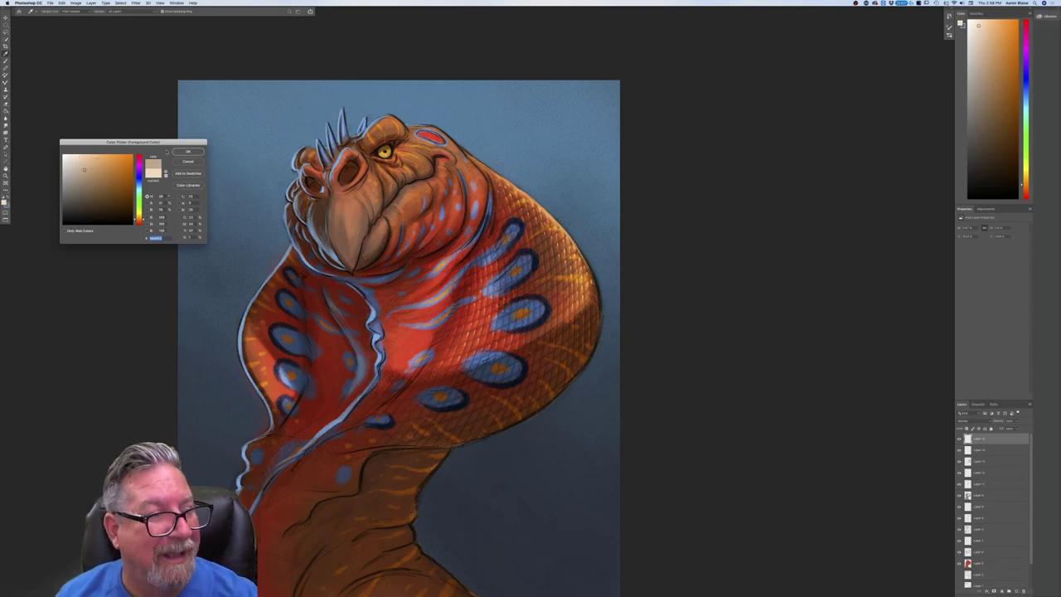
{"action": "left_click", "coordinate": [184, 152]}
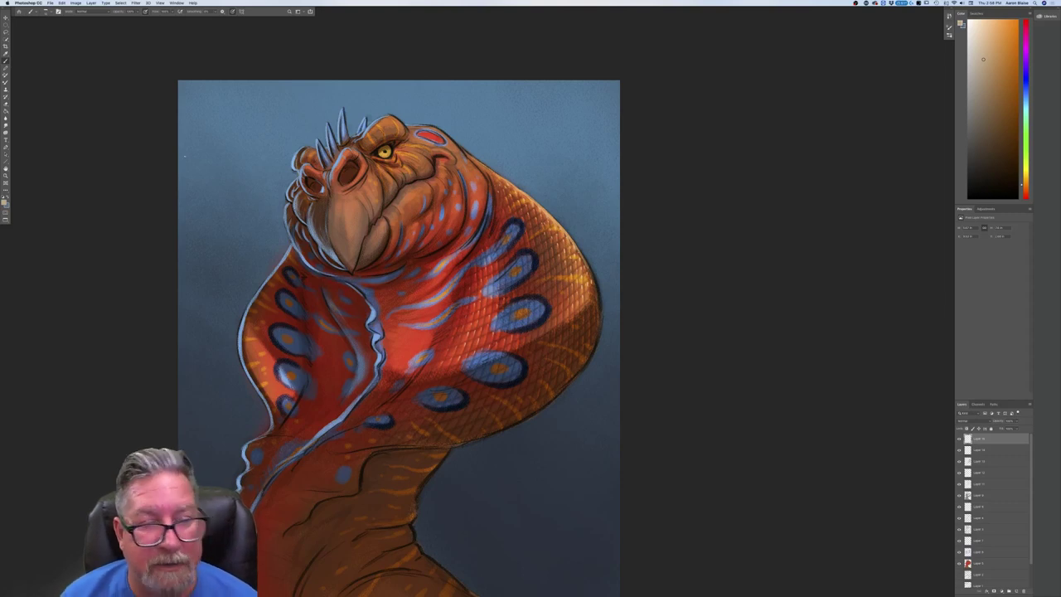
{"action": "left_click", "coordinate": [976, 451]}
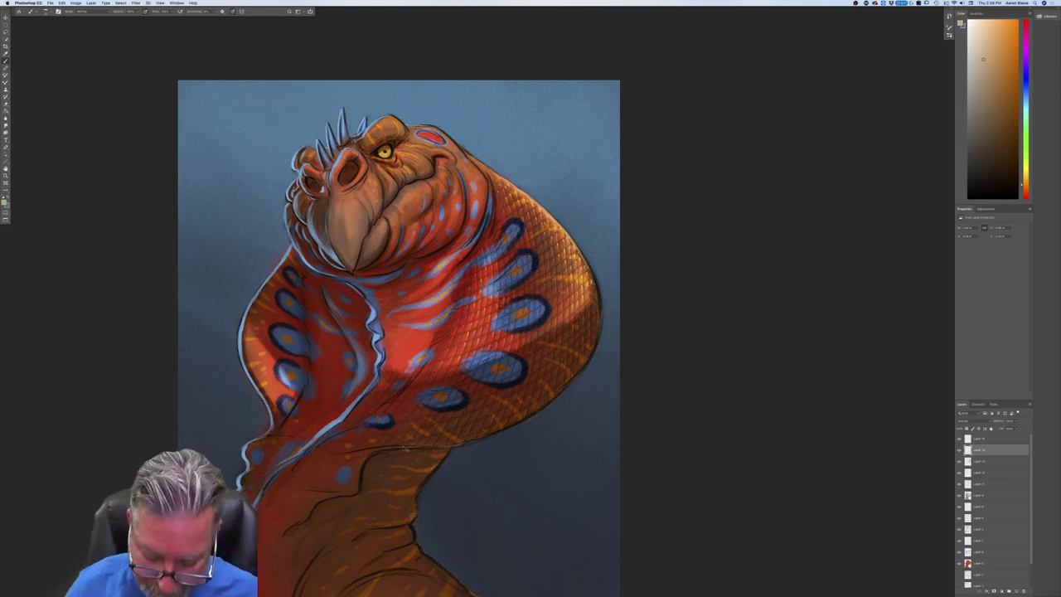
{"action": "key", "text": "super+minus"}
{"action": "key", "text": "super+minus"}
{"action": "key", "text": "super+minus"}
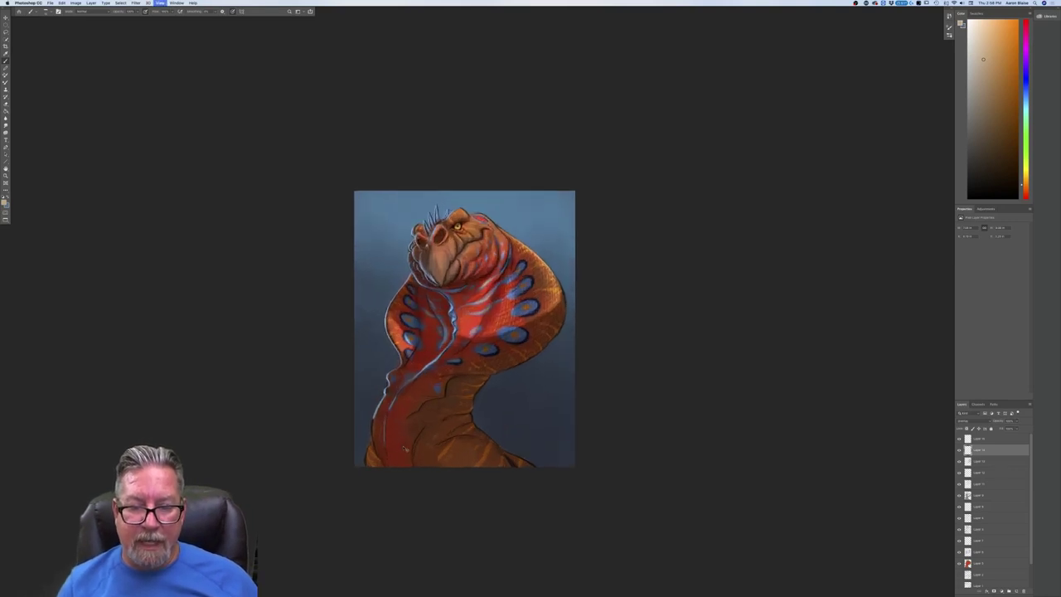
{"action": "key", "text": "super+plus"}
{"action": "key", "text": "super+plus"}
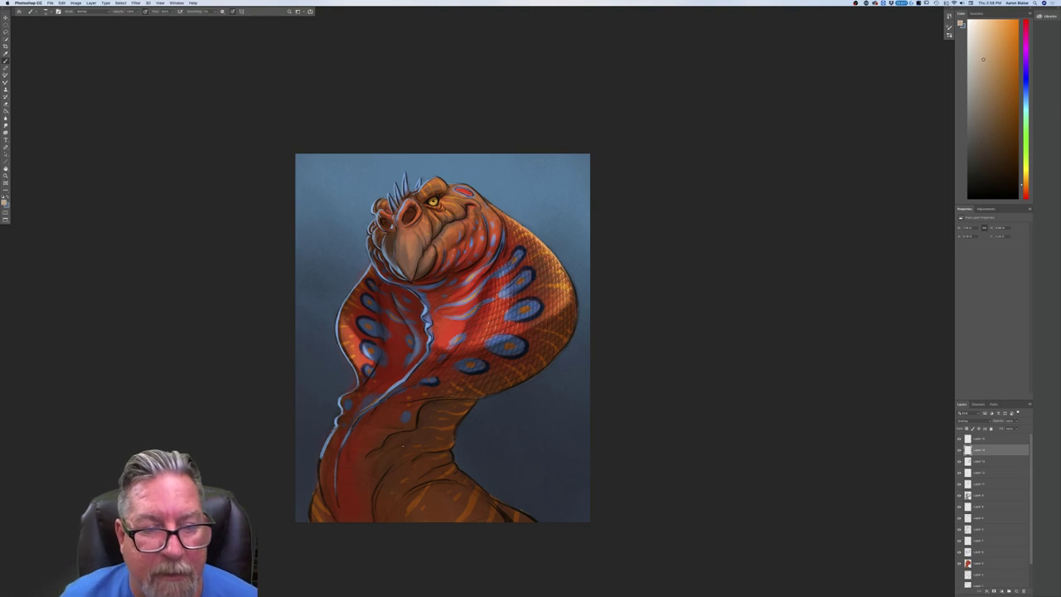
Show both documents side by side, lasso an irregular section of the grid texture, and copy it onto the creature's chest.
{"action": "key", "text": "f"}
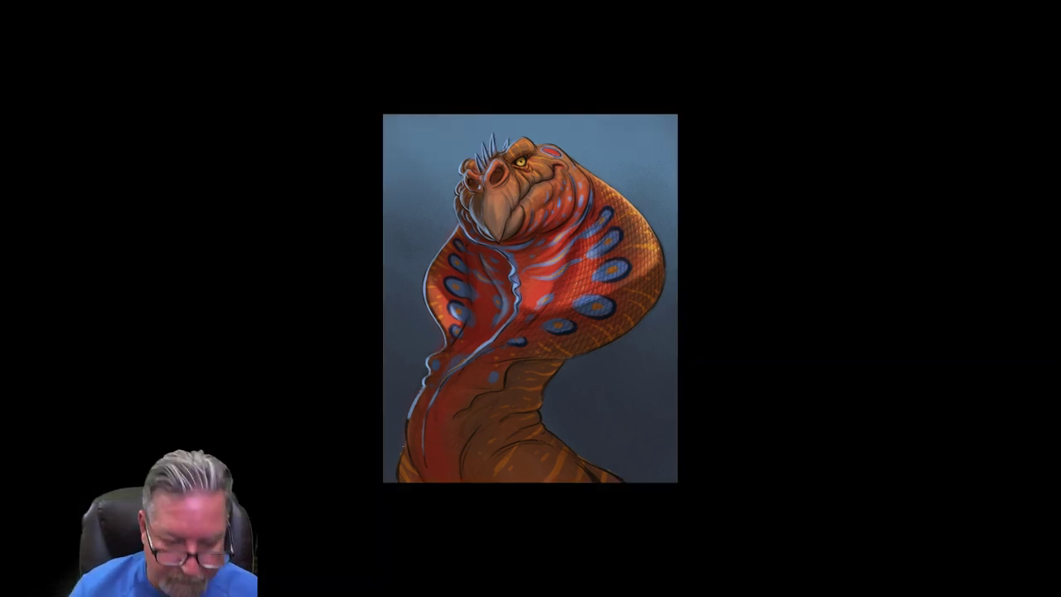
{"action": "key", "text": "f"}
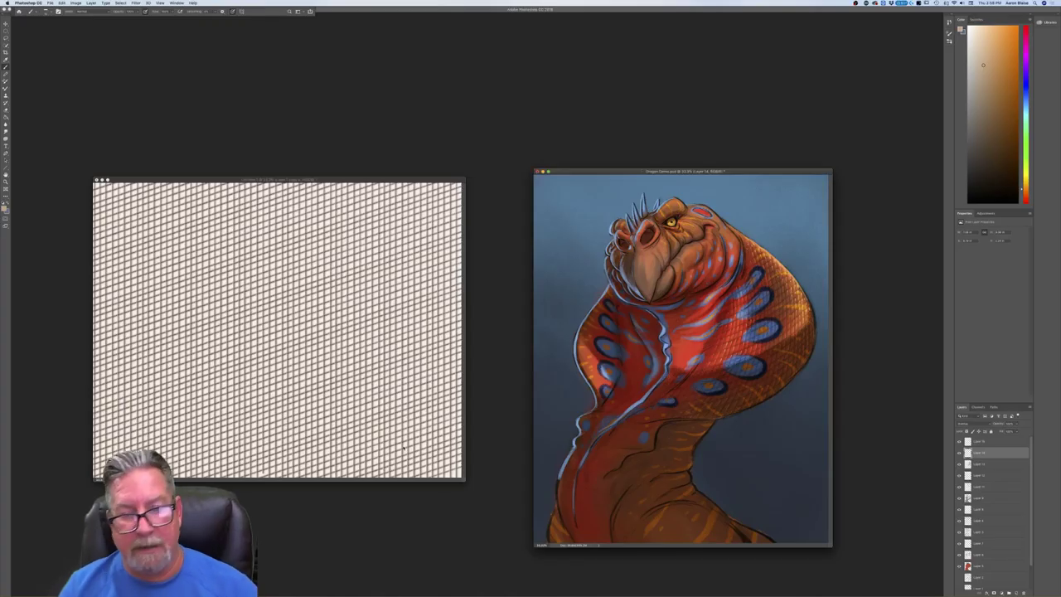
{"action": "left_click", "coordinate": [5, 38]}
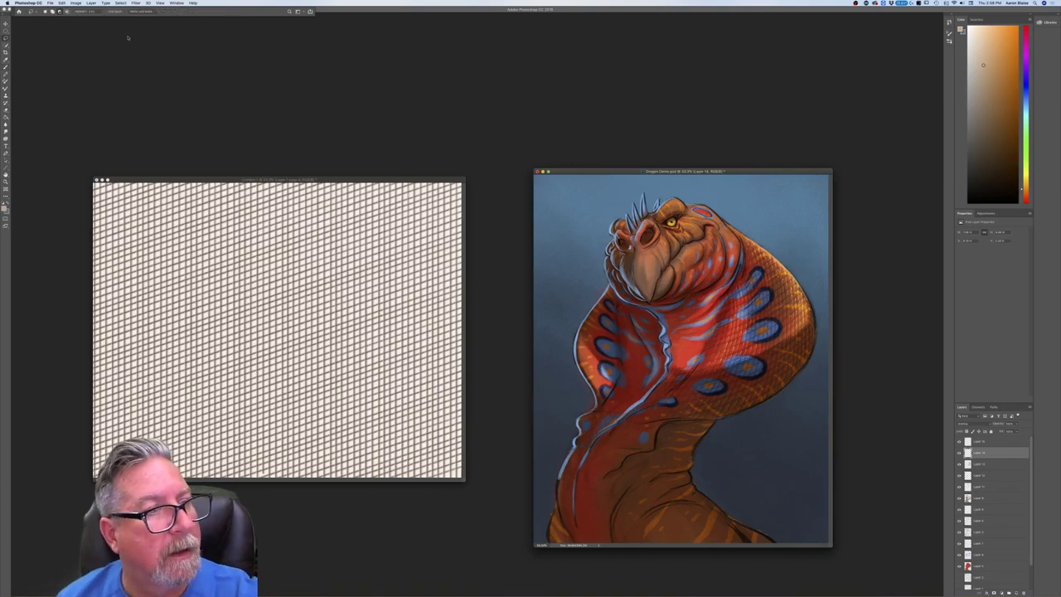
{"action": "left_click", "coordinate": [184, 178]}
{"action": "left_click", "coordinate": [121, 3]}
{"action": "left_click", "coordinate": [121, 15]}
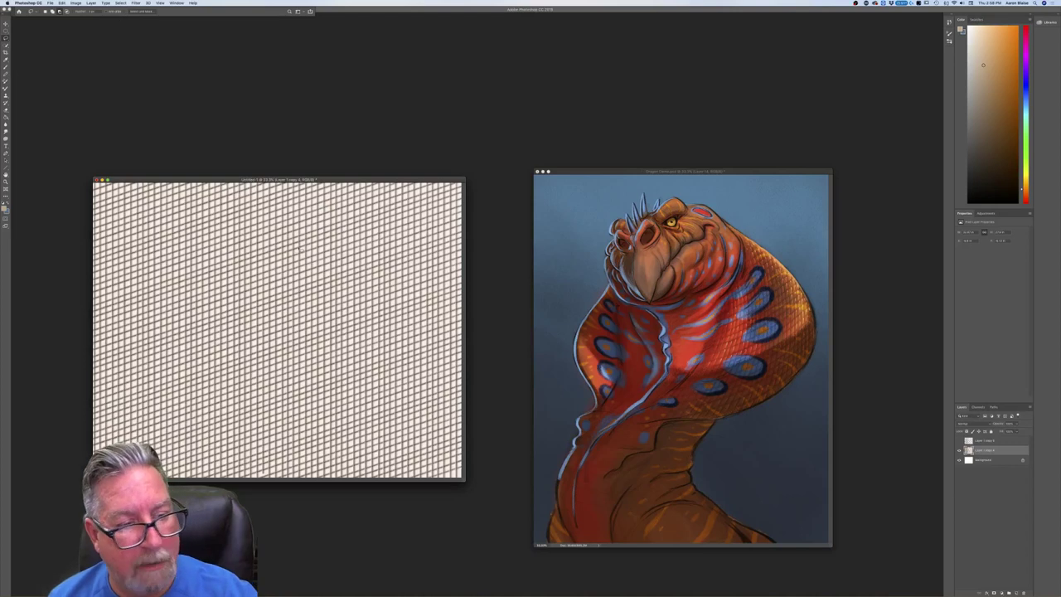
{"action": "mouse_move", "coordinate": [358, 215]}
{"action": "left_mouse_down"}
{"action": "mouse_move", "coordinate": [247, 237]}
{"action": "mouse_move", "coordinate": [280, 416]}
{"action": "mouse_move", "coordinate": [332, 394]}
{"action": "left_mouse_up"}
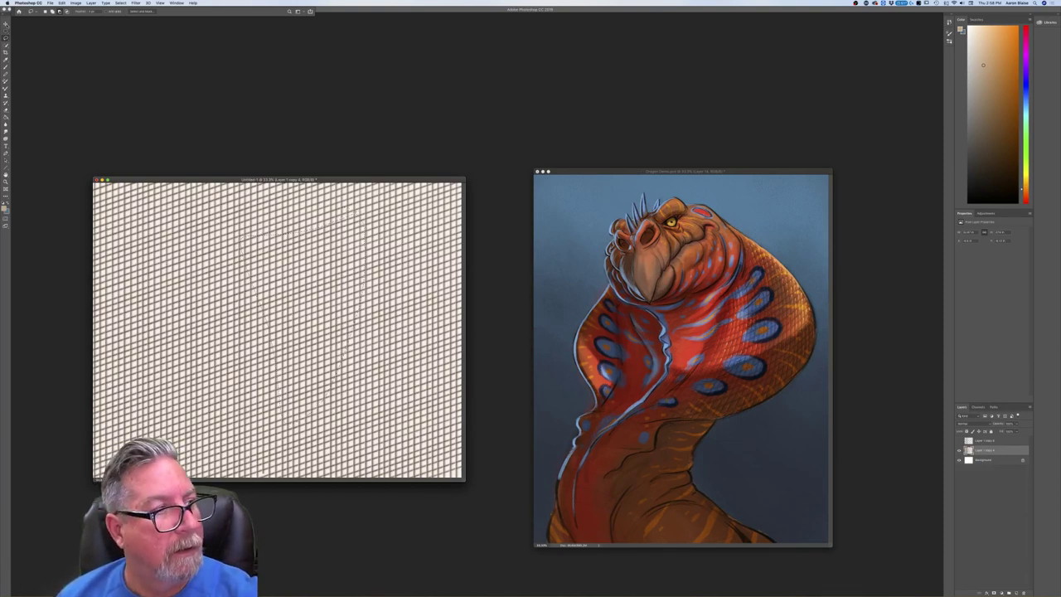
{"action": "left_click", "coordinate": [6, 23]}
{"action": "mouse_move", "coordinate": [292, 315]}
{"action": "left_mouse_down"}
{"action": "mouse_move", "coordinate": [458, 374]}
{"action": "mouse_move", "coordinate": [670, 368]}
{"action": "left_mouse_up"}
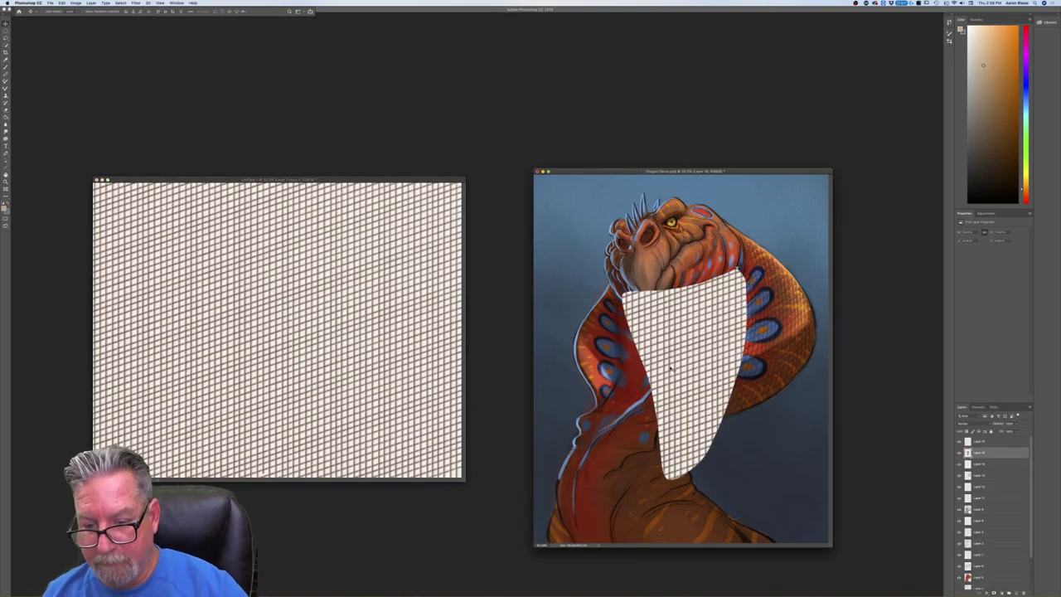
Set the new grid layer over the chest to Multiply blending and lower its opacity.
{"action": "left_click", "coordinate": [968, 424]}
{"action": "left_click", "coordinate": [959, 439]}
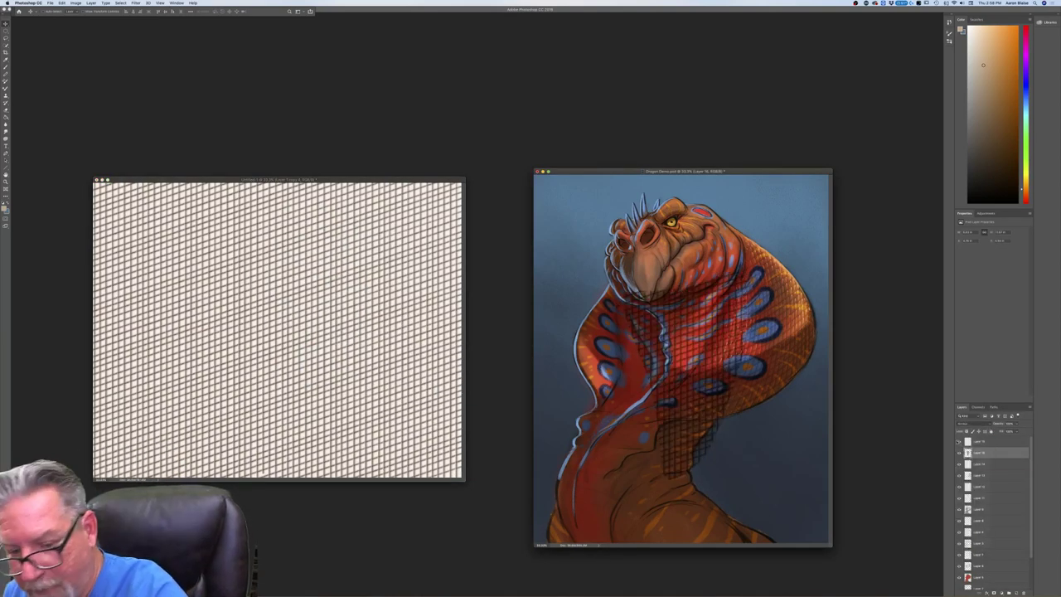
{"action": "left_click", "coordinate": [1016, 423]}
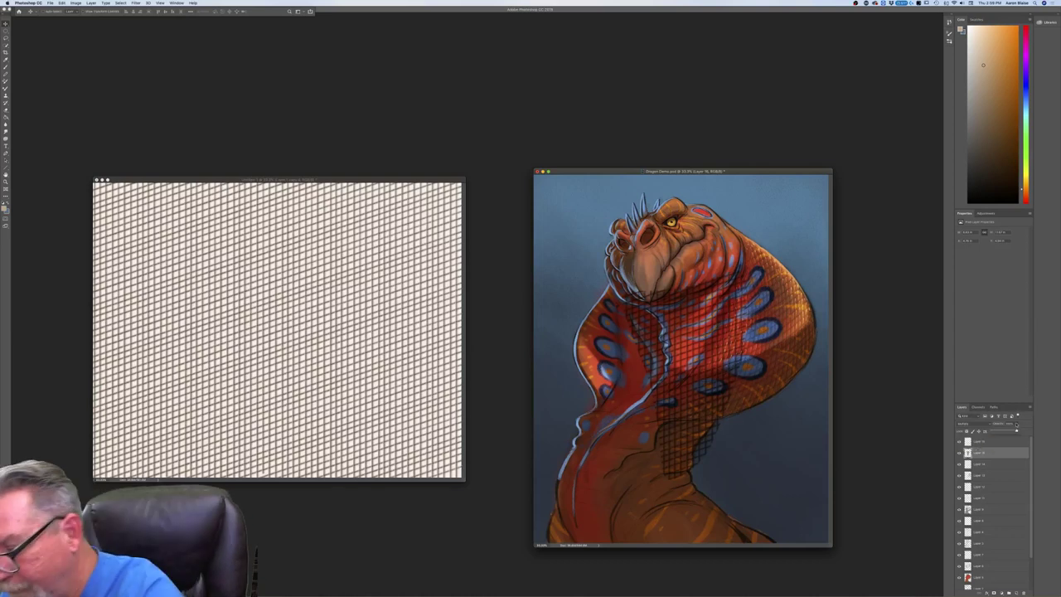
{"action": "left_click_drag", "start_coordinate": [1016, 430], "coordinate": [1006, 431]}
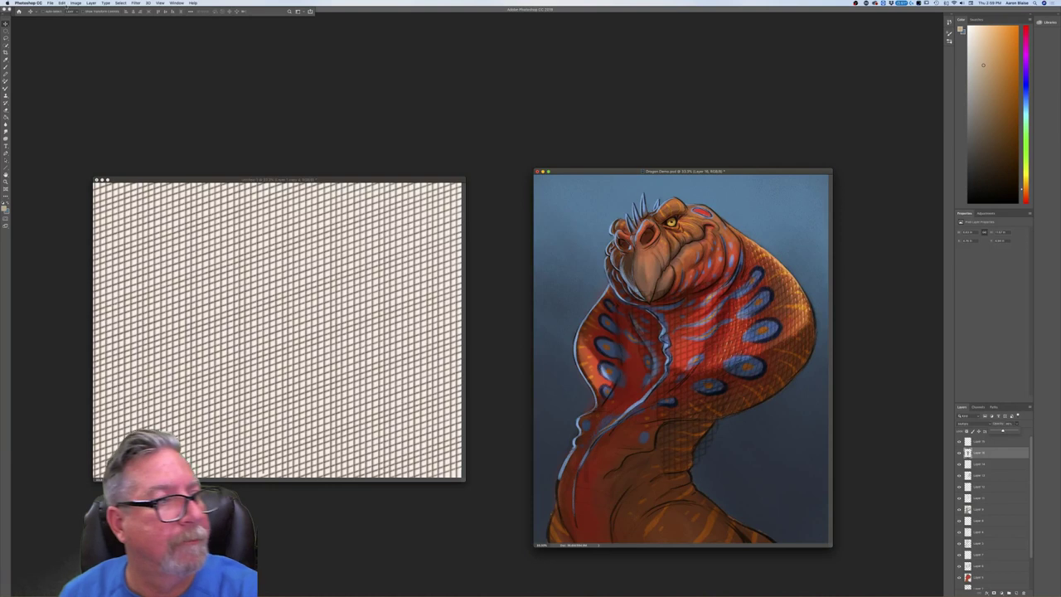
Scale the grid piece down with Free Transform and fit it over the chest between the two hood flaps.
{"action": "left_click", "coordinate": [62, 3]}
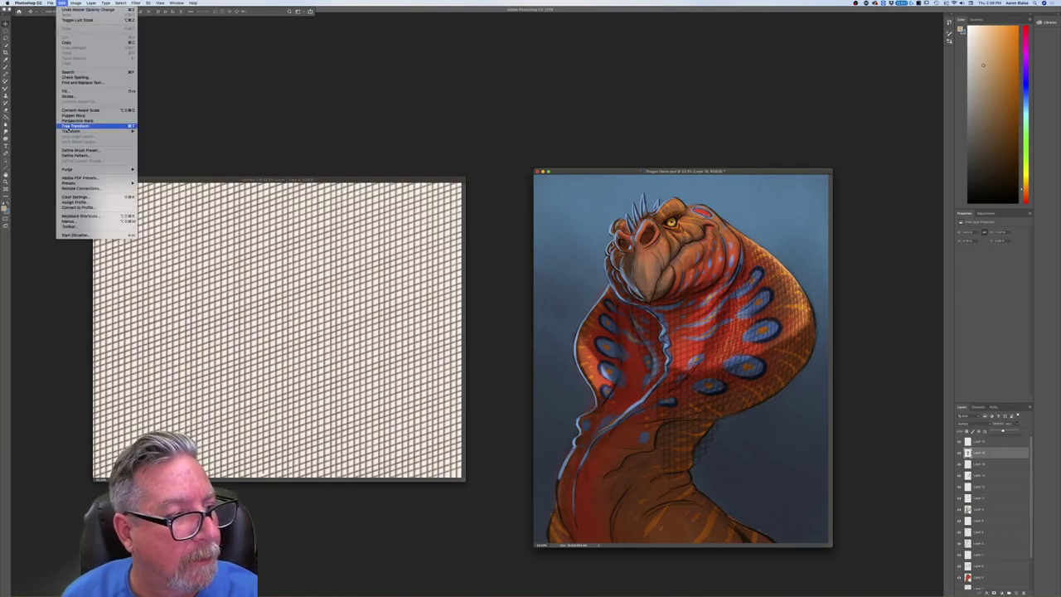
{"action": "left_click", "coordinate": [76, 125]}
{"action": "left_click_drag", "start_coordinate": [620, 266], "coordinate": [683, 374]}
{"action": "left_click_drag", "start_coordinate": [686, 469], "coordinate": [634, 420]}
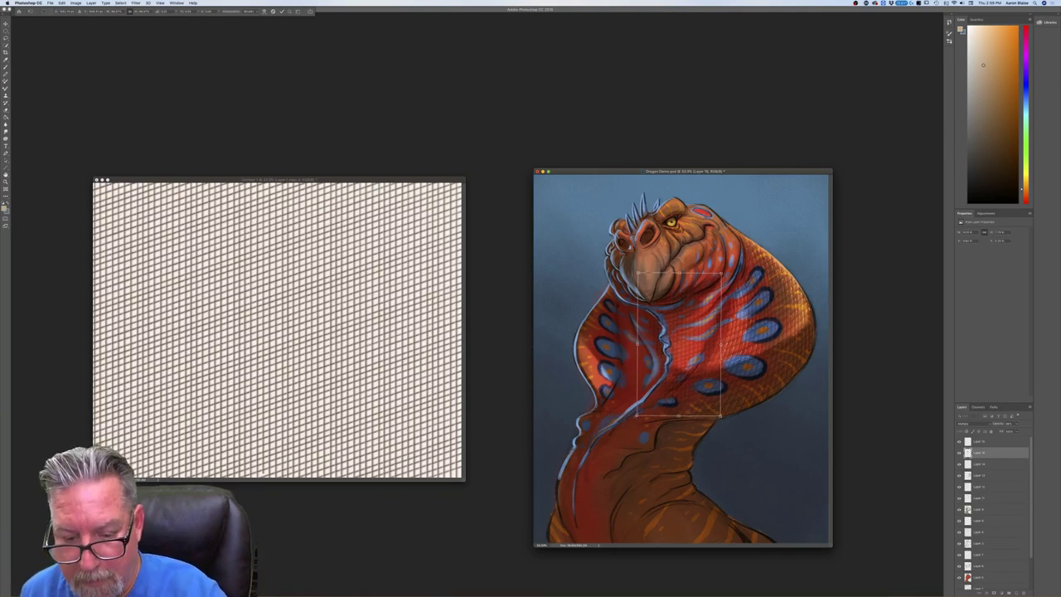
{"action": "left_click_drag", "start_coordinate": [635, 414], "coordinate": [617, 449]}
{"action": "key", "text": "Return"}
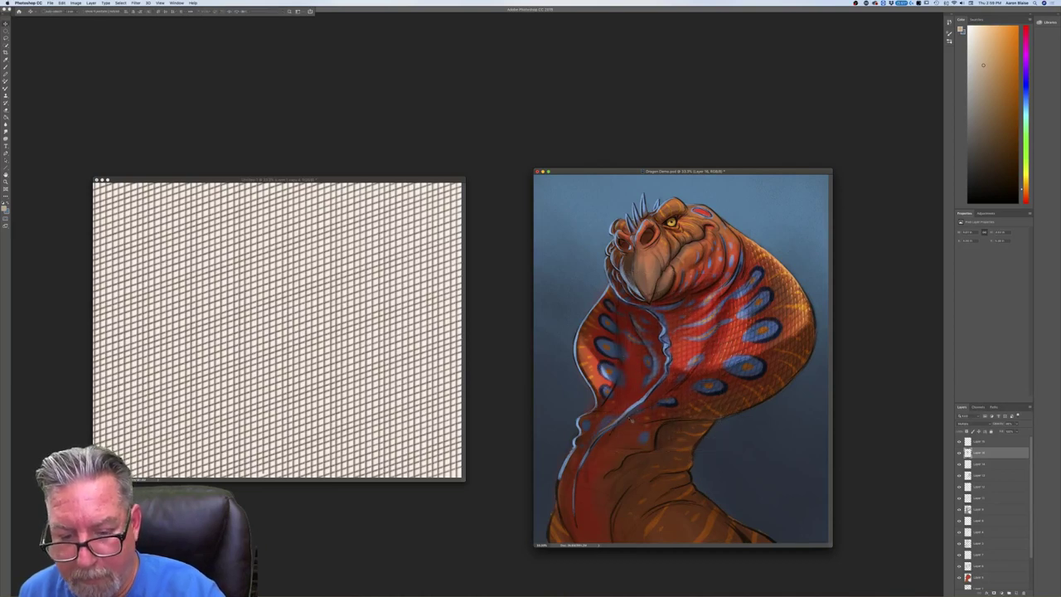
{"action": "left_click", "coordinate": [61, 4]}
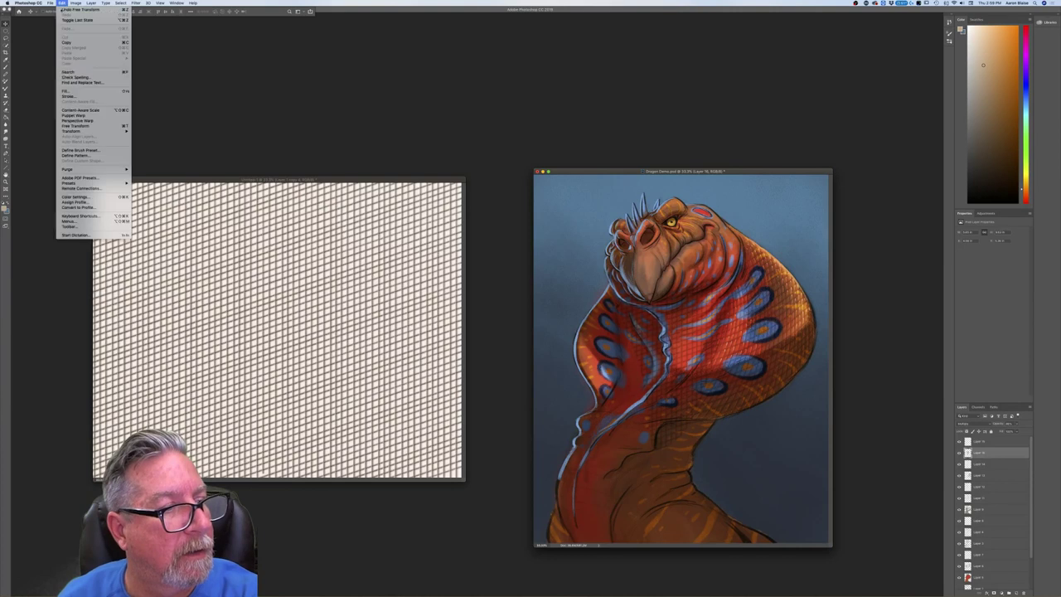
{"action": "left_click", "coordinate": [90, 130]}
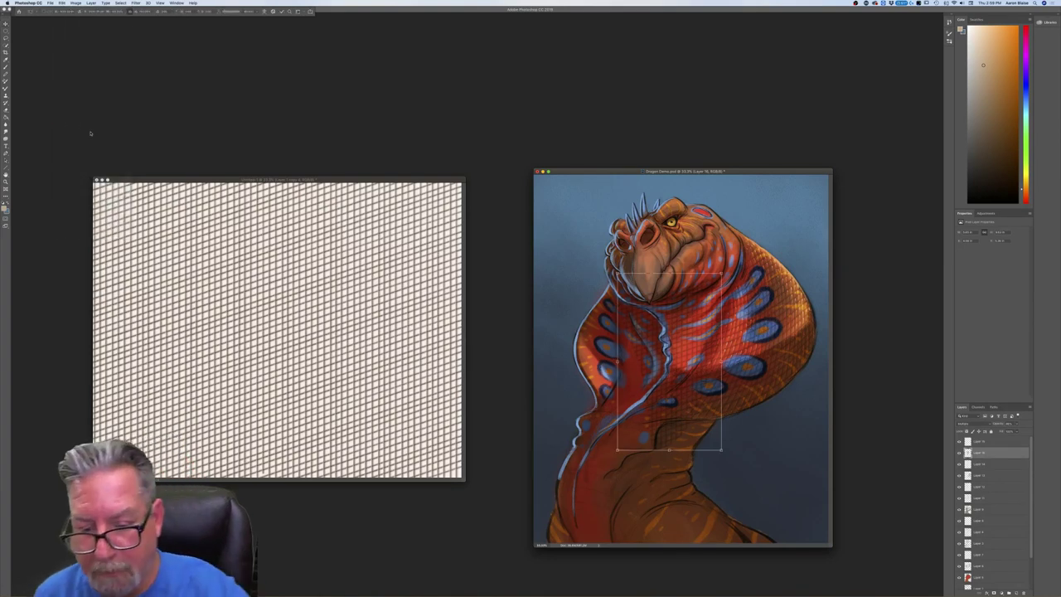
{"action": "left_click_drag", "start_coordinate": [617, 449], "coordinate": [622, 442]}
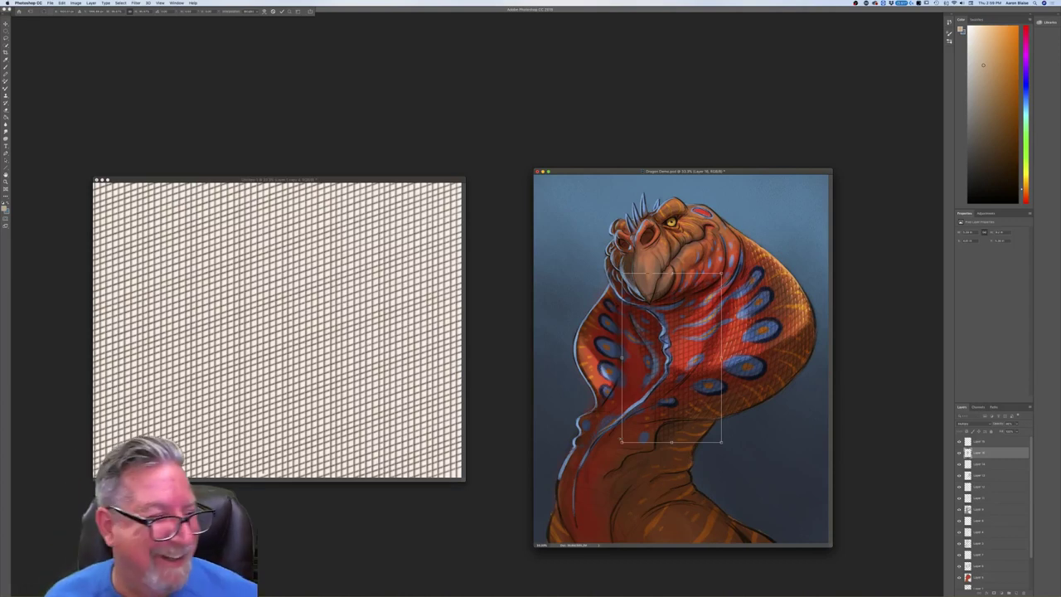
Start a Warp on the chest grid and bend its upper edge down to follow the curve beneath the jaw.
{"action": "left_click", "coordinate": [62, 3]}
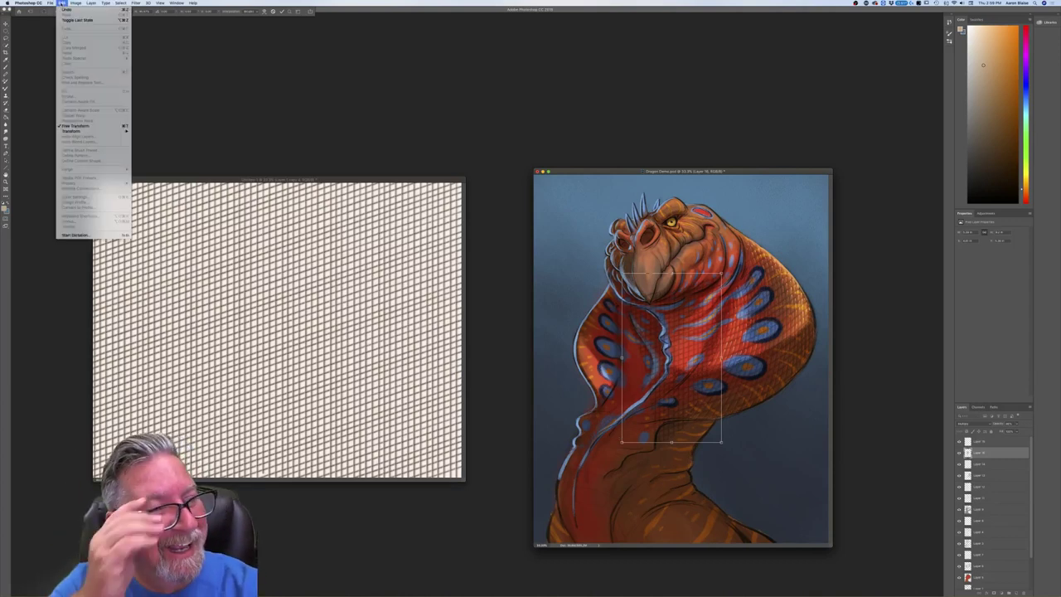
{"action": "mouse_move", "coordinate": [74, 131]}
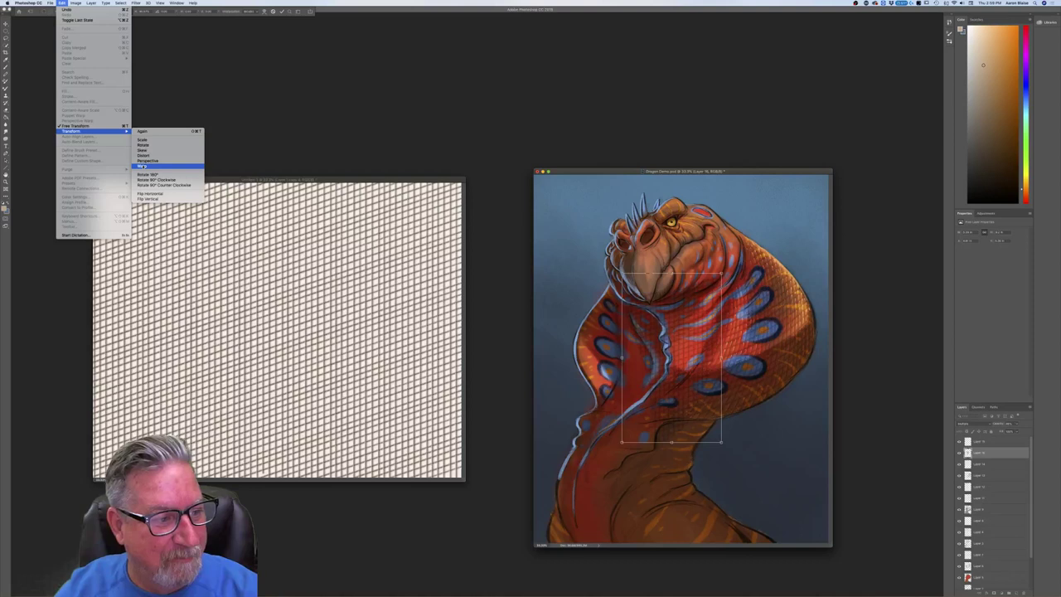
{"action": "left_click", "coordinate": [144, 164]}
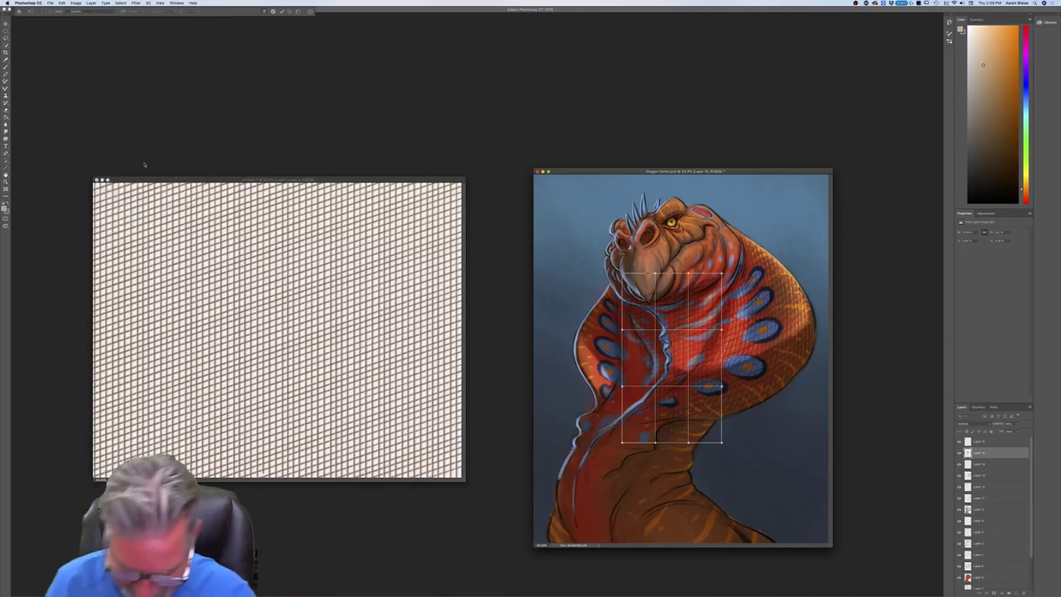
{"action": "key", "text": "super+equal"}
{"action": "key", "text": "super+equal"}
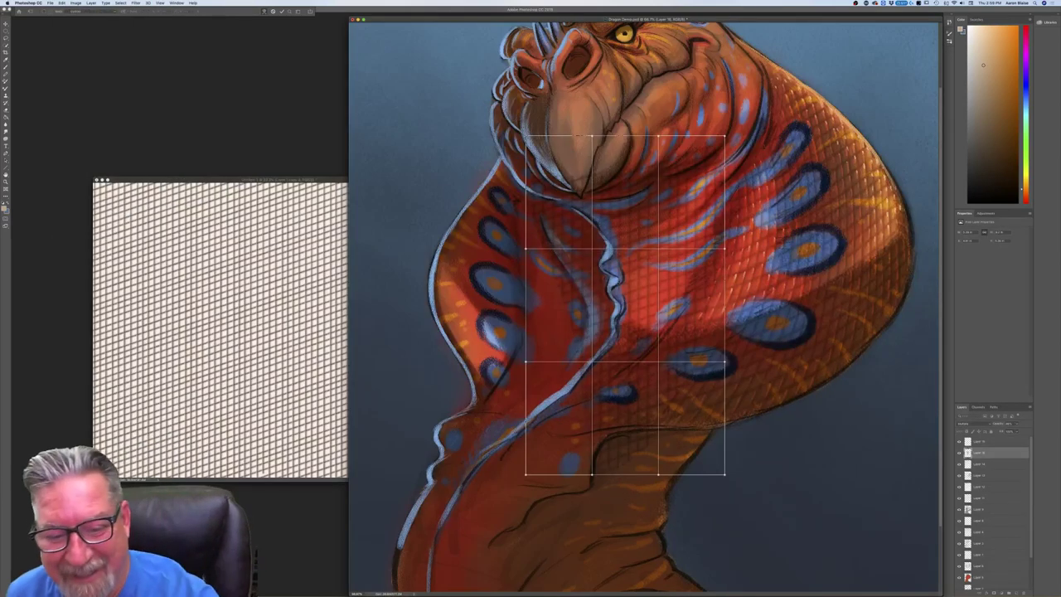
{"action": "left_click_drag", "start_coordinate": [631, 272], "coordinate": [638, 298]}
{"action": "left_click_drag", "start_coordinate": [625, 186], "coordinate": [628, 201]}
{"action": "left_click_drag", "start_coordinate": [603, 156], "coordinate": [619, 194]}
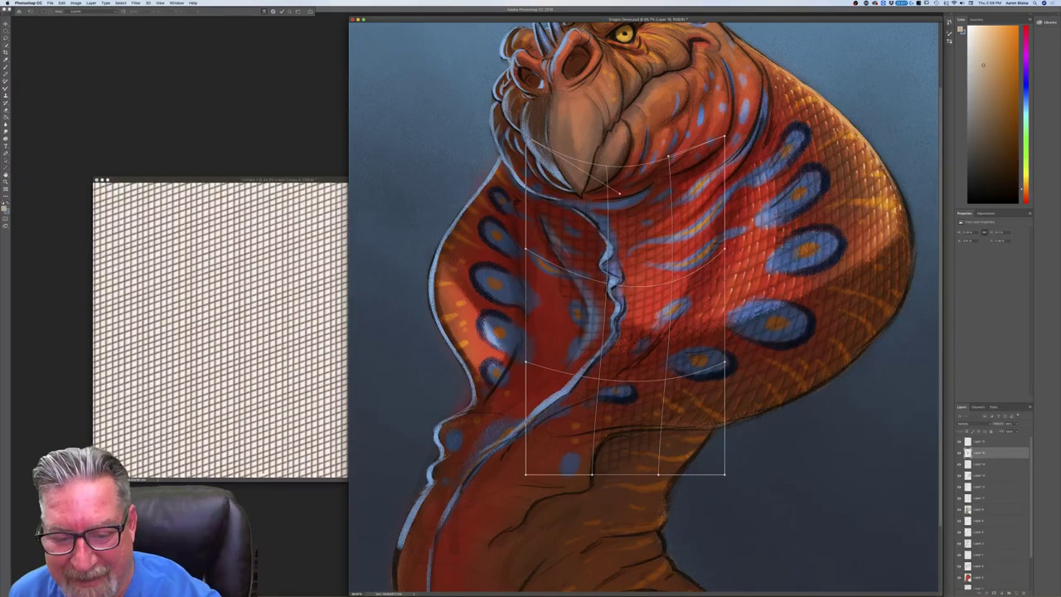
Warp the grid's sides and lower edge so its lines sweep diagonally down the chest toward the neck.
{"action": "left_click_drag", "start_coordinate": [615, 474], "coordinate": [612, 507]}
{"action": "left_click_drag", "start_coordinate": [725, 361], "coordinate": [721, 318]}
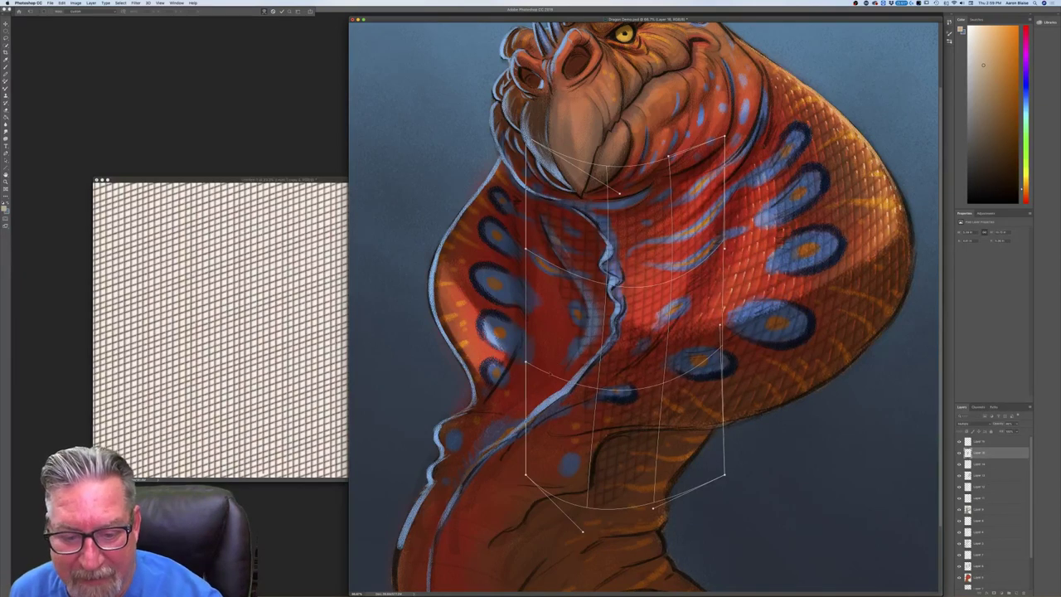
{"action": "left_click_drag", "start_coordinate": [525, 361], "coordinate": [510, 269]}
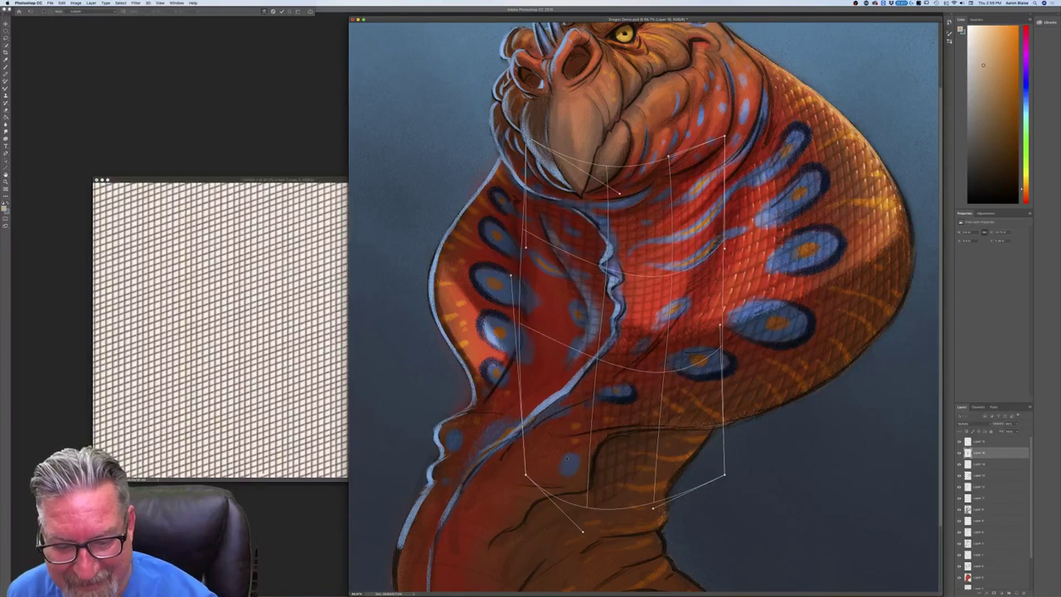
{"action": "left_click_drag", "start_coordinate": [583, 531], "coordinate": [418, 436]}
{"action": "left_click_drag", "start_coordinate": [653, 508], "coordinate": [597, 531]}
{"action": "left_click_drag", "start_coordinate": [569, 462], "coordinate": [573, 461]}
{"action": "left_click_drag", "start_coordinate": [649, 429], "coordinate": [645, 444]}
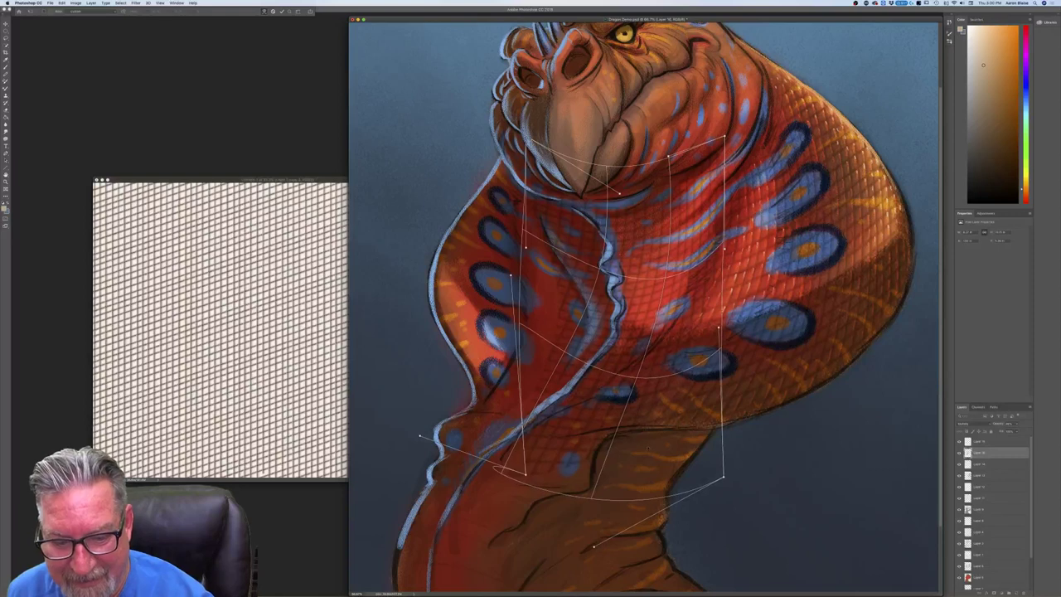
{"action": "left_click_drag", "start_coordinate": [590, 387], "coordinate": [613, 379]}
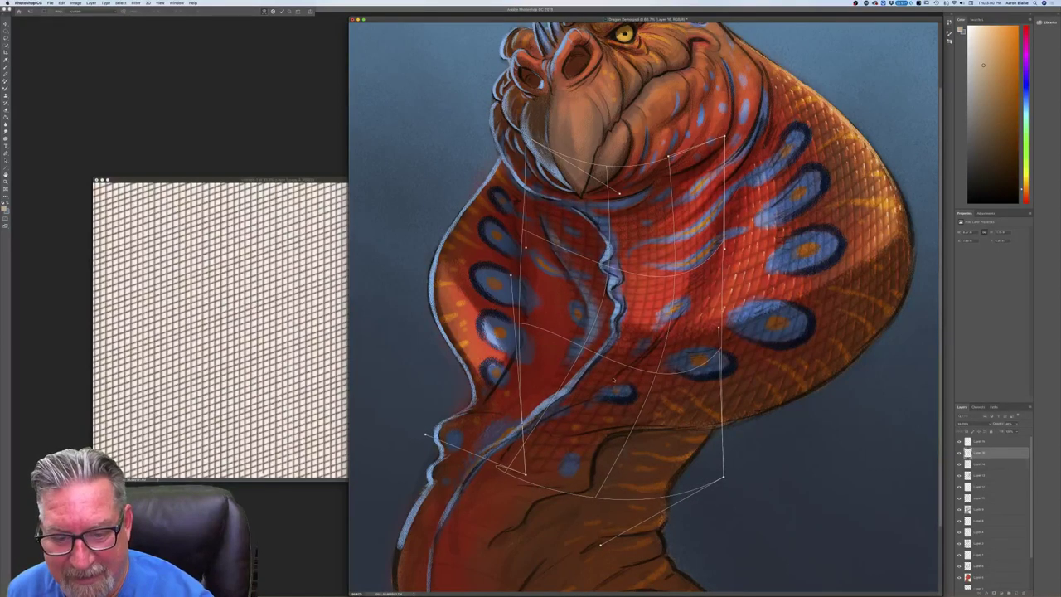
Pull the warp's two lower corners up and inward to follow the base of the hood, and apply the warp.
{"action": "left_click_drag", "start_coordinate": [718, 476], "coordinate": [649, 445]}
{"action": "left_click_drag", "start_coordinate": [599, 543], "coordinate": [650, 446]}
{"action": "left_click_drag", "start_coordinate": [523, 478], "coordinate": [423, 382]}
{"action": "left_click_drag", "start_coordinate": [415, 371], "coordinate": [400, 358]}
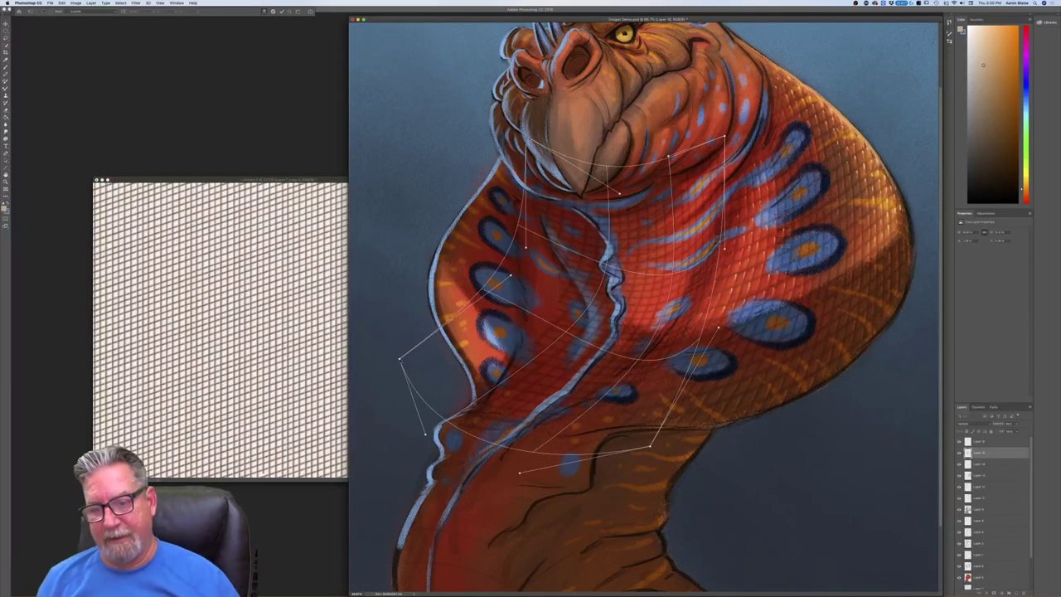
{"action": "key", "text": "Return"}
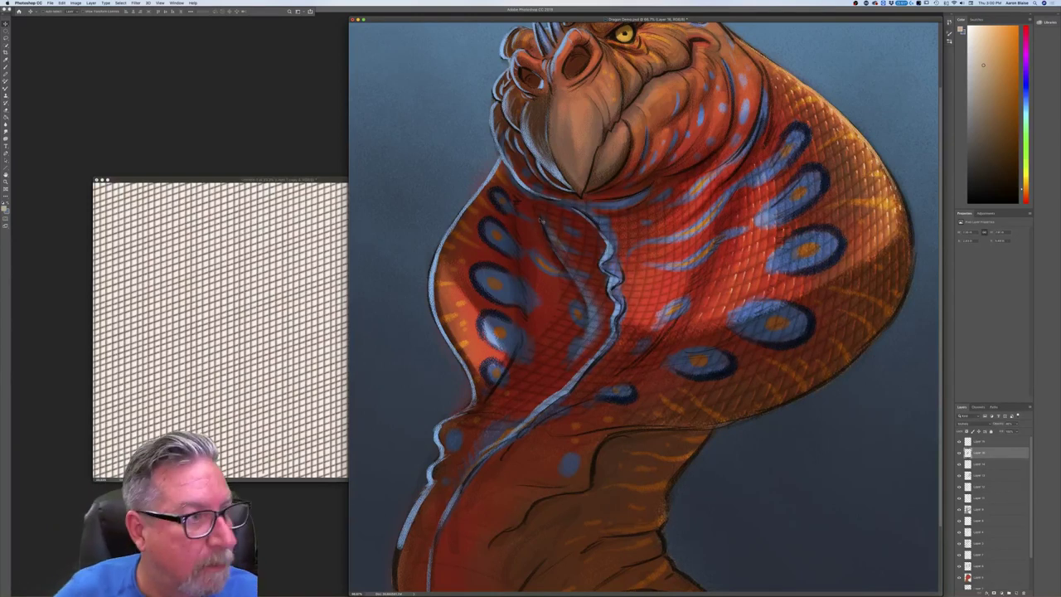
Show the painting full screen, ready the Brush tool, and move the chest grid layer beneath the Overlay highlight layer.
{"action": "key", "text": "f"}
{"action": "key", "text": "b"}
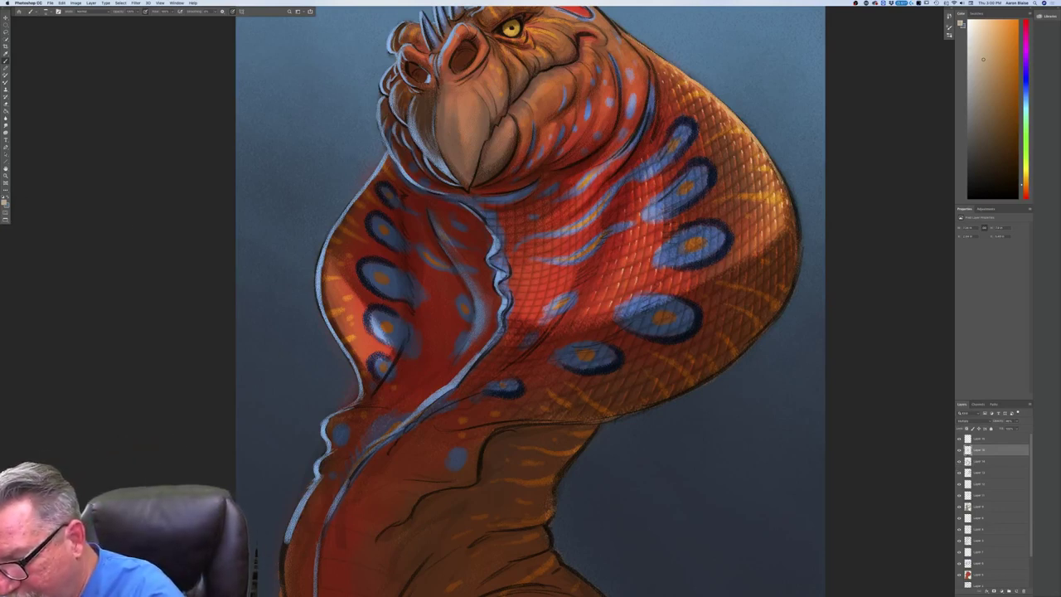
{"action": "left_click", "coordinate": [976, 462]}
{"action": "left_click_drag", "start_coordinate": [977, 452], "coordinate": [977, 466]}
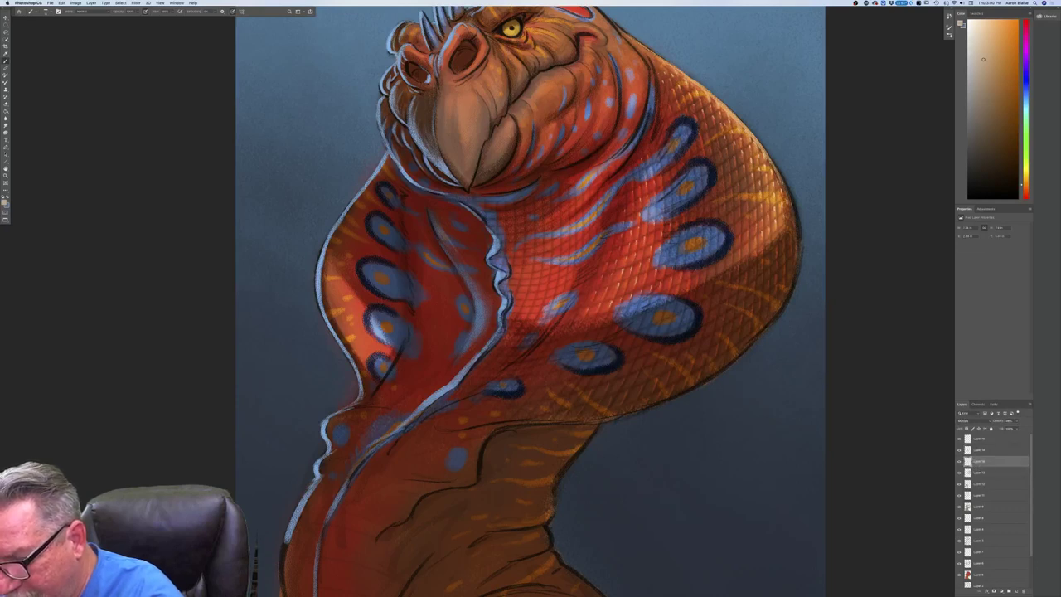
Make the Overlay highlight layer active and choose a lighter pale peach foreground color for the chest scale highlights.
{"action": "left_click", "coordinate": [977, 450]}
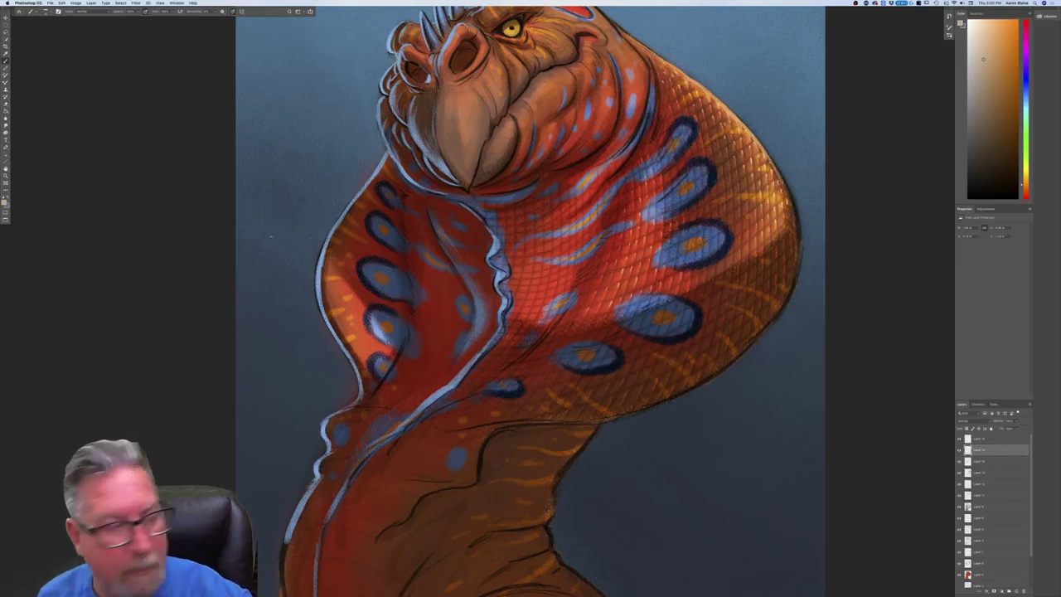
{"action": "left_click", "coordinate": [4, 201]}
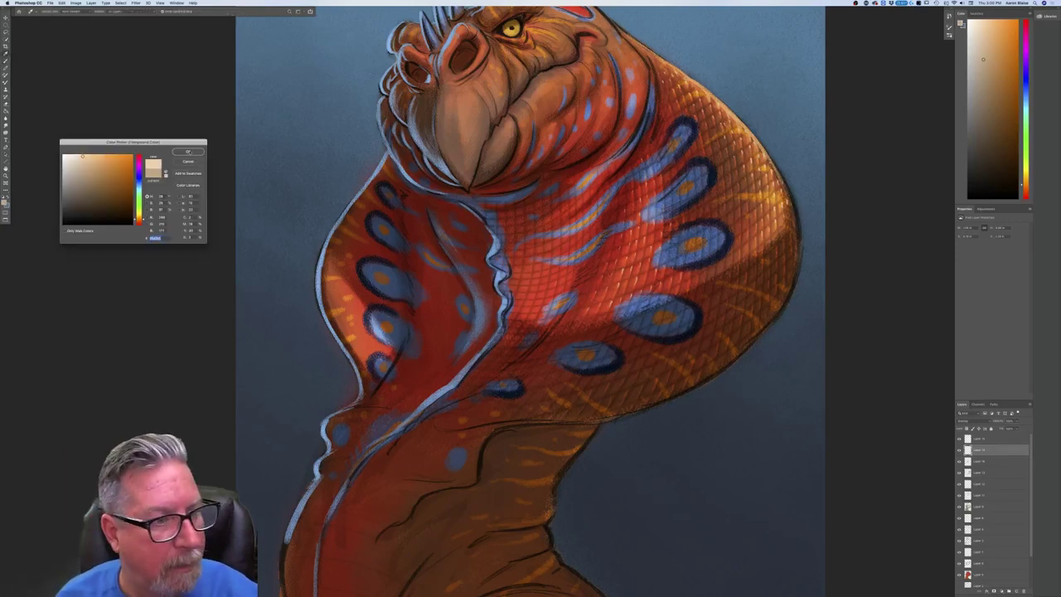
{"action": "left_click", "coordinate": [187, 152]}
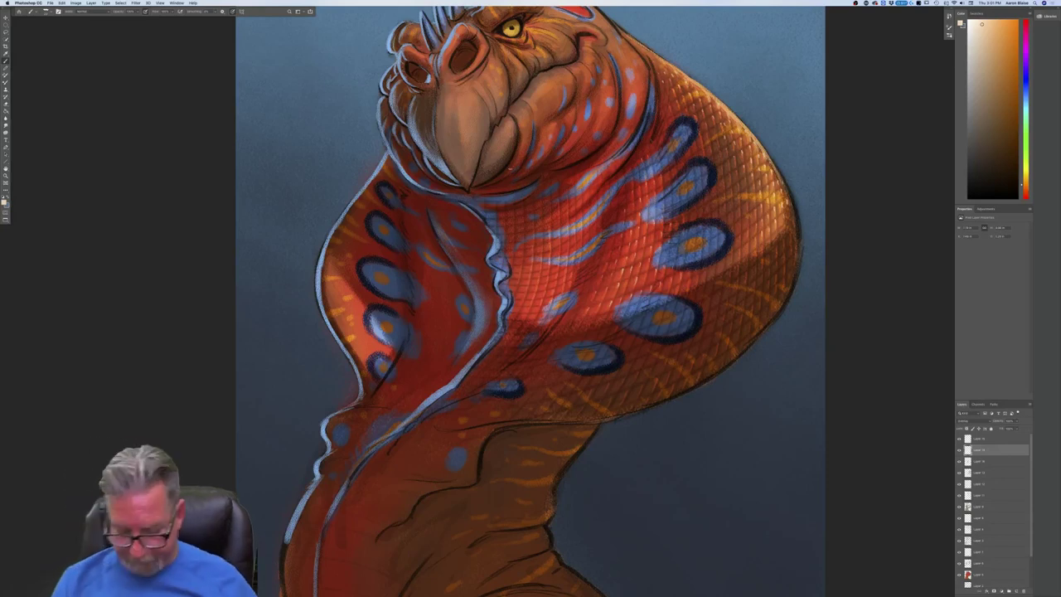
{"action": "key", "text": "super+0"}
{"action": "key", "text": "super+0"}
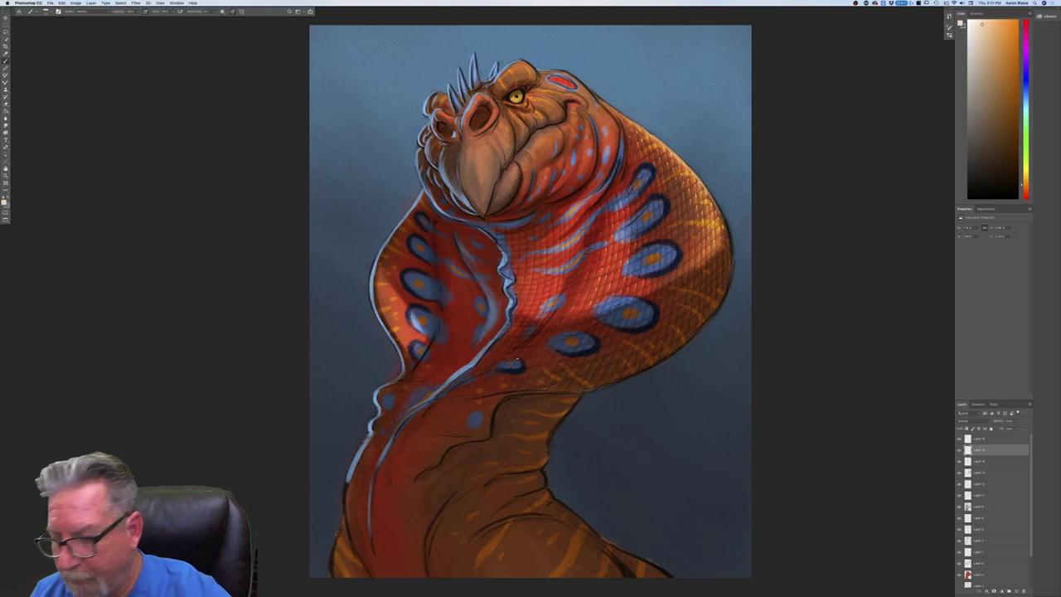
Adjust the opacity of the chest grid layer and judge the texture with the painting at reduced size.
{"action": "left_click", "coordinate": [978, 461]}
{"action": "left_click", "coordinate": [1016, 420]}
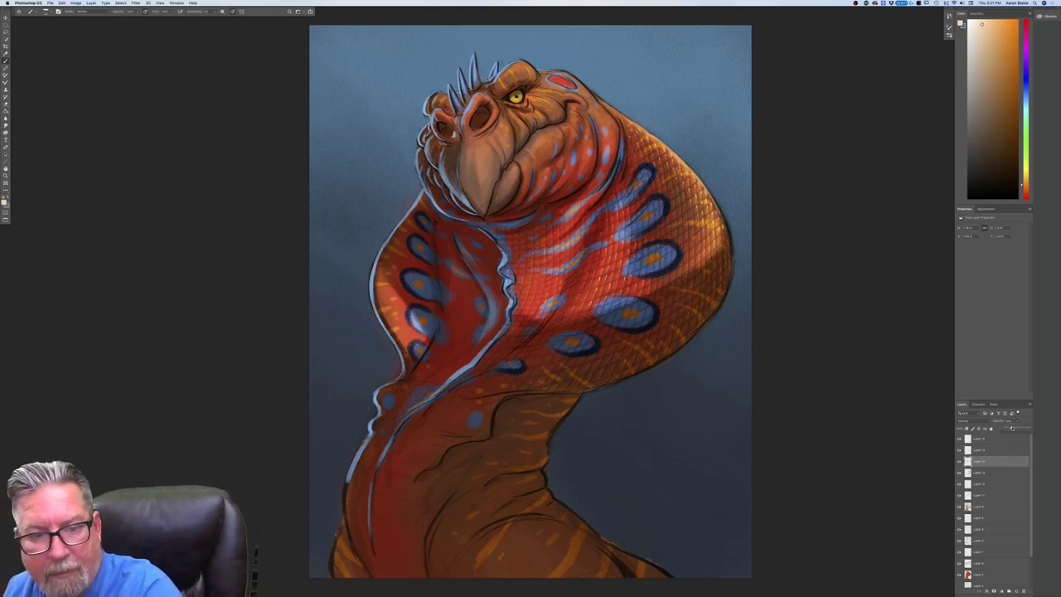
{"action": "key", "text": "super+minus"}
{"action": "key", "text": "super+minus"}
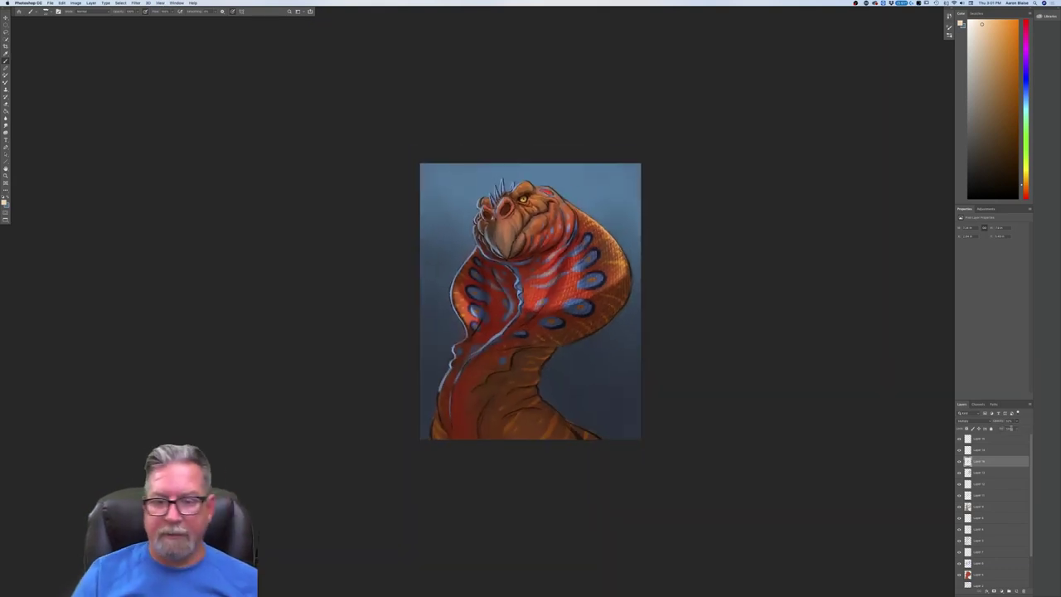
{"action": "key", "text": "super+plus"}
{"action": "key", "text": "super+plus"}
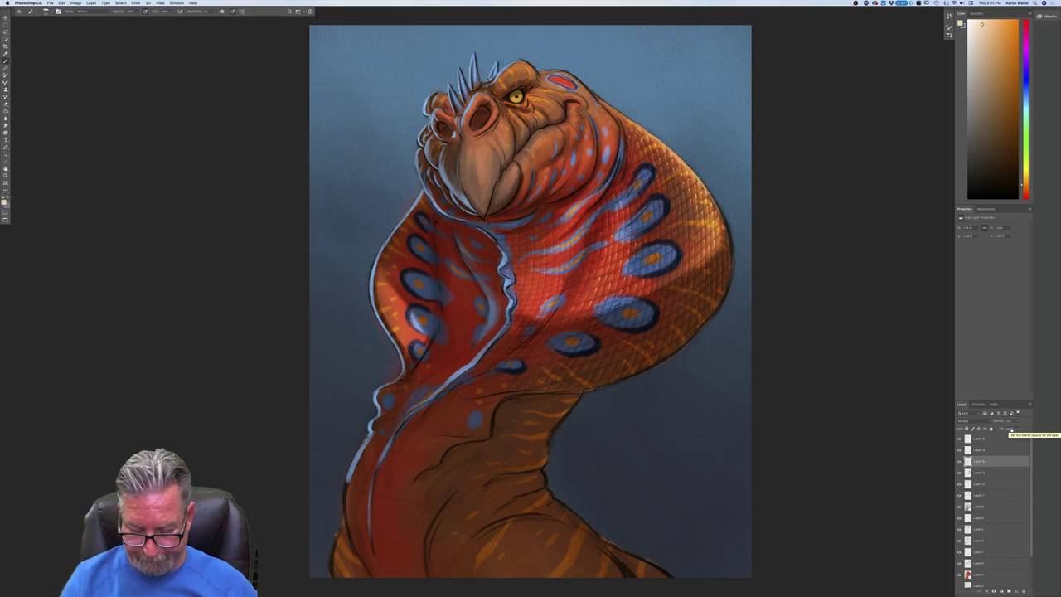
{"action": "key", "text": "super+minus"}
{"action": "key", "text": "super+minus"}
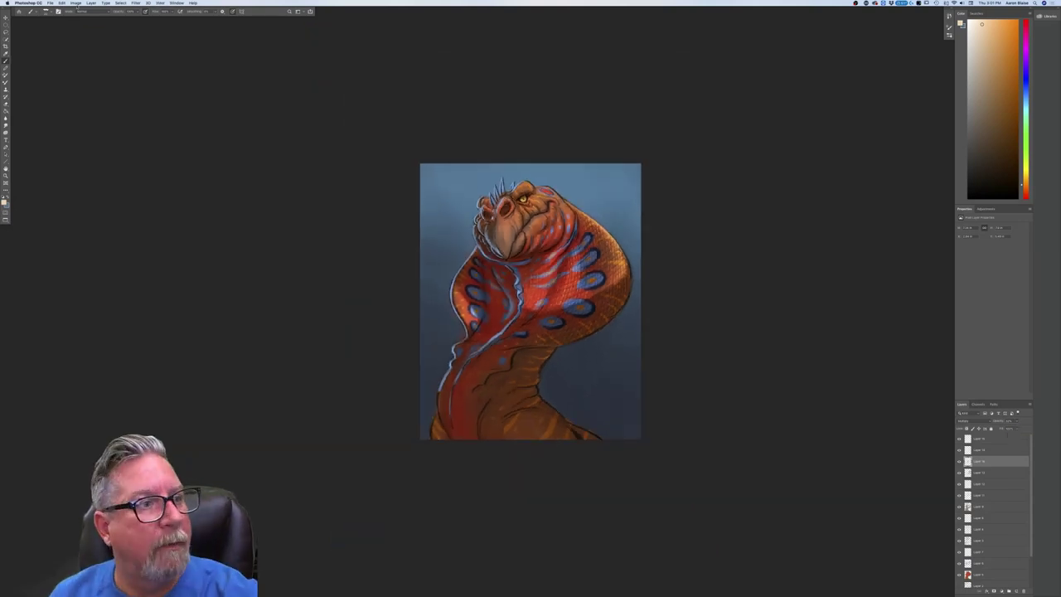
Flip the canvas horizontally and check the mirrored creature both small and enlarged.
{"action": "left_click", "coordinate": [76, 3]}
{"action": "mouse_move", "coordinate": [111, 53]}
{"action": "left_click", "coordinate": [148, 81]}
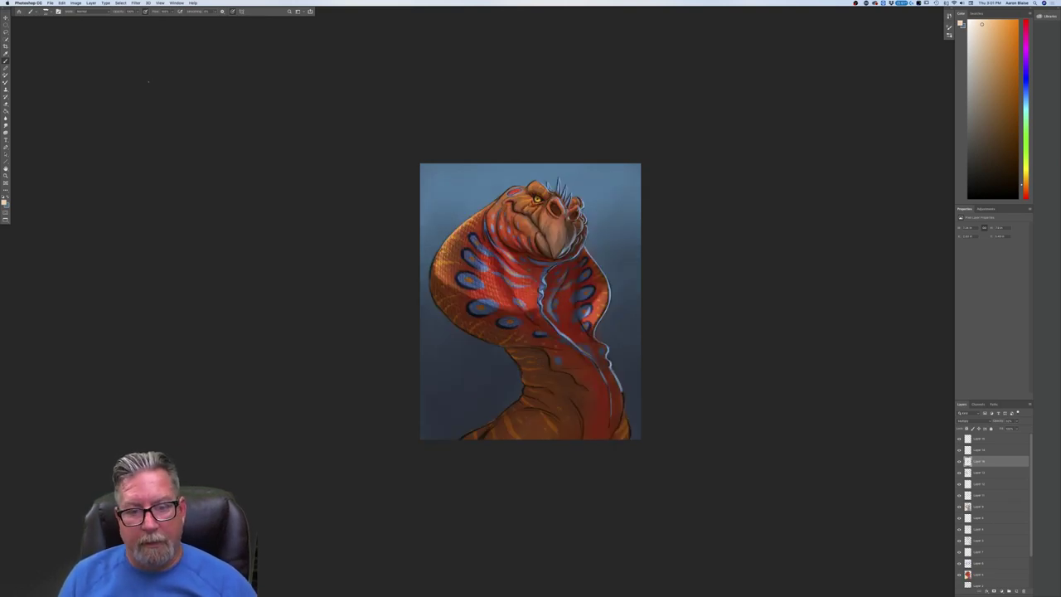
{"action": "key", "text": "super+plus"}
{"action": "key", "text": "super+plus"}
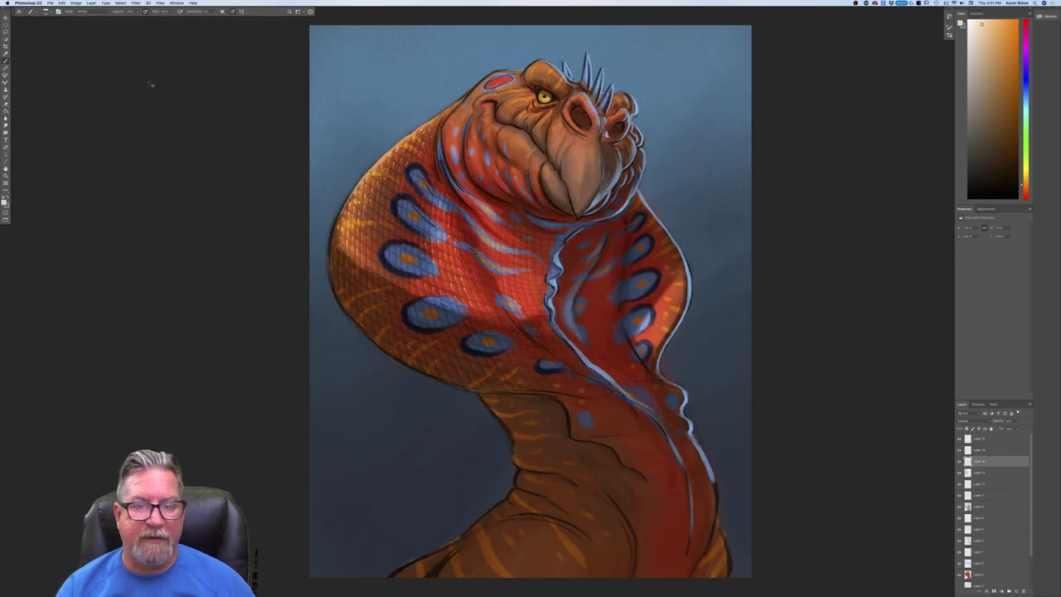
{"action": "key", "text": "super+minus"}
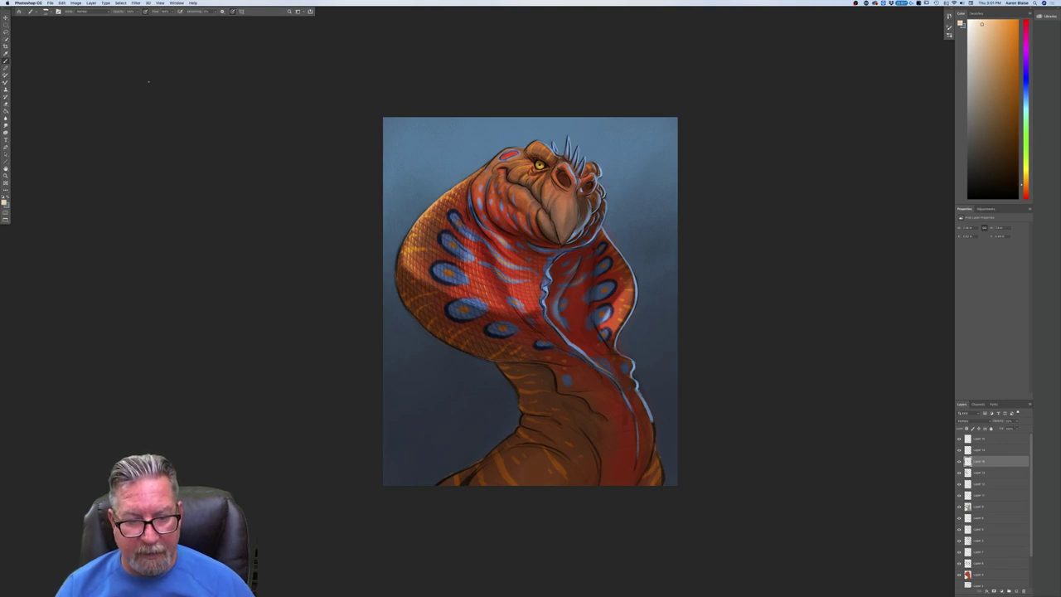
{"action": "key", "text": "super+plus"}
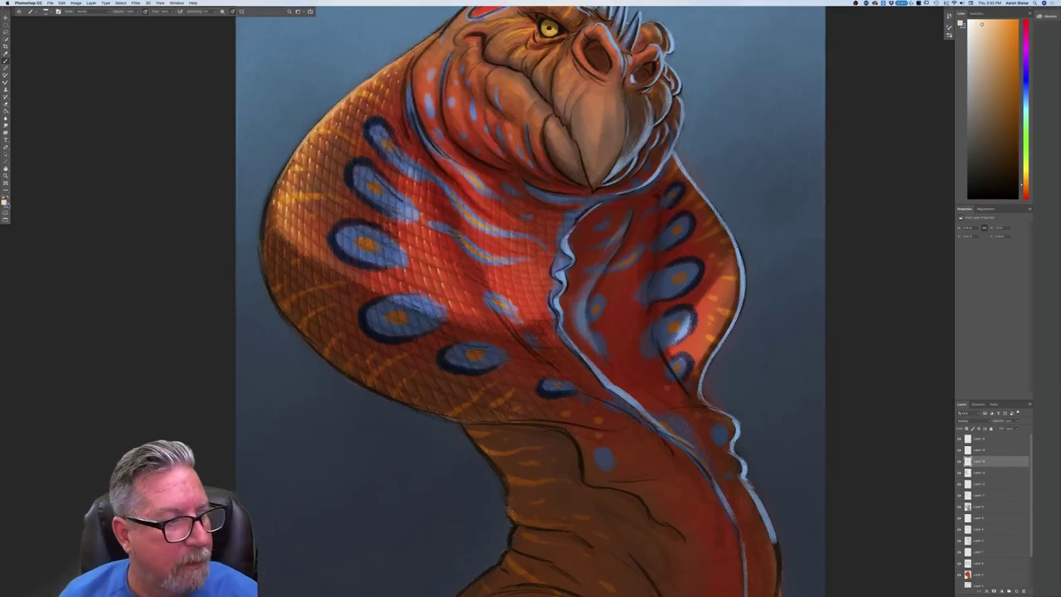
Choose a pale light blue foreground color and make the Overlay highlight layer active again.
{"action": "left_click", "coordinate": [5, 203]}
{"action": "left_click", "coordinate": [138, 188]}
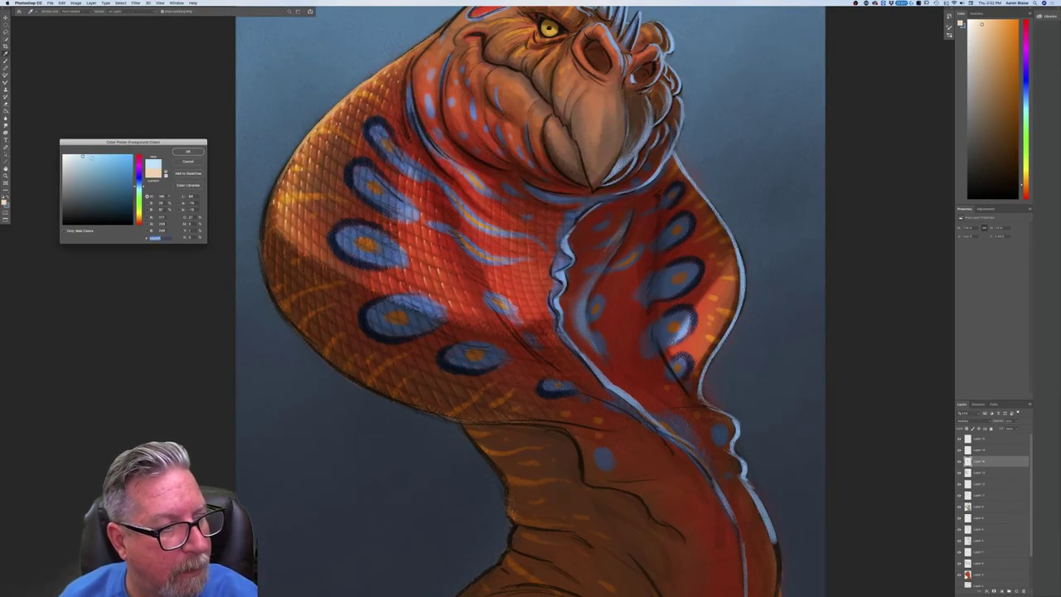
{"action": "left_click", "coordinate": [188, 152]}
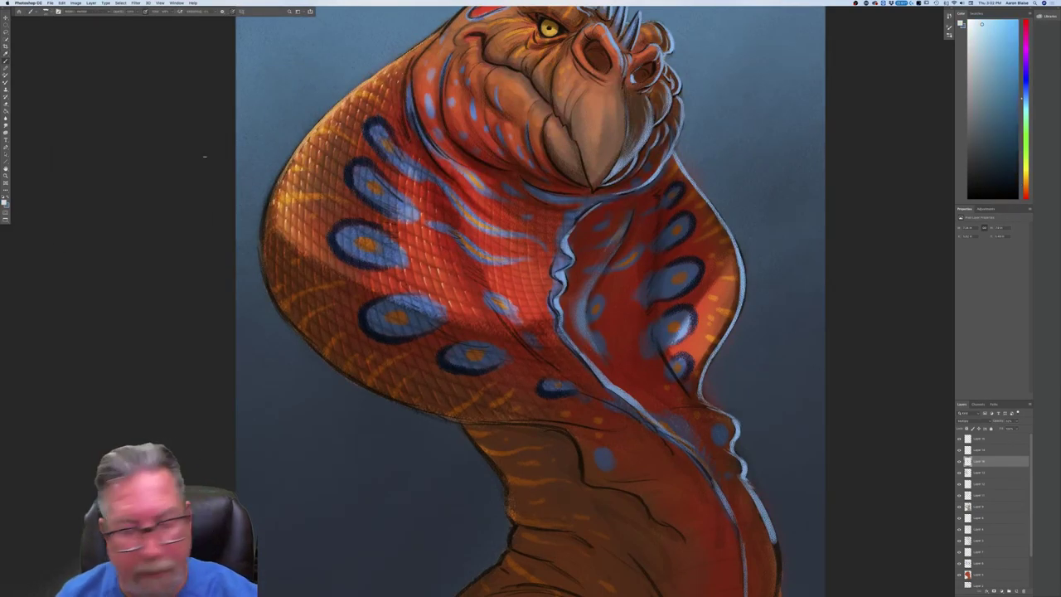
{"action": "left_click", "coordinate": [982, 450]}
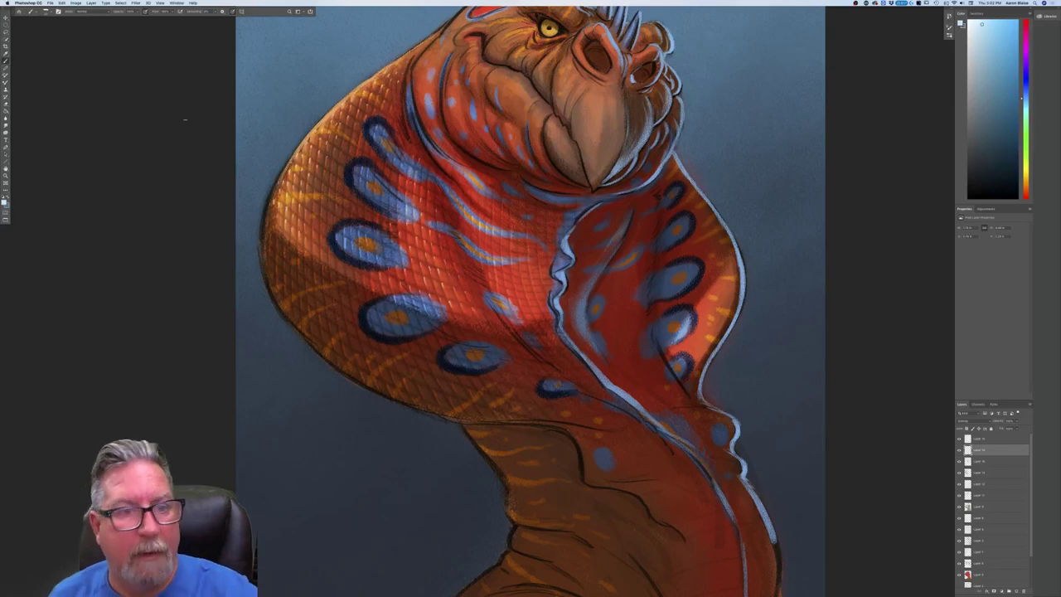
Flip the canvas horizontally back to its original orientation and view the whole painting.
{"action": "left_click", "coordinate": [76, 3]}
{"action": "mouse_move", "coordinate": [91, 56]}
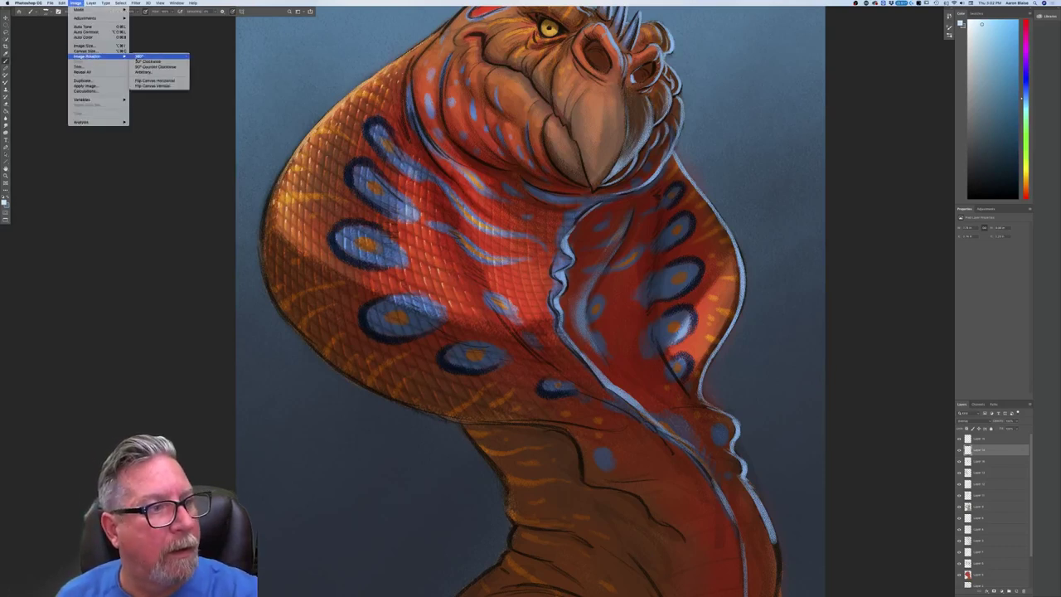
{"action": "left_click", "coordinate": [139, 80]}
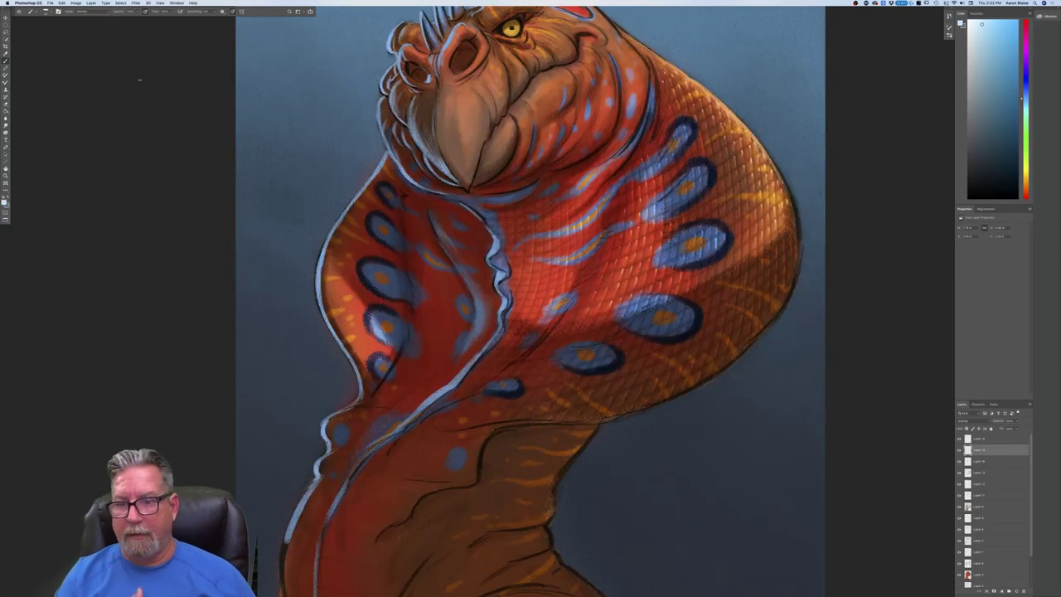
{"action": "key", "text": "super+0"}
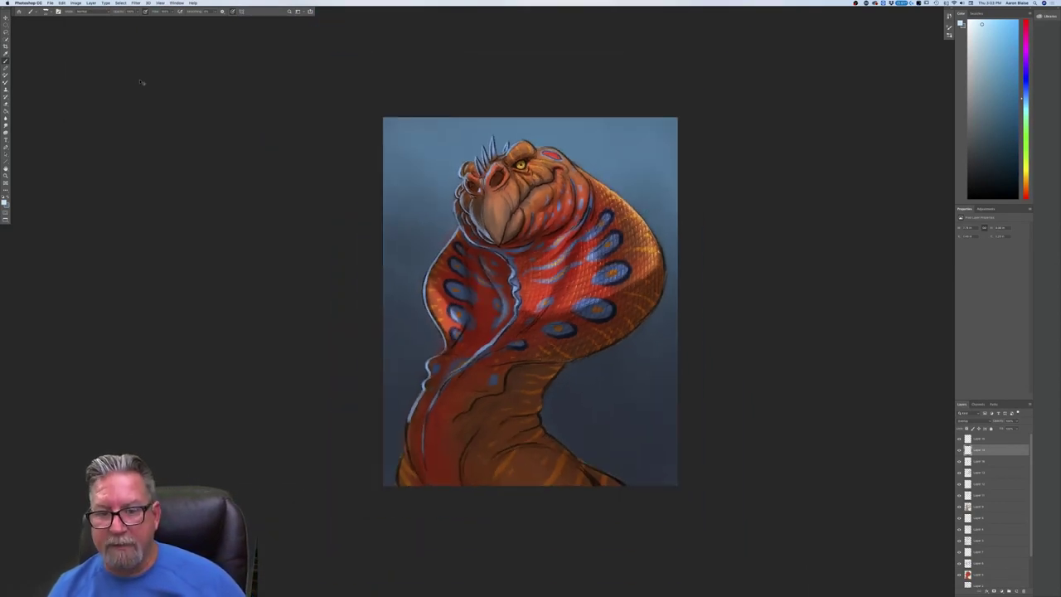
{"action": "key", "text": "super+plus"}
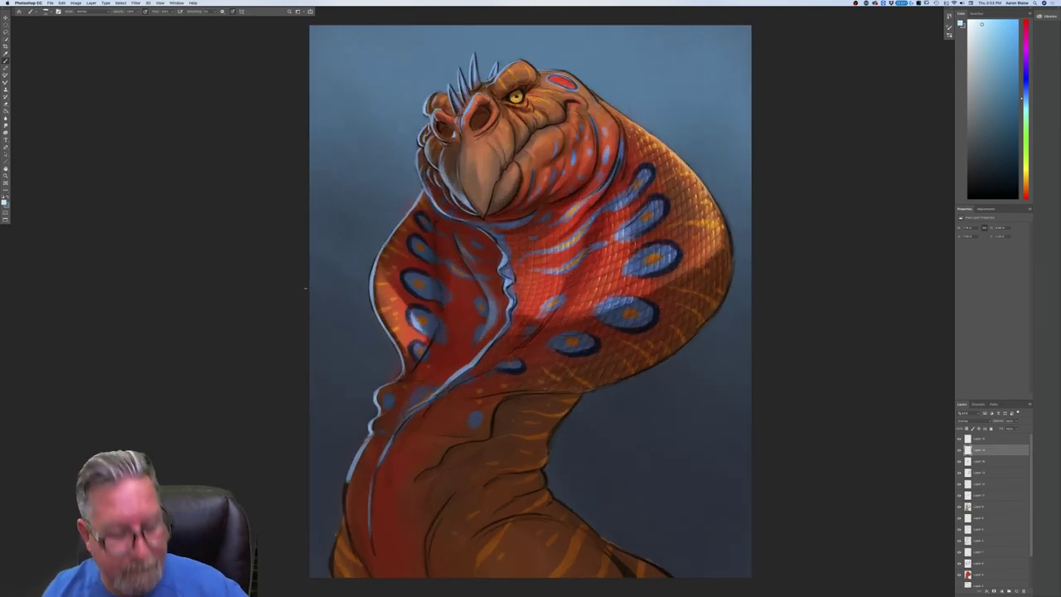
Return to the windowed view of both documents and bring the grid texture window in front, clear of its old position.
{"action": "key", "text": "f"}
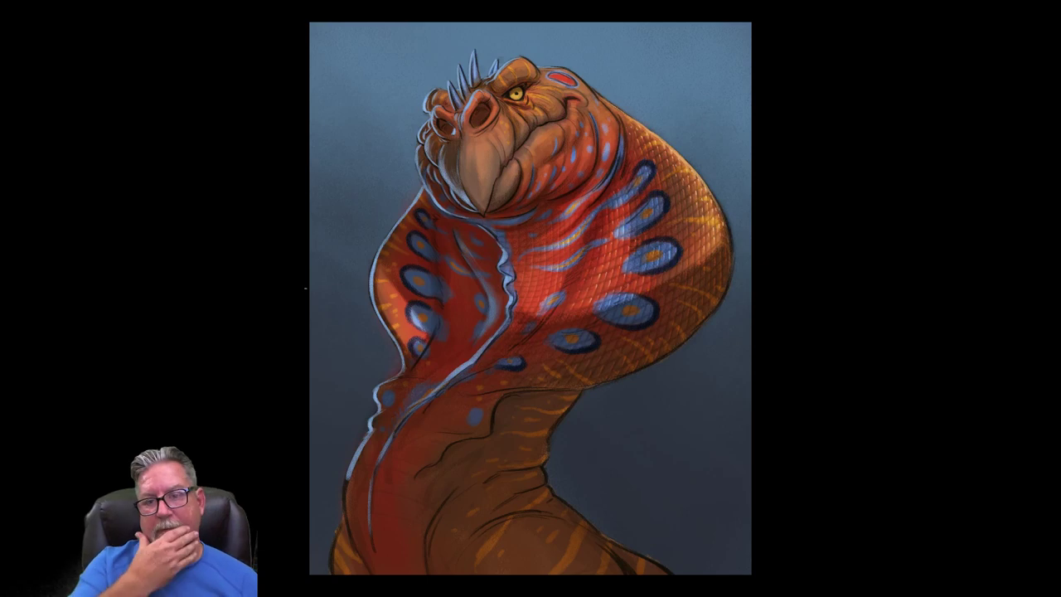
{"action": "key", "text": "f"}
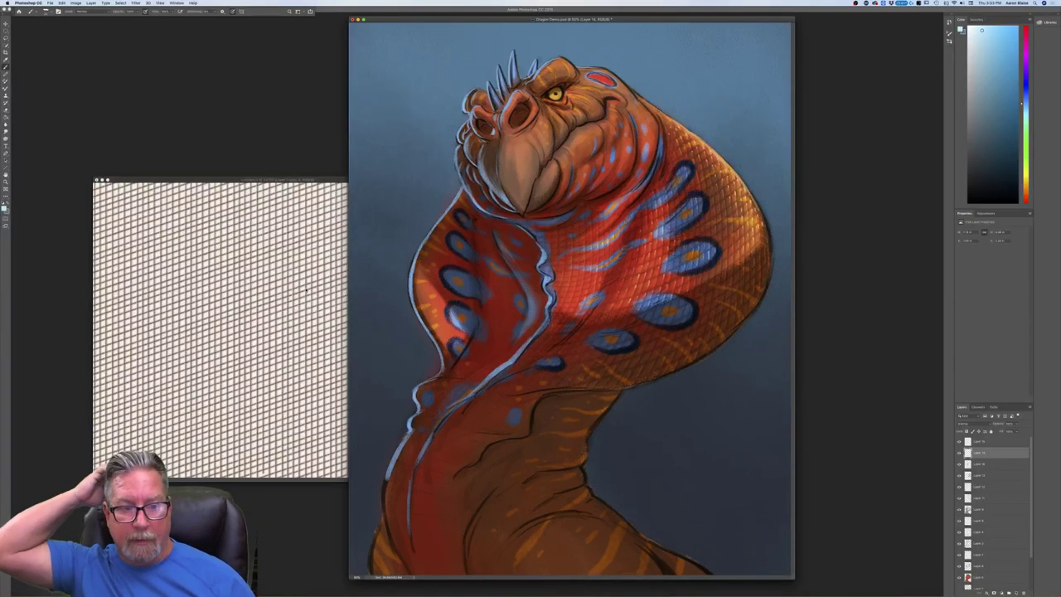
{"action": "left_click_drag", "start_coordinate": [172, 180], "coordinate": [139, 137]}
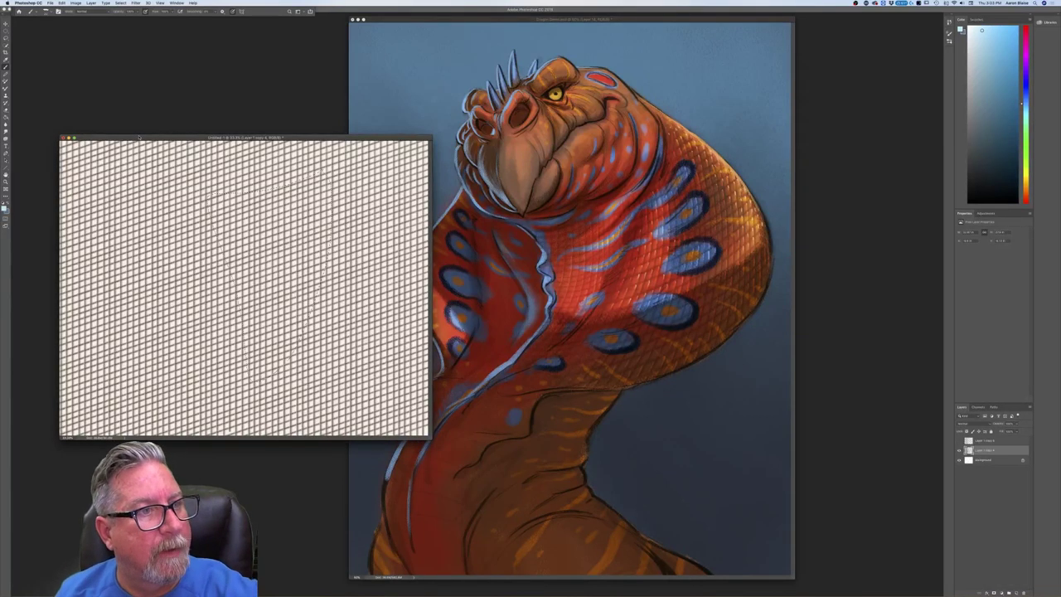
Clear the selection in the grid texture document and move its window farther off the creature painting.
{"action": "left_click", "coordinate": [120, 3]}
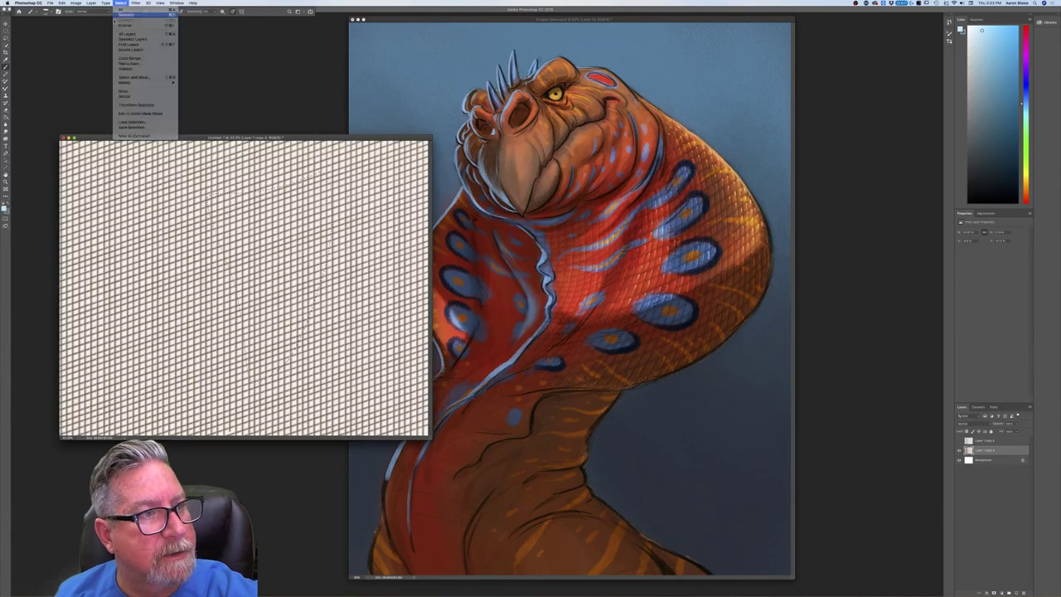
{"action": "left_click", "coordinate": [120, 14]}
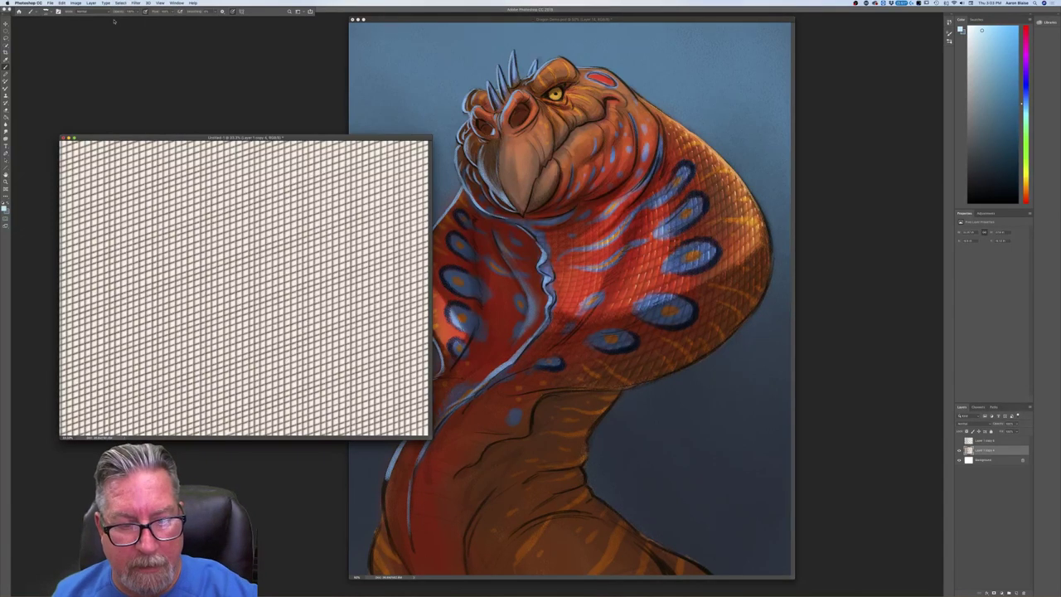
{"action": "left_click_drag", "start_coordinate": [335, 139], "coordinate": [275, 103]}
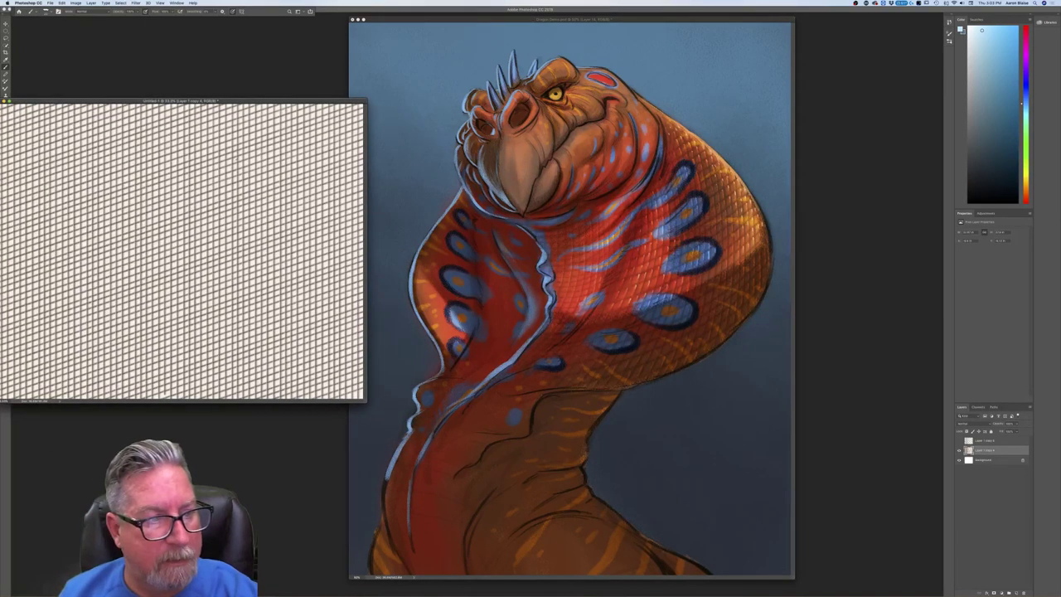
Lasso a tall diamond-shaped patch of the grid texture and bring it into the painting over the throat and left hood.
{"action": "left_click", "coordinate": [6, 38]}
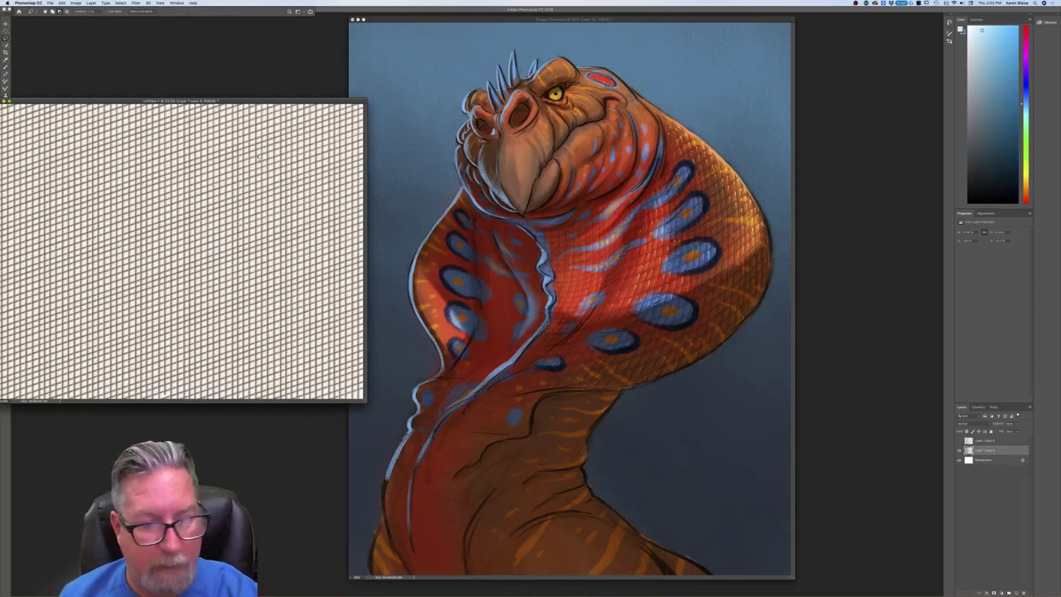
{"action": "mouse_move", "coordinate": [257, 158]}
{"action": "left_mouse_down"}
{"action": "mouse_move", "coordinate": [300, 264]}
{"action": "mouse_move", "coordinate": [250, 364]}
{"action": "mouse_move", "coordinate": [220, 375]}
{"action": "mouse_move", "coordinate": [168, 296]}
{"action": "mouse_move", "coordinate": [163, 236]}
{"action": "mouse_move", "coordinate": [217, 147]}
{"action": "mouse_move", "coordinate": [270, 179]}
{"action": "left_mouse_up"}
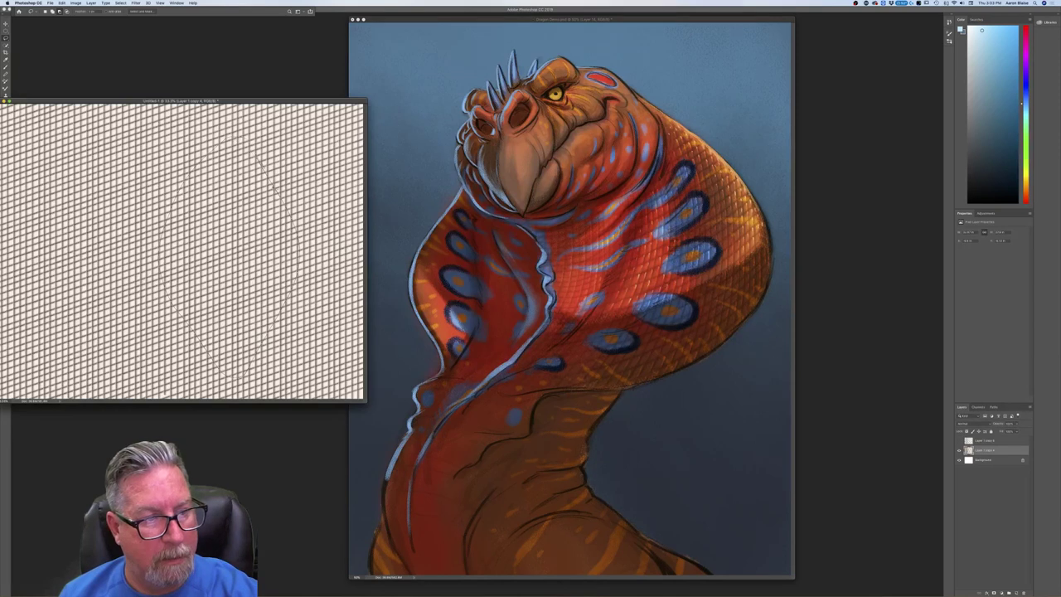
{"action": "key", "text": "v"}
{"action": "left_click_drag", "start_coordinate": [273, 249], "coordinate": [488, 308]}
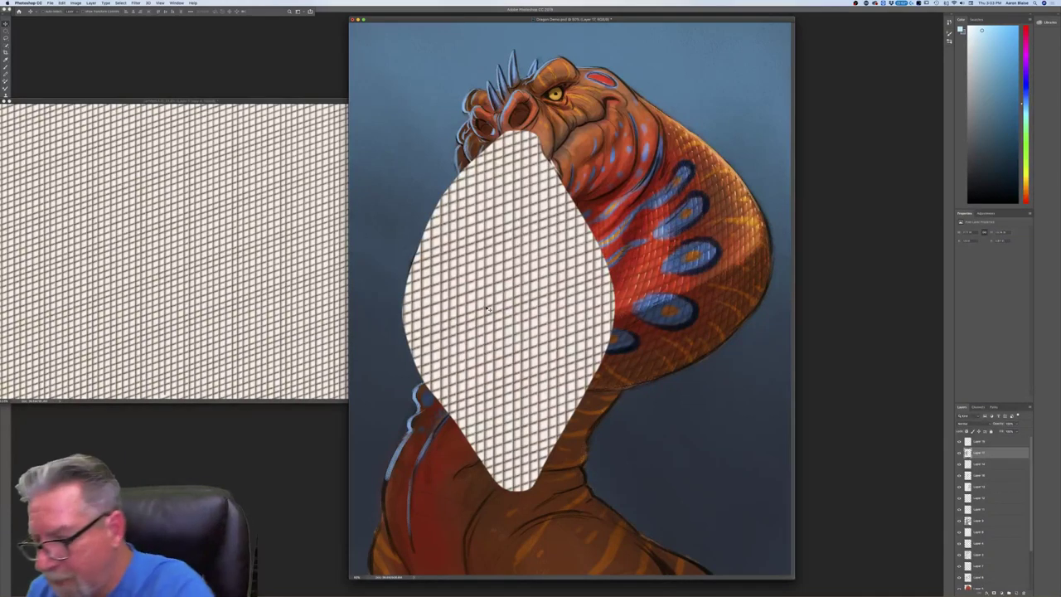
Set the new grid patch layer to Multiply and lower its opacity so the painting shows through.
{"action": "left_click", "coordinate": [963, 423]}
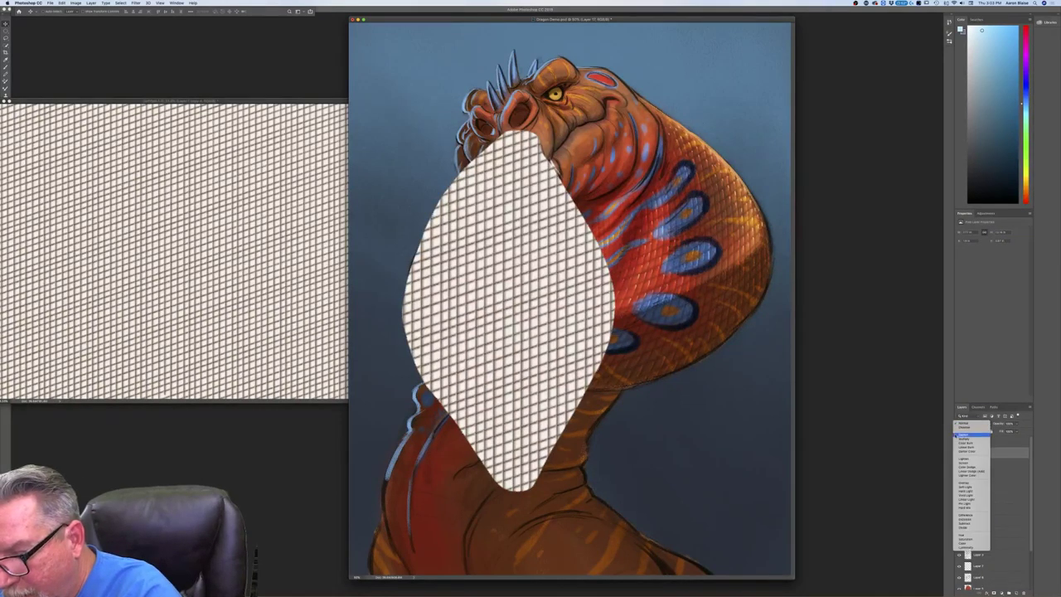
{"action": "left_click", "coordinate": [965, 438]}
{"action": "left_click", "coordinate": [1016, 423]}
{"action": "left_click_drag", "start_coordinate": [1017, 431], "coordinate": [1003, 431]}
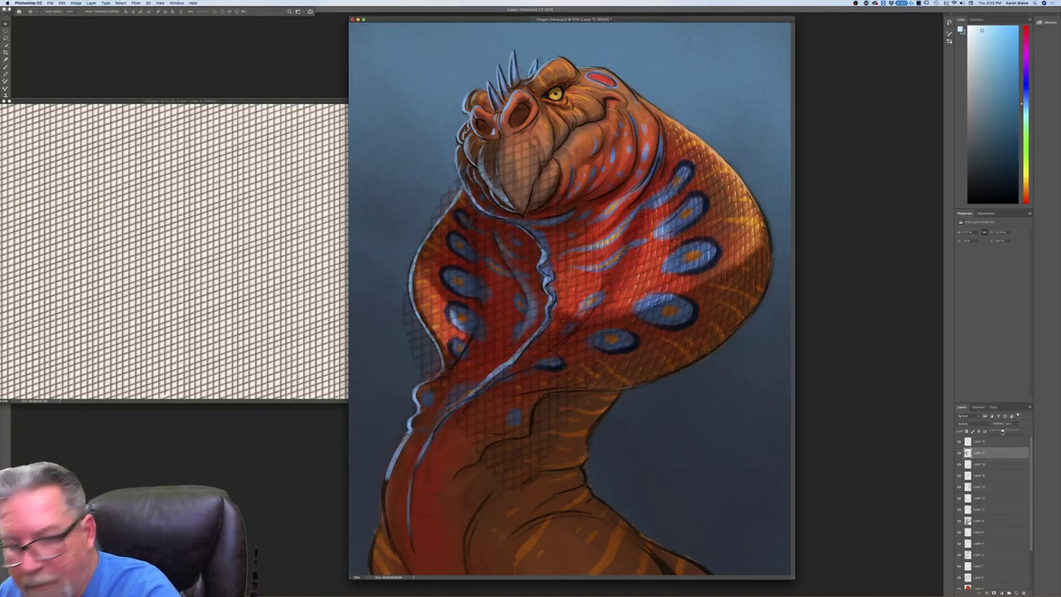
Scale the grid patch down with Free Transform and place it over the left side of the hood.
{"action": "left_click", "coordinate": [62, 4]}
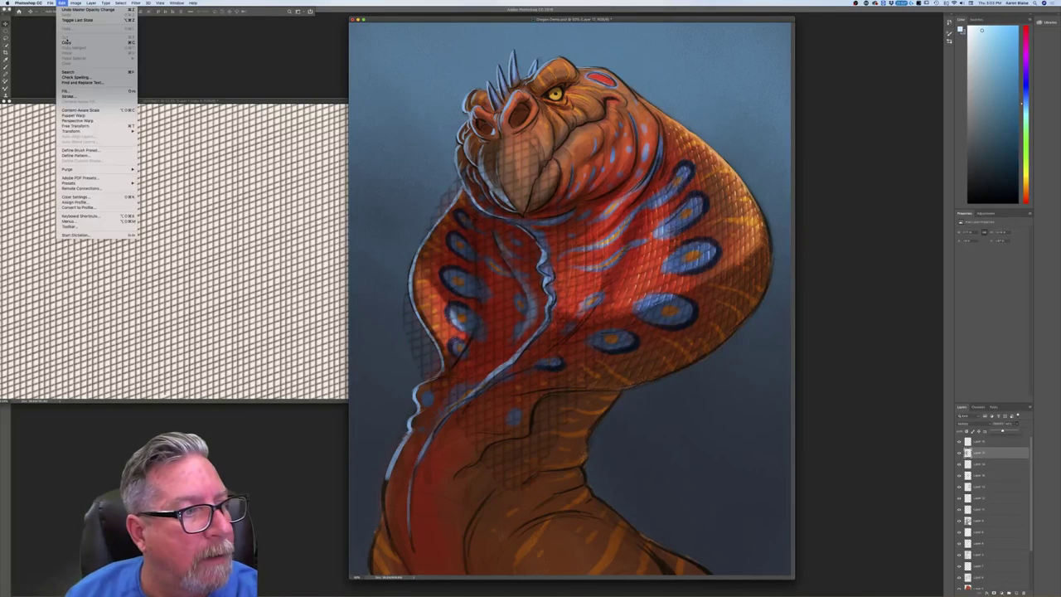
{"action": "left_click", "coordinate": [76, 126]}
{"action": "left_click_drag", "start_coordinate": [401, 129], "coordinate": [418, 195]}
{"action": "left_click_drag", "start_coordinate": [435, 304], "coordinate": [420, 302]}
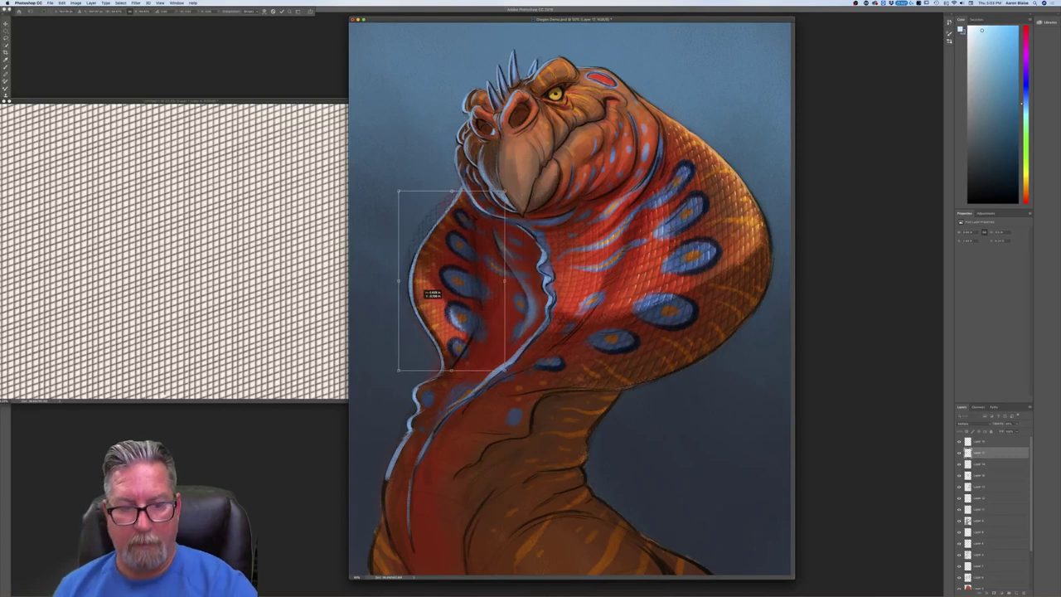
{"action": "key", "text": "super+equal"}
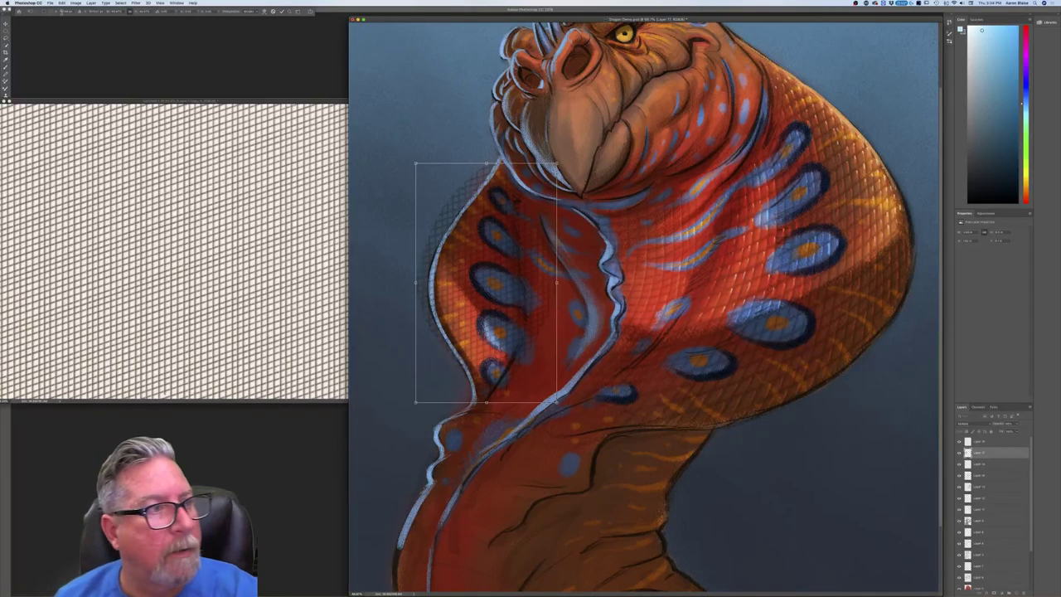
Mirror the grid patch and enlarge it slightly, keeping it positioned over the left side of the hood.
{"action": "left_click", "coordinate": [62, 4]}
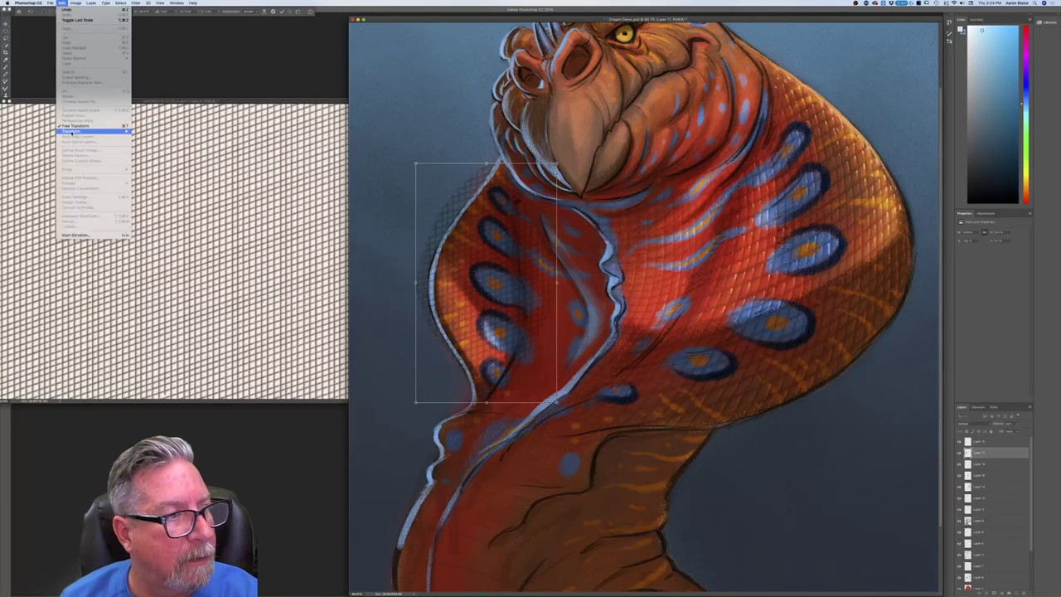
{"action": "mouse_move", "coordinate": [91, 131]}
{"action": "left_click", "coordinate": [147, 196]}
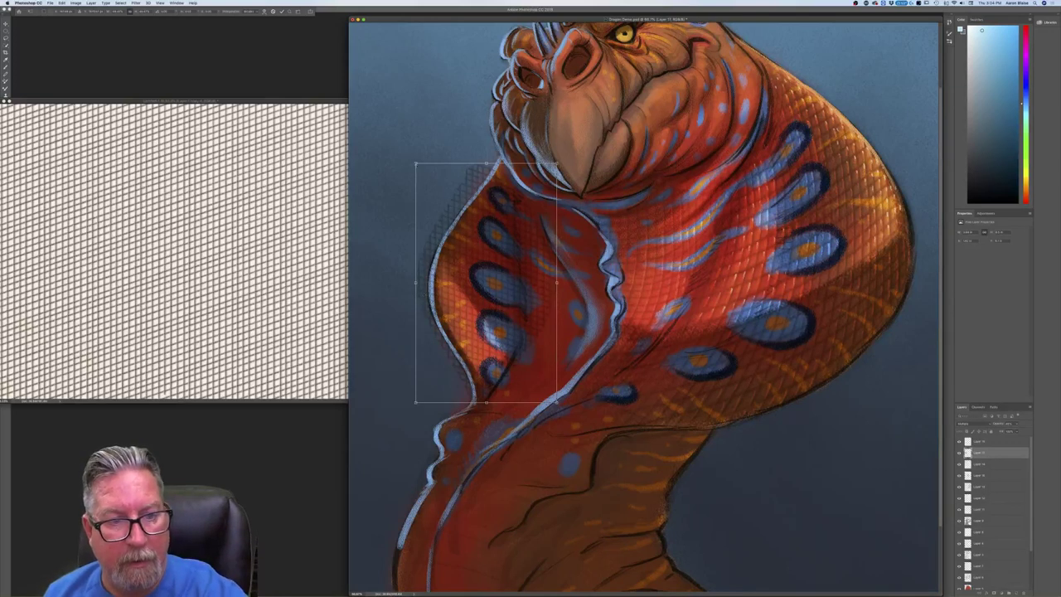
{"action": "left_click_drag", "start_coordinate": [415, 163], "coordinate": [400, 137]}
{"action": "left_click_drag", "start_coordinate": [447, 239], "coordinate": [463, 241]}
{"action": "left_click_drag", "start_coordinate": [460, 358], "coordinate": [440, 363]}
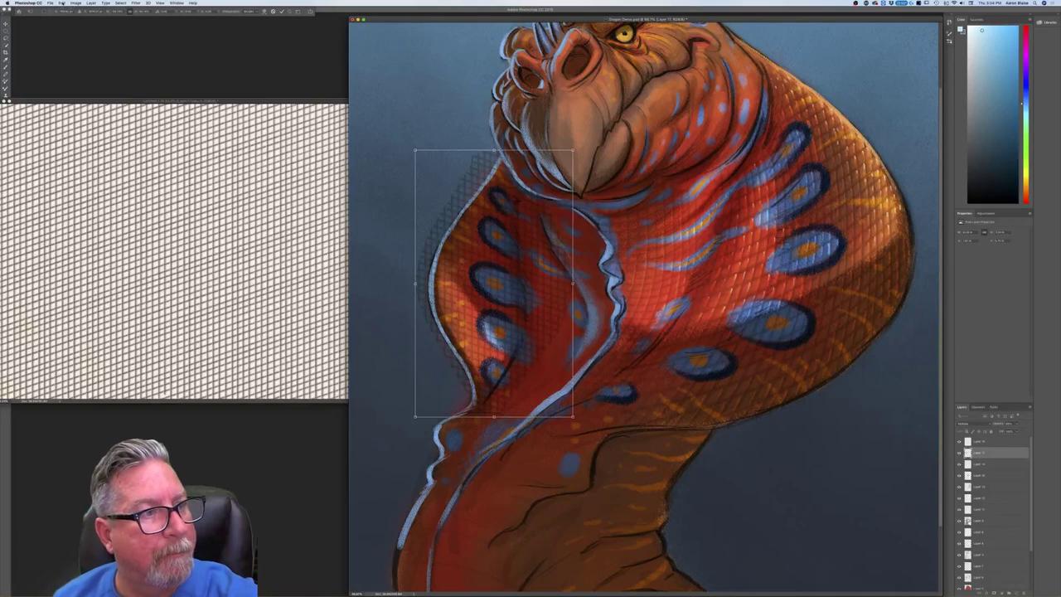
Start warping the grid patch, pulling in its upper left corner and bending its rows to follow the hood's curve.
{"action": "left_click", "coordinate": [61, 3]}
{"action": "mouse_move", "coordinate": [91, 127]}
{"action": "left_click", "coordinate": [166, 165]}
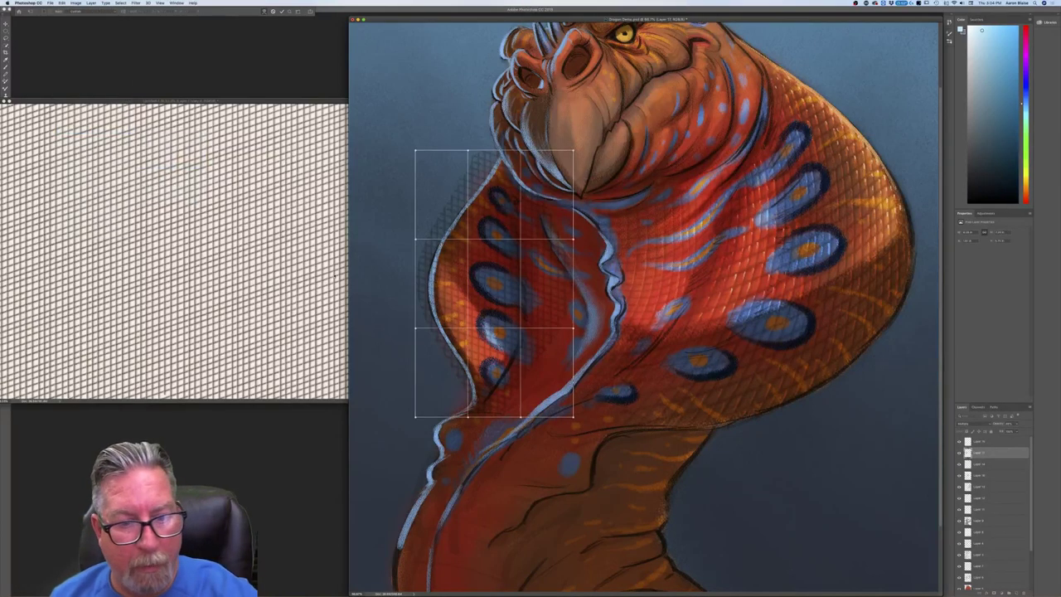
{"action": "left_click_drag", "start_coordinate": [418, 152], "coordinate": [463, 152]}
{"action": "left_click_drag", "start_coordinate": [428, 239], "coordinate": [430, 230]}
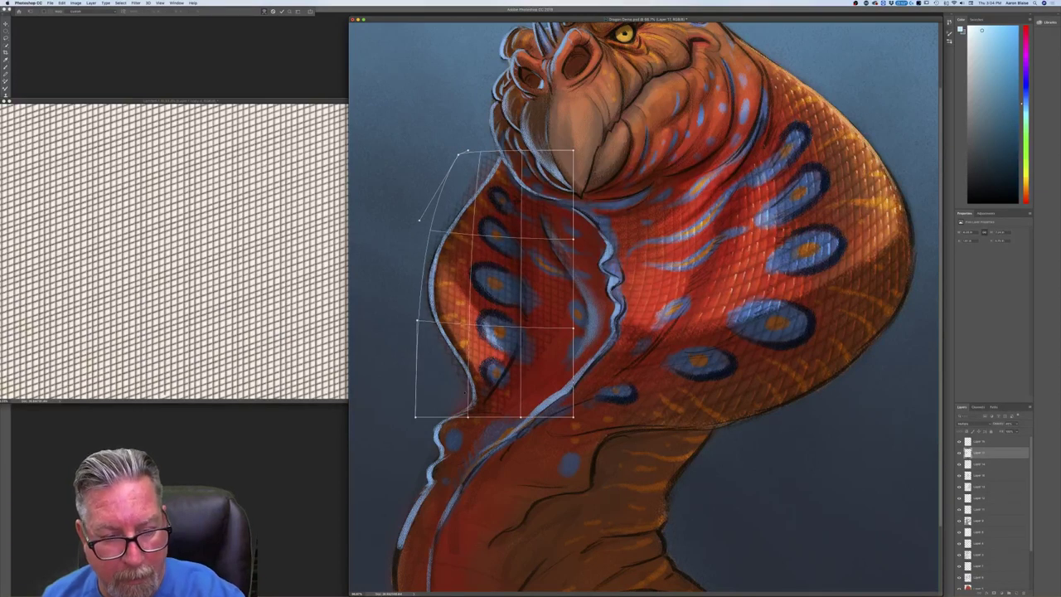
{"action": "left_click_drag", "start_coordinate": [497, 343], "coordinate": [490, 363]}
{"action": "left_click_drag", "start_coordinate": [530, 176], "coordinate": [494, 160]}
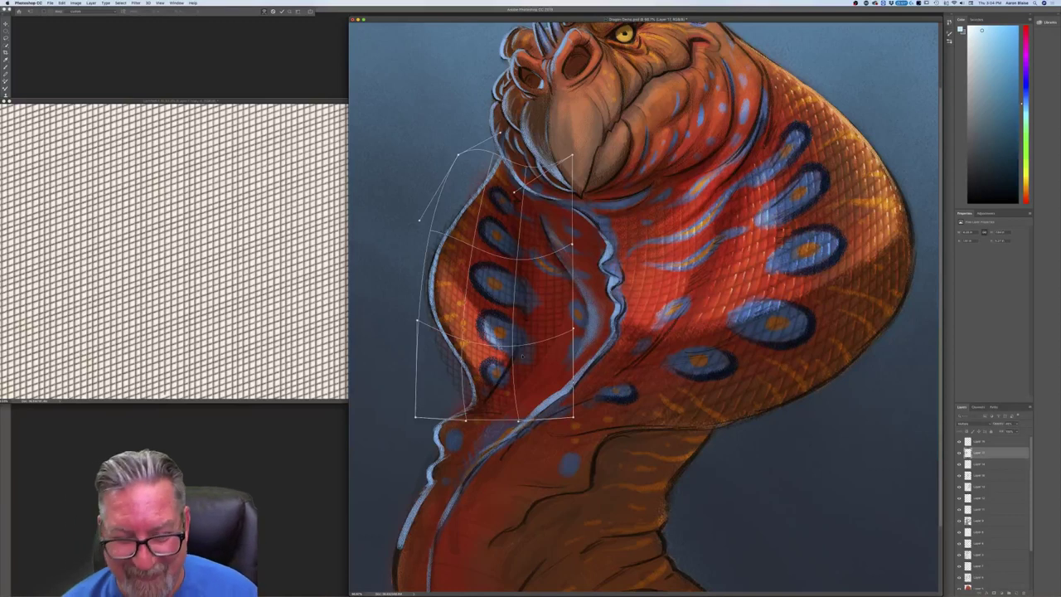
Warp the grid patch's inner side and lower edge to fit the hood's inner form, and apply the transformation.
{"action": "left_click_drag", "start_coordinate": [553, 364], "coordinate": [546, 367]}
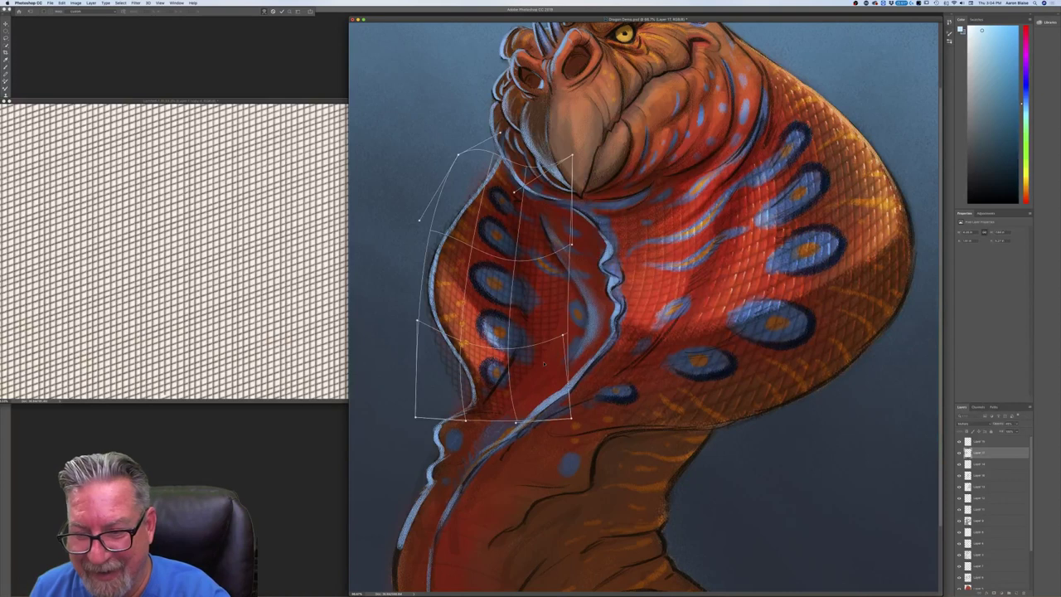
{"action": "left_click_drag", "start_coordinate": [509, 340], "coordinate": [602, 368]}
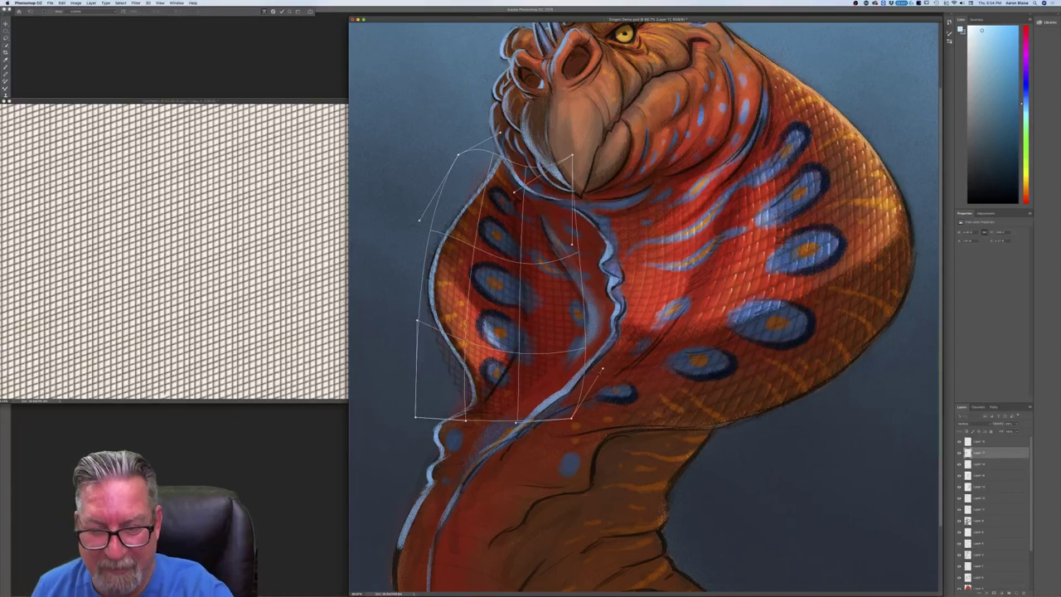
{"action": "left_click_drag", "start_coordinate": [601, 368], "coordinate": [557, 365]}
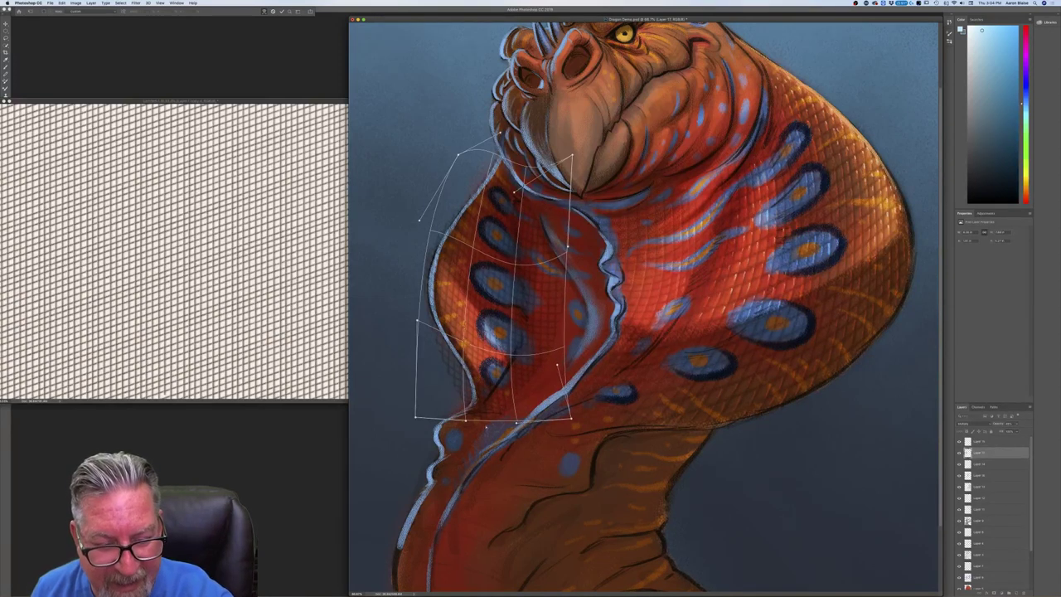
{"action": "left_click_drag", "start_coordinate": [571, 419], "coordinate": [562, 421]}
{"action": "mouse_move", "coordinate": [466, 420]}
{"action": "left_mouse_down"}
{"action": "mouse_move", "coordinate": [381, 427]}
{"action": "mouse_move", "coordinate": [473, 417]}
{"action": "left_mouse_up"}
{"action": "key", "text": "Return"}
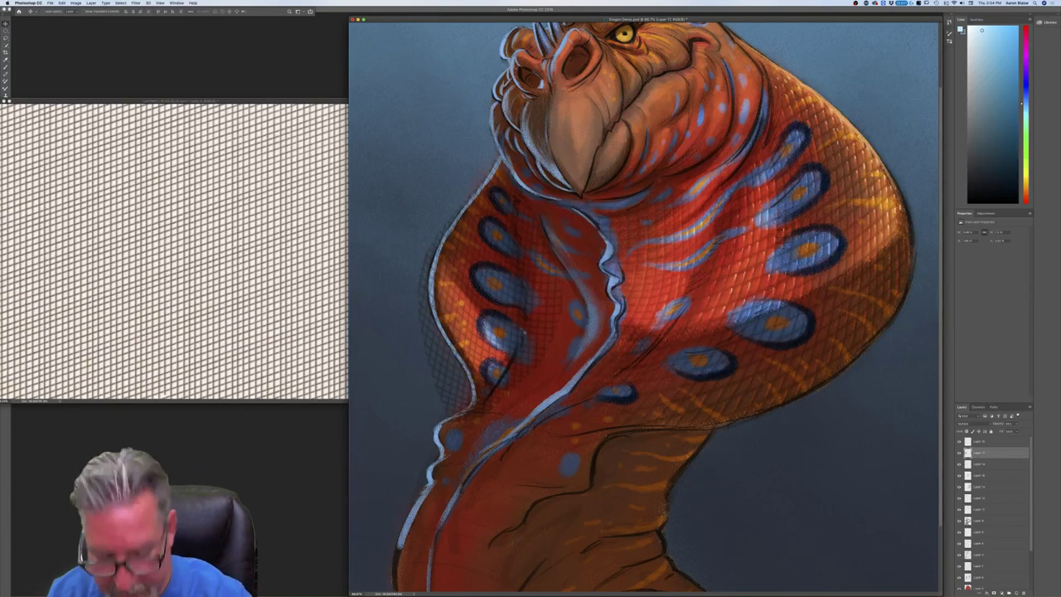
Erase the grid outside the left hood's outline and over the inner throat, and move its layer one place down the stack.
{"action": "key", "text": "b"}
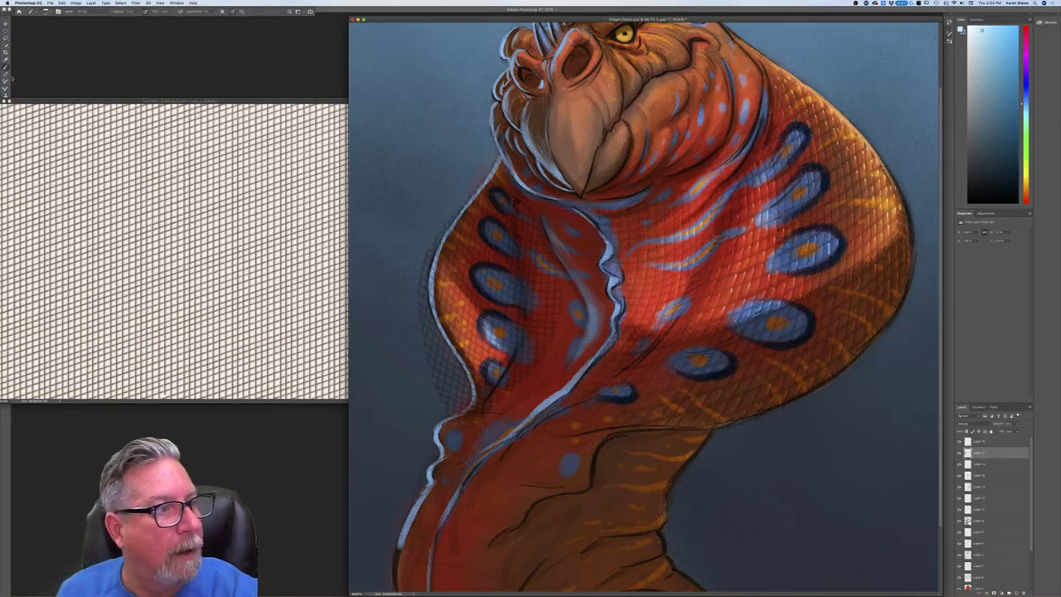
{"action": "mouse_move", "coordinate": [531, 251]}
{"action": "left_mouse_down"}
{"action": "mouse_move", "coordinate": [528, 221]}
{"action": "mouse_move", "coordinate": [543, 222]}
{"action": "mouse_move", "coordinate": [522, 384]}
{"action": "left_mouse_up"}
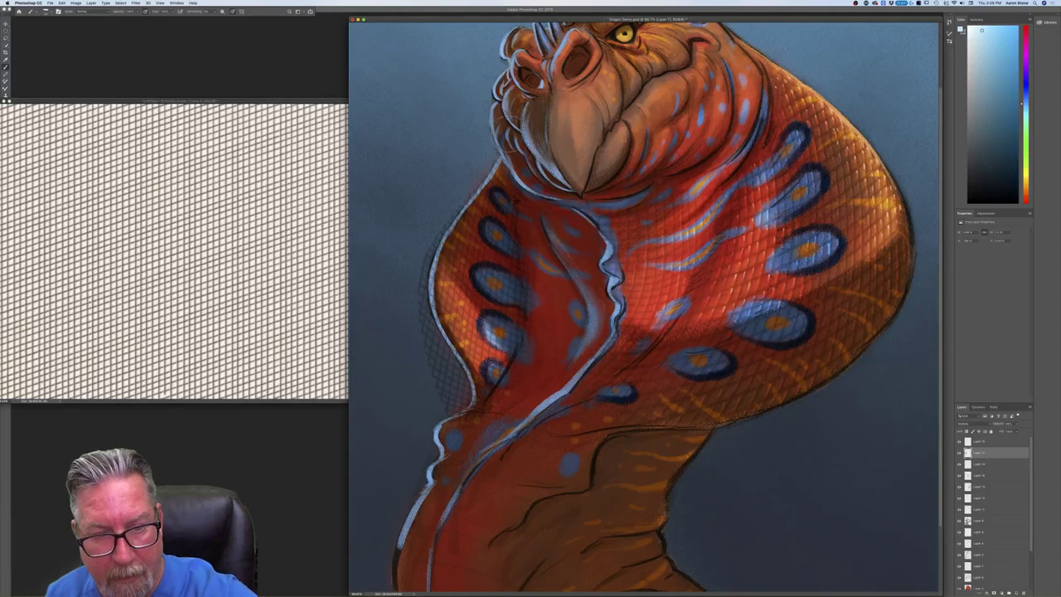
{"action": "left_click_drag", "start_coordinate": [409, 300], "coordinate": [450, 393]}
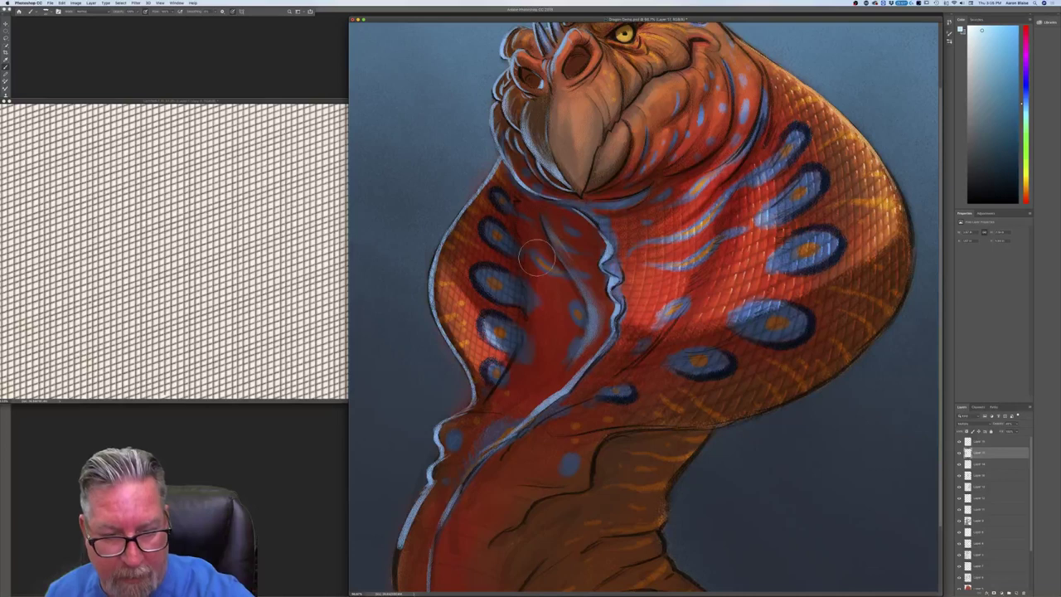
{"action": "key", "text": "super+minus"}
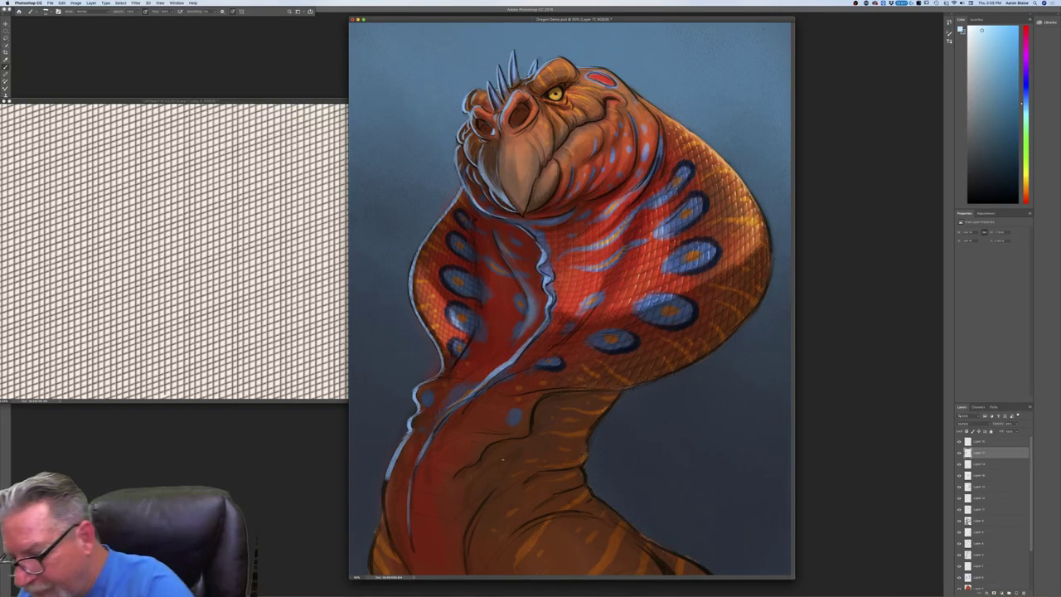
{"action": "left_click_drag", "start_coordinate": [974, 453], "coordinate": [975, 465]}
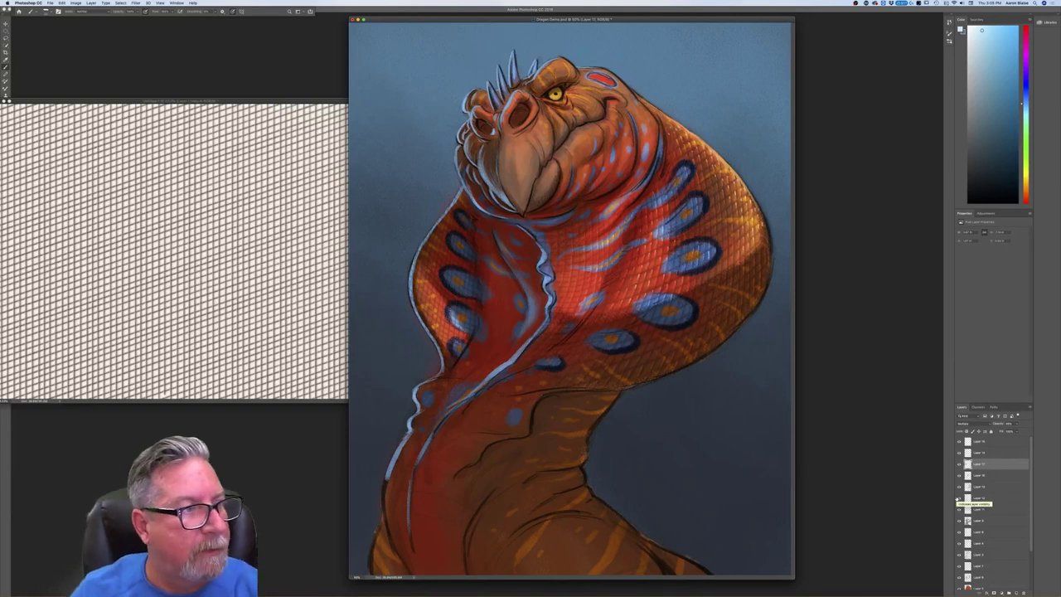
Return to the grid texture document, clear its selection and flip its canvas horizontally to reverse the slant.
{"action": "left_click", "coordinate": [293, 280]}
{"action": "key", "text": "l"}
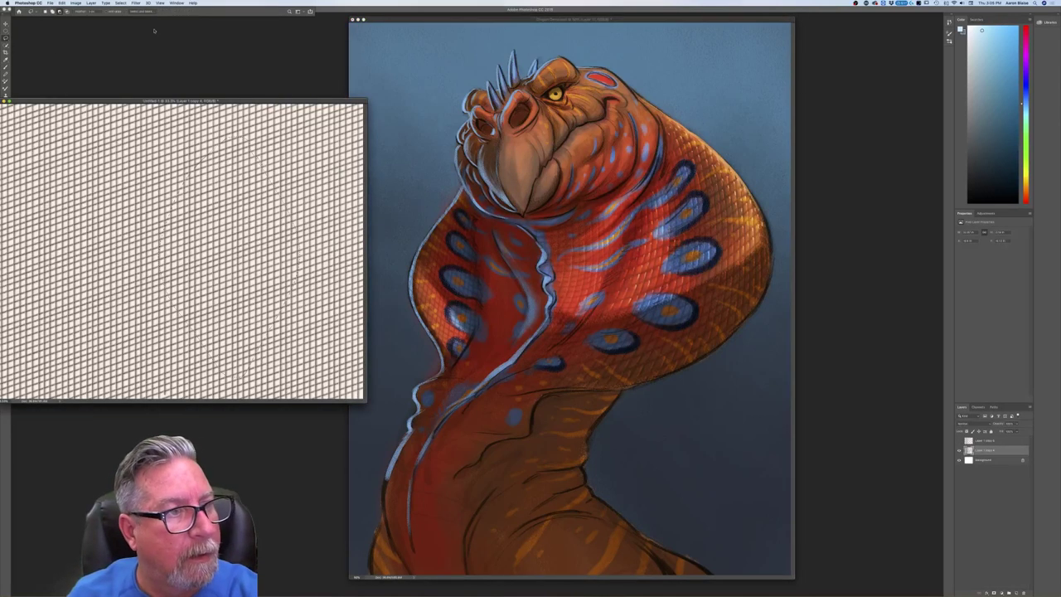
{"action": "left_click", "coordinate": [120, 4]}
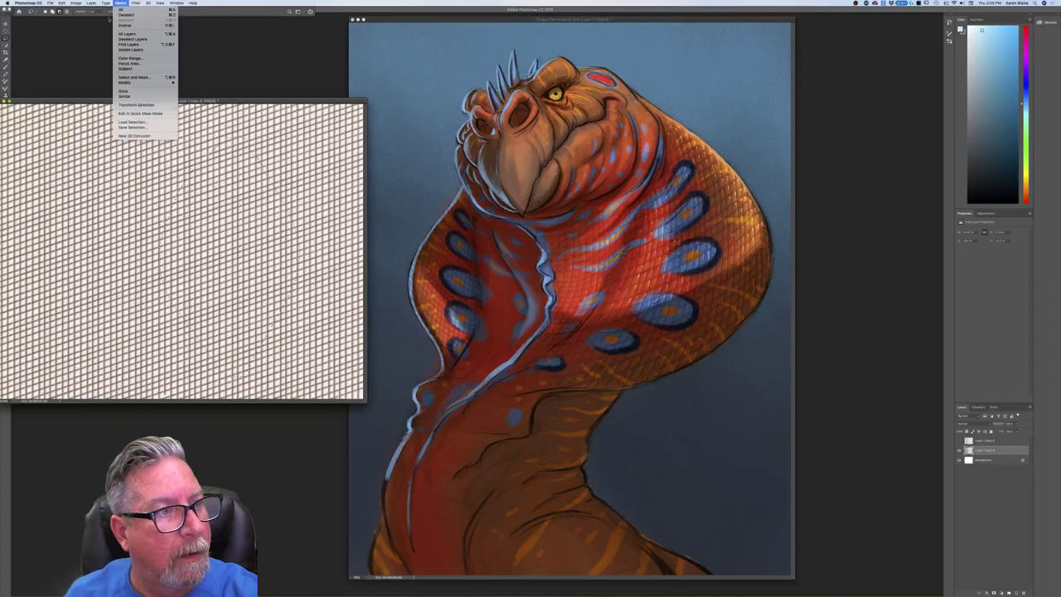
{"action": "left_click", "coordinate": [136, 57]}
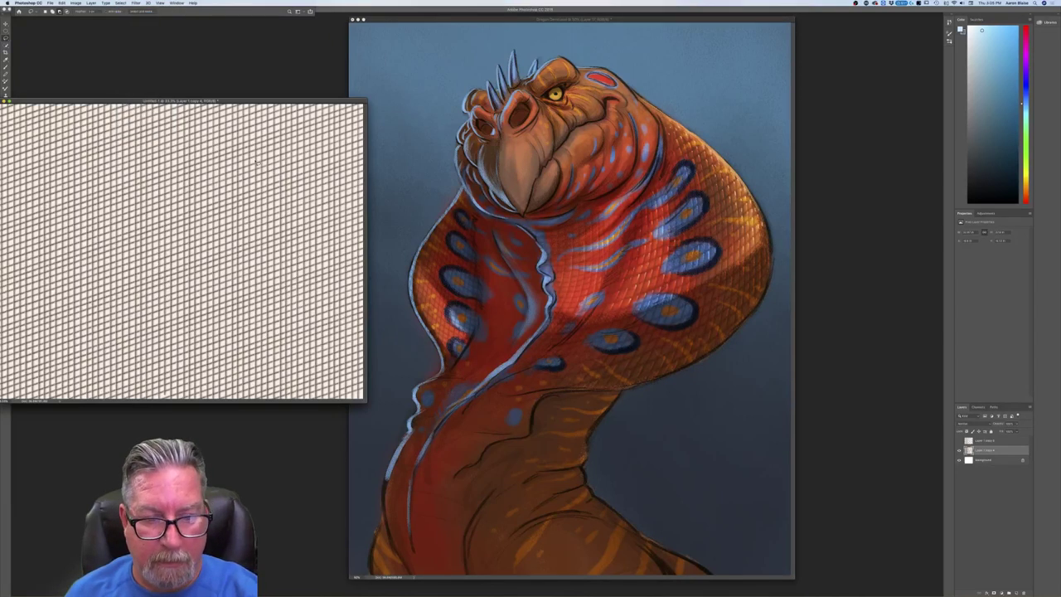
{"action": "left_click_drag", "start_coordinate": [241, 100], "coordinate": [290, 94]}
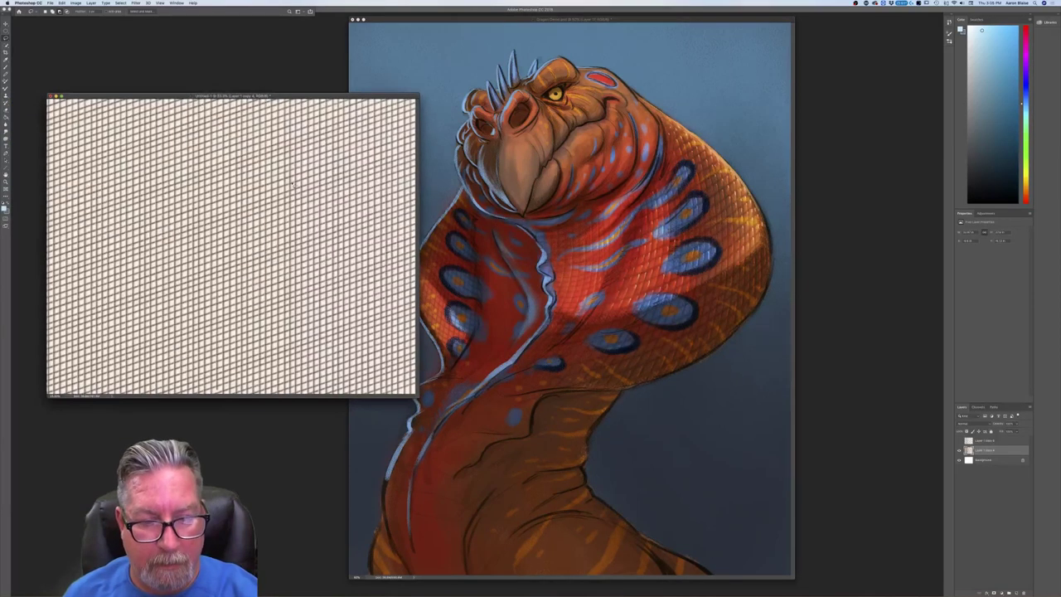
{"action": "left_click", "coordinate": [76, 3]}
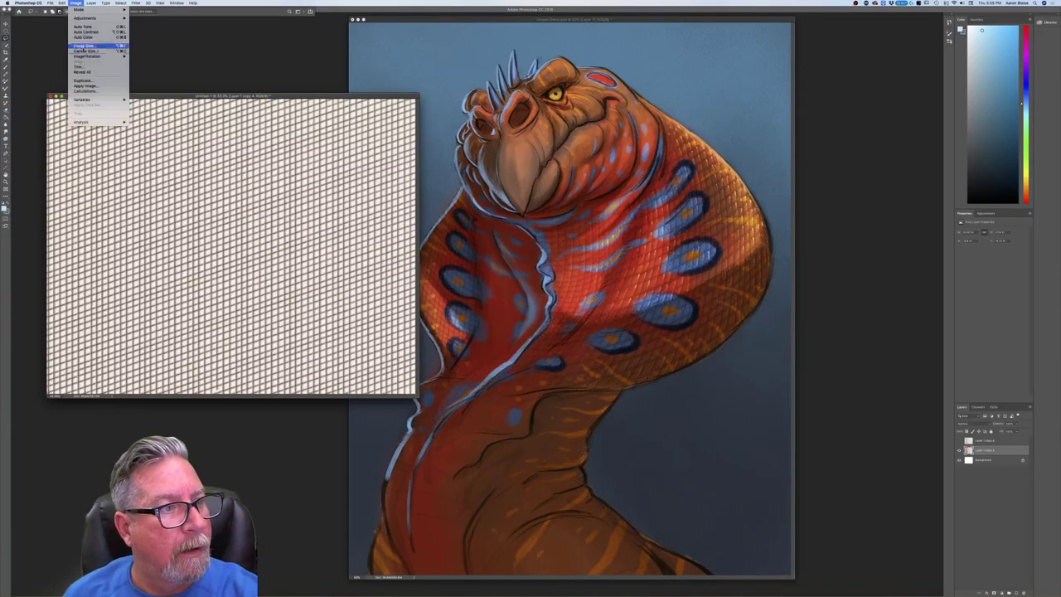
{"action": "mouse_move", "coordinate": [95, 56]}
{"action": "left_click", "coordinate": [150, 81]}
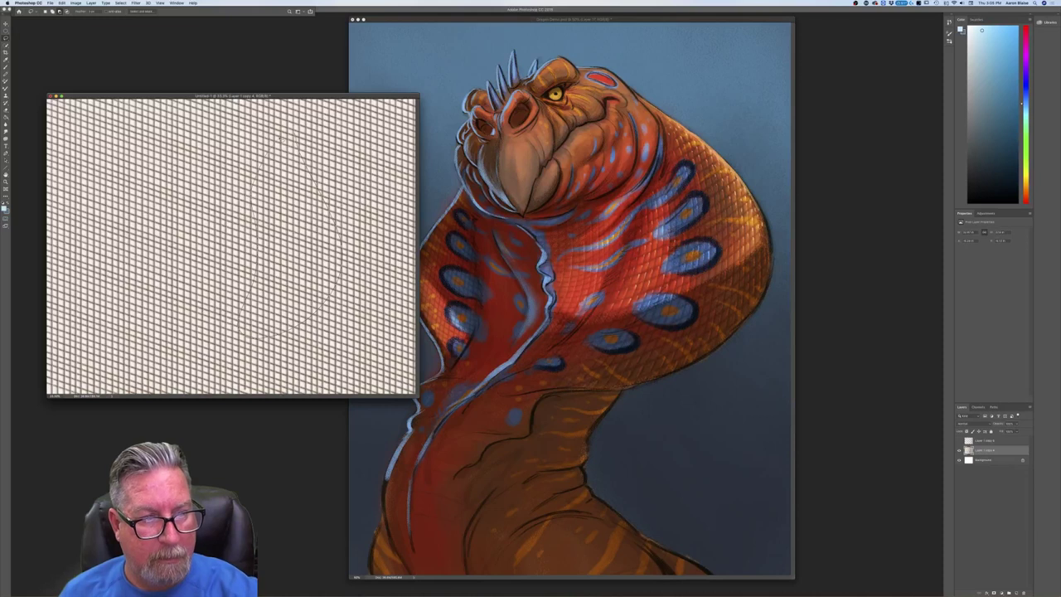
Copy the slanted grid patch into the painting over the hood's inner throat, lower its opacity and set its blend mode to Multiply.
{"action": "left_click", "coordinate": [6, 24]}
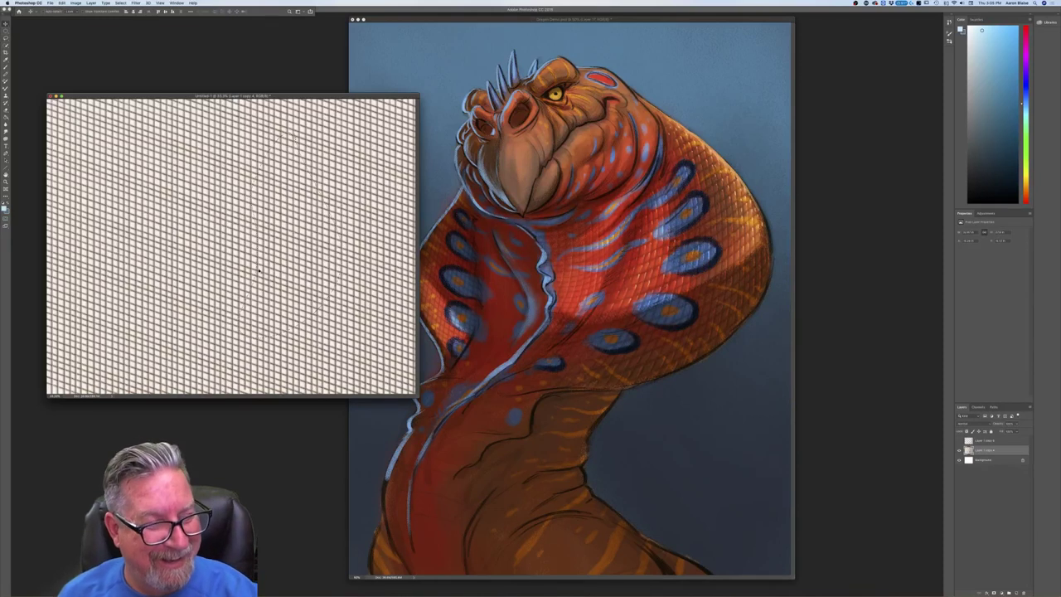
{"action": "left_click_drag", "start_coordinate": [306, 287], "coordinate": [506, 335]}
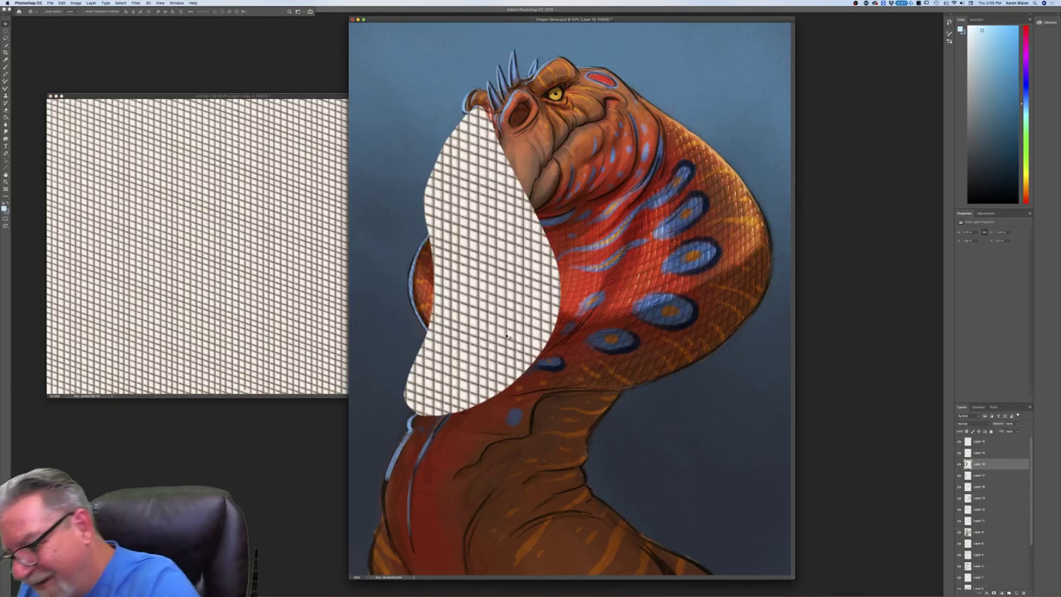
{"action": "left_click_drag", "start_coordinate": [1006, 431], "coordinate": [1001, 431]}
{"action": "left_click", "coordinate": [966, 423]}
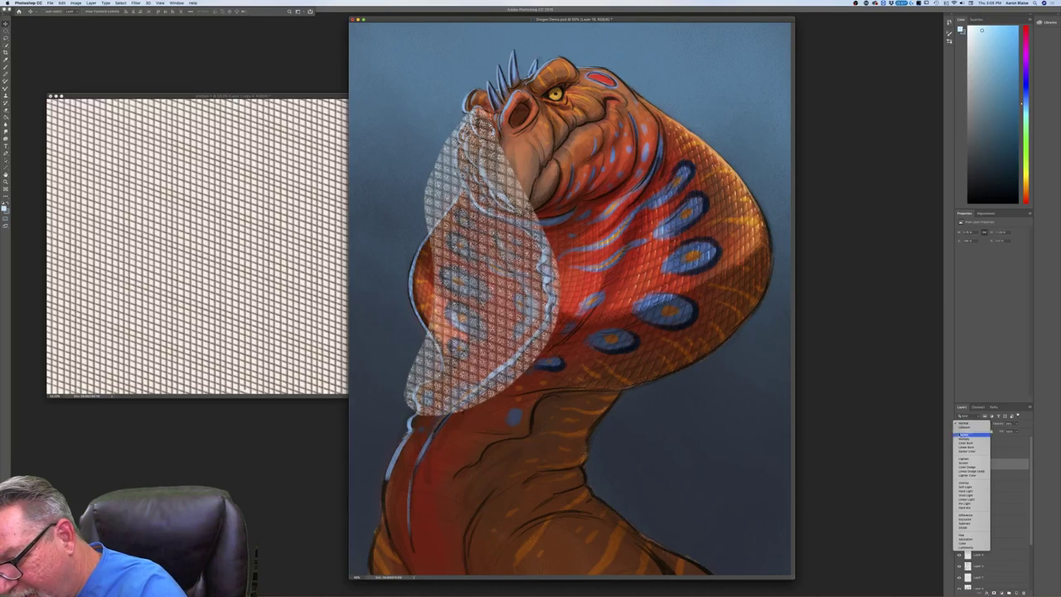
{"action": "left_click", "coordinate": [963, 451]}
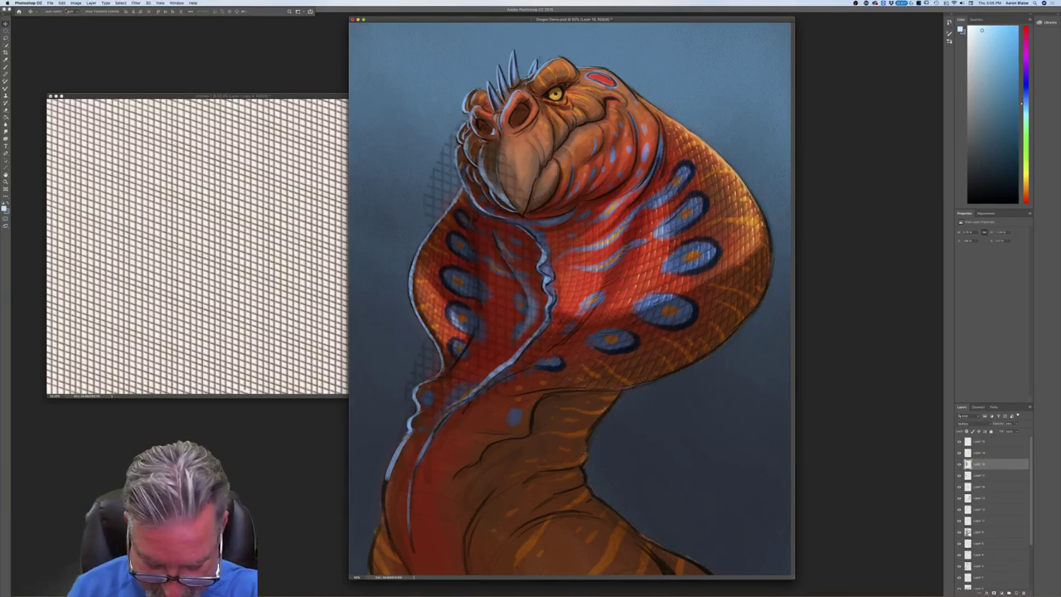
{"action": "key", "text": "f"}
Try scaling the grid patch down and placing it over the inner throat beneath the beak.
{"action": "left_click", "coordinate": [62, 3]}
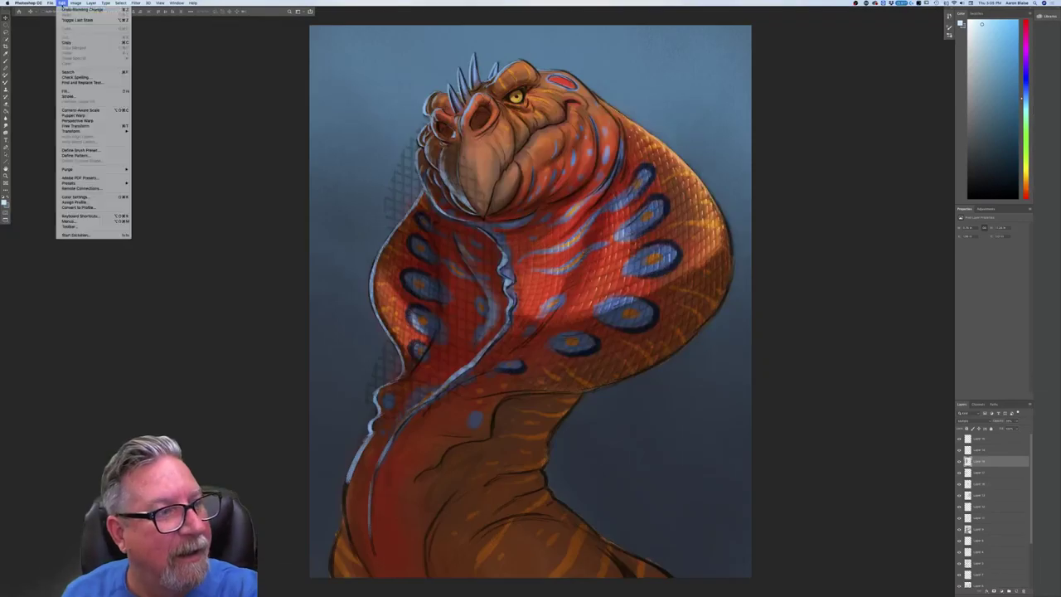
{"action": "left_click", "coordinate": [74, 126]}
{"action": "left_click_drag", "start_coordinate": [362, 109], "coordinate": [433, 242]}
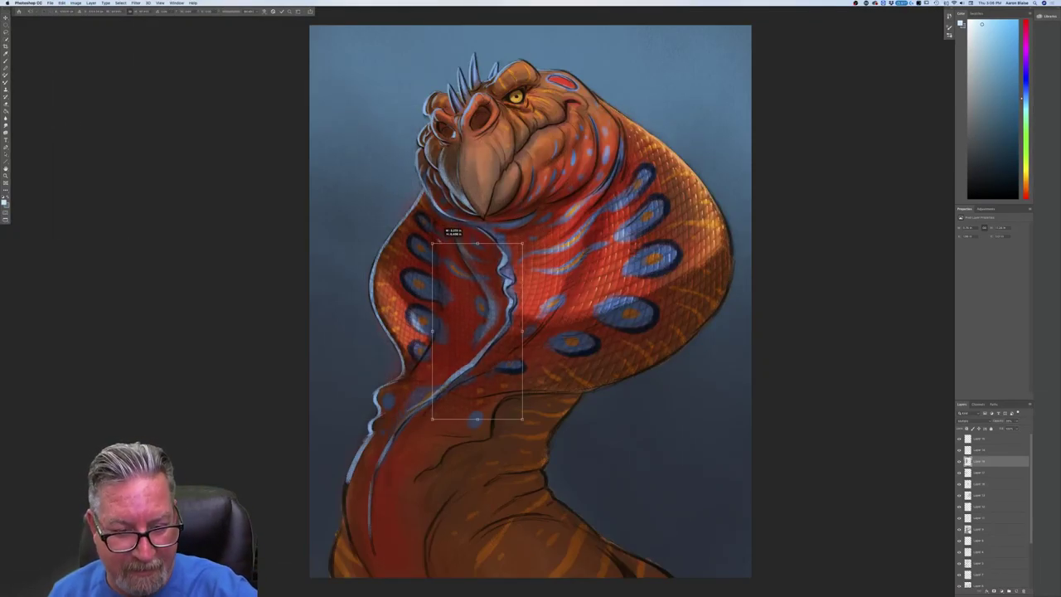
{"action": "left_click_drag", "start_coordinate": [449, 409], "coordinate": [415, 374]}
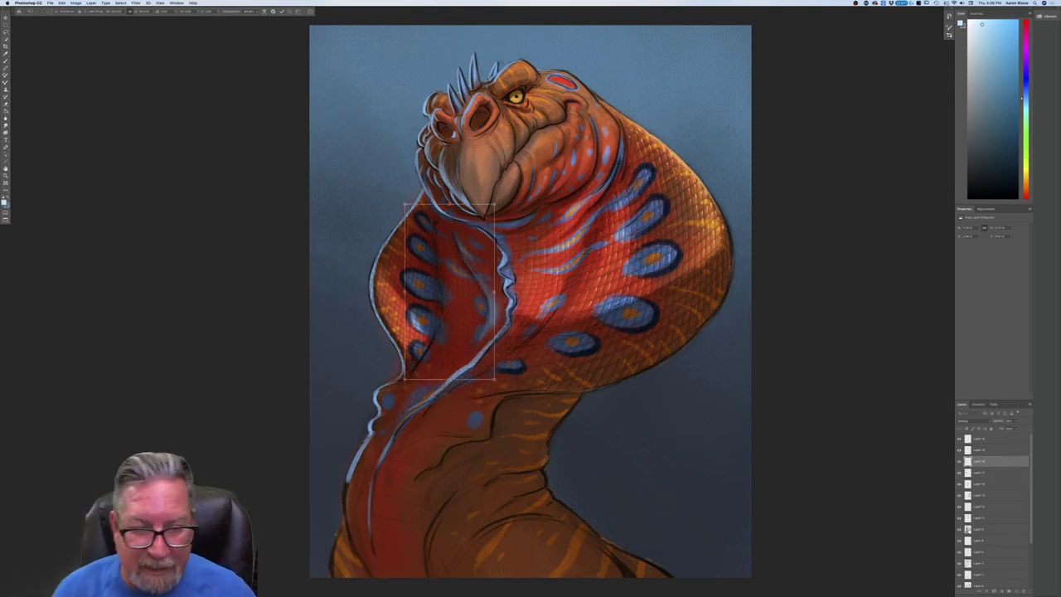
Try warping the patch, bowing its rows downward and pulling its upper left corner up toward the jaw.
{"action": "left_click", "coordinate": [61, 3]}
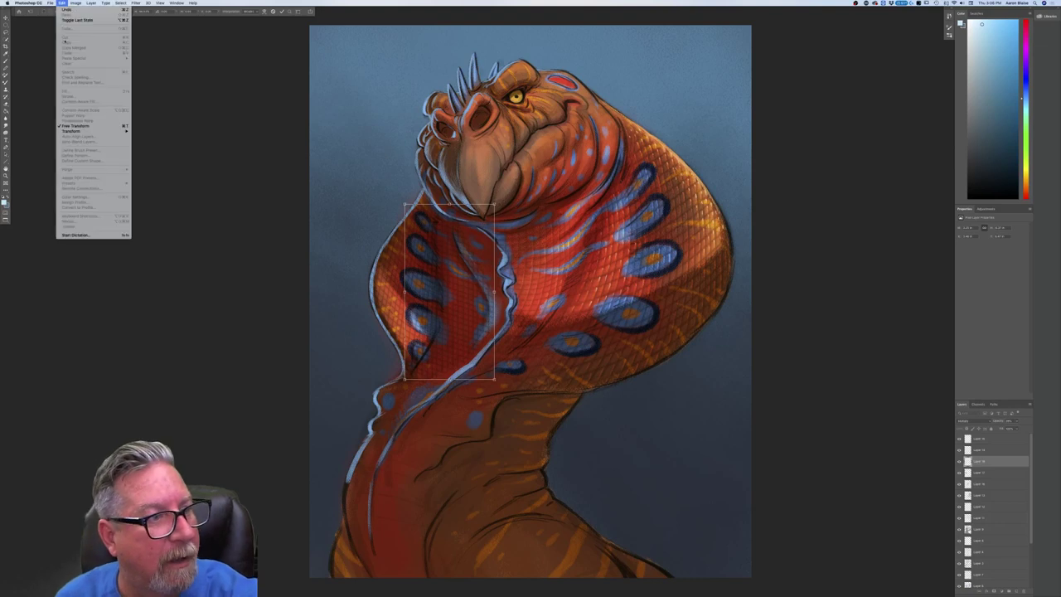
{"action": "mouse_move", "coordinate": [100, 131]}
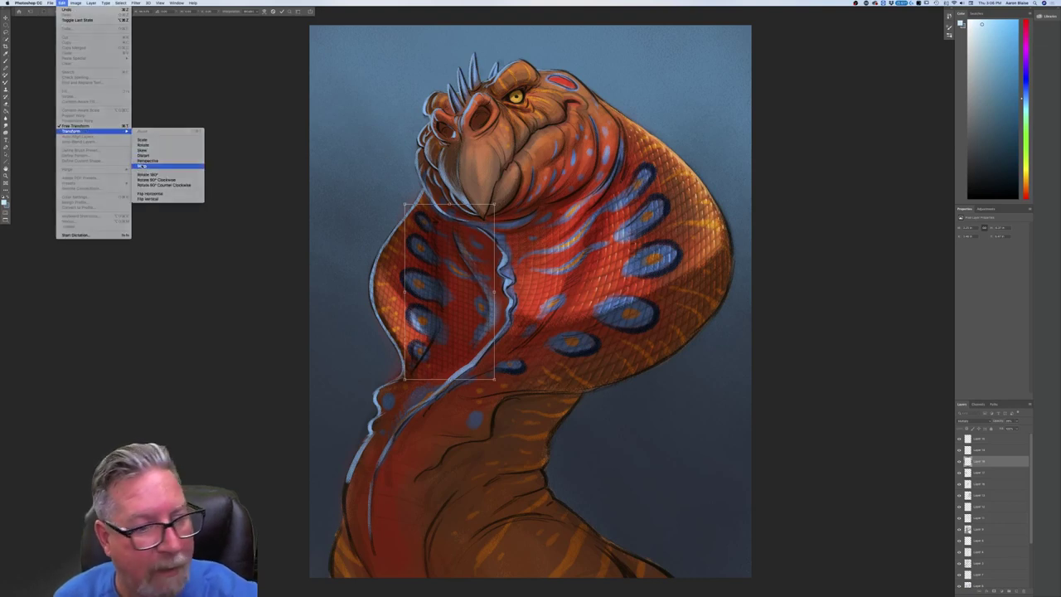
{"action": "left_click", "coordinate": [142, 166]}
{"action": "left_click_drag", "start_coordinate": [454, 296], "coordinate": [455, 306]}
{"action": "left_click_drag", "start_coordinate": [405, 205], "coordinate": [437, 112]}
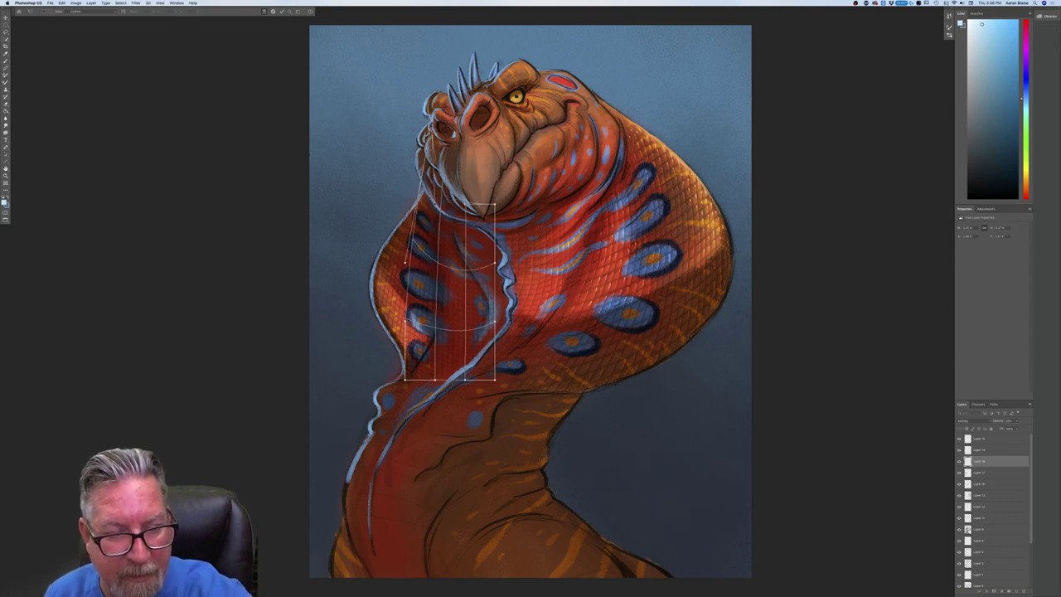
{"action": "left_click_drag", "start_coordinate": [418, 196], "coordinate": [423, 193]}
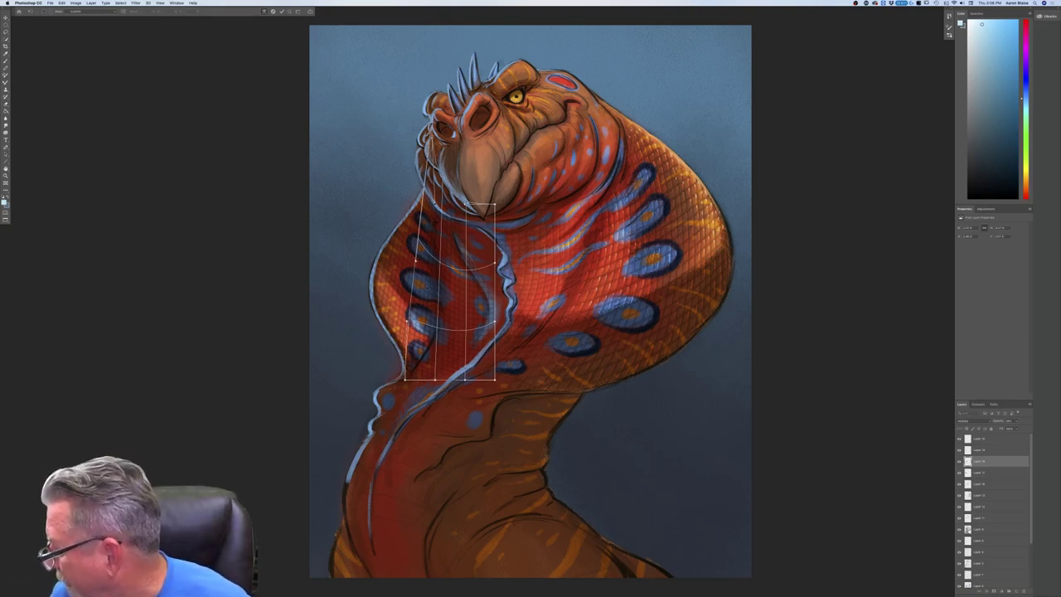
Try bending the patch's lower edge and outer side to follow the inner hood, and apply the warp.
{"action": "left_click_drag", "start_coordinate": [425, 363], "coordinate": [396, 375]}
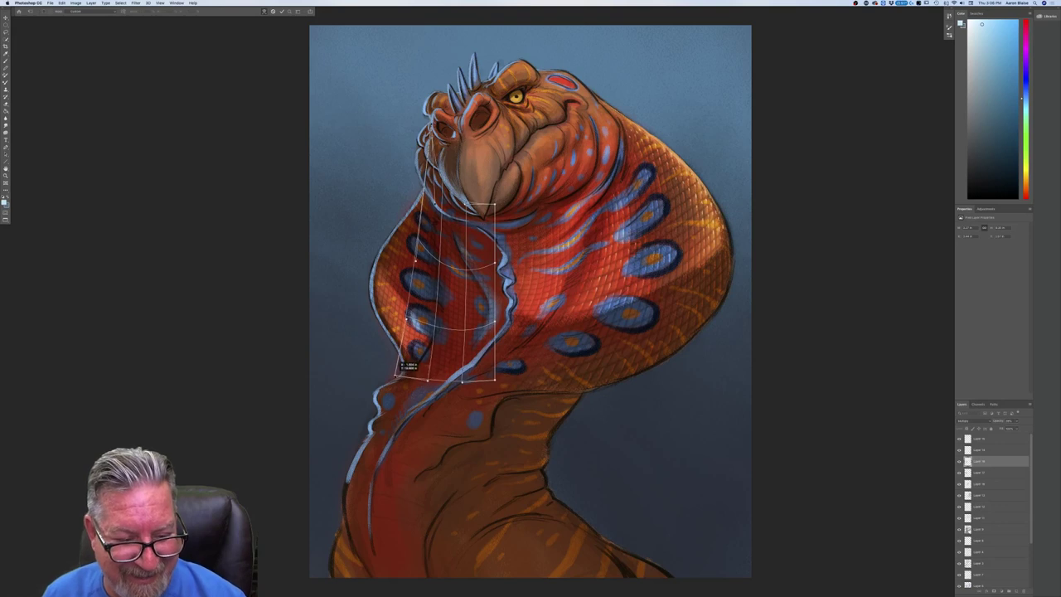
{"action": "left_click_drag", "start_coordinate": [407, 323], "coordinate": [420, 330]}
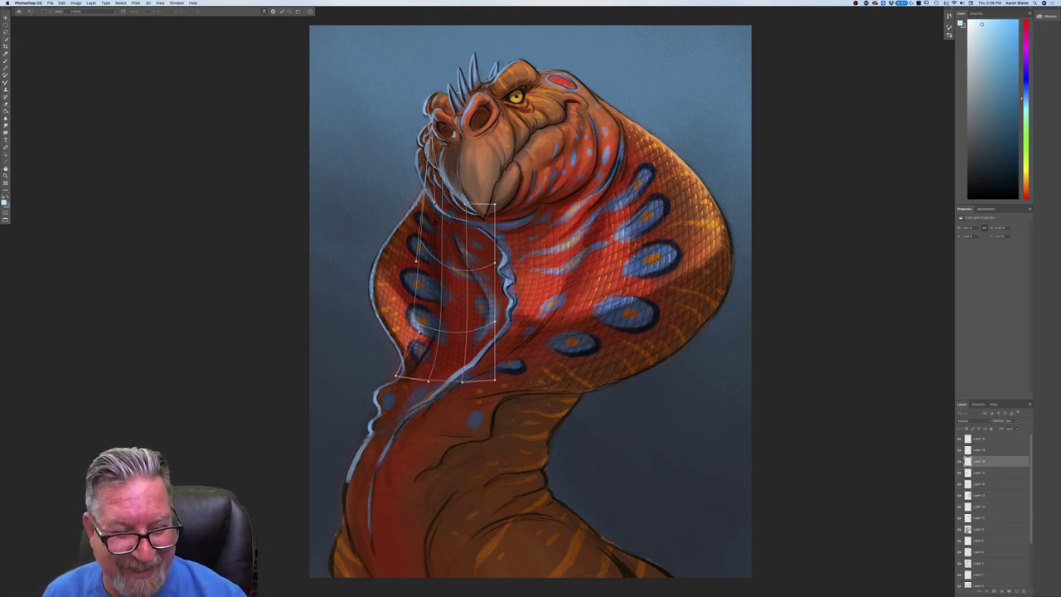
{"action": "left_click_drag", "start_coordinate": [494, 380], "coordinate": [489, 377]}
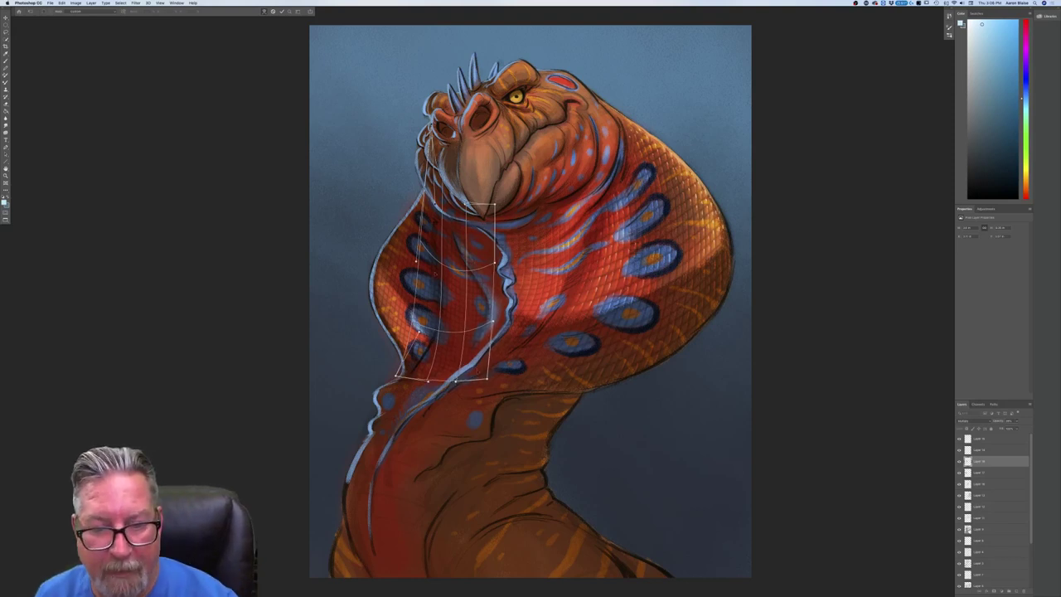
{"action": "left_click_drag", "start_coordinate": [427, 274], "coordinate": [428, 276]}
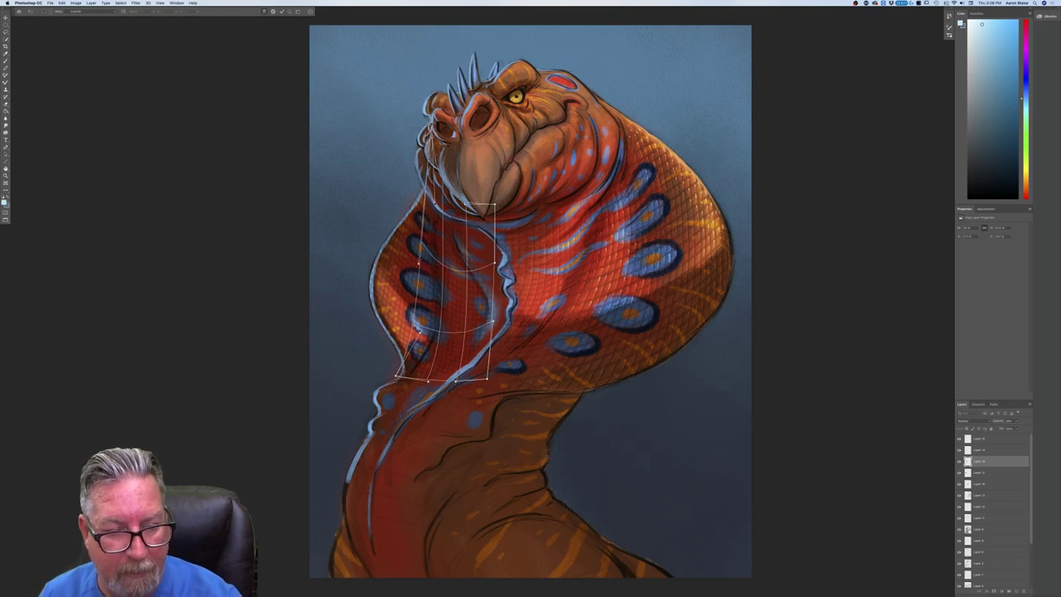
{"action": "left_click_drag", "start_coordinate": [396, 378], "coordinate": [380, 374]}
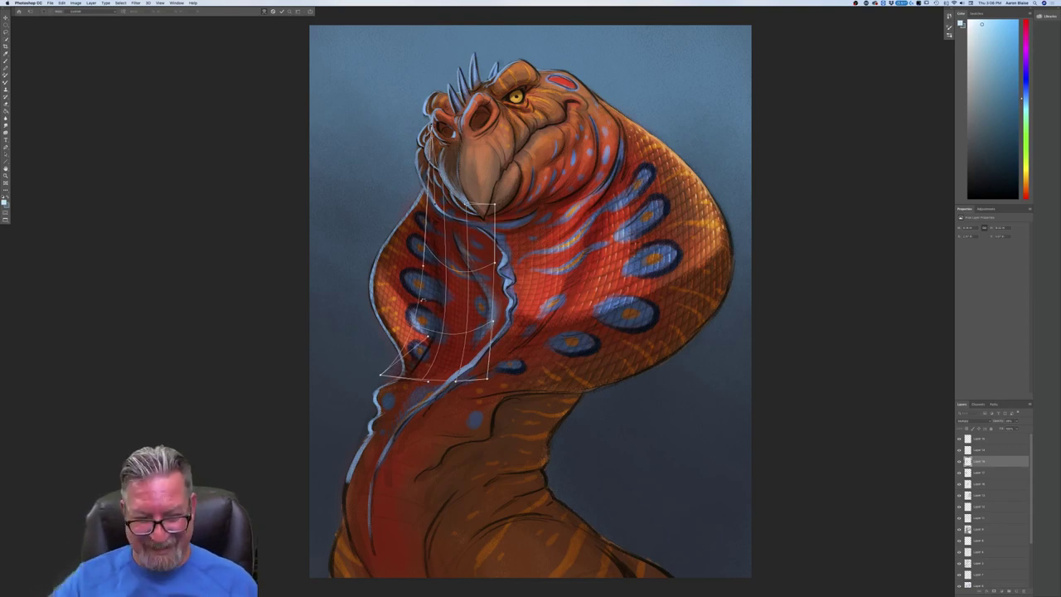
{"action": "key", "text": "Return"}
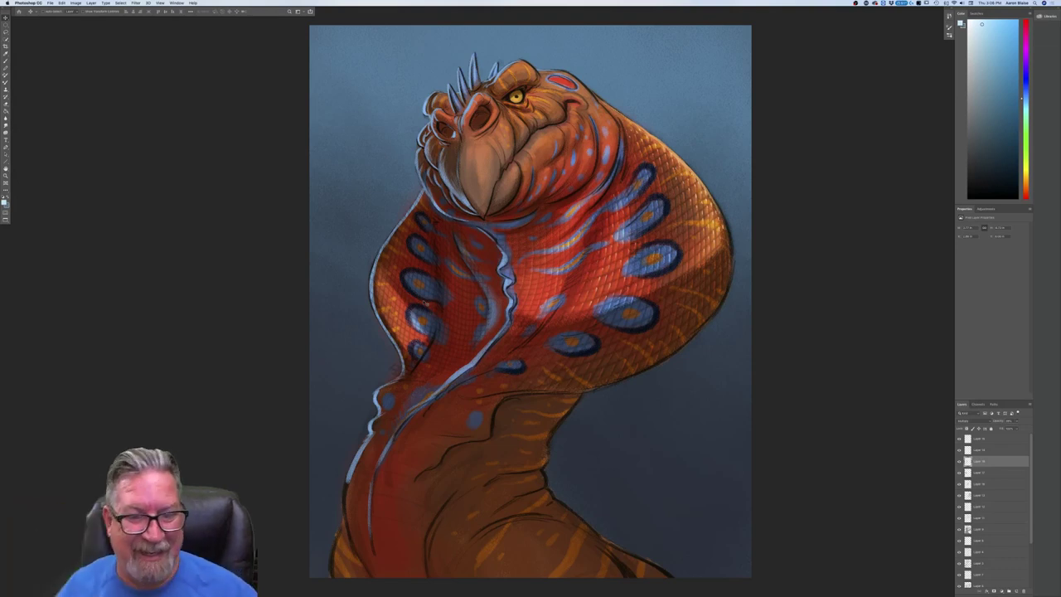
Try a second warp that stretches the patch's lower edge down the neck and pulls its lower left corner outward, and apply it.
{"action": "left_click", "coordinate": [61, 3]}
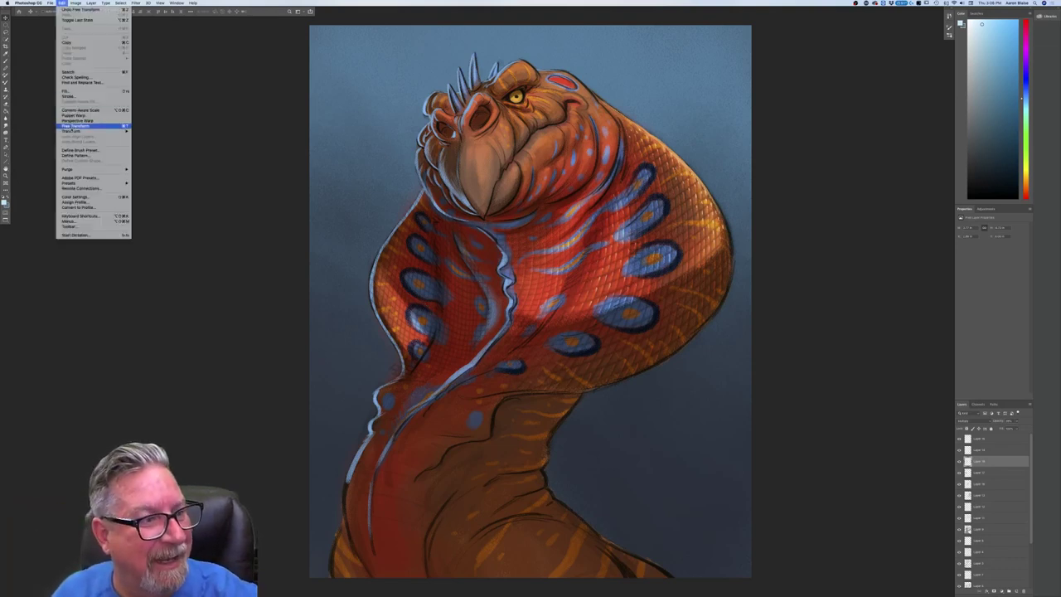
{"action": "mouse_move", "coordinate": [83, 131]}
{"action": "left_click", "coordinate": [142, 166]}
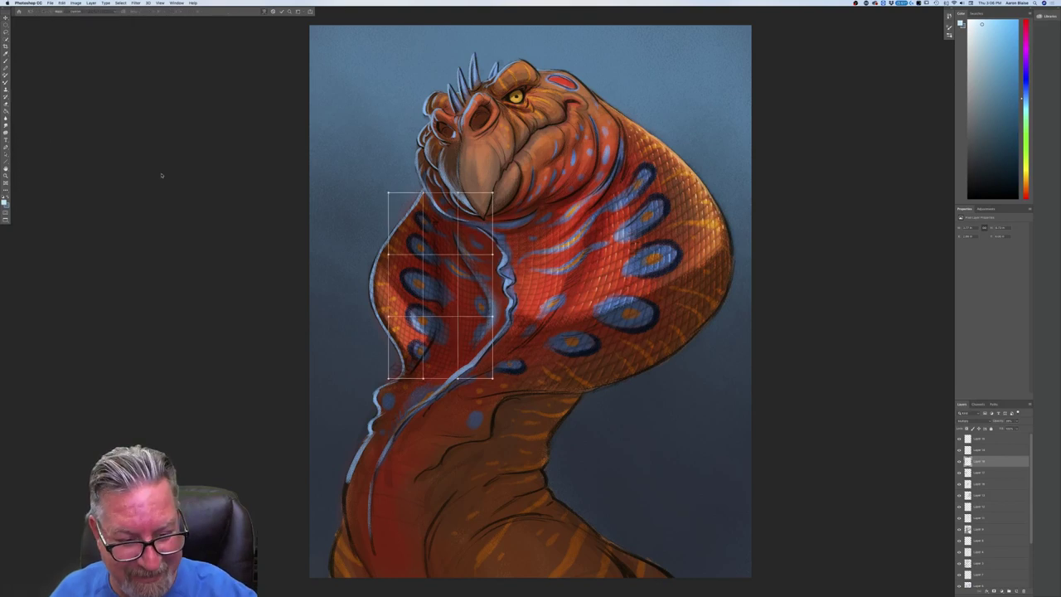
{"action": "left_click_drag", "start_coordinate": [423, 375], "coordinate": [432, 401]}
{"action": "left_click_drag", "start_coordinate": [399, 425], "coordinate": [390, 453]}
{"action": "left_click_drag", "start_coordinate": [446, 318], "coordinate": [453, 315]}
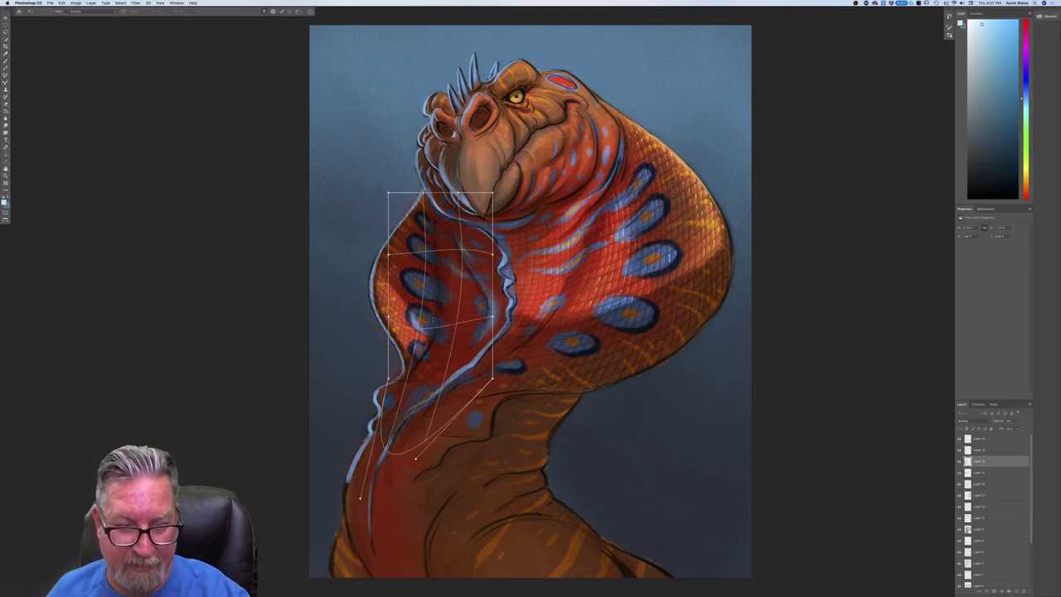
{"action": "left_click_drag", "start_coordinate": [415, 407], "coordinate": [412, 401]}
{"action": "left_click_drag", "start_coordinate": [493, 378], "coordinate": [488, 380]}
{"action": "left_click_drag", "start_coordinate": [388, 380], "coordinate": [354, 366]}
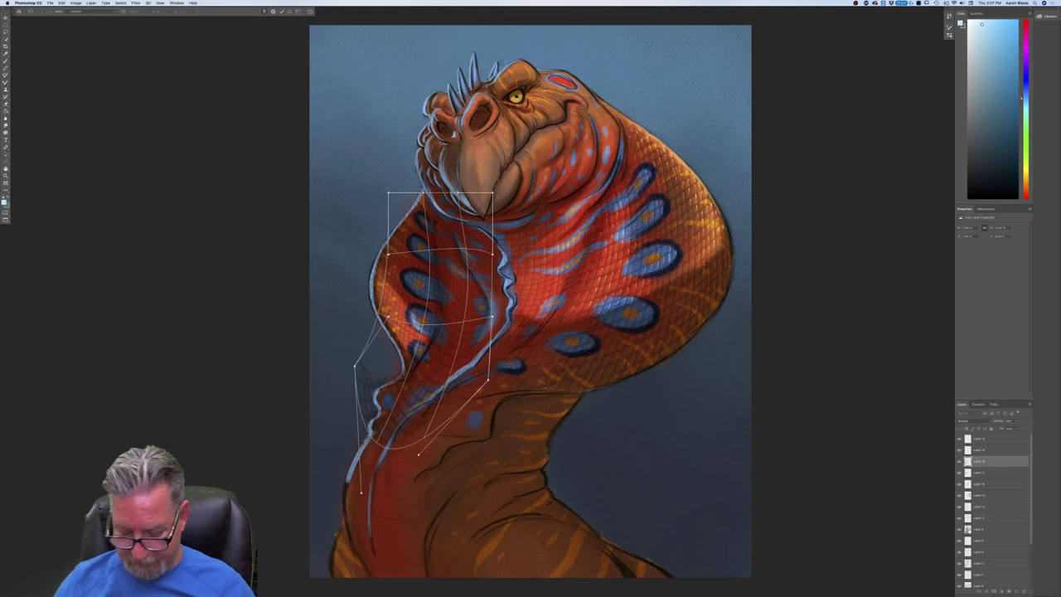
{"action": "key", "text": "Return"}
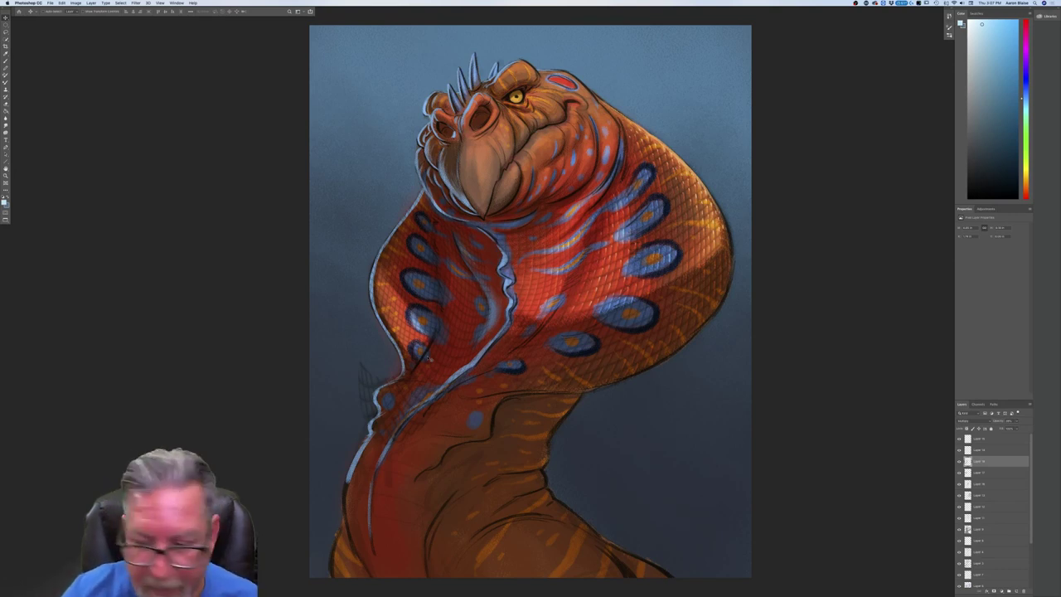
Undo the scaling and both warps of the grid patch.
{"action": "mouse_move", "coordinate": [985, 462]}
{"action": "left_mouse_down"}
{"action": "mouse_move", "coordinate": [1020, 554]}
{"action": "mouse_move", "coordinate": [1017, 586]}
{"action": "mouse_move", "coordinate": [993, 462]}
{"action": "left_mouse_up"}
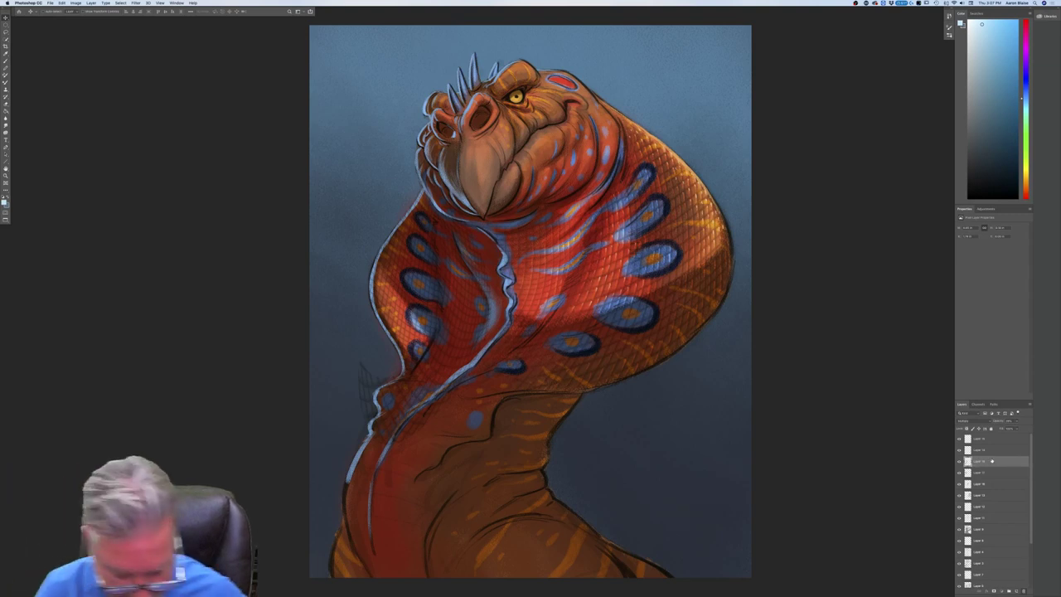
{"action": "key", "text": "super+z"}
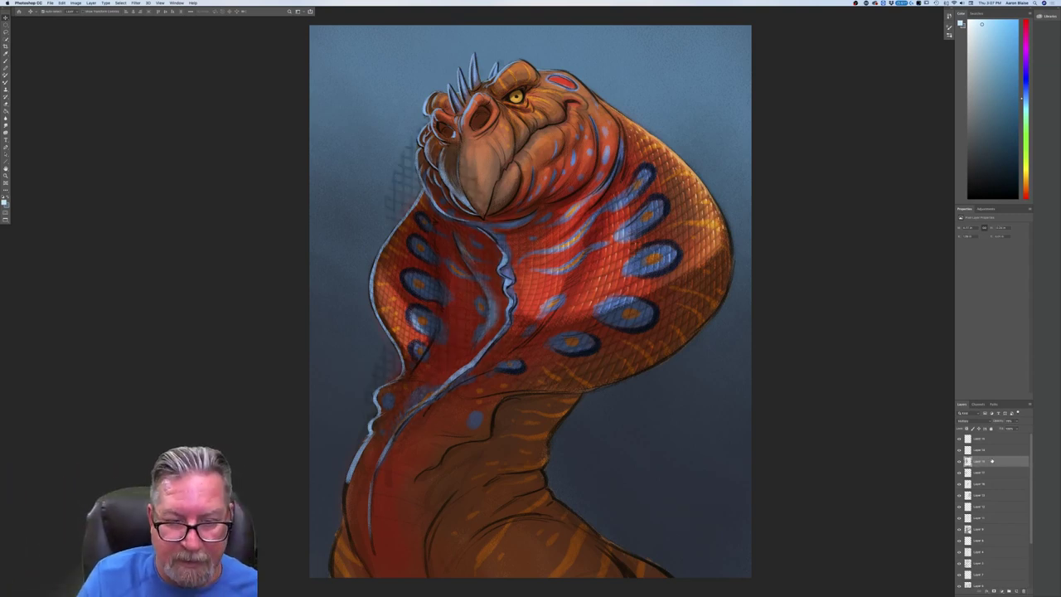
Scale the grid patch down over the inner throat and rotate it slightly clockwise to match the hood's tilt.
{"action": "left_click", "coordinate": [61, 2]}
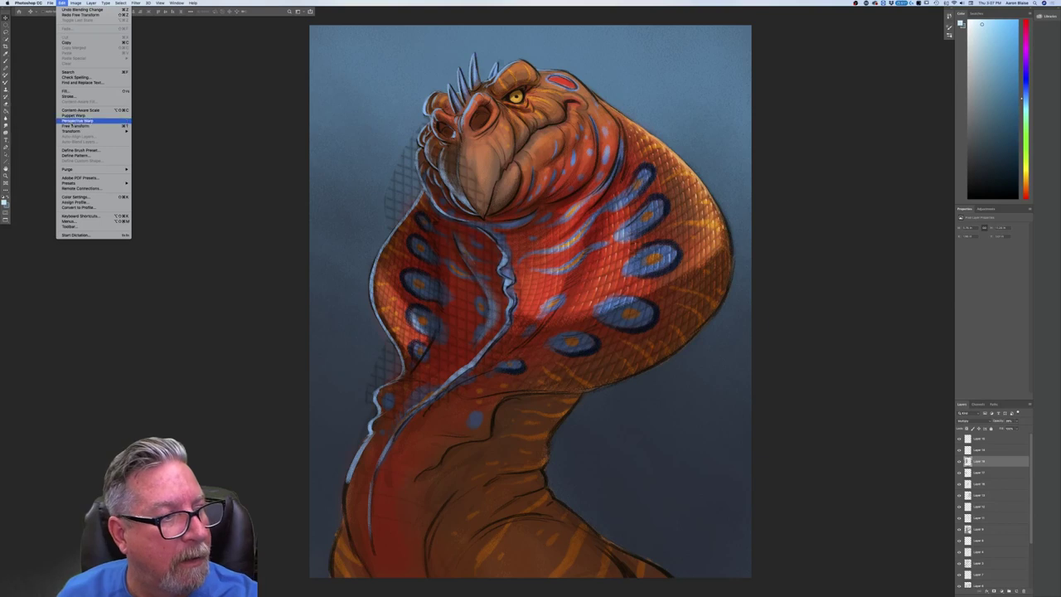
{"action": "mouse_move", "coordinate": [71, 131]}
{"action": "left_click", "coordinate": [142, 165]}
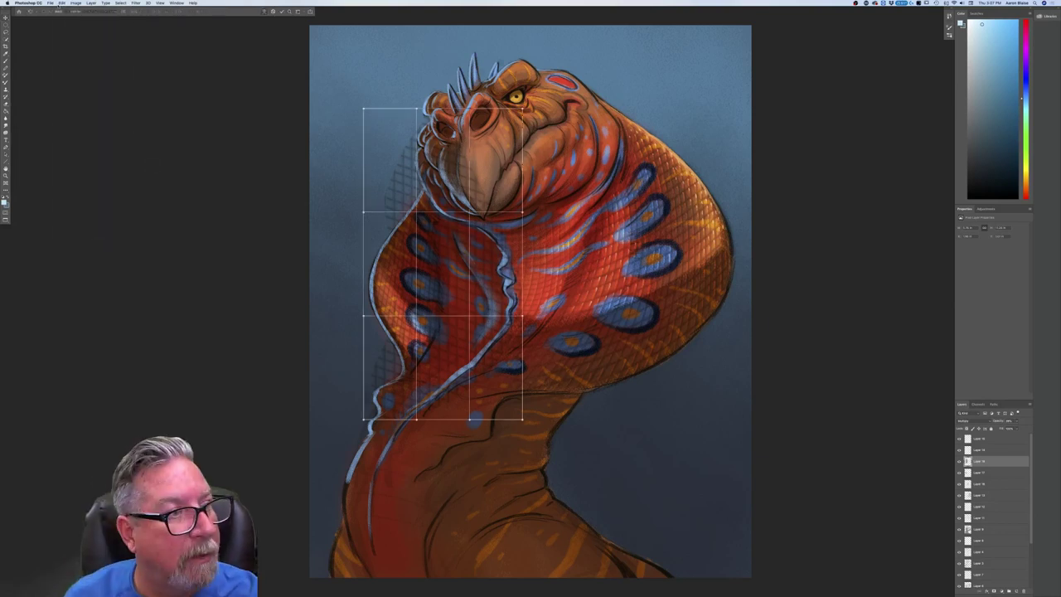
{"action": "left_click", "coordinate": [58, 3]}
{"action": "left_click", "coordinate": [195, 151]}
{"action": "left_click_drag", "start_coordinate": [362, 108], "coordinate": [418, 189]}
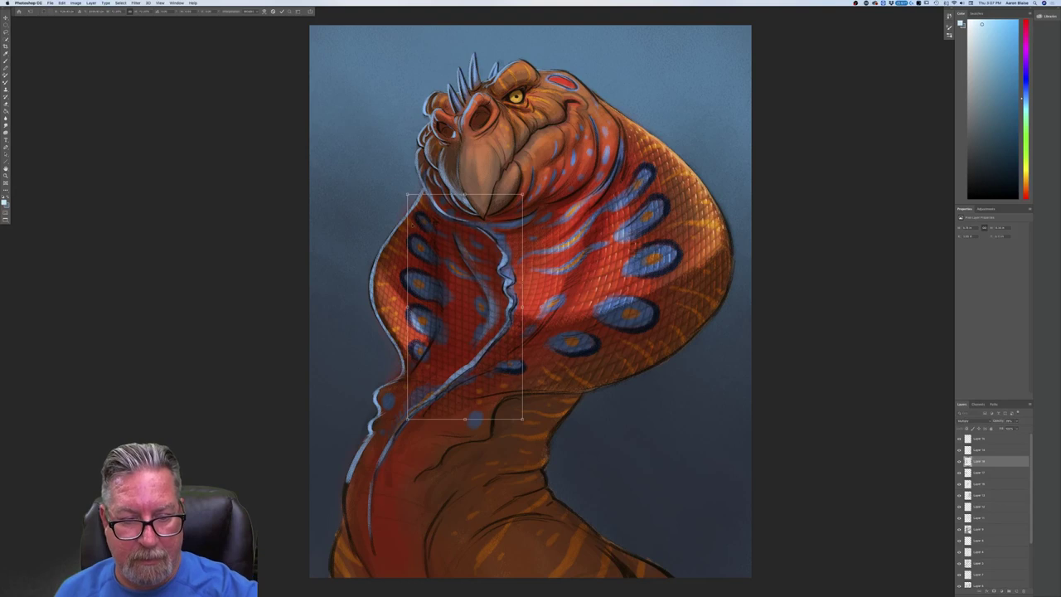
{"action": "left_click_drag", "start_coordinate": [403, 424], "coordinate": [379, 398]}
{"action": "left_click_drag", "start_coordinate": [494, 421], "coordinate": [492, 406]}
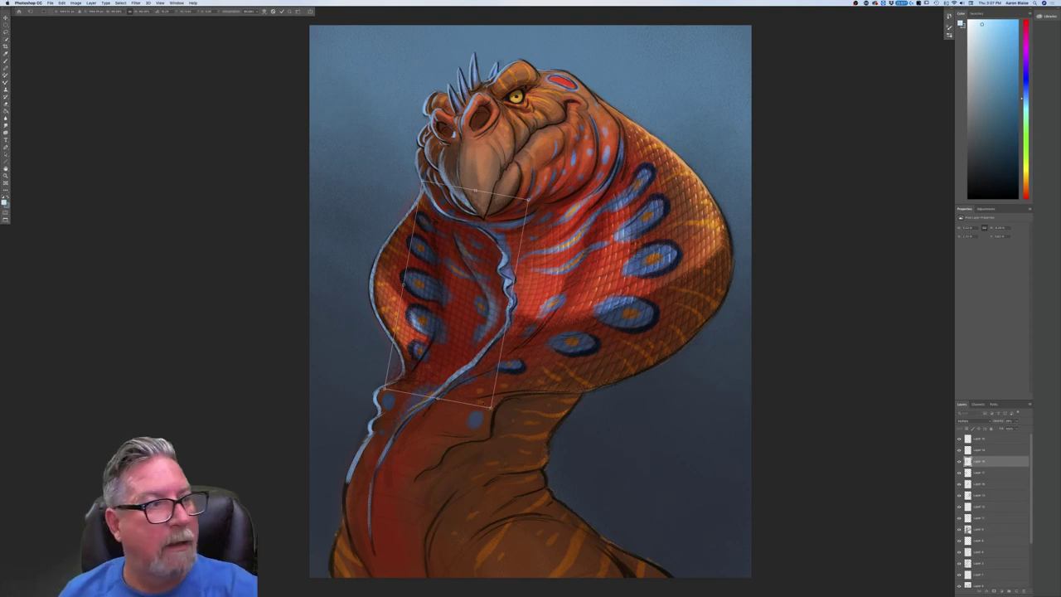
Warp the patch's upper part, curving its rows downward and pulling its upper left side in toward the beak.
{"action": "left_click", "coordinate": [62, 3]}
{"action": "mouse_move", "coordinate": [74, 131]}
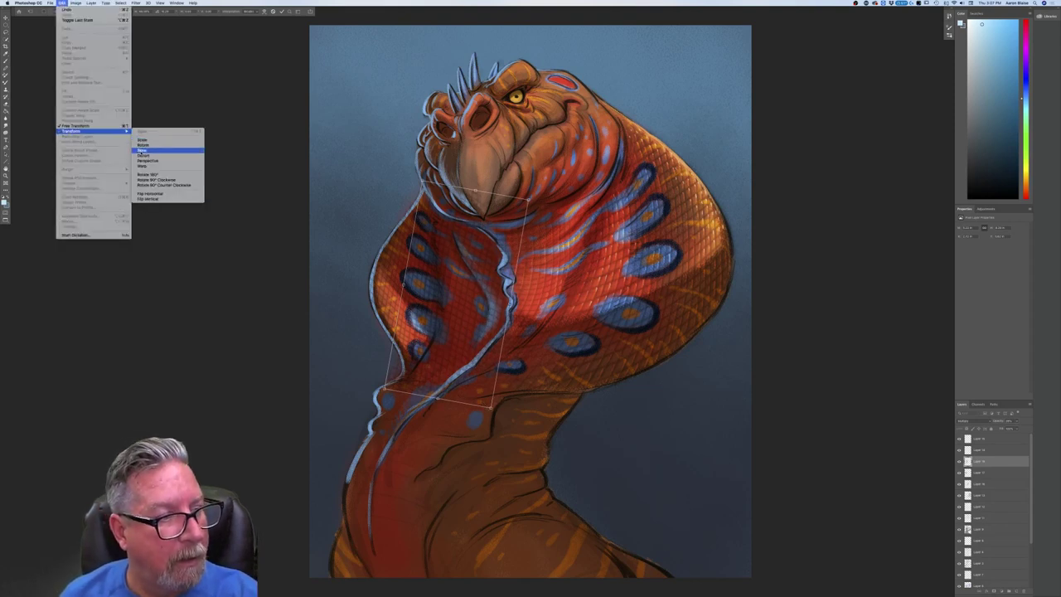
{"action": "left_click", "coordinate": [143, 165]}
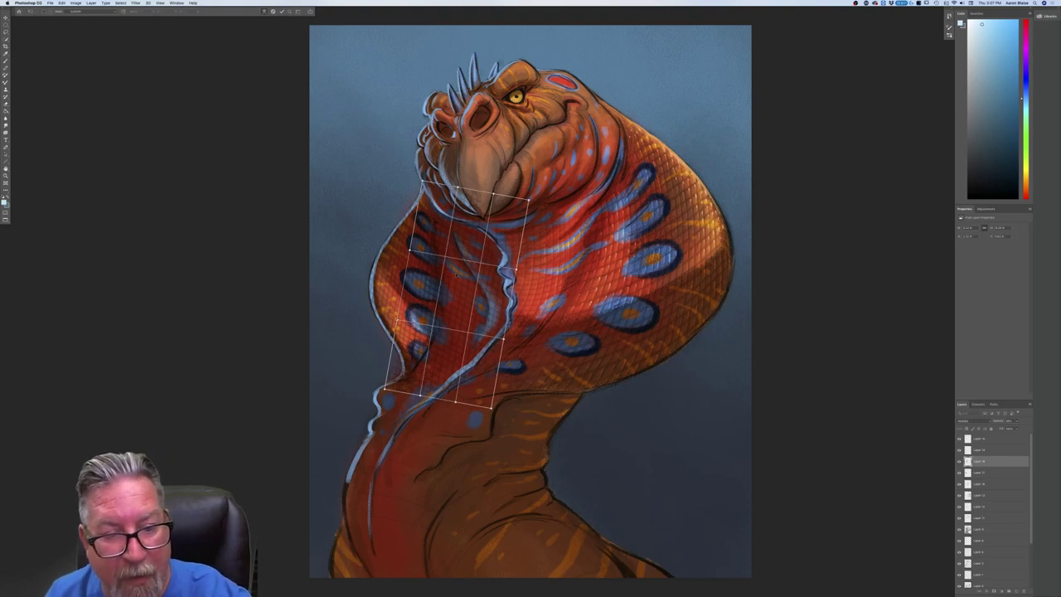
{"action": "left_click_drag", "start_coordinate": [421, 181], "coordinate": [420, 174]}
{"action": "left_click_drag", "start_coordinate": [475, 243], "coordinate": [466, 254]}
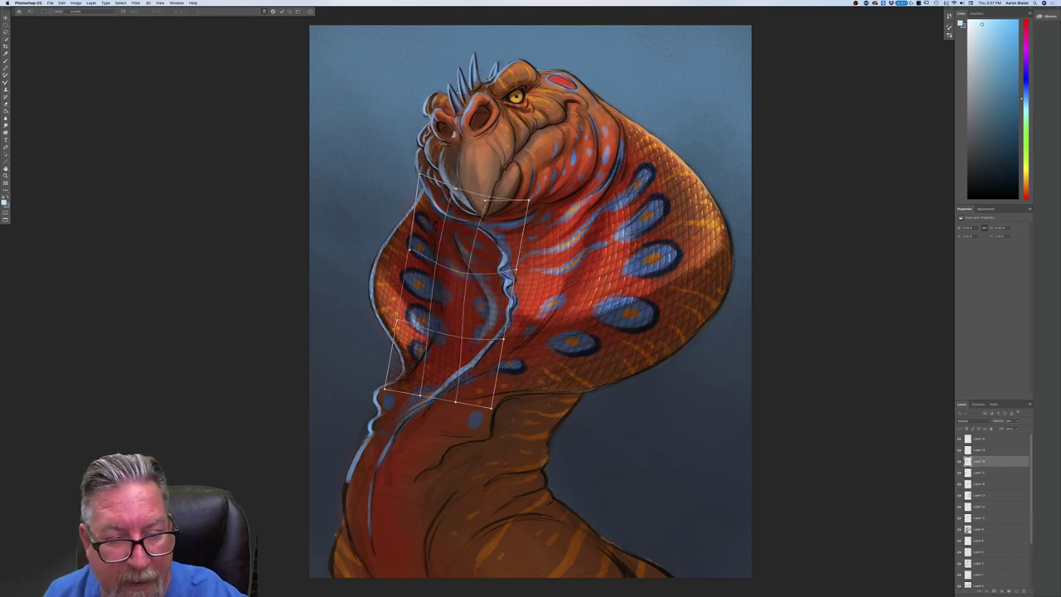
{"action": "mouse_move", "coordinate": [455, 271]}
{"action": "left_mouse_down"}
{"action": "mouse_move", "coordinate": [452, 255]}
{"action": "mouse_move", "coordinate": [505, 272]}
{"action": "mouse_move", "coordinate": [469, 262]}
{"action": "left_mouse_up"}
{"action": "left_click_drag", "start_coordinate": [420, 173], "coordinate": [444, 147]}
{"action": "left_click_drag", "start_coordinate": [411, 248], "coordinate": [439, 214]}
{"action": "left_click_drag", "start_coordinate": [397, 319], "coordinate": [402, 316]}
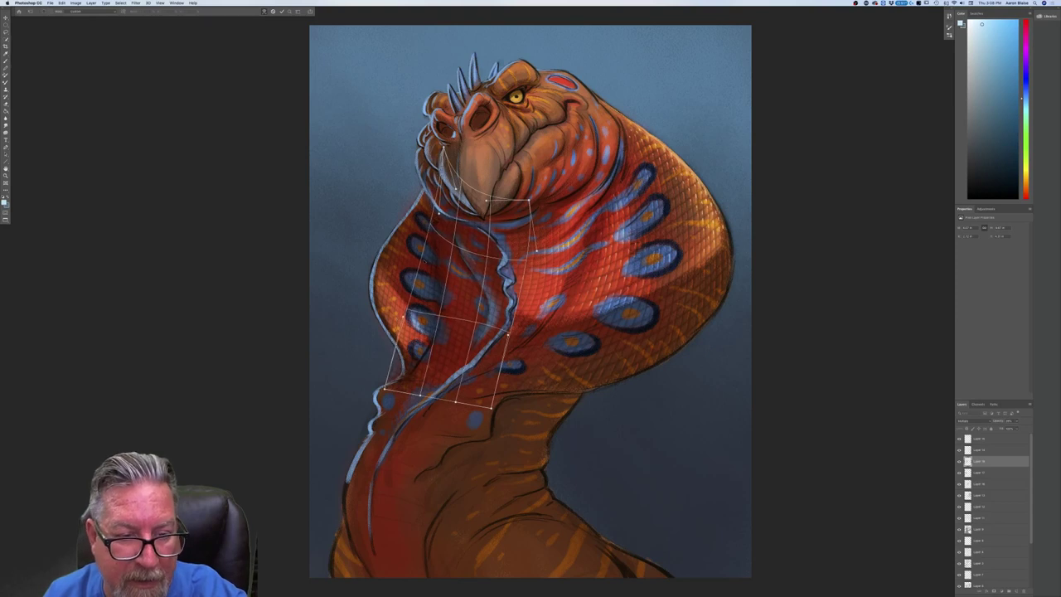
Warp the patch's lower edge and corners inward to fit the base of the throat, and apply the transformation.
{"action": "left_click_drag", "start_coordinate": [384, 389], "coordinate": [397, 381]}
{"action": "left_click_drag", "start_coordinate": [493, 406], "coordinate": [439, 403]}
{"action": "left_click_drag", "start_coordinate": [402, 317], "coordinate": [427, 329]}
{"action": "left_click_drag", "start_coordinate": [426, 283], "coordinate": [422, 284]}
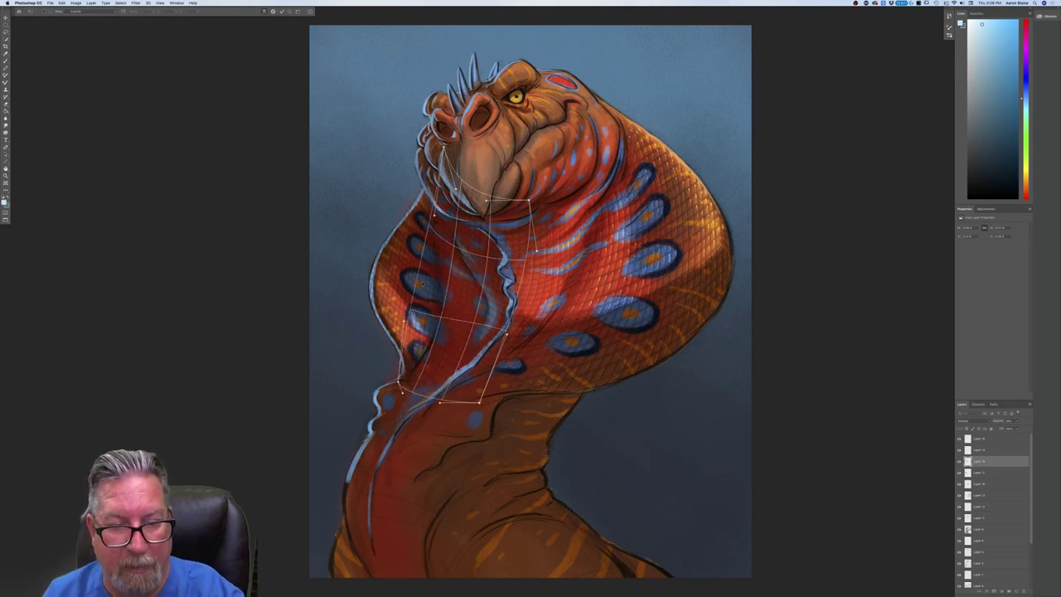
{"action": "key", "text": "Return"}
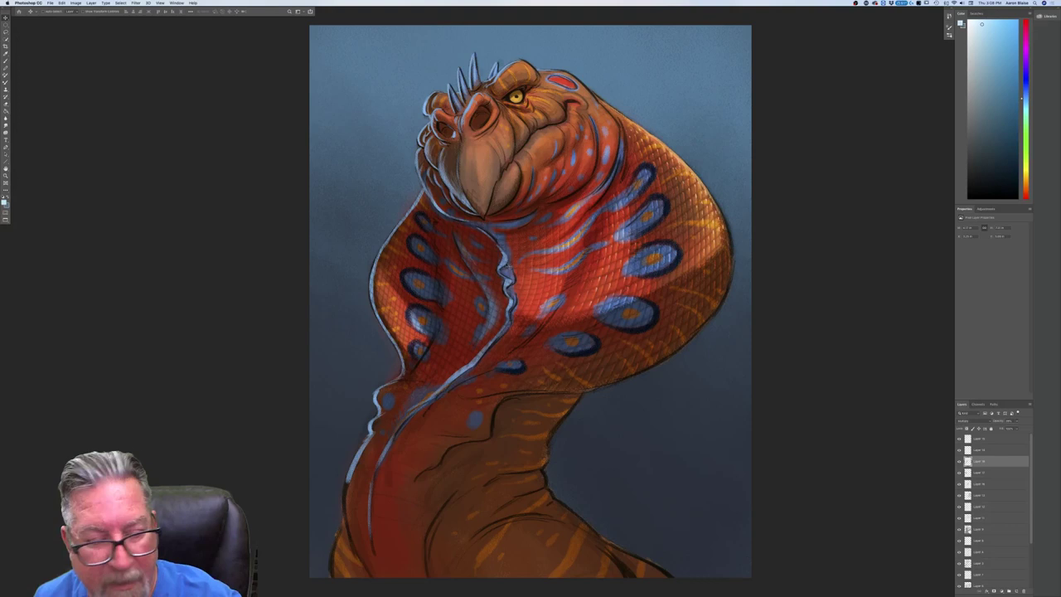
Adjust the opacity of the inner-throat grid layer and of the grid layer directly beneath it.
{"action": "key", "text": "b"}
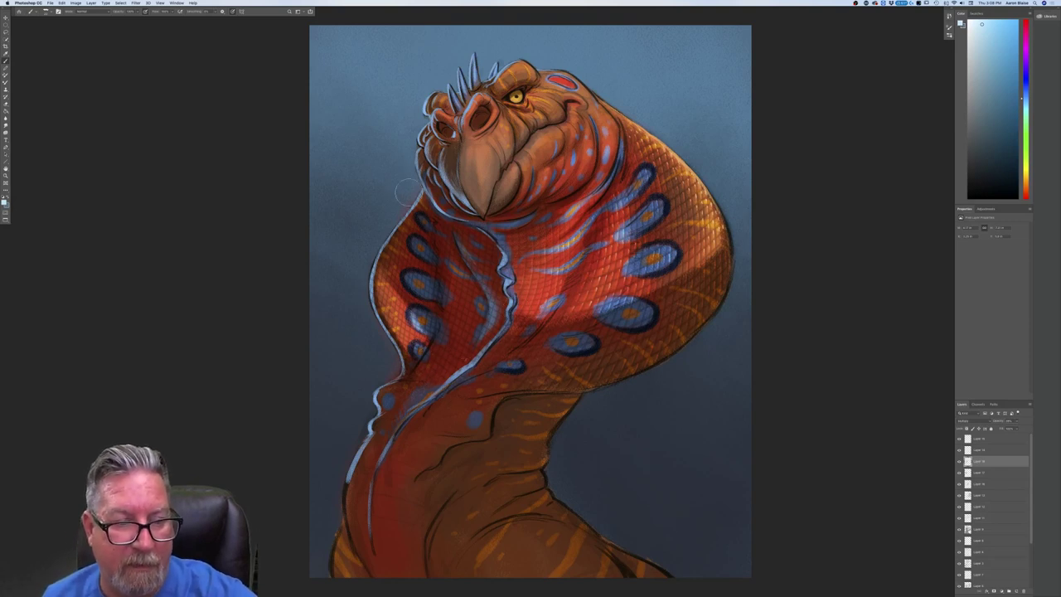
{"action": "key", "text": "alt+bracketleft"}
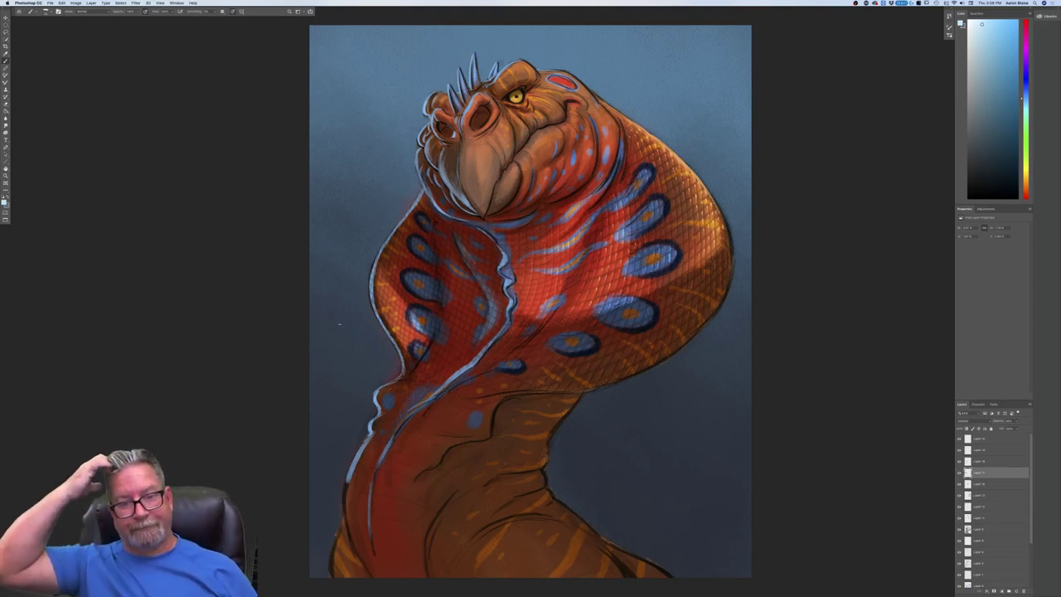
{"action": "key", "text": "super+minus"}
{"action": "key", "text": "super+minus"}
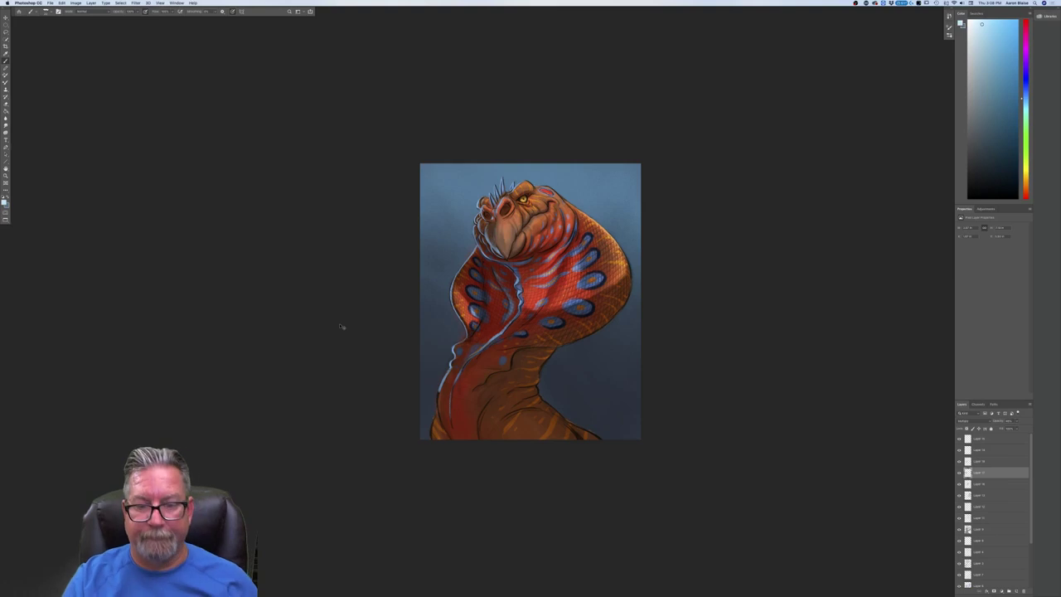
{"action": "key", "text": "super+plus"}
{"action": "left_click", "coordinate": [1001, 461]}
{"action": "left_click", "coordinate": [1016, 420]}
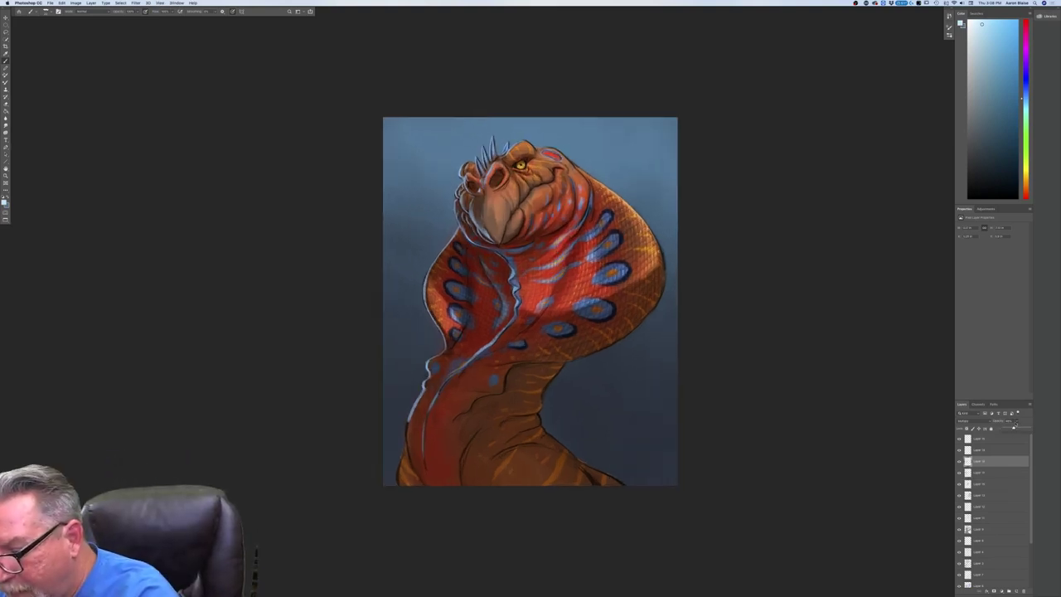
{"action": "left_click", "coordinate": [977, 471]}
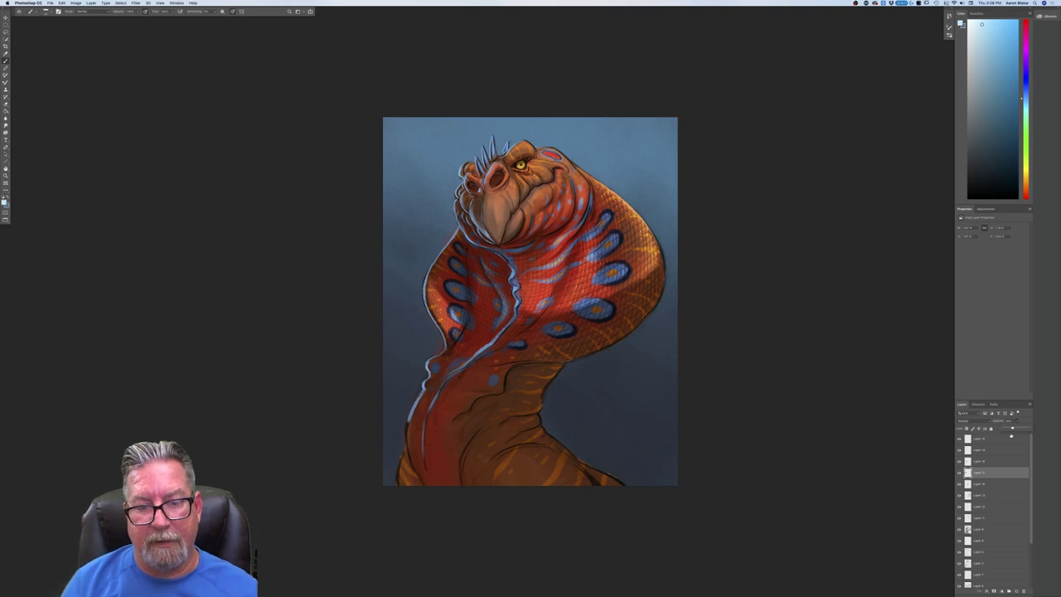
{"action": "key", "text": "super+0"}
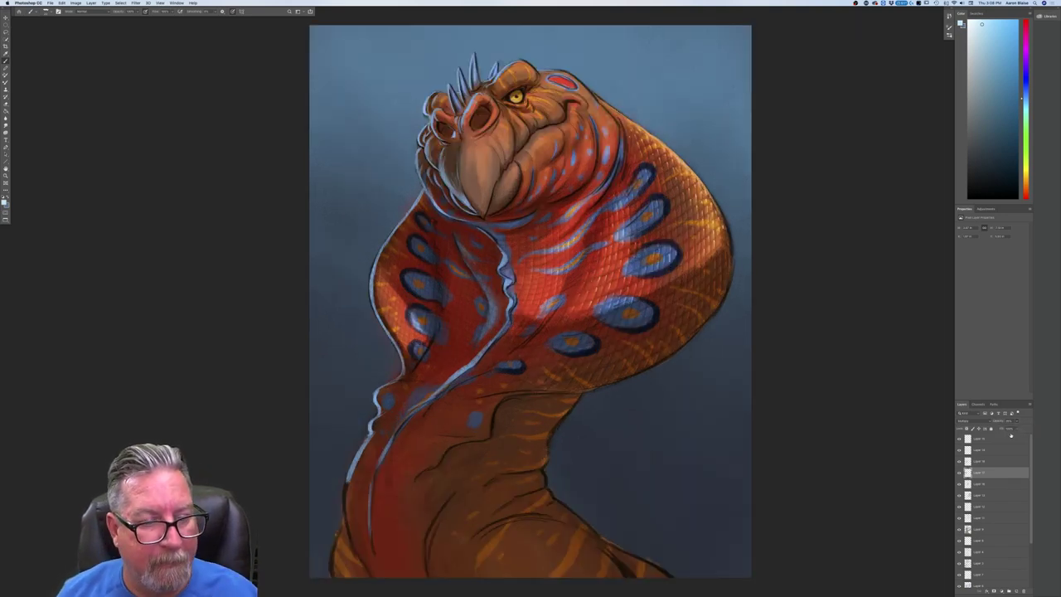
Set the foreground colour to the medium blue sampled from the wavy edge of the throat.
{"action": "left_click", "coordinate": [5, 202]}
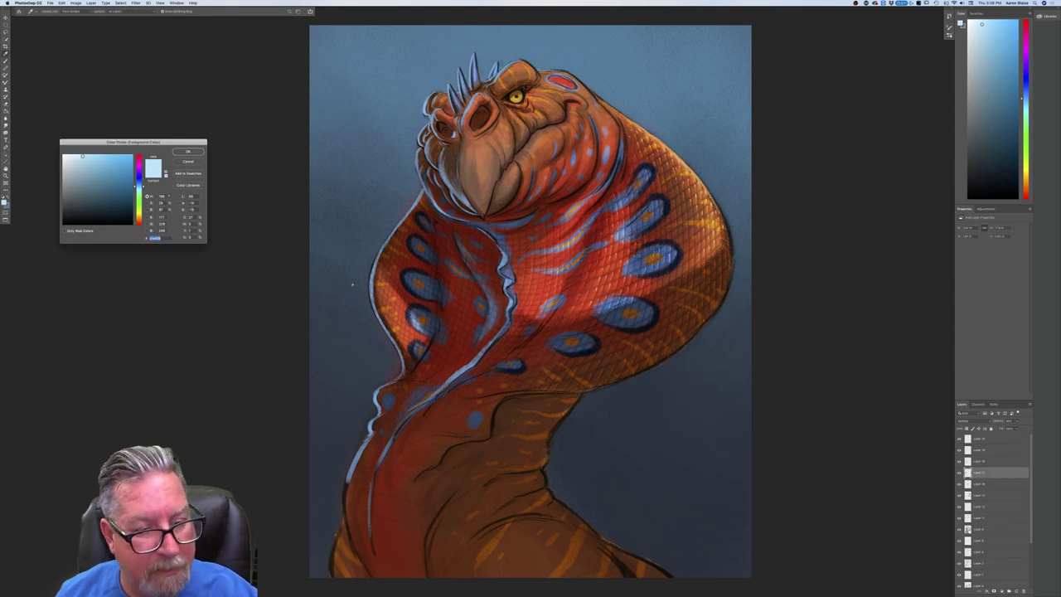
{"action": "left_click", "coordinate": [98, 163]}
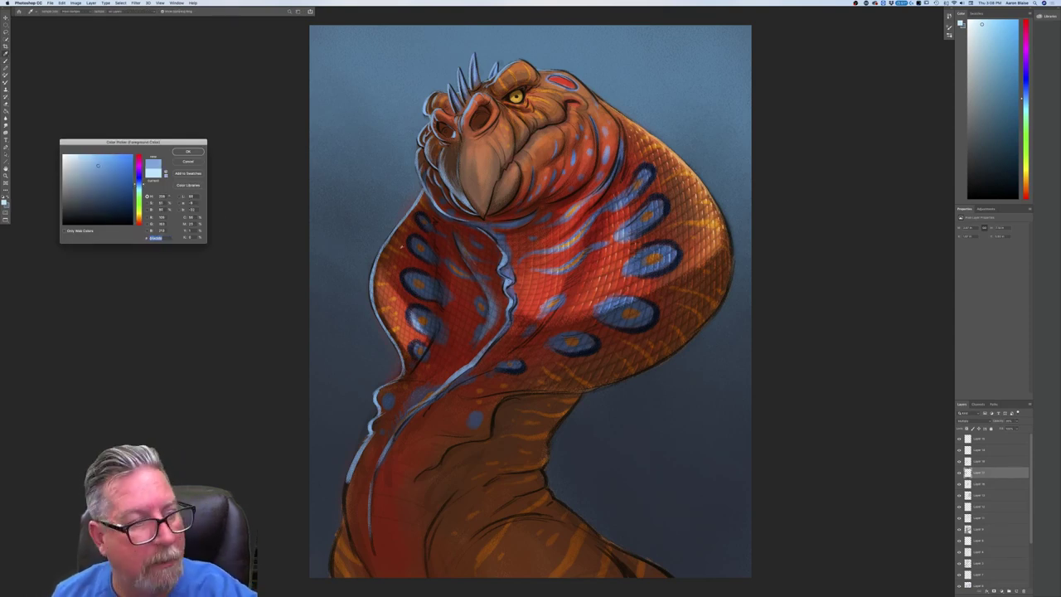
{"action": "left_click", "coordinate": [503, 263]}
{"action": "left_click", "coordinate": [504, 261]}
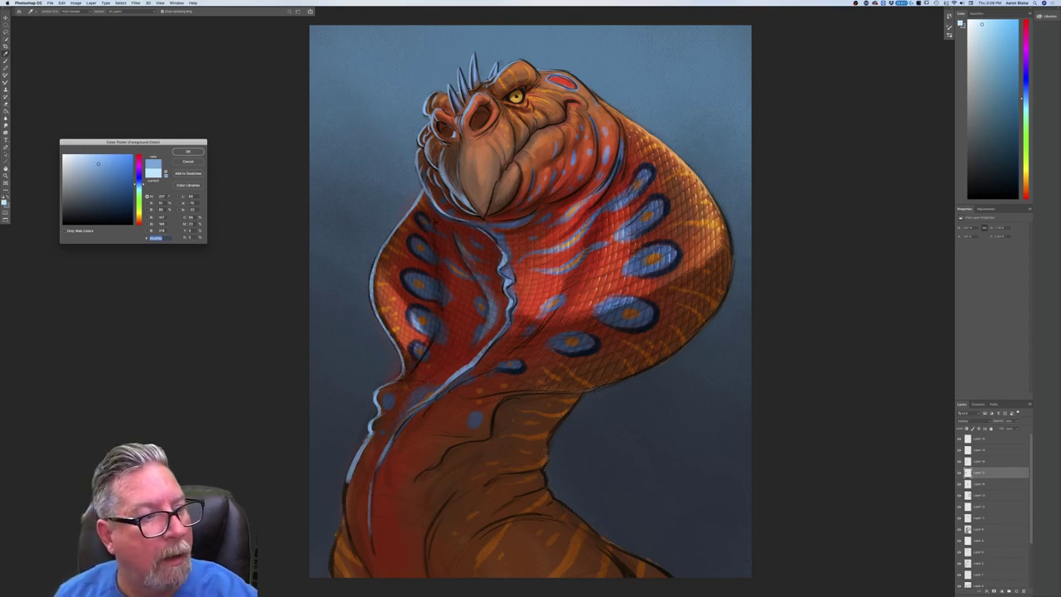
{"action": "left_click", "coordinate": [183, 154]}
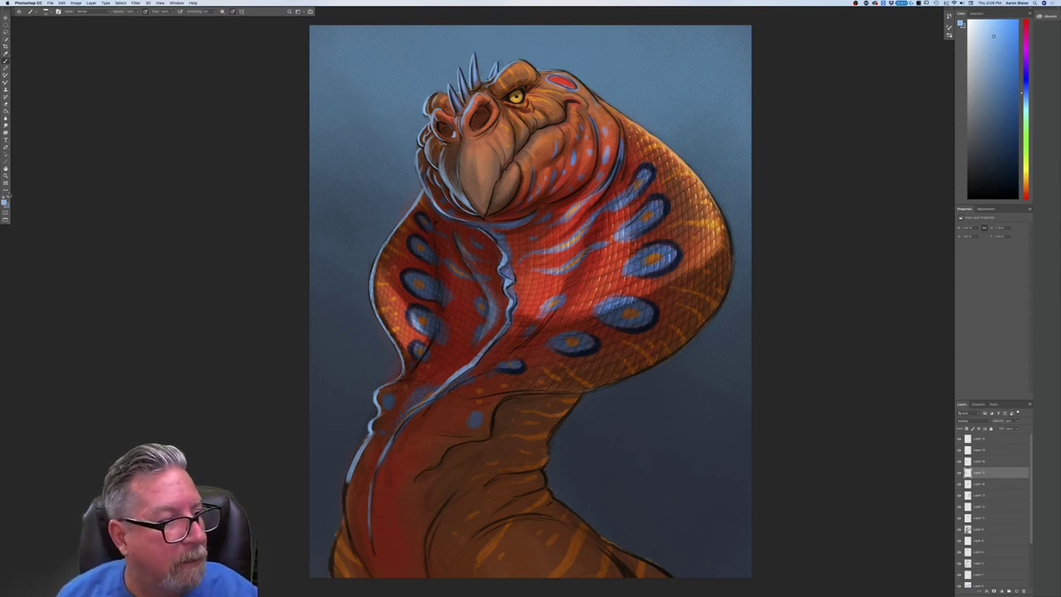
On the topmost layer, brush small blue scale highlights down the inner throat fold toward the base of the throat.
{"action": "left_click", "coordinate": [6, 67]}
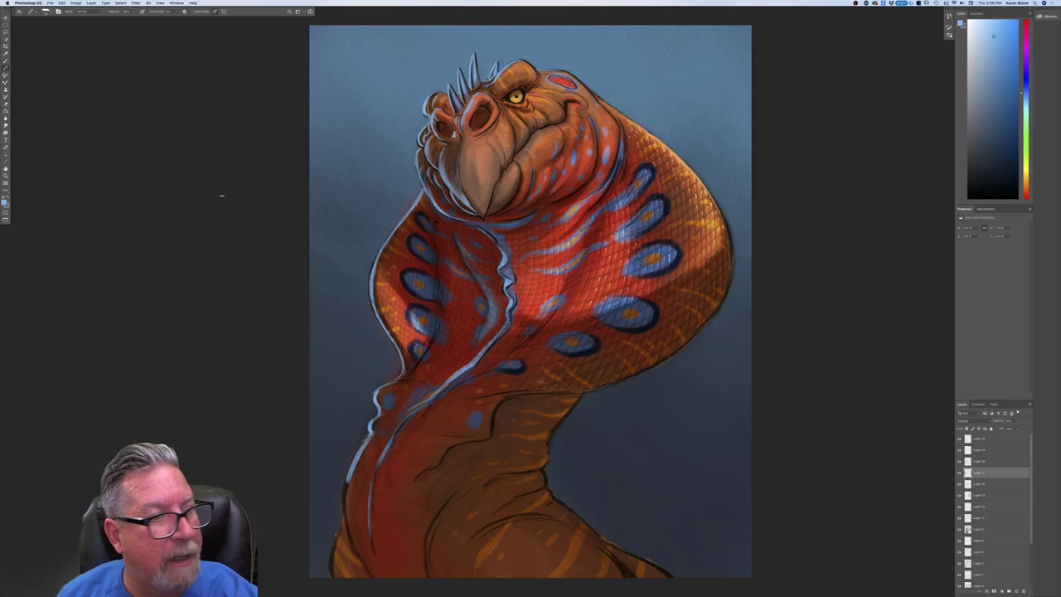
{"action": "key", "text": "b"}
{"action": "key", "text": "super+plus"}
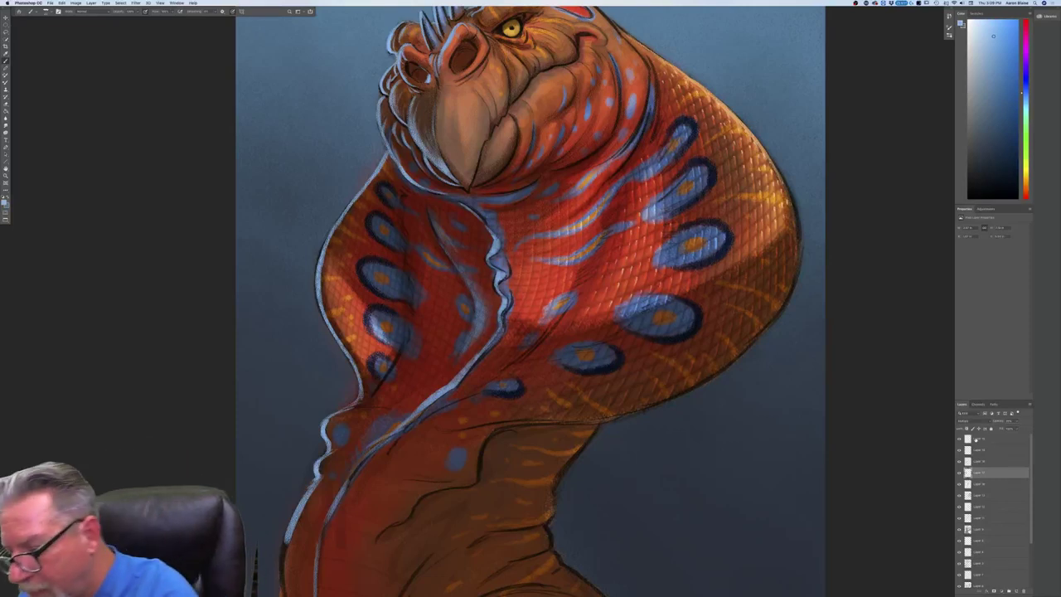
{"action": "left_click", "coordinate": [974, 439]}
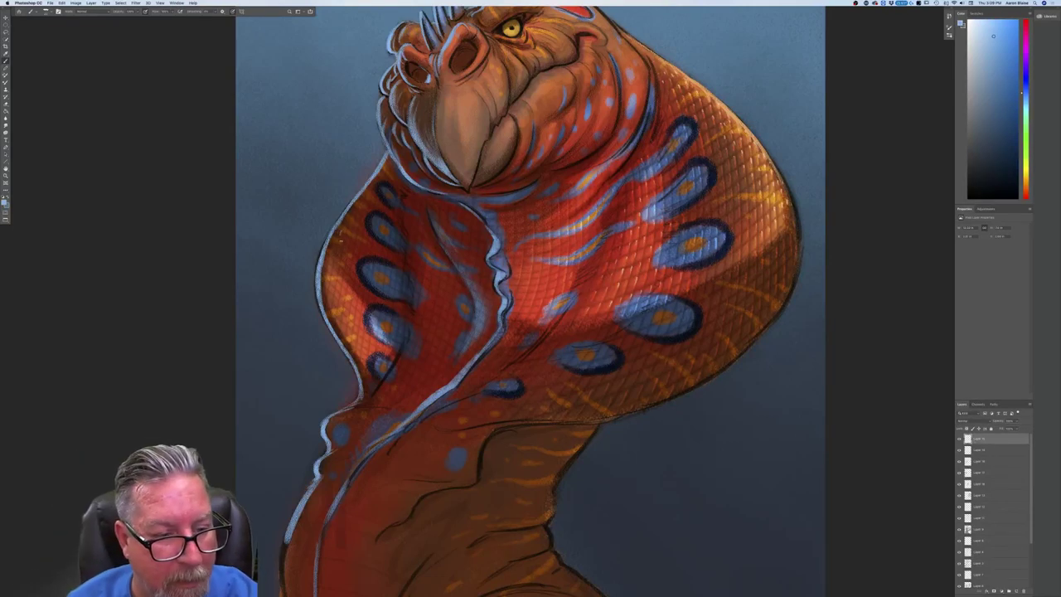
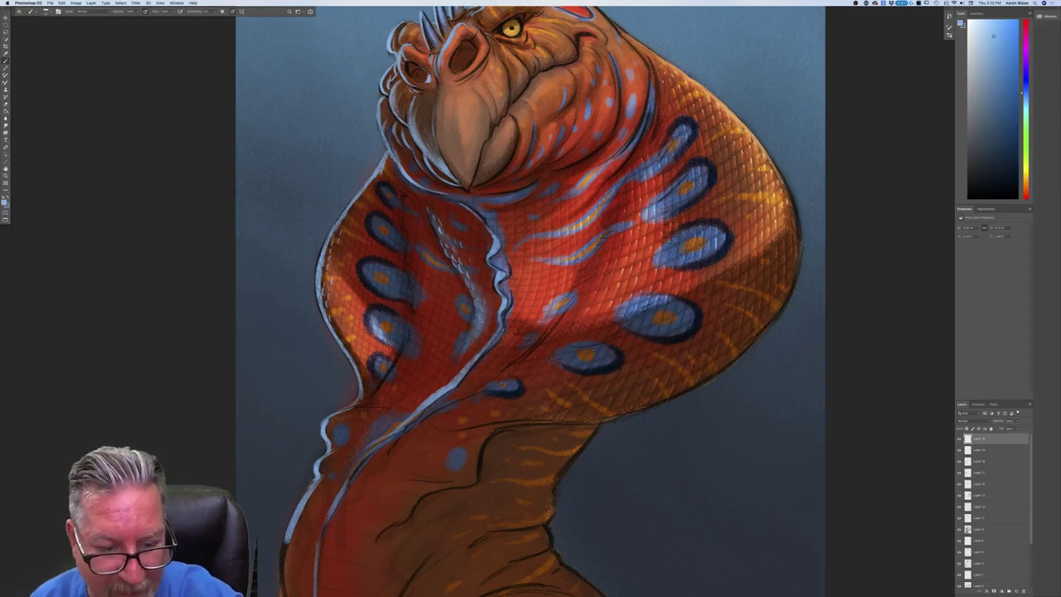
{"action": "left_click_drag", "start_coordinate": [474, 318], "coordinate": [471, 326]}
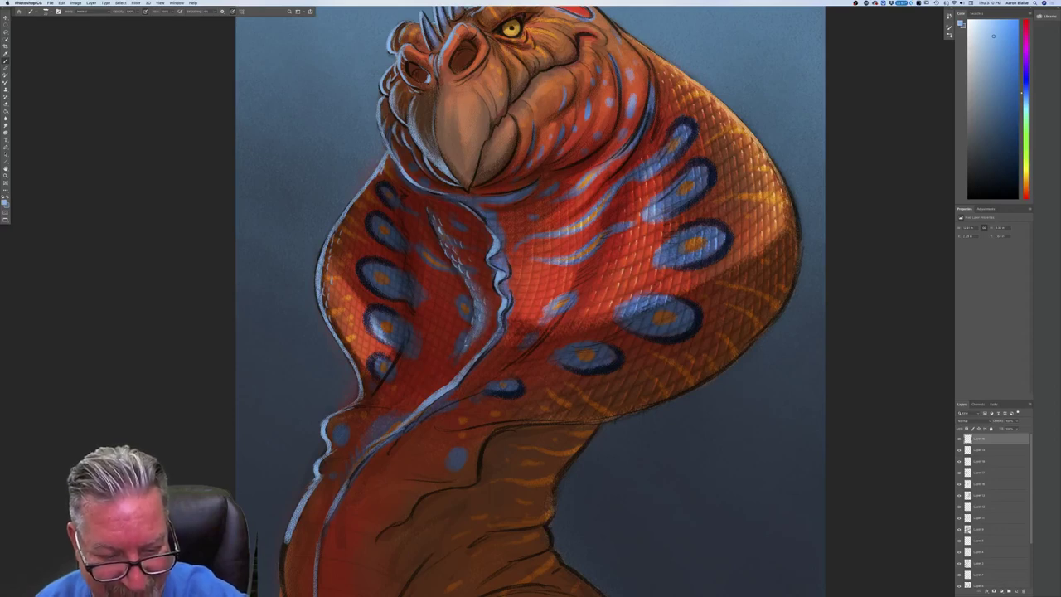
{"action": "left_click_drag", "start_coordinate": [460, 330], "coordinate": [449, 362]}
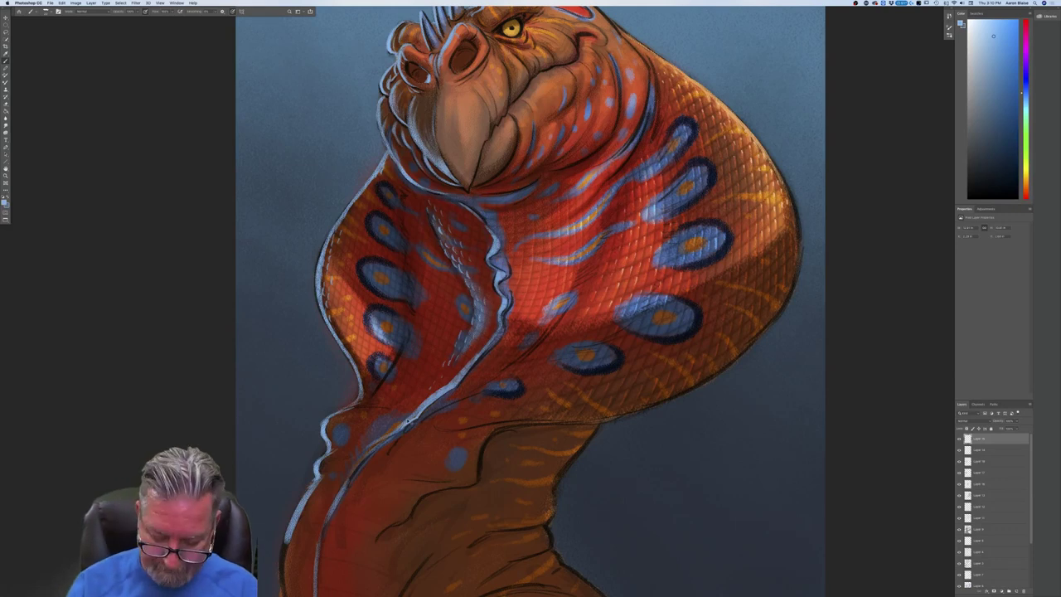
Examine the whole painting at reduced and fitted size to judge the scale textures and blue highlights.
{"action": "key", "text": "super+minus"}
{"action": "key", "text": "super+minus"}
{"action": "key", "text": "super+minus"}
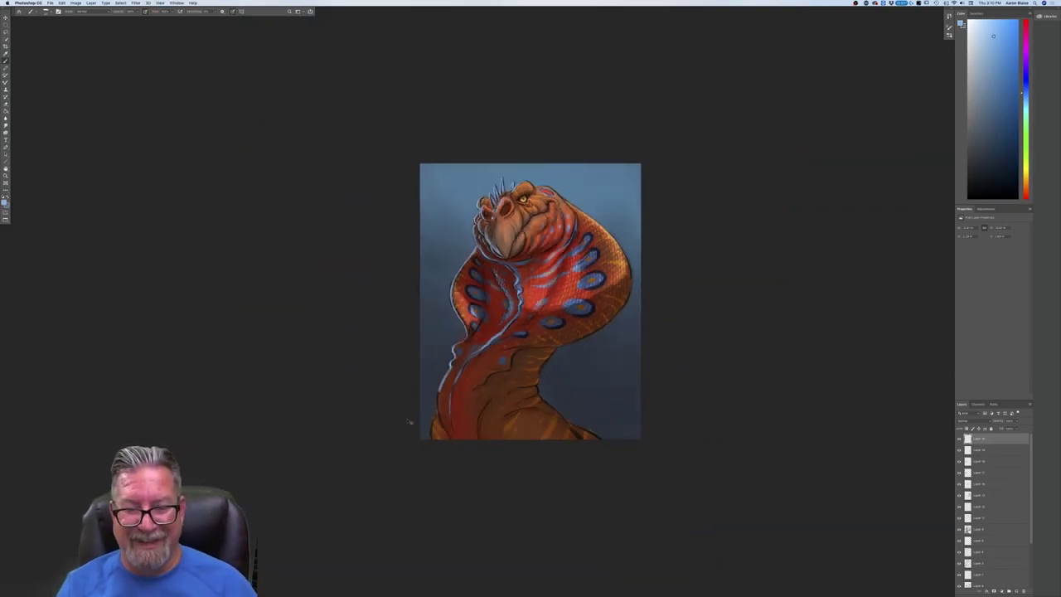
{"action": "key", "text": "super+plus"}
{"action": "key", "text": "super+plus"}
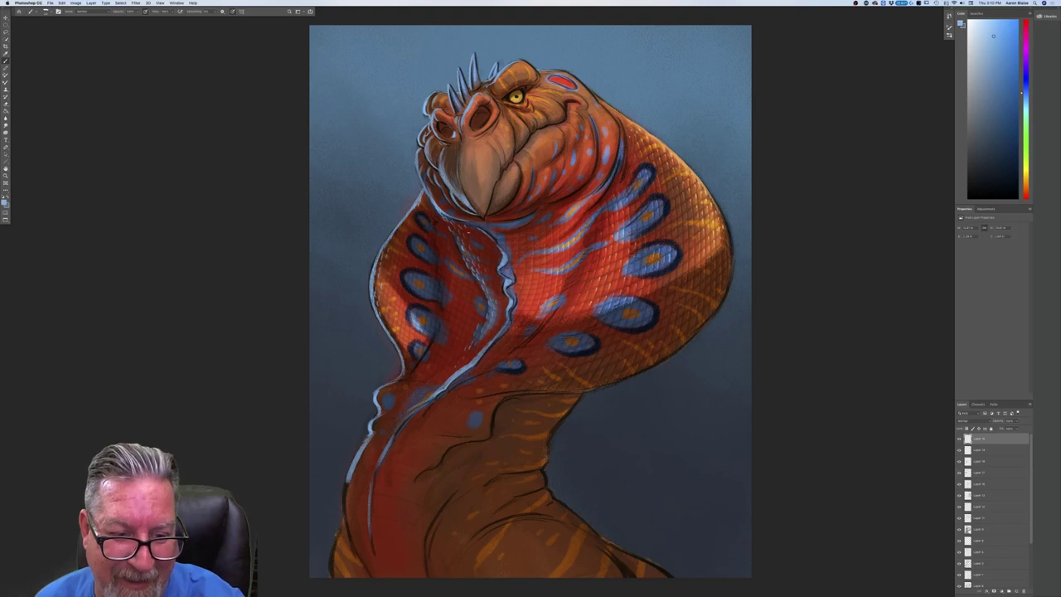
{"action": "key", "text": "super+minus"}
{"action": "key", "text": "super+minus"}
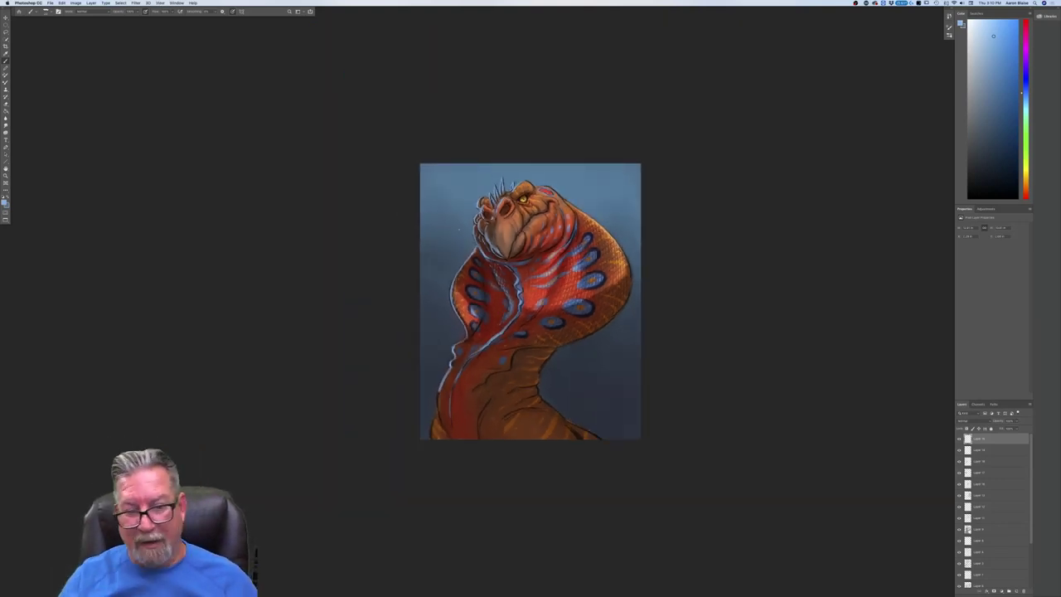
{"action": "key", "text": "super+plus"}
{"action": "key", "text": "super+plus"}
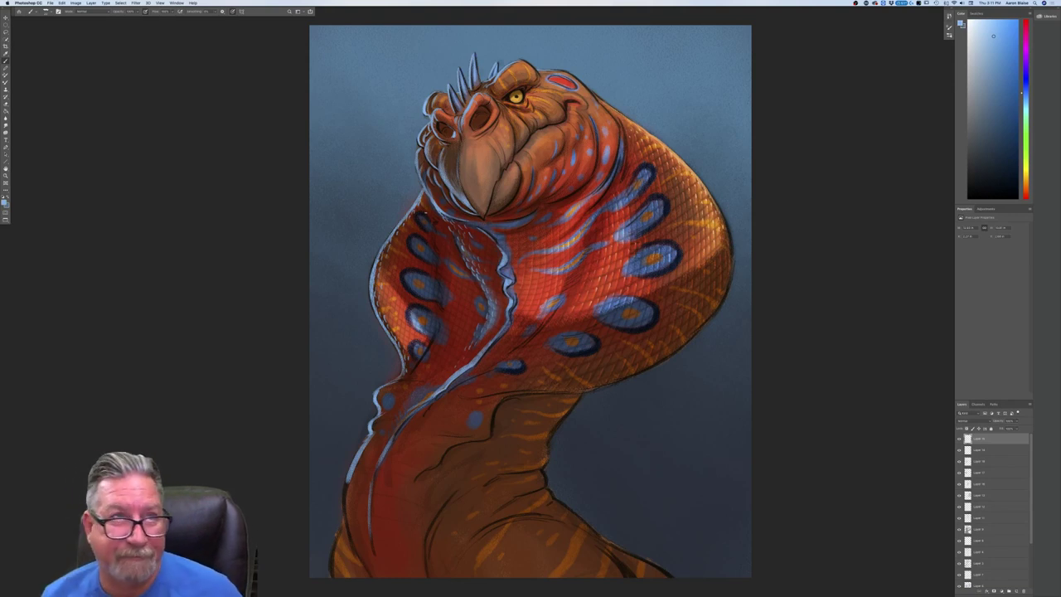
{"action": "key", "text": "super+minus"}
{"action": "key", "text": "super+minus"}
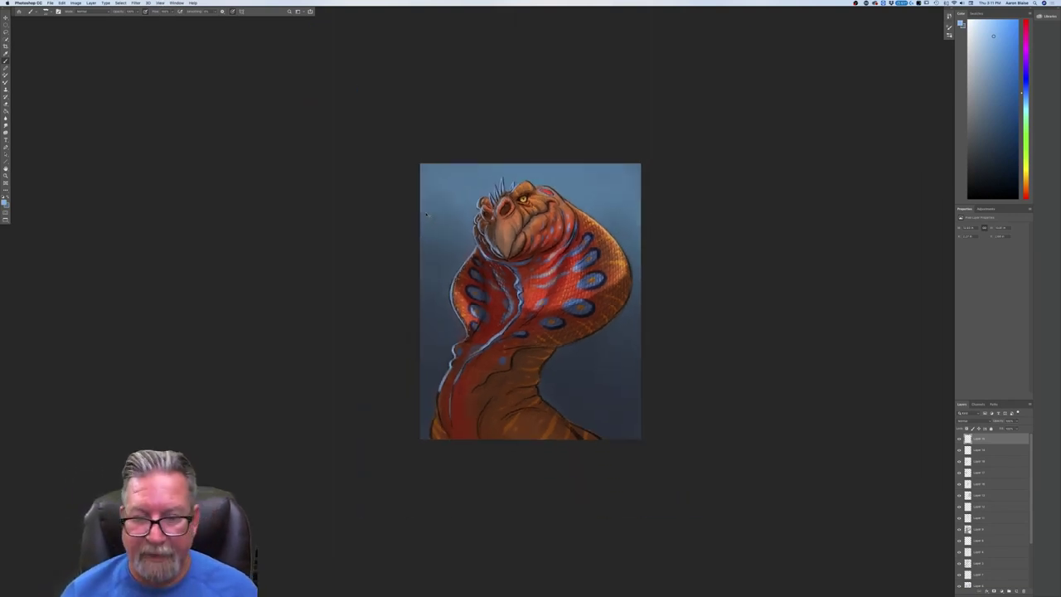
{"action": "key", "text": "super+minus"}
{"action": "key", "text": "super+0"}
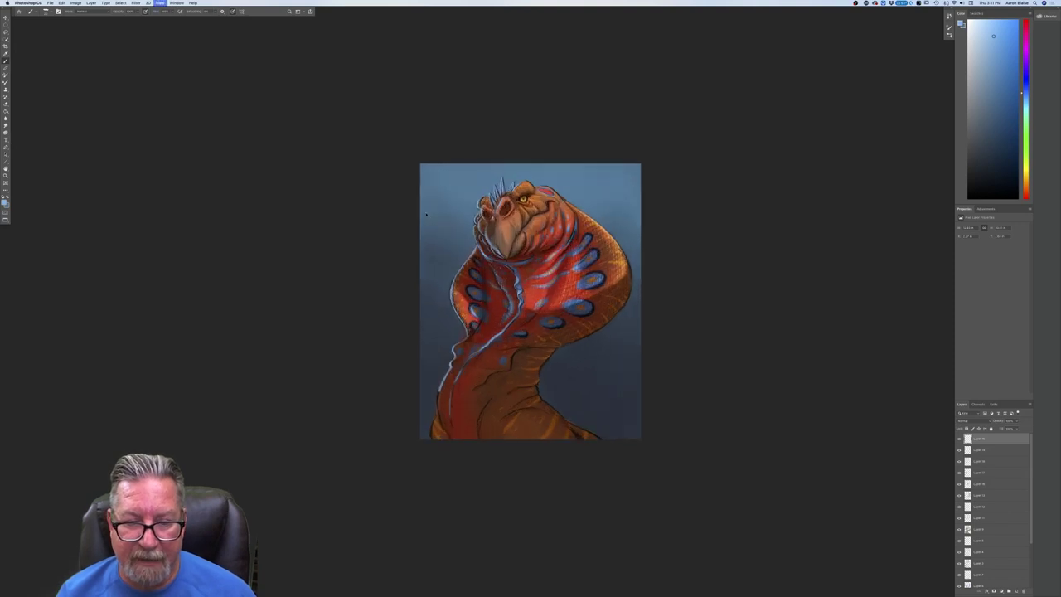
{"action": "key", "text": "super+minus"}
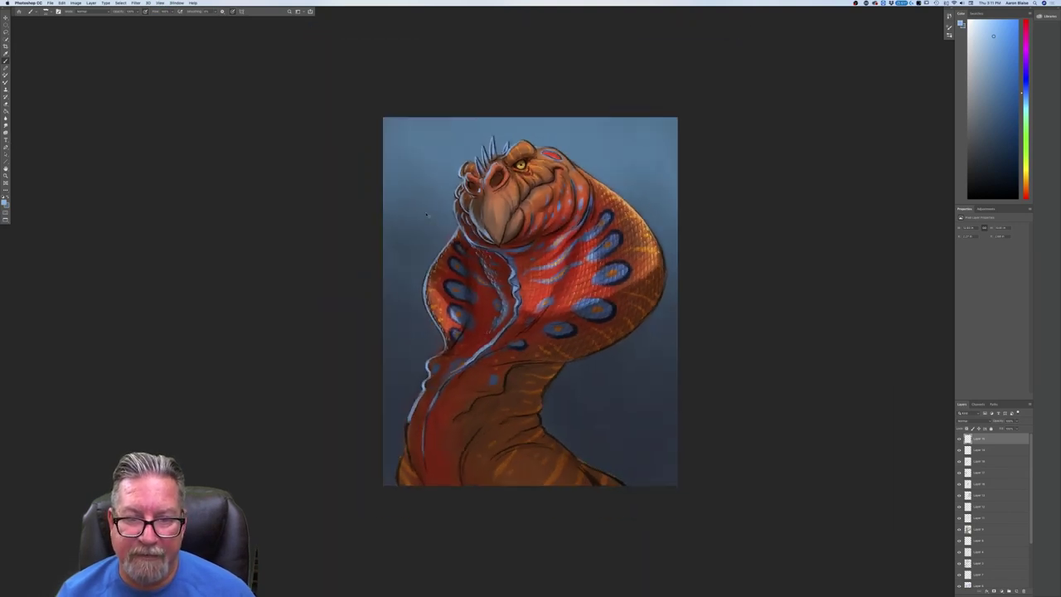
{"action": "key", "text": "super+0"}
{"action": "key", "text": "super+minus"}
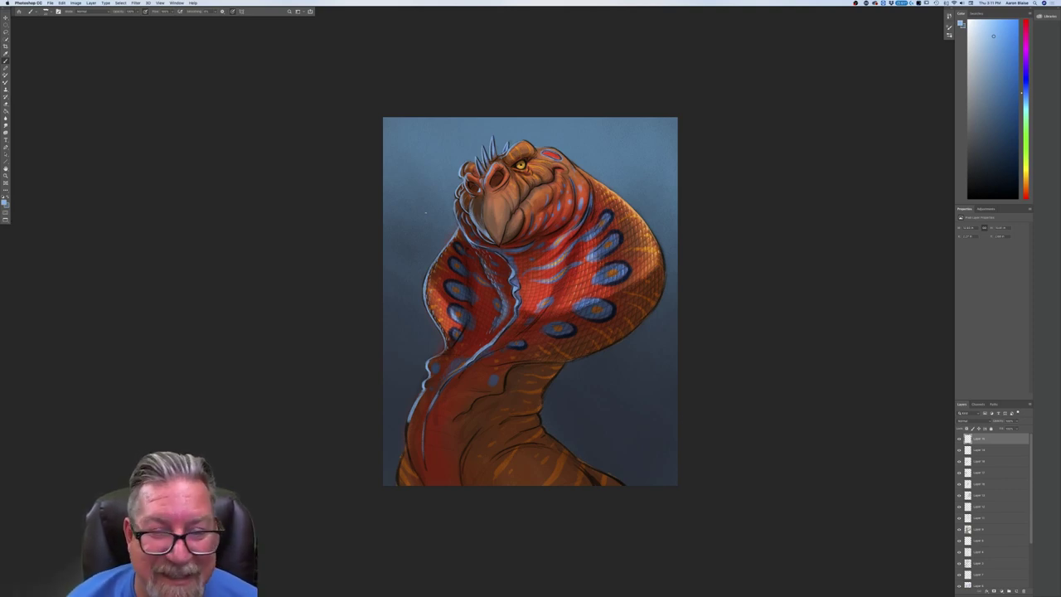
{"action": "key", "text": "super+0"}
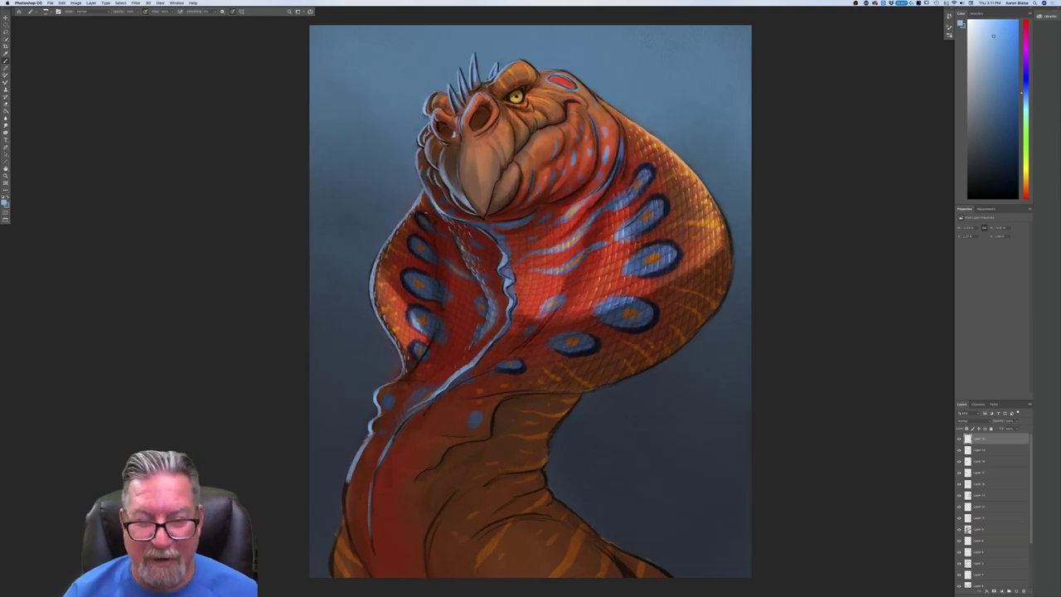
Show the grid texture document beside the painting and make it the active document.
{"action": "scroll", "coordinate": [222, 383], "scroll_direction": "up", "scroll_amount": 3}
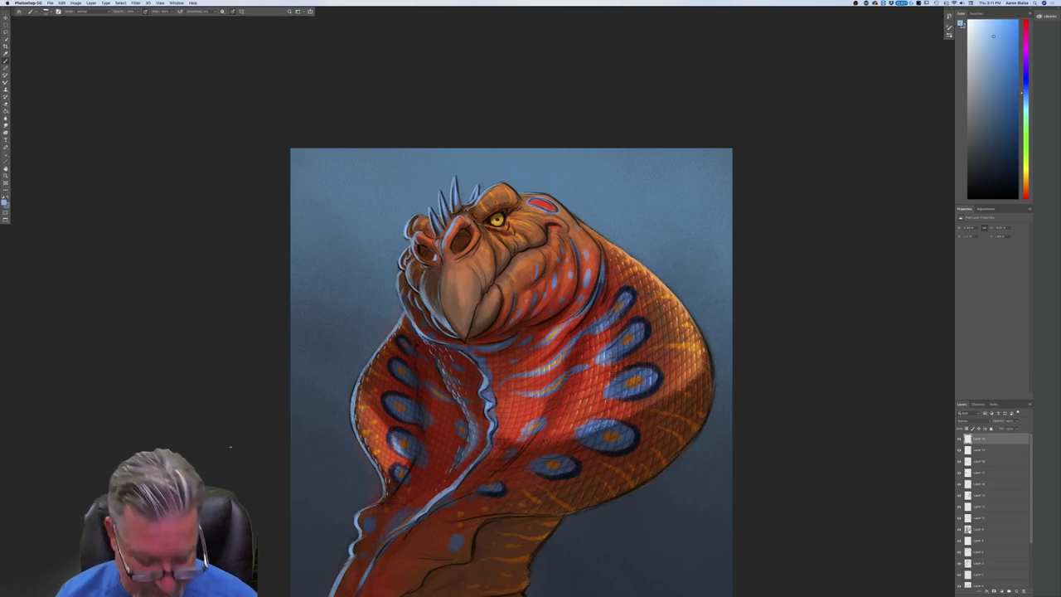
{"action": "key", "text": "f"}
{"action": "key", "text": "f"}
{"action": "key", "text": "f"}
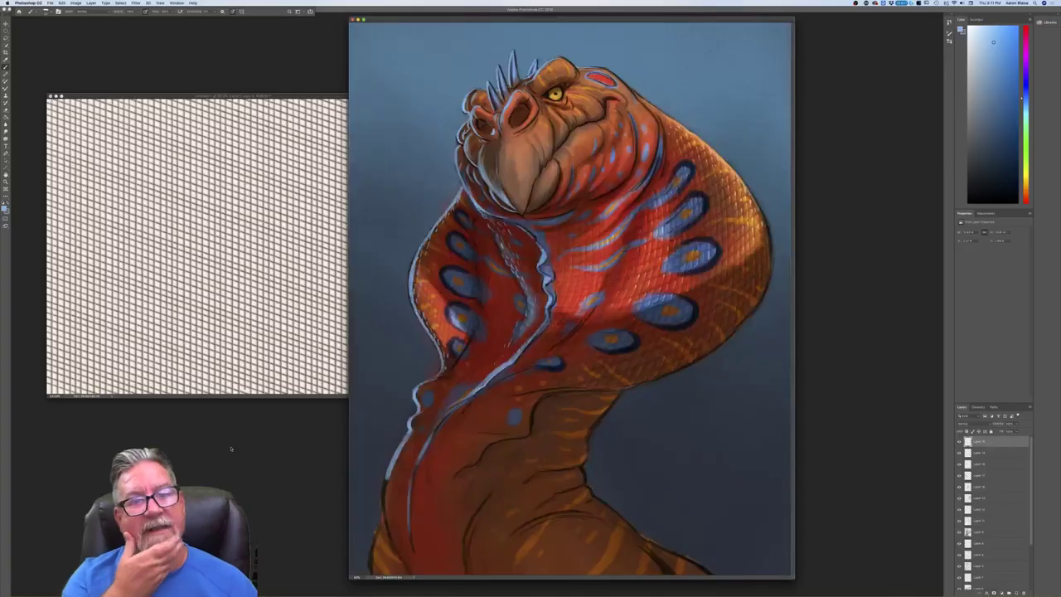
{"action": "left_click", "coordinate": [137, 96]}
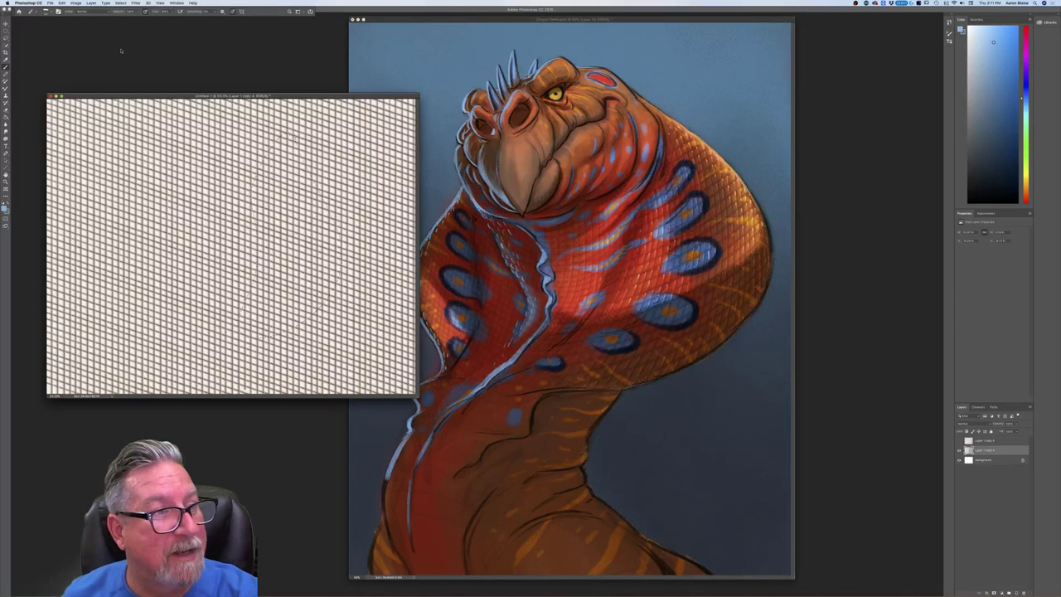
Select a freehand patch of the grid texture and copy it into the painting over the creature's lower face and upper hood.
{"action": "left_click", "coordinate": [120, 3]}
{"action": "left_click", "coordinate": [121, 16]}
{"action": "left_click", "coordinate": [6, 38]}
{"action": "mouse_move", "coordinate": [345, 165]}
{"action": "left_mouse_down"}
{"action": "mouse_move", "coordinate": [358, 242]}
{"action": "mouse_move", "coordinate": [318, 275]}
{"action": "left_mouse_up"}
{"action": "mouse_move", "coordinate": [202, 298]}
{"action": "left_mouse_down"}
{"action": "mouse_move", "coordinate": [178, 248]}
{"action": "mouse_move", "coordinate": [225, 196]}
{"action": "mouse_move", "coordinate": [307, 162]}
{"action": "mouse_move", "coordinate": [343, 162]}
{"action": "left_mouse_up"}
{"action": "left_click", "coordinate": [5, 24]}
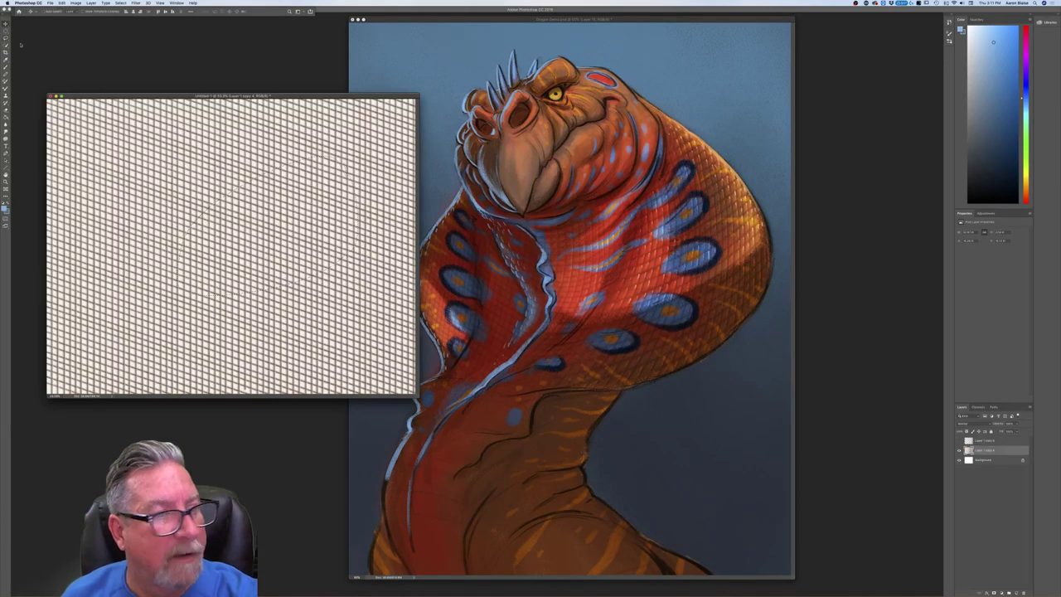
{"action": "left_click_drag", "start_coordinate": [252, 246], "coordinate": [563, 213]}
Set the new grid patch layer's blend mode to Multiply and lower its opacity.
{"action": "left_click", "coordinate": [967, 423]}
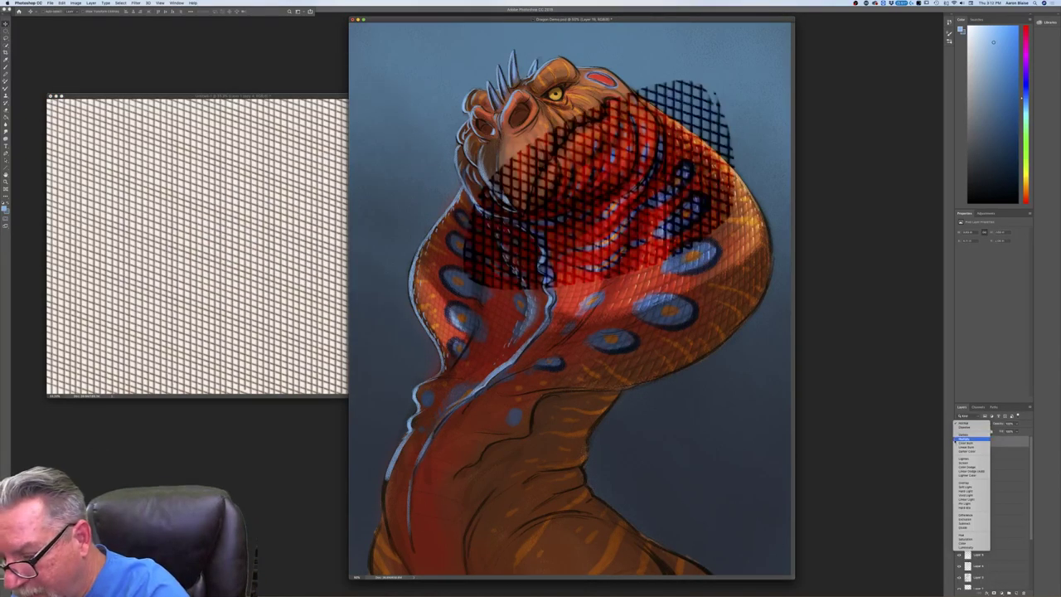
{"action": "left_click", "coordinate": [971, 440]}
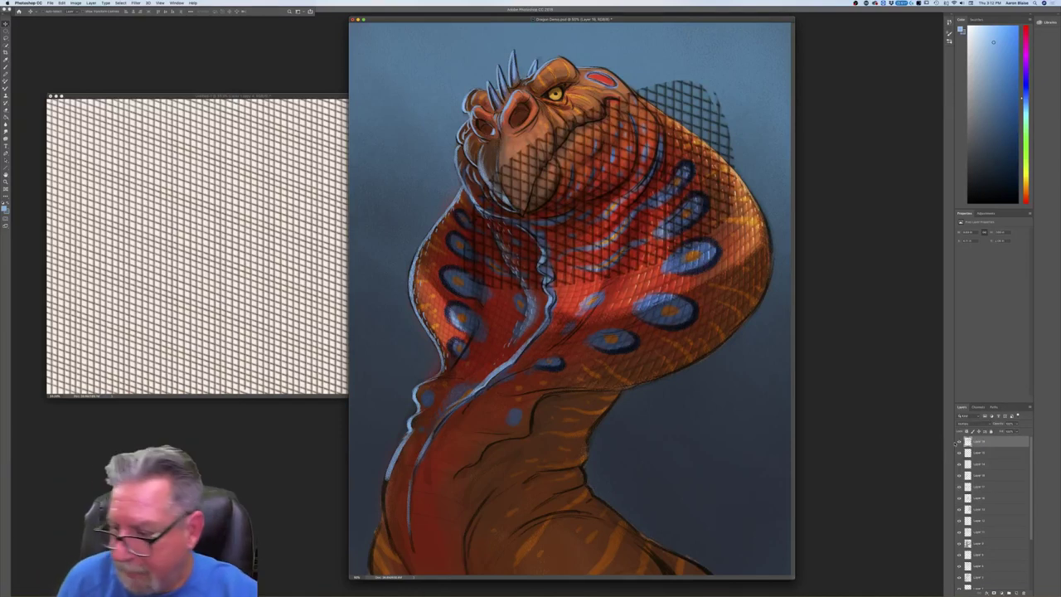
{"action": "left_click", "coordinate": [1016, 424]}
{"action": "left_click_drag", "start_coordinate": [1017, 431], "coordinate": [1004, 431]}
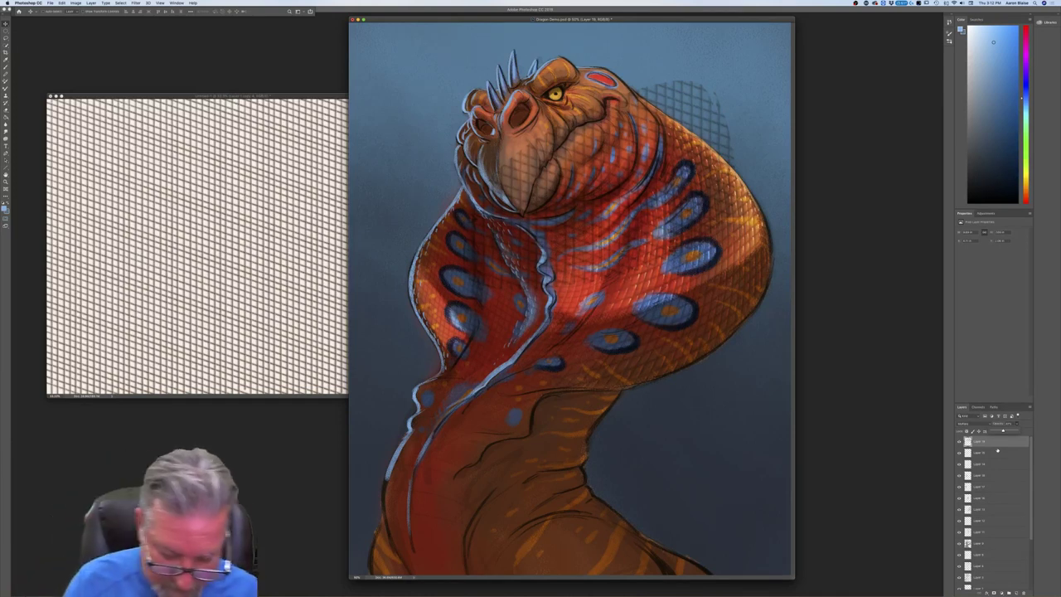
Display the painting full screen, enlarged on the creature's head and the grid patch.
{"action": "key", "text": "f"}
{"action": "key", "text": "super+plus"}
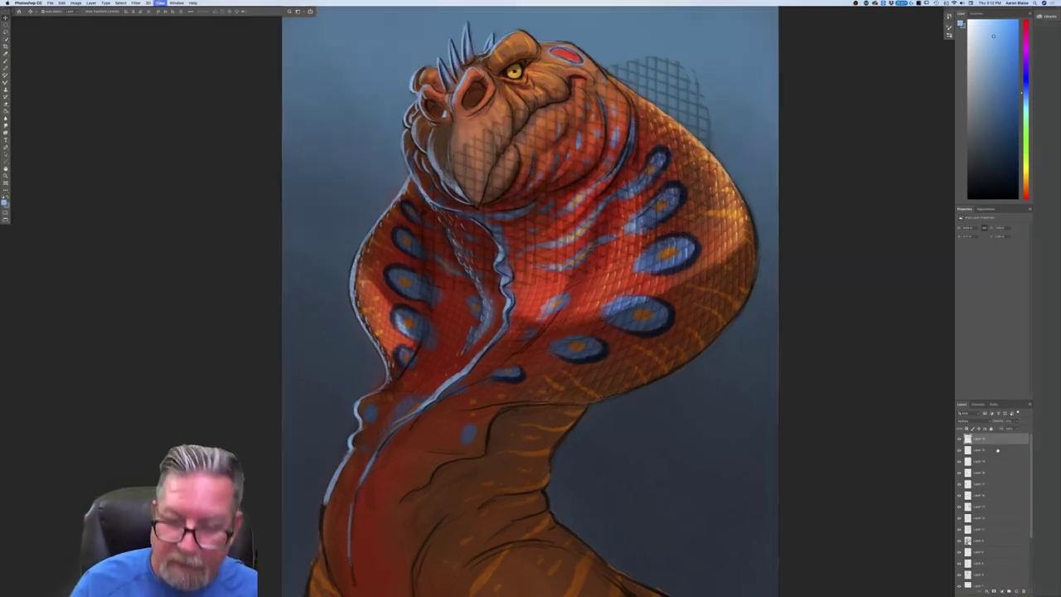
{"action": "left_click_drag", "start_coordinate": [156, 335], "coordinate": [172, 367]}
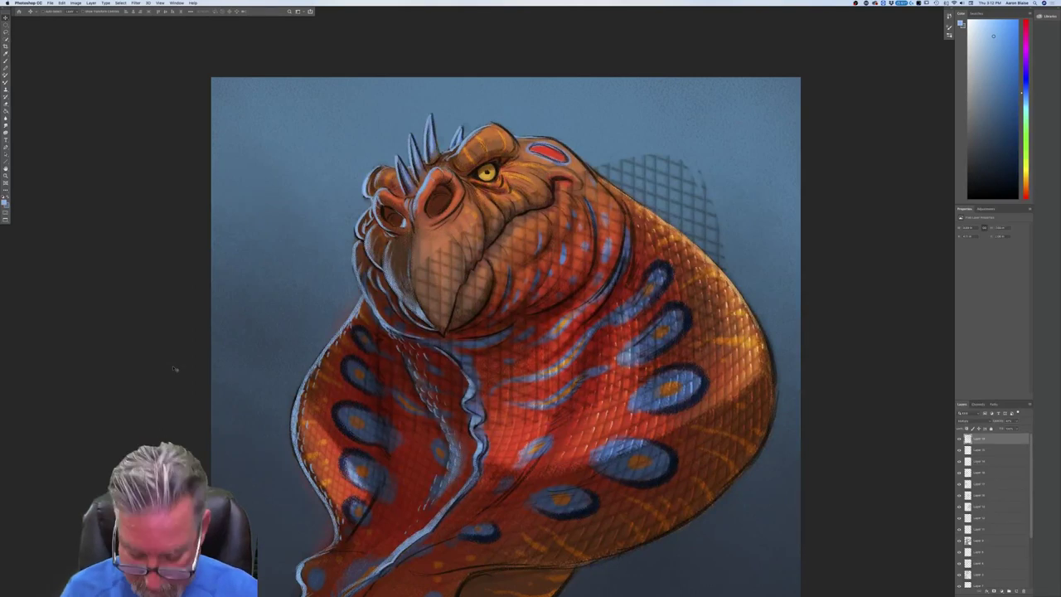
{"action": "key", "text": "super+equal"}
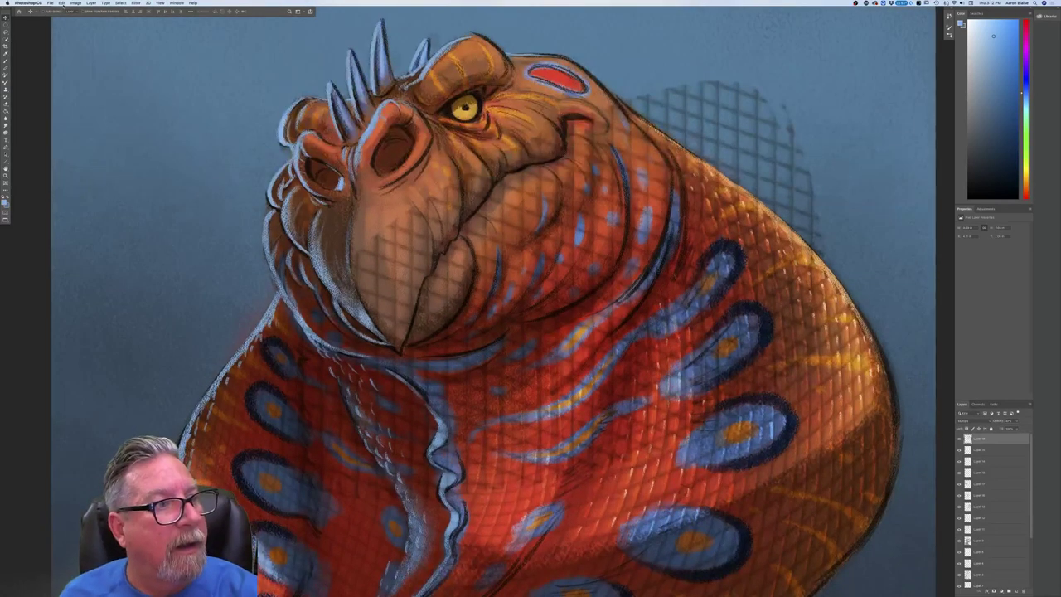
Scale down the grid patch with Free Transform and position it over the creature's beak, cheek and jaw.
{"action": "left_click", "coordinate": [60, 4]}
{"action": "left_click", "coordinate": [79, 125]}
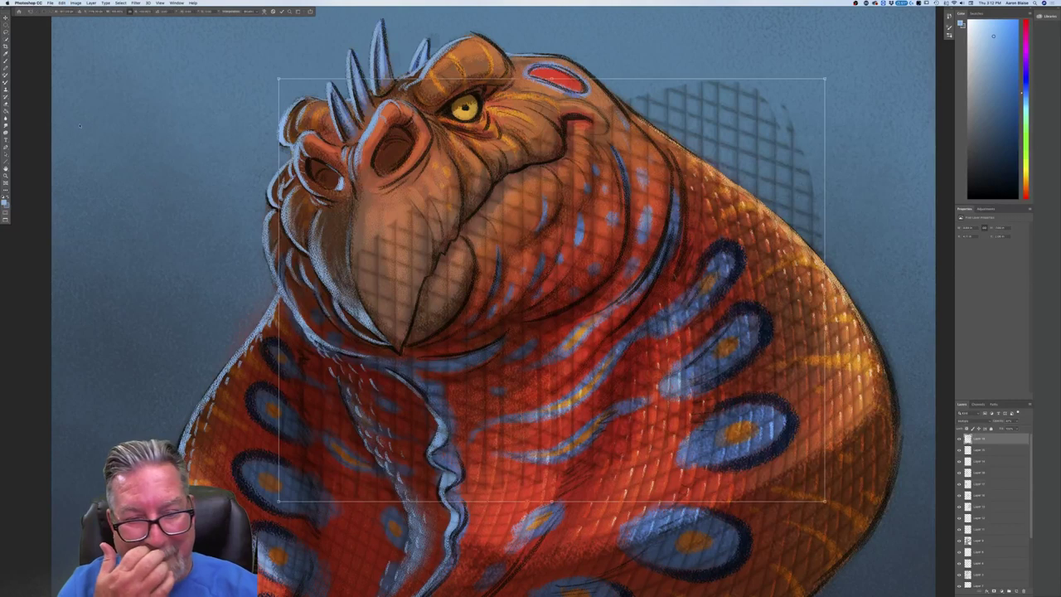
{"action": "left_click_drag", "start_coordinate": [278, 79], "coordinate": [530, 266]}
{"action": "left_click_drag", "start_coordinate": [605, 369], "coordinate": [479, 189]}
{"action": "left_click_drag", "start_coordinate": [698, 319], "coordinate": [731, 344]}
{"action": "left_click_drag", "start_coordinate": [422, 242], "coordinate": [382, 245]}
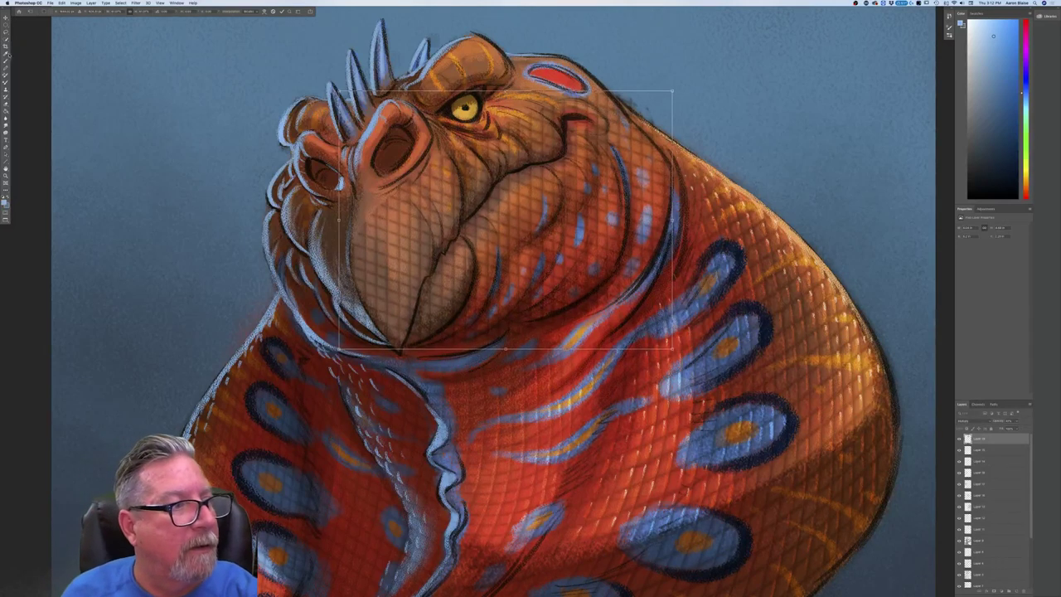
Warp the grid patch so its cheek side bulges outward and the two corners on that side pull inward.
{"action": "left_click", "coordinate": [61, 2]}
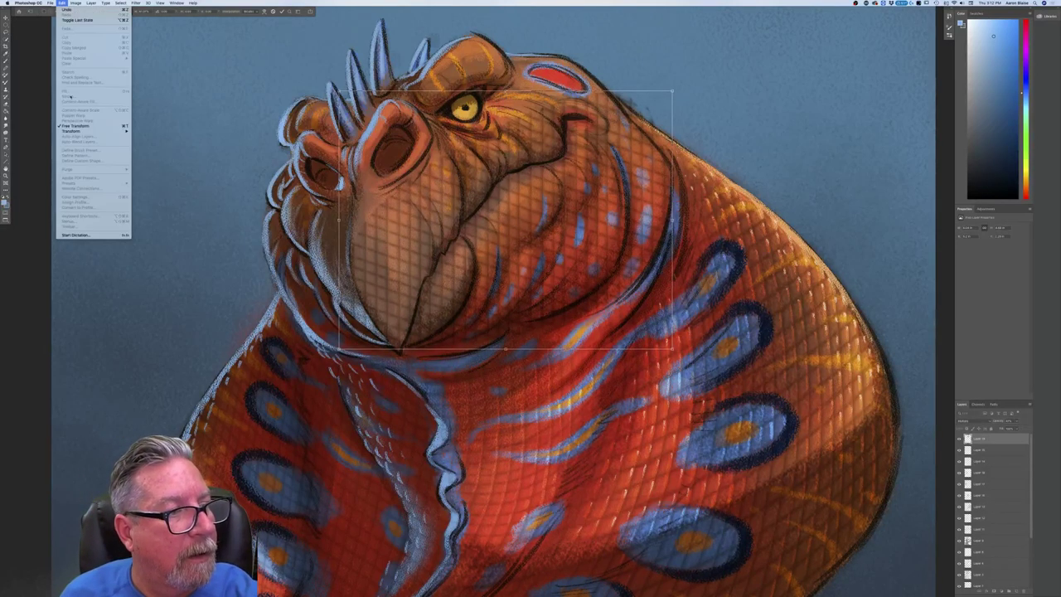
{"action": "mouse_move", "coordinate": [91, 130]}
{"action": "left_click", "coordinate": [141, 155]}
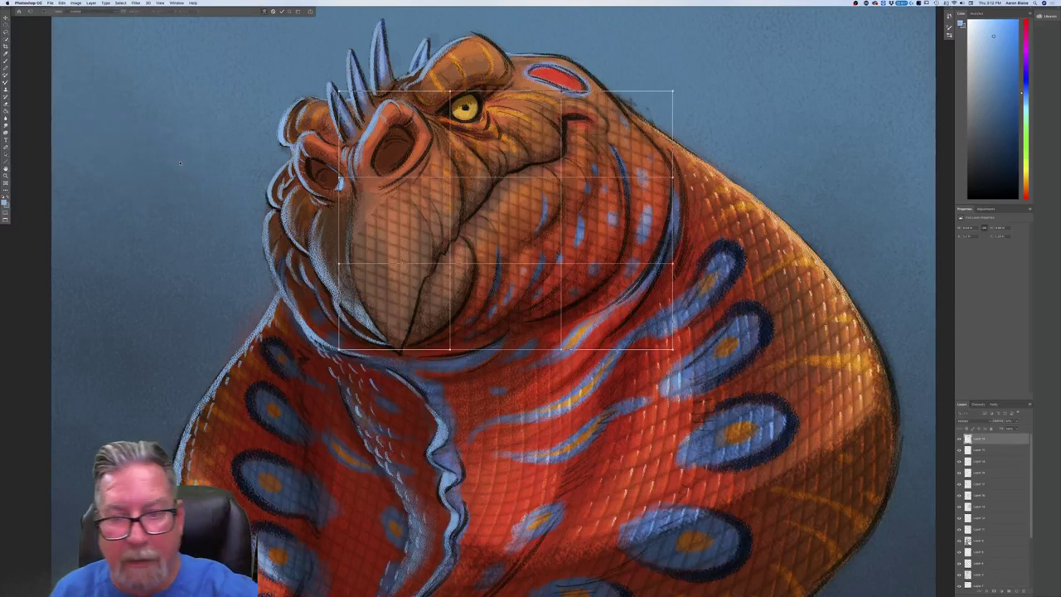
{"action": "left_click_drag", "start_coordinate": [642, 221], "coordinate": [667, 225]}
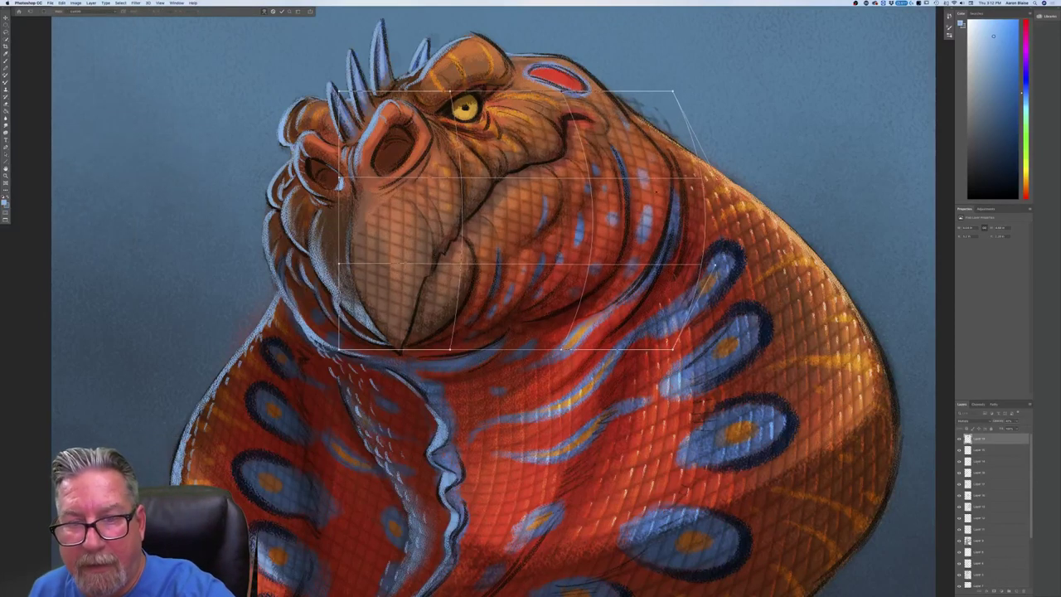
{"action": "left_click_drag", "start_coordinate": [672, 90], "coordinate": [628, 95]}
{"action": "left_click_drag", "start_coordinate": [674, 348], "coordinate": [574, 349]}
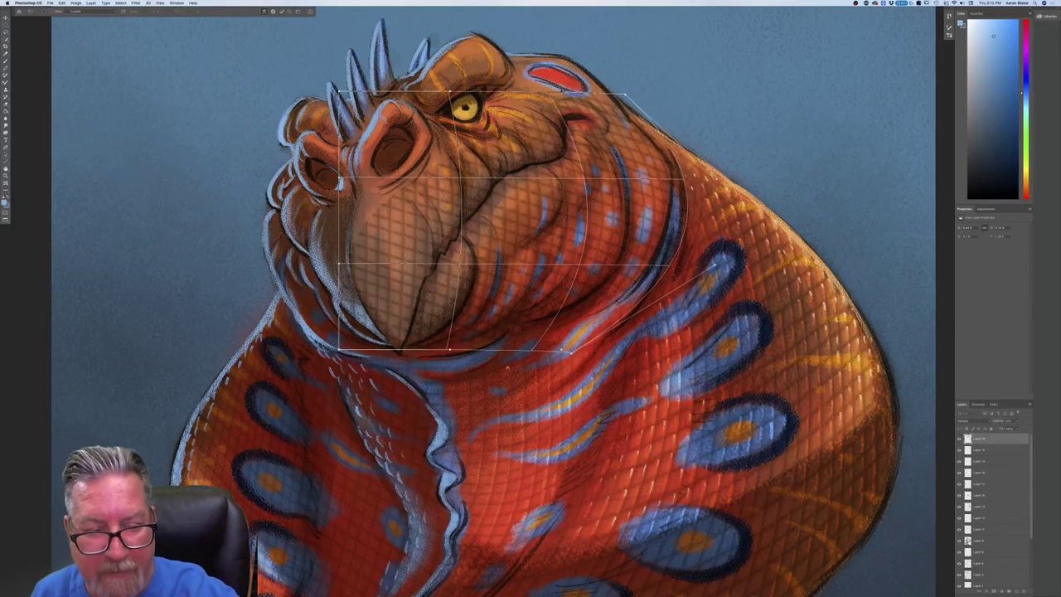
Stretch the warp's lower beak-side corner outward and bend the grid around the muzzle, lowering its upper edge.
{"action": "left_click_drag", "start_coordinate": [444, 352], "coordinate": [263, 348]}
{"action": "left_click_drag", "start_coordinate": [418, 269], "coordinate": [464, 269]}
{"action": "left_click_drag", "start_coordinate": [338, 91], "coordinate": [304, 133]}
{"action": "left_click_drag", "start_coordinate": [343, 178], "coordinate": [343, 191]}
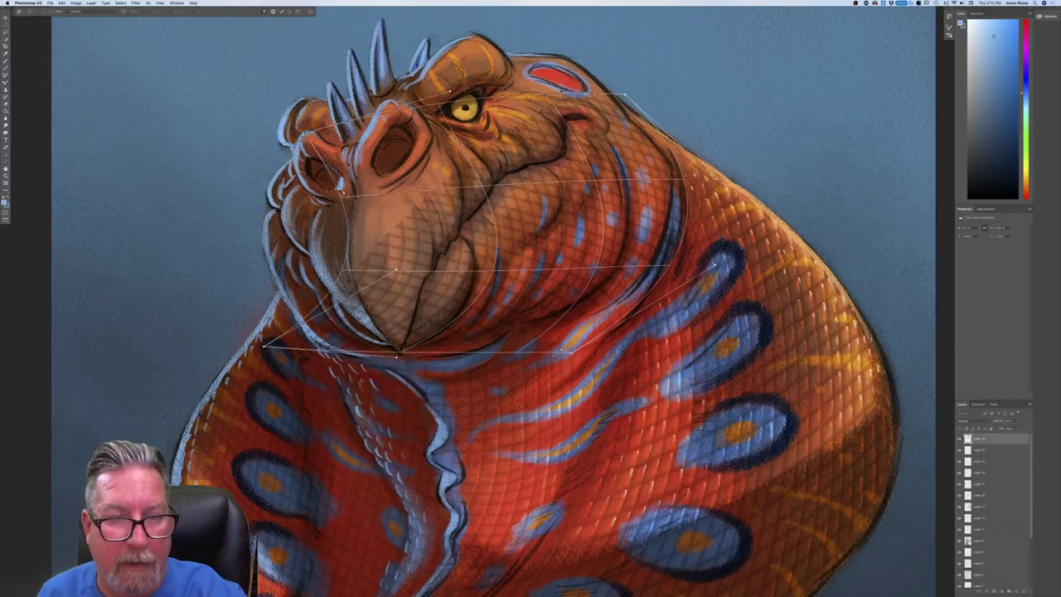
{"action": "left_click_drag", "start_coordinate": [450, 91], "coordinate": [443, 94]}
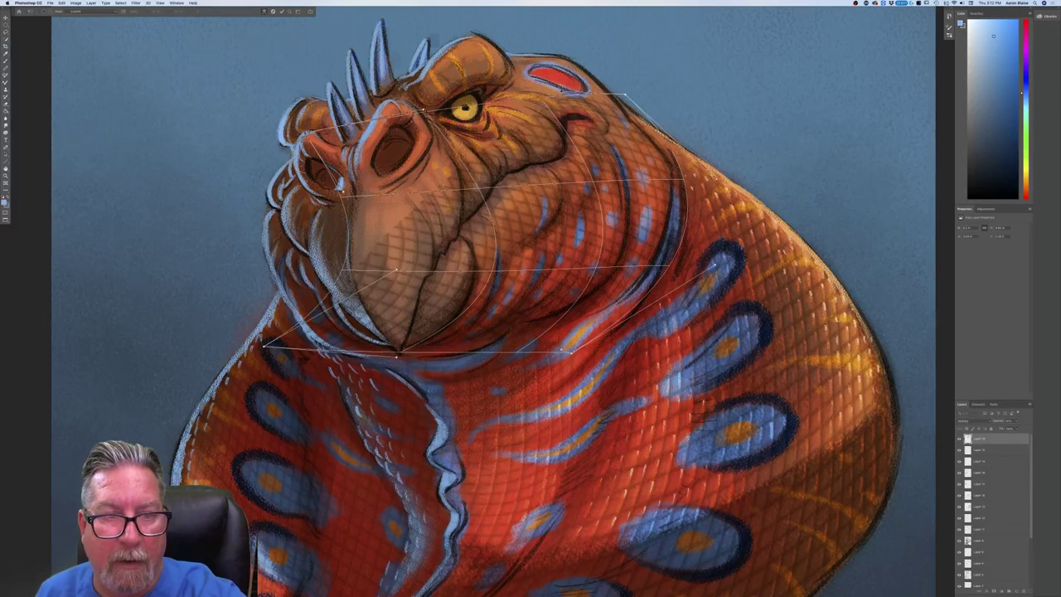
{"action": "left_click_drag", "start_coordinate": [562, 91], "coordinate": [556, 132]}
Curve the warped grid around the cheek and under the jaw, and apply the transformation.
{"action": "left_click_drag", "start_coordinate": [625, 94], "coordinate": [587, 100]}
{"action": "left_click_drag", "start_coordinate": [501, 196], "coordinate": [504, 198]}
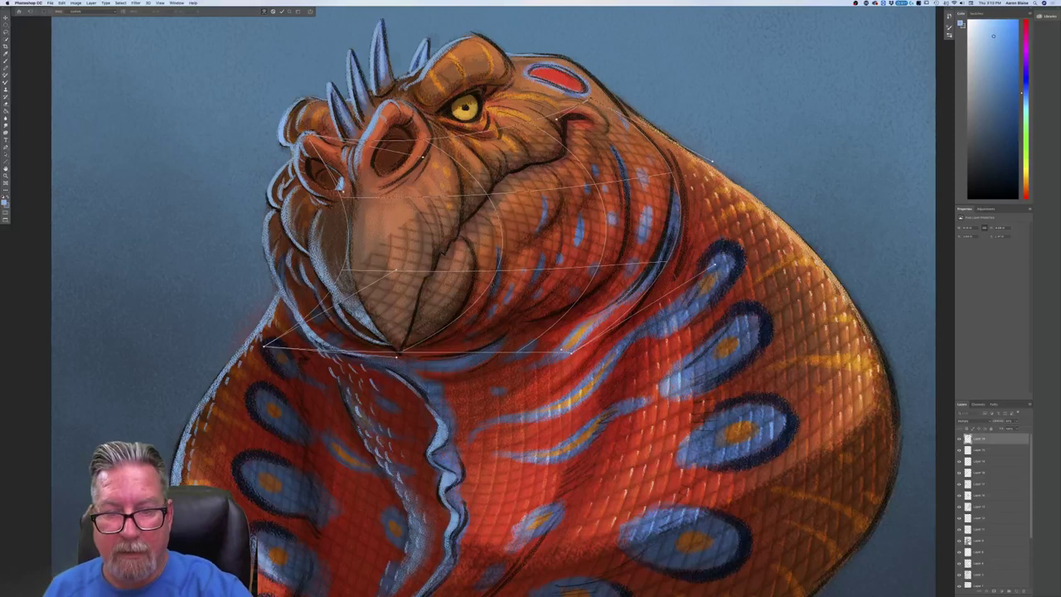
{"action": "left_click_drag", "start_coordinate": [571, 354], "coordinate": [480, 345]}
{"action": "left_click_drag", "start_coordinate": [427, 299], "coordinate": [445, 303]}
{"action": "mouse_move", "coordinate": [396, 262]}
{"action": "left_mouse_down"}
{"action": "mouse_move", "coordinate": [403, 268]}
{"action": "mouse_move", "coordinate": [390, 278]}
{"action": "mouse_move", "coordinate": [403, 289]}
{"action": "mouse_move", "coordinate": [399, 278]}
{"action": "left_mouse_up"}
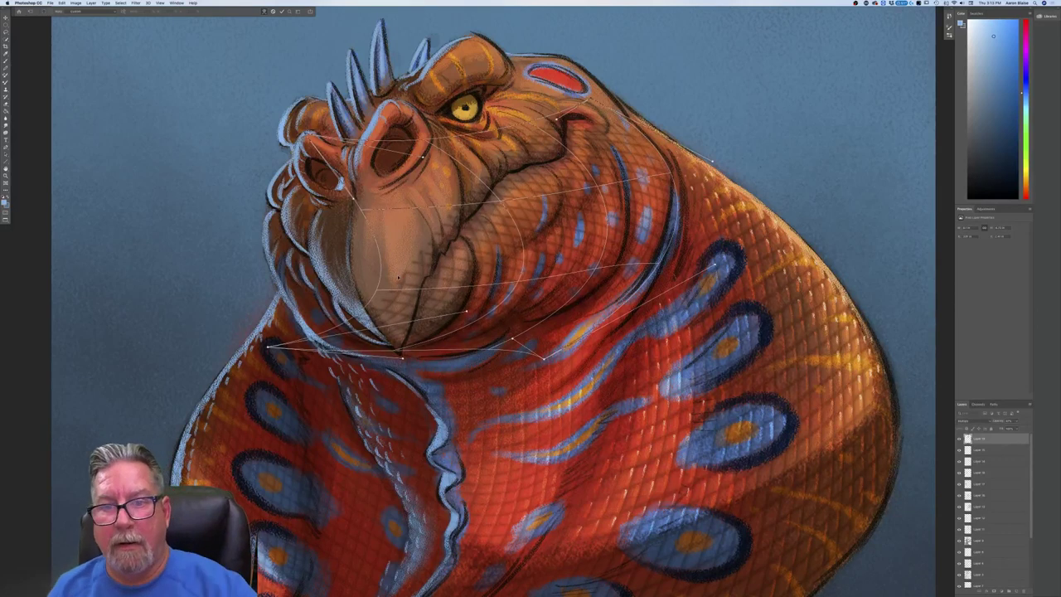
{"action": "left_click_drag", "start_coordinate": [631, 165], "coordinate": [633, 155]}
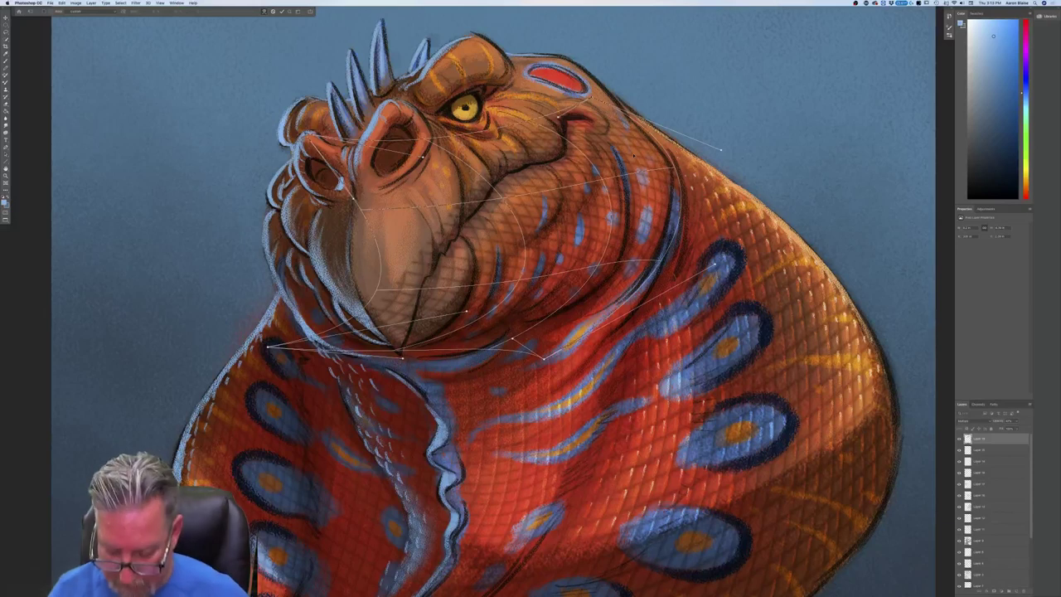
{"action": "key", "text": "Return"}
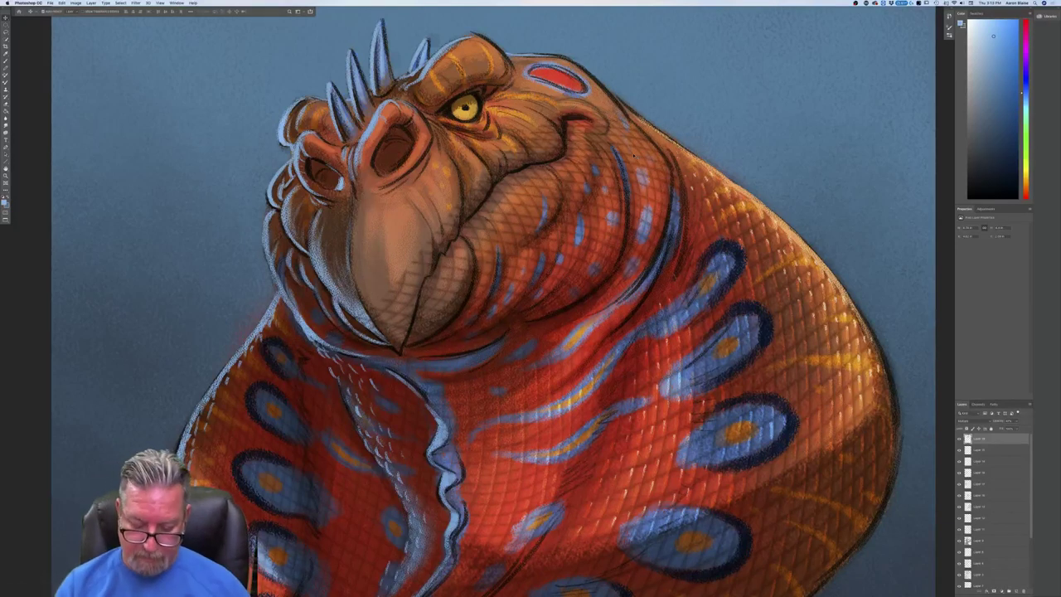
Brush the grid texture away from the creature's beak.
{"action": "key", "text": "super+minus"}
{"action": "key", "text": "super+minus"}
{"action": "key", "text": "super+equal"}
{"action": "key", "text": "super+equal"}
{"action": "key", "text": "Return"}
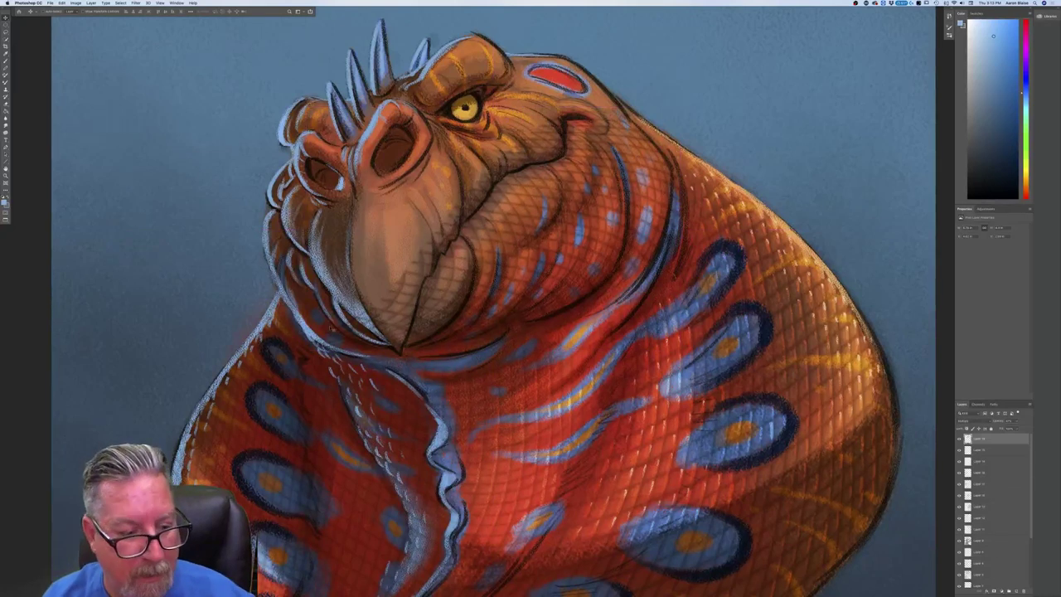
{"action": "key", "text": "b"}
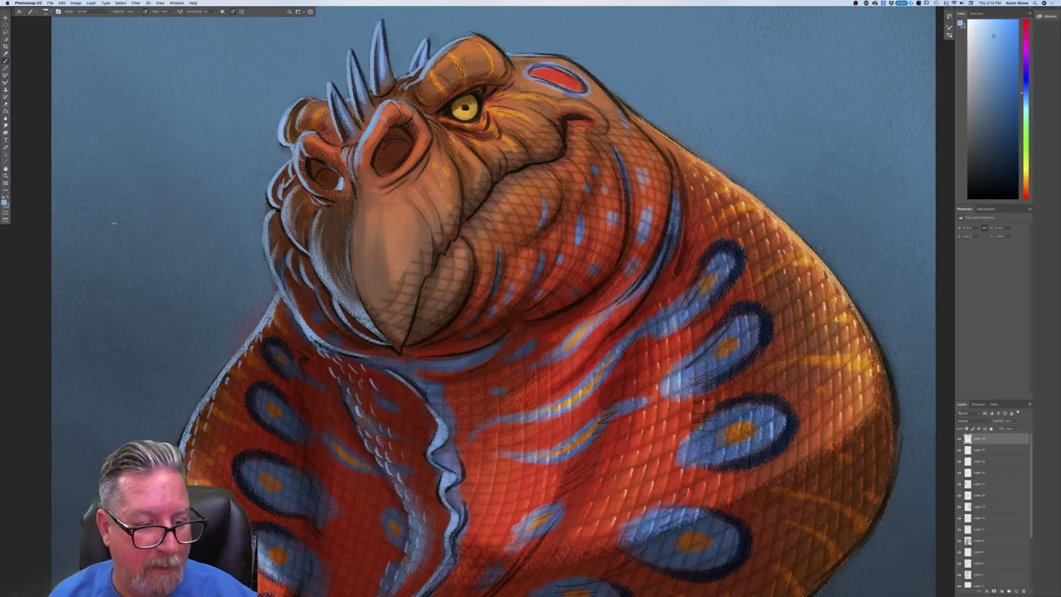
{"action": "mouse_move", "coordinate": [344, 312]}
{"action": "left_mouse_down"}
{"action": "mouse_move", "coordinate": [387, 247]}
{"action": "mouse_move", "coordinate": [391, 298]}
{"action": "left_mouse_up"}
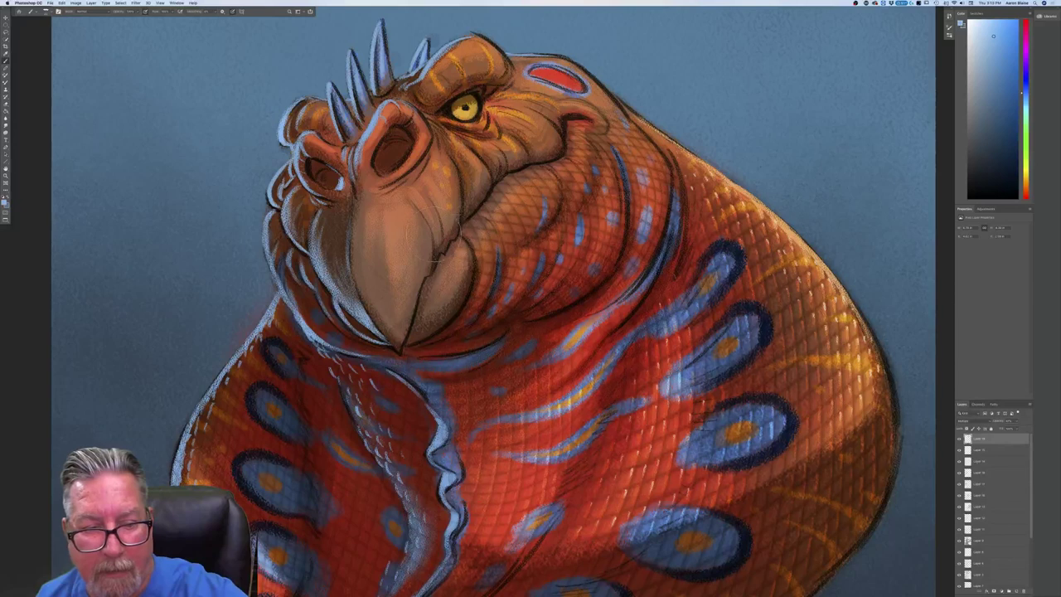
Move the face grid layer two positions down in the layer stack.
{"action": "scroll", "coordinate": [456, 229], "scroll_direction": "down", "scroll_amount": 6}
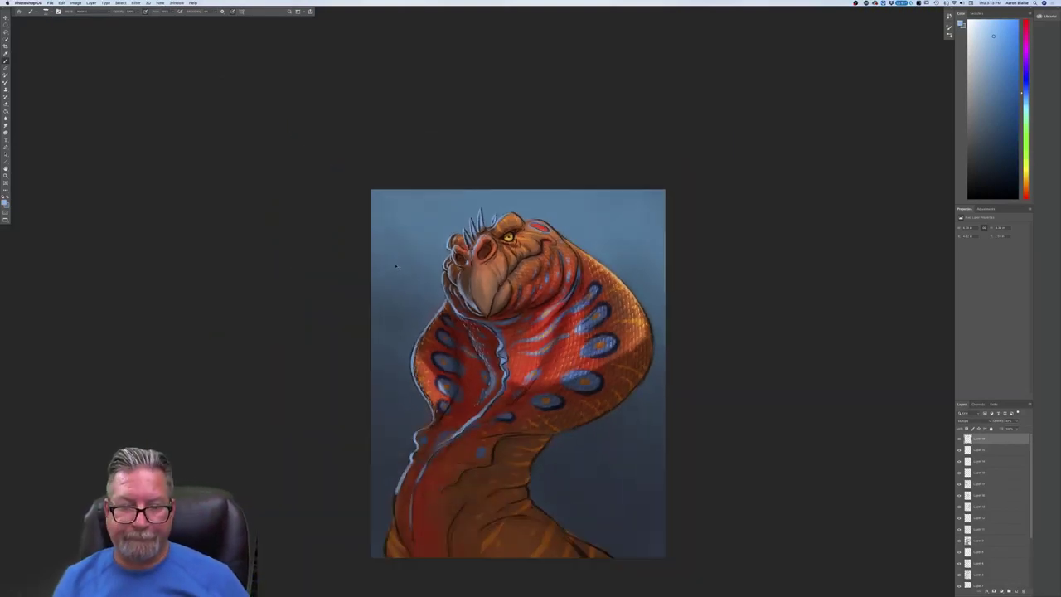
{"action": "key", "text": "super+plus"}
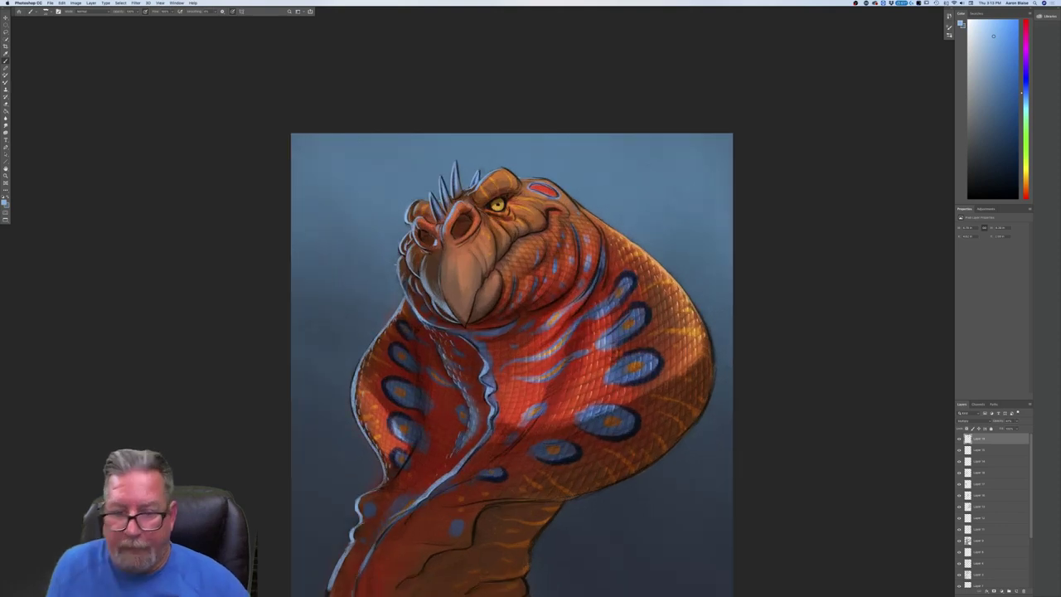
{"action": "left_click_drag", "start_coordinate": [973, 439], "coordinate": [980, 469]}
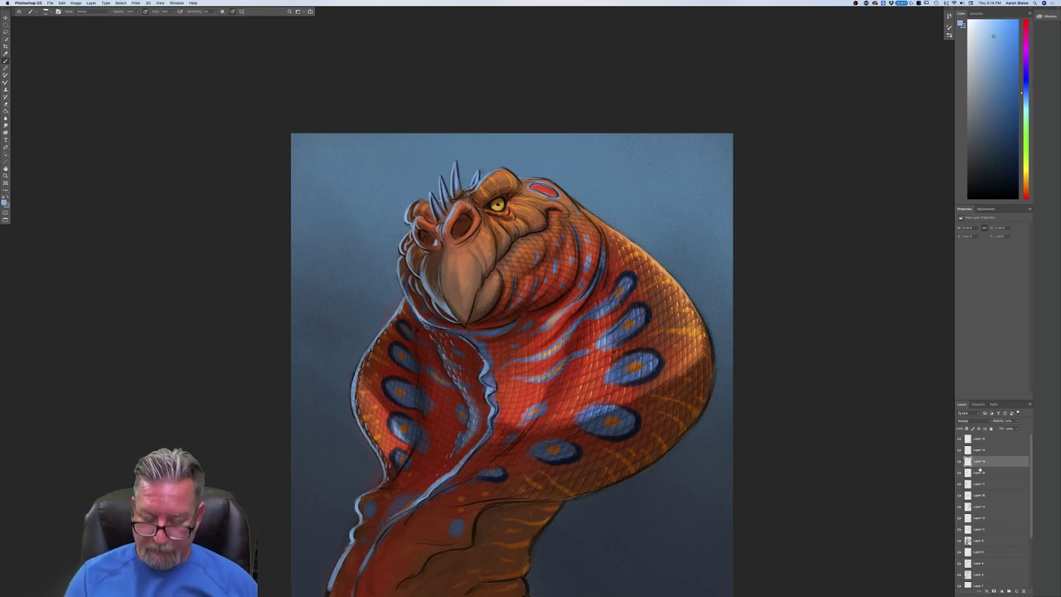
Select the layer directly above the face grid and set the foreground colour to a light tan orange for the scale highlights.
{"action": "key", "text": "super+equal"}
{"action": "key", "text": "super+equal"}
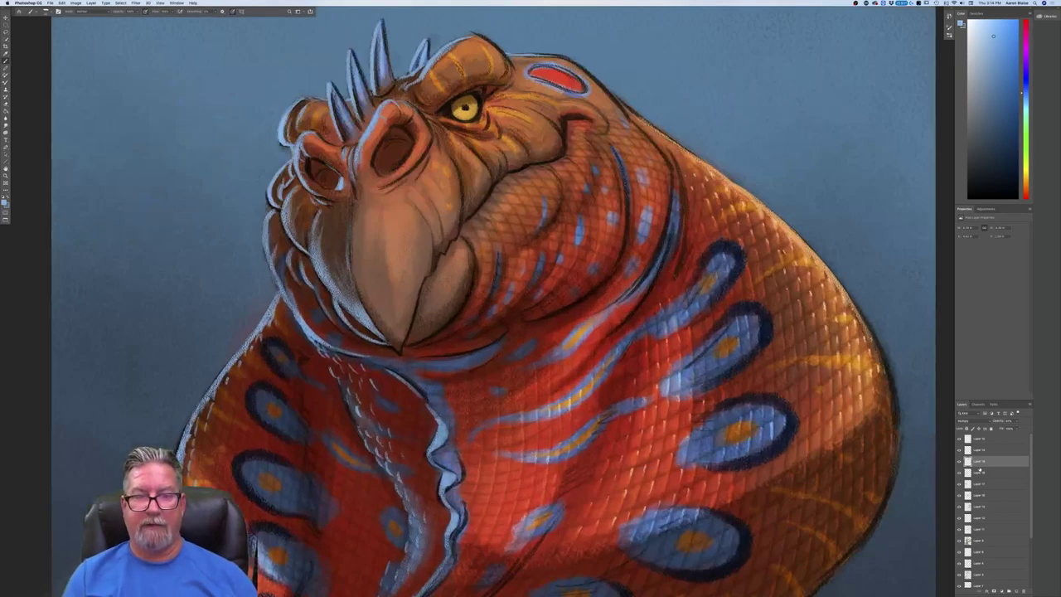
{"action": "left_click_drag", "start_coordinate": [421, 71], "coordinate": [426, 127]}
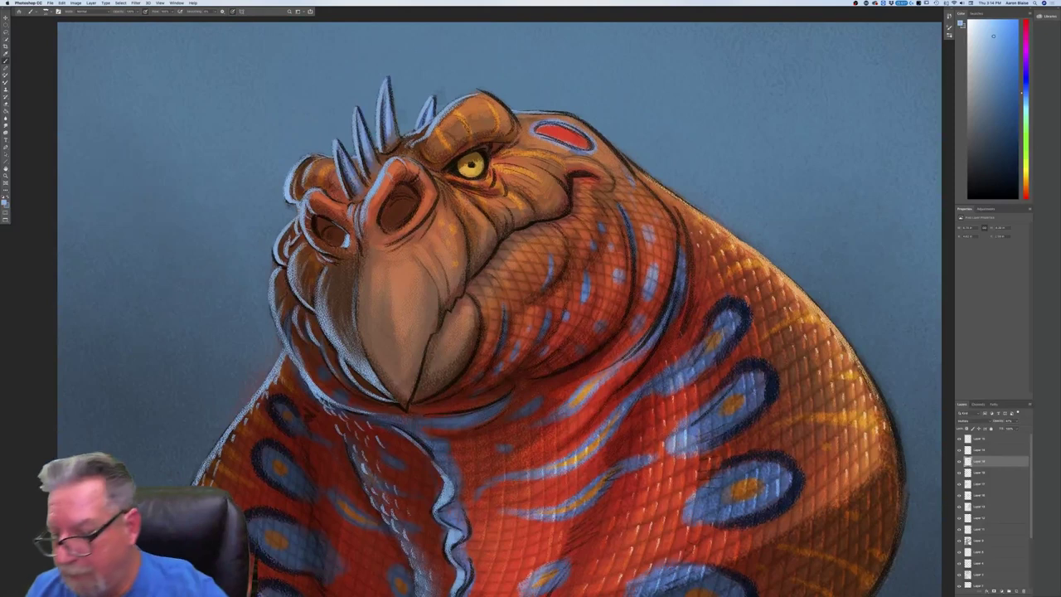
{"action": "left_click", "coordinate": [980, 450]}
{"action": "left_click", "coordinate": [4, 202]}
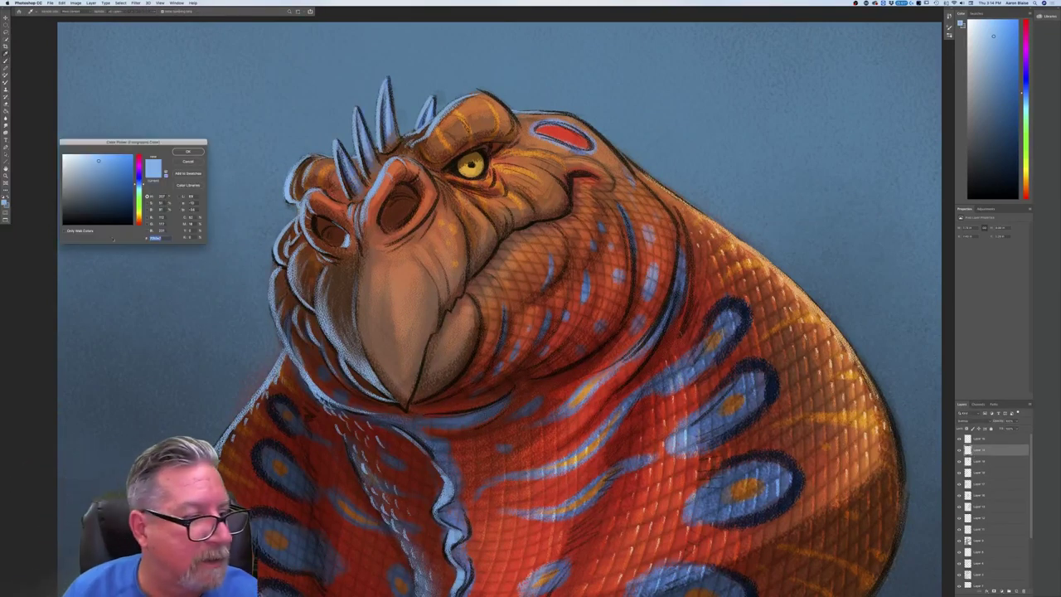
{"action": "left_click", "coordinate": [138, 220]}
{"action": "left_click", "coordinate": [88, 164]}
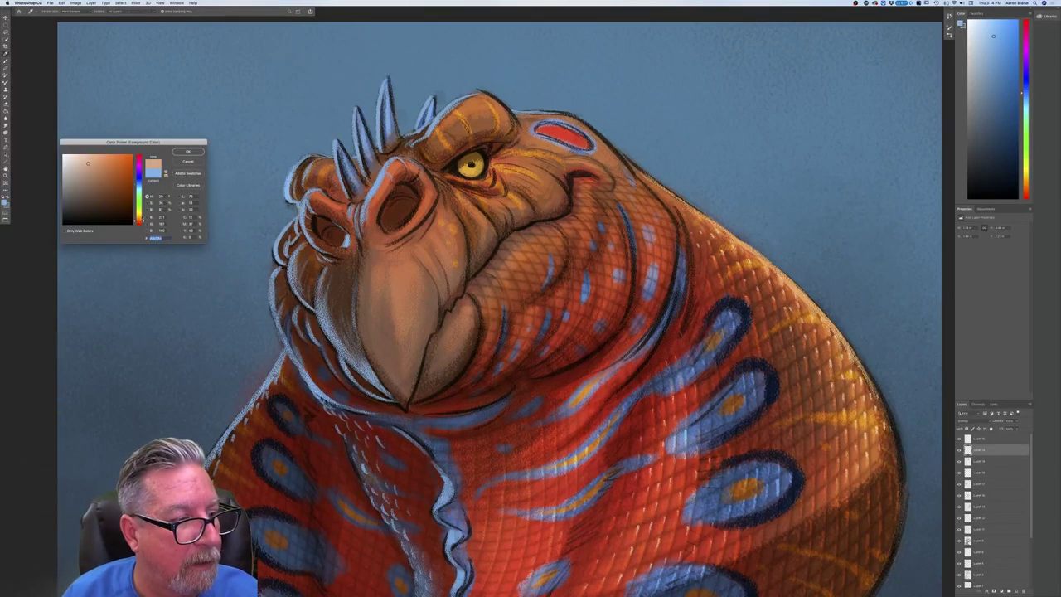
{"action": "left_click", "coordinate": [139, 219]}
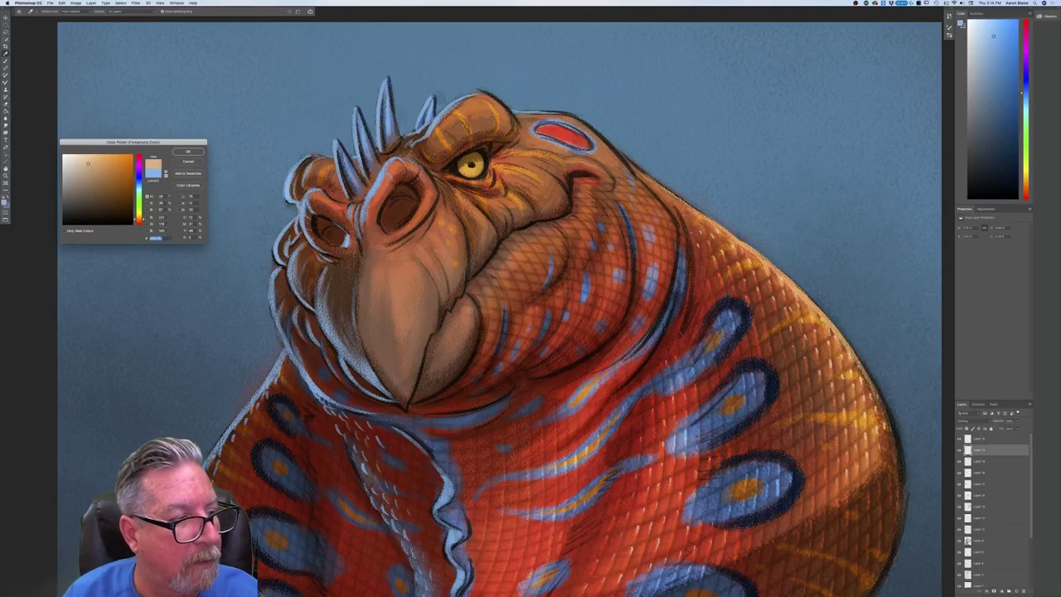
{"action": "left_click", "coordinate": [175, 153]}
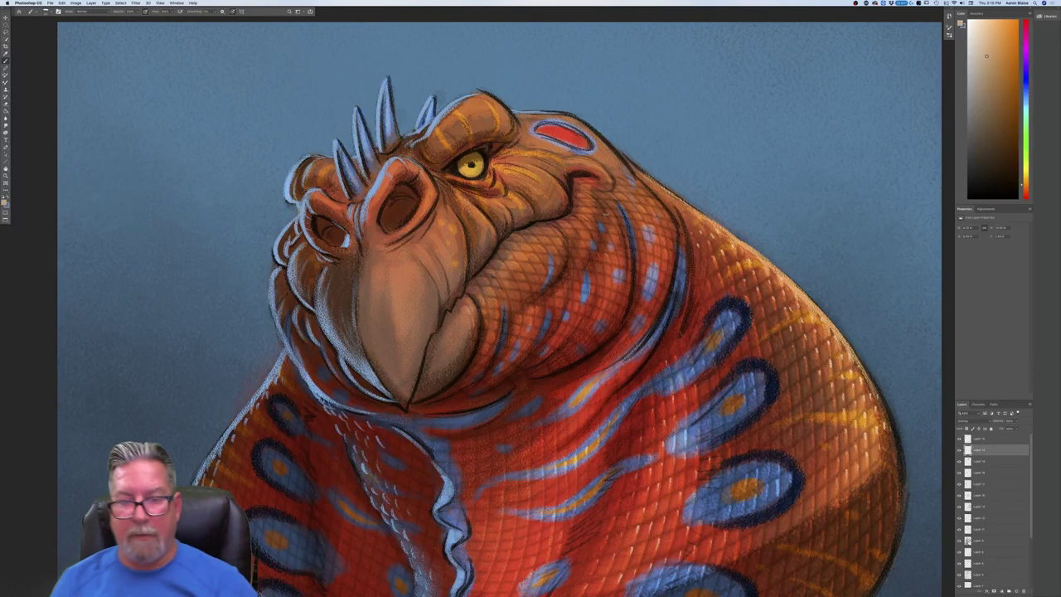
Examine the scale texture and highlights on the whole painting and close up on the creature's head.
{"action": "key", "text": "super+minus"}
{"action": "key", "text": "super+minus"}
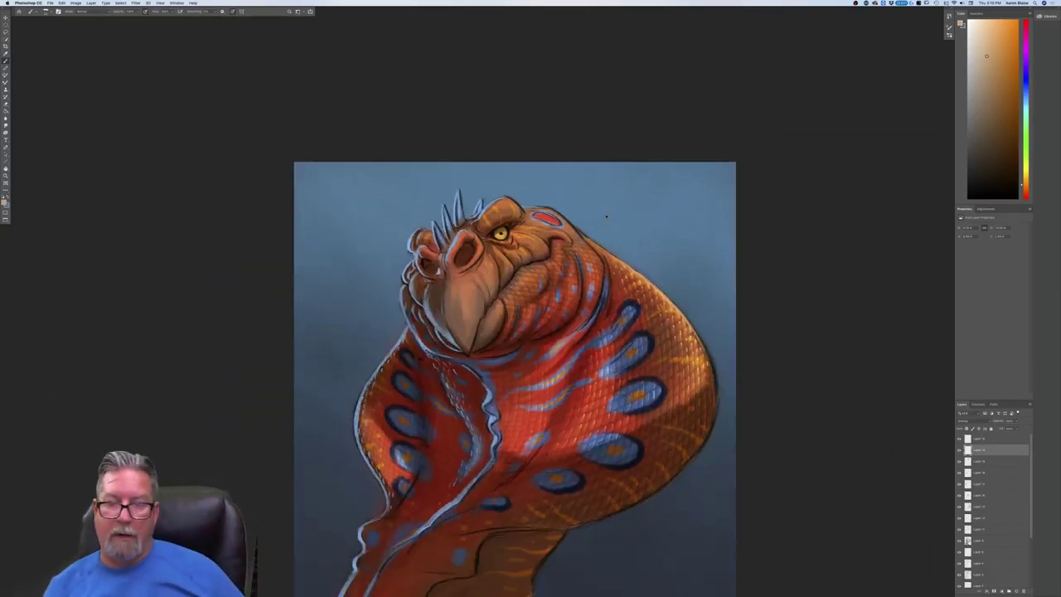
{"action": "key", "text": "super+plus"}
{"action": "key", "text": "super+plus"}
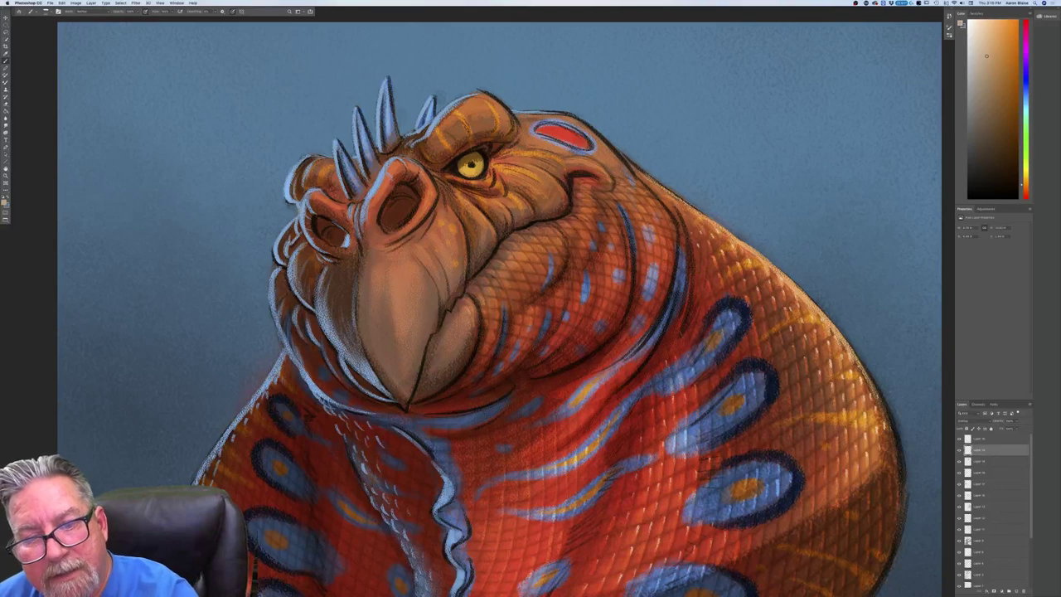
{"action": "key", "text": "super+minus"}
{"action": "key", "text": "super+minus"}
{"action": "key", "text": "super+minus"}
{"action": "key", "text": "super+minus"}
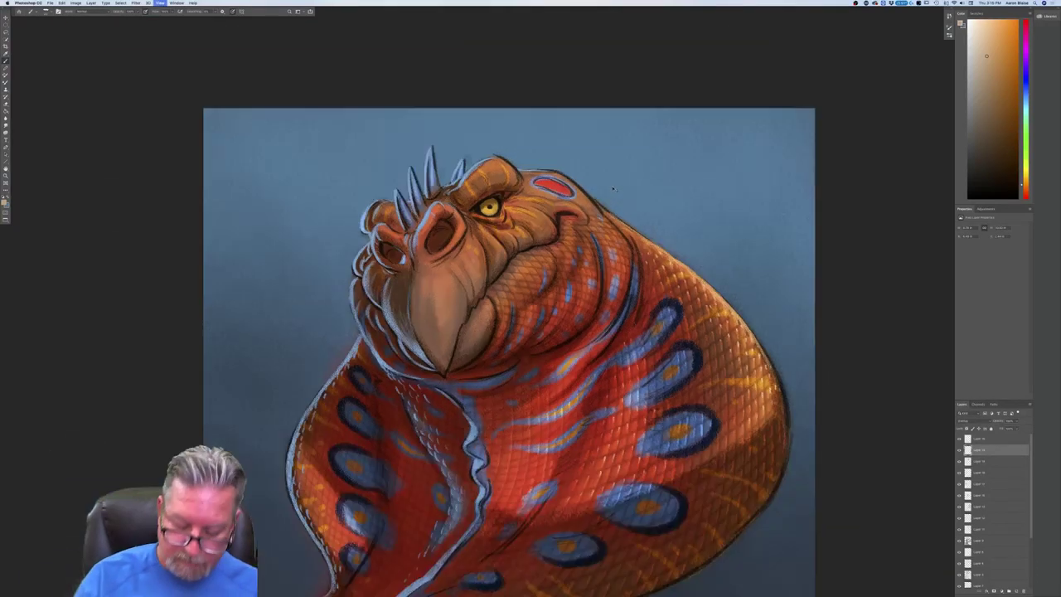
{"action": "key", "text": "super+minus"}
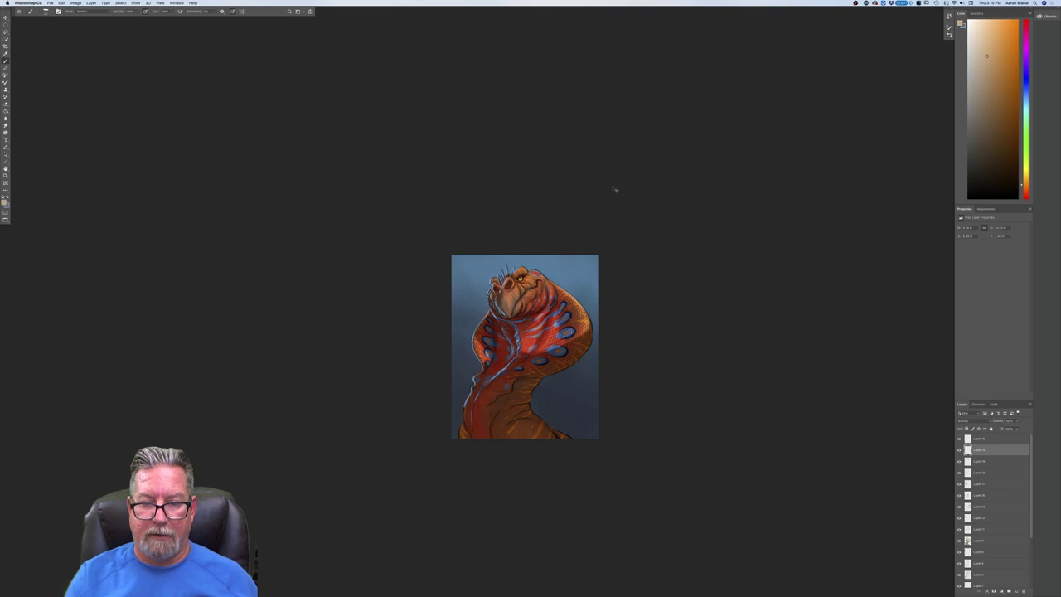
{"action": "key", "text": "super+plus"}
{"action": "key", "text": "super+plus"}
{"action": "key", "text": "super+plus"}
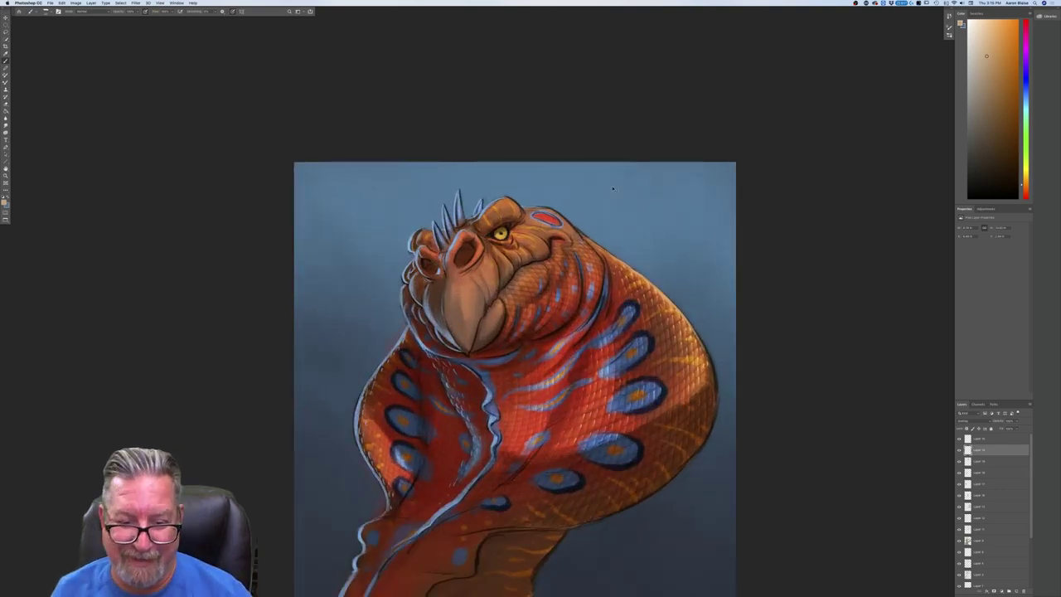
{"action": "key", "text": "super+plus"}
{"action": "key", "text": "super+plus"}
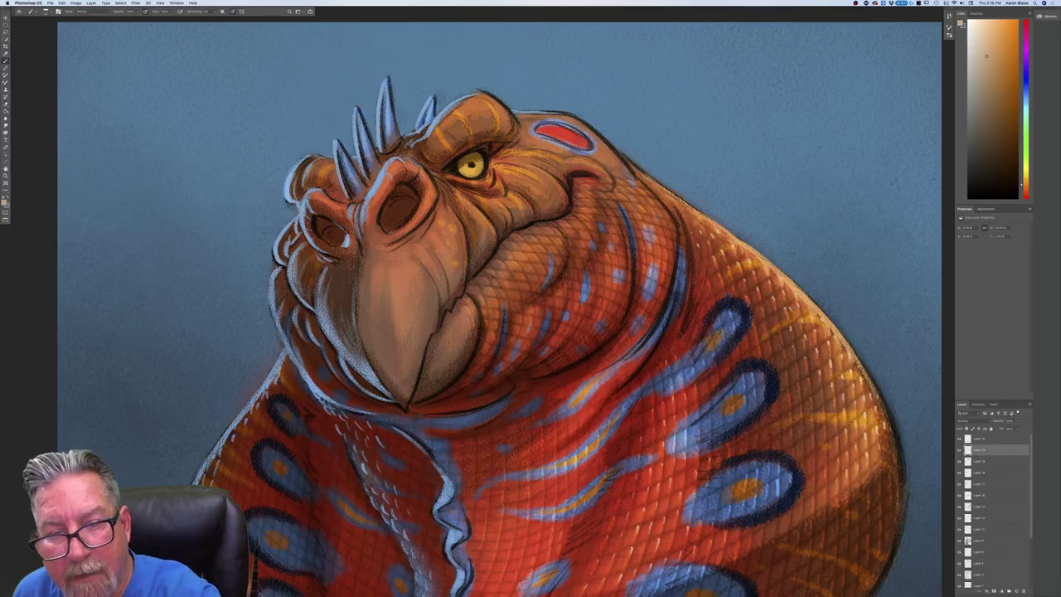
Make the face grid layer active and review how the scales read across the whole figure, face and hood.
{"action": "left_click", "coordinate": [977, 462]}
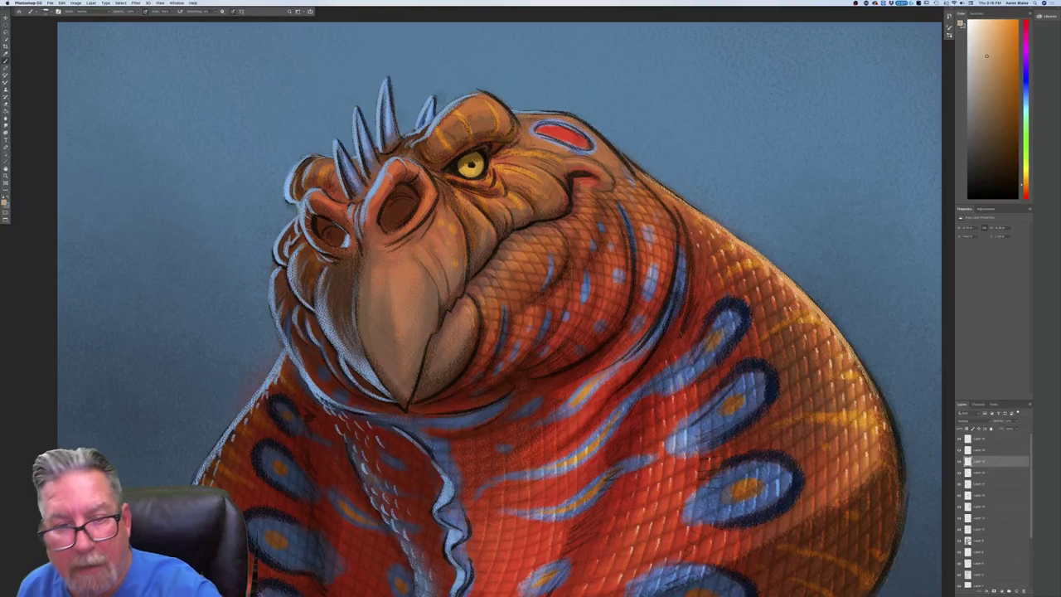
{"action": "key", "text": "super+minus"}
{"action": "key", "text": "super+minus"}
{"action": "key", "text": "super+minus"}
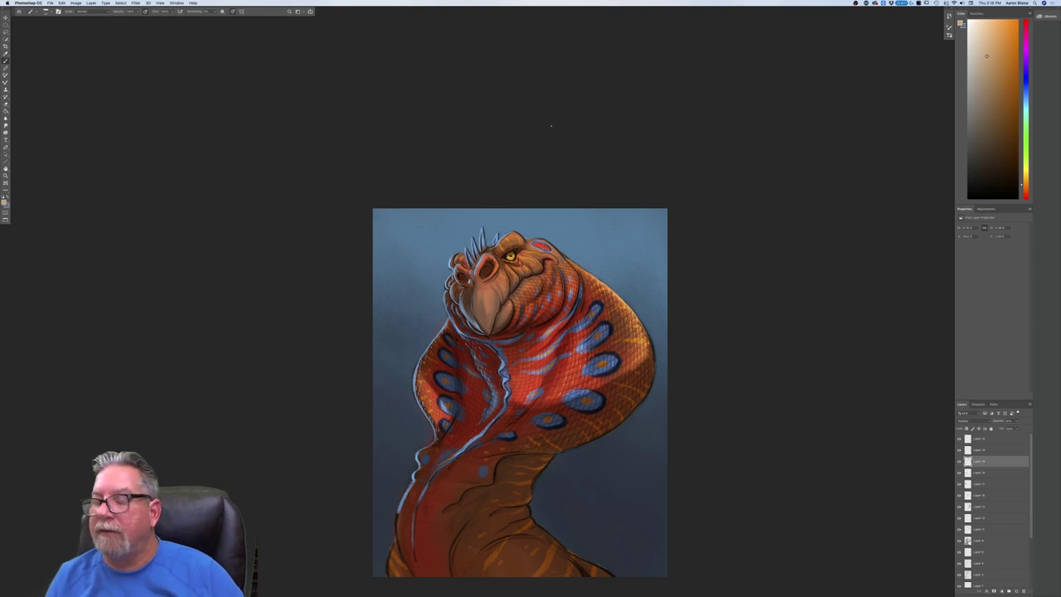
{"action": "key", "text": "ctrl+plus"}
{"action": "key", "text": "ctrl+minus"}
{"action": "key", "text": "ctrl+minus"}
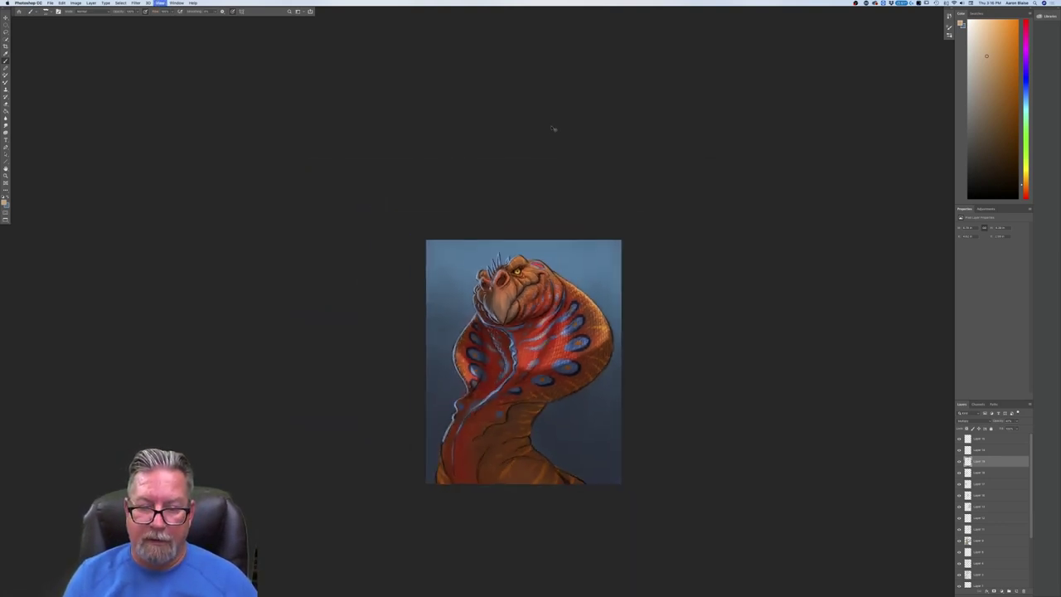
{"action": "key", "text": "ctrl+minus"}
{"action": "key", "text": "super+plus"}
{"action": "key", "text": "super+plus"}
{"action": "key", "text": "super+plus"}
{"action": "key", "text": "super+plus"}
{"action": "key", "text": "super+plus"}
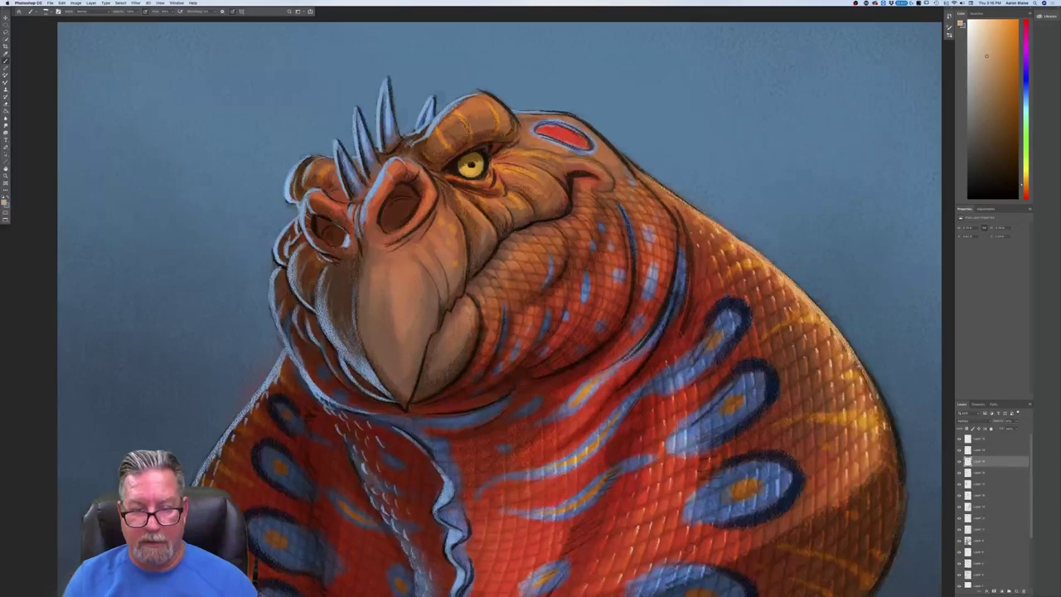
{"action": "mouse_move", "coordinate": [177, 530]}
{"action": "left_mouse_down"}
{"action": "mouse_move", "coordinate": [152, 380]}
{"action": "mouse_move", "coordinate": [159, 329]}
{"action": "mouse_move", "coordinate": [177, 409]}
{"action": "left_mouse_up"}
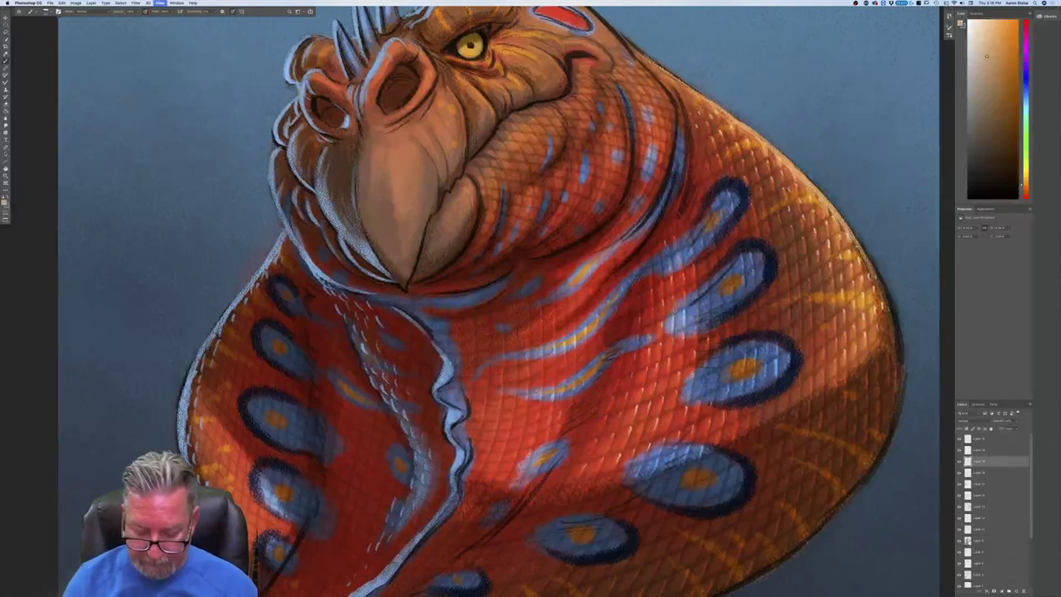
Bring the grid texture document up beside the painting and clear its existing selection.
{"action": "key", "text": "ctrl+minus"}
{"action": "key", "text": "ctrl+minus"}
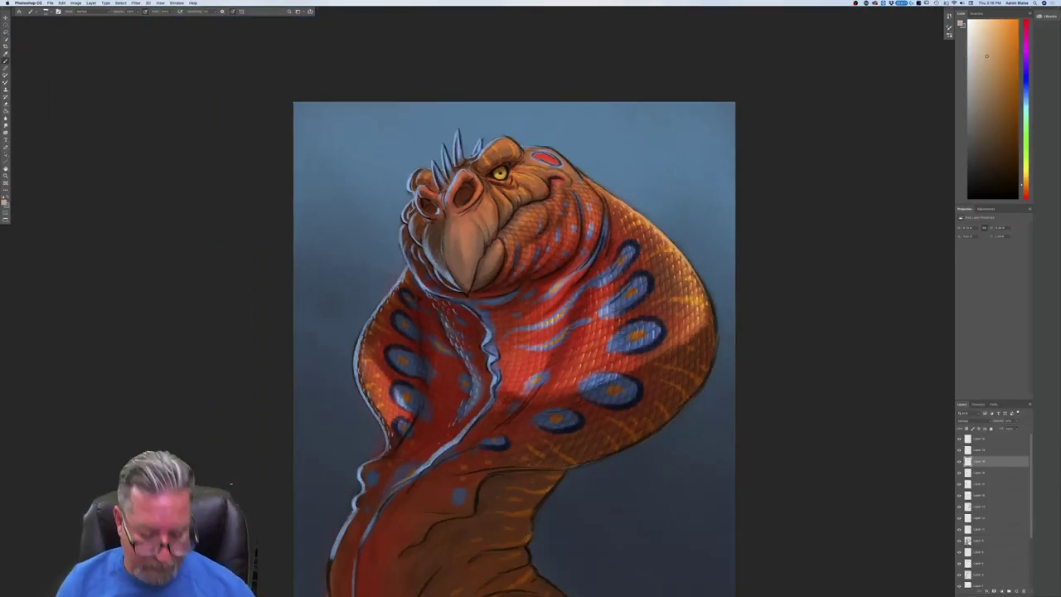
{"action": "key", "text": "f"}
{"action": "key", "text": "f"}
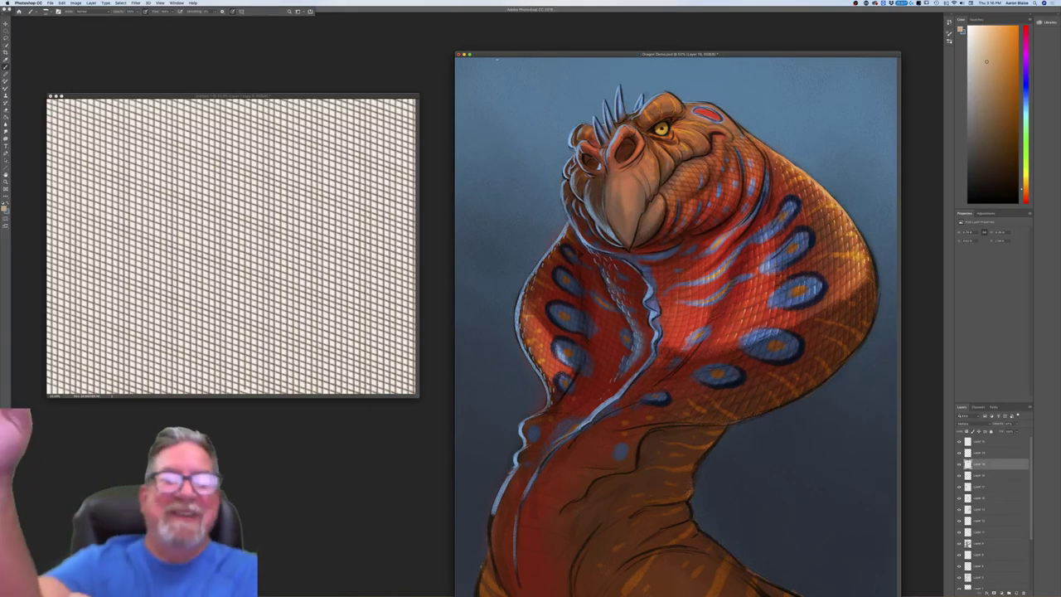
{"action": "left_click", "coordinate": [149, 96]}
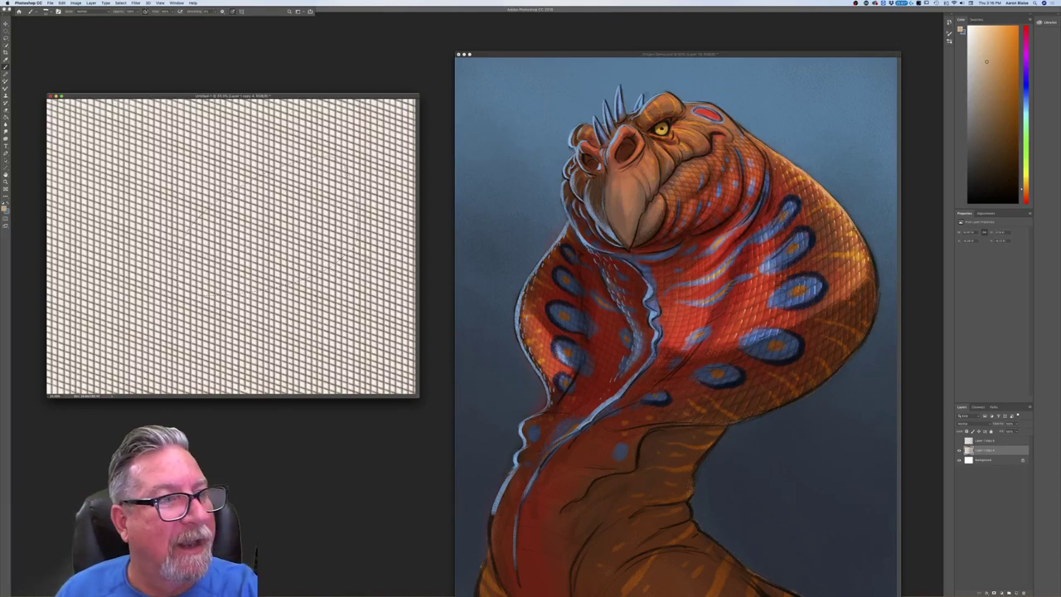
{"action": "left_click", "coordinate": [121, 4]}
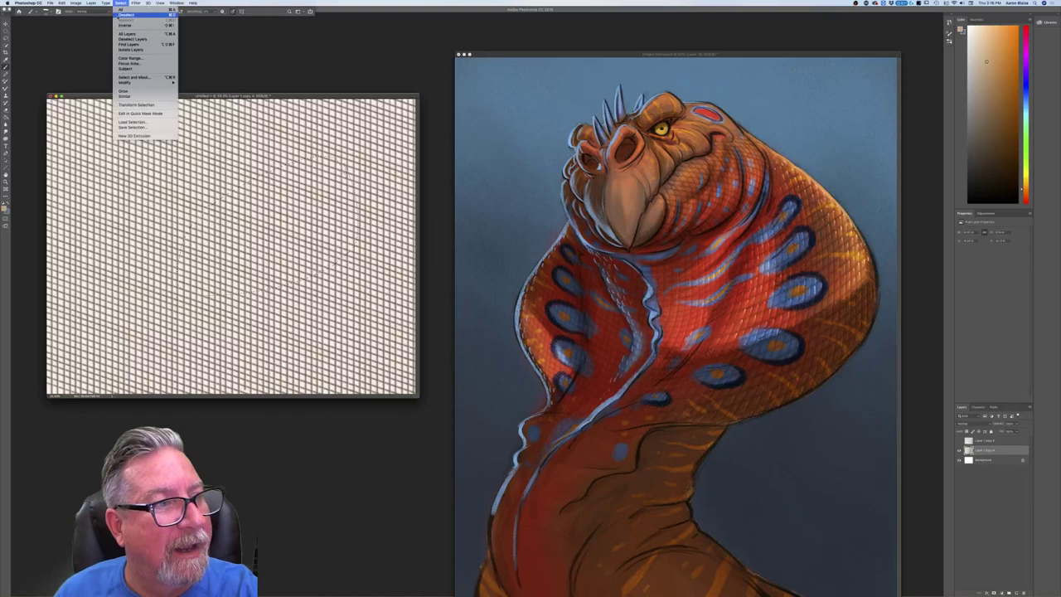
{"action": "left_click", "coordinate": [117, 18]}
Lasso an irregular head-sized patch of the grid texture and move it onto the creature's face in the painting.
{"action": "key", "text": "l"}
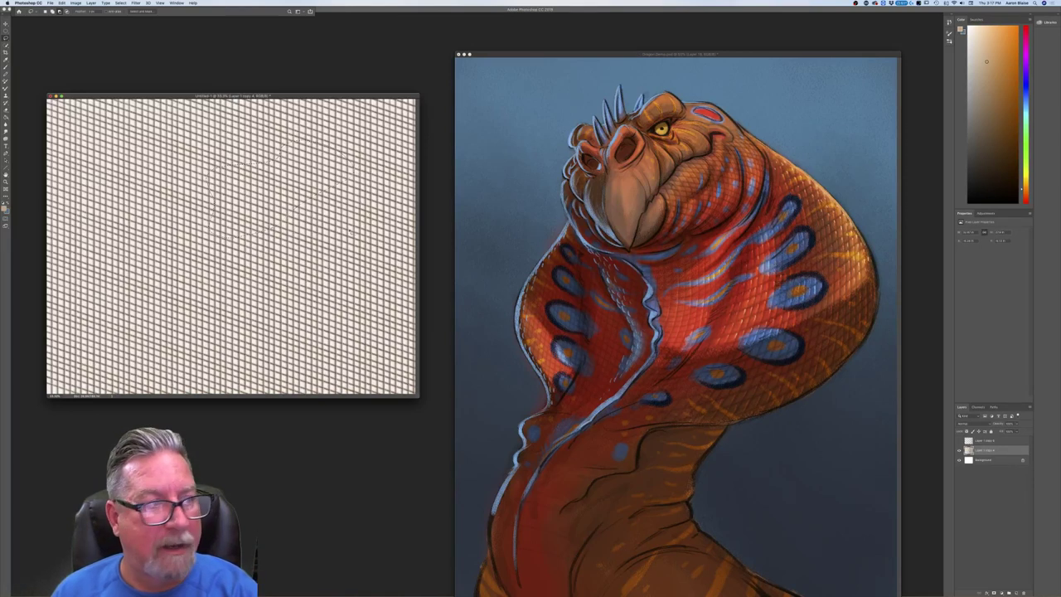
{"action": "key", "text": "v"}
{"action": "left_click_drag", "start_coordinate": [257, 209], "coordinate": [649, 192]}
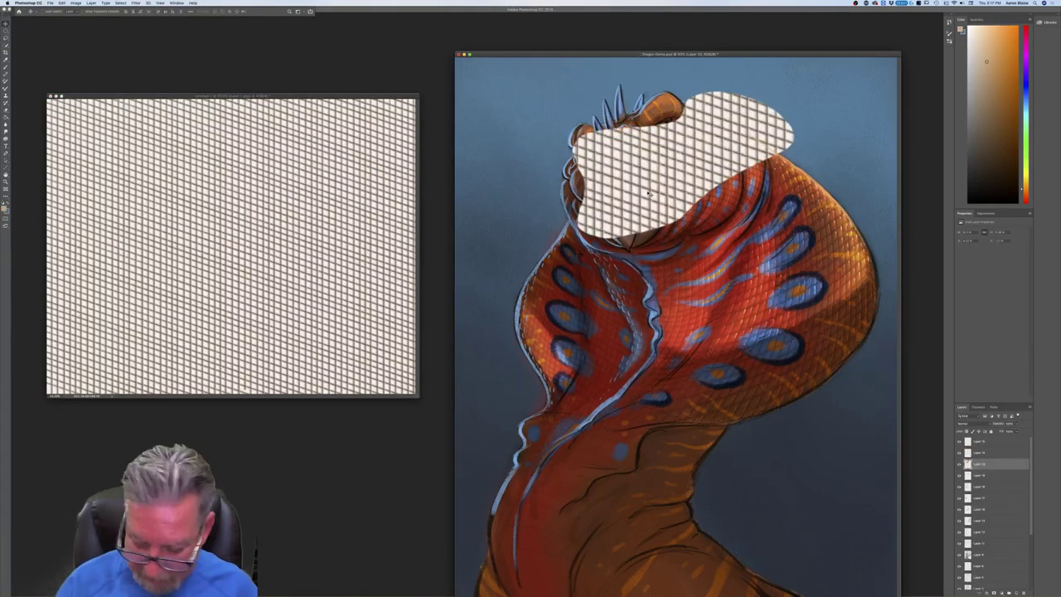
Set the new grid patch layer to Multiply and lower its opacity.
{"action": "left_click", "coordinate": [968, 423]}
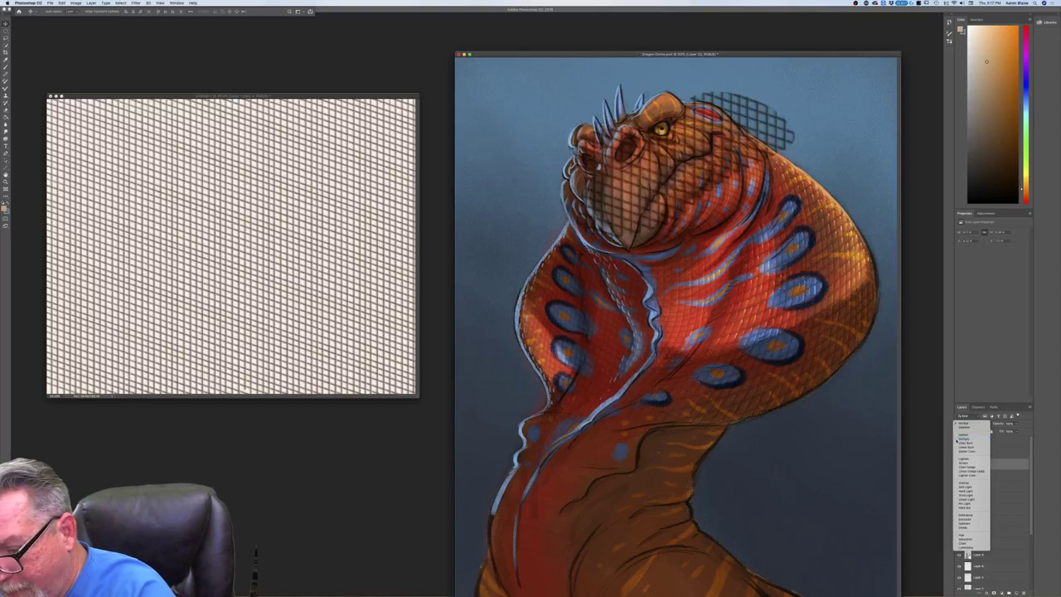
{"action": "left_click", "coordinate": [964, 438]}
{"action": "left_click", "coordinate": [1016, 424]}
{"action": "left_click_drag", "start_coordinate": [1009, 430], "coordinate": [1003, 431]}
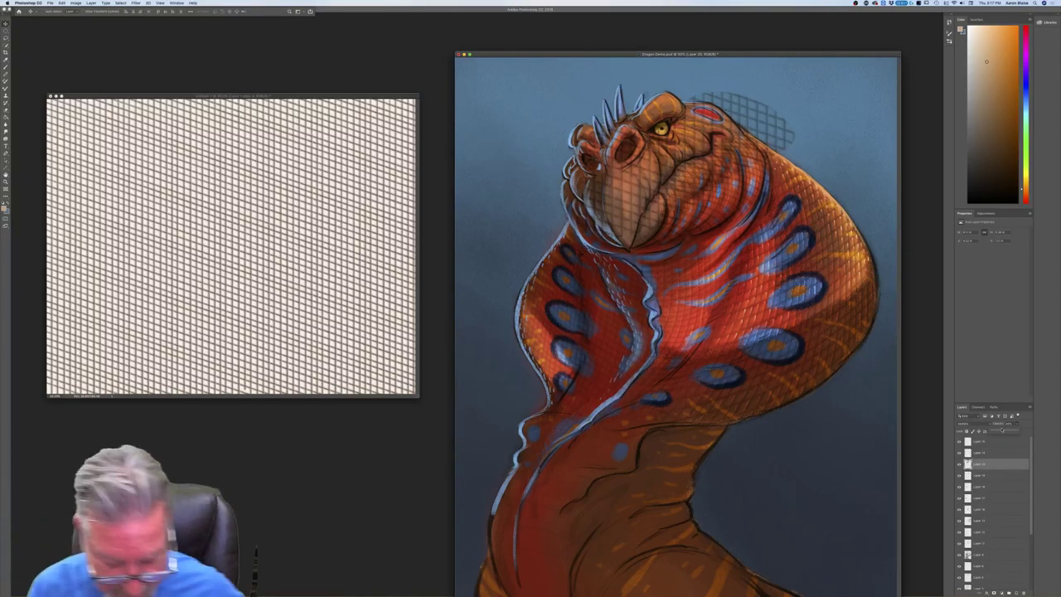
Scale the grid patch down with Free Transform and position it over the upper face between the beak and the cheek.
{"action": "key", "text": "f"}
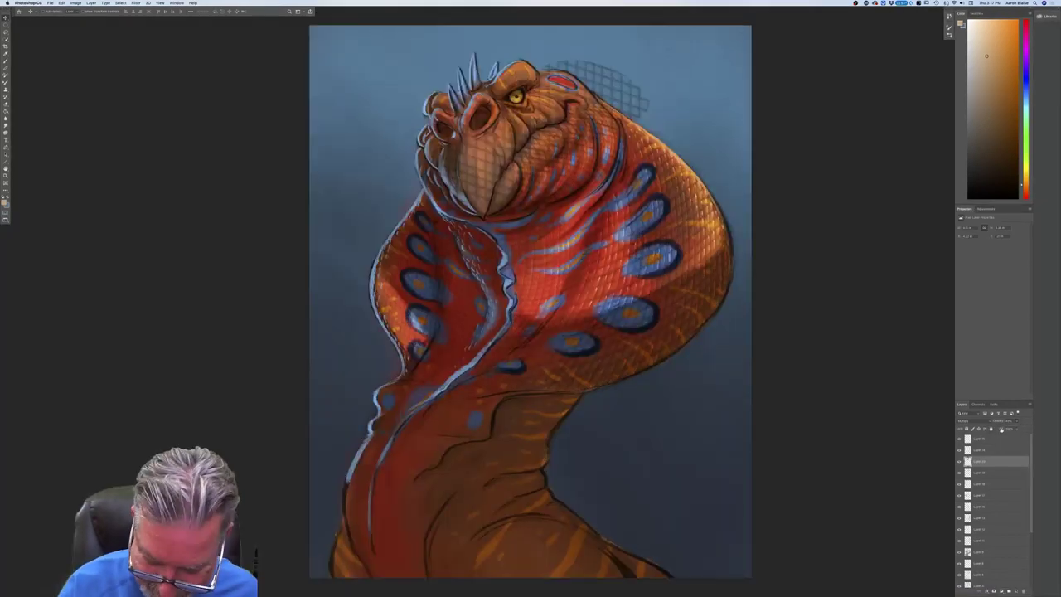
{"action": "key", "text": "super+plus"}
{"action": "key", "text": "super+plus"}
{"action": "key", "text": "super+plus"}
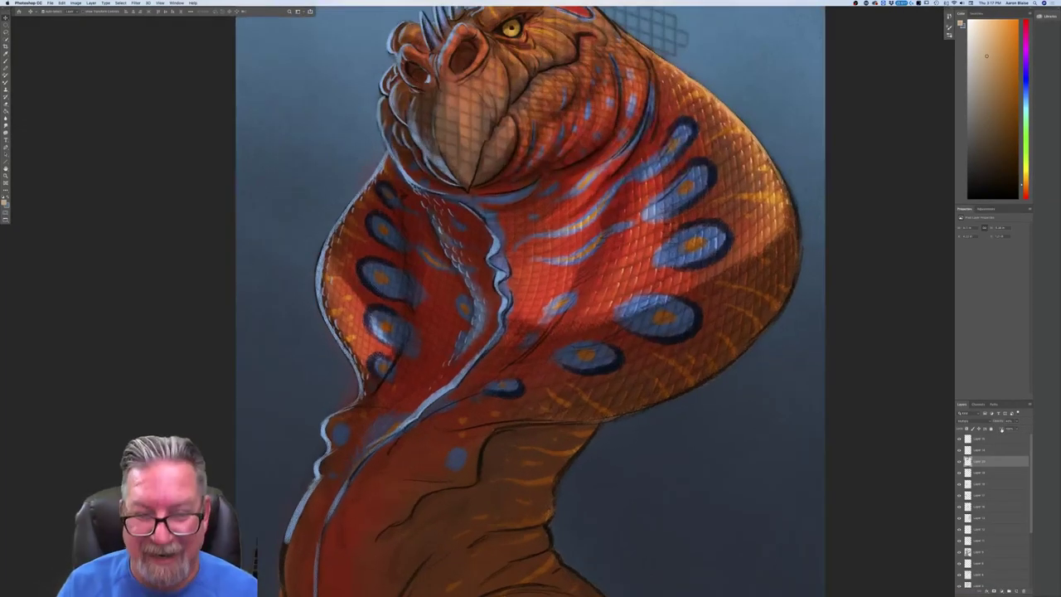
{"action": "key", "text": "ctrl+0"}
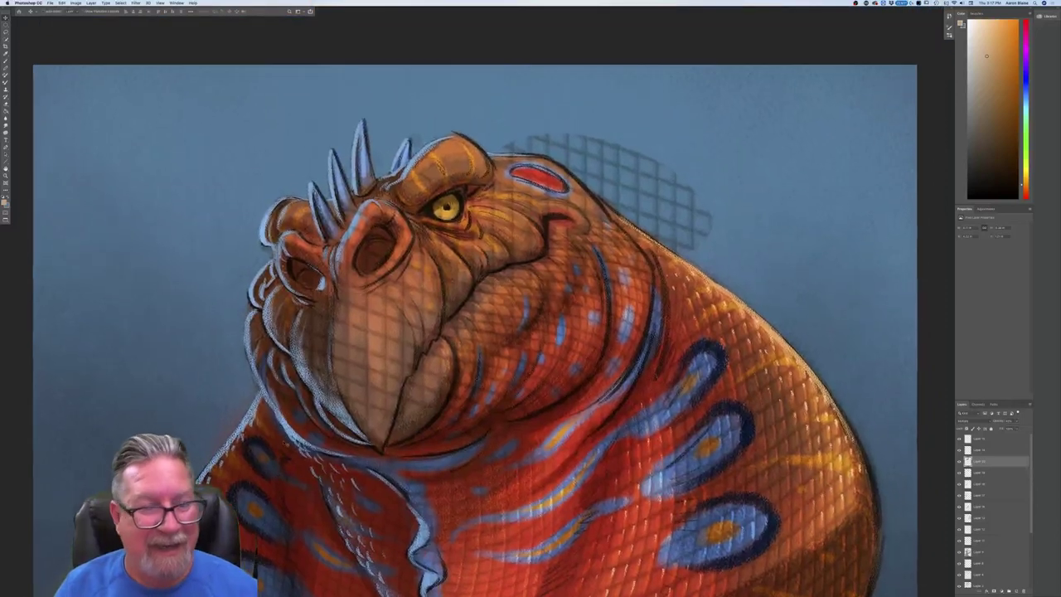
{"action": "left_click", "coordinate": [62, 3]}
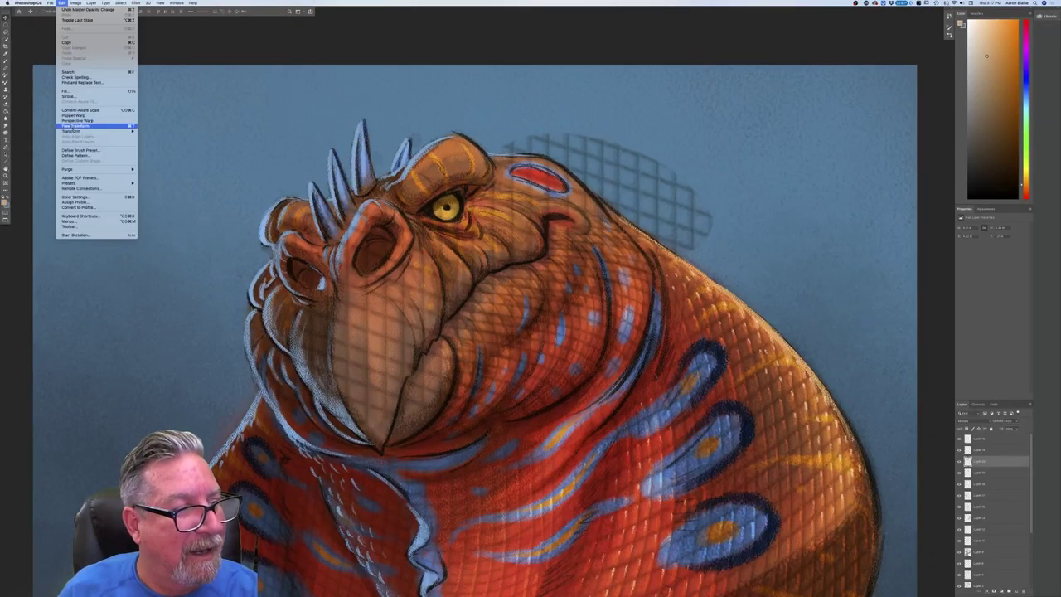
{"action": "left_click", "coordinate": [74, 125]}
{"action": "left_click_drag", "start_coordinate": [266, 131], "coordinate": [412, 229]}
{"action": "left_click_drag", "start_coordinate": [492, 313], "coordinate": [393, 235]}
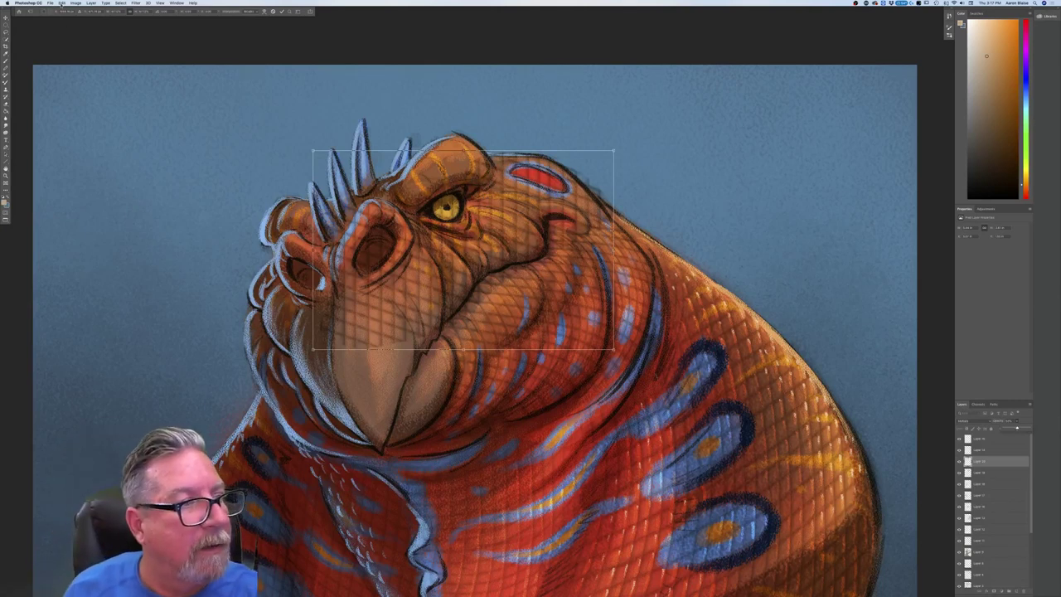
{"action": "left_click_drag", "start_coordinate": [313, 150], "coordinate": [376, 182]}
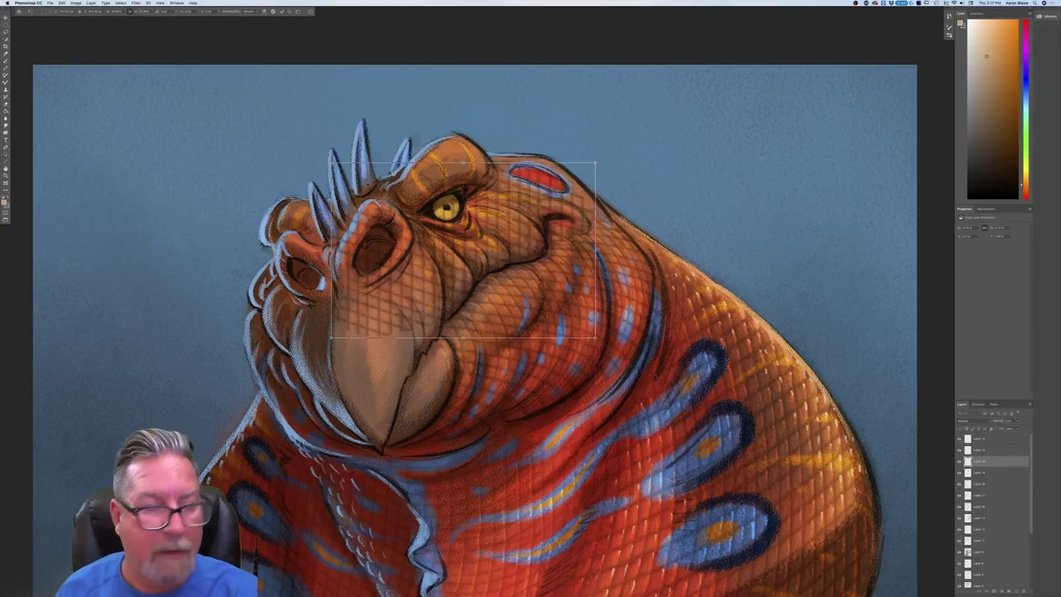
Warp the grid patch to follow the curves of the face around the eye, mouth and upper beak.
{"action": "left_click", "coordinate": [61, 3]}
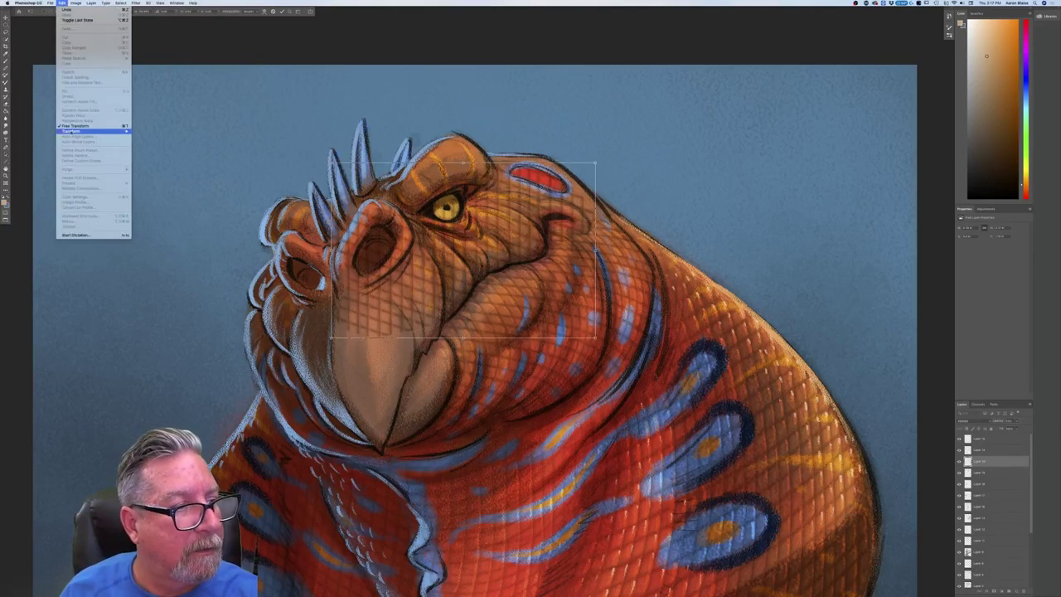
{"action": "mouse_move", "coordinate": [74, 131]}
{"action": "left_click", "coordinate": [166, 164]}
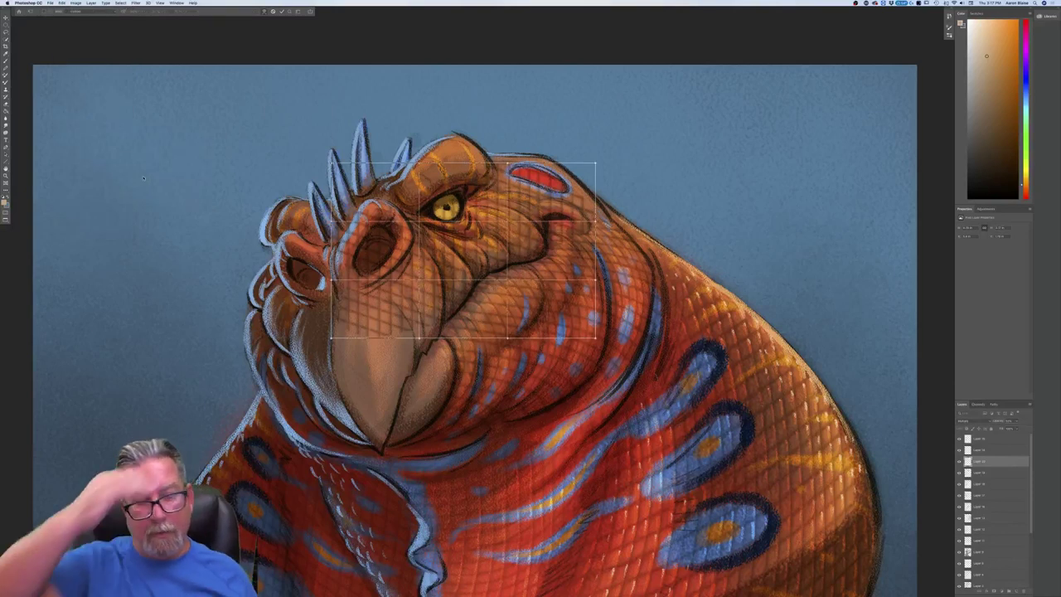
{"action": "left_click_drag", "start_coordinate": [447, 259], "coordinate": [464, 246]}
{"action": "left_click_drag", "start_coordinate": [521, 217], "coordinate": [528, 205]}
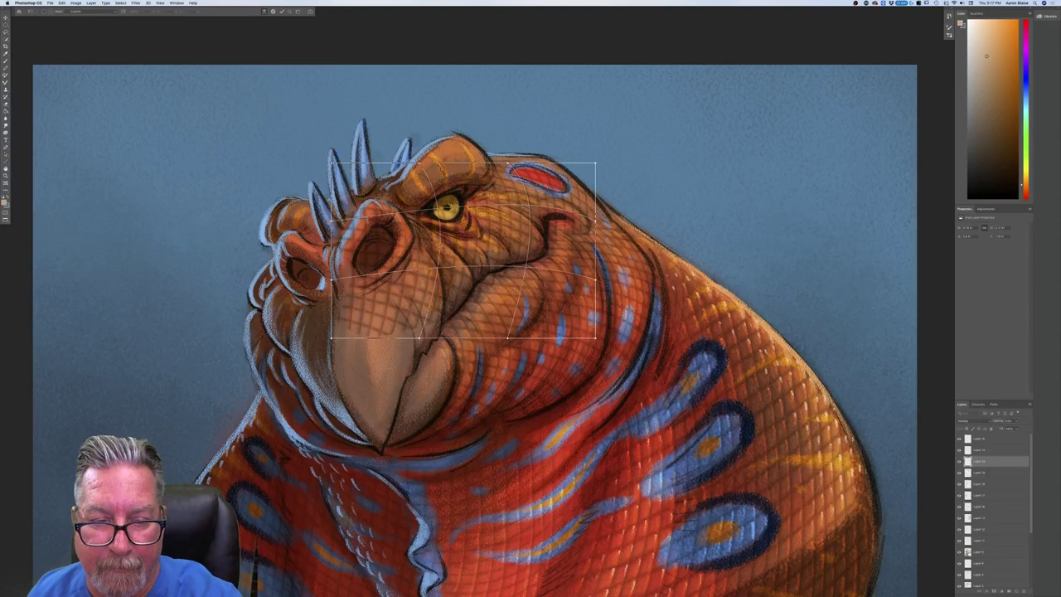
{"action": "left_click_drag", "start_coordinate": [367, 327], "coordinate": [433, 289]}
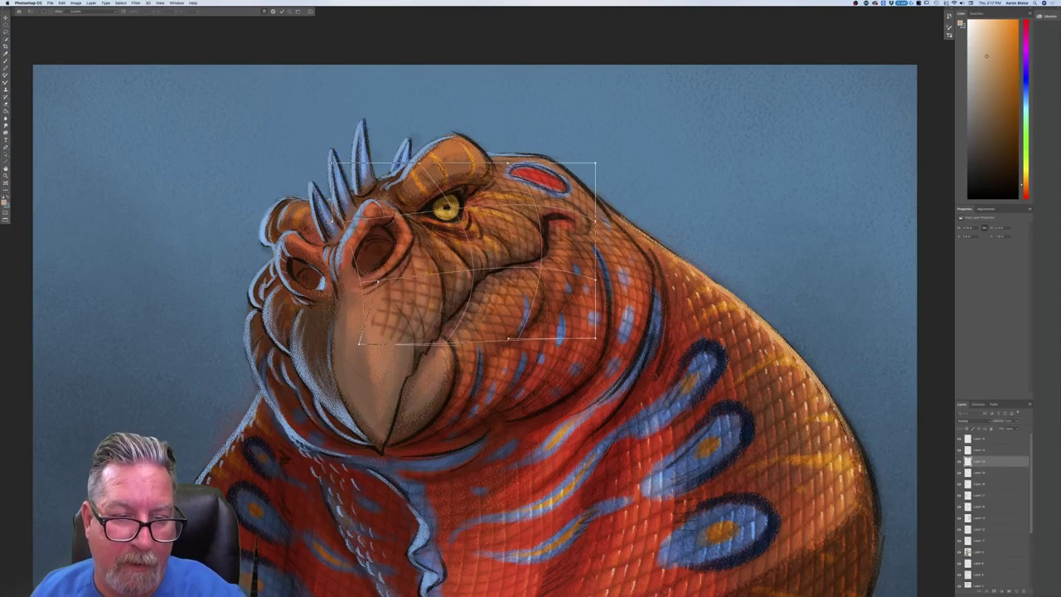
Warp the scale texture so it follows the forms of the creature's face, cheek and beak edge, and apply the transform.
{"action": "left_click_drag", "start_coordinate": [332, 163], "coordinate": [328, 228]}
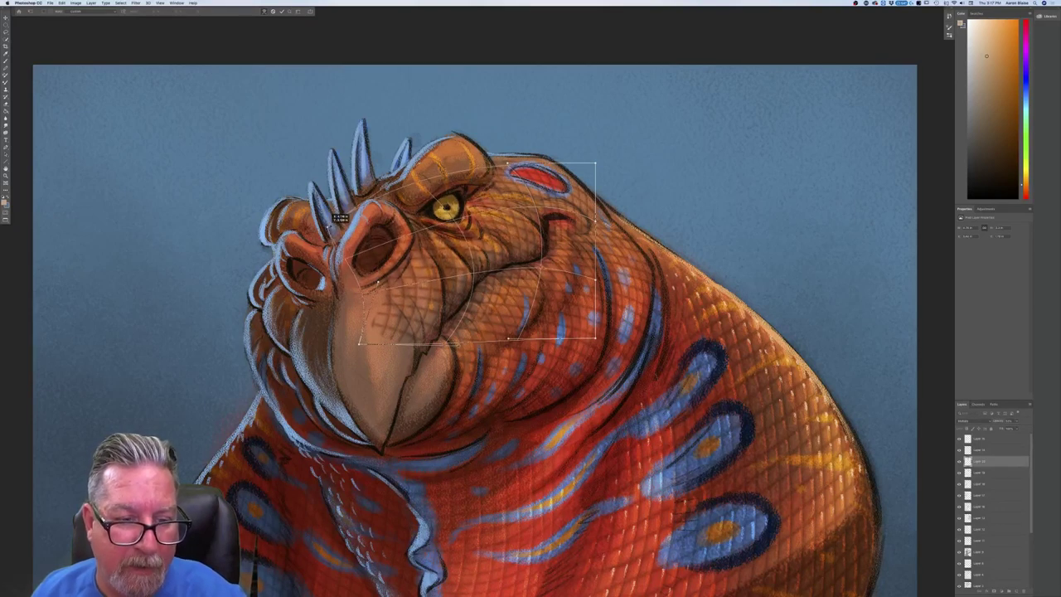
{"action": "left_click_drag", "start_coordinate": [522, 214], "coordinate": [520, 202]}
{"action": "mouse_move", "coordinate": [508, 163]}
{"action": "left_mouse_down"}
{"action": "mouse_move", "coordinate": [518, 191]}
{"action": "mouse_move", "coordinate": [510, 158]}
{"action": "left_mouse_up"}
{"action": "mouse_move", "coordinate": [442, 205]}
{"action": "left_mouse_down"}
{"action": "mouse_move", "coordinate": [469, 201]}
{"action": "mouse_move", "coordinate": [457, 204]}
{"action": "left_mouse_up"}
{"action": "mouse_move", "coordinate": [419, 286]}
{"action": "left_mouse_down"}
{"action": "mouse_move", "coordinate": [425, 279]}
{"action": "mouse_move", "coordinate": [410, 298]}
{"action": "mouse_move", "coordinate": [417, 283]}
{"action": "mouse_move", "coordinate": [406, 284]}
{"action": "left_mouse_up"}
{"action": "left_click_drag", "start_coordinate": [446, 328], "coordinate": [405, 358]}
{"action": "key", "text": "Return"}
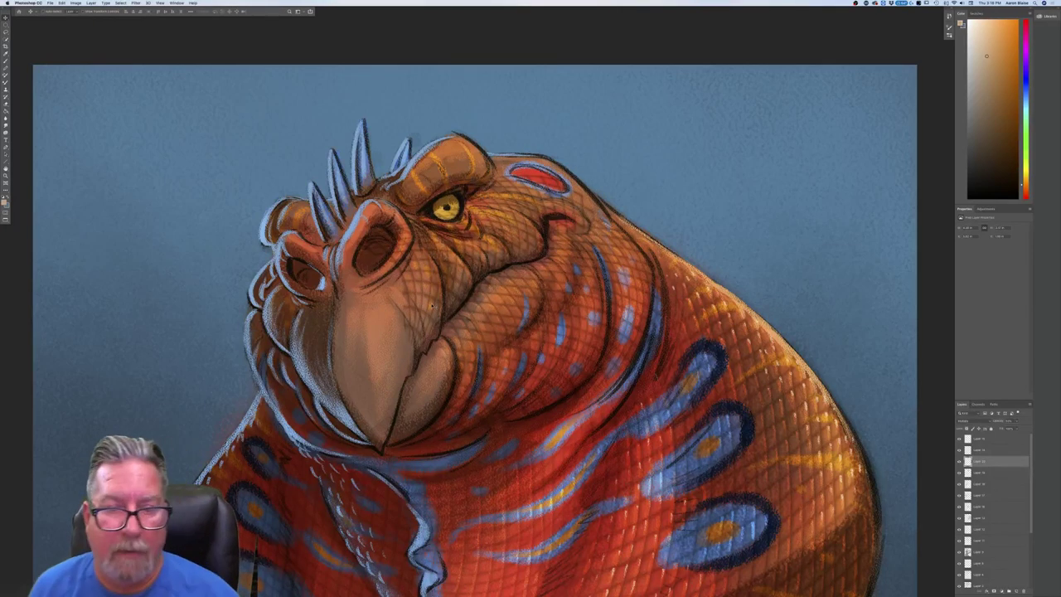
Lower the opacity of the warped scale texture layer and switch to the Brush tool.
{"action": "left_click", "coordinate": [1015, 421]}
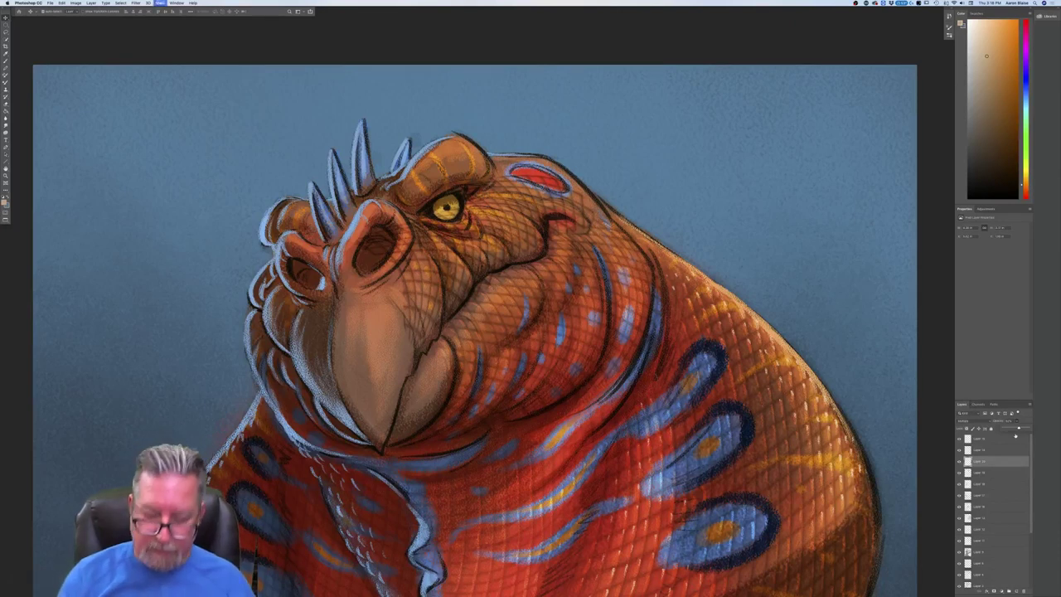
{"action": "key", "text": "super+minus"}
{"action": "key", "text": "super+plus"}
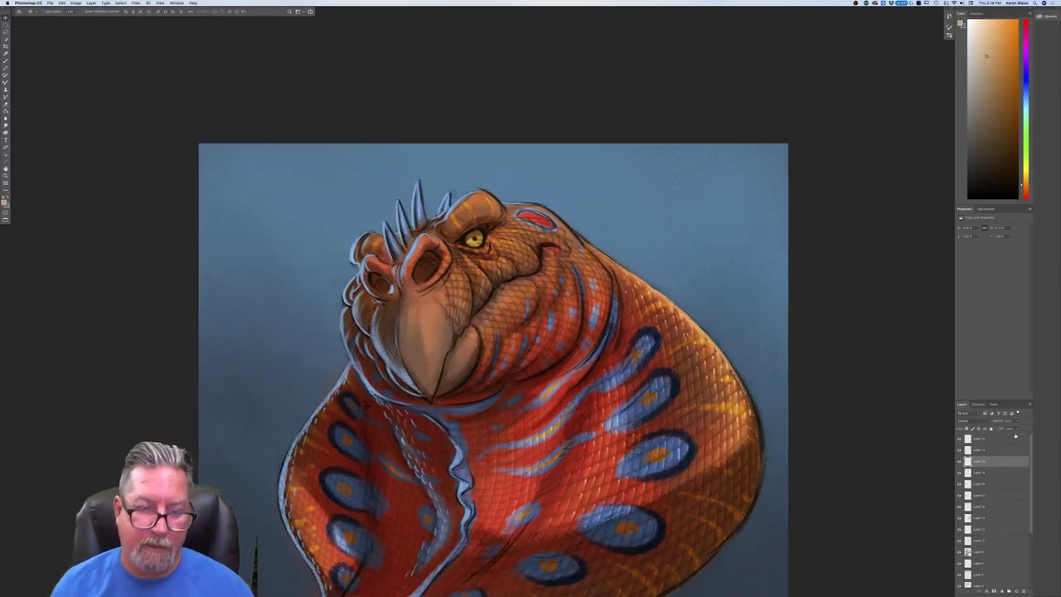
{"action": "key", "text": "b"}
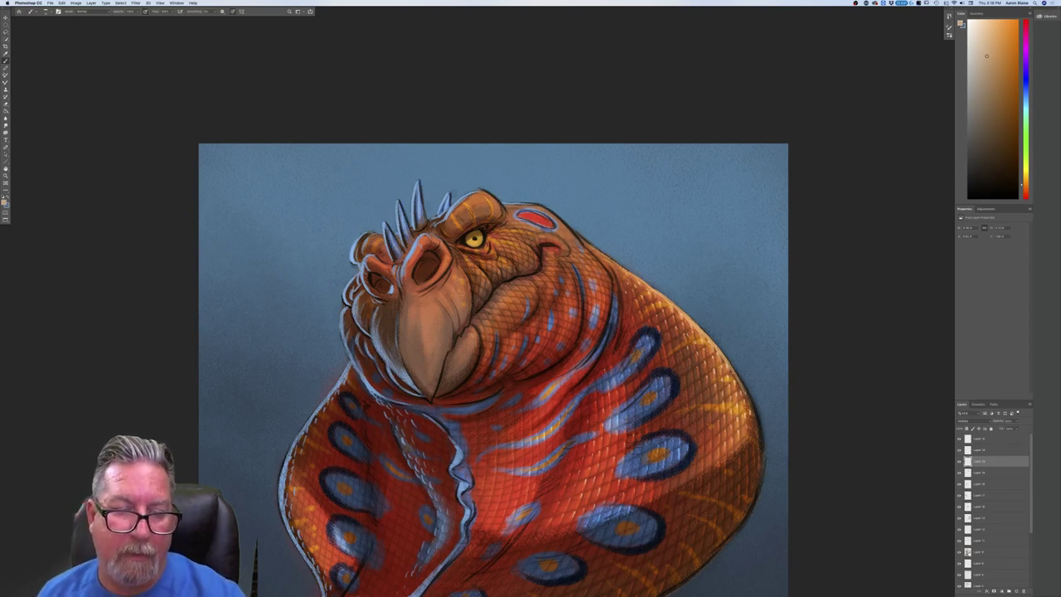
{"action": "key", "text": "super+equal"}
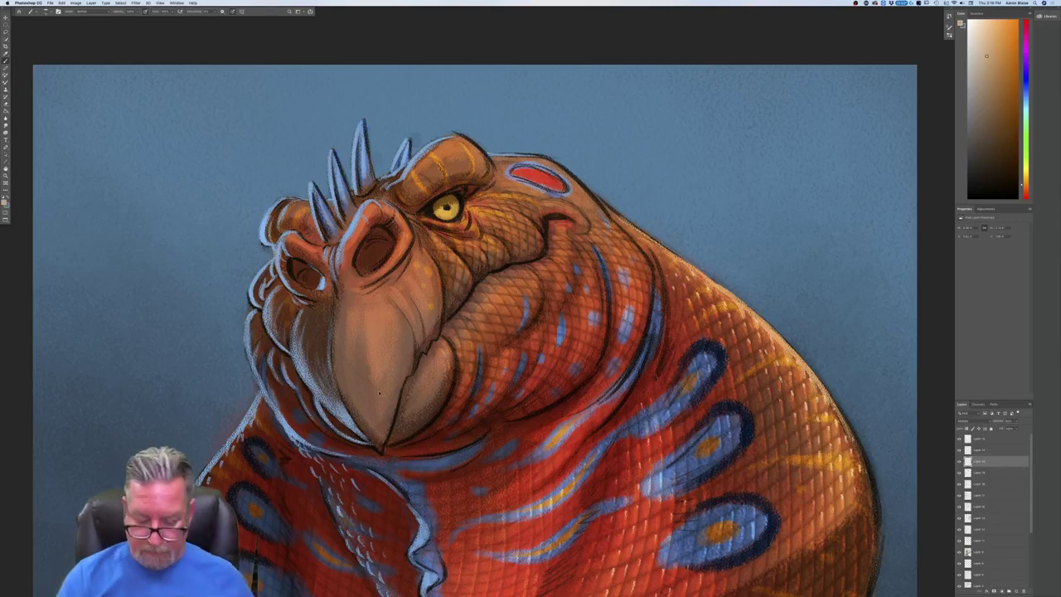
{"action": "key", "text": "super+0"}
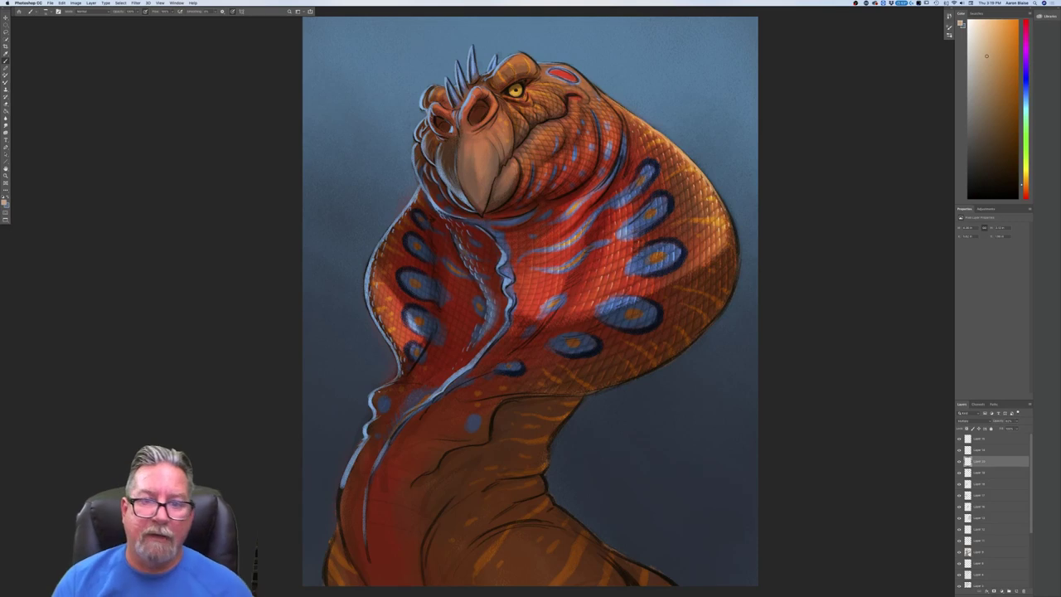
{"action": "key", "text": "super+plus"}
{"action": "left_click_drag", "start_coordinate": [180, 279], "coordinate": [171, 412]}
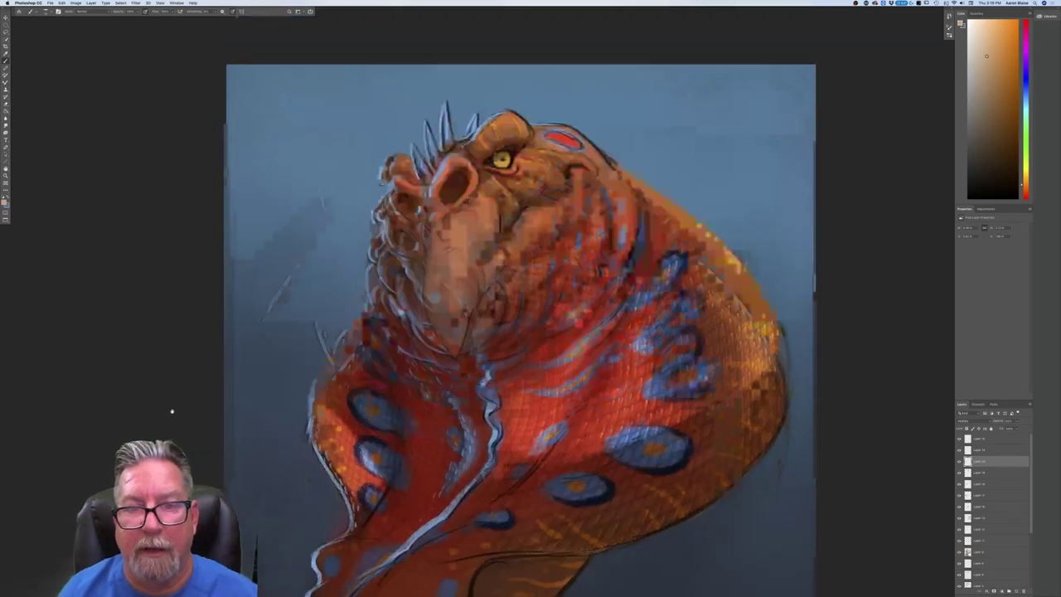
Select the layer above the scale texture and set the foreground colour to a lighter tan for painting the head.
{"action": "left_click", "coordinate": [976, 453]}
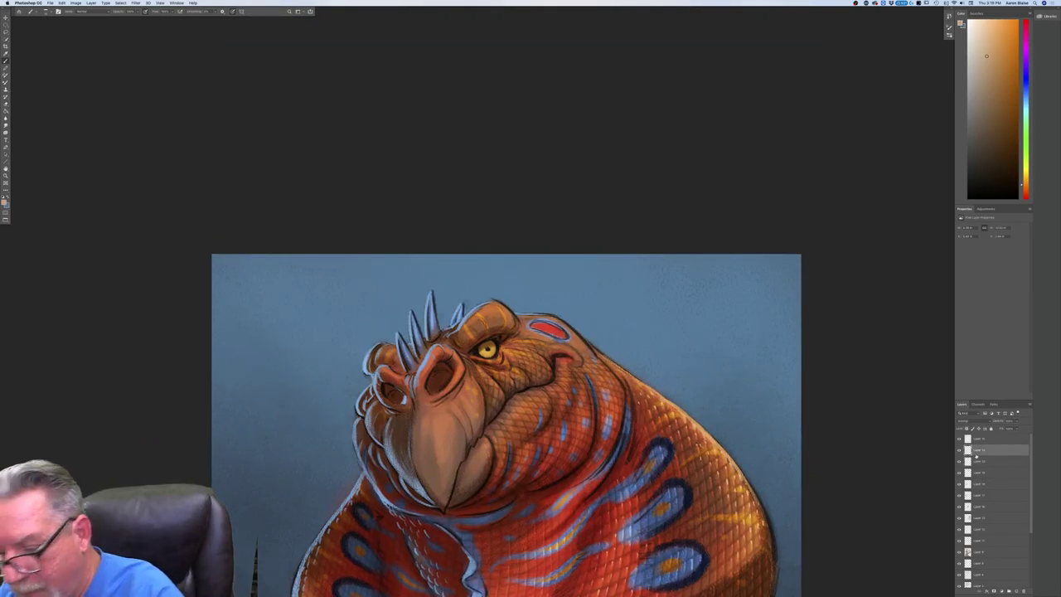
{"action": "left_click", "coordinate": [4, 202]}
{"action": "left_click", "coordinate": [87, 160]}
{"action": "key", "text": "Return"}
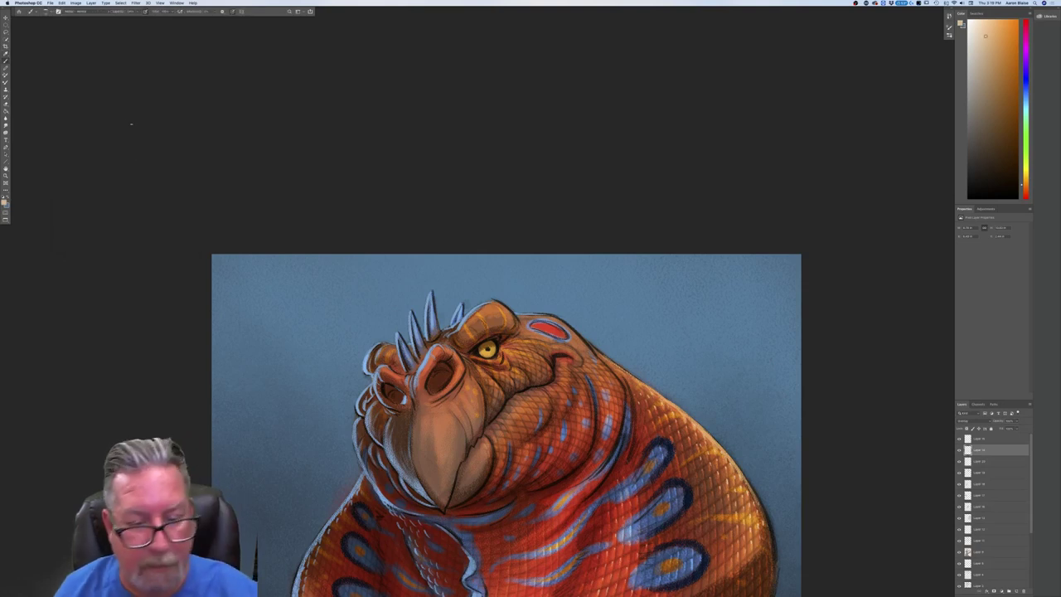
{"action": "key", "text": "super+plus"}
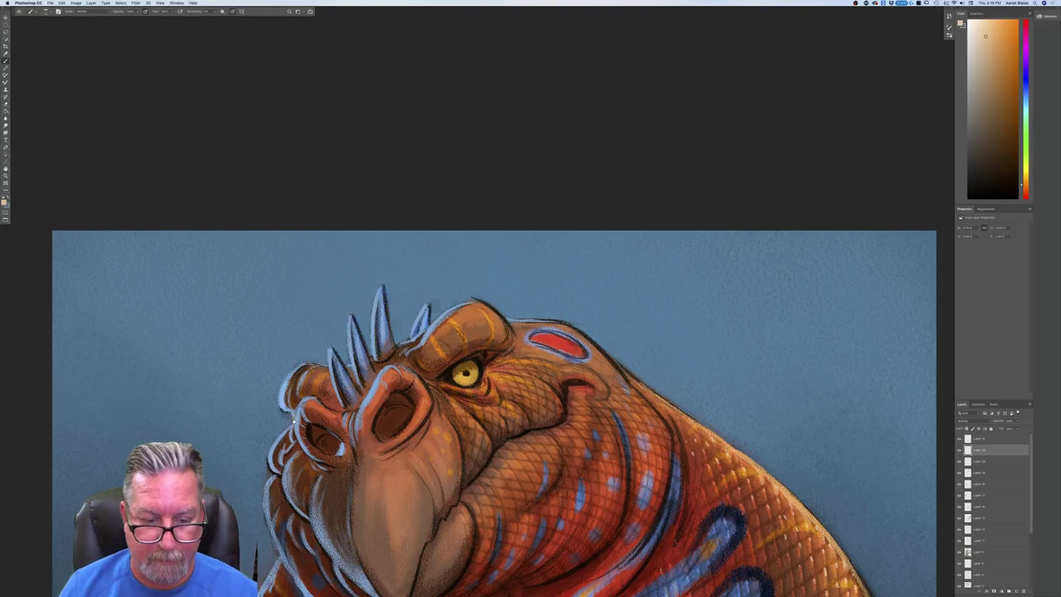
{"action": "left_click_drag", "start_coordinate": [293, 422], "coordinate": [288, 246]}
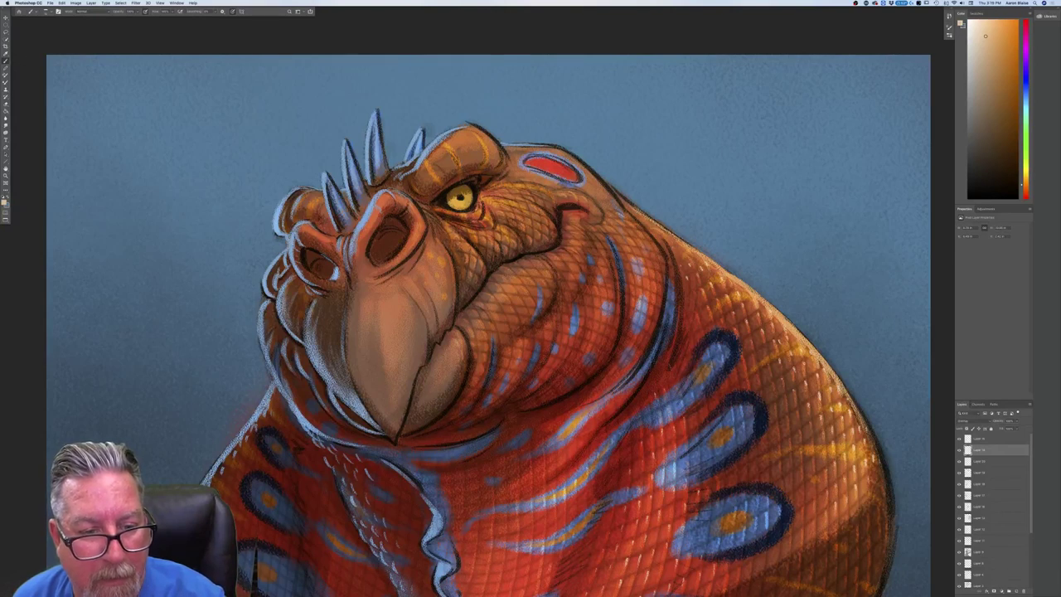
Examine how the head reads against the whole painting, both from a distance and close up.
{"action": "key", "text": "super+minus"}
{"action": "key", "text": "super+minus"}
{"action": "key", "text": "super+minus"}
{"action": "key", "text": "super+minus"}
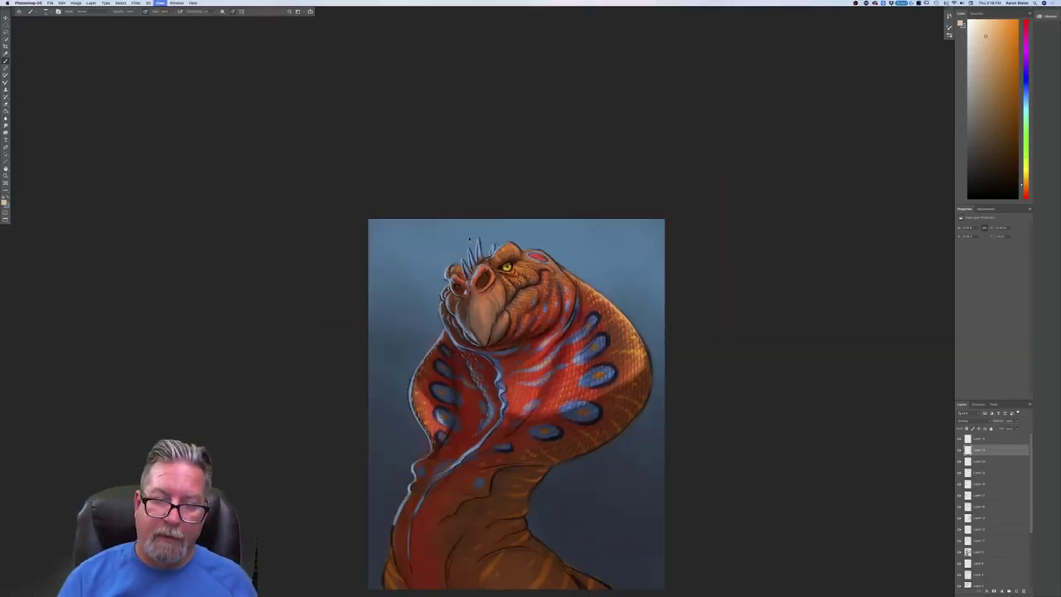
{"action": "key", "text": "super+equal"}
{"action": "key", "text": "super+equal"}
{"action": "key", "text": "super+equal"}
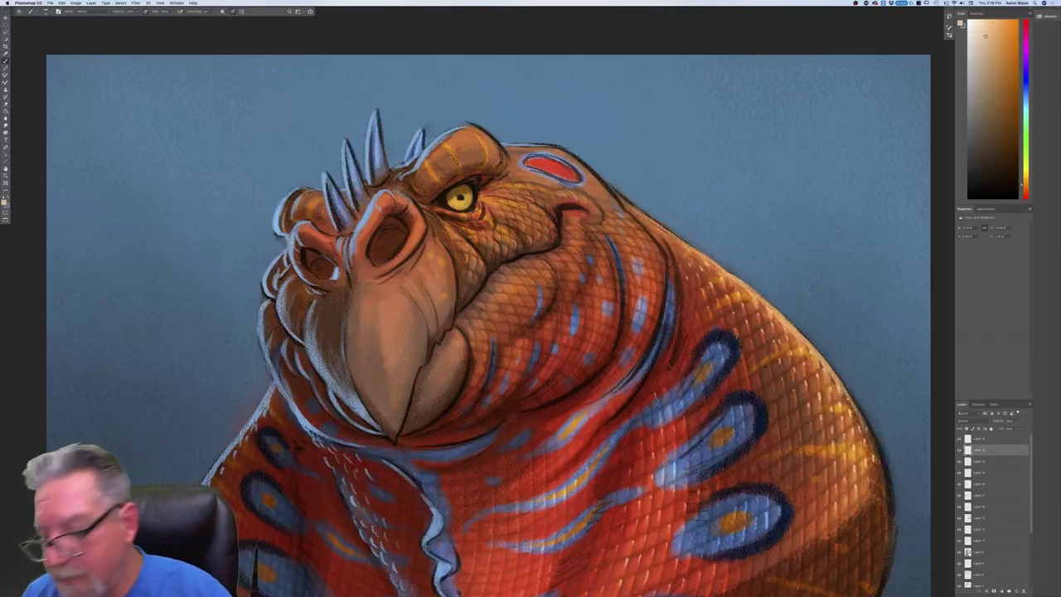
{"action": "key", "text": "super+minus"}
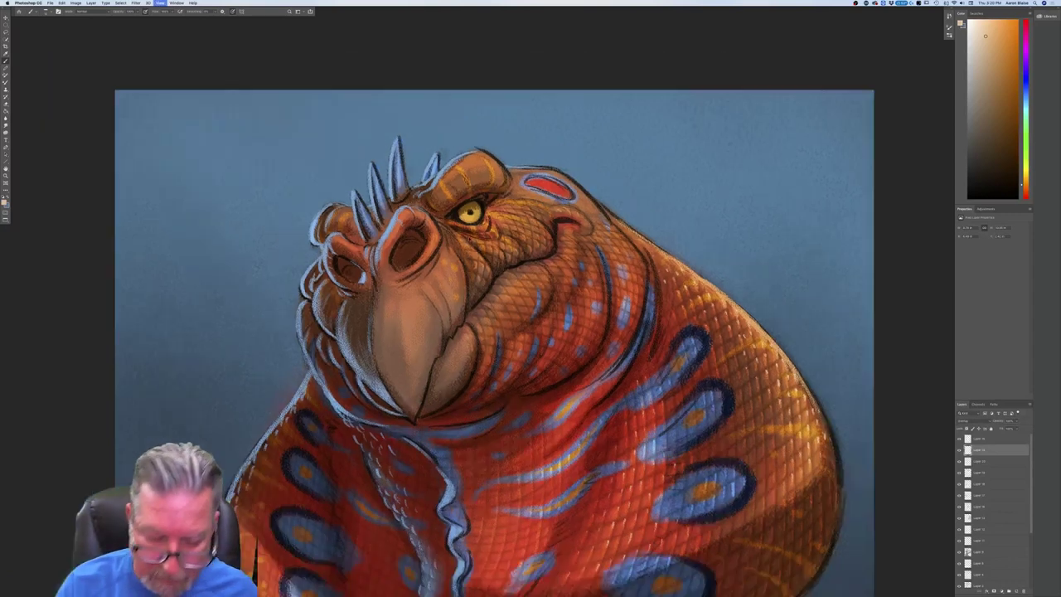
{"action": "key", "text": "super+minus"}
{"action": "key", "text": "super+minus"}
{"action": "key", "text": "super+minus"}
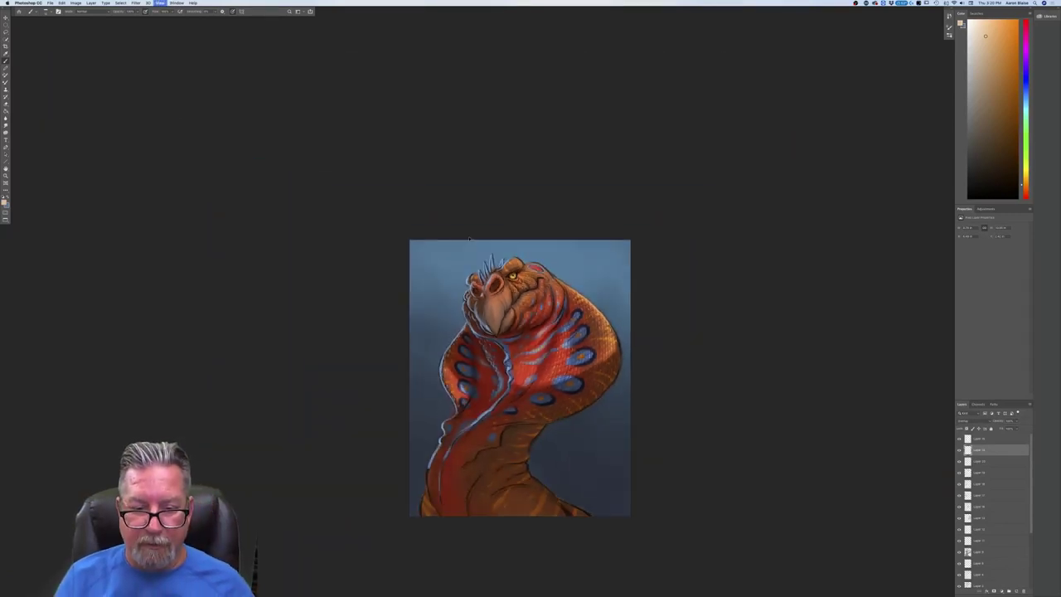
{"action": "key", "text": "super+equal"}
{"action": "key", "text": "super+equal"}
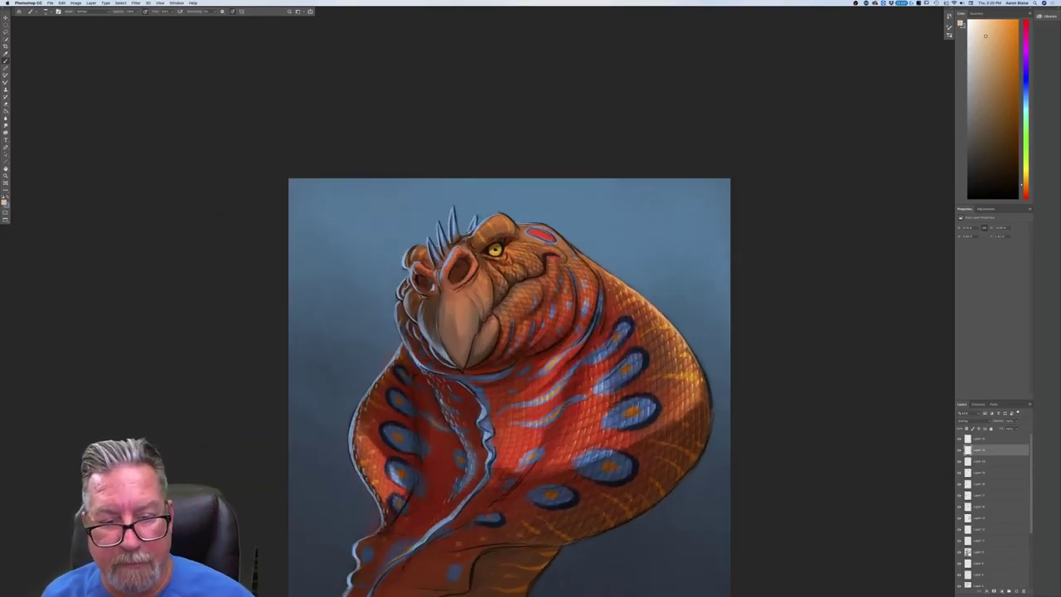
Add a new layer above the top layer and set its blend mode to Multiply.
{"action": "left_click", "coordinate": [977, 439]}
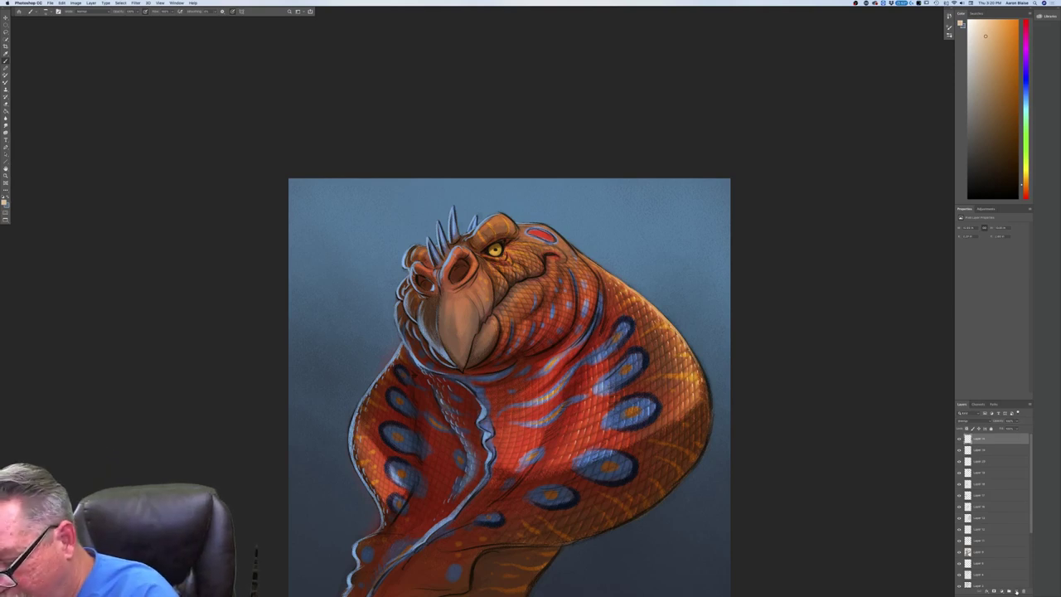
{"action": "left_click", "coordinate": [969, 420]}
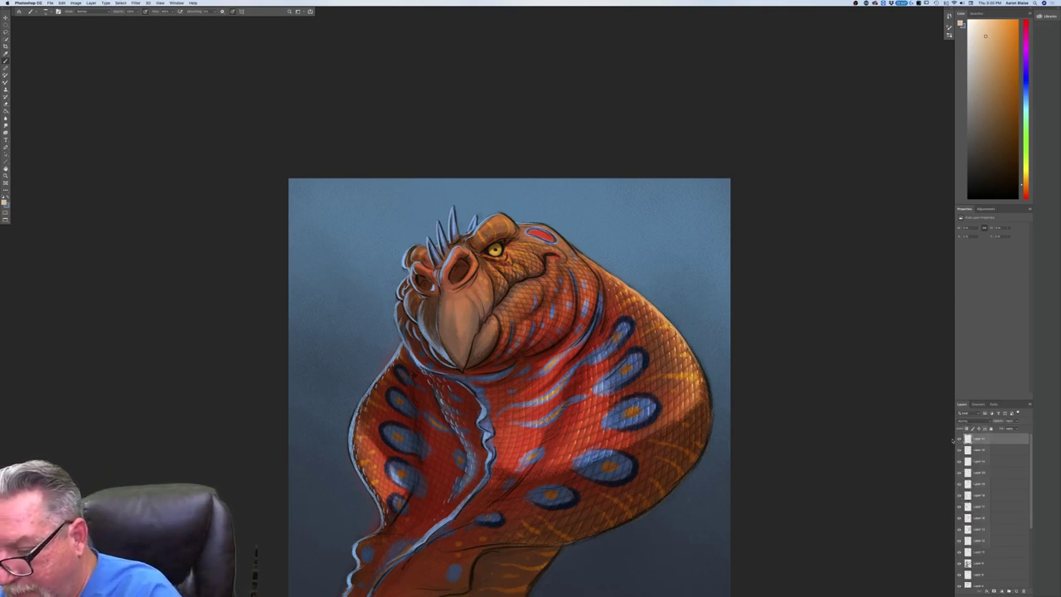
{"action": "left_click", "coordinate": [969, 420]}
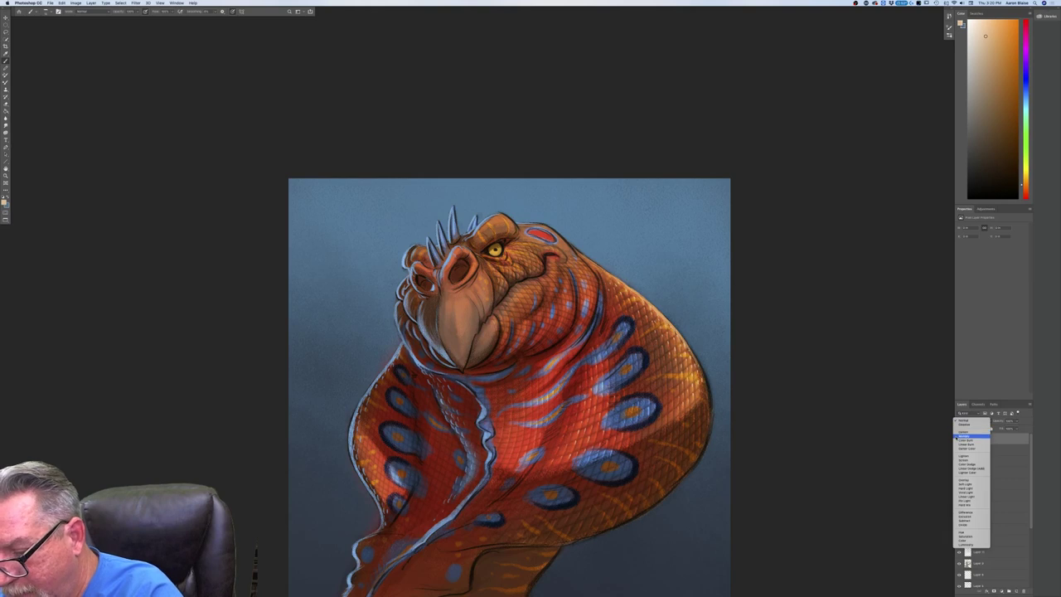
{"action": "left_click", "coordinate": [965, 436]}
Set the foreground colour to a muted grey-brown and paint soft shadows around the beak and face on the Multiply layer.
{"action": "left_click", "coordinate": [4, 202]}
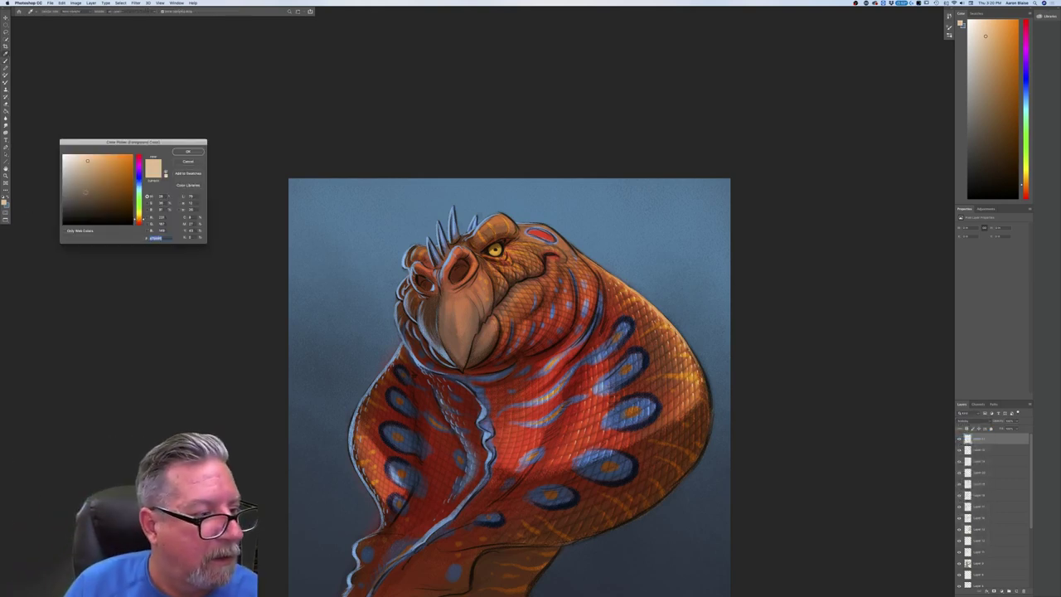
{"action": "left_click", "coordinate": [85, 189]}
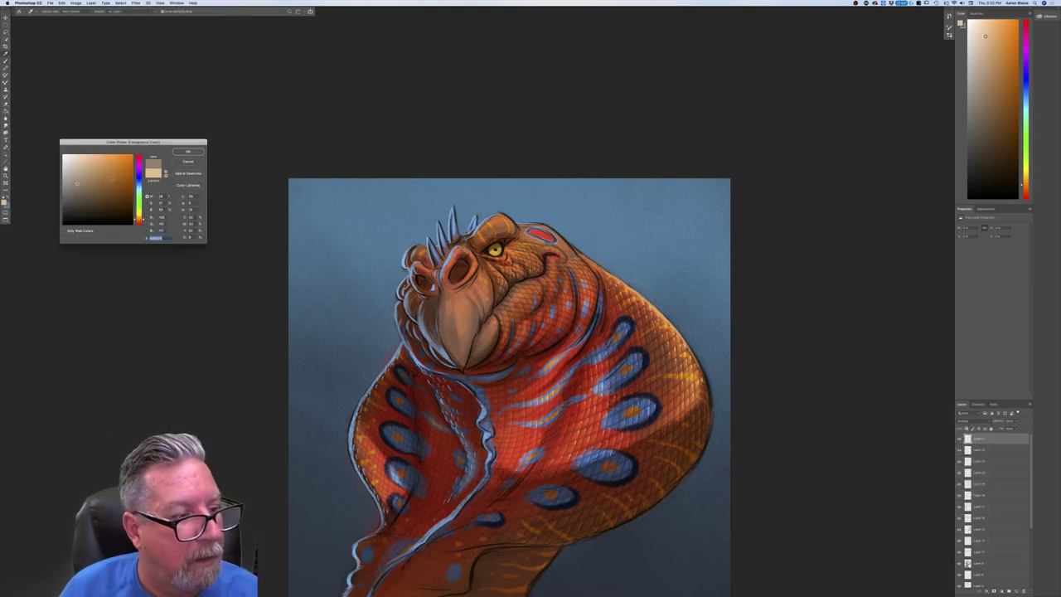
{"action": "key", "text": "Return"}
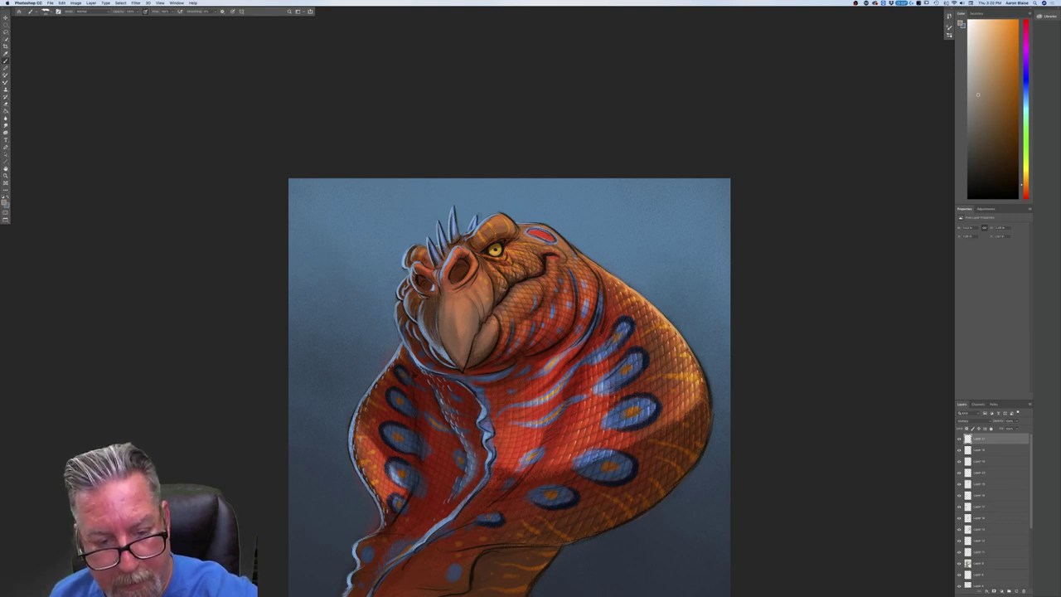
{"action": "left_click_drag", "start_coordinate": [479, 333], "coordinate": [467, 366]}
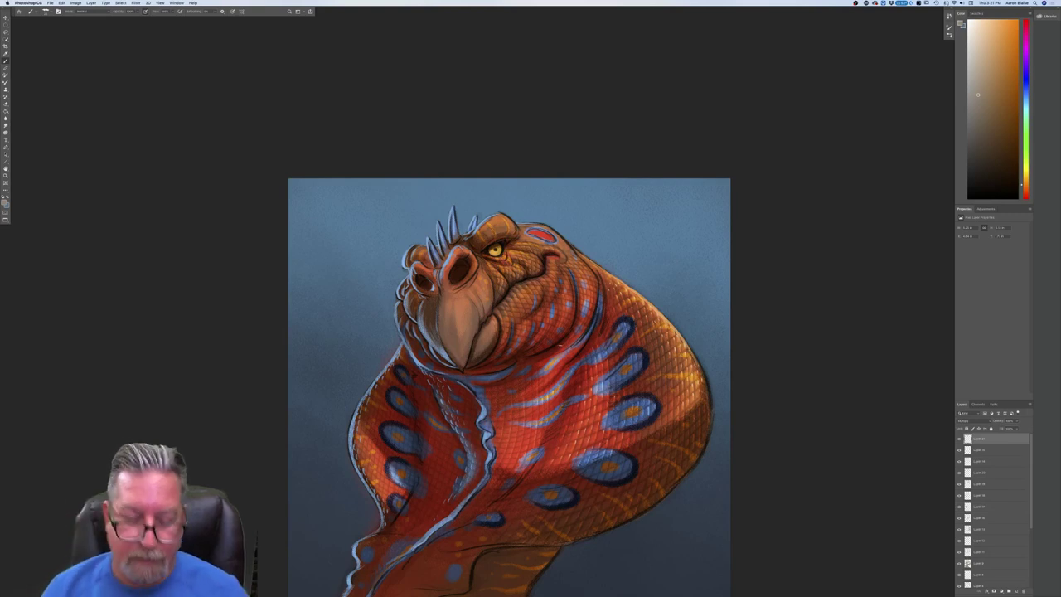
Set the foreground colour to a slightly darker grey-brown for the shadows on the face.
{"action": "key", "text": "super+equal"}
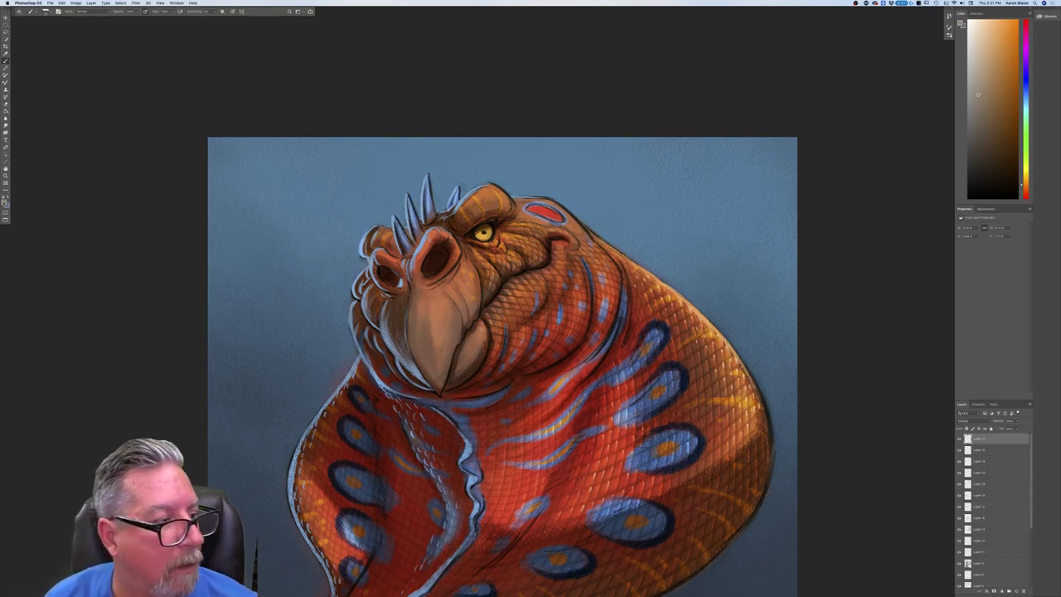
{"action": "left_click", "coordinate": [4, 200]}
{"action": "left_click", "coordinate": [184, 152]}
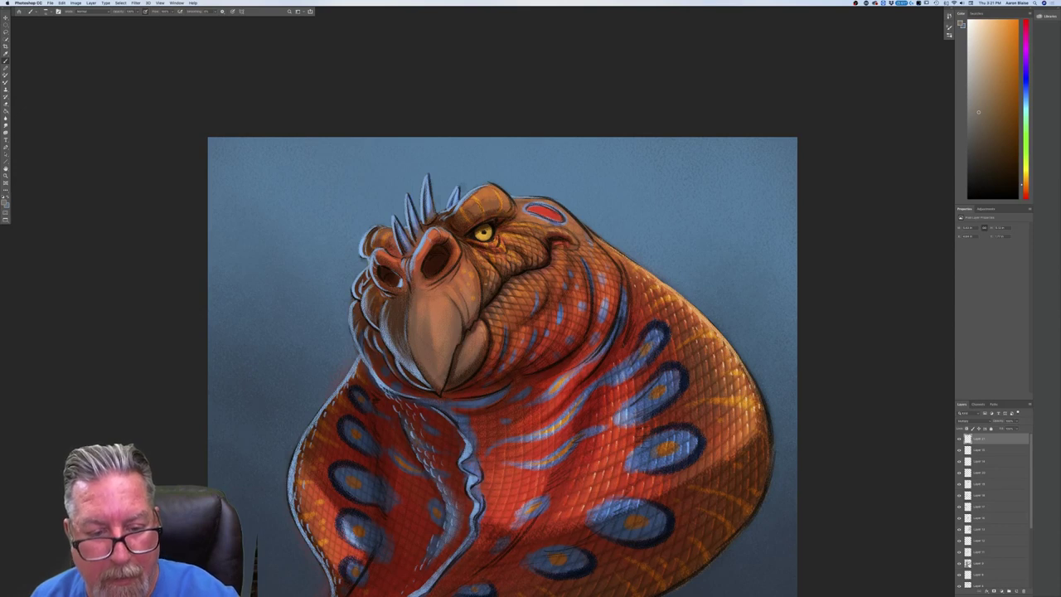
{"action": "key", "text": "super+minus"}
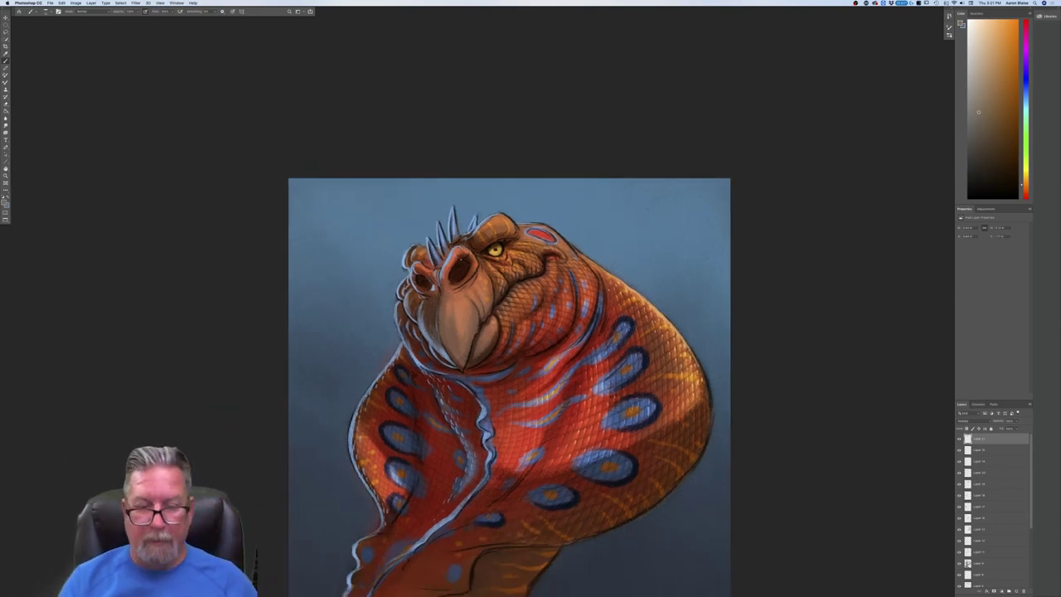
Flip the canvas horizontally and paint shadow over the scales of the creature's cheek below the mouth.
{"action": "left_click", "coordinate": [75, 7]}
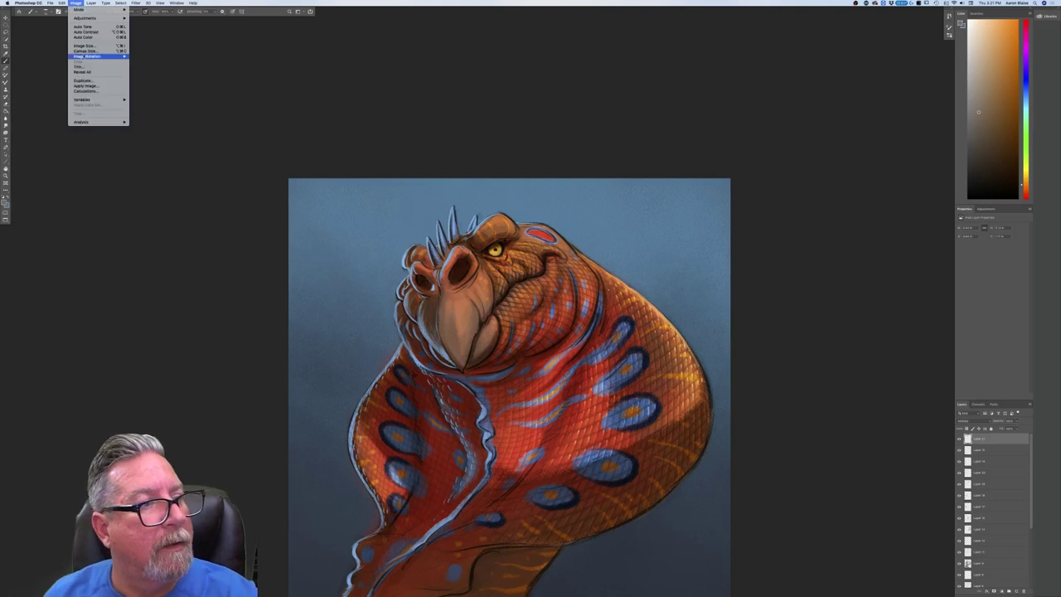
{"action": "mouse_move", "coordinate": [99, 56]}
{"action": "left_click", "coordinate": [144, 80]}
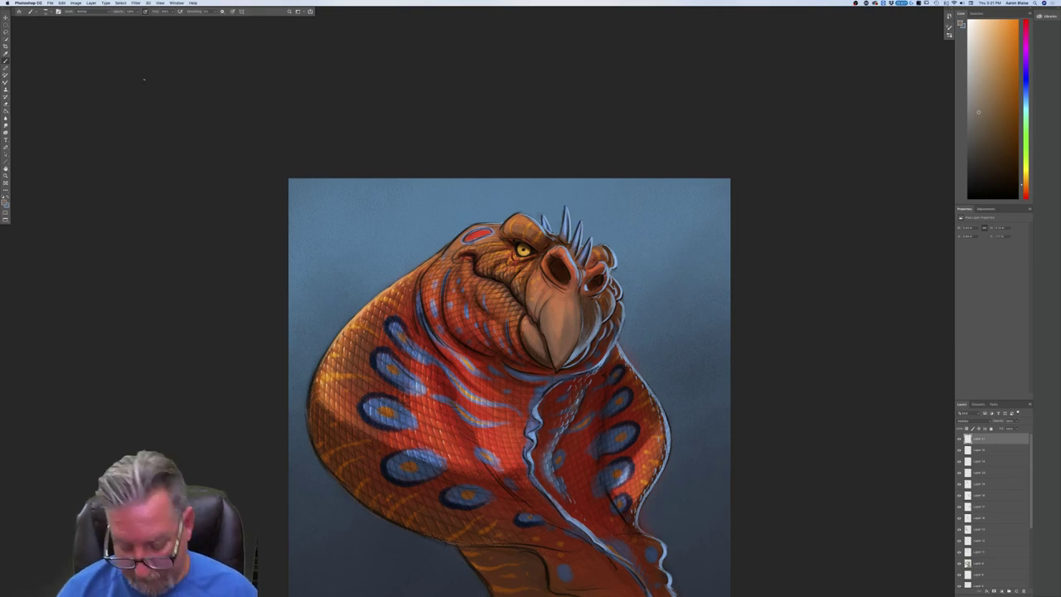
{"action": "key", "text": "ctrl+plus"}
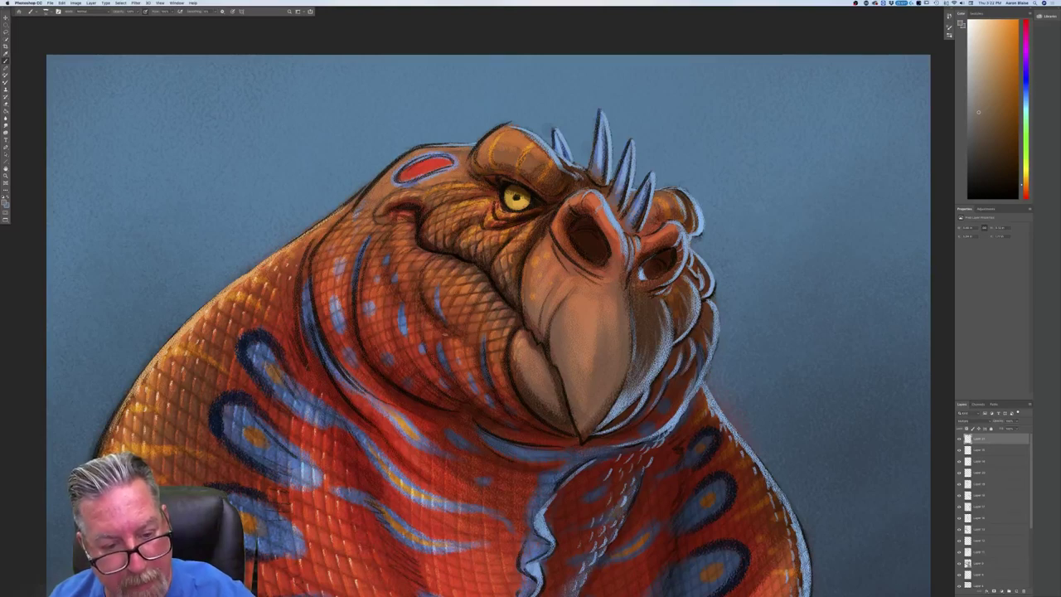
{"action": "left_click_drag", "start_coordinate": [454, 277], "coordinate": [435, 312]}
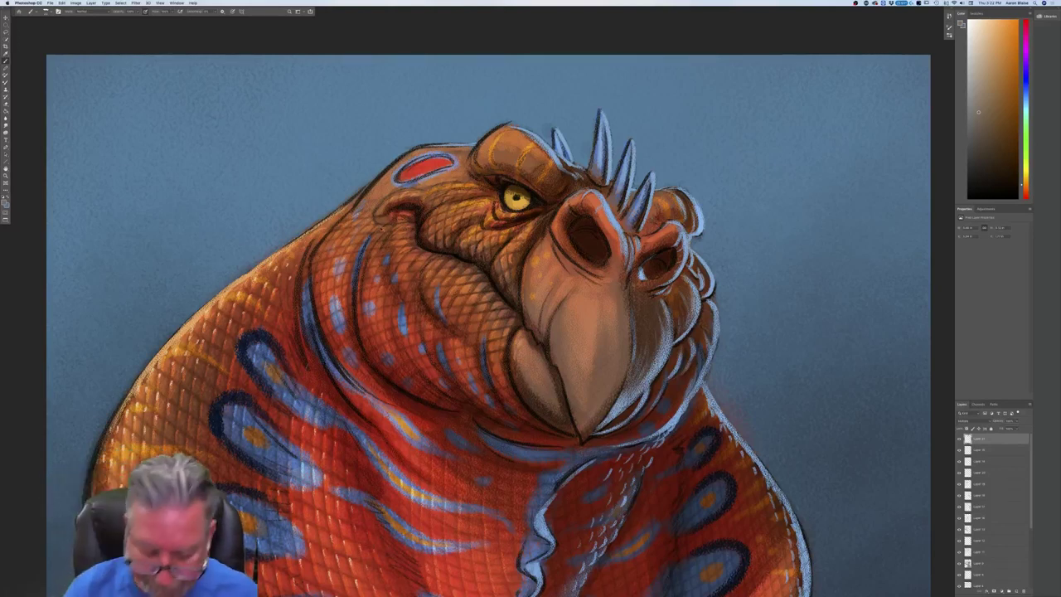
Examine the flipped painting as a whole and the shading on the head close up.
{"action": "key", "text": "super+minus"}
{"action": "key", "text": "super+minus"}
{"action": "key", "text": "super+minus"}
{"action": "key", "text": "super+minus"}
{"action": "key", "text": "super+plus"}
{"action": "key", "text": "super+plus"}
{"action": "key", "text": "super+plus"}
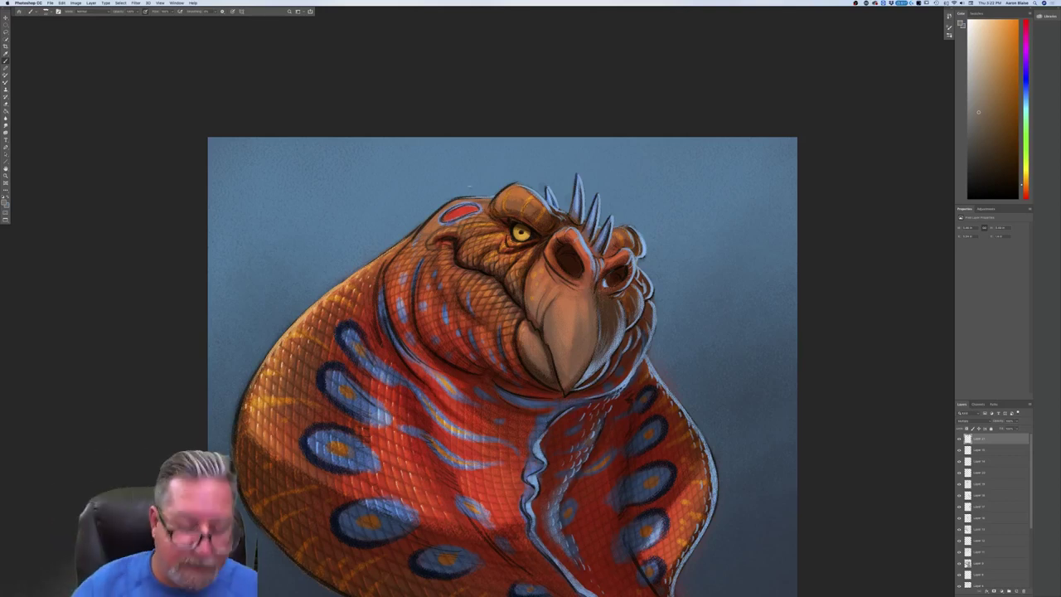
{"action": "key", "text": "super+minus"}
{"action": "key", "text": "super+minus"}
{"action": "key", "text": "super+minus"}
{"action": "key", "text": "super+equal"}
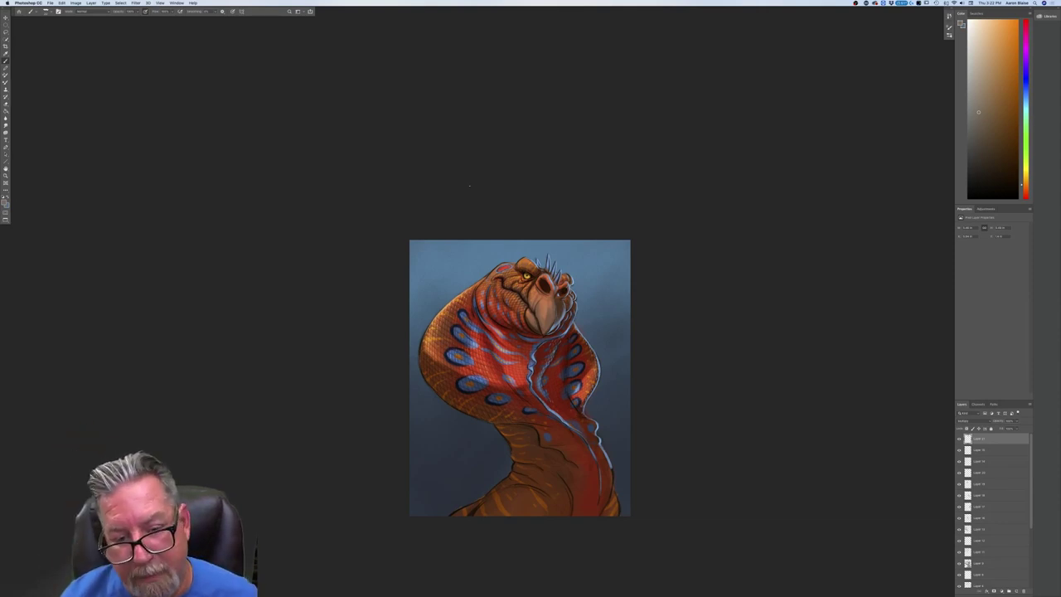
{"action": "key", "text": "super+equal"}
{"action": "key", "text": "super+equal"}
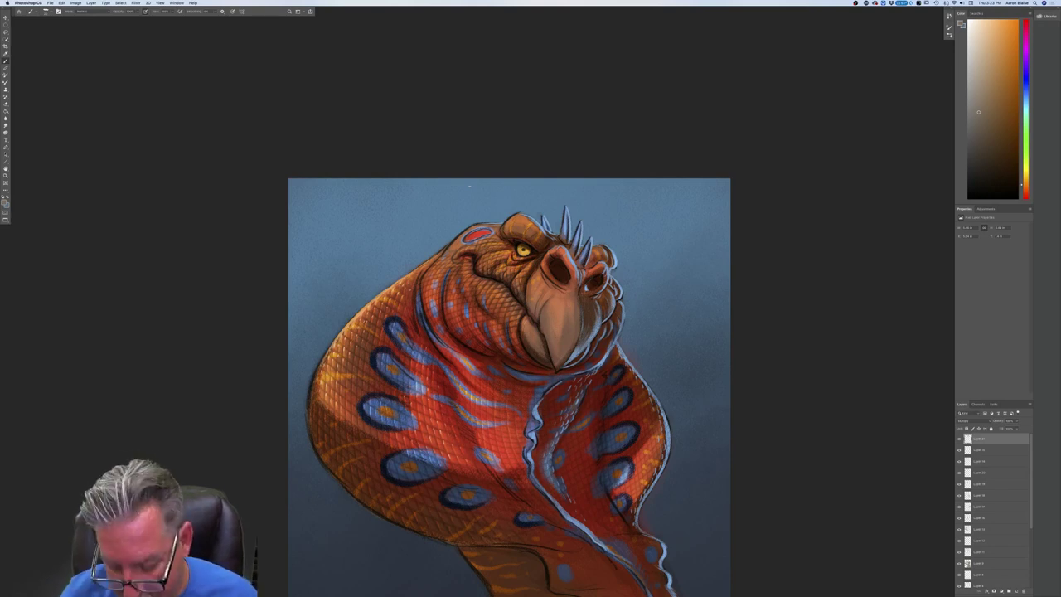
{"action": "key", "text": "super+plus"}
{"action": "key", "text": "super+plus"}
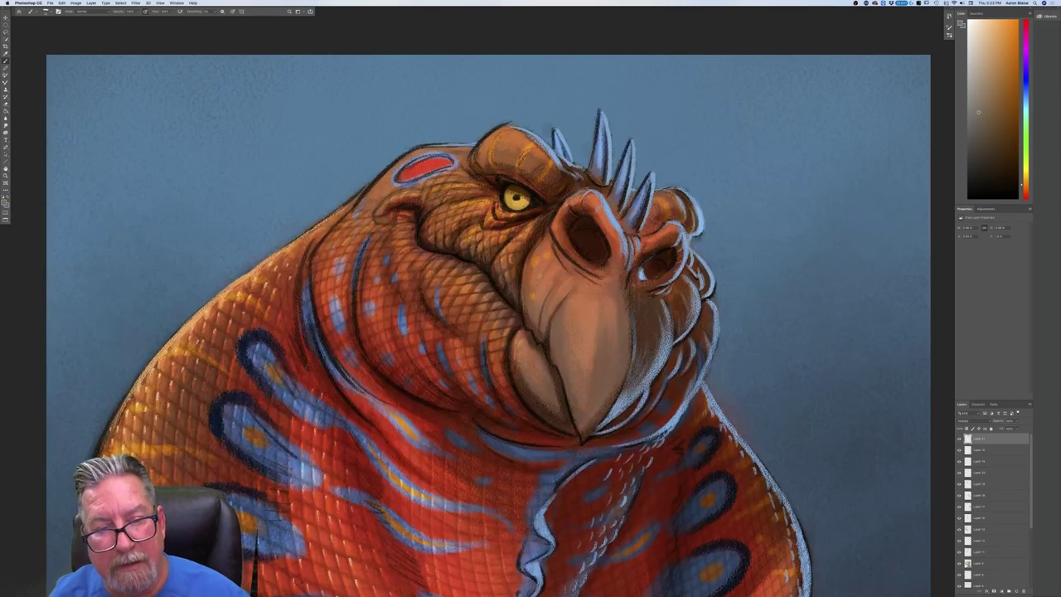
Set the foreground colour to a light salmon, starting from a tone sampled on the beak.
{"action": "left_click", "coordinate": [4, 202]}
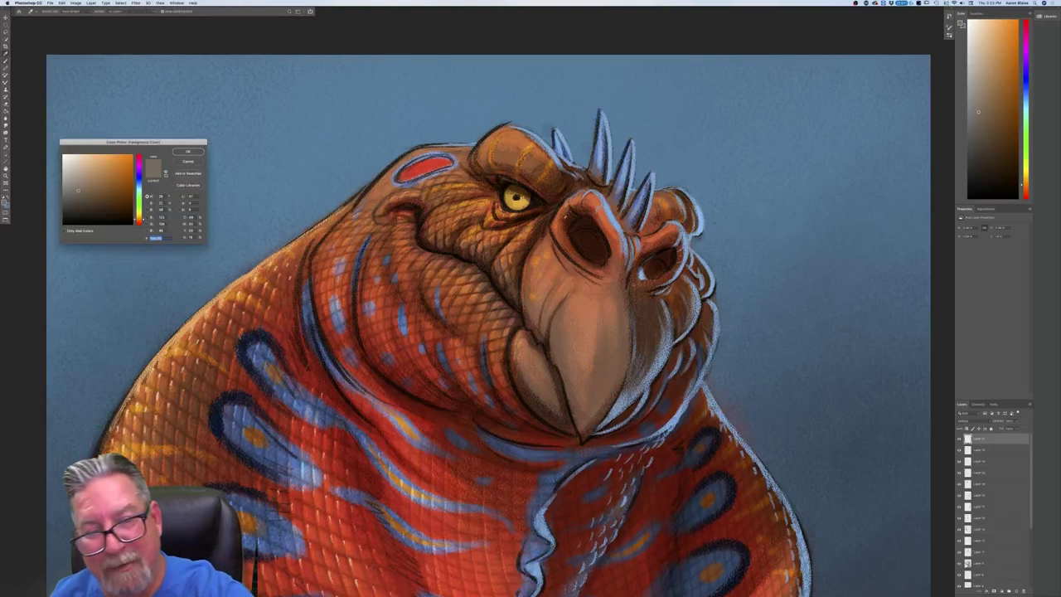
{"action": "left_click", "coordinate": [534, 268]}
{"action": "left_click", "coordinate": [101, 155]}
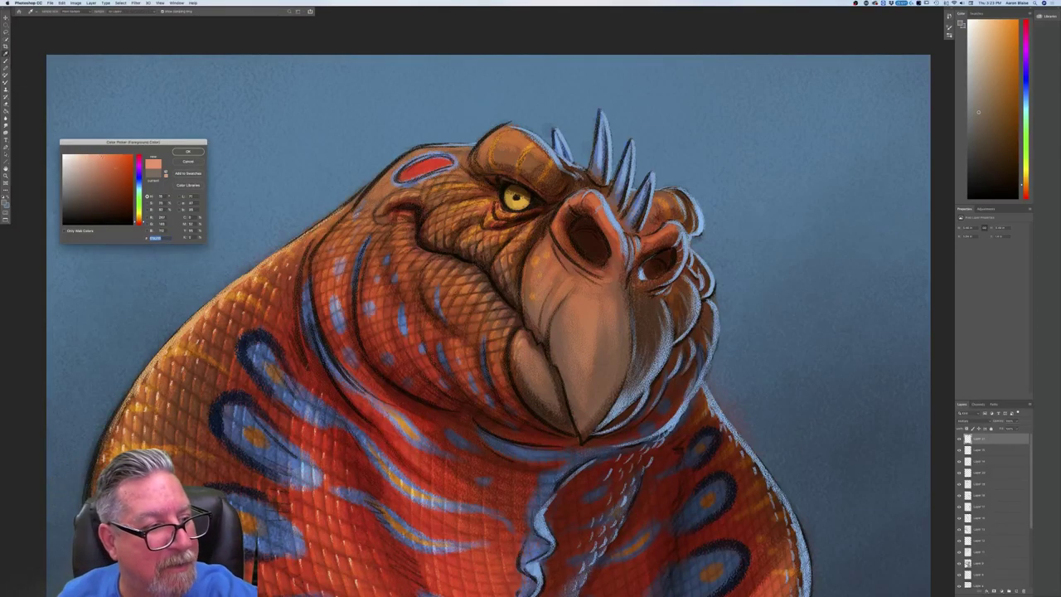
{"action": "left_click", "coordinate": [188, 152]}
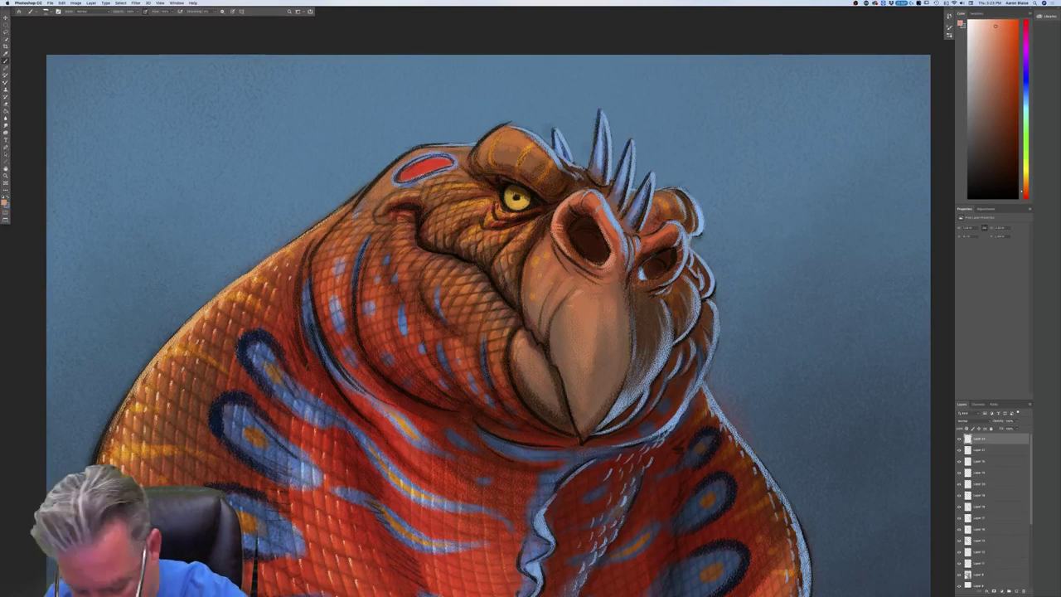
Paint light salmon highlights down the front of the creature's beak on a new normal-mode layer.
{"action": "mouse_move", "coordinate": [575, 295]}
{"action": "left_mouse_down"}
{"action": "mouse_move", "coordinate": [585, 319]}
{"action": "mouse_move", "coordinate": [606, 313]}
{"action": "mouse_move", "coordinate": [602, 358]}
{"action": "left_mouse_up"}
{"action": "left_click_drag", "start_coordinate": [569, 293], "coordinate": [557, 290]}
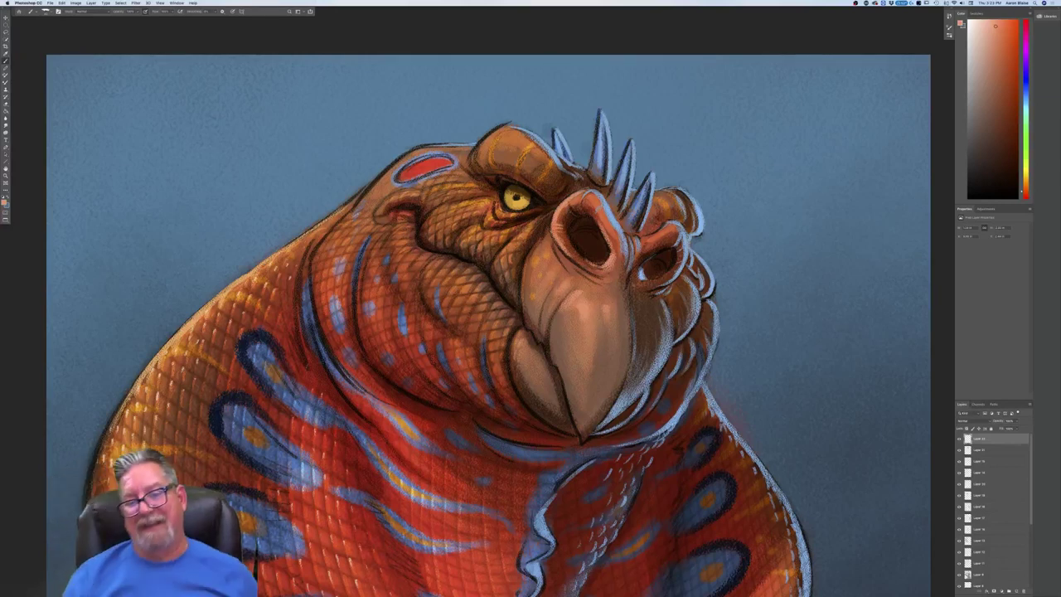
{"action": "key", "text": "super+minus"}
{"action": "key", "text": "super+minus"}
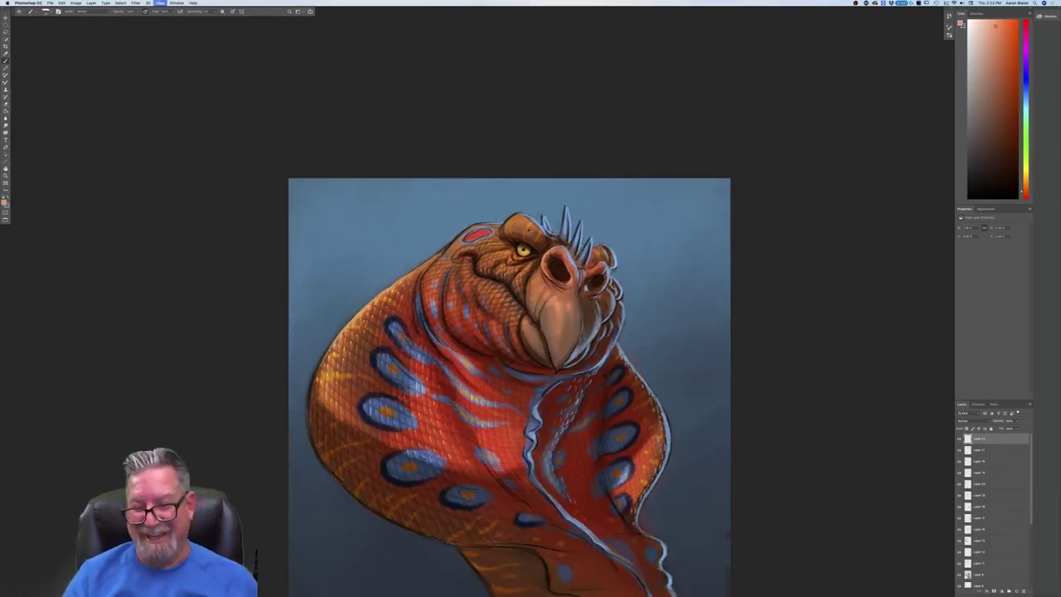
{"action": "key", "text": "super+minus"}
{"action": "key", "text": "super+plus"}
{"action": "key", "text": "super+plus"}
{"action": "left_click_drag", "start_coordinate": [569, 309], "coordinate": [565, 303]}
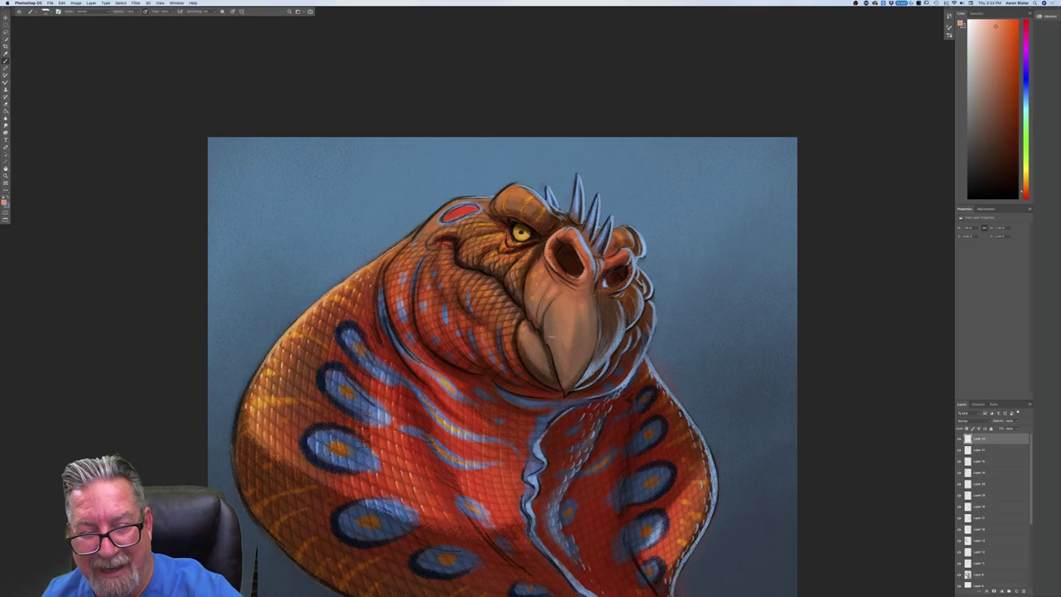
{"action": "left_click_drag", "start_coordinate": [590, 304], "coordinate": [580, 346]}
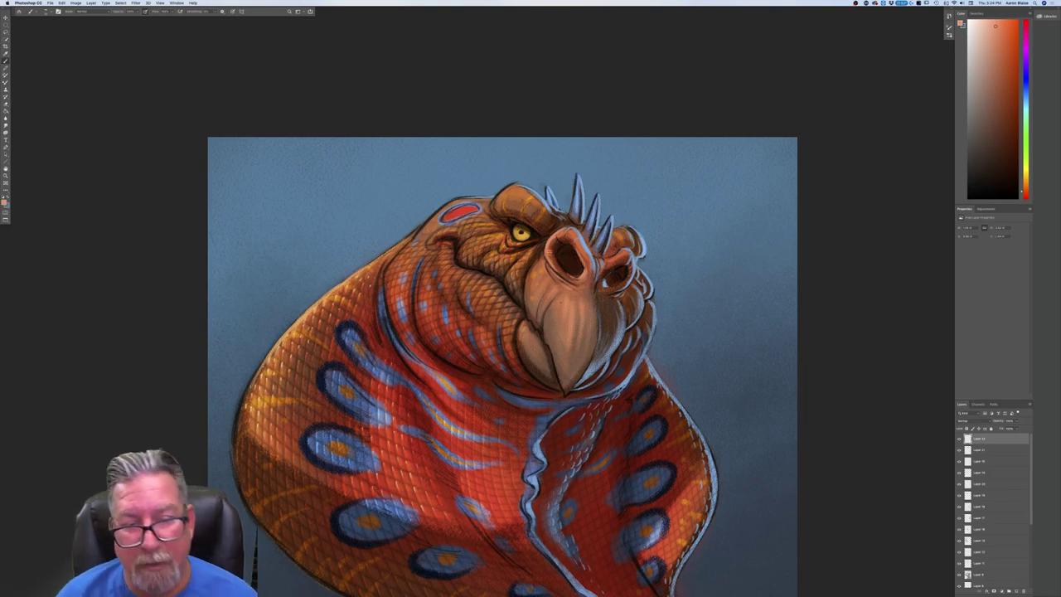
Add salmon highlight strokes to the upper beak below the nostril and to the lower jaw.
{"action": "key", "text": "super+minus"}
{"action": "key", "text": "super+minus"}
{"action": "key", "text": "super+minus"}
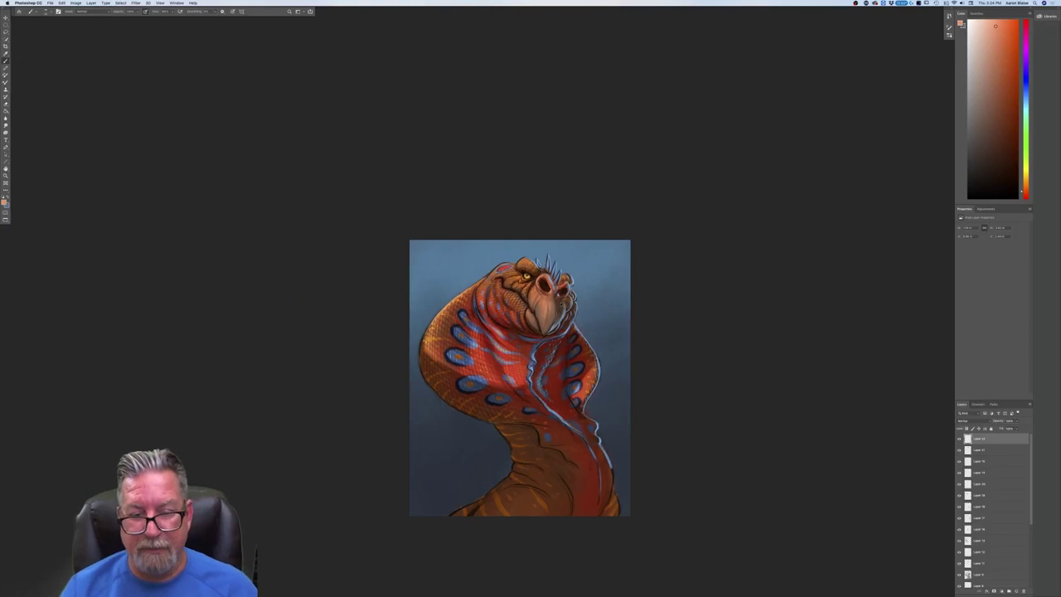
{"action": "key", "text": "super+plus"}
{"action": "key", "text": "super+plus"}
{"action": "key", "text": "super+plus"}
{"action": "key", "text": "super+plus"}
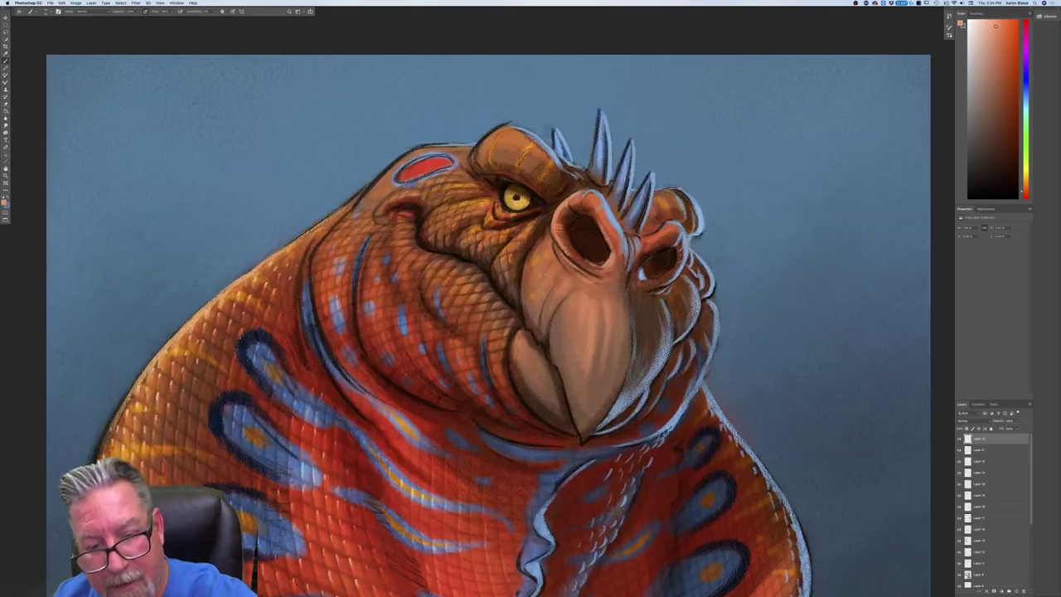
{"action": "left_click_drag", "start_coordinate": [554, 269], "coordinate": [542, 310]}
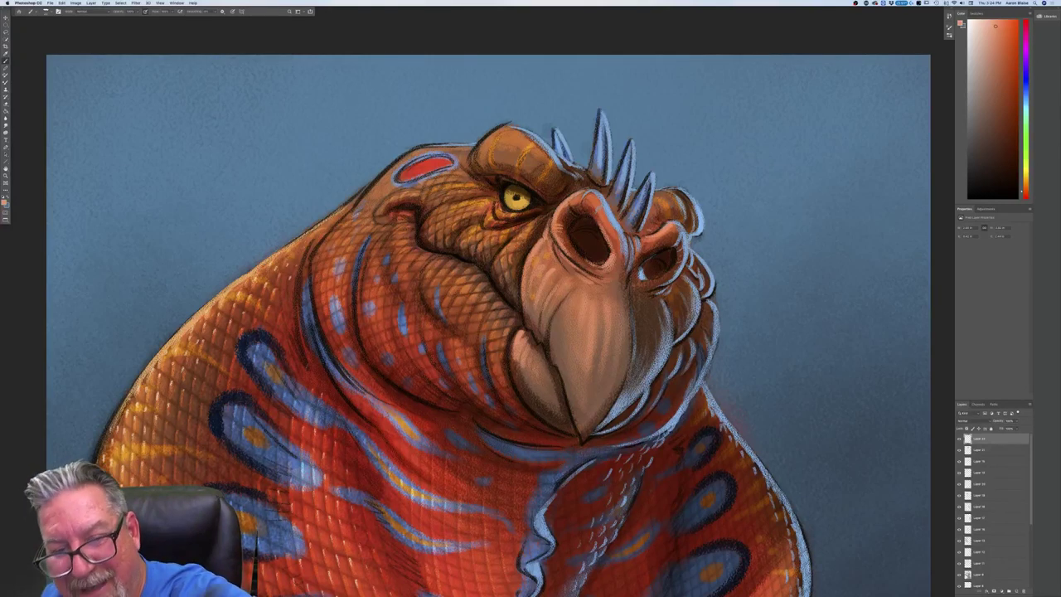
Flip the canvas horizontally to check the whole painting in mirror image.
{"action": "key", "text": "super+minus"}
{"action": "key", "text": "super+minus"}
{"action": "key", "text": "super+minus"}
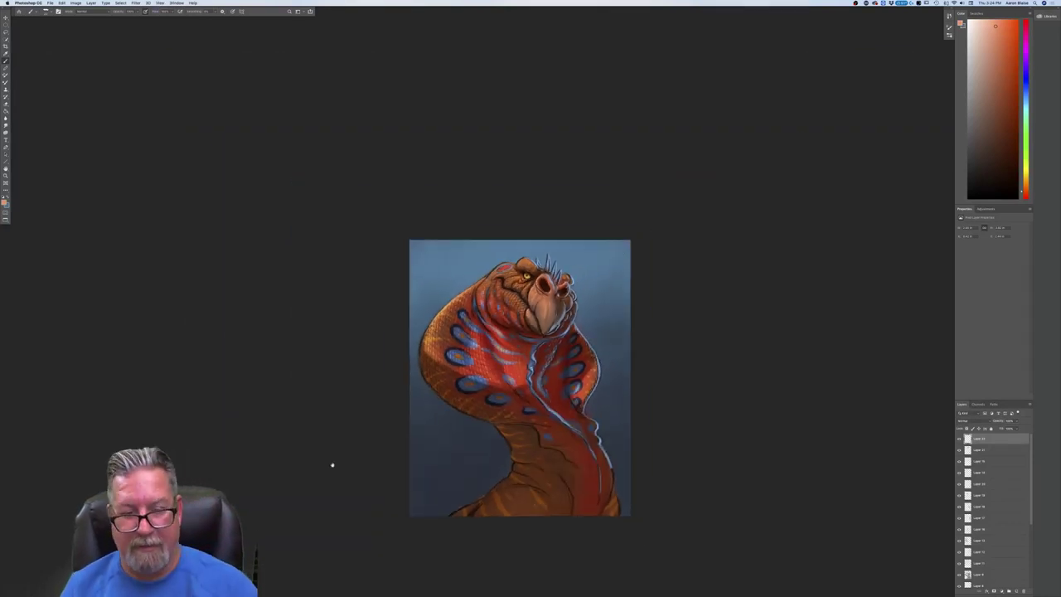
{"action": "left_click_drag", "start_coordinate": [648, 231], "coordinate": [643, 171]}
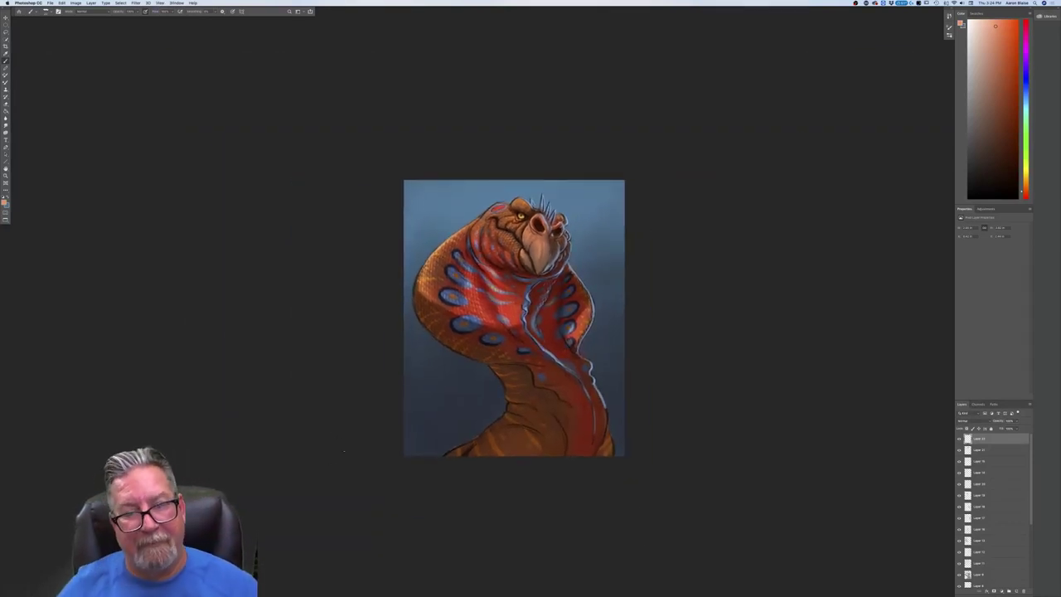
{"action": "left_click", "coordinate": [75, 4]}
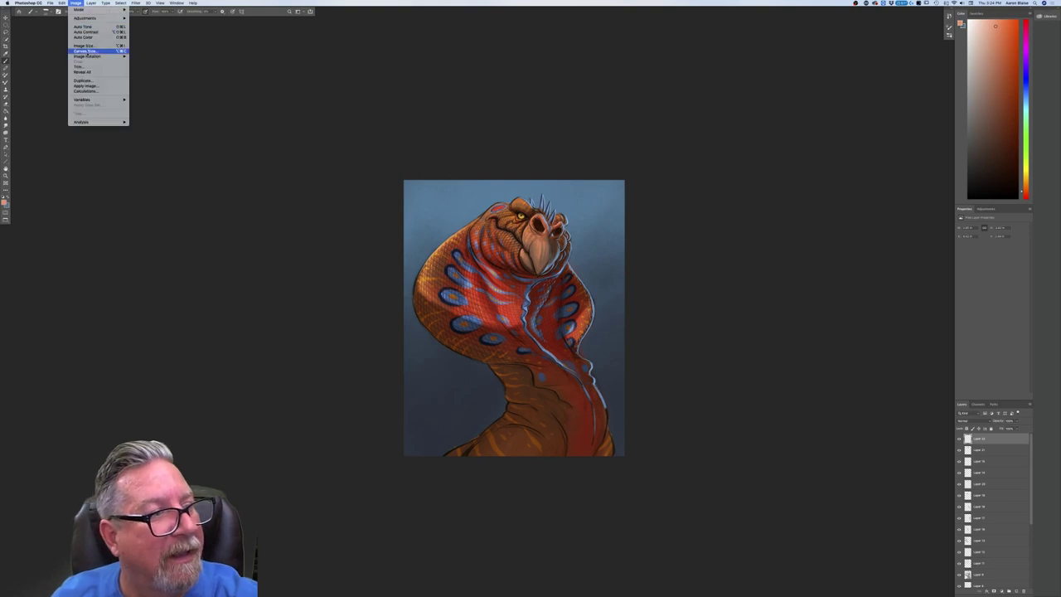
{"action": "mouse_move", "coordinate": [96, 51]}
{"action": "left_click", "coordinate": [150, 80]}
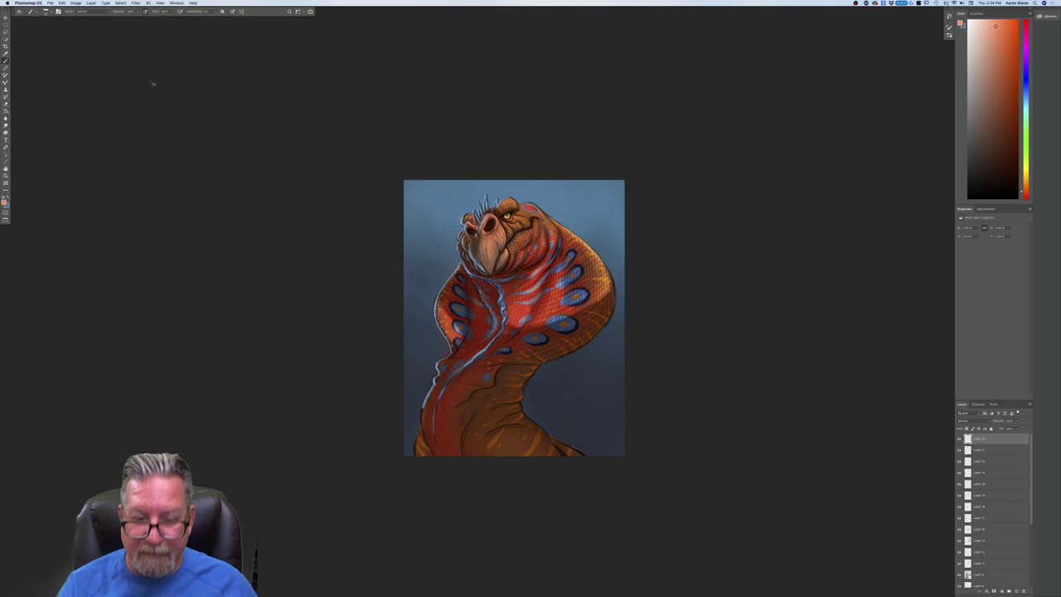
{"action": "key", "text": "super+equal"}
{"action": "key", "text": "super+equal"}
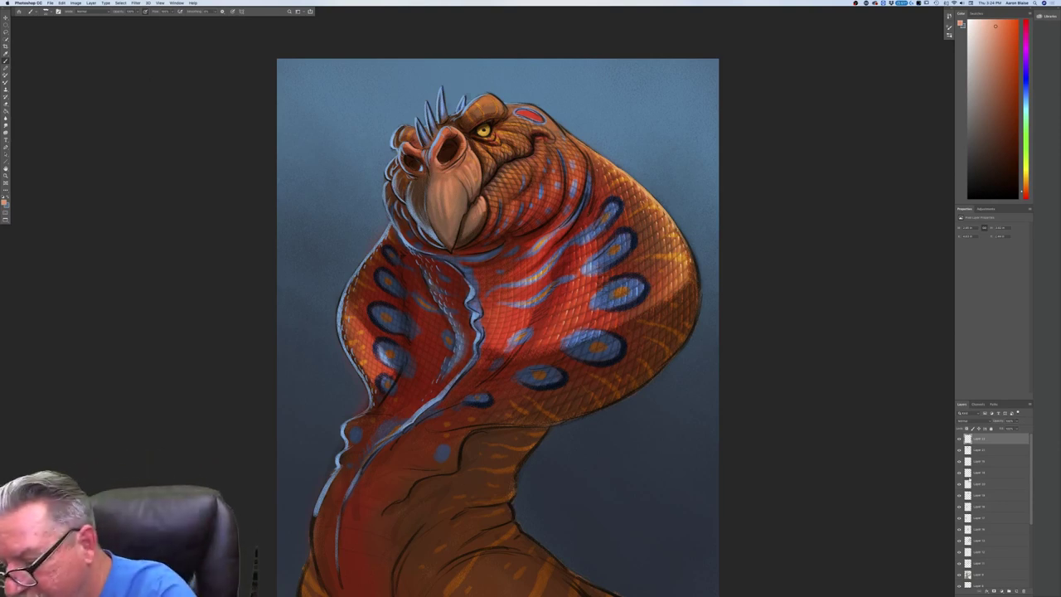
Identify the face's scale layer by toggling its visibility, select it, and sample the face scales with the Clone Stamp tool.
{"action": "left_click", "coordinate": [959, 483]}
{"action": "left_click", "coordinate": [959, 483]}
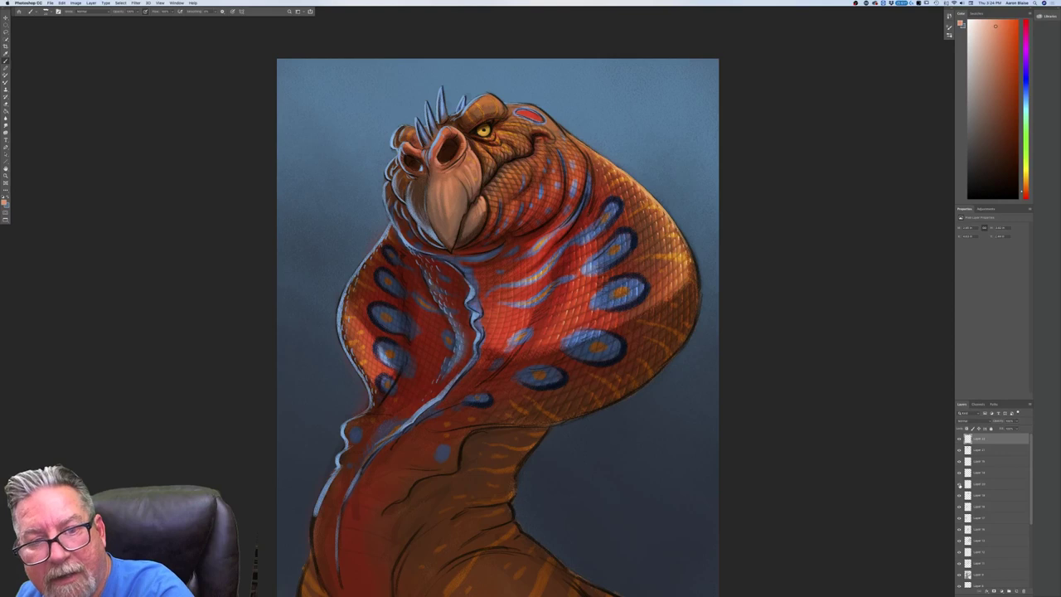
{"action": "left_click", "coordinate": [978, 484]}
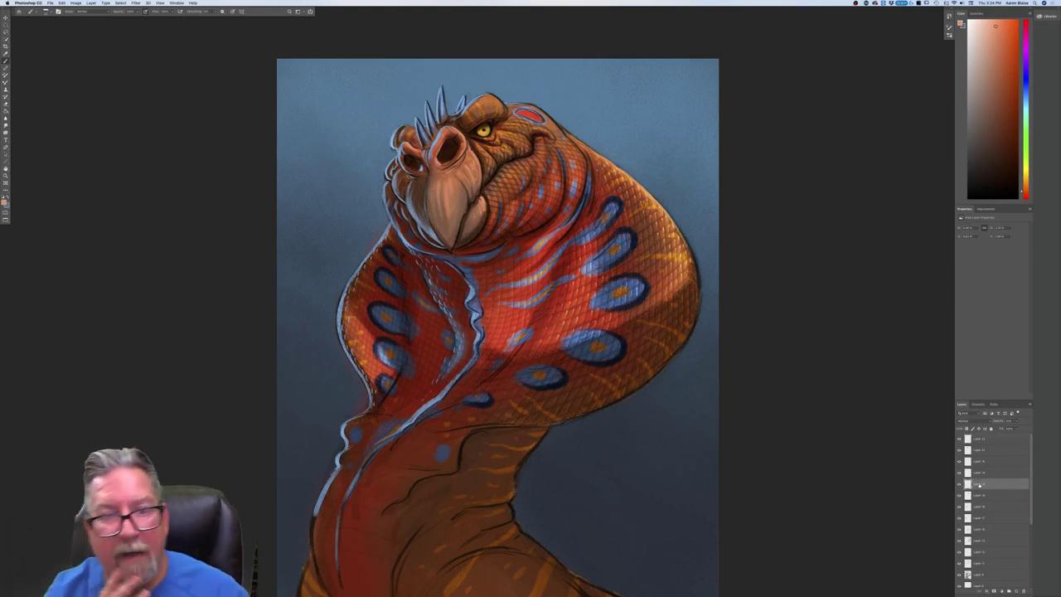
{"action": "left_click_drag", "start_coordinate": [175, 365], "coordinate": [121, 475]}
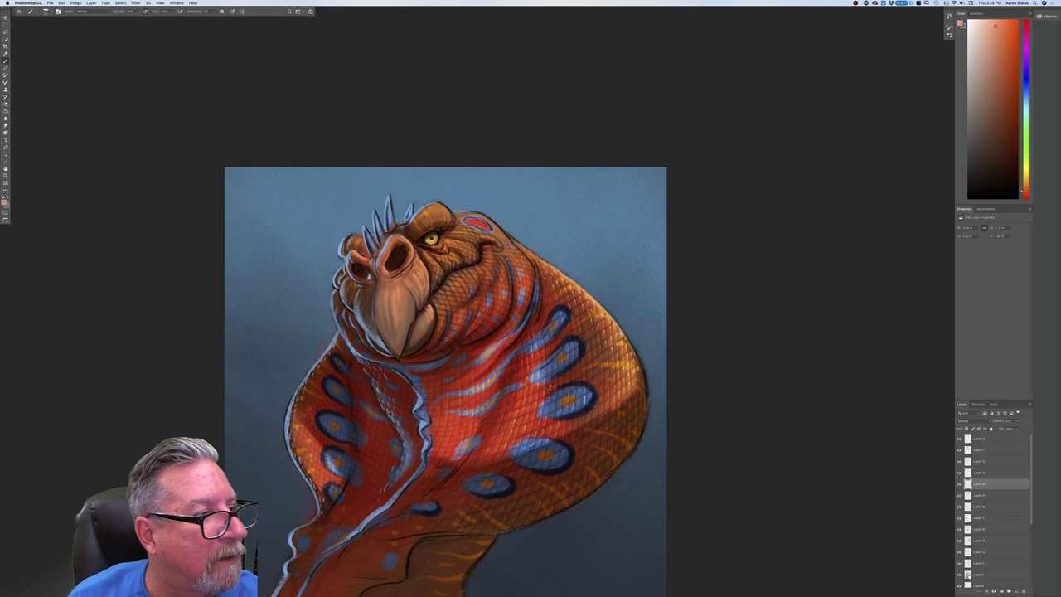
{"action": "left_click", "coordinate": [6, 89]}
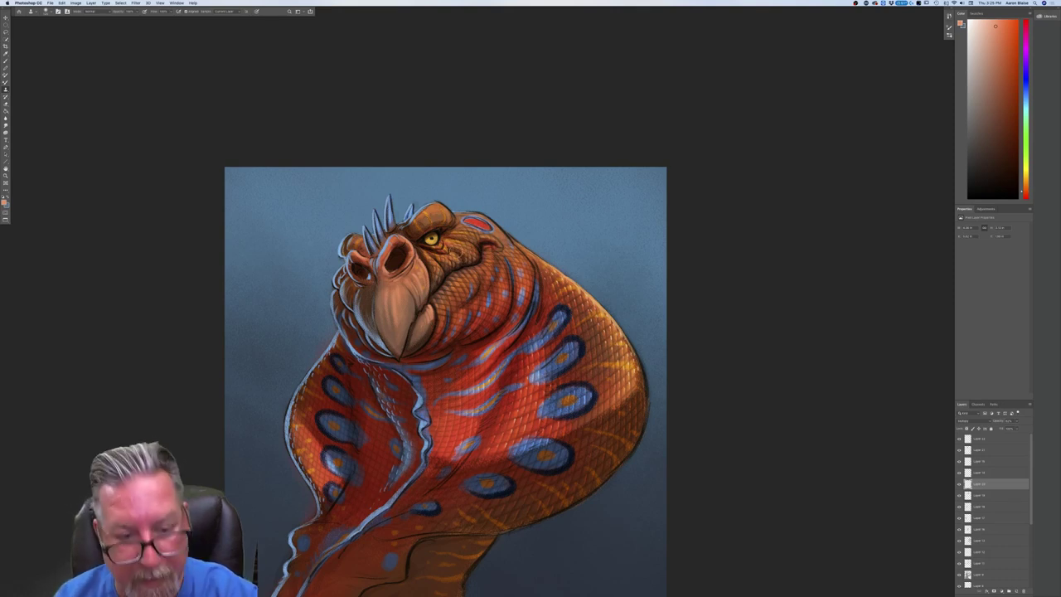
{"action": "left_click", "coordinate": [459, 249], "text": "alt"}
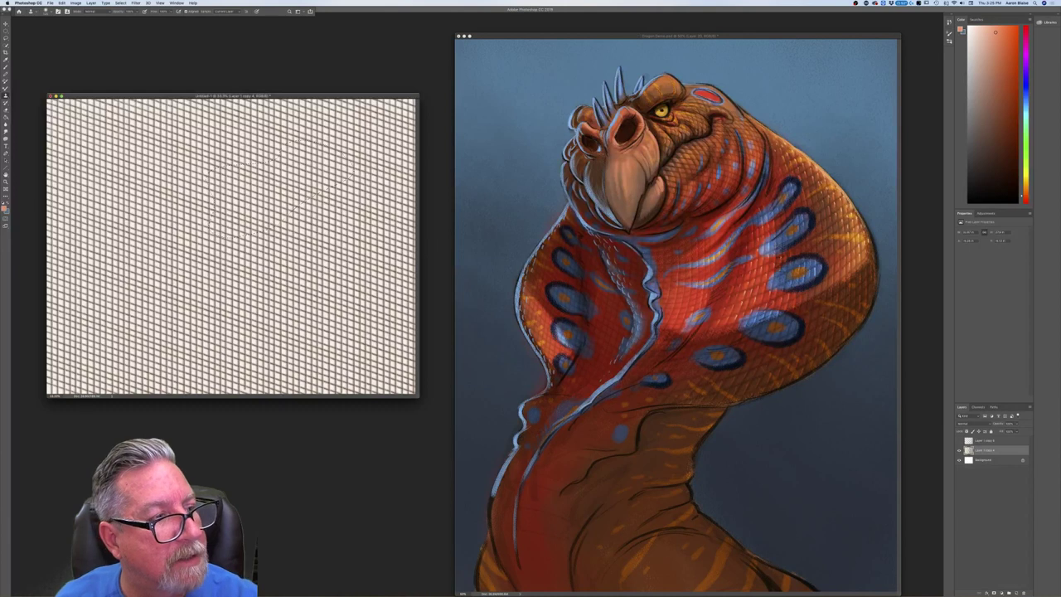
Clear the selection in the scale texture document, lasso an oval patch of scales, and move it into the creature painting.
{"action": "left_click", "coordinate": [121, 3]}
{"action": "left_click", "coordinate": [124, 16]}
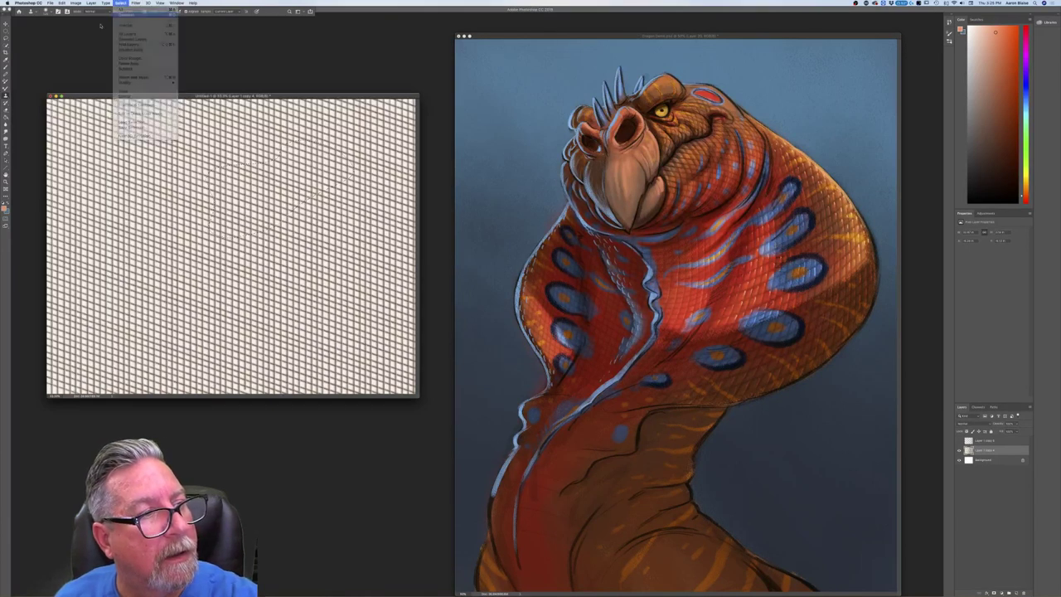
{"action": "left_click", "coordinate": [6, 38]}
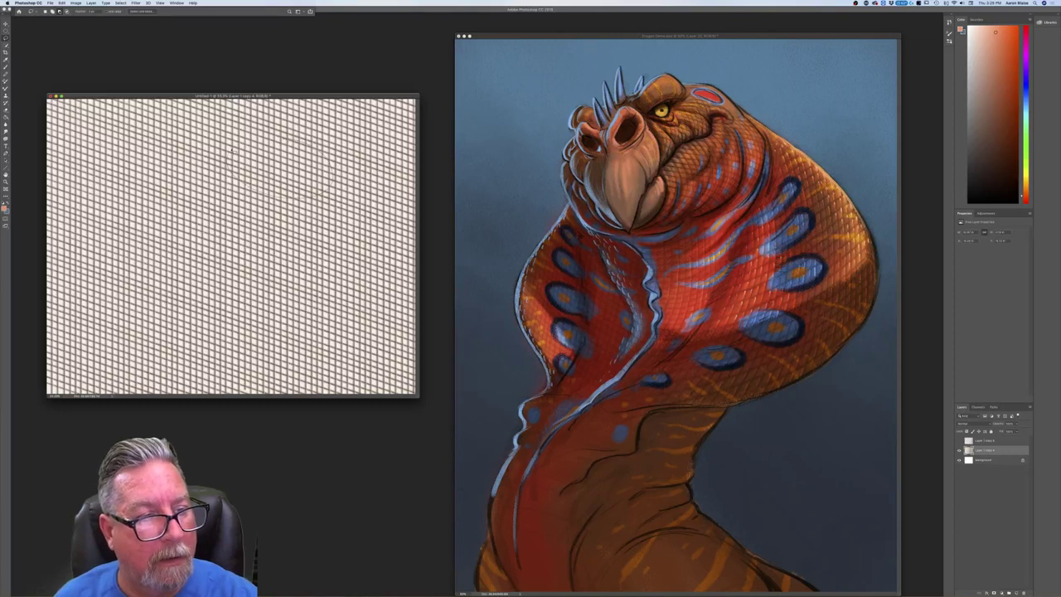
{"action": "key", "text": "v"}
{"action": "left_click_drag", "start_coordinate": [308, 211], "coordinate": [591, 273]}
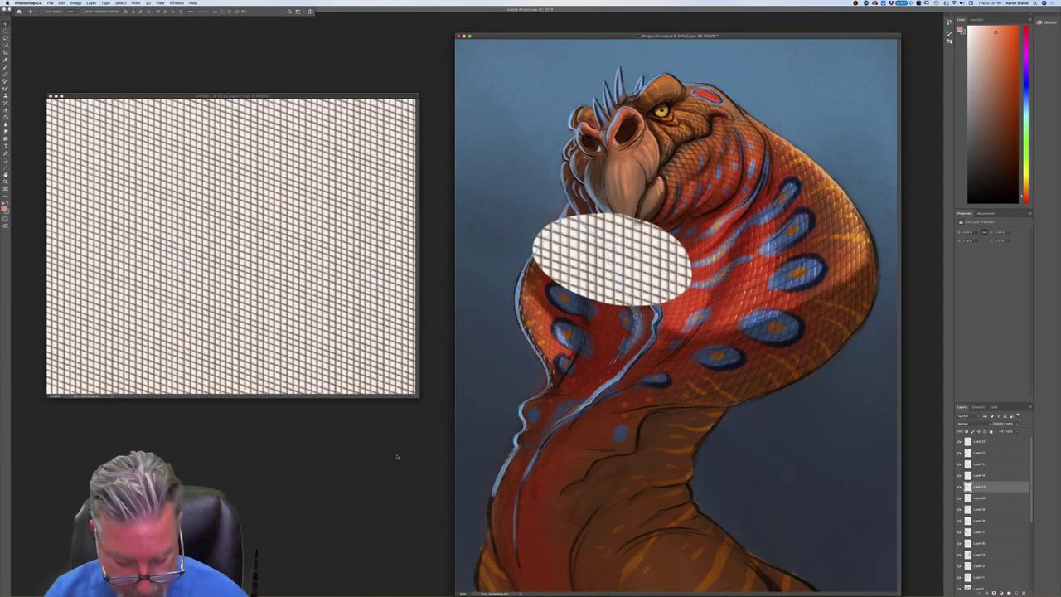
Set the scale patch layer's blend mode to Multiply and lower its opacity.
{"action": "mouse_move", "coordinate": [980, 485]}
{"action": "left_mouse_down"}
{"action": "mouse_move", "coordinate": [978, 459]}
{"action": "mouse_move", "coordinate": [977, 488]}
{"action": "left_mouse_up"}
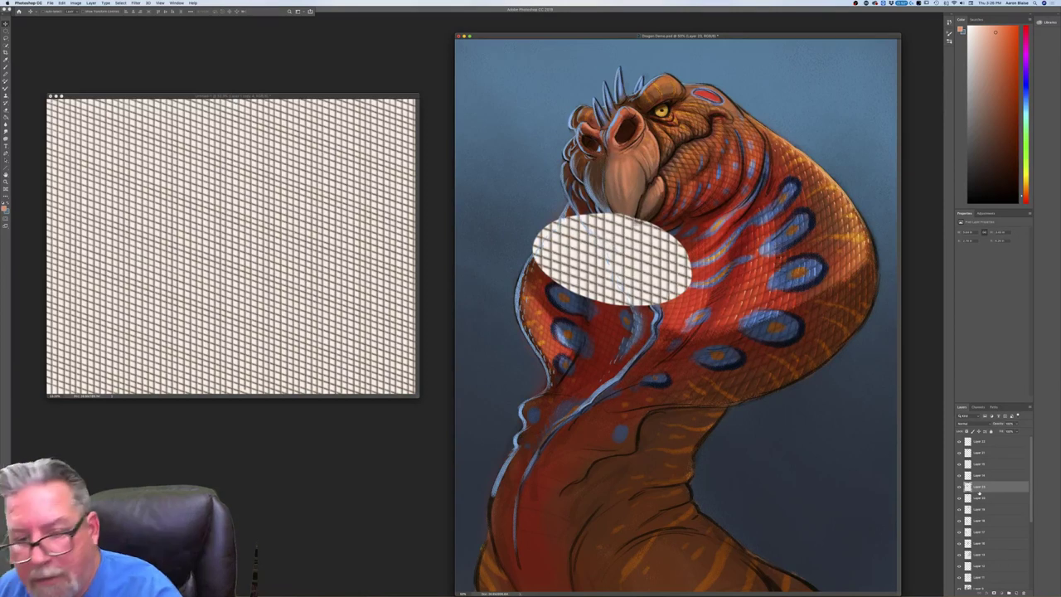
{"action": "left_click", "coordinate": [967, 424]}
{"action": "left_click", "coordinate": [958, 439]}
{"action": "left_click", "coordinate": [1016, 423]}
{"action": "left_click_drag", "start_coordinate": [1017, 431], "coordinate": [1002, 433]}
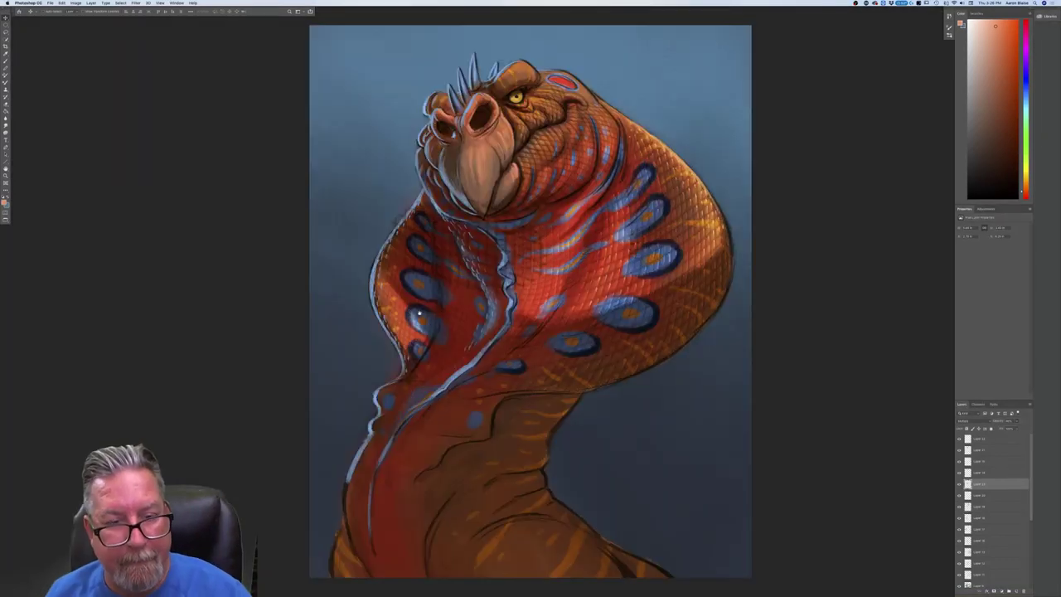
Move the scale patch onto the creature's head and scale it down with Free Transform over the red spot behind the brow.
{"action": "left_click_drag", "start_coordinate": [420, 313], "coordinate": [375, 450]}
{"action": "left_click_drag", "start_coordinate": [497, 375], "coordinate": [494, 273]}
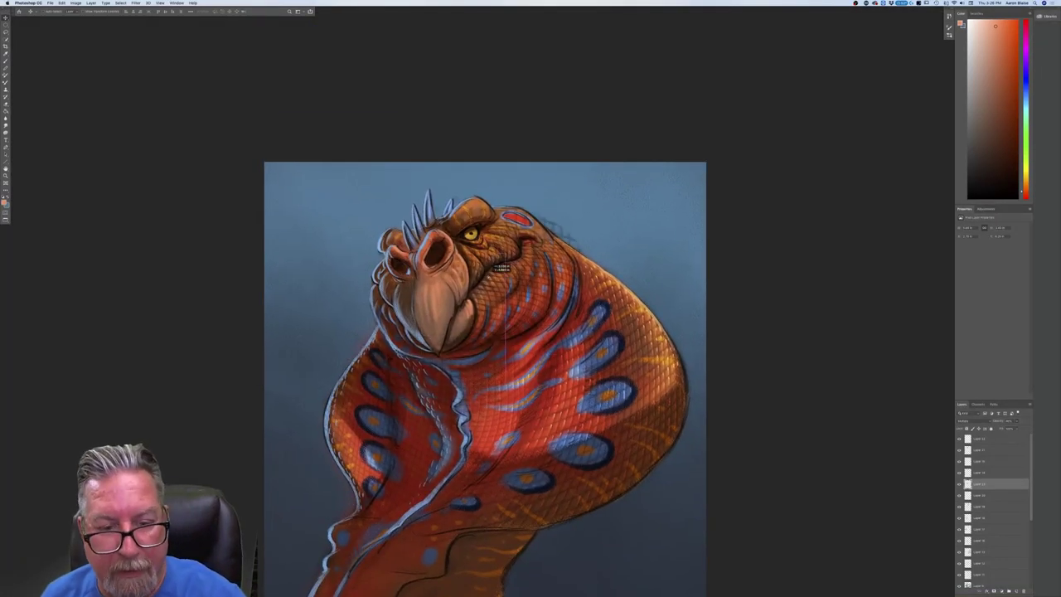
{"action": "scroll", "coordinate": [531, 304], "scroll_direction": "up", "scroll_amount": 2}
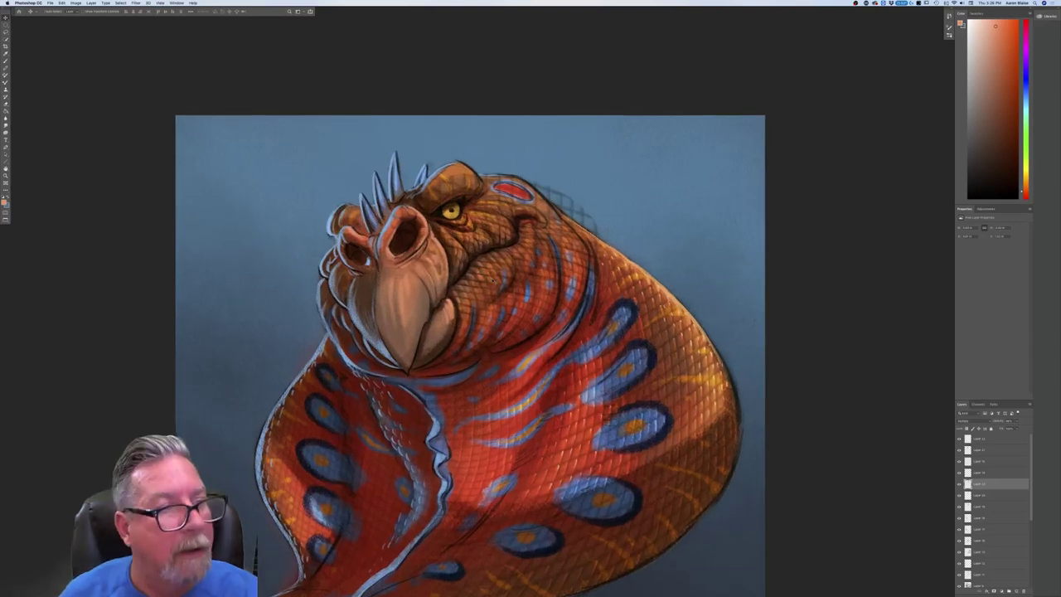
{"action": "left_click", "coordinate": [61, 3]}
{"action": "left_click", "coordinate": [83, 127]}
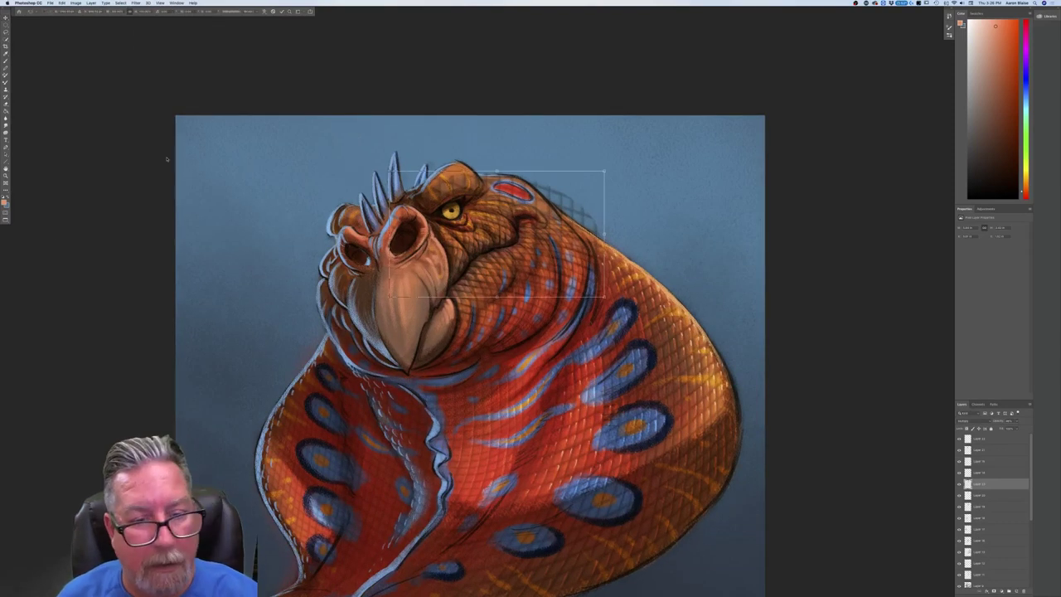
{"action": "left_click_drag", "start_coordinate": [389, 171], "coordinate": [507, 239]}
{"action": "left_click_drag", "start_coordinate": [529, 287], "coordinate": [513, 184]}
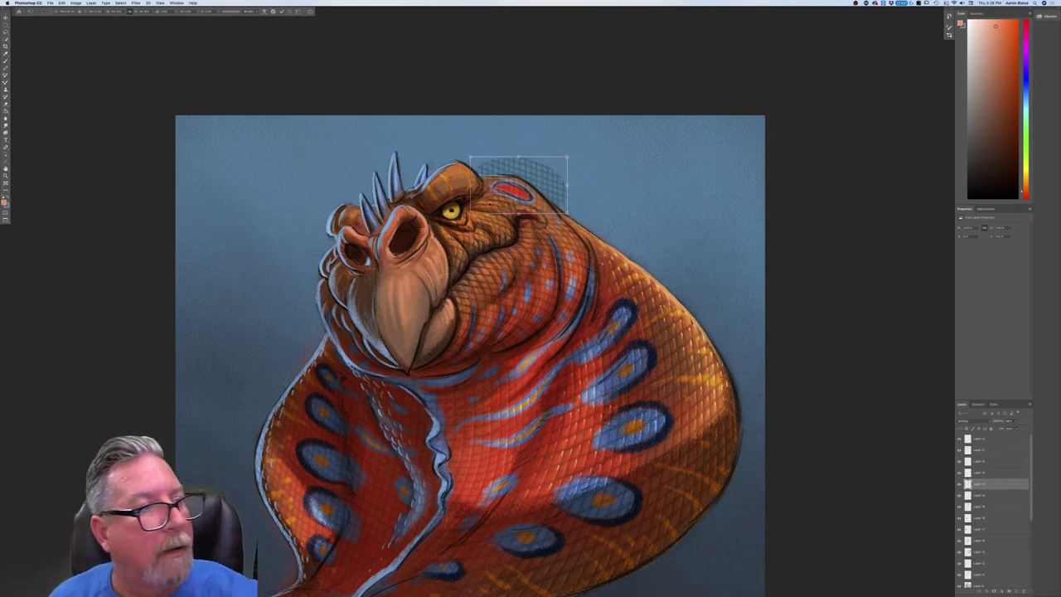
{"action": "left_click_drag", "start_coordinate": [498, 185], "coordinate": [493, 187]}
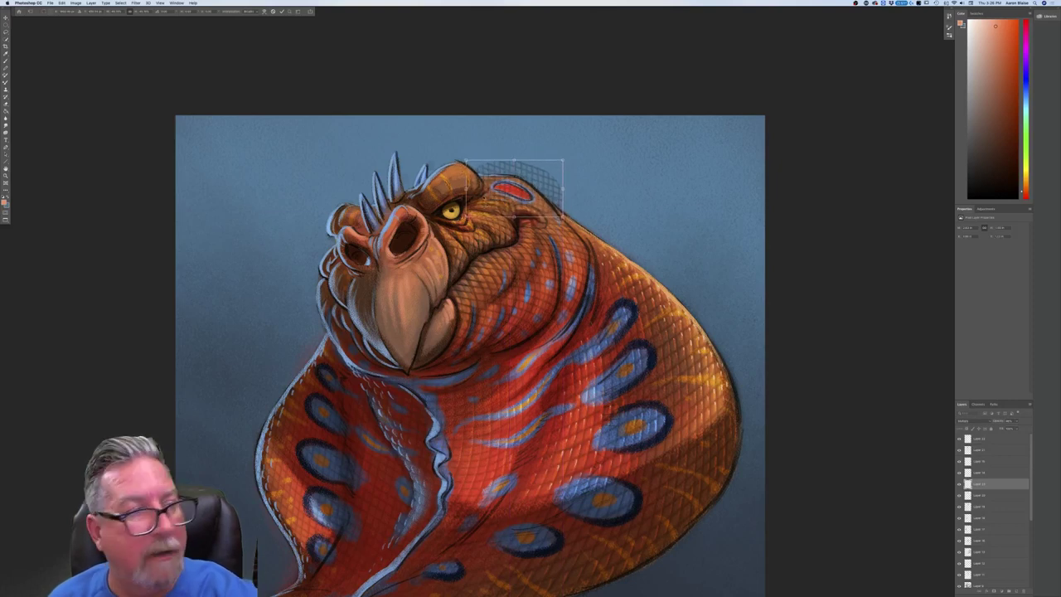
Warp the scale patch behind the brow so its mesh curves around the back of the creature's head, and commit the transform.
{"action": "left_click", "coordinate": [61, 3]}
{"action": "mouse_move", "coordinate": [91, 131]}
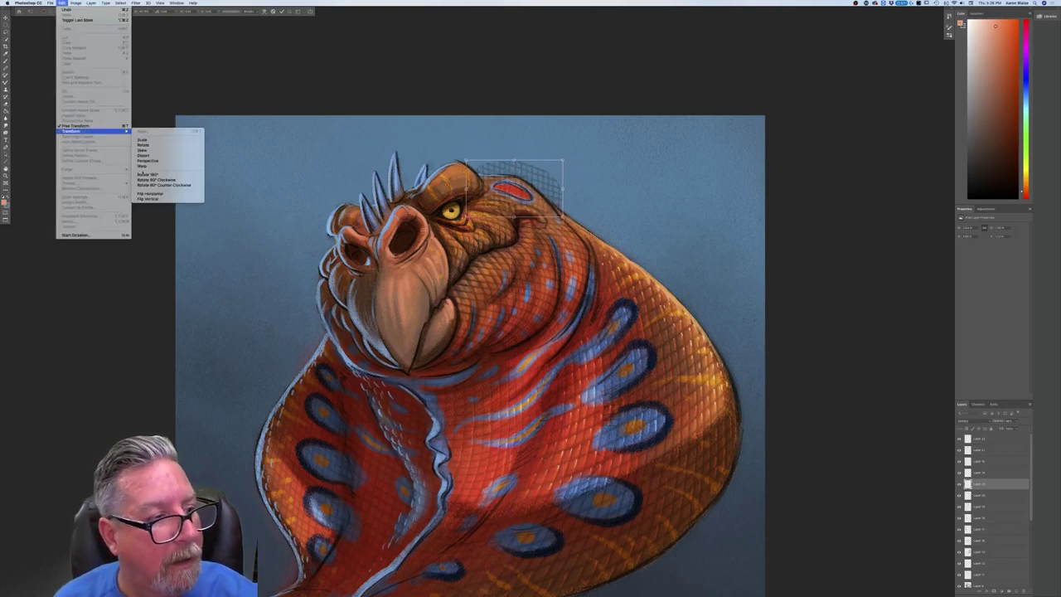
{"action": "left_click", "coordinate": [141, 166]}
{"action": "left_click_drag", "start_coordinate": [466, 161], "coordinate": [531, 167]}
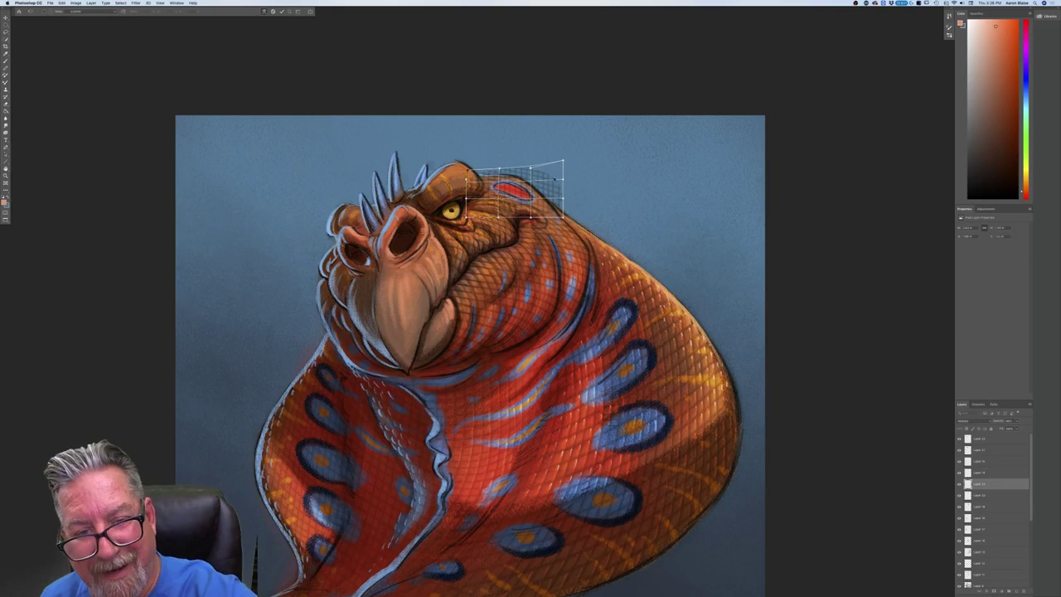
{"action": "left_click_drag", "start_coordinate": [562, 161], "coordinate": [561, 179]}
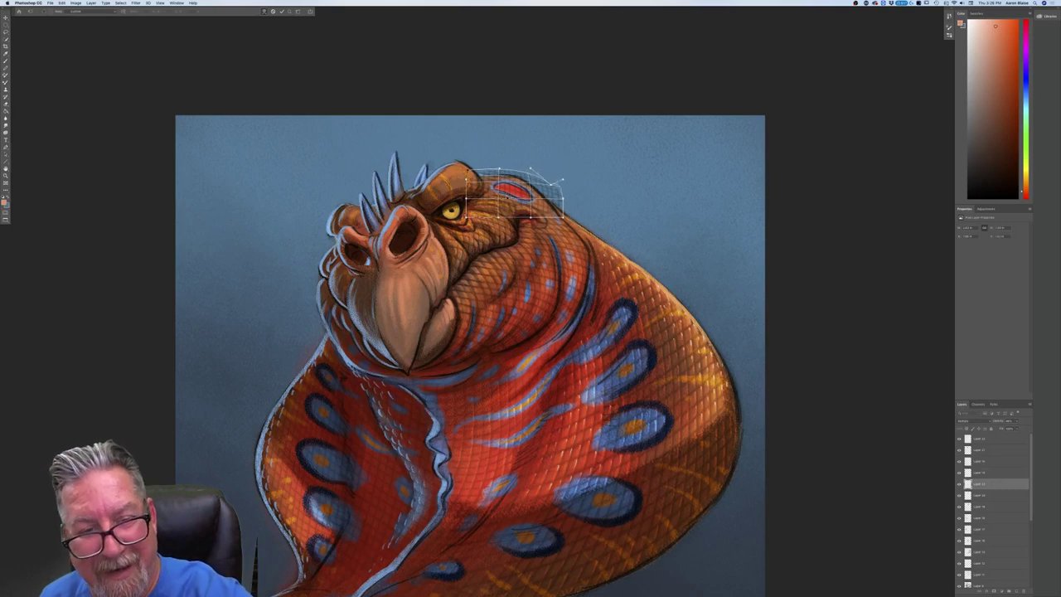
{"action": "left_click_drag", "start_coordinate": [496, 201], "coordinate": [472, 176]}
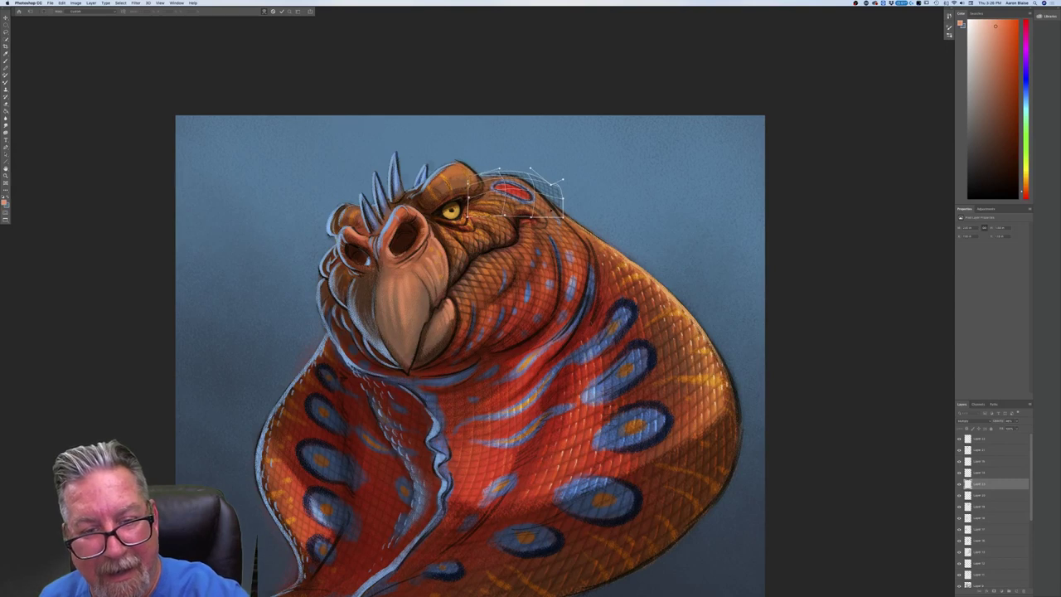
{"action": "left_click_drag", "start_coordinate": [563, 217], "coordinate": [567, 232]}
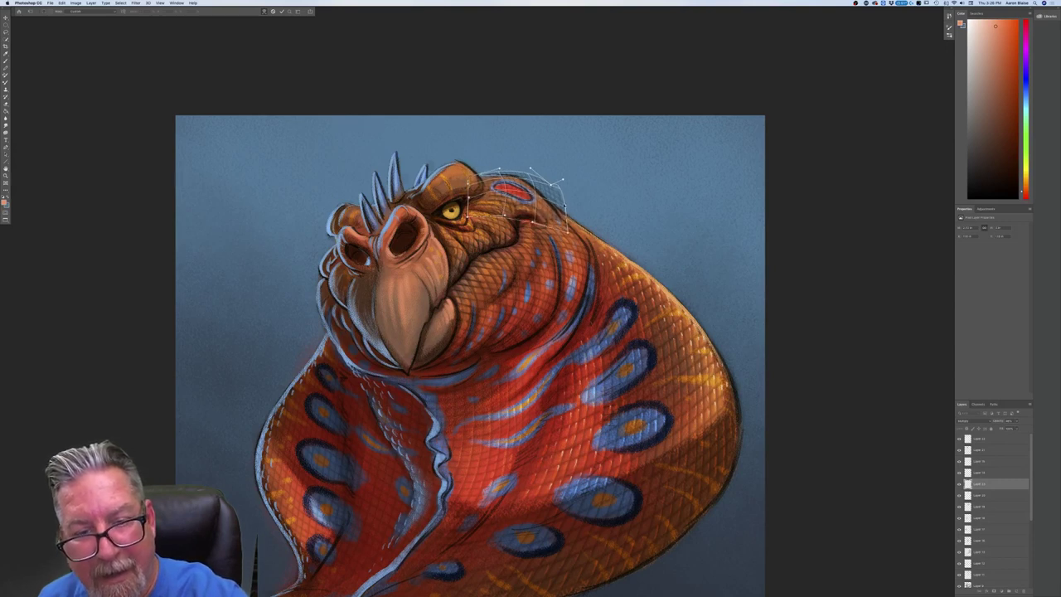
{"action": "left_click_drag", "start_coordinate": [564, 181], "coordinate": [562, 206]}
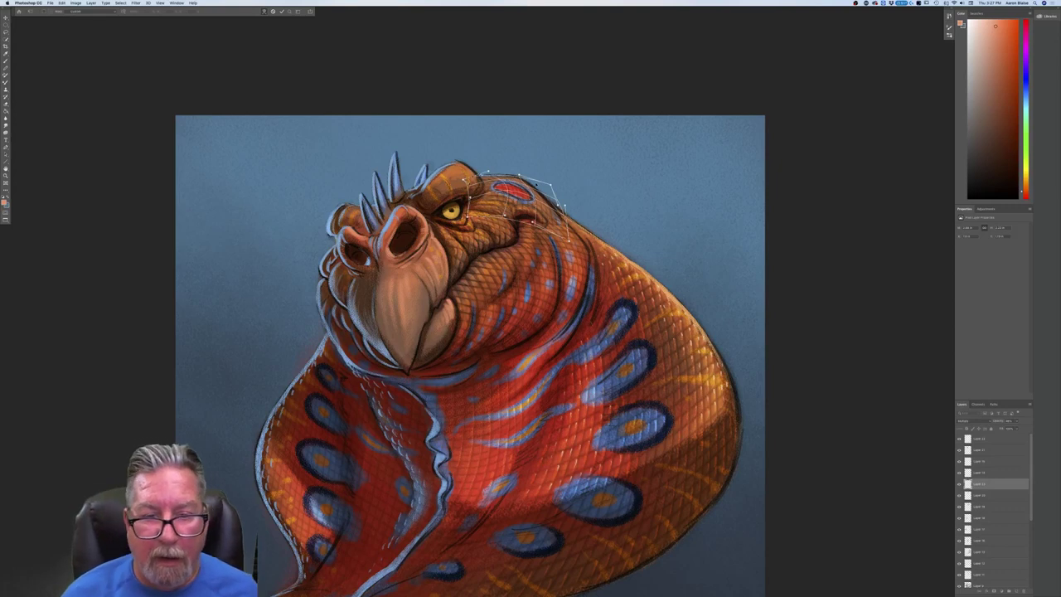
{"action": "key", "text": "Return"}
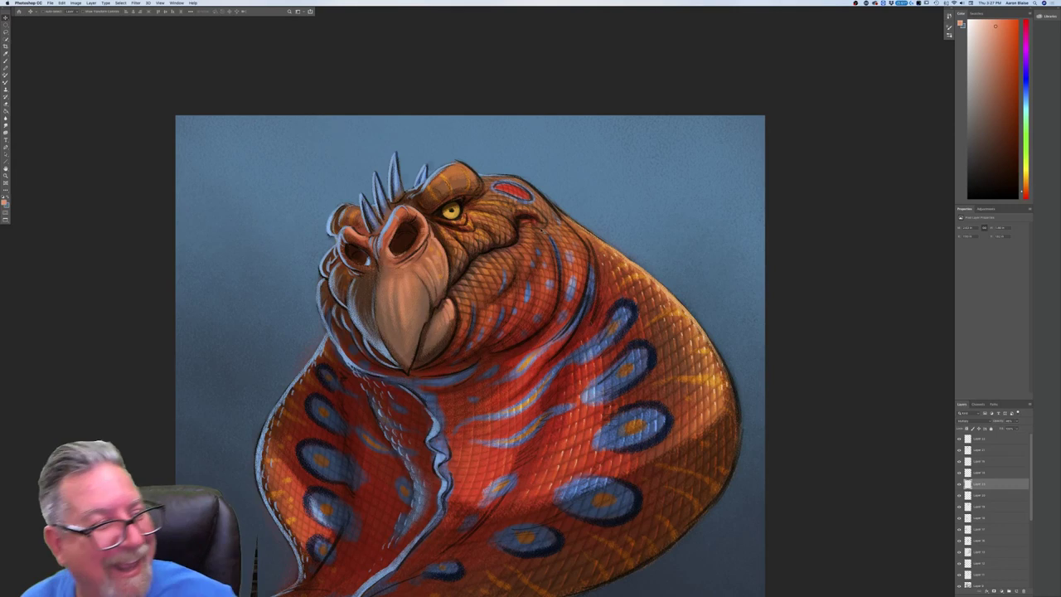
Ready the Brush on the layer directly above the scale patch and set the foreground colour to a pale tan.
{"action": "key", "text": "b"}
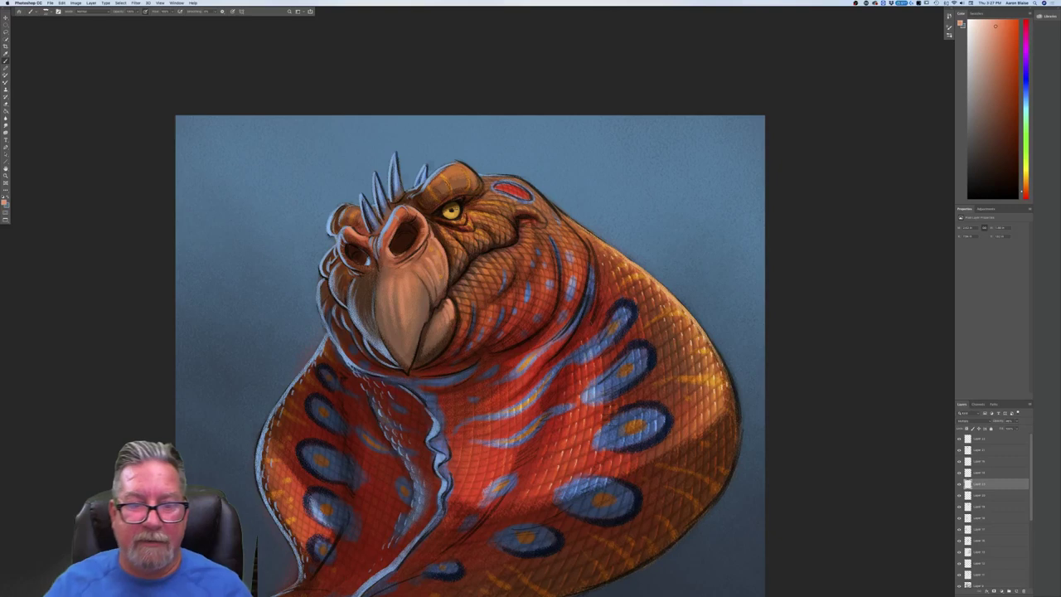
{"action": "left_click", "coordinate": [979, 449]}
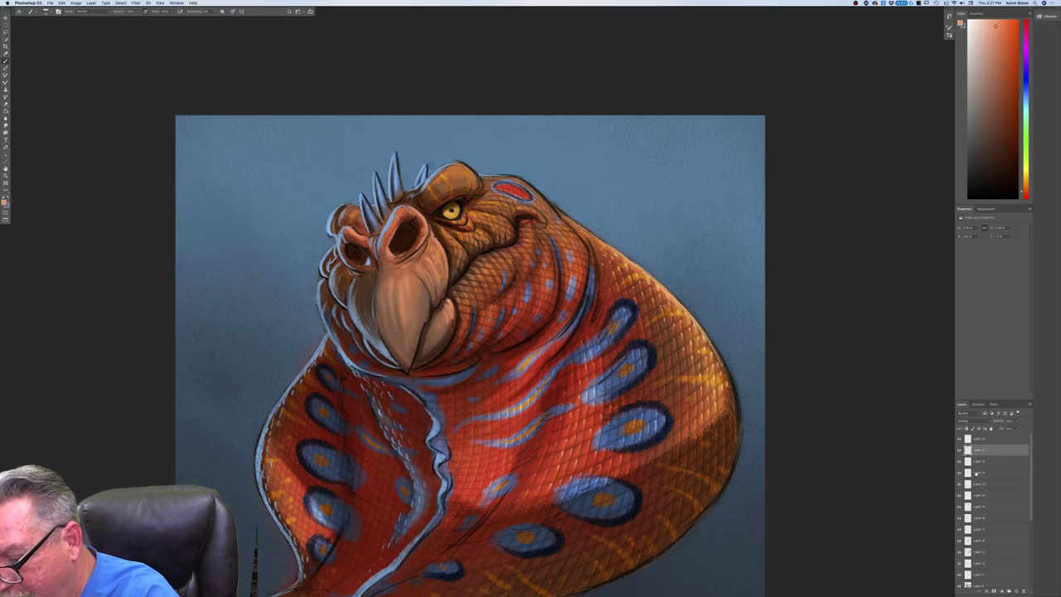
{"action": "left_click", "coordinate": [975, 475]}
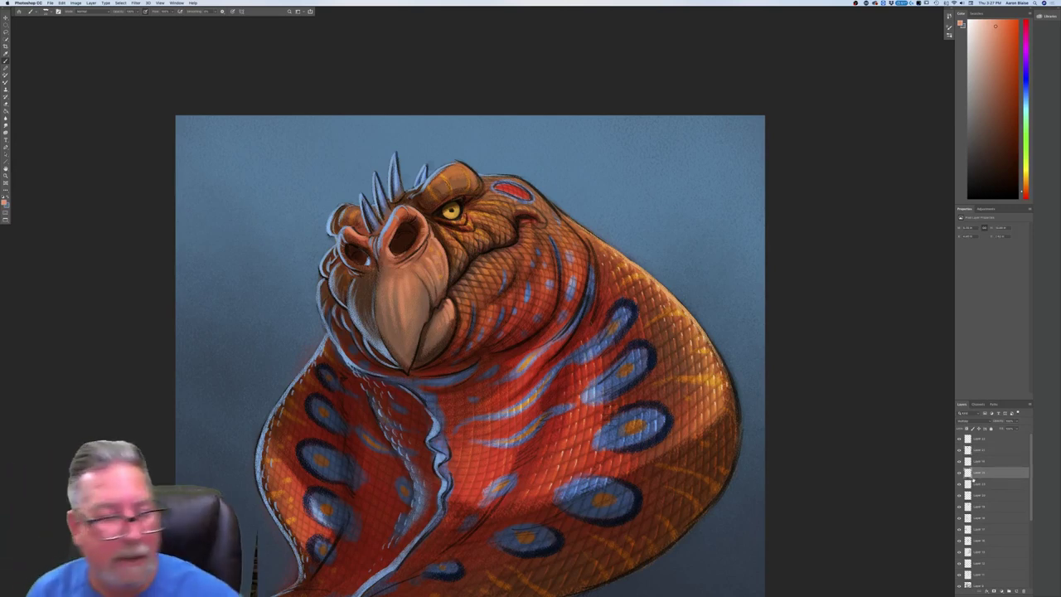
{"action": "left_click", "coordinate": [4, 202]}
{"action": "left_click", "coordinate": [139, 218]}
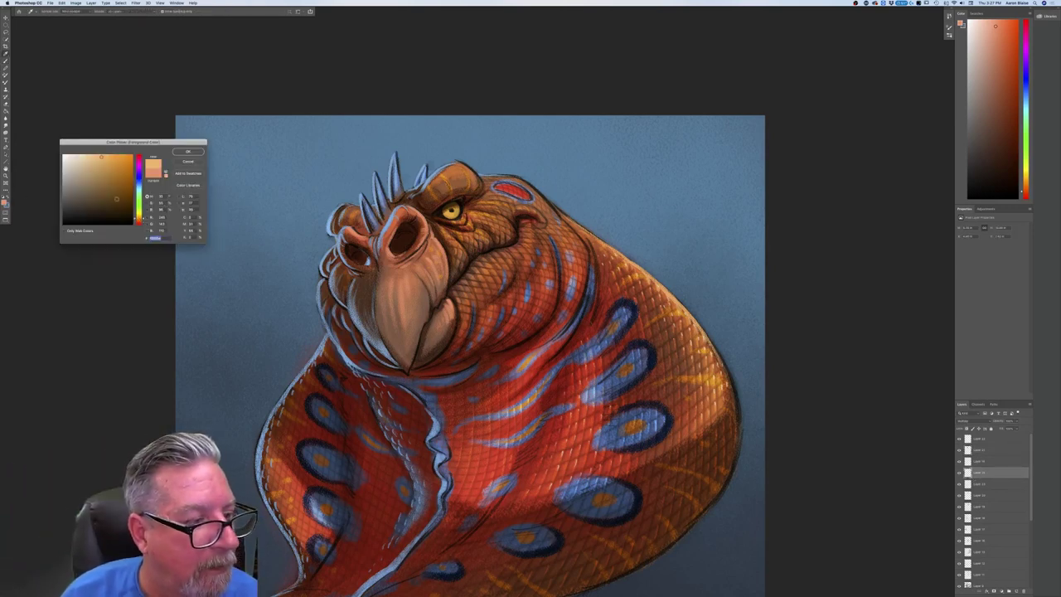
{"action": "left_click", "coordinate": [87, 168]}
{"action": "left_click", "coordinate": [188, 152]}
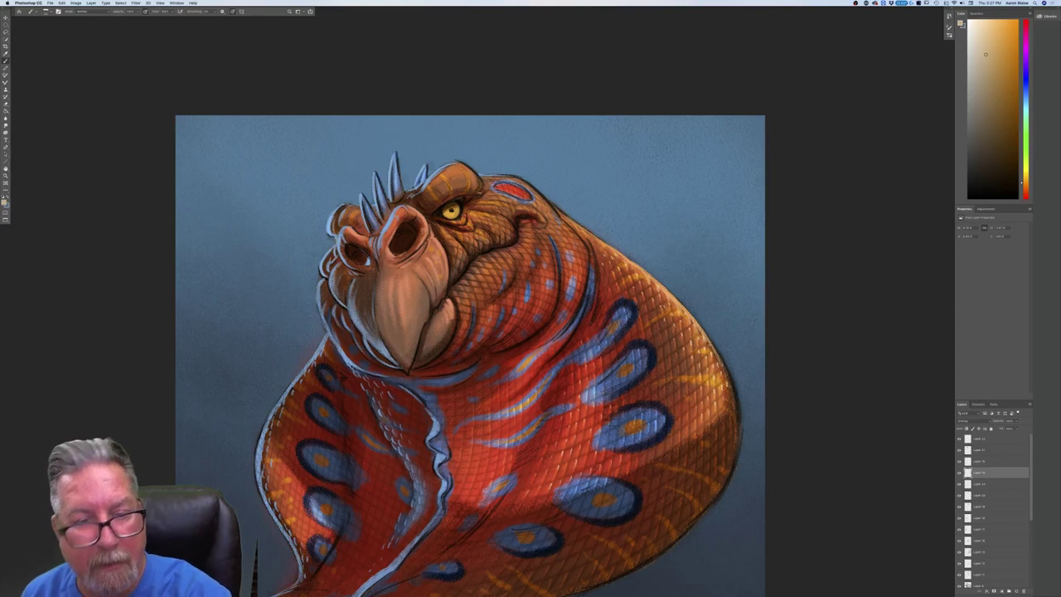
Reselect the head's scale patch layer, adjust its opacity, and view the whole painting full screen.
{"action": "key", "text": "super+minus"}
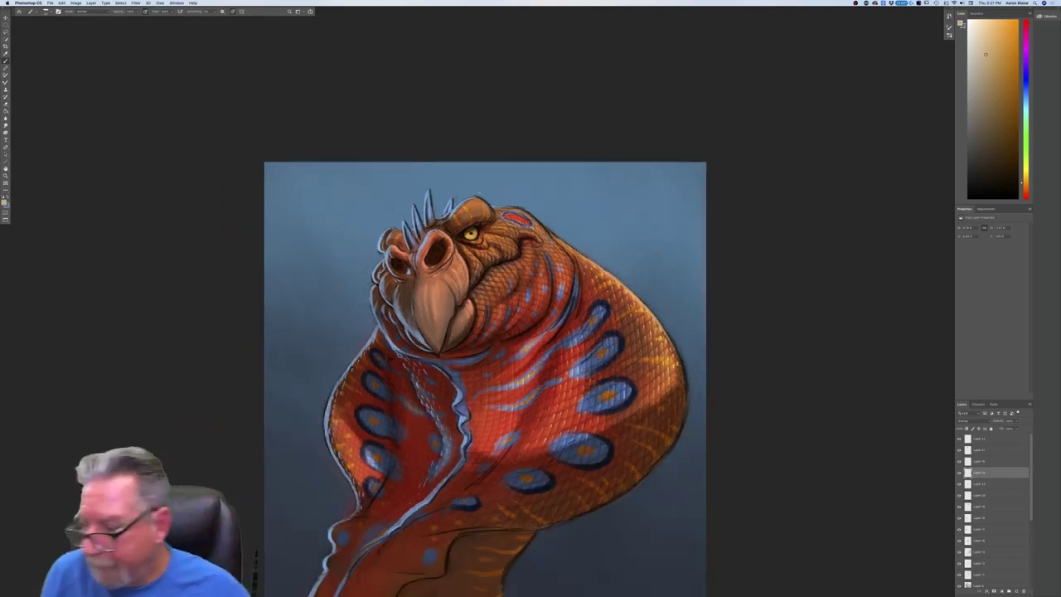
{"action": "left_click", "coordinate": [977, 484]}
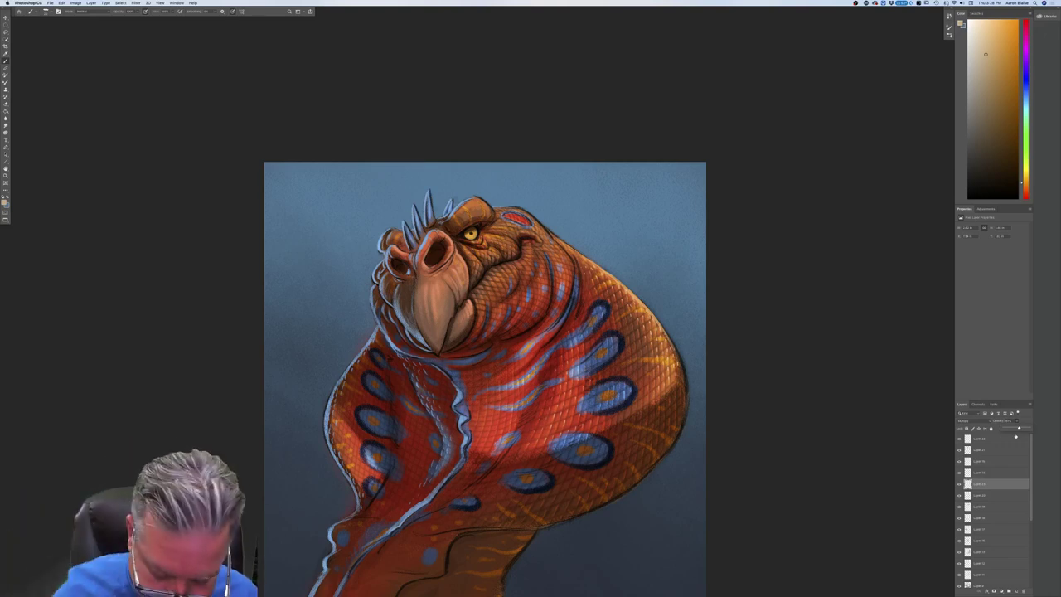
{"action": "key", "text": "f"}
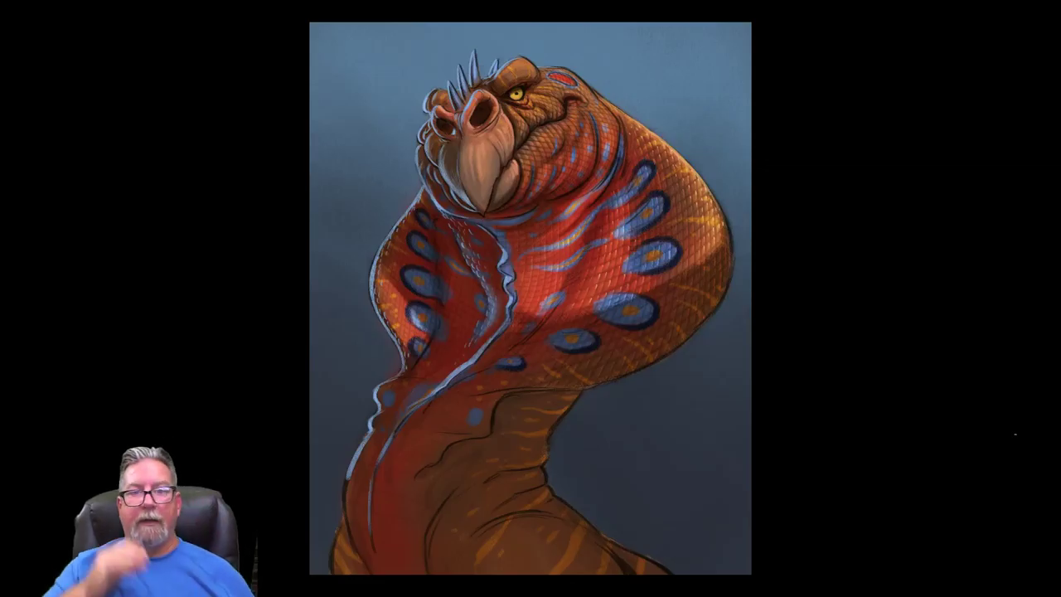
Return to the floating documents, make the scale texture document active, and clear its selection.
{"action": "key", "text": "f"}
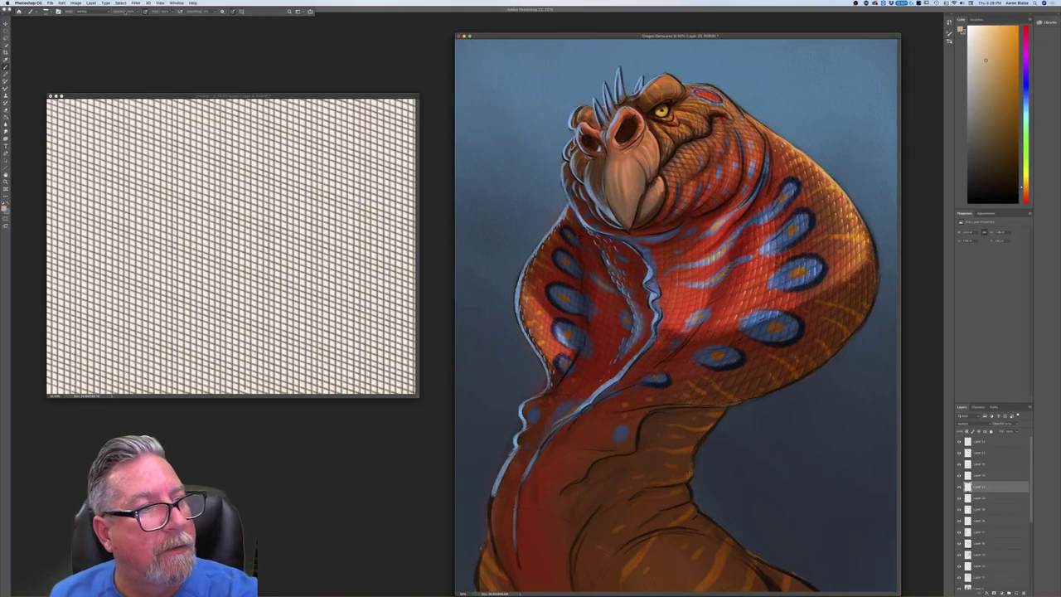
{"action": "left_click", "coordinate": [118, 3]}
{"action": "left_click", "coordinate": [133, 58]}
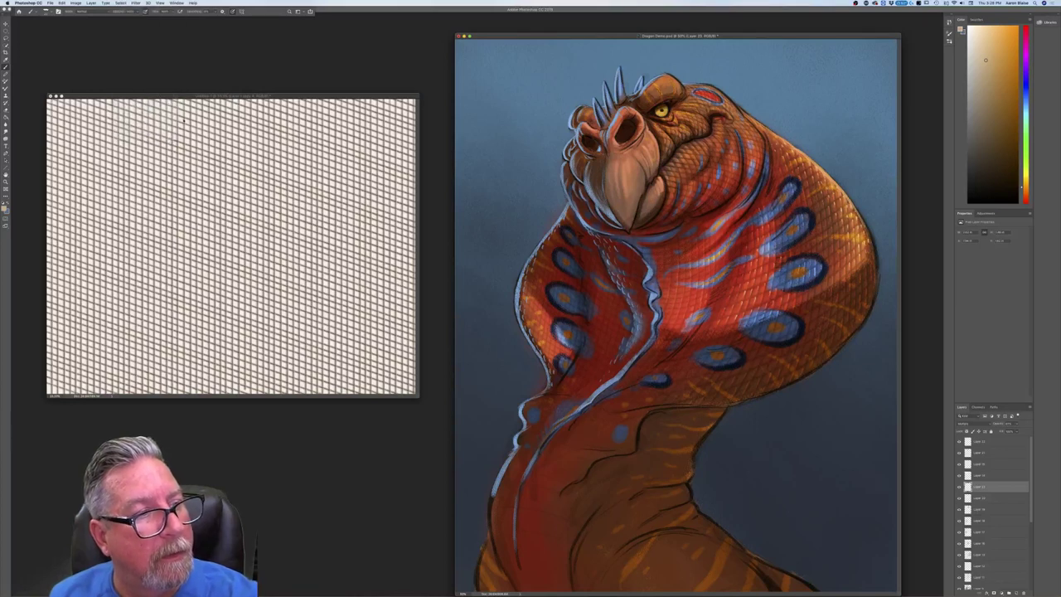
{"action": "left_click", "coordinate": [121, 3]}
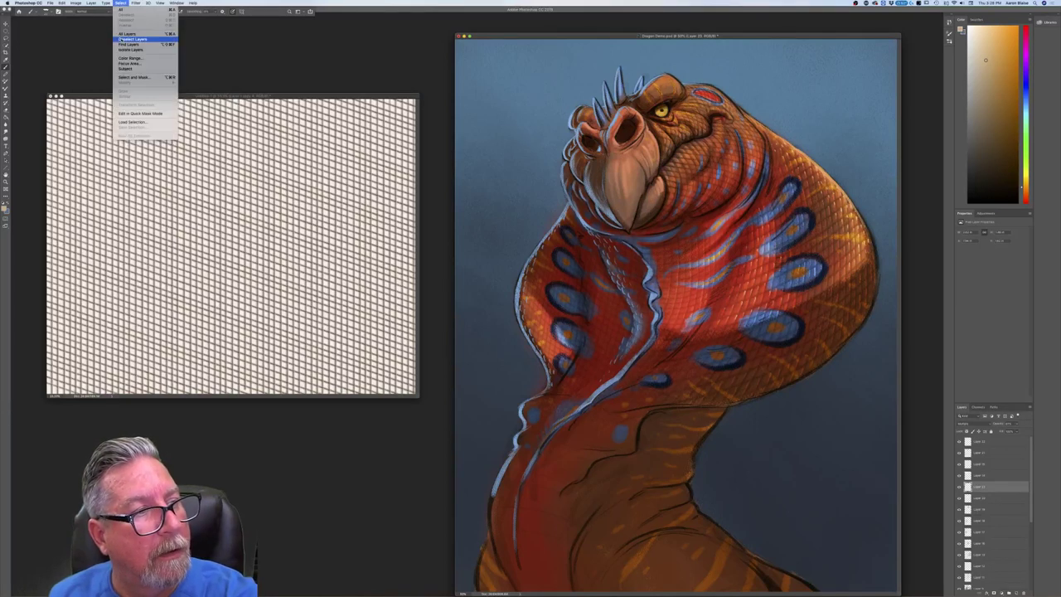
{"action": "left_click", "coordinate": [129, 38]}
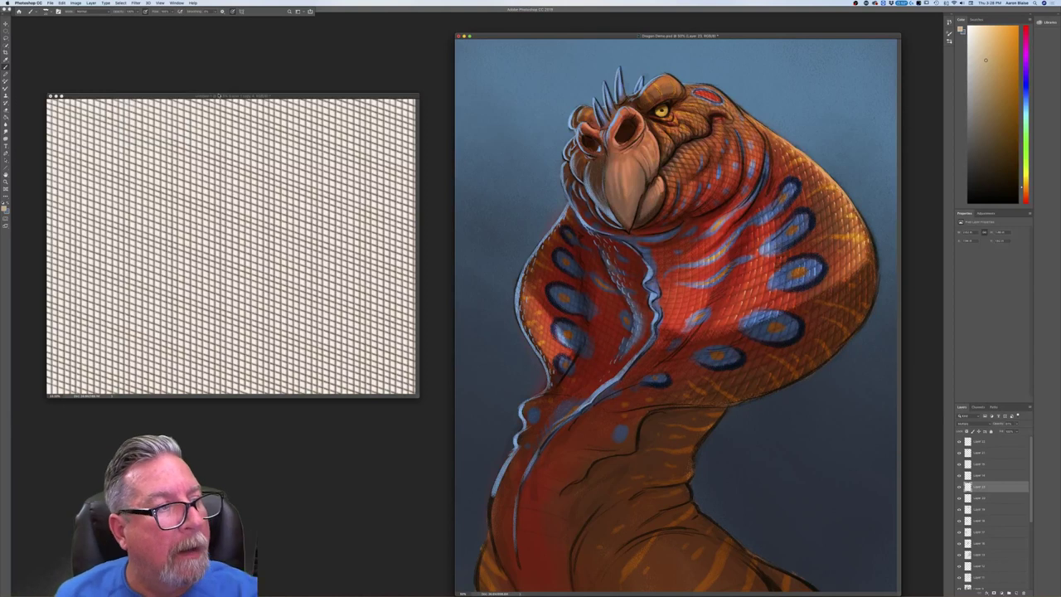
{"action": "key", "text": "l"}
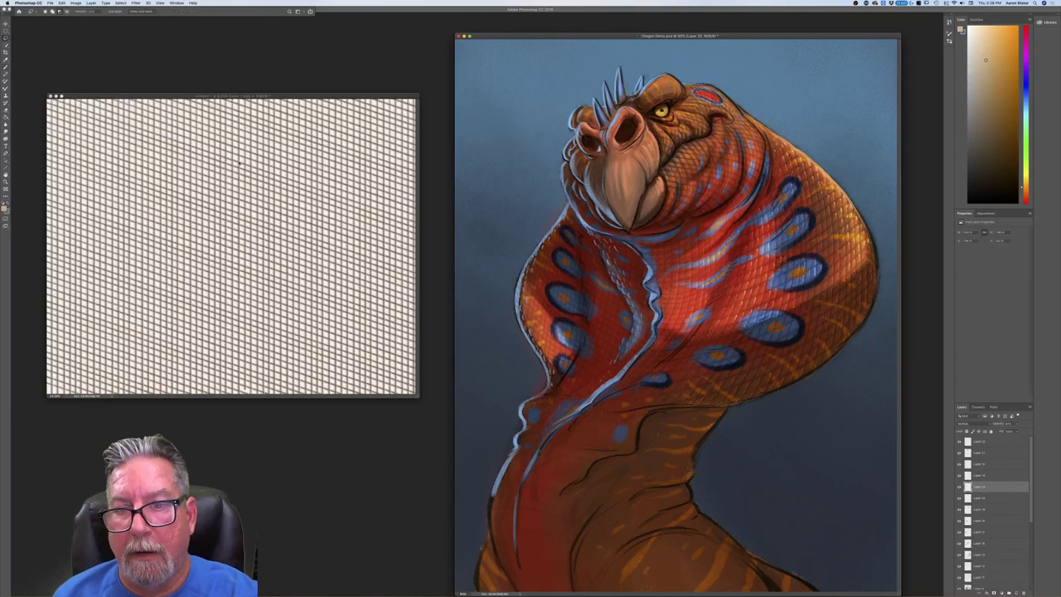
{"action": "left_click", "coordinate": [229, 160]}
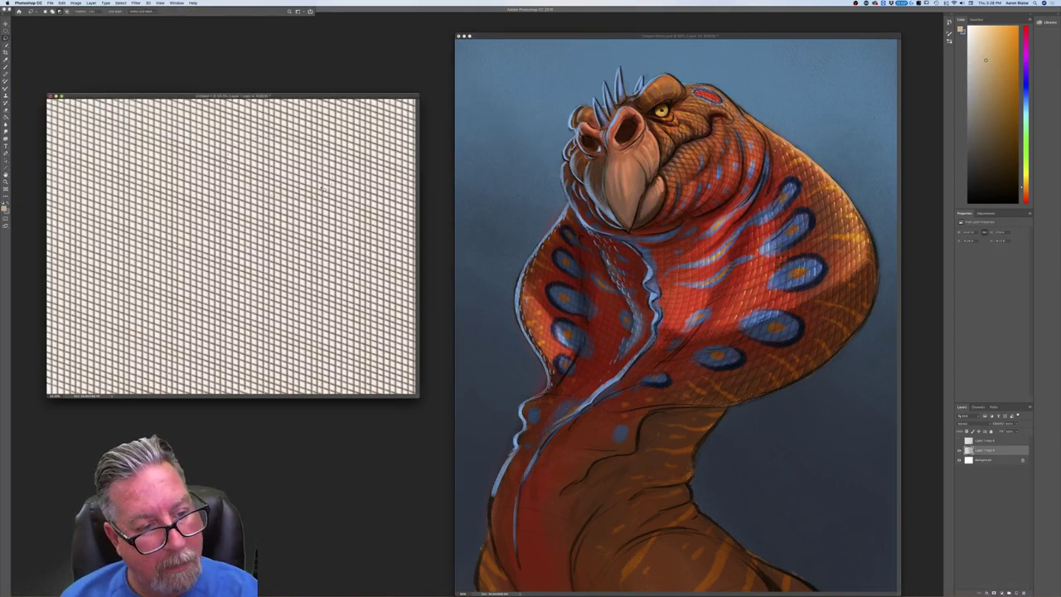
{"action": "left_click", "coordinate": [121, 12]}
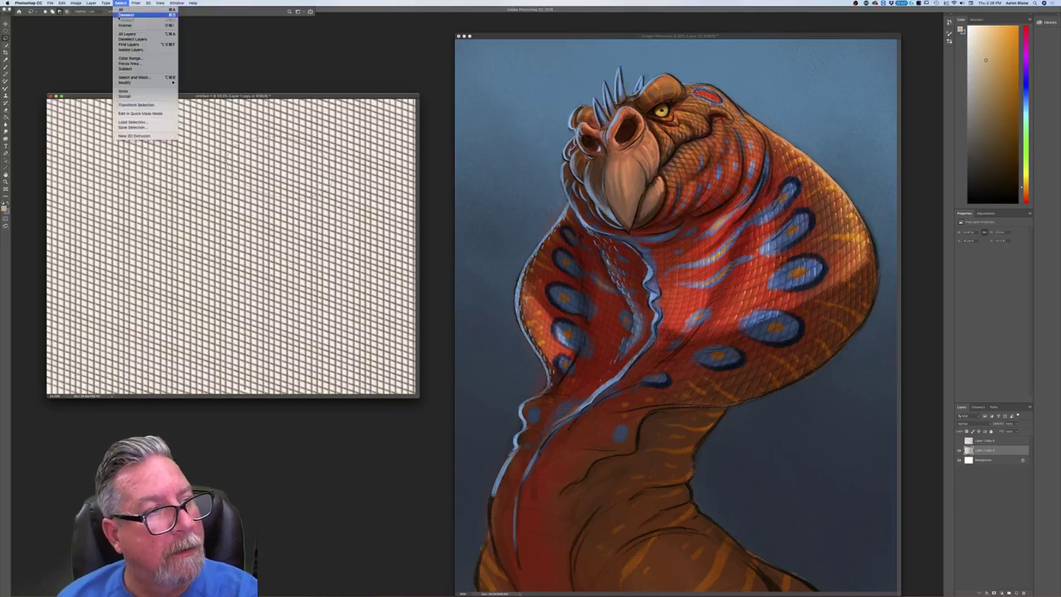
{"action": "left_click", "coordinate": [128, 31]}
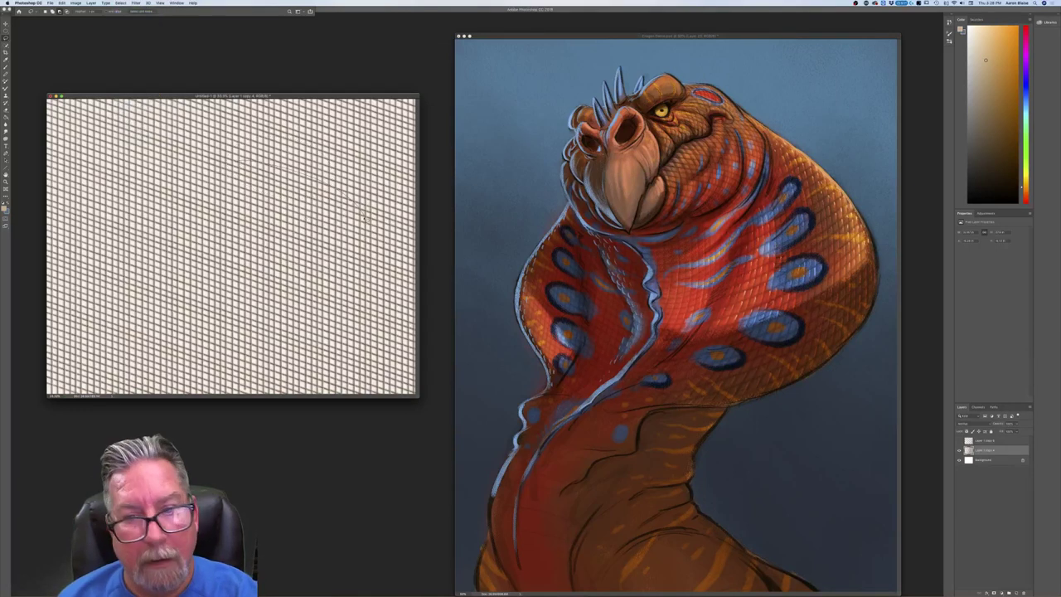
{"action": "left_click", "coordinate": [122, 3]}
{"action": "left_click", "coordinate": [126, 14]}
Lasso a rounded oblong patch of scales in the texture document and move it into the creature painting over the beak.
{"action": "left_click_drag", "start_coordinate": [253, 168], "coordinate": [296, 183]}
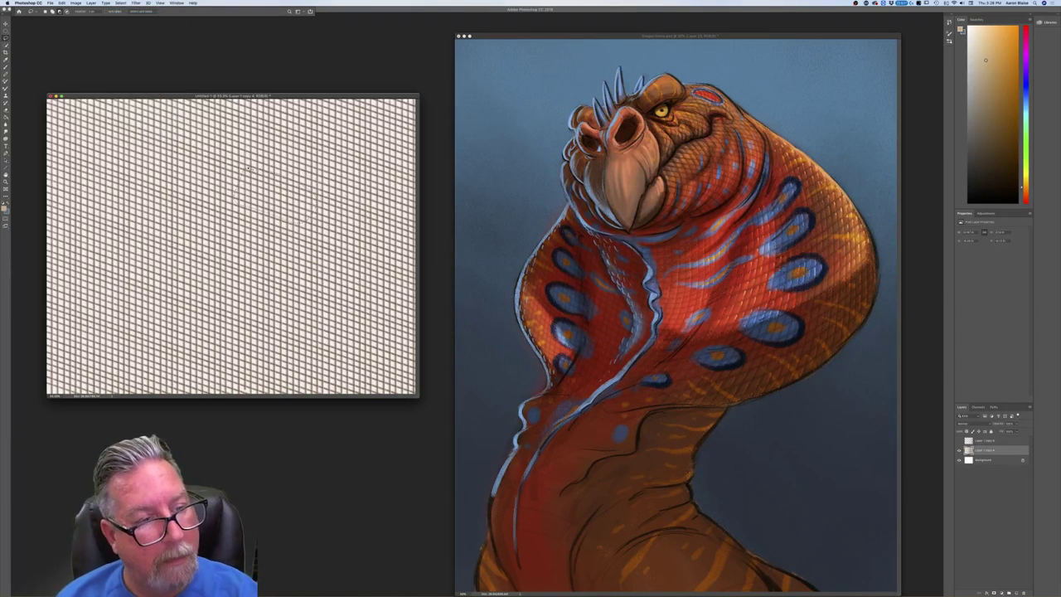
{"action": "left_click", "coordinate": [6, 24]}
{"action": "left_click_drag", "start_coordinate": [265, 201], "coordinate": [615, 205]}
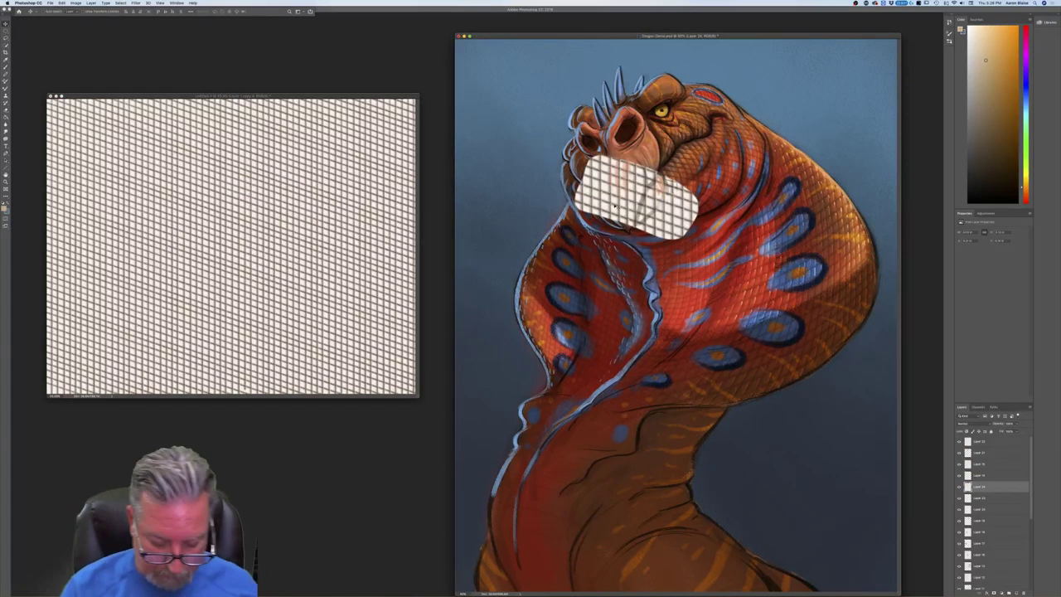
Set the new scale patch layer's blend mode to Multiply and lower its opacity.
{"action": "key", "text": "f"}
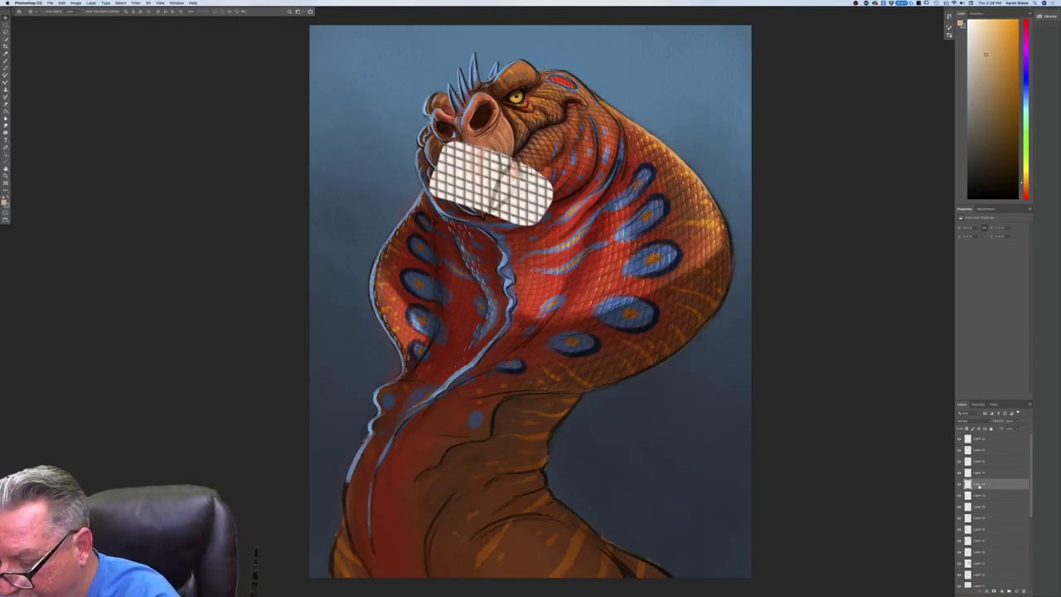
{"action": "mouse_move", "coordinate": [978, 486]}
{"action": "left_mouse_down"}
{"action": "mouse_move", "coordinate": [974, 458]}
{"action": "mouse_move", "coordinate": [975, 484]}
{"action": "left_mouse_up"}
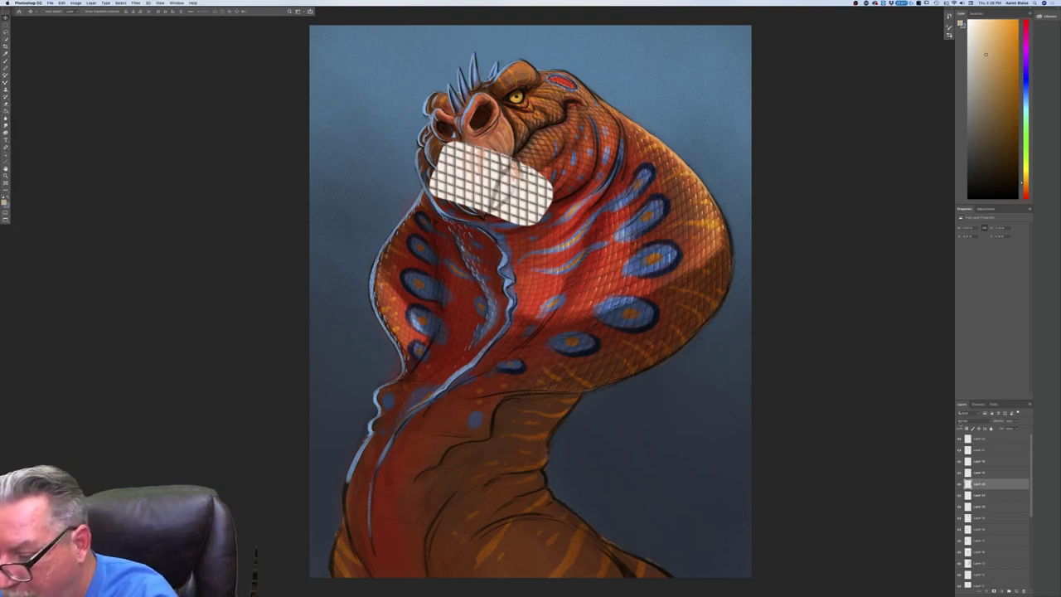
{"action": "left_click", "coordinate": [966, 421]}
{"action": "left_click", "coordinate": [965, 439]}
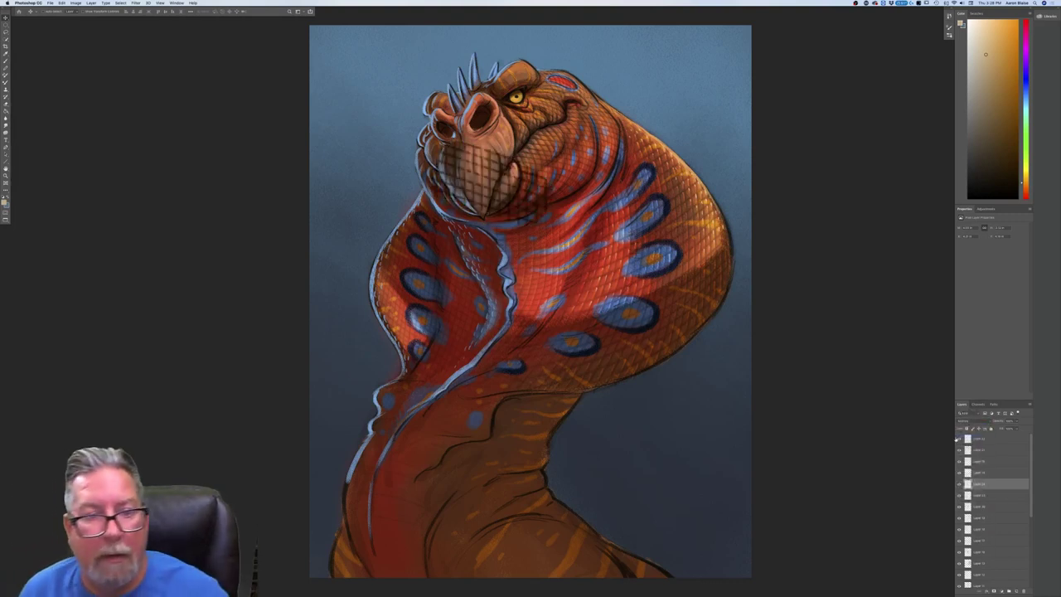
{"action": "left_click_drag", "start_coordinate": [220, 388], "coordinate": [216, 479]}
{"action": "key", "text": "super+plus"}
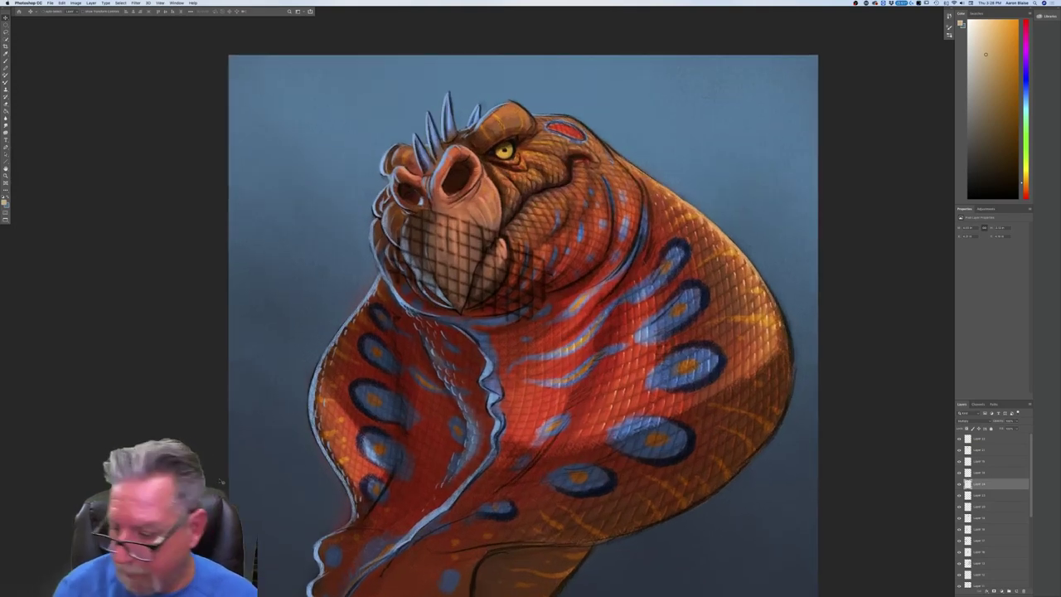
{"action": "left_click", "coordinate": [1016, 421]}
{"action": "left_click_drag", "start_coordinate": [1017, 429], "coordinate": [1006, 428]}
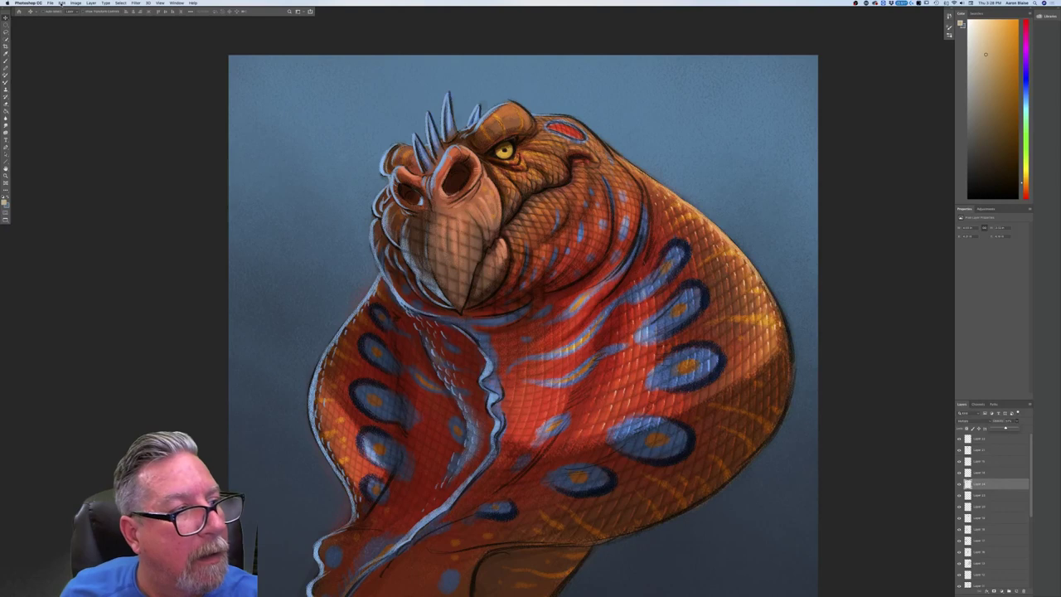
Free-transform the new scale patch, shrinking, rotating and moving it from the beak onto the brow ridge above the eye.
{"action": "left_click", "coordinate": [61, 3]}
{"action": "left_click", "coordinate": [71, 121]}
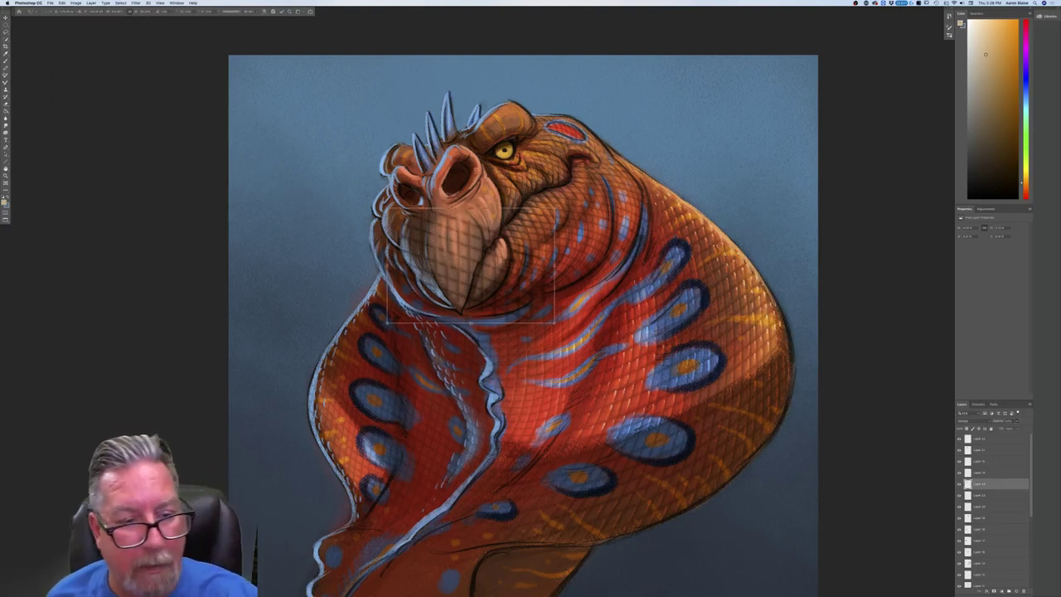
{"action": "left_click_drag", "start_coordinate": [375, 202], "coordinate": [457, 124]}
{"action": "left_click_drag", "start_coordinate": [568, 123], "coordinate": [551, 122]}
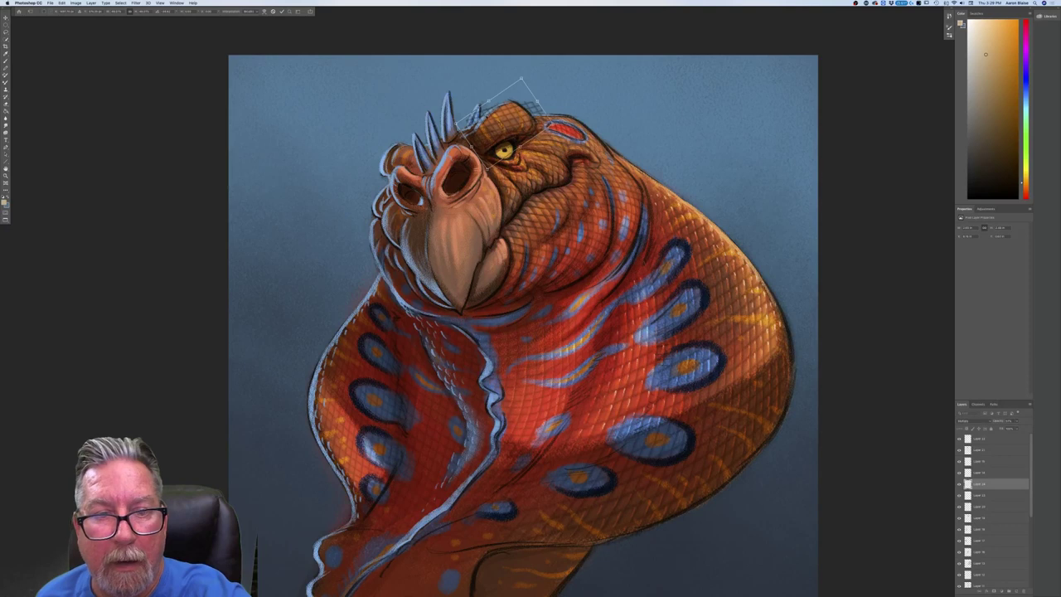
{"action": "mouse_move", "coordinate": [488, 114]}
{"action": "left_mouse_down"}
{"action": "mouse_move", "coordinate": [480, 108]}
{"action": "mouse_move", "coordinate": [489, 104]}
{"action": "left_mouse_up"}
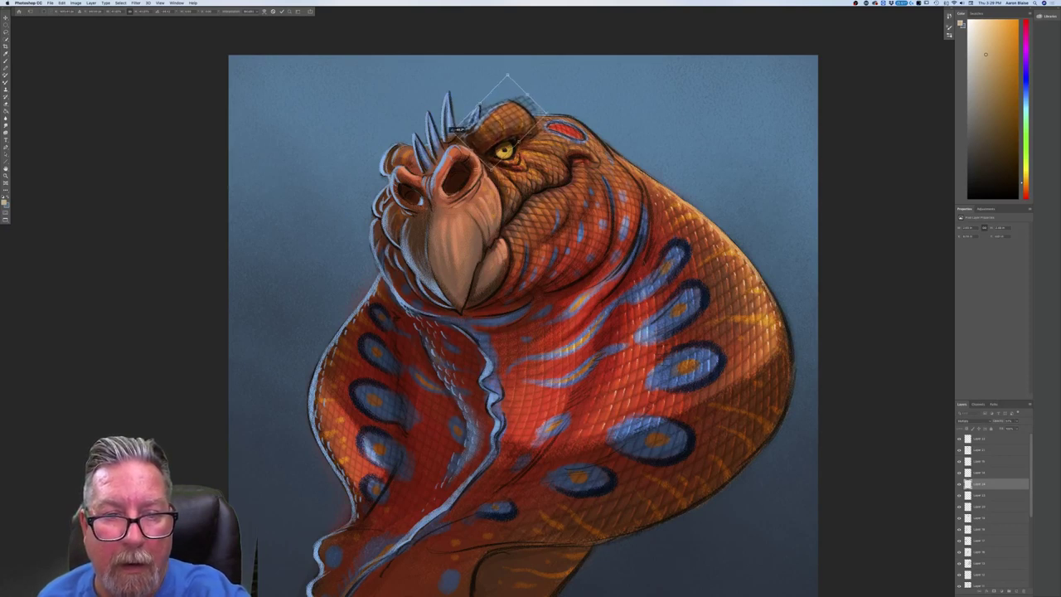
{"action": "left_click_drag", "start_coordinate": [457, 131], "coordinate": [494, 114]}
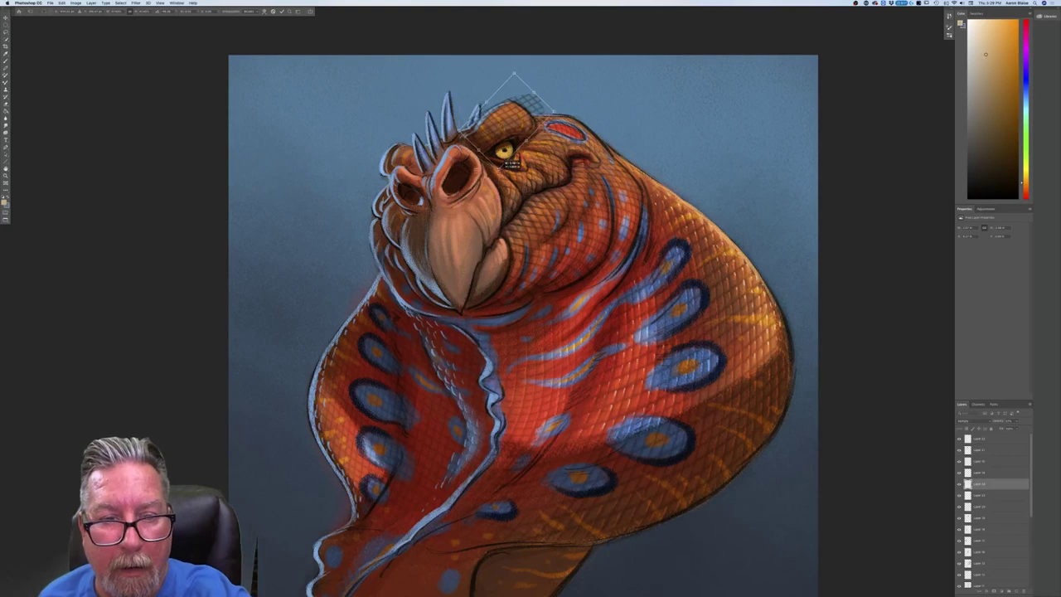
{"action": "left_click_drag", "start_coordinate": [513, 73], "coordinate": [511, 65]}
{"action": "left_click_drag", "start_coordinate": [480, 145], "coordinate": [490, 122]}
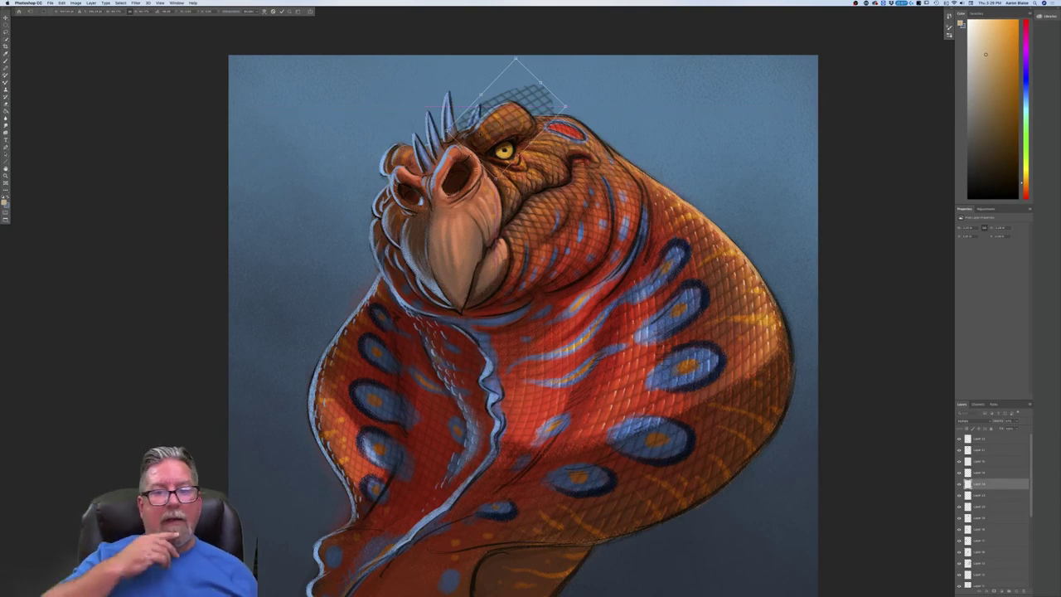
Warp the scale patch so its edges and scale lines wrap around the rounded brow ridge, and apply the transformation.
{"action": "left_click", "coordinate": [62, 3]}
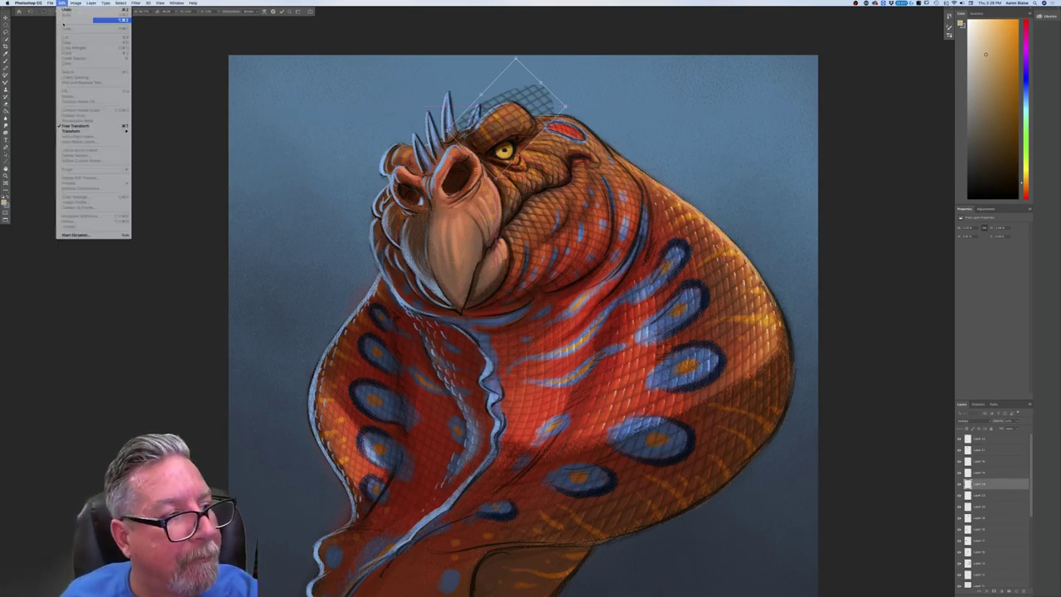
{"action": "mouse_move", "coordinate": [99, 131]}
{"action": "left_click", "coordinate": [141, 166]}
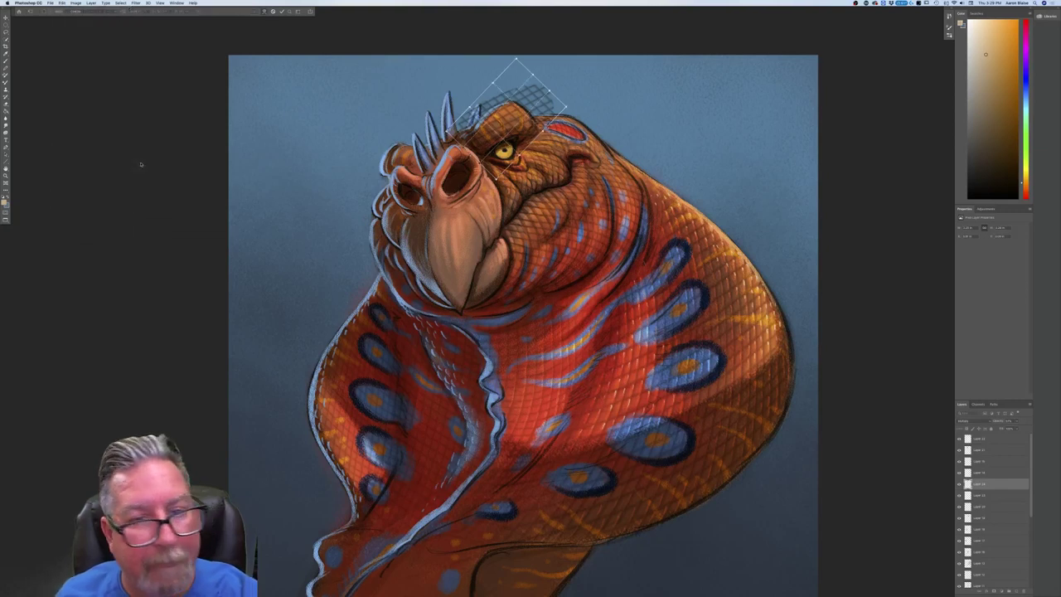
{"action": "left_click_drag", "start_coordinate": [515, 61], "coordinate": [543, 114]}
{"action": "mouse_move", "coordinate": [516, 80]}
{"action": "left_mouse_down"}
{"action": "mouse_move", "coordinate": [510, 90]}
{"action": "mouse_move", "coordinate": [535, 118]}
{"action": "mouse_move", "coordinate": [521, 97]}
{"action": "left_mouse_up"}
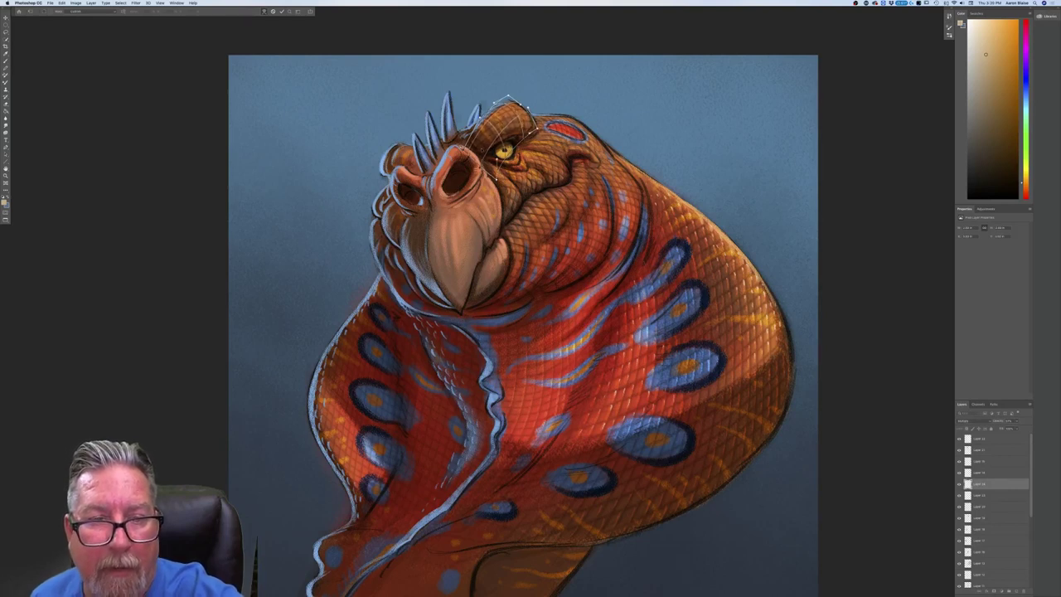
{"action": "mouse_move", "coordinate": [497, 163]}
{"action": "left_mouse_down"}
{"action": "mouse_move", "coordinate": [485, 176]}
{"action": "mouse_move", "coordinate": [487, 158]}
{"action": "left_mouse_up"}
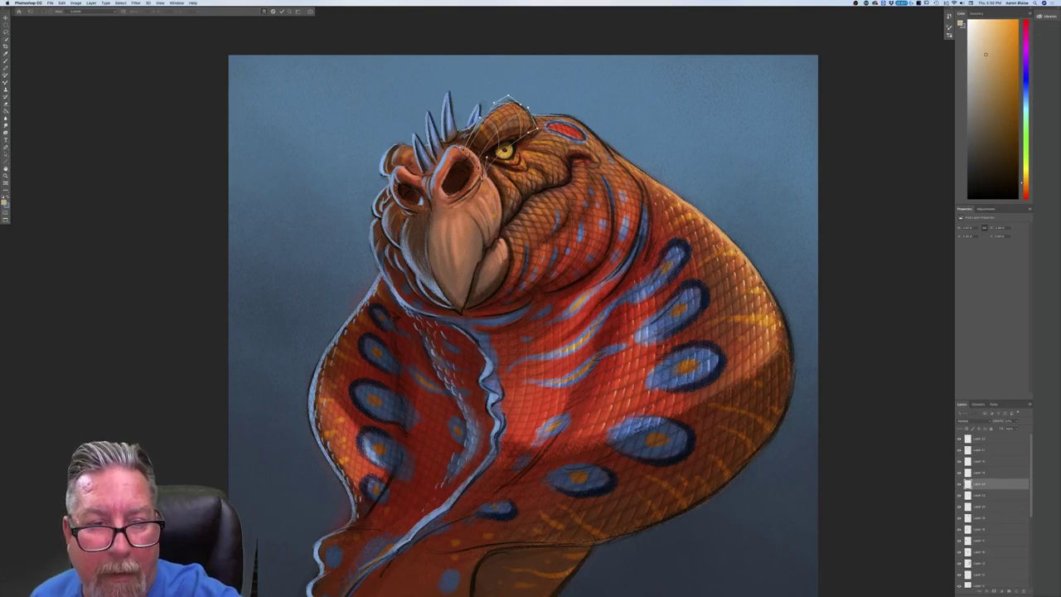
{"action": "key", "text": "Return"}
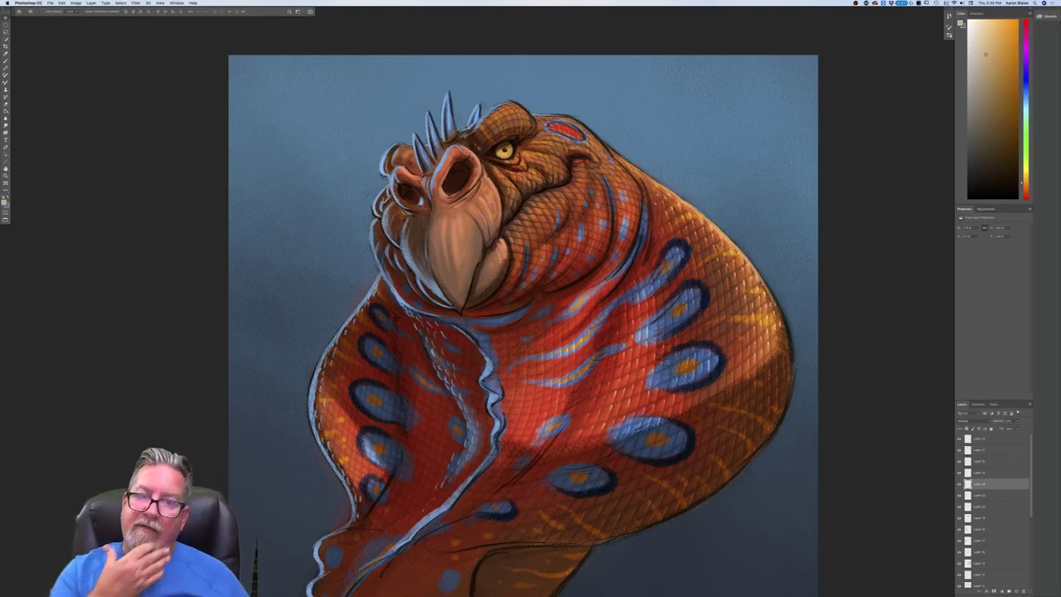
Switch to the Brush tool, choose a slightly lighter beige foreground colour, and make the layer above the brow scale patch active.
{"action": "key", "text": "super+plus"}
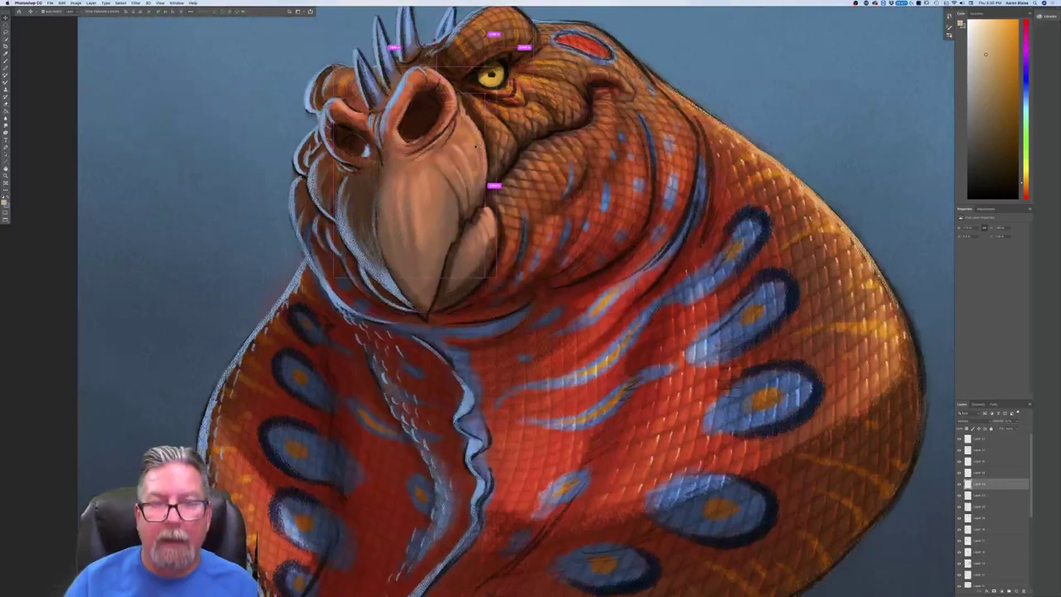
{"action": "left_click_drag", "start_coordinate": [282, 478], "coordinate": [289, 494]}
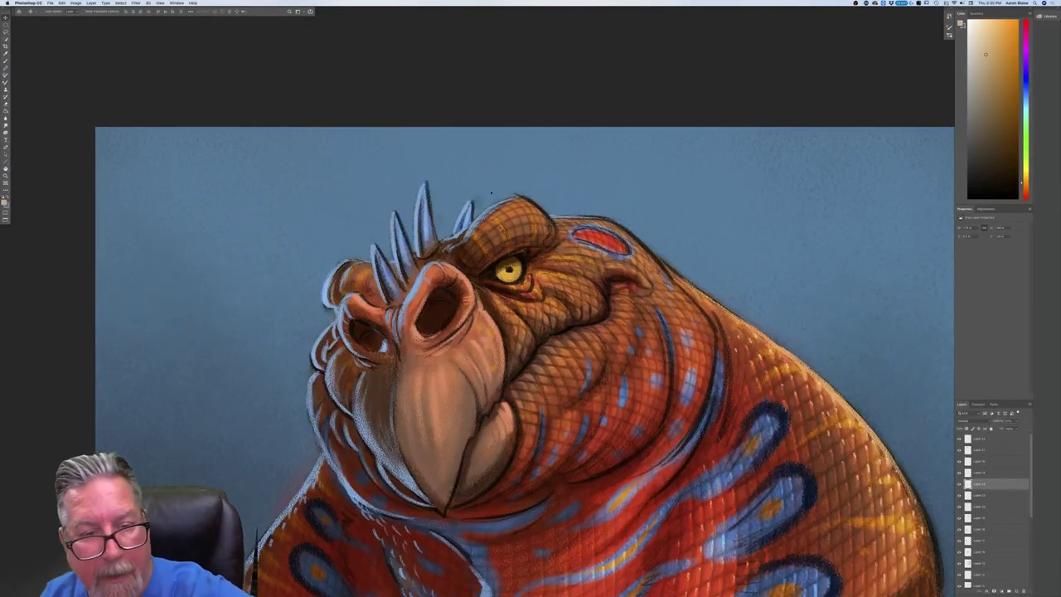
{"action": "left_click", "coordinate": [8, 58]}
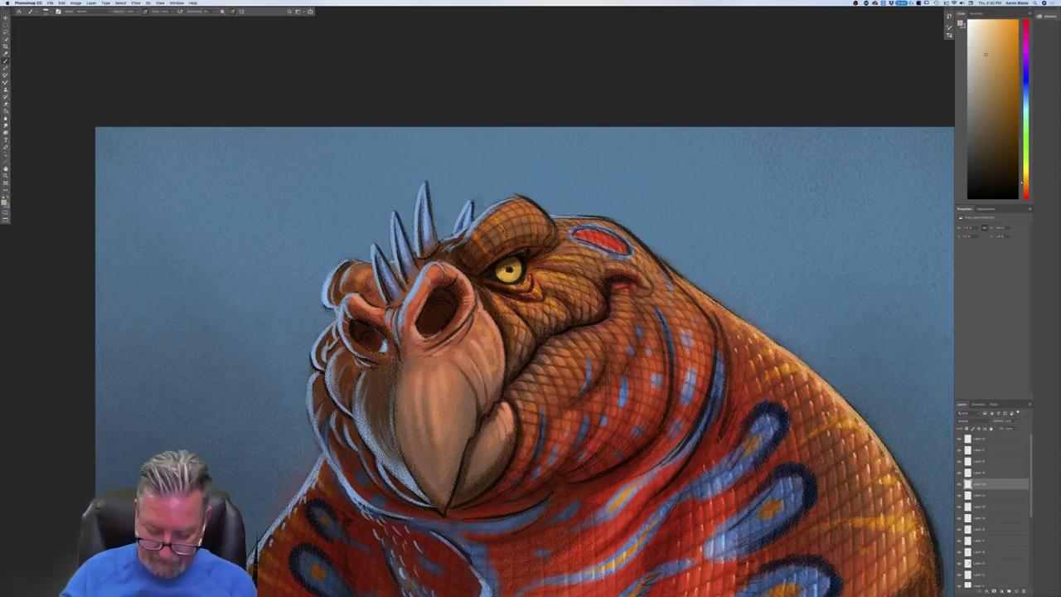
{"action": "key", "text": "super+minus"}
{"action": "key", "text": "super+minus"}
{"action": "key", "text": "super+minus"}
{"action": "key", "text": "super+minus"}
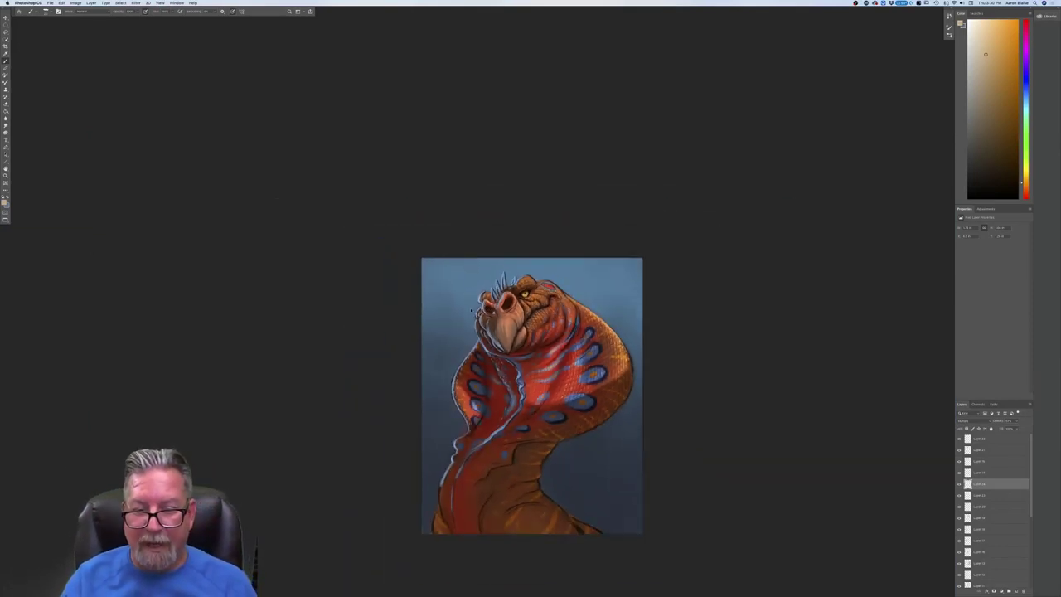
{"action": "scroll", "coordinate": [471, 309], "scroll_direction": "up", "scroll_amount": 5}
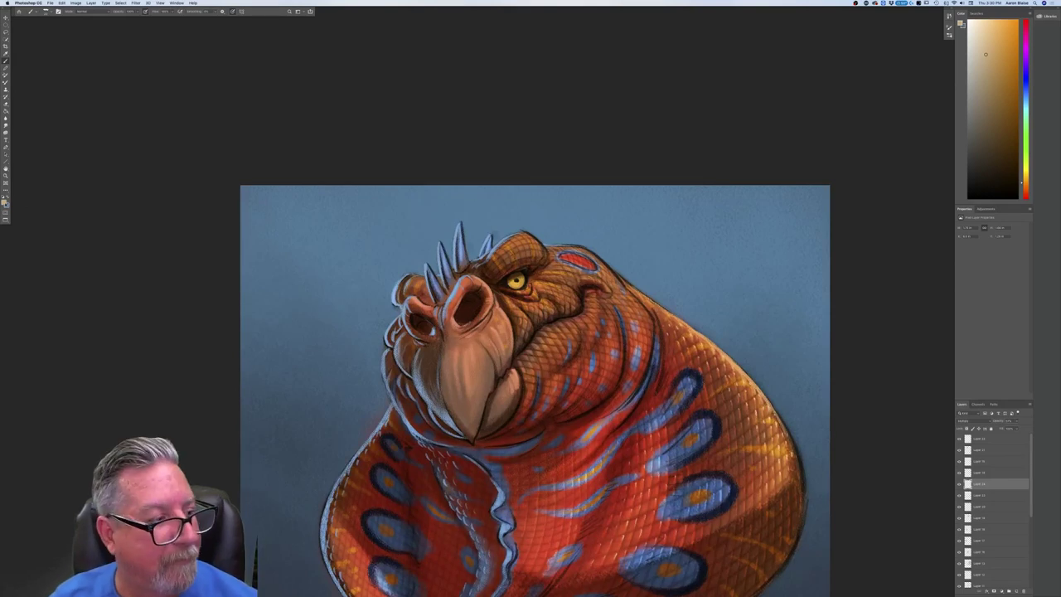
{"action": "left_click", "coordinate": [4, 202]}
{"action": "left_click", "coordinate": [188, 151]}
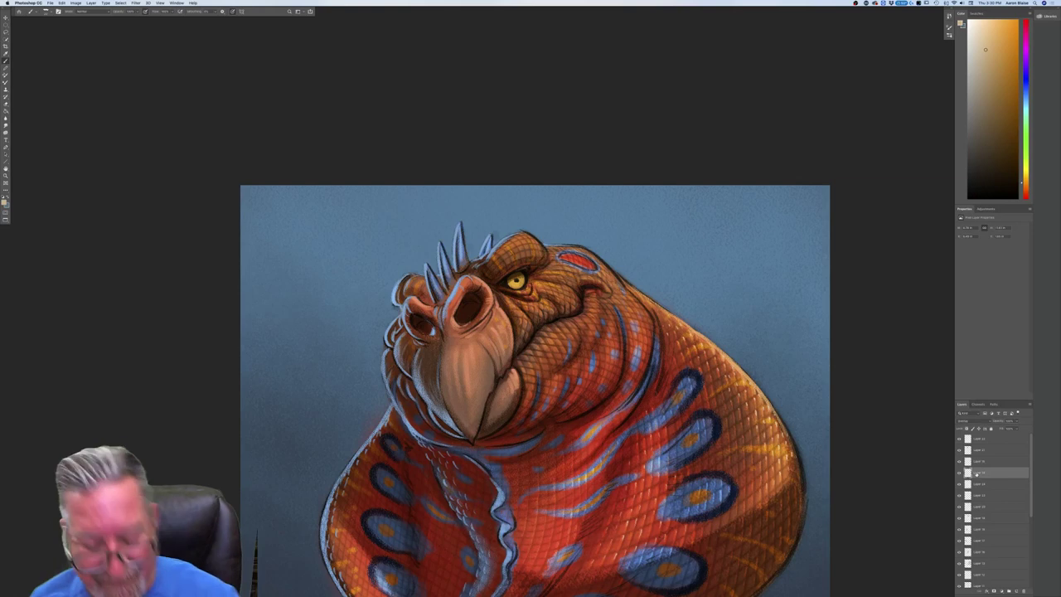
{"action": "key", "text": "super+plus"}
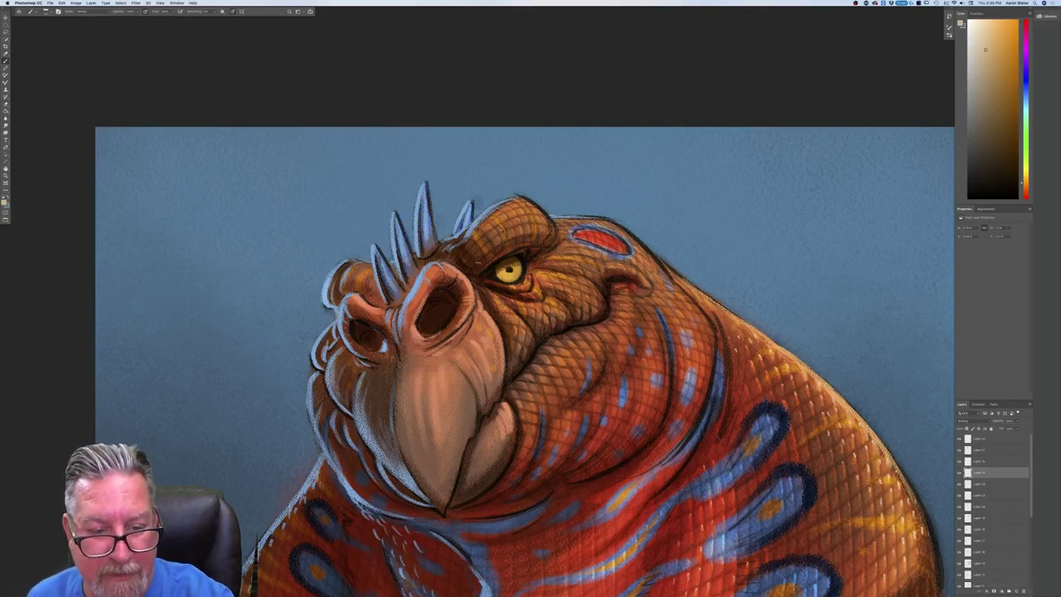
Examine the whole painting at several magnifications to judge how the scales, highlights and shadows read on the head and hood.
{"action": "key", "text": "super+minus"}
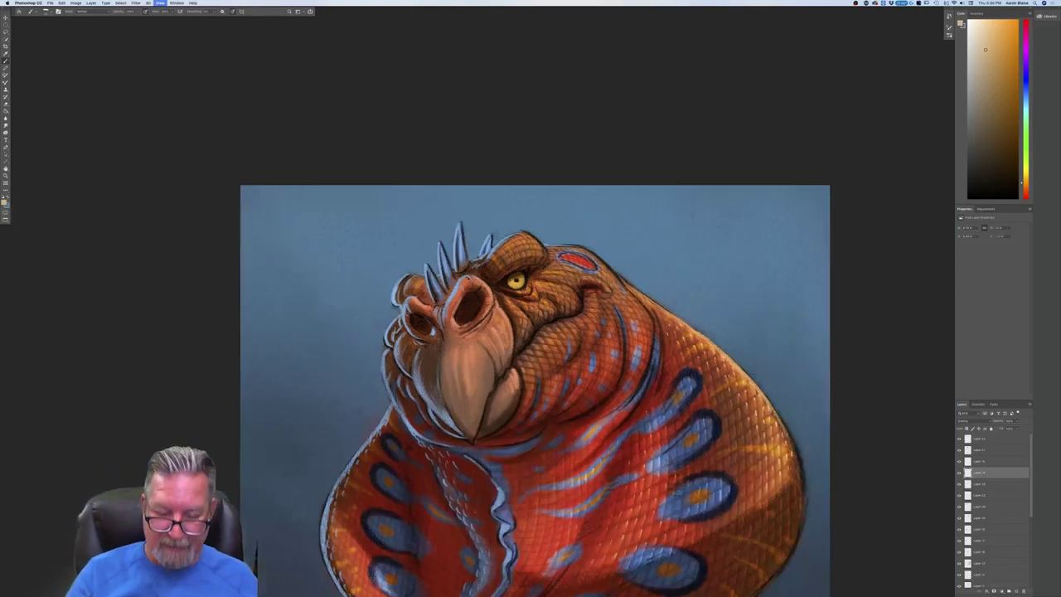
{"action": "key", "text": "super+minus"}
{"action": "key", "text": "super+minus"}
{"action": "key", "text": "super+0"}
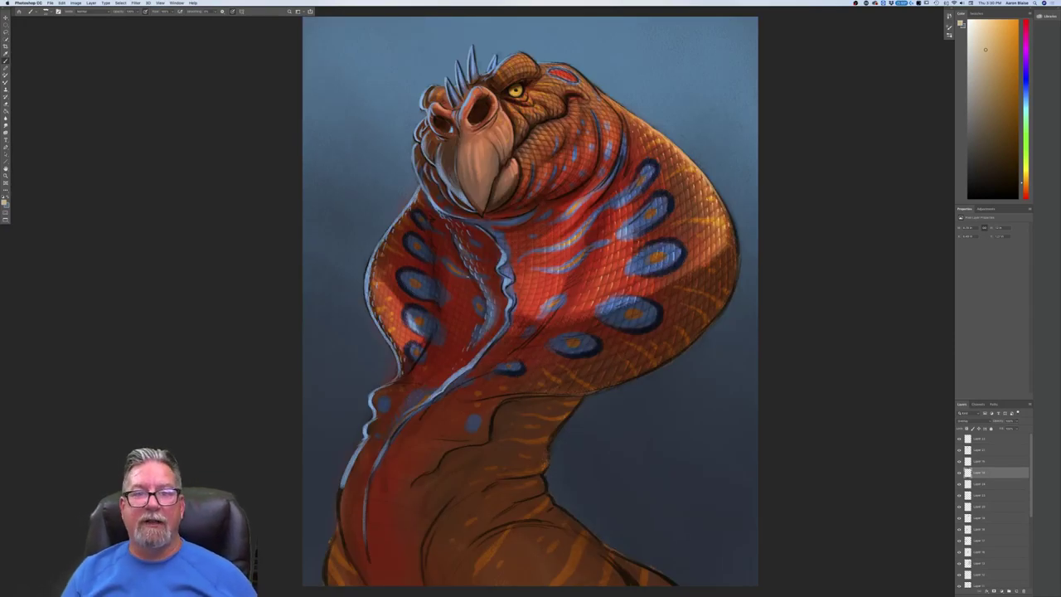
{"action": "key", "text": "super+plus"}
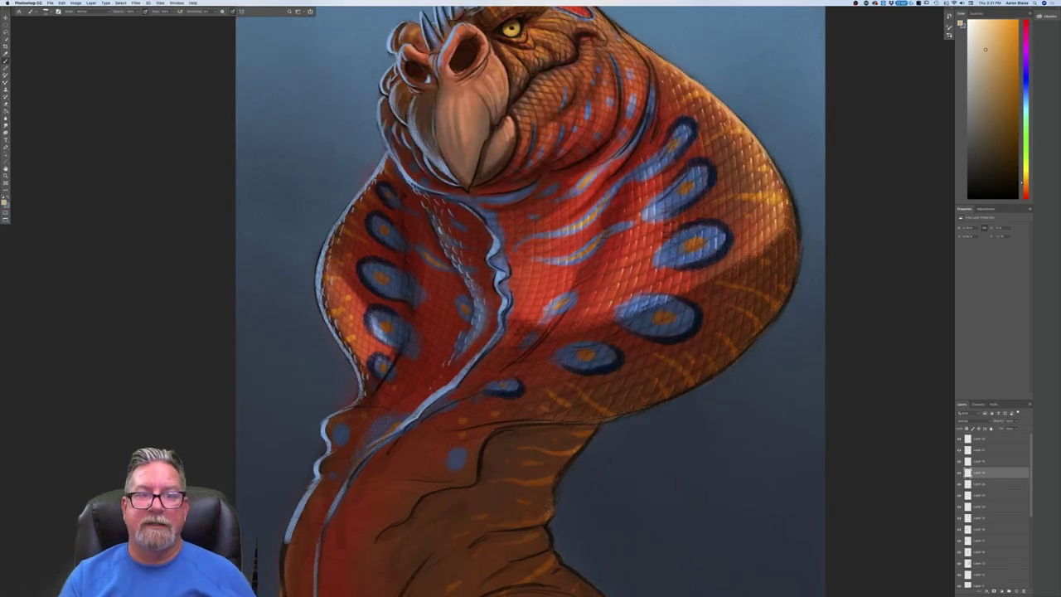
{"action": "key", "text": "super+0"}
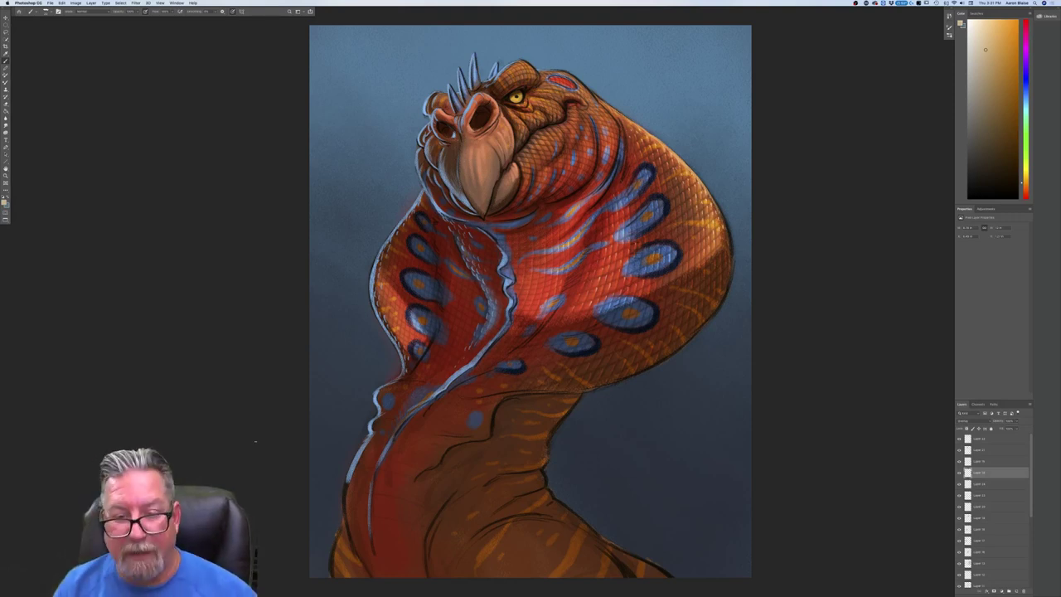
{"action": "left_click_drag", "start_coordinate": [232, 384], "coordinate": [237, 440]}
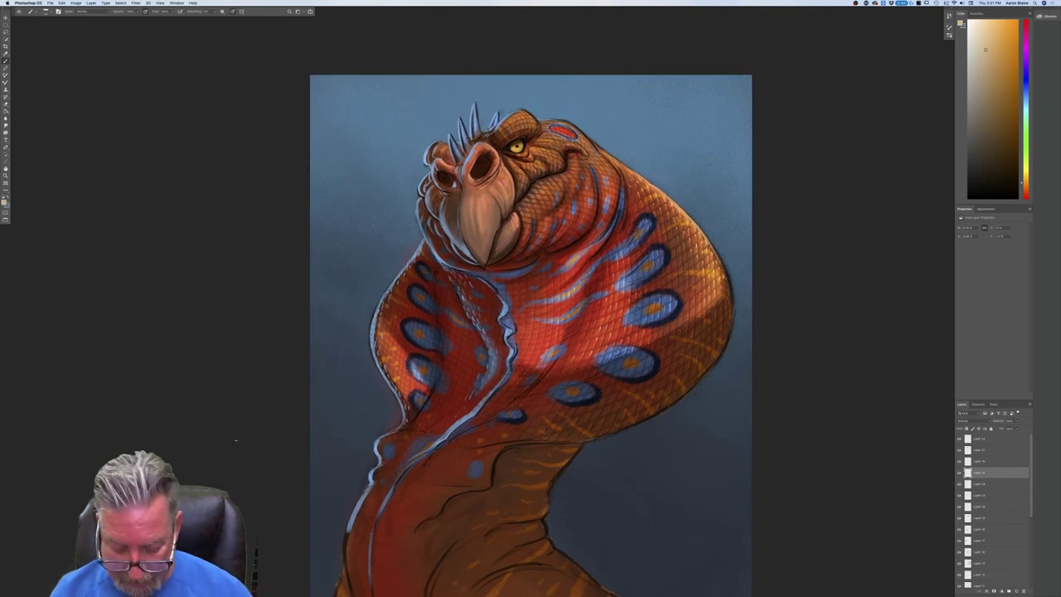
{"action": "key", "text": "super+minus"}
{"action": "key", "text": "super+minus"}
{"action": "key", "text": "super+plus"}
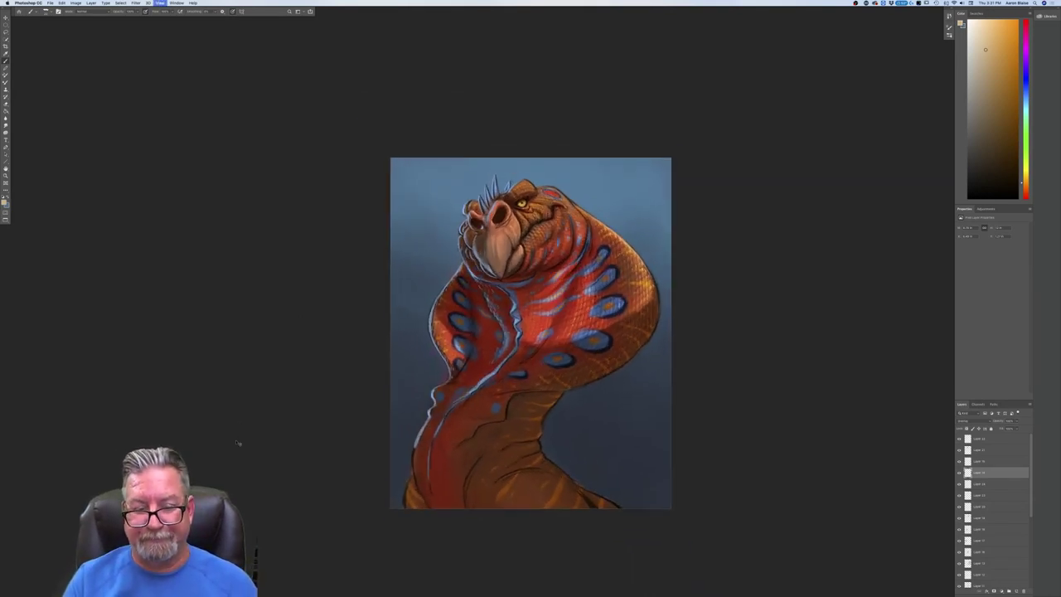
{"action": "key", "text": "super+plus"}
{"action": "key", "text": "super+plus"}
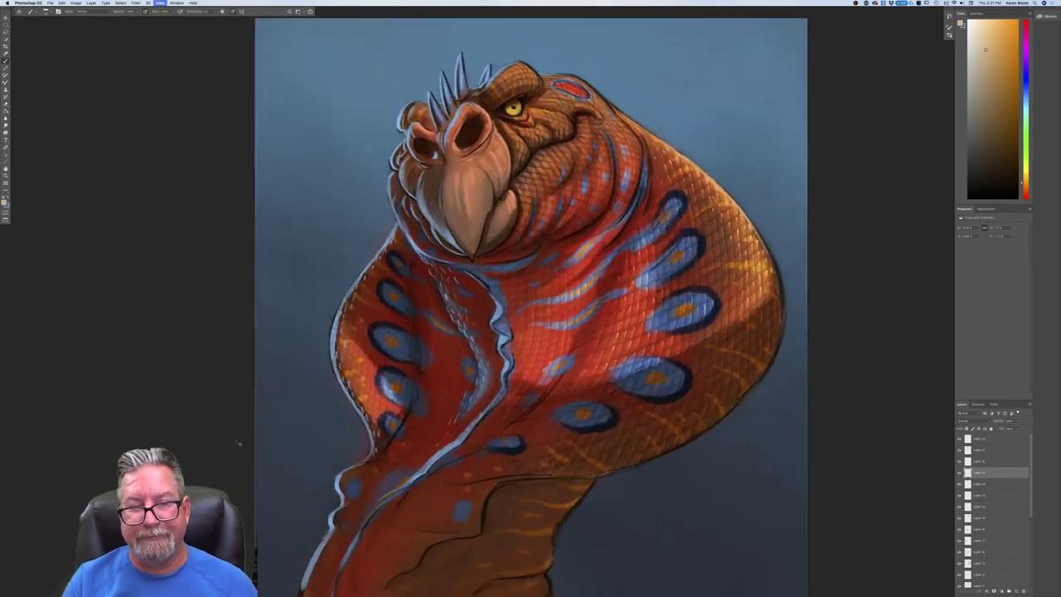
{"action": "key", "text": "super+minus"}
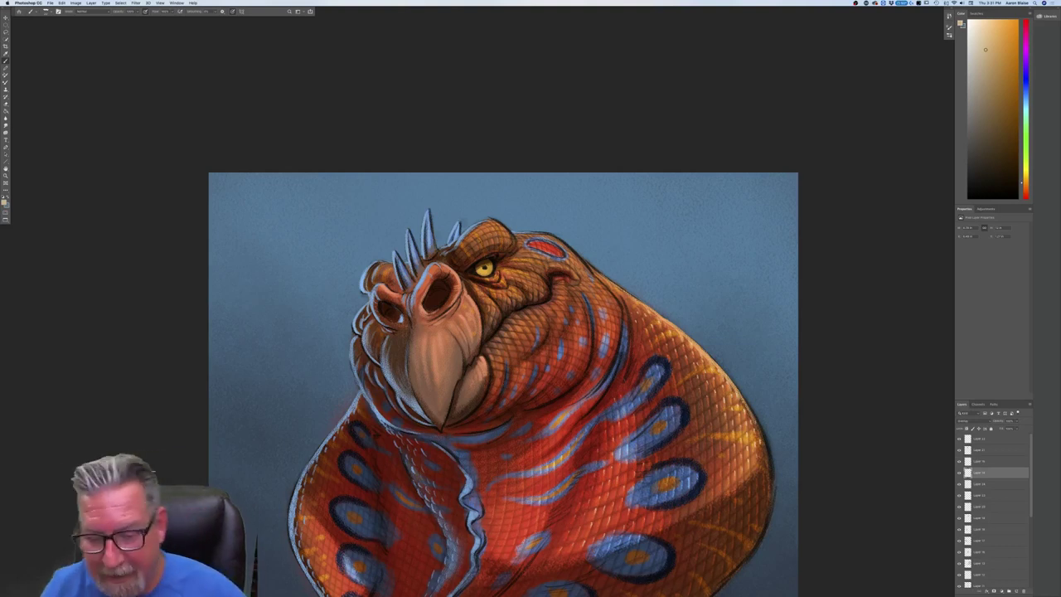
Make the topmost layer active and set the foreground colour to a light blue.
{"action": "left_click", "coordinate": [978, 439]}
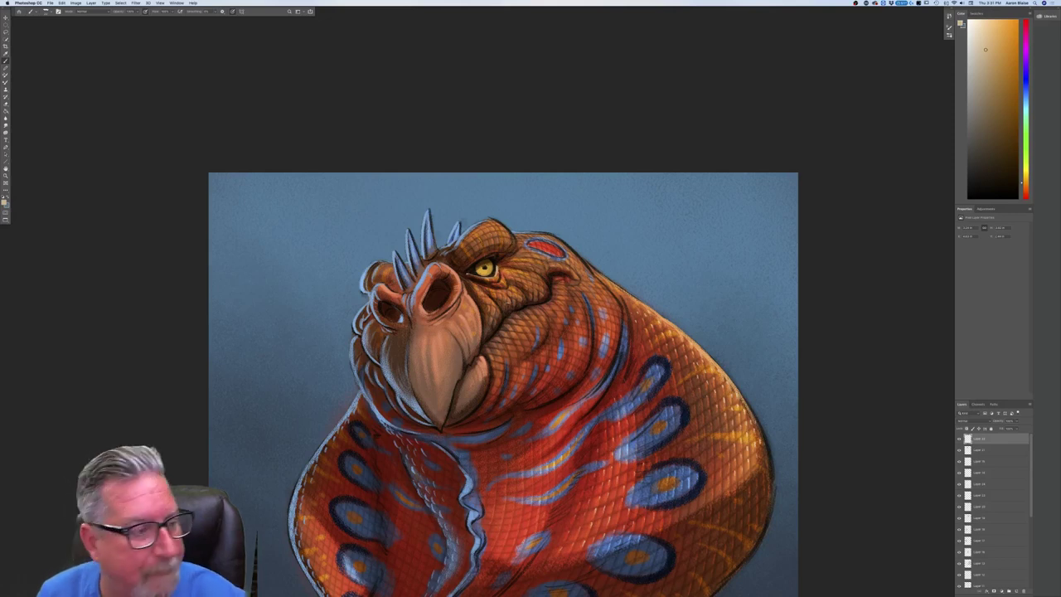
{"action": "left_click", "coordinate": [4, 201]}
{"action": "left_click", "coordinate": [138, 185]}
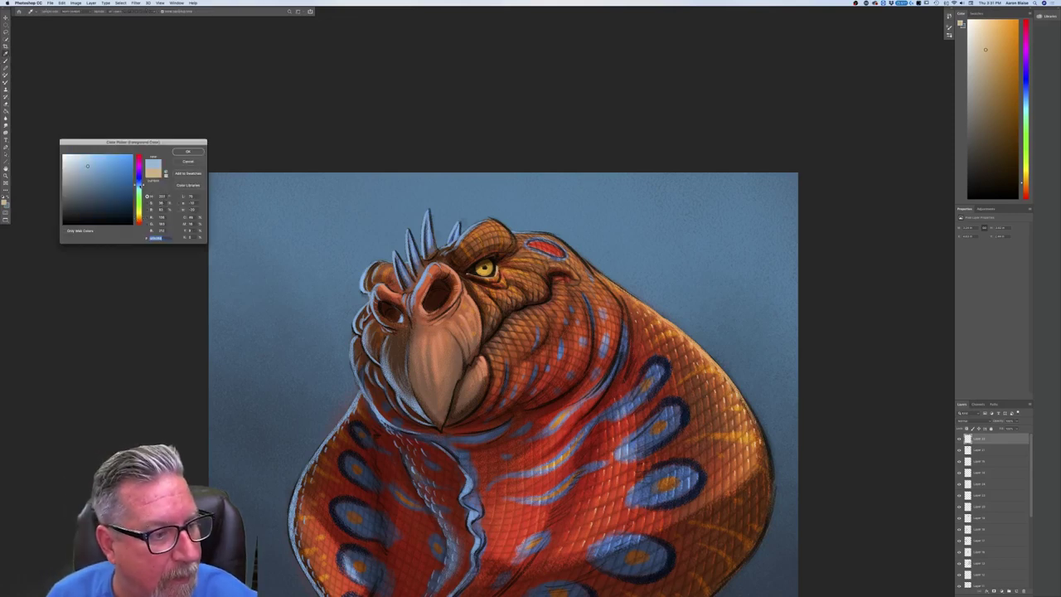
{"action": "key", "text": "Return"}
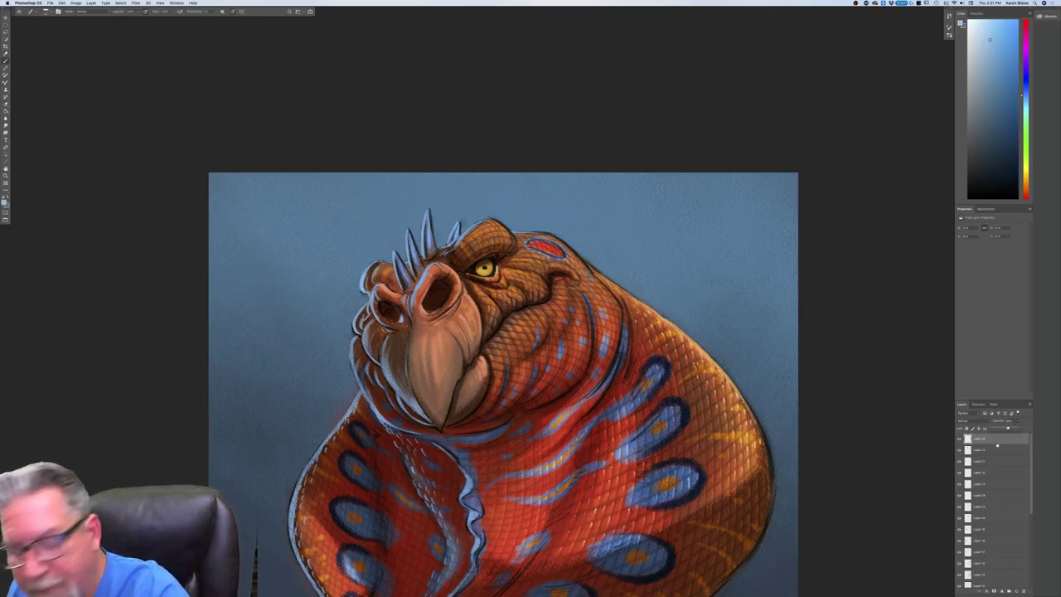
Choose the Soft Round Pressure Opacity brush and paint a soft light blue reflection over the creature's eye.
{"action": "left_click", "coordinate": [47, 12]}
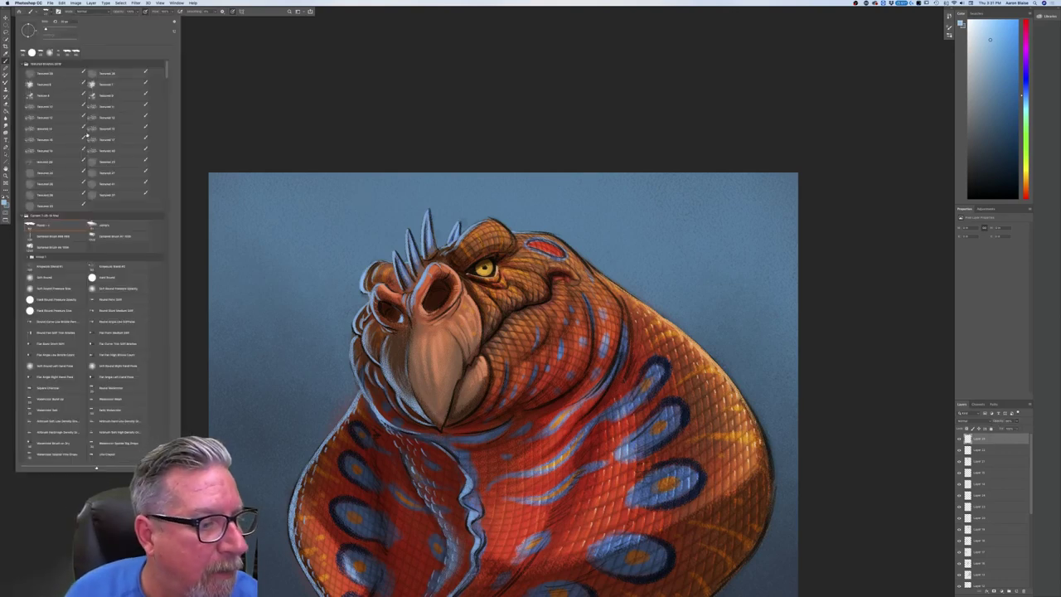
{"action": "left_click", "coordinate": [100, 289]}
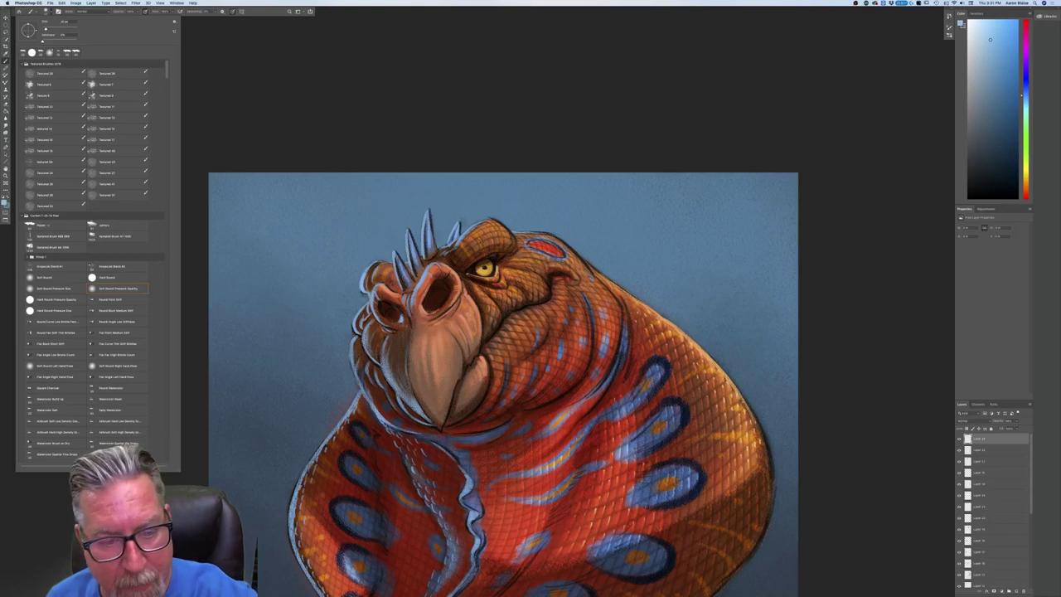
{"action": "key", "text": "Return"}
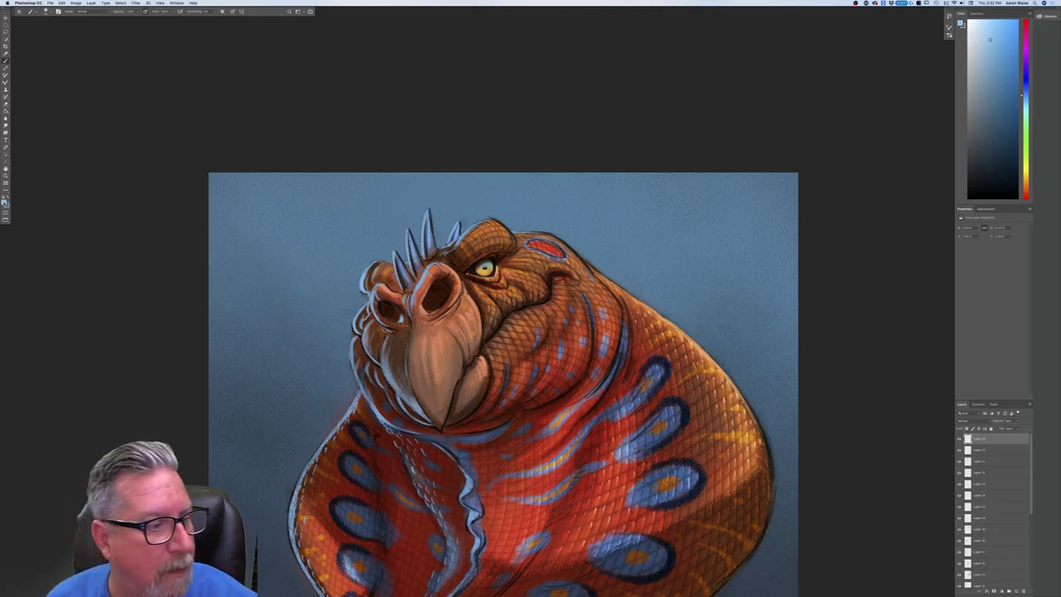
Set the foreground colour to a bright saturated yellow, starting from the eye's colour, and activate the layer just below the top one.
{"action": "left_click", "coordinate": [4, 203]}
{"action": "left_click", "coordinate": [486, 269]}
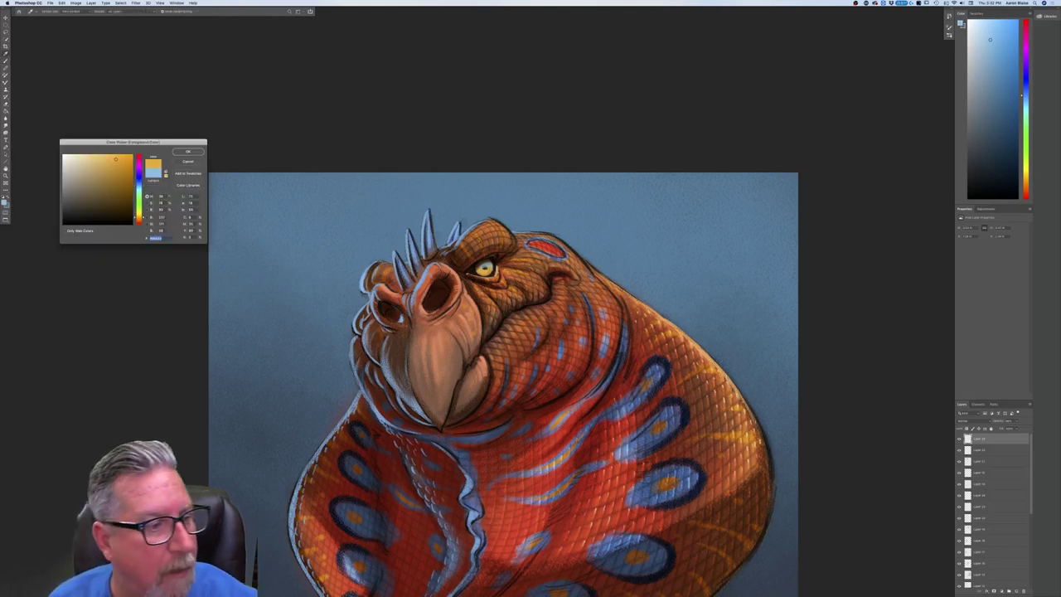
{"action": "left_click_drag", "start_coordinate": [138, 218], "coordinate": [139, 215]}
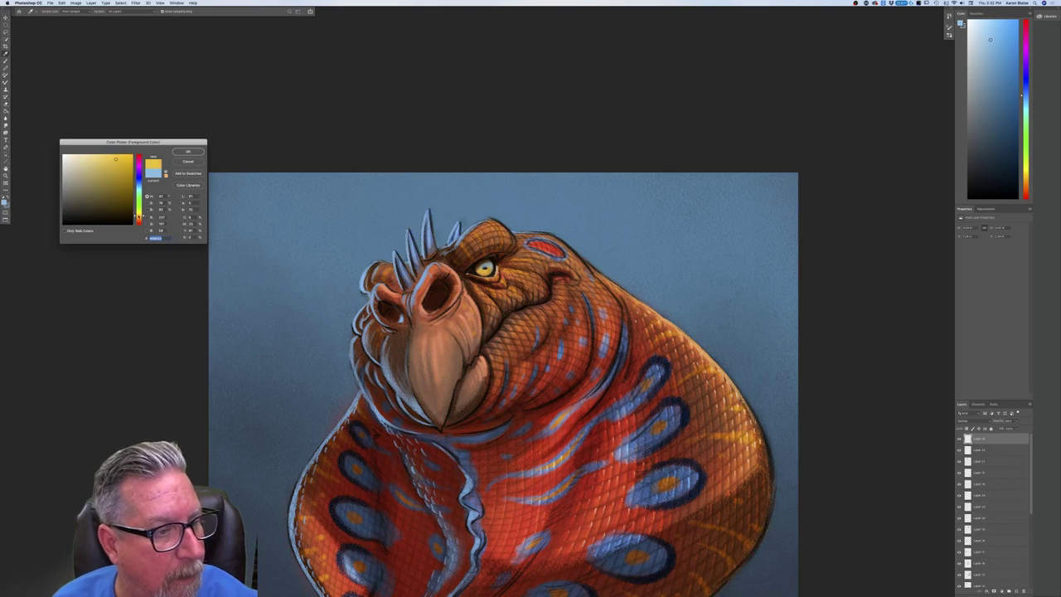
{"action": "left_click_drag", "start_coordinate": [115, 158], "coordinate": [118, 155]}
{"action": "left_click", "coordinate": [180, 154]}
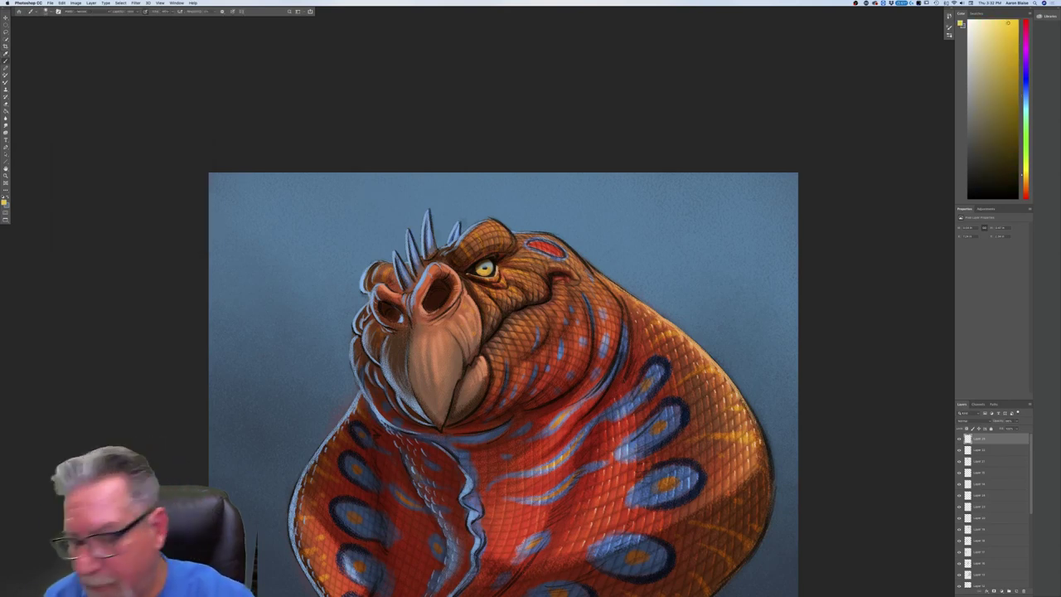
{"action": "key", "text": "b"}
{"action": "left_click", "coordinate": [995, 449]}
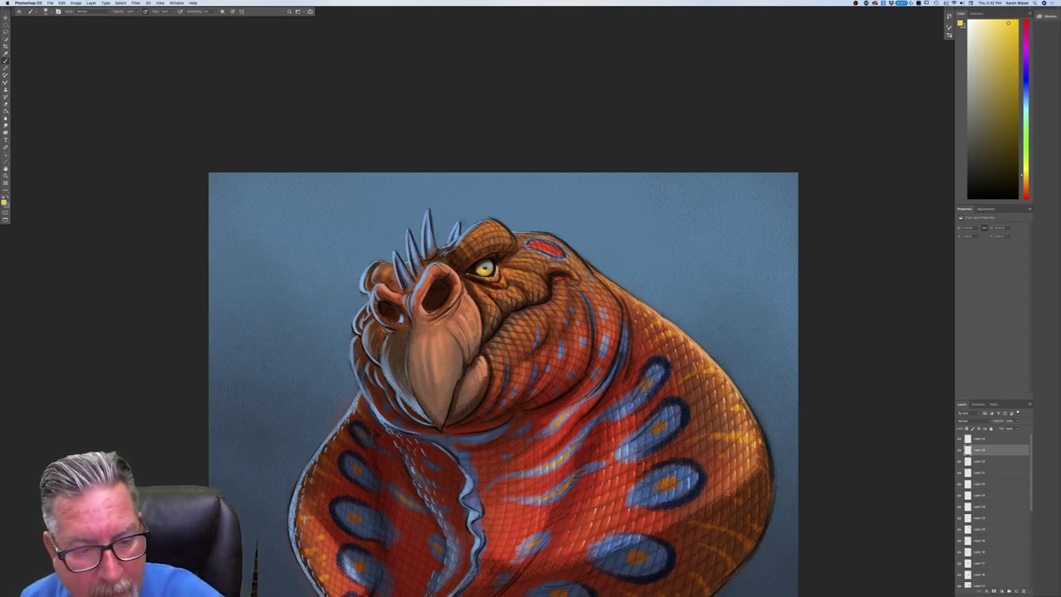
Set the foreground colour to a pale cream and add a new layer above the topmost one.
{"action": "left_click", "coordinate": [4, 202]}
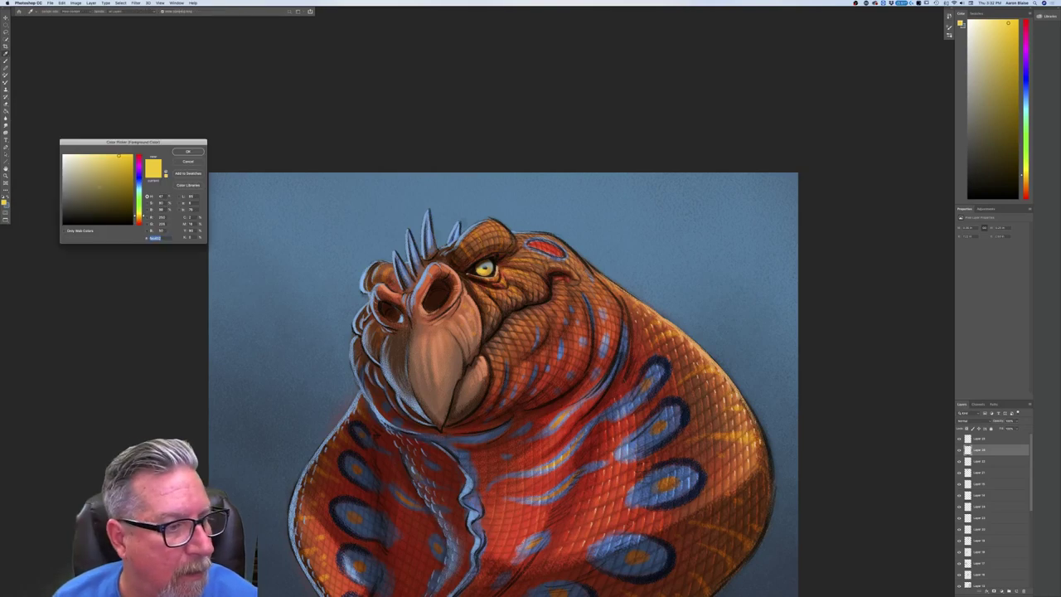
{"action": "left_click", "coordinate": [72, 155]}
{"action": "key", "text": "Return"}
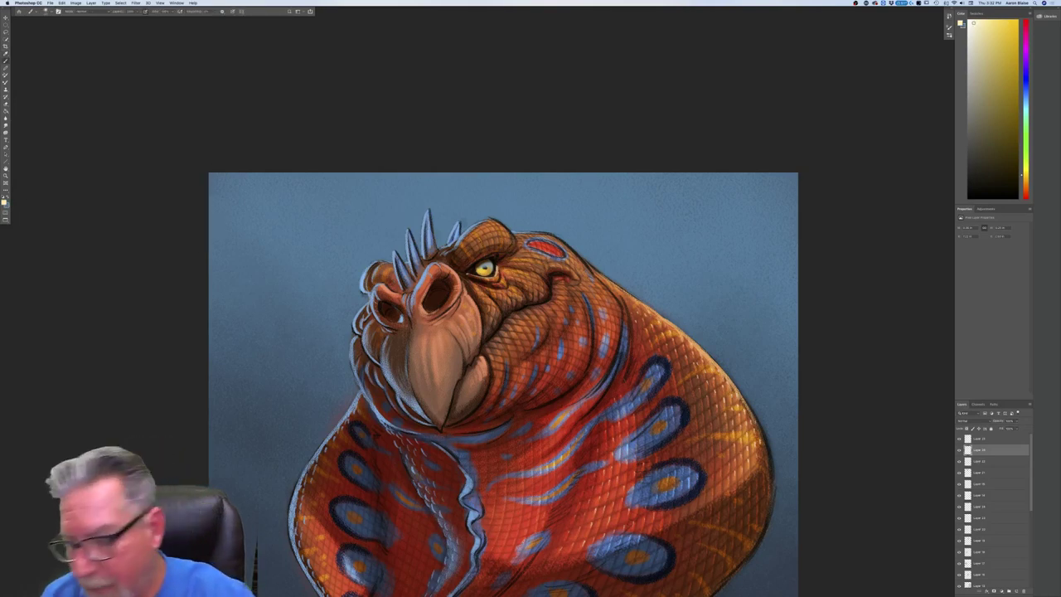
{"action": "left_click", "coordinate": [979, 439]}
{"action": "left_click", "coordinate": [1016, 590]}
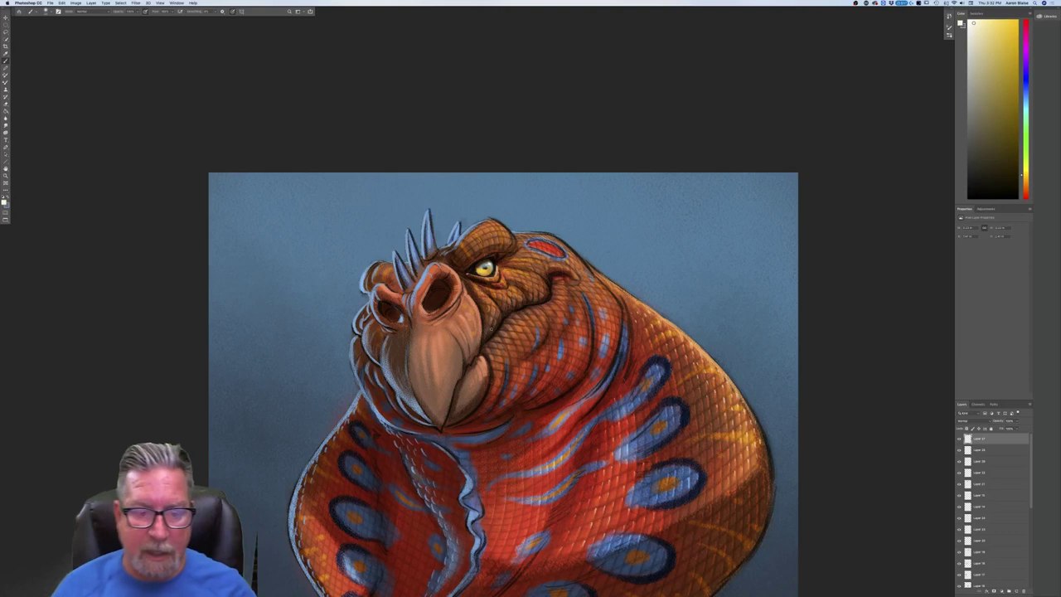
Paint small pale cream highlights around the creature's lower eyelid and on the nostril's upper rim.
{"action": "key", "text": "super+equal"}
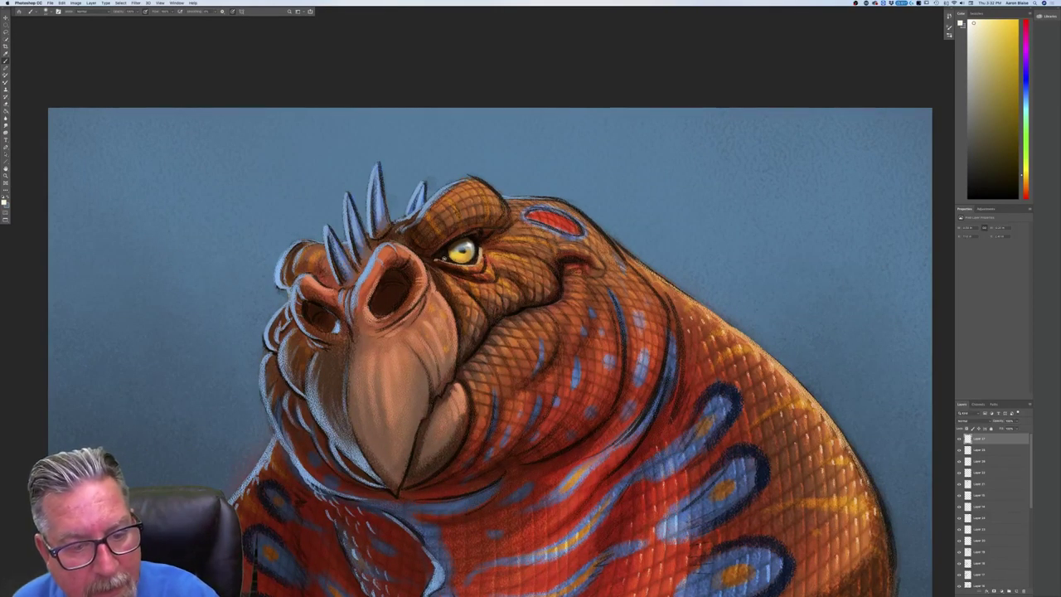
{"action": "key", "text": "super+minus"}
{"action": "key", "text": "super+equal"}
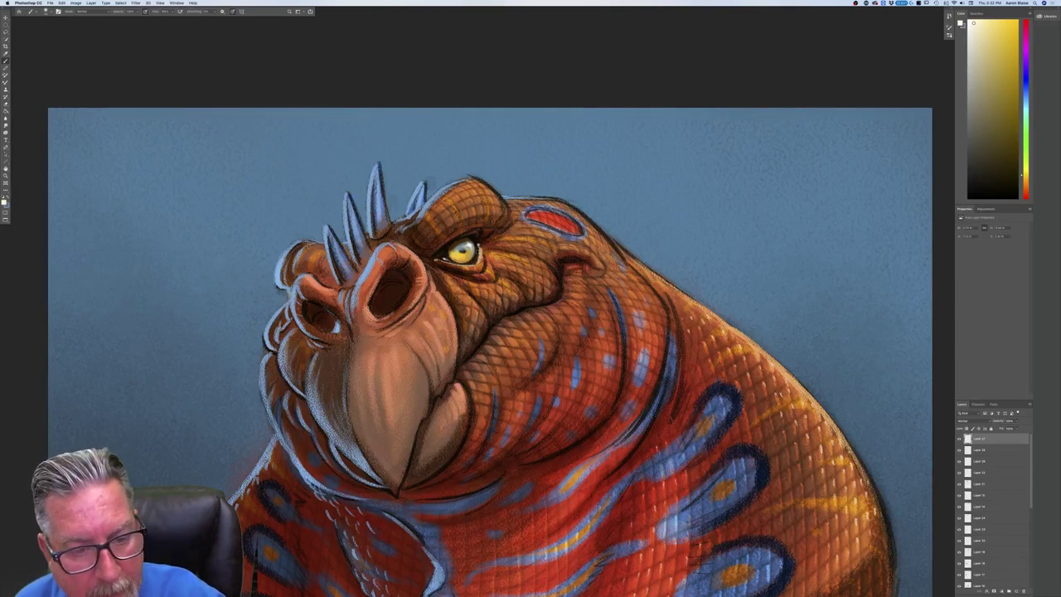
{"action": "key", "text": "super+minus"}
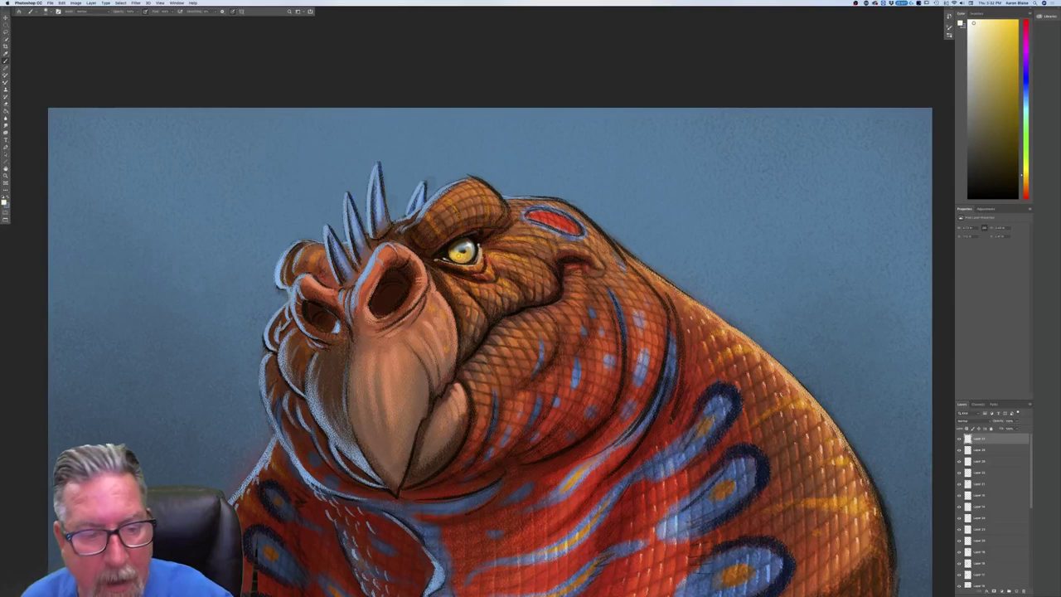
{"action": "key", "text": "super+equal"}
{"action": "key", "text": "super+minus"}
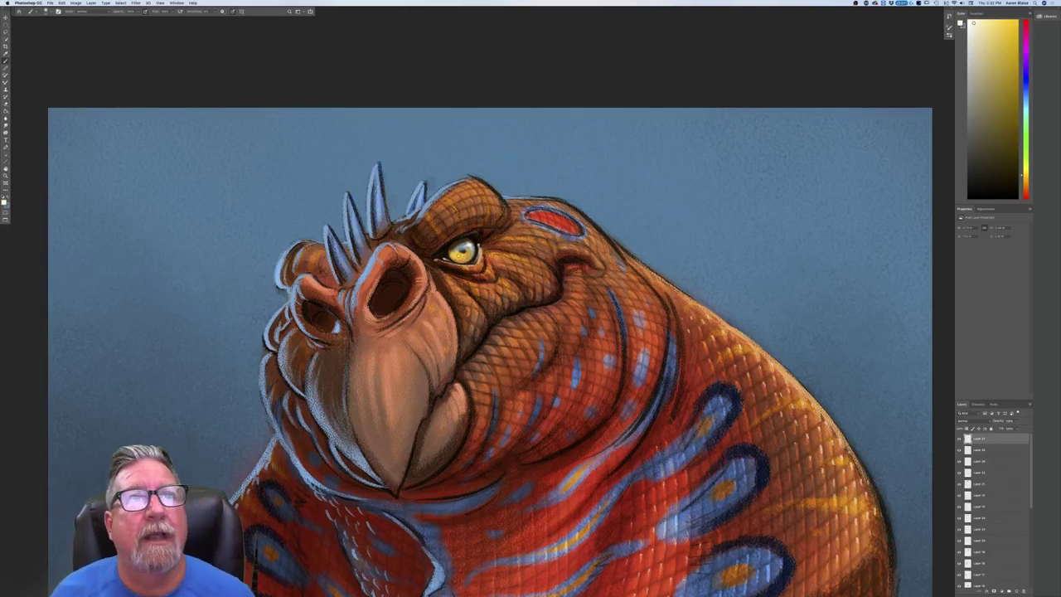
{"action": "key", "text": "super+equal"}
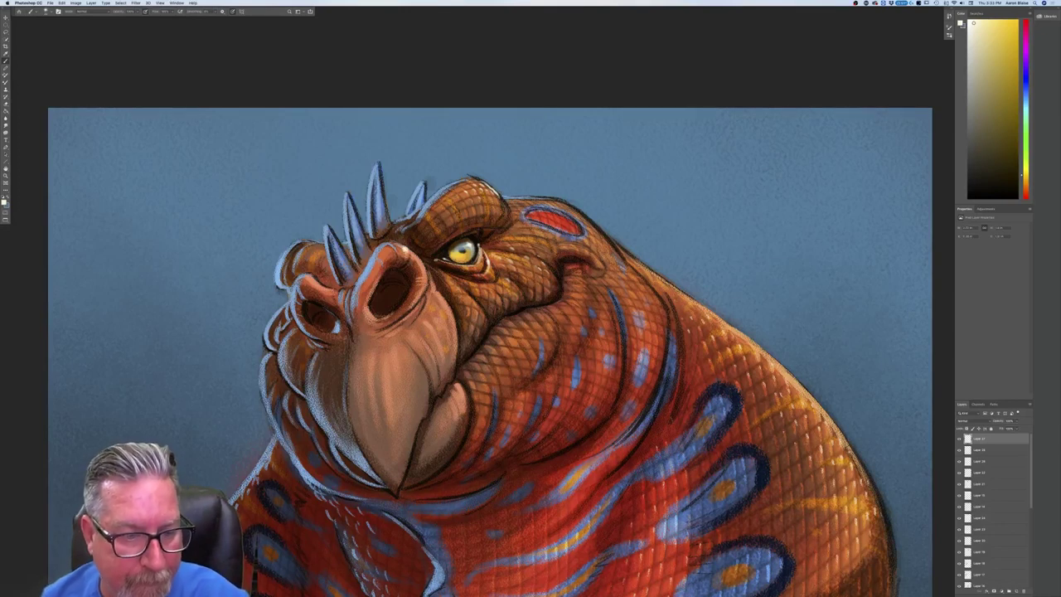
Choose the Soft Round Pressure Size brush and paint fine cream highlights on the brow, nostril rims, beak edge and cheek scales.
{"action": "left_click", "coordinate": [32, 12]}
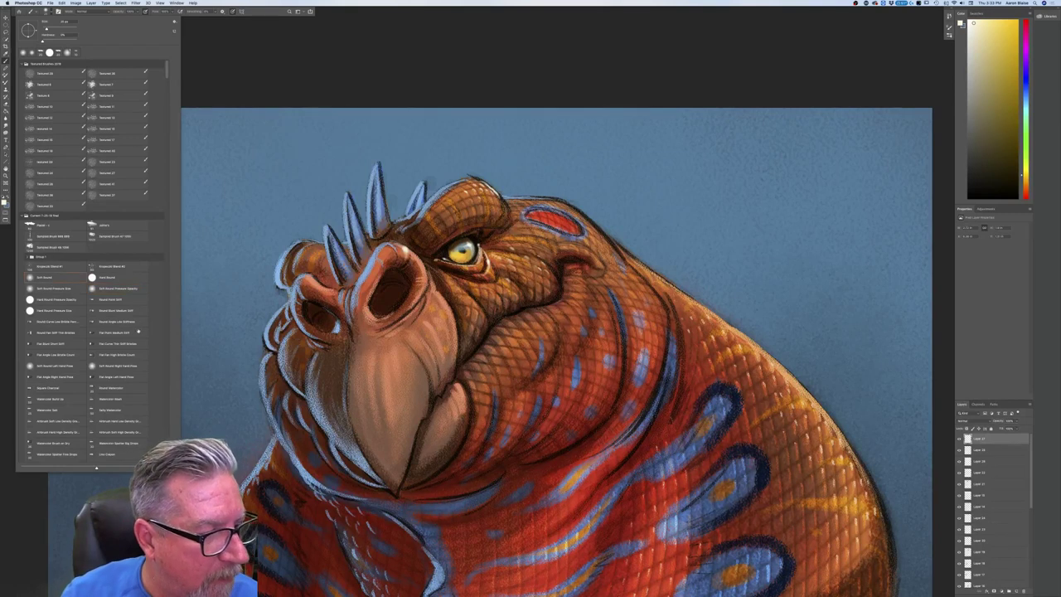
{"action": "key", "text": "Return"}
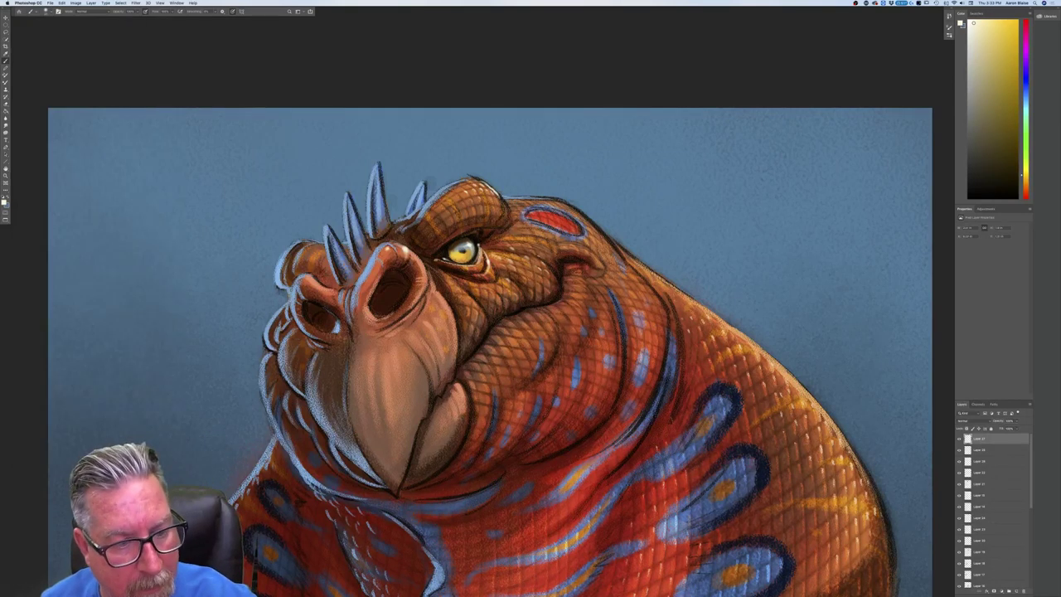
{"action": "left_click", "coordinate": [48, 12]}
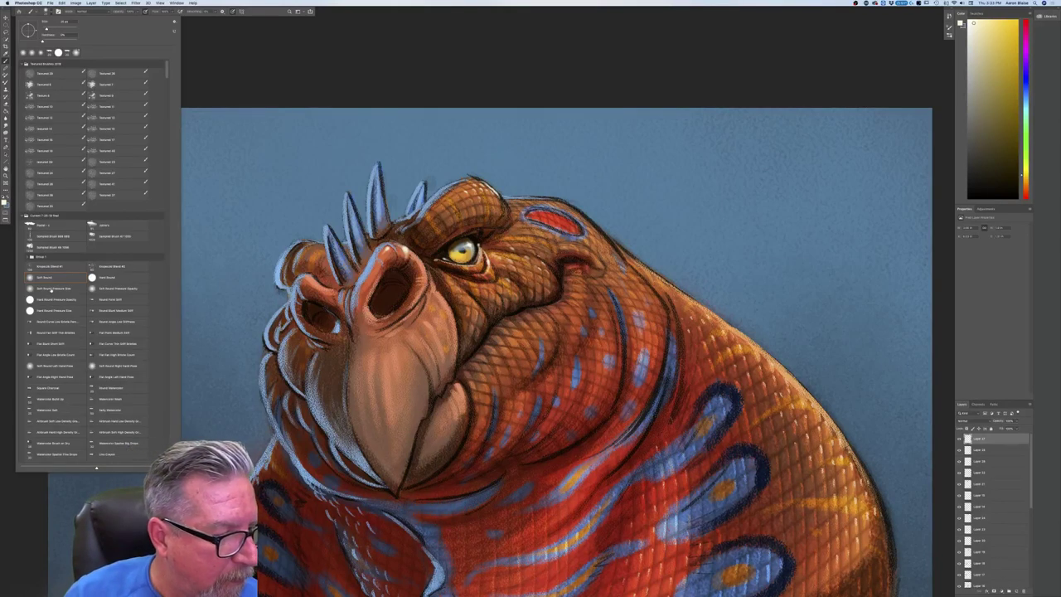
{"action": "key", "text": "Return"}
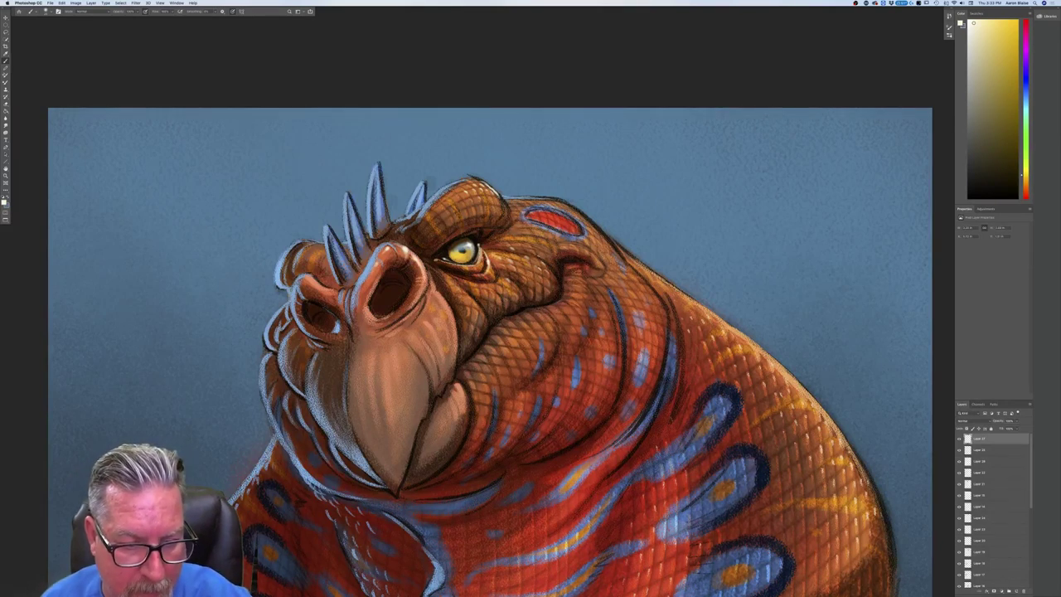
{"action": "key", "text": "super+minus"}
{"action": "key", "text": "super+minus"}
{"action": "key", "text": "super+minus"}
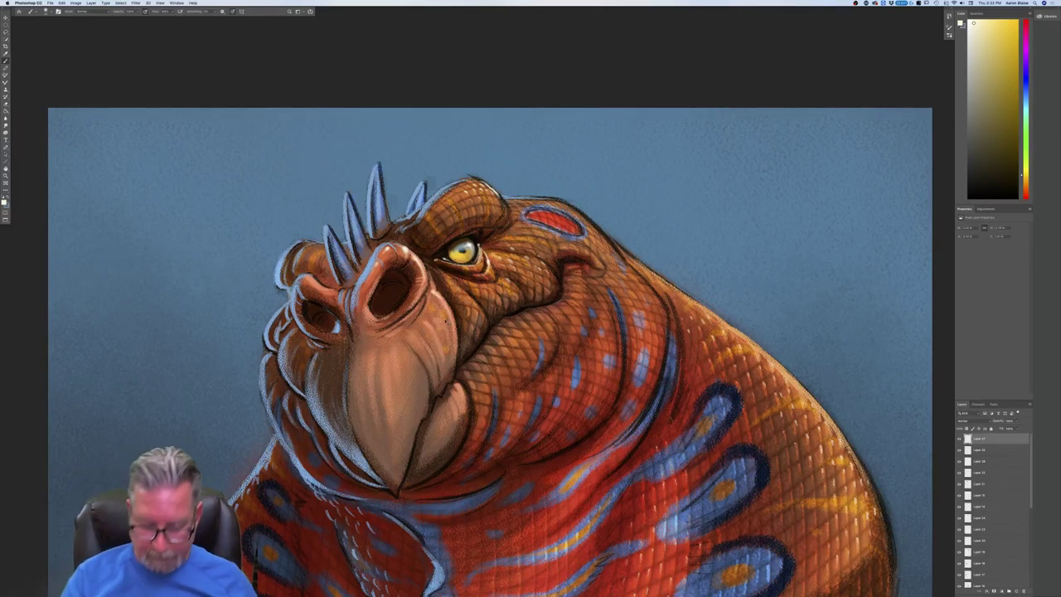
{"action": "key", "text": "super+plus"}
{"action": "key", "text": "super+plus"}
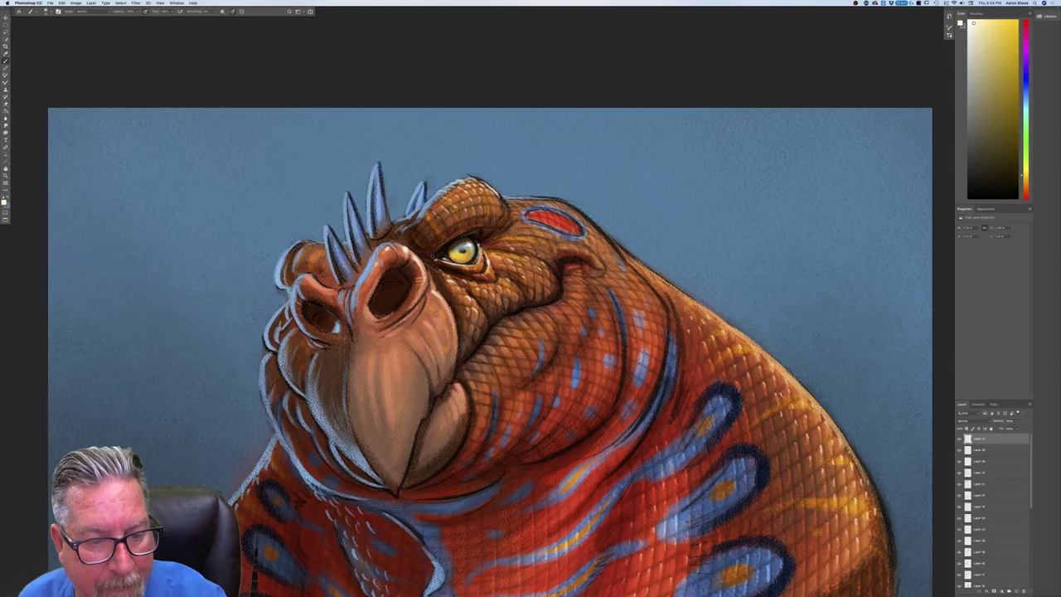
Set the foreground colour to a dark reddish brown and check the painting at several magnifications.
{"action": "left_click", "coordinate": [4, 201]}
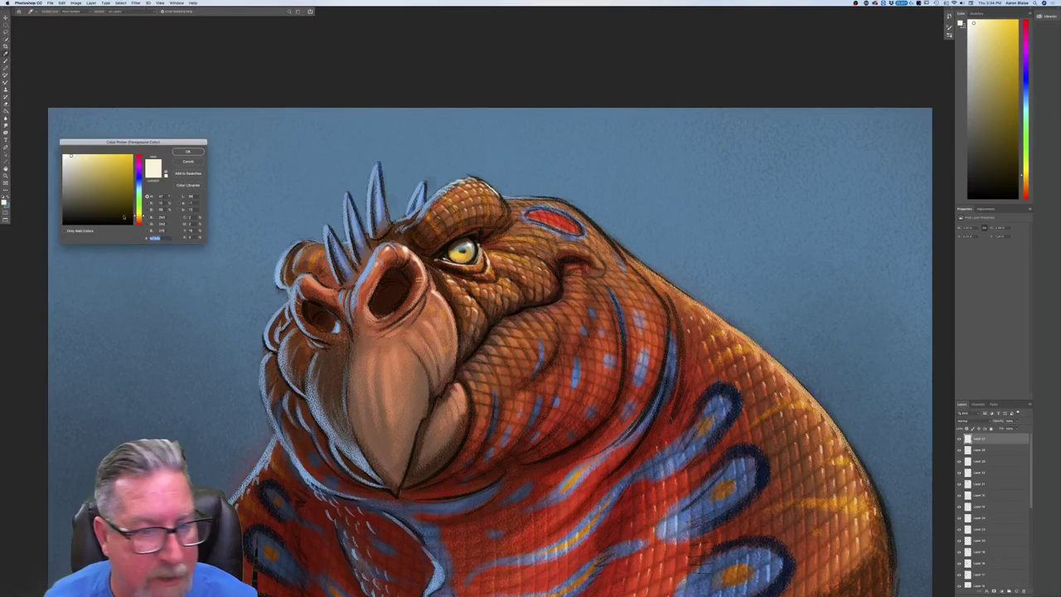
{"action": "left_click", "coordinate": [138, 221]}
{"action": "left_click_drag", "start_coordinate": [110, 201], "coordinate": [111, 189]}
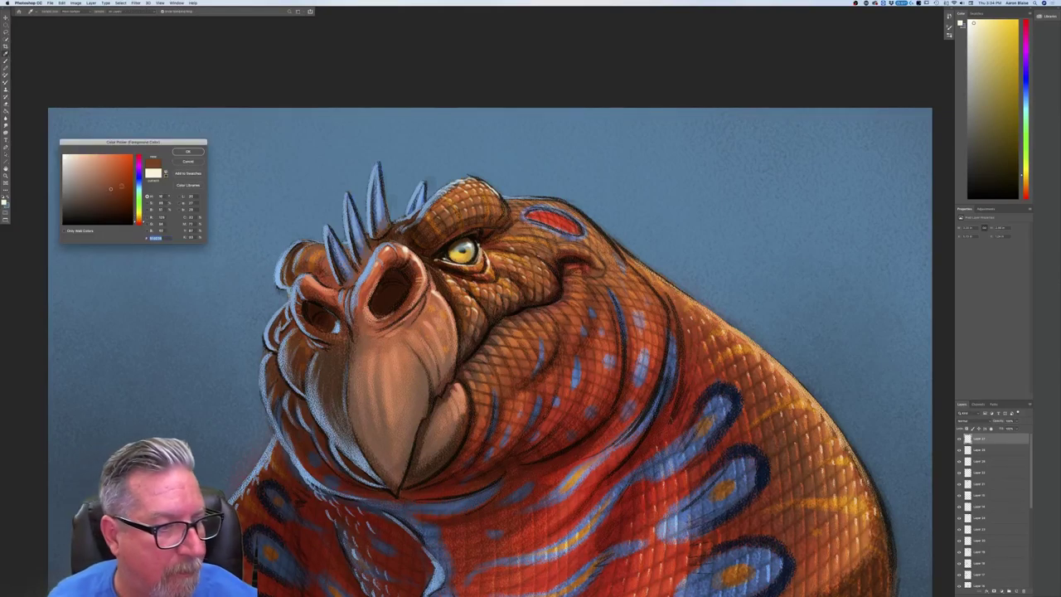
{"action": "key", "text": "Return"}
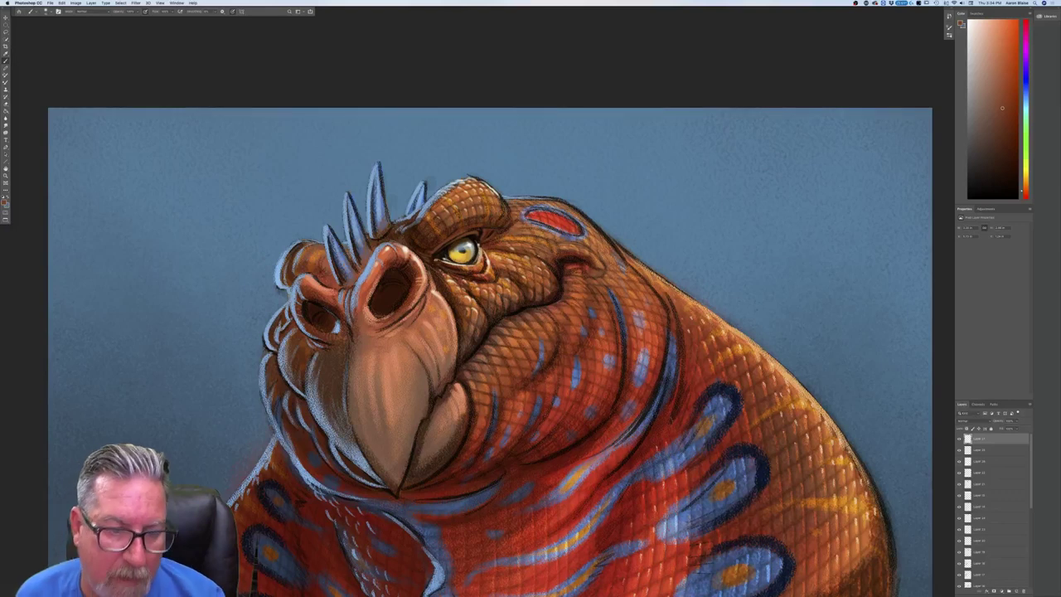
{"action": "key", "text": "super+minus"}
{"action": "key", "text": "super+plus"}
{"action": "key", "text": "super+plus"}
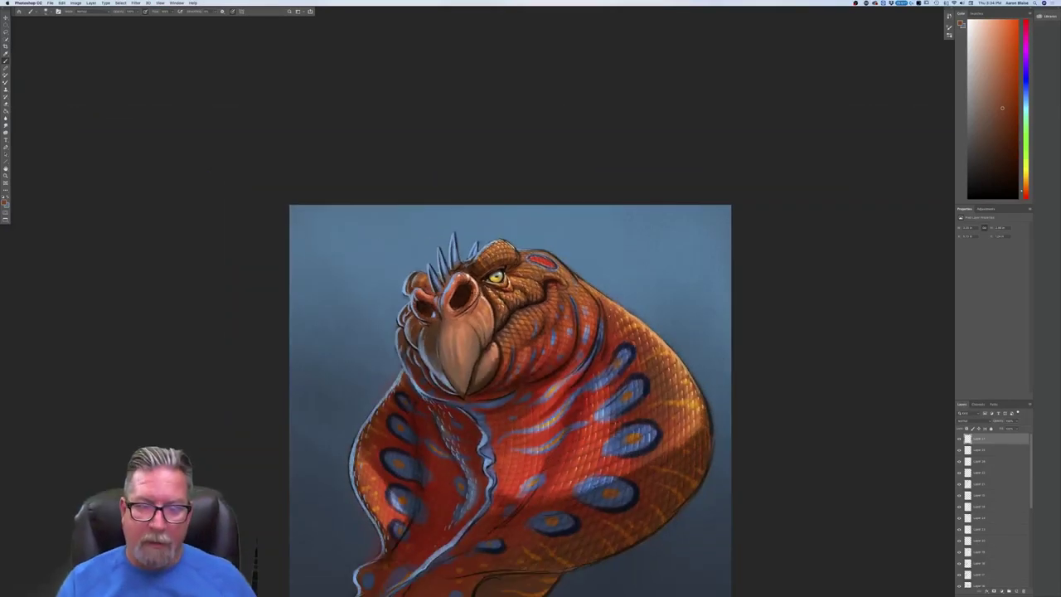
{"action": "key", "text": "super+minus"}
{"action": "key", "text": "super+minus"}
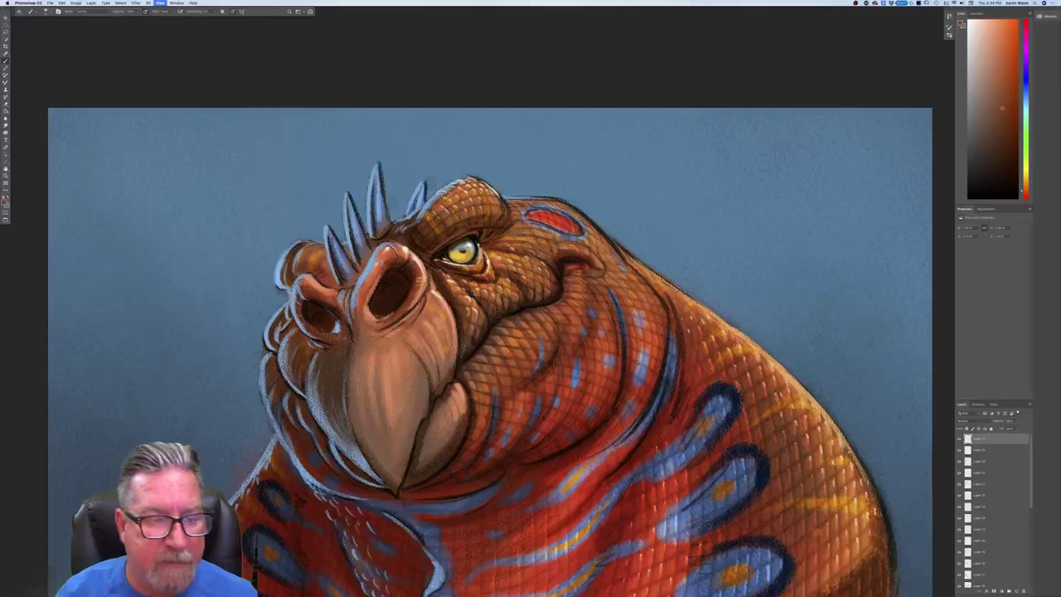
Set the foreground colour to a near-black brown and paint deeper shadows inside both nostrils.
{"action": "left_click", "coordinate": [4, 202]}
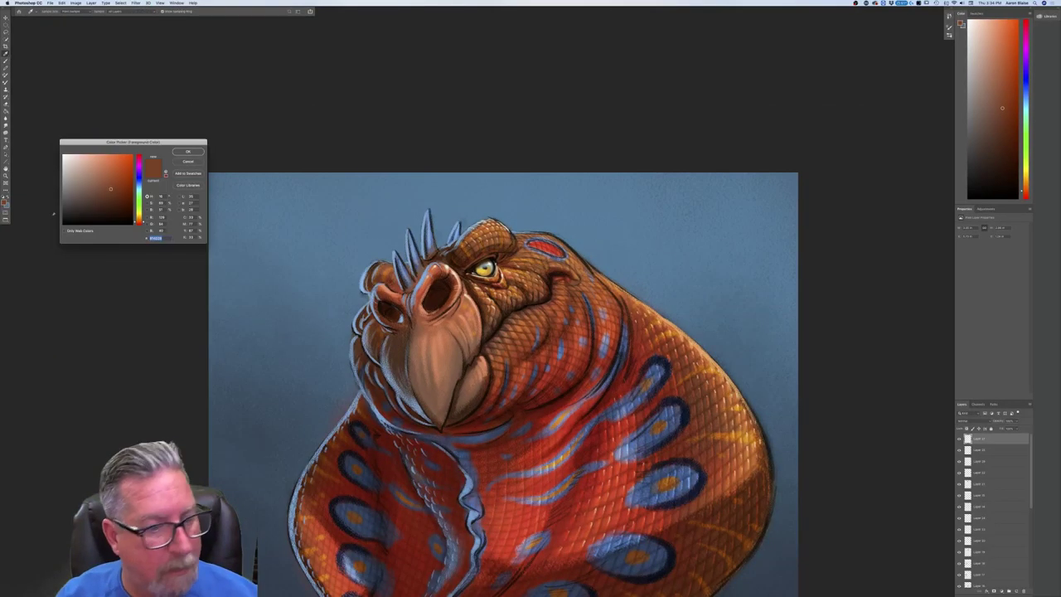
{"action": "left_click", "coordinate": [118, 211]}
{"action": "left_click_drag", "start_coordinate": [117, 210], "coordinate": [118, 220]}
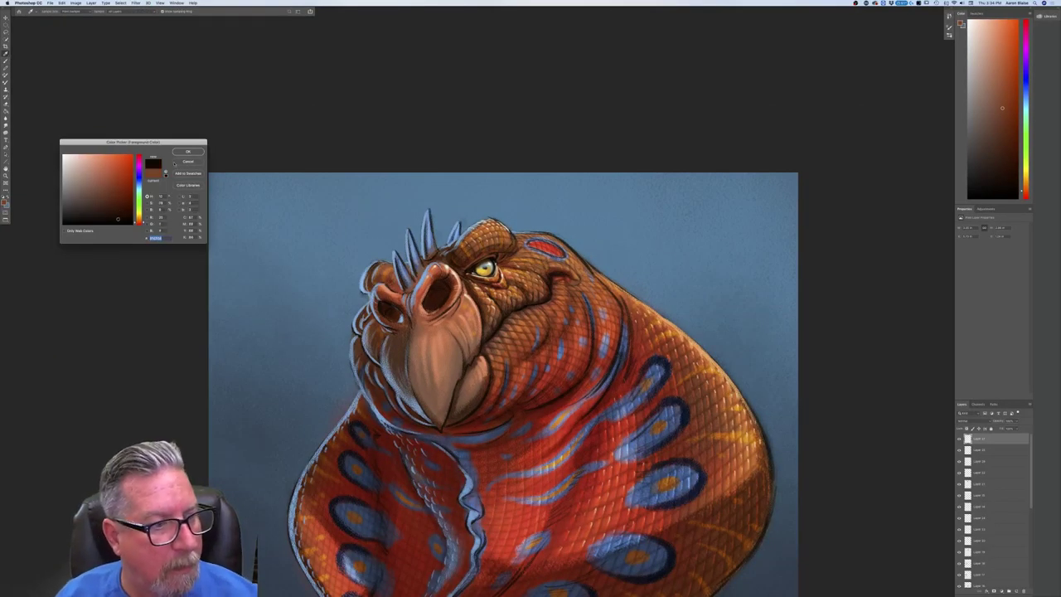
{"action": "key", "text": "Return"}
{"action": "mouse_move", "coordinate": [430, 303]}
{"action": "left_mouse_down"}
{"action": "mouse_move", "coordinate": [448, 288]}
{"action": "mouse_move", "coordinate": [428, 306]}
{"action": "mouse_move", "coordinate": [431, 292]}
{"action": "mouse_move", "coordinate": [428, 311]}
{"action": "mouse_move", "coordinate": [439, 308]}
{"action": "mouse_move", "coordinate": [426, 309]}
{"action": "mouse_move", "coordinate": [427, 297]}
{"action": "mouse_move", "coordinate": [386, 310]}
{"action": "left_mouse_up"}
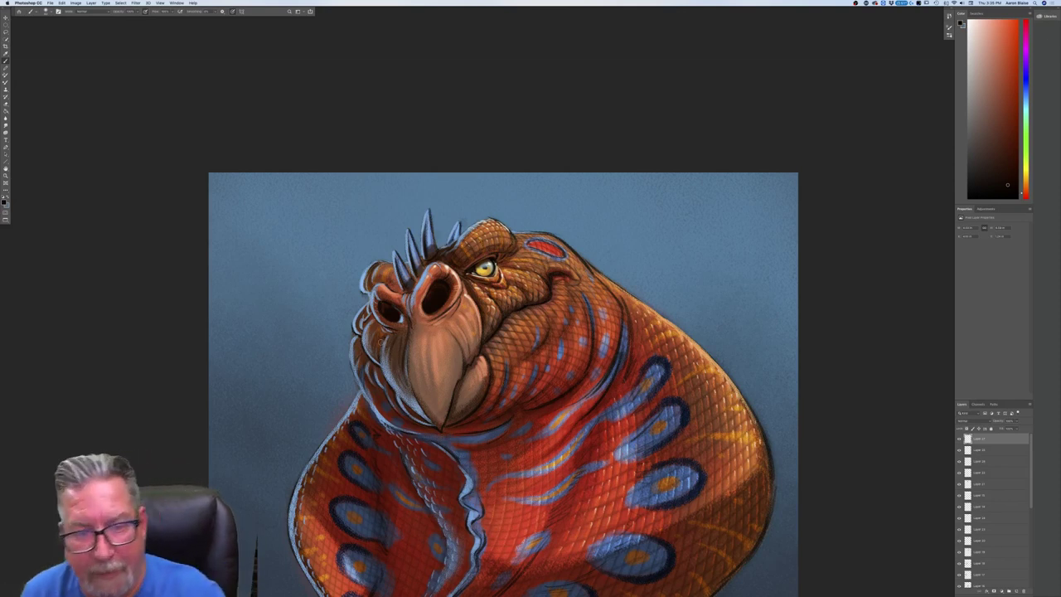
Sample a light orange from the hood's upper edge and paint rim light along the hood and back of the head with a sampled brush.
{"action": "left_click", "coordinate": [4, 202]}
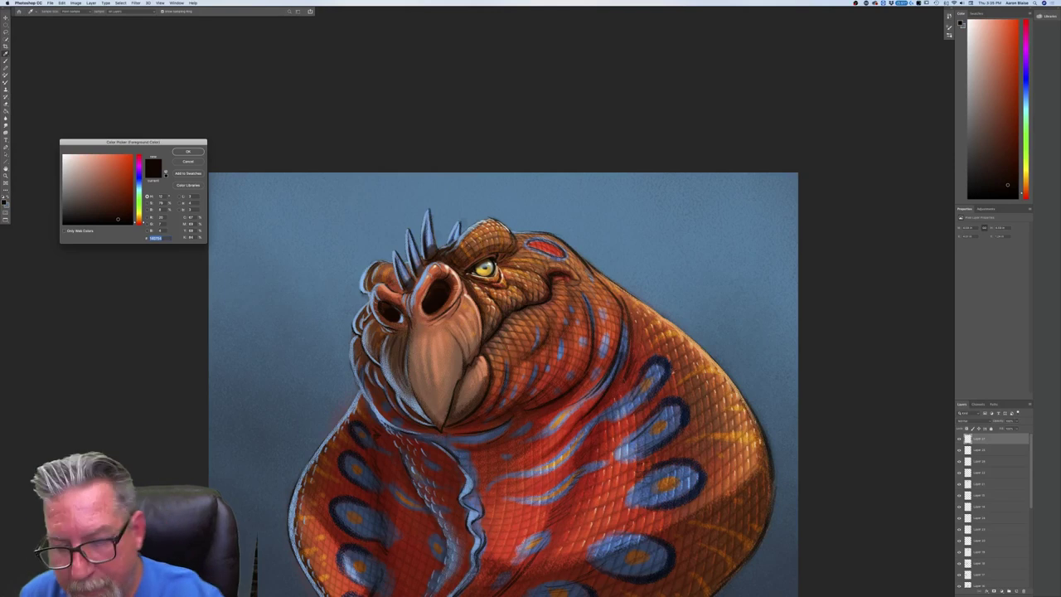
{"action": "left_click", "coordinate": [664, 317]}
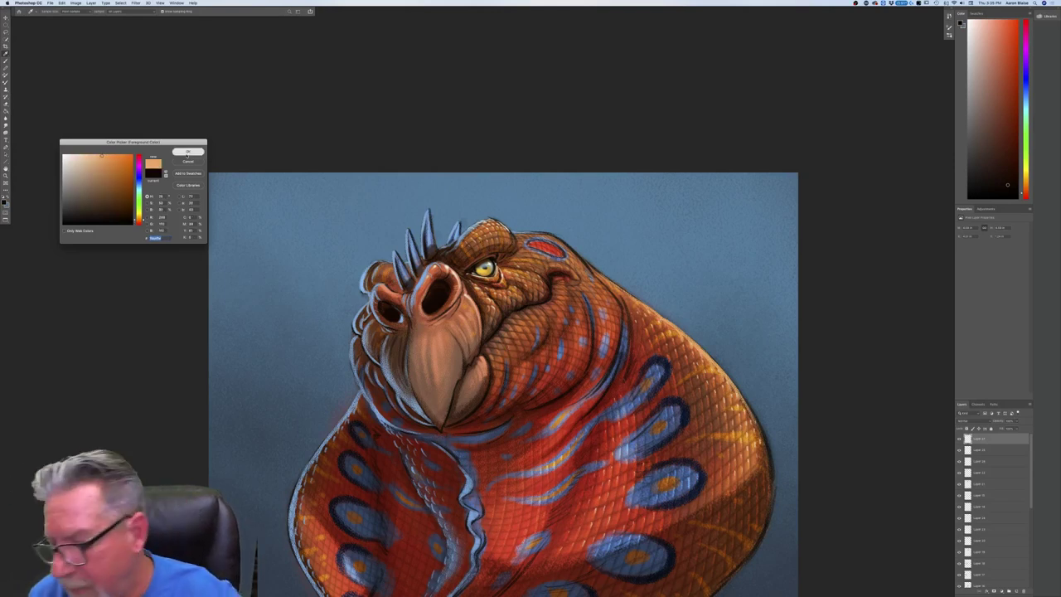
{"action": "left_click", "coordinate": [188, 152]}
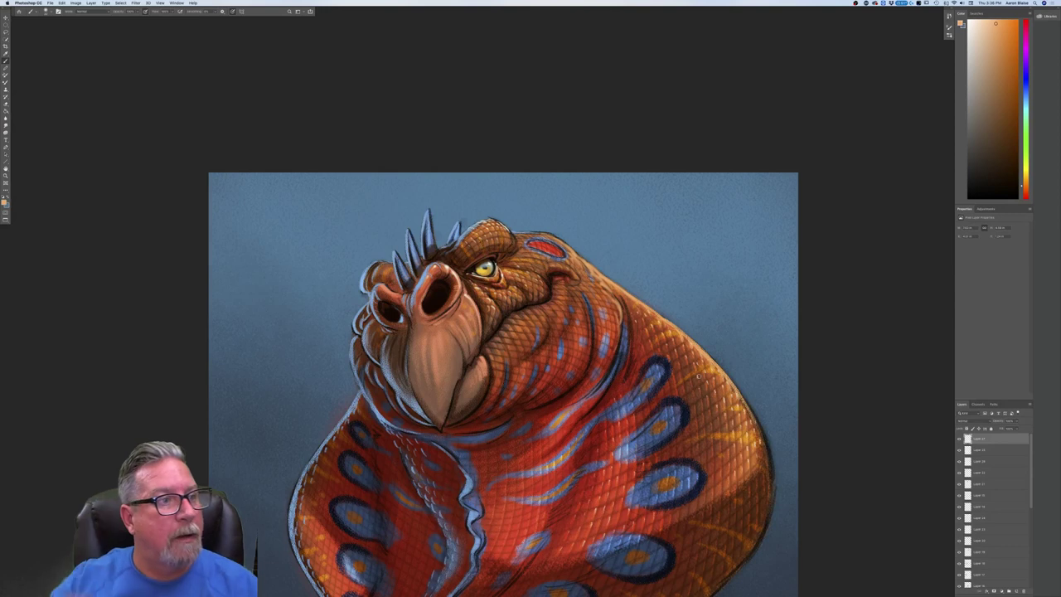
{"action": "left_click", "coordinate": [47, 11]}
{"action": "left_click", "coordinate": [51, 239]}
{"action": "key", "text": "Return"}
{"action": "left_click_drag", "start_coordinate": [599, 273], "coordinate": [629, 295]}
{"action": "mouse_move", "coordinate": [582, 254]}
{"action": "left_mouse_down"}
{"action": "mouse_move", "coordinate": [556, 234]}
{"action": "mouse_move", "coordinate": [520, 234]}
{"action": "mouse_move", "coordinate": [534, 233]}
{"action": "left_mouse_up"}
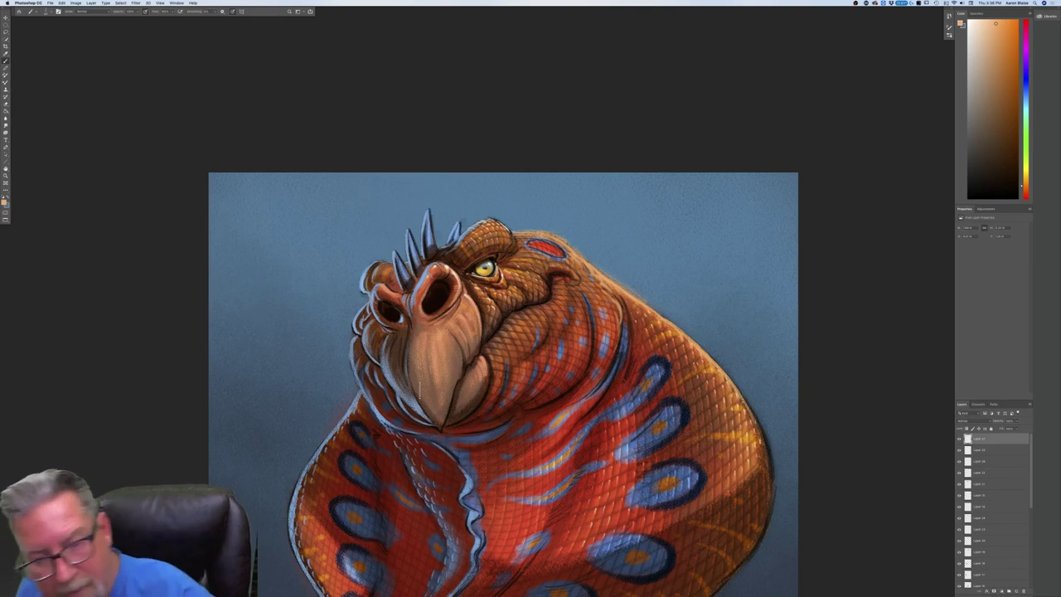
Add a new layer on top of the stack and set its blend mode to Overlay.
{"action": "key", "text": "ctrl+minus"}
{"action": "key", "text": "ctrl+minus"}
{"action": "key", "text": "ctrl+minus"}
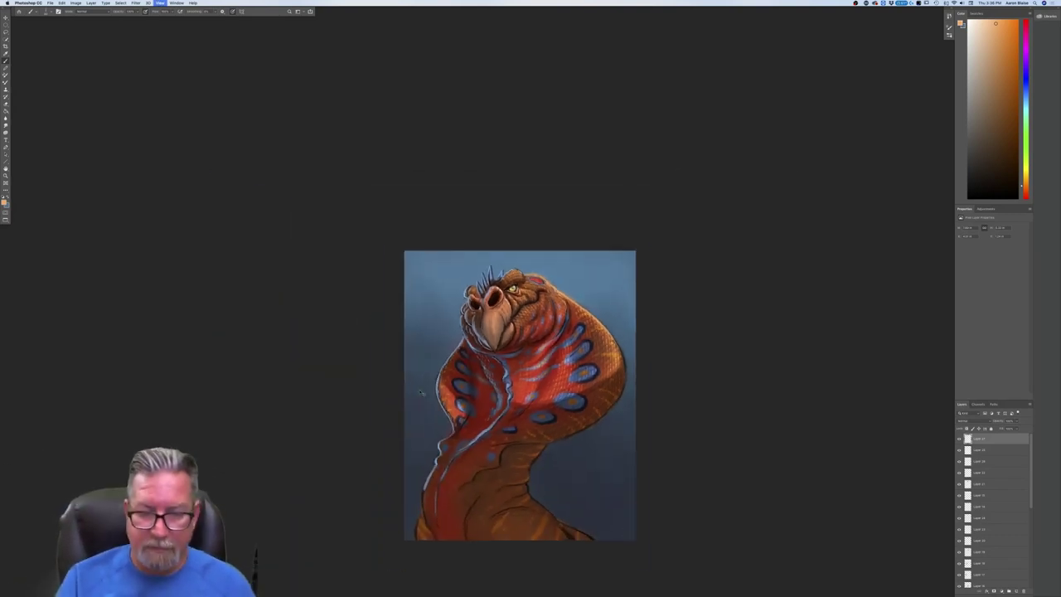
{"action": "key", "text": "ctrl+plus"}
{"action": "key", "text": "ctrl+plus"}
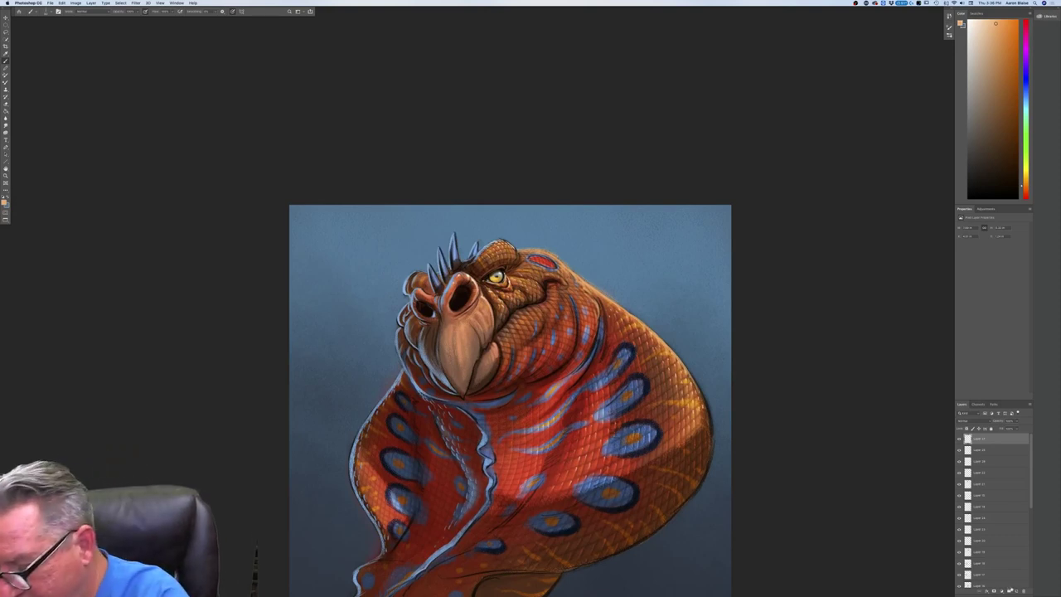
{"action": "left_click", "coordinate": [961, 421]}
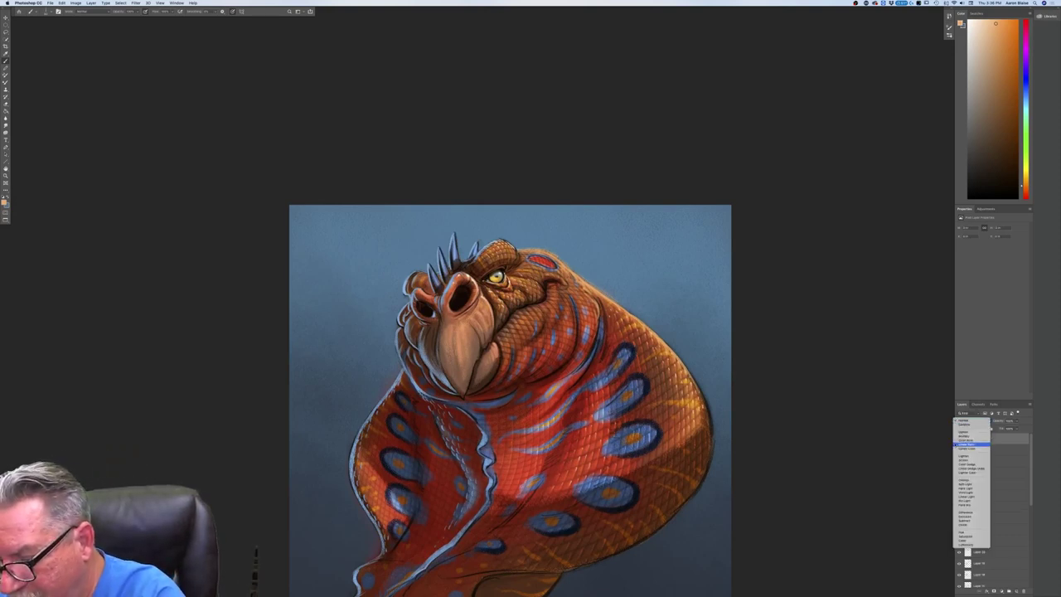
{"action": "left_click", "coordinate": [961, 480]}
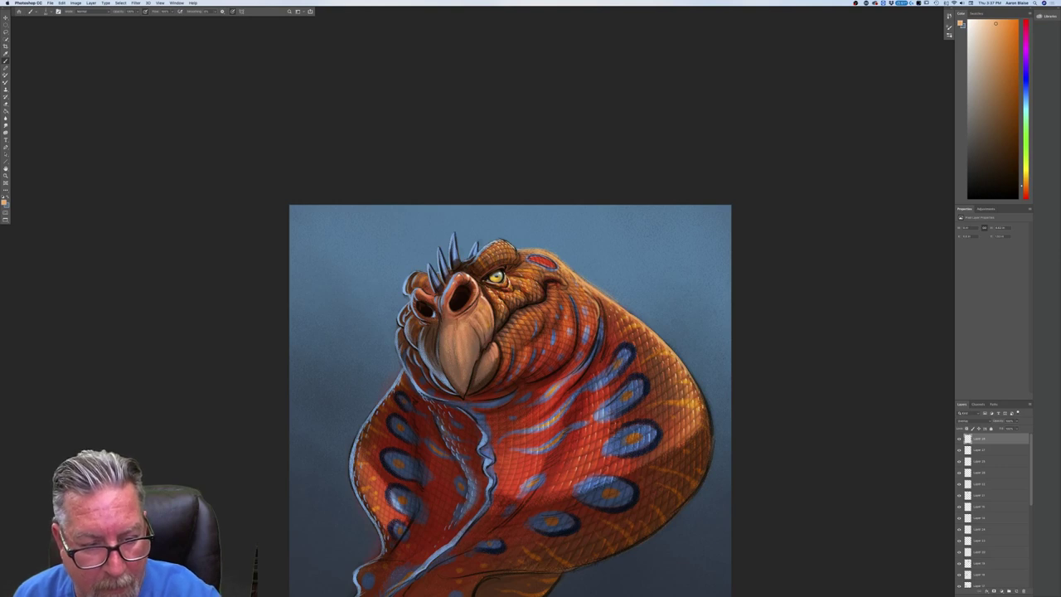
Paint a warm light orange glow over the head, beak and outer hood edges, and check it across the whole painting.
{"action": "left_click_drag", "start_coordinate": [461, 425], "coordinate": [461, 436]}
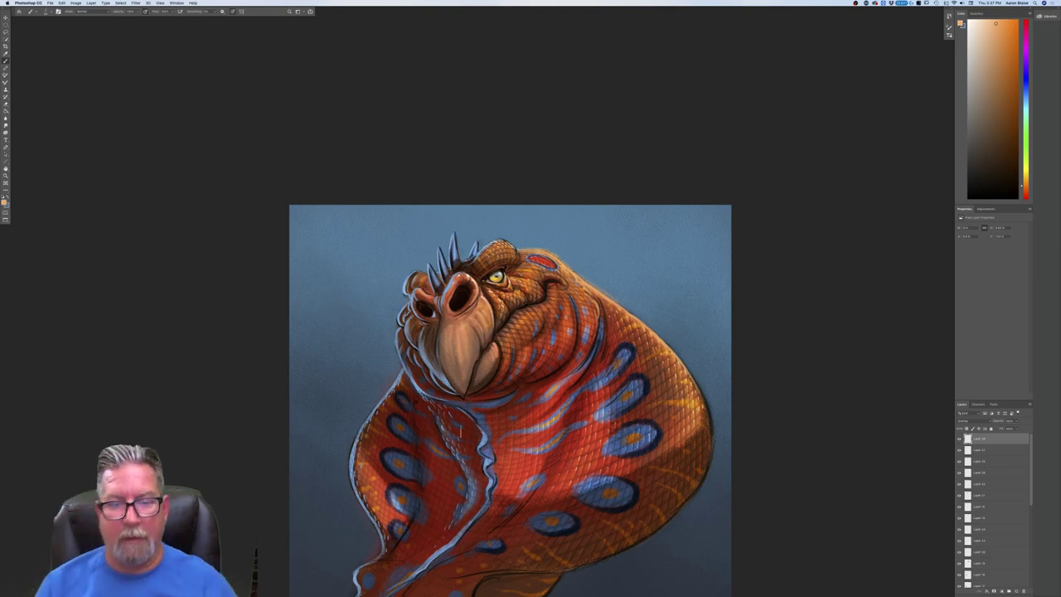
{"action": "key", "text": "ctrl+z"}
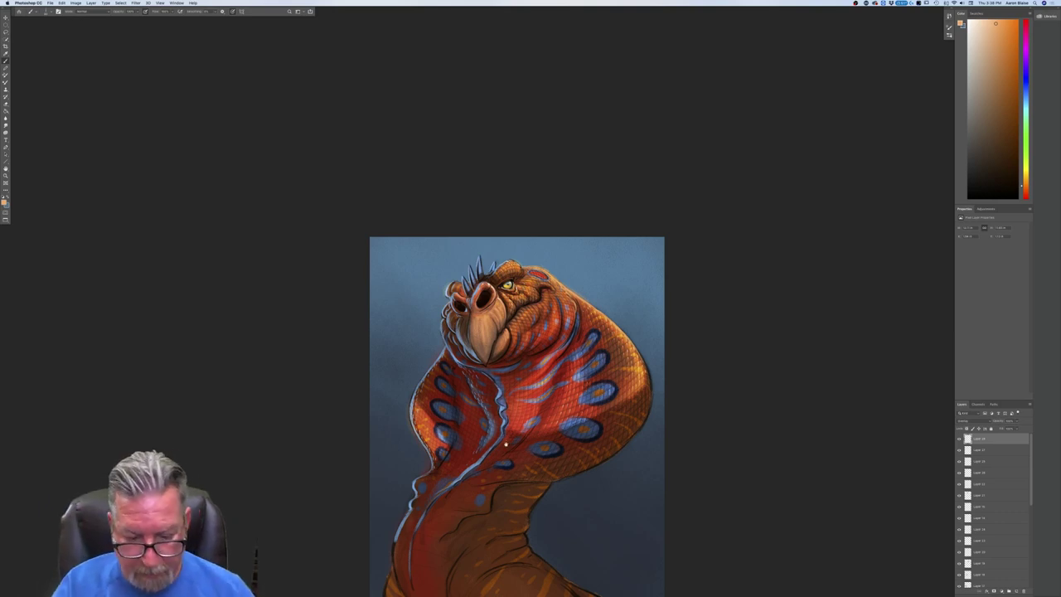
{"action": "left_click_drag", "start_coordinate": [506, 444], "coordinate": [496, 306]}
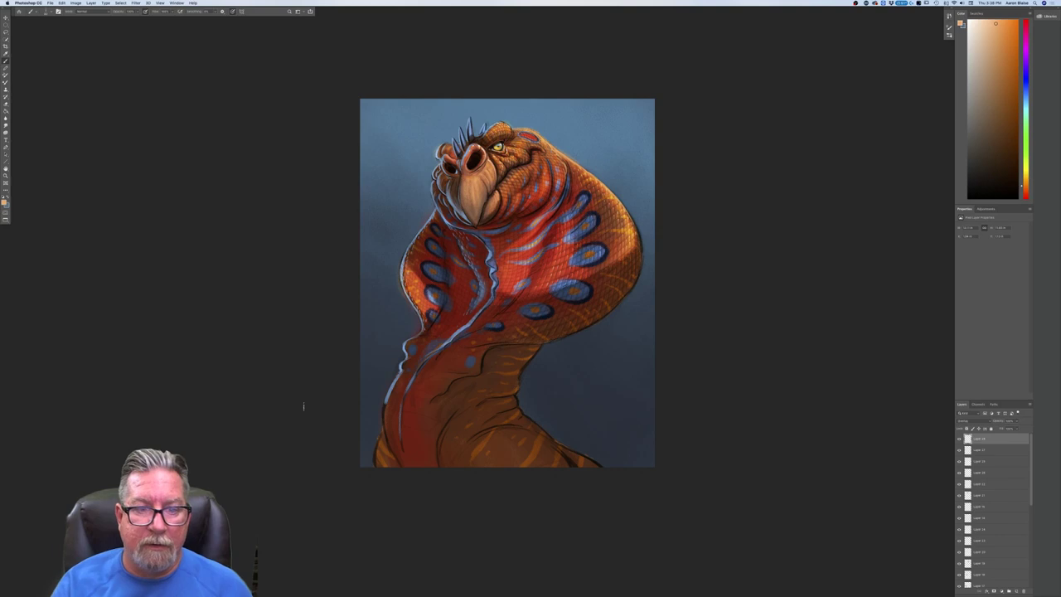
{"action": "key", "text": "ctrl+plus"}
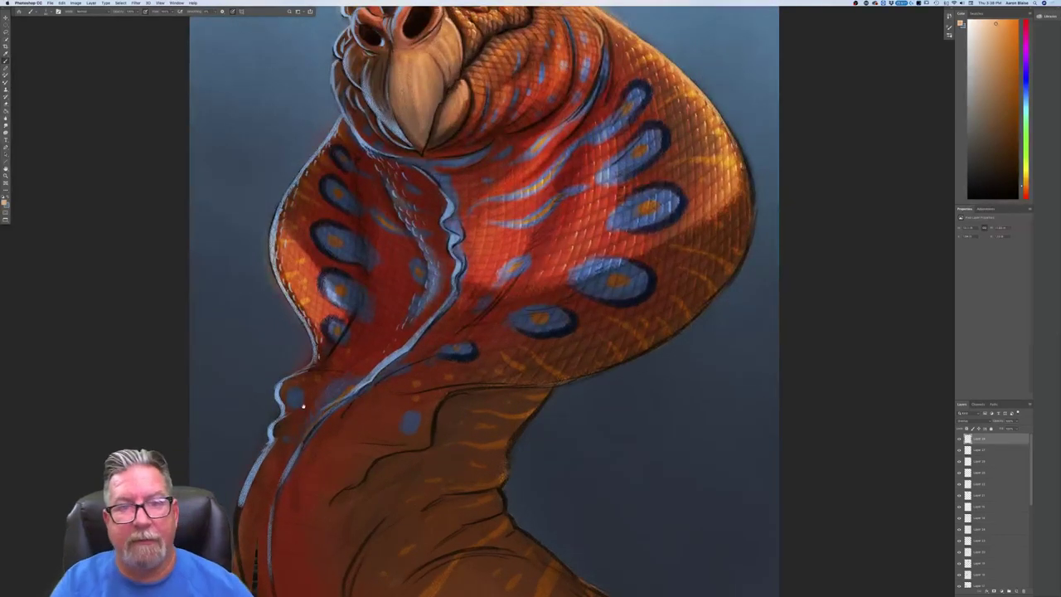
{"action": "key", "text": "ctrl+minus"}
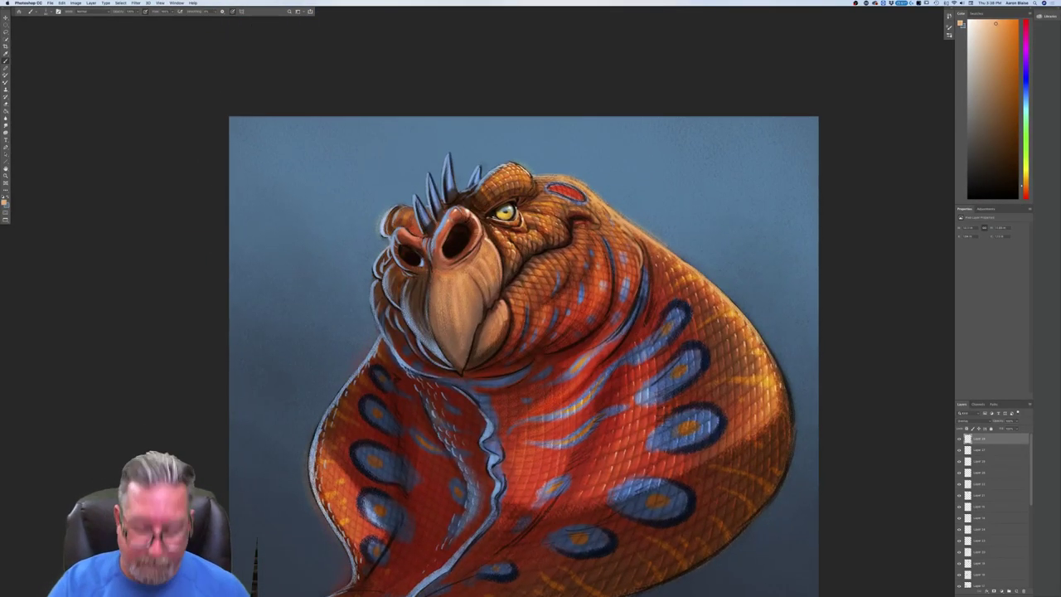
Check the whole painting and add a new layer at the top of the layer stack.
{"action": "key", "text": "ctrl+minus"}
{"action": "key", "text": "ctrl+minus"}
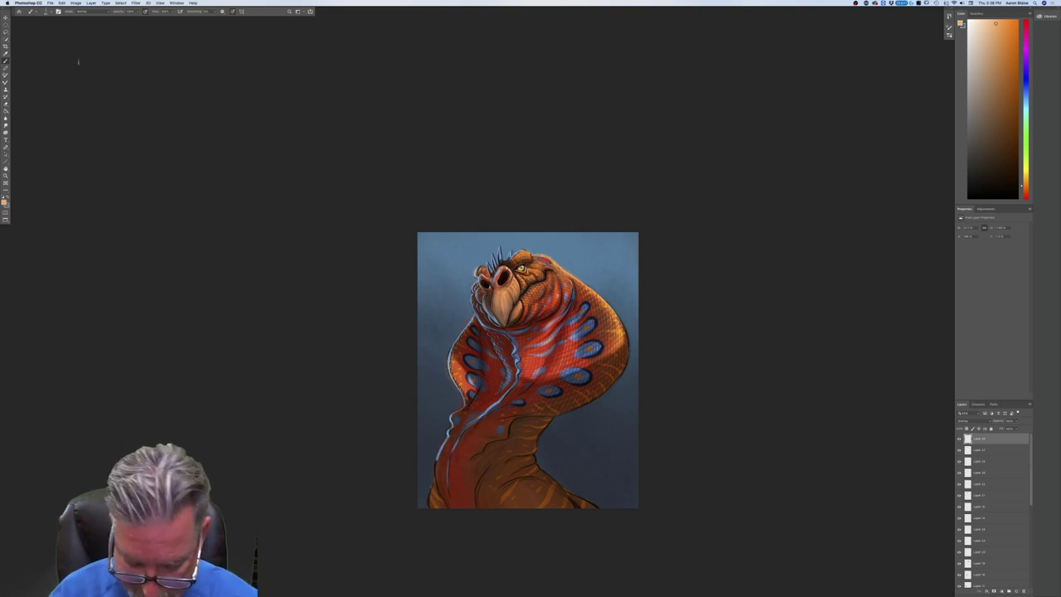
{"action": "key", "text": "super+equal"}
{"action": "key", "text": "super+equal"}
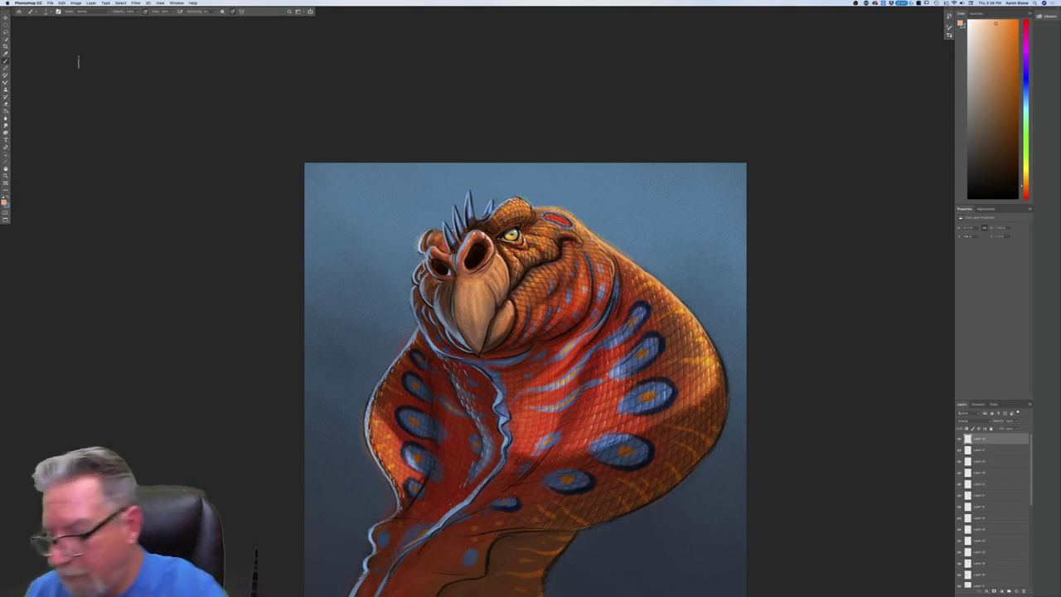
{"action": "left_click", "coordinate": [1004, 582]}
{"action": "left_click", "coordinate": [1008, 591]}
{"action": "left_click", "coordinate": [1016, 591]}
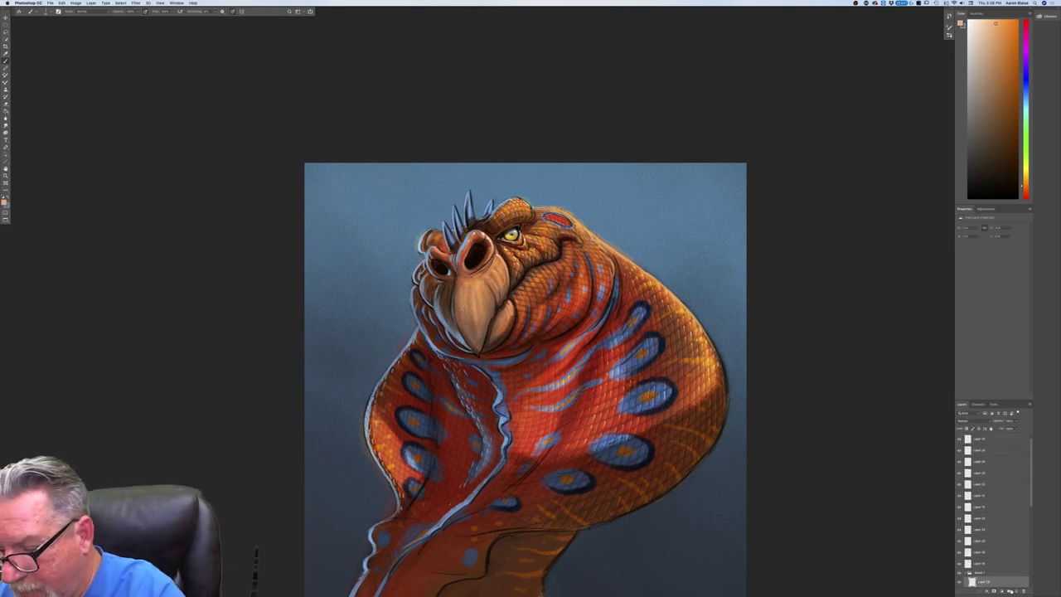
{"action": "scroll", "coordinate": [999, 509], "scroll_direction": "up", "scroll_amount": 1}
{"action": "left_click", "coordinate": [1018, 591]}
{"action": "left_click", "coordinate": [1017, 591]}
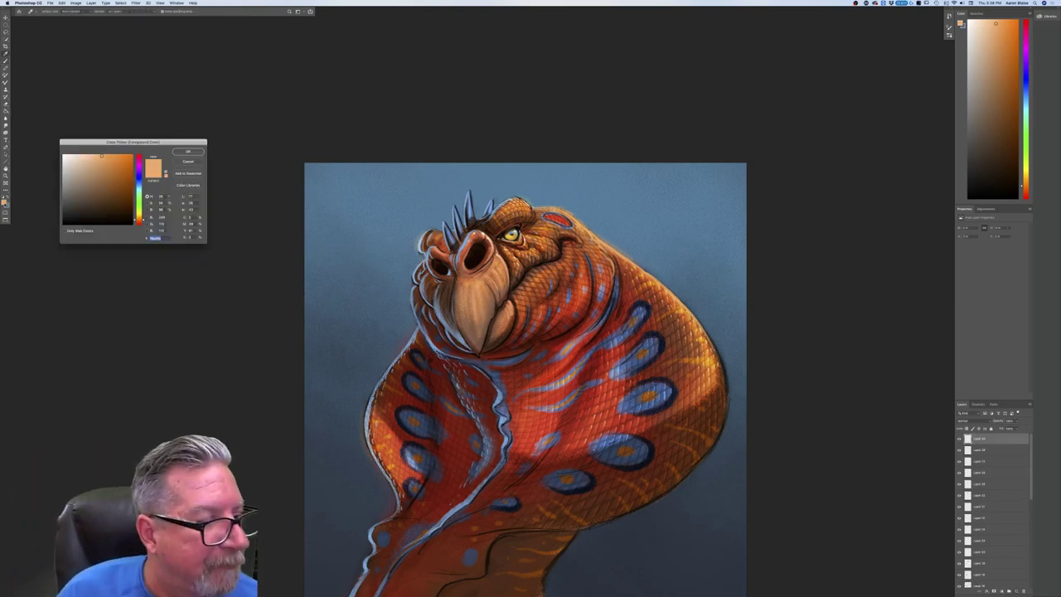
Set the foreground colour to a paler peach and choose another brush from the brush presets.
{"action": "left_click", "coordinate": [4, 202]}
{"action": "left_click", "coordinate": [87, 155]}
{"action": "left_click", "coordinate": [189, 152]}
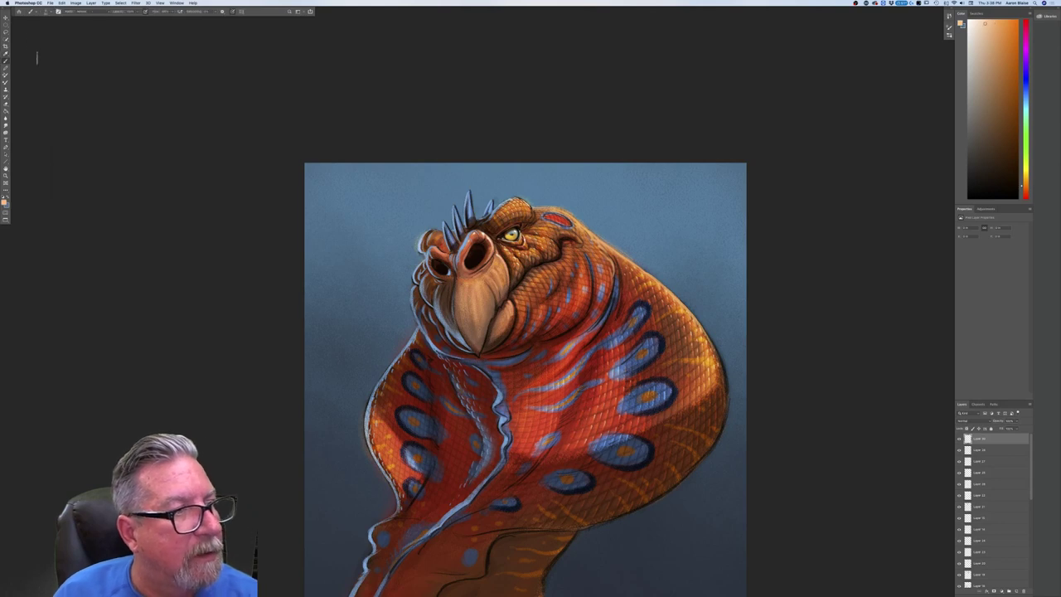
{"action": "left_click", "coordinate": [46, 11]}
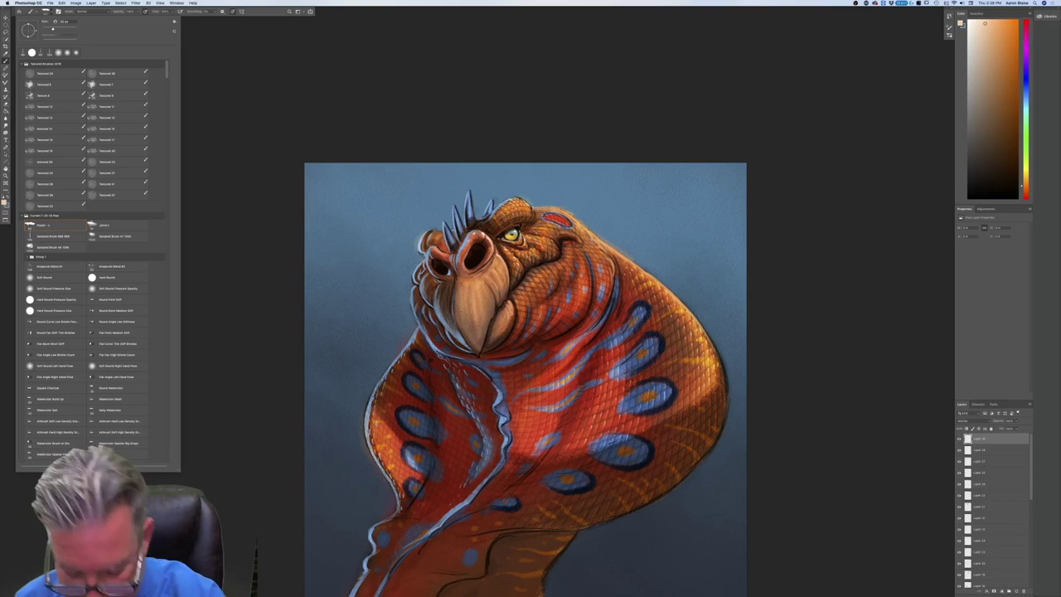
{"action": "left_click", "coordinate": [403, 141]}
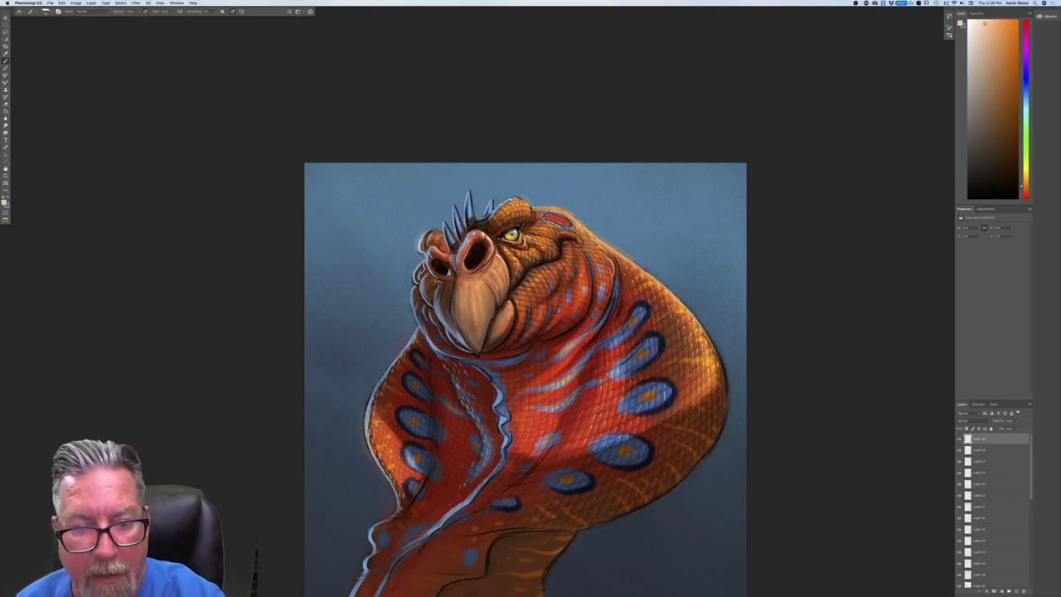
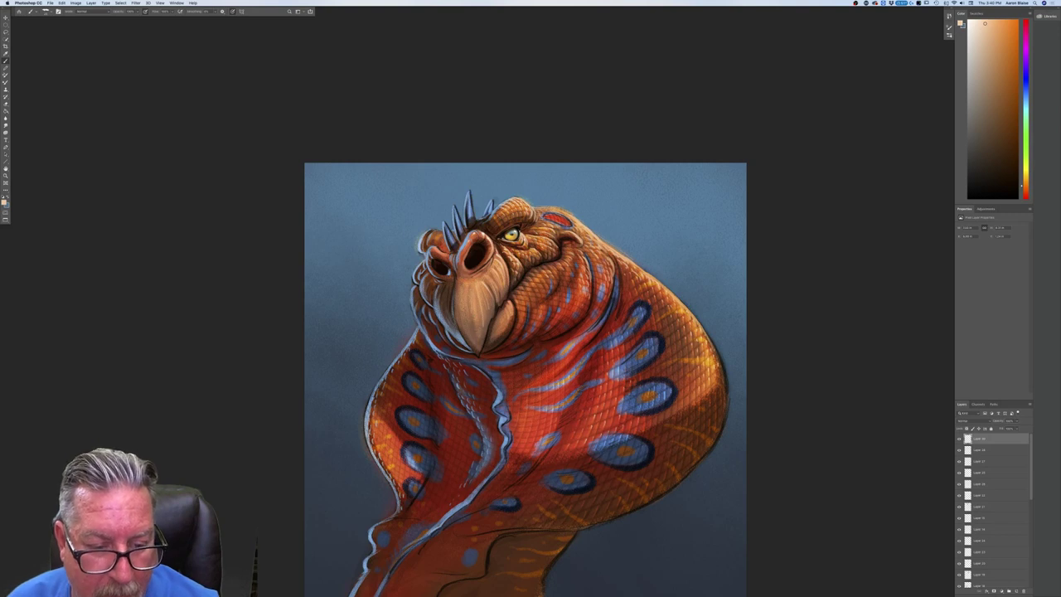
Paint fine pale peach highlights on the beak and the face scales, and check them up close and across the whole painting.
{"action": "left_click_drag", "start_coordinate": [474, 337], "coordinate": [478, 352]}
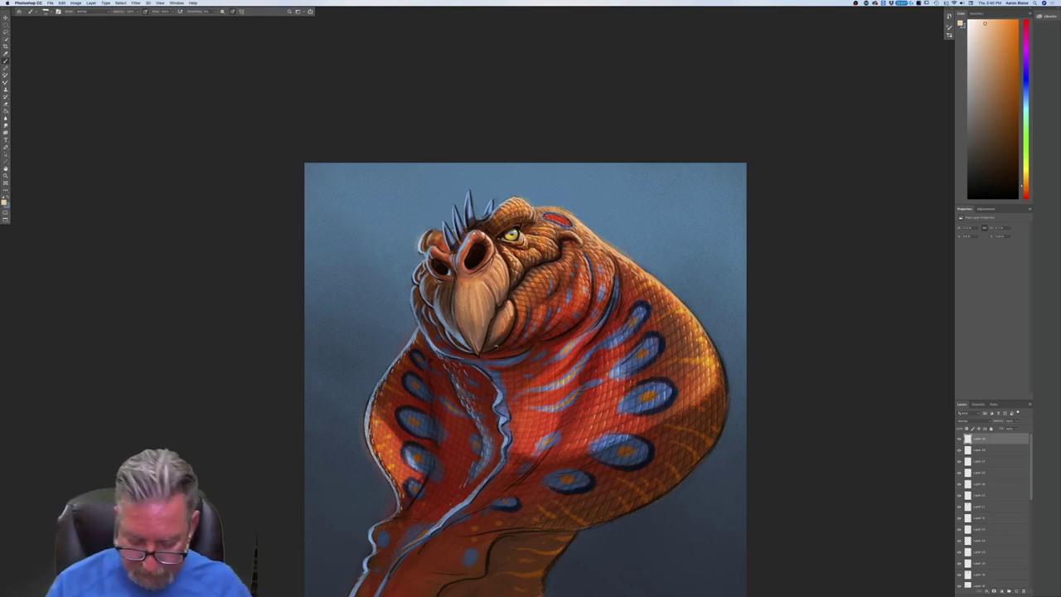
{"action": "key", "text": "super+minus"}
{"action": "key", "text": "super+plus"}
{"action": "key", "text": "super+plus"}
{"action": "key", "text": "ctrl+plus"}
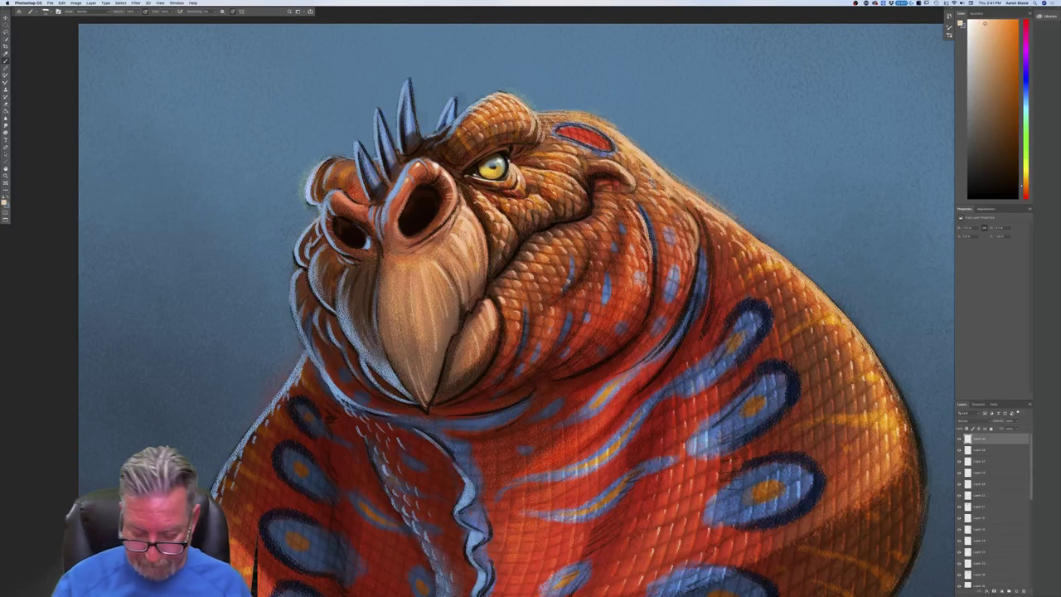
{"action": "key", "text": "super+minus"}
{"action": "key", "text": "super+minus"}
{"action": "key", "text": "super+minus"}
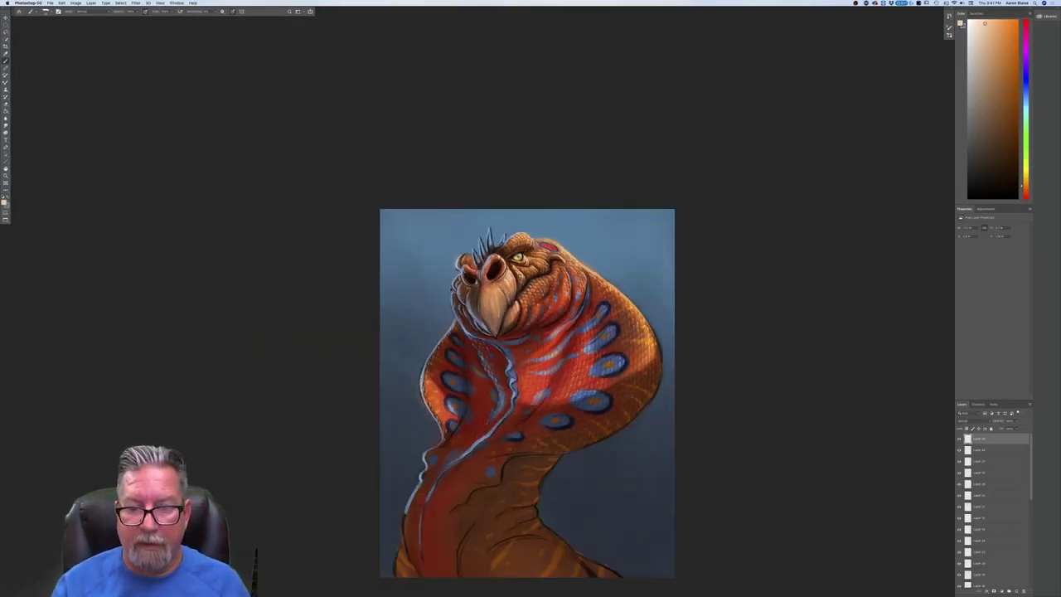
{"action": "key", "text": "super+plus"}
{"action": "key", "text": "super+plus"}
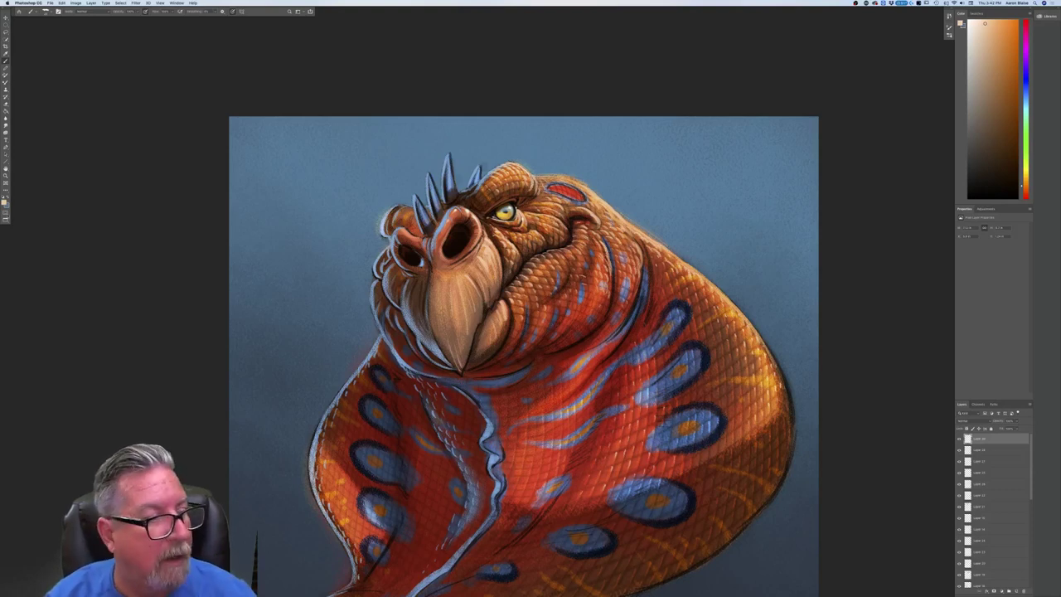
Sample a dark brown beside the beak tip, shift it to a muted reddish brown and paint along the beak's lower edge.
{"action": "left_click", "coordinate": [5, 201]}
{"action": "left_click", "coordinate": [472, 368]}
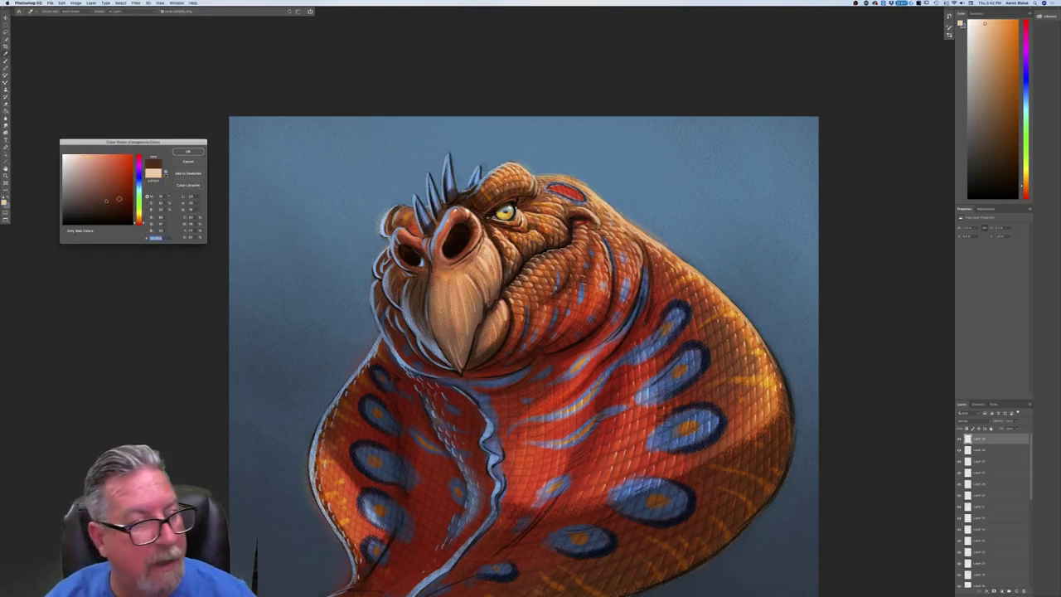
{"action": "left_click", "coordinate": [108, 190]}
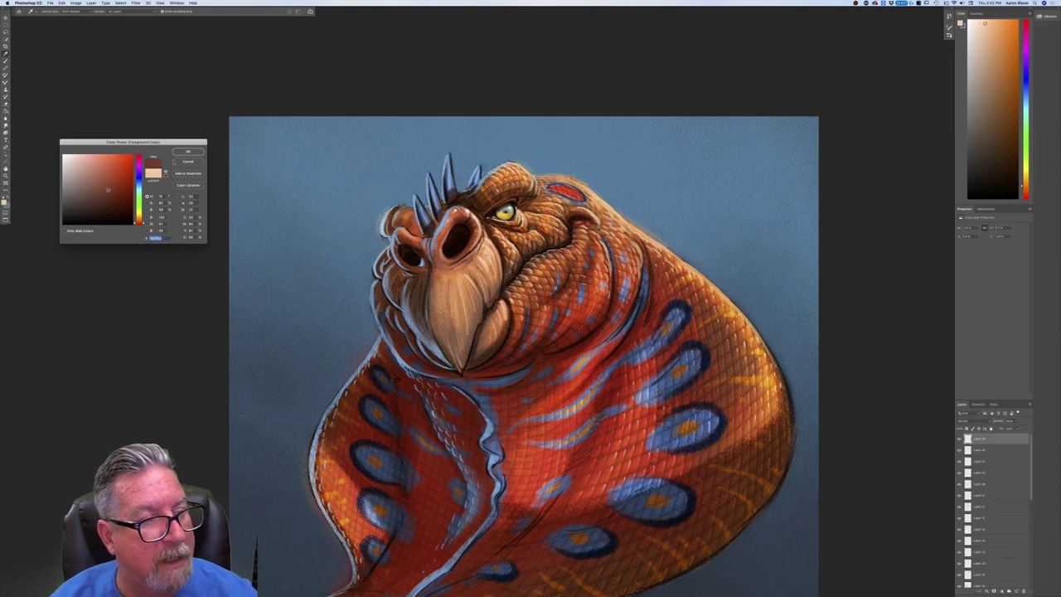
{"action": "key", "text": "Return"}
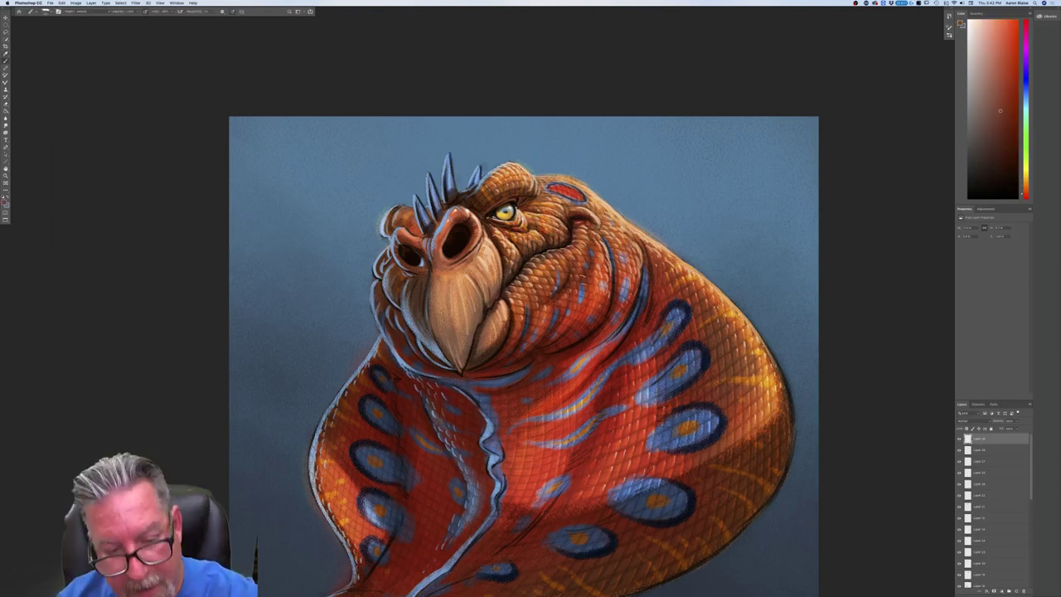
{"action": "left_click_drag", "start_coordinate": [509, 314], "coordinate": [479, 362]}
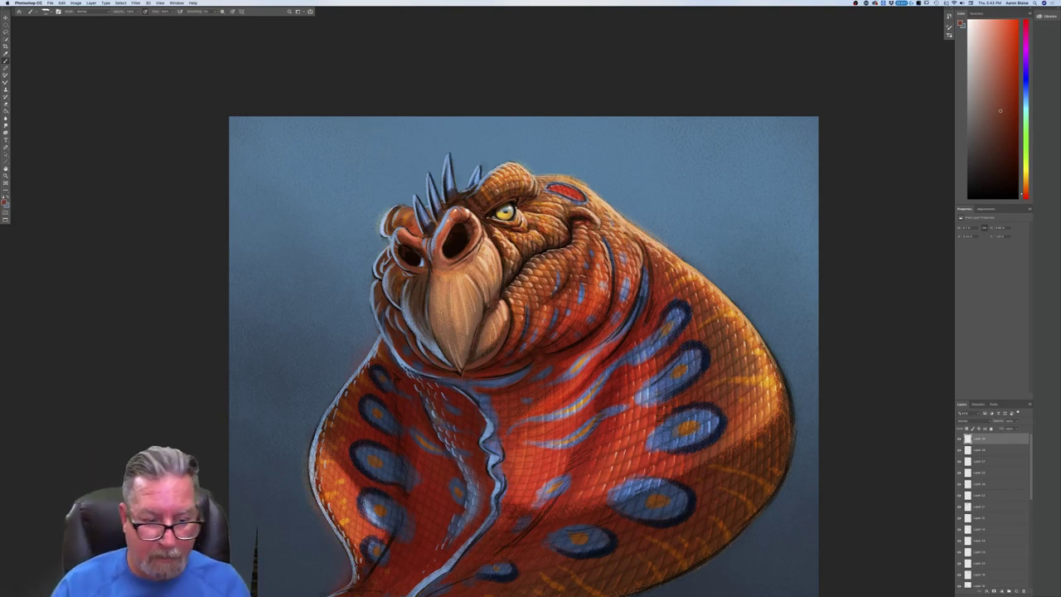
{"action": "left_click_drag", "start_coordinate": [172, 394], "coordinate": [182, 360]}
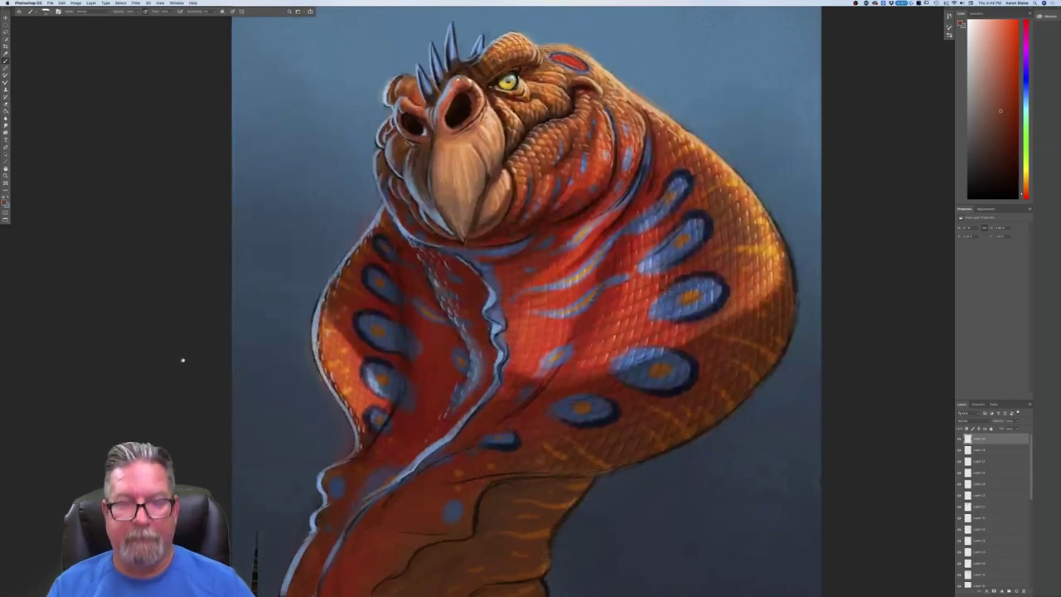
{"action": "key", "text": "super+0"}
{"action": "key", "text": "super+minus"}
{"action": "key", "text": "super+minus"}
{"action": "key", "text": "super+minus"}
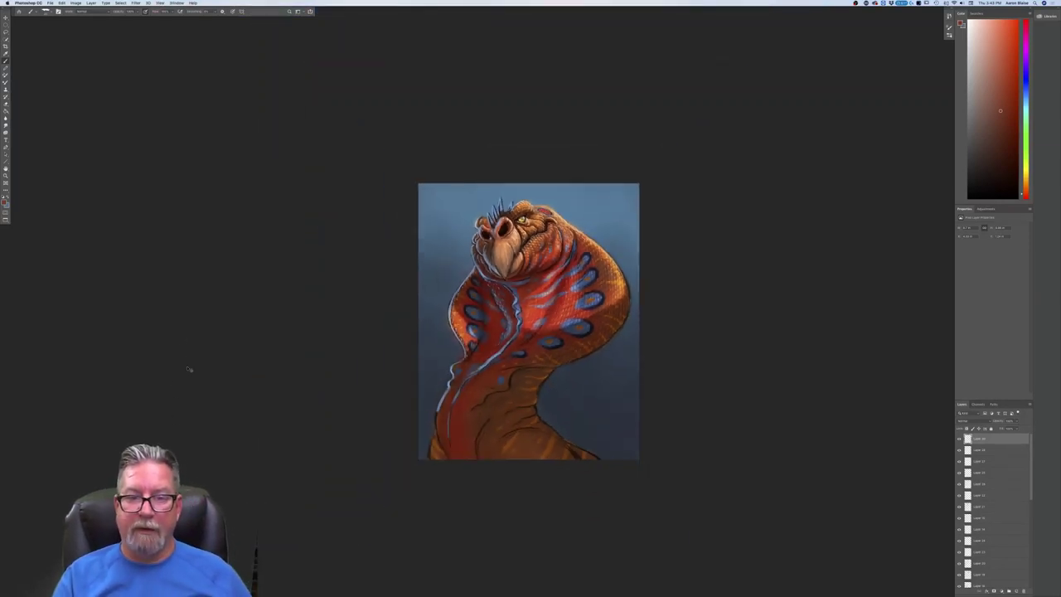
{"action": "key", "text": "super+plus"}
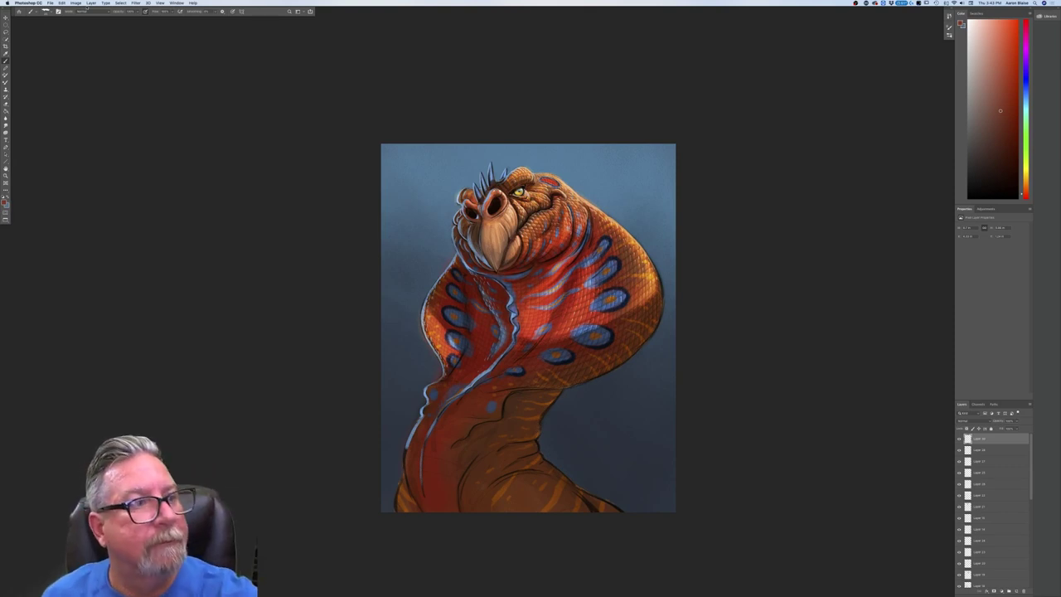
Flip the canvas horizontally to check the composition in mirror view, and restore its original orientation.
{"action": "left_click", "coordinate": [76, 4]}
{"action": "mouse_move", "coordinate": [91, 55]}
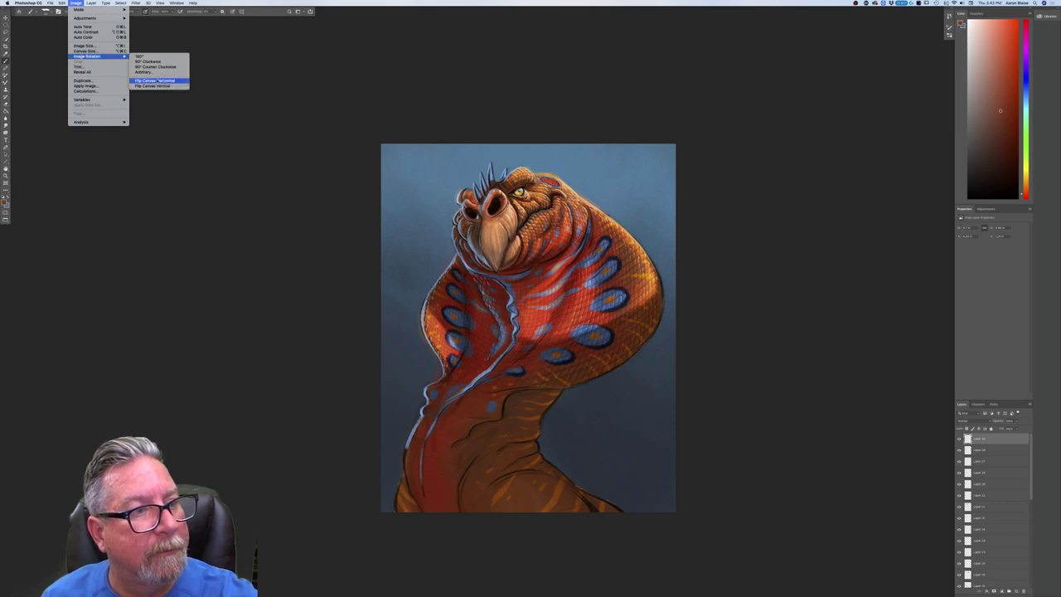
{"action": "left_click", "coordinate": [158, 81]}
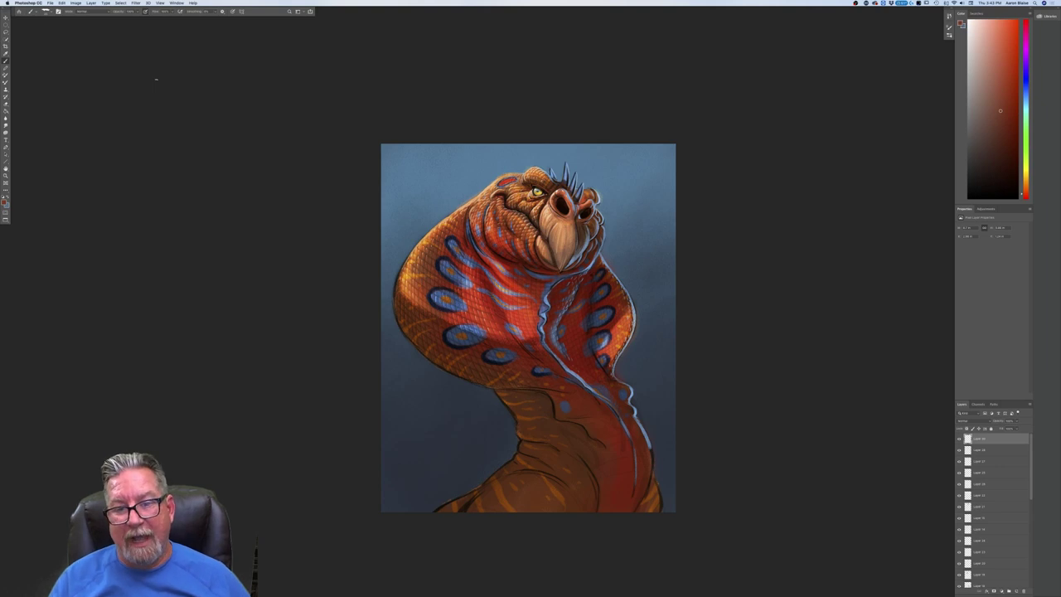
{"action": "key", "text": "super+equal"}
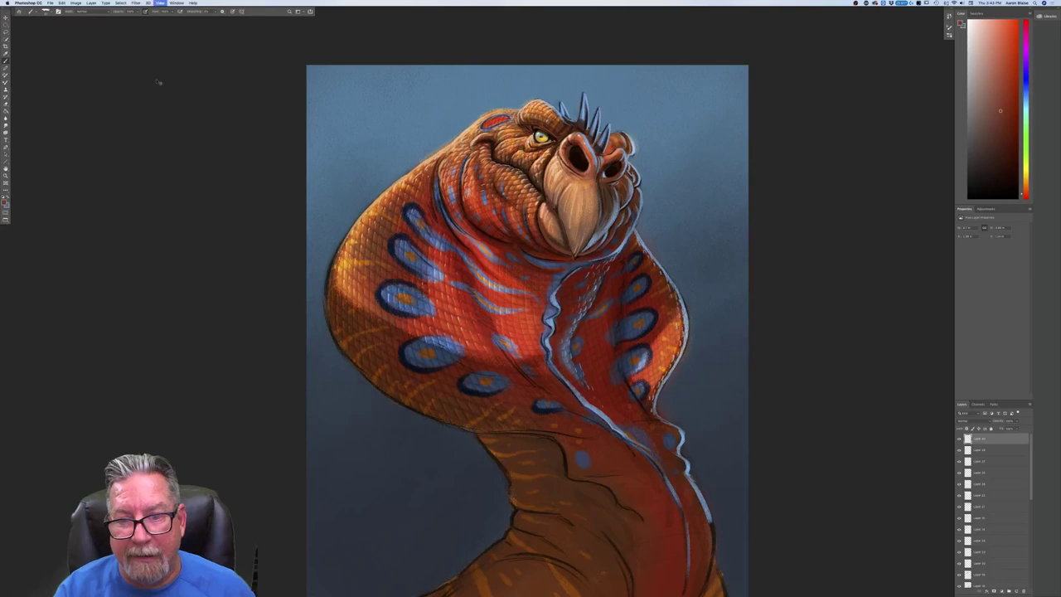
{"action": "key", "text": "super+minus"}
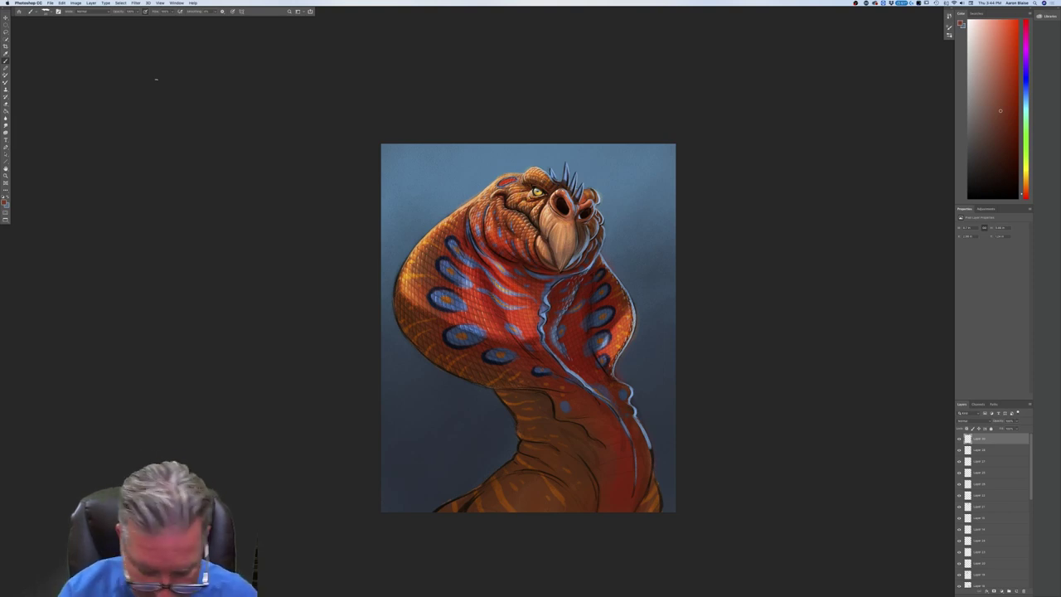
{"action": "key", "text": "super+shift+h"}
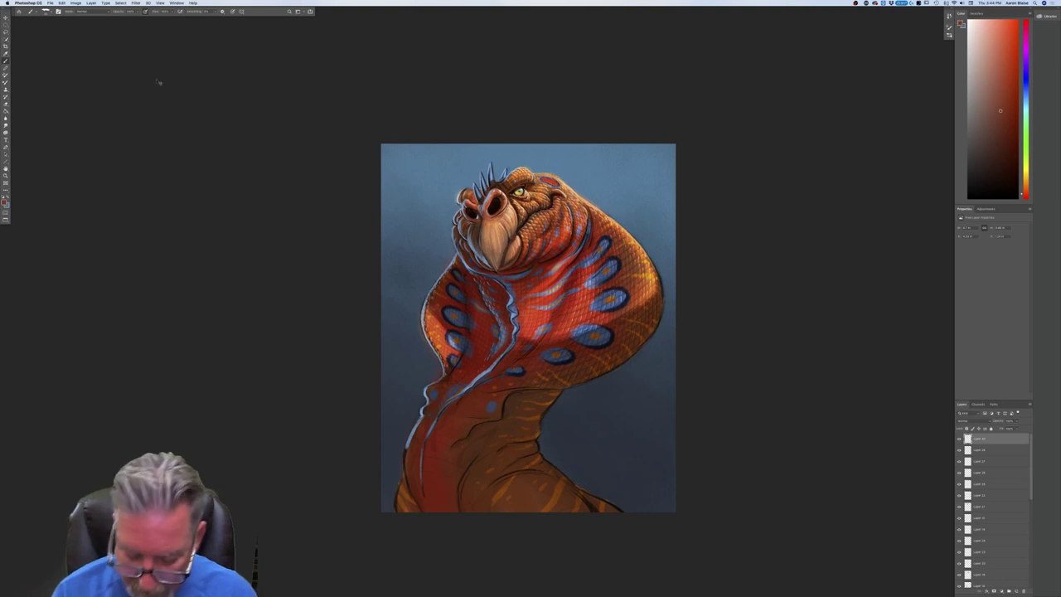
{"action": "key", "text": "super+equal"}
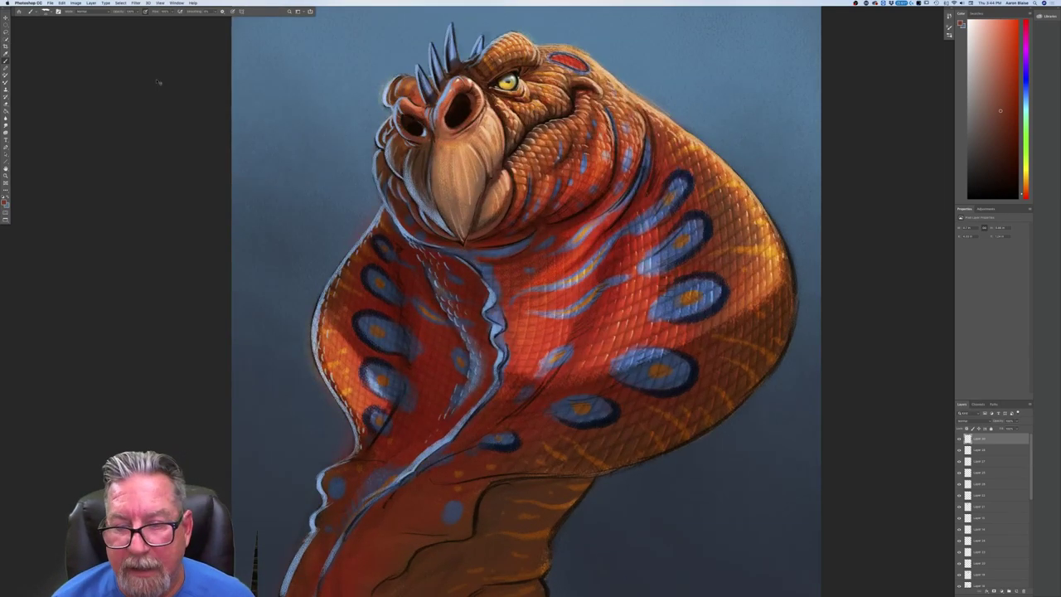
{"action": "key", "text": "super+minus"}
{"action": "key", "text": "super+minus"}
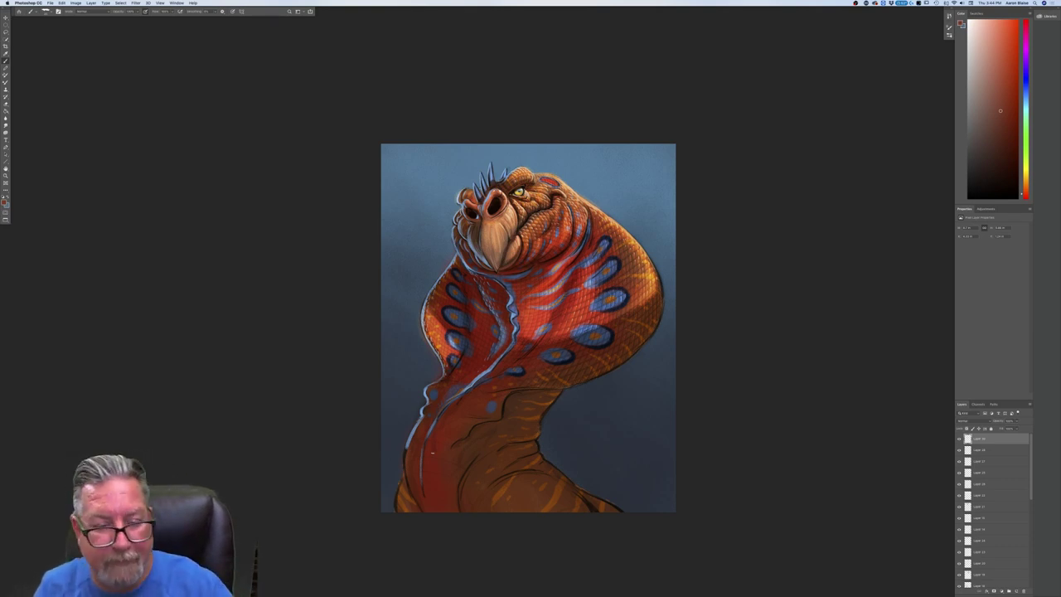
Search the computer's files for "grunge" and open Forest Creature 2.psd.
{"action": "left_click", "coordinate": [51, 2]}
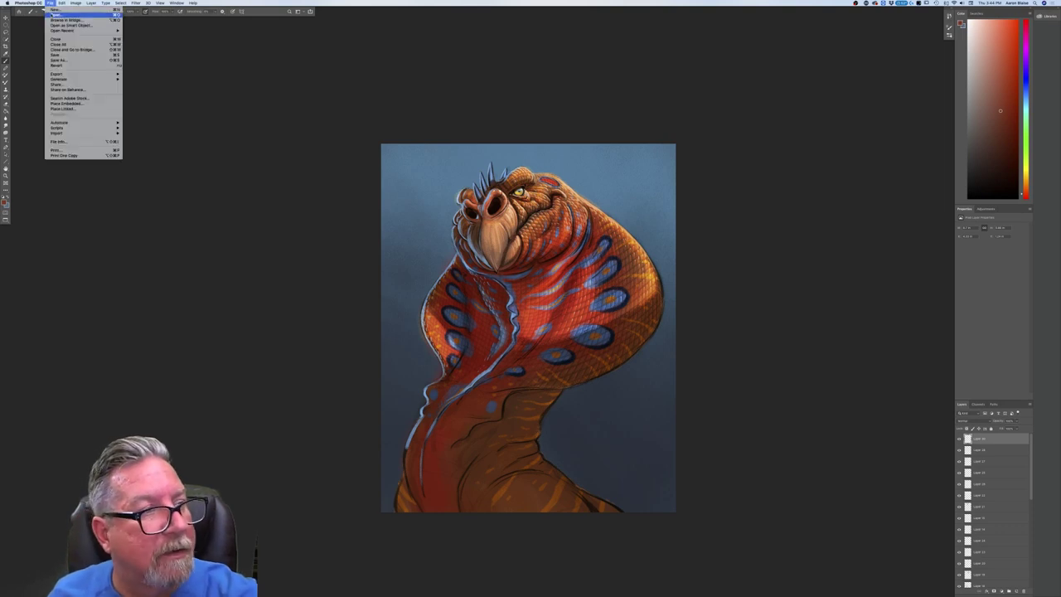
{"action": "left_click", "coordinate": [56, 15]}
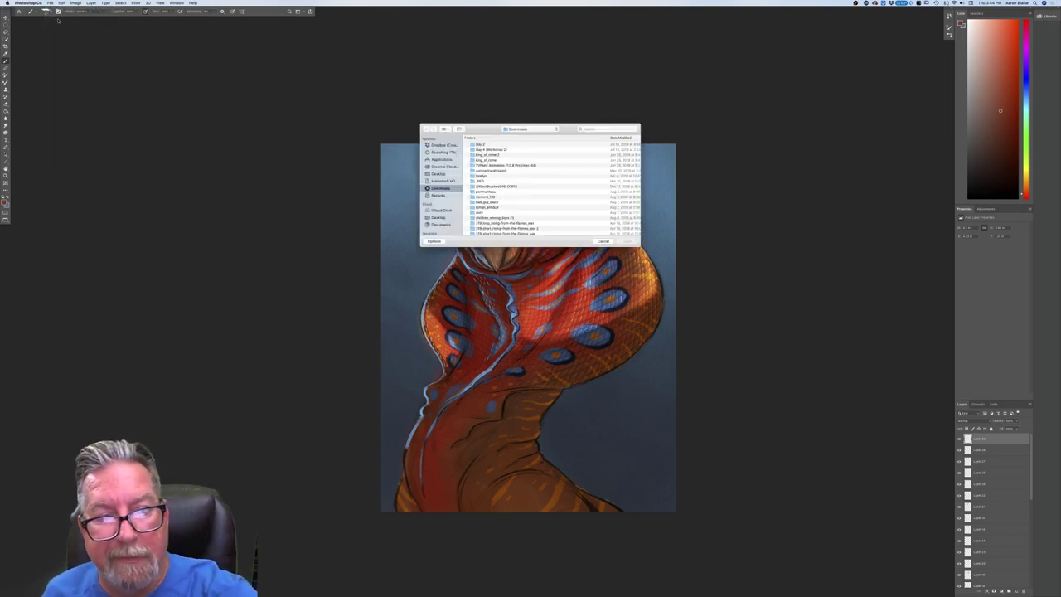
{"action": "left_click", "coordinate": [584, 129]}
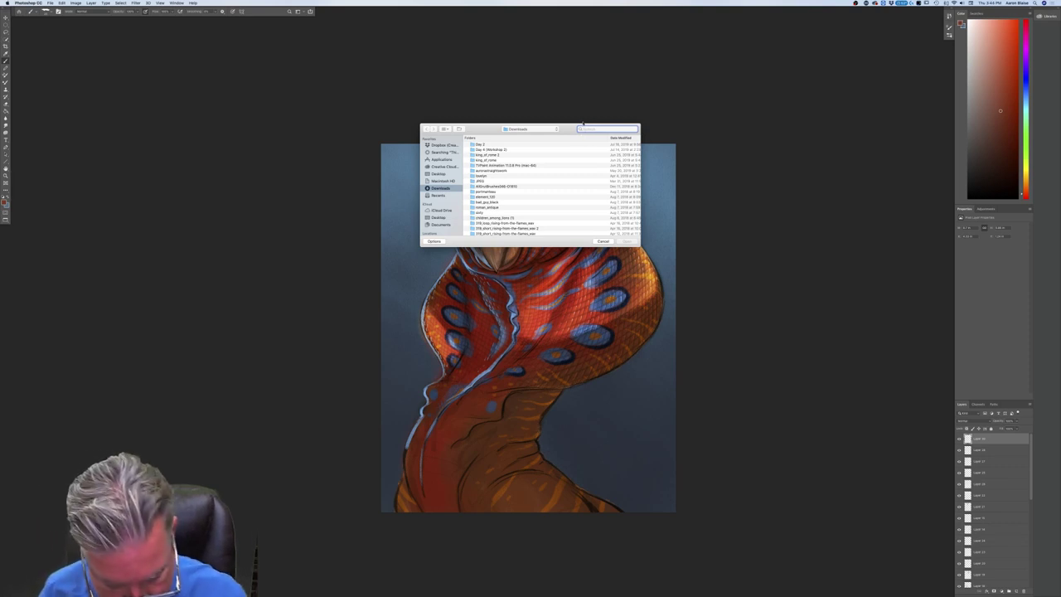
{"action": "type", "text": "grunge"}
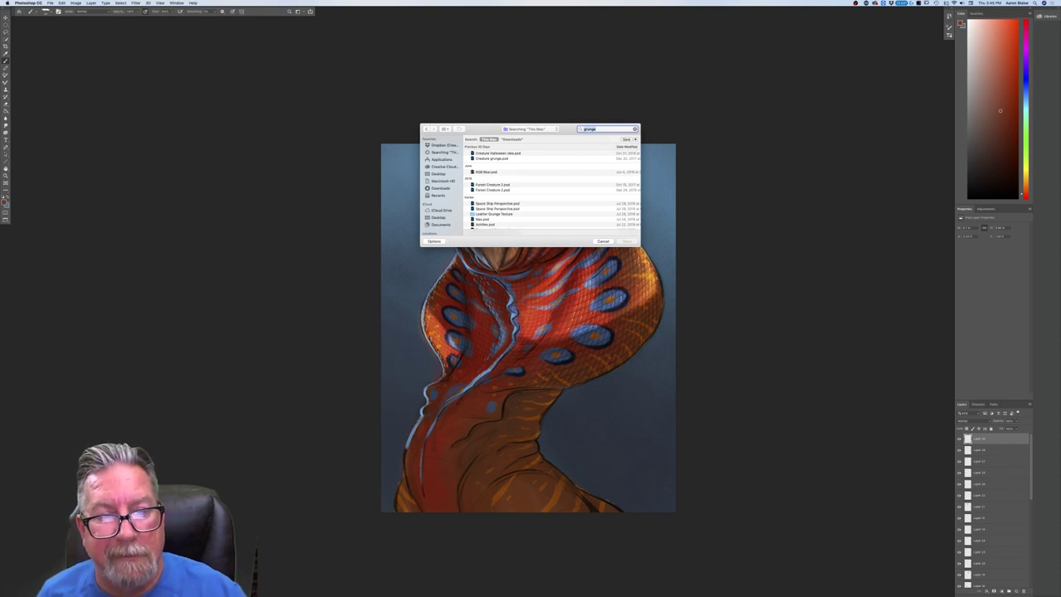
{"action": "left_click", "coordinate": [489, 184]}
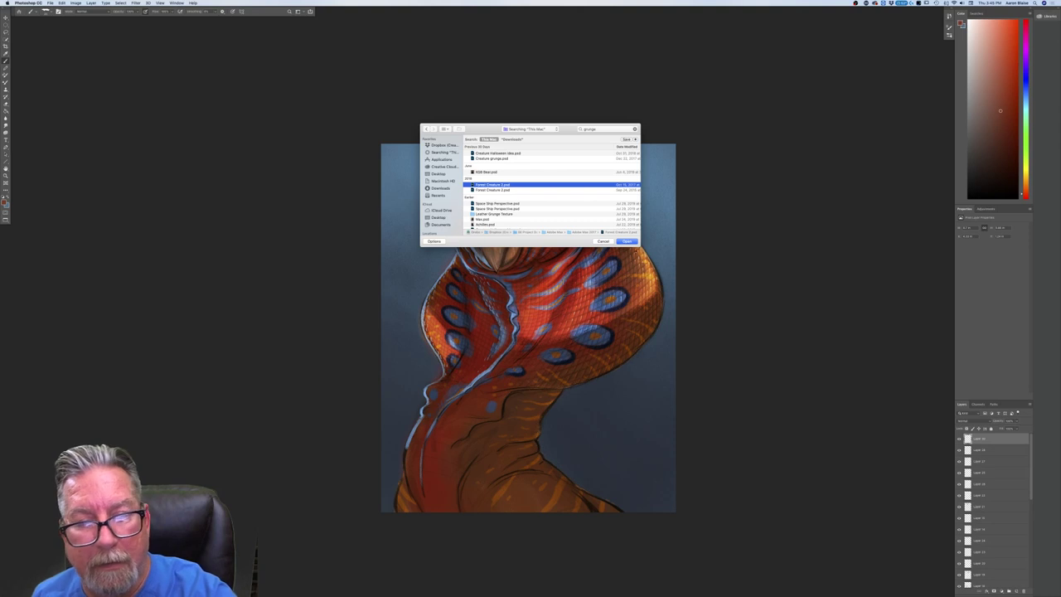
{"action": "left_click", "coordinate": [626, 242]}
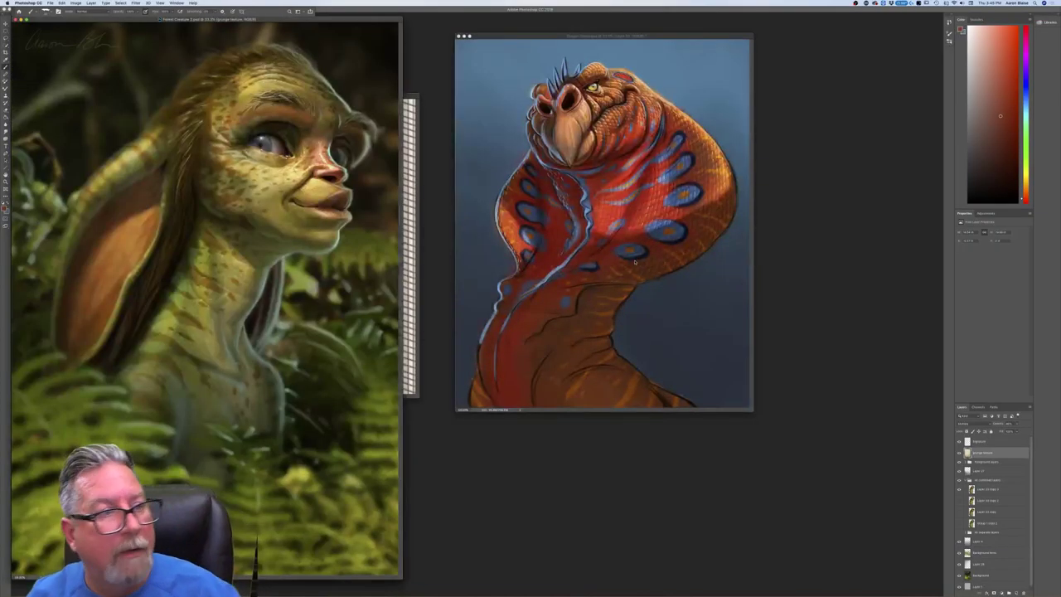
Copy the grunge texture layer into the creature painting and scale it down with Free Transform until it just frames the creature.
{"action": "key", "text": "v"}
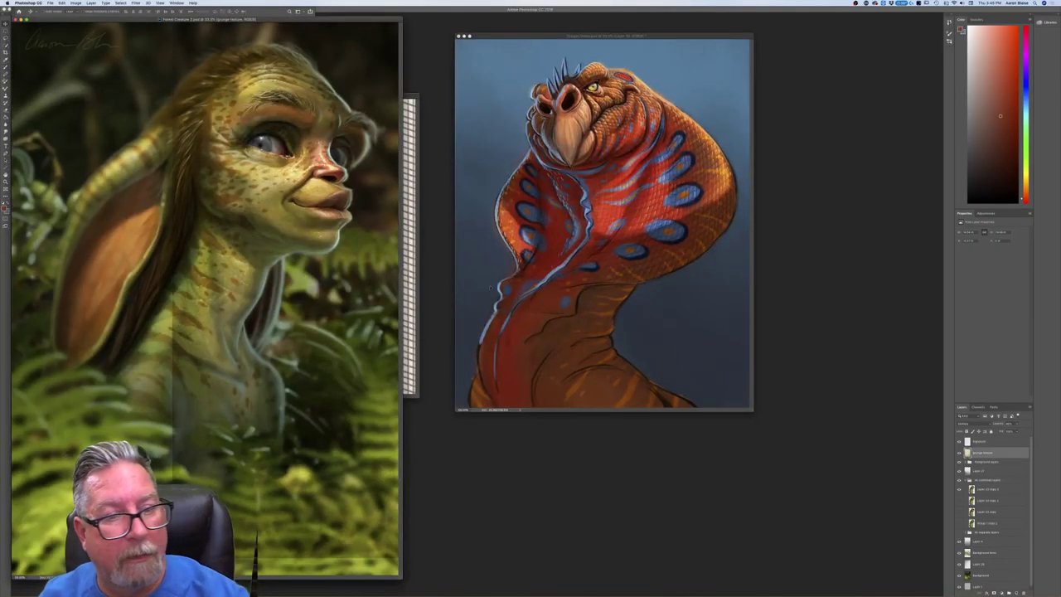
{"action": "left_click", "coordinate": [588, 282]}
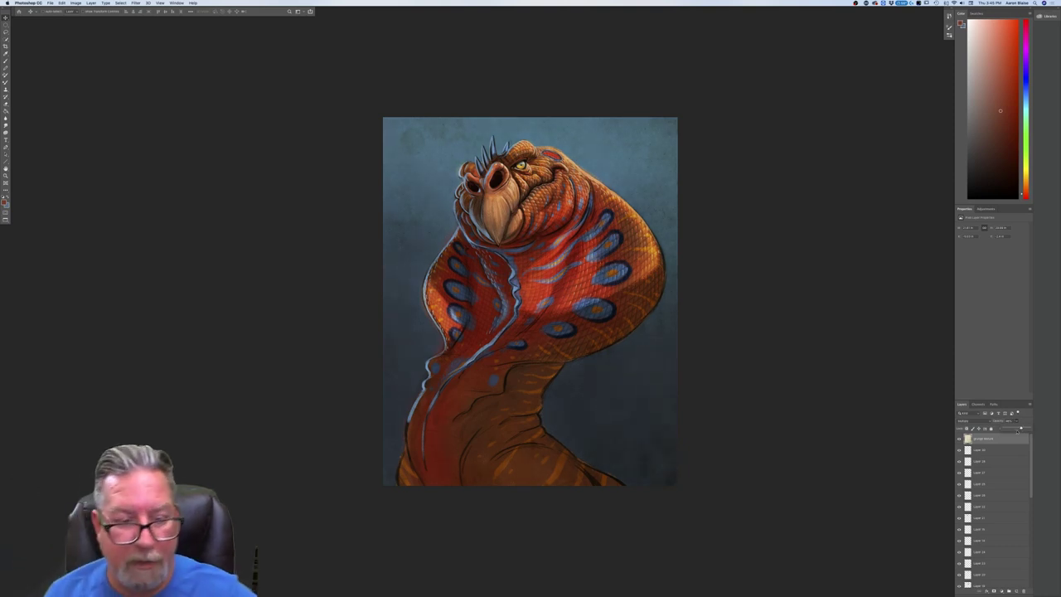
{"action": "left_click", "coordinate": [61, 3]}
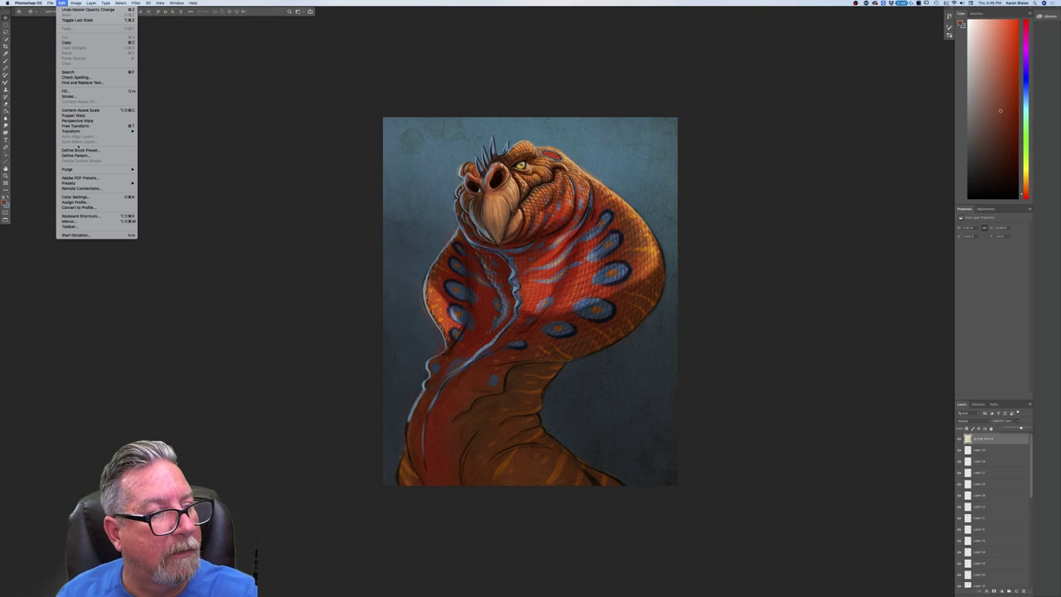
{"action": "left_click", "coordinate": [116, 125]}
{"action": "left_click_drag", "start_coordinate": [290, 73], "coordinate": [439, 278]}
{"action": "left_click_drag", "start_coordinate": [498, 446], "coordinate": [459, 303]}
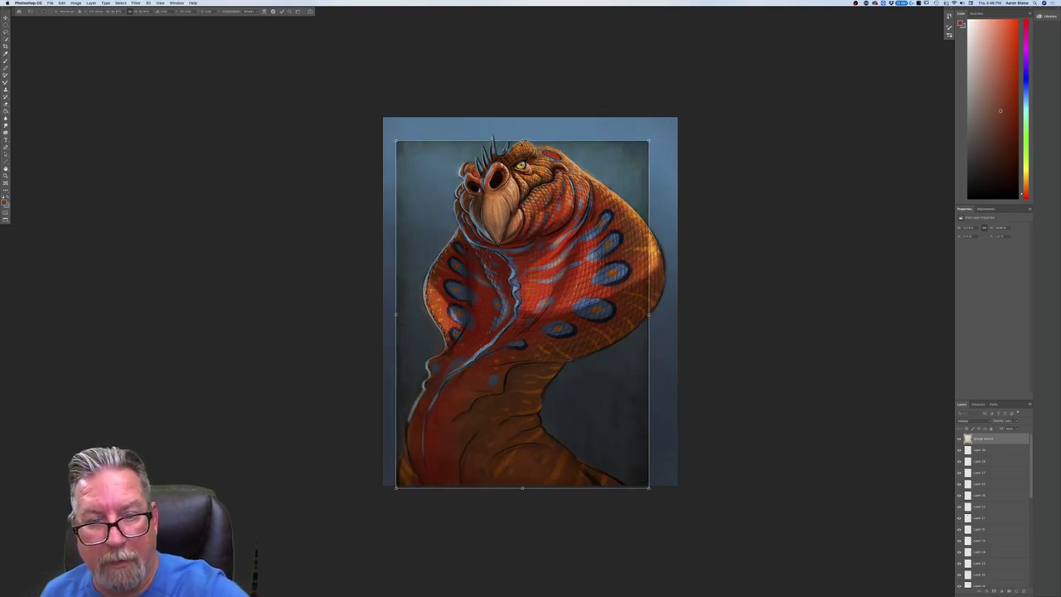
{"action": "left_click_drag", "start_coordinate": [522, 141], "coordinate": [523, 135]}
{"action": "left_click_drag", "start_coordinate": [648, 312], "coordinate": [667, 306]}
{"action": "left_click_drag", "start_coordinate": [396, 311], "coordinate": [397, 313]}
{"action": "key", "text": "Return"}
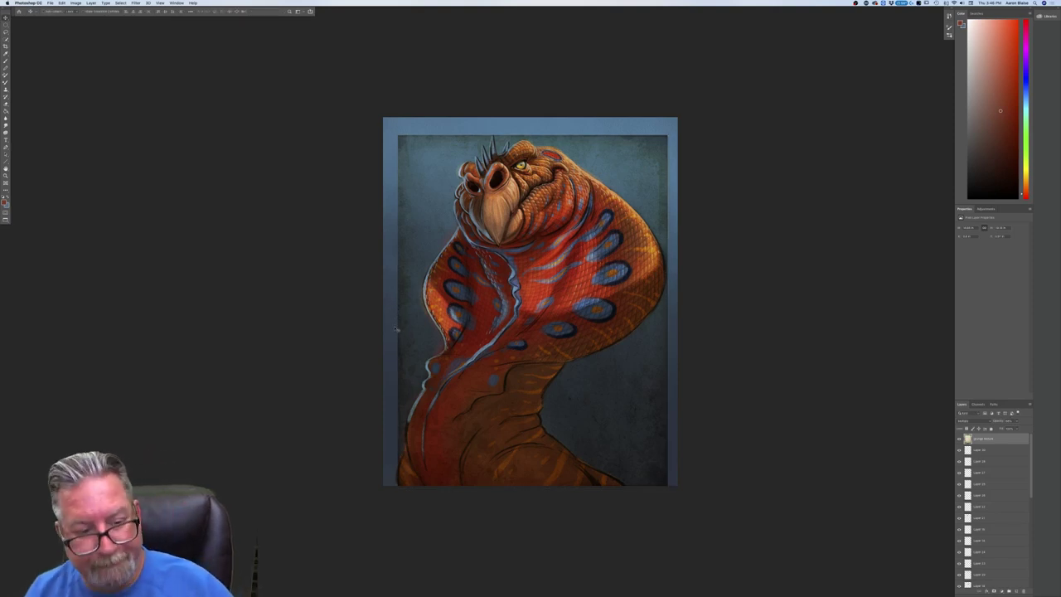
Brush the grunge texture away from the blue background all around the creature, undoing the stray strokes.
{"action": "key", "text": "b"}
{"action": "mouse_move", "coordinate": [575, 137]}
{"action": "left_mouse_down"}
{"action": "mouse_move", "coordinate": [598, 168]}
{"action": "mouse_move", "coordinate": [566, 141]}
{"action": "mouse_move", "coordinate": [572, 150]}
{"action": "mouse_move", "coordinate": [564, 120]}
{"action": "mouse_move", "coordinate": [573, 149]}
{"action": "mouse_move", "coordinate": [664, 226]}
{"action": "mouse_move", "coordinate": [676, 281]}
{"action": "mouse_move", "coordinate": [679, 214]}
{"action": "mouse_move", "coordinate": [660, 127]}
{"action": "mouse_move", "coordinate": [659, 169]}
{"action": "mouse_move", "coordinate": [639, 171]}
{"action": "mouse_move", "coordinate": [557, 120]}
{"action": "mouse_move", "coordinate": [533, 122]}
{"action": "mouse_move", "coordinate": [556, 138]}
{"action": "mouse_move", "coordinate": [497, 119]}
{"action": "mouse_move", "coordinate": [513, 130]}
{"action": "mouse_move", "coordinate": [502, 125]}
{"action": "mouse_move", "coordinate": [499, 139]}
{"action": "mouse_move", "coordinate": [473, 125]}
{"action": "mouse_move", "coordinate": [463, 133]}
{"action": "mouse_move", "coordinate": [471, 148]}
{"action": "mouse_move", "coordinate": [455, 151]}
{"action": "mouse_move", "coordinate": [465, 149]}
{"action": "mouse_move", "coordinate": [445, 175]}
{"action": "mouse_move", "coordinate": [447, 225]}
{"action": "mouse_move", "coordinate": [415, 279]}
{"action": "mouse_move", "coordinate": [437, 176]}
{"action": "mouse_move", "coordinate": [435, 123]}
{"action": "mouse_move", "coordinate": [470, 141]}
{"action": "mouse_move", "coordinate": [474, 132]}
{"action": "mouse_move", "coordinate": [400, 125]}
{"action": "mouse_move", "coordinate": [415, 197]}
{"action": "mouse_move", "coordinate": [405, 152]}
{"action": "mouse_move", "coordinate": [403, 328]}
{"action": "mouse_move", "coordinate": [416, 324]}
{"action": "mouse_move", "coordinate": [436, 348]}
{"action": "mouse_move", "coordinate": [409, 388]}
{"action": "mouse_move", "coordinate": [411, 321]}
{"action": "mouse_move", "coordinate": [393, 446]}
{"action": "left_mouse_up"}
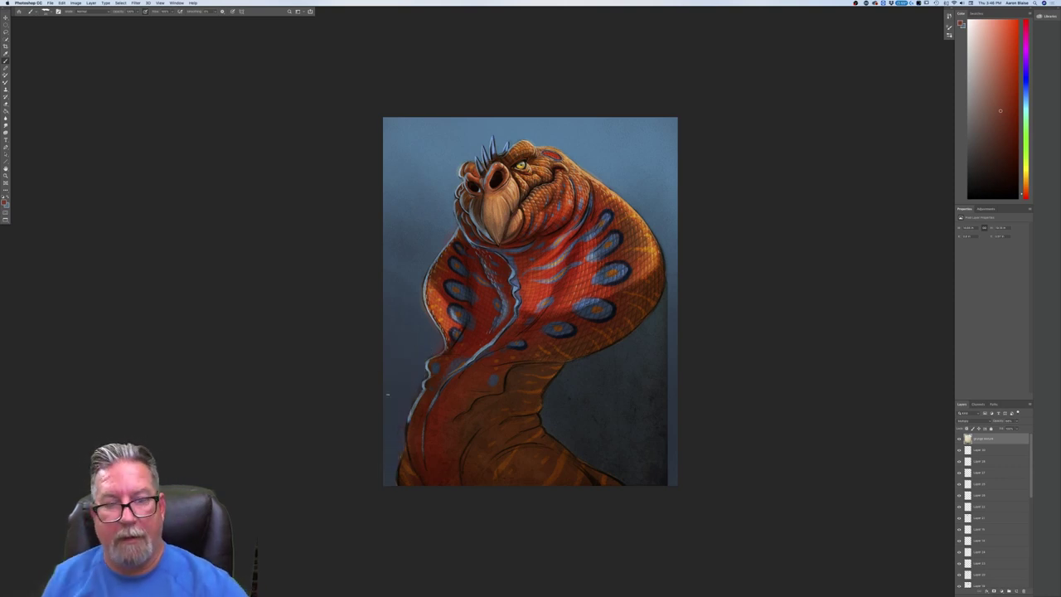
{"action": "left_click_drag", "start_coordinate": [674, 258], "coordinate": [653, 346]}
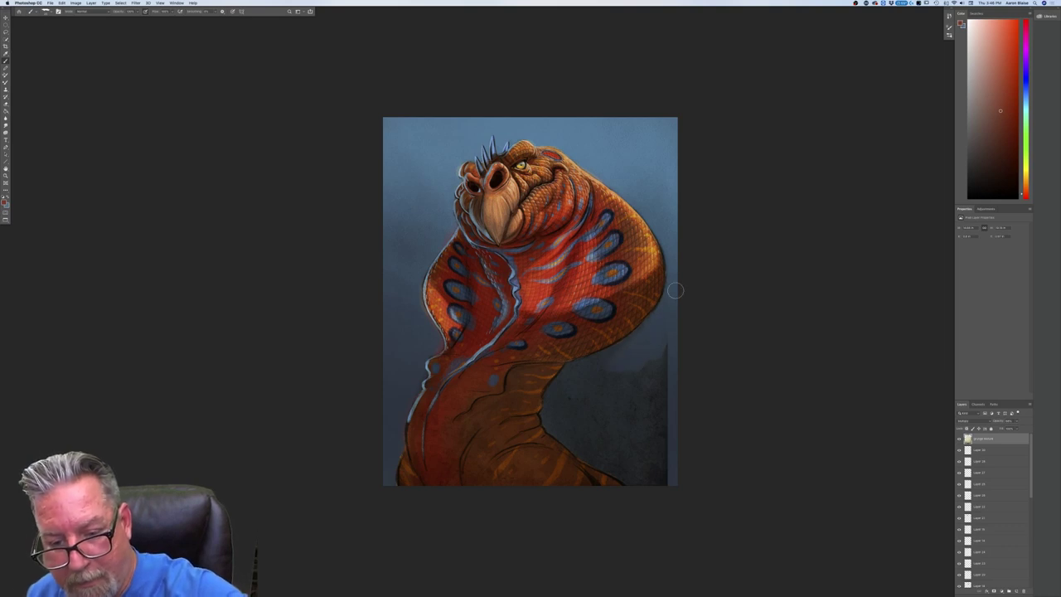
{"action": "mouse_move", "coordinate": [621, 386]}
{"action": "left_mouse_down"}
{"action": "mouse_move", "coordinate": [658, 383]}
{"action": "mouse_move", "coordinate": [652, 349]}
{"action": "mouse_move", "coordinate": [661, 493]}
{"action": "mouse_move", "coordinate": [602, 398]}
{"action": "left_mouse_up"}
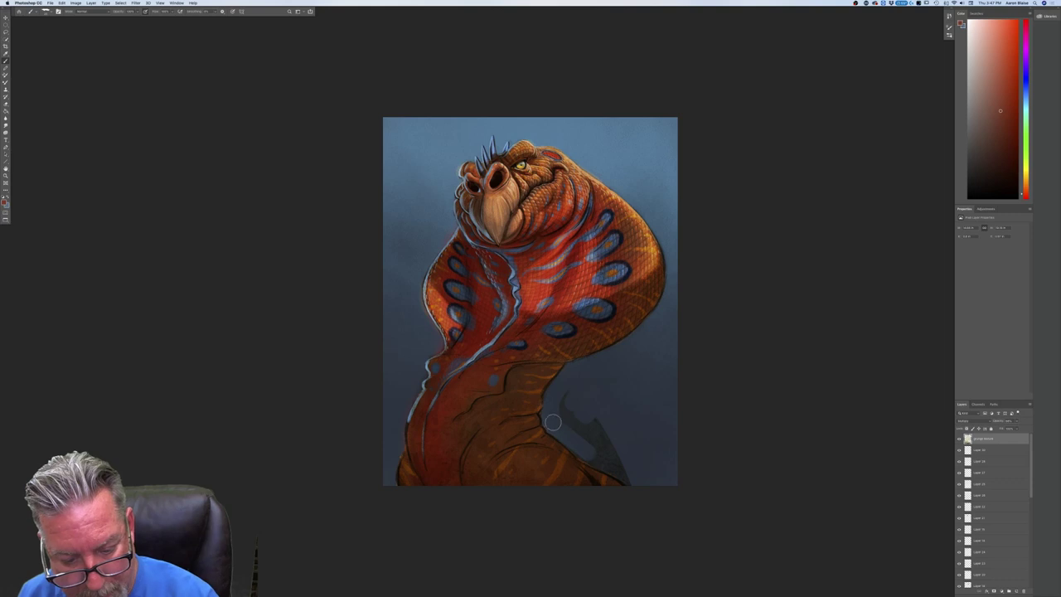
{"action": "key", "text": "alt+super+z"}
{"action": "key", "text": "alt+super+z"}
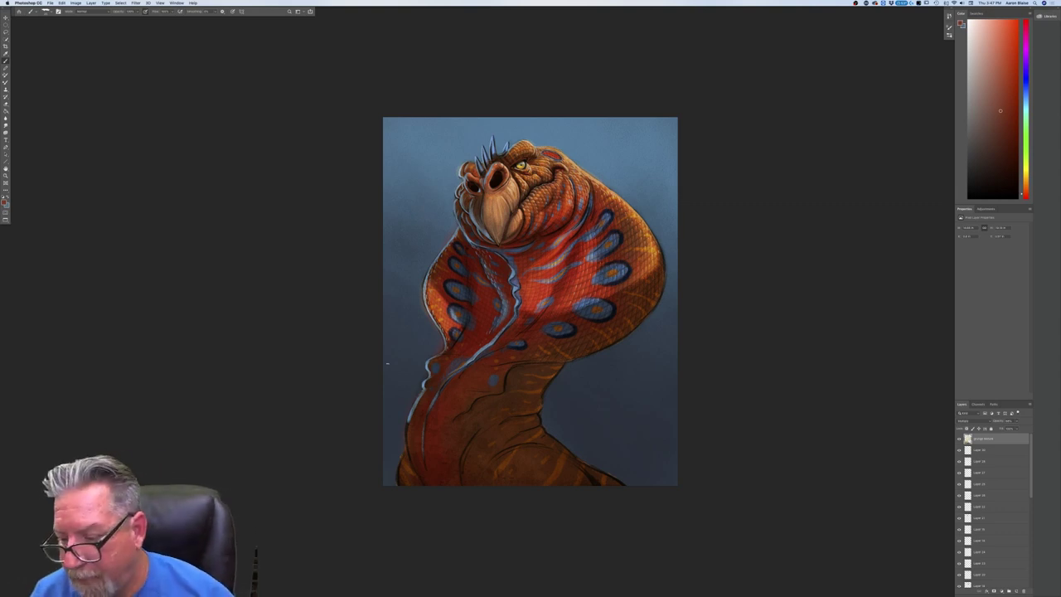
Add a new layer above the grunge texture and set the foreground color to a light salmon red.
{"action": "left_click", "coordinate": [1010, 590]}
{"action": "left_click", "coordinate": [4, 203]}
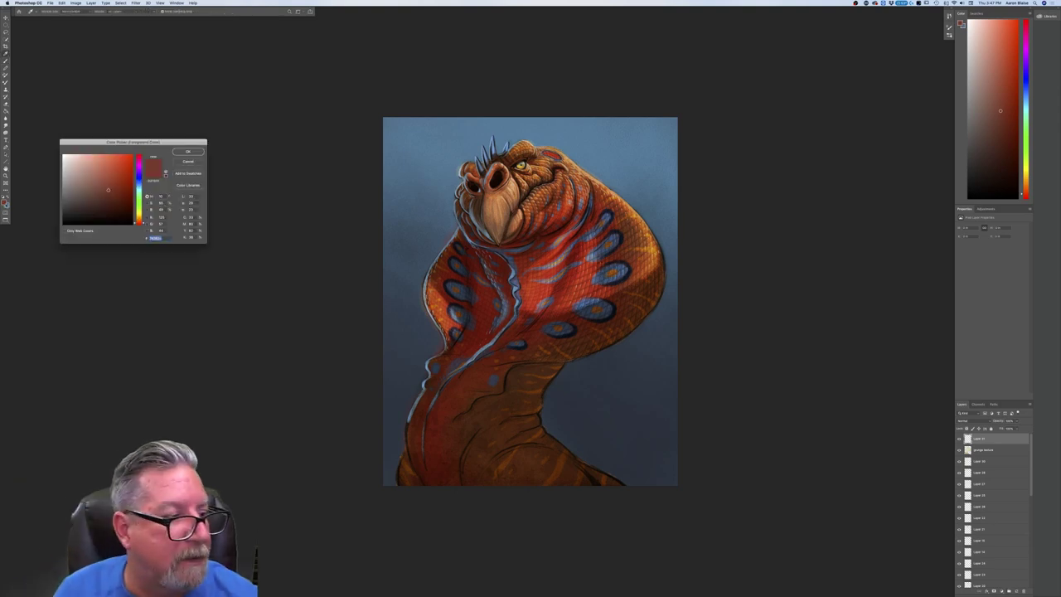
{"action": "left_click", "coordinate": [110, 163]}
{"action": "left_click", "coordinate": [111, 172]}
{"action": "left_click", "coordinate": [110, 157]}
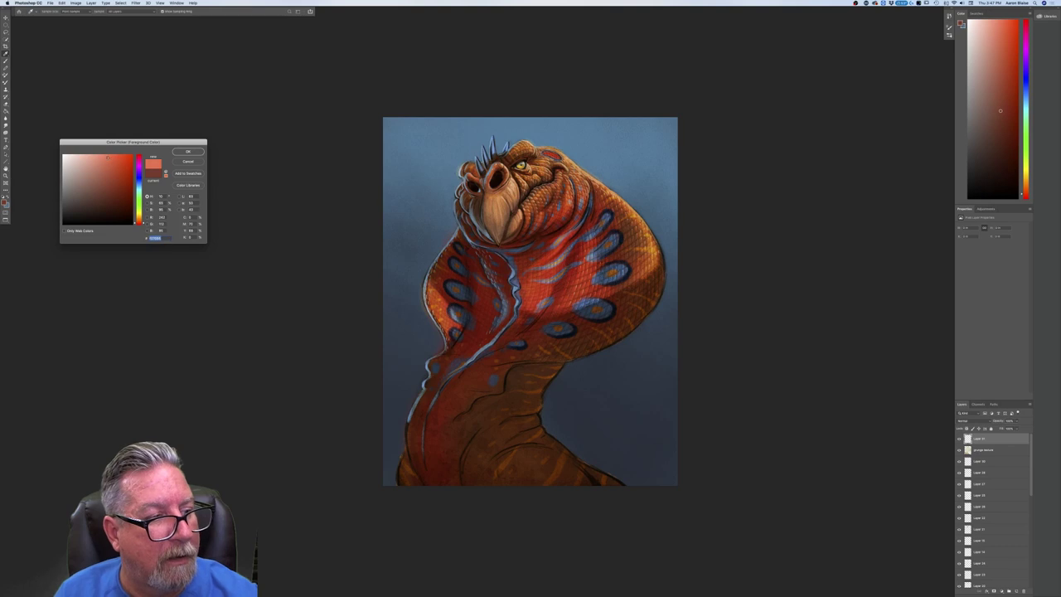
{"action": "left_click", "coordinate": [186, 151]}
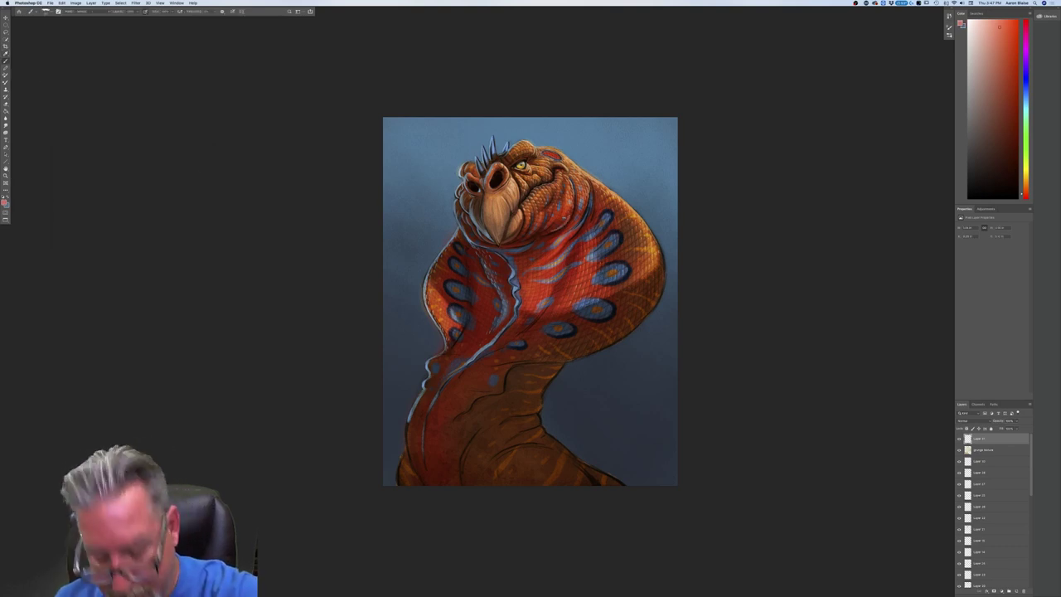
Undo the test strokes on the new layer and set its blend mode to Overlay.
{"action": "key", "text": "super+z"}
{"action": "key", "text": "super+z"}
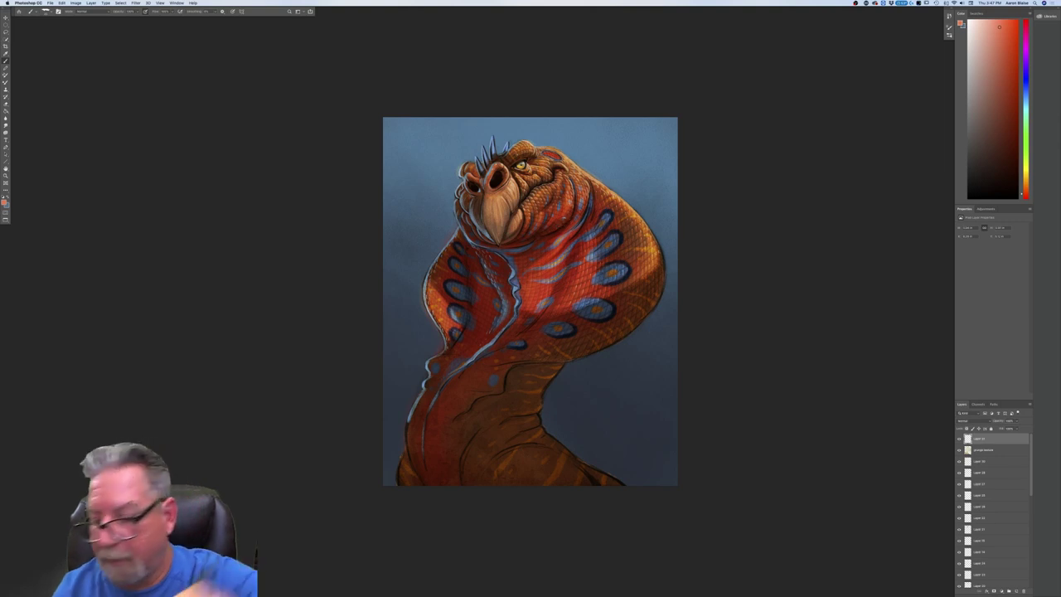
{"action": "left_click", "coordinate": [961, 420]}
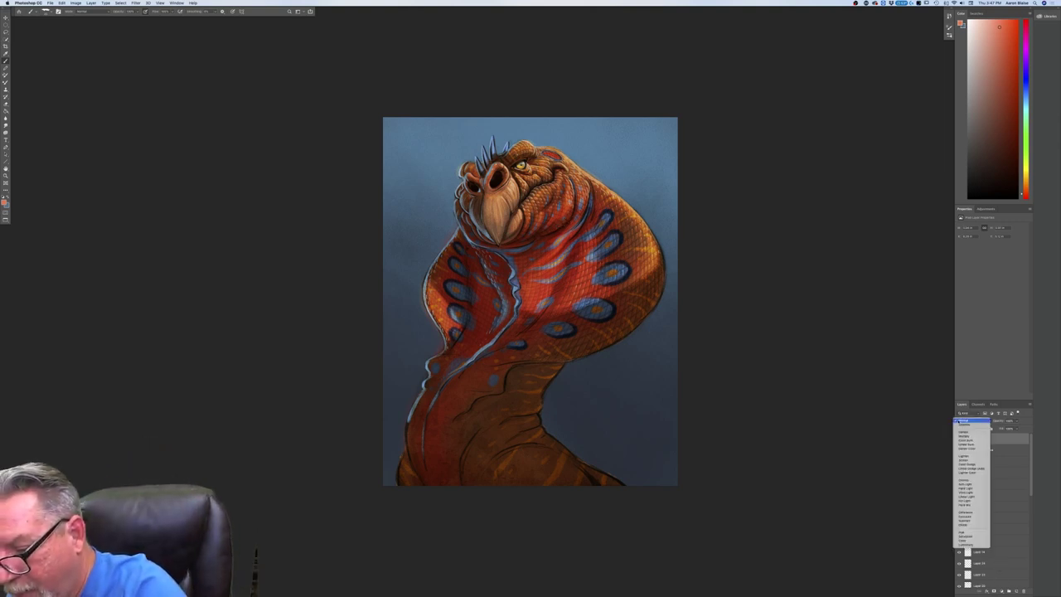
{"action": "left_click", "coordinate": [960, 483]}
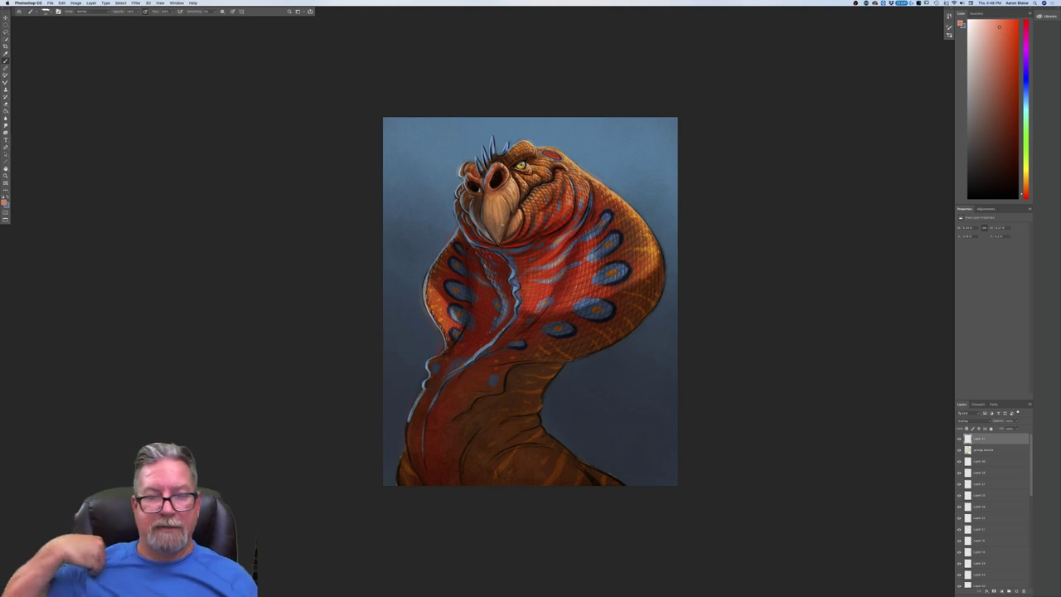
{"action": "key", "text": "super+plus"}
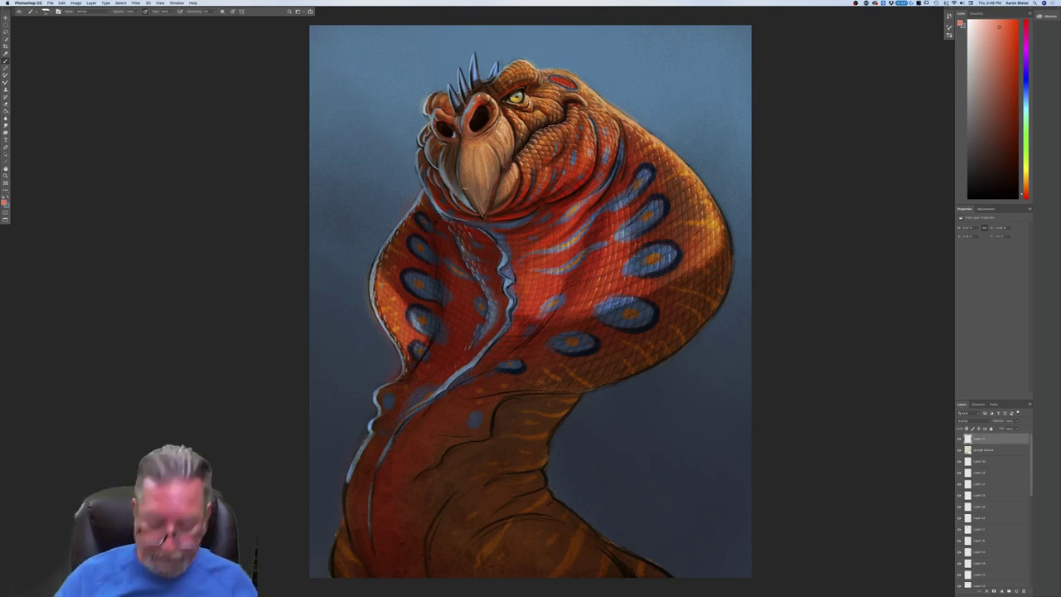
{"action": "key", "text": "super+minus"}
{"action": "key", "text": "super+minus"}
{"action": "key", "text": "super+plus"}
{"action": "key", "text": "super+plus"}
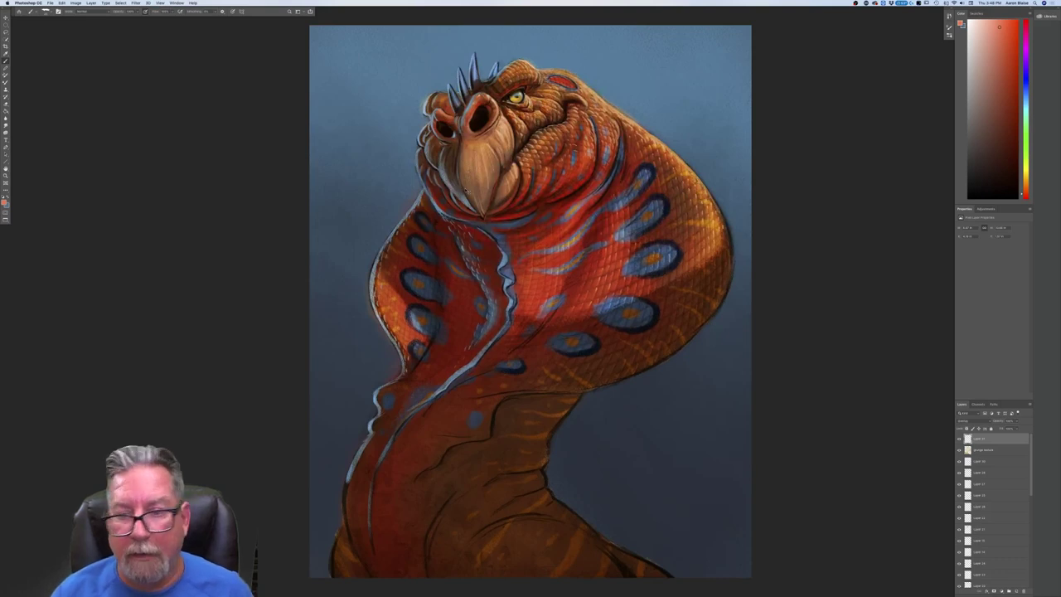
Apply a Gaussian Blur to the painted backdrop layer directly above Background and check the whole painting.
{"action": "scroll", "coordinate": [1026, 575], "scroll_direction": "down", "scroll_amount": 10}
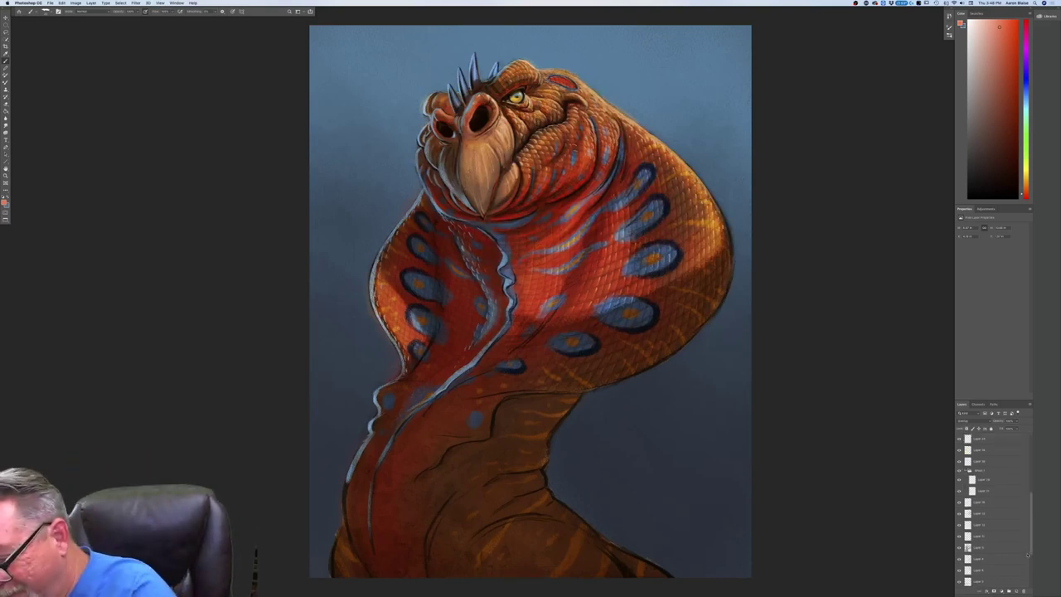
{"action": "left_click_drag", "start_coordinate": [1026, 575], "coordinate": [1026, 593]}
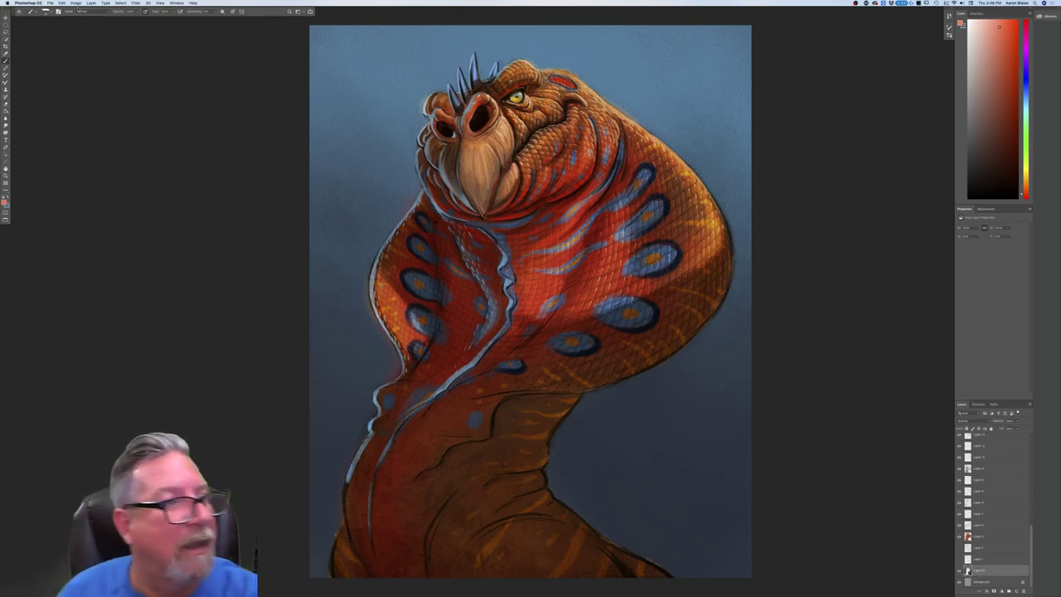
{"action": "left_click", "coordinate": [136, 3]}
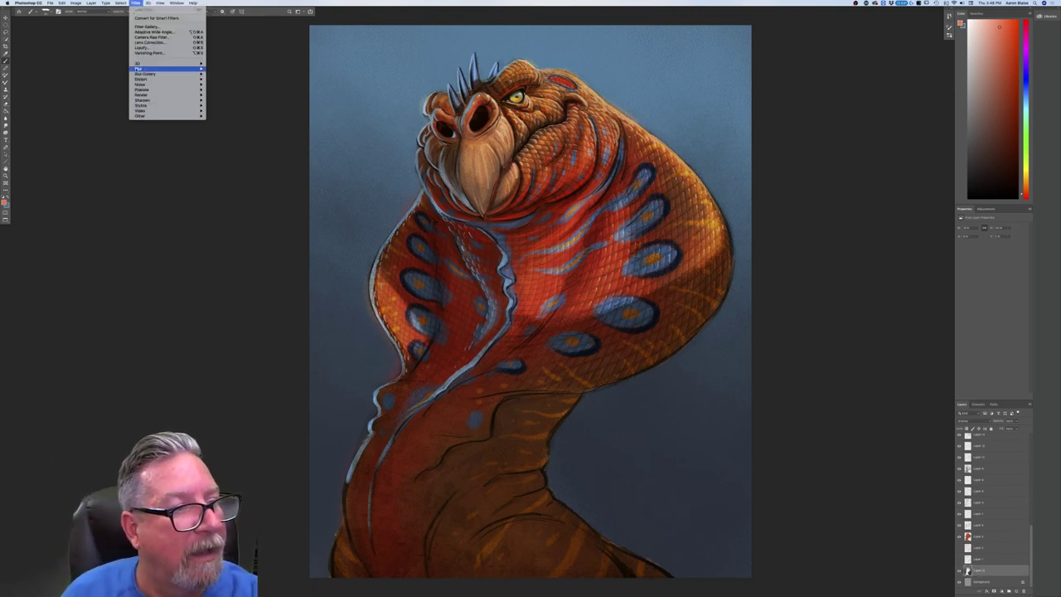
{"action": "mouse_move", "coordinate": [166, 69]}
{"action": "left_click", "coordinate": [214, 89]}
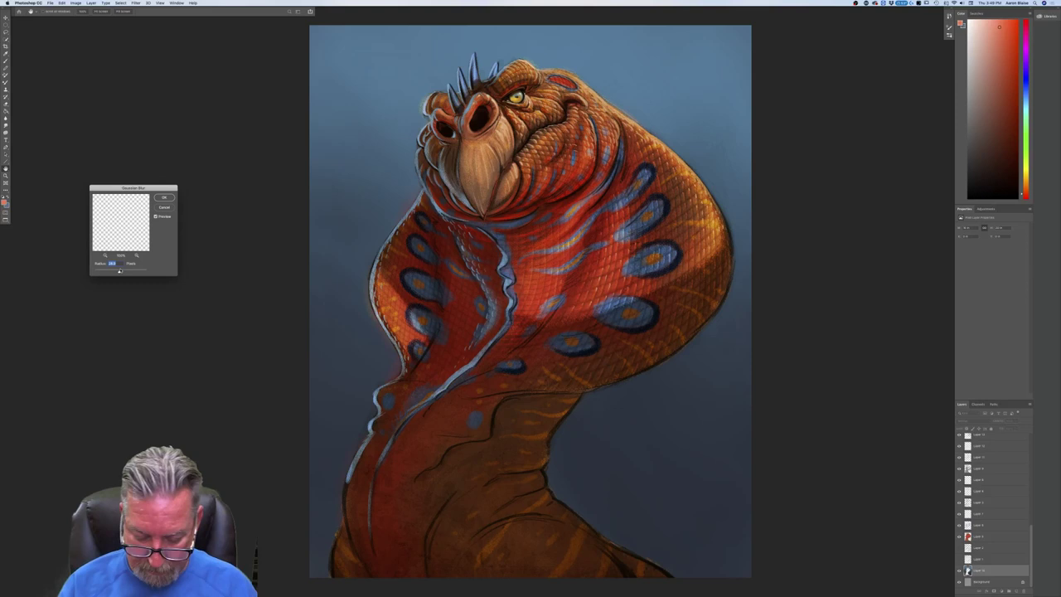
{"action": "key", "text": "Return"}
{"action": "key", "text": "super+minus"}
{"action": "key", "text": "super+minus"}
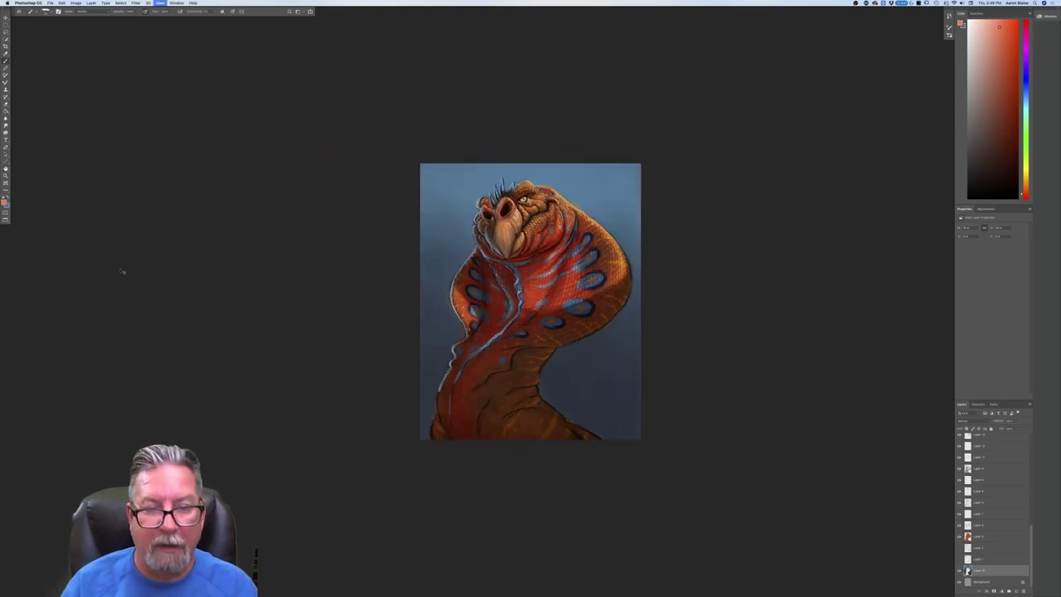
{"action": "key", "text": "super+plus"}
{"action": "key", "text": "super+plus"}
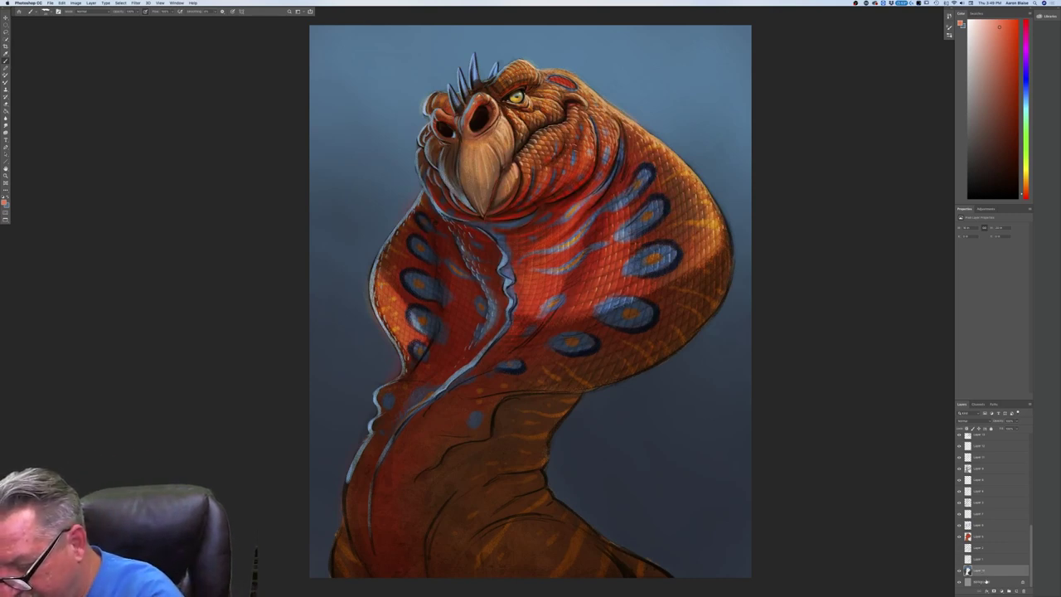
{"action": "scroll", "coordinate": [1024, 540], "scroll_direction": "up", "scroll_amount": 5}
{"action": "left_click", "coordinate": [986, 447], "text": "shift"}
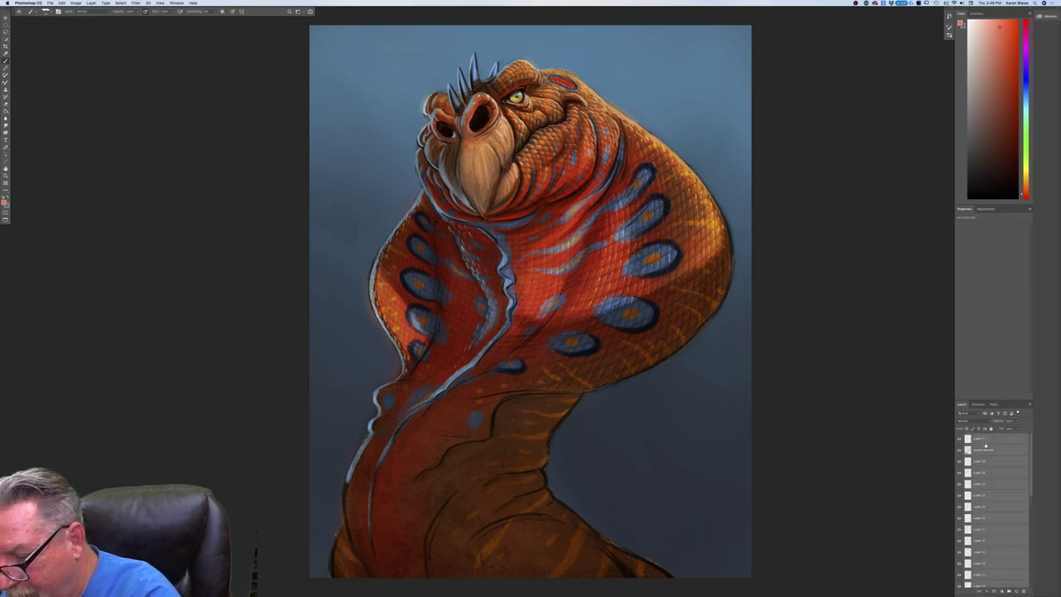
{"action": "left_click", "coordinate": [1017, 590]}
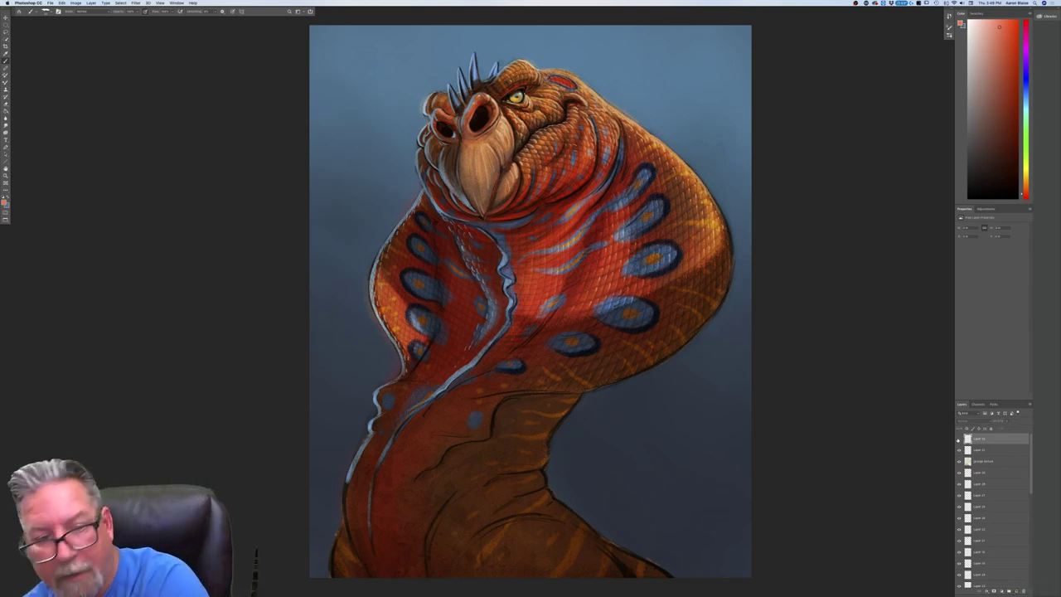
{"action": "key", "text": "super+z"}
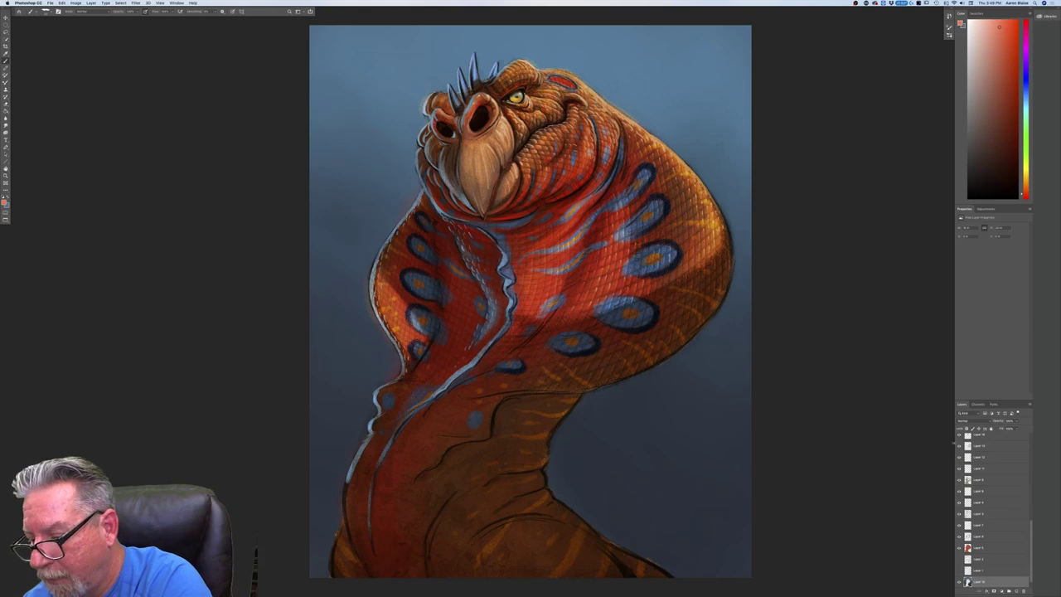
Select all the painting layers above Background and put them in a group.
{"action": "scroll", "coordinate": [995, 509], "scroll_direction": "up", "scroll_amount": 5}
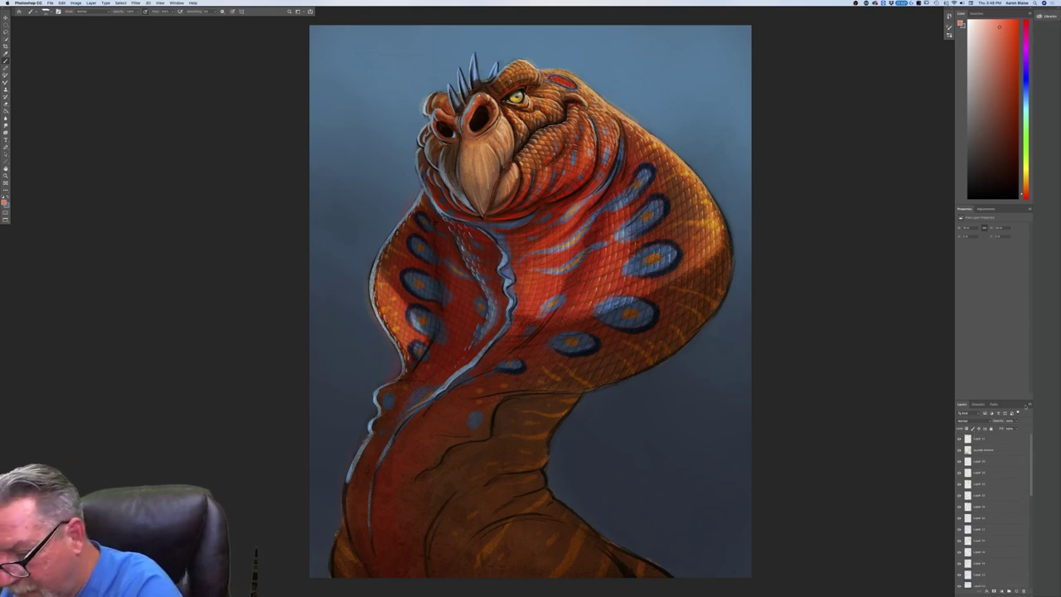
{"action": "left_click", "coordinate": [979, 440], "text": "shift"}
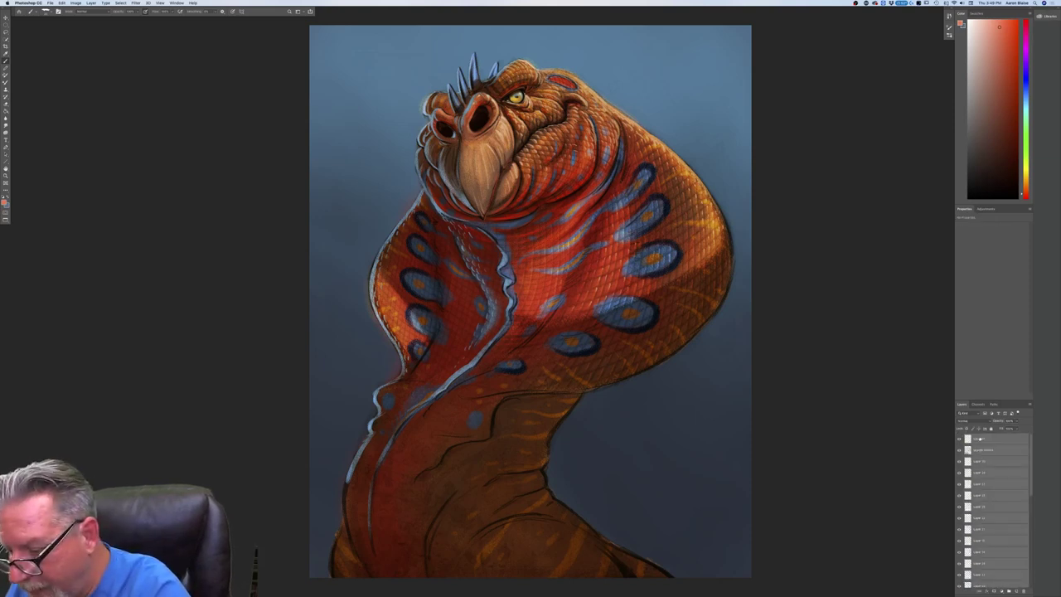
{"action": "left_click", "coordinate": [1007, 591]}
Duplicate the group of painting layers and merge the copy into a single layer.
{"action": "left_click_drag", "start_coordinate": [978, 439], "coordinate": [1016, 591]}
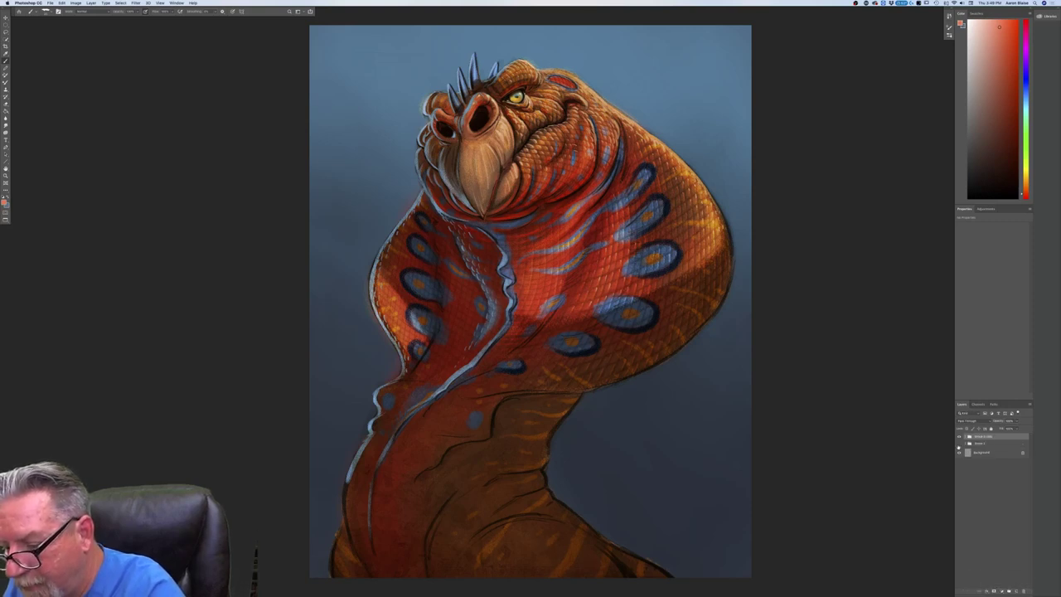
{"action": "left_click", "coordinate": [91, 4]}
{"action": "left_click", "coordinate": [97, 208]}
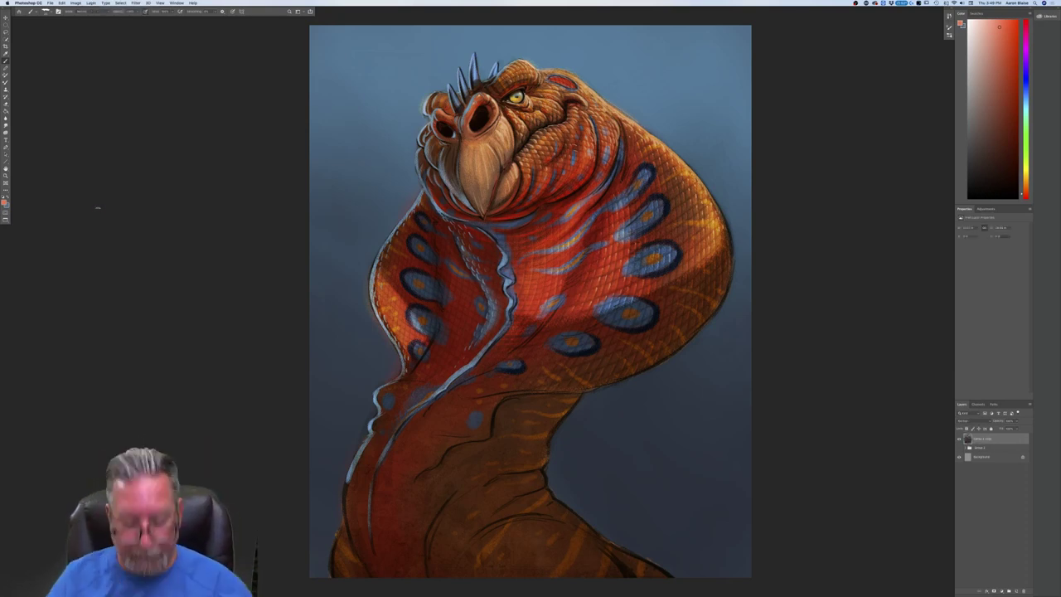
Switch to the Smudge tool and choose the Soft Round brush tip for it.
{"action": "left_click_drag", "start_coordinate": [225, 323], "coordinate": [230, 482]}
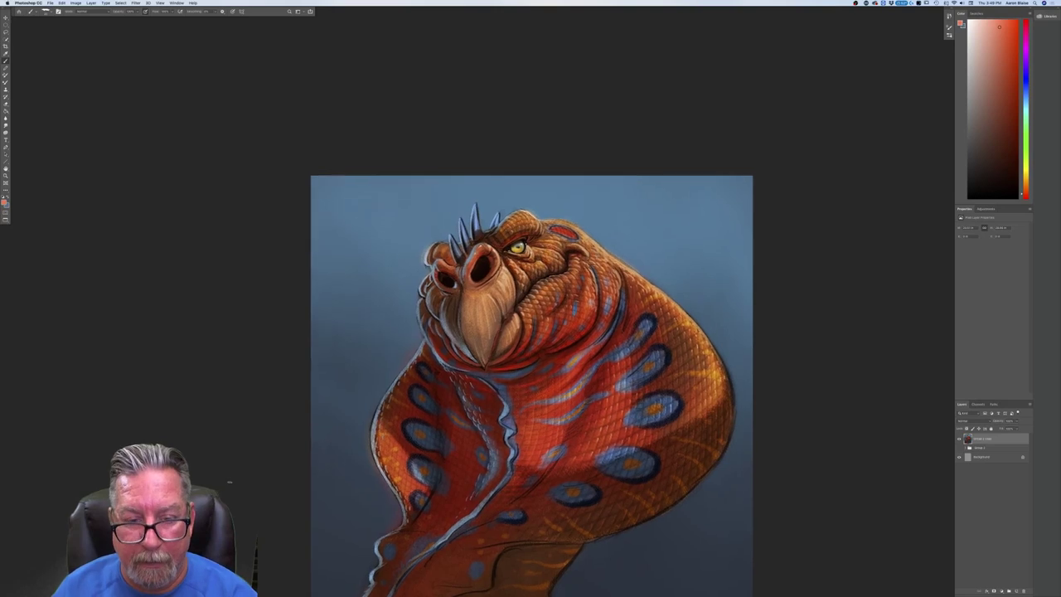
{"action": "key", "text": "super+equal"}
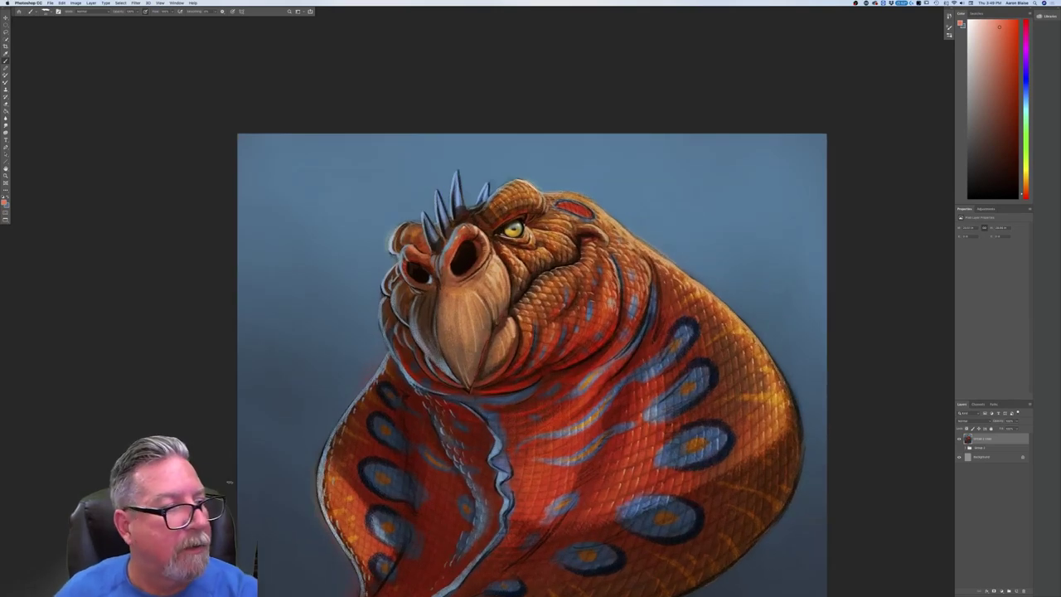
{"action": "left_click", "coordinate": [6, 126]}
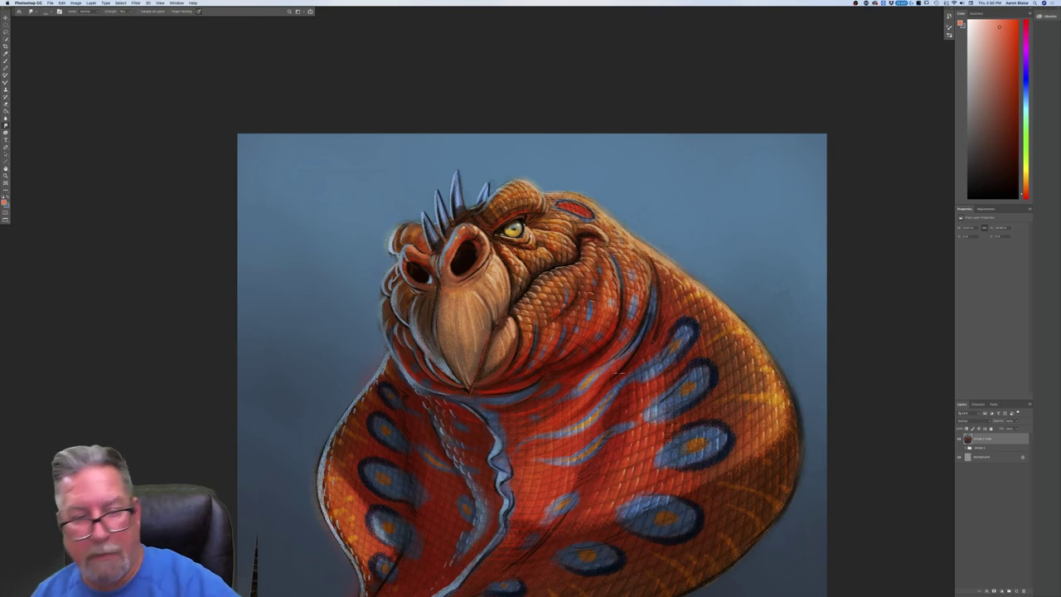
{"action": "key", "text": "super+minus"}
{"action": "key", "text": "super+minus"}
{"action": "key", "text": "super+minus"}
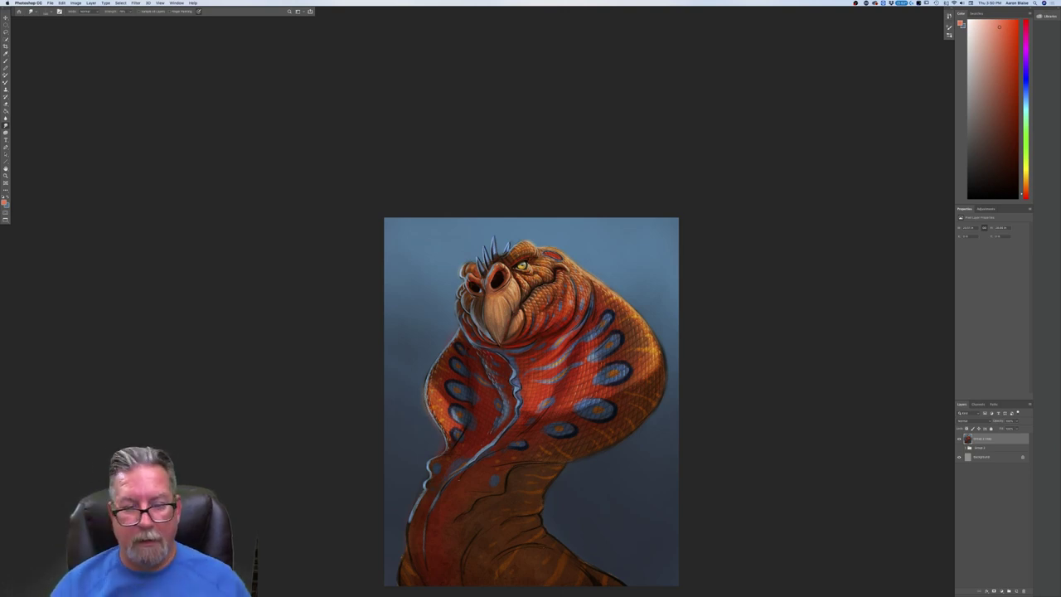
{"action": "key", "text": "super+equal"}
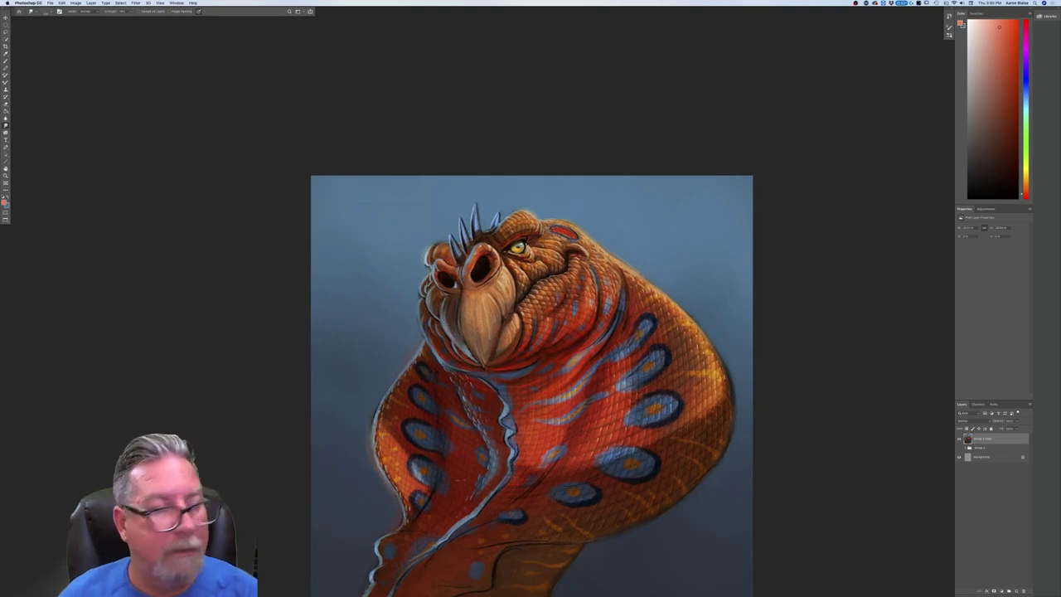
{"action": "left_click", "coordinate": [48, 12]}
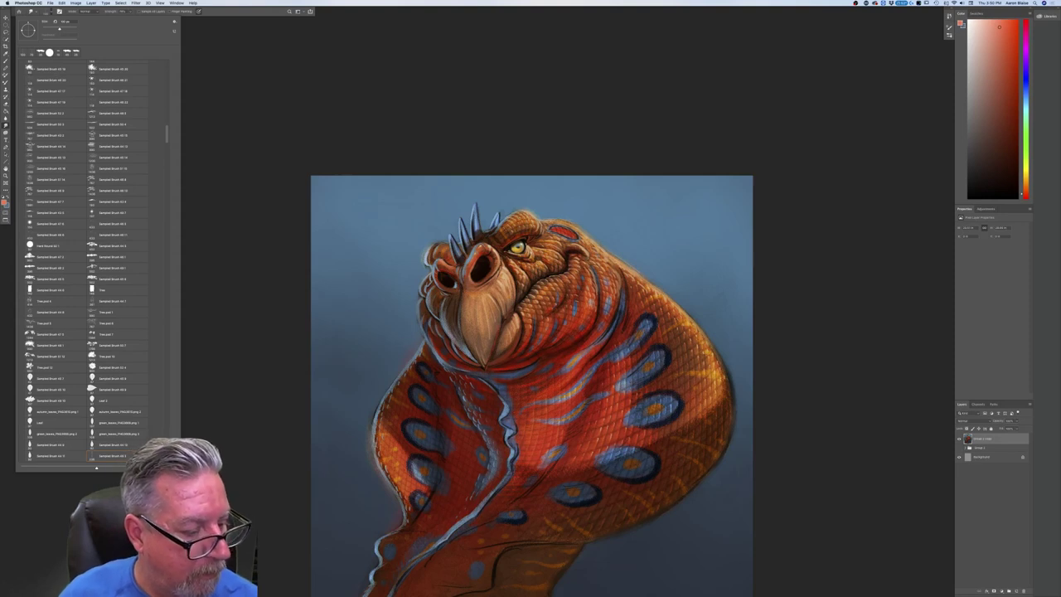
{"action": "scroll", "coordinate": [170, 135], "scroll_direction": "up", "scroll_amount": 15}
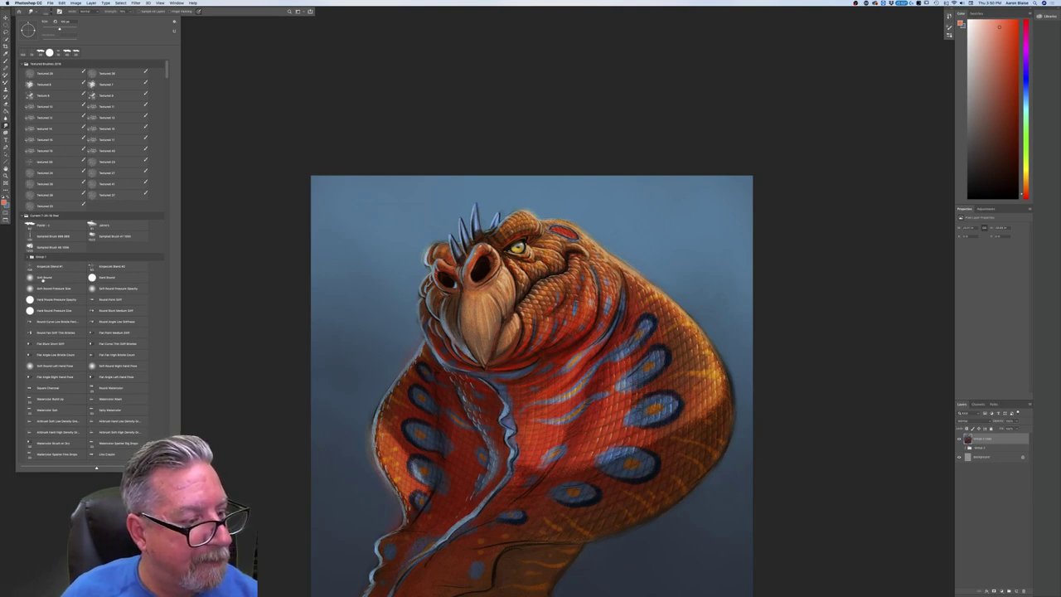
{"action": "left_click", "coordinate": [55, 280]}
{"action": "left_click", "coordinate": [230, 321]}
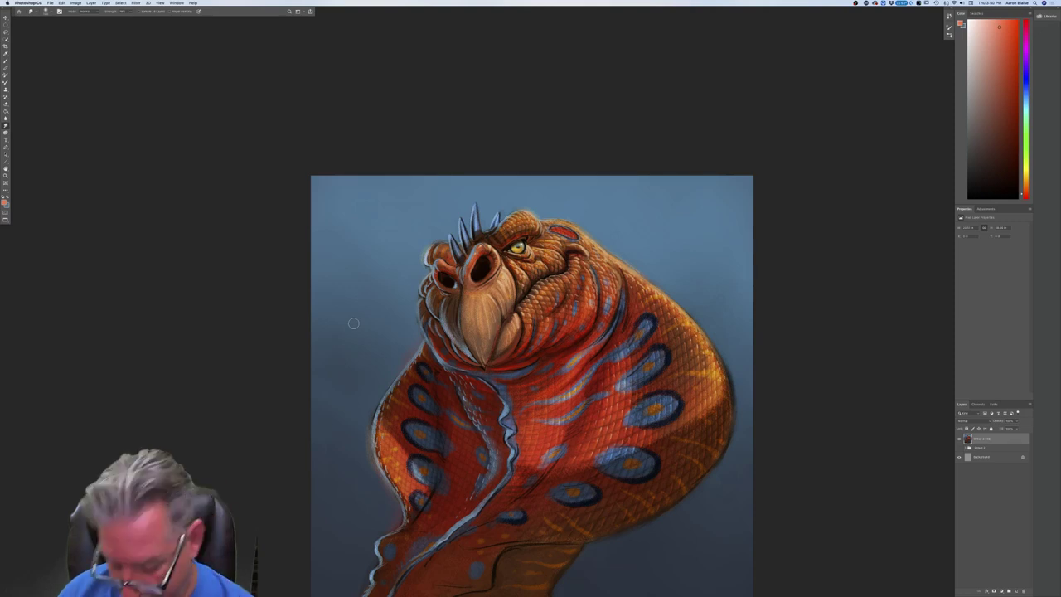
Enlarge the smudge brush and soften the outline along the beak side of the head and the narrow side of the hood.
{"action": "key", "text": "bracketright"}
{"action": "key", "text": "bracketright"}
{"action": "key", "text": "bracketright"}
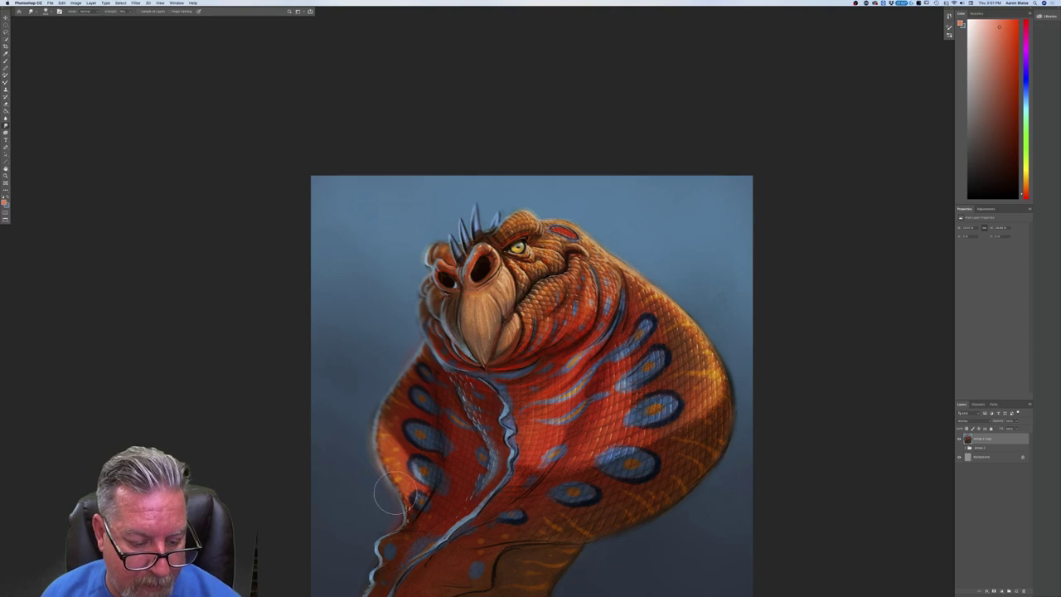
{"action": "key", "text": "super+equal"}
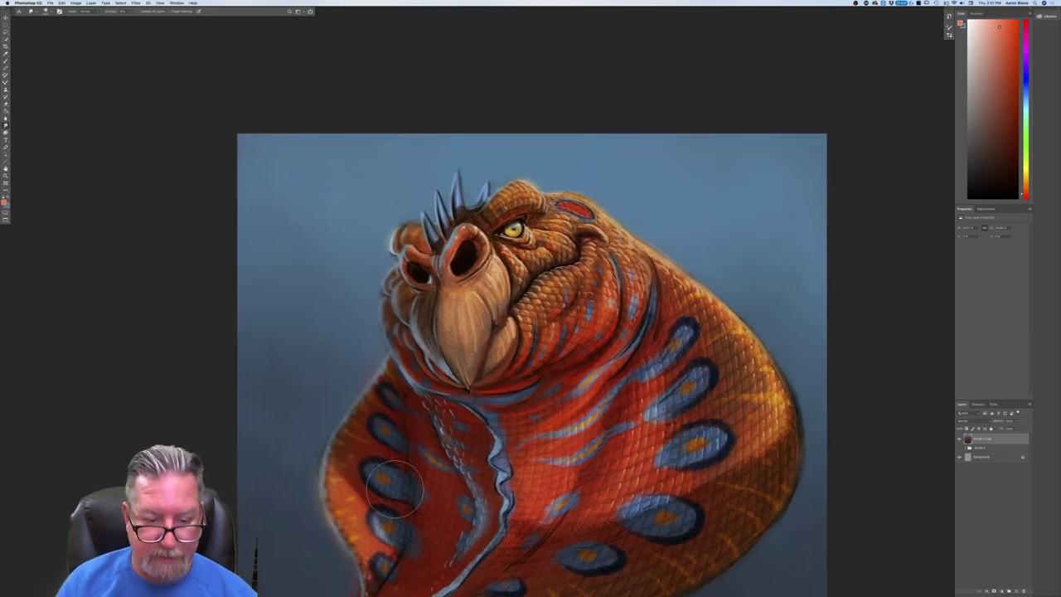
{"action": "scroll", "coordinate": [393, 489], "scroll_direction": "down", "scroll_amount": 5}
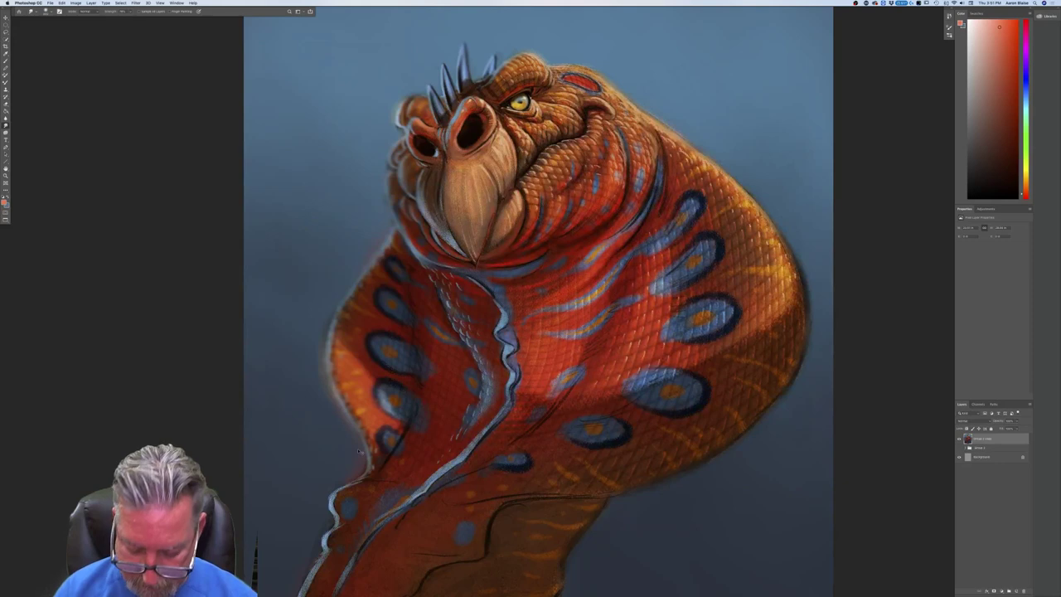
{"action": "key", "text": "super+equal"}
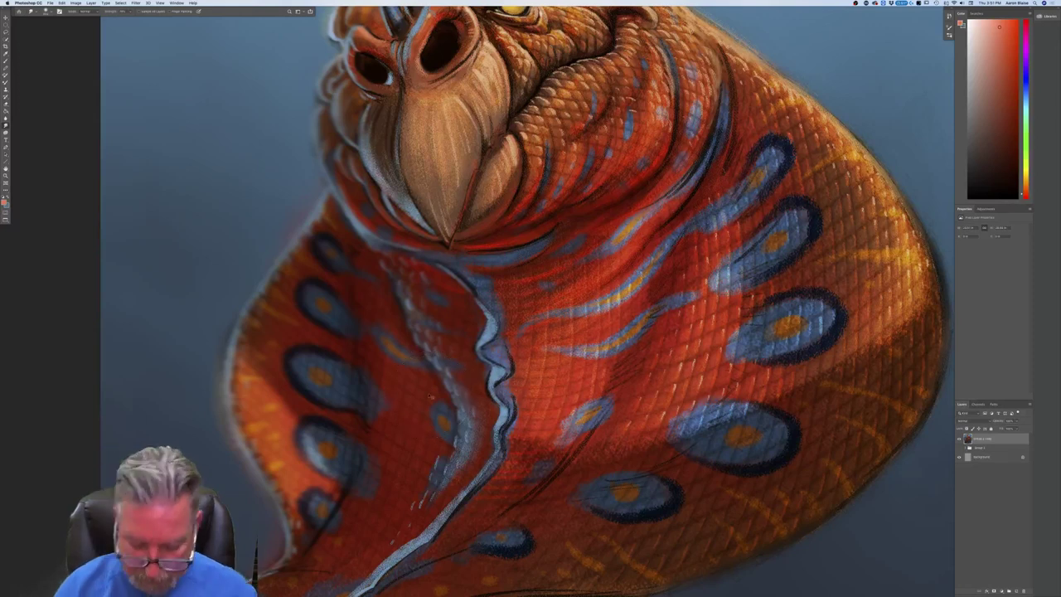
{"action": "key", "text": "super+0"}
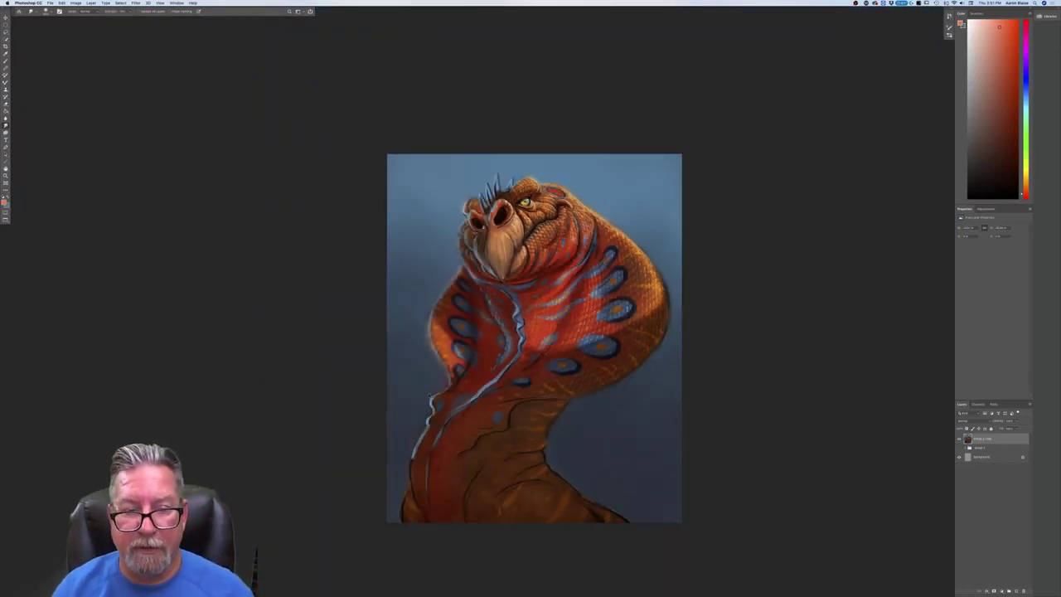
Smudge the outer edge of the hood's broad side into the blue backdrop and check the whole painting.
{"action": "key", "text": "super+equal"}
{"action": "key", "text": "super+equal"}
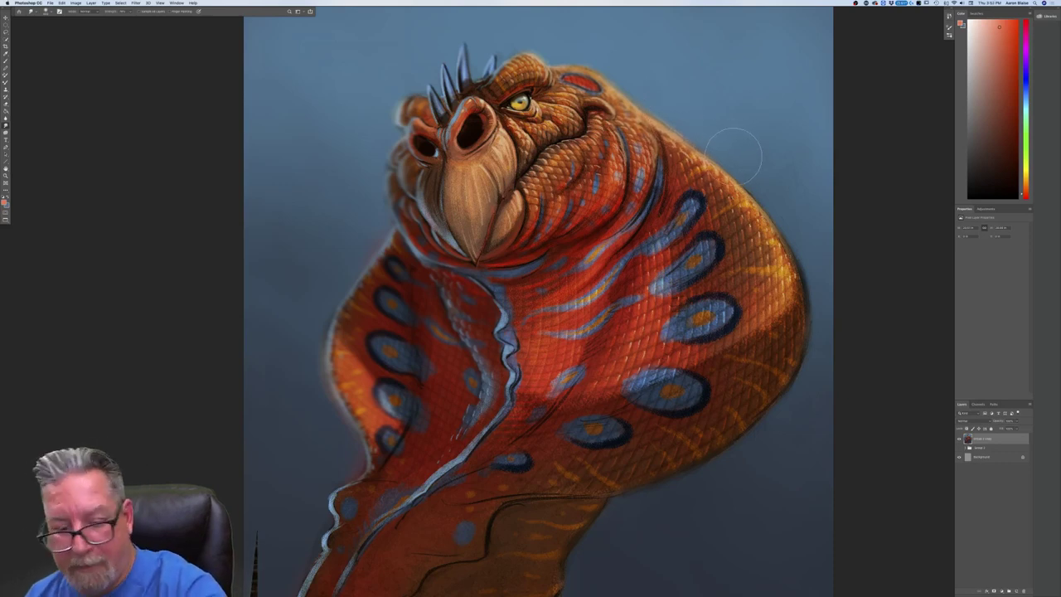
{"action": "key", "text": "super+minus"}
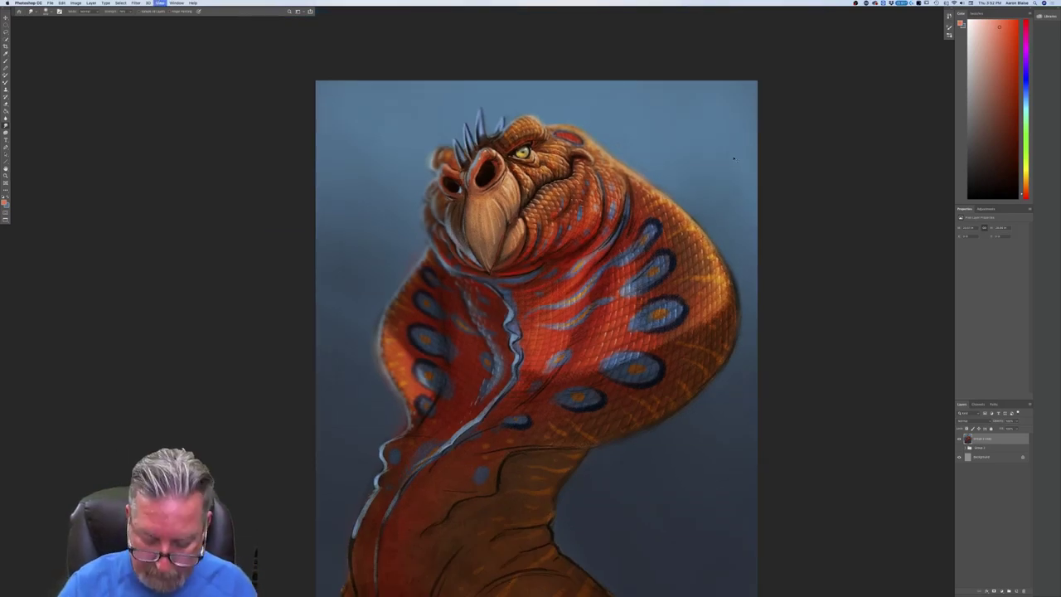
{"action": "key", "text": "super+minus"}
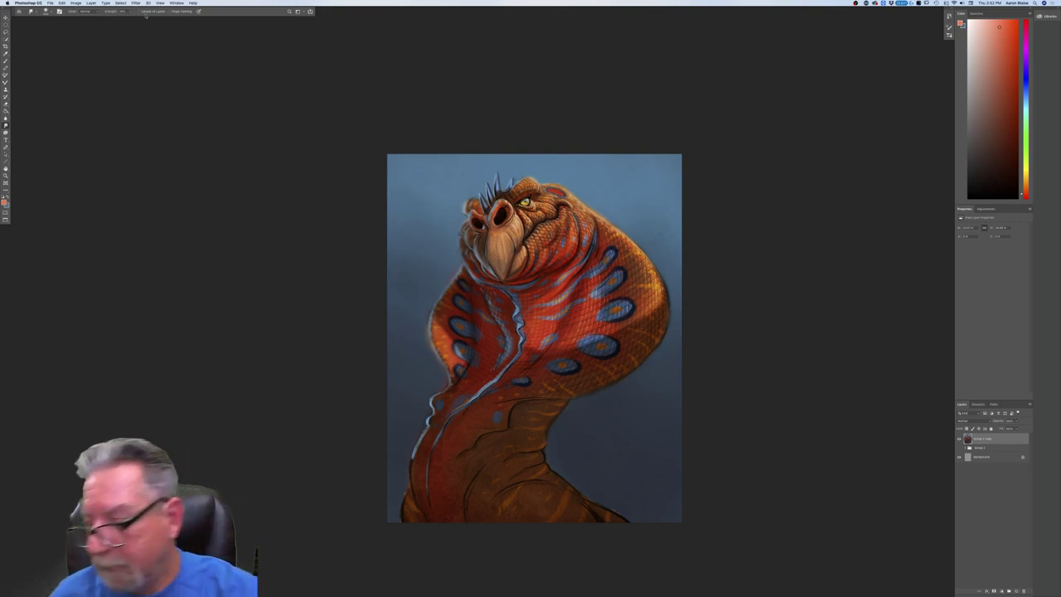
Duplicate the merged painting layer and start a Tilt-Shift blur on the copy.
{"action": "left_click_drag", "start_coordinate": [1015, 590], "coordinate": [1016, 591]}
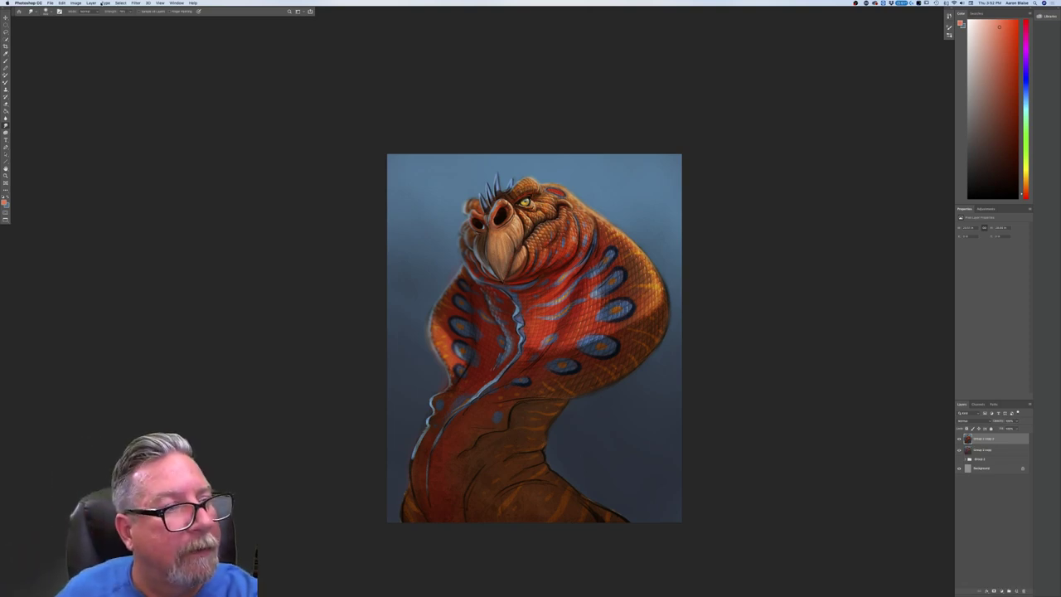
{"action": "left_click", "coordinate": [135, 3]}
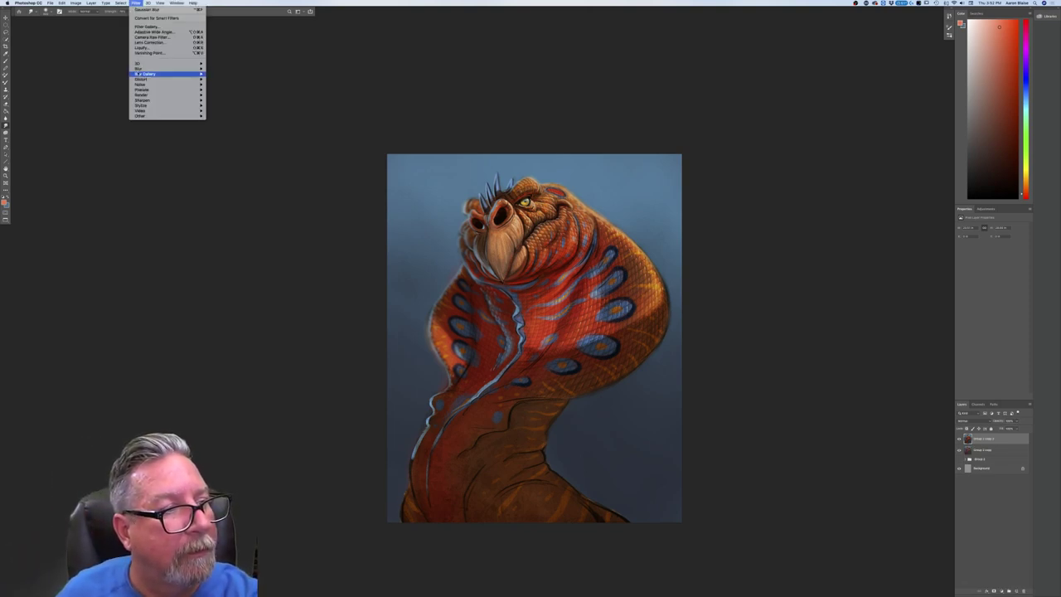
{"action": "mouse_move", "coordinate": [166, 74]}
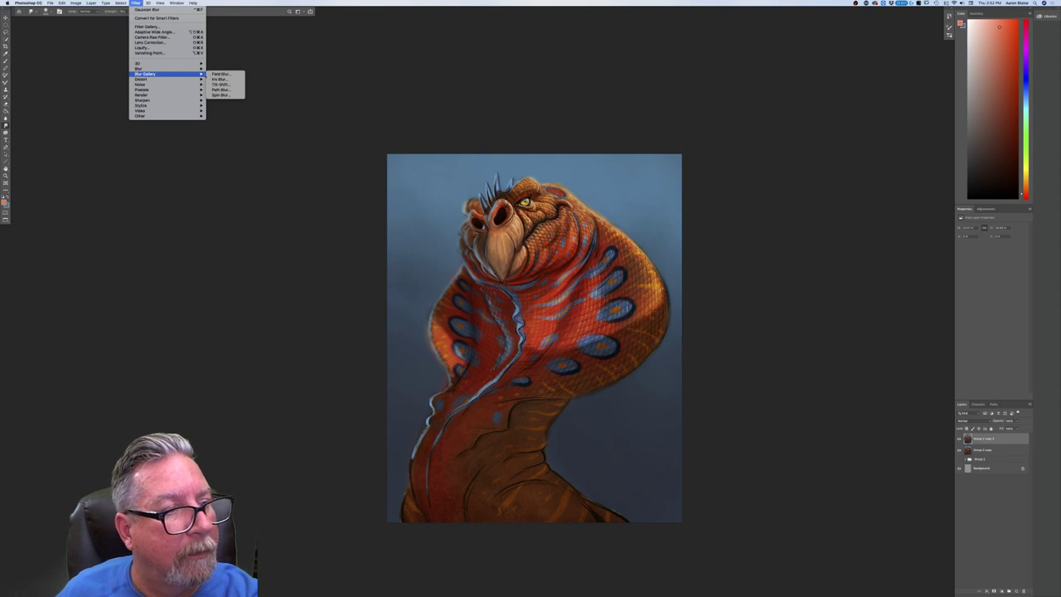
{"action": "left_click", "coordinate": [210, 82]}
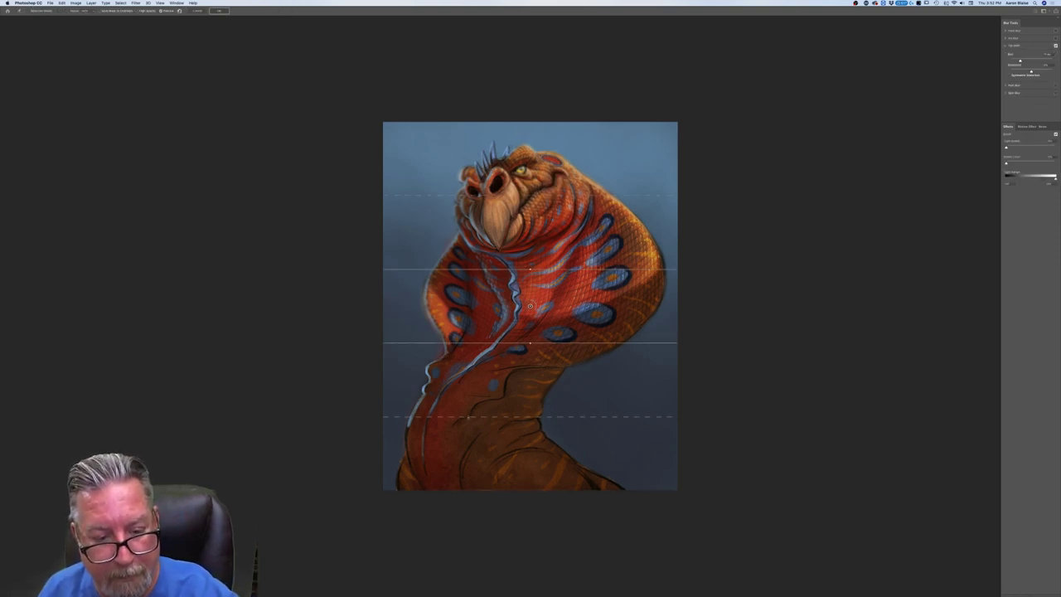
Increase the Tilt-Shift blur, extend its sharp zone over the head and hood so only the lower body blurs, and apply it.
{"action": "left_click_drag", "start_coordinate": [468, 416], "coordinate": [469, 448]}
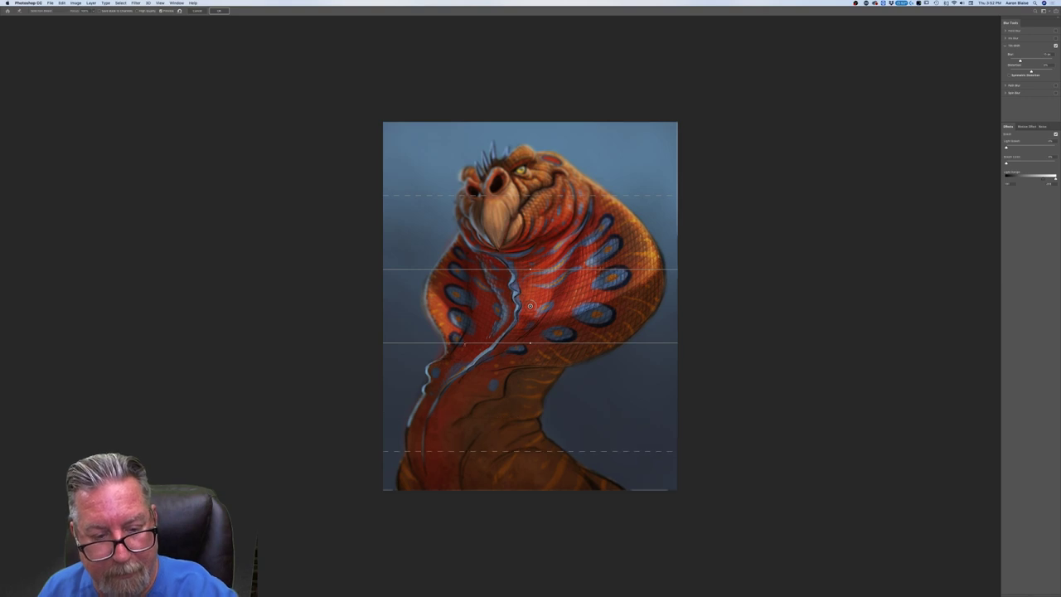
{"action": "left_click_drag", "start_coordinate": [530, 306], "coordinate": [525, 286]}
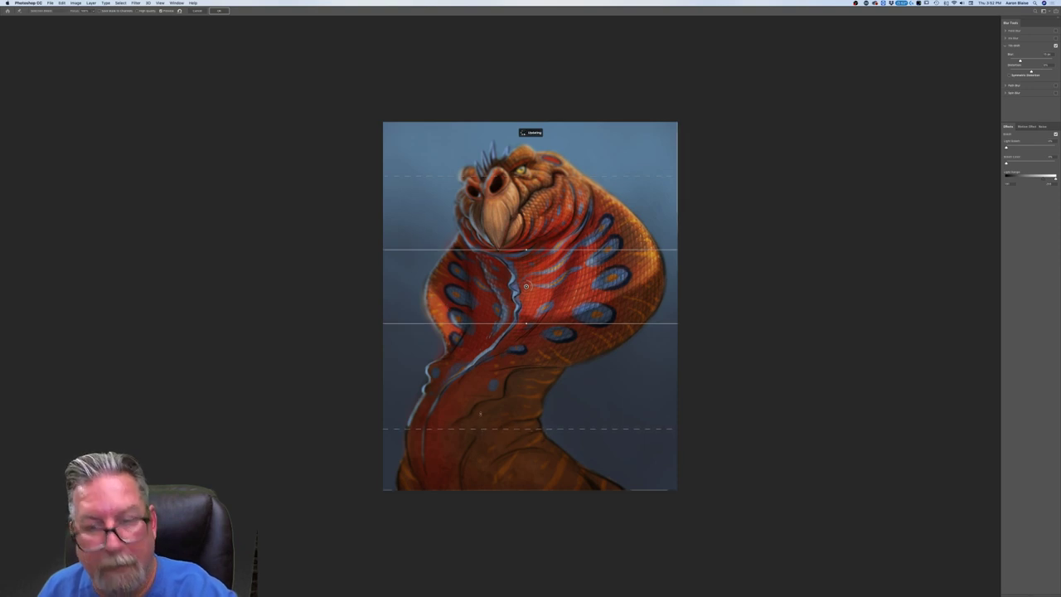
{"action": "left_click_drag", "start_coordinate": [1020, 61], "coordinate": [1026, 60]}
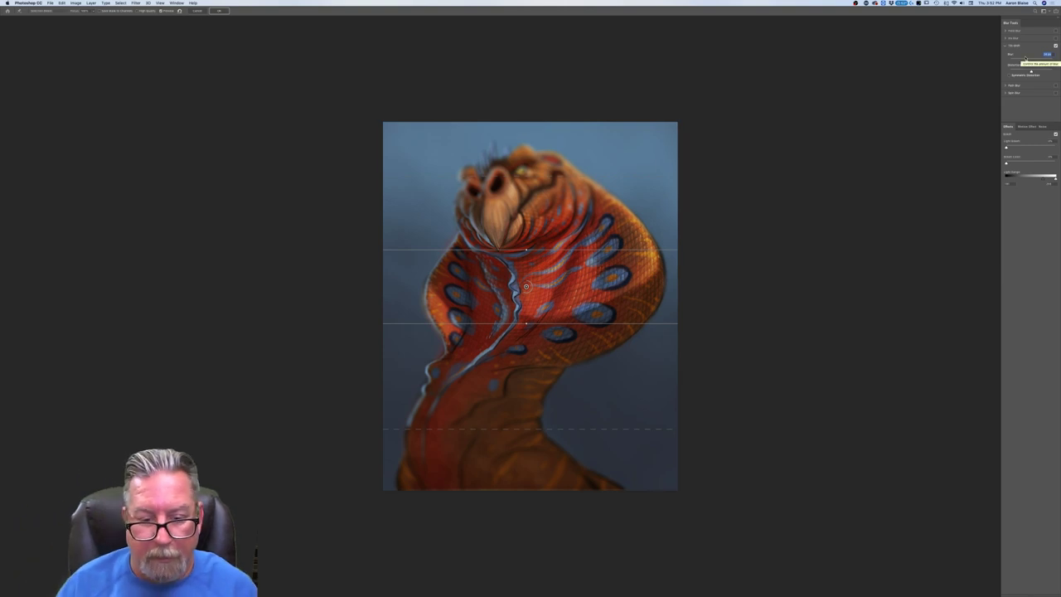
{"action": "left_click_drag", "start_coordinate": [526, 249], "coordinate": [525, 118]}
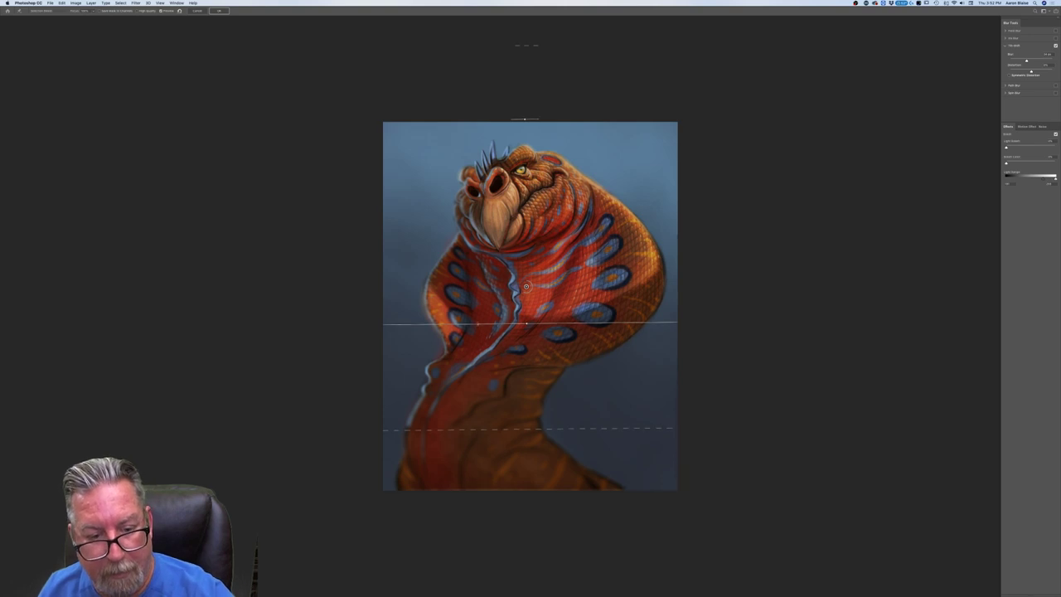
{"action": "left_click_drag", "start_coordinate": [479, 323], "coordinate": [478, 328]}
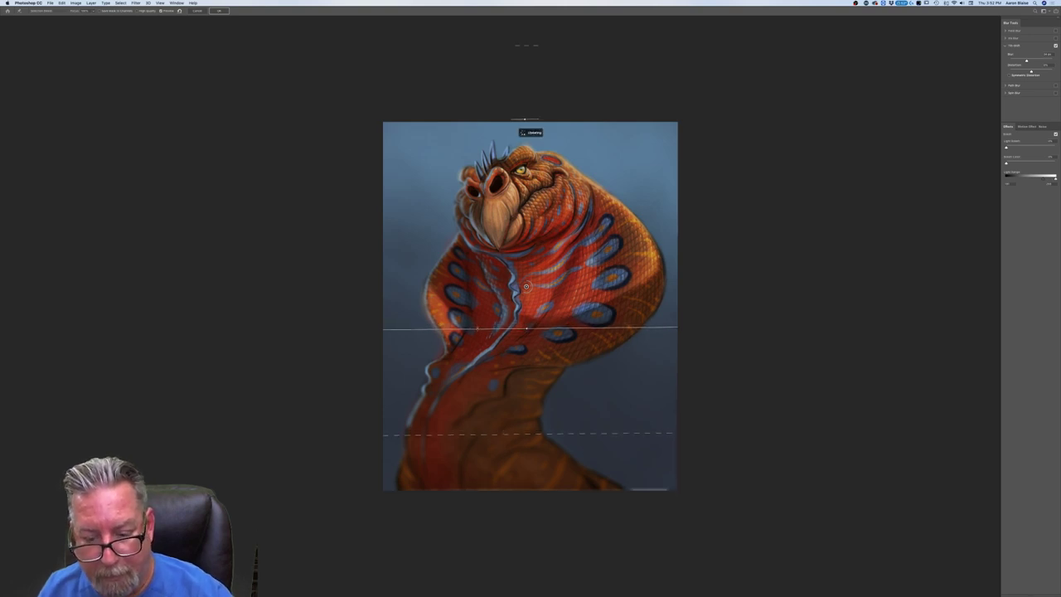
{"action": "key", "text": "Return"}
{"action": "key", "text": "Return"}
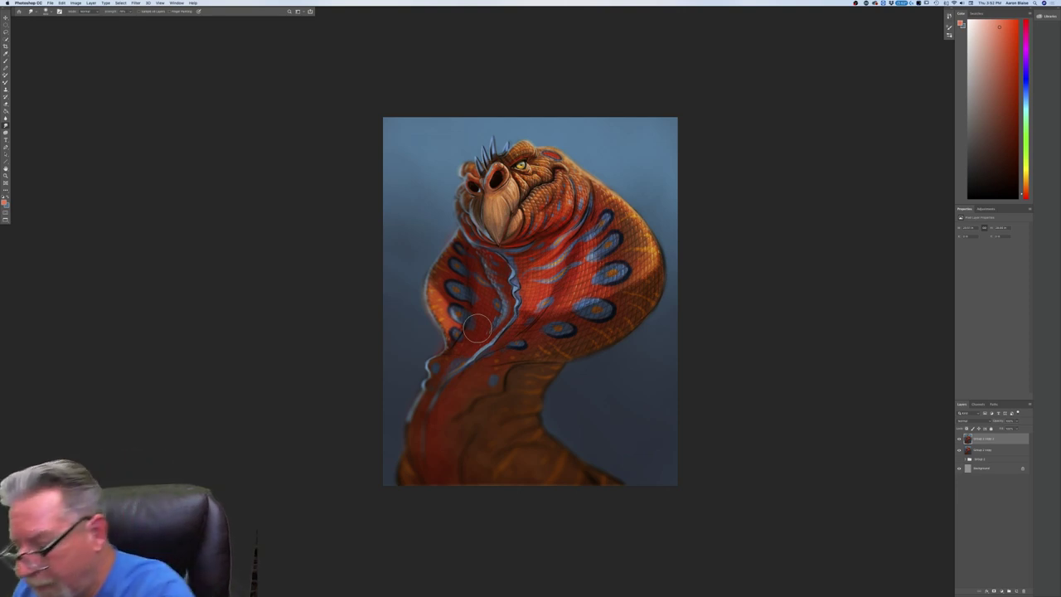
Add a new layer on top with the Multiply blend mode and set the foreground colour to a muted blue.
{"action": "left_click", "coordinate": [1015, 590]}
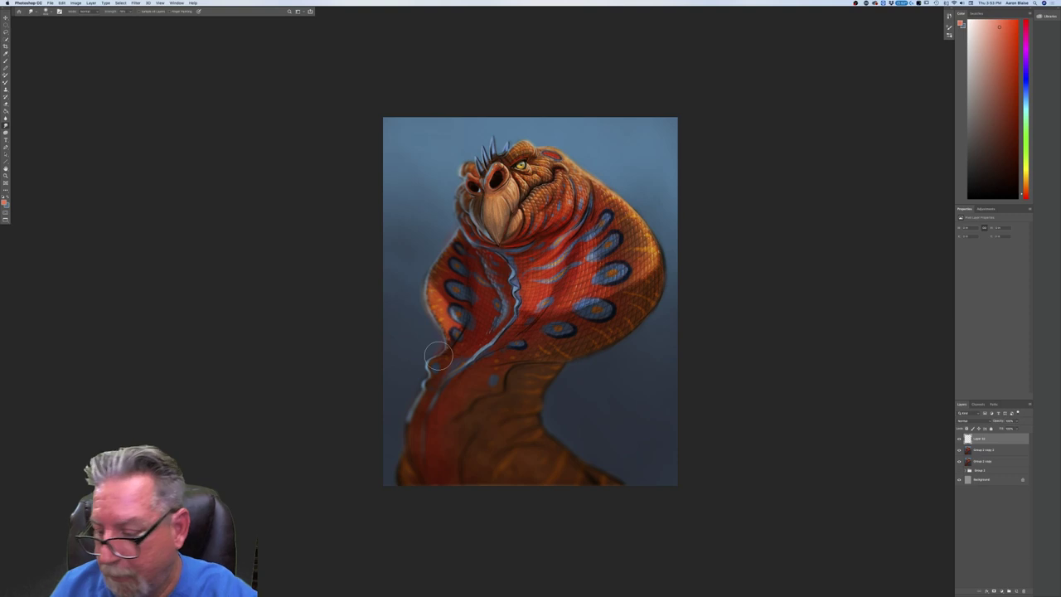
{"action": "left_click", "coordinate": [969, 420]}
{"action": "left_click", "coordinate": [964, 436]}
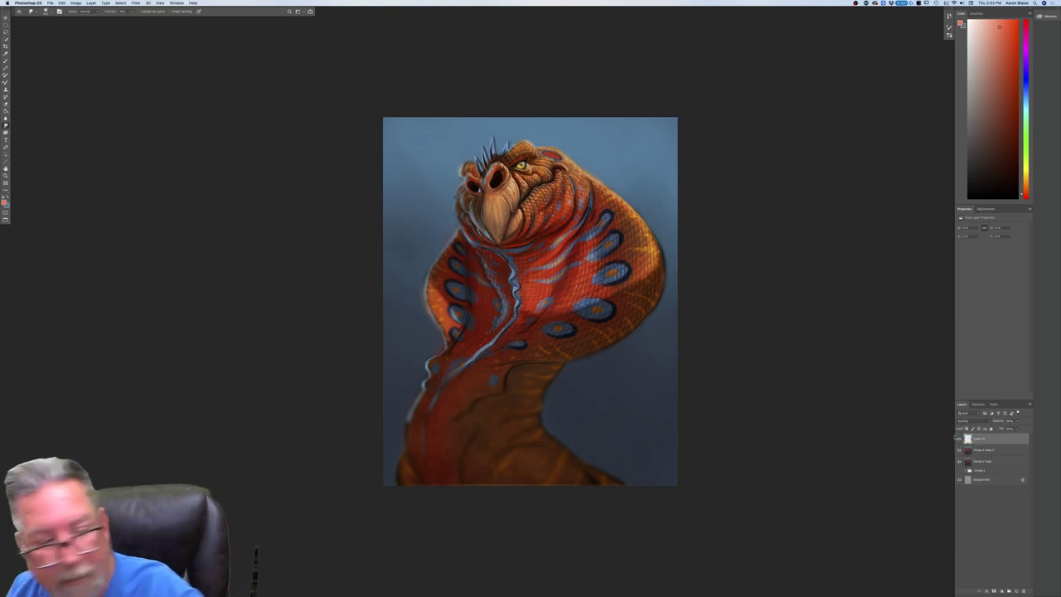
{"action": "left_click", "coordinate": [5, 202]}
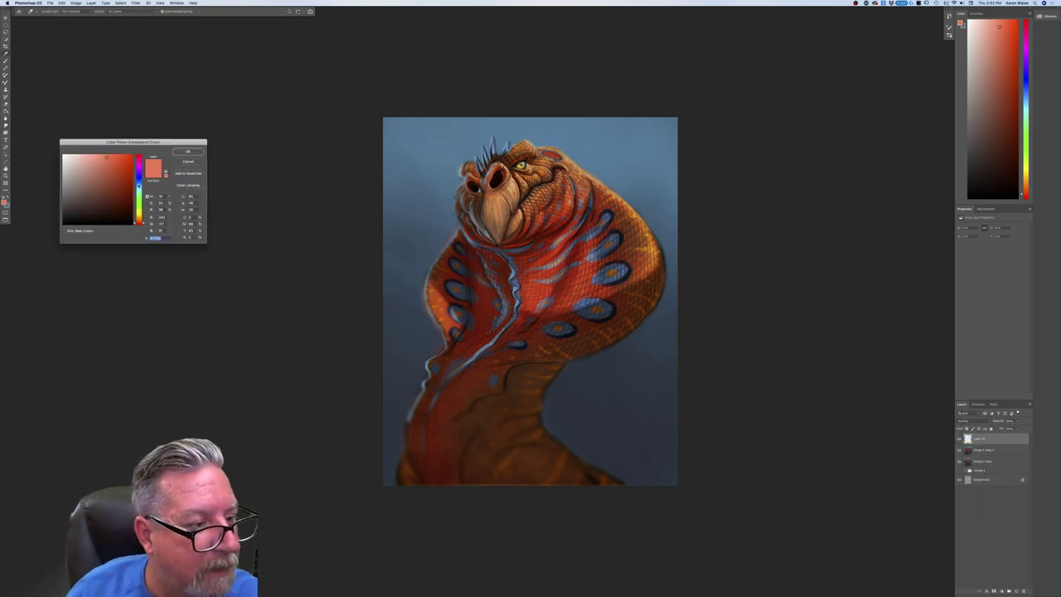
{"action": "left_click", "coordinate": [139, 185]}
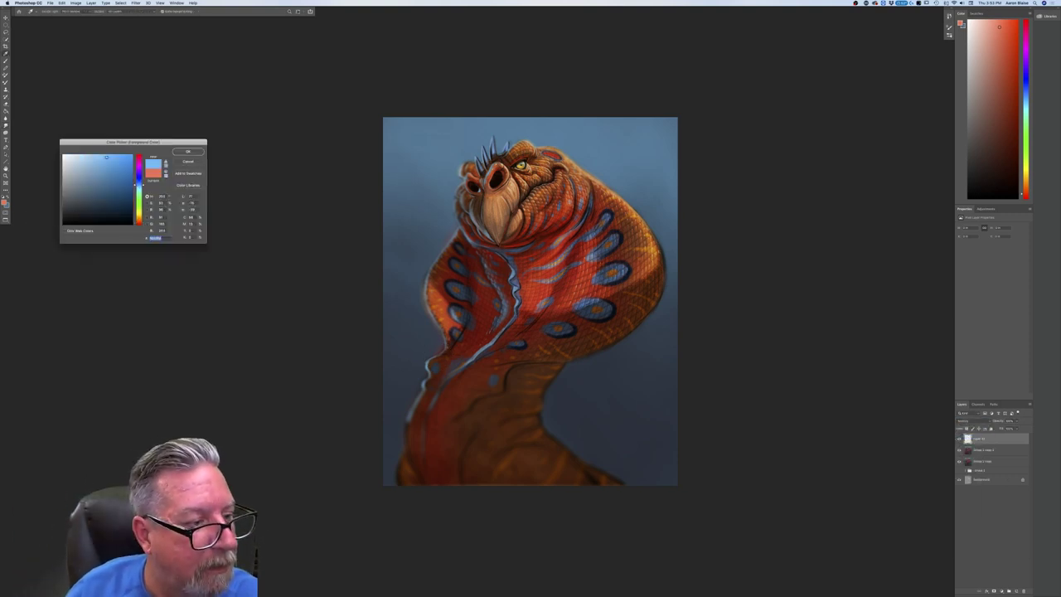
{"action": "left_click", "coordinate": [188, 152]}
Draw several upward gradients from the canvas's lower edge to about the hood's middle to darken the lower body and backdrop.
{"action": "left_click", "coordinate": [5, 111]}
{"action": "left_click", "coordinate": [23, 112]}
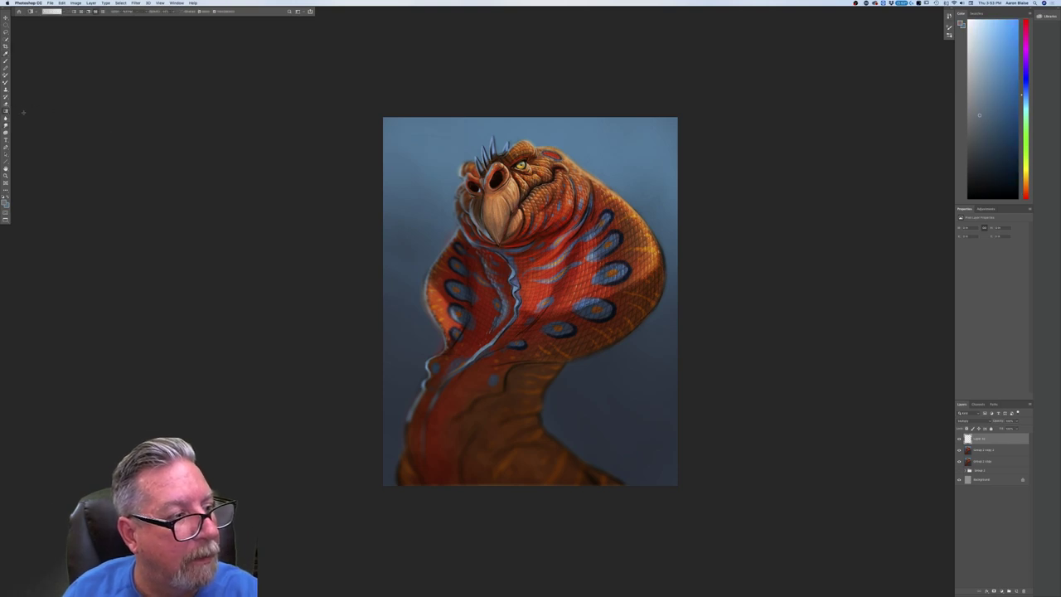
{"action": "left_click_drag", "start_coordinate": [519, 488], "coordinate": [515, 305]}
{"action": "left_click_drag", "start_coordinate": [538, 491], "coordinate": [521, 240]}
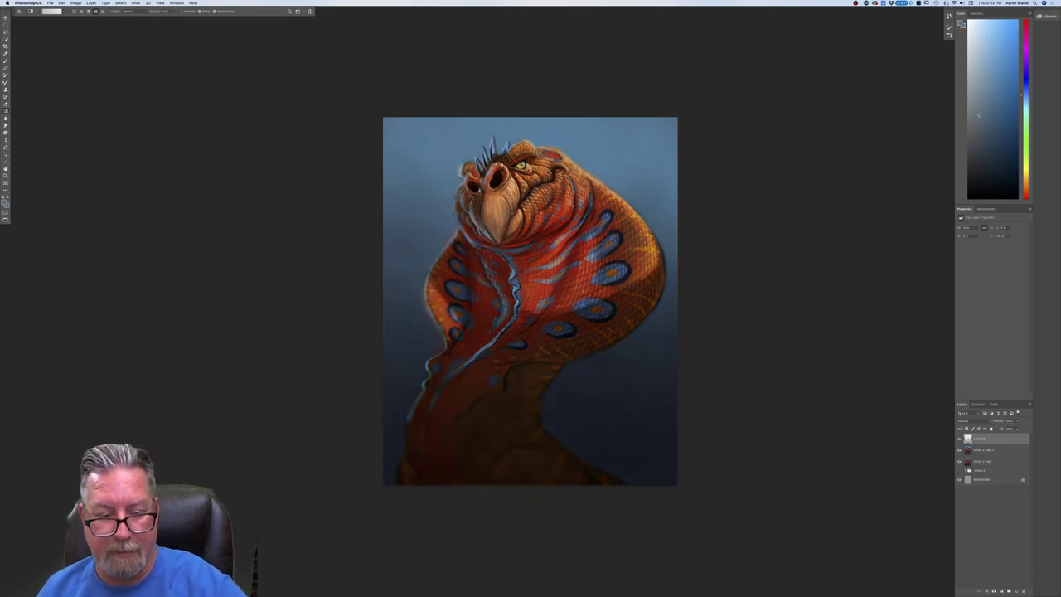
{"action": "left_click_drag", "start_coordinate": [557, 485], "coordinate": [520, 249]}
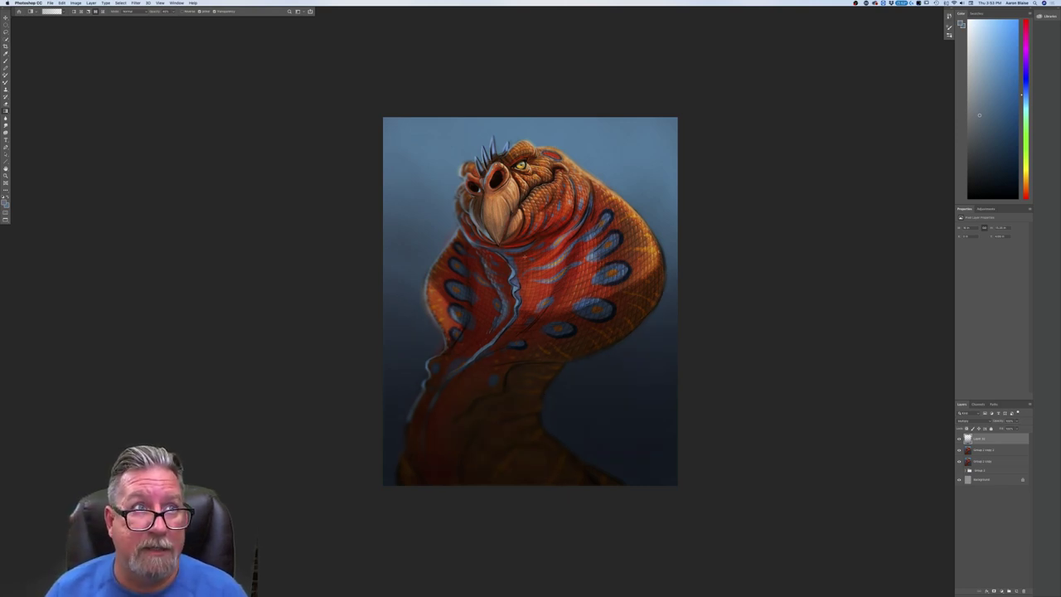
{"action": "left_click_drag", "start_coordinate": [560, 485], "coordinate": [534, 298]}
{"action": "key", "text": "super+equal"}
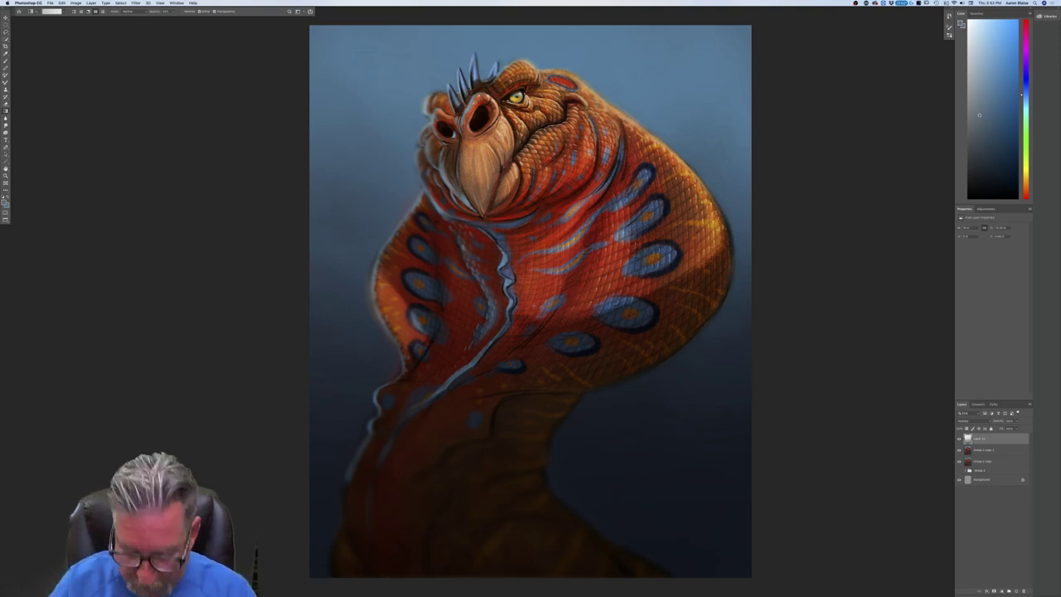
{"action": "key", "text": "super+minus"}
{"action": "key", "text": "super+minus"}
{"action": "key", "text": "super+minus"}
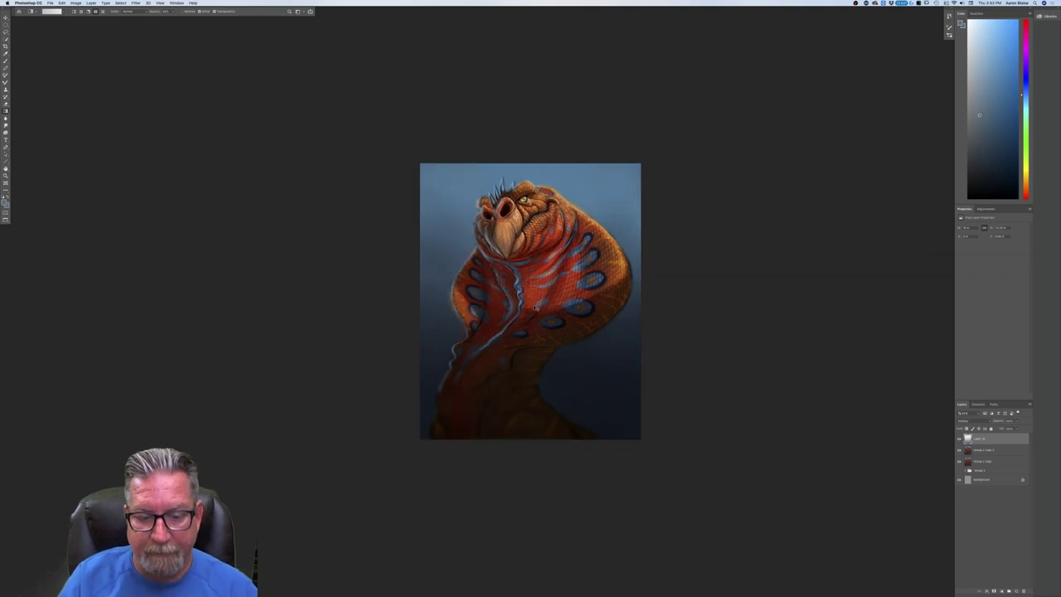
Merge the Multiply gradient layer with the blurred painting layer beneath it.
{"action": "key", "text": "super+plus"}
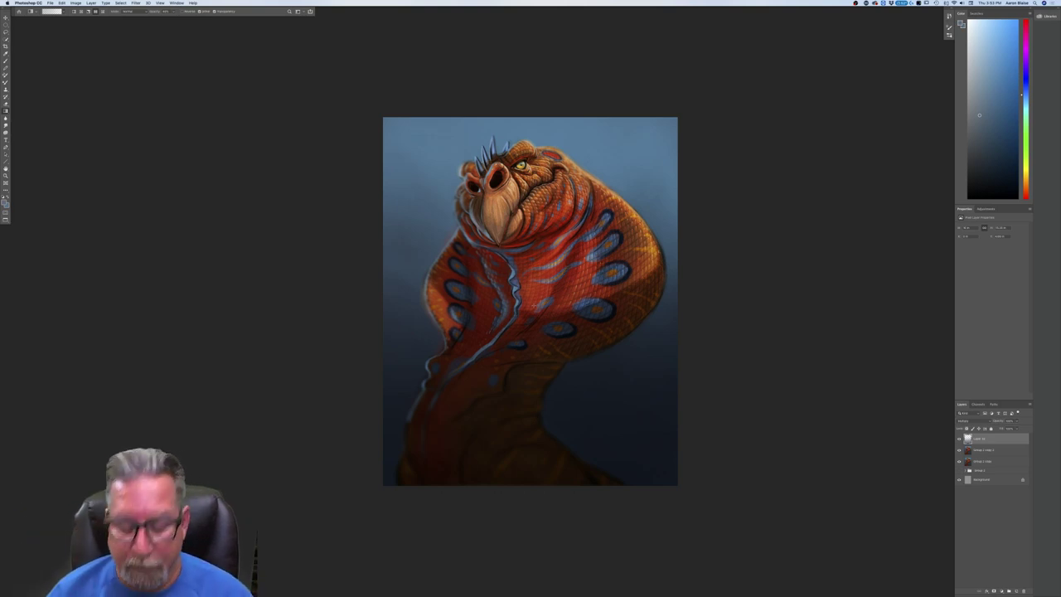
{"action": "key", "text": "super+plus"}
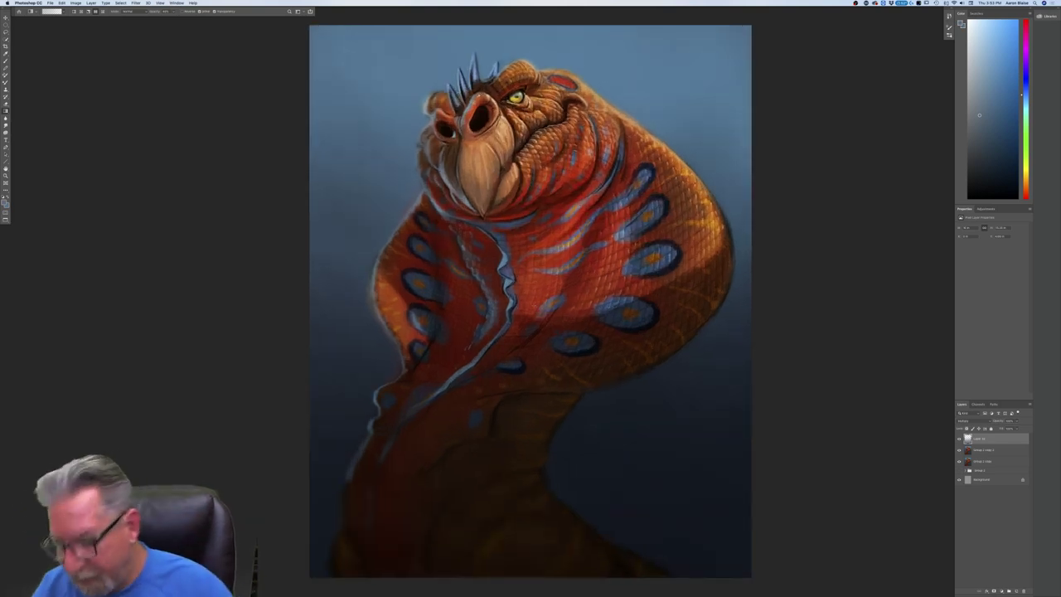
{"action": "left_click", "coordinate": [982, 450]}
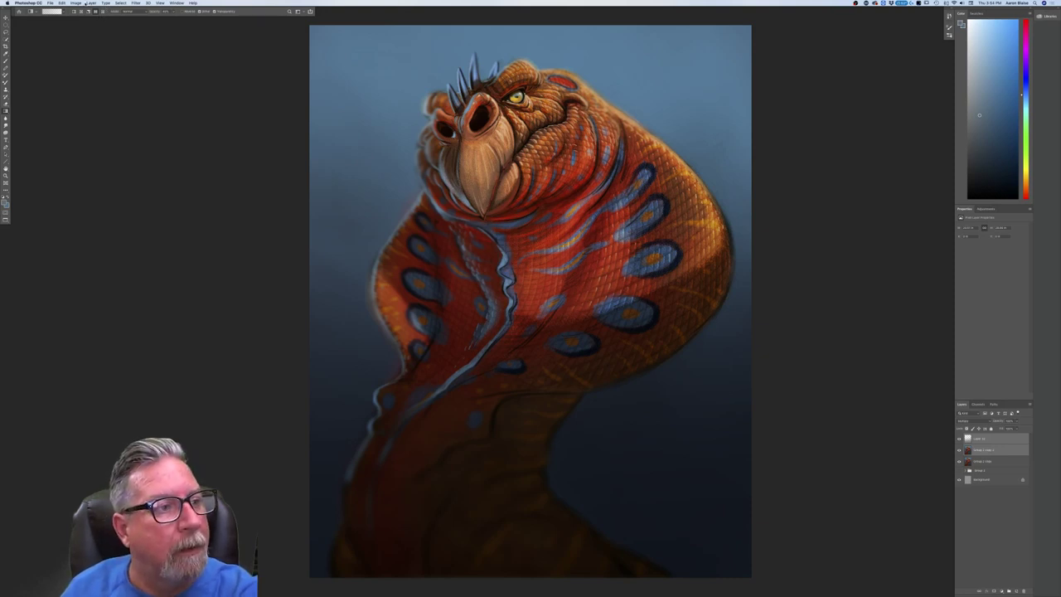
{"action": "left_click", "coordinate": [89, 3]}
{"action": "left_click", "coordinate": [96, 207]}
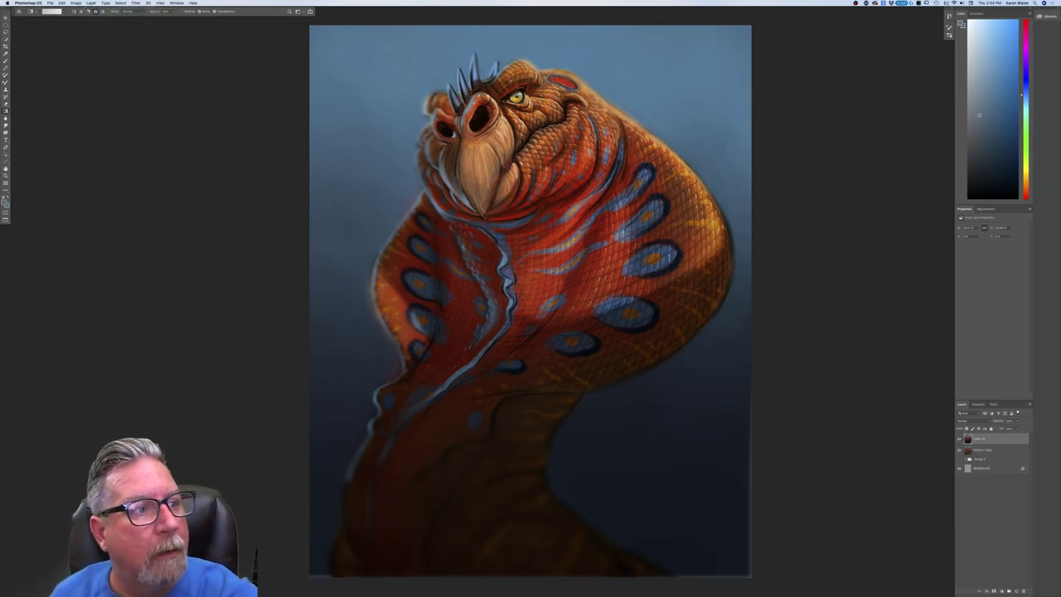
Increase the merged layer's colour saturation moderately with a Hue/Saturation adjustment.
{"action": "left_click", "coordinate": [75, 3]}
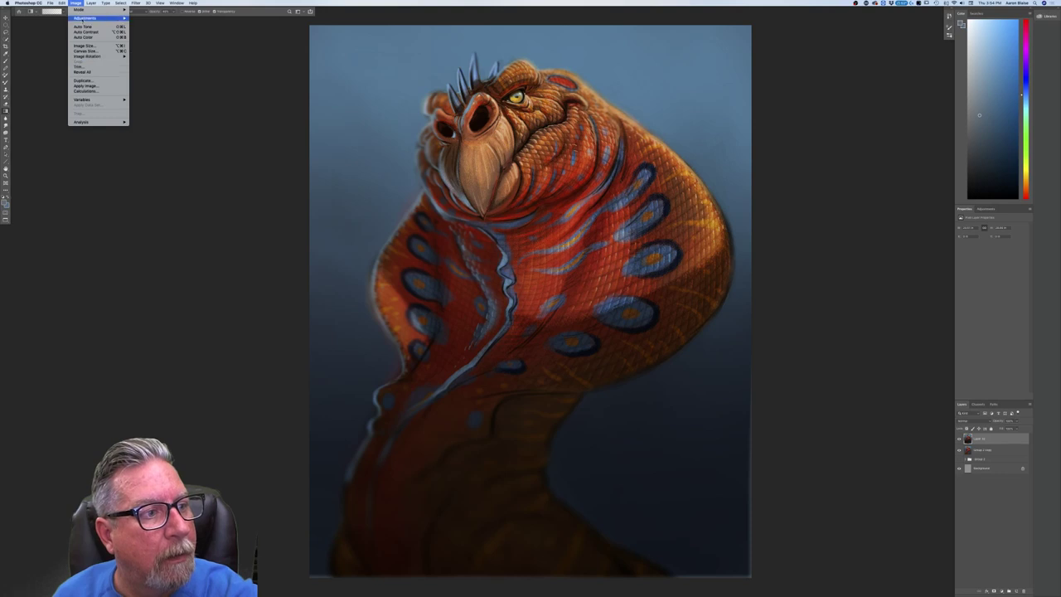
{"action": "mouse_move", "coordinate": [100, 17]}
{"action": "left_click", "coordinate": [149, 47]}
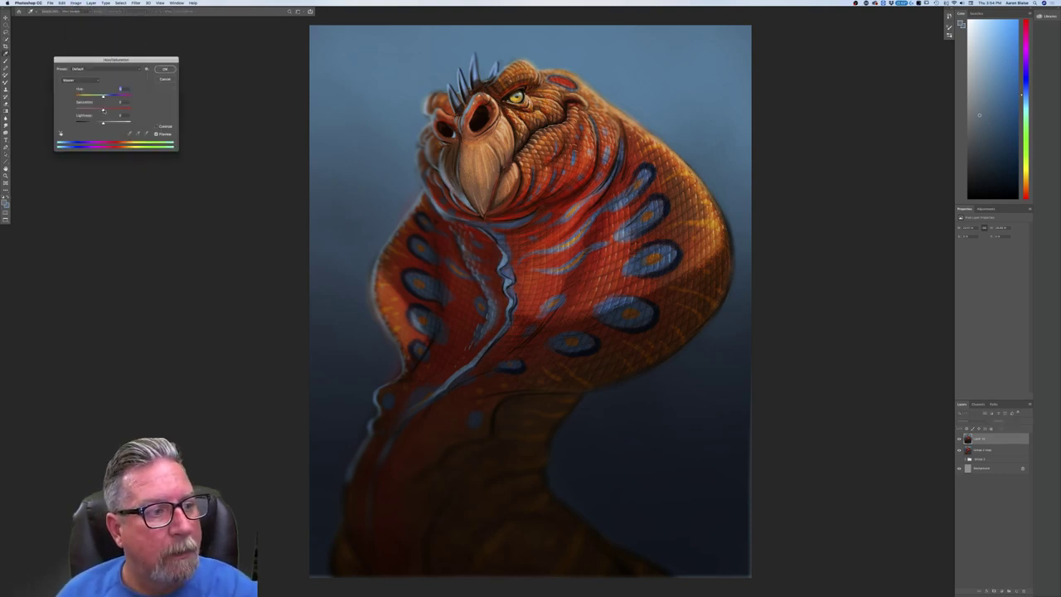
{"action": "left_click_drag", "start_coordinate": [102, 110], "coordinate": [111, 110]}
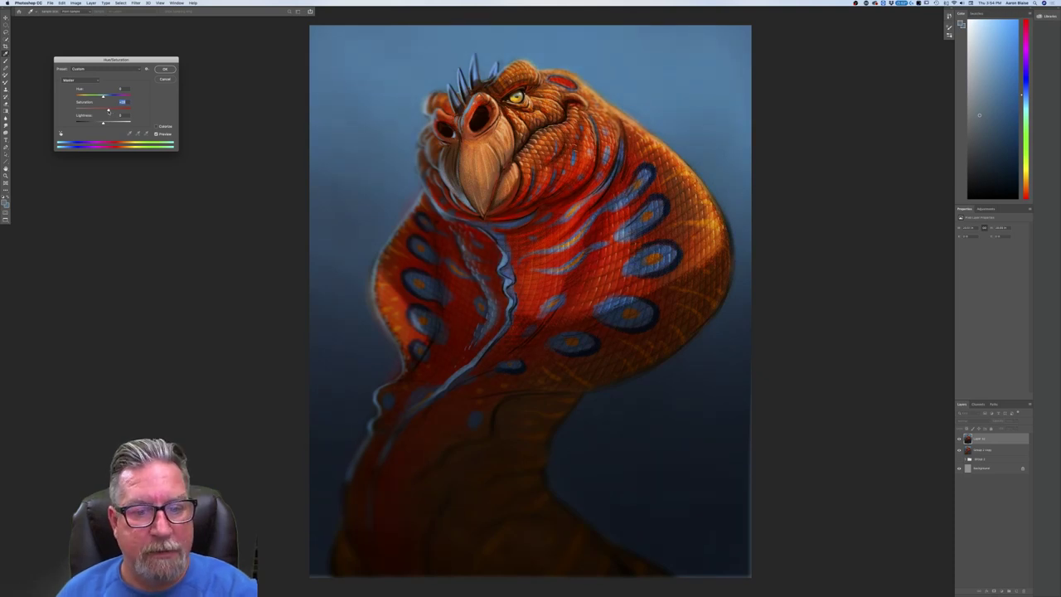
{"action": "key", "text": "Return"}
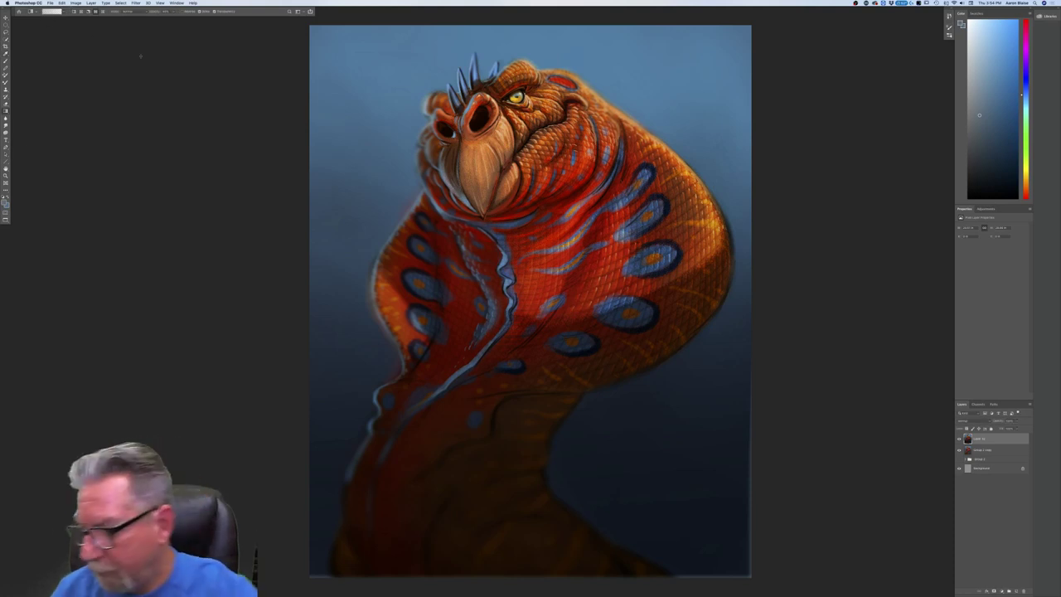
Duplicate the merged painting layer and set up a Soft Round brush in Color Dodge mode.
{"action": "left_click_drag", "start_coordinate": [1016, 590], "coordinate": [1015, 590]}
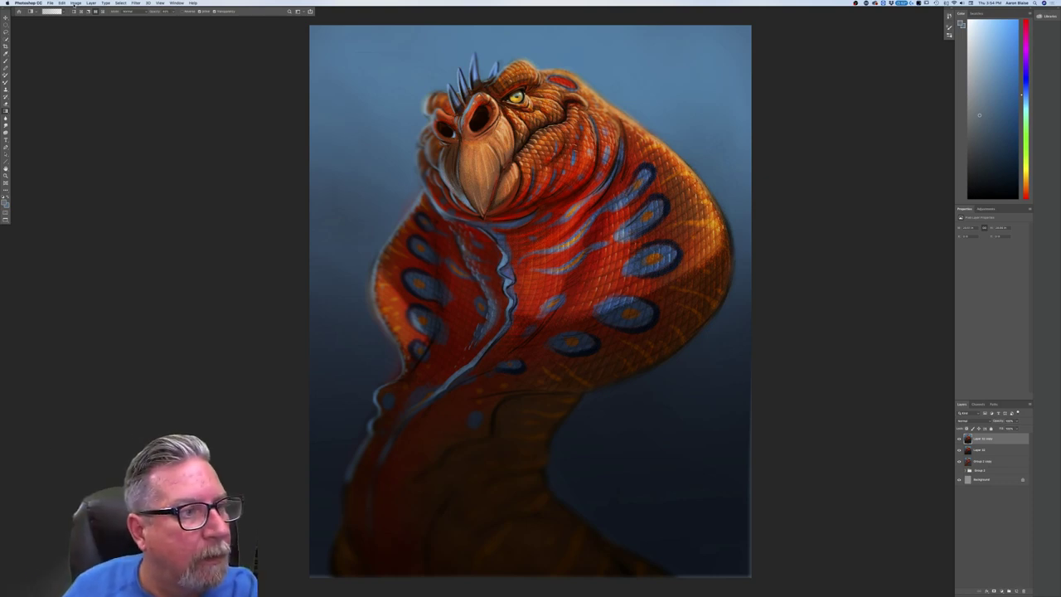
{"action": "key", "text": "b"}
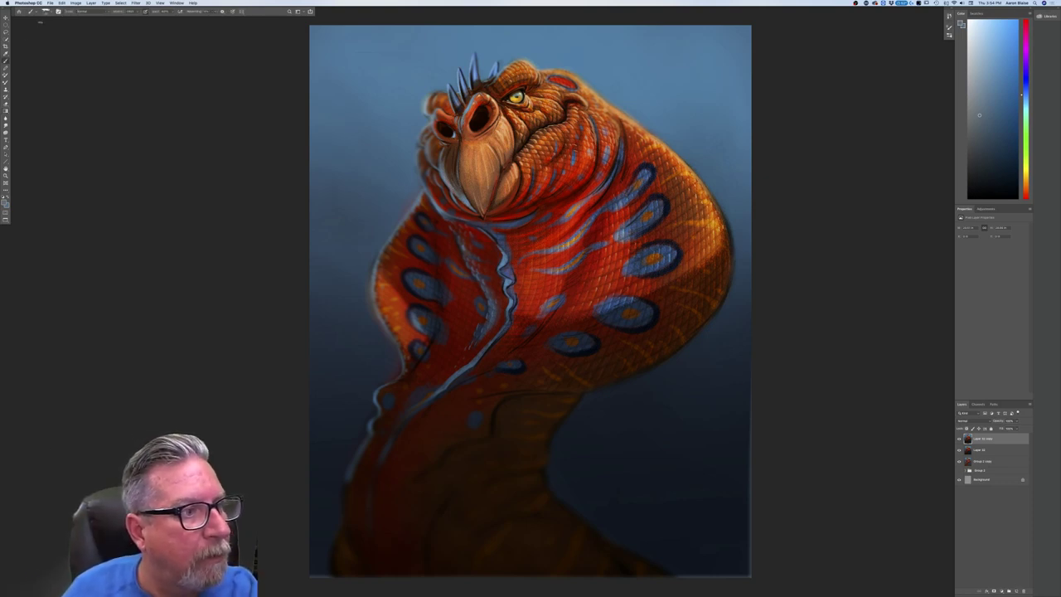
{"action": "right_click", "coordinate": [43, 34]}
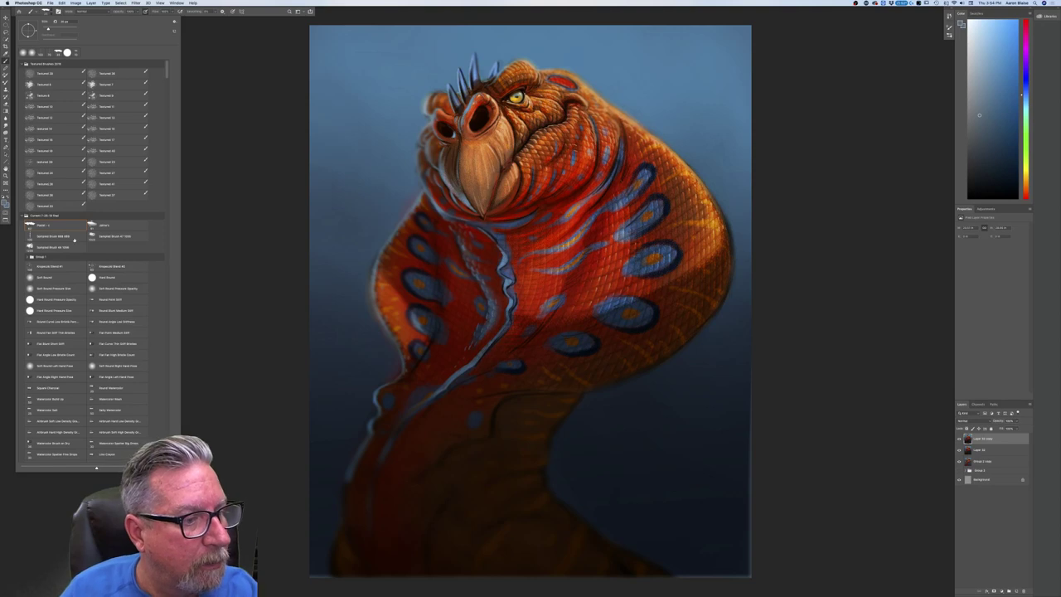
{"action": "left_click", "coordinate": [45, 270]}
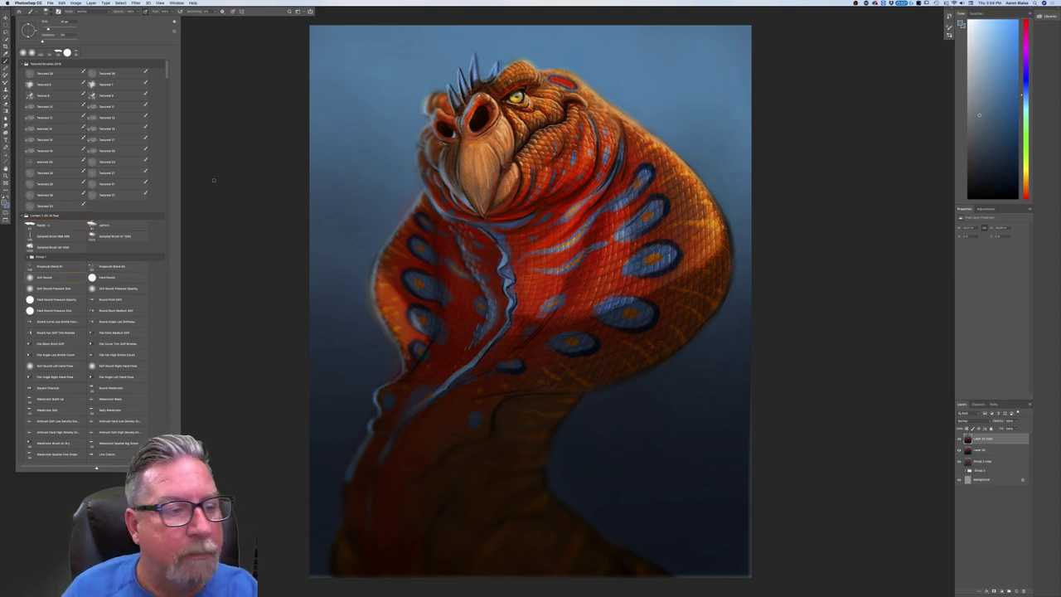
{"action": "left_click", "coordinate": [209, 156]}
{"action": "left_click", "coordinate": [83, 11]}
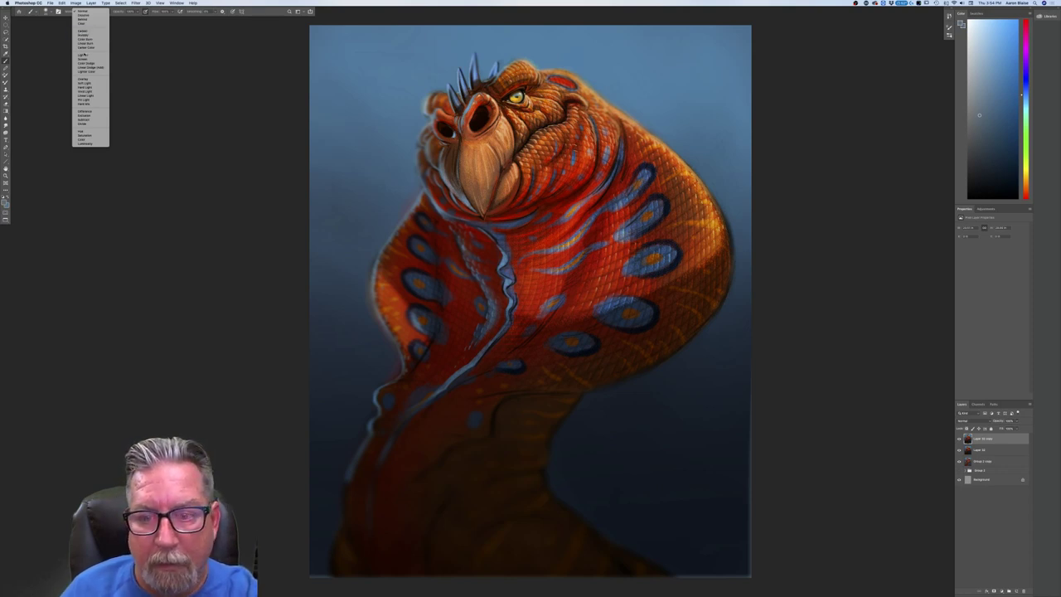
{"action": "left_click", "coordinate": [83, 55]}
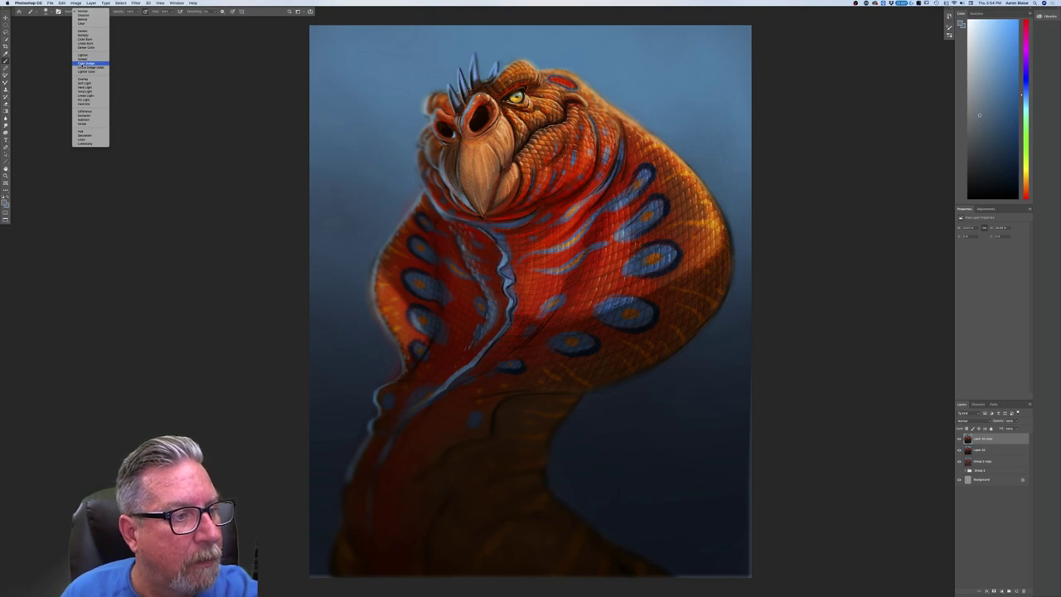
{"action": "left_click", "coordinate": [81, 63]}
Set the foreground colour to a pale warm yellow for the Color Dodge highlights.
{"action": "left_click", "coordinate": [6, 203]}
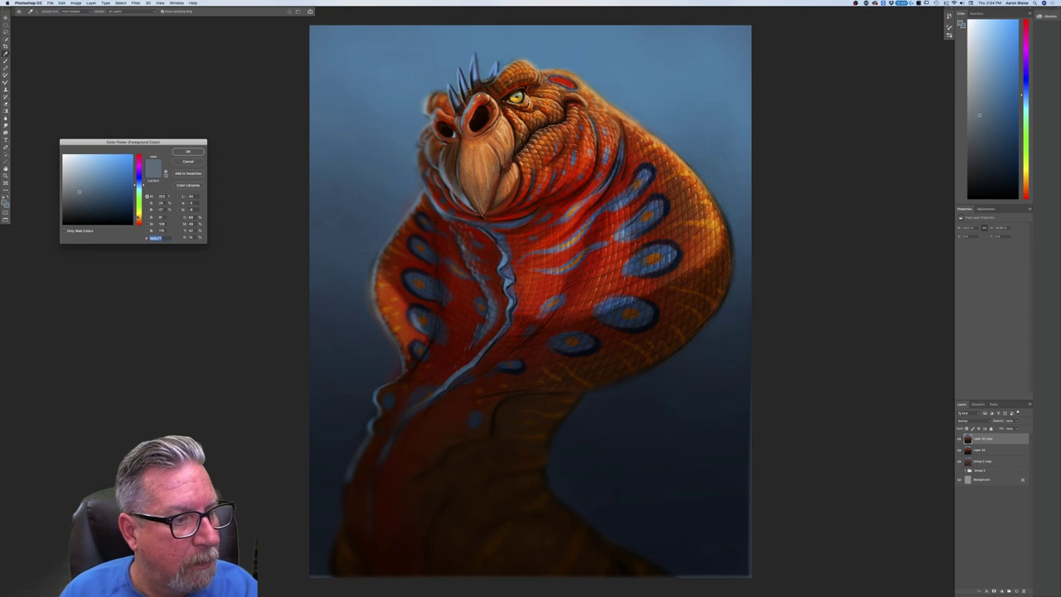
{"action": "left_click", "coordinate": [139, 218]}
{"action": "left_click", "coordinate": [87, 155]}
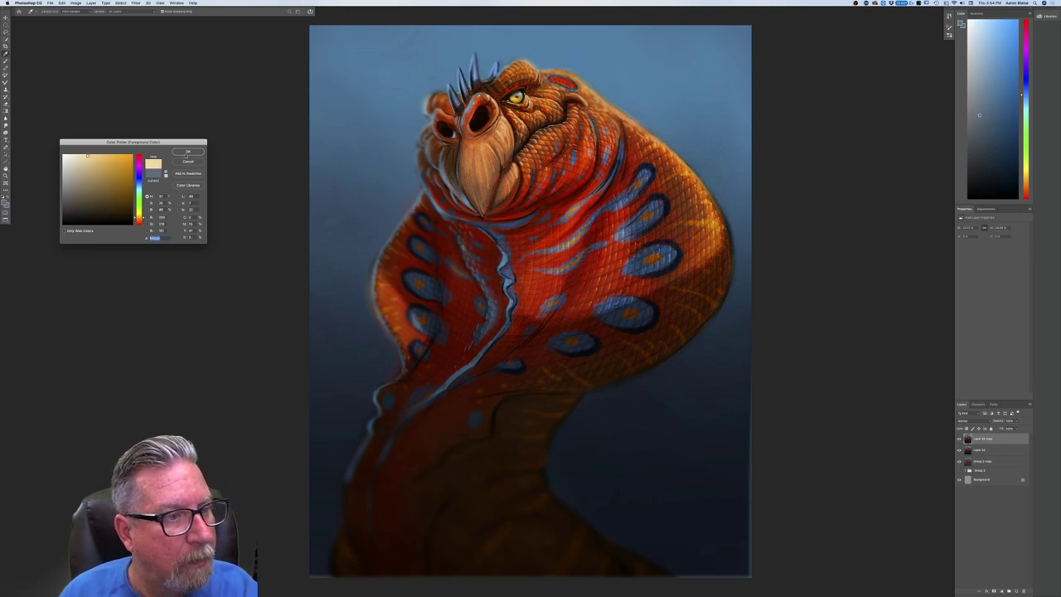
{"action": "left_click", "coordinate": [188, 153]}
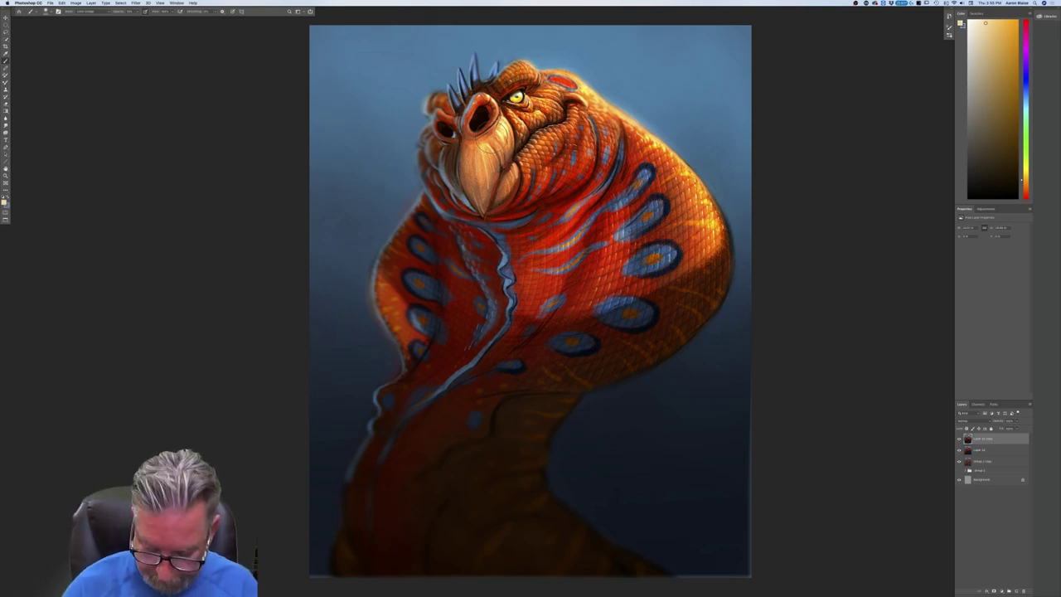
Crop the canvas slightly inward to trim the pale, uneven borders around the painting.
{"action": "key", "text": "super+minus"}
{"action": "key", "text": "super+minus"}
{"action": "key", "text": "super+plus"}
{"action": "key", "text": "super+plus"}
{"action": "key", "text": "super+t"}
{"action": "left_click_drag", "start_coordinate": [676, 305], "coordinate": [673, 303]}
{"action": "left_click_drag", "start_coordinate": [531, 491], "coordinate": [530, 482]}
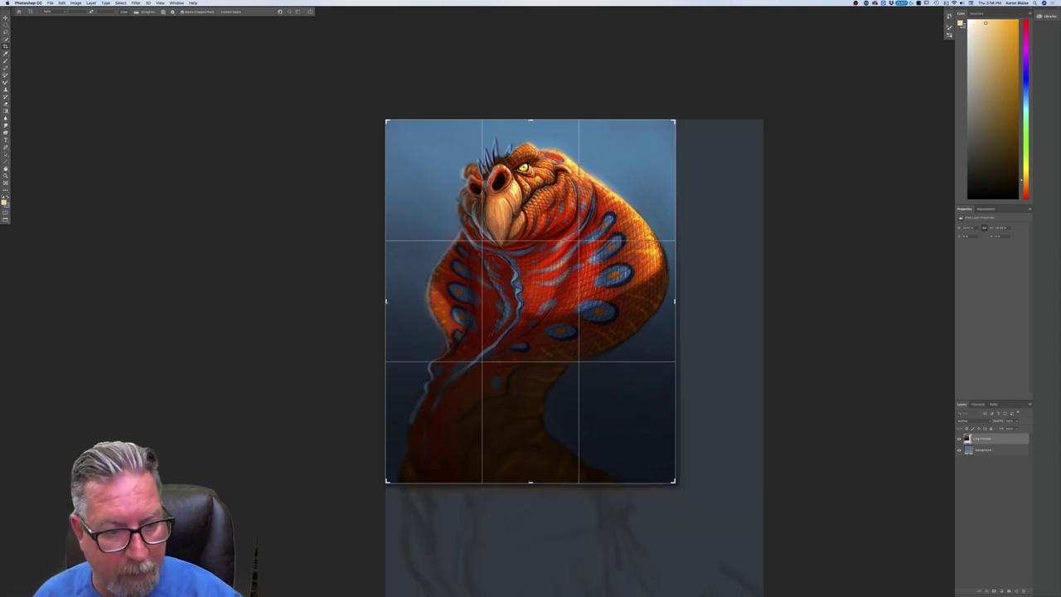
{"action": "left_click_drag", "start_coordinate": [385, 295], "coordinate": [388, 293]}
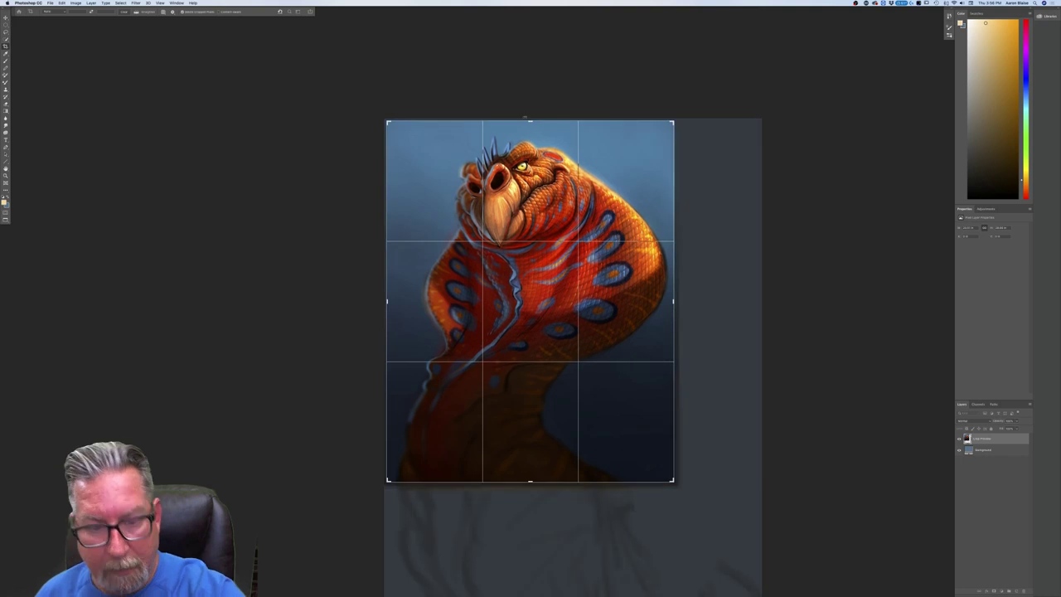
{"action": "key", "text": "Return"}
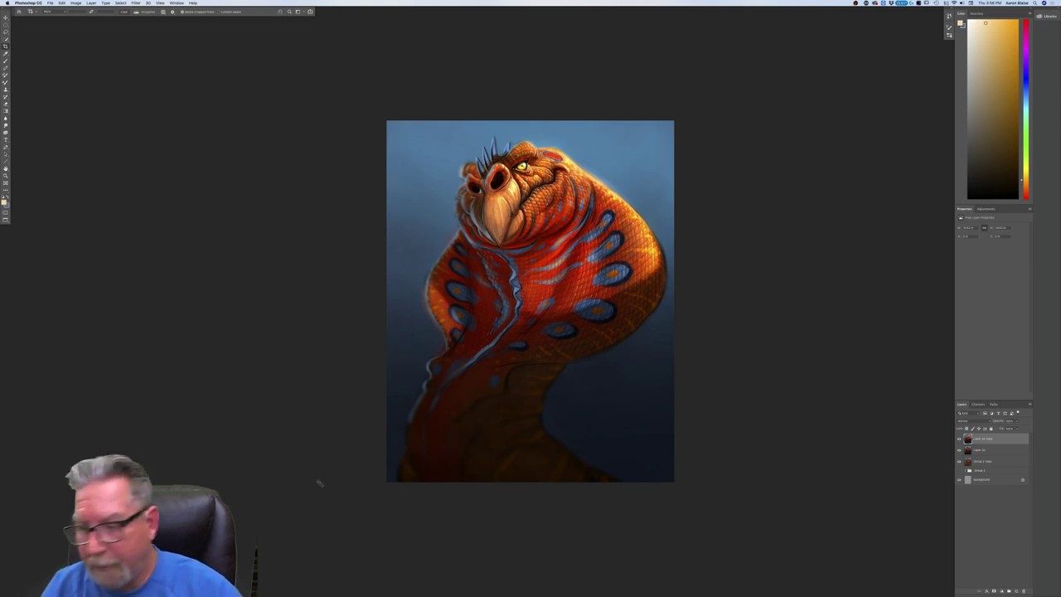
Add a new layer on top and set the foreground colour to a light greyish blue based on the backdrop.
{"action": "left_click", "coordinate": [1016, 590]}
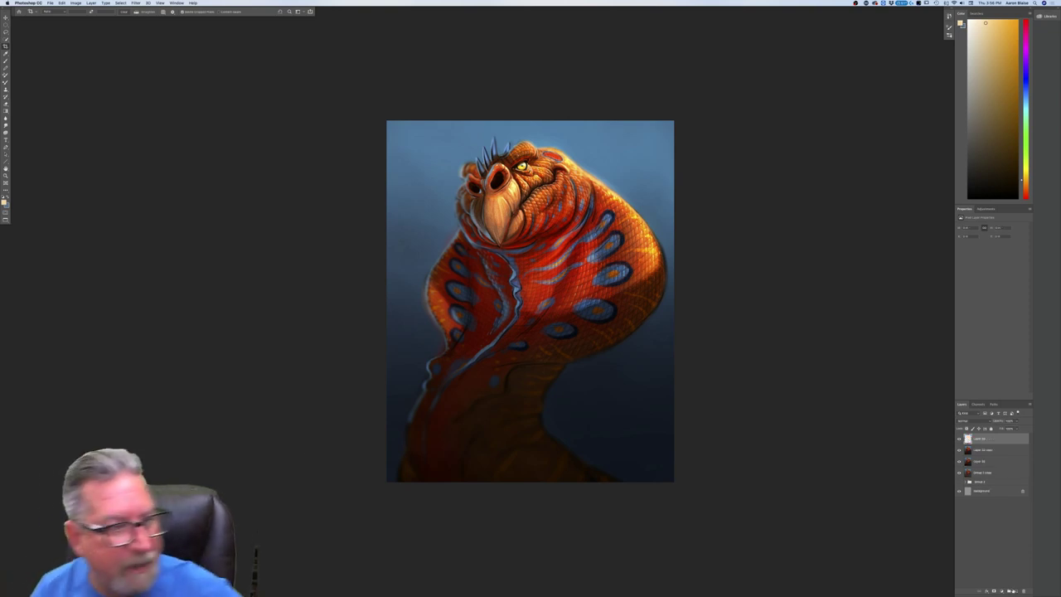
{"action": "left_click", "coordinate": [4, 203]}
{"action": "left_click", "coordinate": [424, 185]}
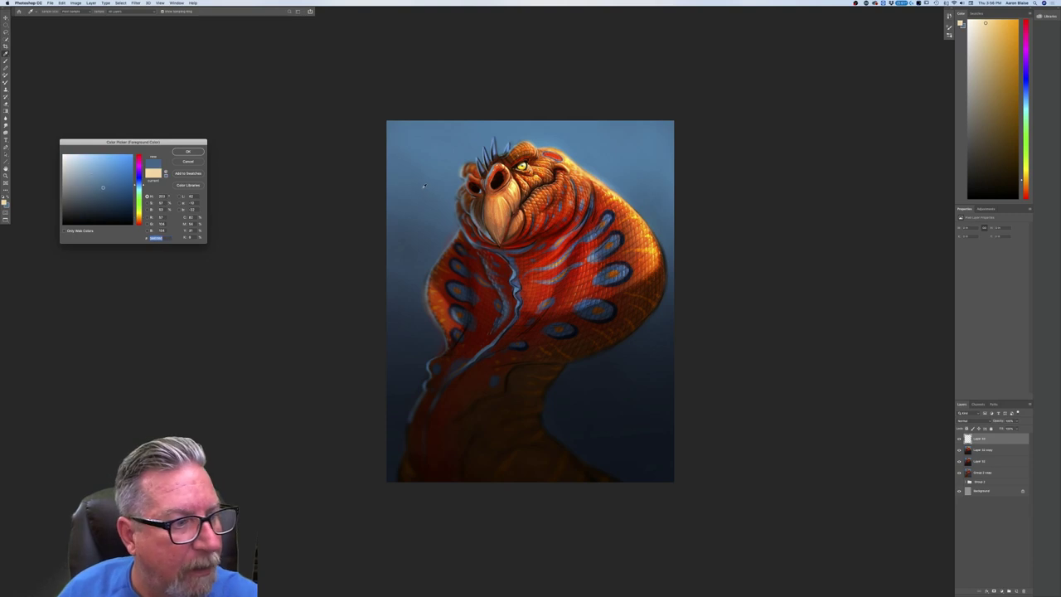
{"action": "left_click", "coordinate": [82, 175]}
{"action": "left_click", "coordinate": [188, 152]}
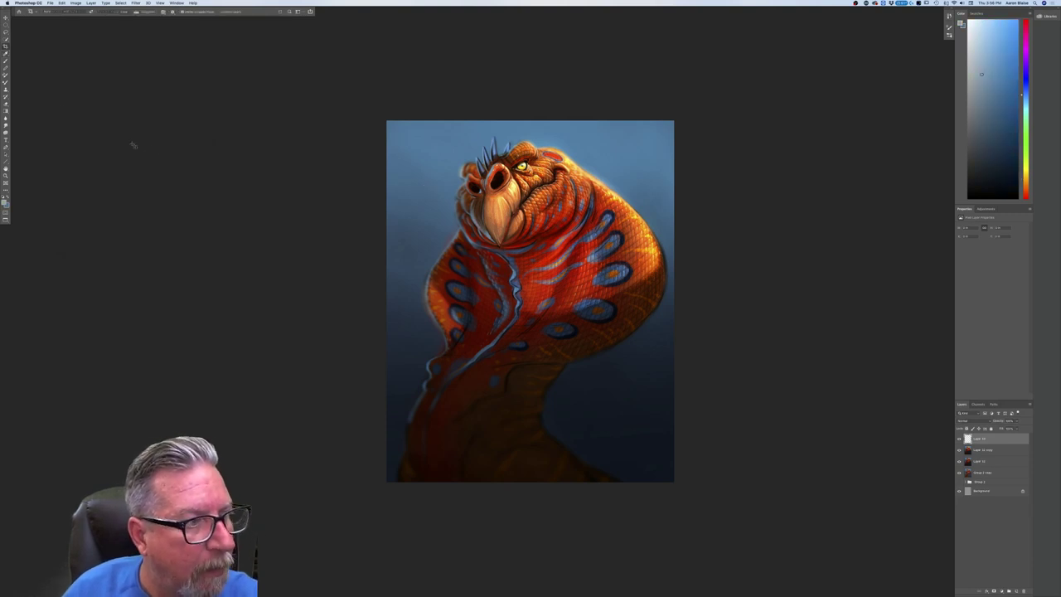
Choose a cloud-like sampled brush, test it at the nostrils, and set its painting mode to Normal.
{"action": "key", "text": "b"}
{"action": "left_click", "coordinate": [46, 11]}
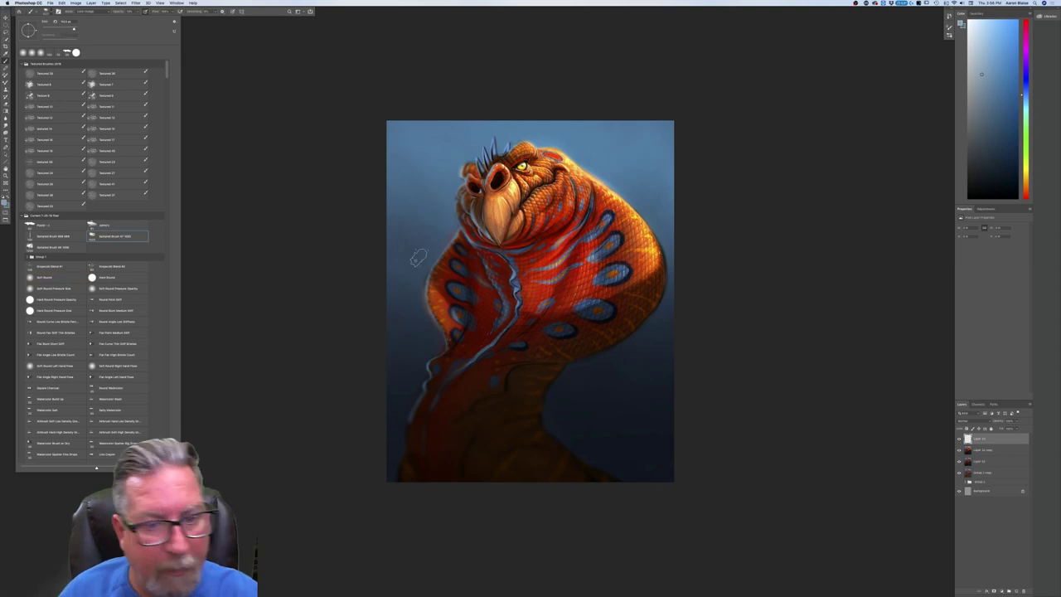
{"action": "left_click", "coordinate": [497, 184]}
{"action": "left_click_drag", "start_coordinate": [500, 176], "coordinate": [474, 188]}
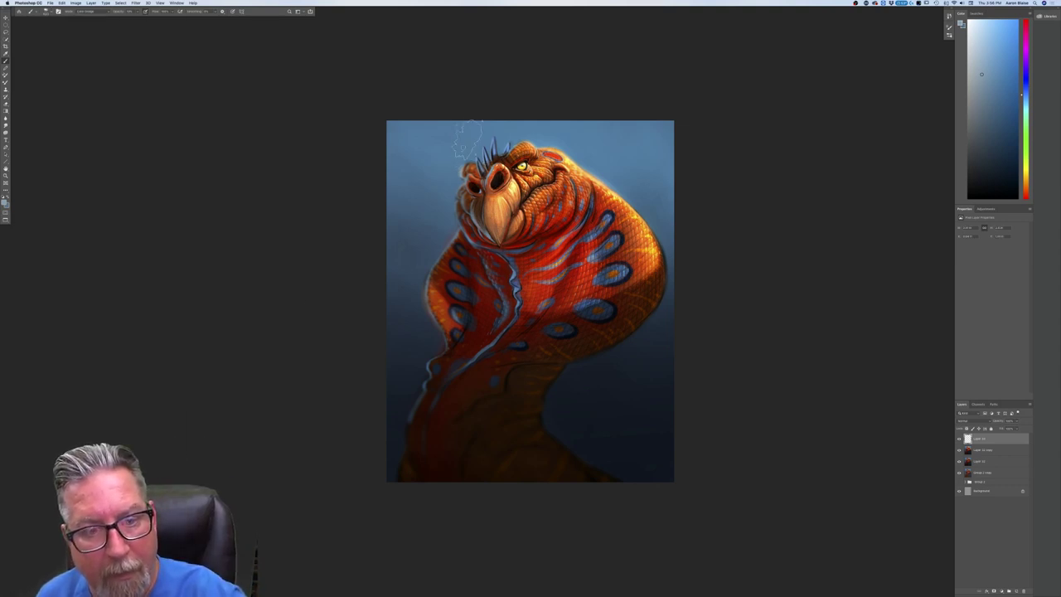
{"action": "left_click", "coordinate": [89, 11]}
{"action": "left_click", "coordinate": [82, 8]}
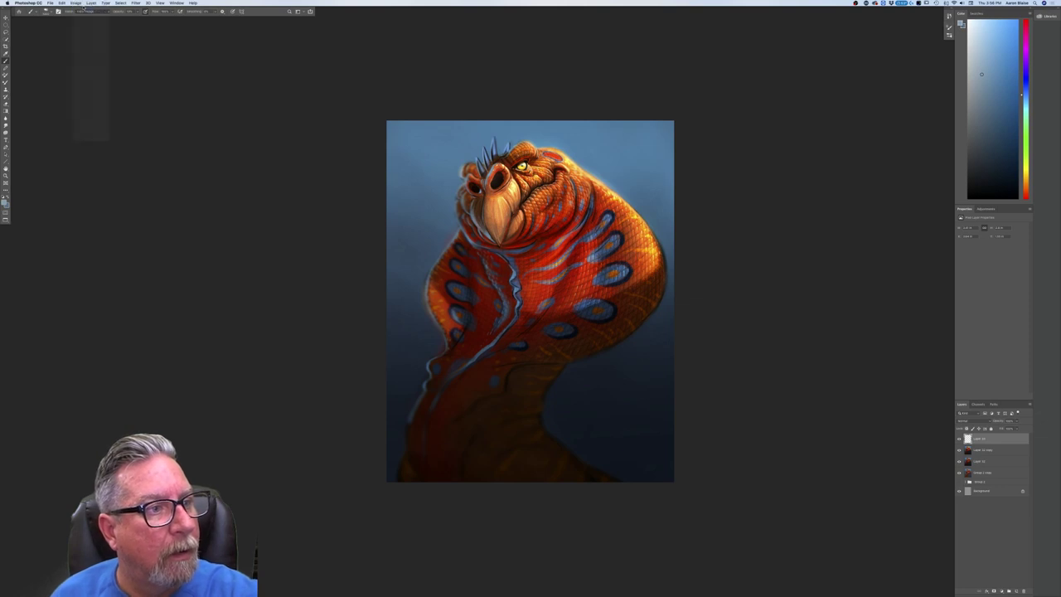
{"action": "left_click", "coordinate": [83, 11]}
{"action": "left_click", "coordinate": [83, 9]}
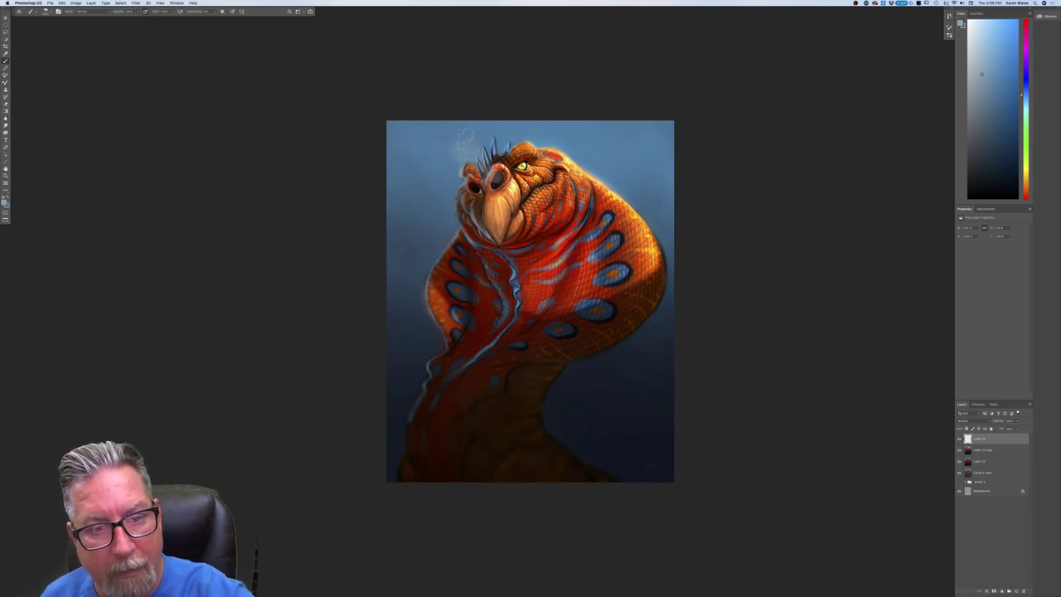
Try painting smoke wisps drifting from the nostrils towards the canvas's upper-left corner, and replace that layer with a new empty one.
{"action": "left_click_drag", "start_coordinate": [484, 166], "coordinate": [440, 110]}
{"action": "mouse_move", "coordinate": [471, 187]}
{"action": "left_mouse_down"}
{"action": "mouse_move", "coordinate": [439, 184]}
{"action": "mouse_move", "coordinate": [435, 159]}
{"action": "left_mouse_up"}
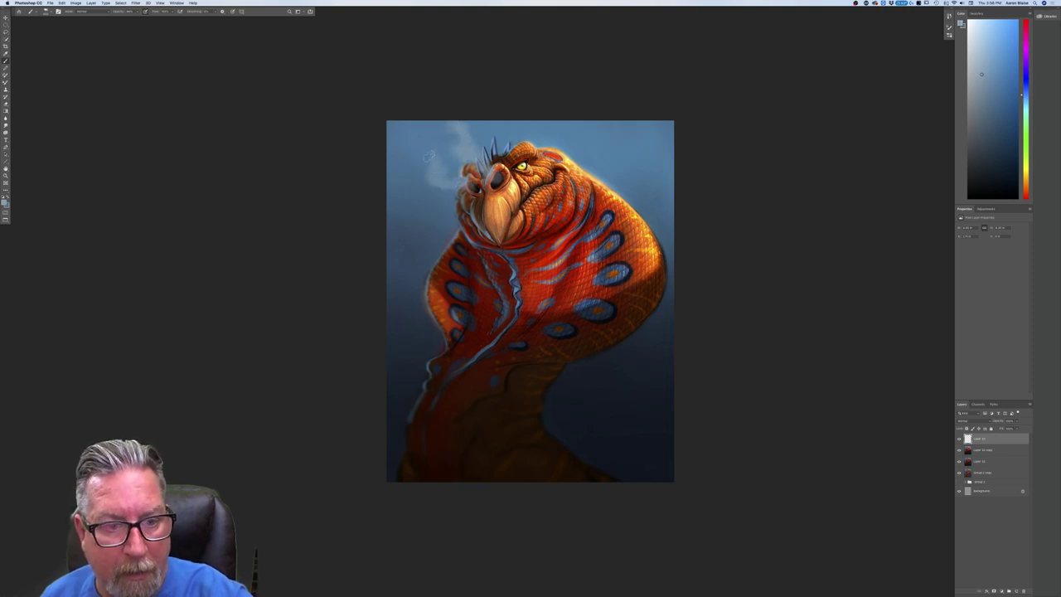
{"action": "mouse_move", "coordinate": [445, 184]}
{"action": "left_mouse_down"}
{"action": "mouse_move", "coordinate": [407, 145]}
{"action": "mouse_move", "coordinate": [381, 105]}
{"action": "left_mouse_up"}
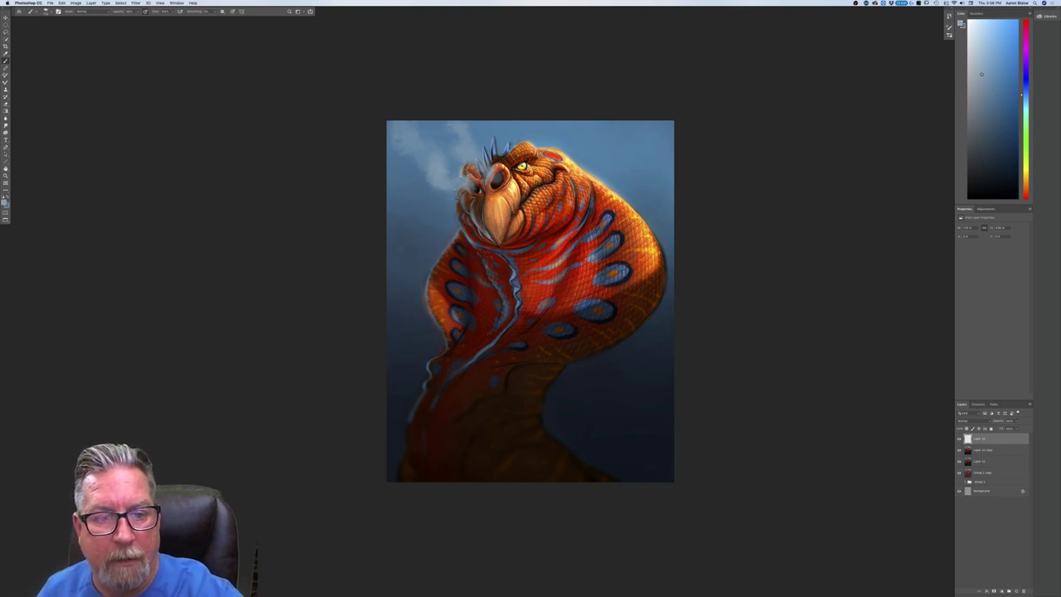
{"action": "left_click", "coordinate": [468, 131]}
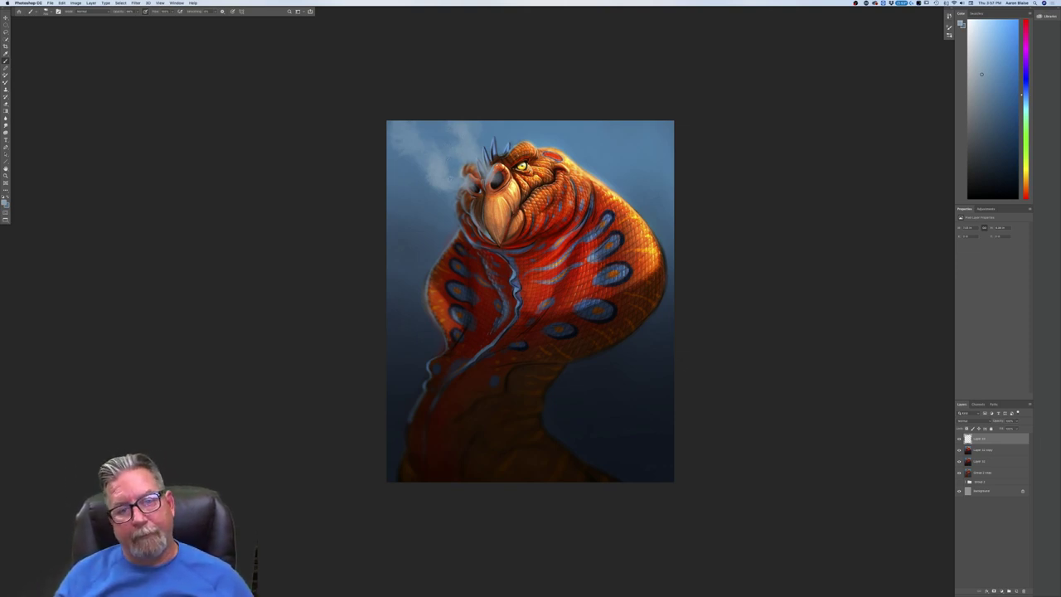
{"action": "left_click_drag", "start_coordinate": [980, 438], "coordinate": [1023, 590]}
{"action": "left_click", "coordinate": [1016, 591]}
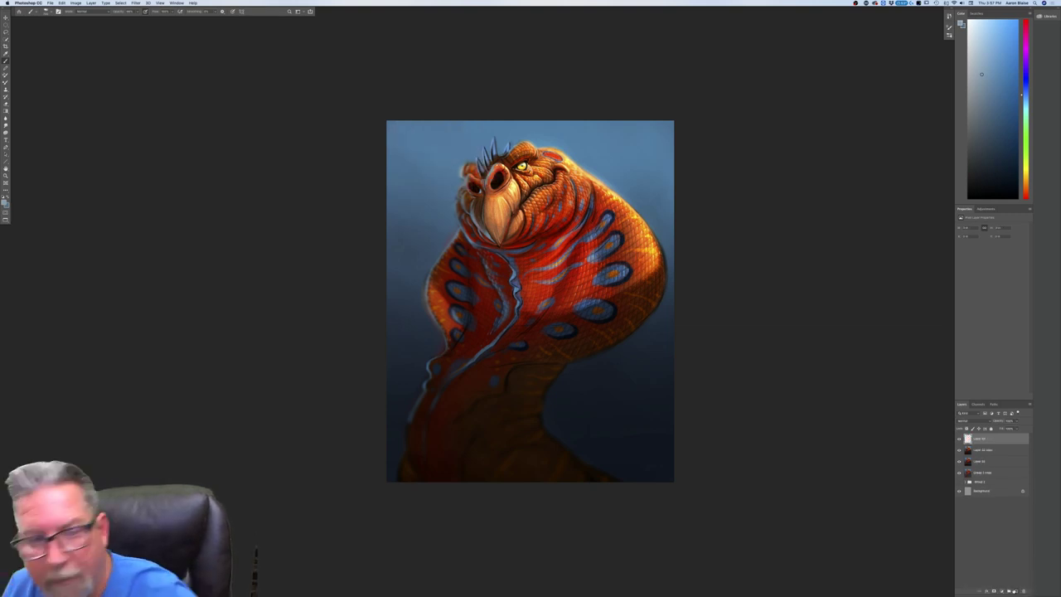
Paint faint smoke wisps rising straight up from both nostrils, and duplicate the painting layer beneath the smoke layer.
{"action": "mouse_move", "coordinate": [495, 180]}
{"action": "left_mouse_down"}
{"action": "mouse_move", "coordinate": [484, 171]}
{"action": "mouse_move", "coordinate": [492, 114]}
{"action": "left_mouse_up"}
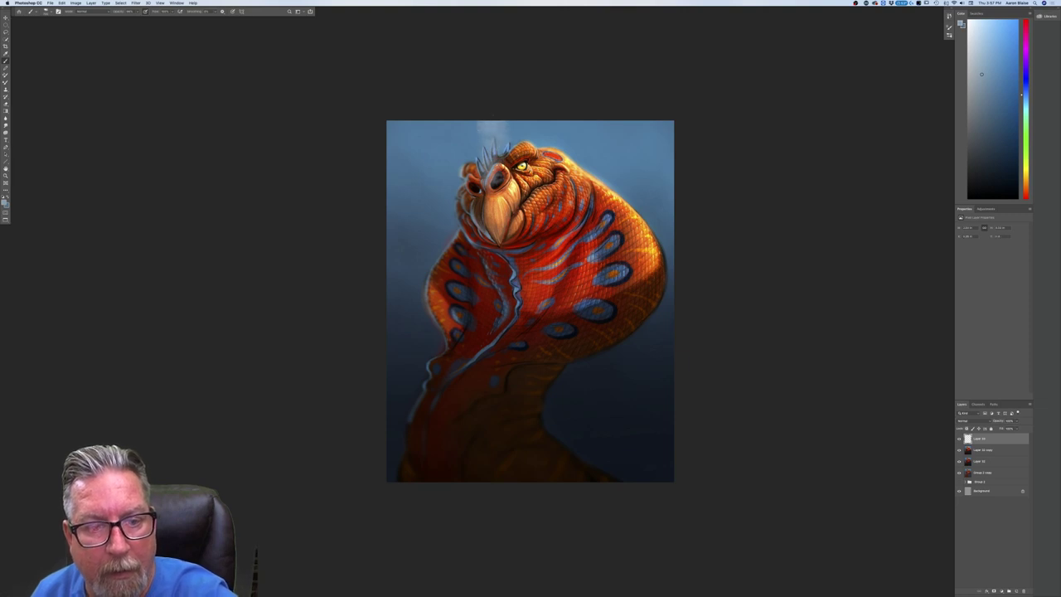
{"action": "mouse_move", "coordinate": [467, 181]}
{"action": "left_mouse_down"}
{"action": "mouse_move", "coordinate": [466, 170]}
{"action": "mouse_move", "coordinate": [476, 186]}
{"action": "mouse_move", "coordinate": [457, 124]}
{"action": "left_mouse_up"}
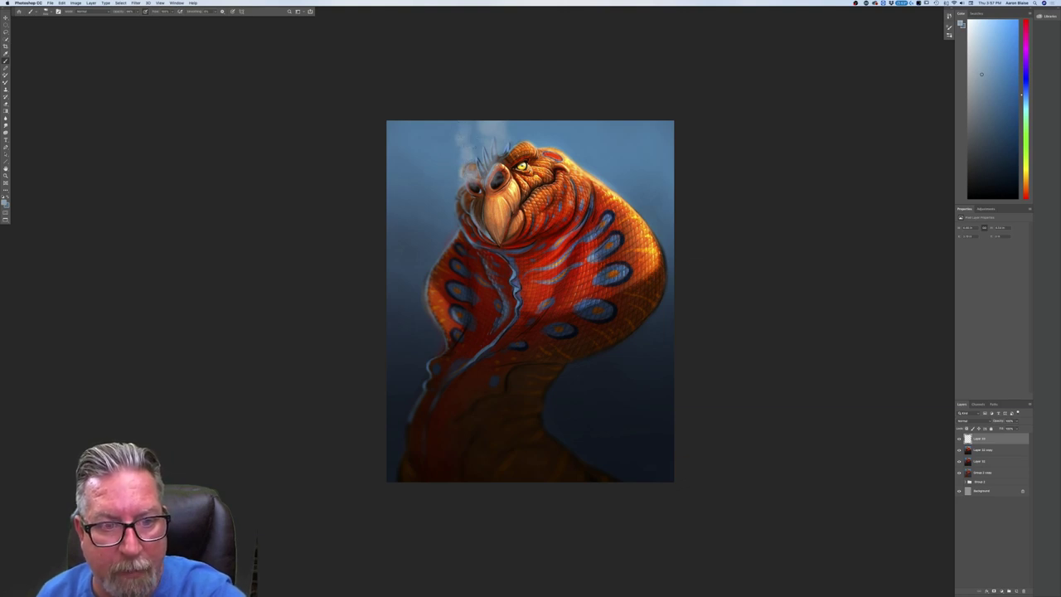
{"action": "left_click_drag", "start_coordinate": [474, 188], "coordinate": [467, 173]}
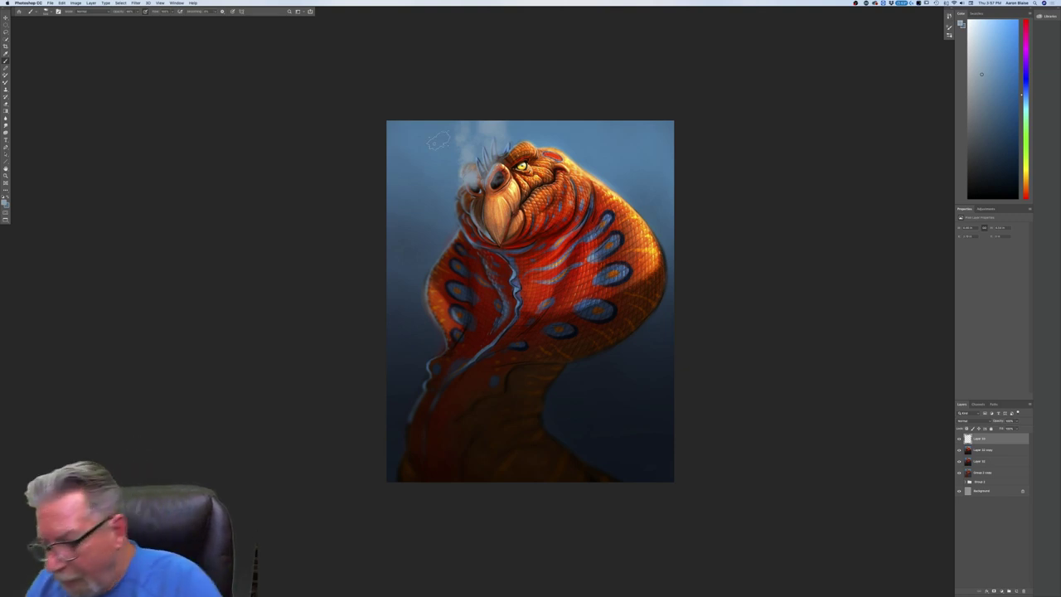
{"action": "key", "text": "super+j"}
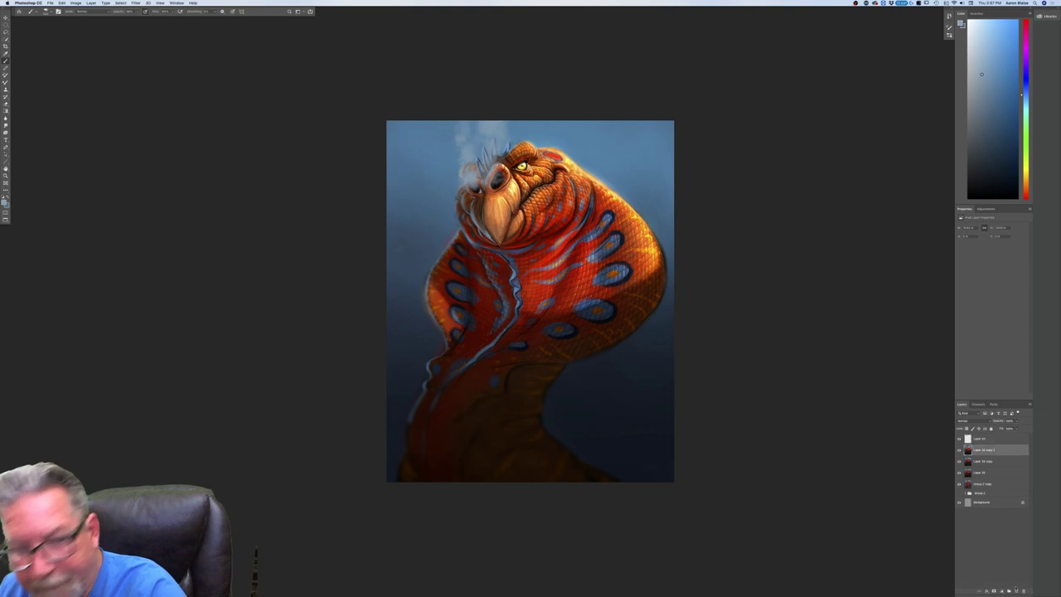
Set the foreground colour to a light, warm yellow-orange.
{"action": "left_click", "coordinate": [7, 205]}
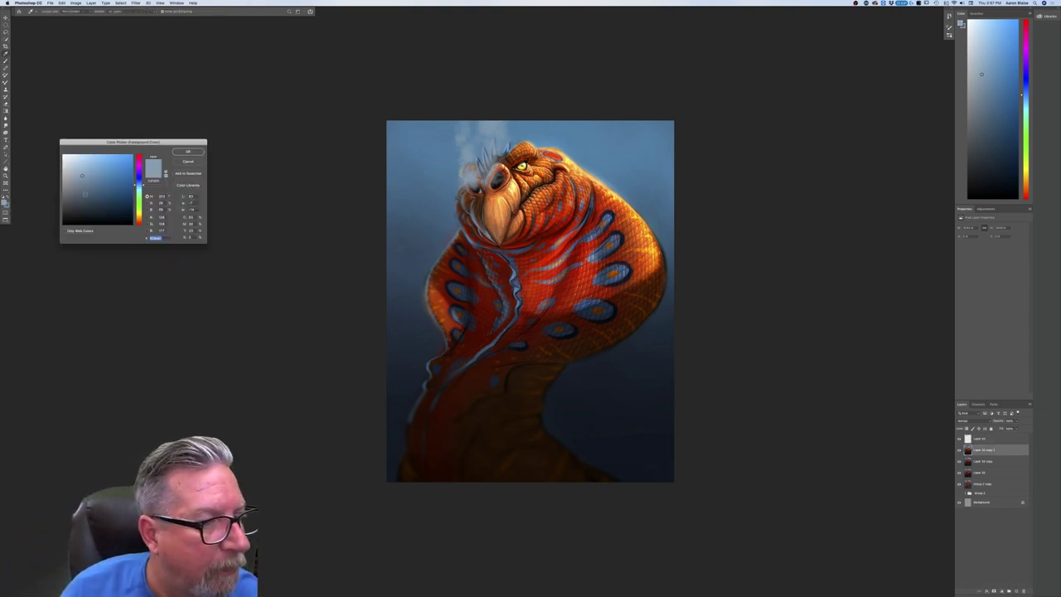
{"action": "left_click", "coordinate": [139, 218]}
{"action": "left_click", "coordinate": [99, 155]}
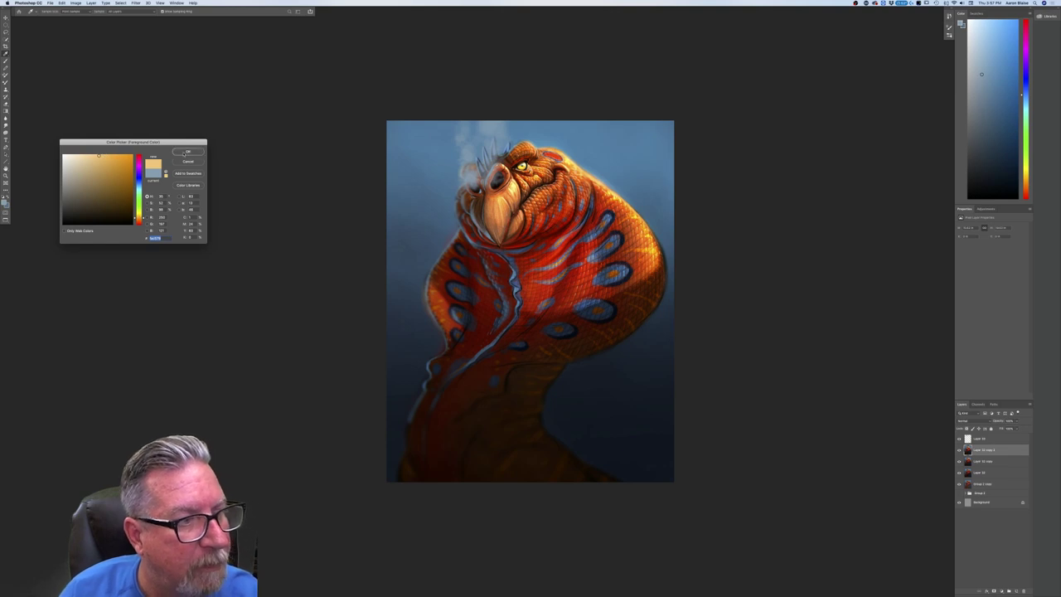
{"action": "left_click", "coordinate": [184, 153]}
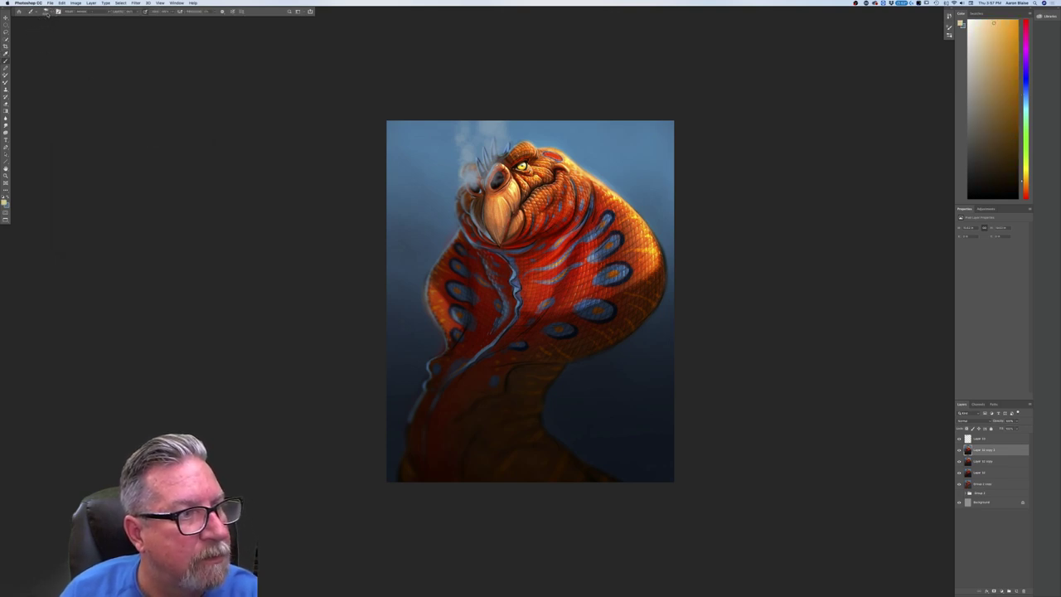
Choose the Soft Round brush and set its painting mode to Color Dodge.
{"action": "left_click", "coordinate": [45, 11]}
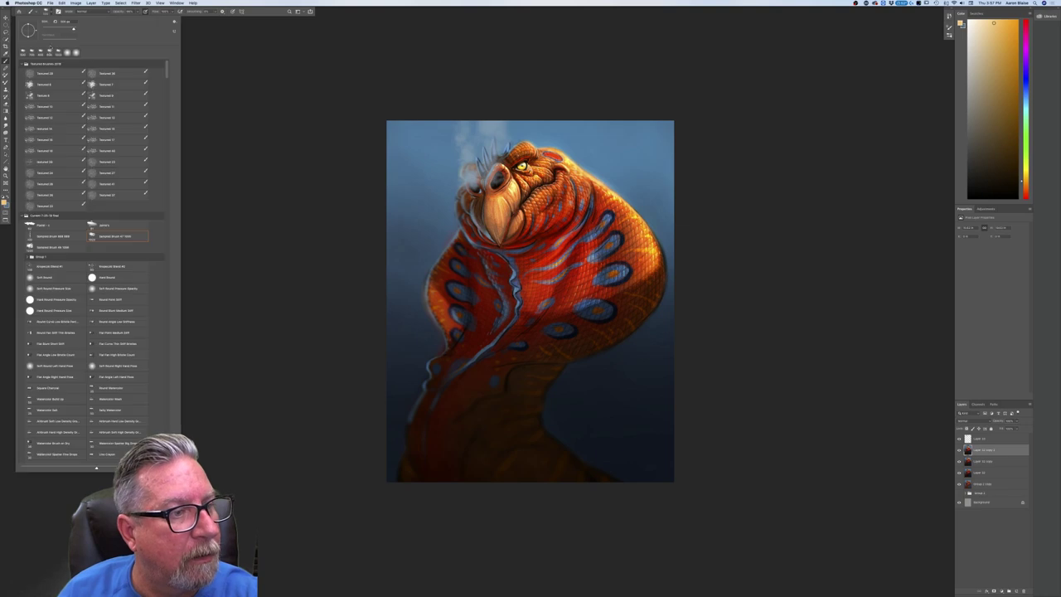
{"action": "left_click", "coordinate": [108, 277]}
{"action": "left_click", "coordinate": [229, 267]}
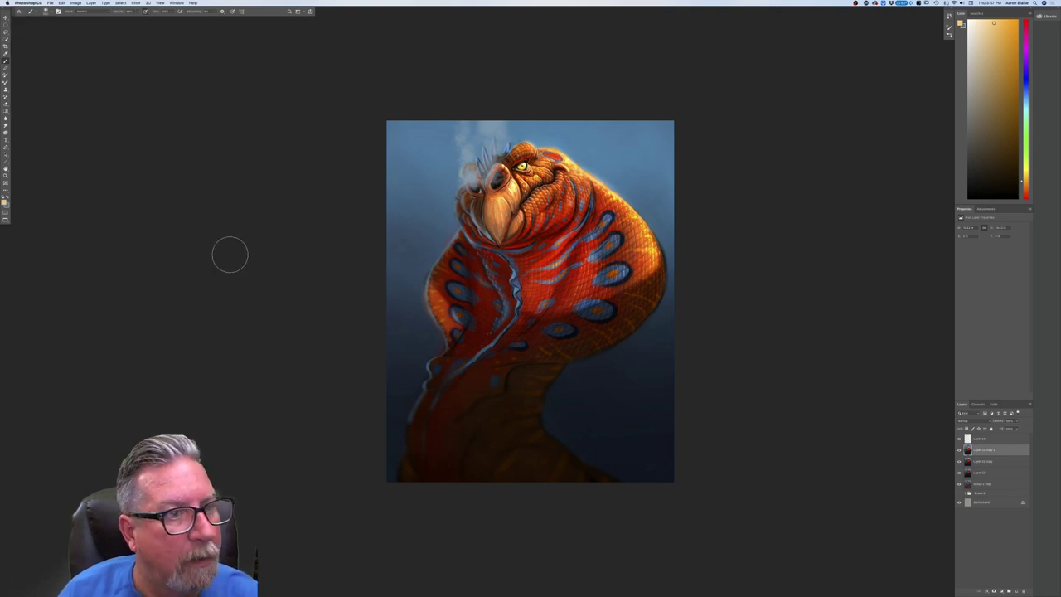
{"action": "left_click", "coordinate": [83, 12]}
{"action": "left_click", "coordinate": [87, 67]}
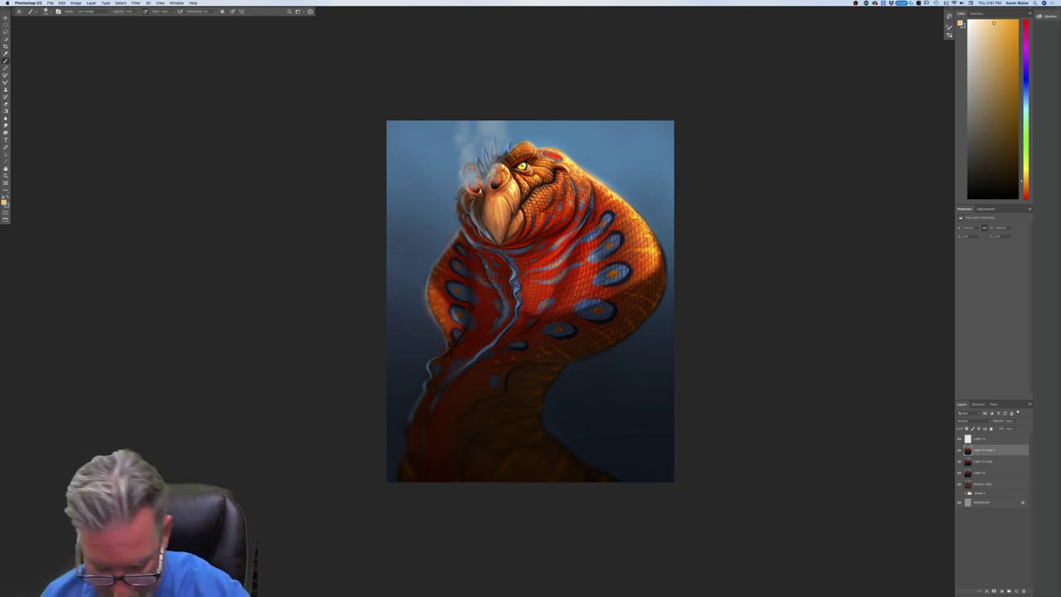
Paint a fiery orange glow inside both of the creature's nostrils.
{"action": "key", "text": "super+plus"}
{"action": "key", "text": "super+plus"}
{"action": "left_click_drag", "start_coordinate": [494, 172], "coordinate": [498, 197]}
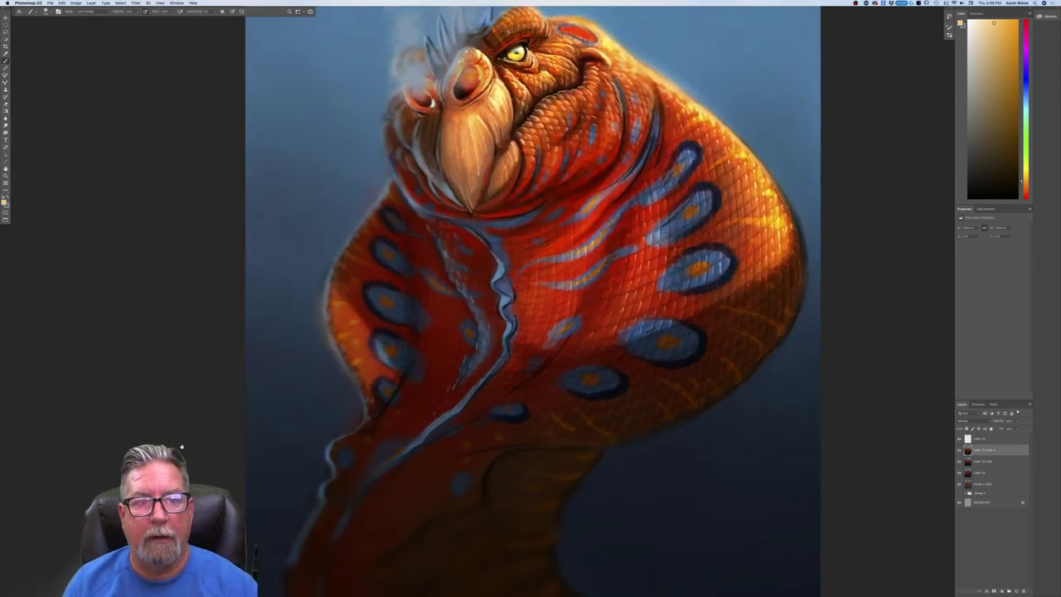
{"action": "key", "text": "ctrl+minus"}
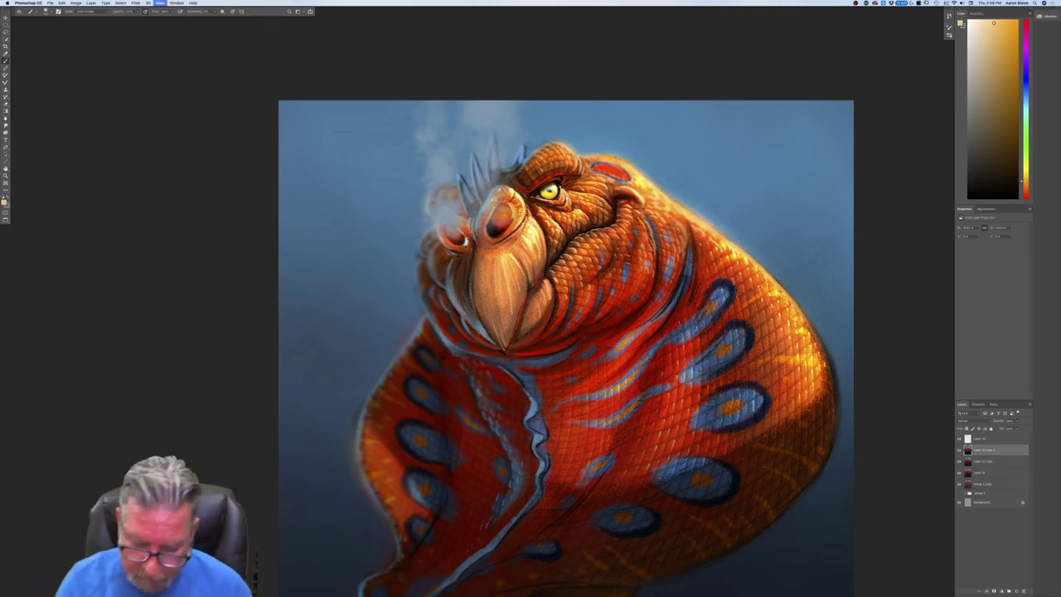
{"action": "key", "text": "ctrl+plus"}
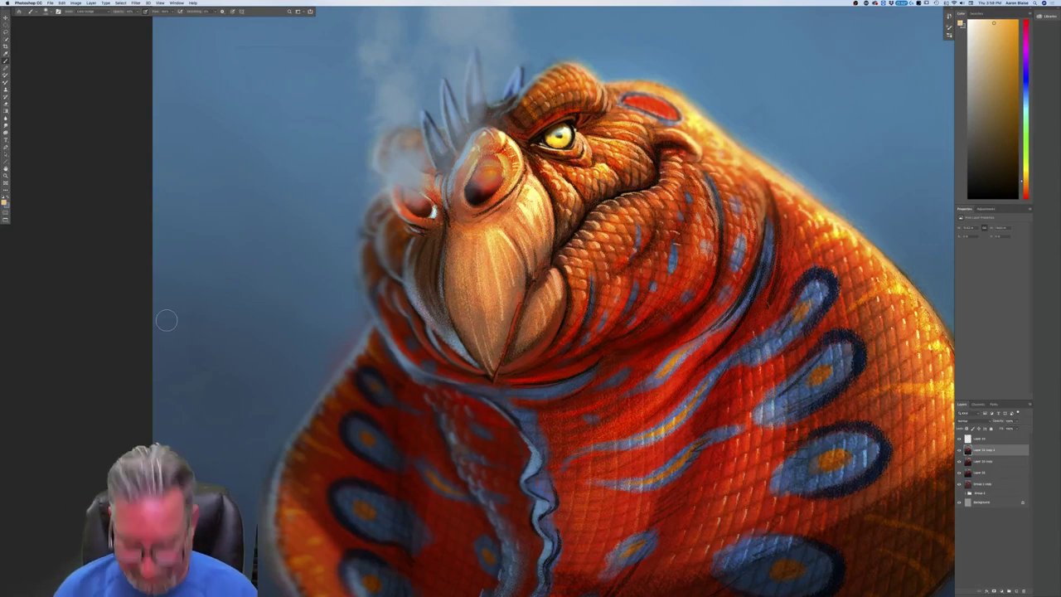
{"action": "key", "text": "super+0"}
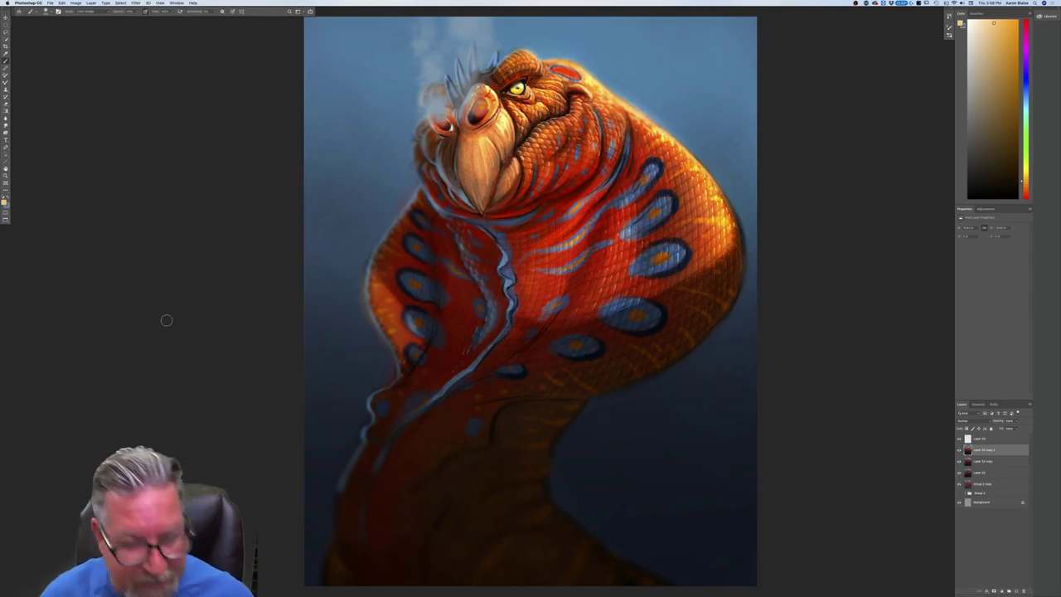
Sample a muted blue from the backdrop as the foreground colour and choose a thin, flat custom brush for the signature.
{"action": "key", "text": "super+plus"}
{"action": "key", "text": "super+plus"}
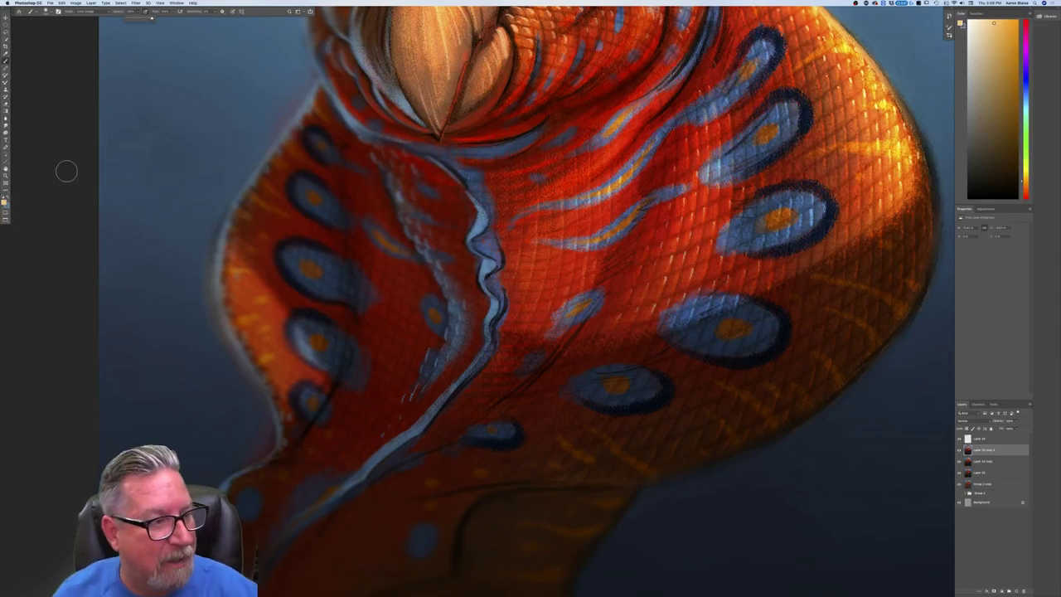
{"action": "left_click", "coordinate": [4, 201]}
{"action": "left_click", "coordinate": [217, 76]}
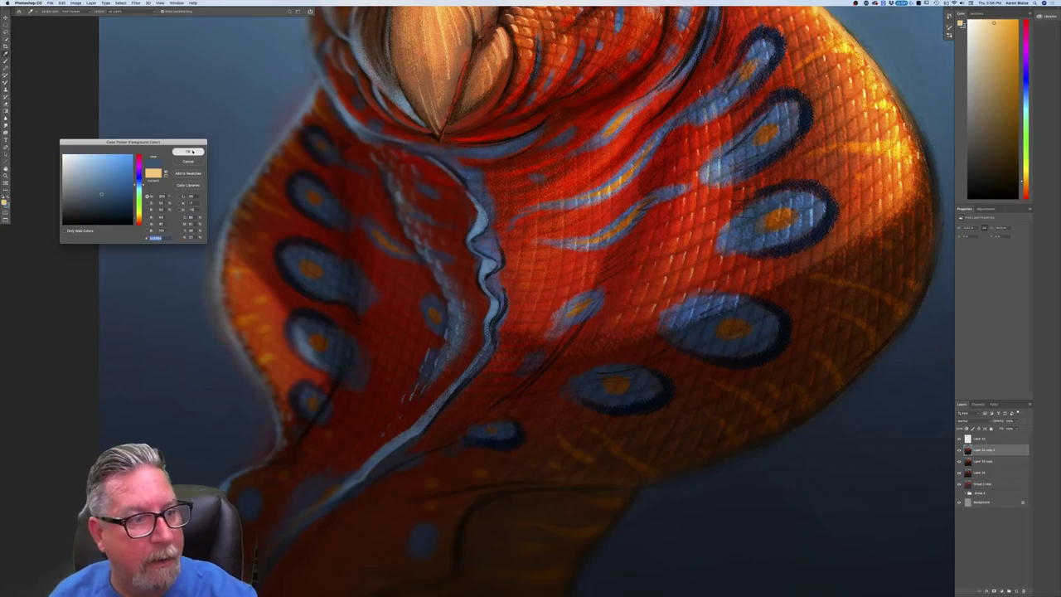
{"action": "left_click", "coordinate": [187, 151]}
{"action": "left_click", "coordinate": [47, 12]}
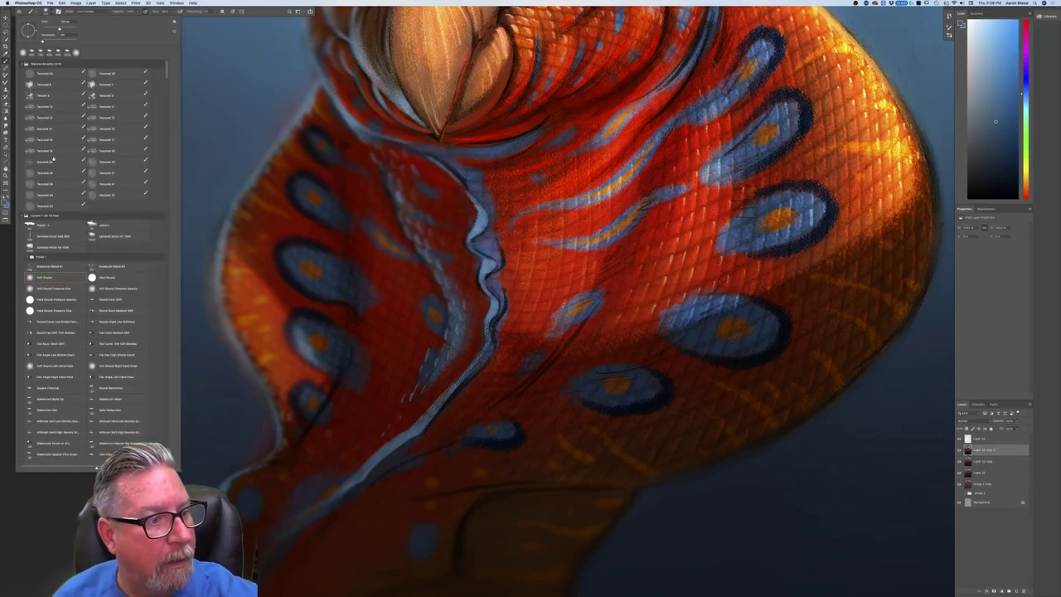
{"action": "left_click", "coordinate": [42, 227]}
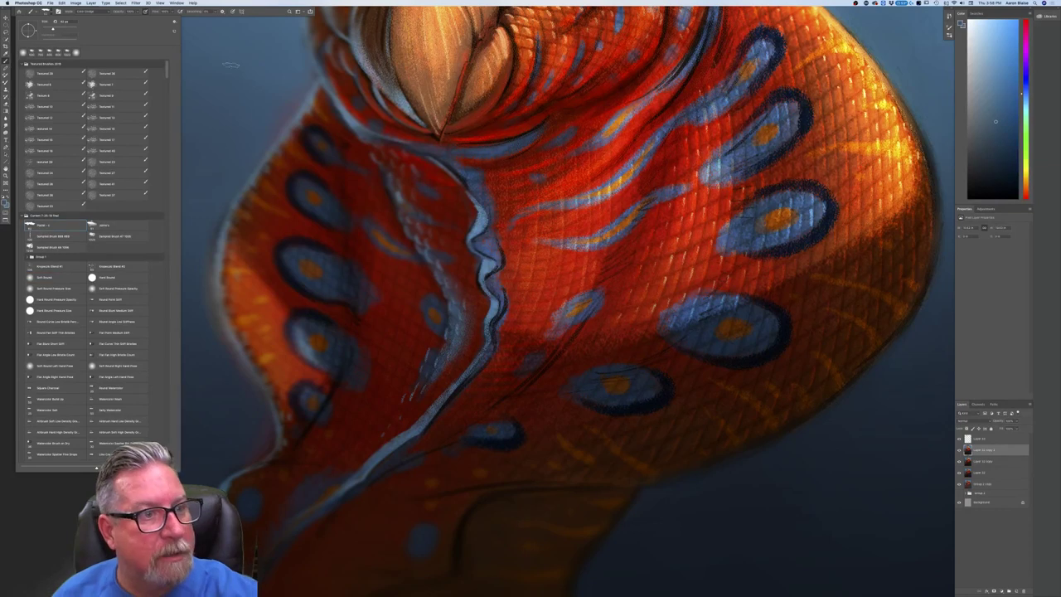
{"action": "left_click", "coordinate": [227, 15]}
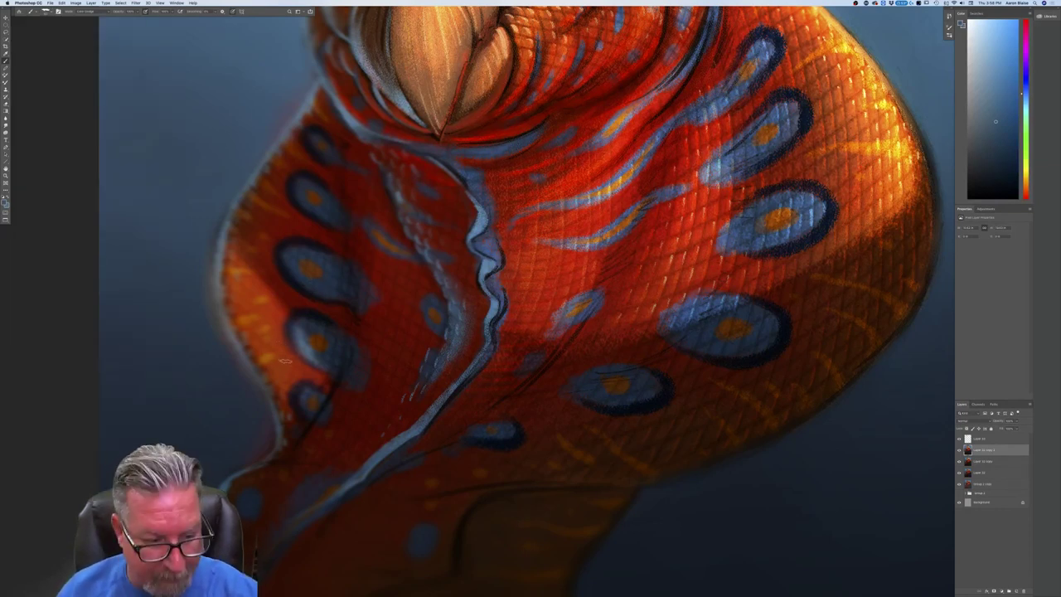
Add a new layer on top and sign the artist's name by hand in the painting's dark lower-right corner.
{"action": "mouse_move", "coordinate": [406, 501]}
{"action": "left_mouse_down"}
{"action": "mouse_move", "coordinate": [346, 357]}
{"action": "mouse_move", "coordinate": [331, 355]}
{"action": "left_mouse_up"}
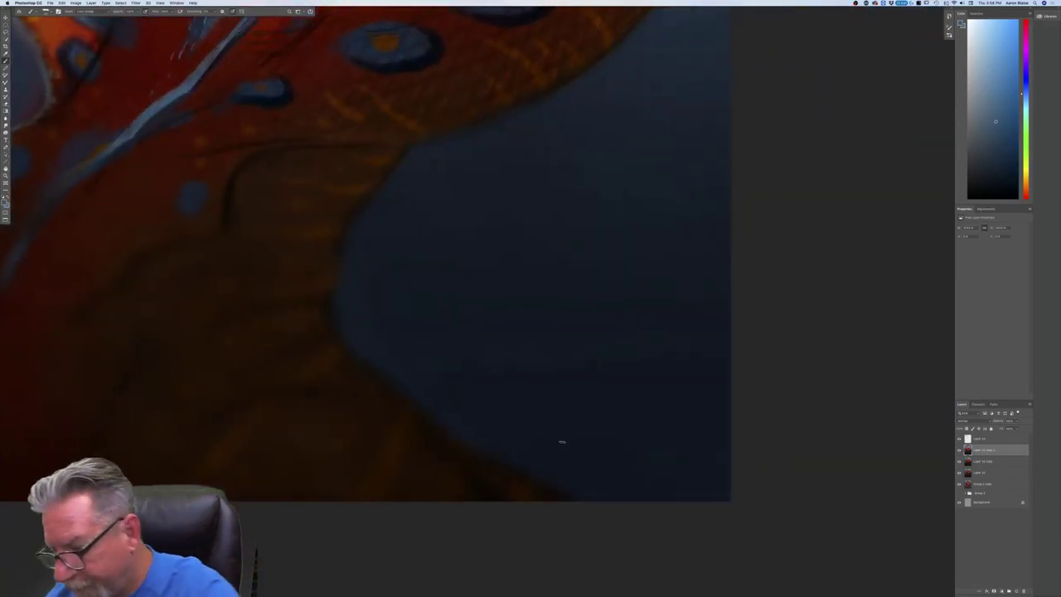
{"action": "key", "text": "alt+bracketright"}
{"action": "left_click", "coordinate": [1015, 590]}
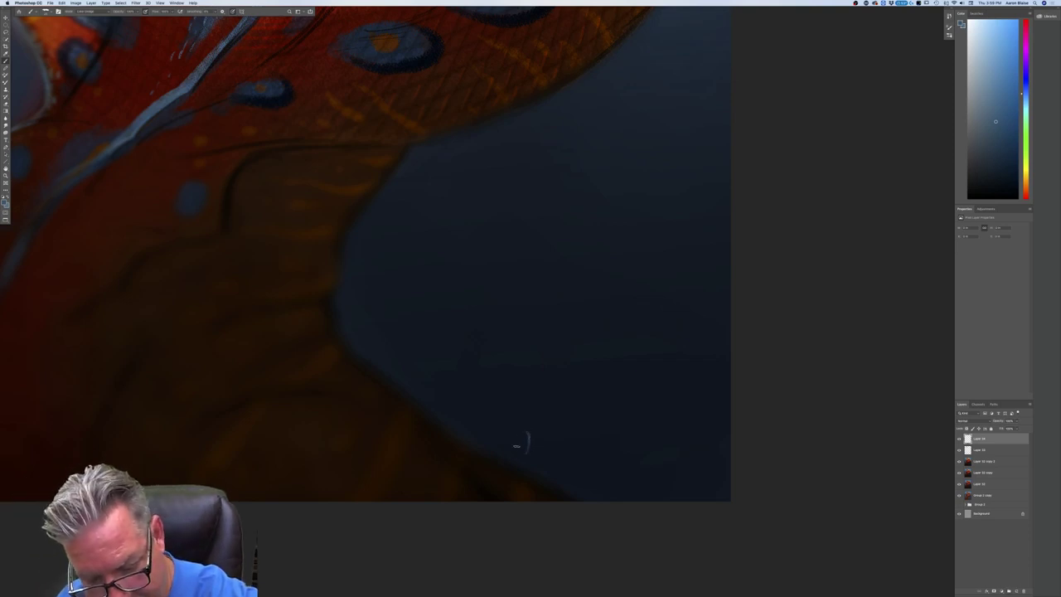
{"action": "mouse_move", "coordinate": [524, 432]}
{"action": "left_mouse_down"}
{"action": "mouse_move", "coordinate": [539, 457]}
{"action": "mouse_move", "coordinate": [568, 469]}
{"action": "mouse_move", "coordinate": [604, 442]}
{"action": "mouse_move", "coordinate": [622, 464]}
{"action": "mouse_move", "coordinate": [664, 466]}
{"action": "left_mouse_up"}
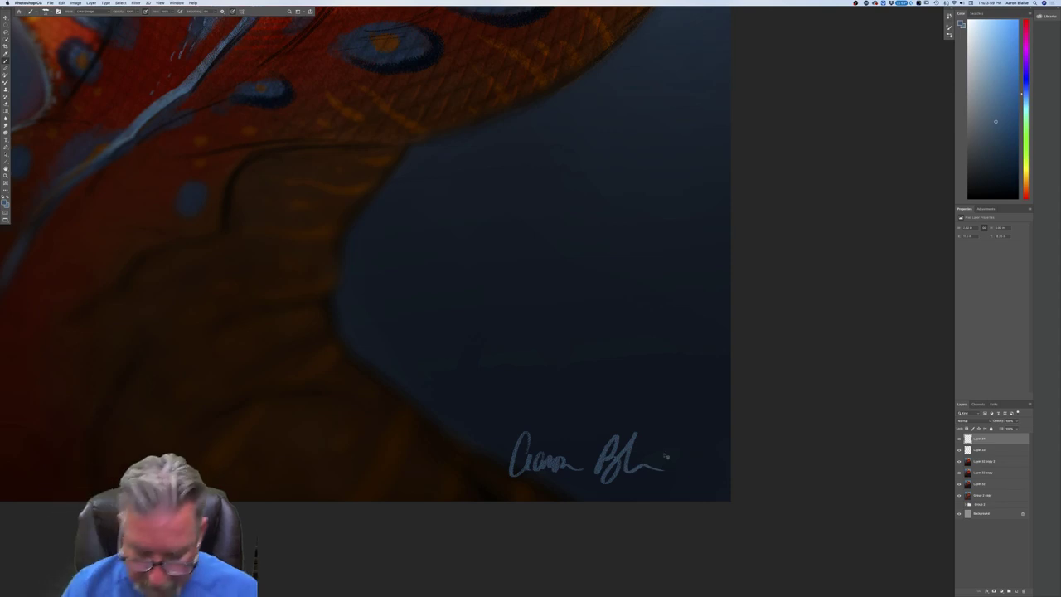
Review the finished painting as a whole and up close, from the signature and hood to the head and glowing nostrils.
{"action": "key", "text": "super+0"}
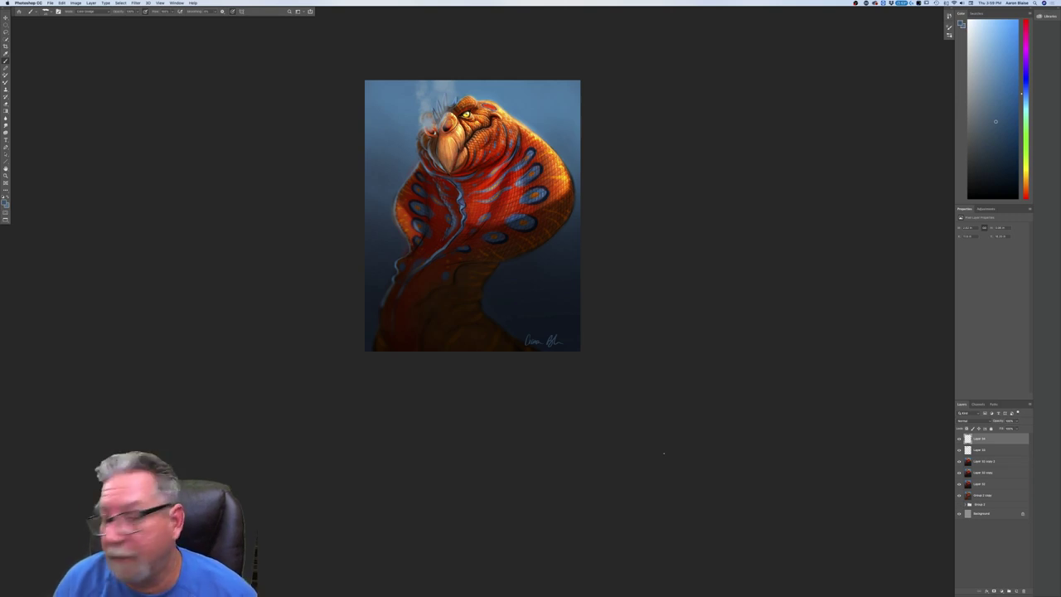
{"action": "key", "text": "super+0"}
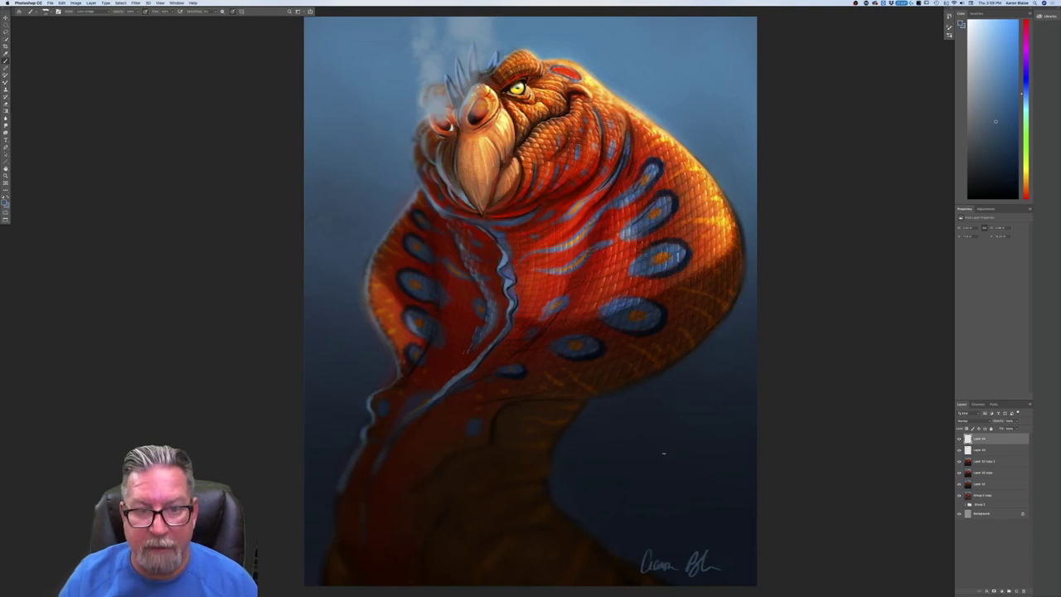
{"action": "key", "text": "super+equal"}
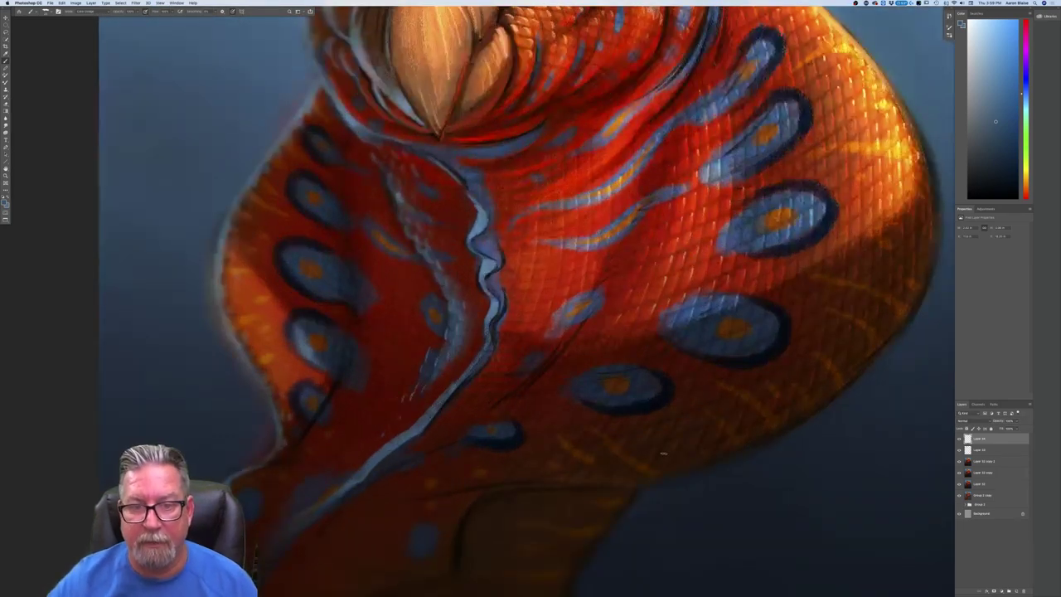
{"action": "scroll", "coordinate": [667, 445], "scroll_direction": "down", "scroll_amount": 3}
{"action": "scroll", "coordinate": [668, 436], "scroll_direction": "up", "scroll_amount": 6}
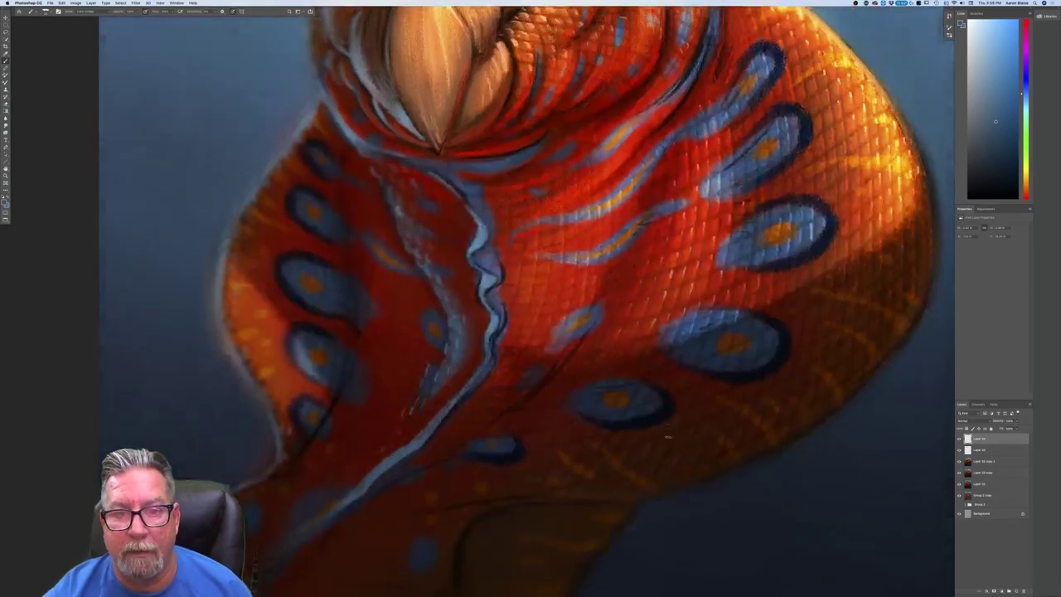
{"action": "scroll", "coordinate": [667, 436], "scroll_direction": "up", "scroll_amount": 5}
{"action": "scroll", "coordinate": [667, 436], "scroll_direction": "down", "scroll_amount": 2}
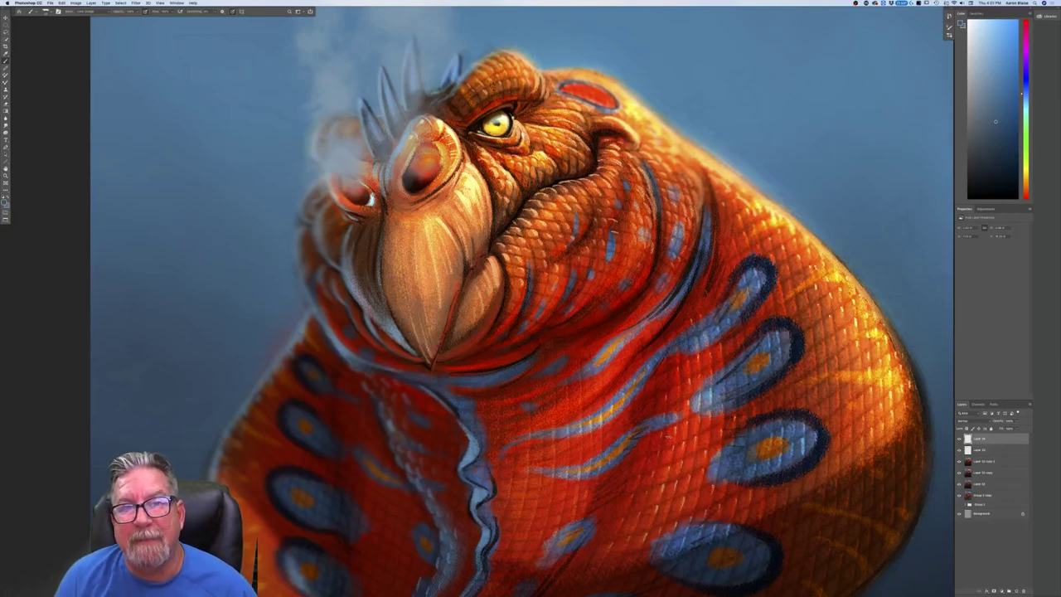
{"action": "key", "text": "super+0"}
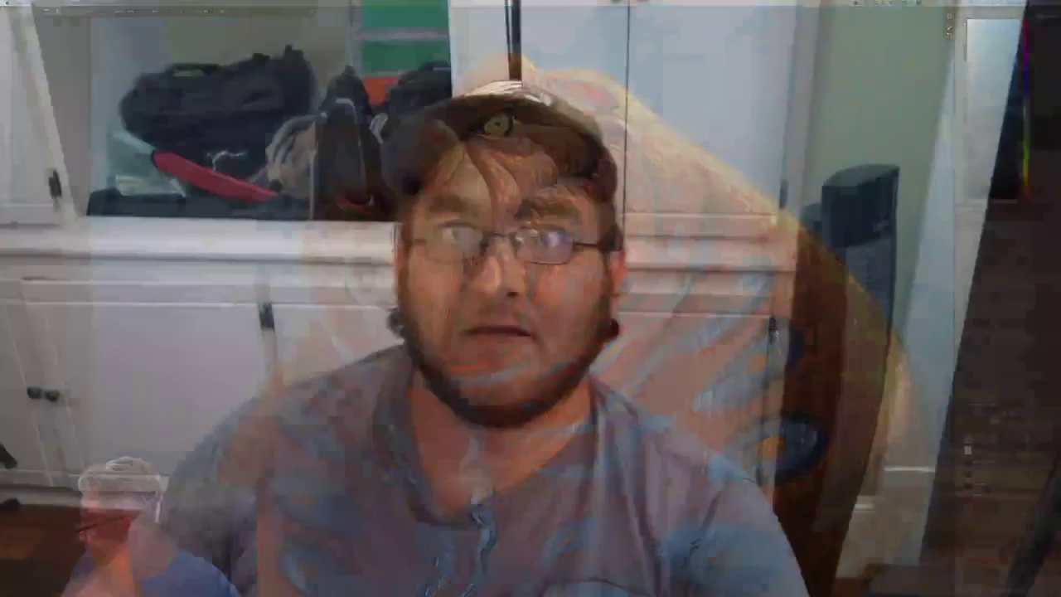